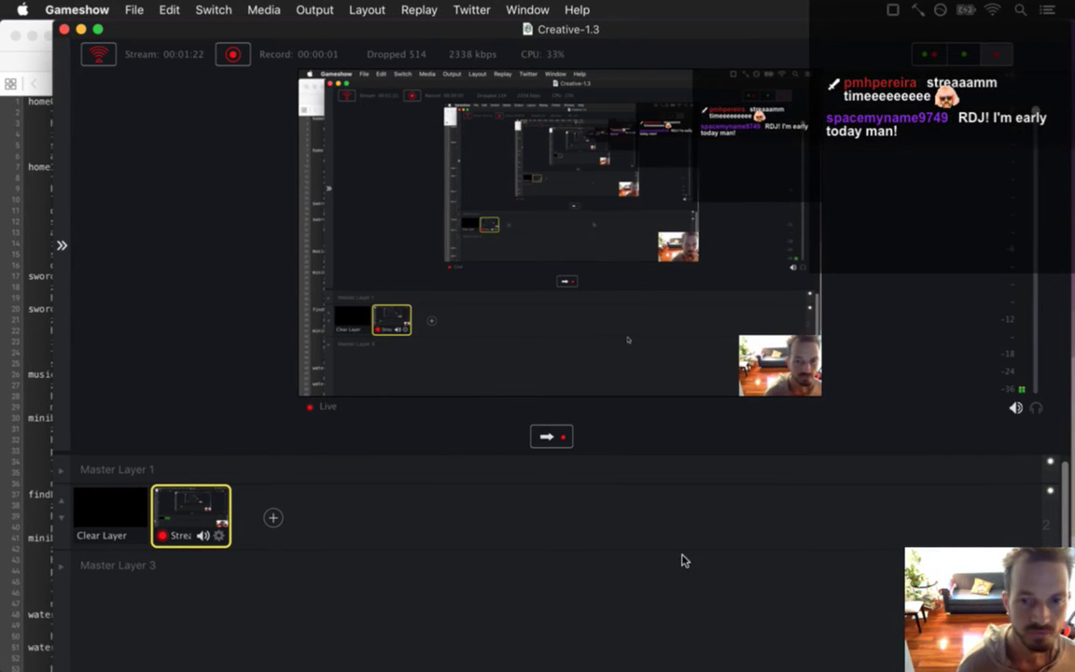
Hide the Gameshow window, set aside Xcode's Story.txt, and bring Photoshop's AntMale.psd forward.
click(81, 35)
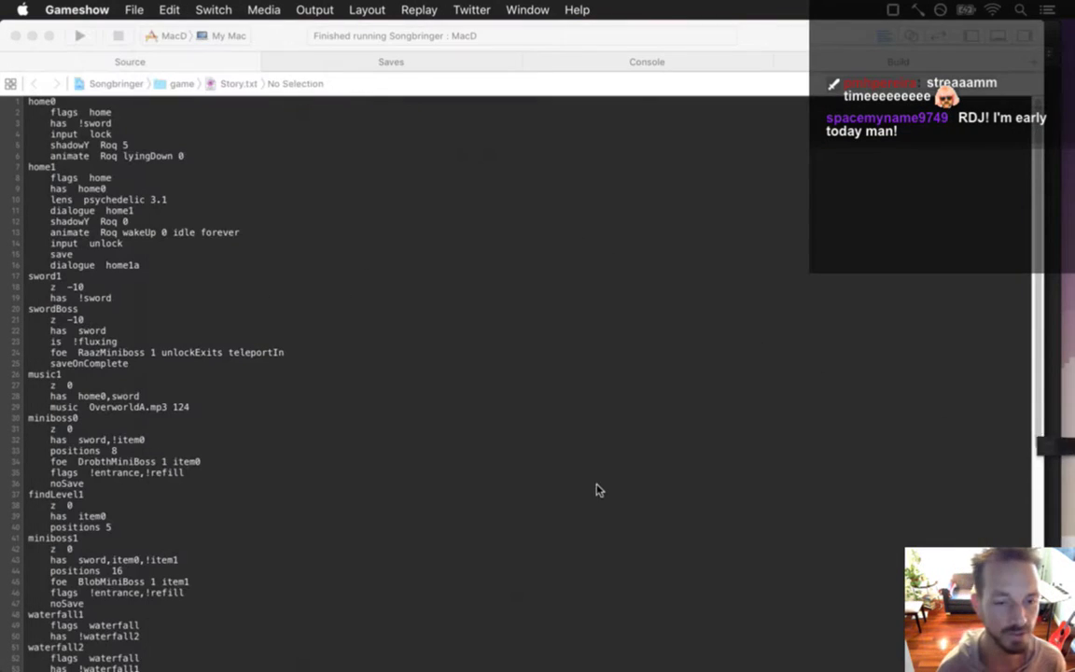
key(F11)
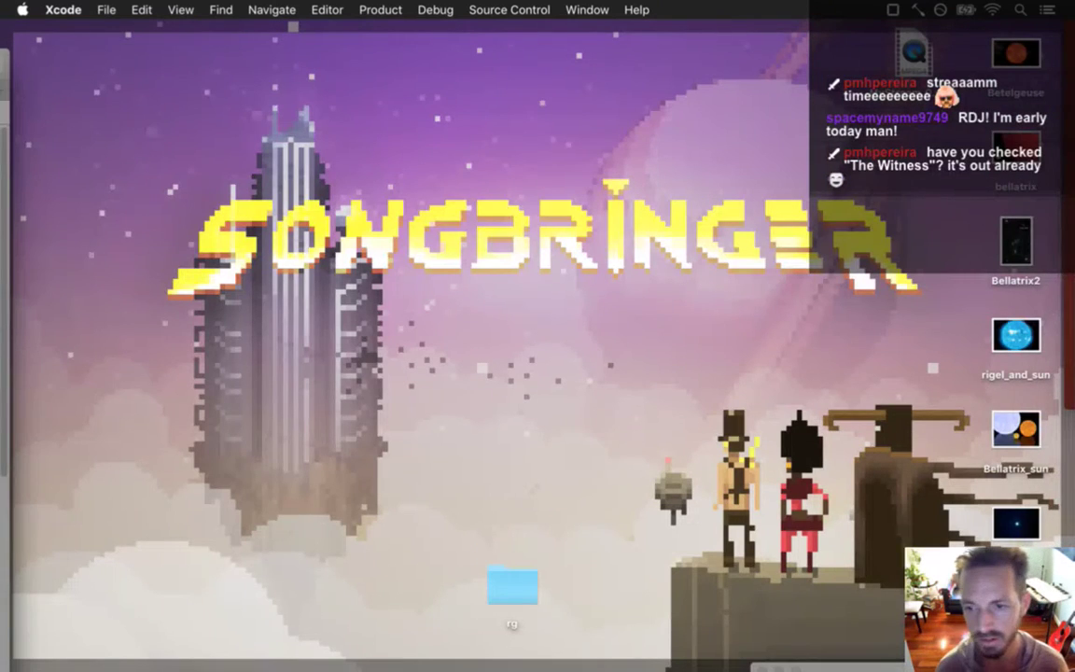
click(899, 447)
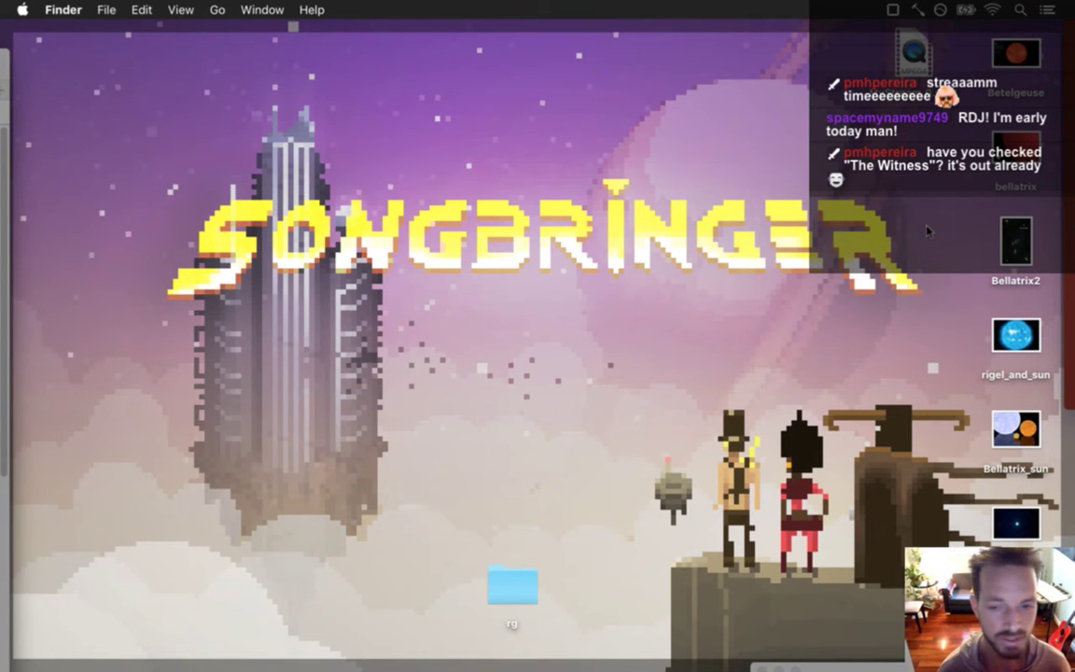
key(F11)
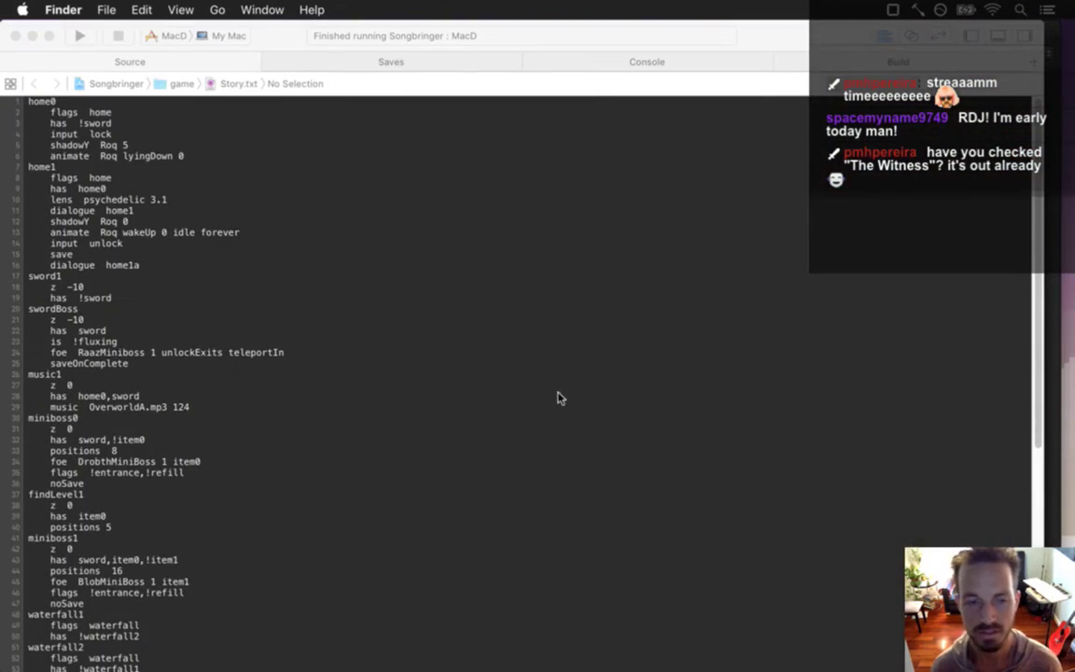
key(super+Tab)
key(super+Tab)
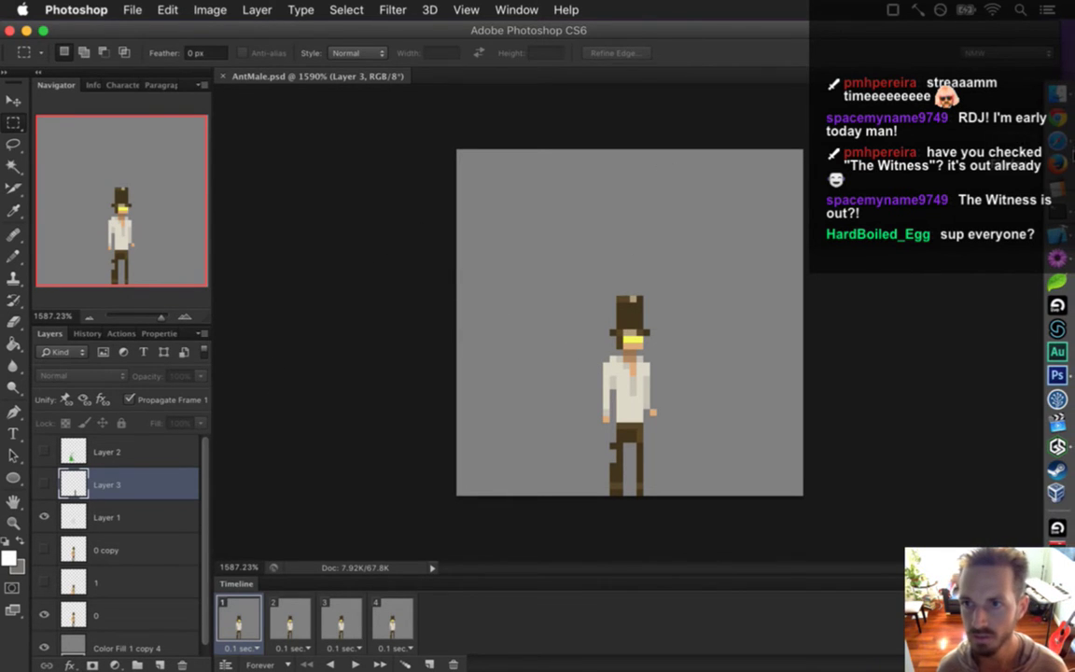
Run a web search for 'ant' in Safari.
click(1057, 140)
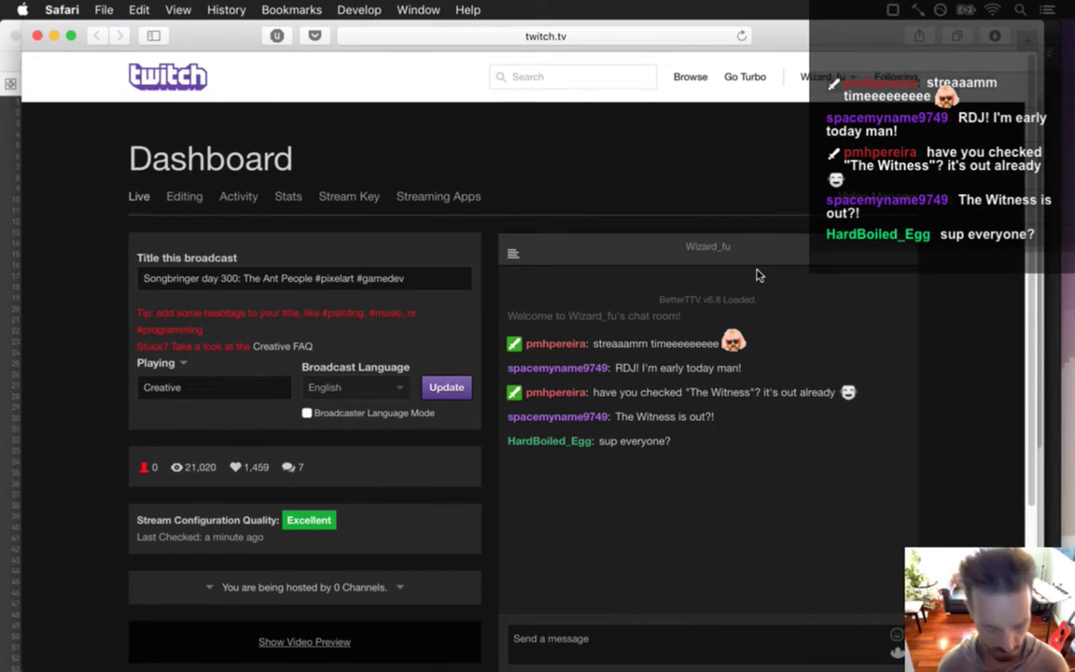
key(super+l)
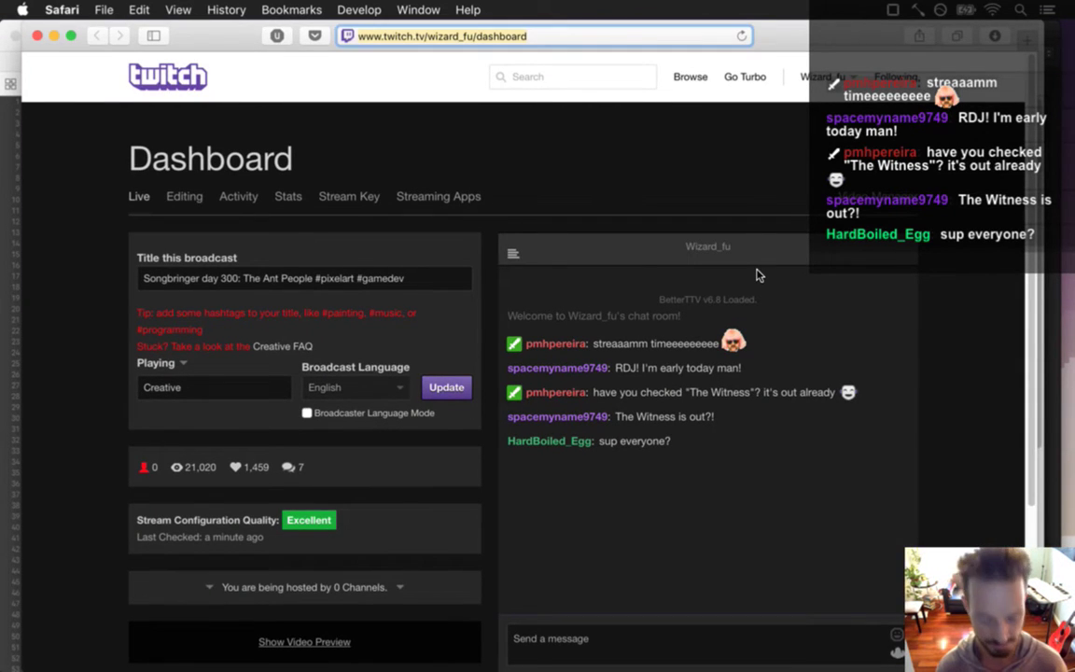
text(an)
key(Return)
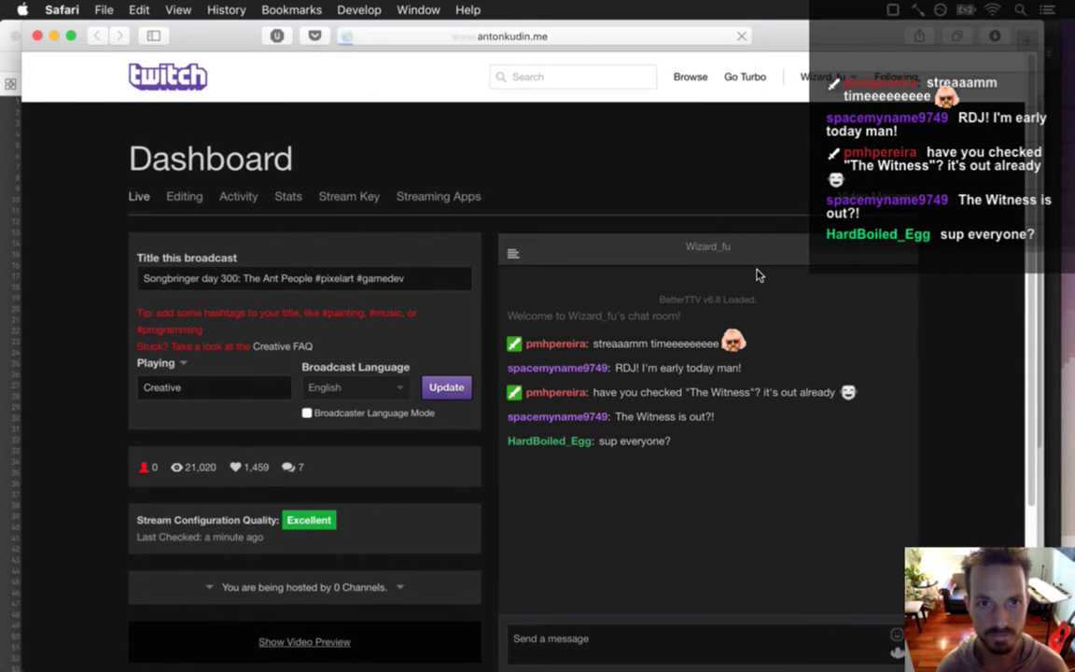
text(n)
key(BackSpace)
key(BackSpace)
text(ant)
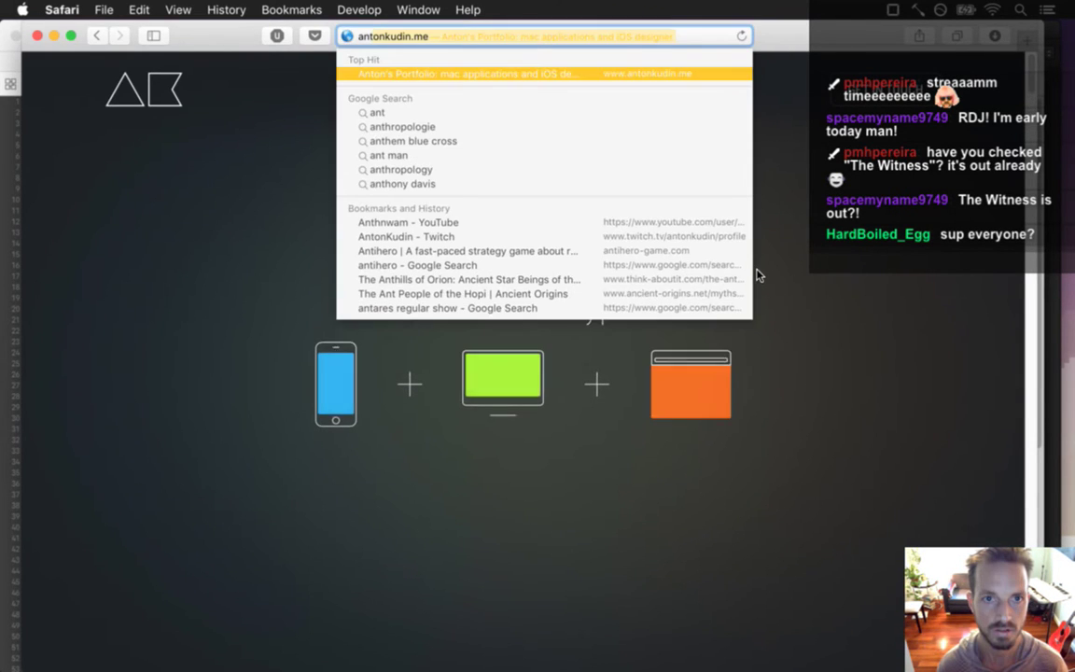
key(Return)
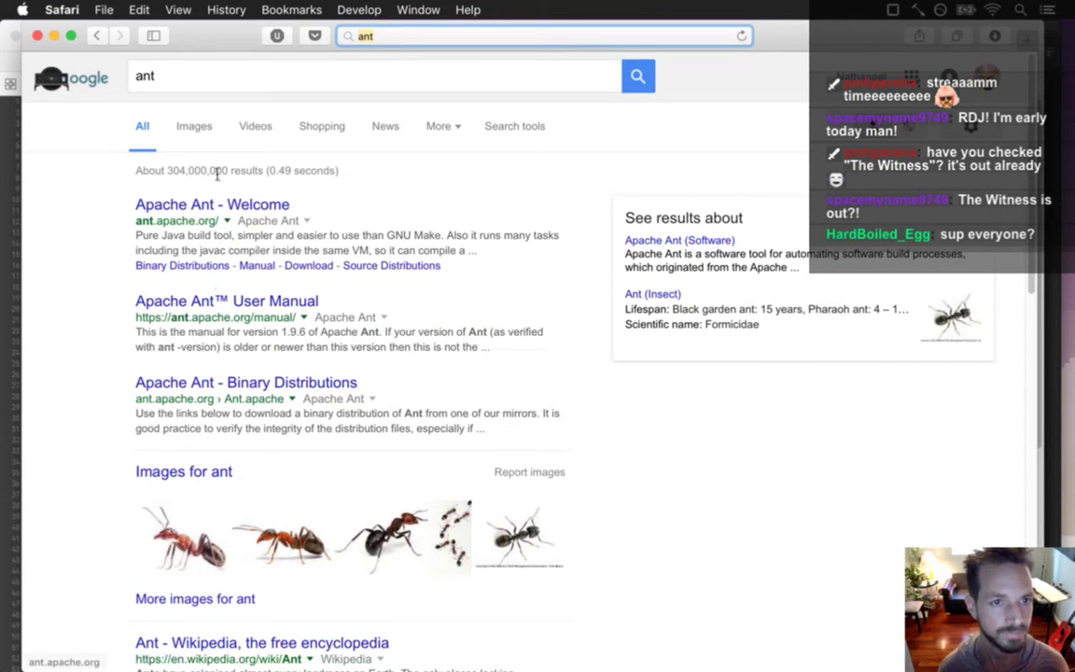
Copy the full-size fire-ant photo from the image results and return to Photoshop.
click(196, 138)
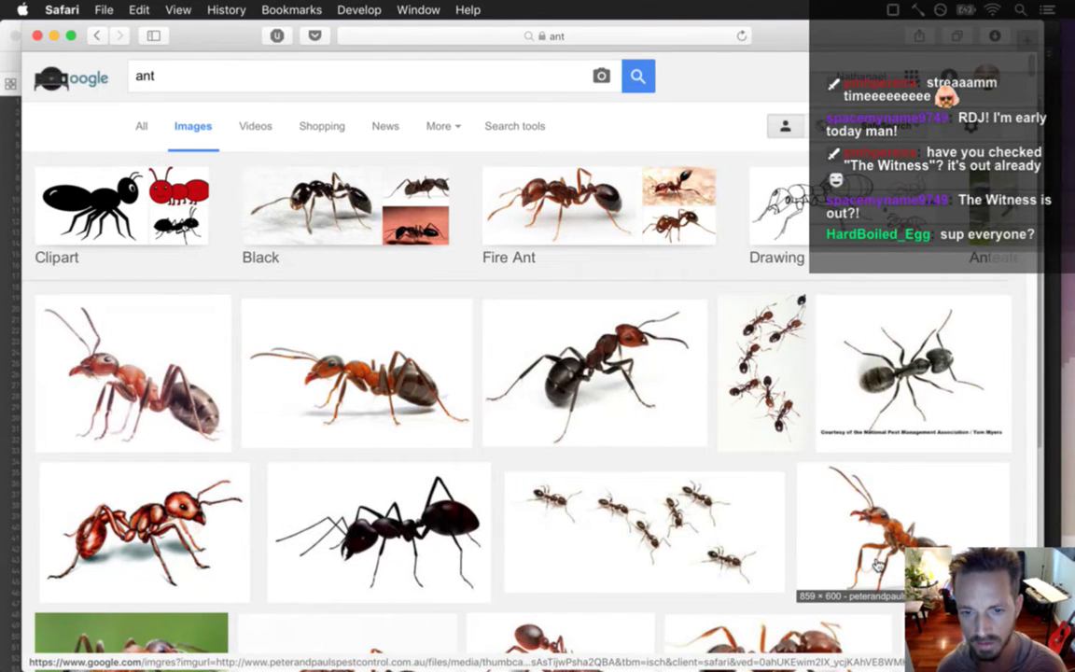
click(818, 472)
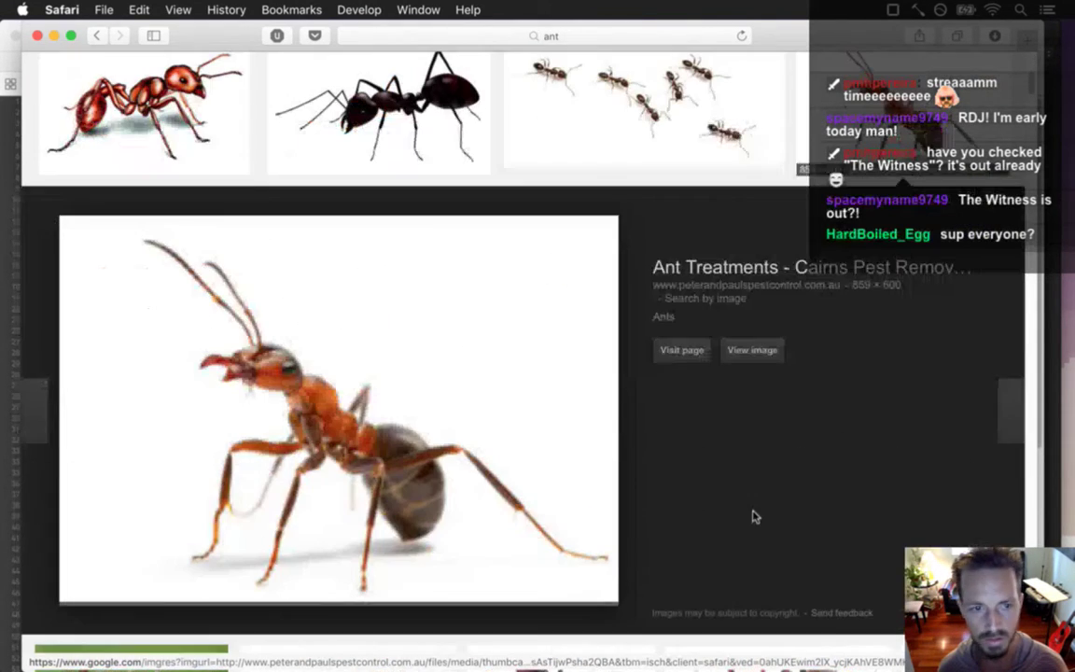
click(753, 353)
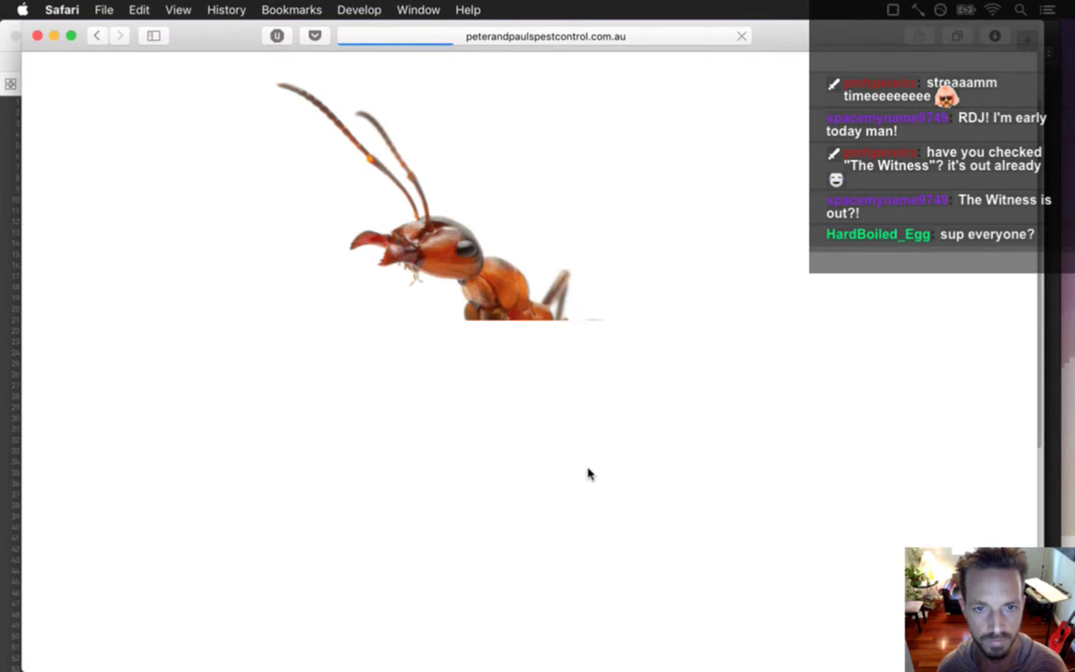
right_click(546, 343)
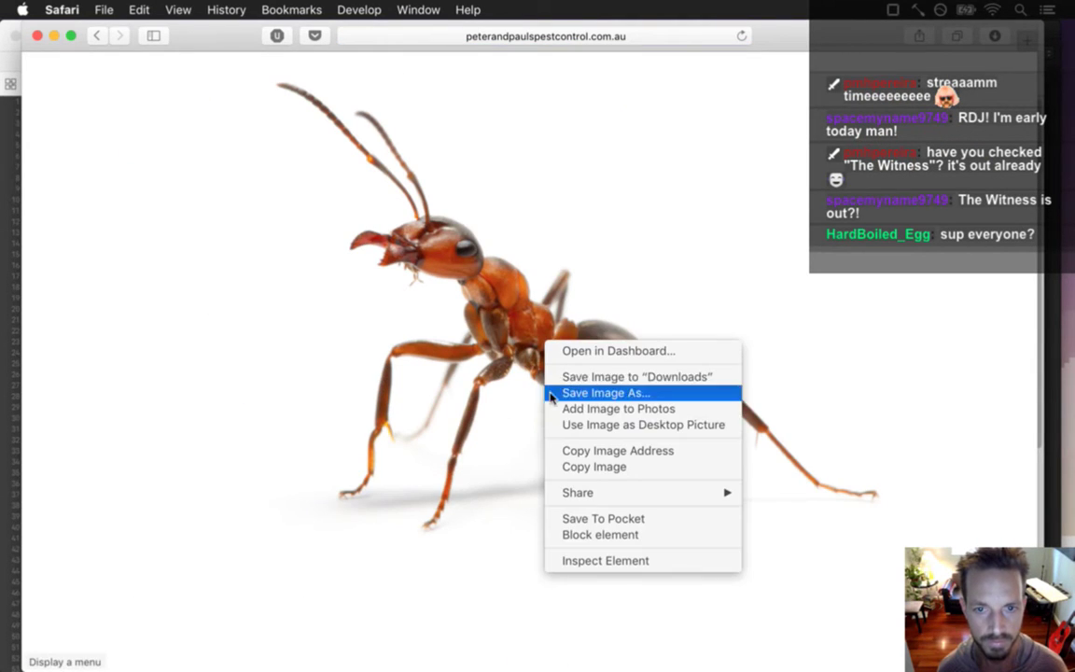
click(588, 466)
key(super+Tab)
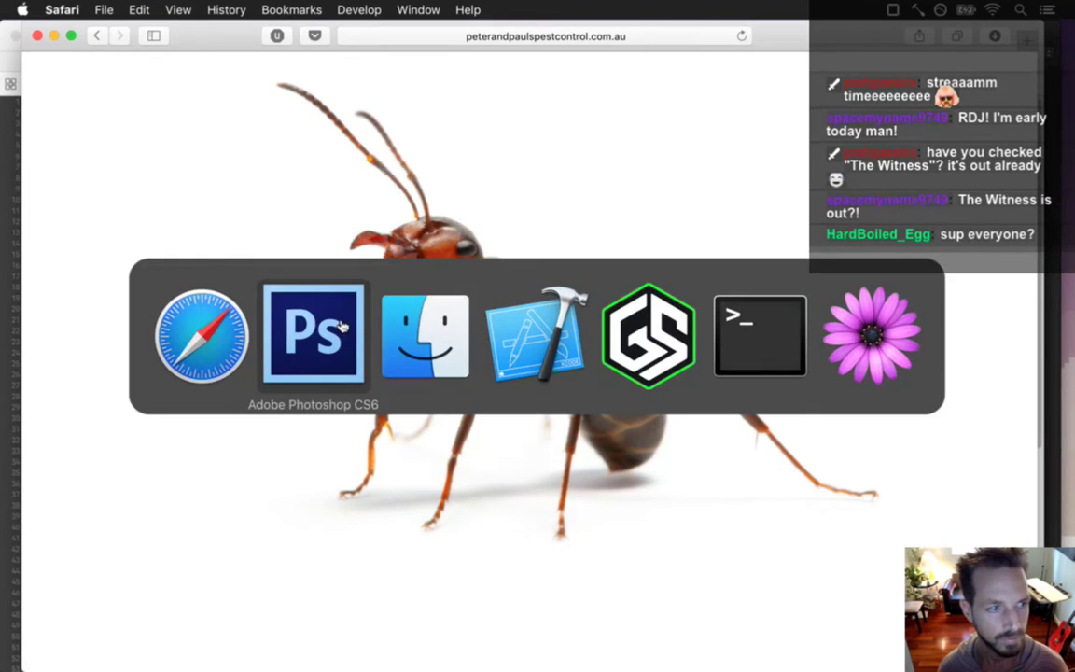
click(341, 325)
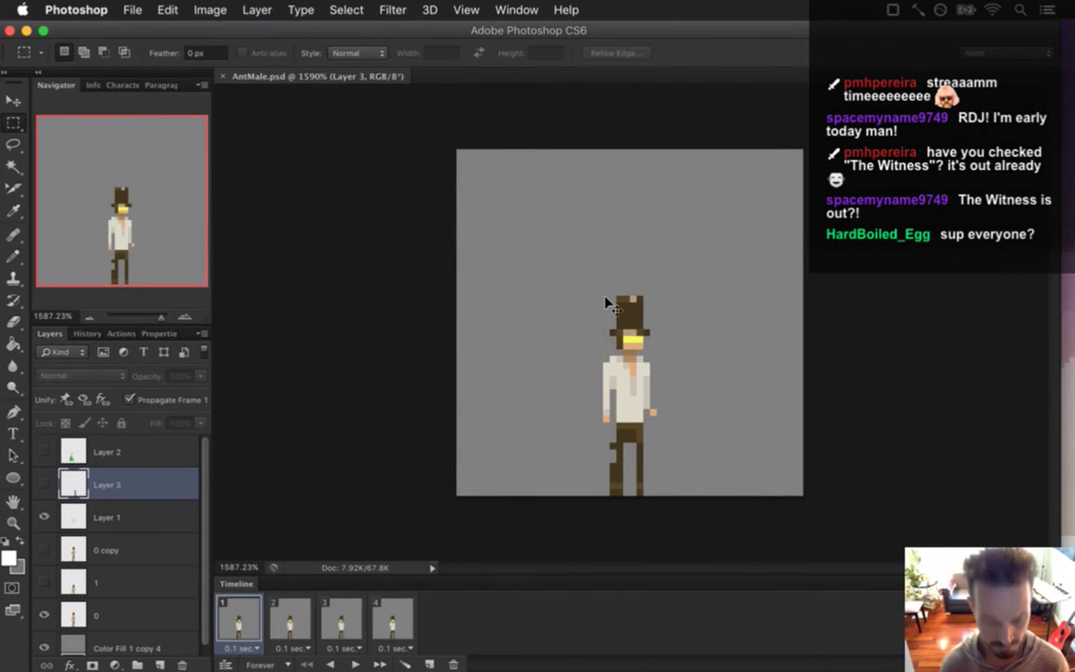
Paste the ant photo into a new clipboard-sized document shown in full-screen view.
key(super+n)
key(Return)
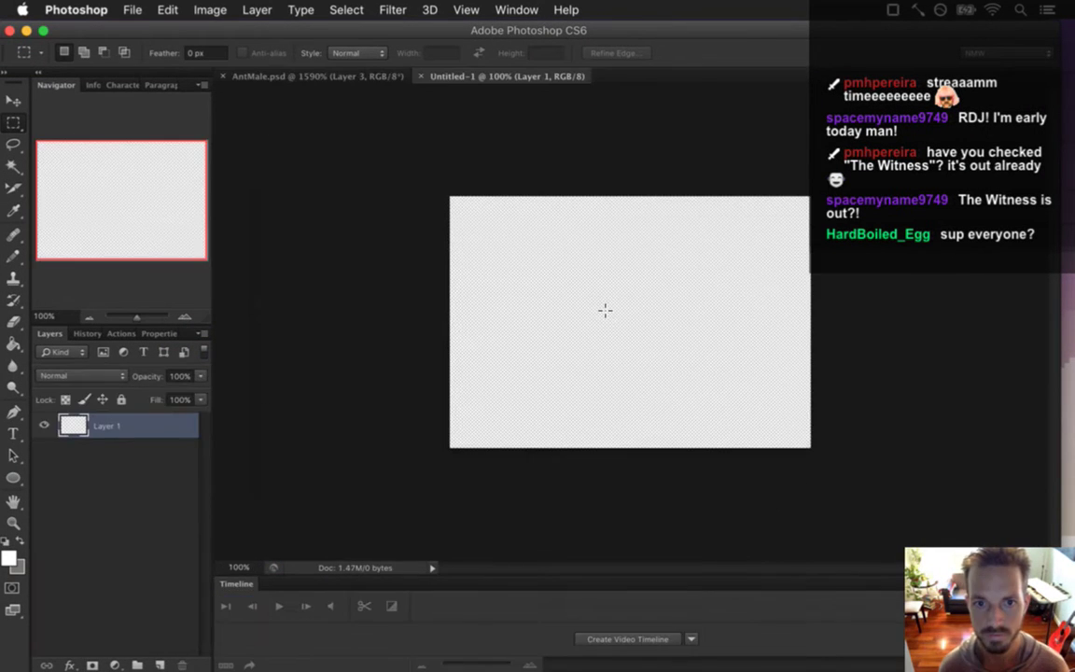
key(super+v)
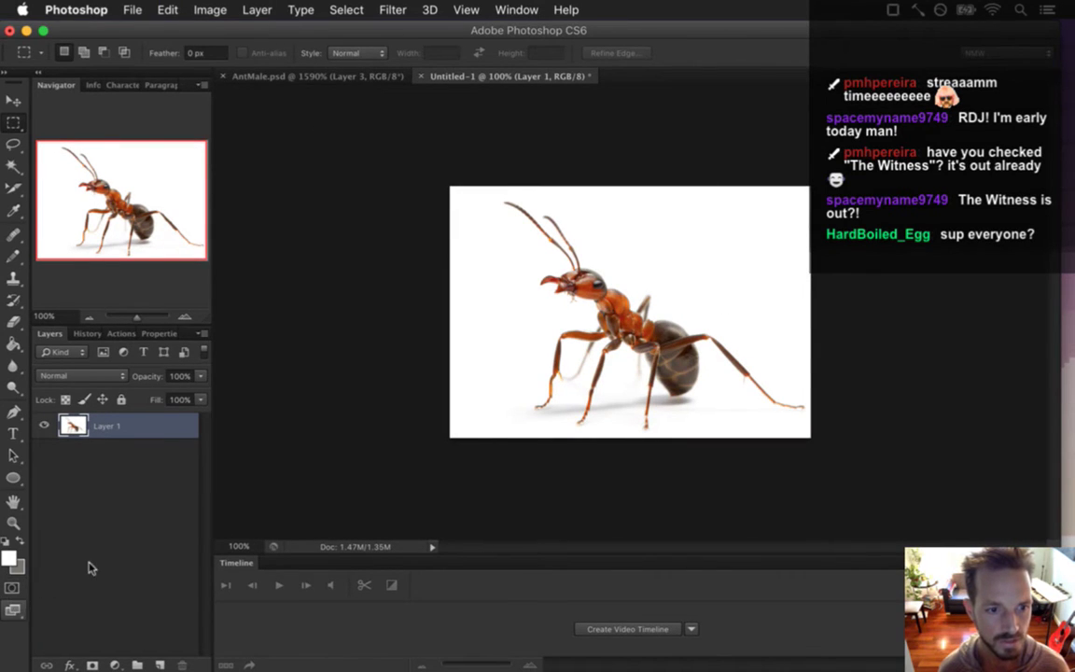
key(f)
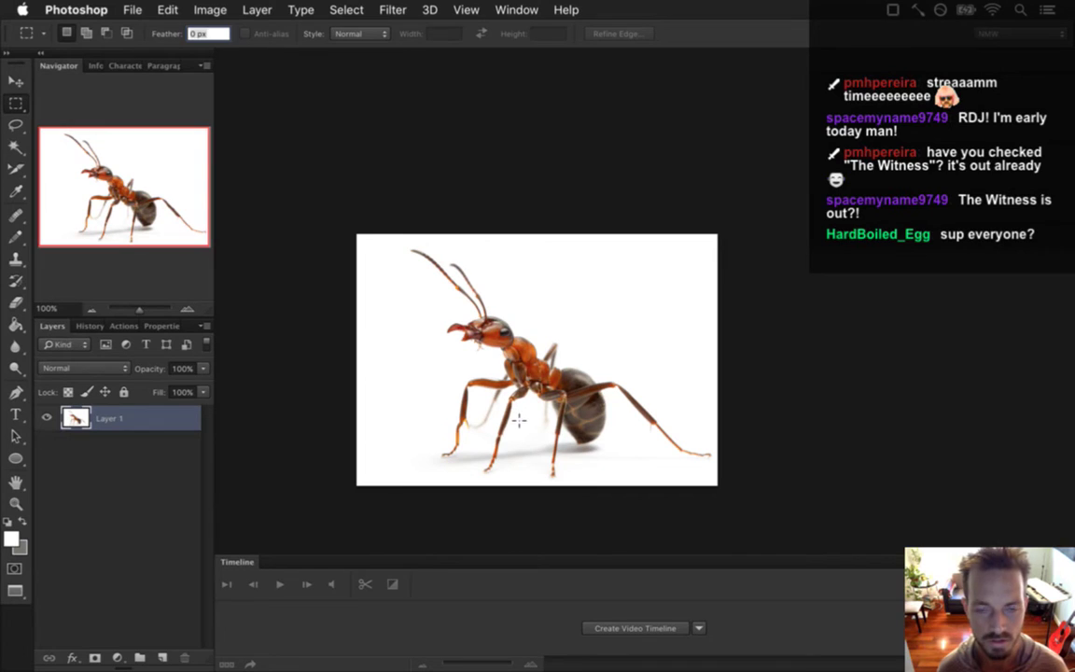
Sample the ant's orange and dark-brown abdomen colours, keeping orange as foreground.
key(i)
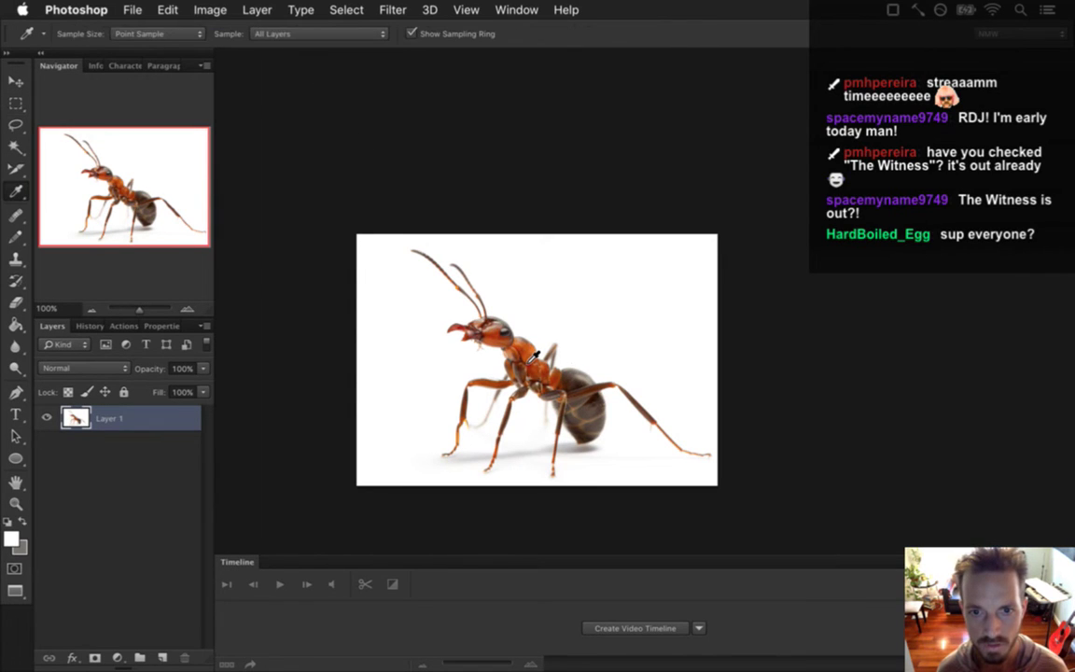
click(536, 356)
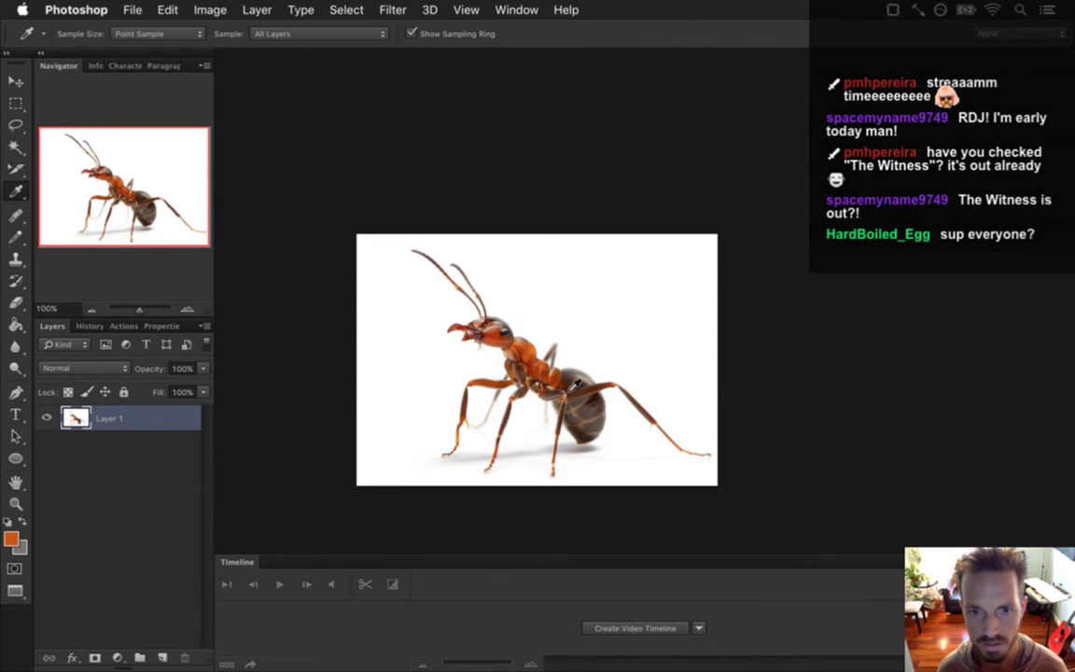
click(580, 389)
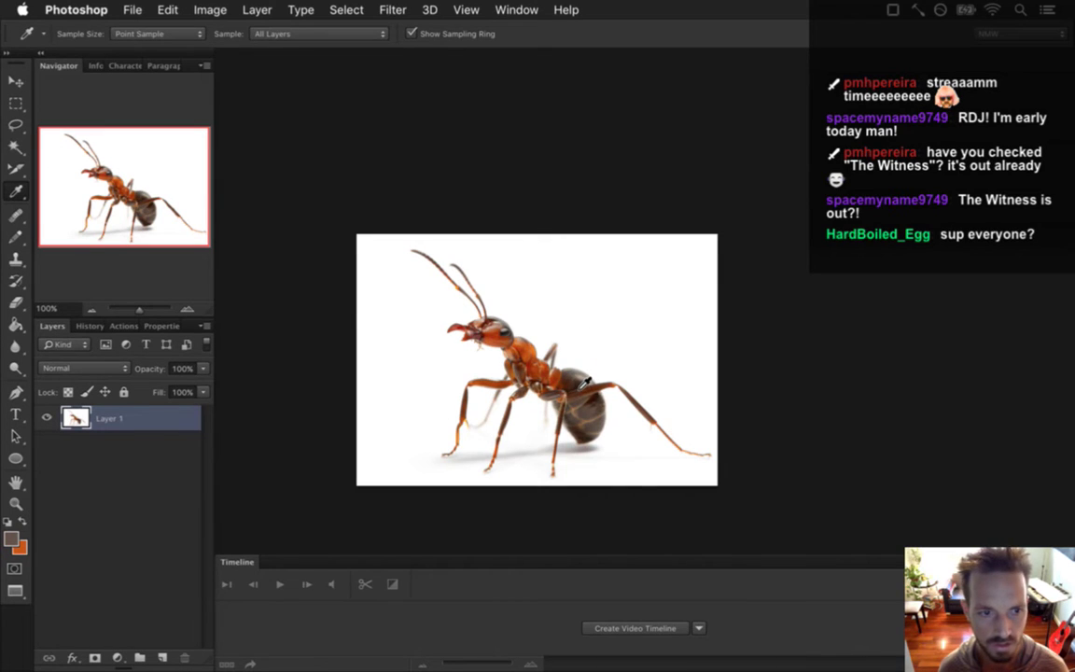
click(23, 526)
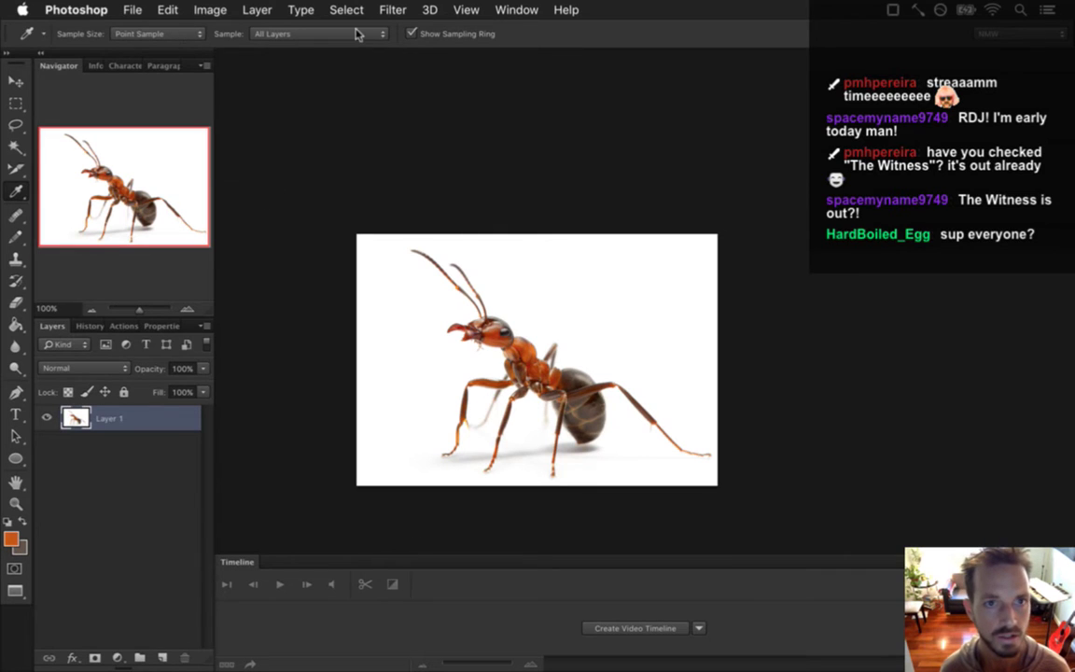
click(518, 9)
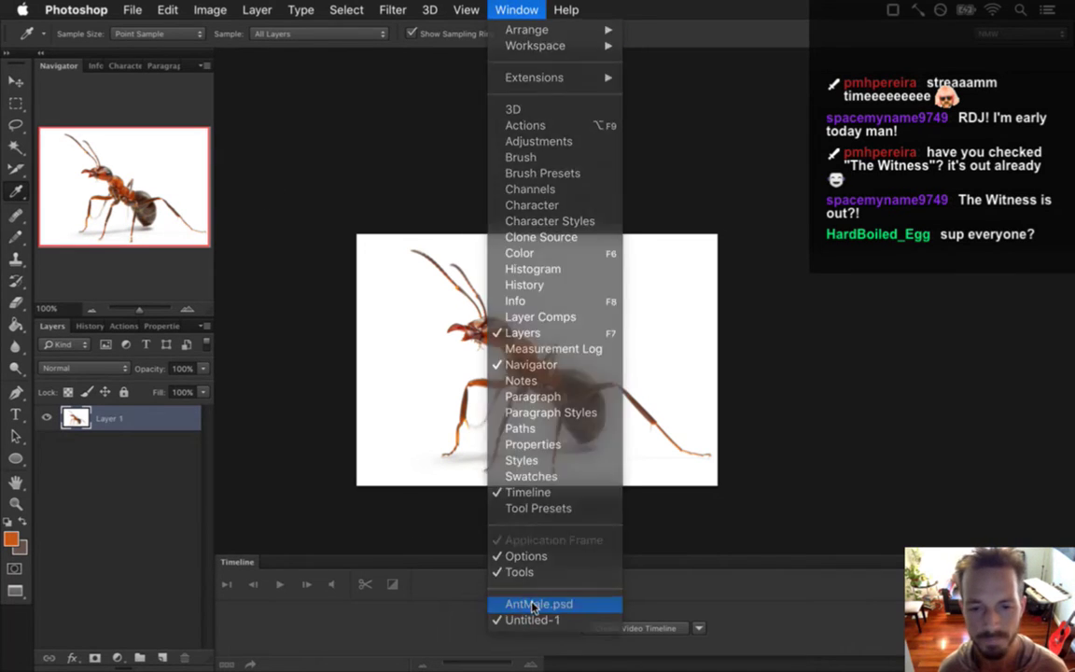
In AntMale.psd, delete Layers 2, 3, '0 copy' and '1', plus animation frames 2–4.
click(499, 604)
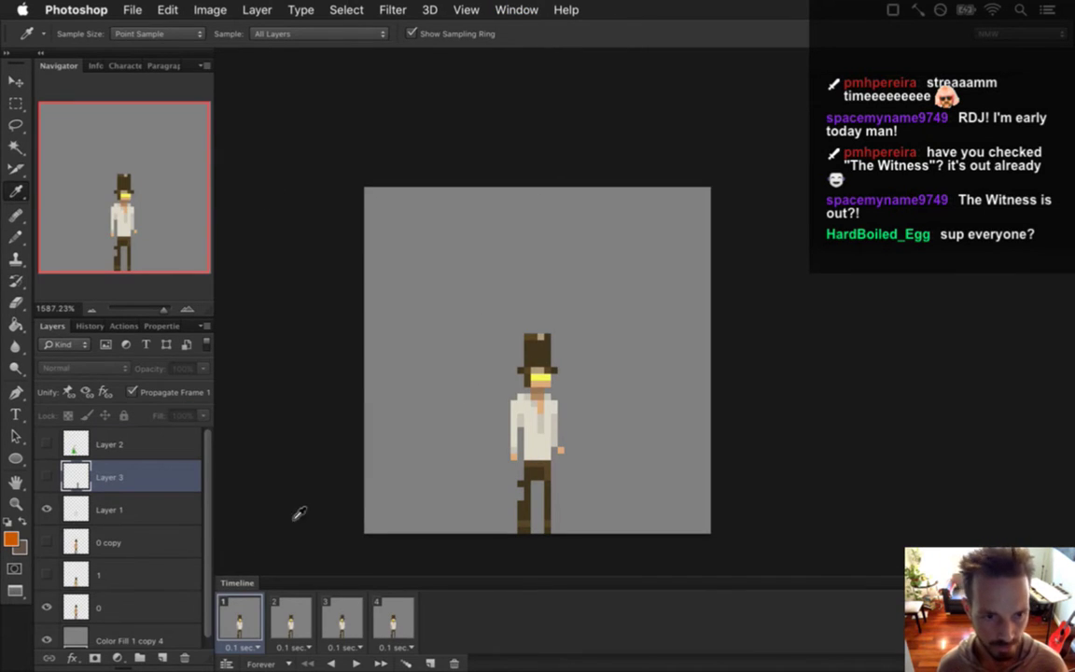
click(114, 452)
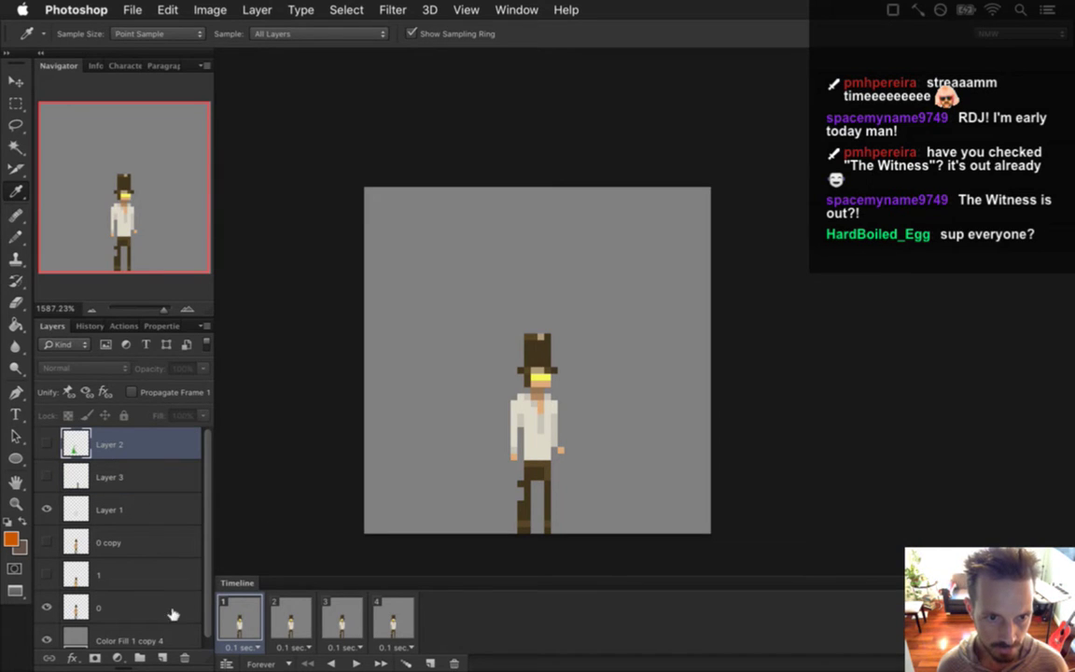
click(50, 444)
click(50, 445)
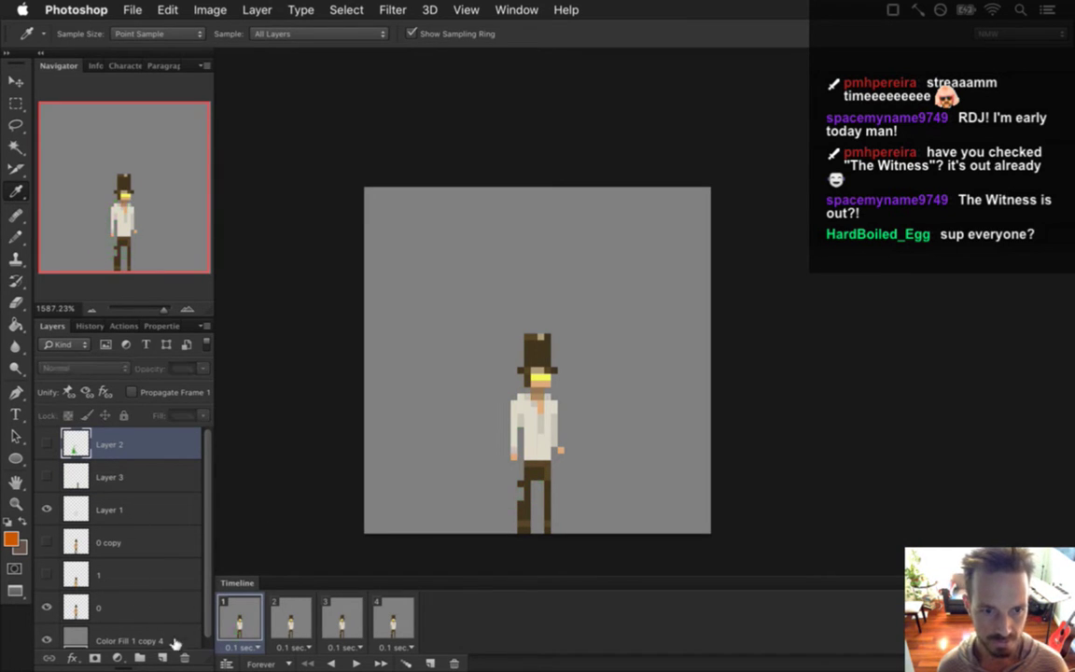
key(Delete)
key(Delete)
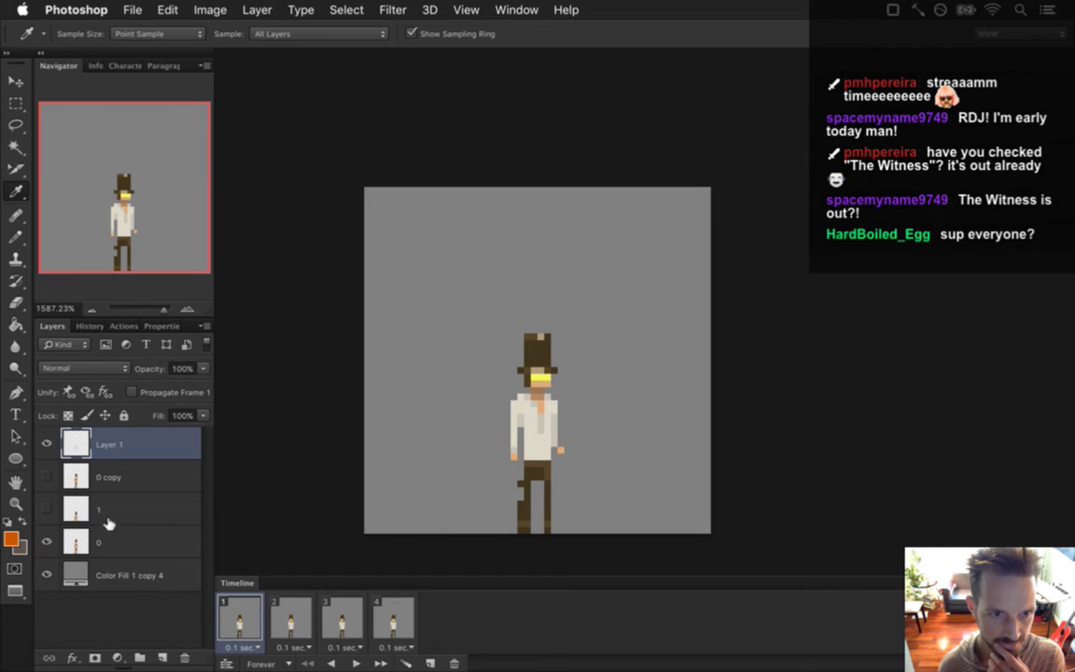
click(119, 481)
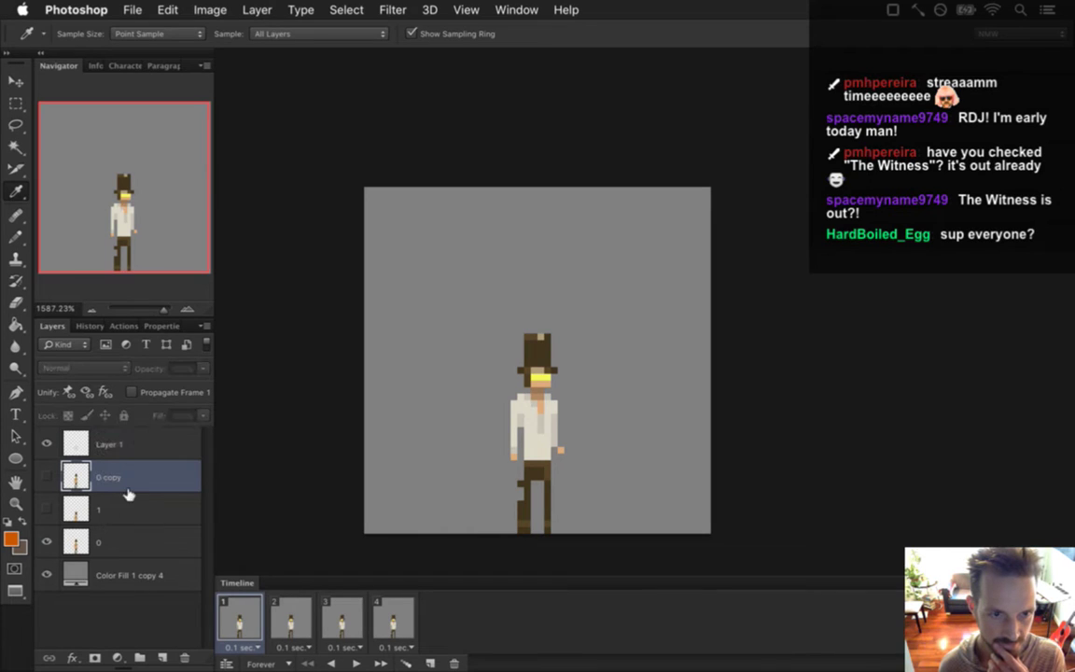
click(184, 658)
click(184, 658)
click(392, 618)
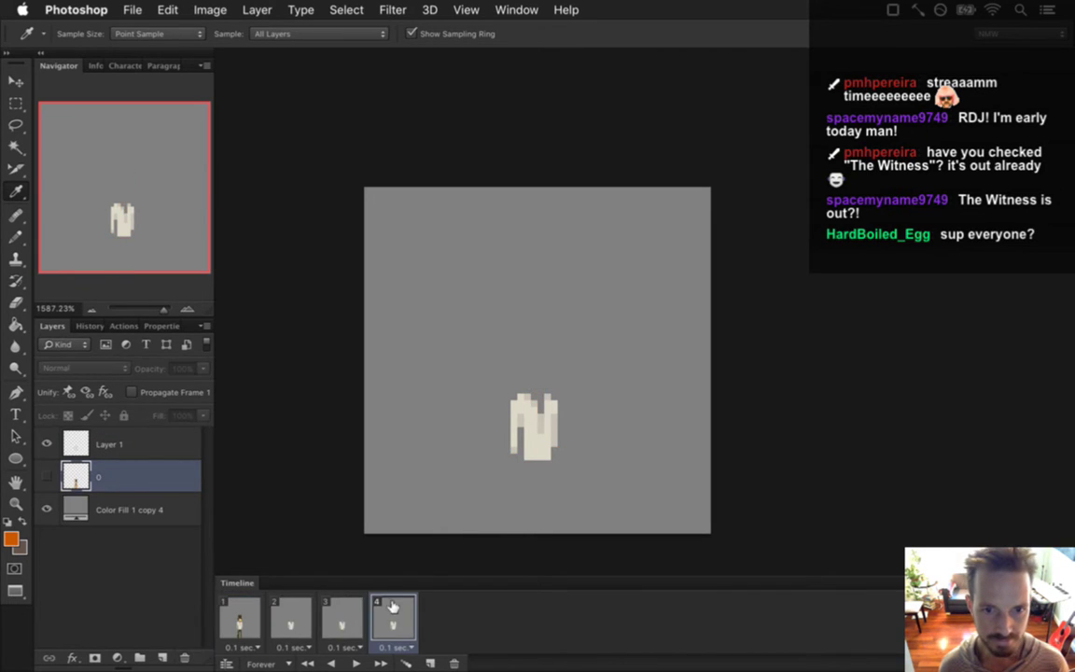
click(455, 663)
click(455, 663)
click(455, 662)
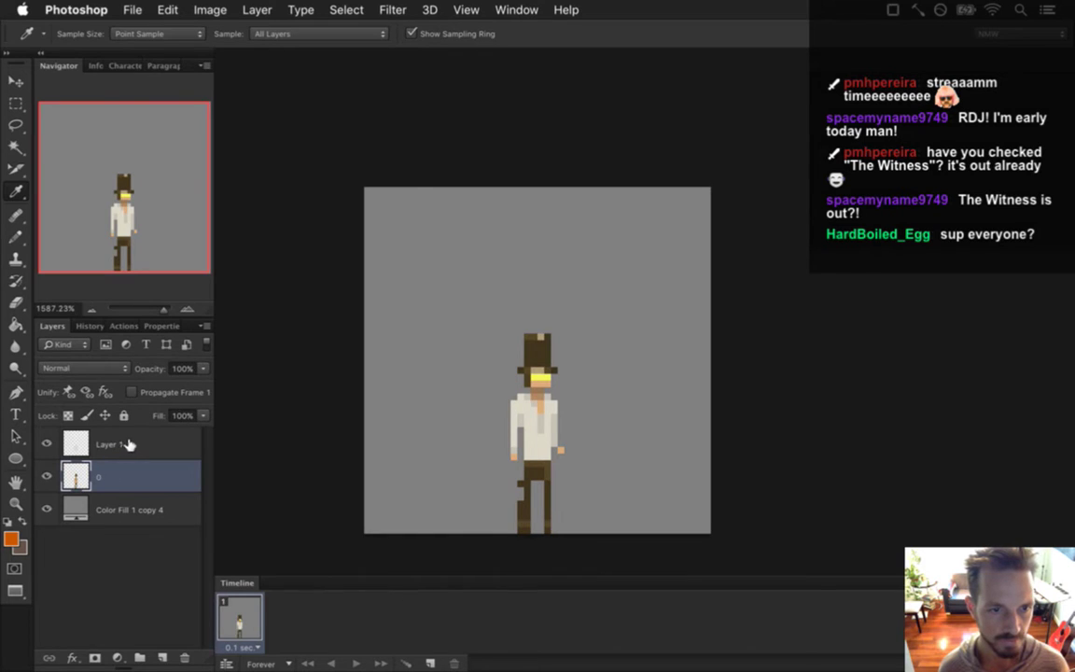
Merge Layer 1 and layer 0 into Layer 1, then bring Gameshow forward.
shift+click(129, 445)
right_click(149, 445)
click(245, 438)
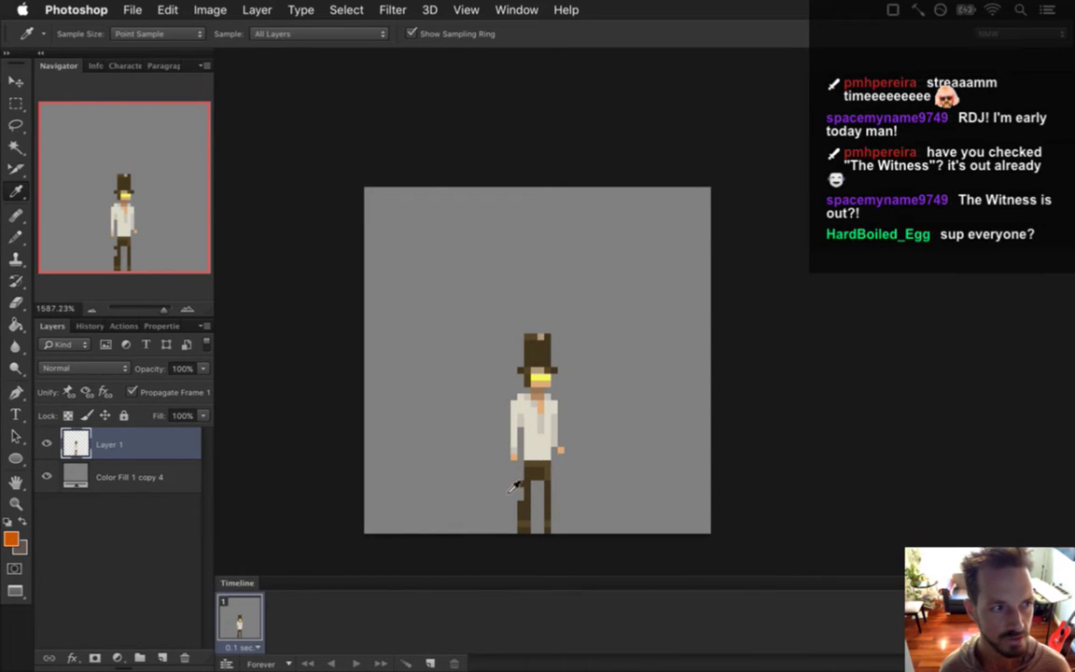
mouse_move(1074, 446)
click(982, 446)
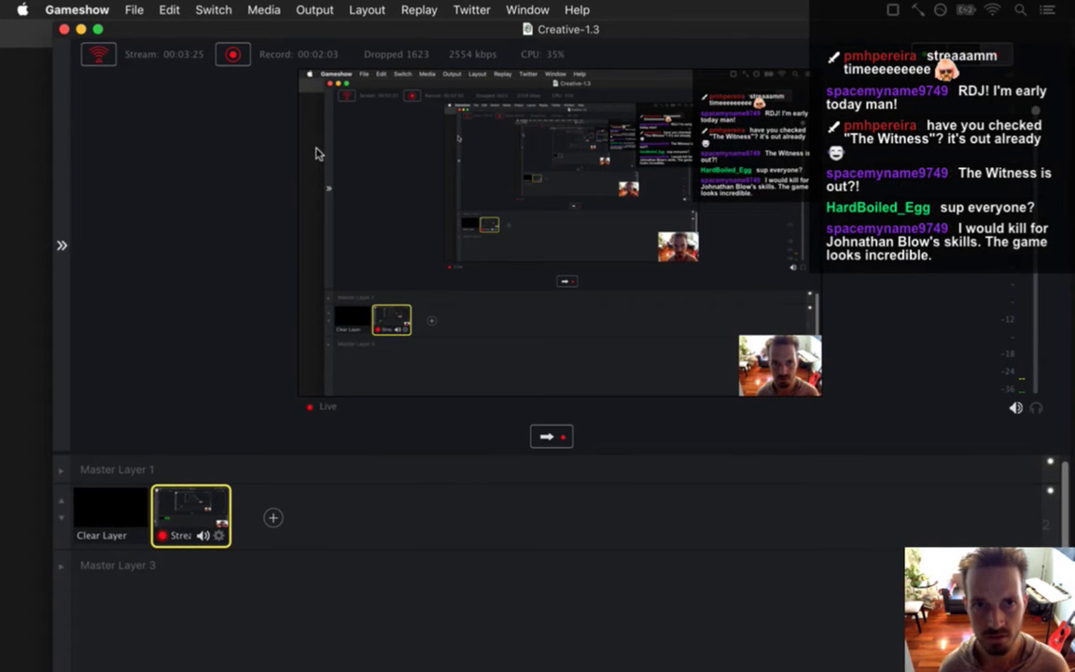
Minimise the Gameshow window and switch back to Photoshop's sprite.
click(81, 29)
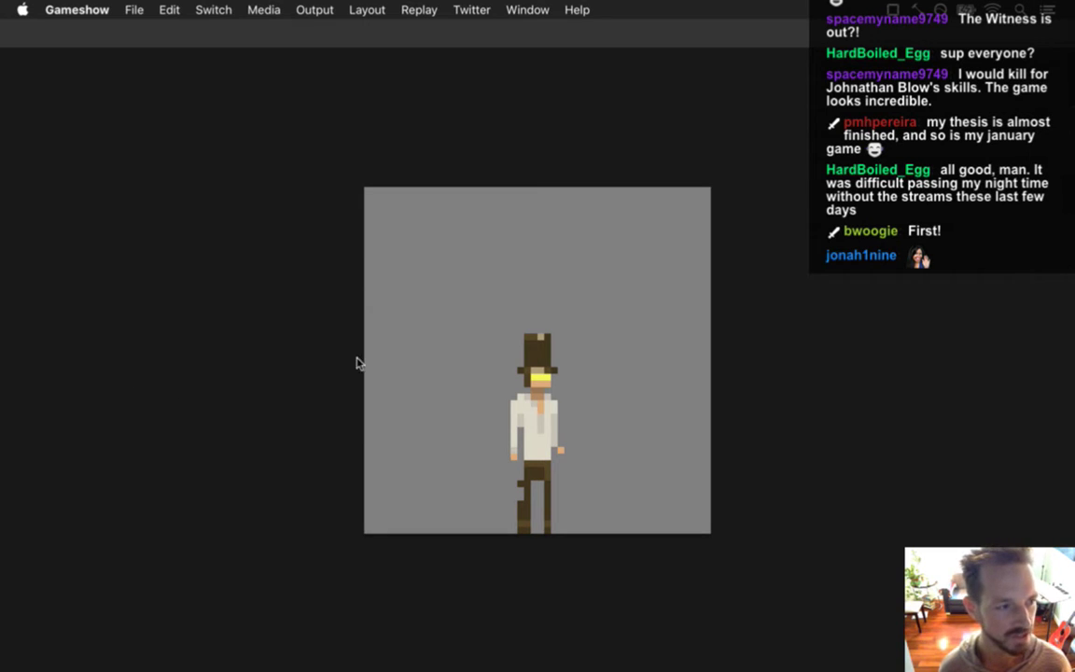
key(super+Tab)
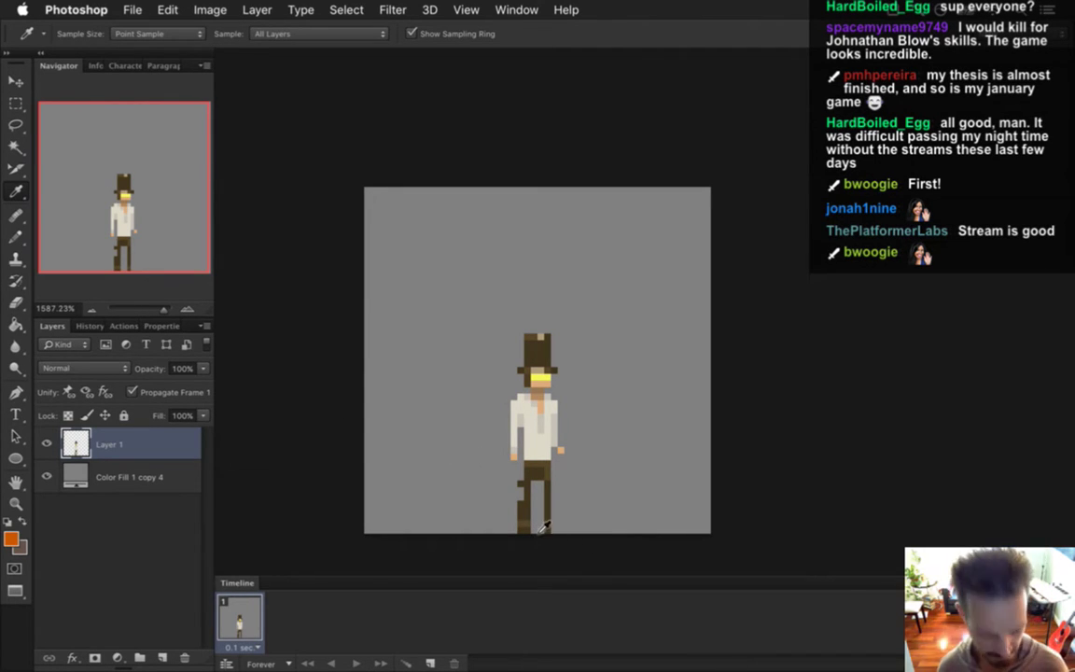
Paint orange and grey-brown pixel swatches in the canvas's top-left corner, erasing strays at full strength.
scroll(544, 391, up, 1)
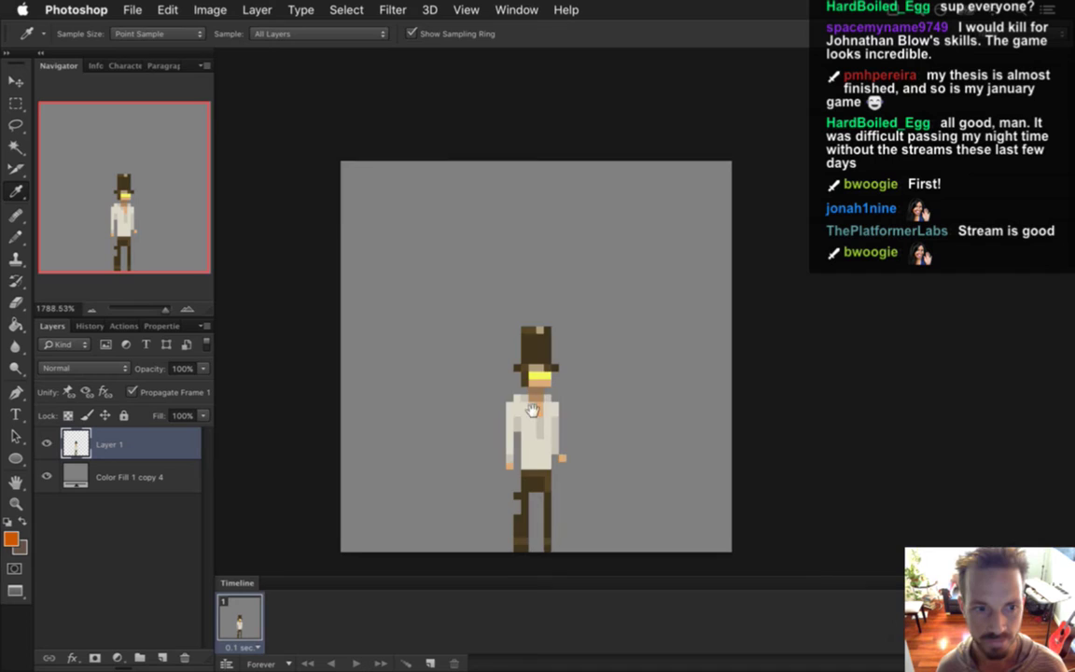
drag(537, 409, 606, 366)
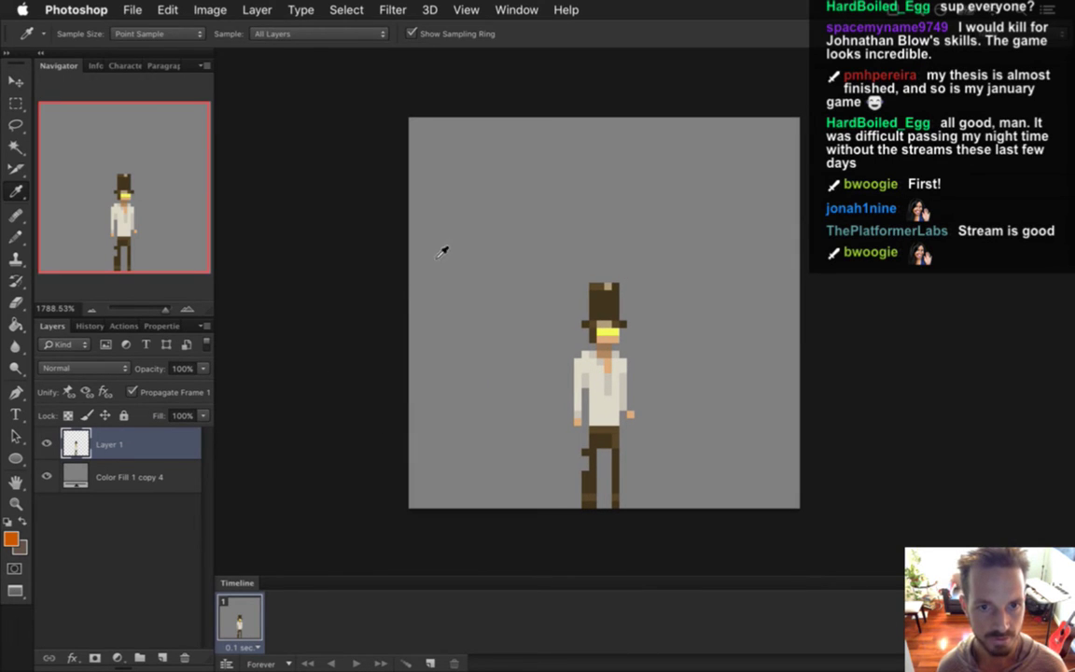
key(b)
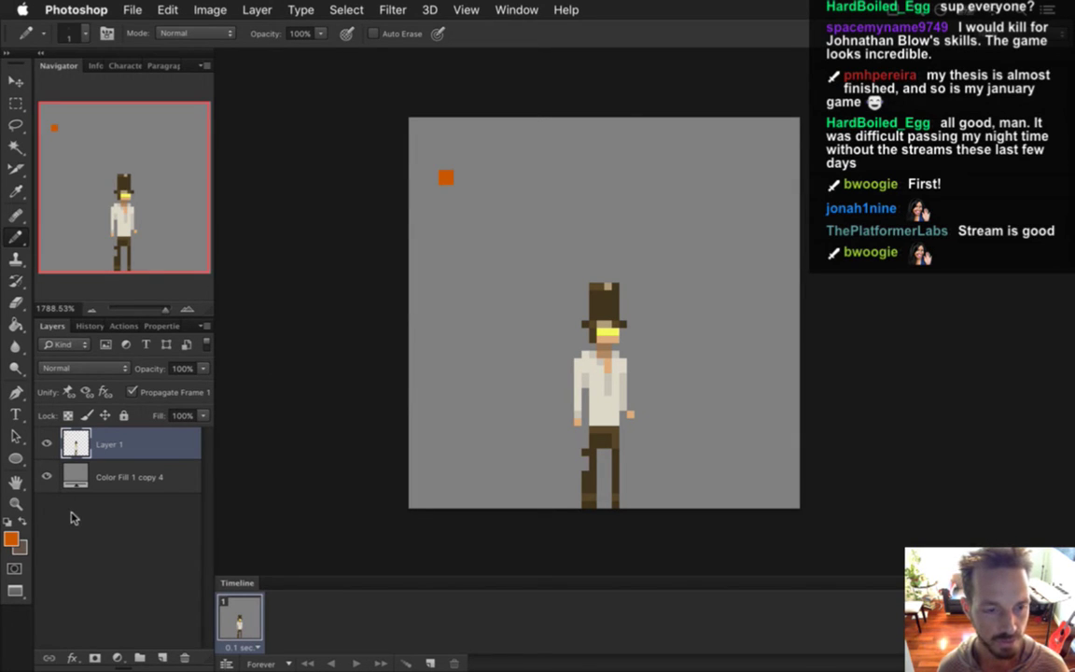
key(i)
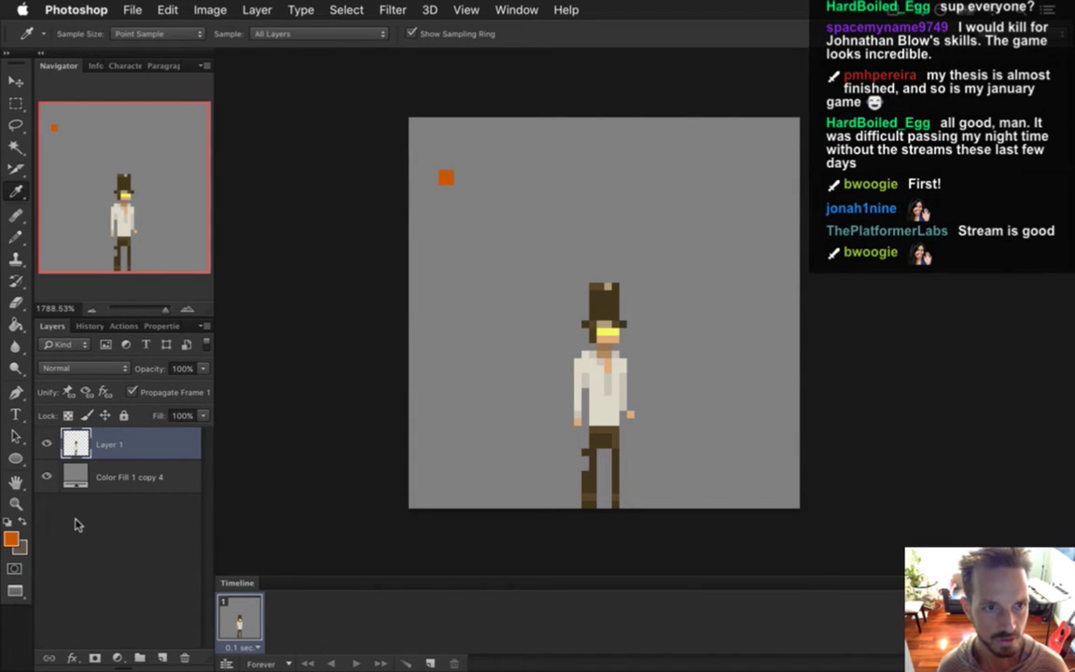
key(x)
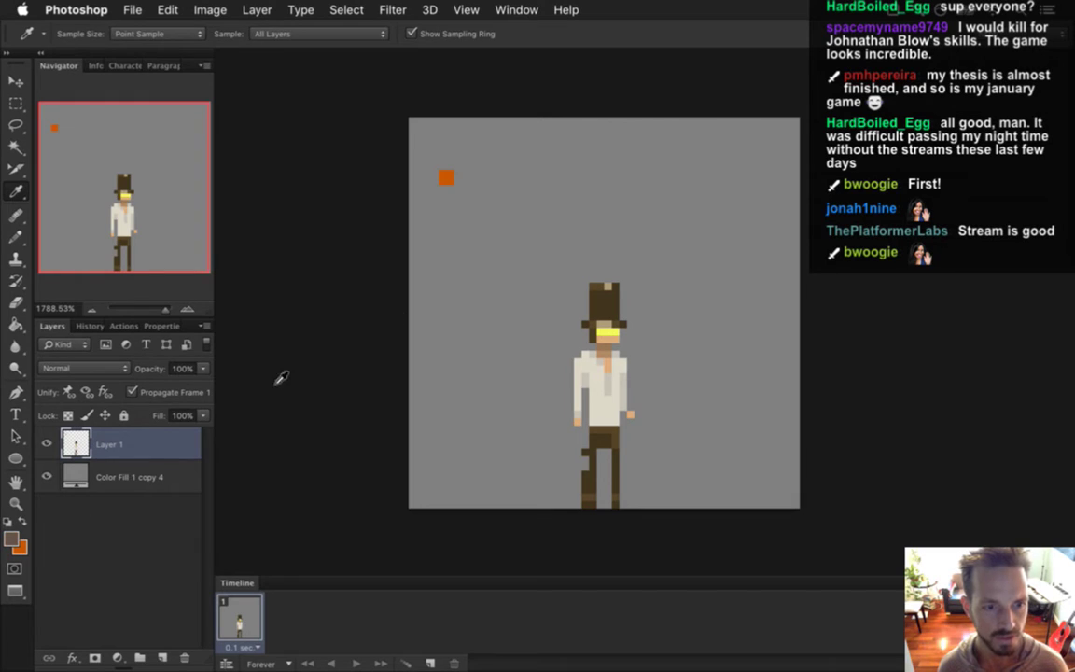
key(b)
drag(443, 209, 456, 198)
key(e)
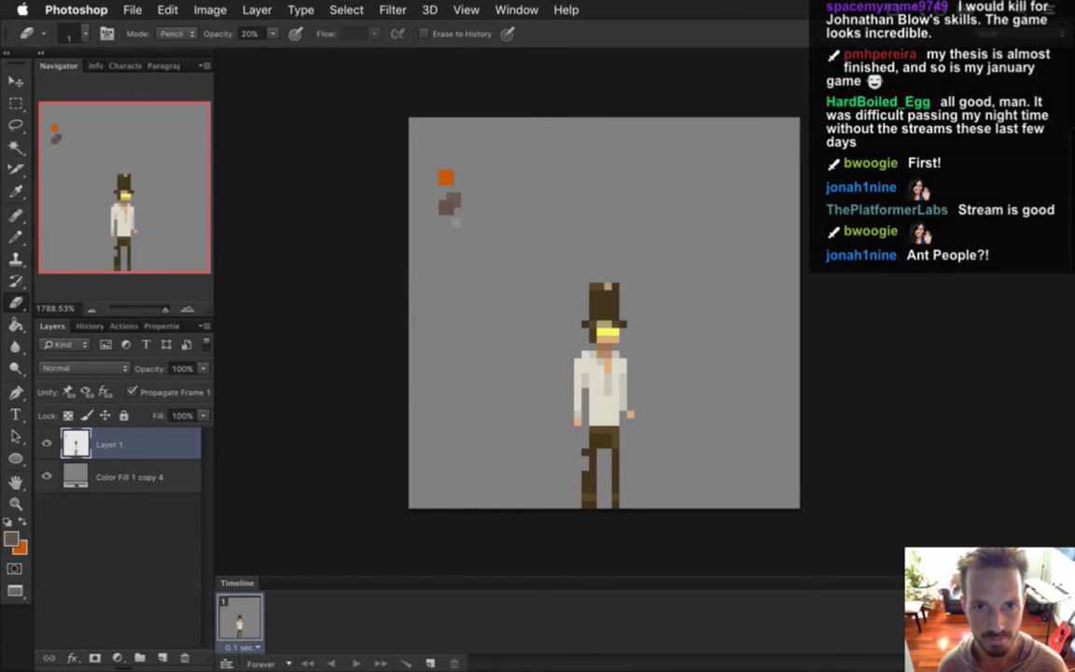
key(0)
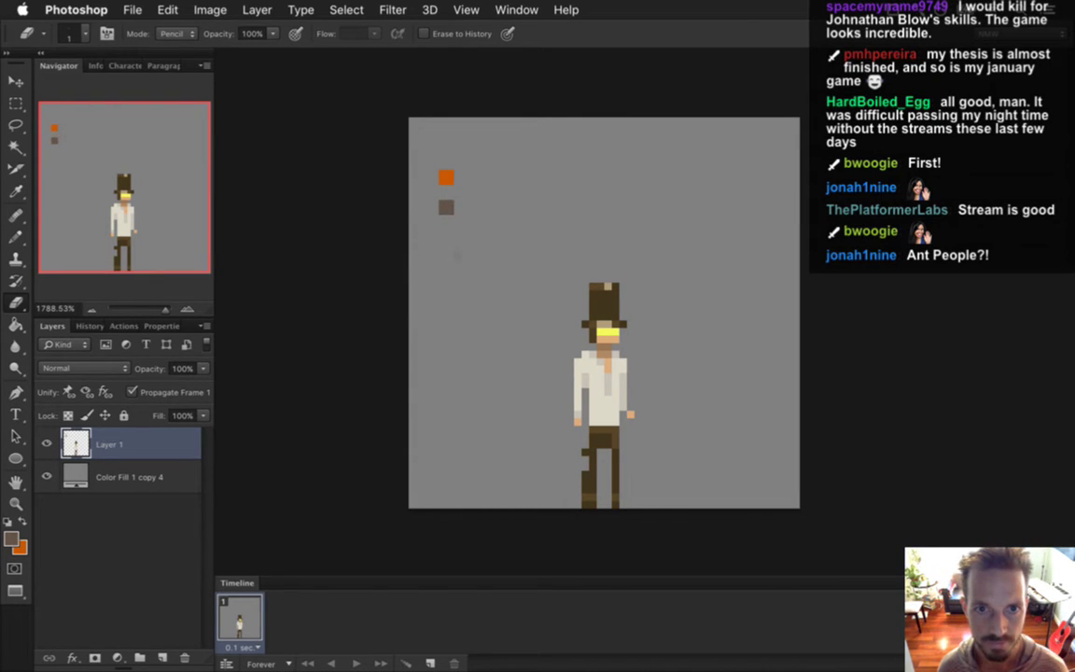
scroll(571, 325, up, 2)
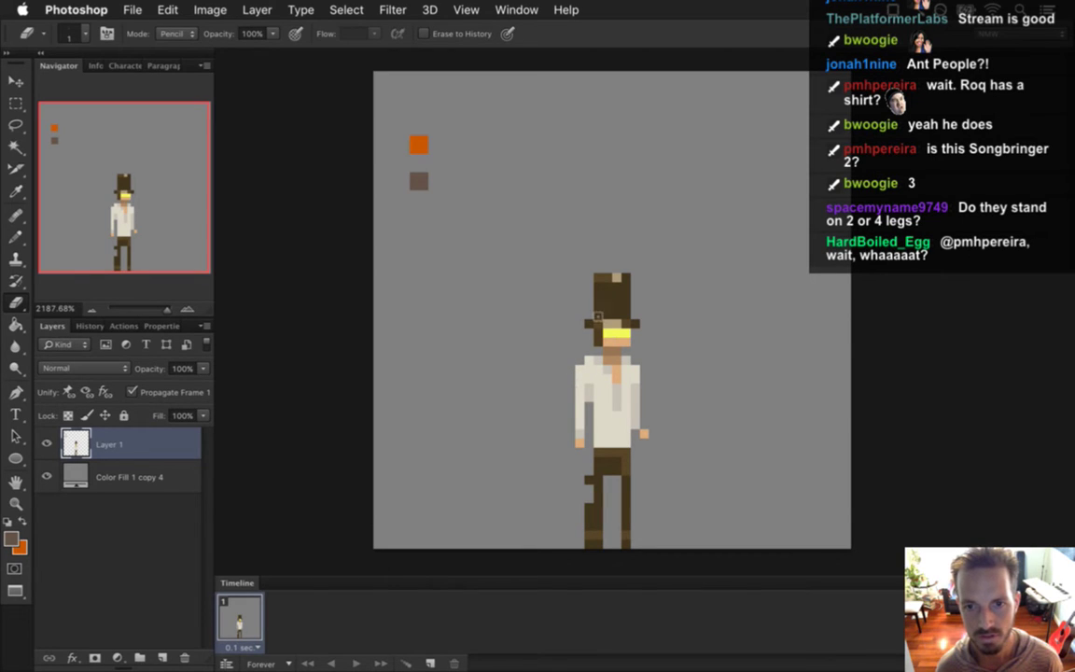
Erase the top hat's crown and paint the head, shirt, hips and upper leg grey-brown.
mouse_move(598, 316)
mouse_down()
mouse_move(607, 285)
mouse_move(625, 299)
mouse_move(614, 366)
mouse_up()
key(i)
click(420, 181)
key(b)
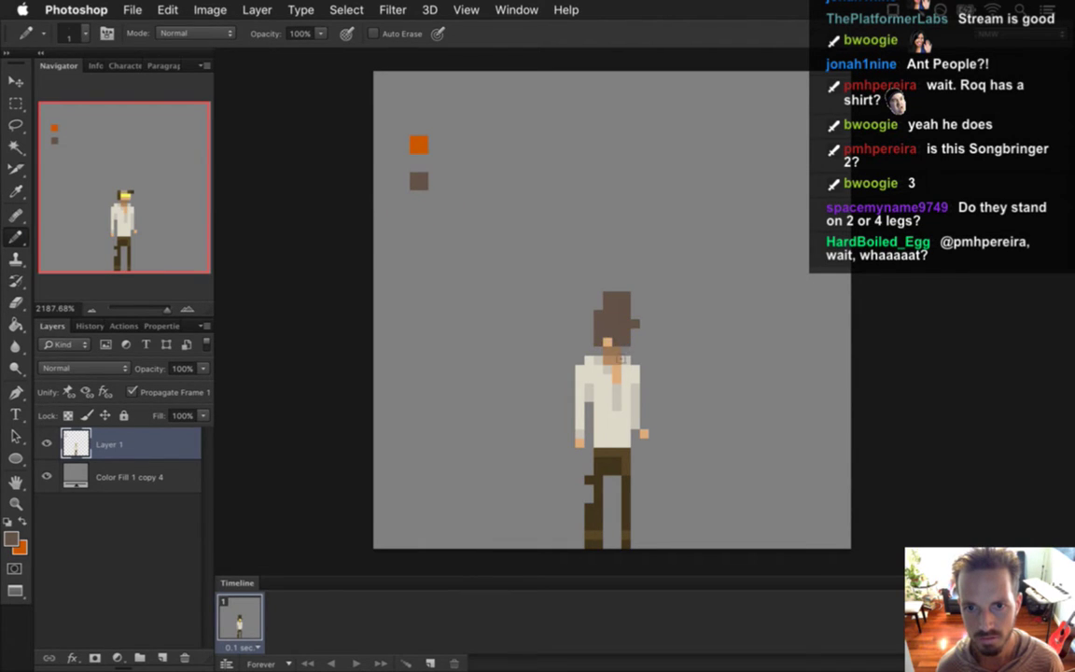
mouse_move(613, 366)
mouse_down()
mouse_move(581, 435)
mouse_move(624, 443)
mouse_up()
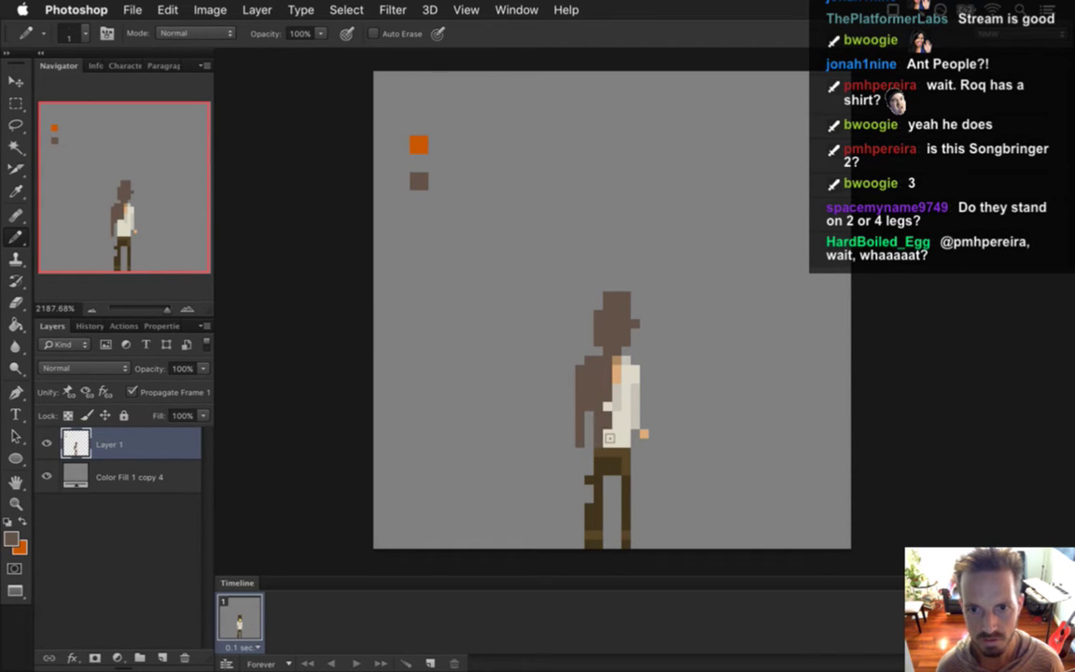
drag(622, 369, 620, 457)
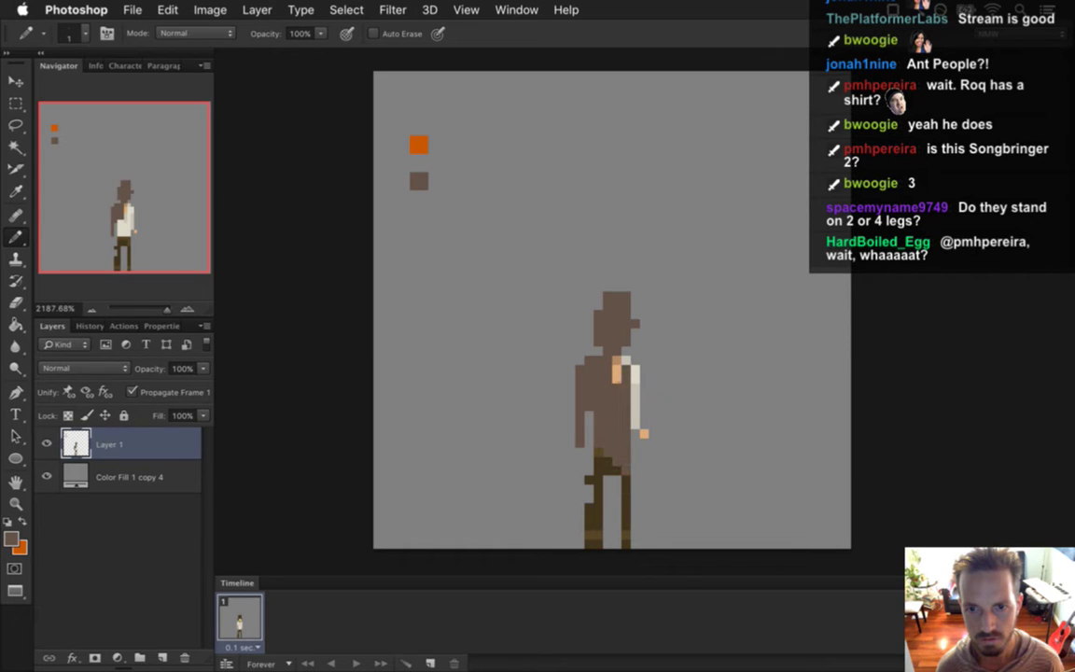
drag(635, 368, 636, 425)
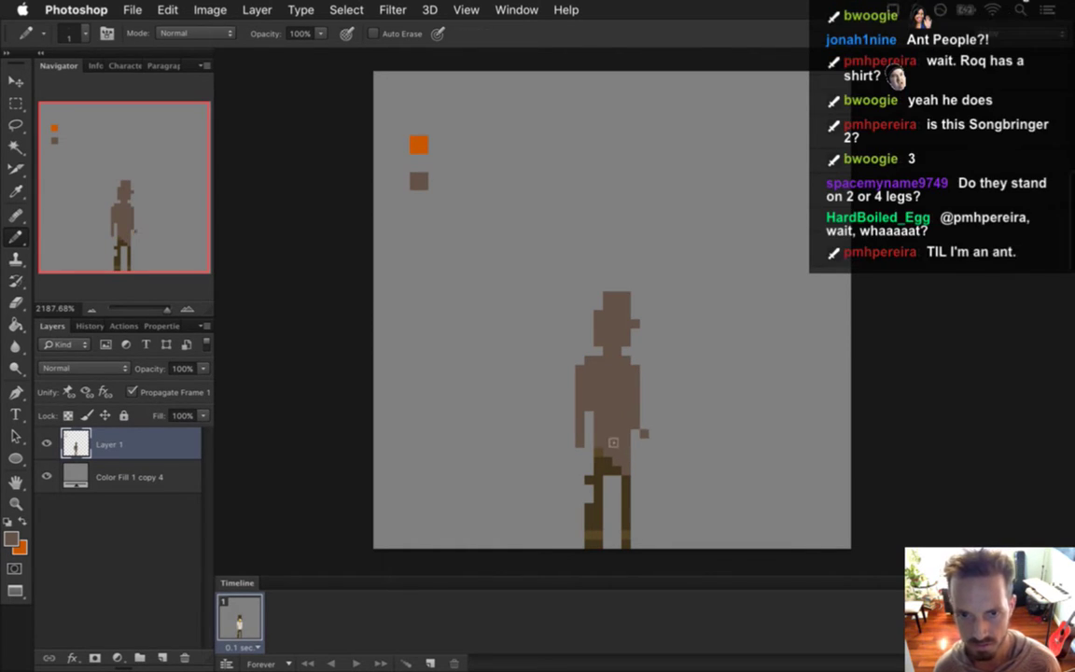
key(e)
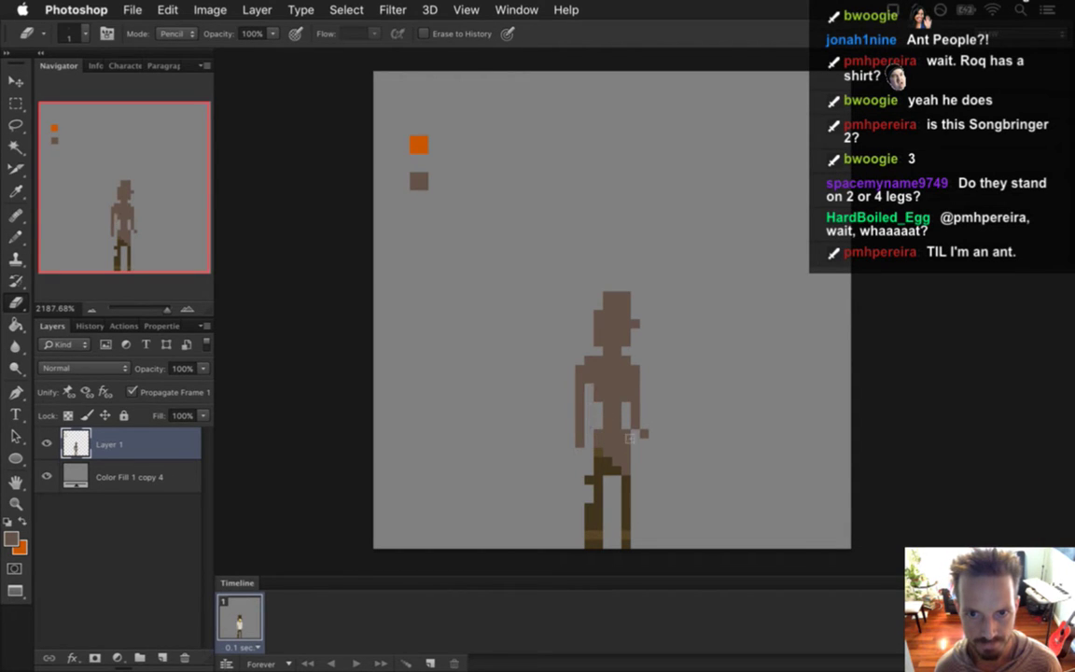
key(b)
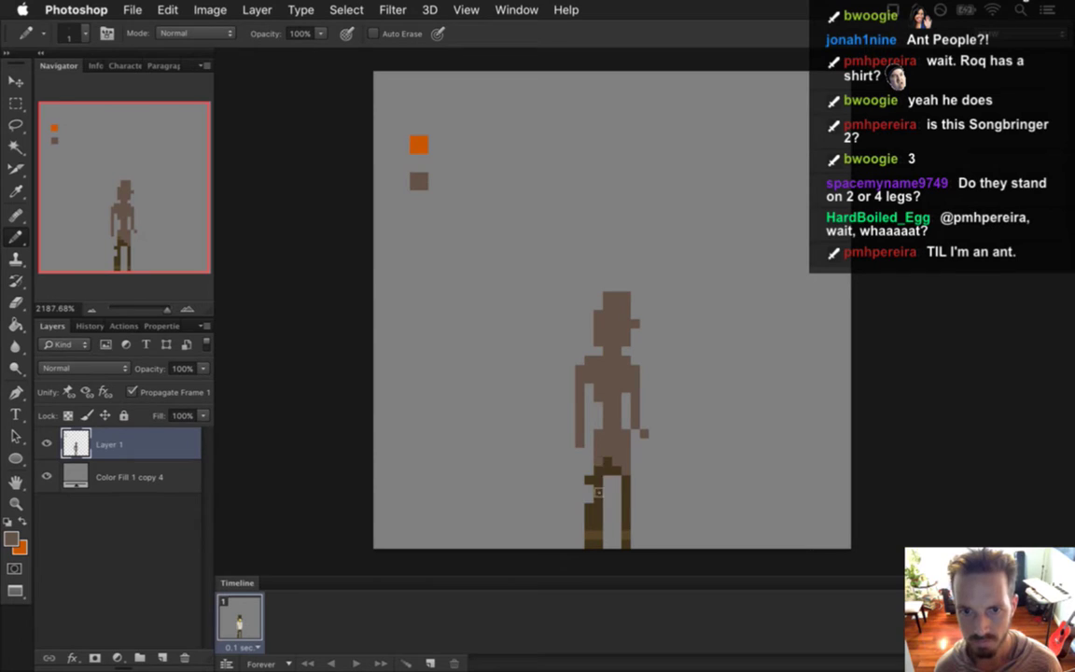
mouse_move(593, 476)
mouse_down()
mouse_move(596, 504)
mouse_move(607, 467)
mouse_move(624, 546)
mouse_up()
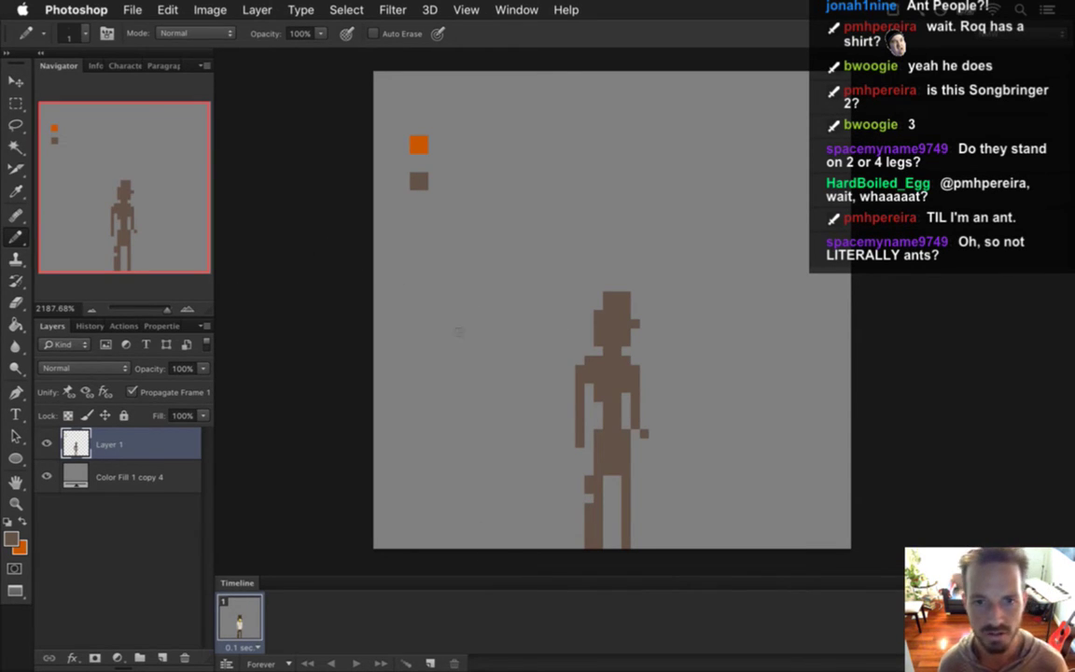
Set the foreground to darker brown 493c35 at 29% brightness.
click(12, 540)
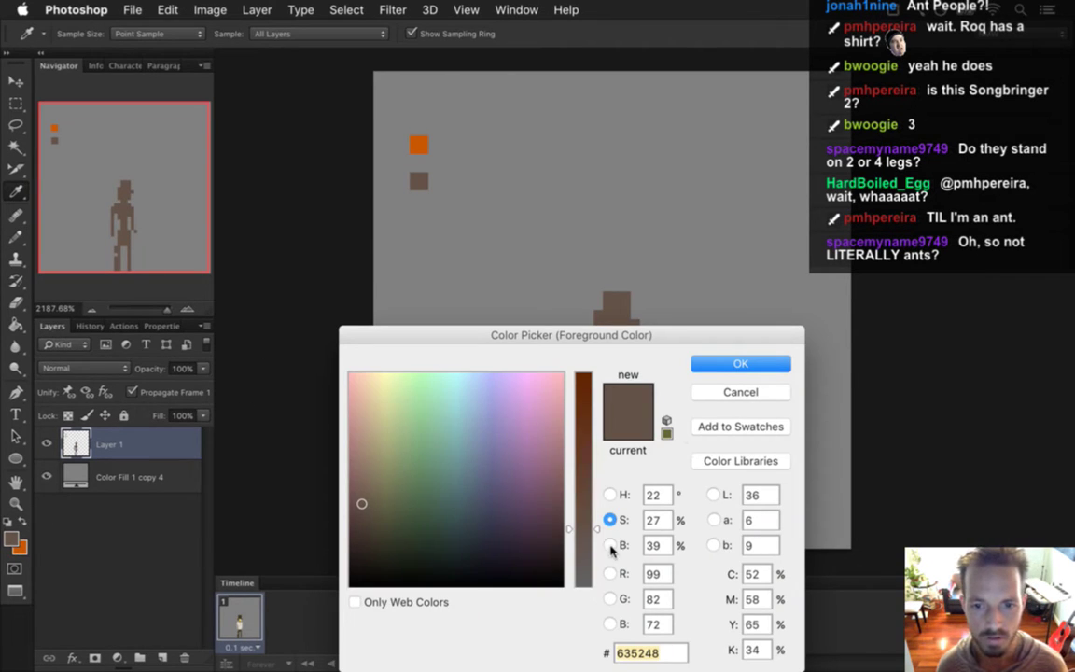
click(610, 545)
drag(583, 516, 580, 525)
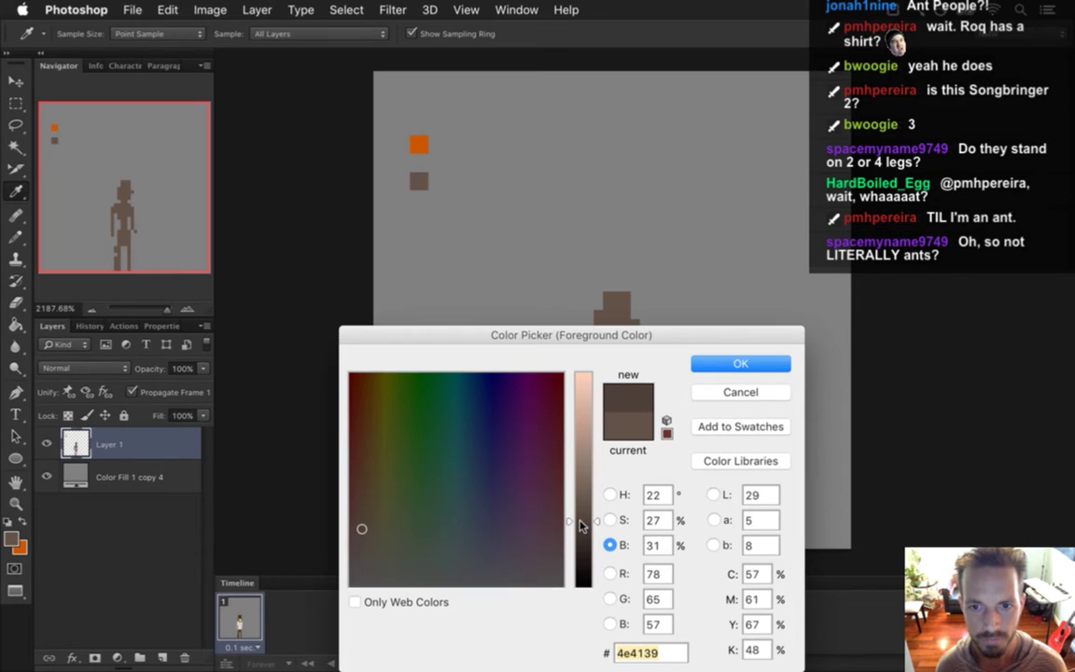
click(581, 526)
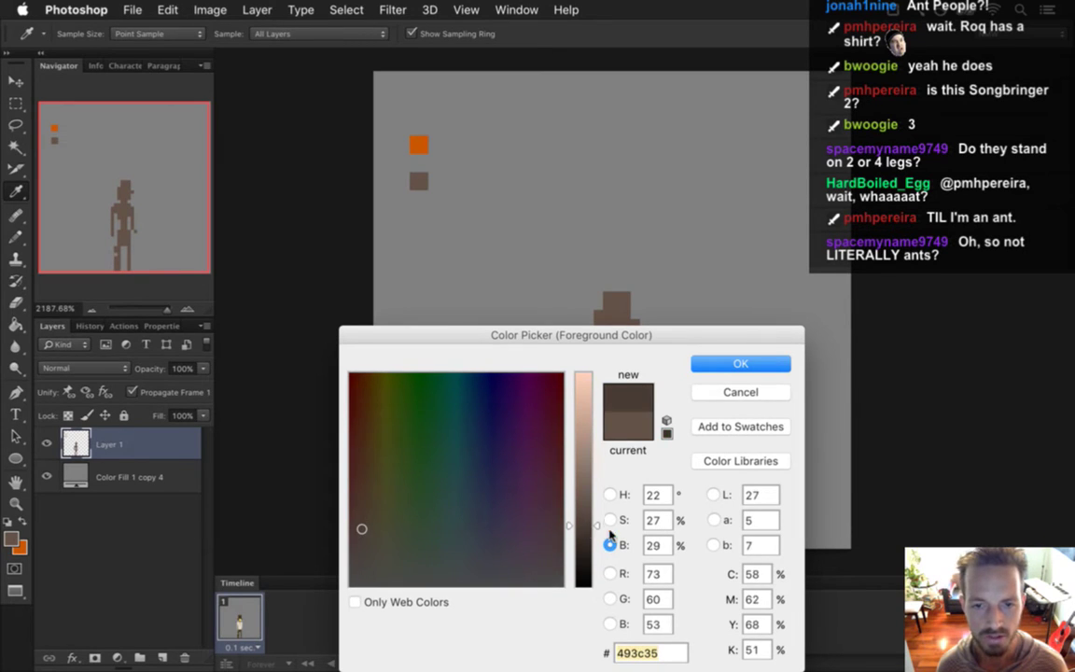
click(740, 364)
Paint a dark-brown swatch below the grey-brown one and erase stray pixels.
key(b)
mouse_move(415, 203)
mouse_down()
mouse_move(415, 222)
mouse_move(424, 215)
mouse_up()
key(e)
click(415, 203)
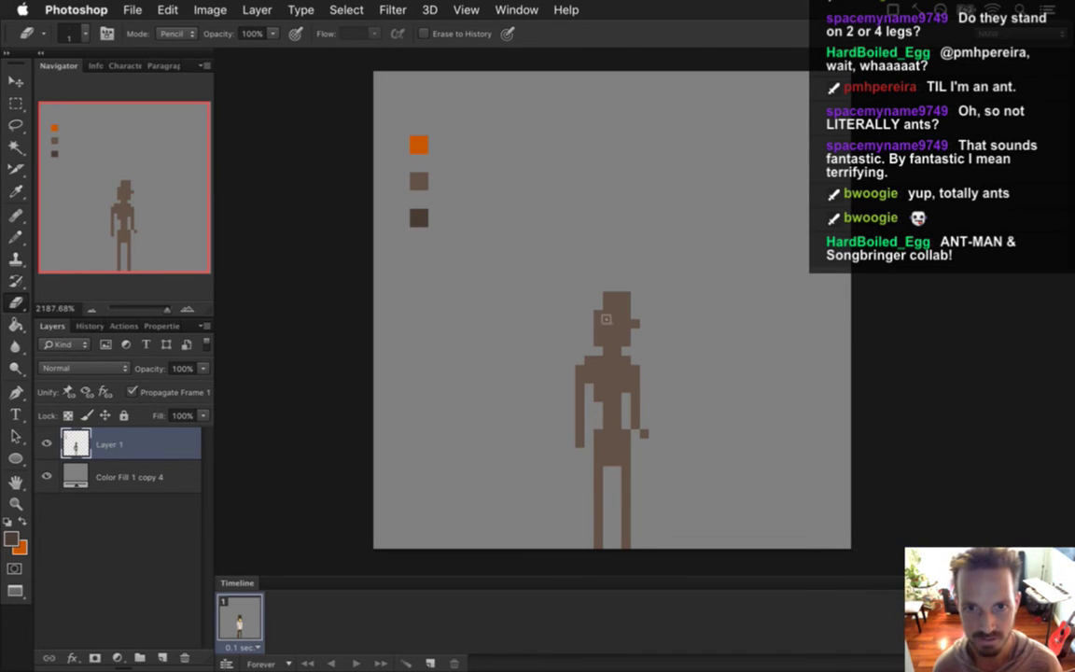
Draw two dark antennae on top of the ant's head.
key(b)
drag(608, 297, 607, 277)
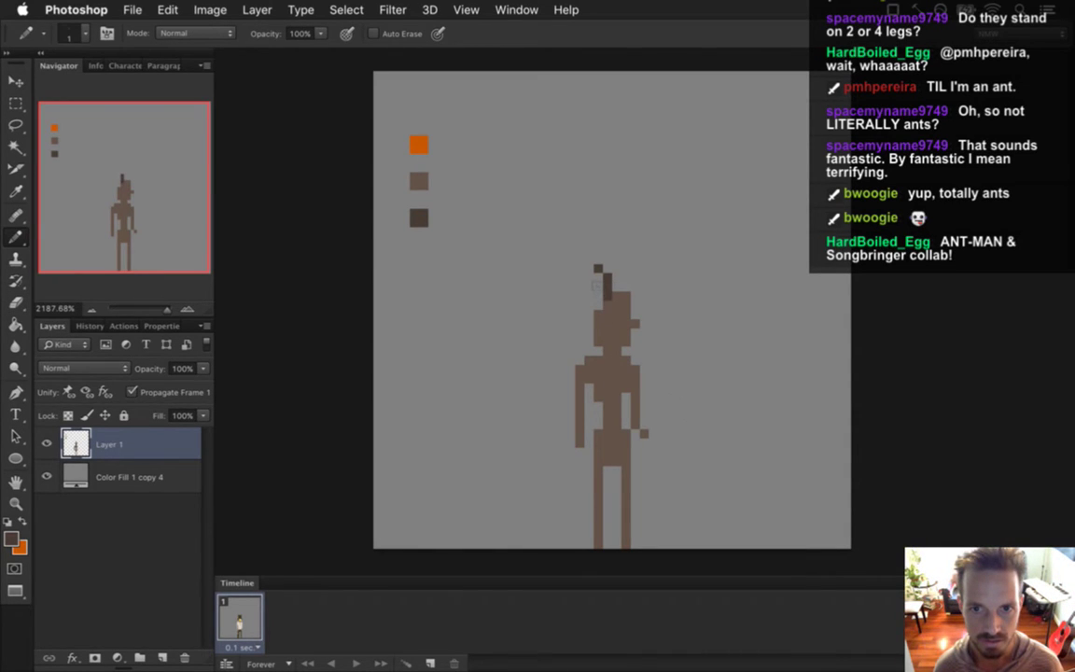
mouse_move(620, 300)
mouse_down()
mouse_move(618, 278)
mouse_move(635, 269)
mouse_up()
key(e)
click(599, 260)
click(636, 259)
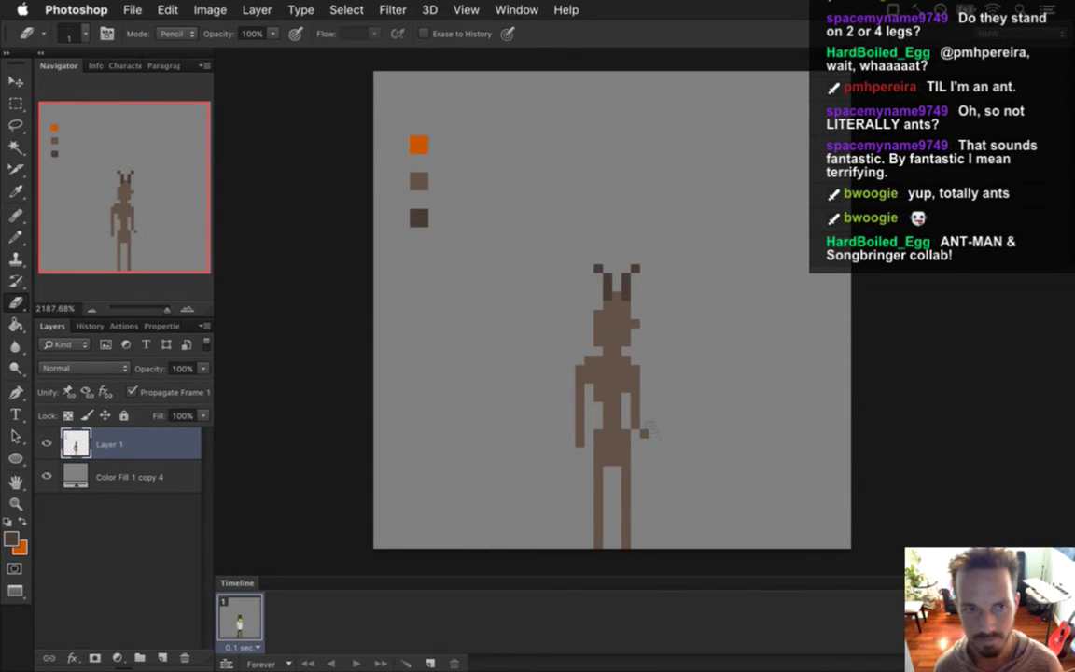
key(b)
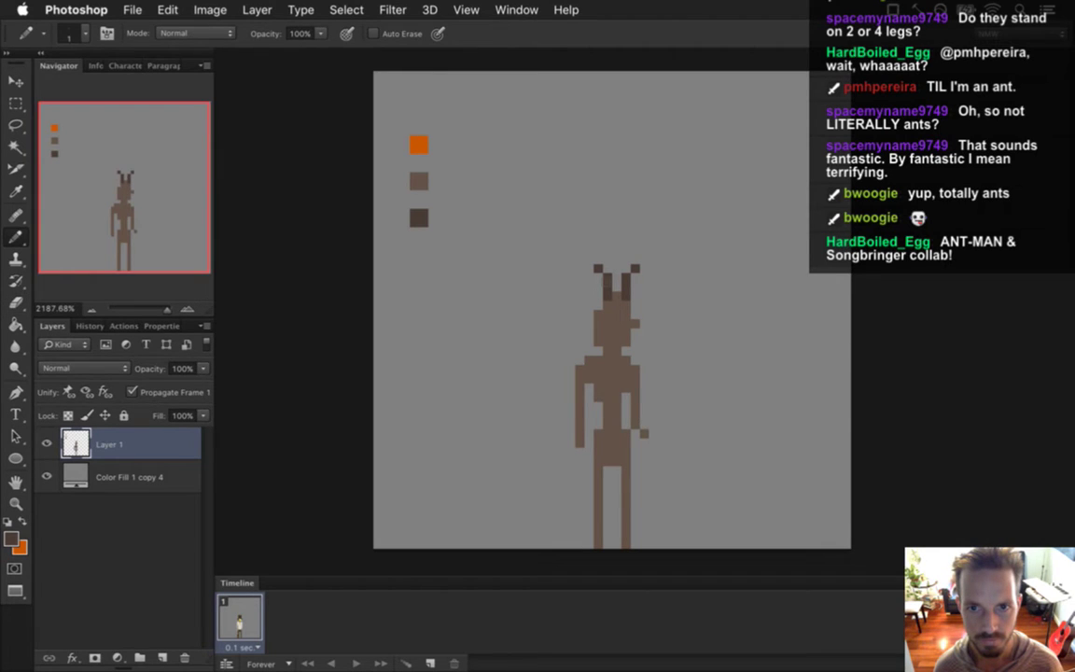
click(599, 259)
click(635, 260)
key(e)
key(b)
key(e)
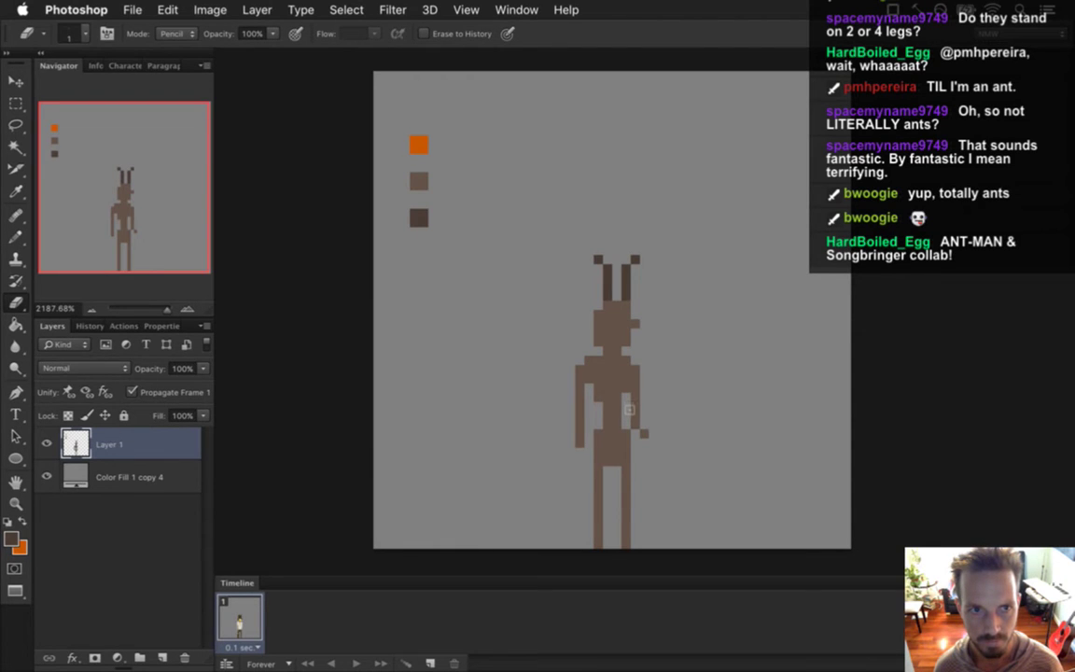
Shade the lower torso with darker brown pixels to form a waist band.
key(i)
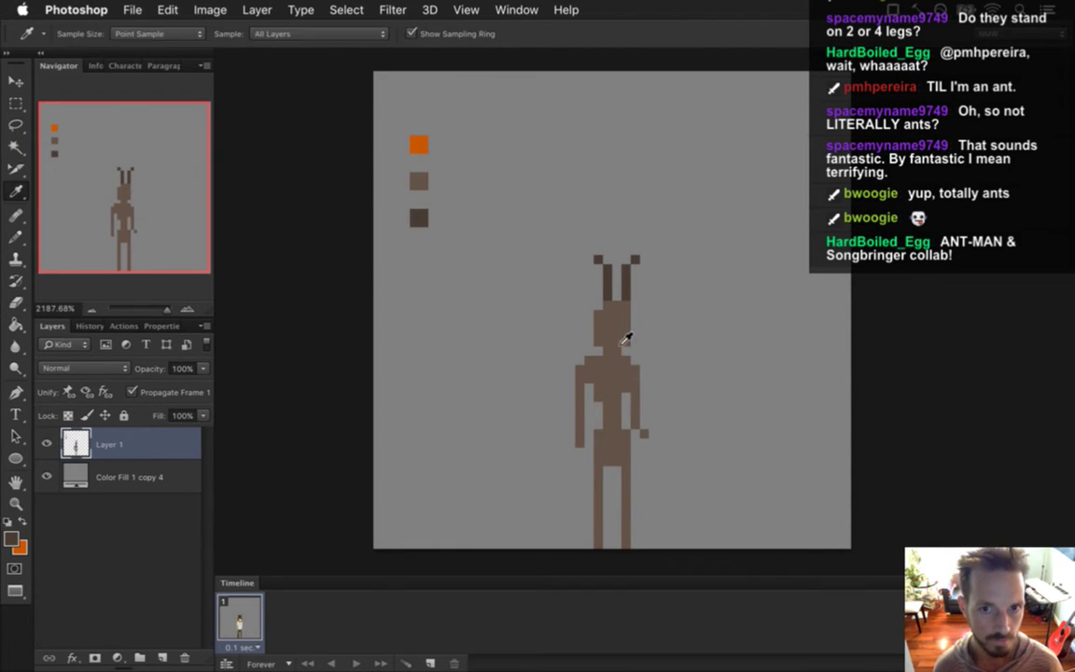
key(b)
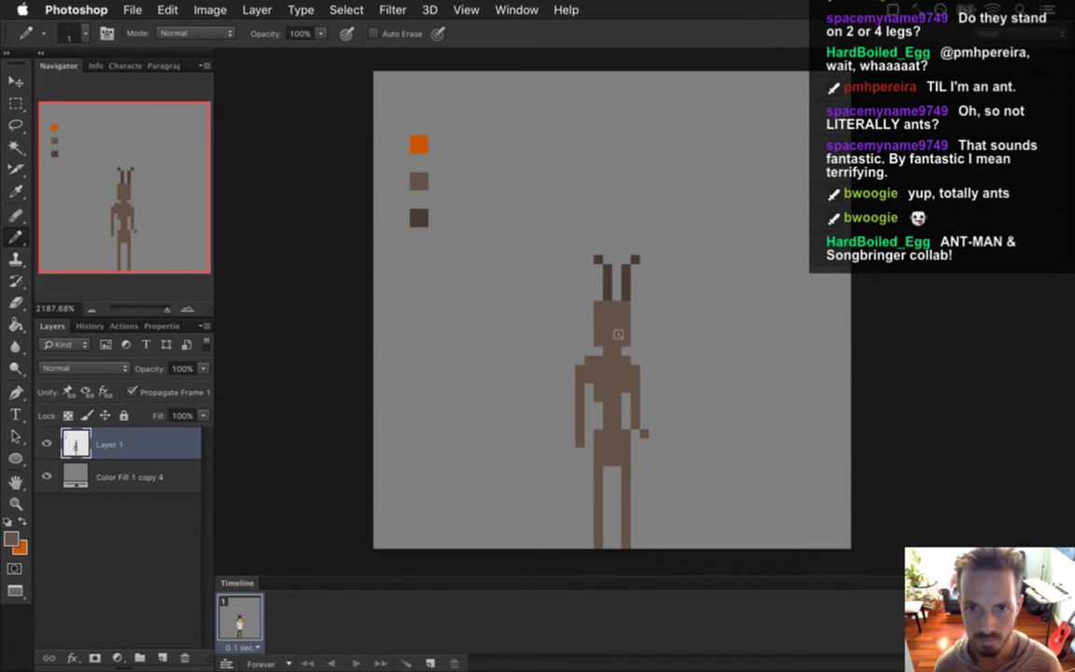
key(i)
key(b)
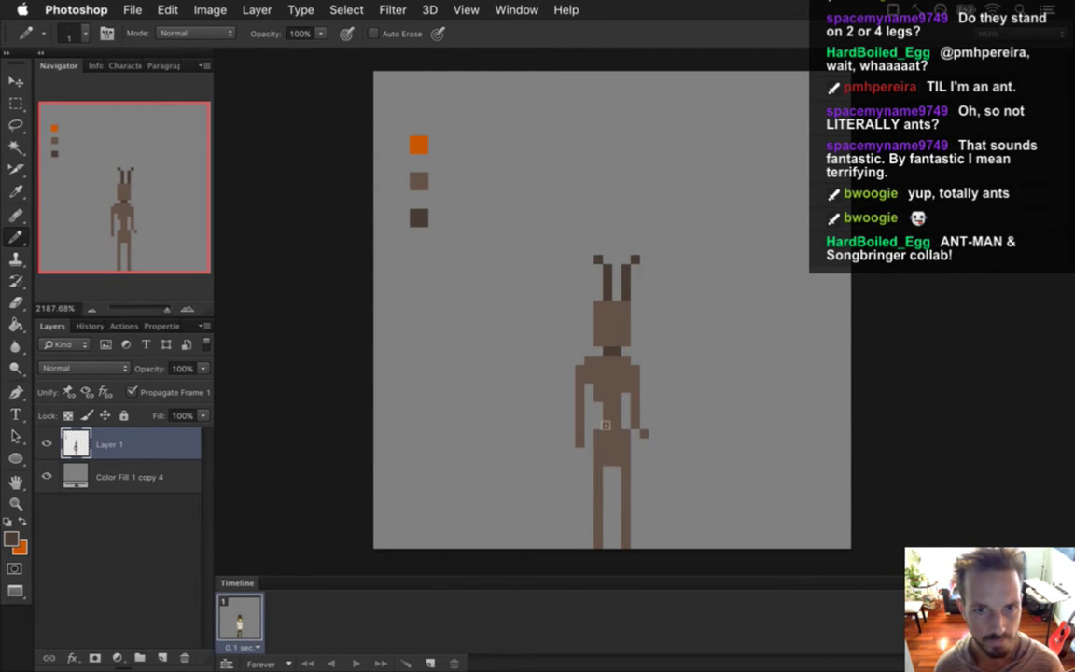
drag(607, 404, 617, 418)
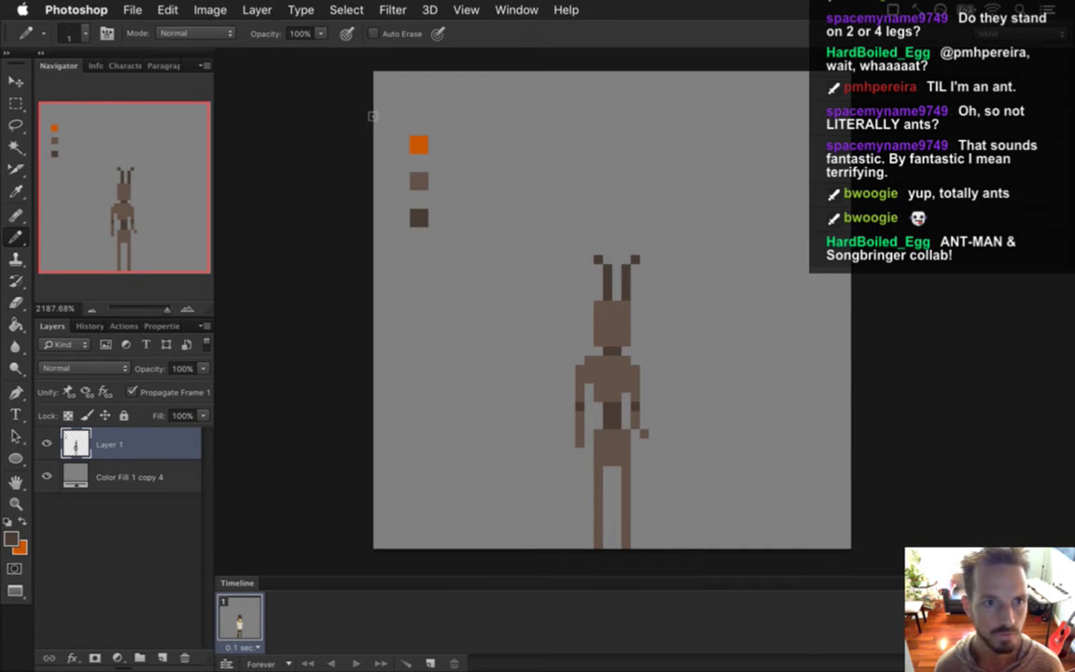
click(516, 9)
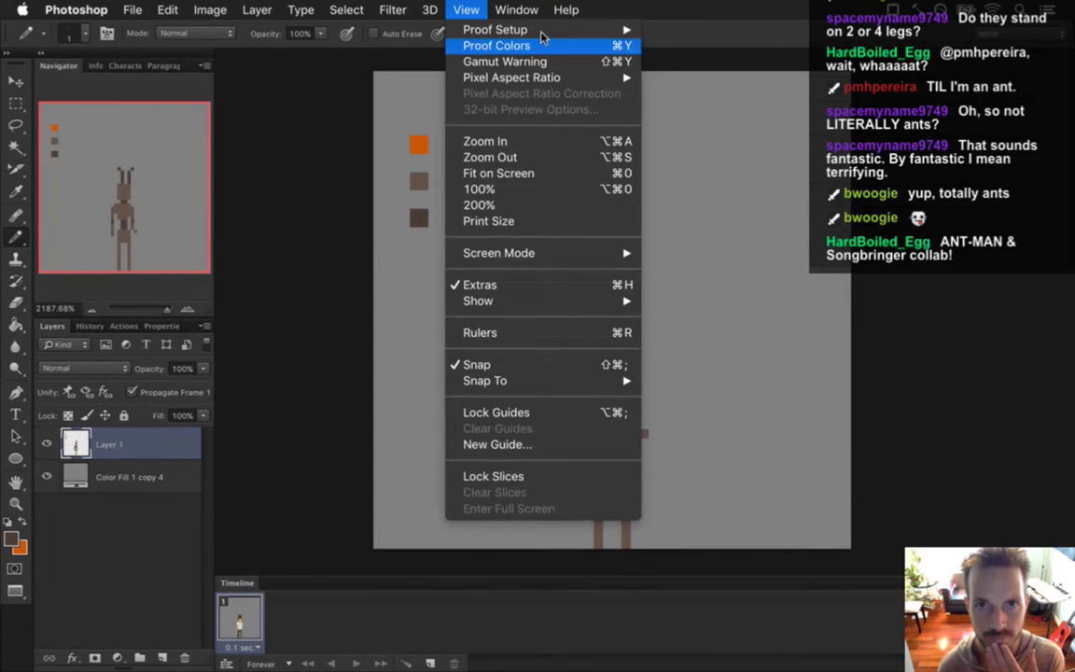
click(538, 620)
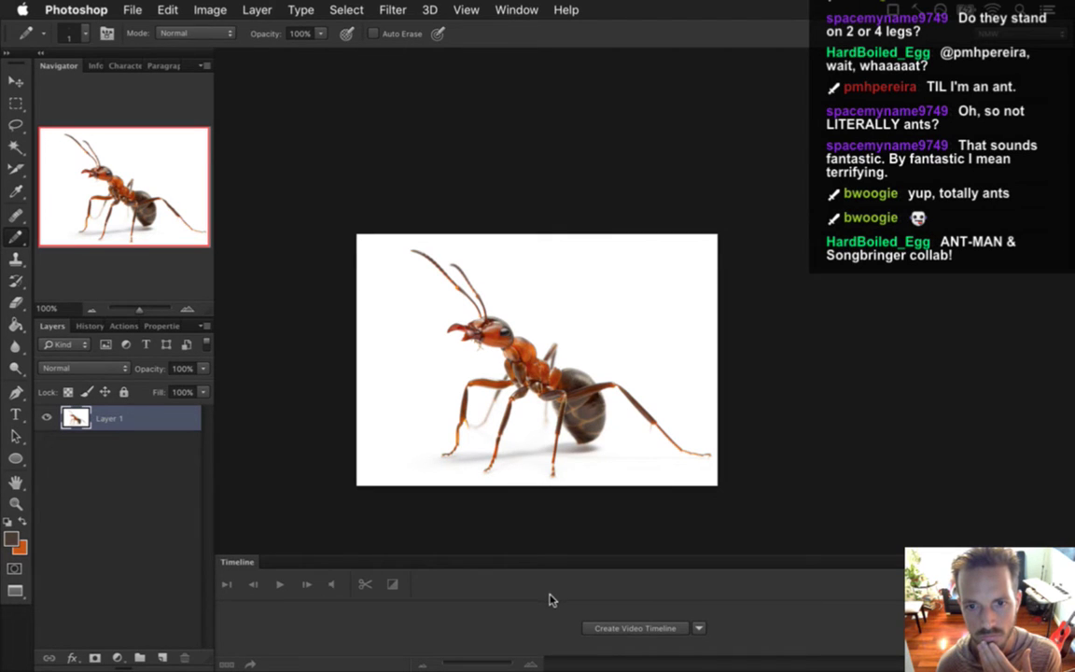
click(516, 9)
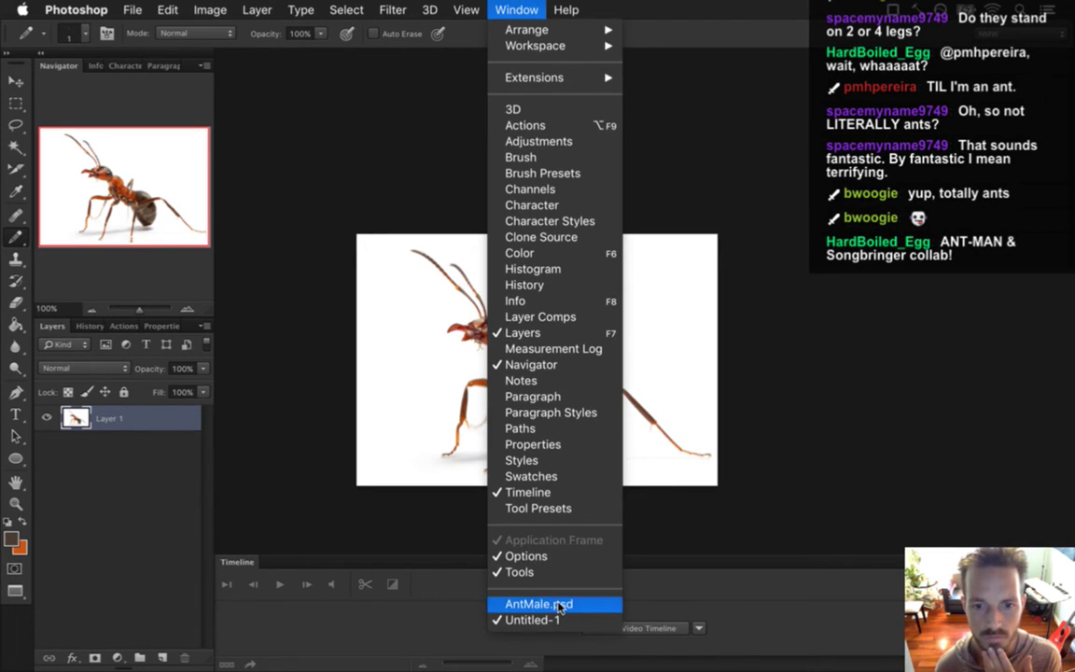
click(551, 602)
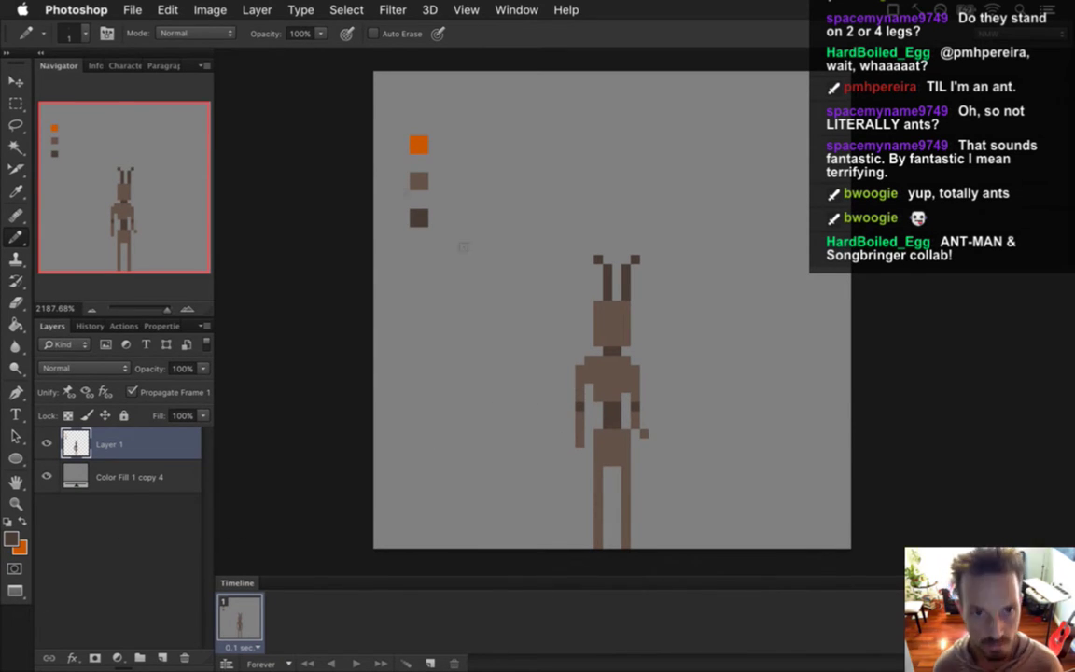
Sample the dark-brown swatch and darken it to near-black in the Color Picker.
key(i)
click(422, 149)
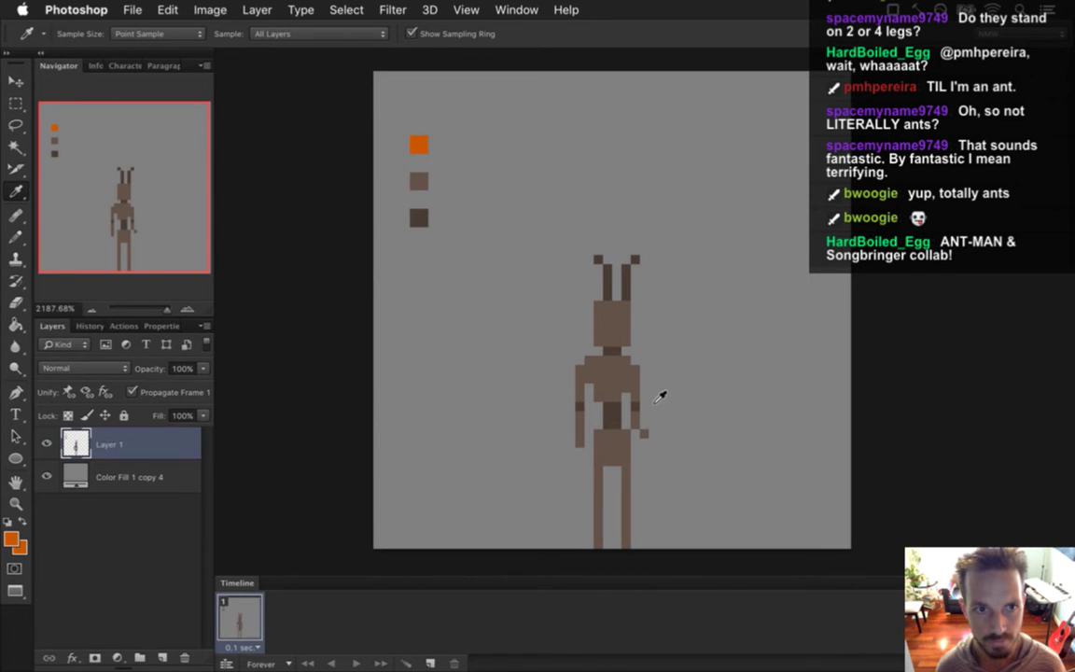
click(420, 219)
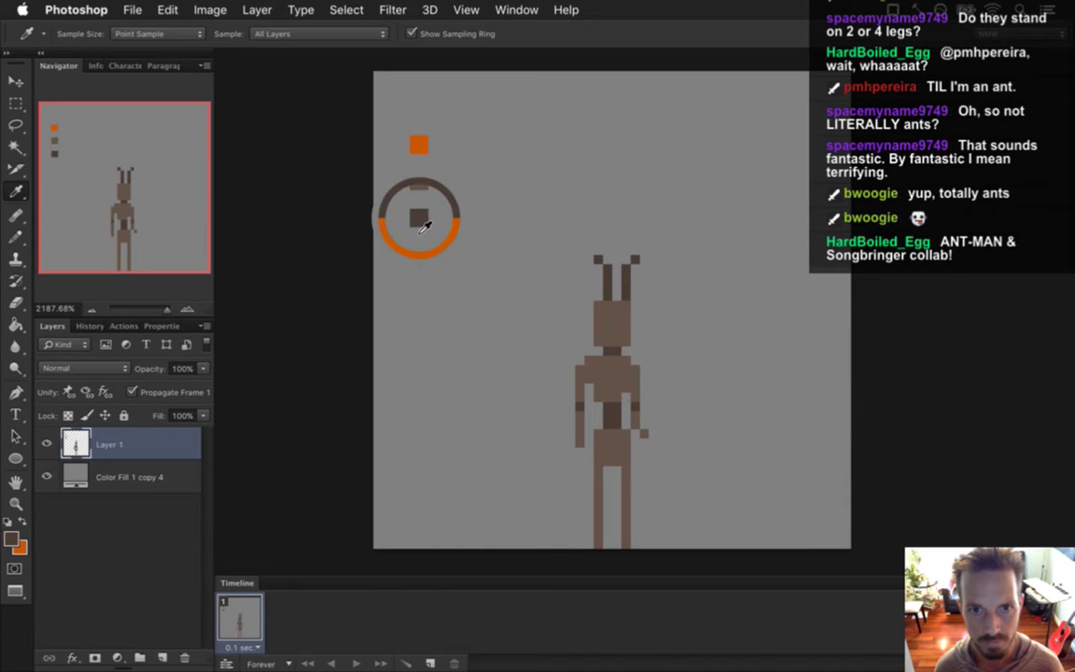
click(13, 541)
drag(576, 547, 576, 554)
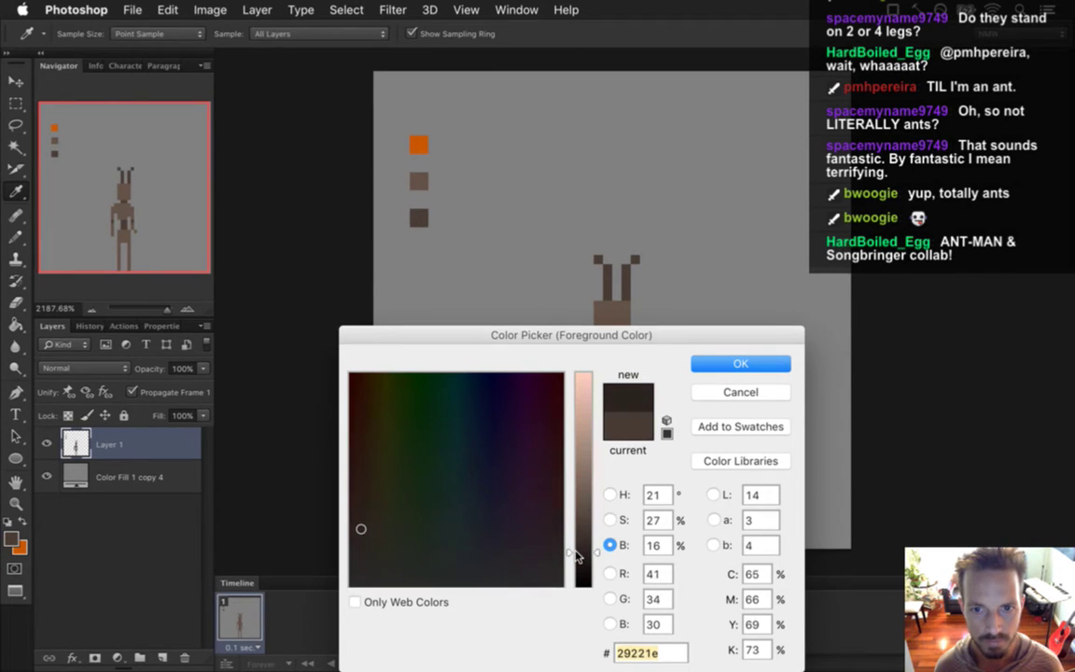
click(719, 365)
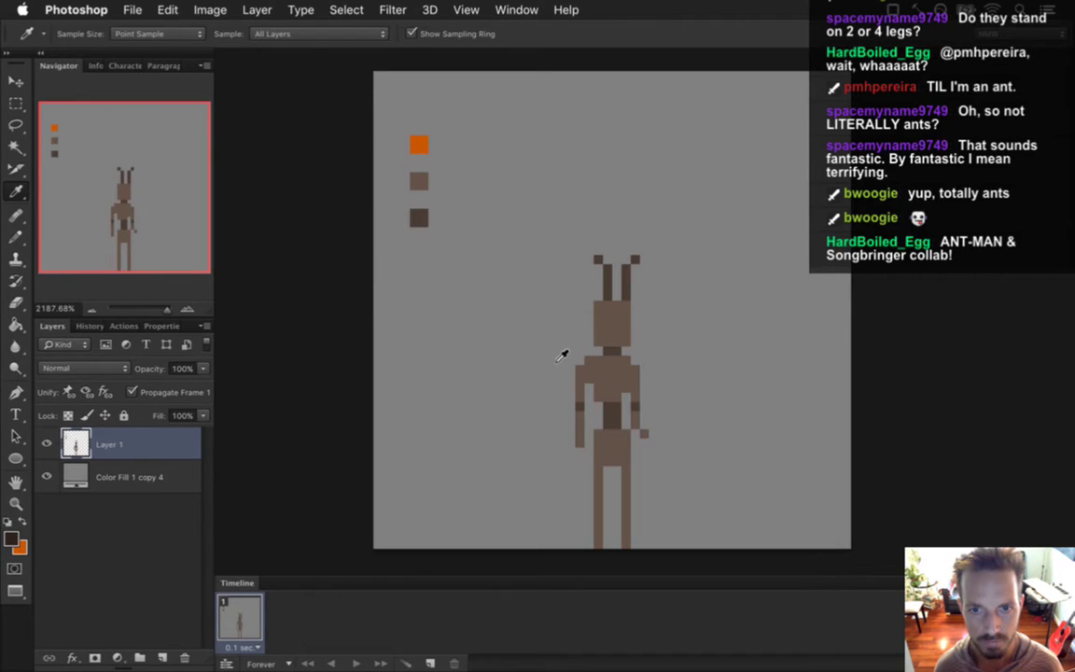
Paint a near-black swatch below the existing palette colours.
key(b)
click(415, 244)
drag(414, 248, 422, 261)
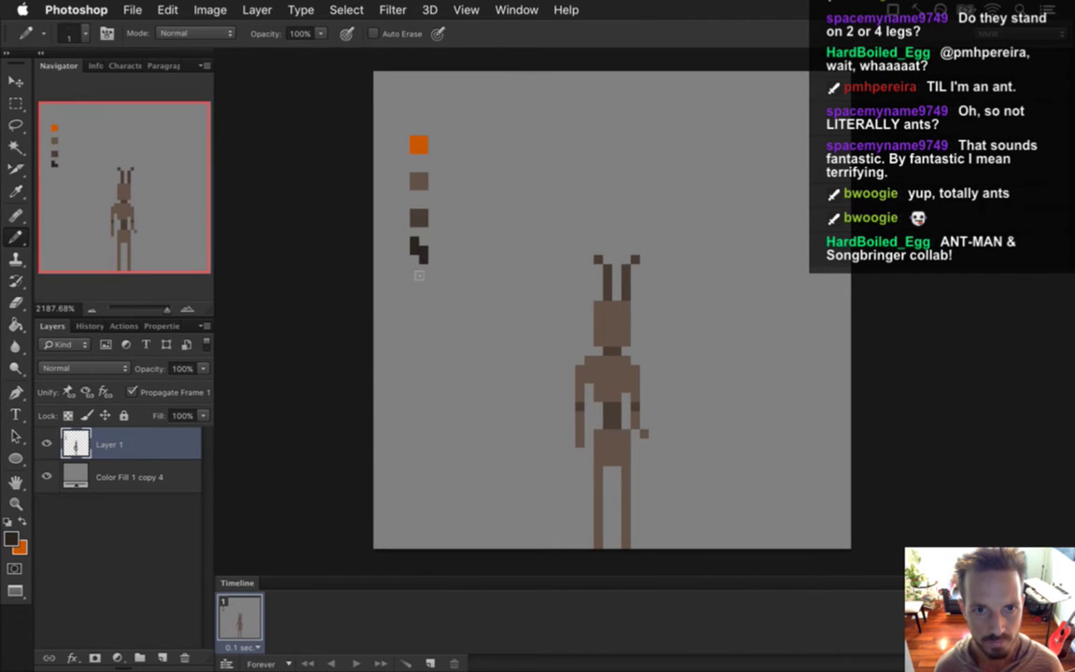
key(e)
key(b)
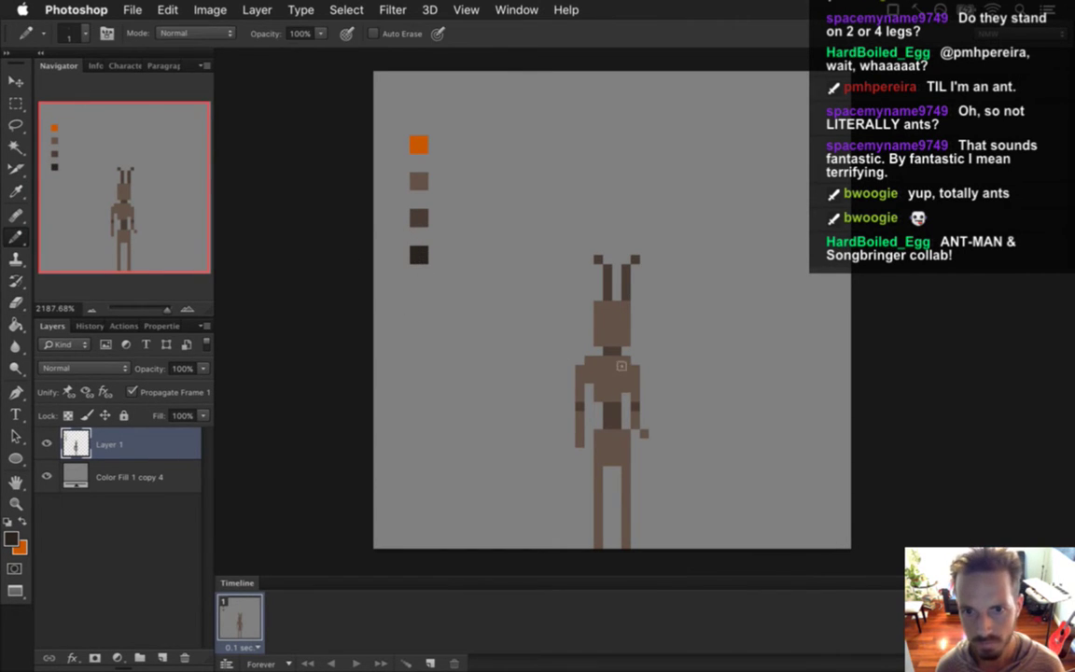
Give the ant two 2-pixel-tall dark eyes and touch up pixels between the legs.
click(626, 324)
click(608, 324)
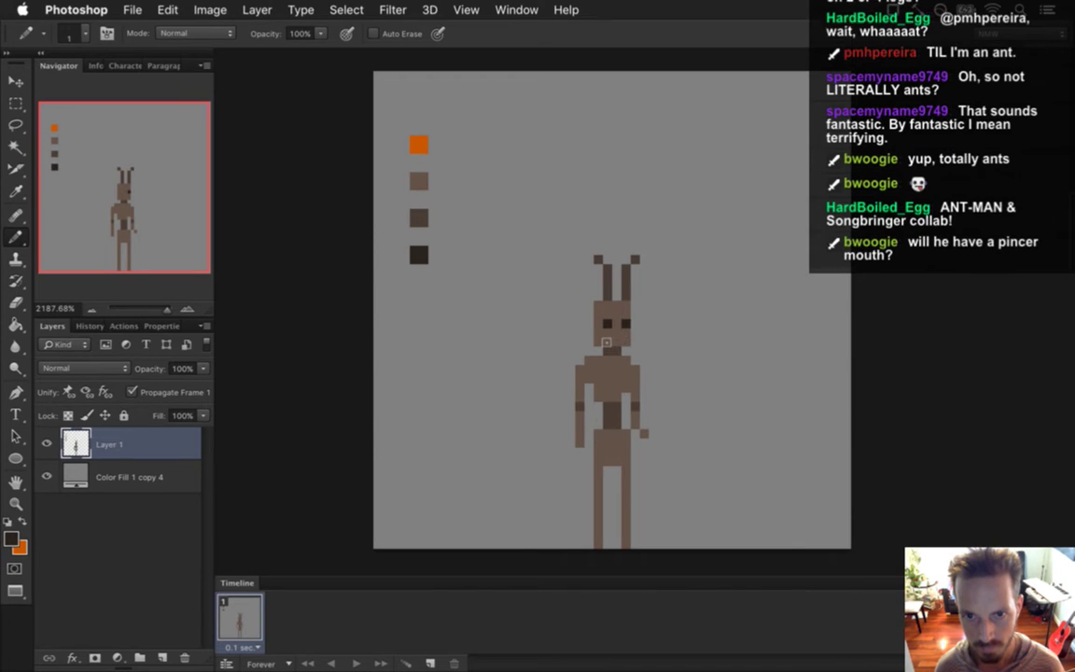
click(608, 315)
click(625, 319)
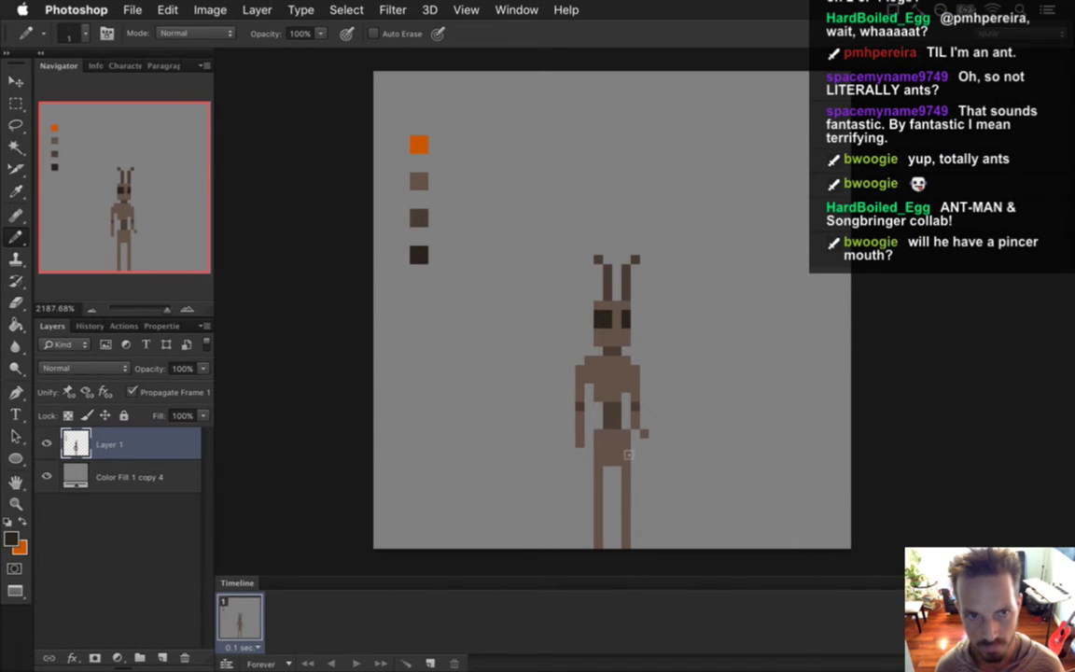
drag(609, 547, 606, 482)
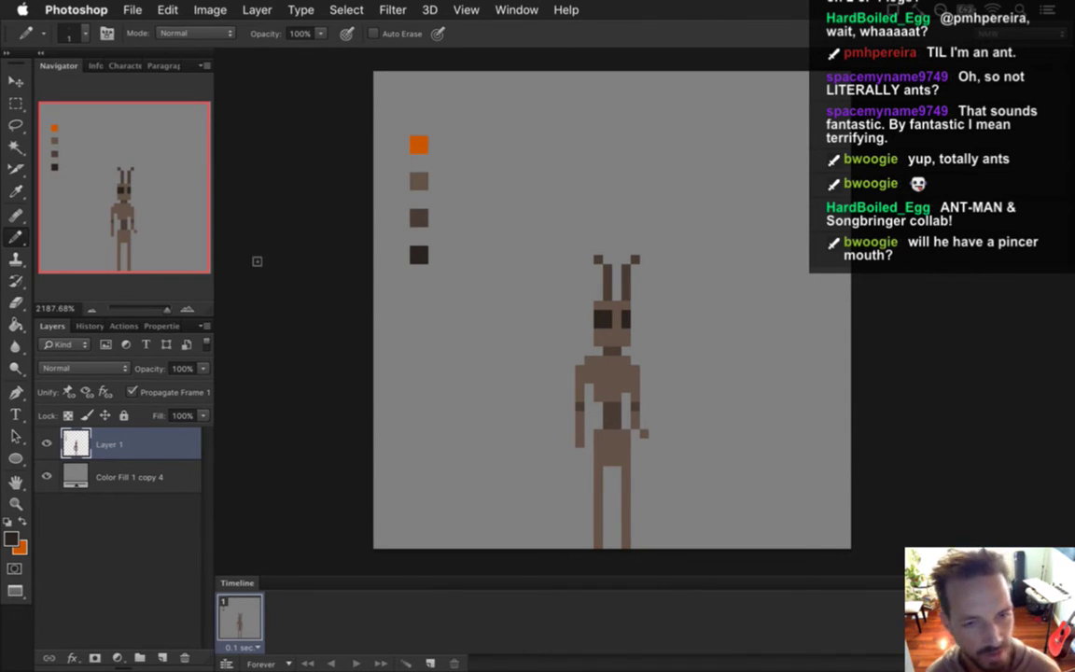
Sample the brown palette swatches and set the foreground colour to 5a4b41.
alt+click(419, 218)
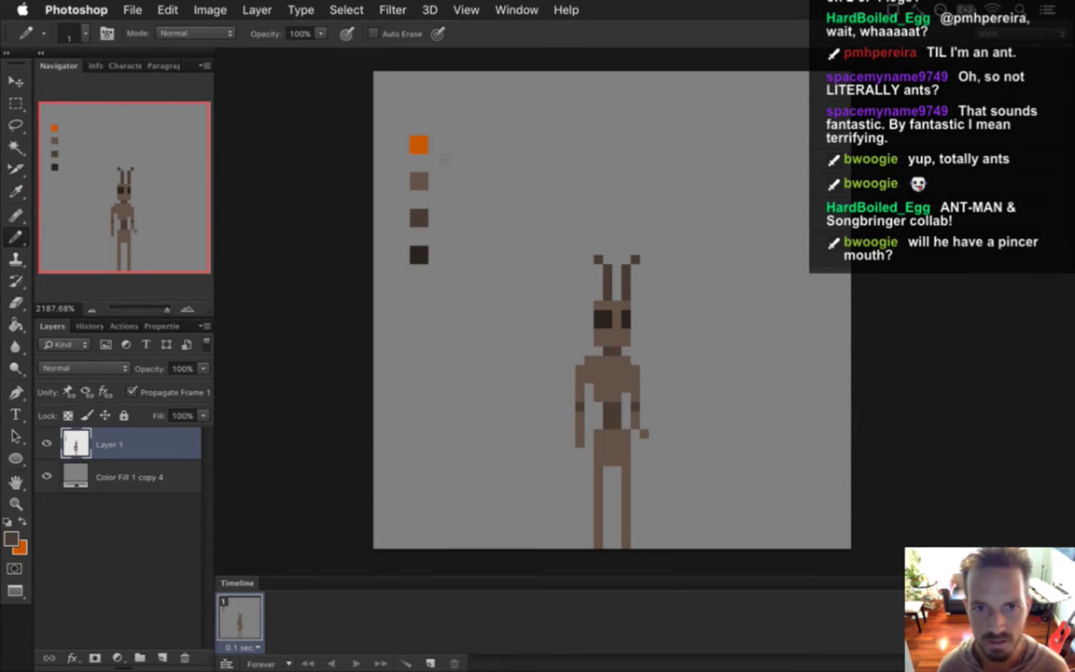
key(alt)
alt+click(422, 192)
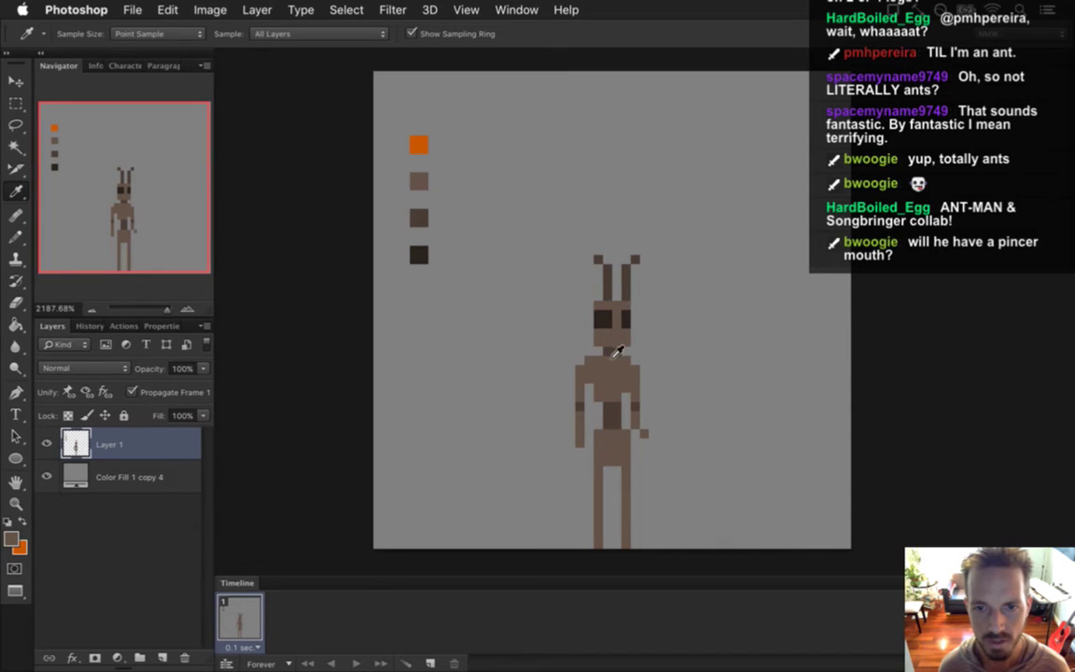
click(11, 539)
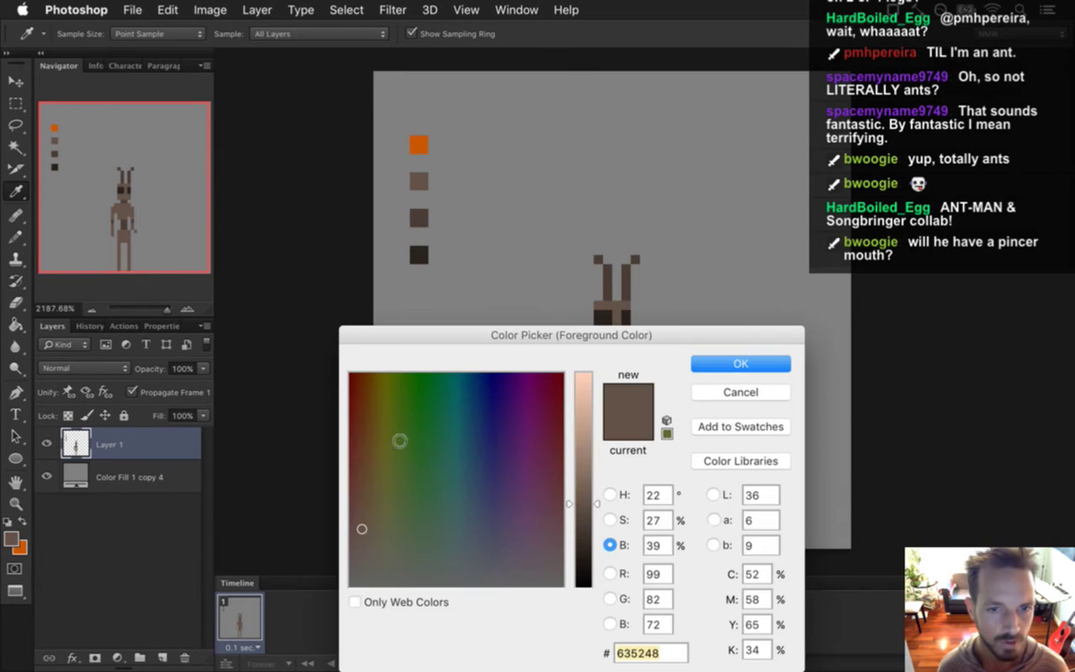
text(5a4b41)
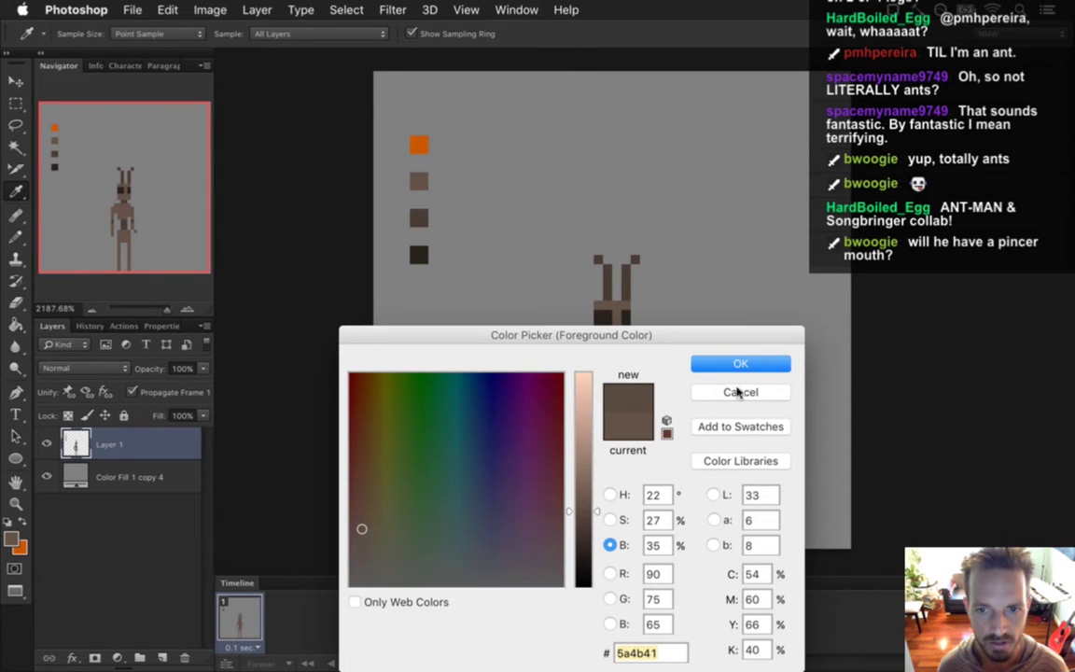
key(Return)
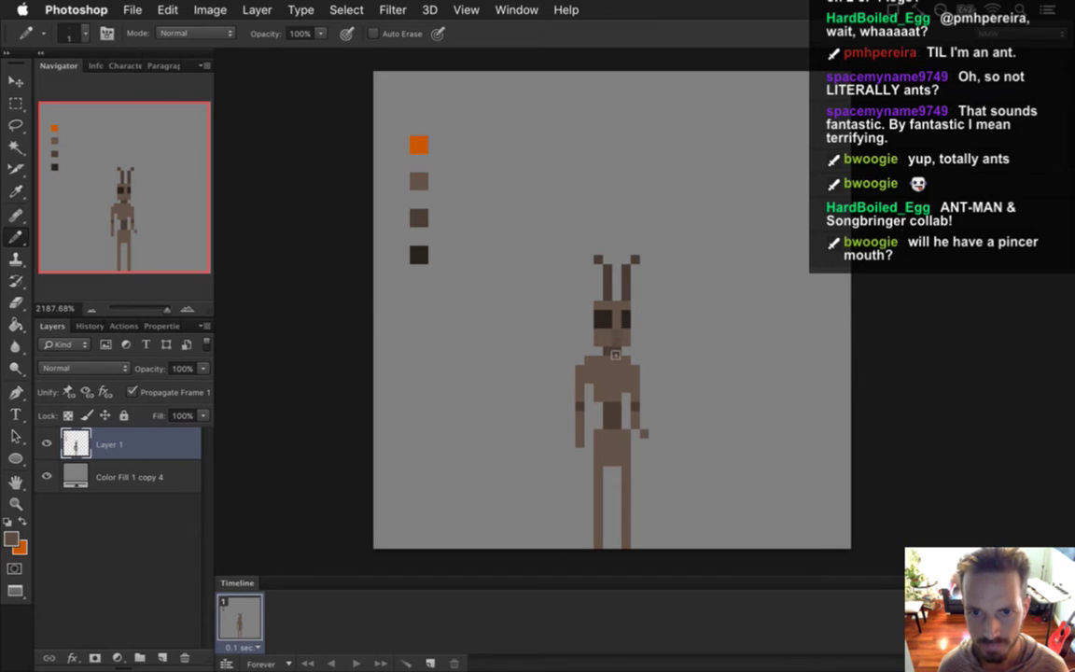
Fine-tune the foreground brown, first darker, then slightly lighter.
click(12, 538)
drag(581, 516, 581, 526)
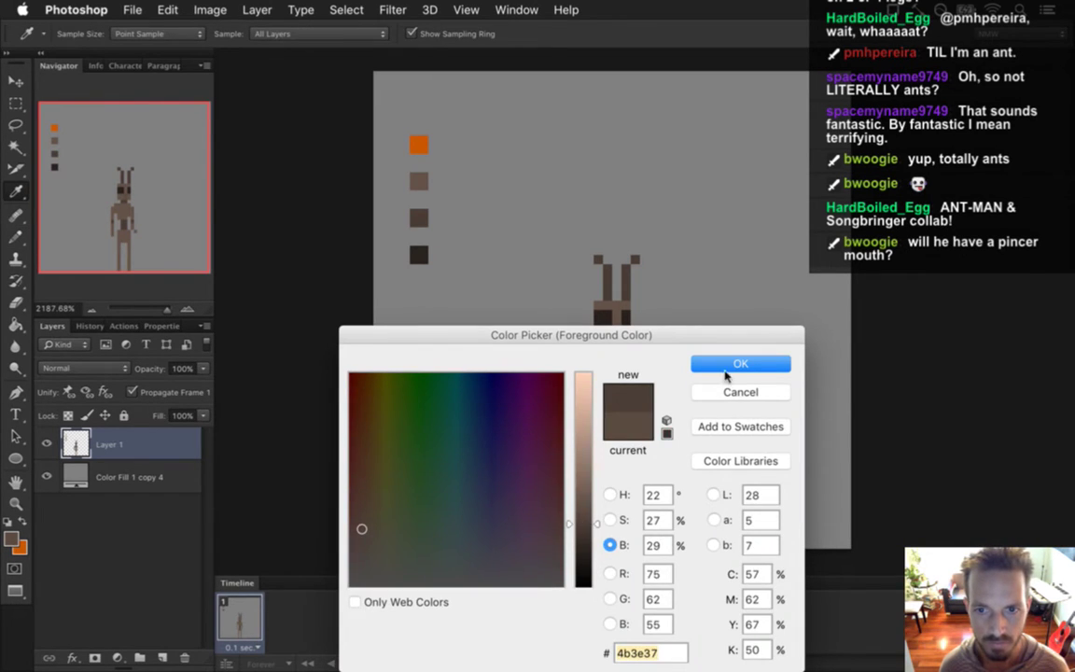
click(723, 364)
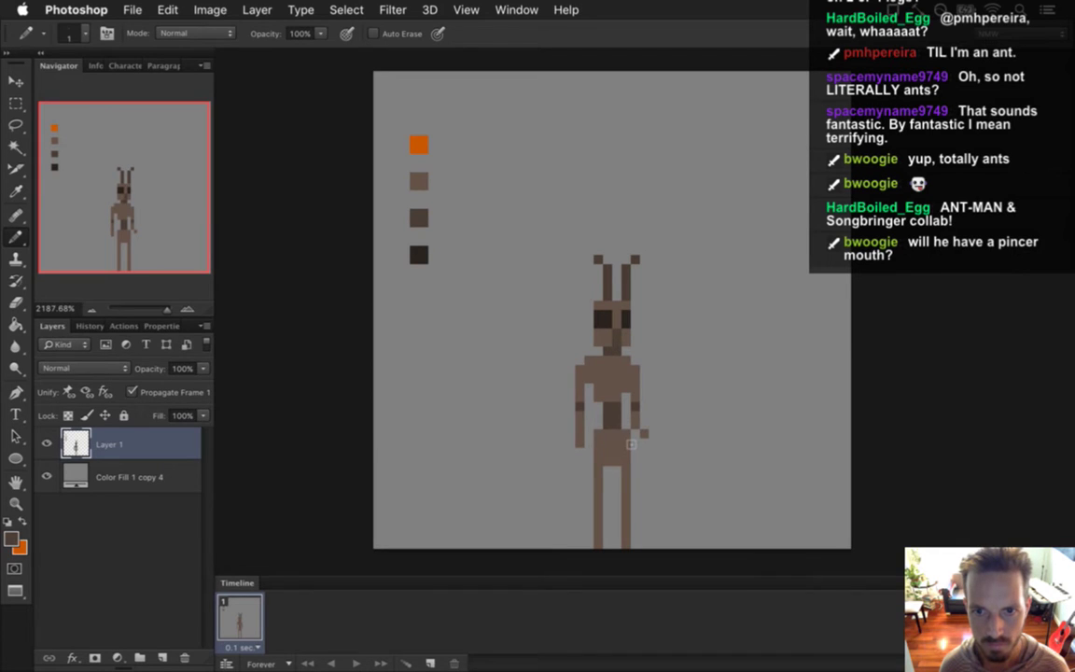
click(13, 540)
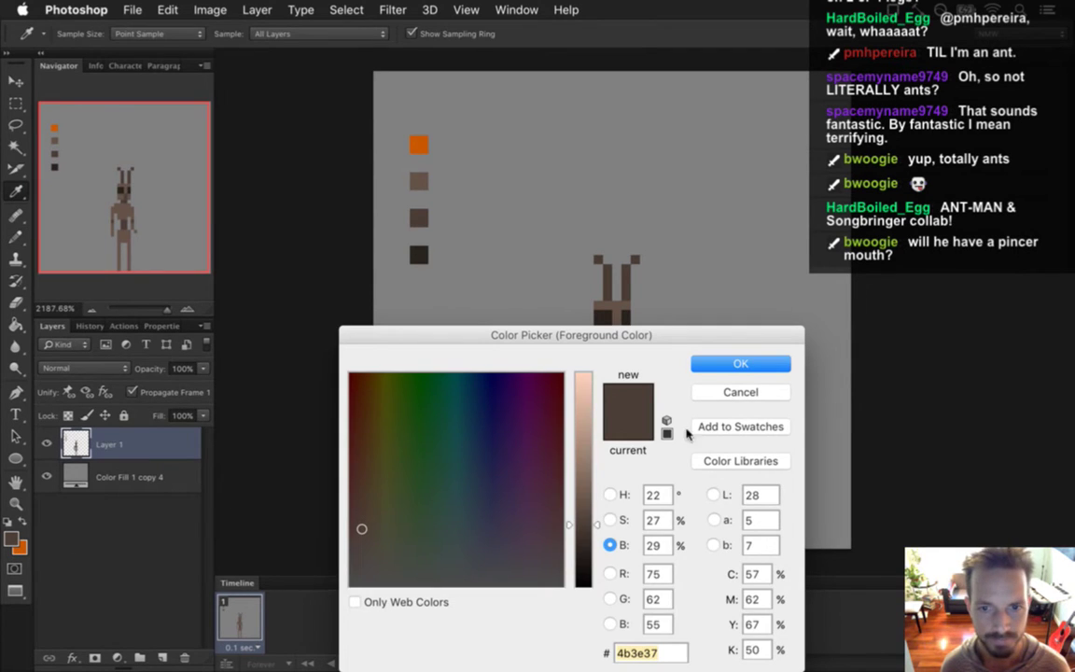
drag(600, 518, 600, 511)
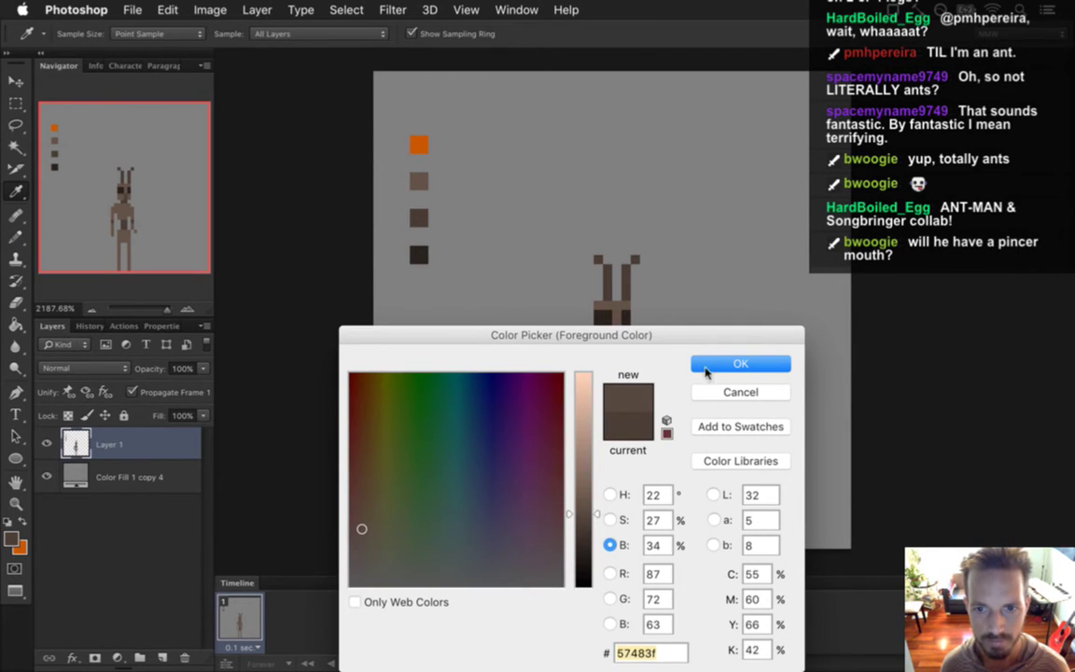
key(Return)
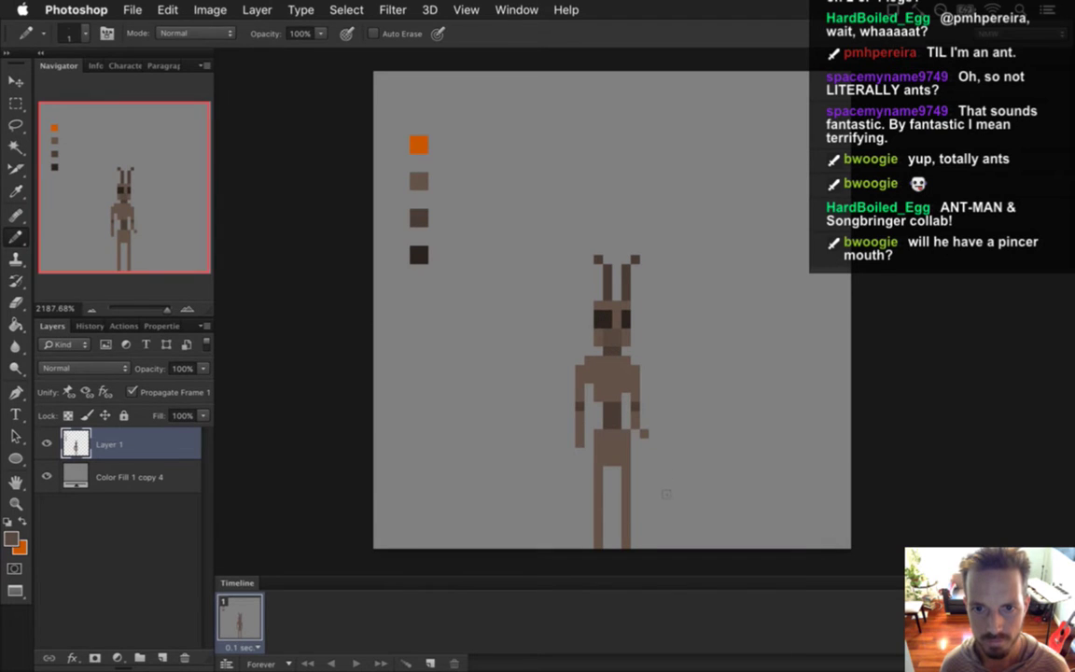
Sample the head colour, paint dark pixels across the crotch, then undo them.
alt+click(595, 325)
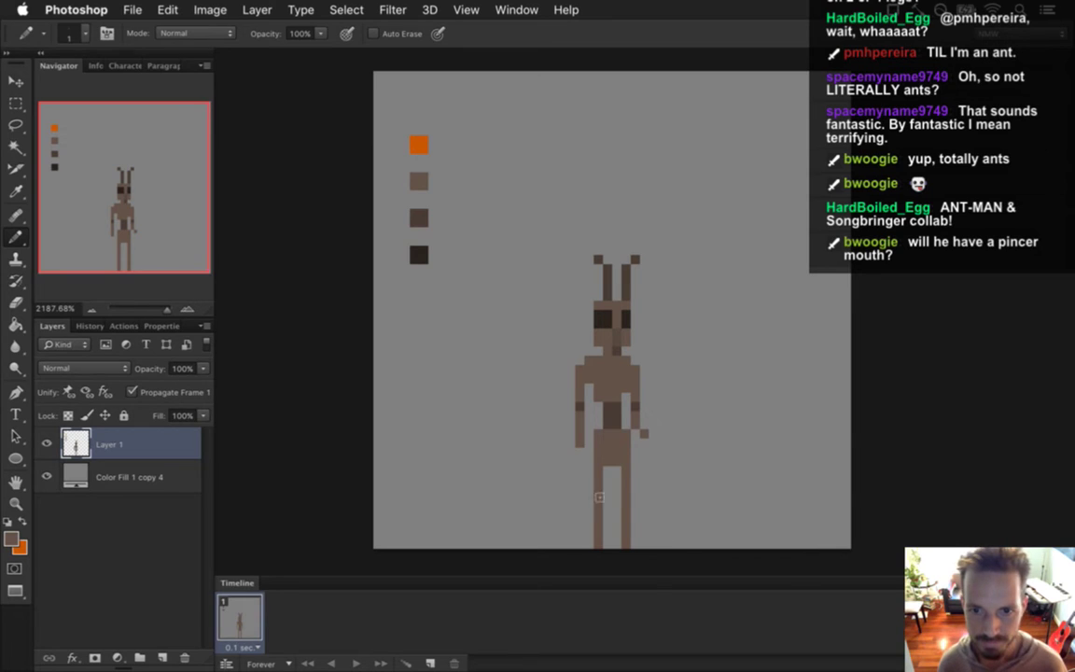
alt+click(612, 415)
drag(606, 461, 618, 461)
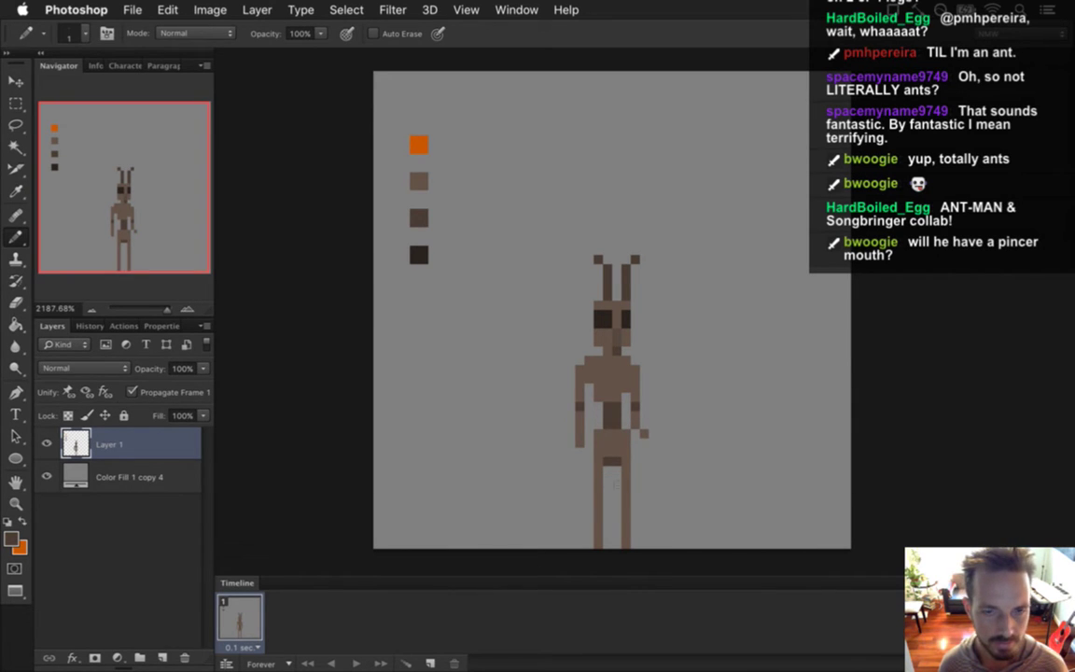
key(ctrl+z)
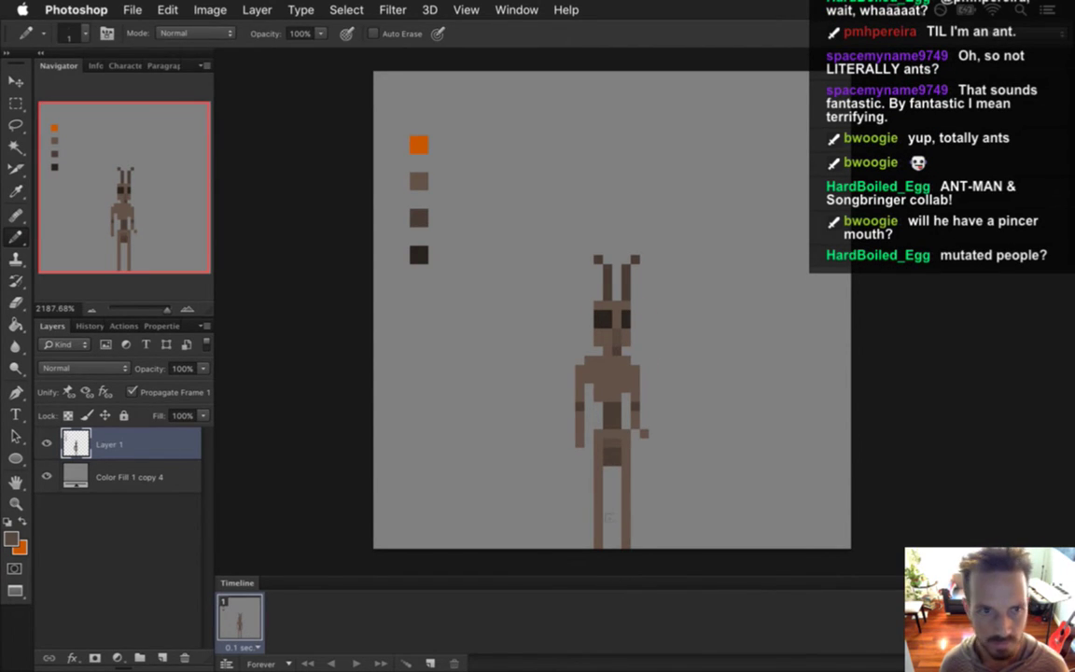
Sample the orange palette swatch as the foreground colour.
alt+click(583, 415)
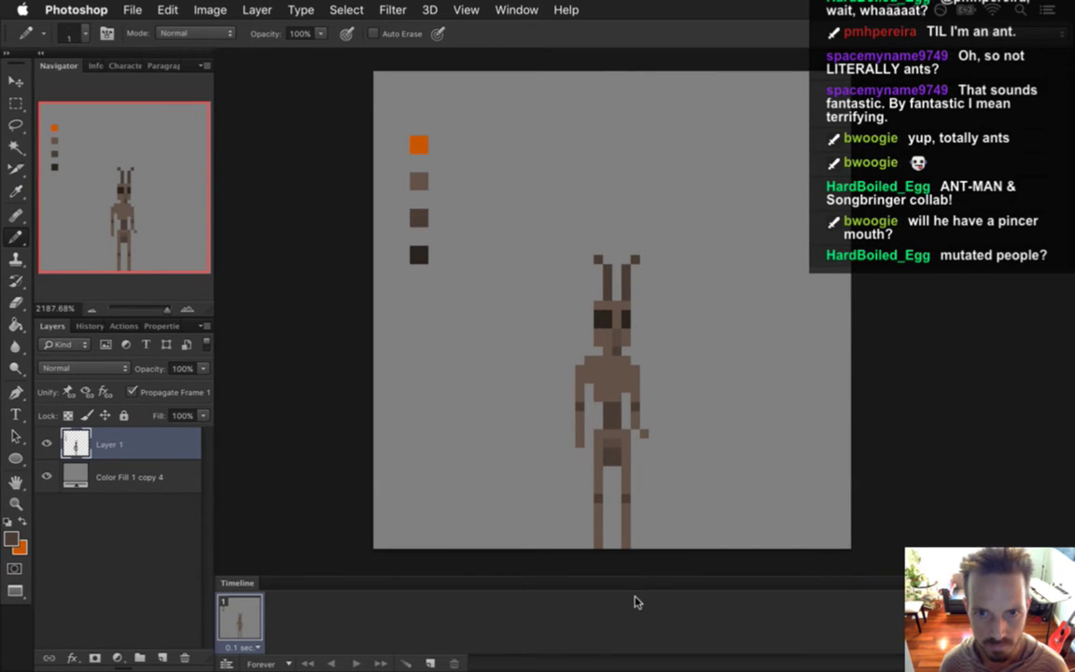
key(i)
click(418, 145)
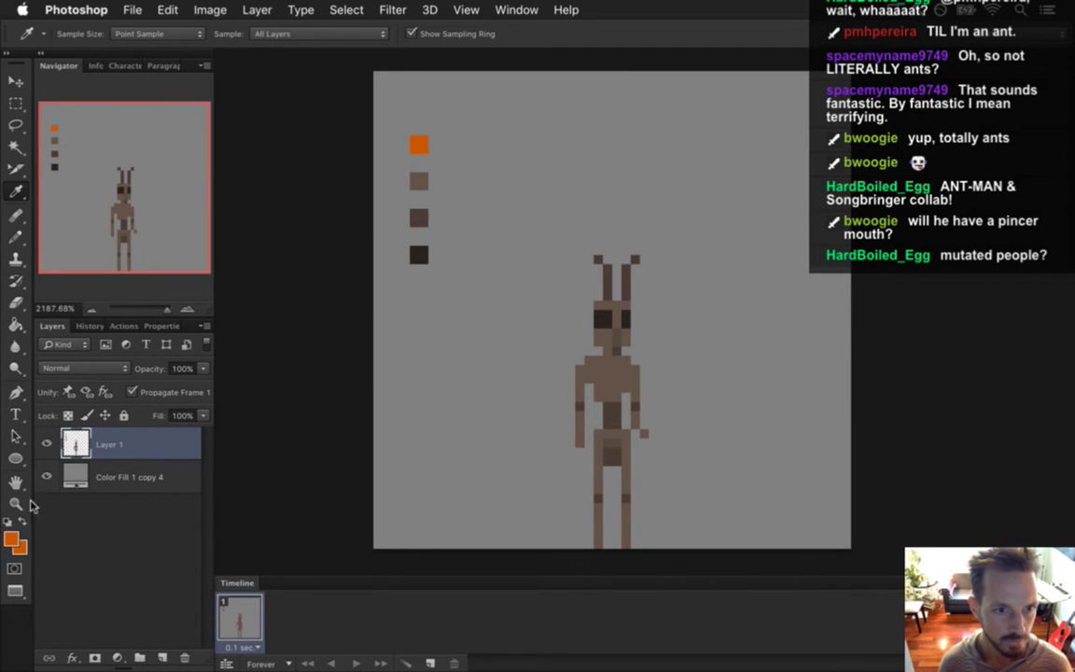
On a new layer, pencil a faint orange stroke across the top of the ant's head.
click(161, 657)
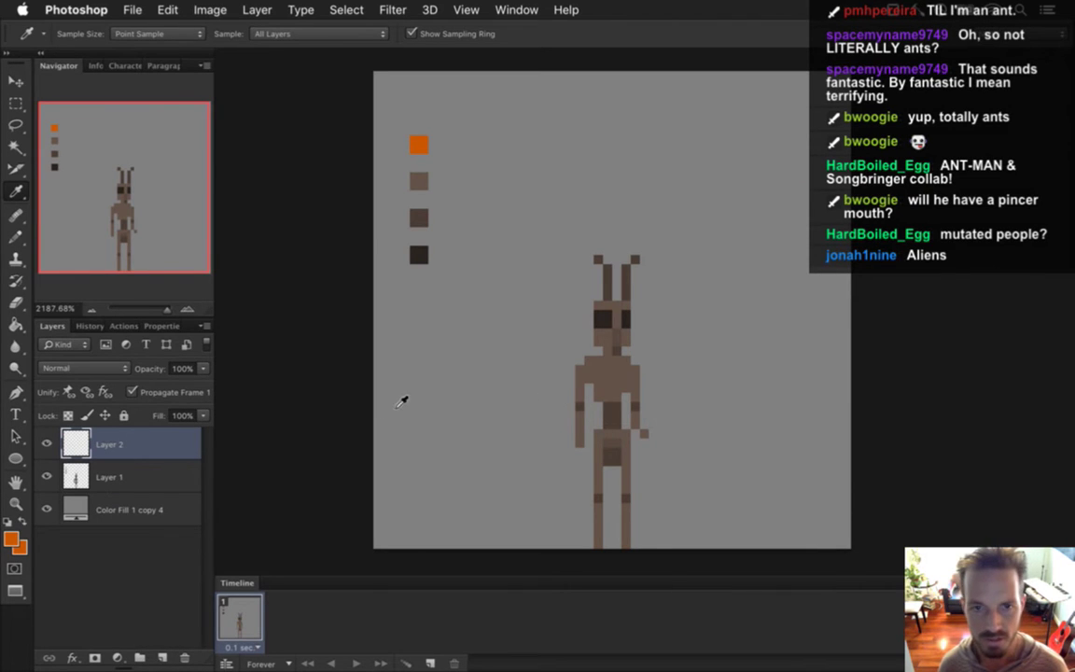
key(b)
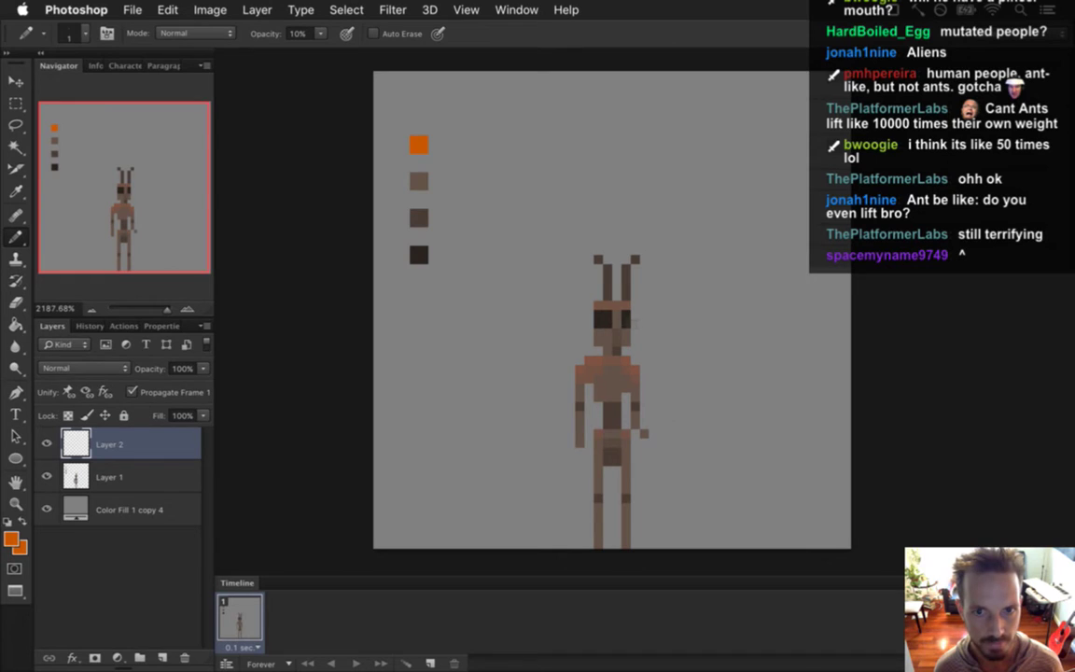
drag(598, 308, 627, 308)
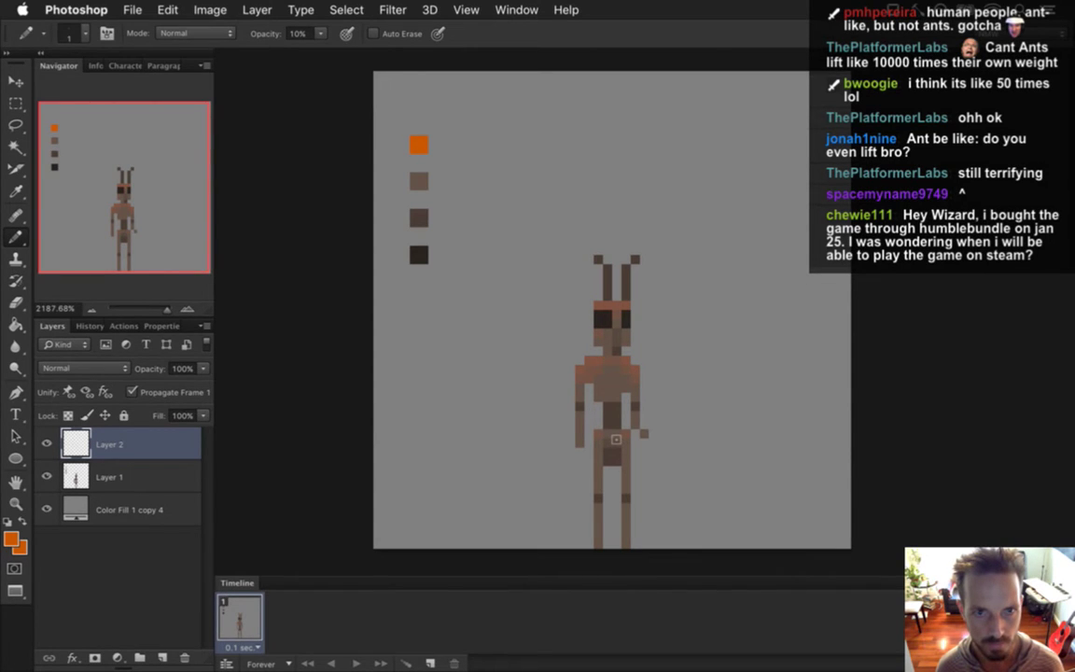
click(516, 10)
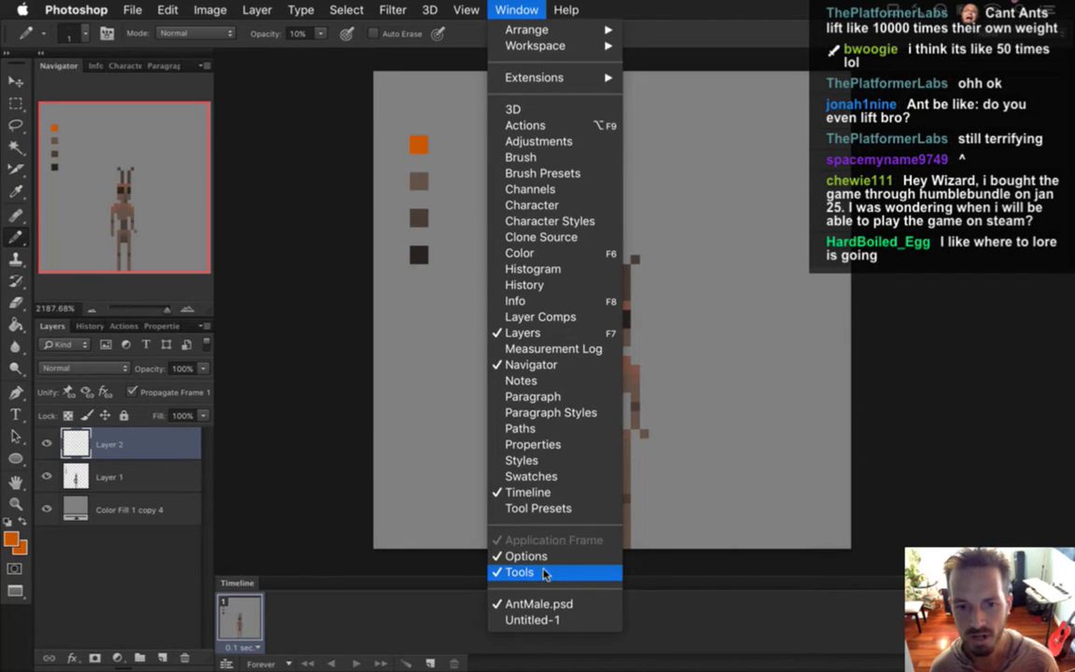
click(560, 602)
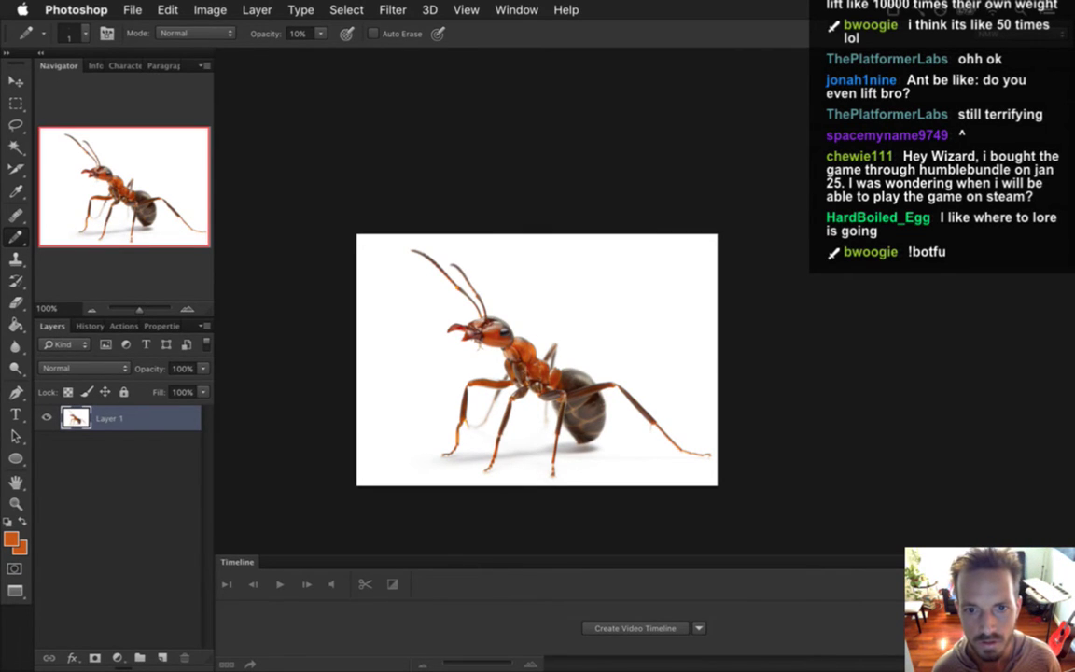
click(516, 9)
click(550, 602)
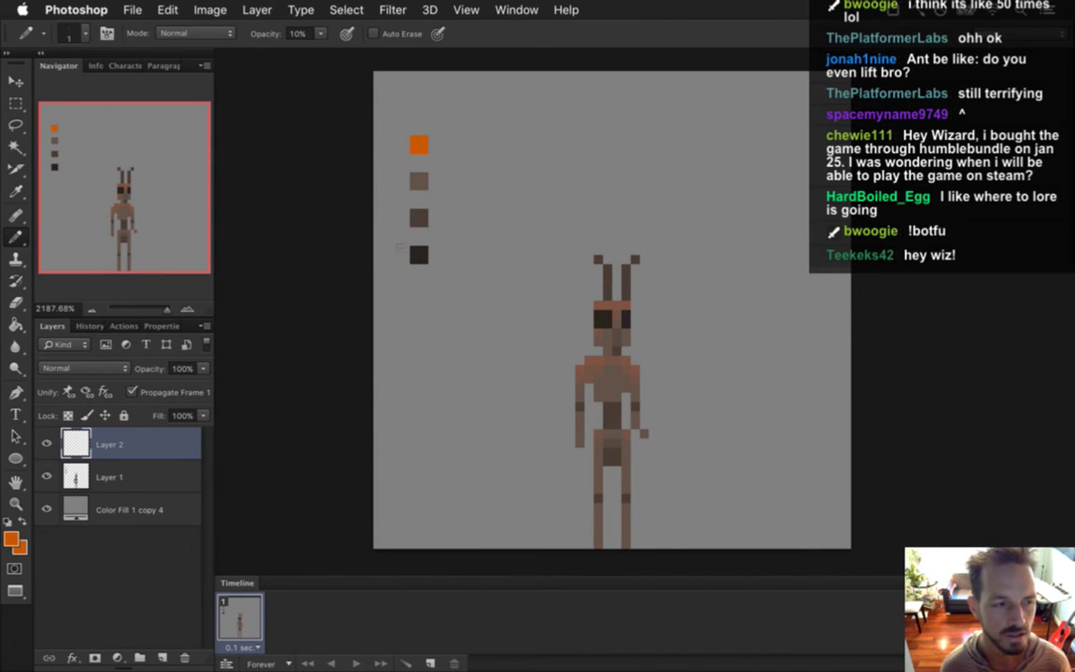
In Safari, load songbringer.com/preorder.
key(super+Tab)
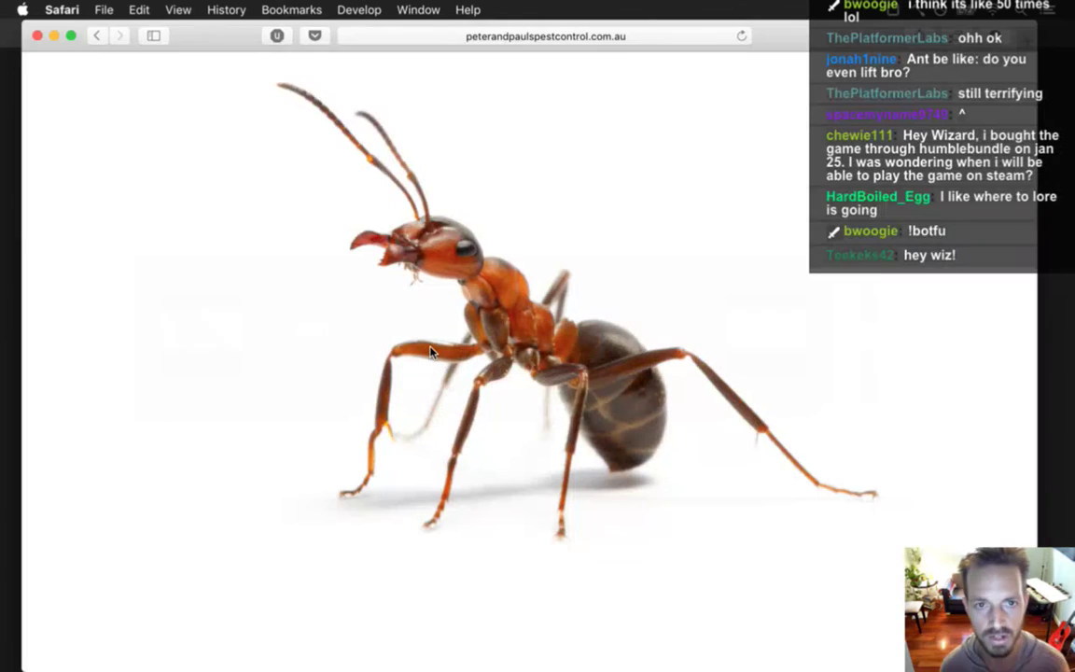
key(super+l)
text(songbringer.com)
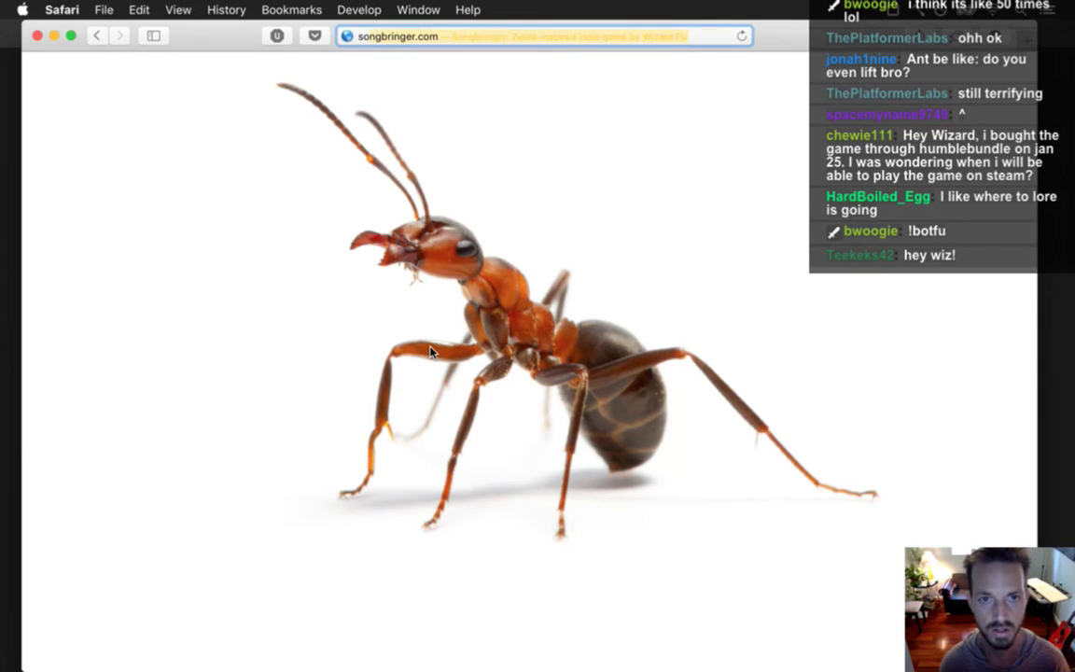
text(/o)
key(BackSpace)
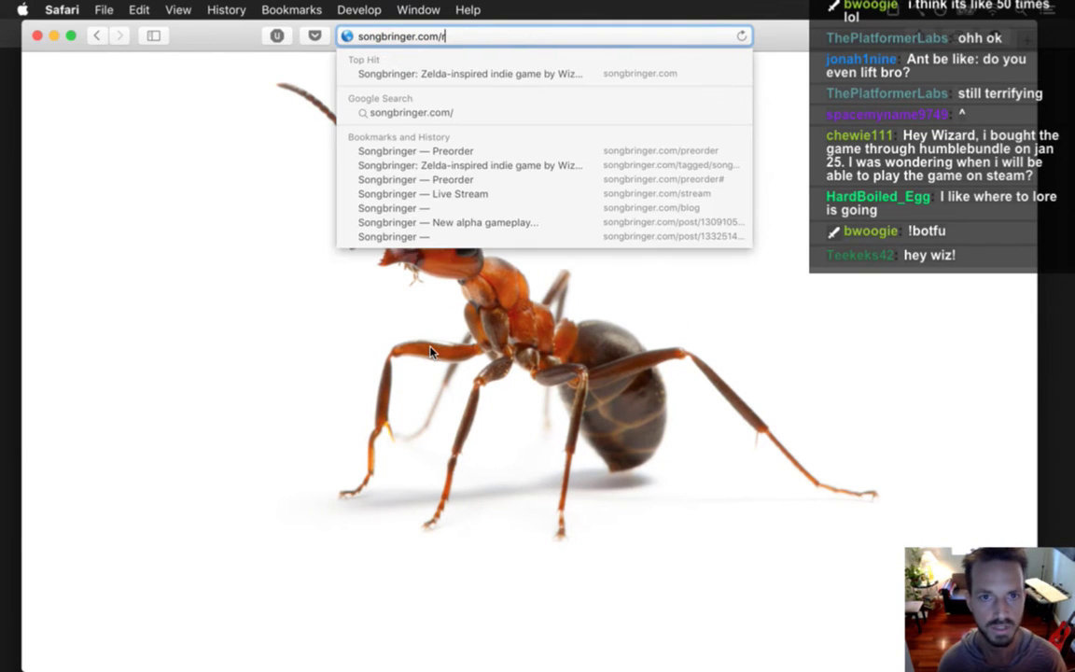
text(o)
key(BackSpace)
text(pre)
key(Return)
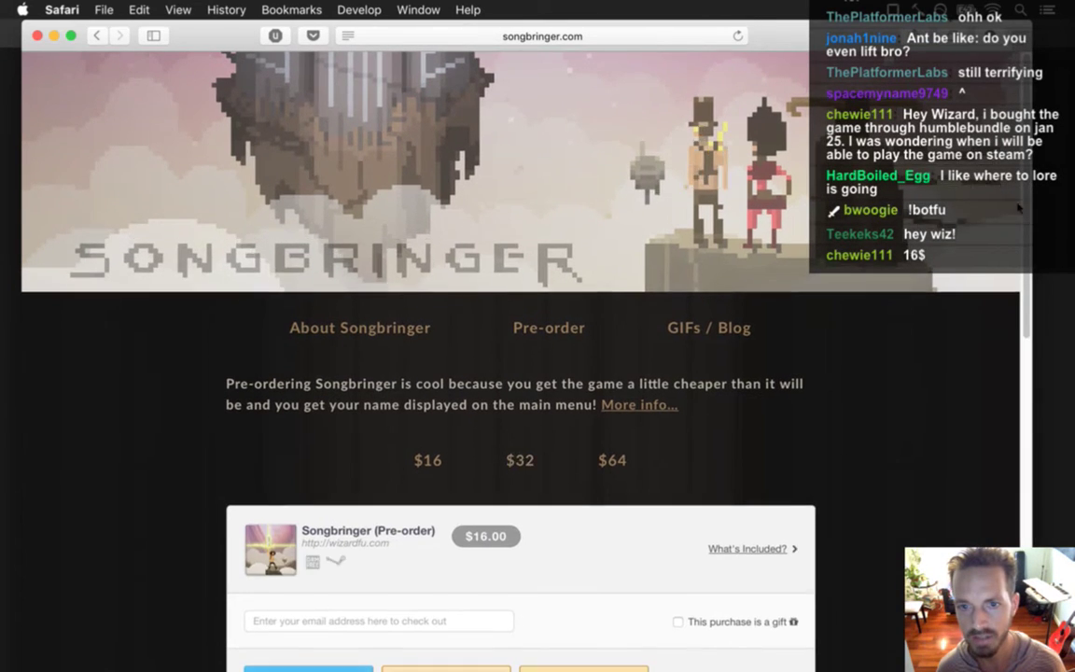
Scroll down to the $16, $32 and $64 pre-order rewards and highlight their text.
scroll(996, 378, down, 7)
scroll(994, 469, down, 3)
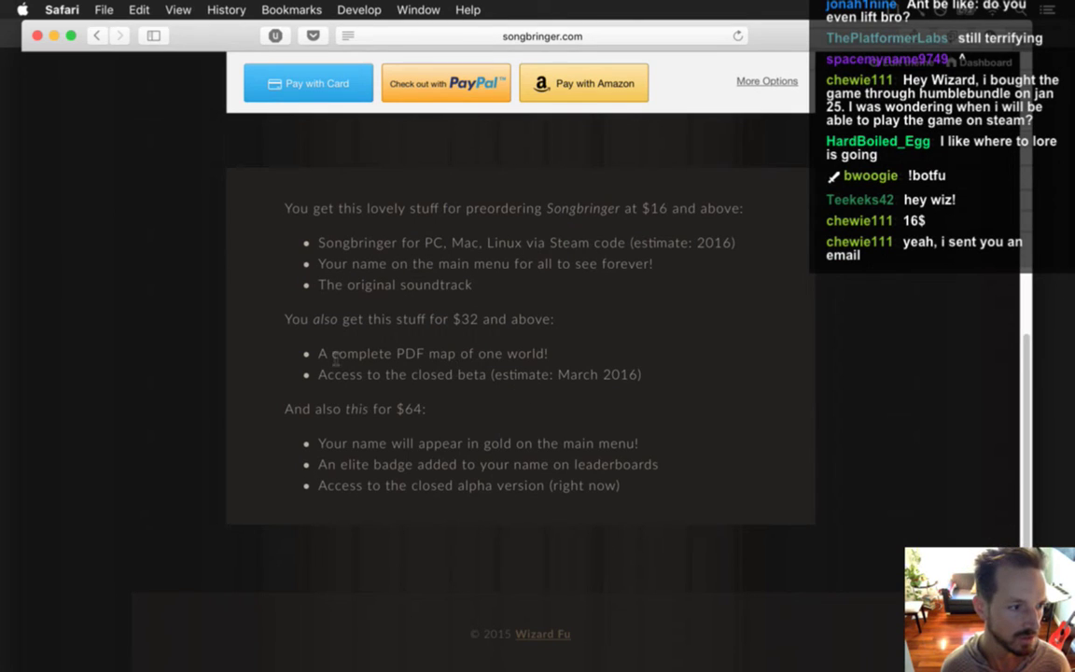
drag(293, 210, 576, 488)
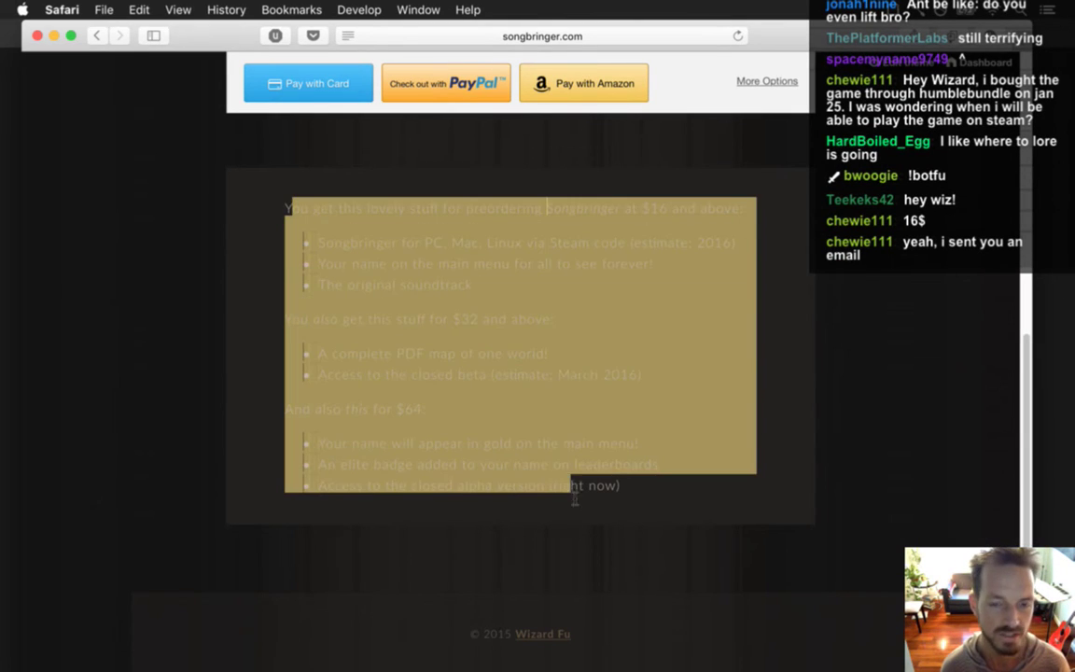
click(574, 484)
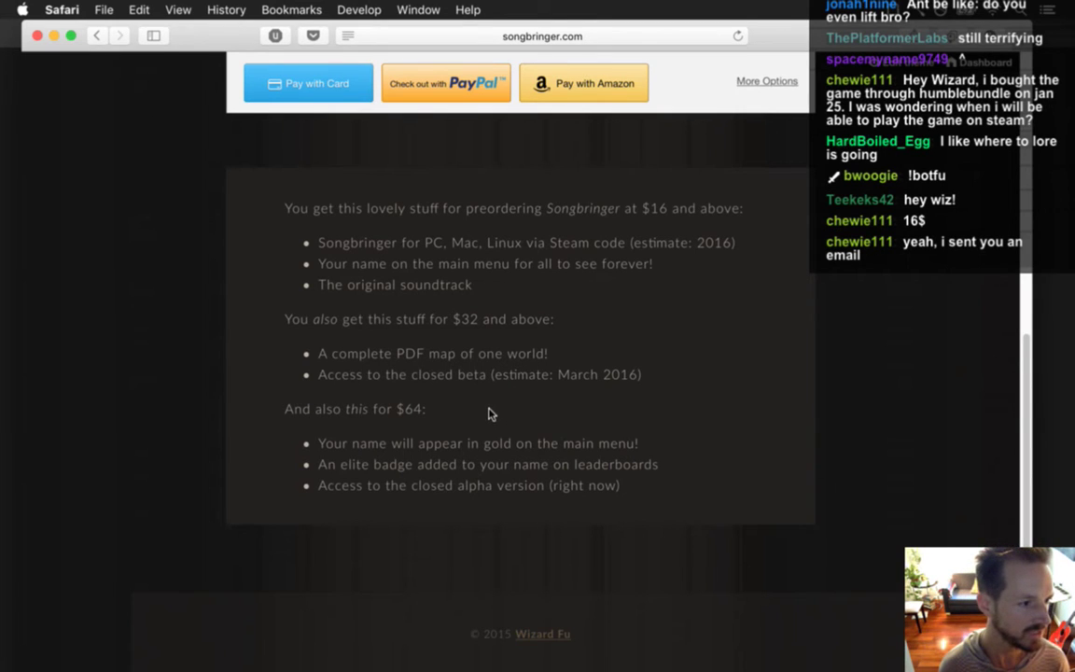
key(super+Tab)
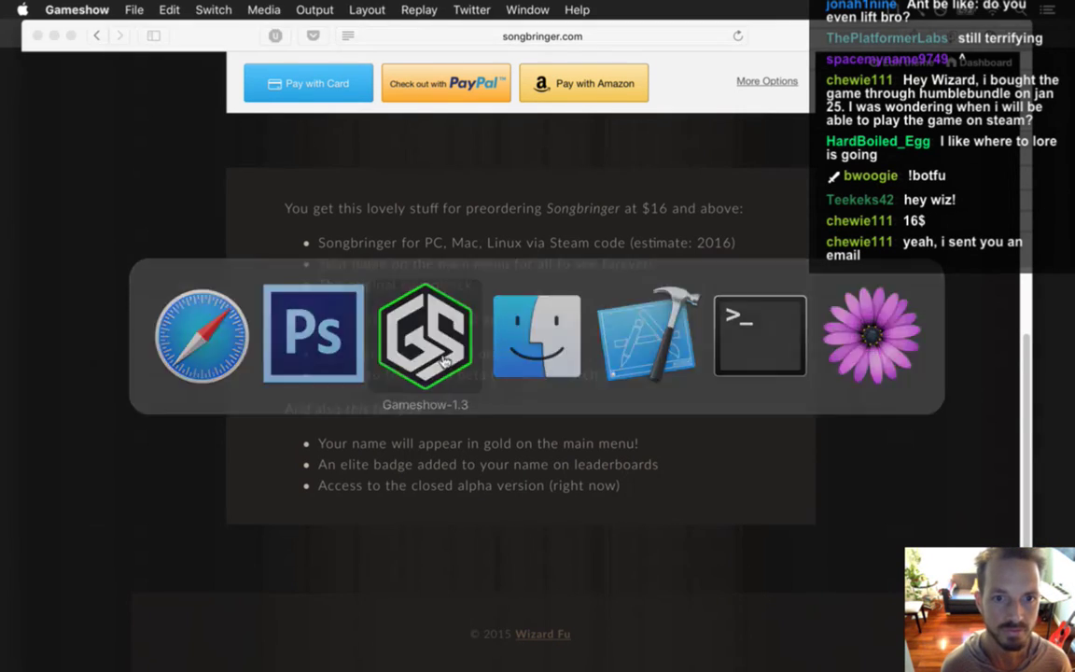
Bring Xcode forward to review Story.txt, then switch back to Photoshop.
key(super+Tab)
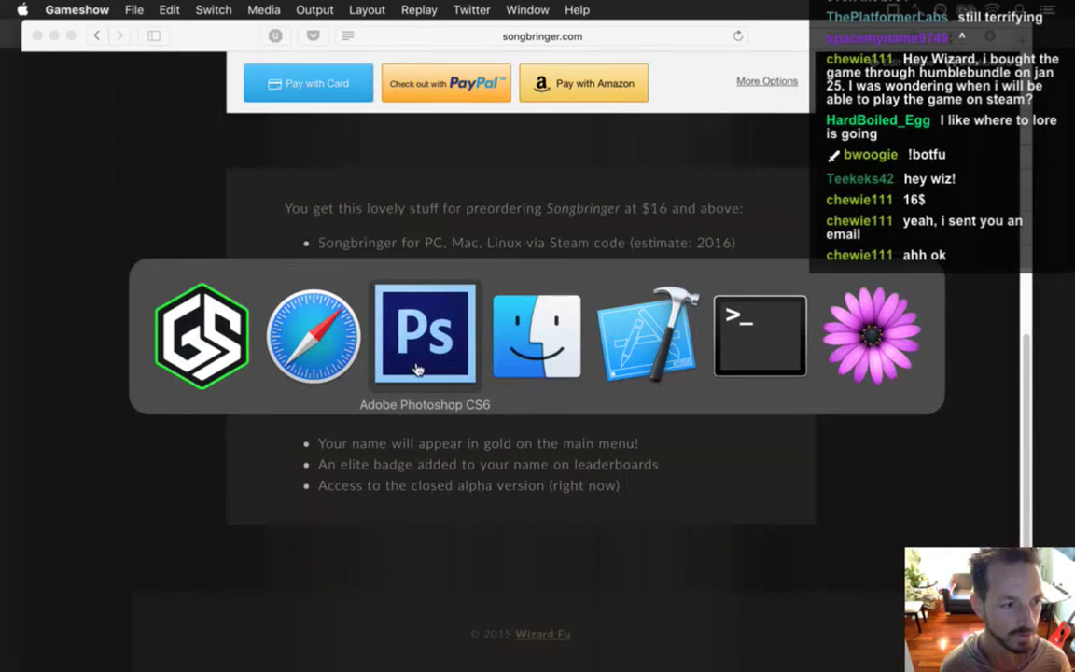
key(super+shift+Tab)
key(super+shift+Tab)
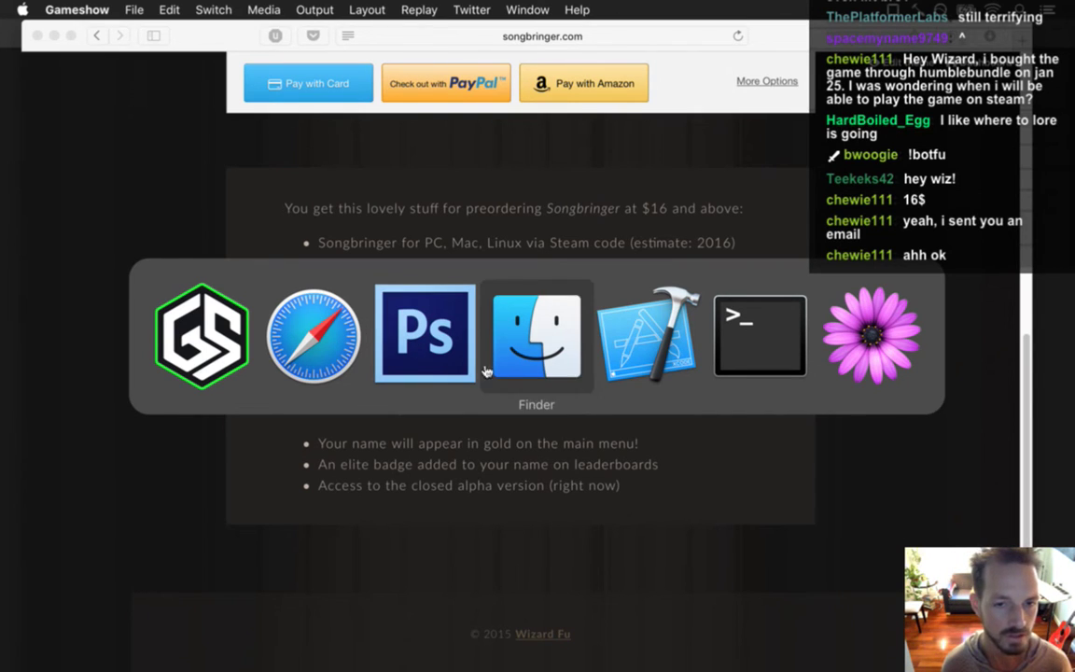
click(634, 342)
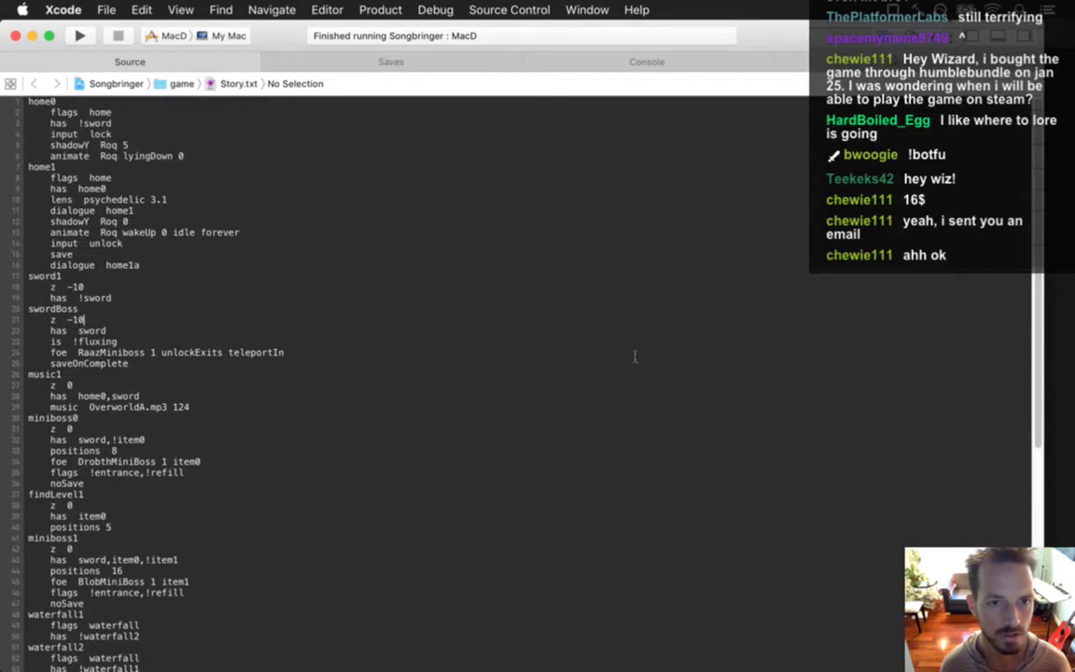
key(super+Tab)
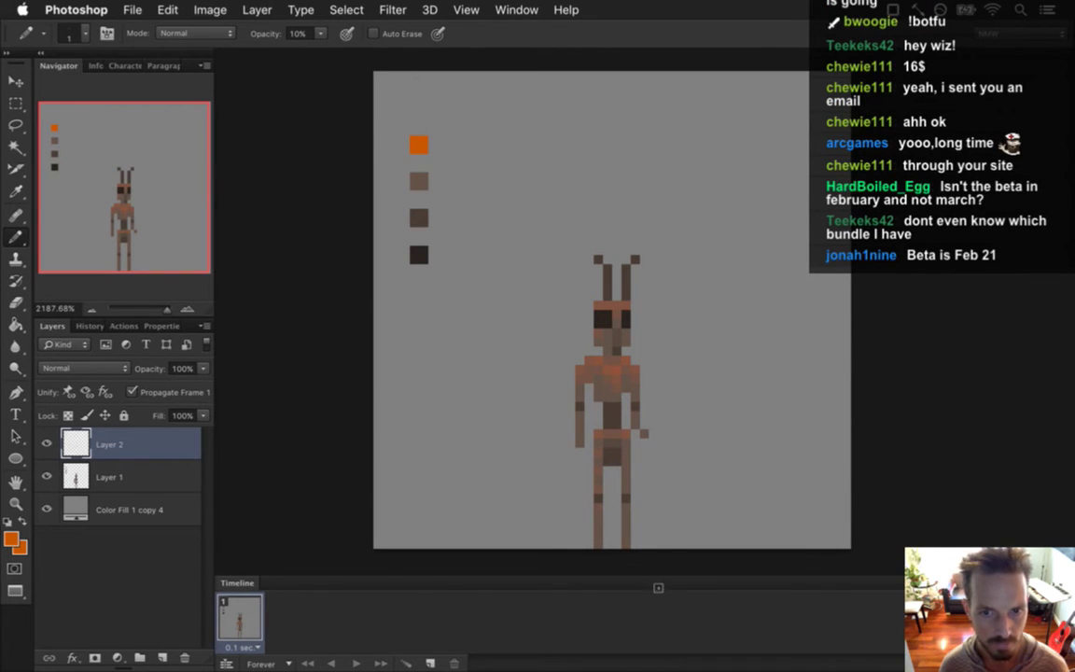
key(ctrl+a)
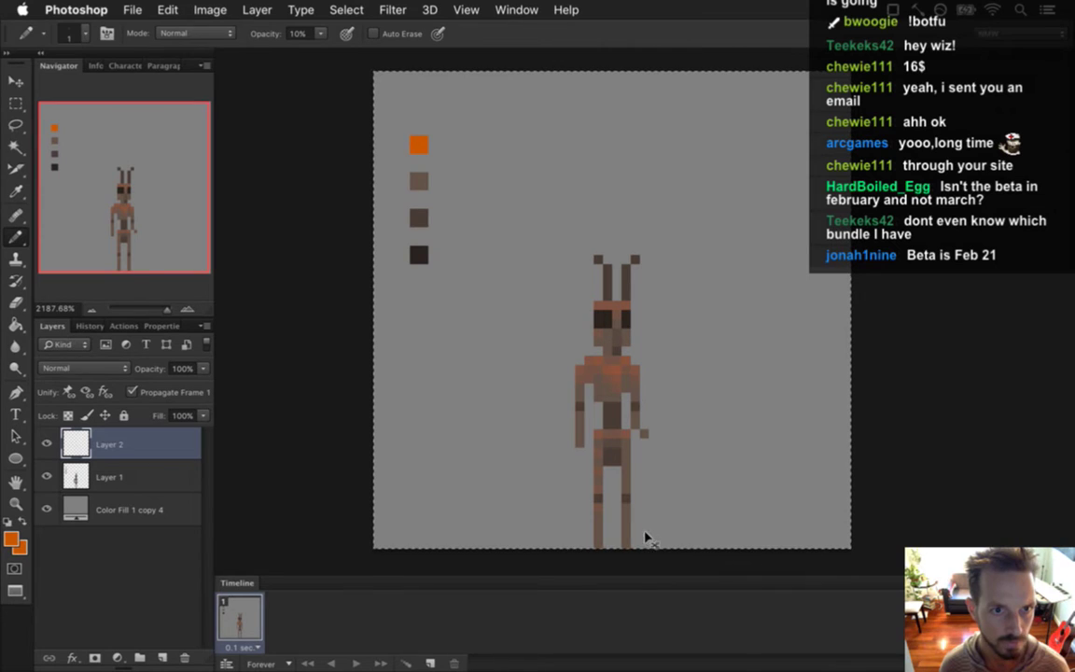
key(m)
key(ctrl+z)
key(ctrl+z)
key(ctrl+z)
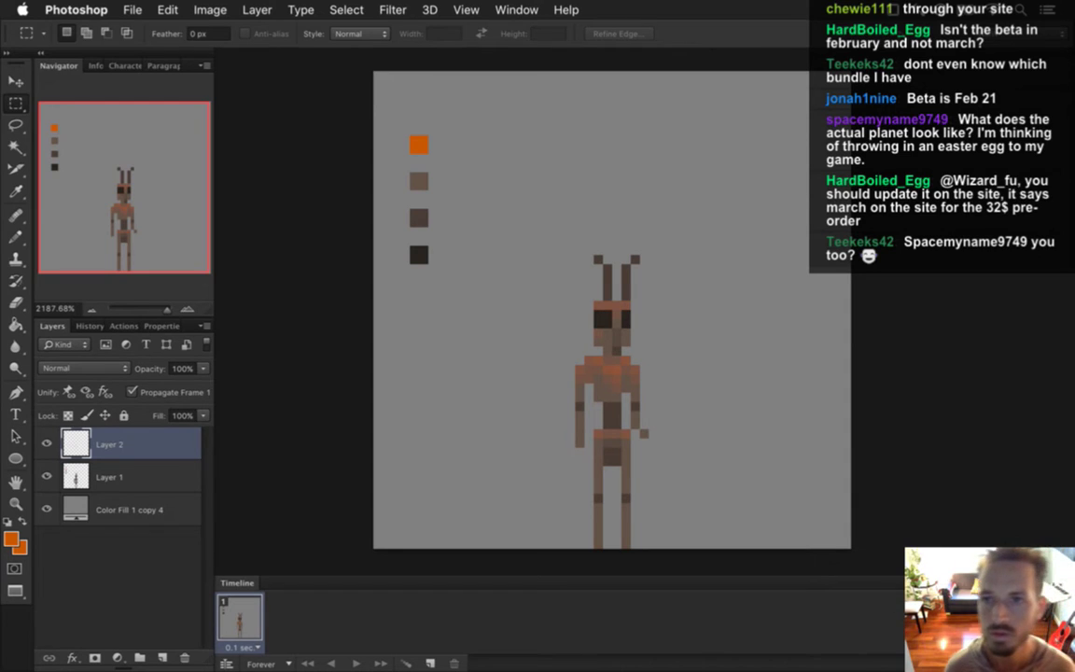
In Safari, go to Trello and open the Songbringer board.
click(1058, 141)
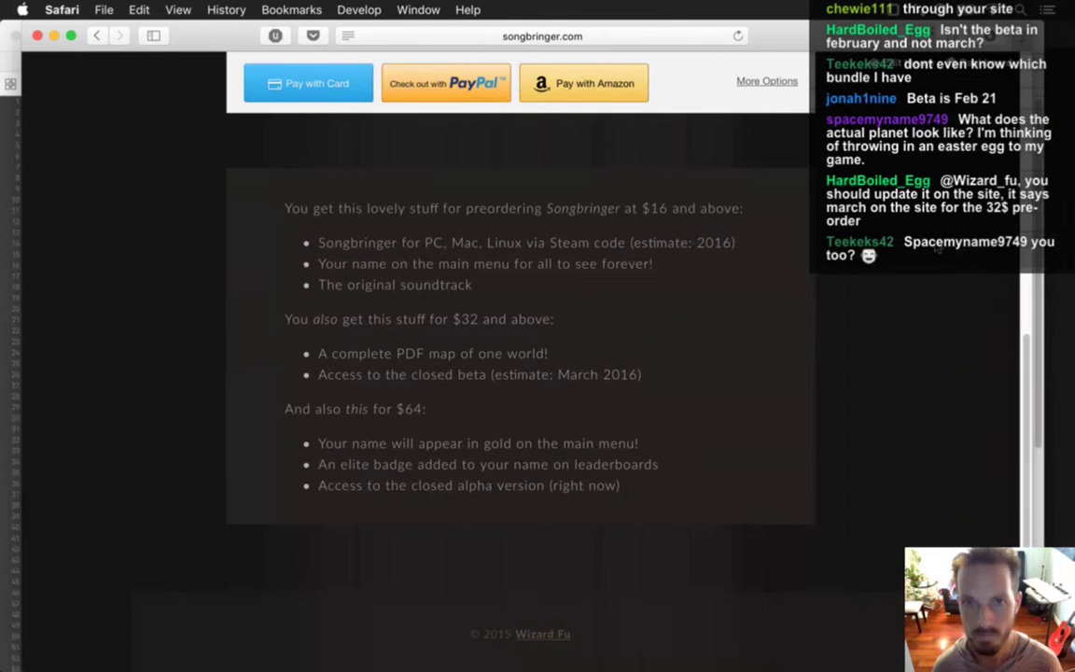
key(super+l)
text(trello)
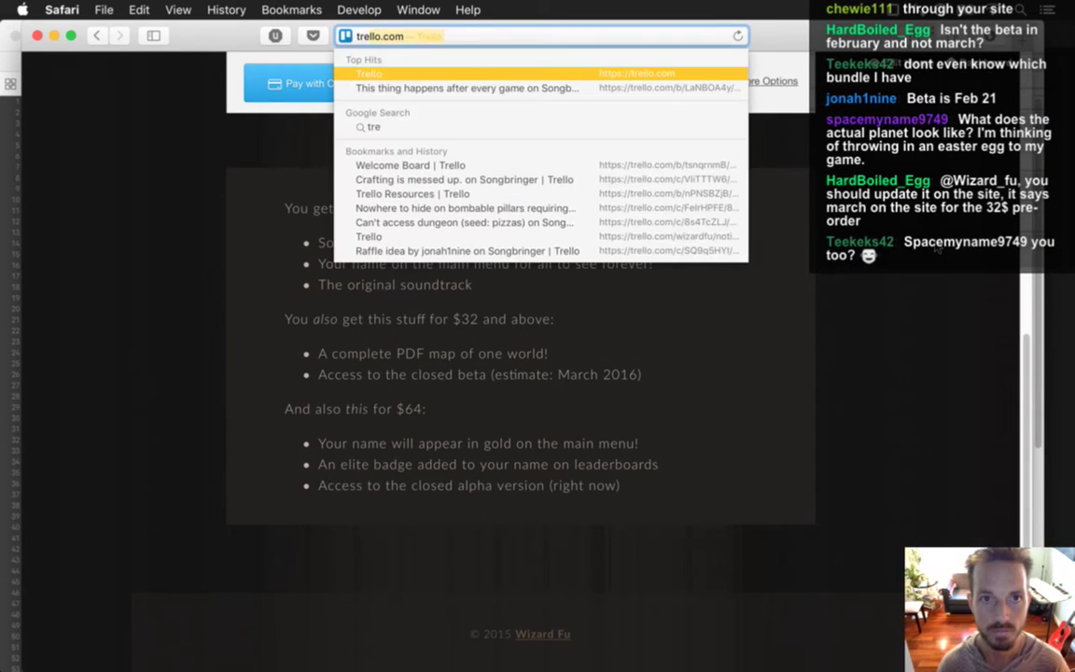
key(Return)
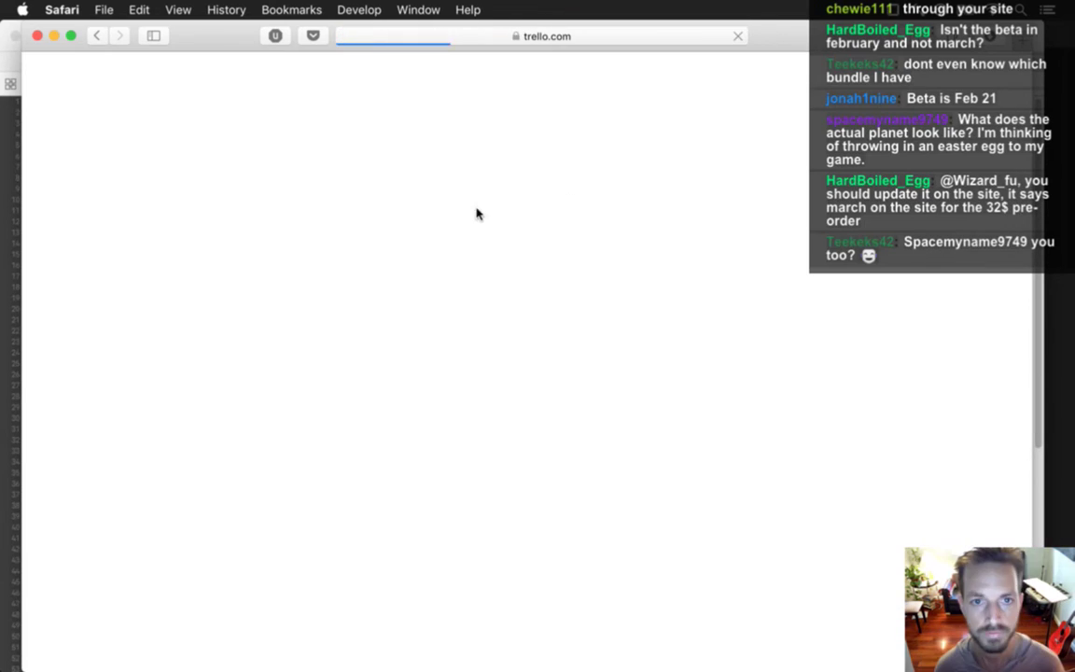
click(156, 190)
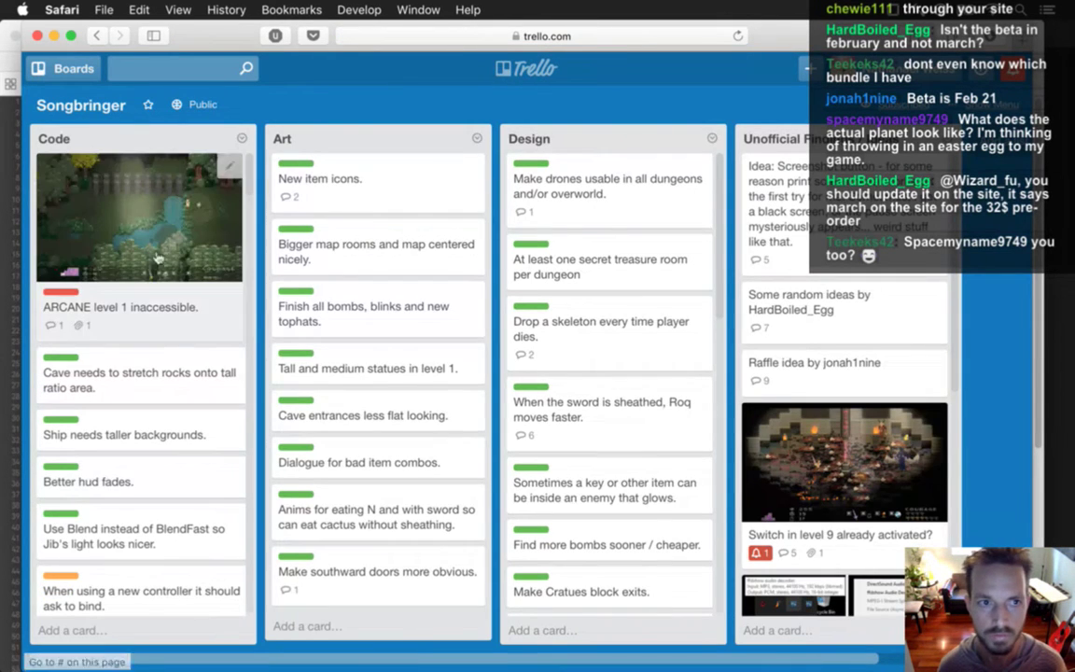
Add an 'Update website with feb 21.' card, move it to the Art list's top, and close Safari.
click(322, 626)
text(Update website with march)
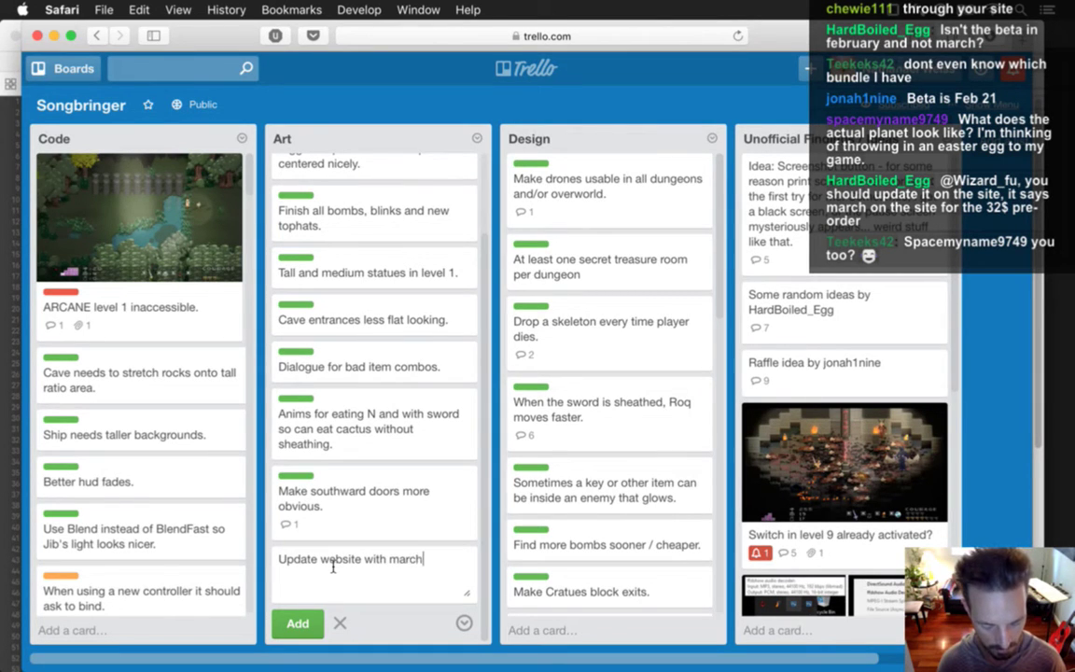
key(BackSpace)
key(BackSpace)
key(BackSpace)
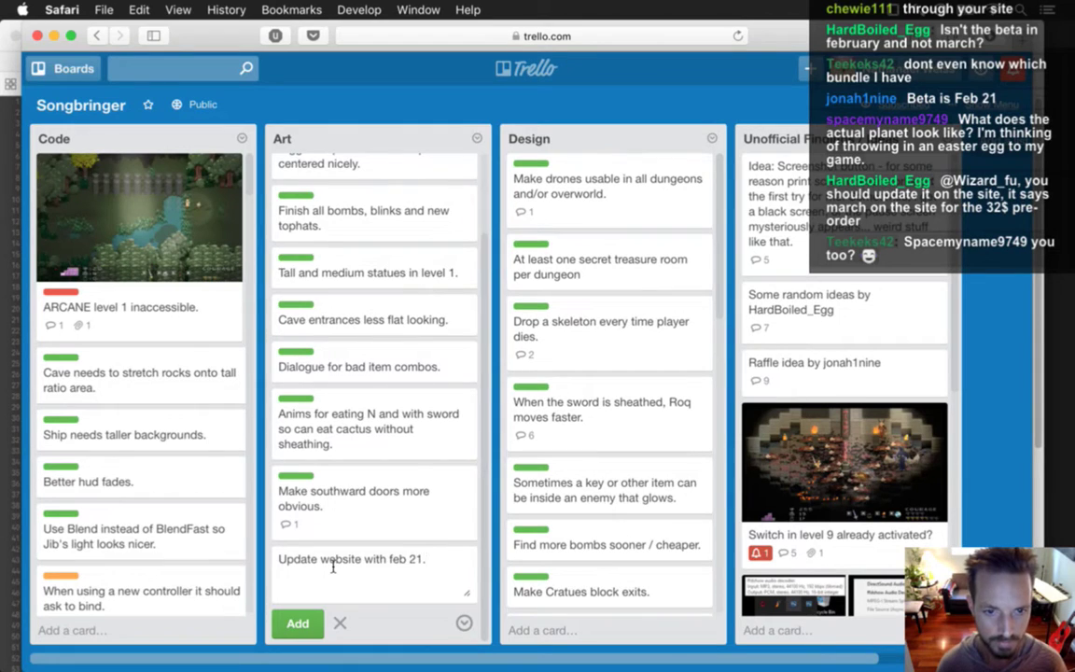
key(Return)
drag(418, 532, 413, 193)
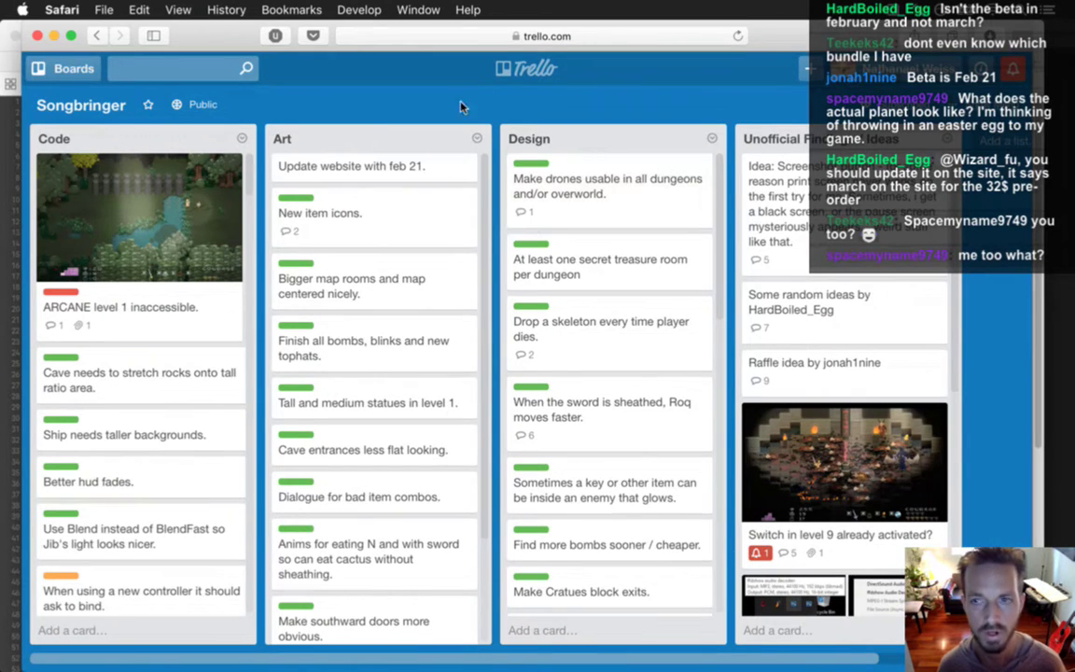
key(super+w)
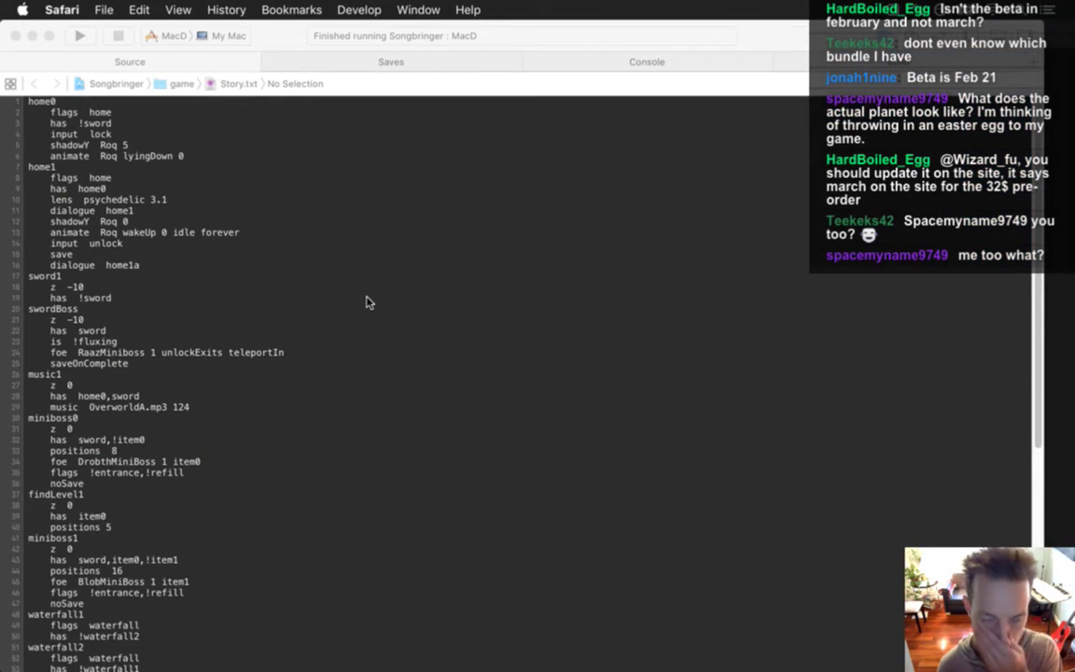
key(super+Tab)
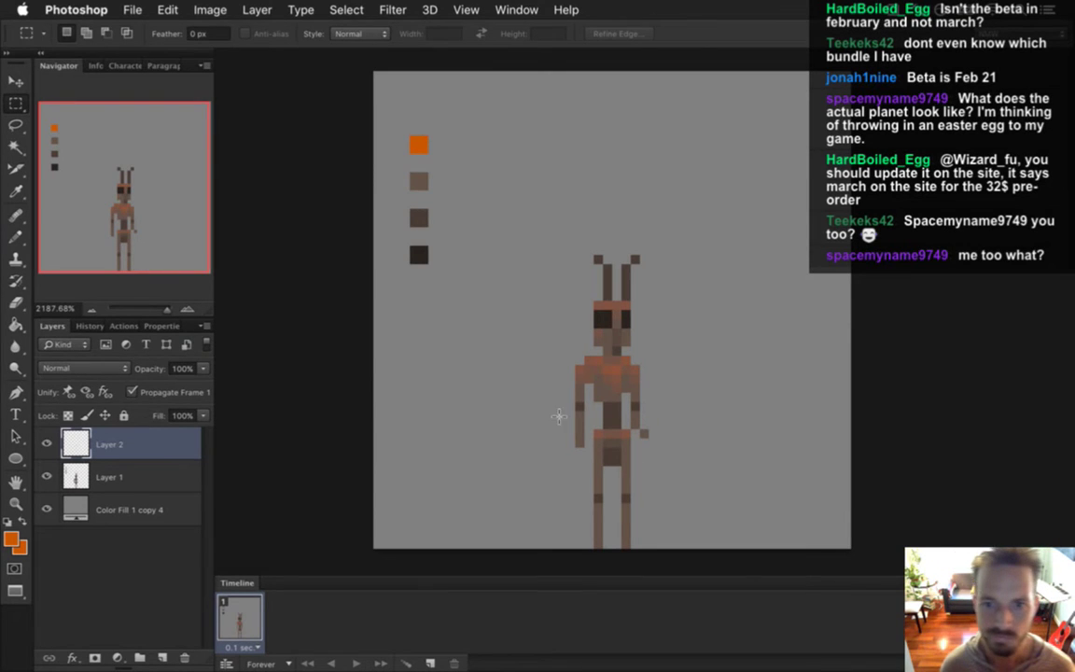
Sample a dark brown from the figure and darken a pixel on the lower torso.
key(i)
click(605, 322)
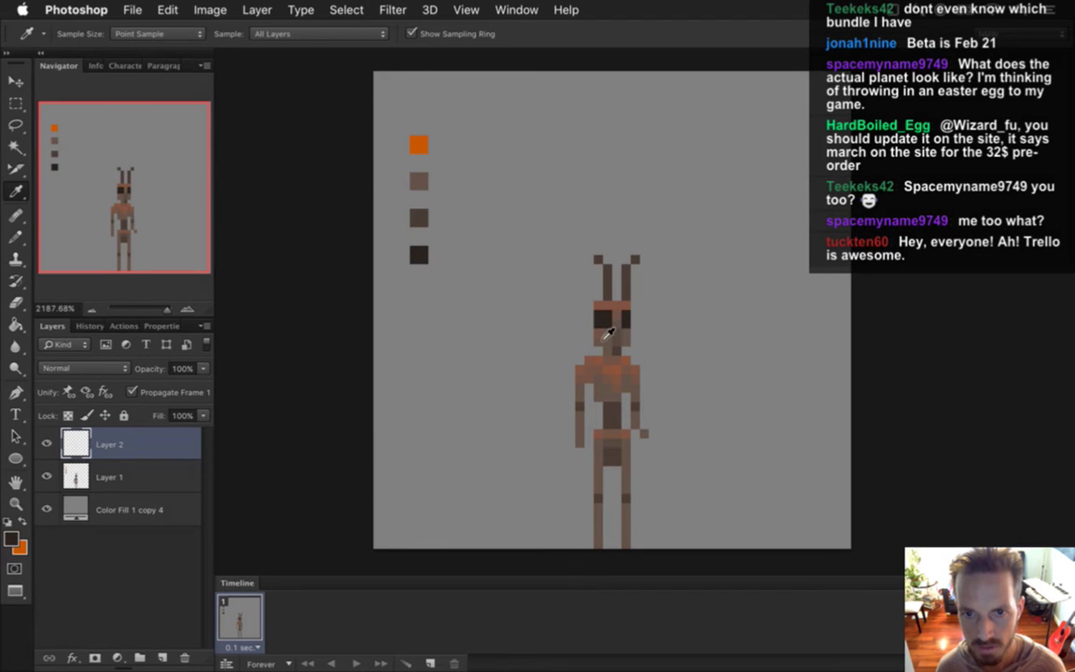
key(b)
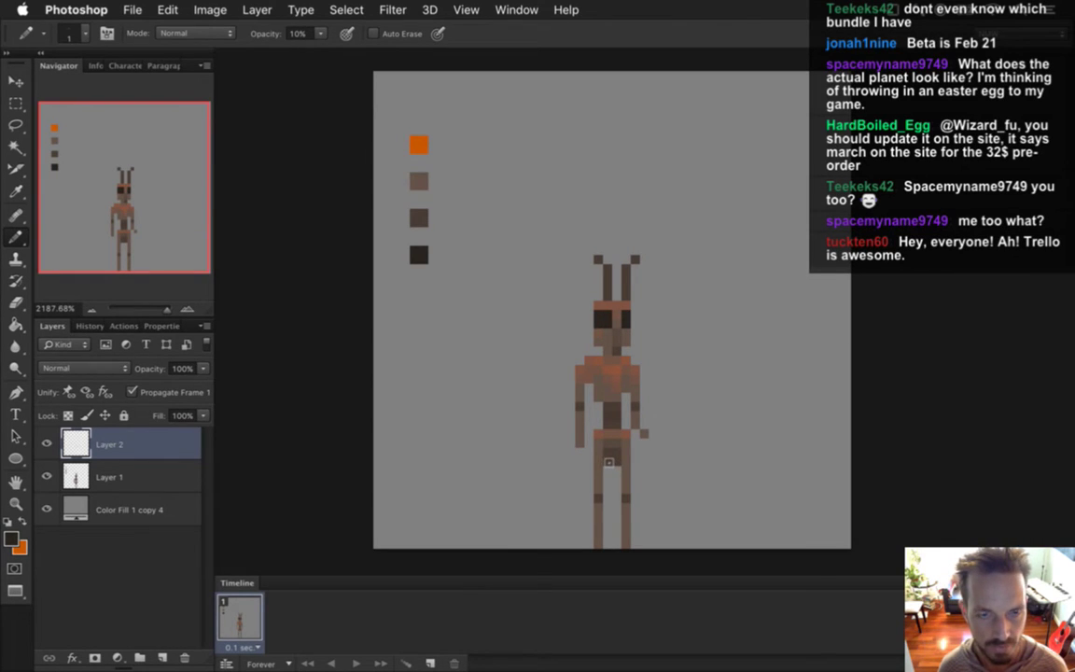
click(608, 461)
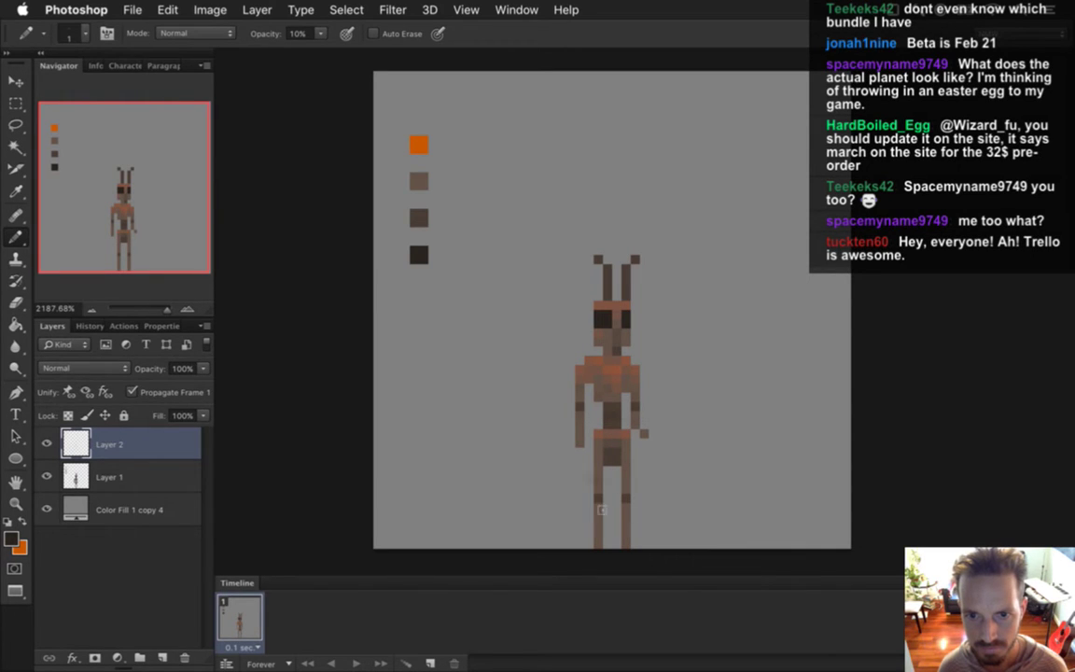
key(e)
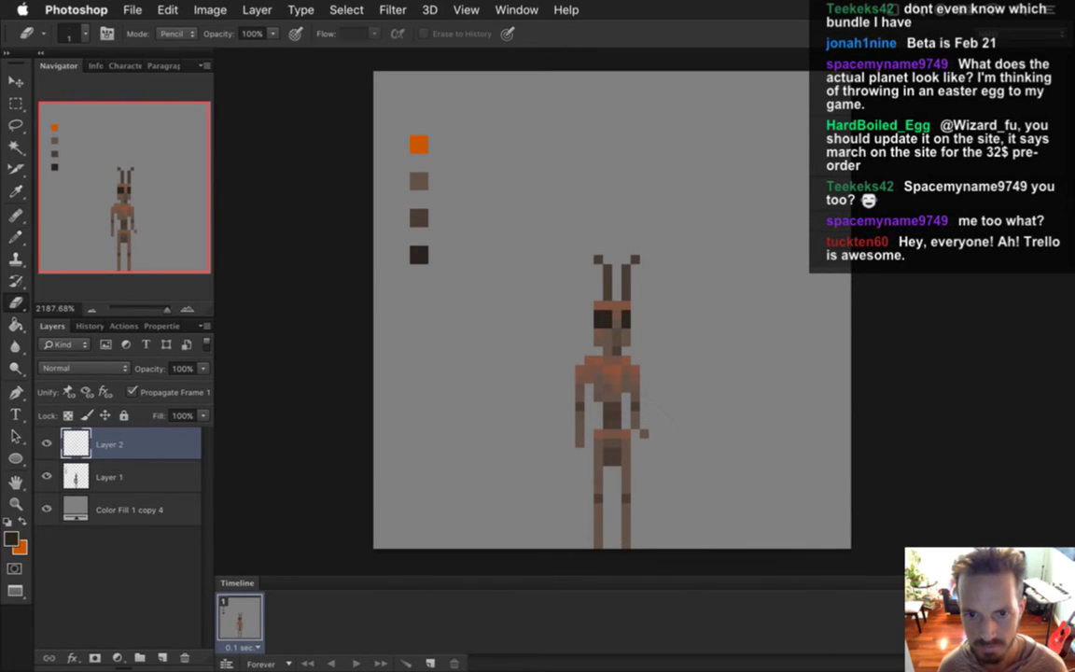
key(b)
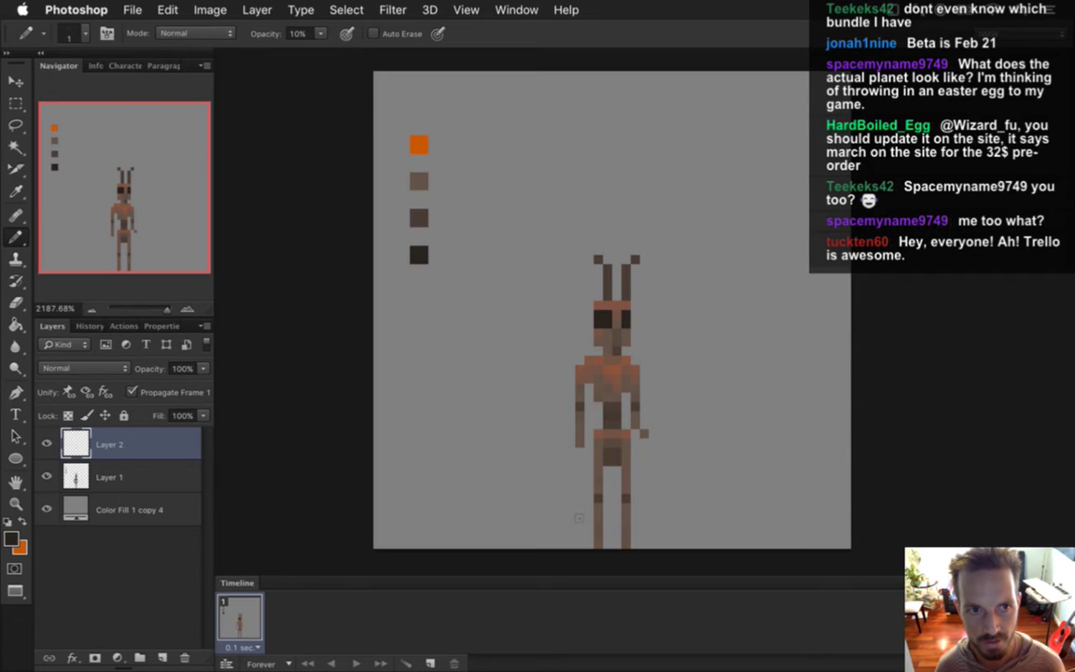
Sample the hip brown, raise opacity to 100%, and save the document.
alt+click(643, 432)
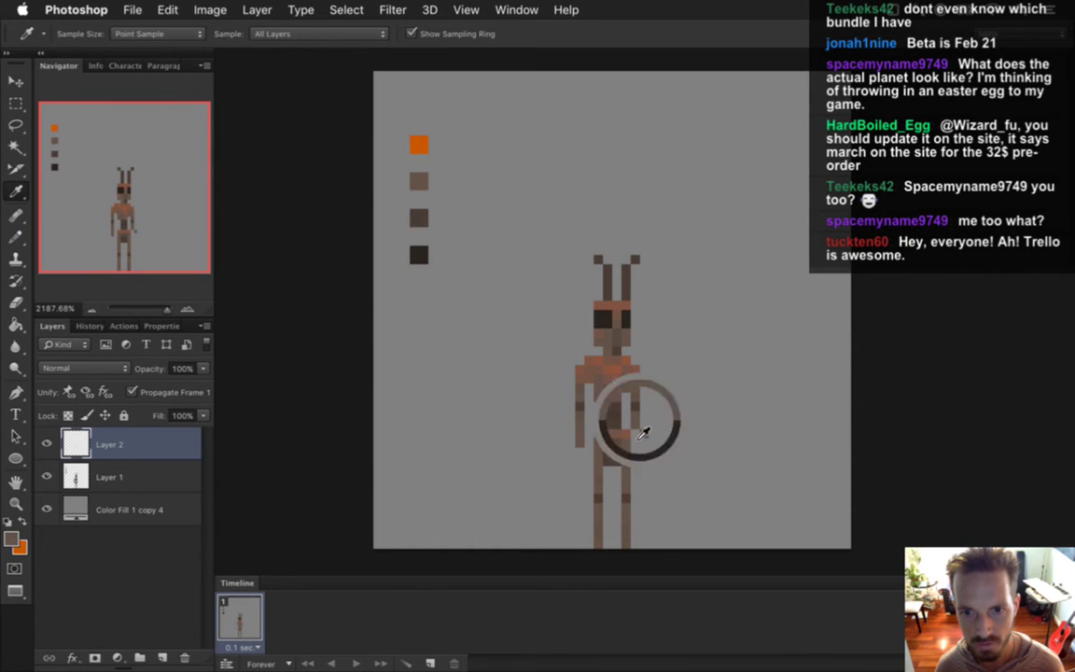
key(0)
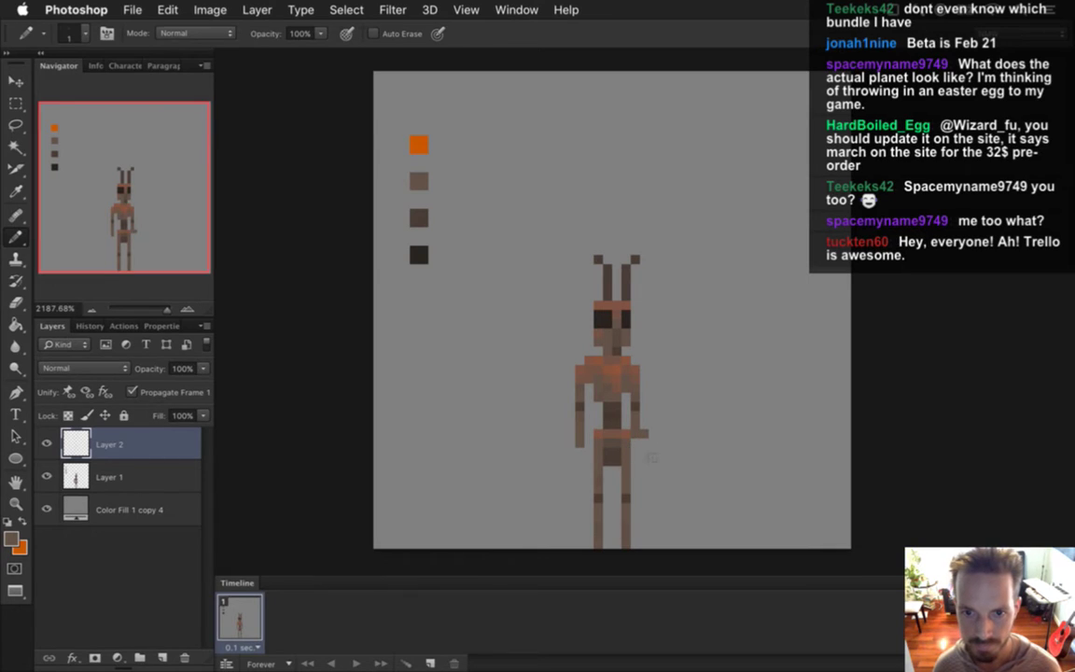
key(e)
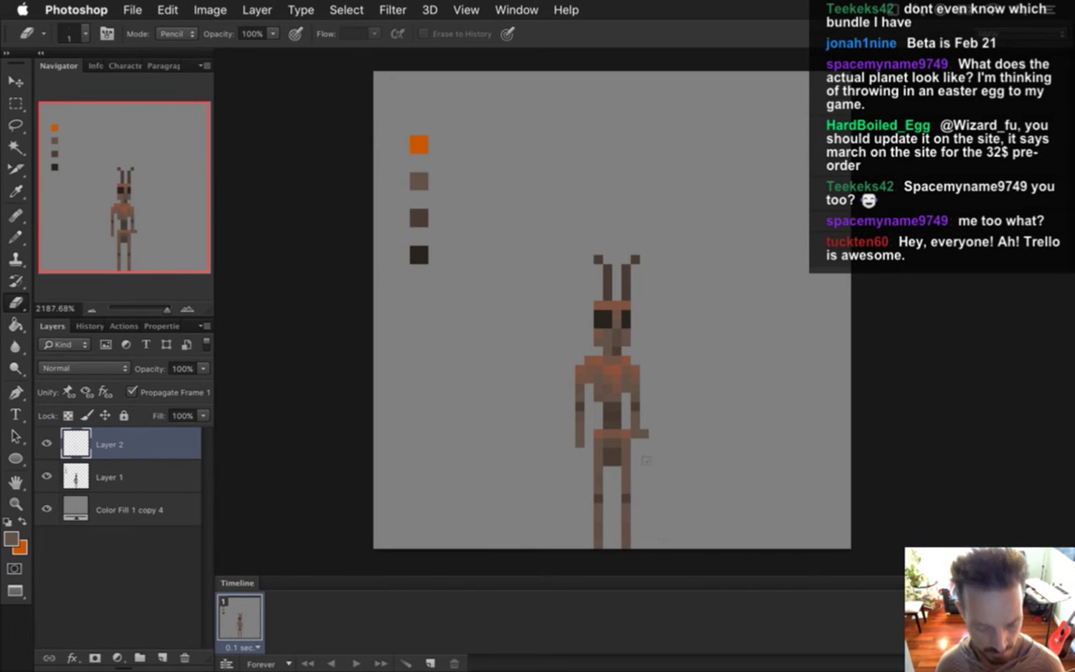
key(ctrl+s)
Select Layer 1, cycle through Eyedropper, Pencil, Eraser and Marquee, then reselect Layer 2.
click(107, 477)
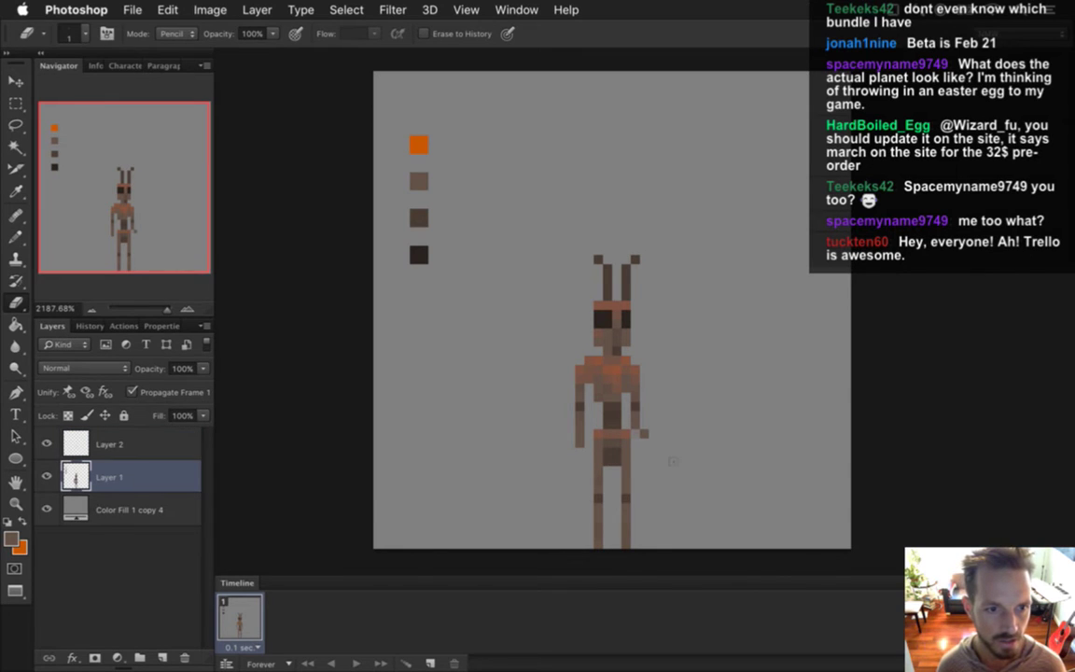
key(i)
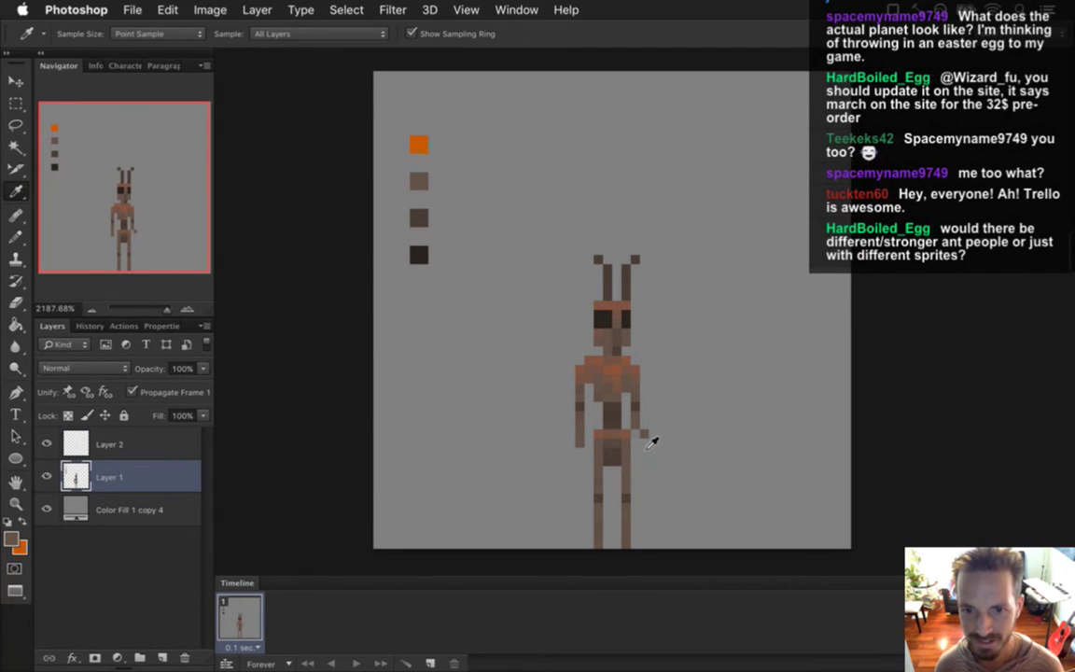
key(b)
key(e)
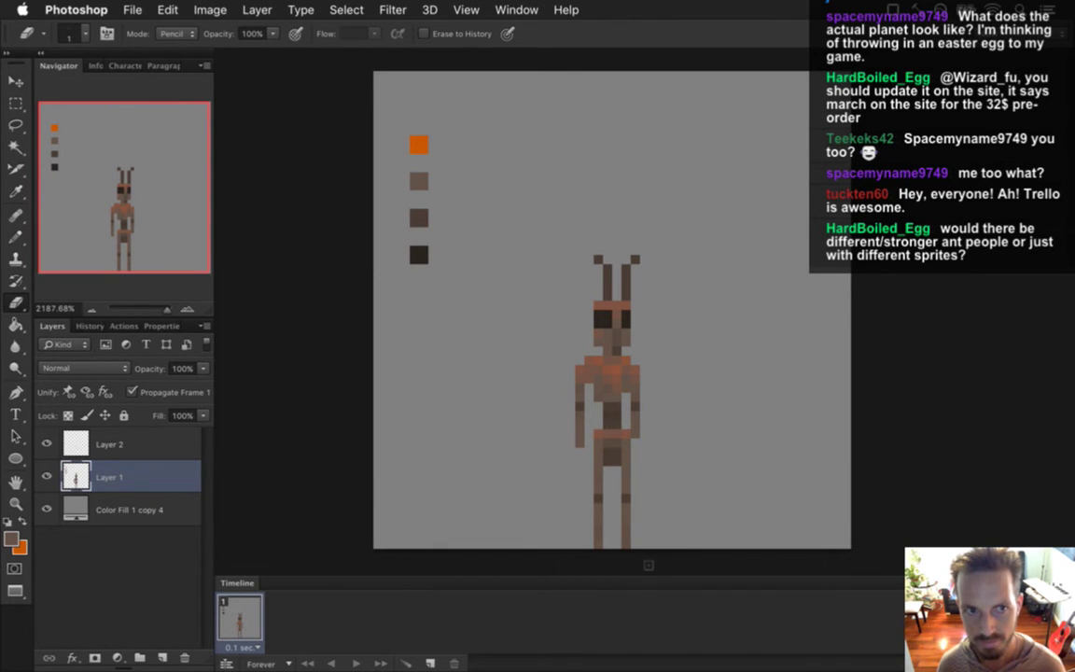
key(m)
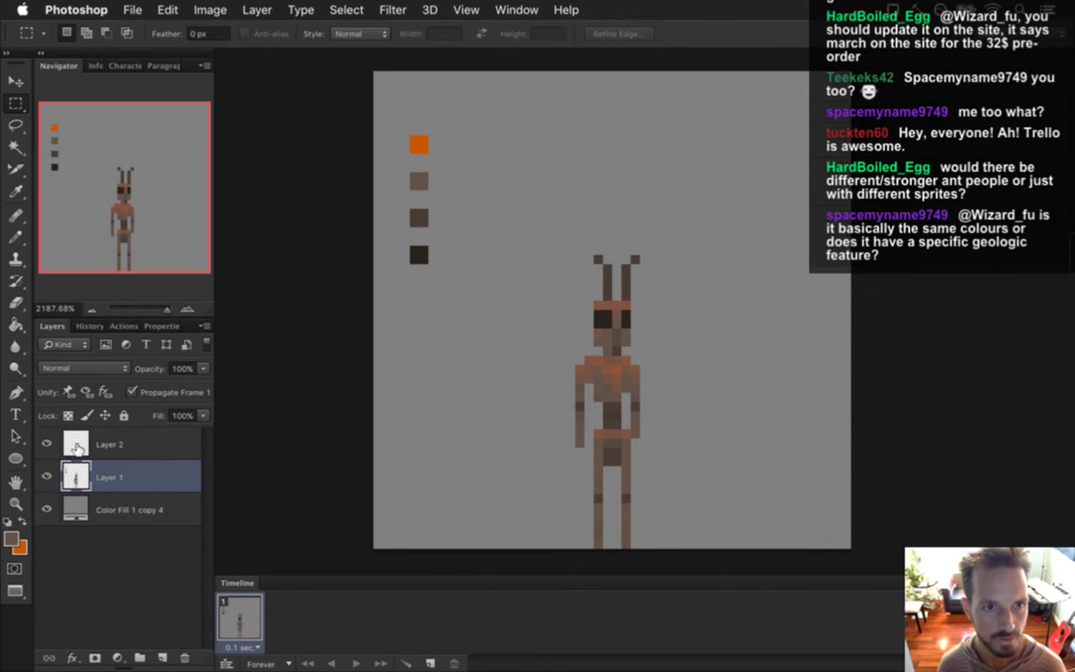
click(102, 444)
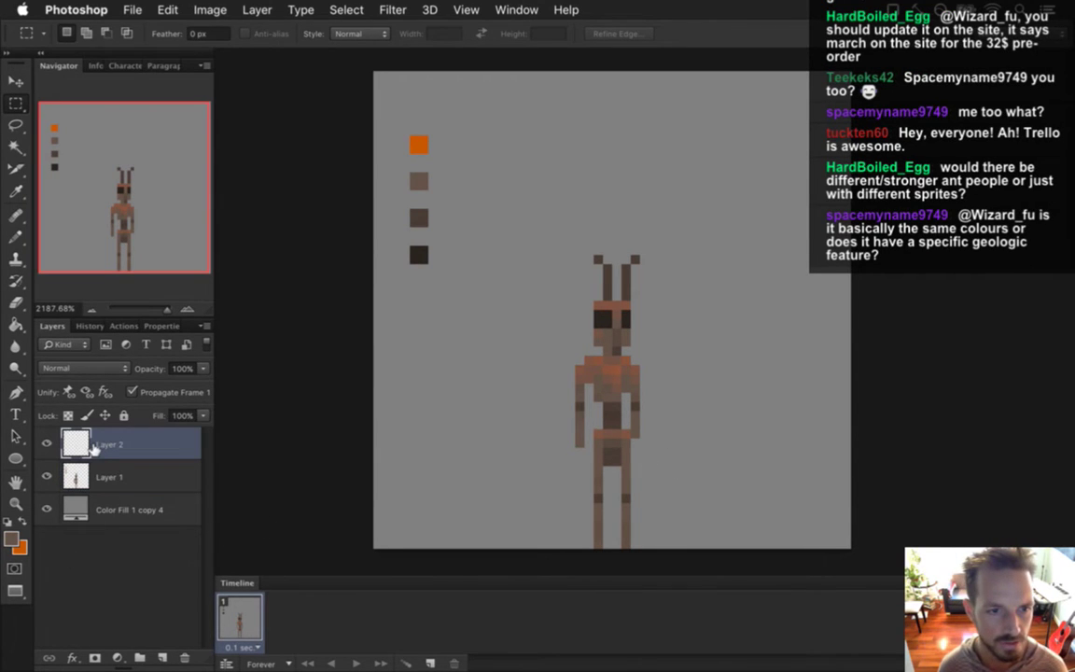
Change the background colour to red-orange c93900 and swap it into the foreground.
click(20, 548)
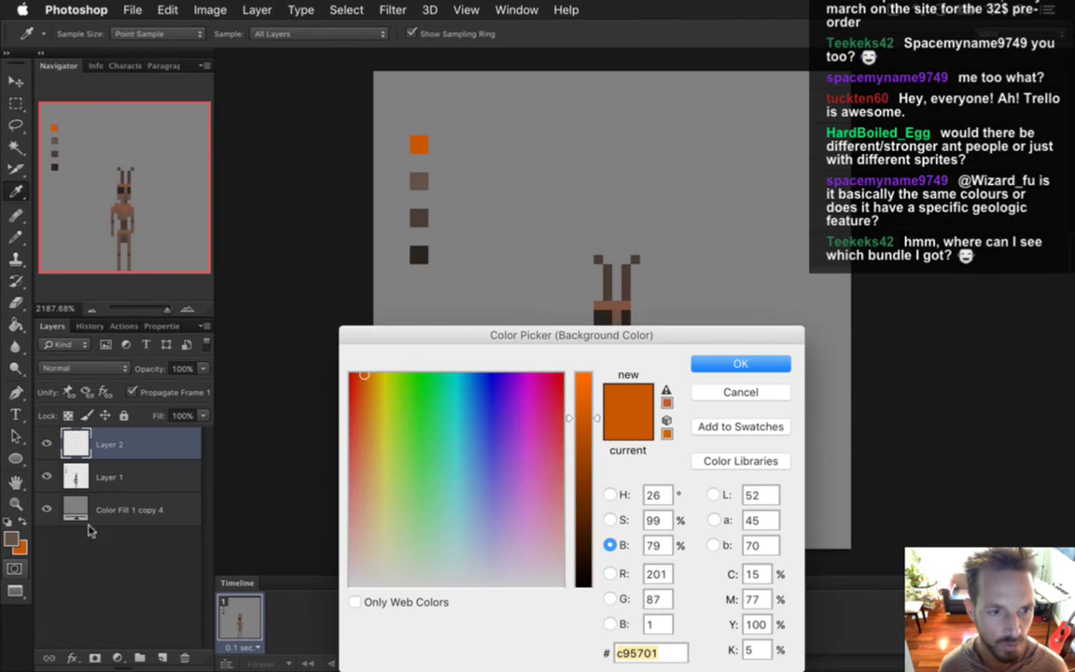
mouse_move(355, 391)
mouse_down()
mouse_move(347, 369)
mouse_move(359, 369)
mouse_up()
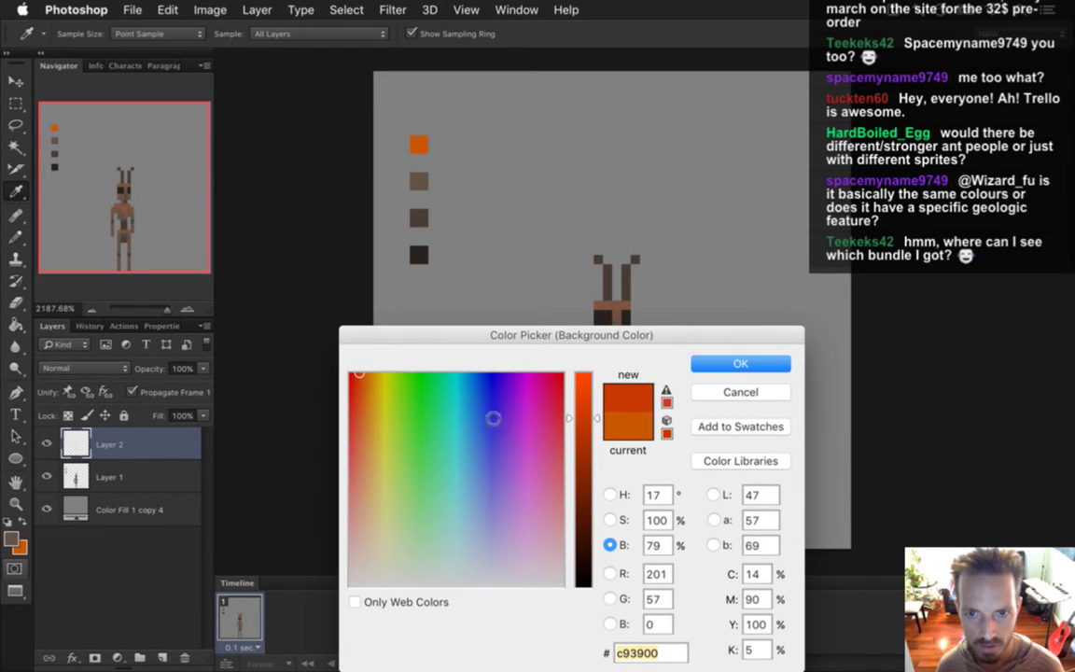
mouse_move(679, 341)
mouse_down()
mouse_move(997, 282)
mouse_move(985, 269)
mouse_up()
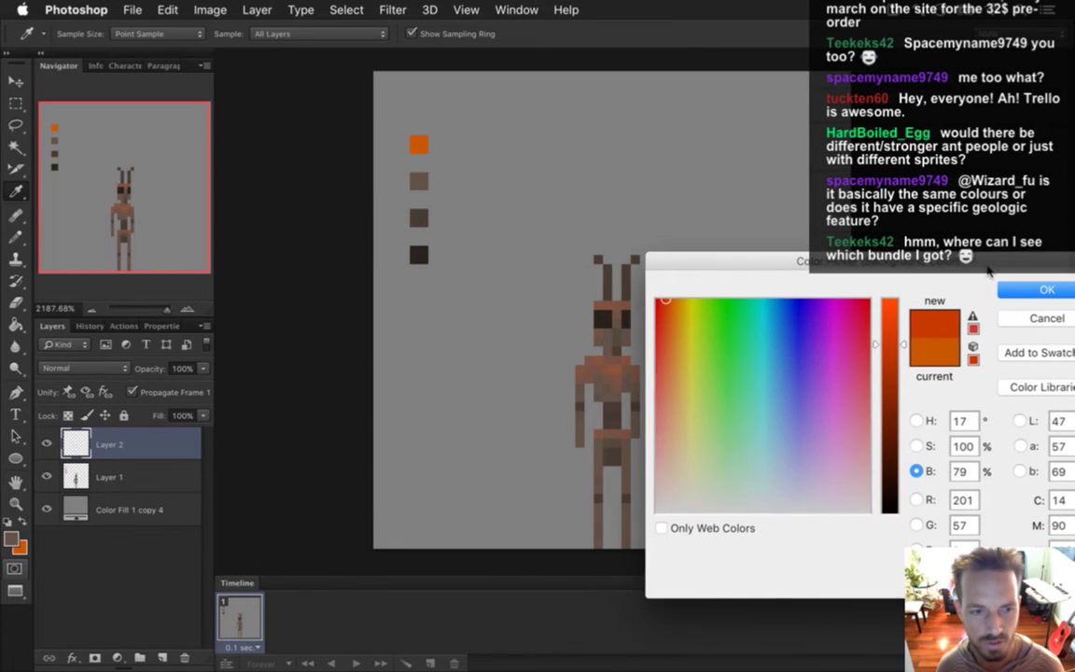
click(1013, 290)
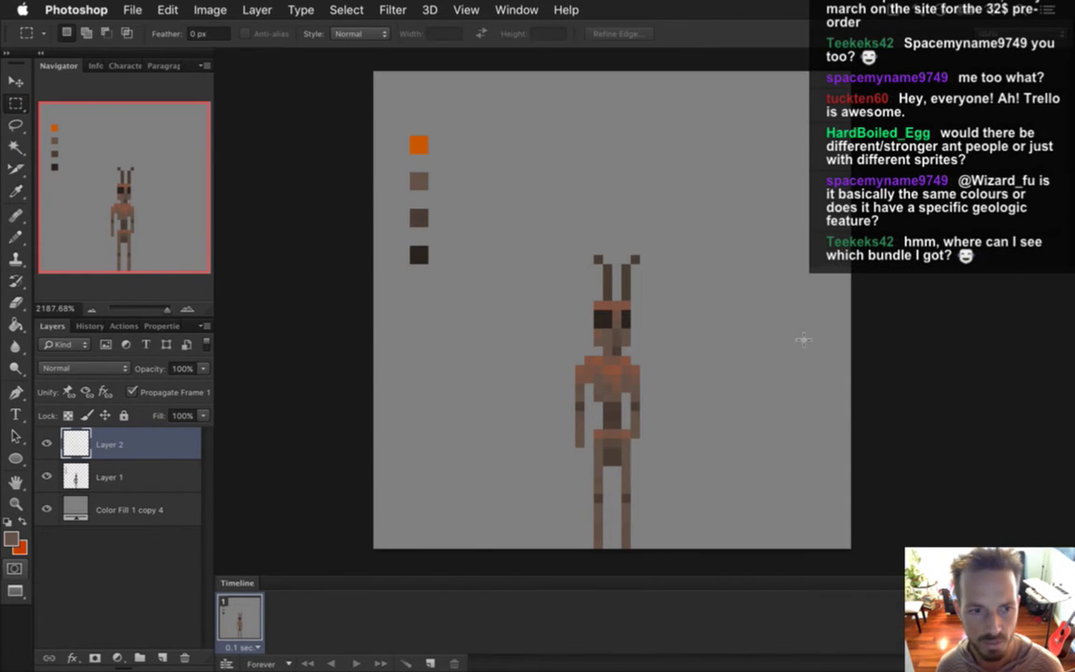
click(19, 547)
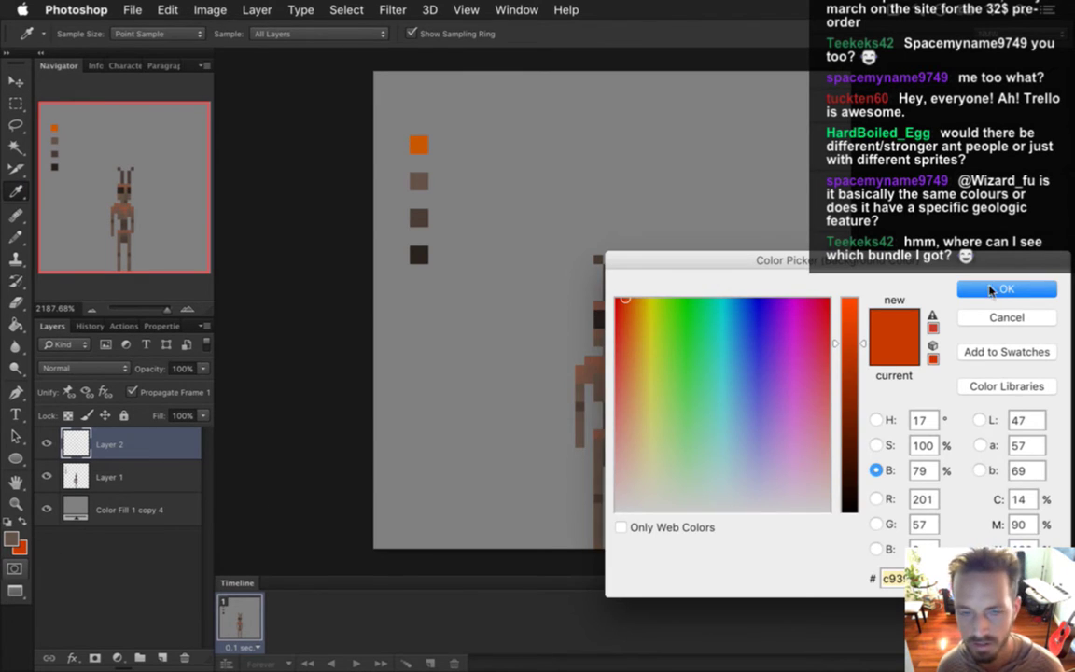
click(1006, 288)
click(25, 525)
Pencil a red-orange swatch beside the orange one in the palette.
key(b)
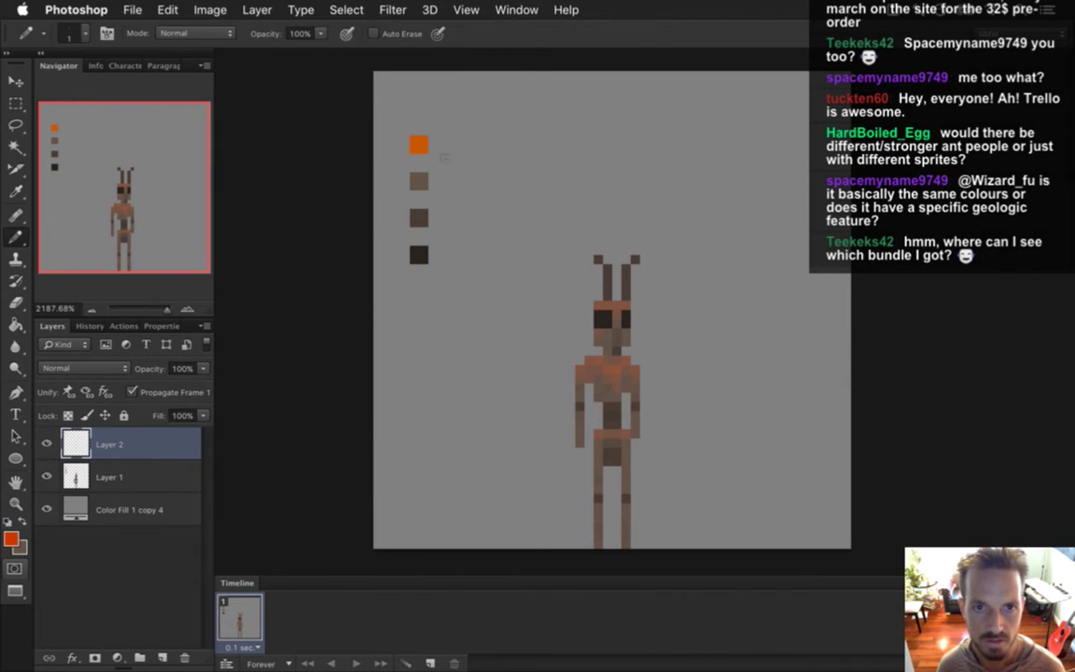
click(447, 145)
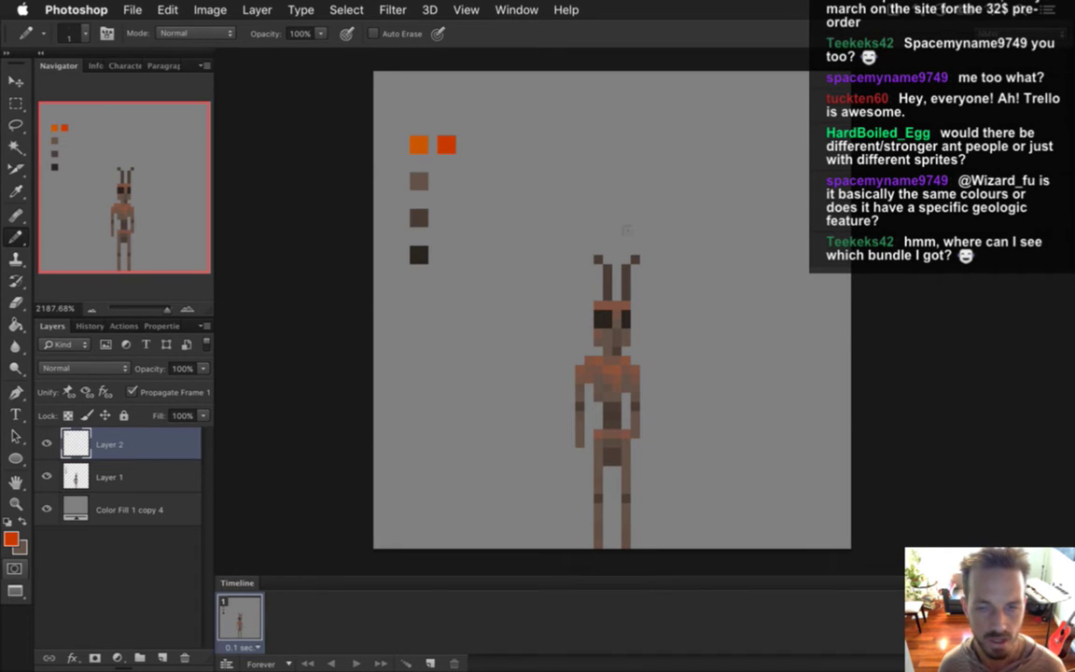
key(i)
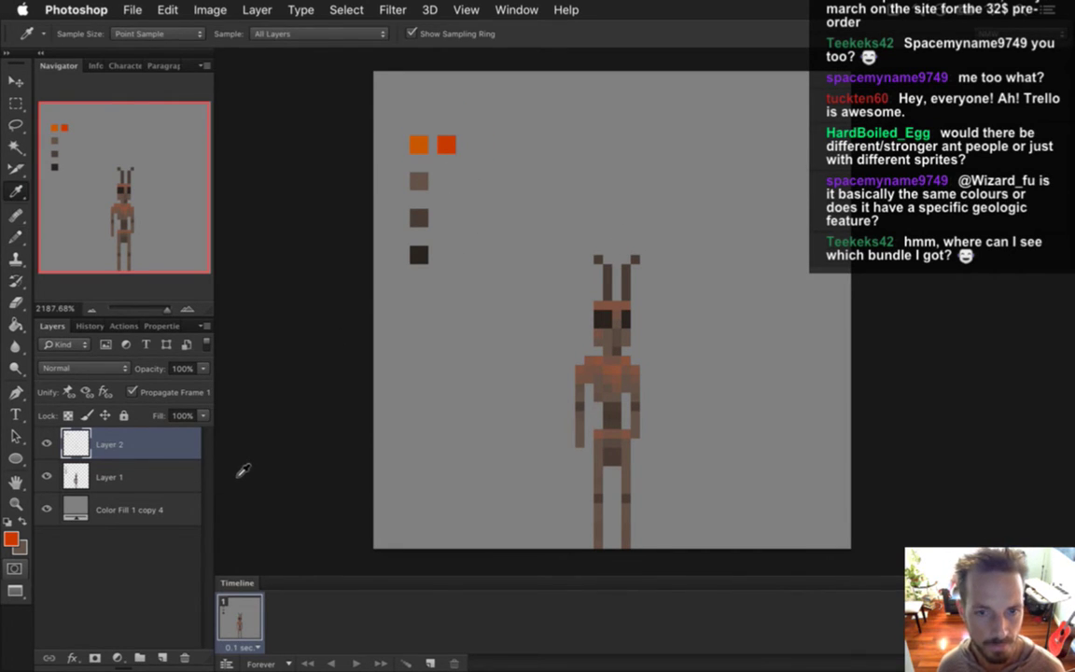
key(b)
On Layer 2 at 10% opacity, brush faint red-orange across the hips and right torso.
click(182, 445)
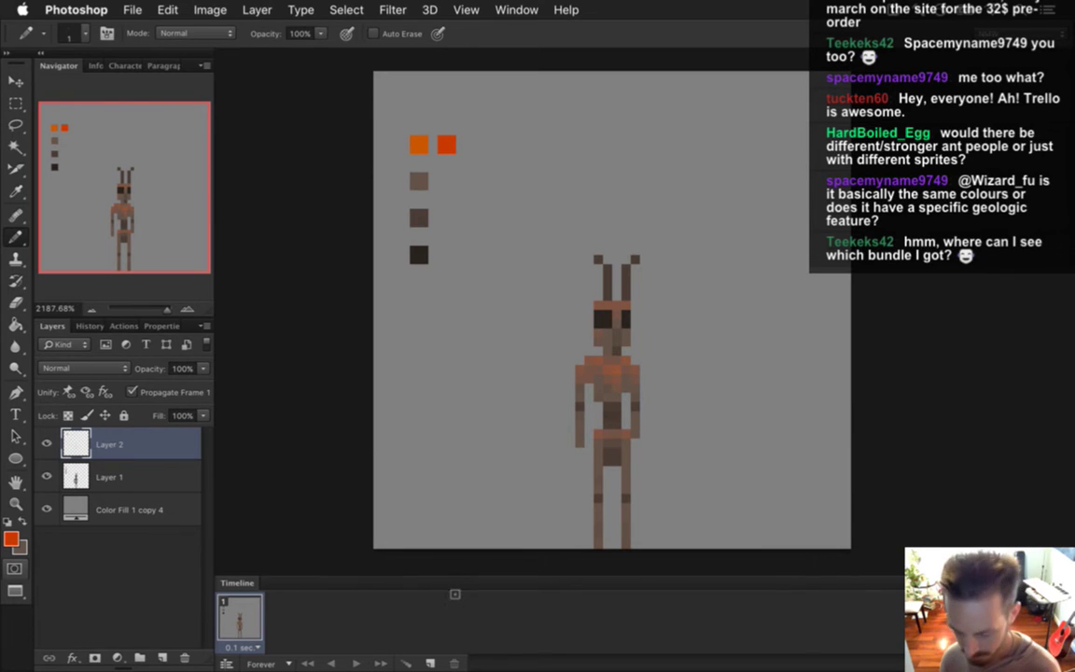
key(1)
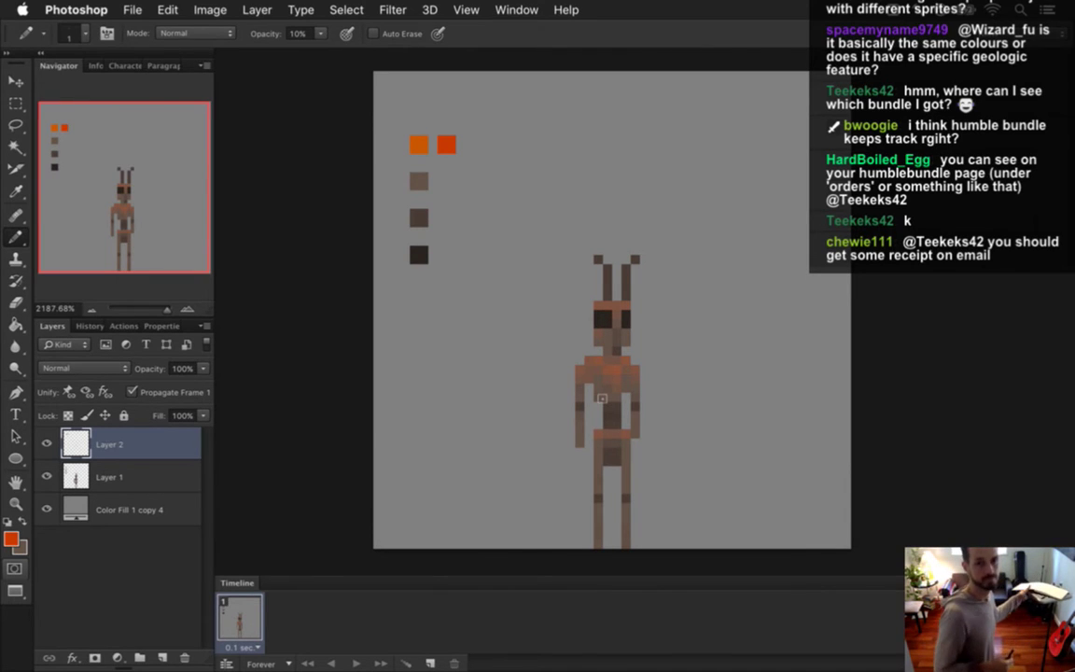
drag(639, 434, 583, 433)
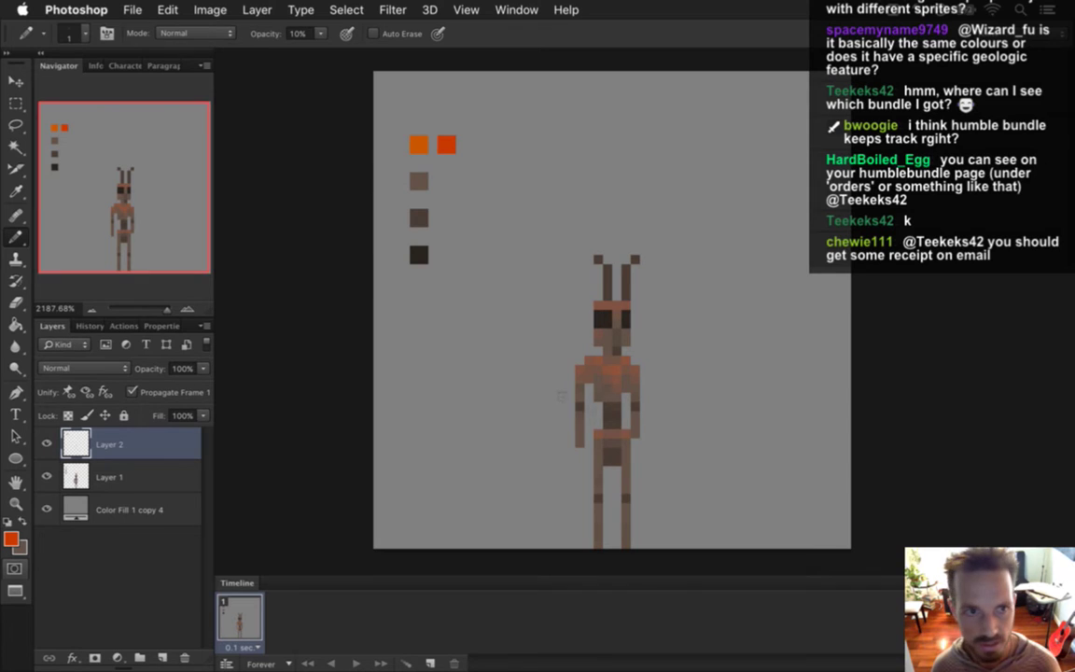
drag(603, 407, 599, 390)
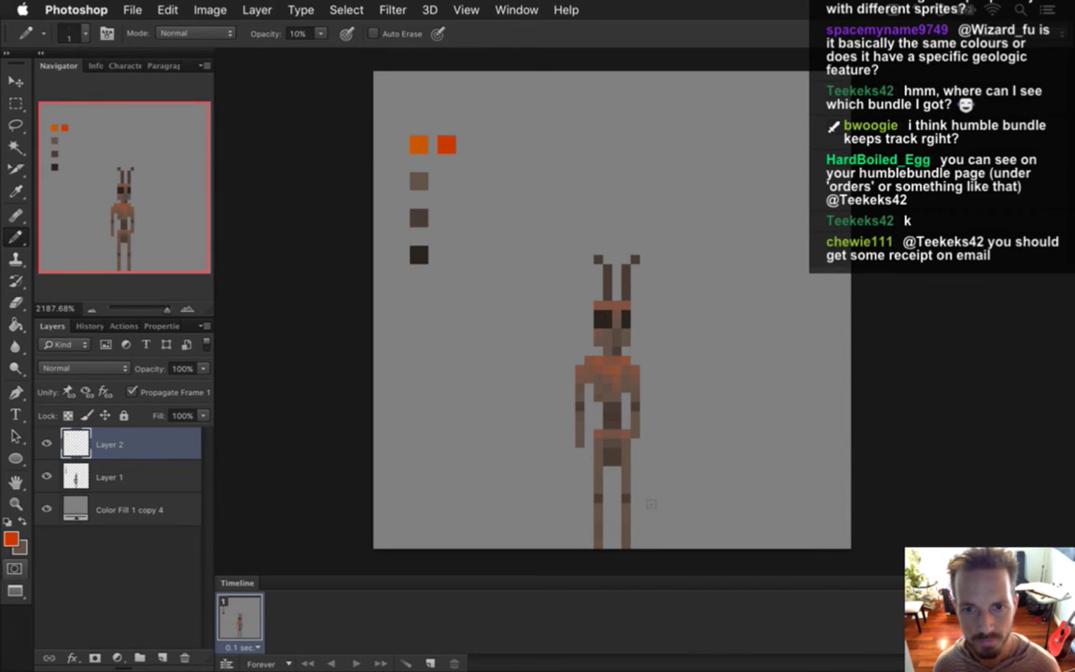
Darken the red to 55% brightness, paint a 100% swatch beside the grey-brown, then opacity 20% on Layer 2.
click(11, 539)
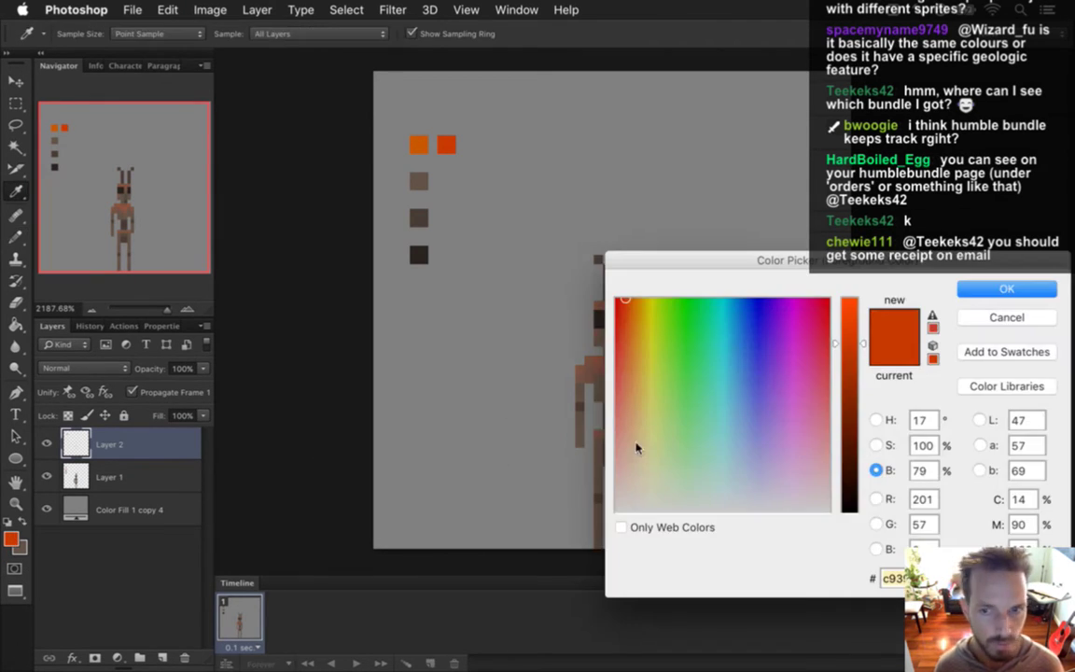
click(851, 397)
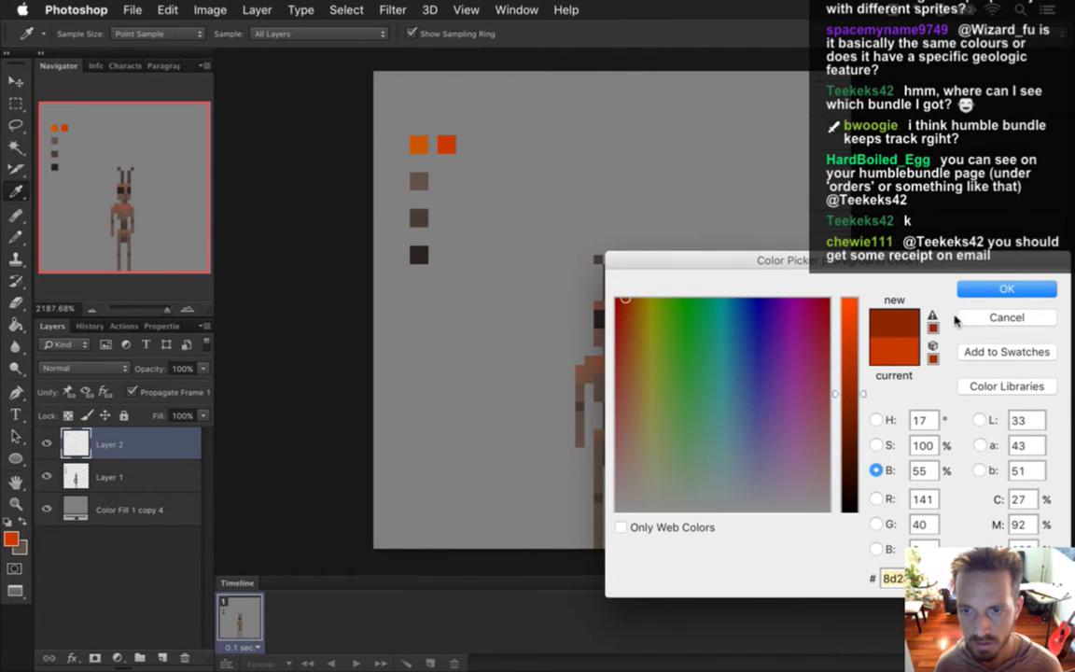
click(982, 296)
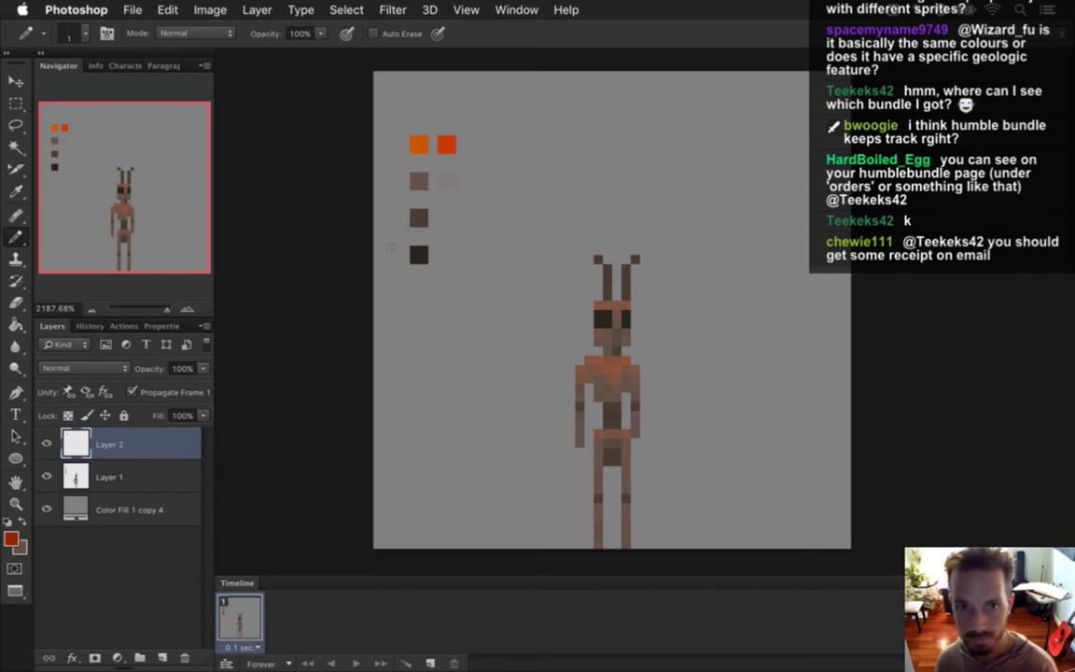
key(0)
click(446, 182)
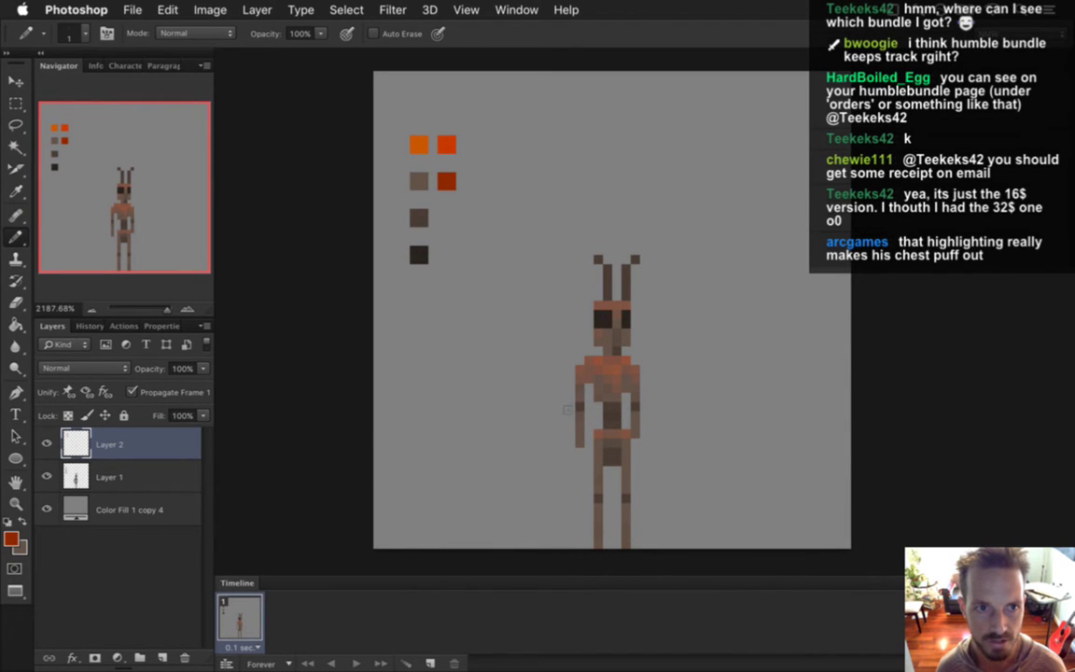
key(2)
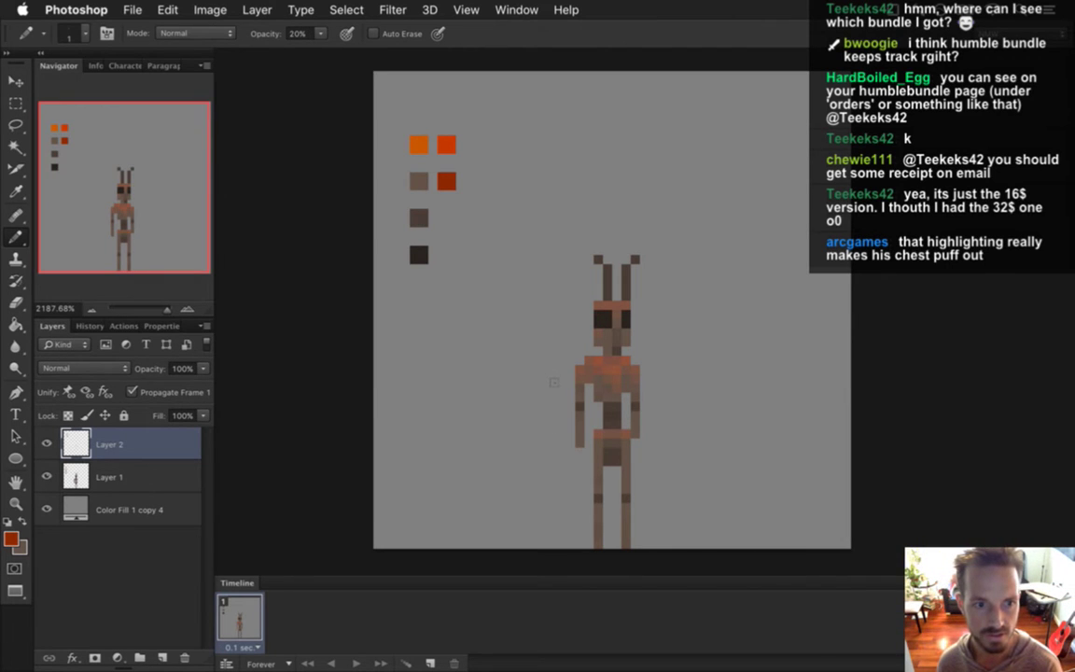
click(183, 431)
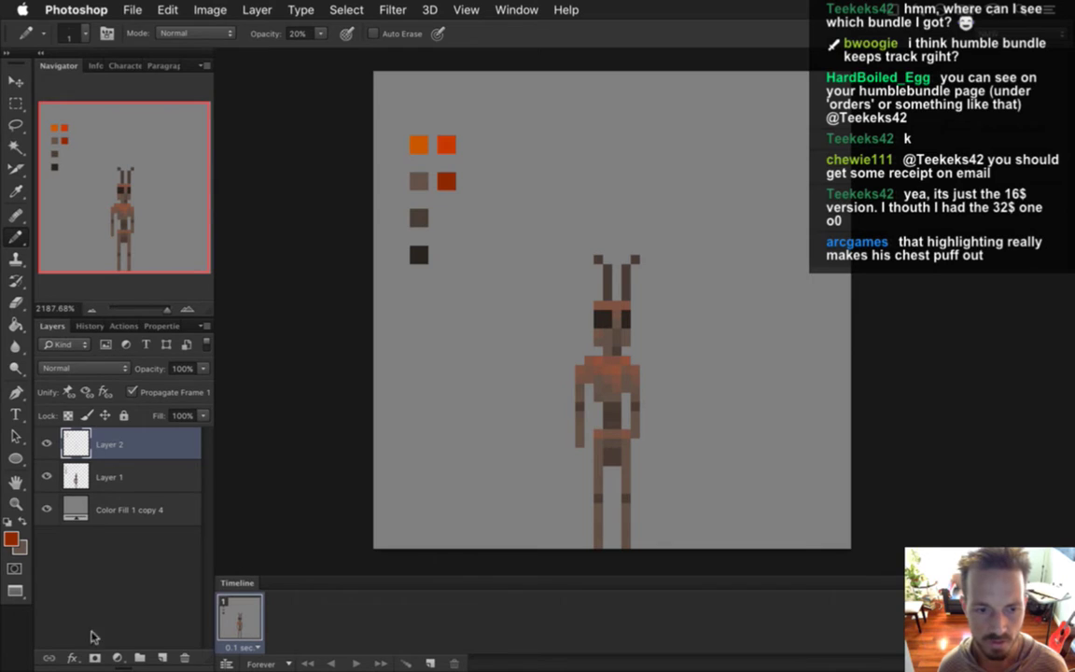
On a new Layer 3, shade the belly with faint red-orange Pencil strokes, undoing the leg stroke.
click(162, 658)
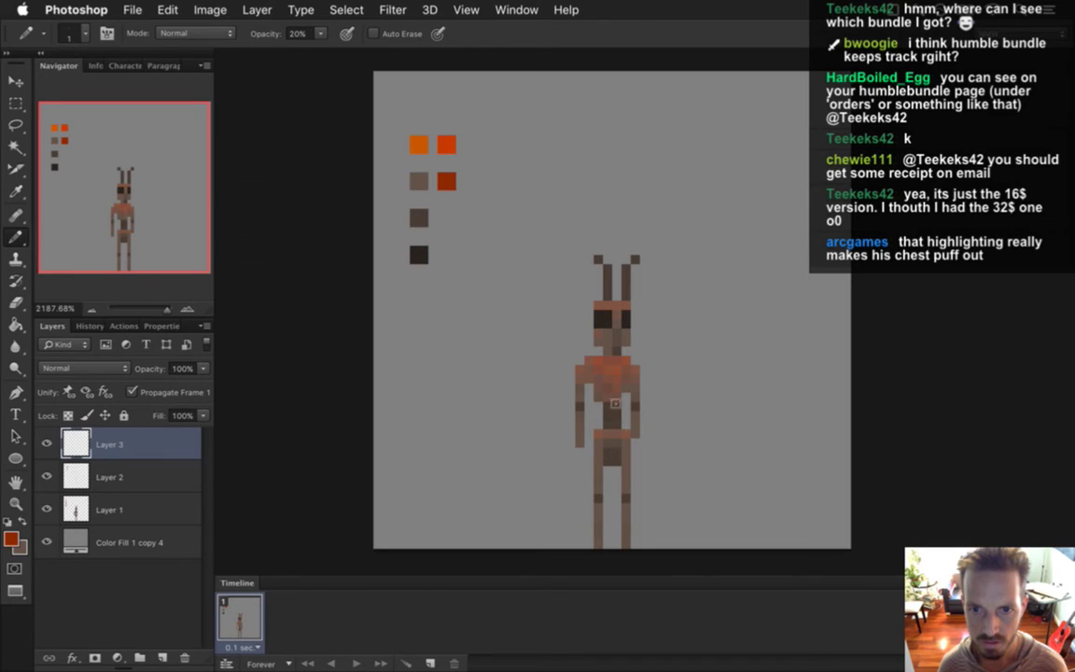
drag(605, 413, 603, 456)
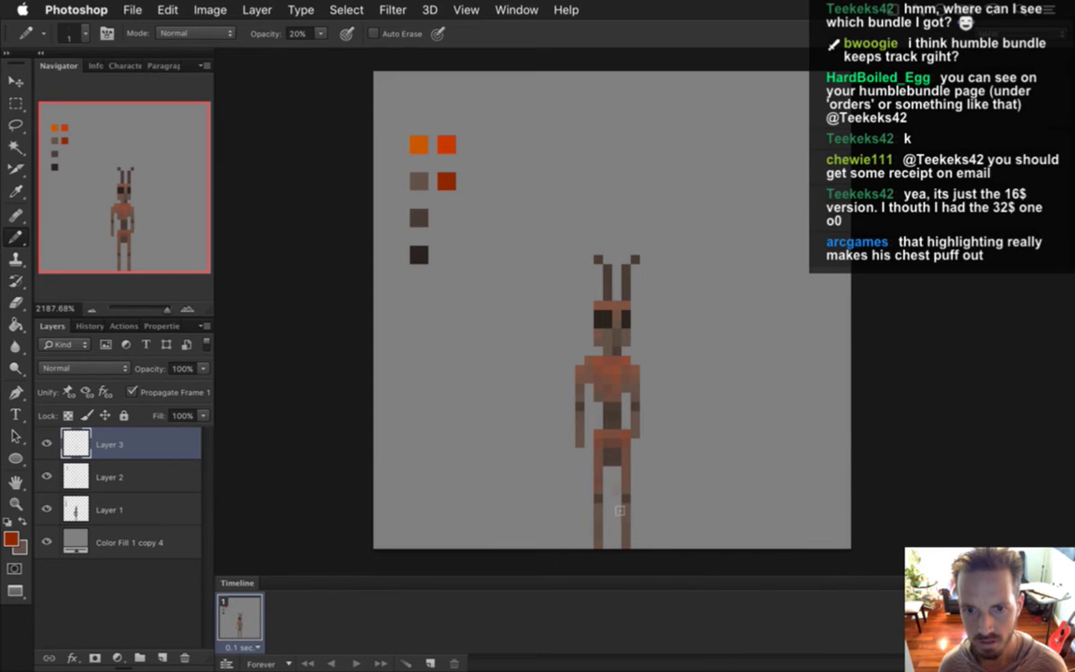
drag(616, 478, 616, 497)
key(ctrl+z)
key(e)
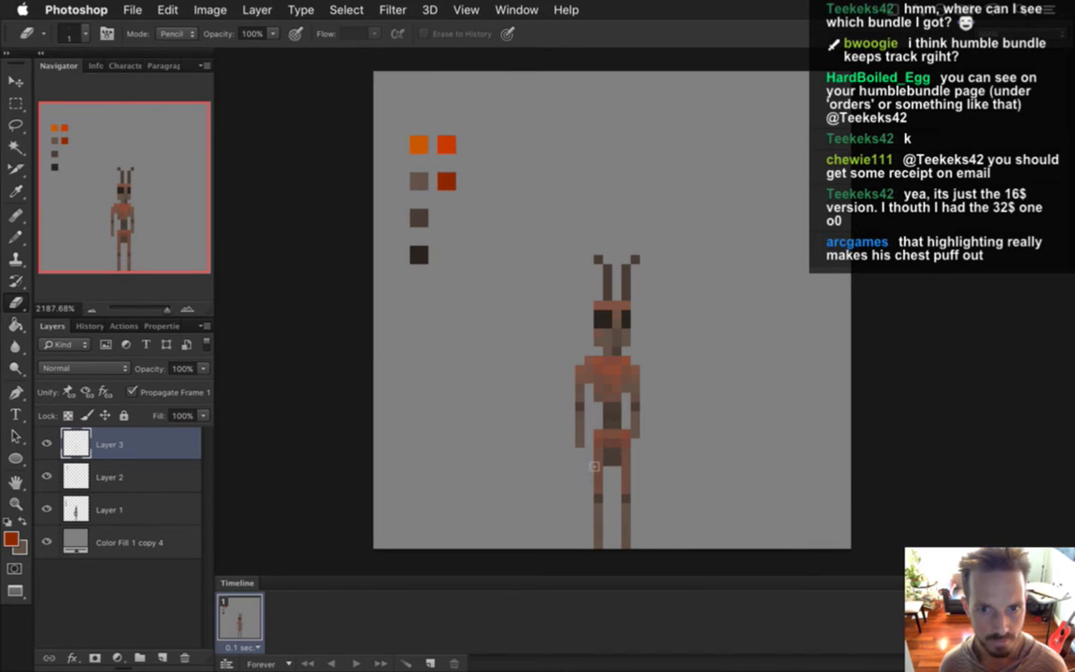
key(b)
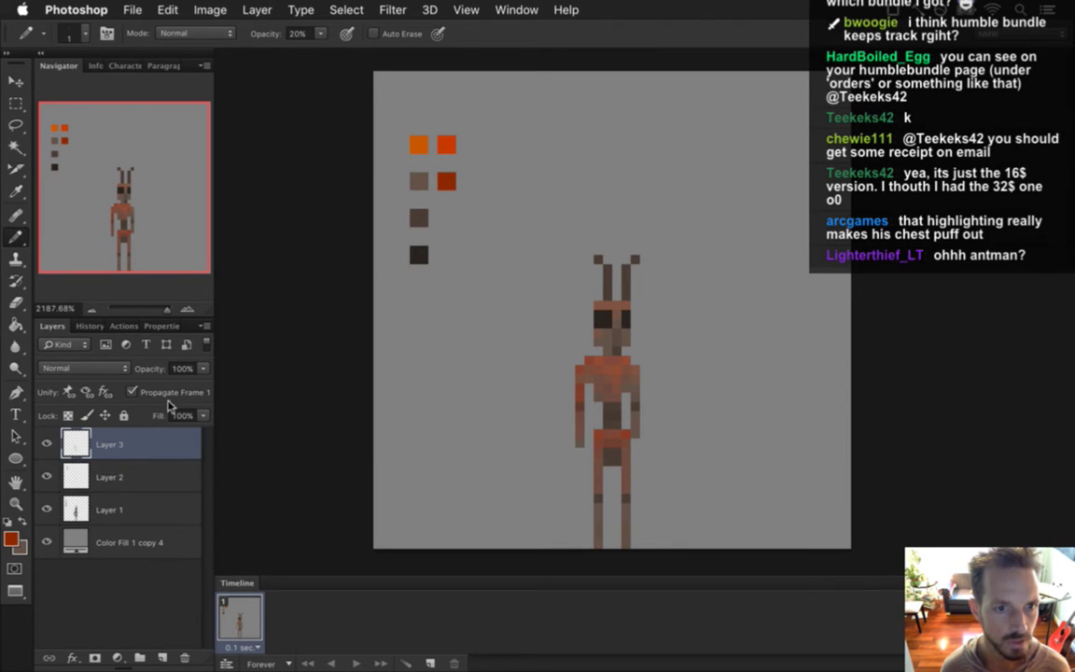
mouse_move(196, 401)
mouse_down()
mouse_move(155, 385)
mouse_move(211, 386)
mouse_up()
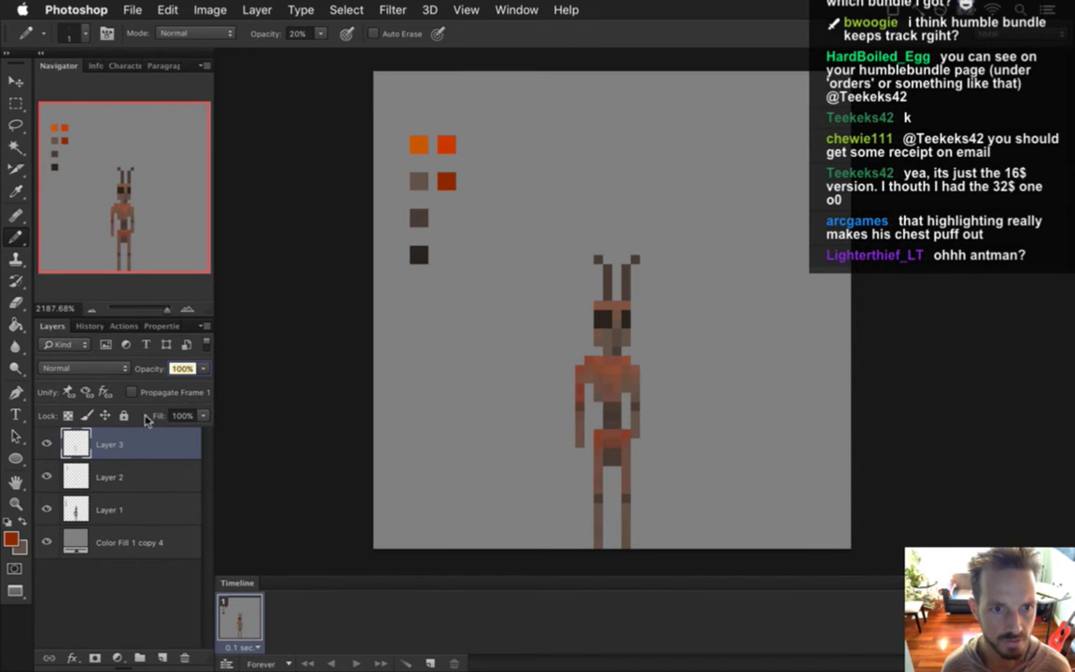
Fade Layer 2 to 52% opacity, toggling its visibility to compare, then select Layer 1.
click(112, 477)
click(203, 369)
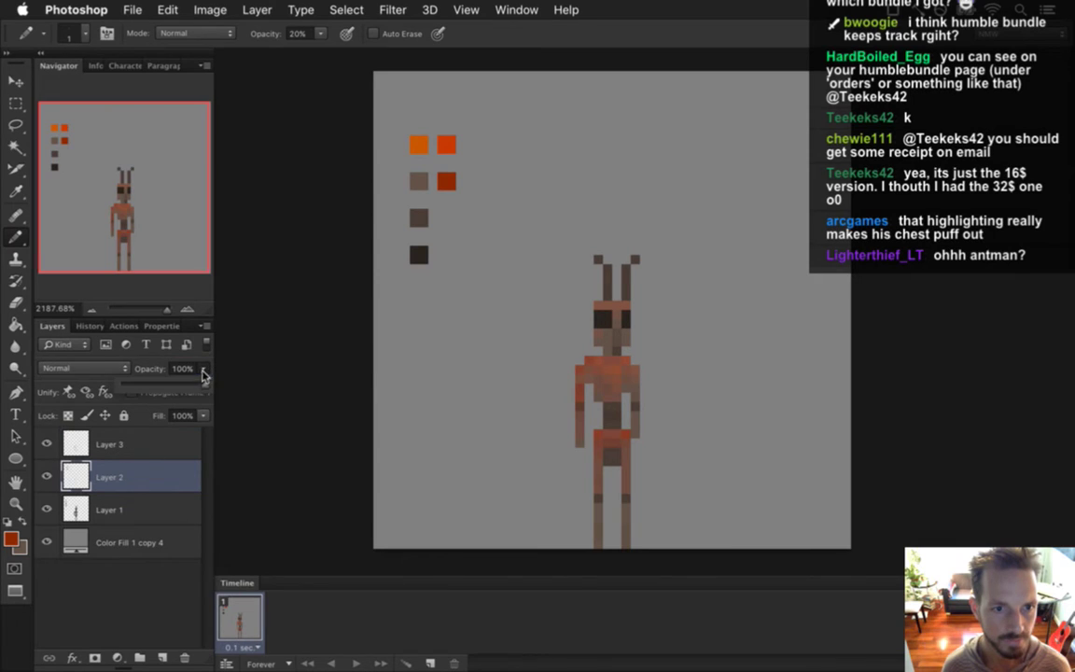
mouse_move(205, 385)
mouse_down()
mouse_move(140, 373)
mouse_move(182, 379)
mouse_move(149, 384)
mouse_move(200, 371)
mouse_move(155, 378)
mouse_up()
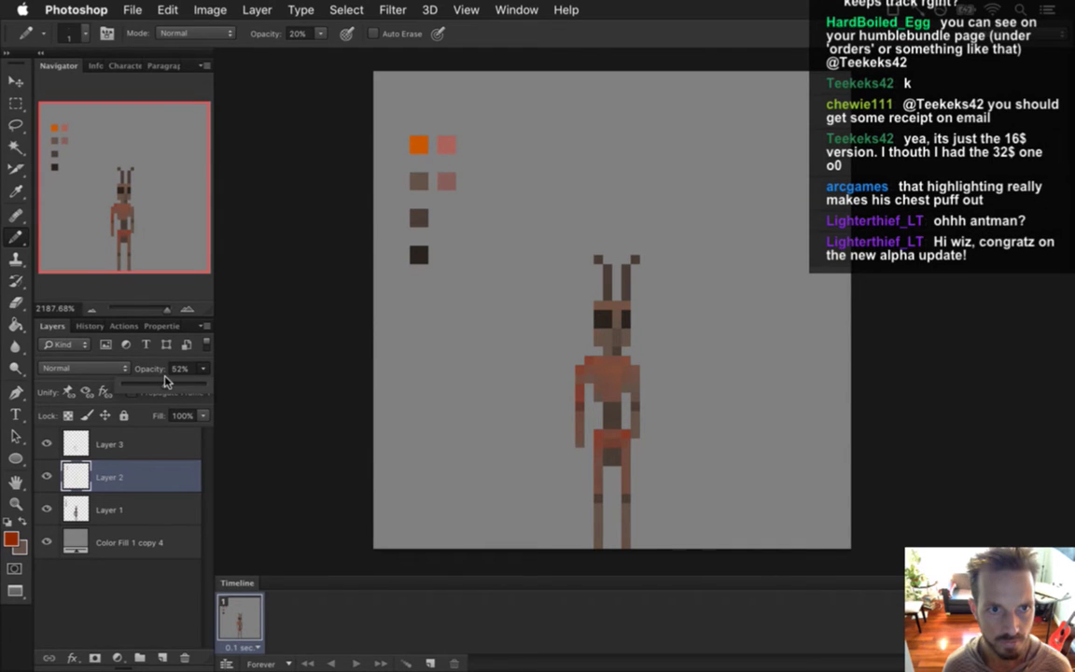
drag(166, 381, 152, 378)
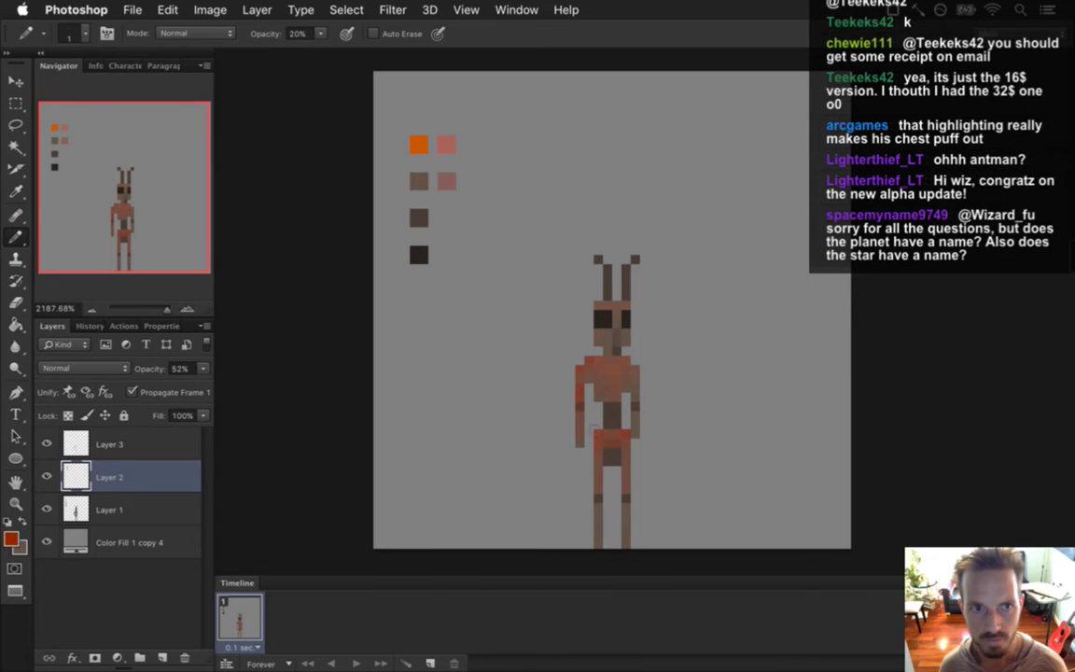
click(47, 445)
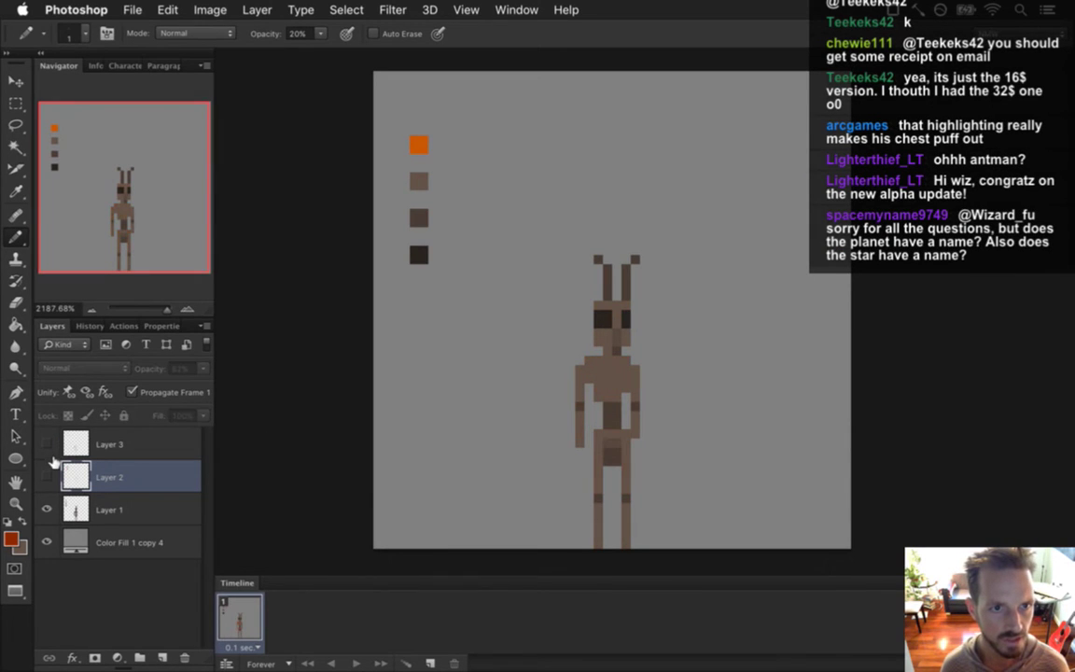
click(47, 444)
click(84, 510)
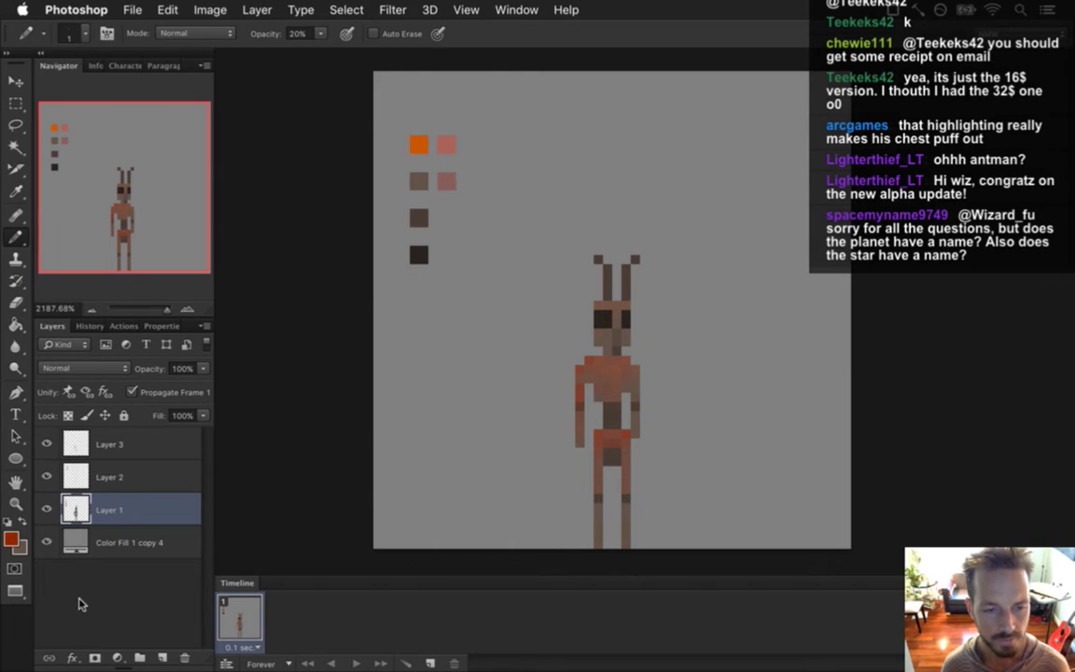
Marquee a rectangle around the ant and add a Brightness/Contrast adjustment layer over it.
click(15, 147)
key(m)
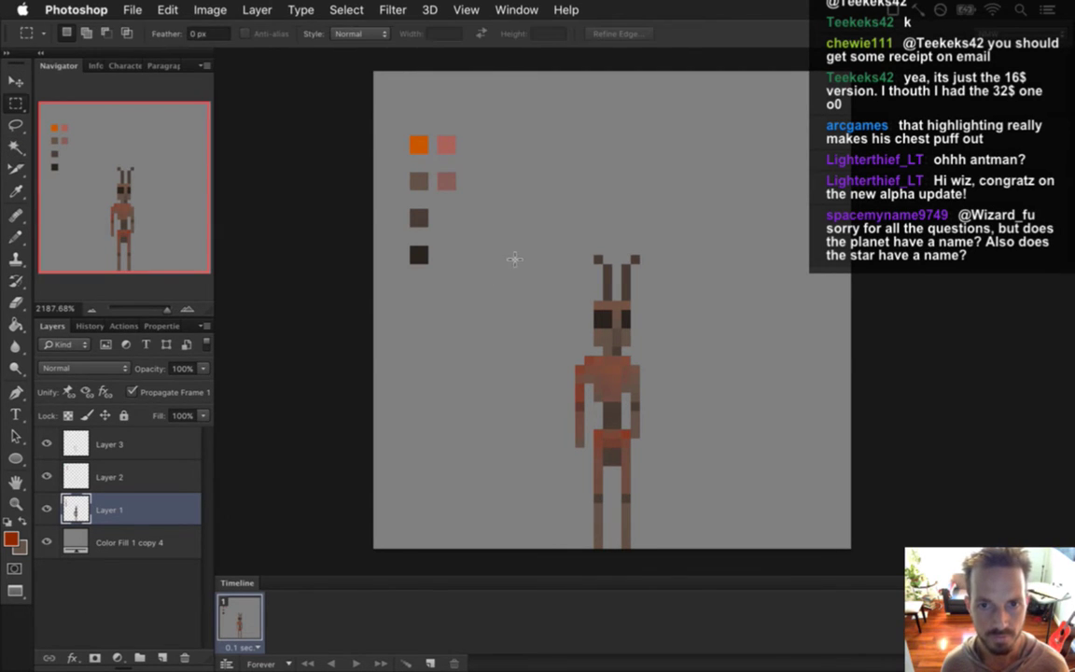
mouse_move(520, 235)
mouse_down()
mouse_move(660, 607)
mouse_move(703, 518)
mouse_move(696, 560)
mouse_up()
drag(598, 315, 626, 326)
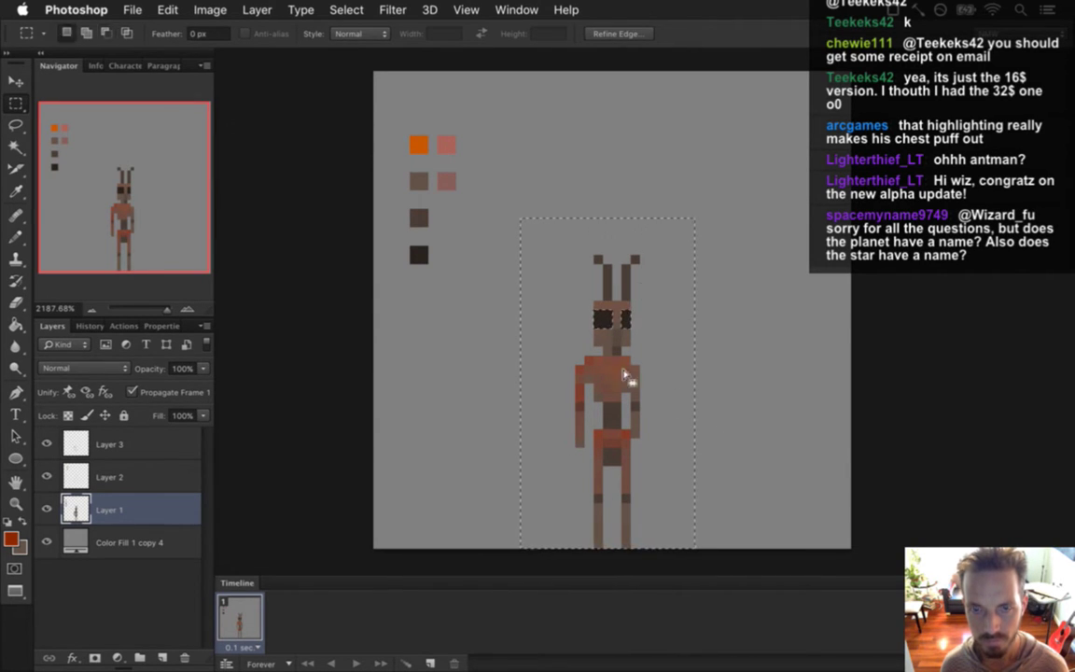
click(118, 658)
click(172, 444)
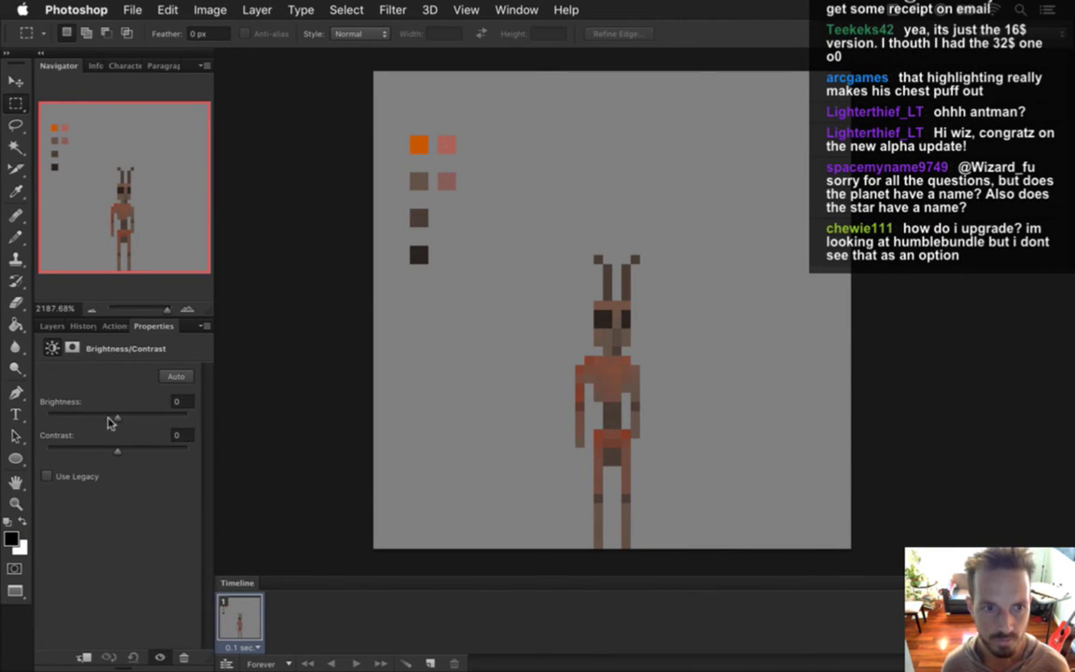
Set the adjustment's brightness to -61 and clip it to Layer 1.
drag(115, 417, 88, 418)
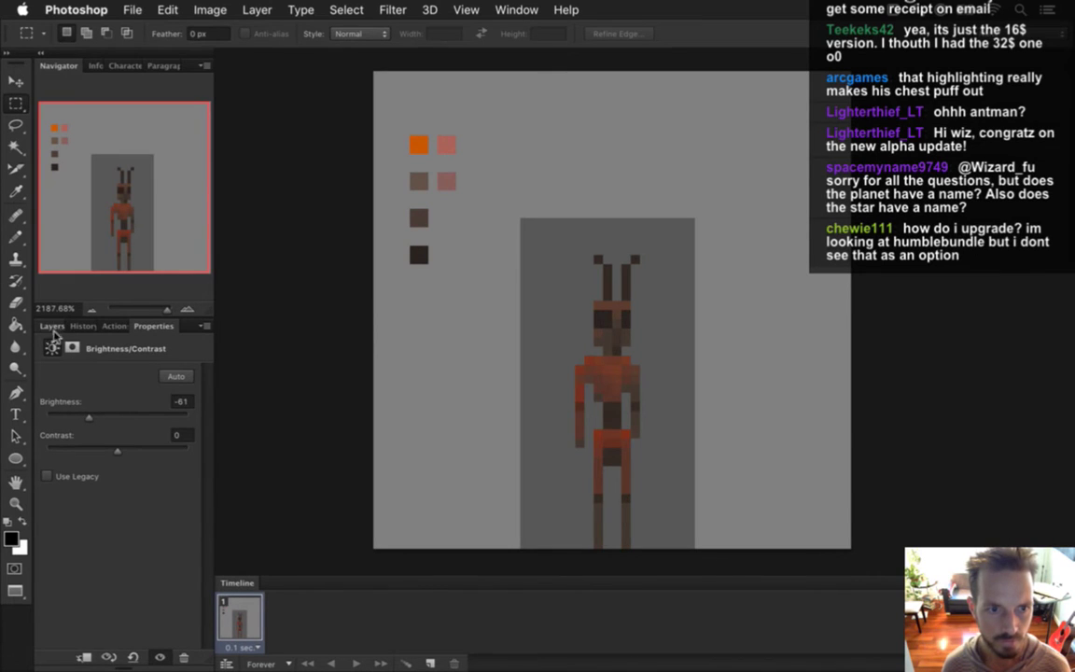
click(52, 326)
alt+click(103, 526)
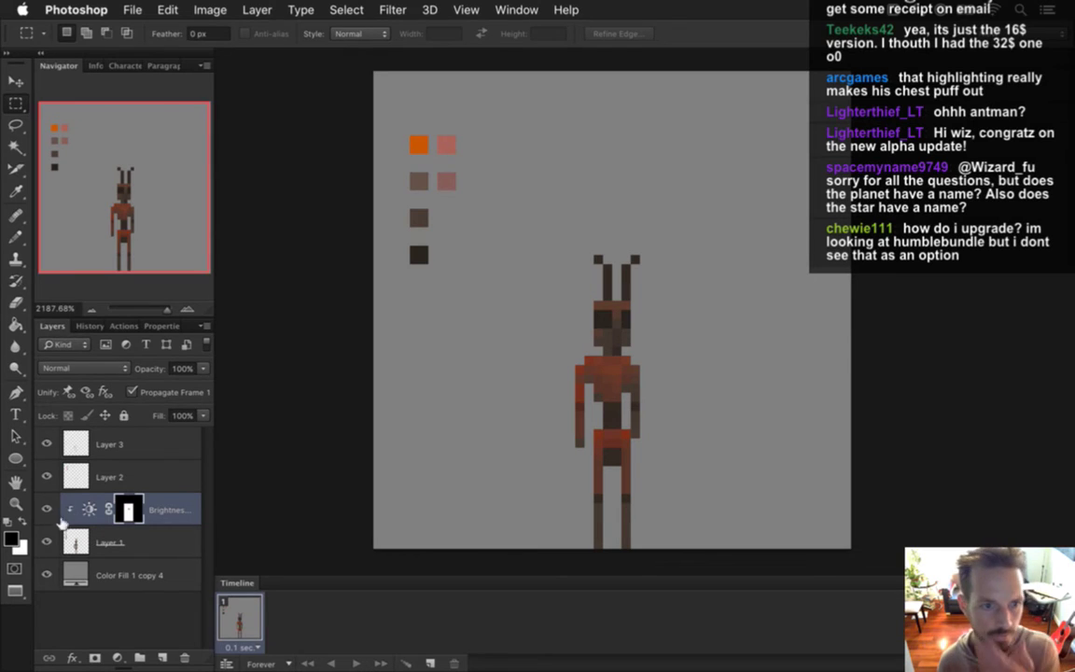
click(131, 392)
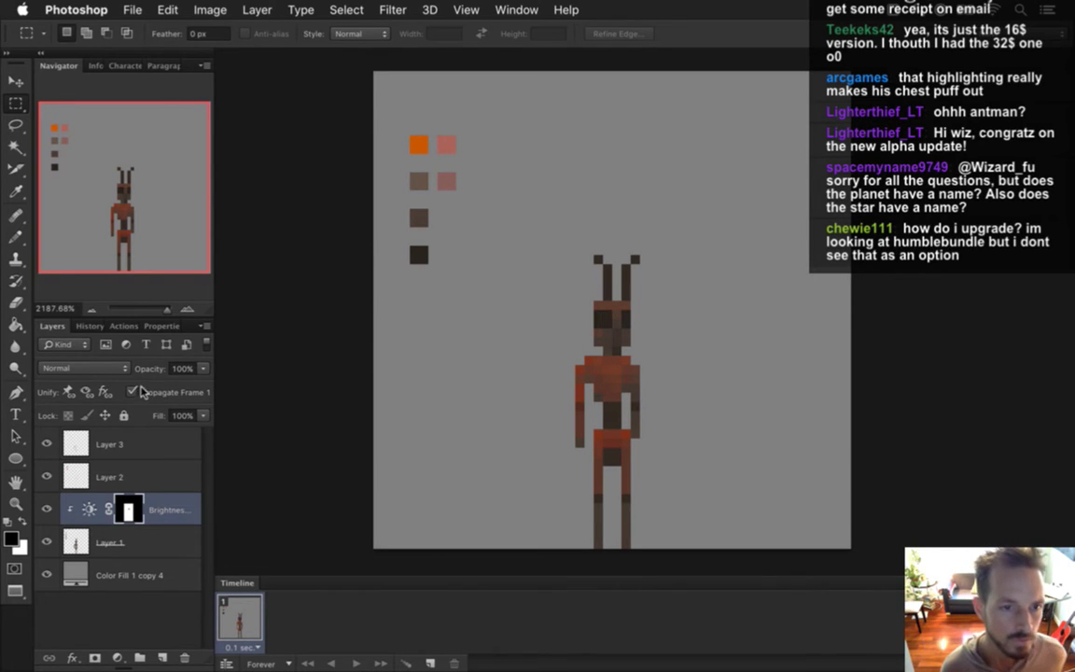
Set the Brightness/Contrast adjustment layer's opacity to 42%.
click(79, 476)
click(94, 508)
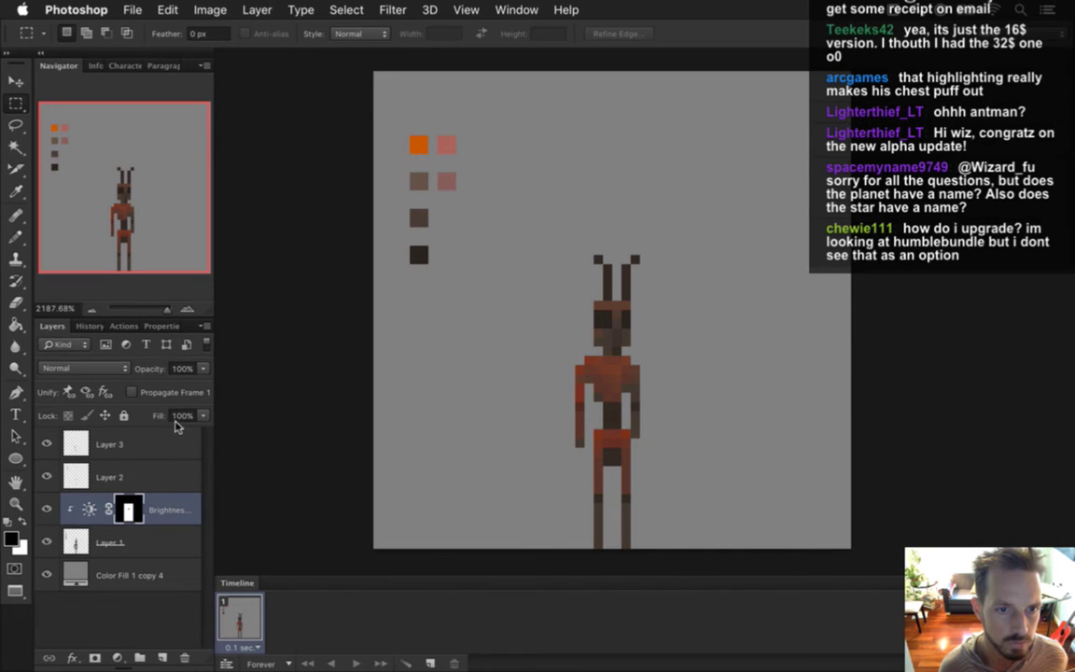
click(81, 540)
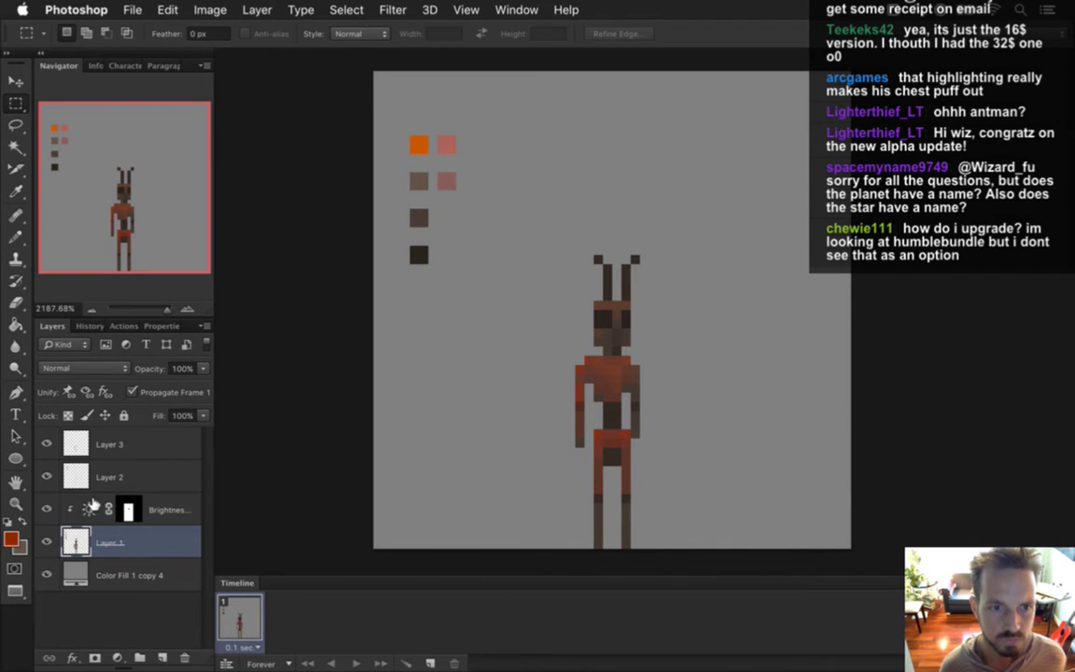
click(129, 509)
drag(205, 383, 136, 385)
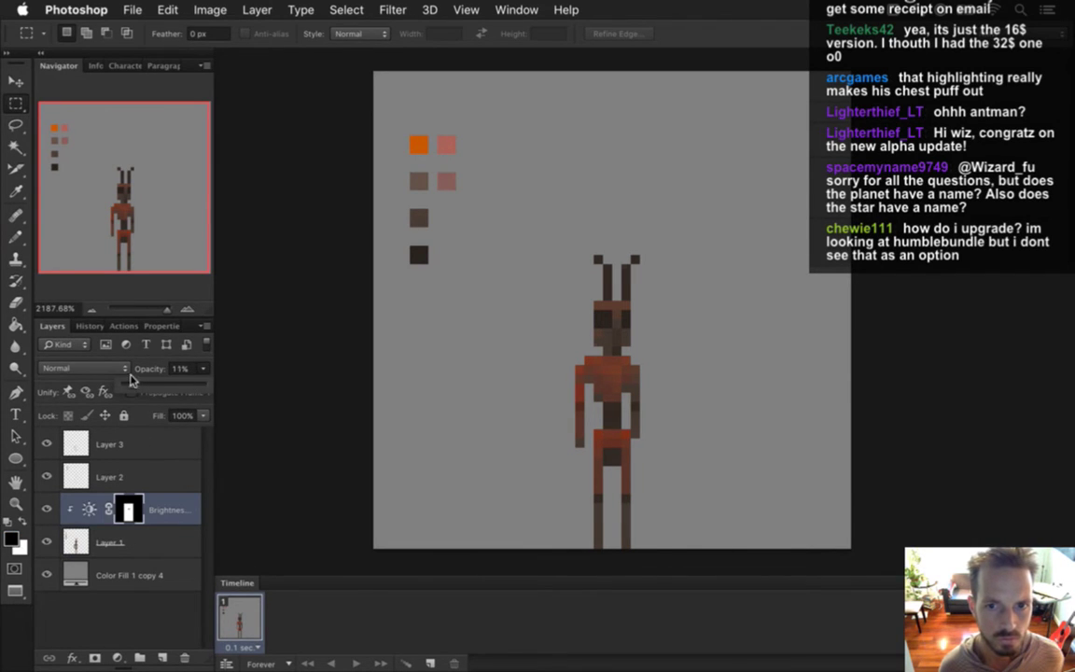
drag(136, 386, 170, 388)
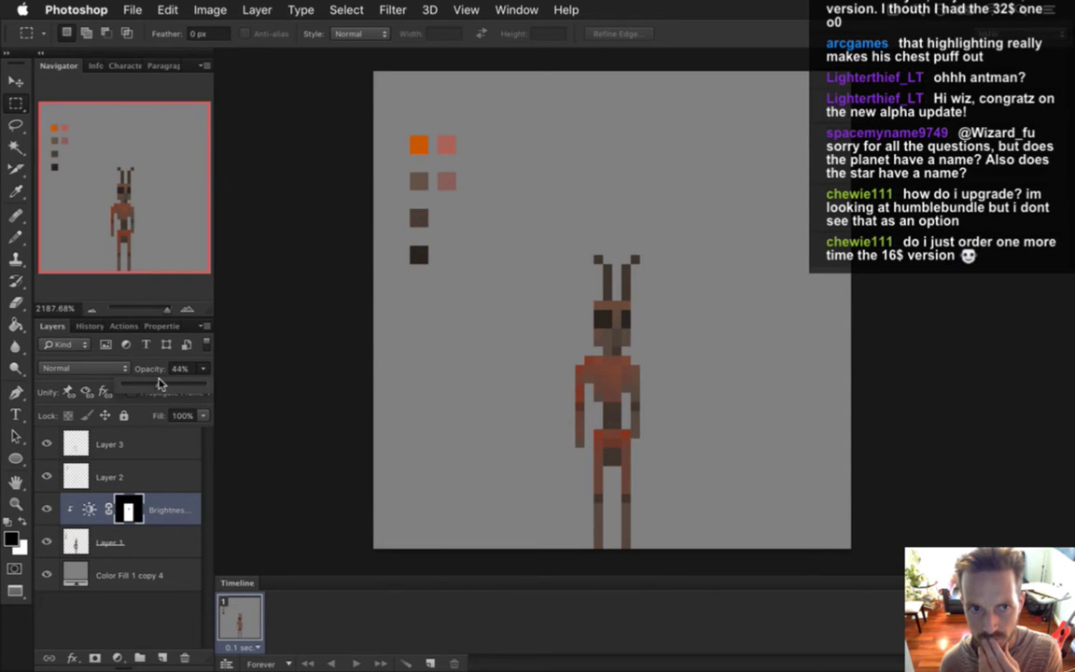
drag(159, 382, 155, 384)
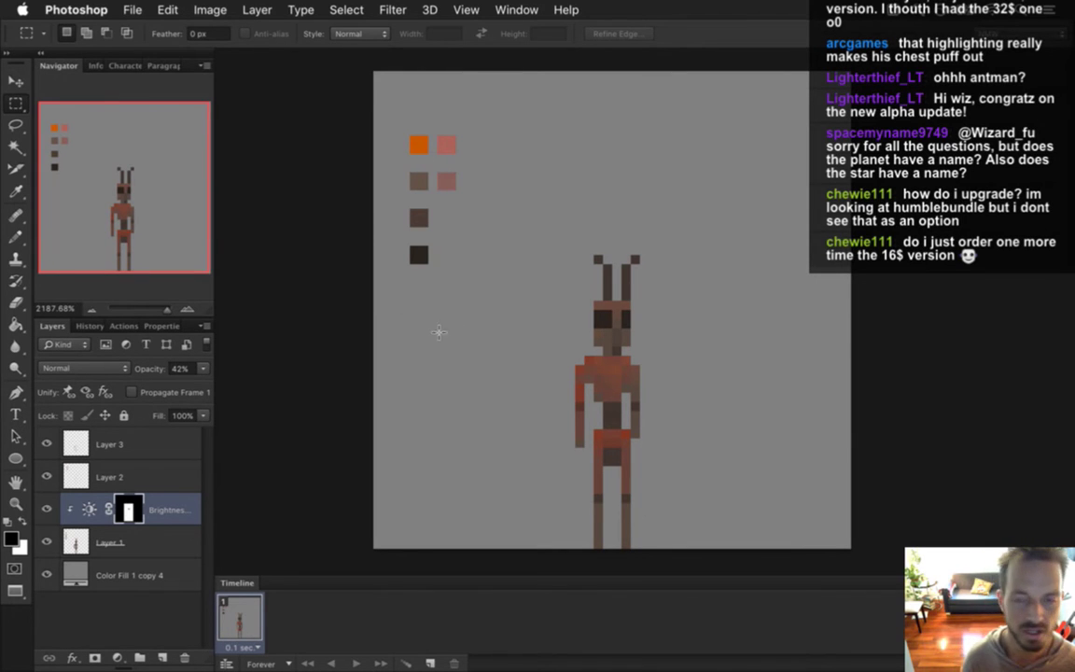
Switch away from Photoshop and load Trello's boards page in a new Safari window.
key(super+Tab)
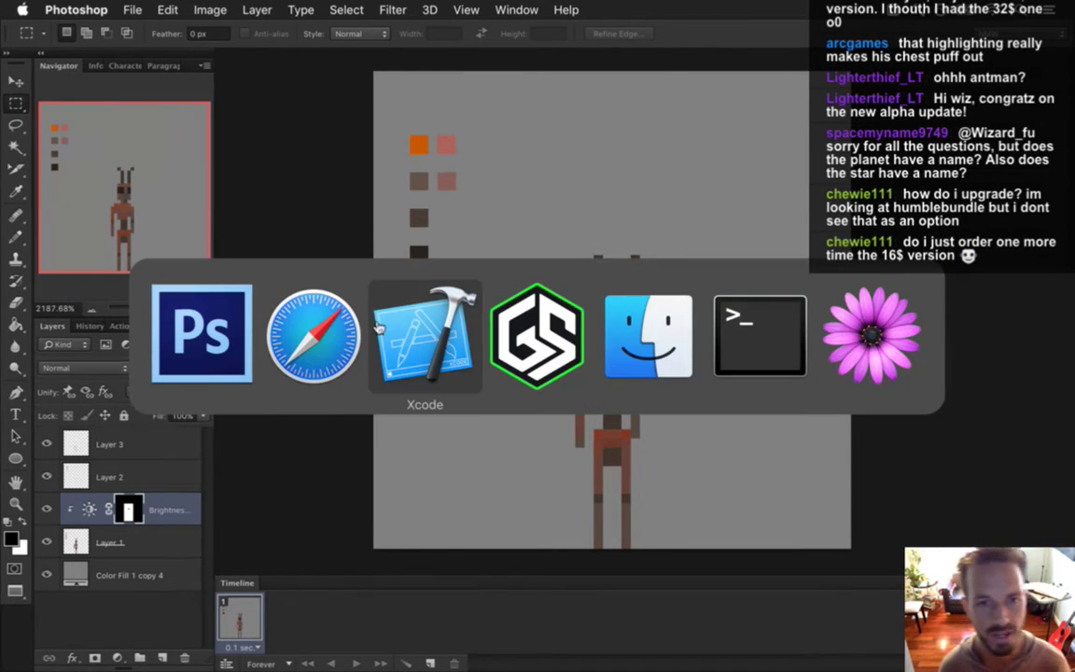
click(332, 365)
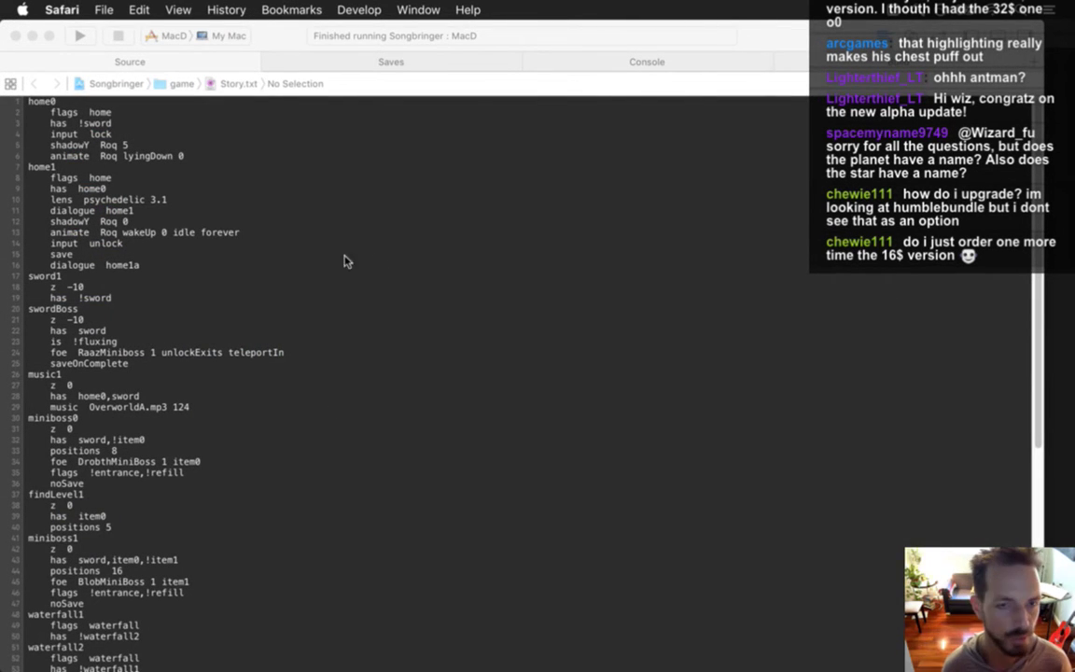
key(super+Tab)
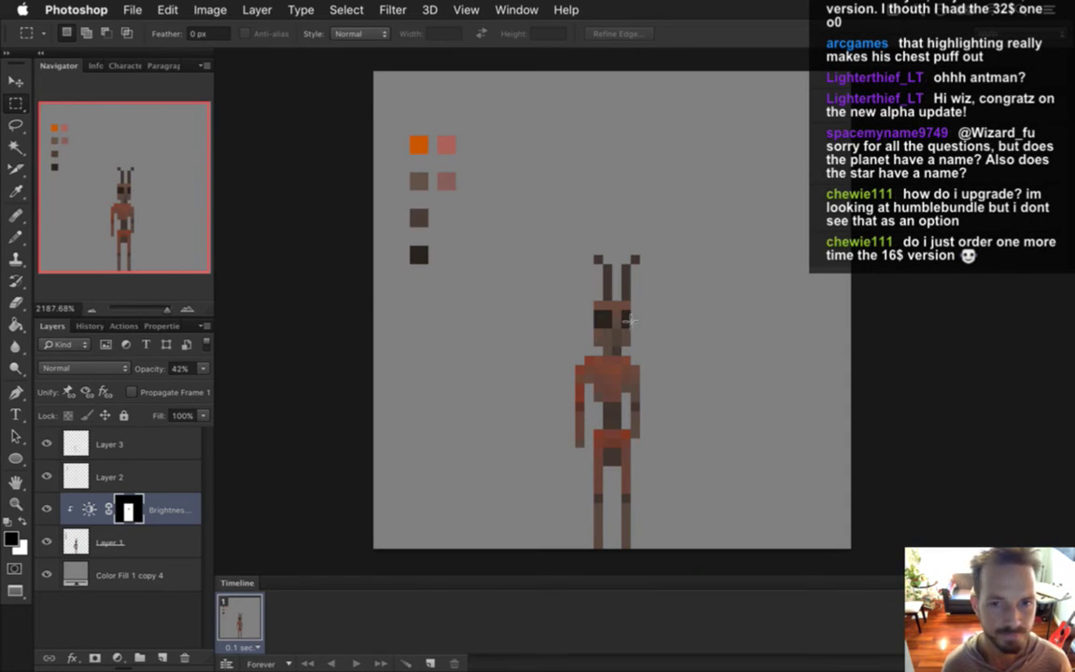
key(super+Tab)
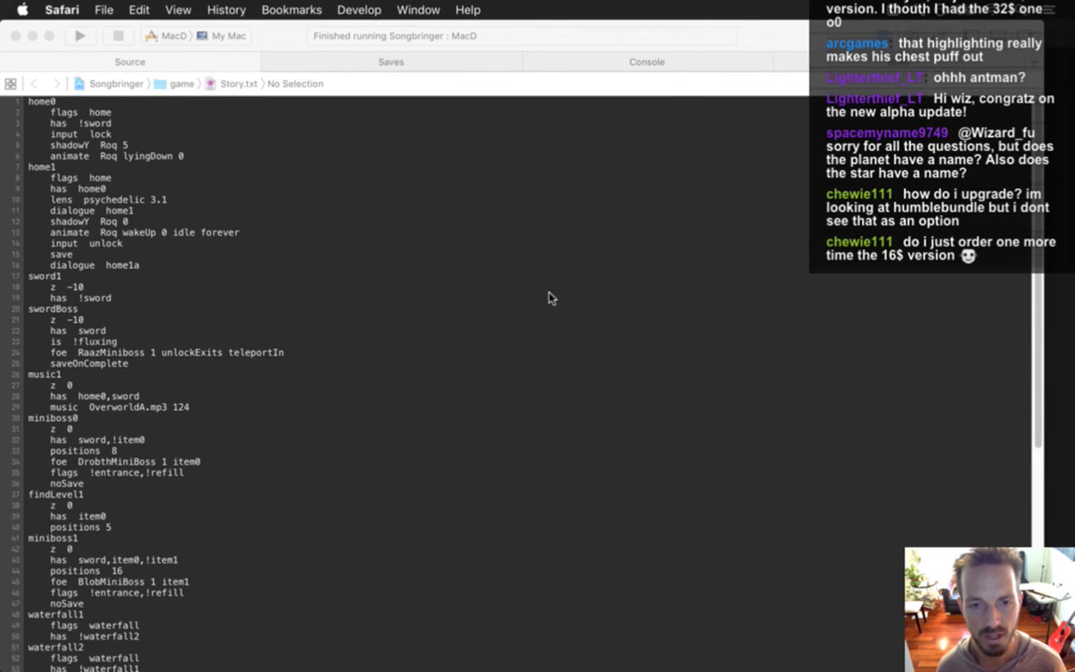
key(super+Tab)
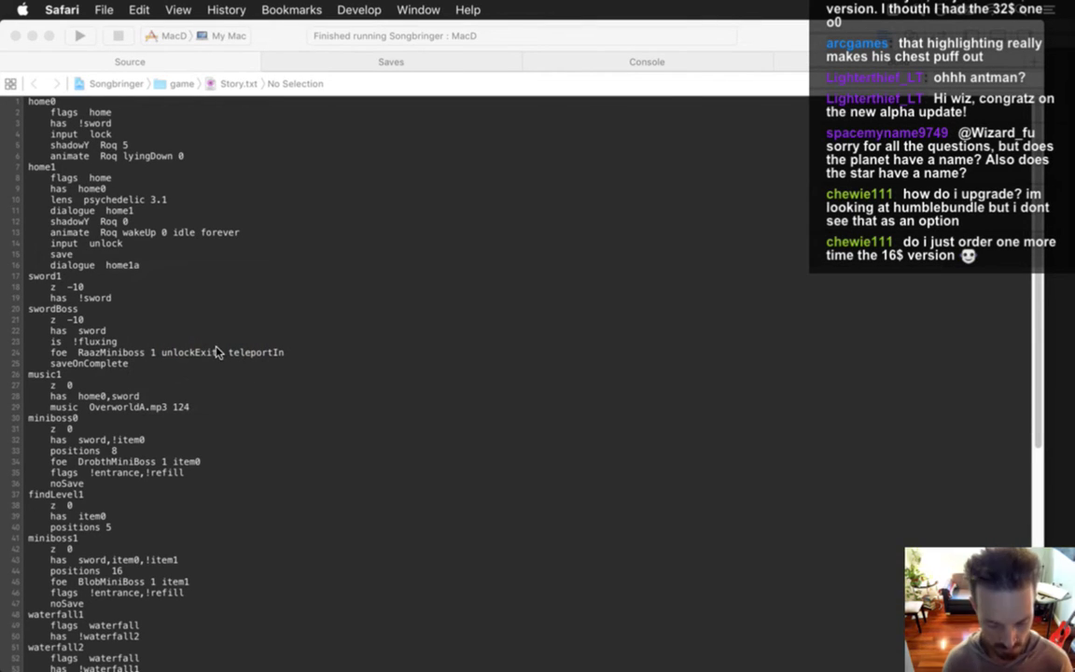
key(super+n)
text(trello)
key(Return)
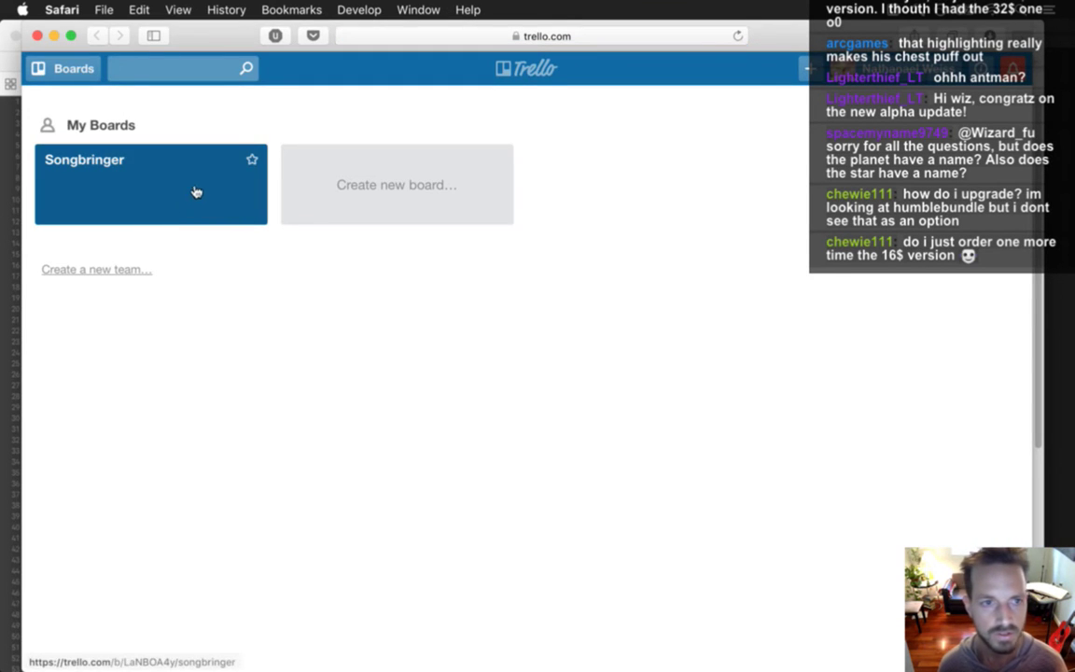
Add the card 'Add an upgrade Paypal button to website.' second in the Songbringer Art list.
click(187, 210)
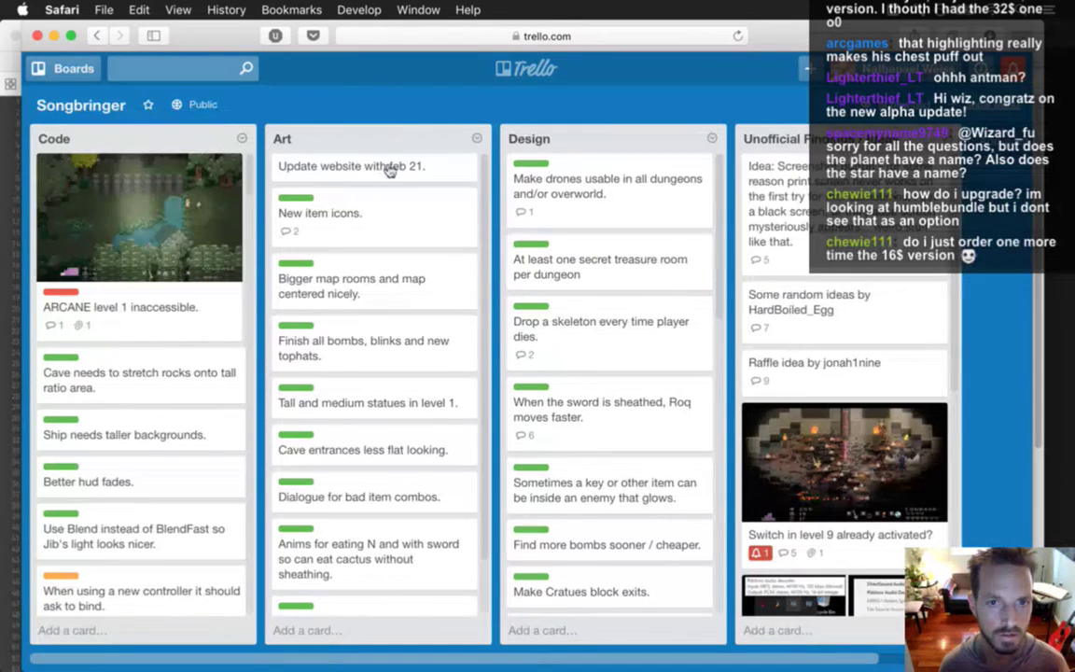
click(308, 630)
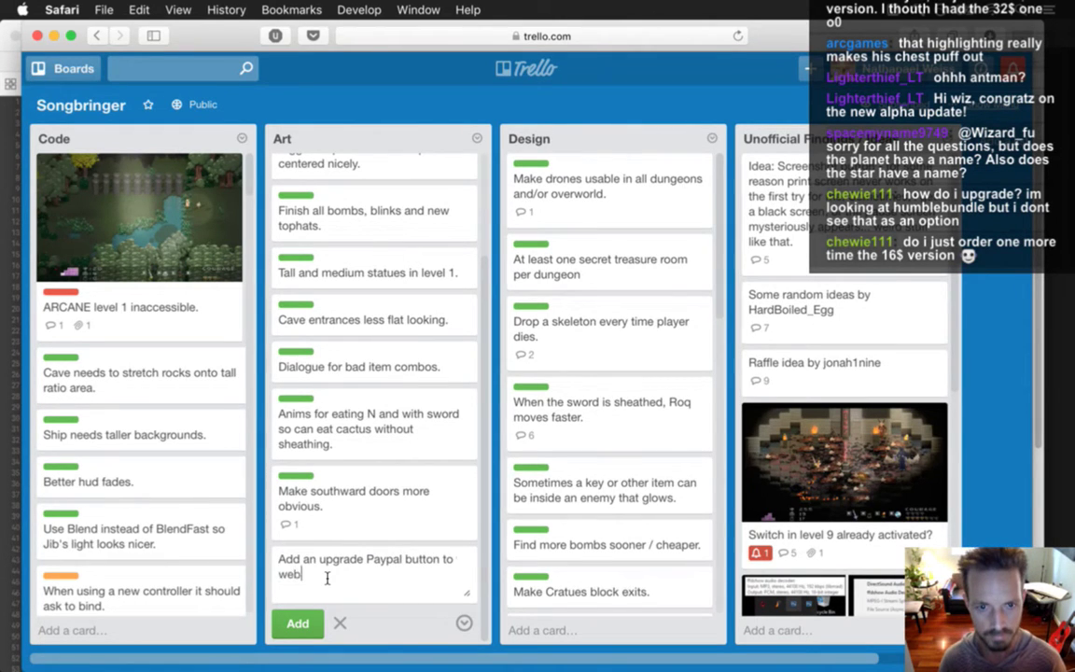
click(295, 624)
drag(371, 518, 381, 168)
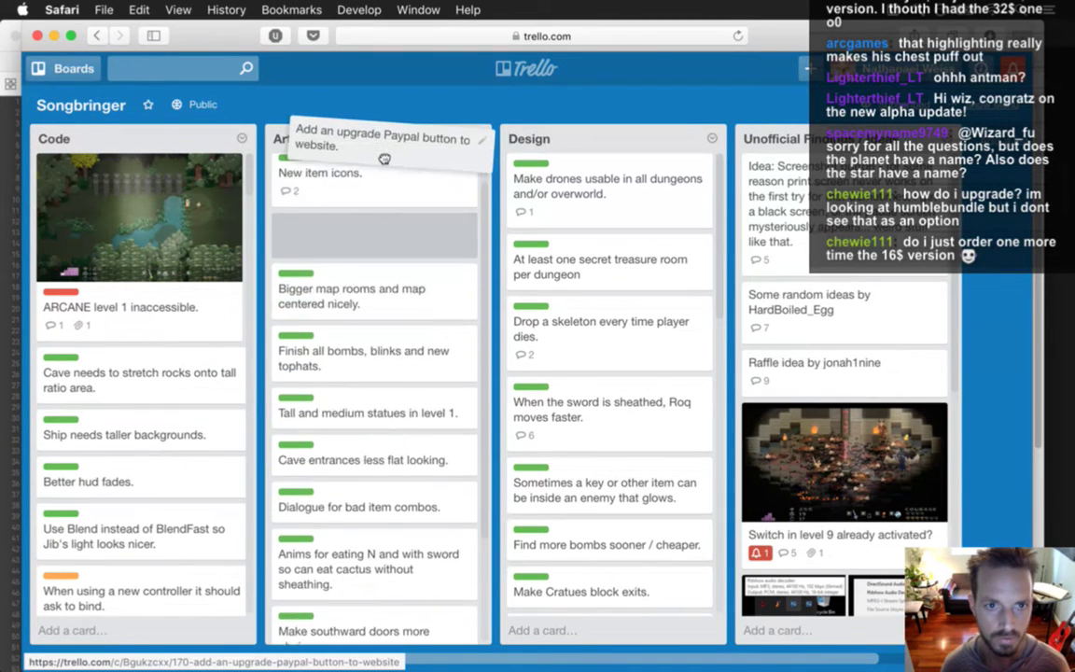
mouse_move(381, 168)
mouse_down()
mouse_move(343, 280)
mouse_move(363, 215)
mouse_move(345, 191)
mouse_up()
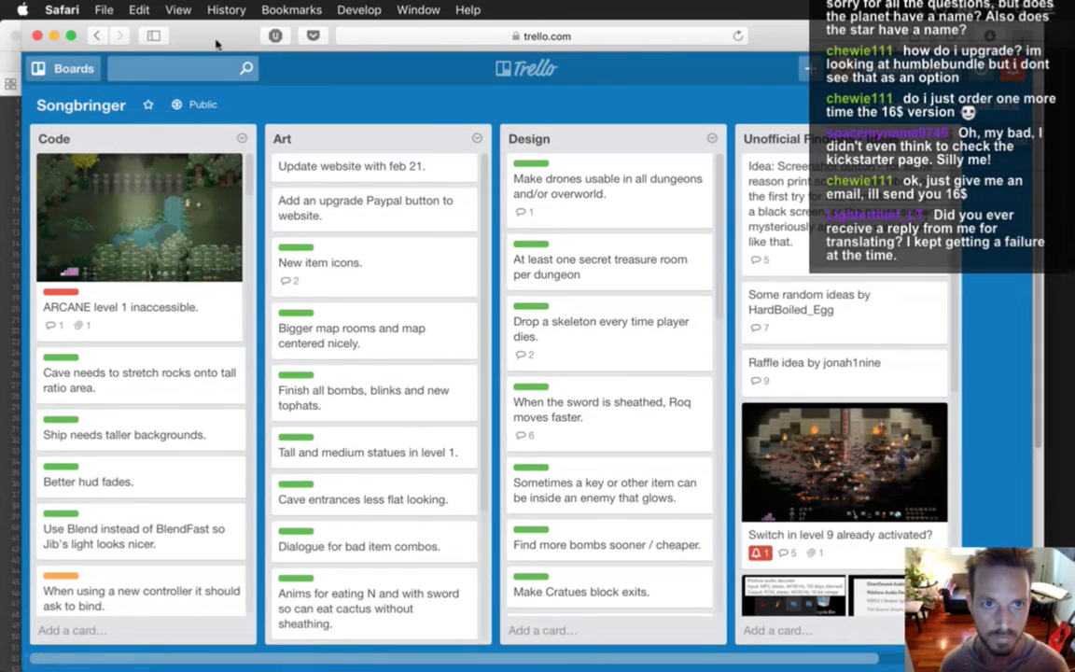
Switch back to Photoshop.
key(super+Tab)
key(super+Tab)
key(super+Tab)
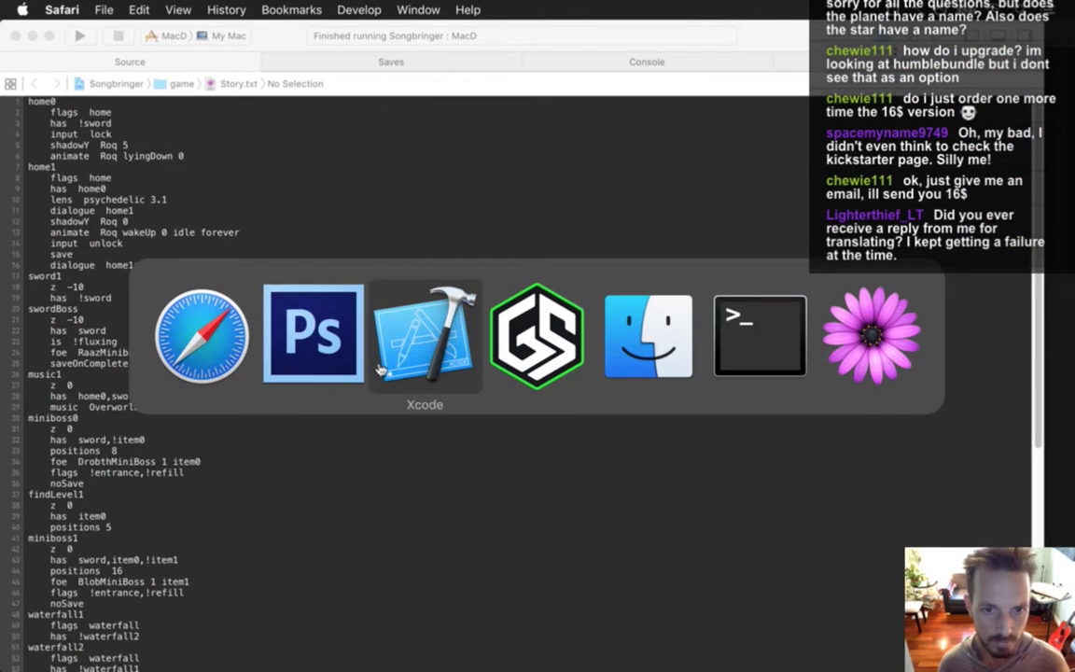
key(super+Tab)
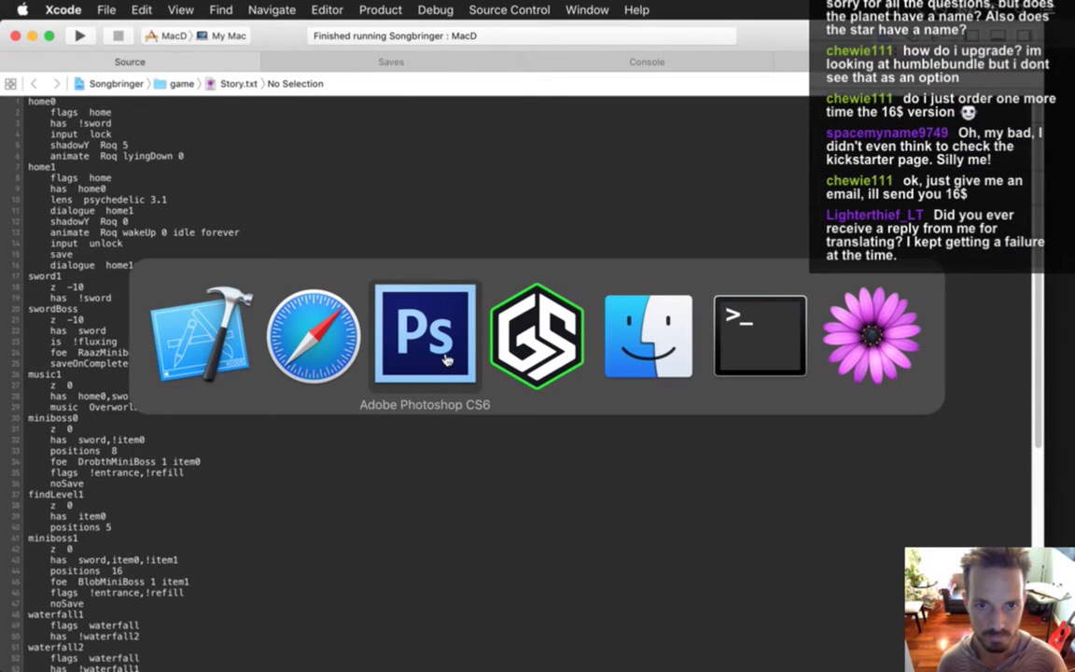
click(445, 355)
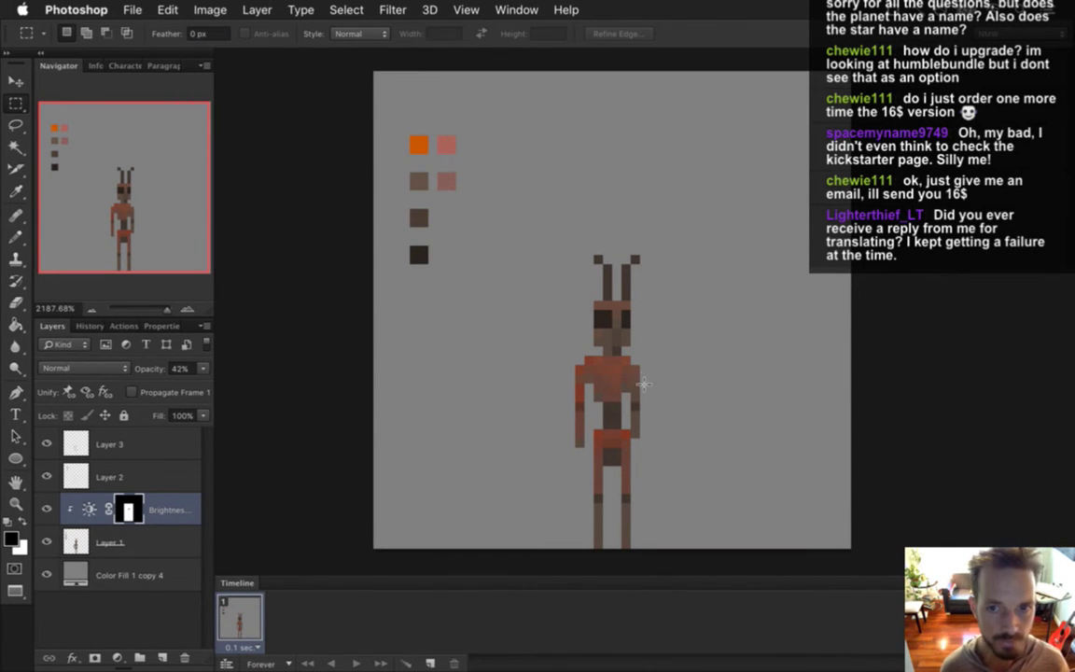
Sample the head colour, then merge Layer 1 through Layer 3 with the brightness adjustment into one layer.
key(i)
click(616, 350)
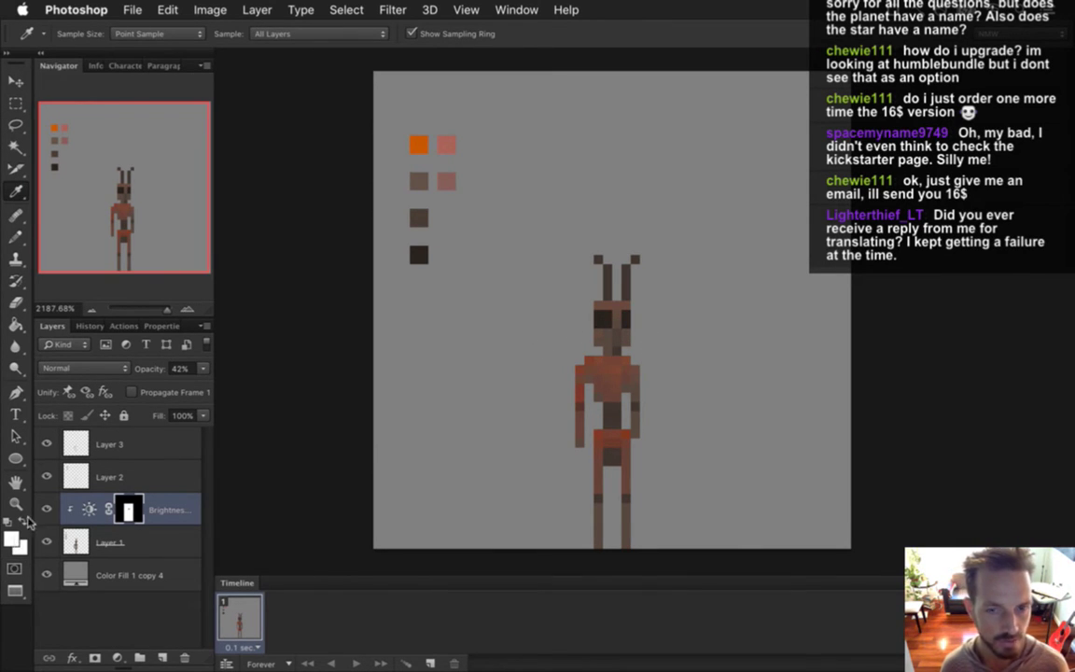
click(75, 544)
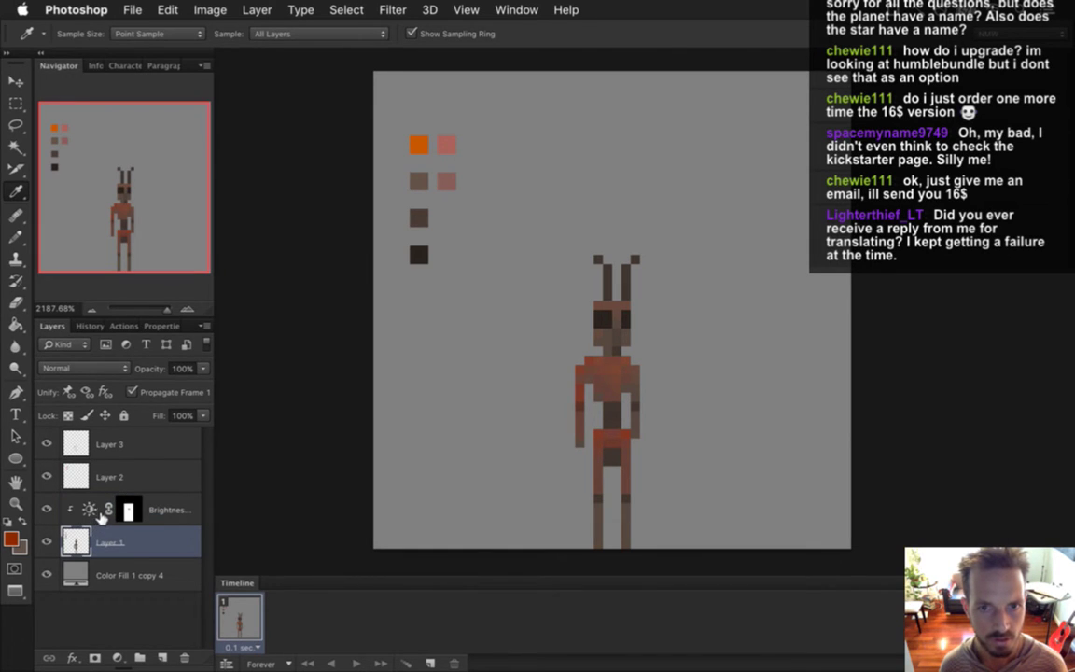
shift+click(118, 445)
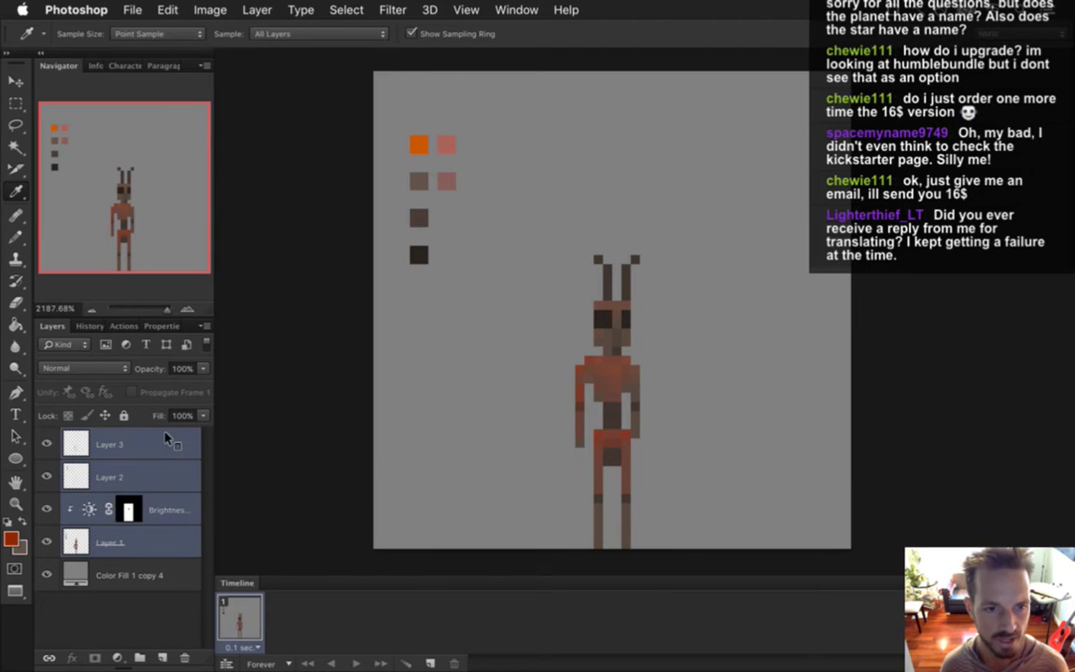
right_click(168, 446)
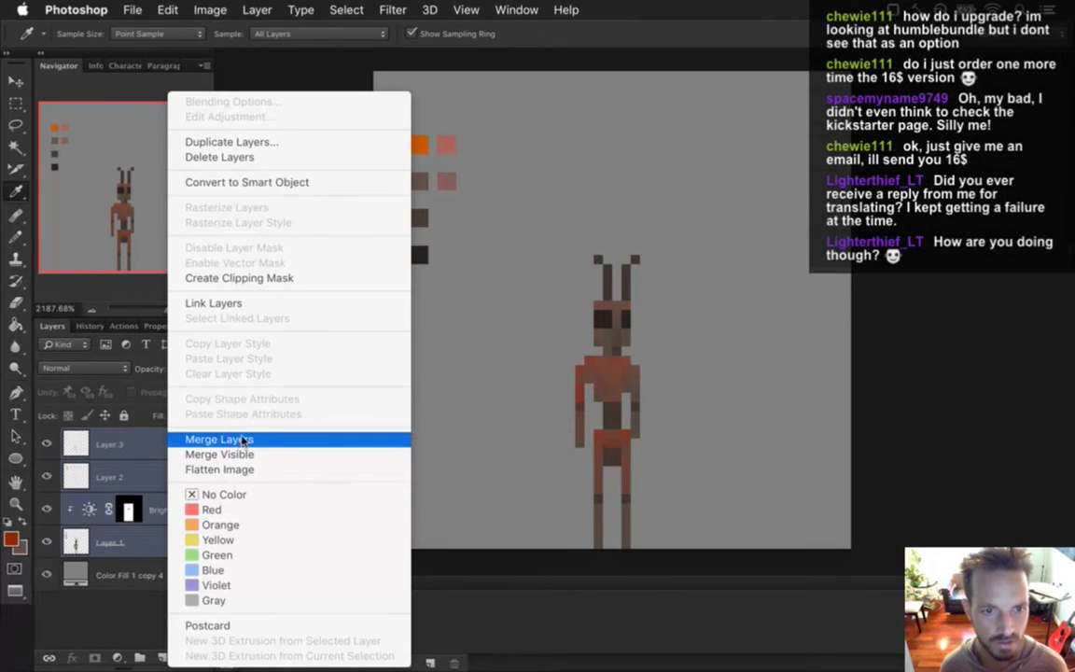
click(250, 440)
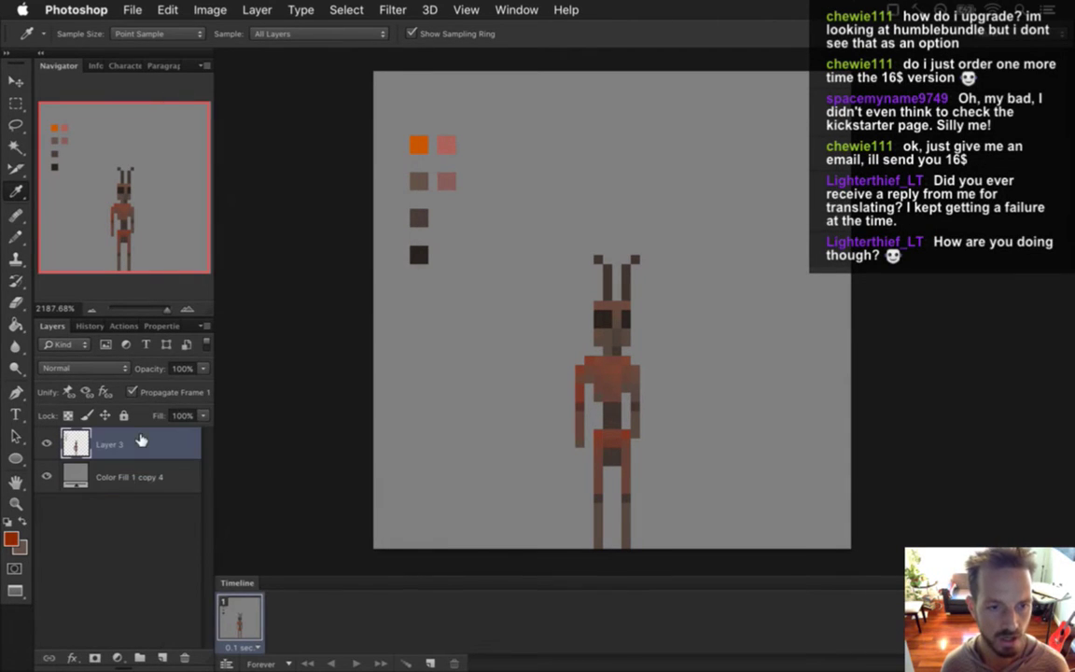
click(131, 392)
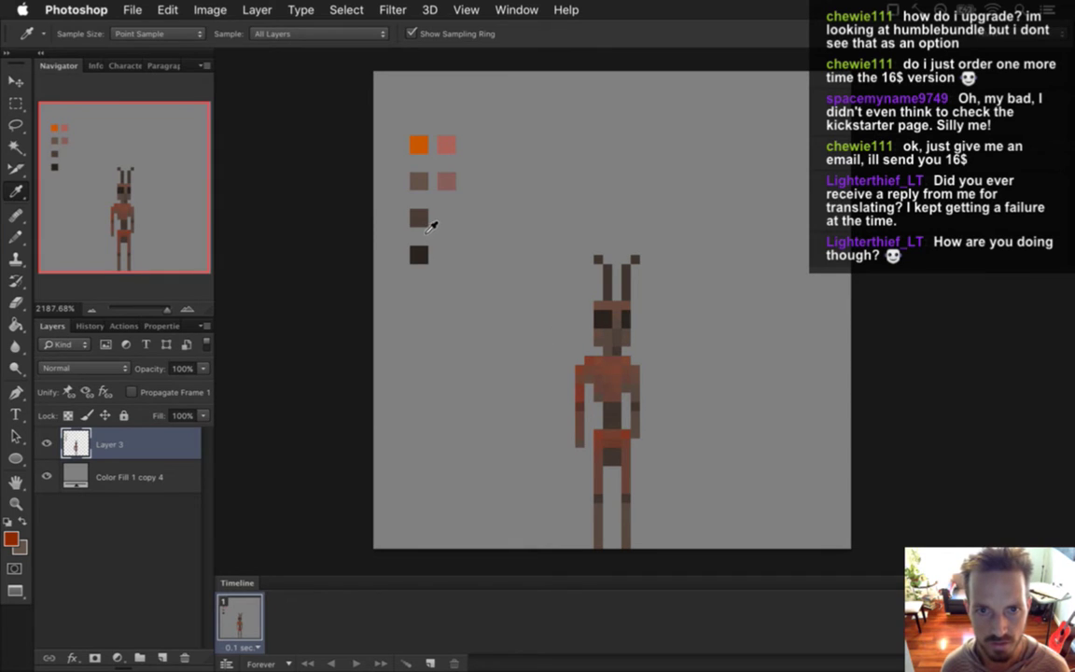
Turn the sampled brown into a pale, low-saturation foreground colour in the Color Picker.
click(613, 351)
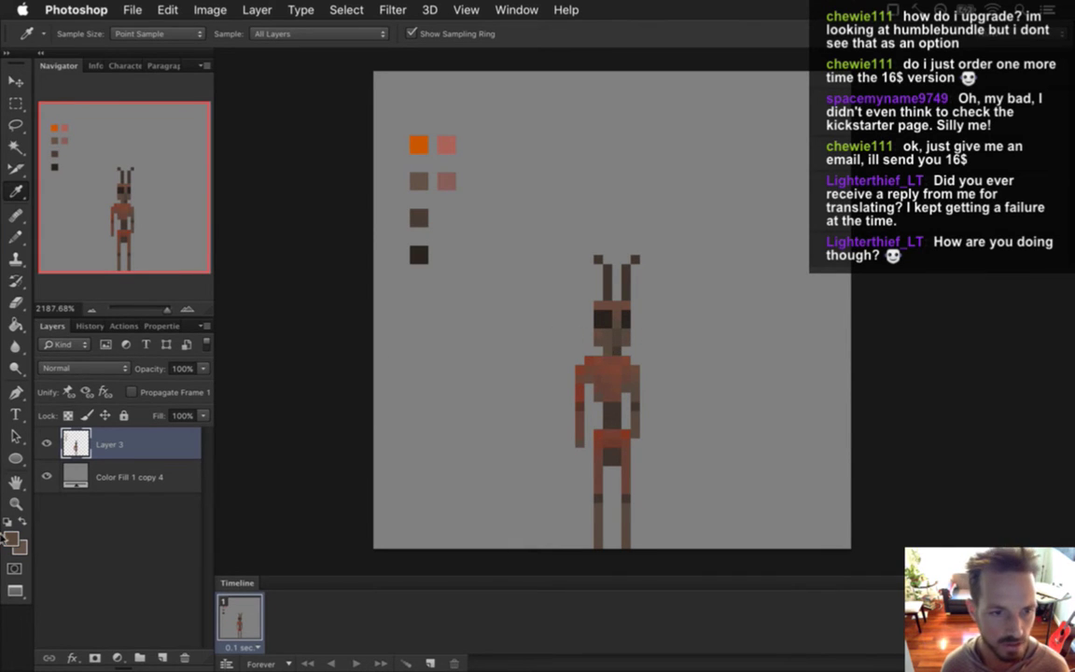
click(11, 539)
drag(850, 440, 849, 327)
mouse_move(893, 268)
mouse_down()
mouse_move(501, 326)
mouse_move(969, 160)
mouse_move(874, 195)
mouse_up()
click(857, 371)
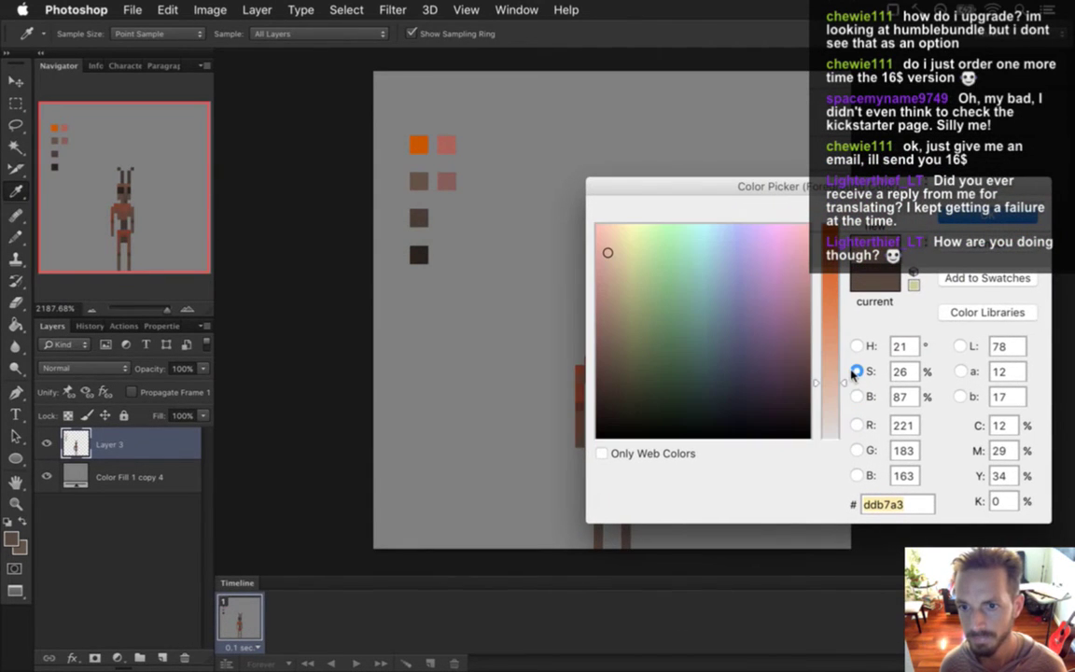
drag(845, 383, 840, 417)
click(859, 347)
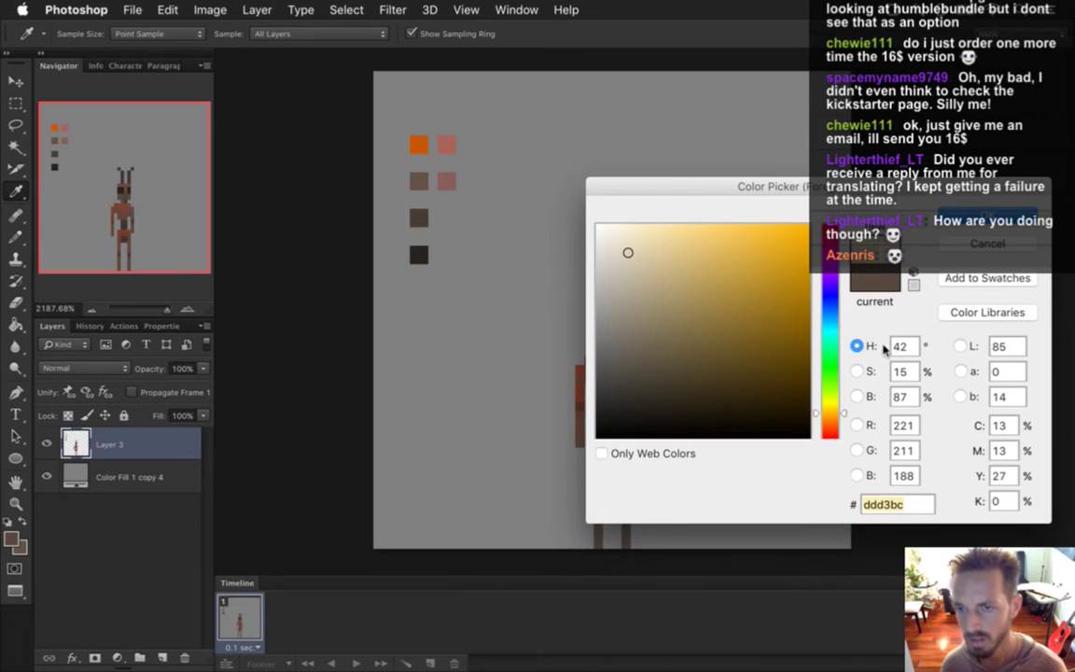
click(858, 372)
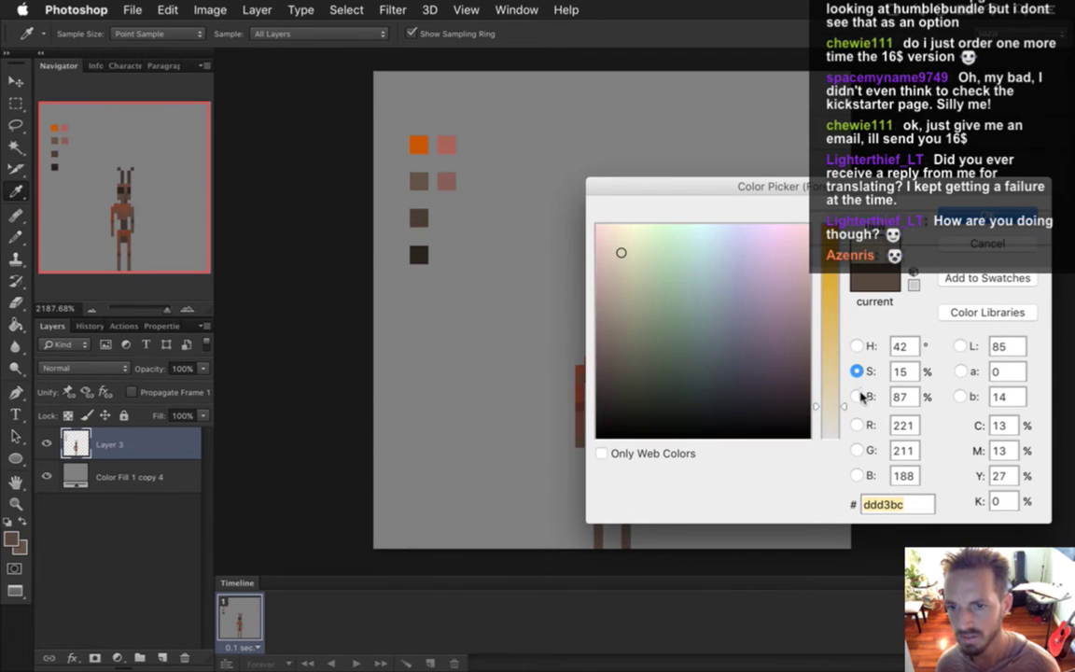
click(858, 397)
drag(842, 252, 840, 289)
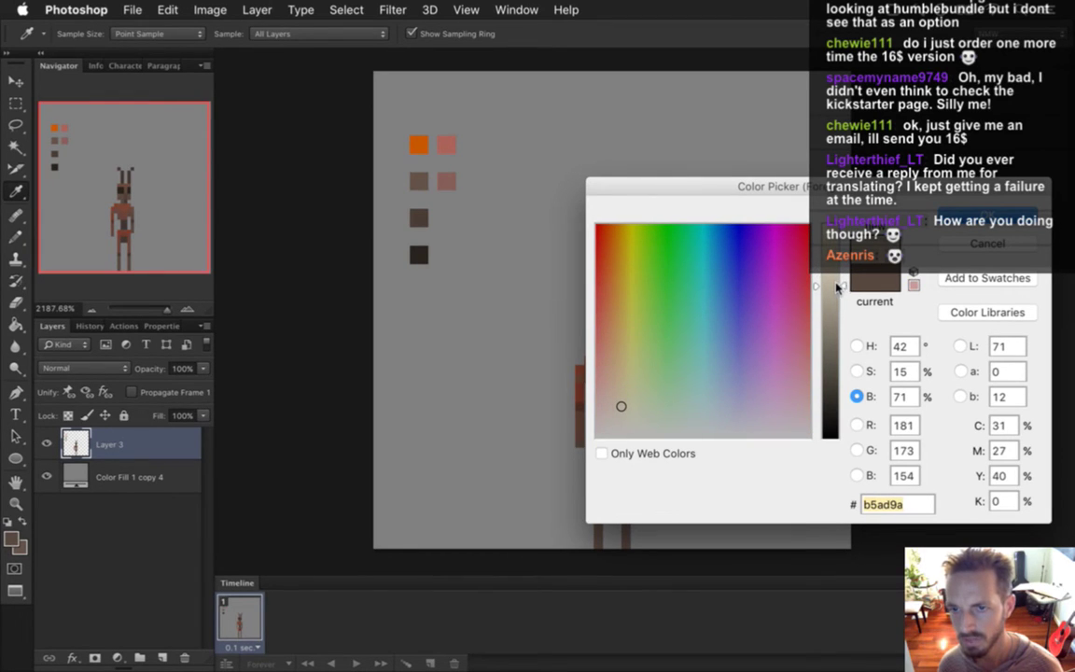
key(Return)
Pencil the pale swatch right of the pink one, then sample a palette swatch.
key(b)
click(474, 145)
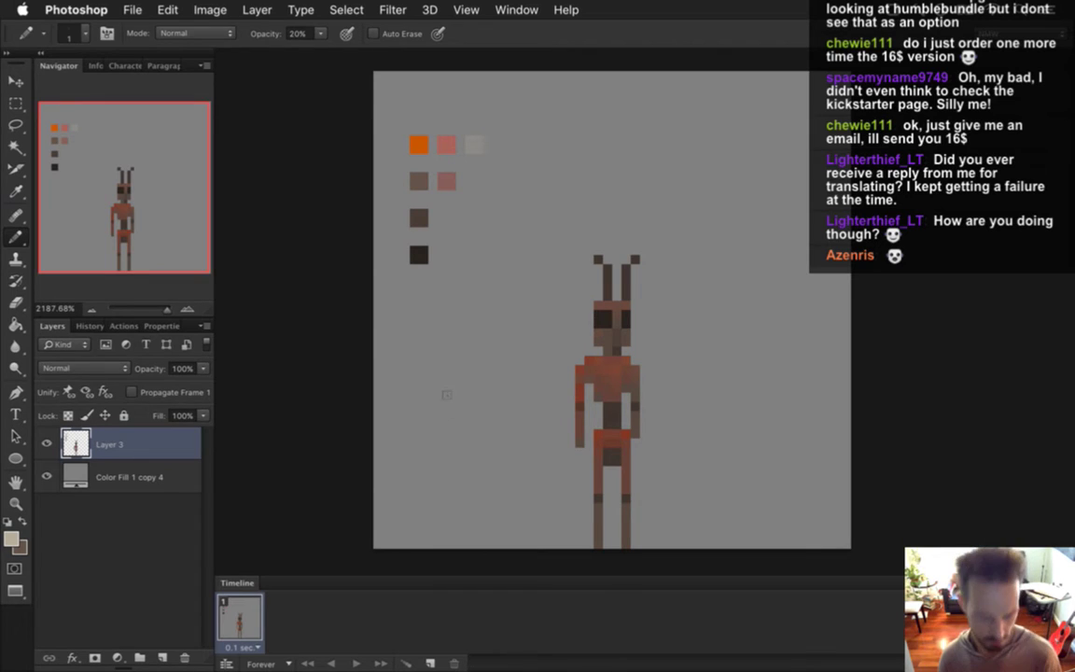
key(i)
click(424, 140)
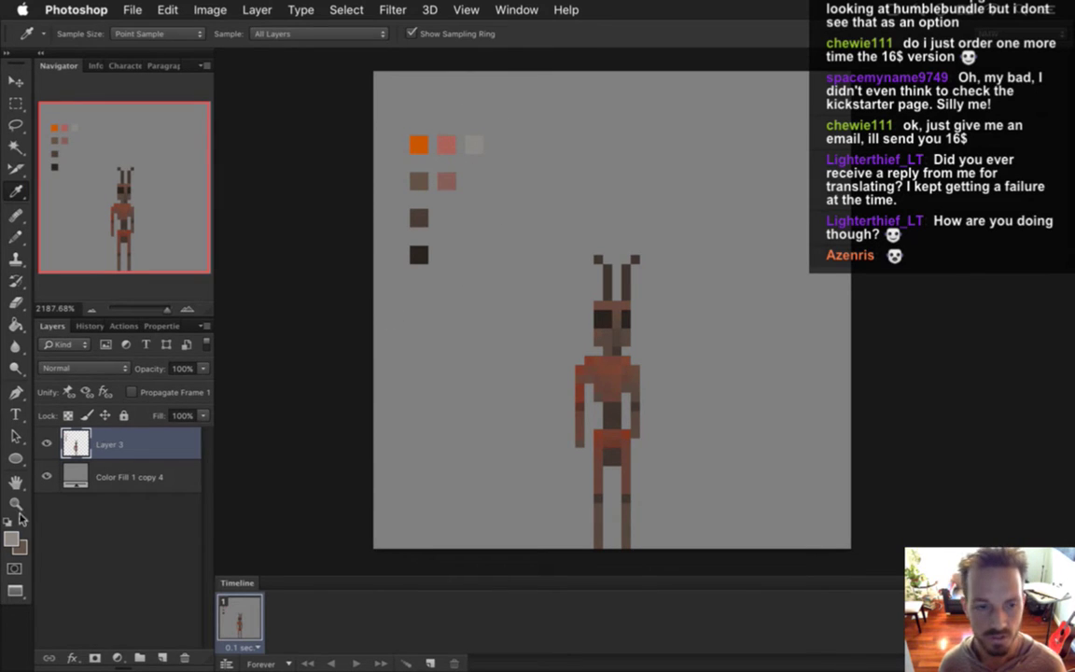
Set the pencil to 100% opacity, checking the foreground colour in the Color Picker.
click(15, 543)
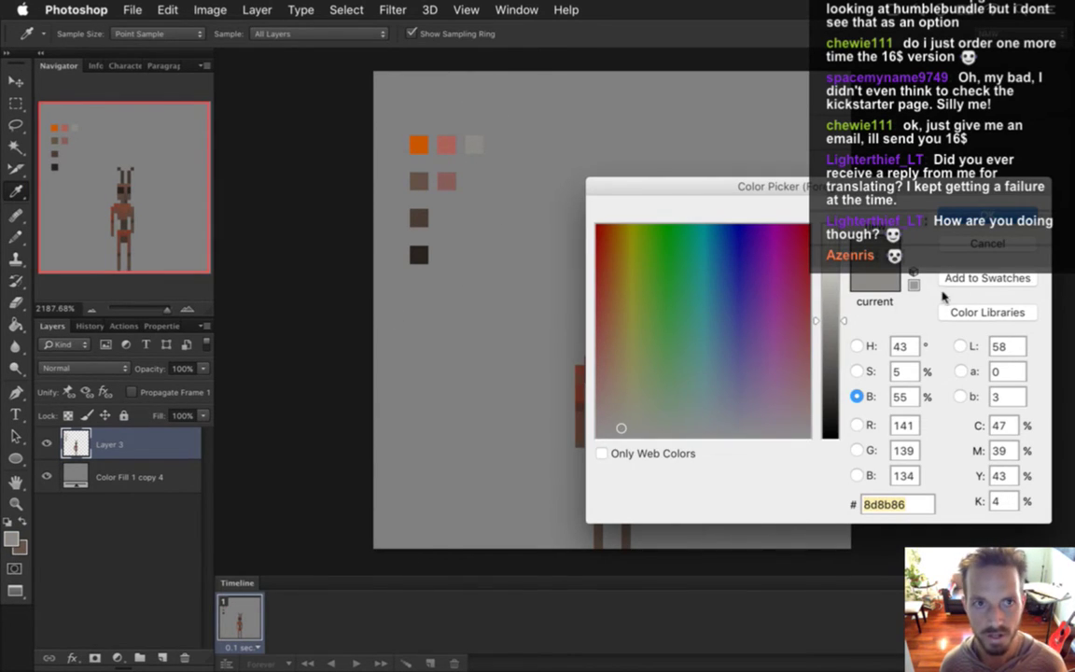
key(Return)
key(b)
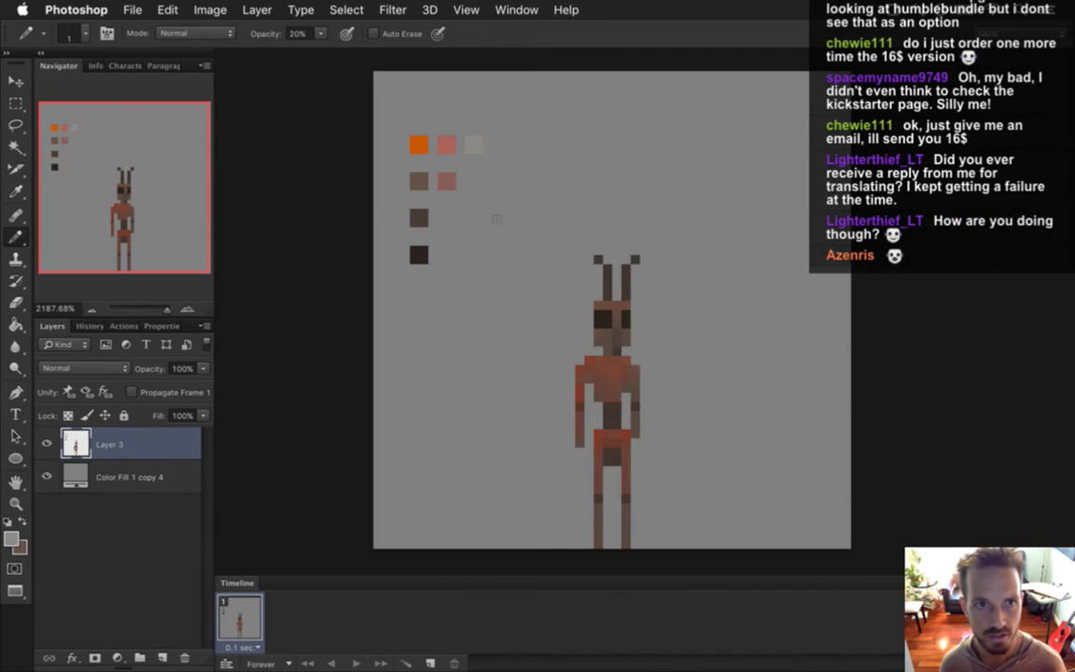
key(0)
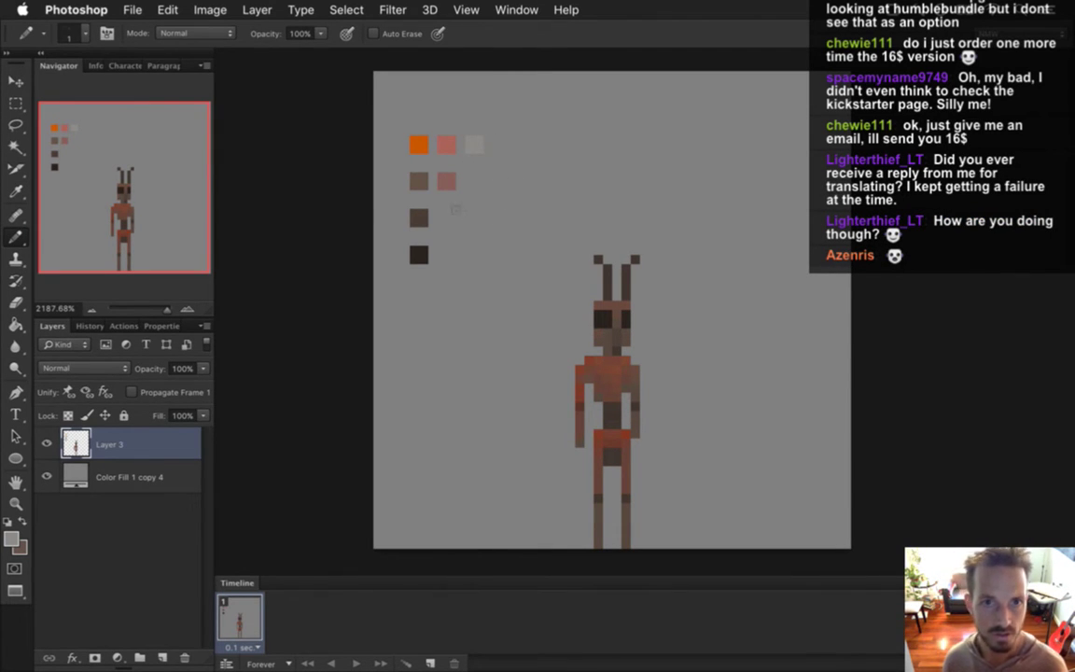
click(14, 541)
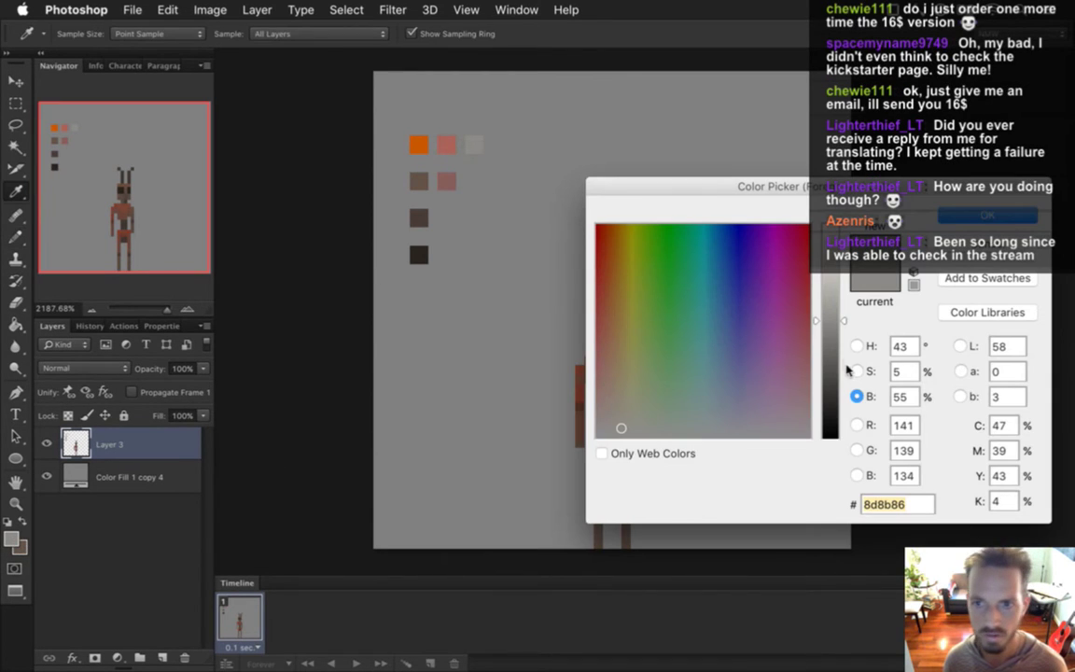
key(Return)
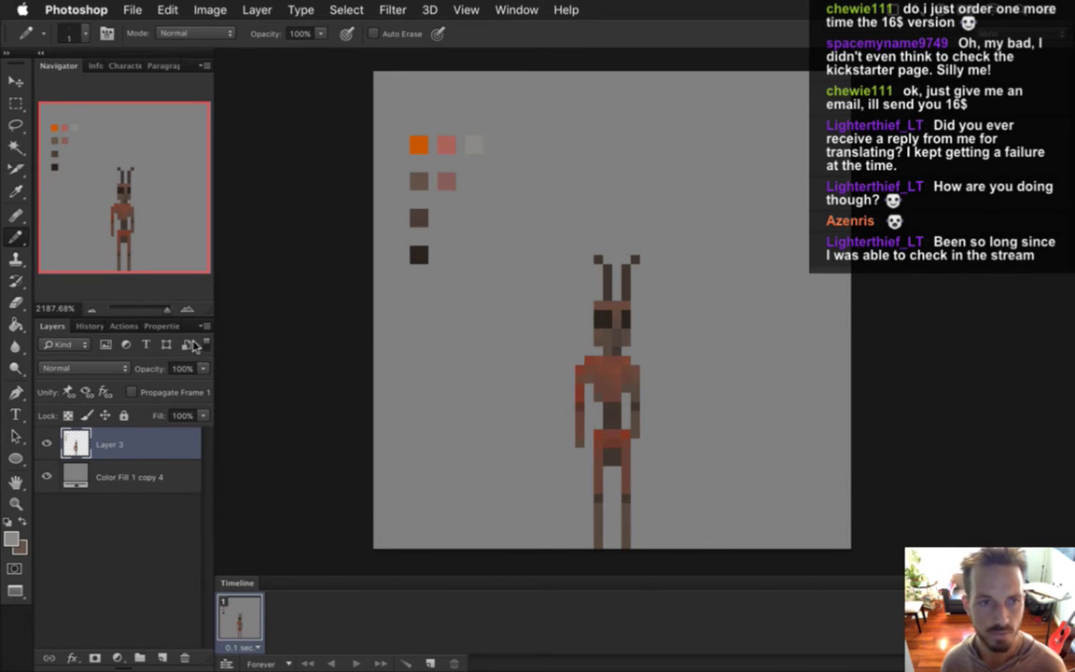
Try raising the foreground colour's saturation to 16%, then cancel the Color Picker.
key(i)
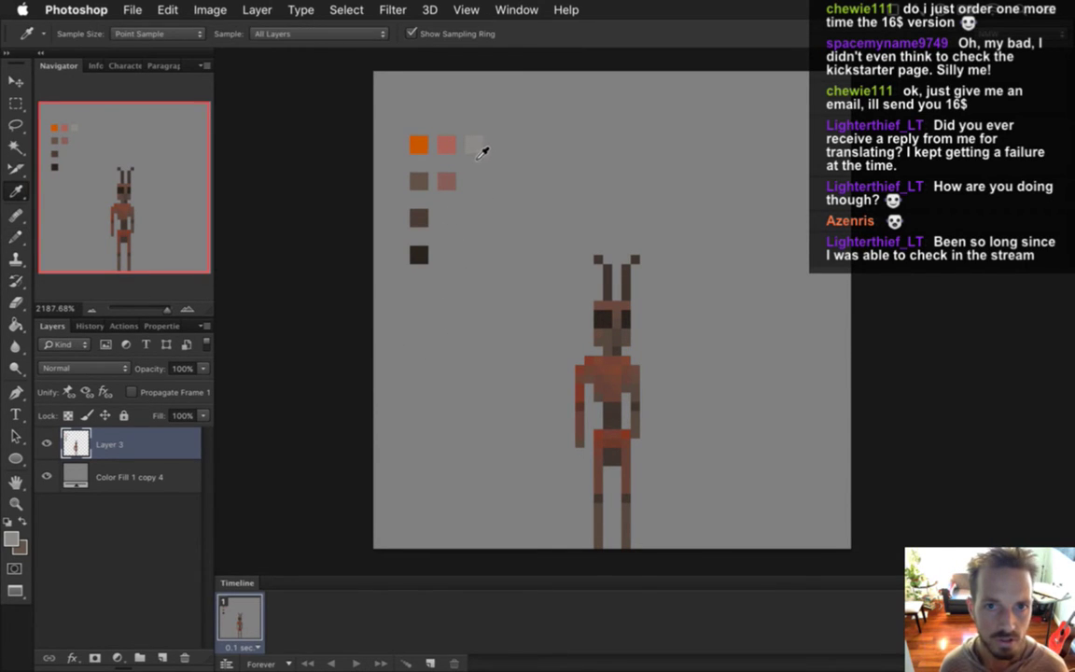
click(13, 532)
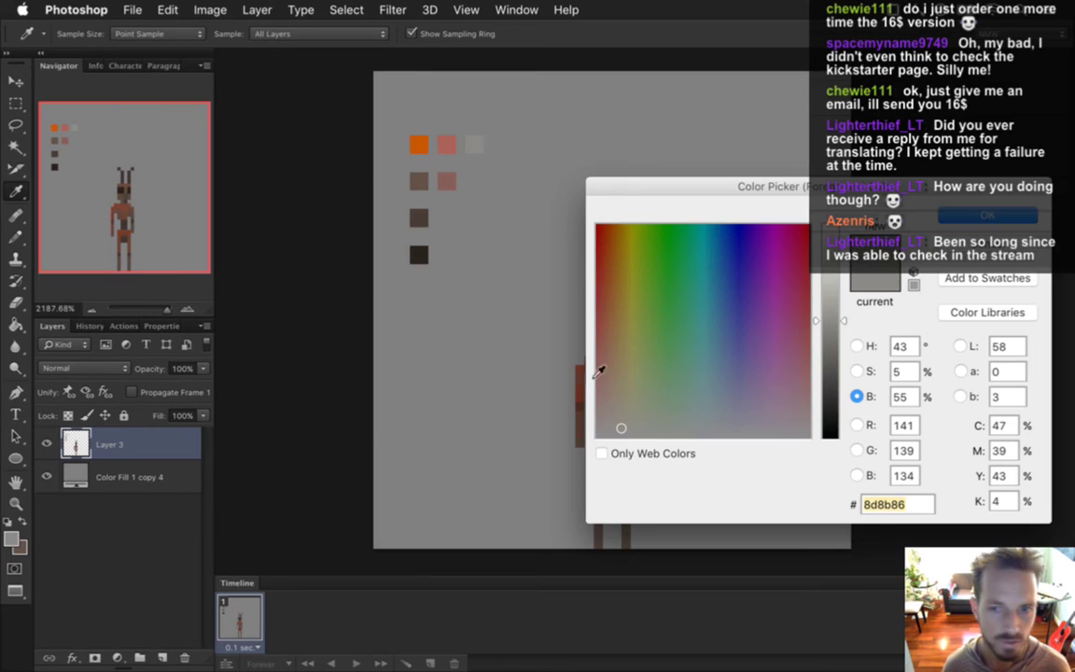
click(849, 371)
drag(844, 427, 848, 406)
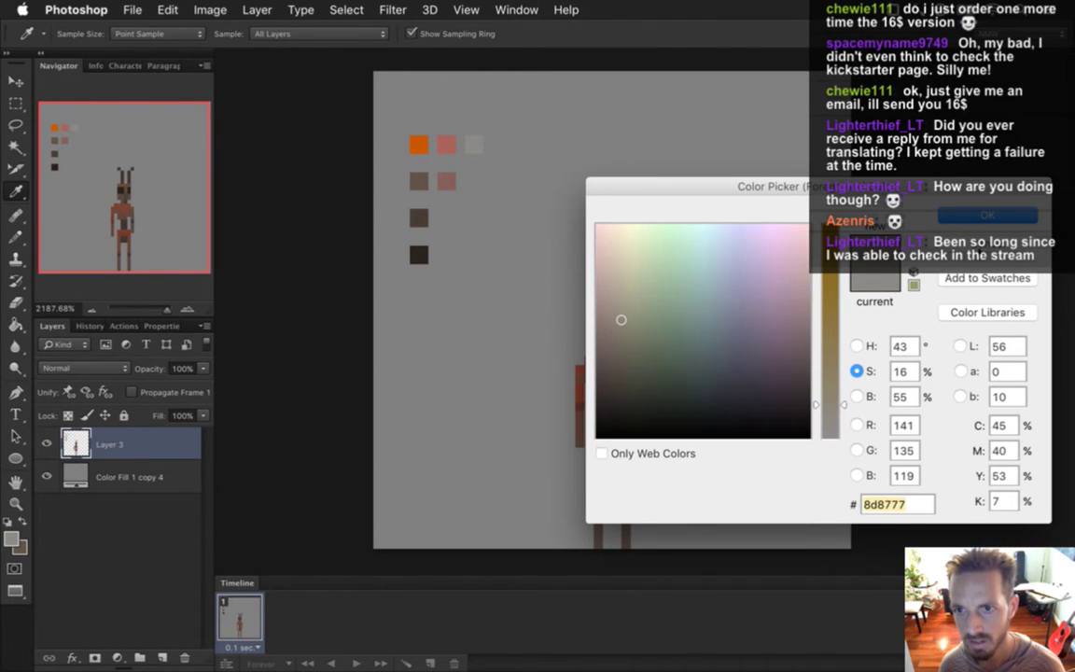
click(988, 215)
Sample the head's brown, raising its brightness to 73% and lowering saturation to 14%.
click(603, 313)
click(13, 539)
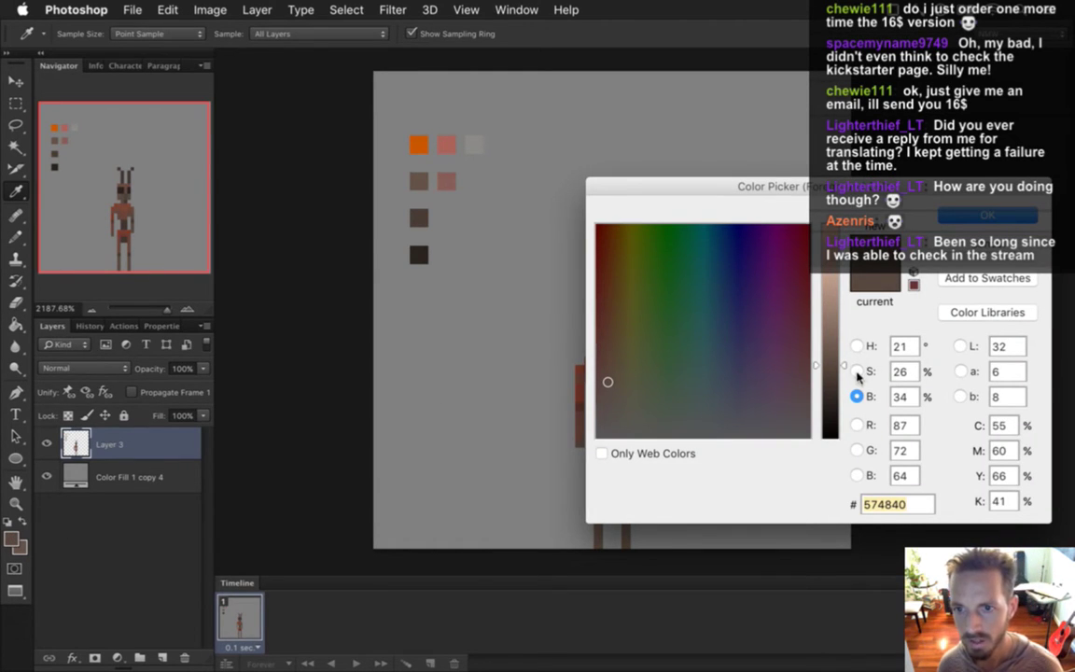
click(858, 371)
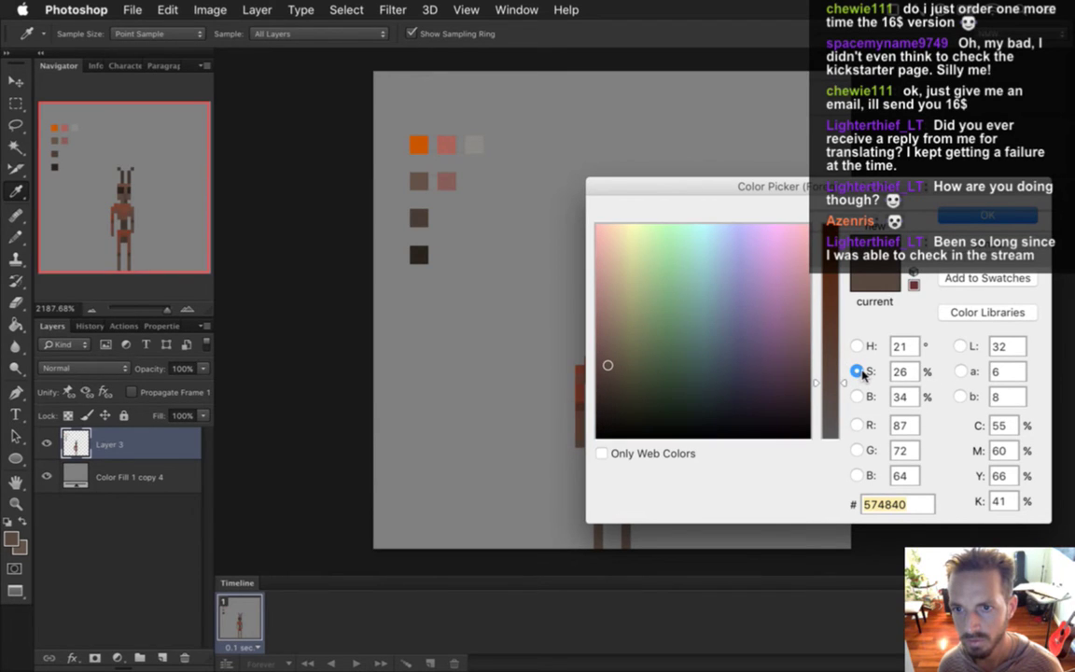
click(857, 397)
drag(848, 366, 851, 285)
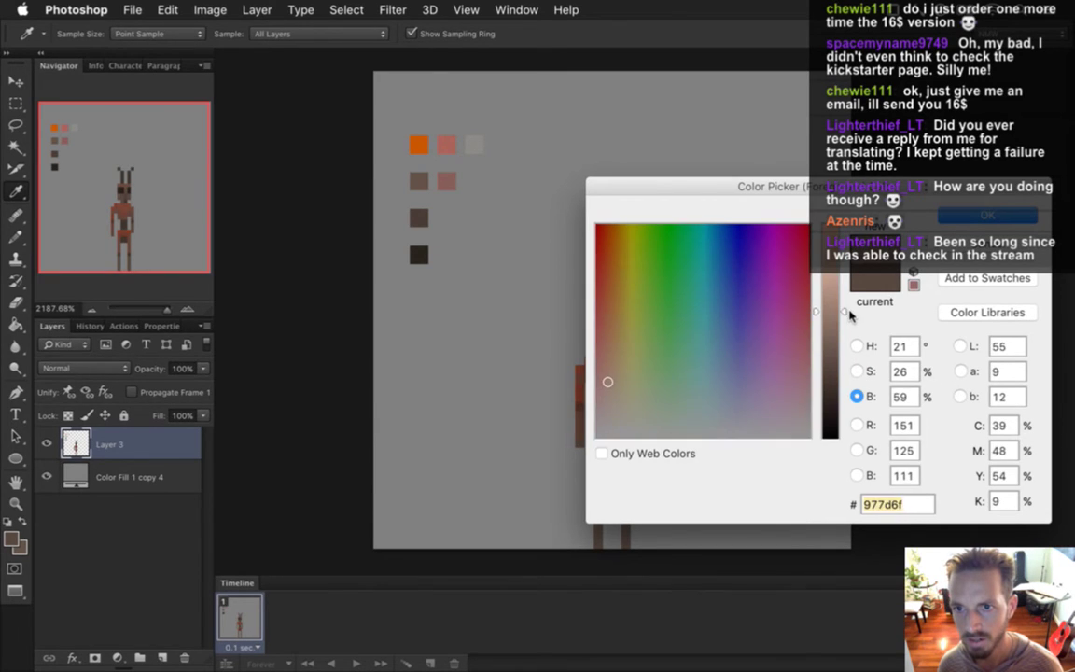
click(858, 372)
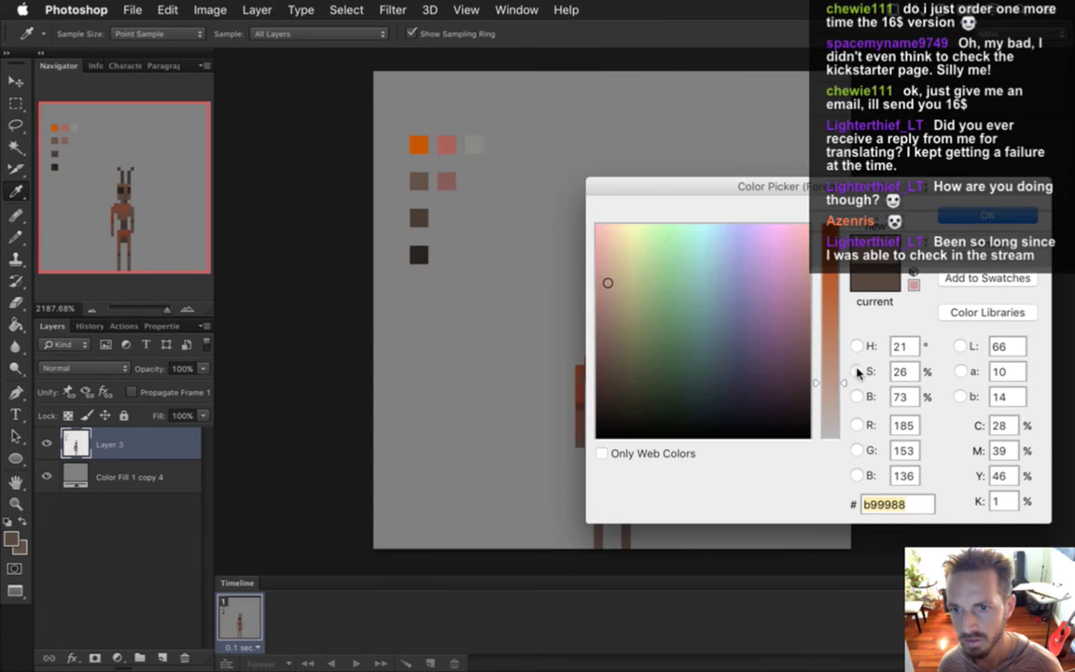
mouse_move(845, 388)
mouse_down()
mouse_move(845, 417)
mouse_move(845, 390)
mouse_up()
Fine-tune hue, saturation and brightness to the pale beige bcb294 and accept it.
click(857, 346)
click(857, 372)
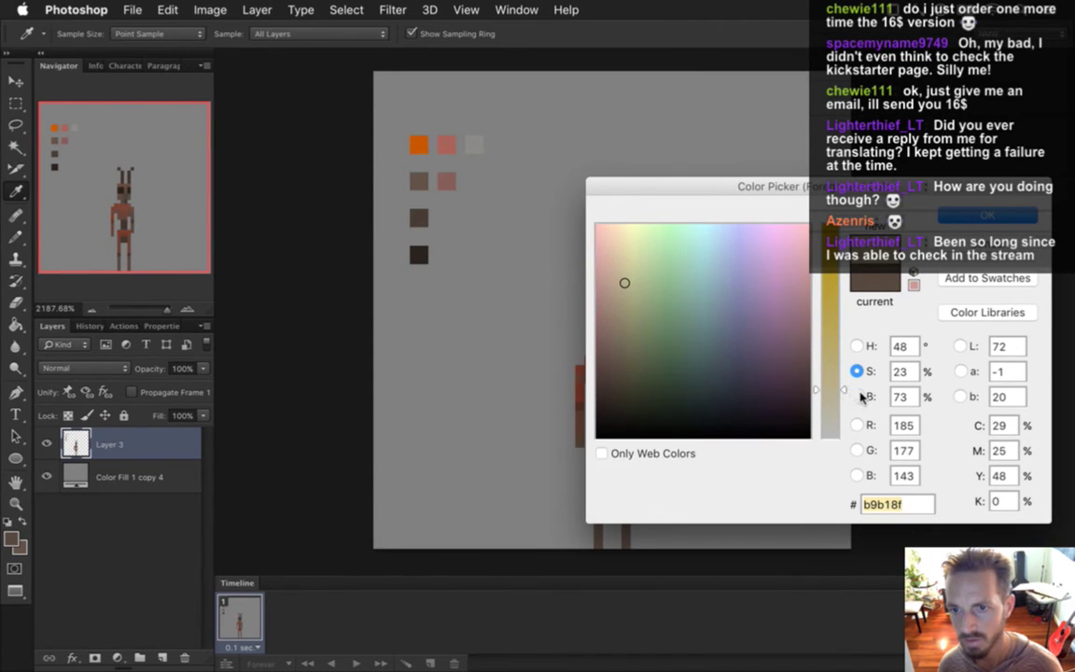
click(857, 396)
mouse_move(845, 286)
mouse_down()
mouse_move(844, 295)
mouse_move(843, 286)
mouse_up()
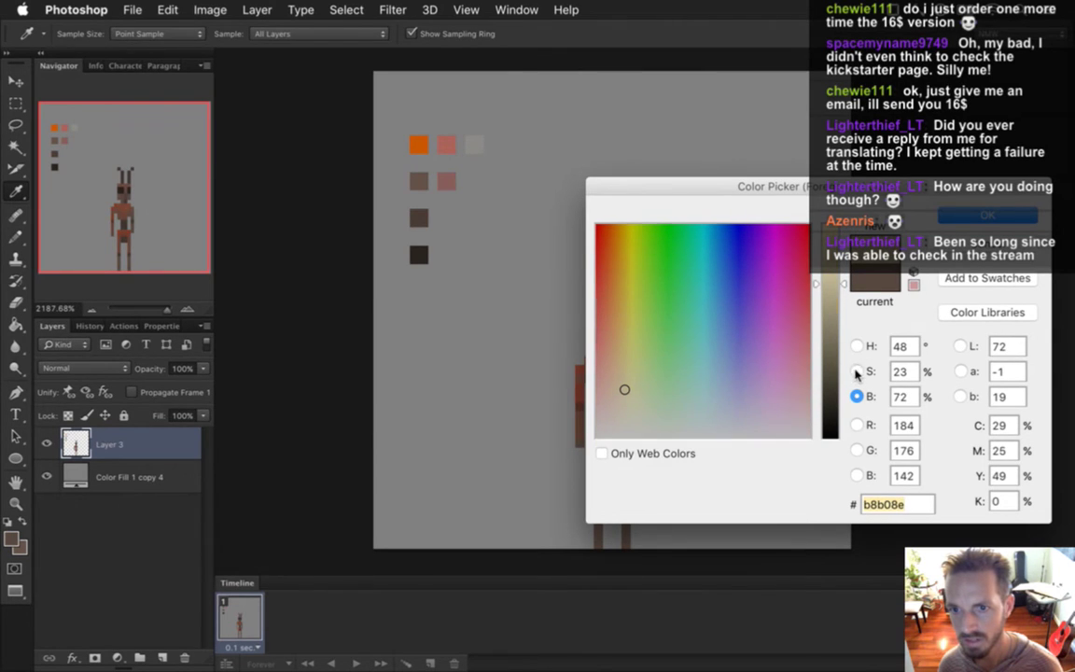
click(857, 371)
drag(844, 390, 845, 415)
click(856, 346)
click(844, 415)
click(857, 397)
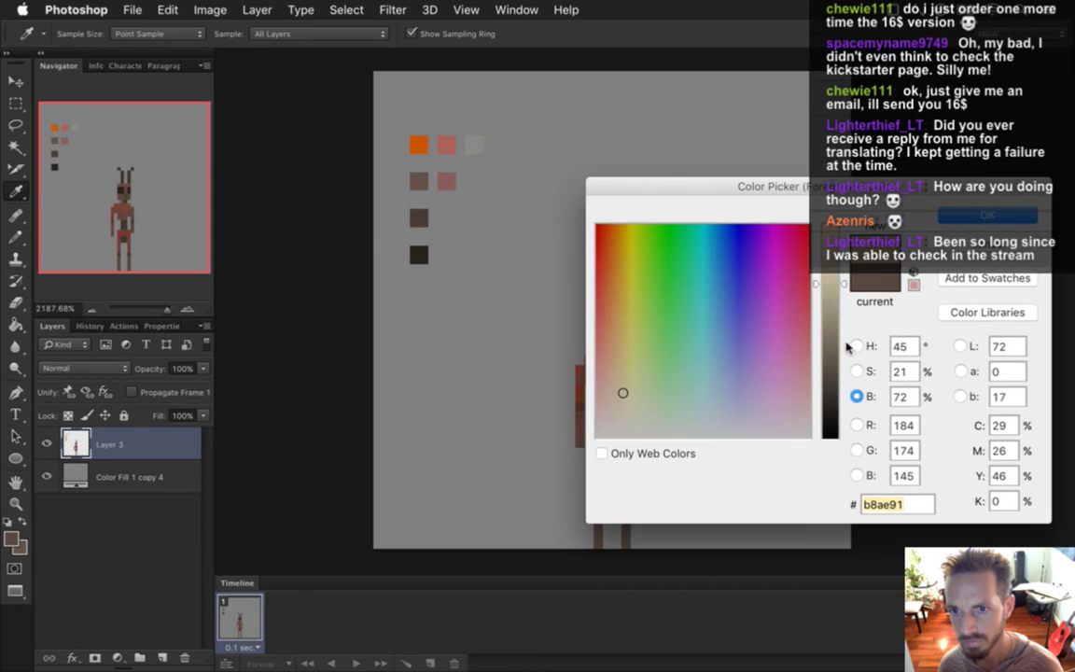
drag(844, 289, 844, 280)
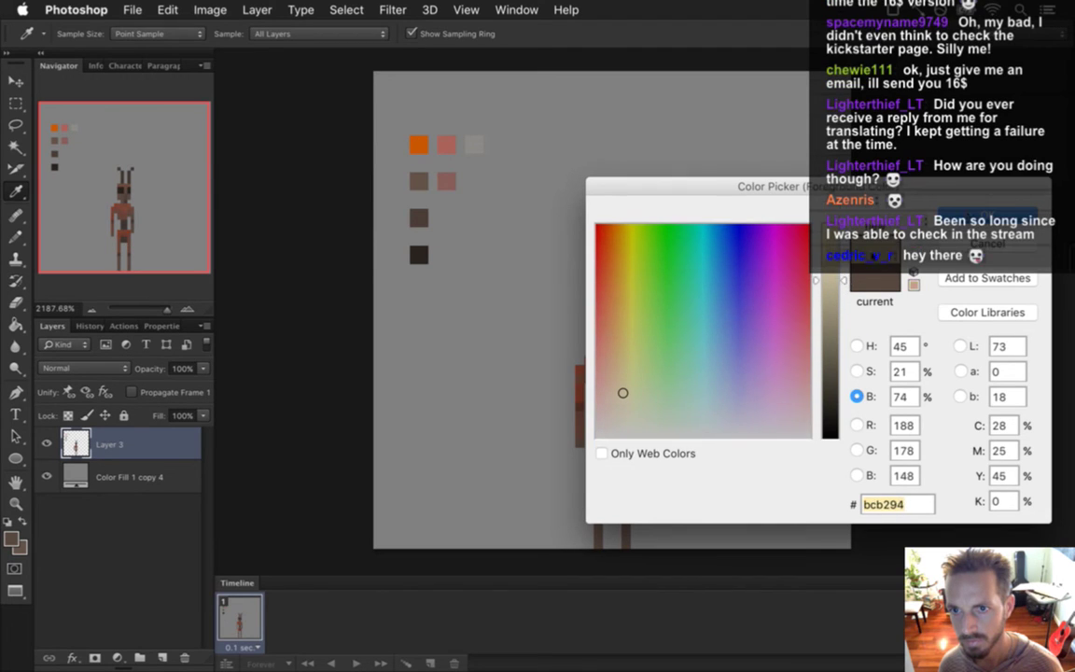
click(988, 217)
Pencil the beige swatch beside the pink one, replacing the grey swatch.
key(b)
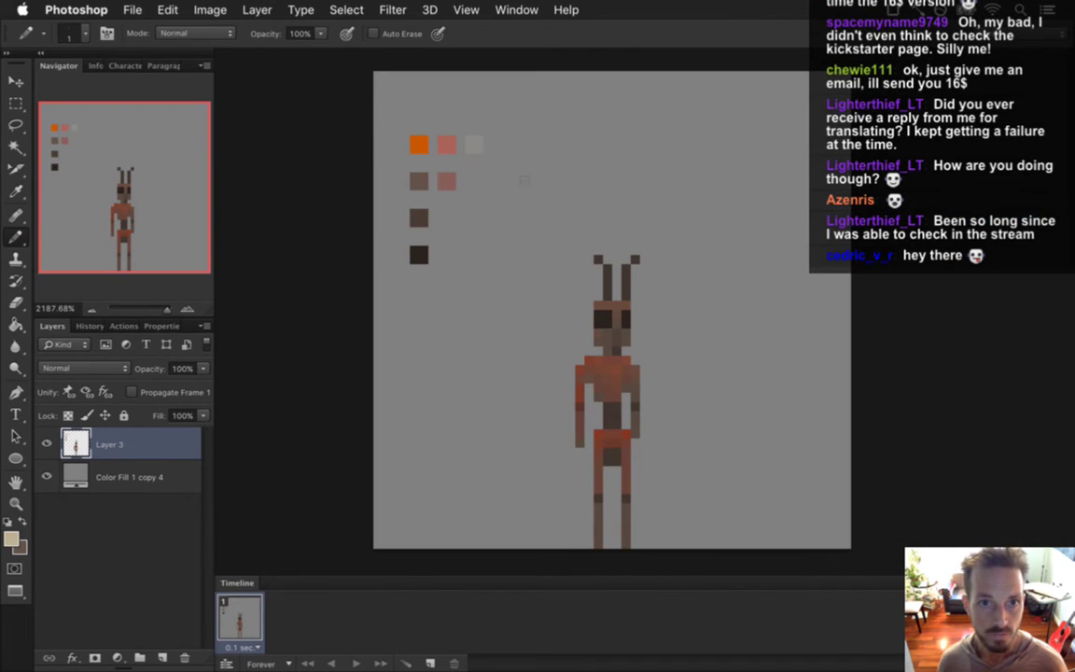
click(474, 144)
key(e)
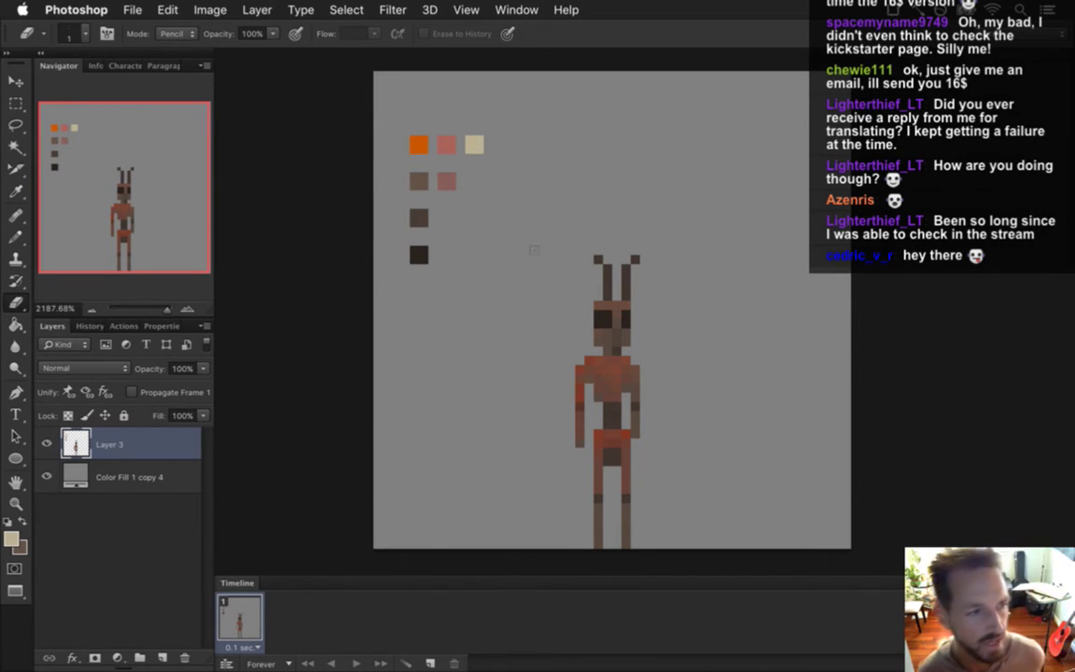
key(super+Tab)
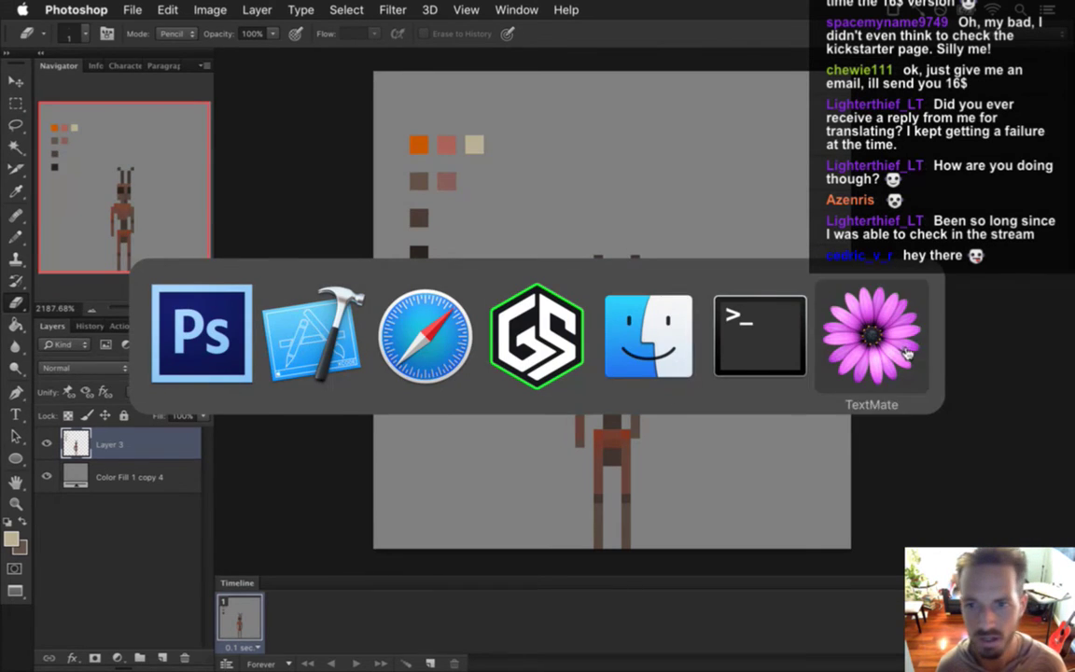
In a new TextMate document, type the contact e-mail address and select it all.
click(398, 474)
key(super+n)
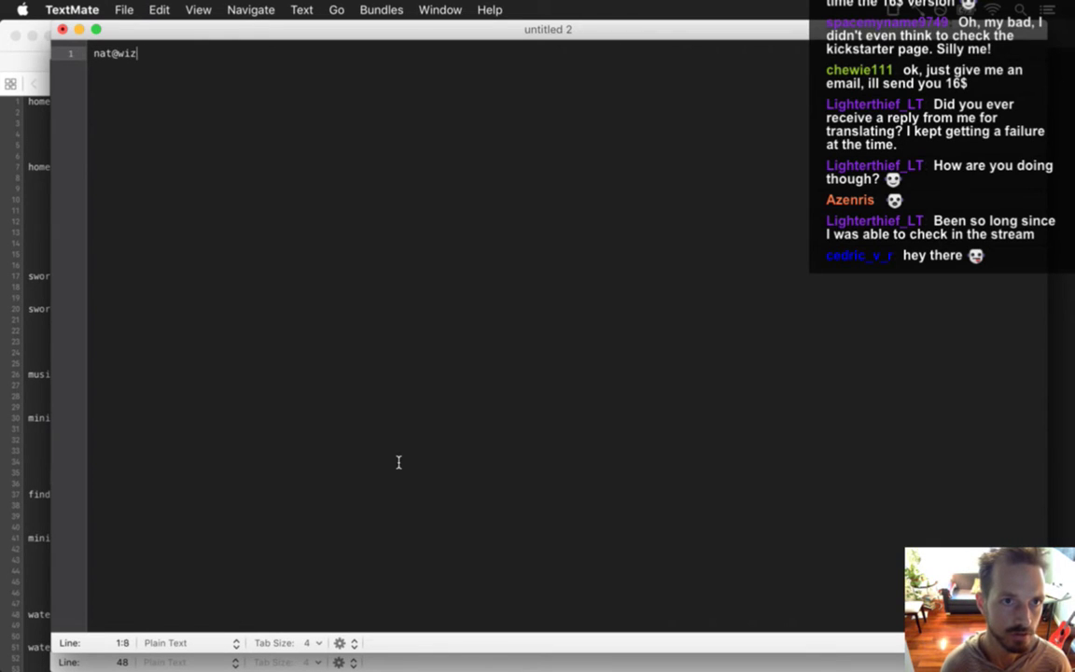
key(super+a)
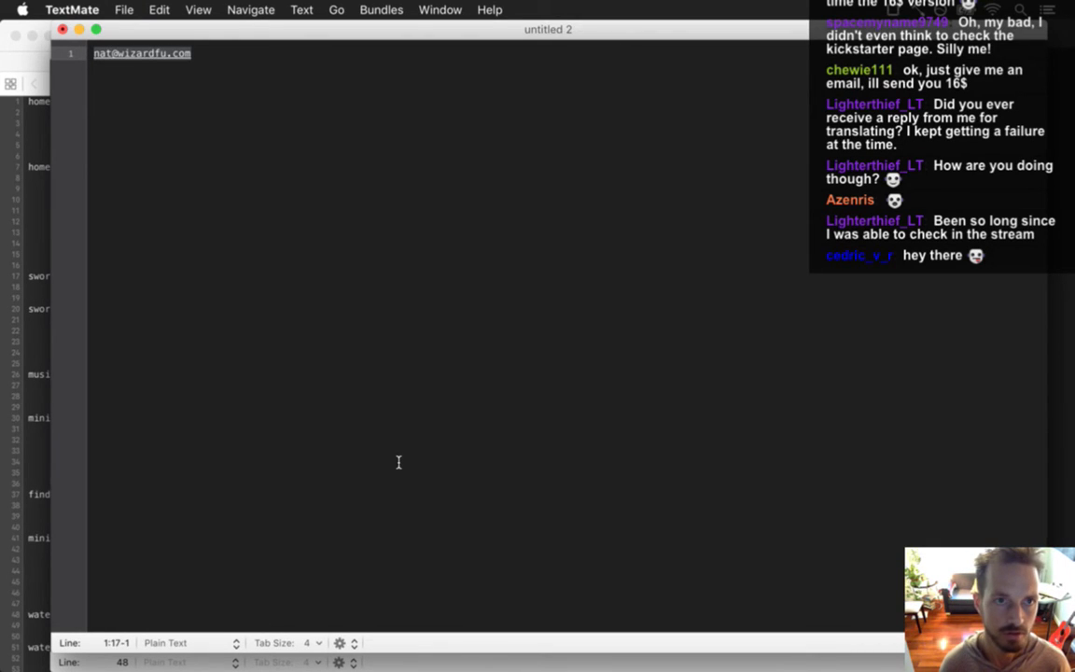
key(super+Tab)
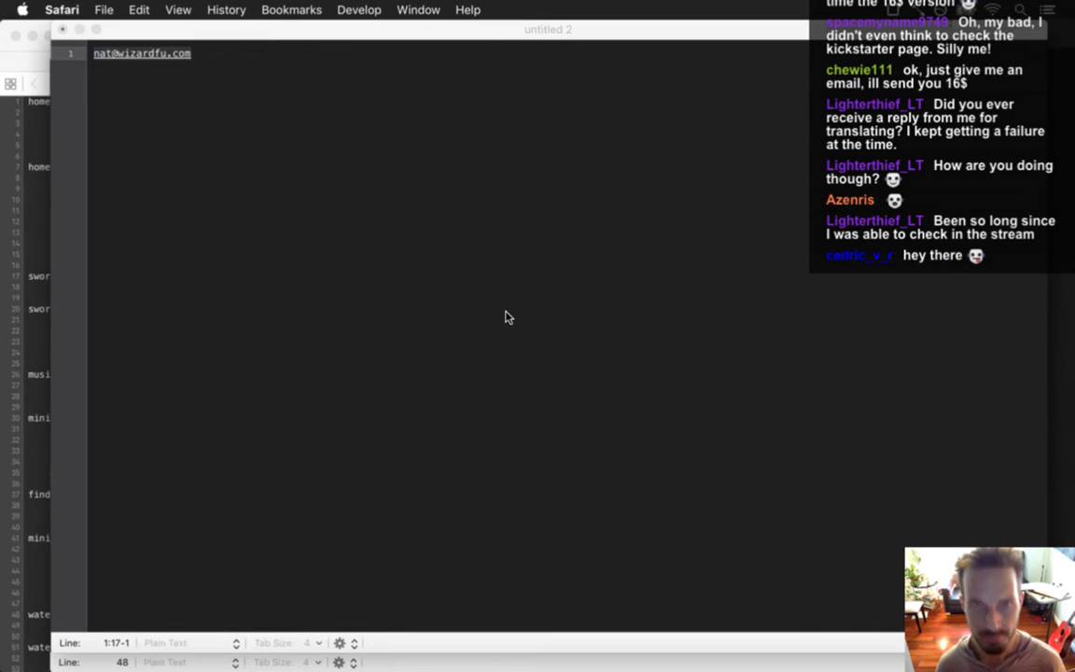
Load the Twitch channel's pop-out chat page in a new Safari window.
key(super+n)
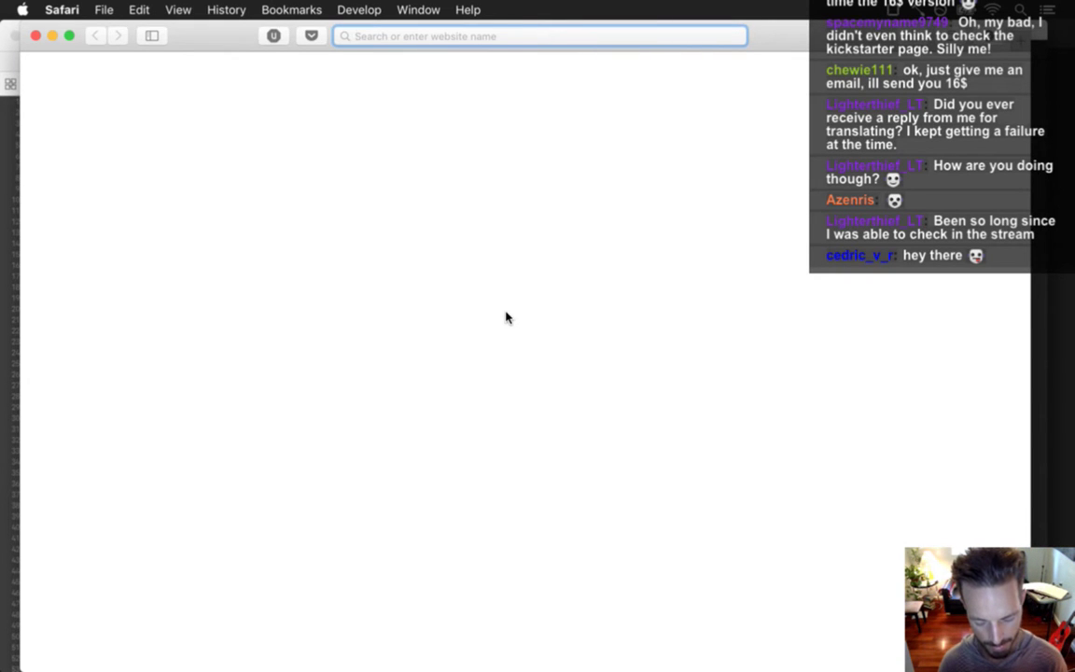
text(twitch.tv/)
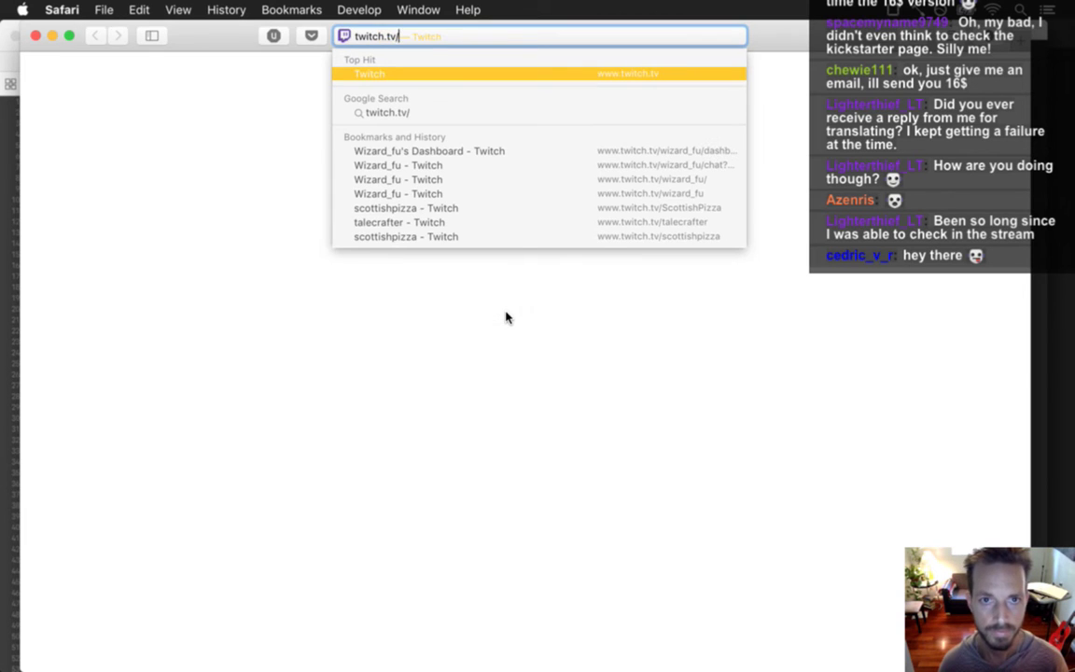
text(wizard_fu/da)
key(BackSpace)
key(BackSpace)
text(ch)
key(Return)
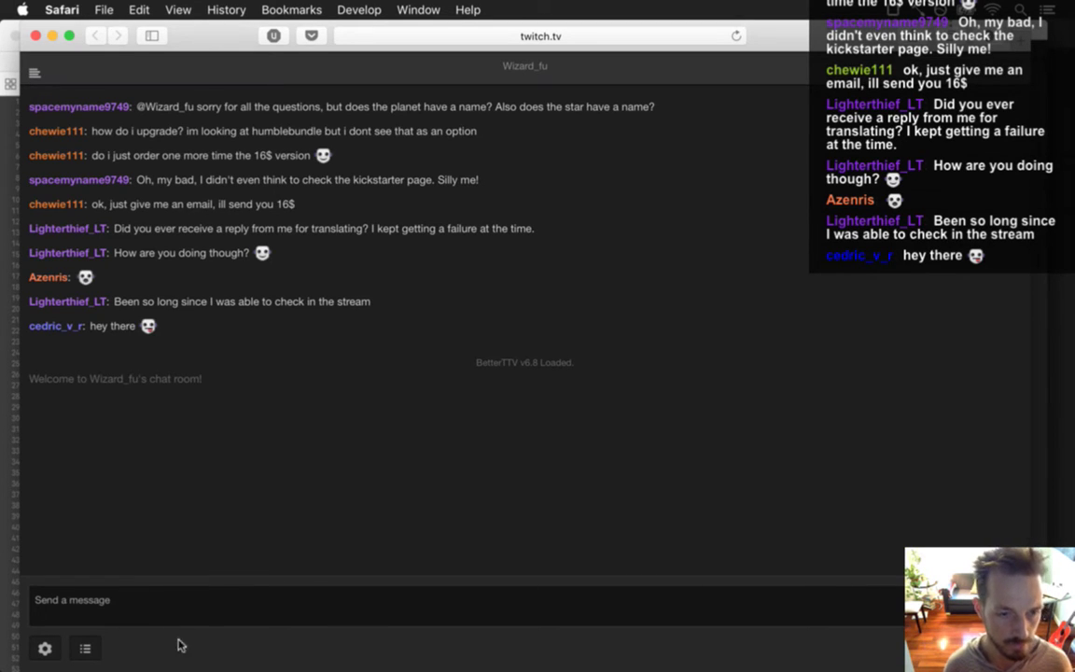
click(155, 619)
text(@c)
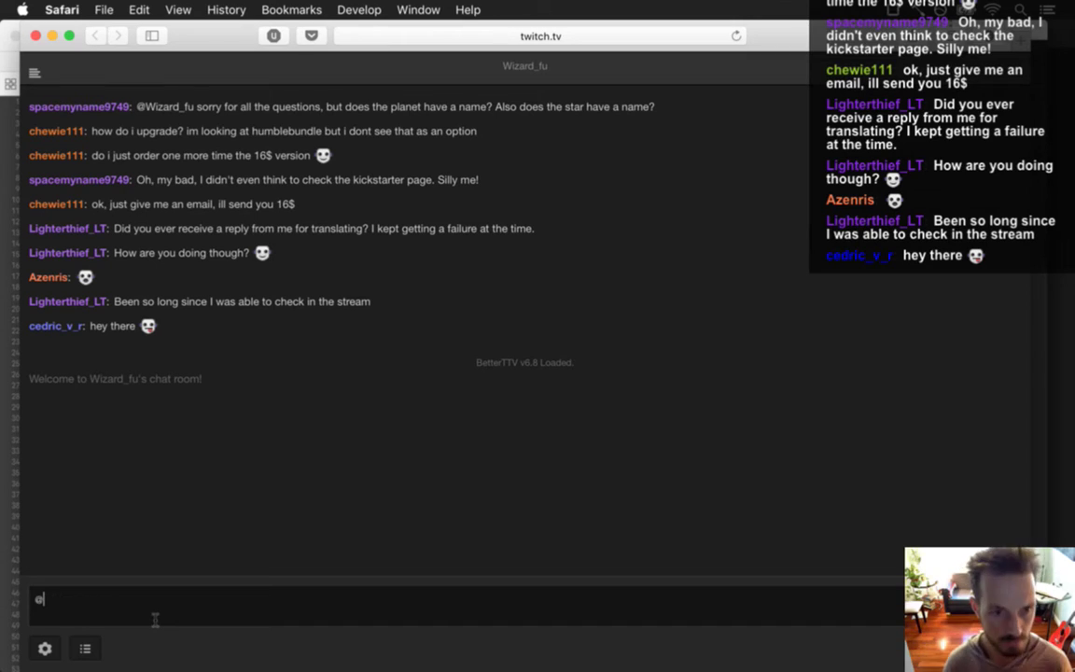
text(hew)
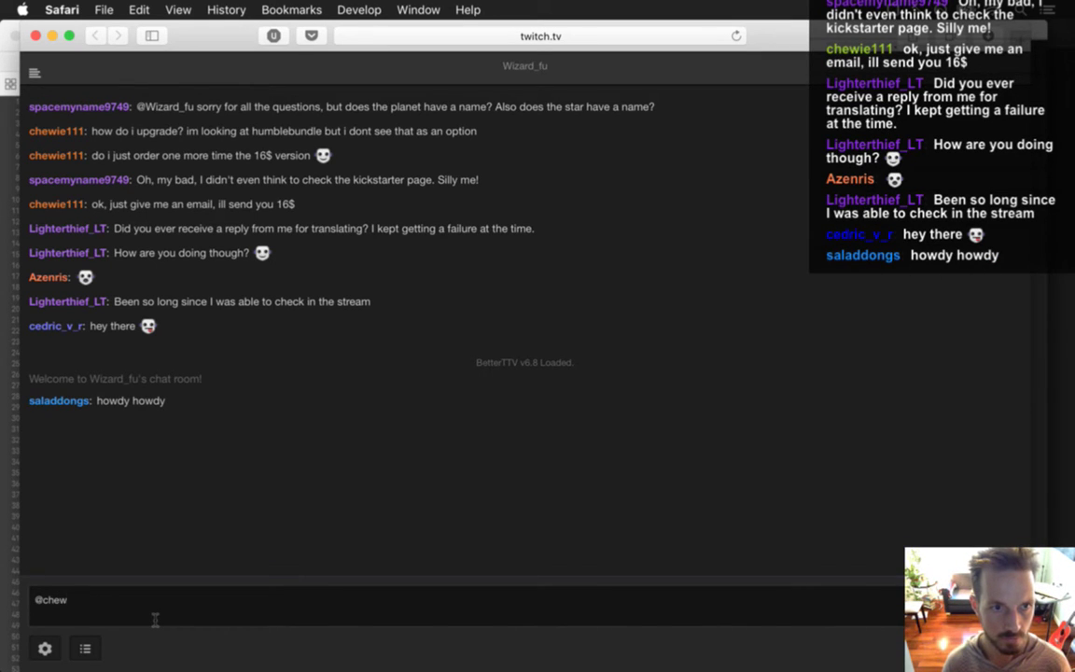
key(Return)
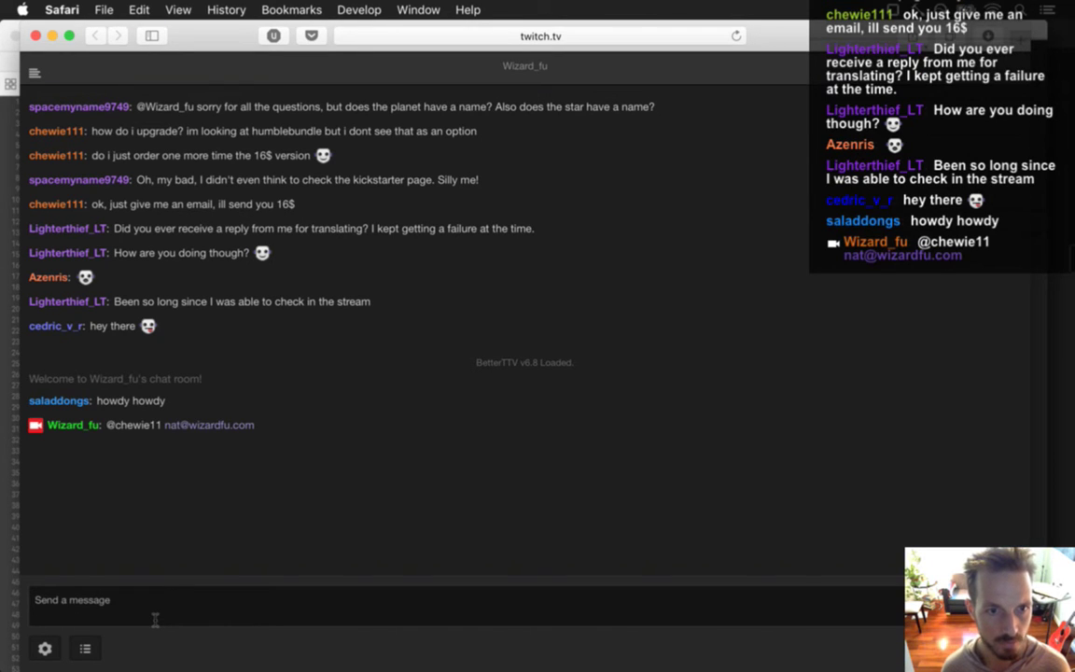
key(super+Tab)
key(super+Tab)
key(super+Tab)
click(537, 336)
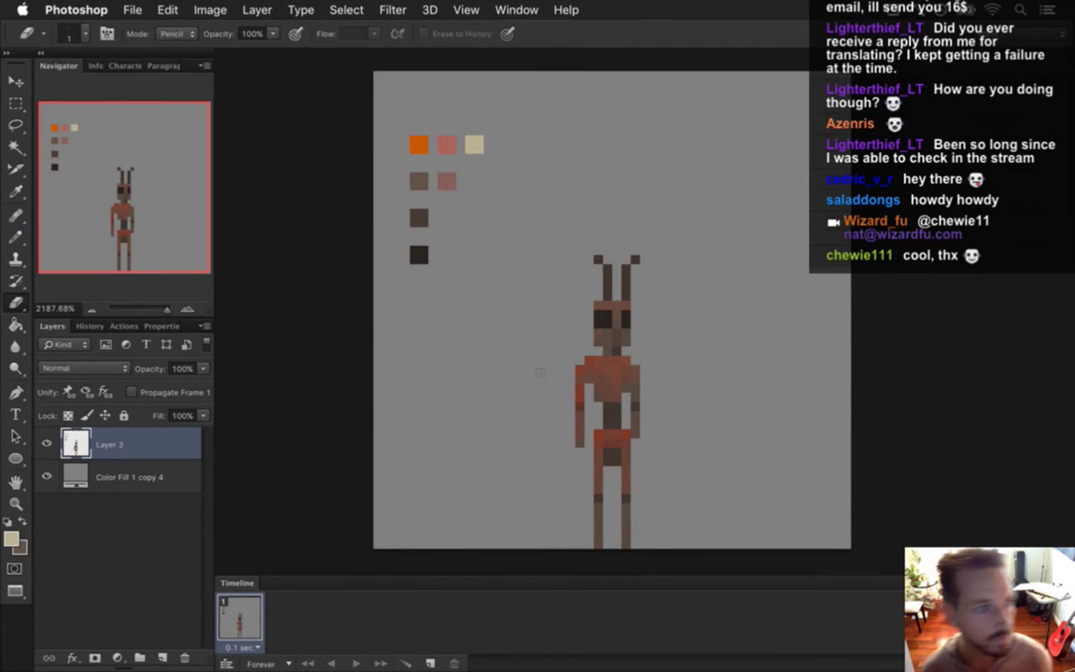
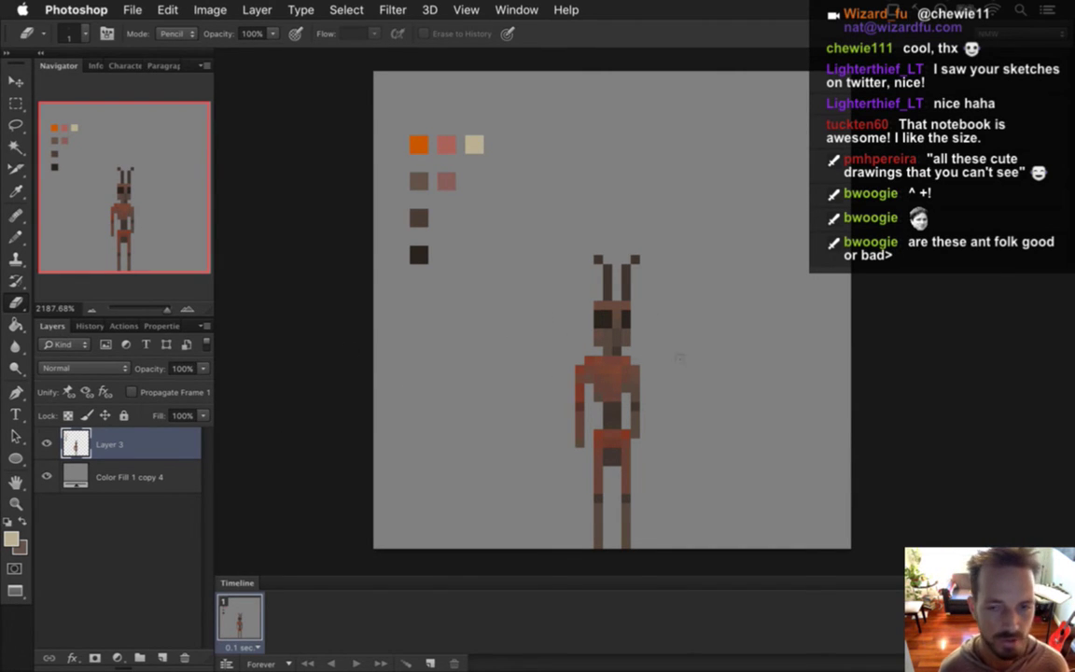
Add a new empty layer above Layer 3, then draw and erase a test cream stroke.
click(162, 657)
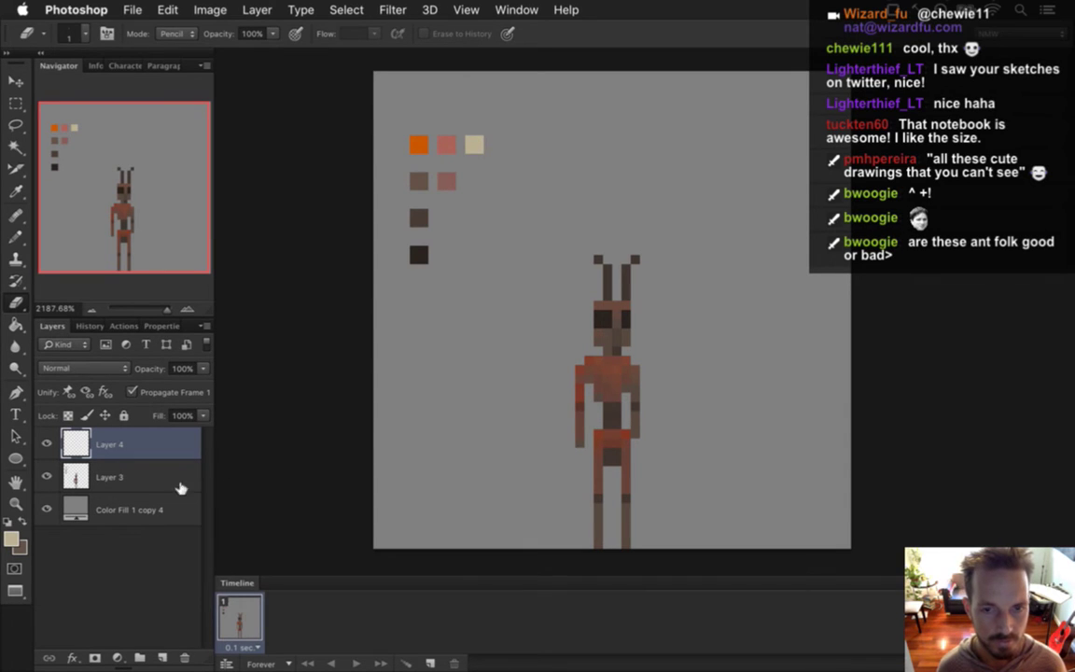
key(b)
drag(460, 351, 453, 373)
key(e)
click(452, 378)
key(i)
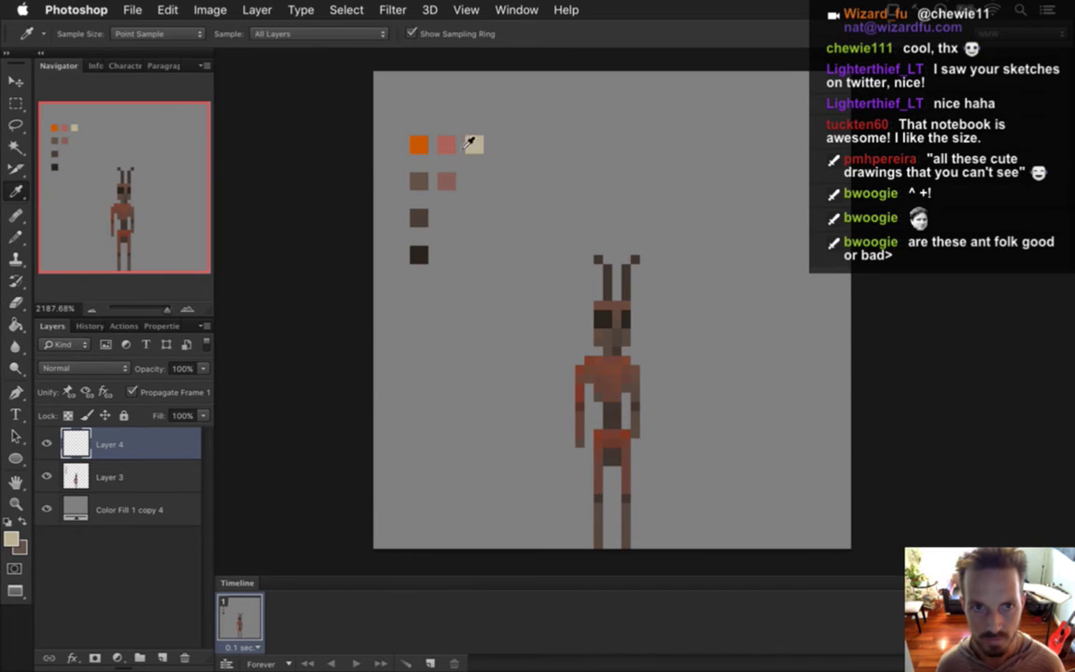
Darken the beige foreground colour slightly and paint it as a new palette swatch.
click(12, 539)
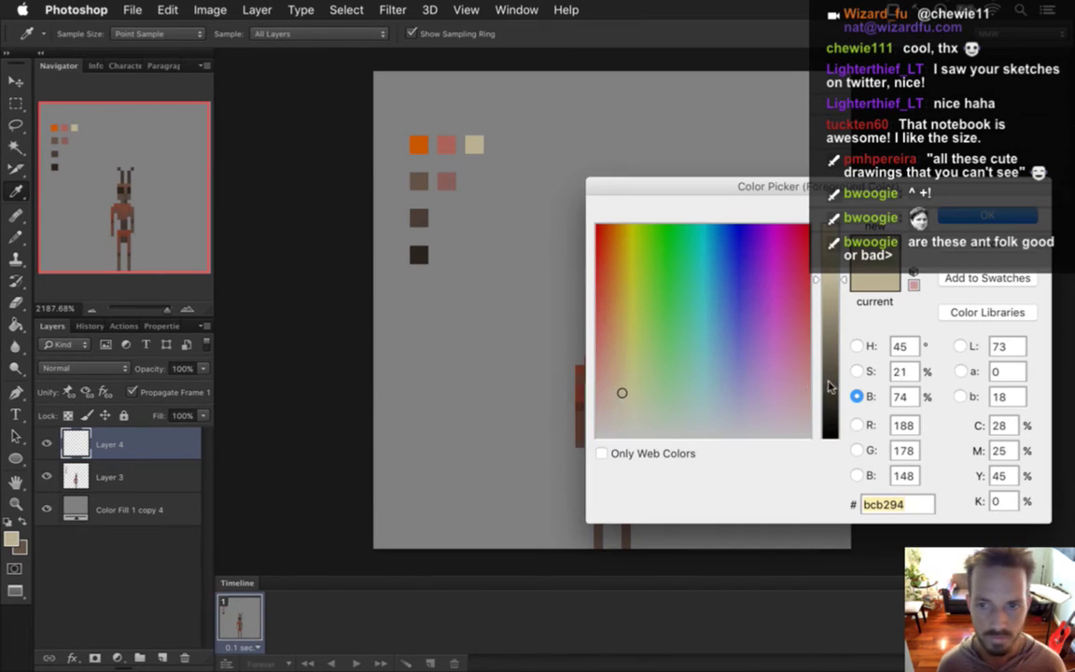
click(831, 304)
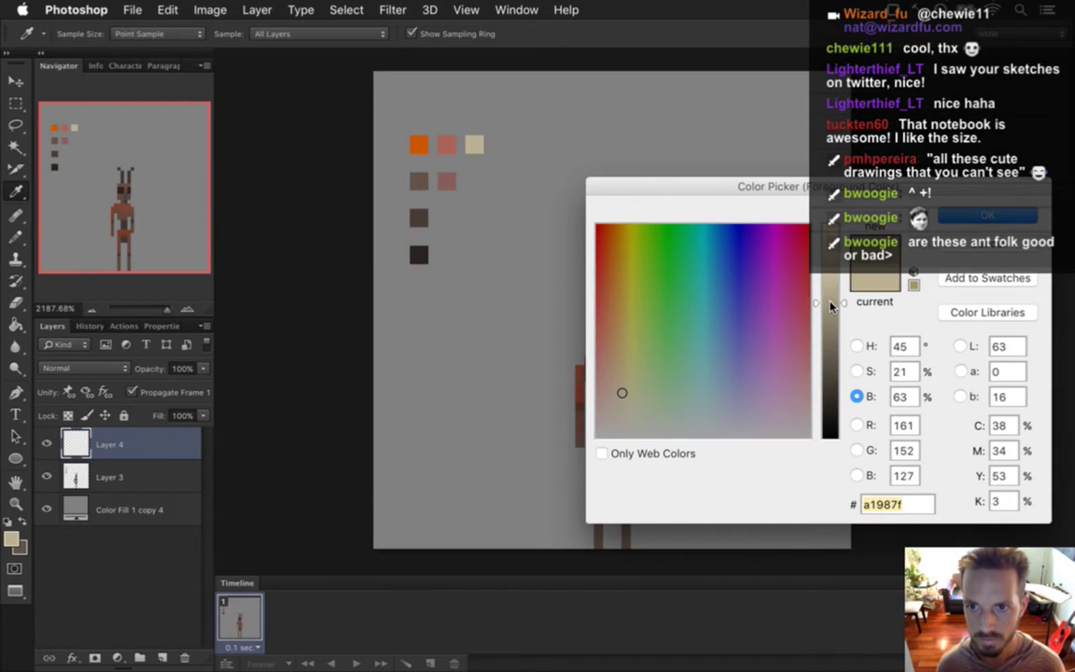
key(Return)
key(b)
click(471, 182)
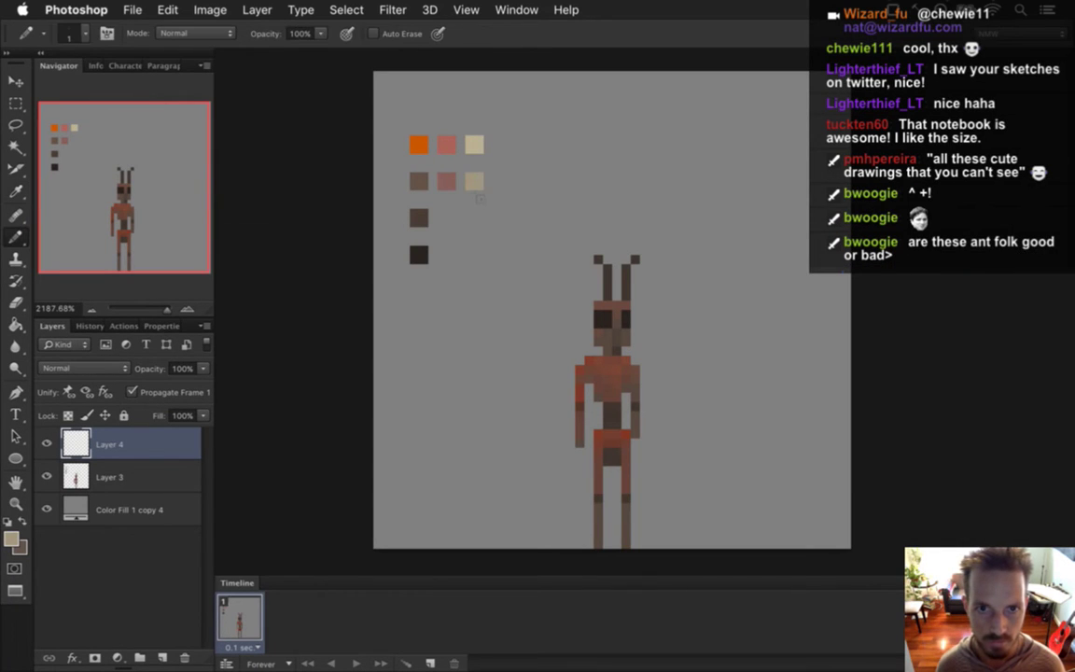
Adjust the foreground colour to saturation 25 and brightness 62.
click(13, 539)
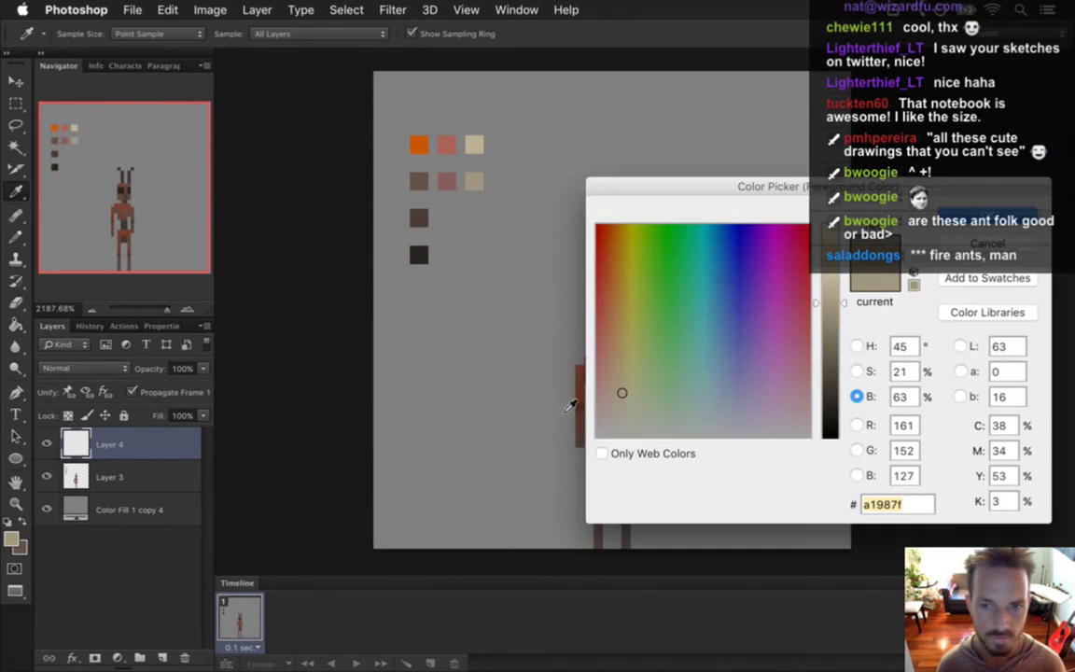
click(857, 371)
drag(844, 390, 847, 385)
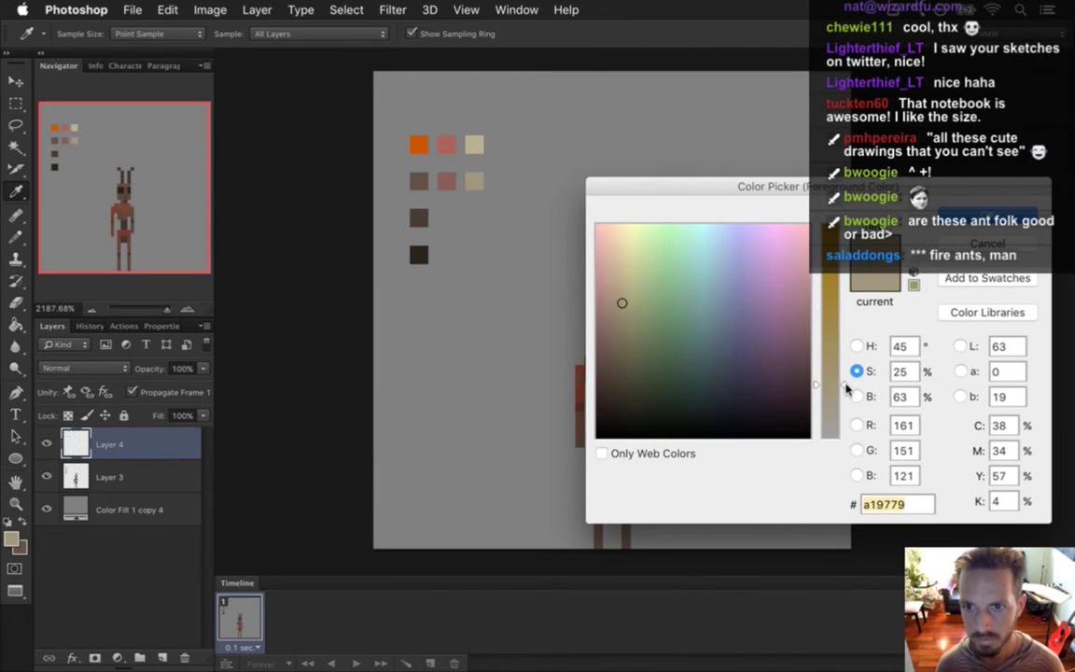
click(857, 397)
click(845, 304)
drag(845, 304, 845, 308)
click(857, 346)
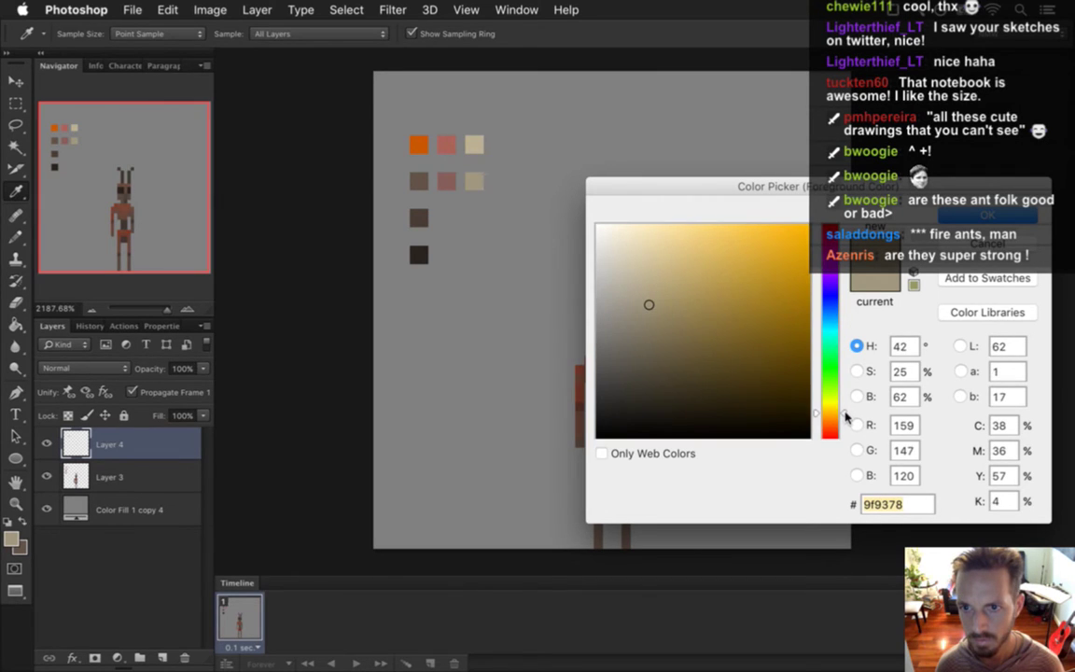
click(988, 215)
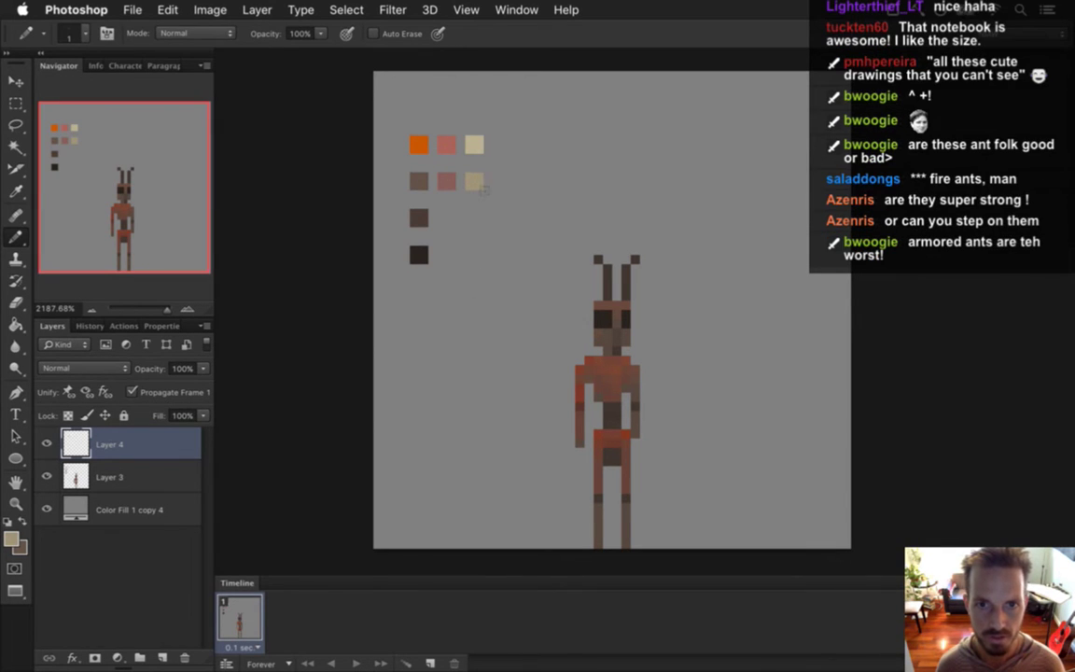
key(i)
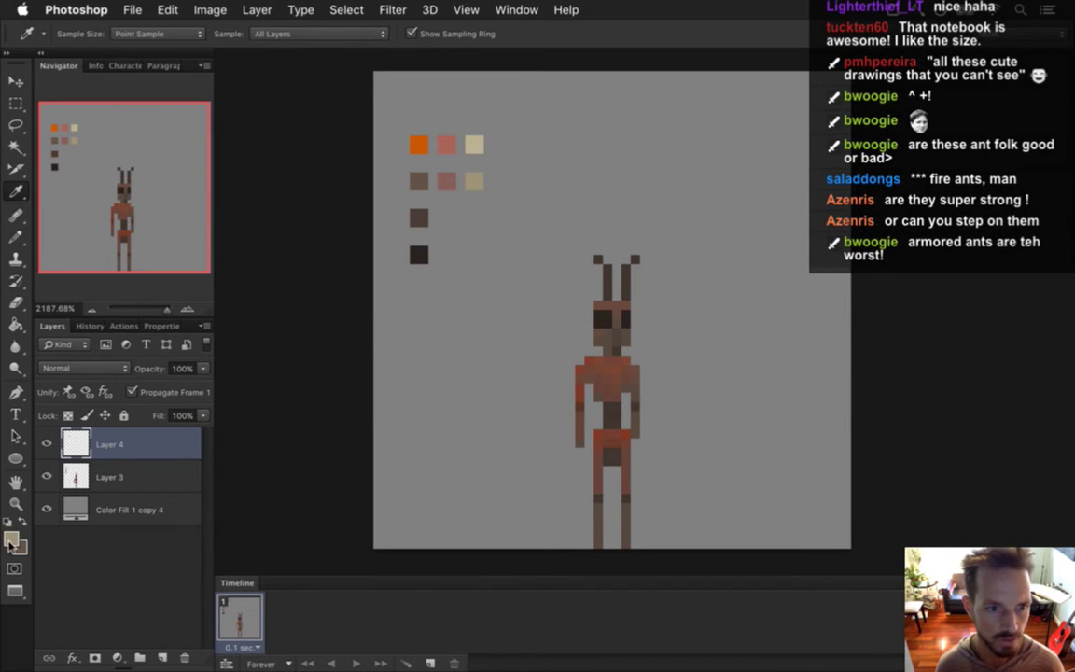
Make a darker muted tan foreground colour, #908269, with saturation 27.
click(13, 537)
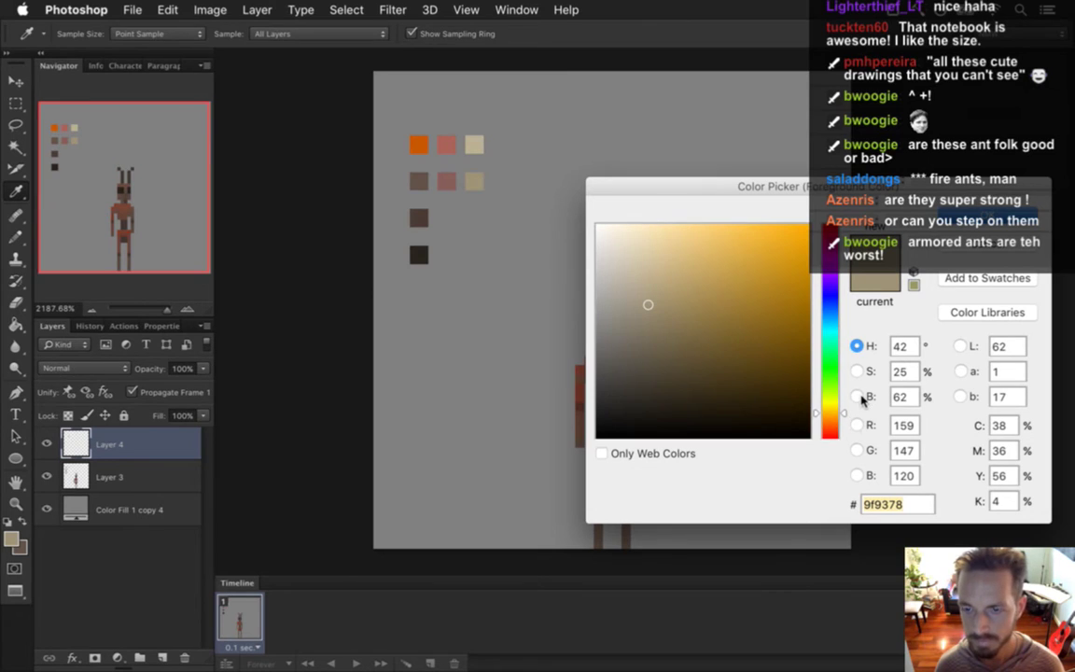
click(857, 397)
drag(846, 308, 846, 321)
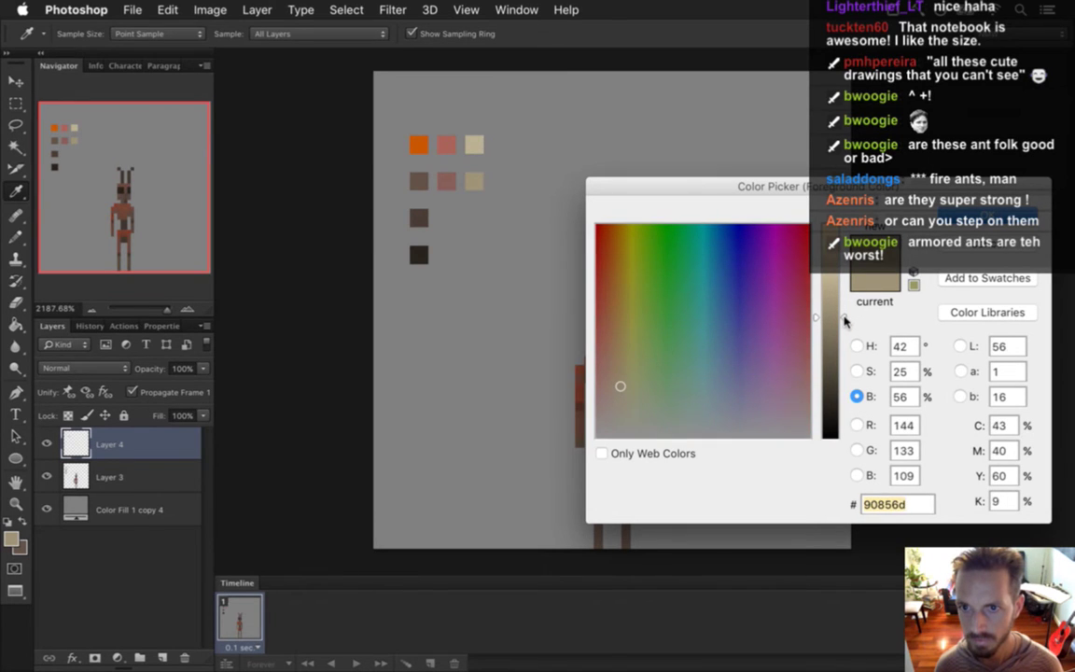
click(857, 372)
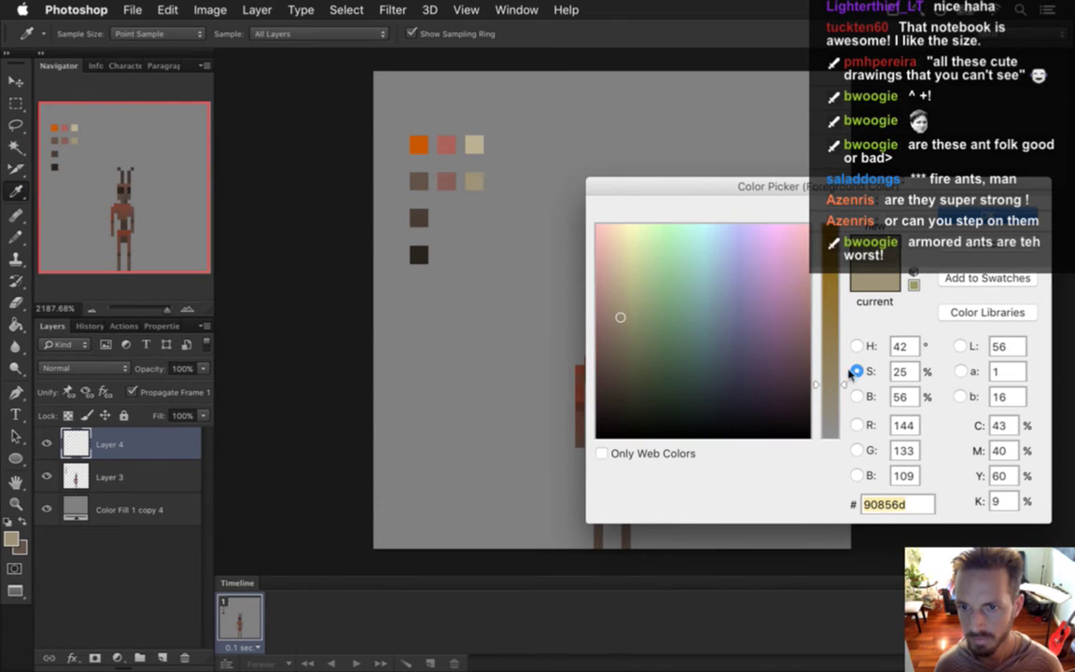
drag(846, 387, 846, 418)
click(856, 346)
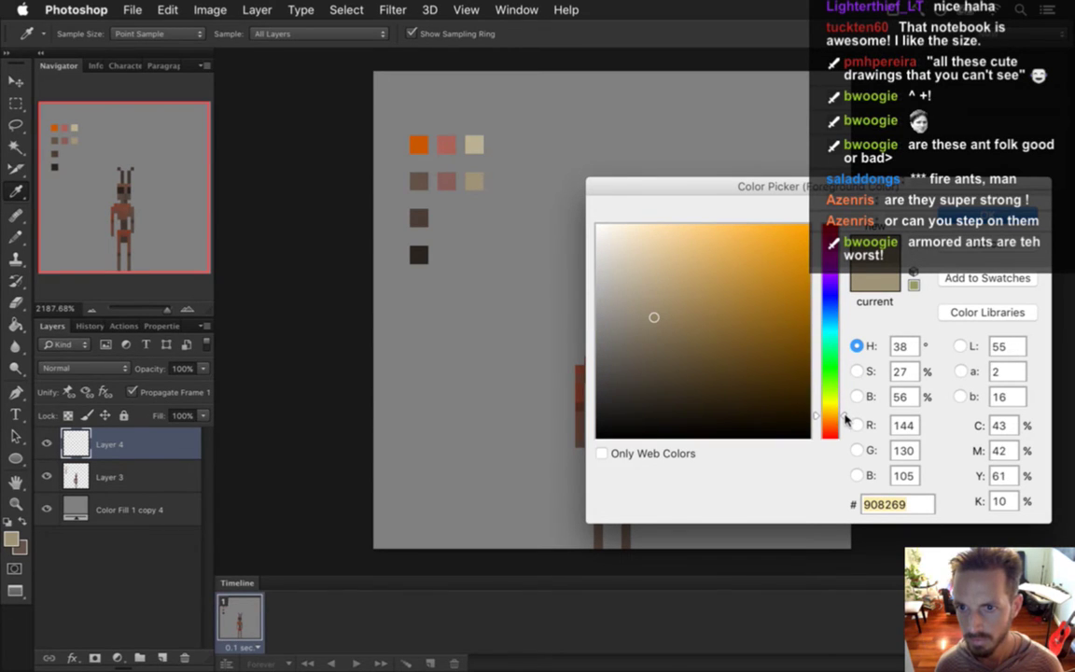
key(Return)
key(b)
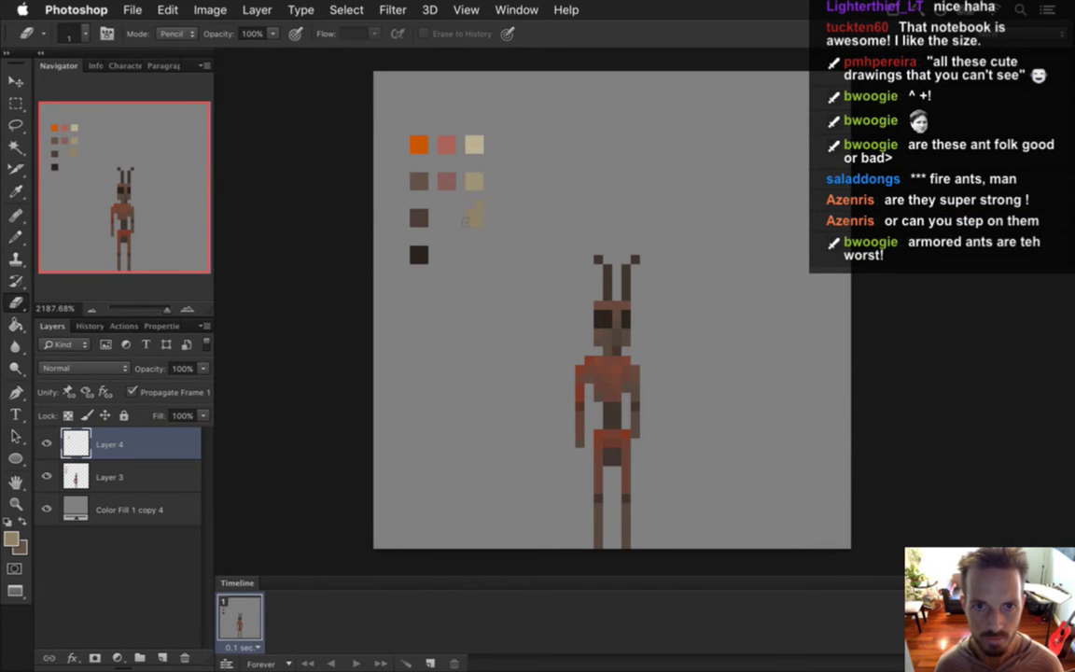
Sample the ant's reddish-brown body colour for drawing the arm.
key(i)
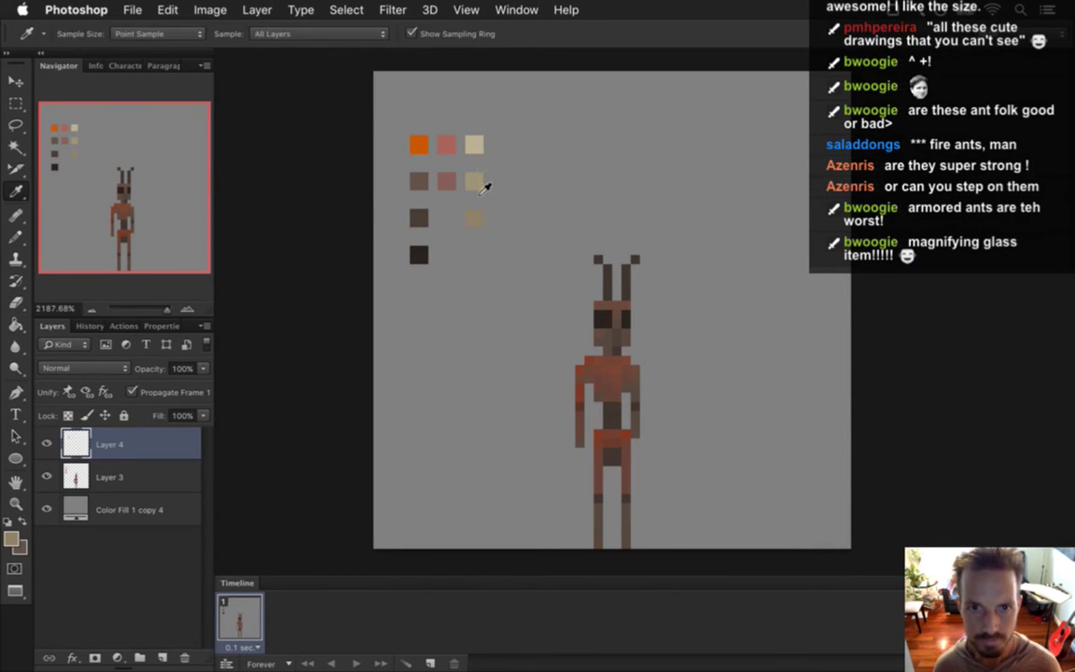
key(b)
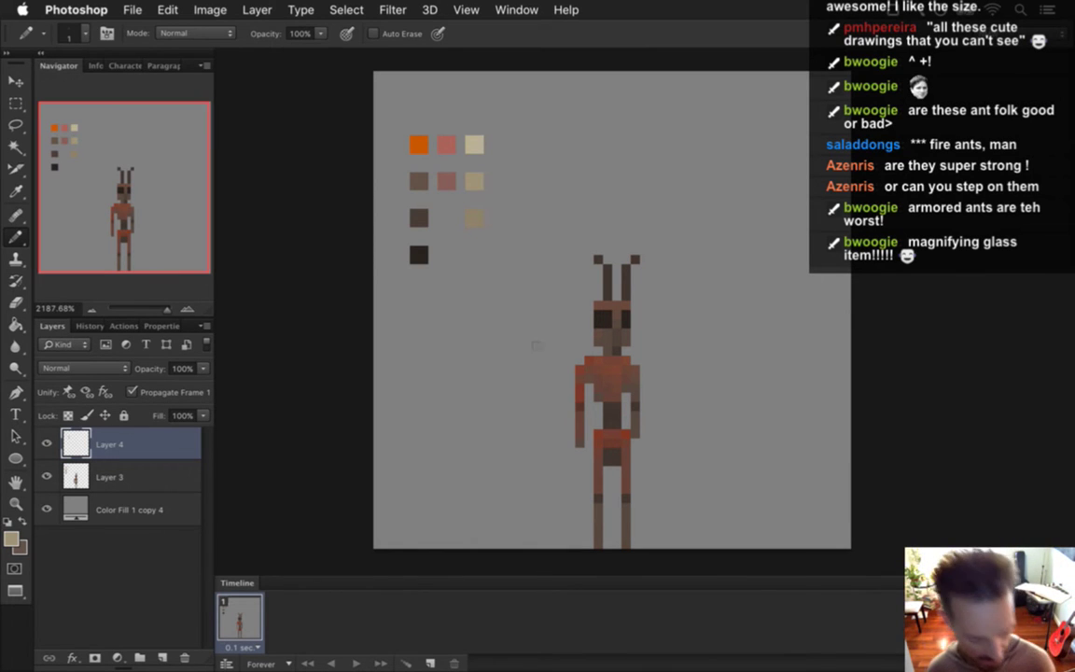
key(i)
click(643, 430)
key(b)
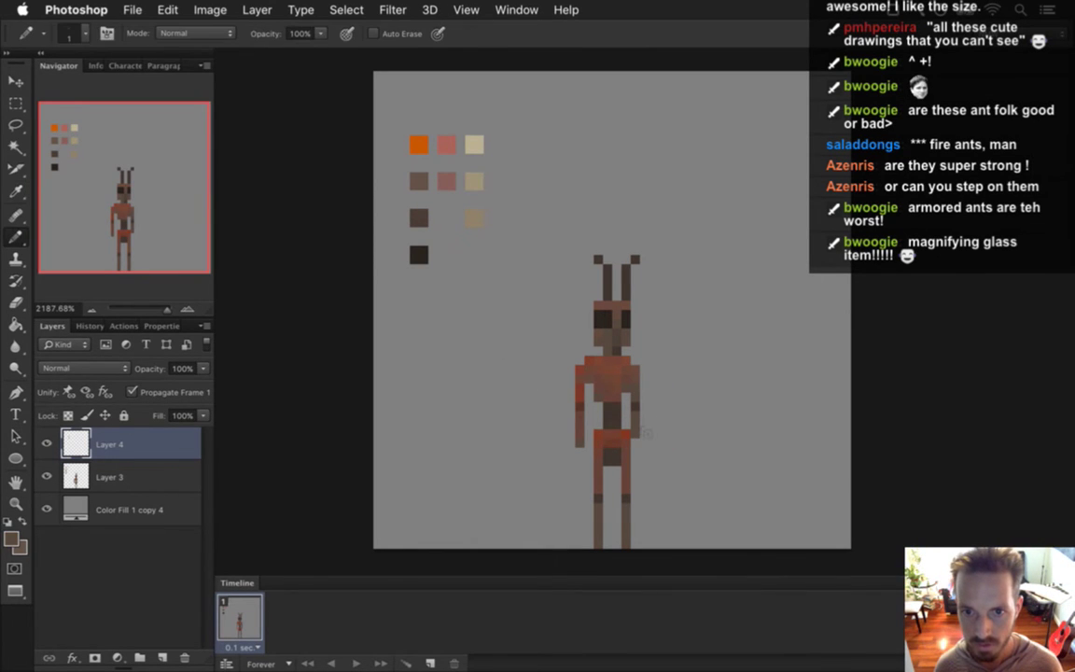
key(e)
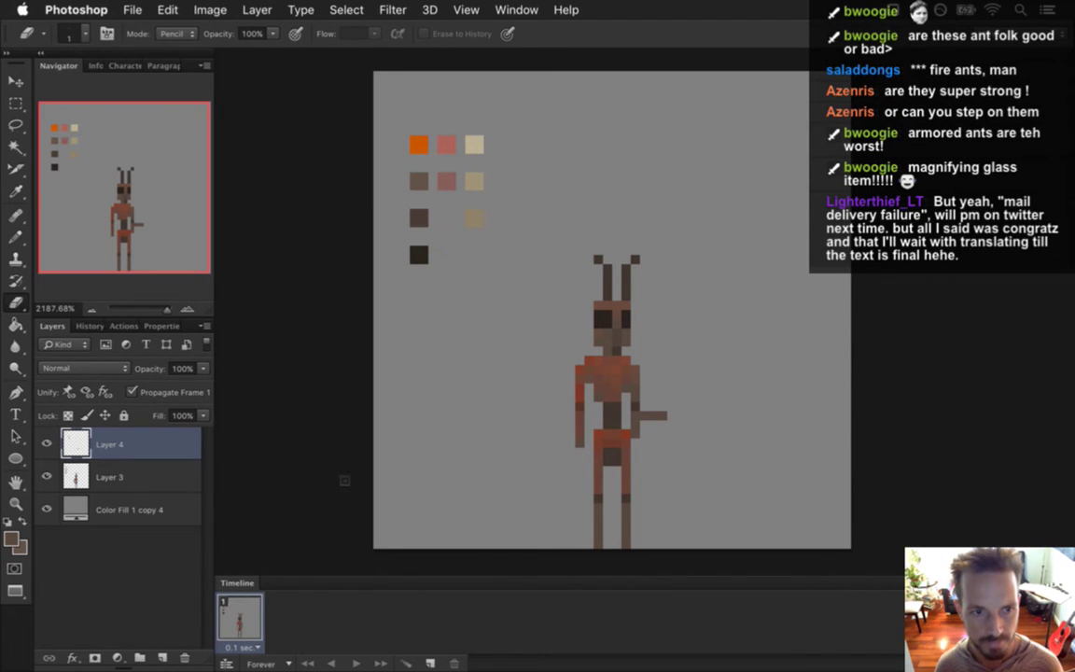
Duplicate Layer 3, hide the original, and merge the copy into Layer 4.
shift+click(93, 477)
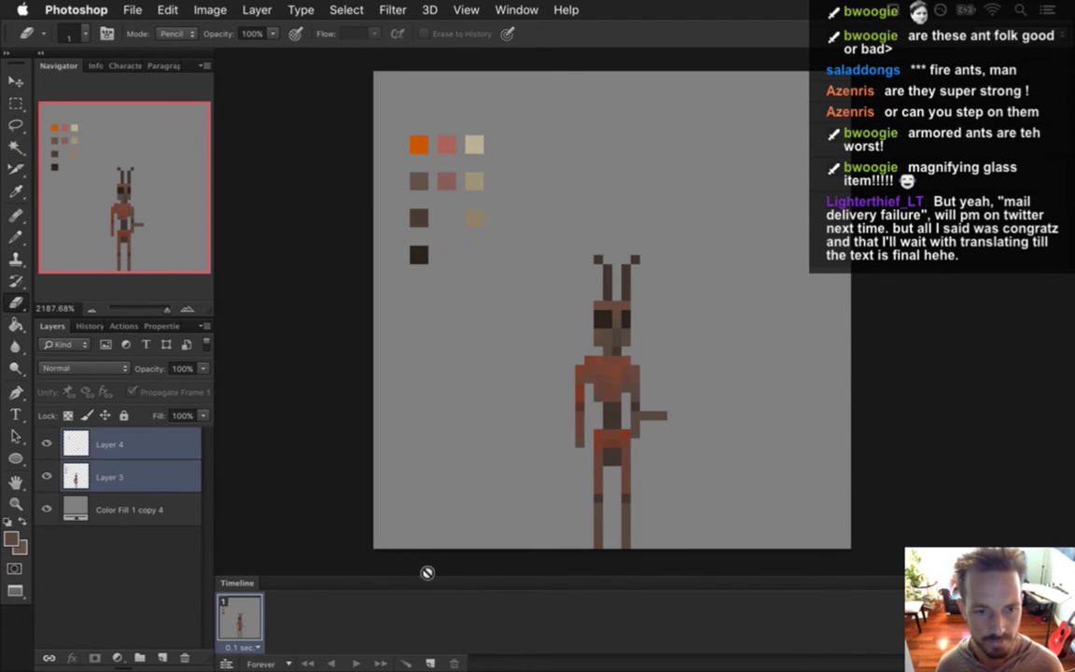
super+click(79, 478)
click(70, 480)
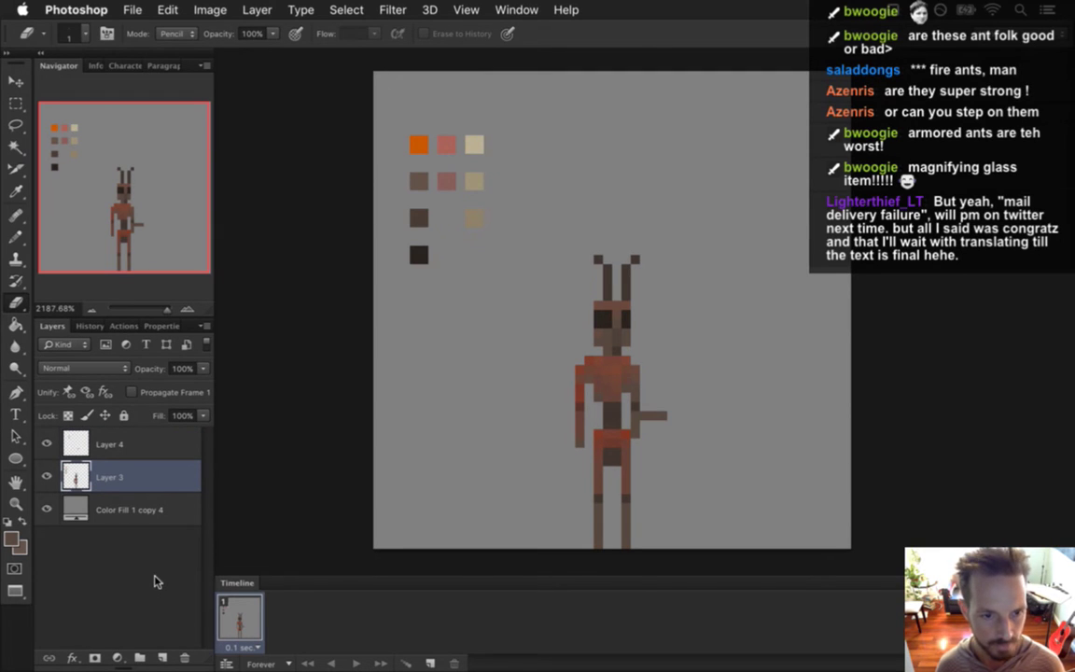
key(super+j)
click(47, 510)
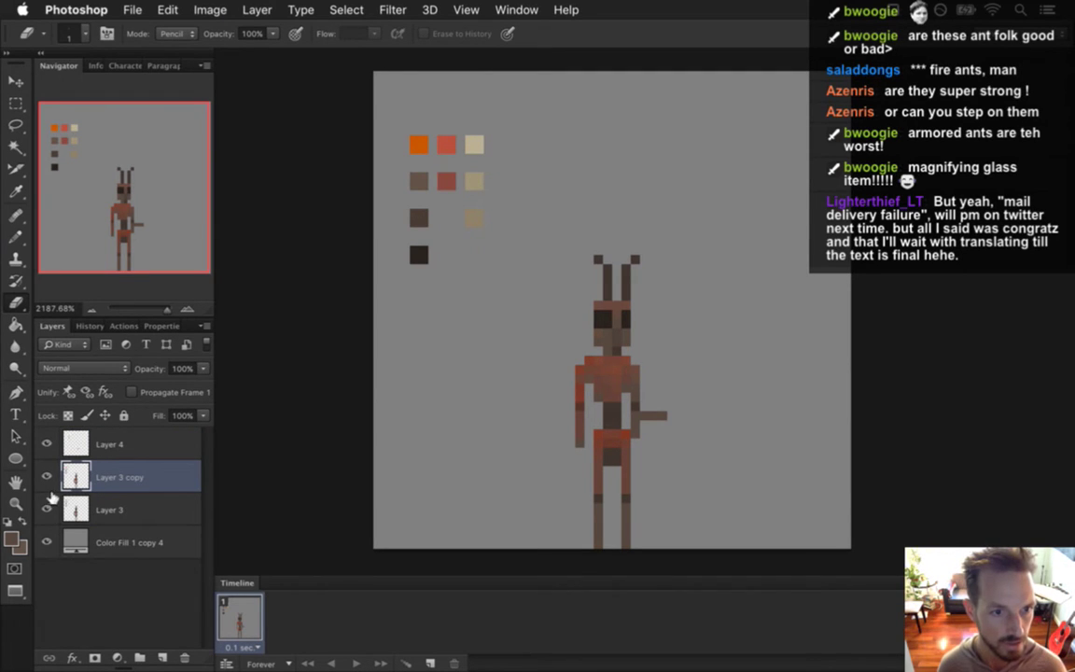
shift+click(84, 444)
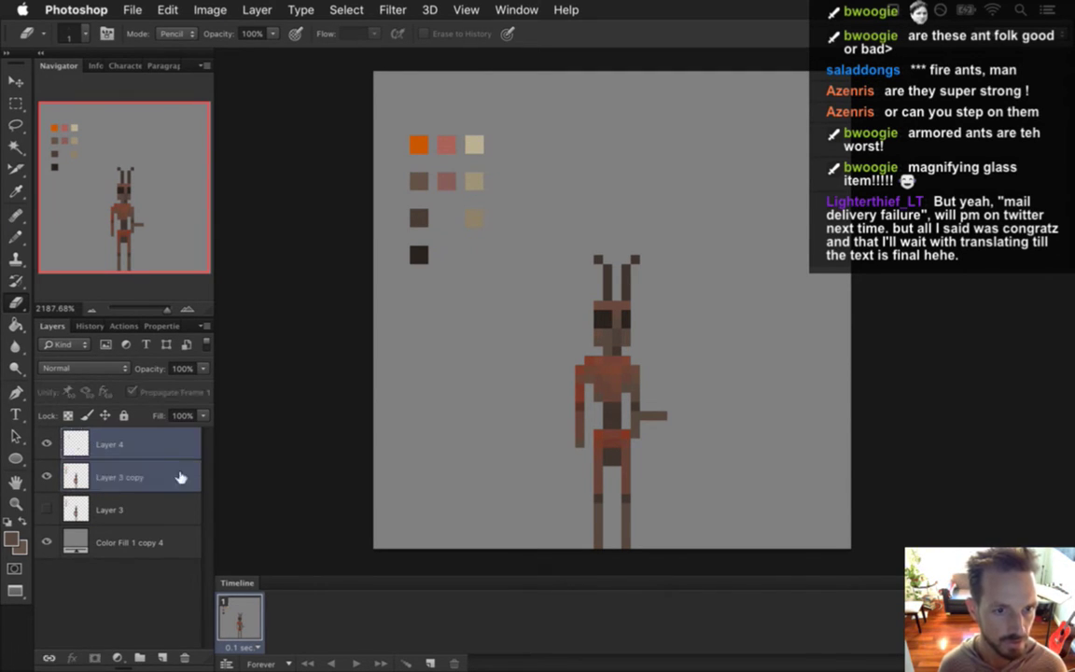
right_click(179, 465)
click(280, 439)
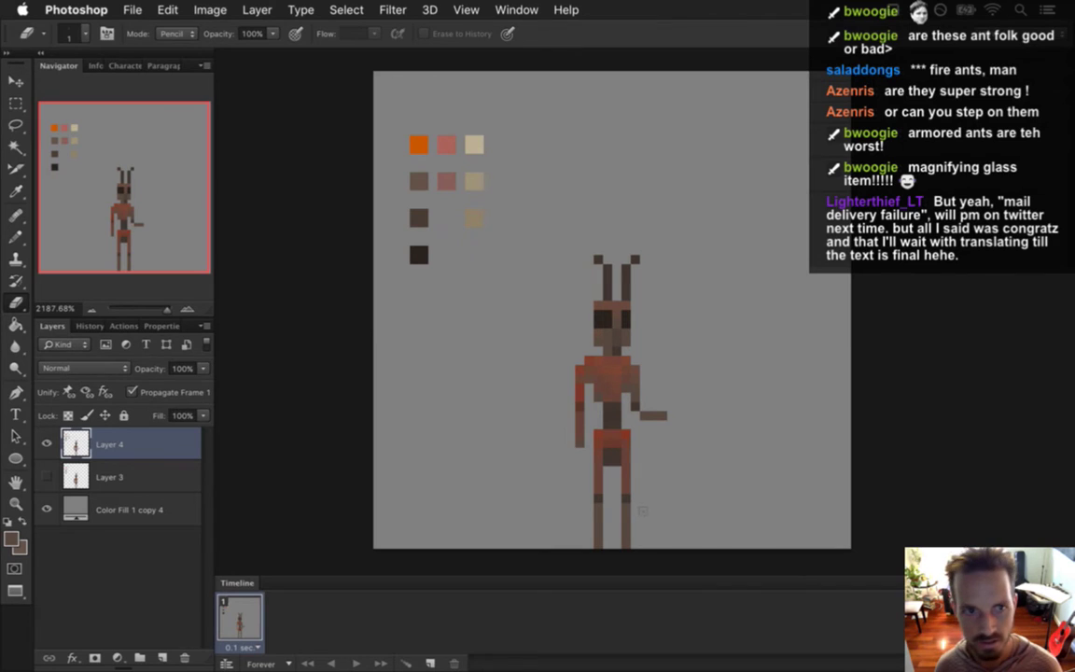
Draw a dark brown staff through the ant's hand down to the canvas bottom.
key(i)
click(422, 253)
key(b)
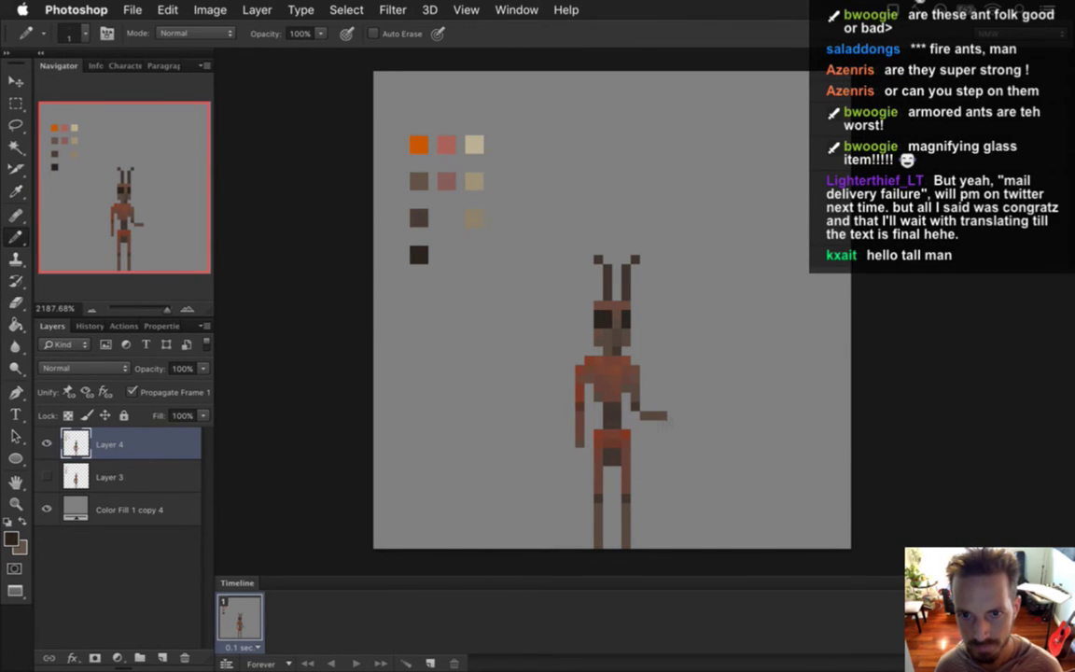
drag(662, 409, 661, 359)
drag(662, 439, 660, 551)
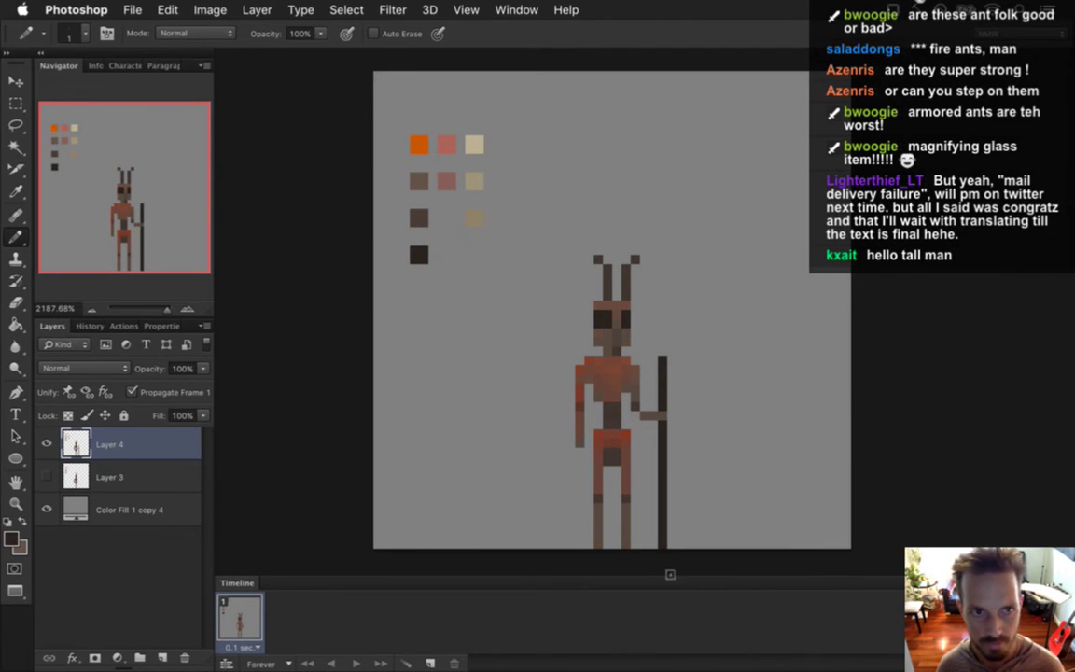
Paint a beige robe strip down the ant's side and a diagonal strap across the chest.
key(i)
click(473, 182)
key(b)
drag(635, 365, 636, 410)
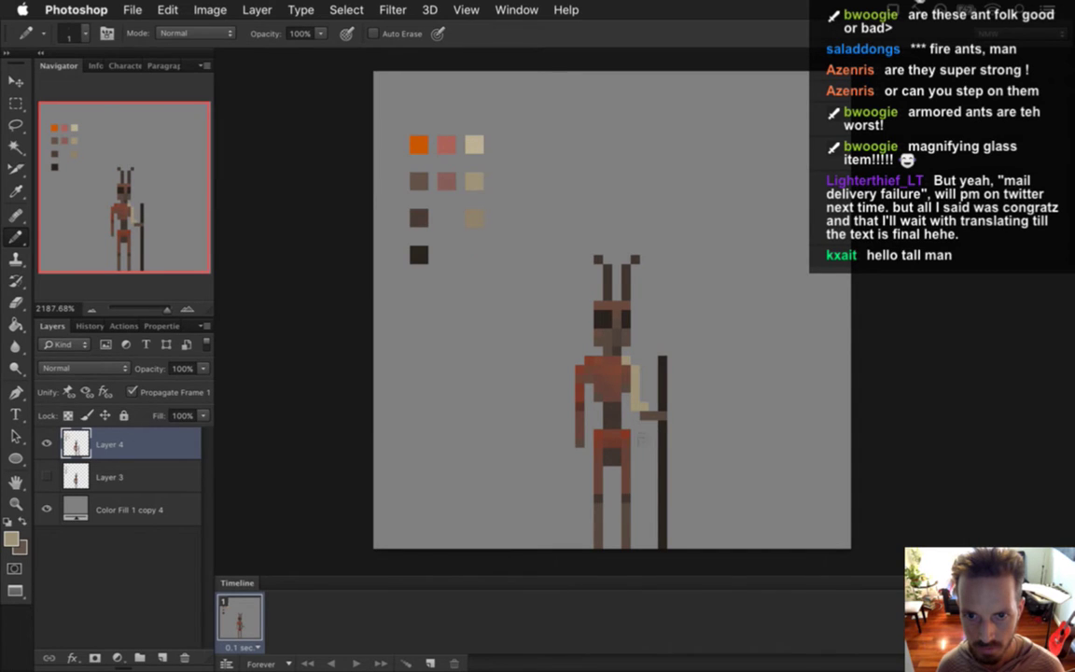
click(643, 435)
drag(635, 471, 634, 508)
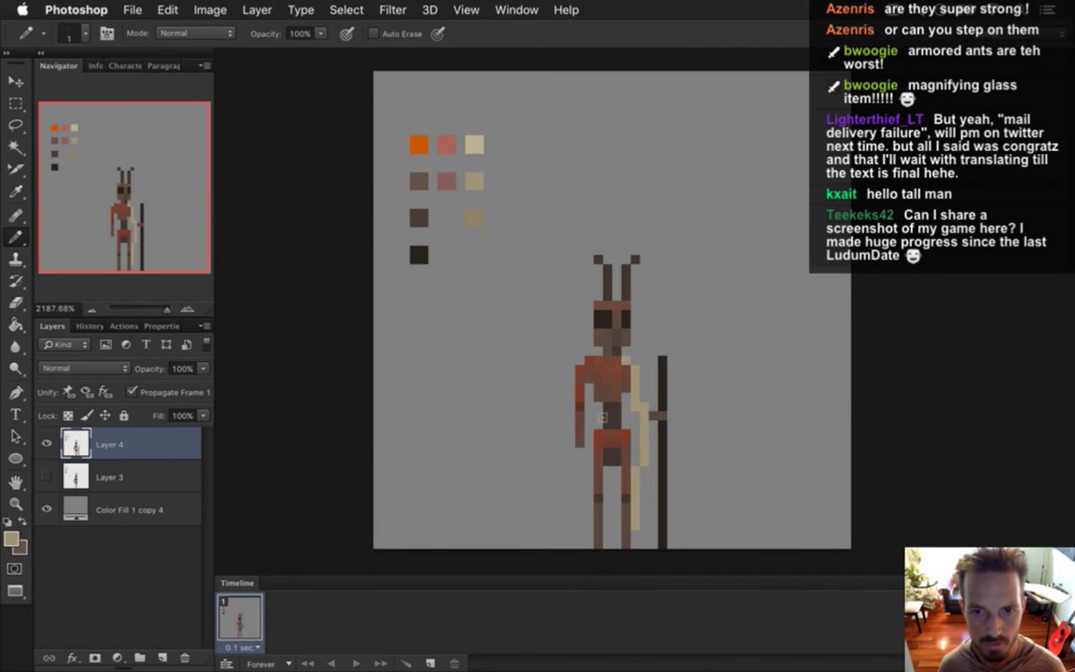
drag(615, 360, 601, 380)
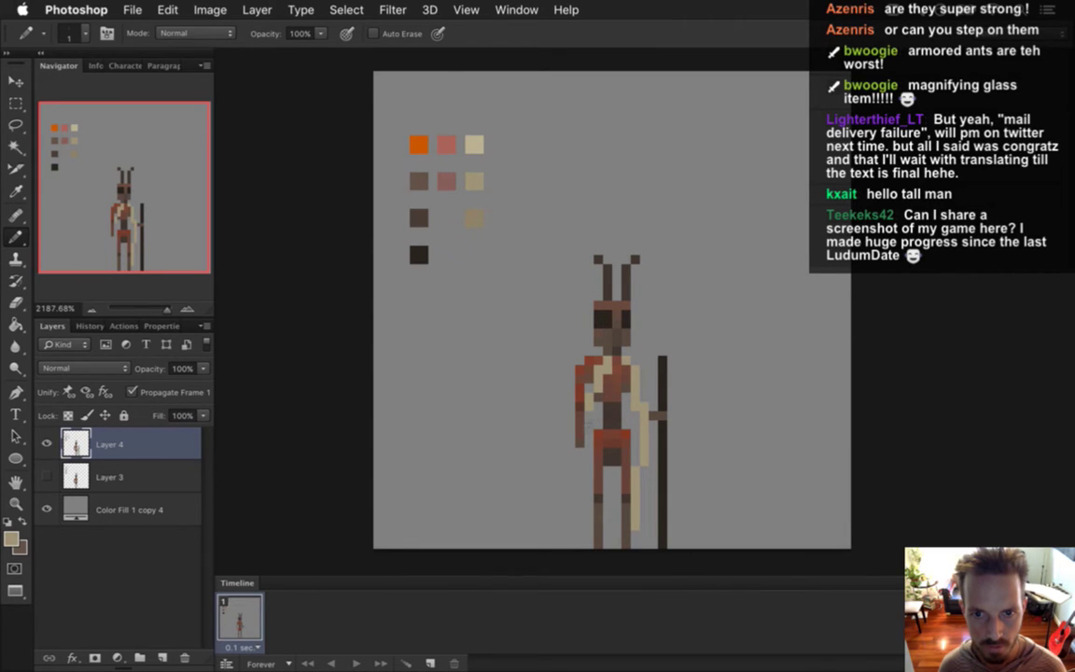
drag(608, 385, 596, 407)
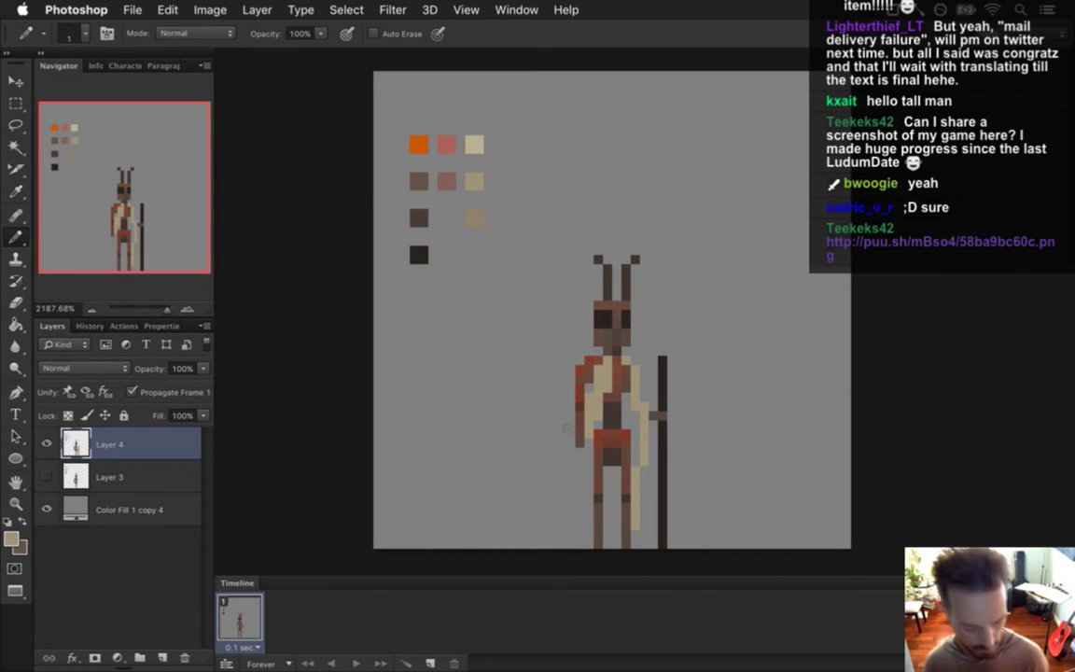
Sample a dark colour from the sprite and paint it over the red hip area.
key(i)
click(618, 368)
key(b)
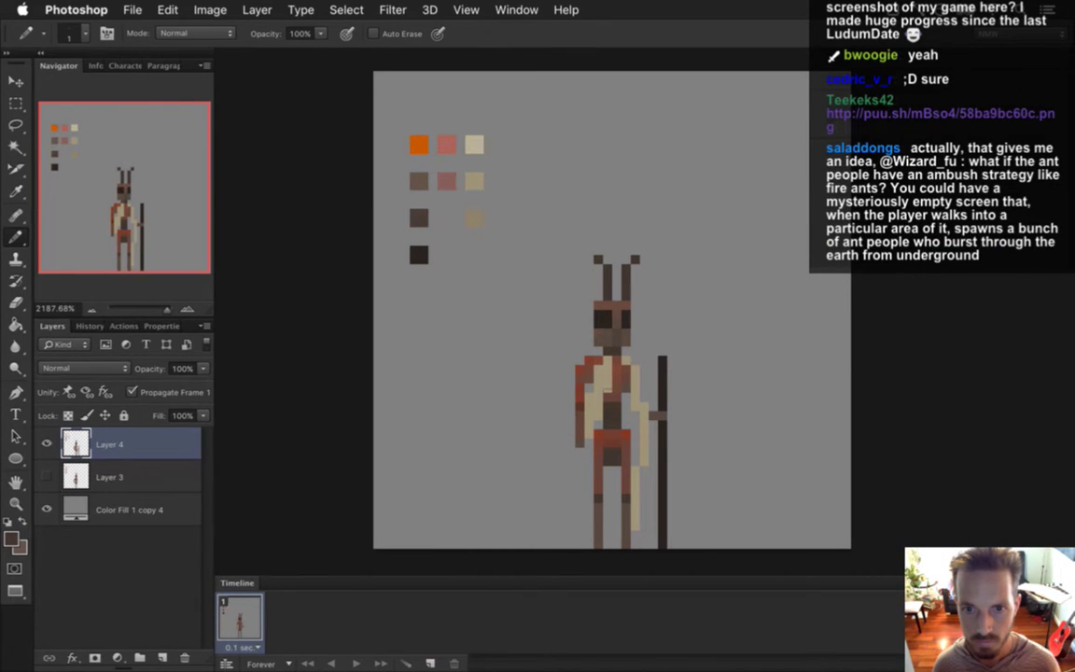
click(611, 454)
alt+click(609, 364)
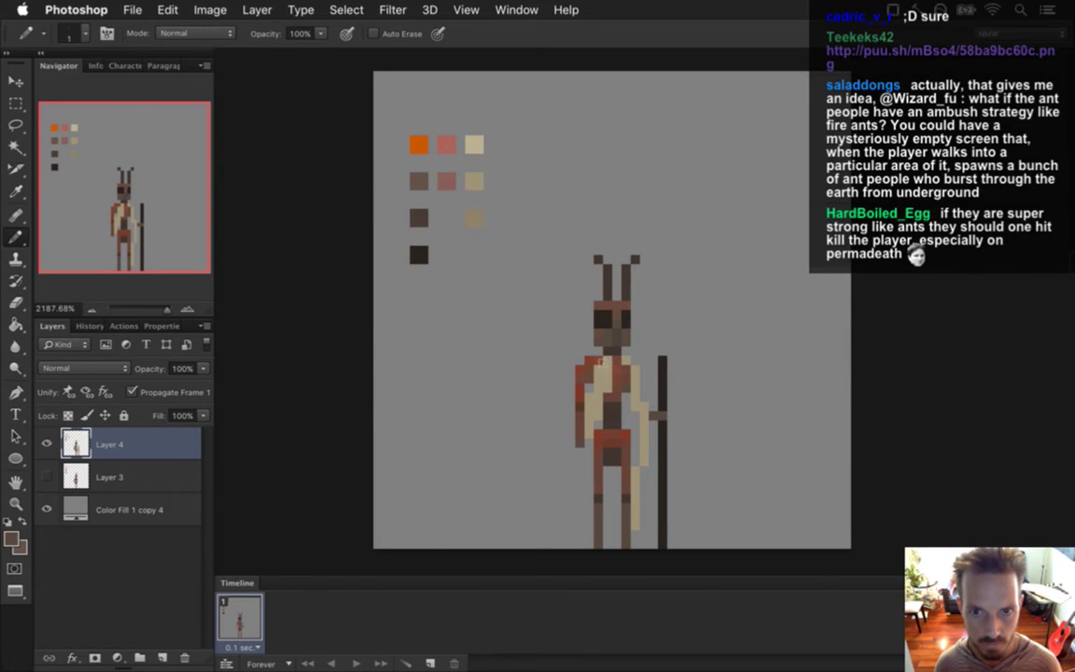
key(e)
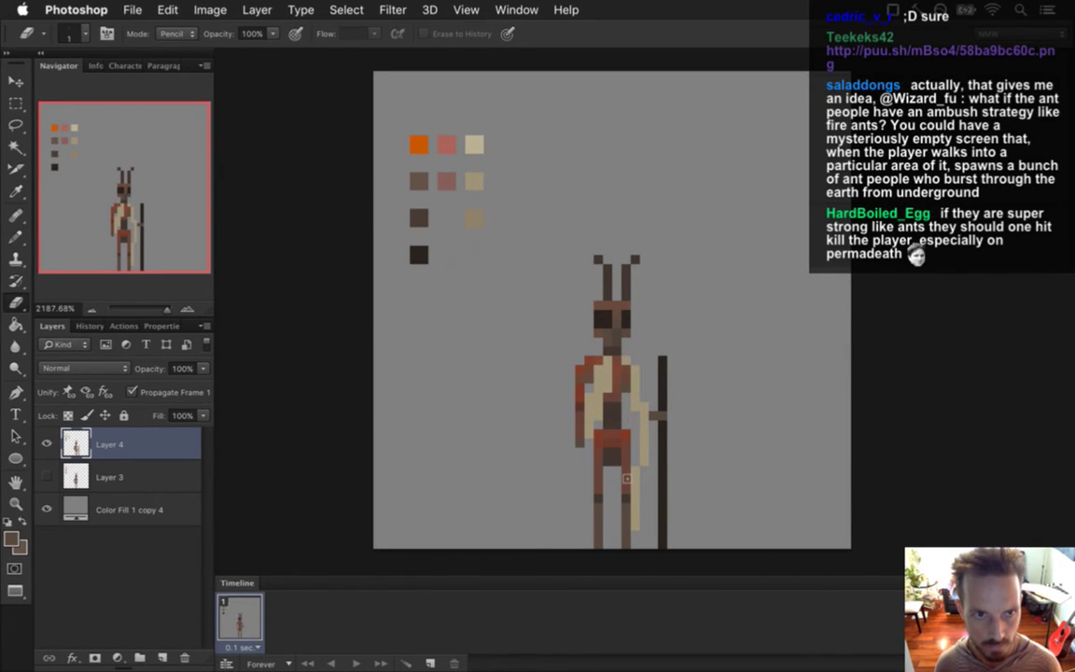
Return to the Pencil and sample a colour from the ant's head to redraw the hips.
key(b)
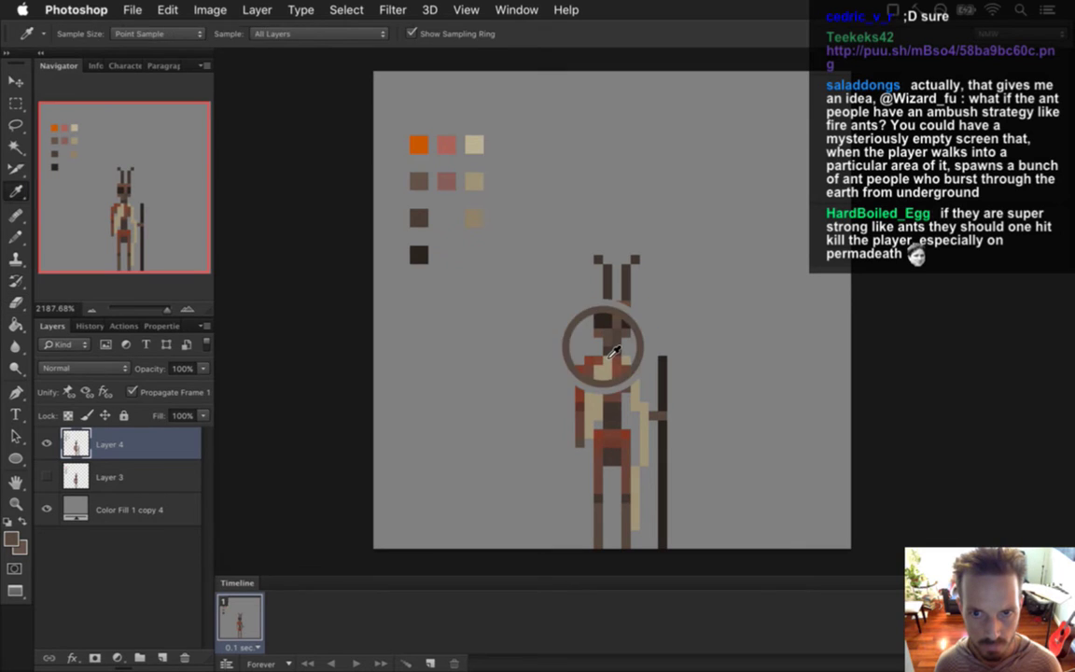
alt+click(551, 322)
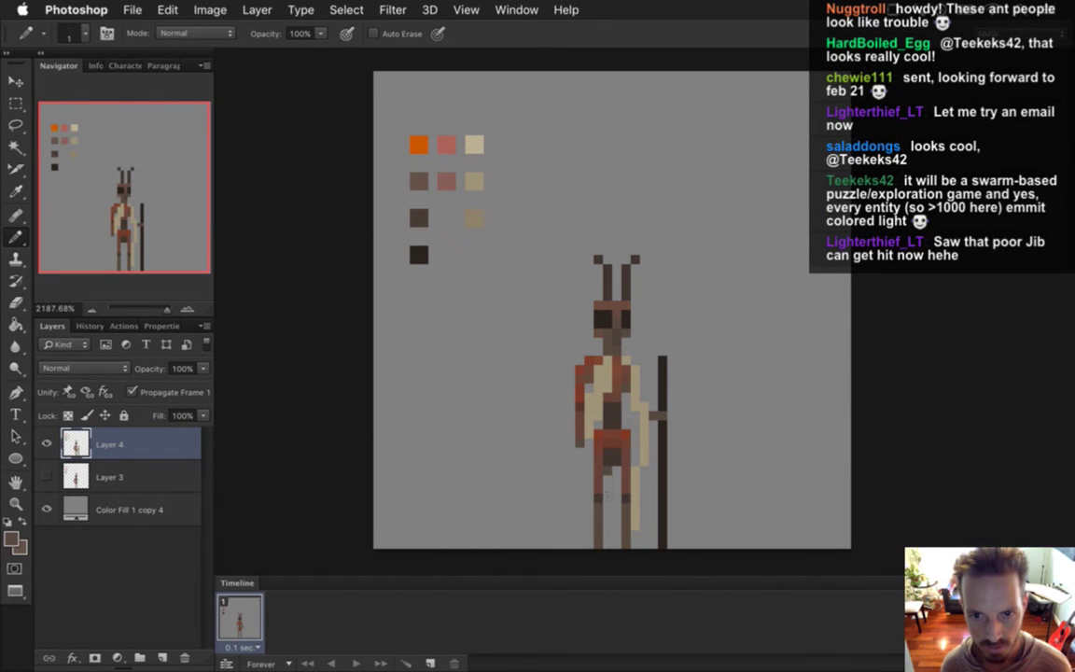
Paint tan over the ant's legs and red-brown upper torso.
drag(601, 504, 615, 536)
key(ctrl+z)
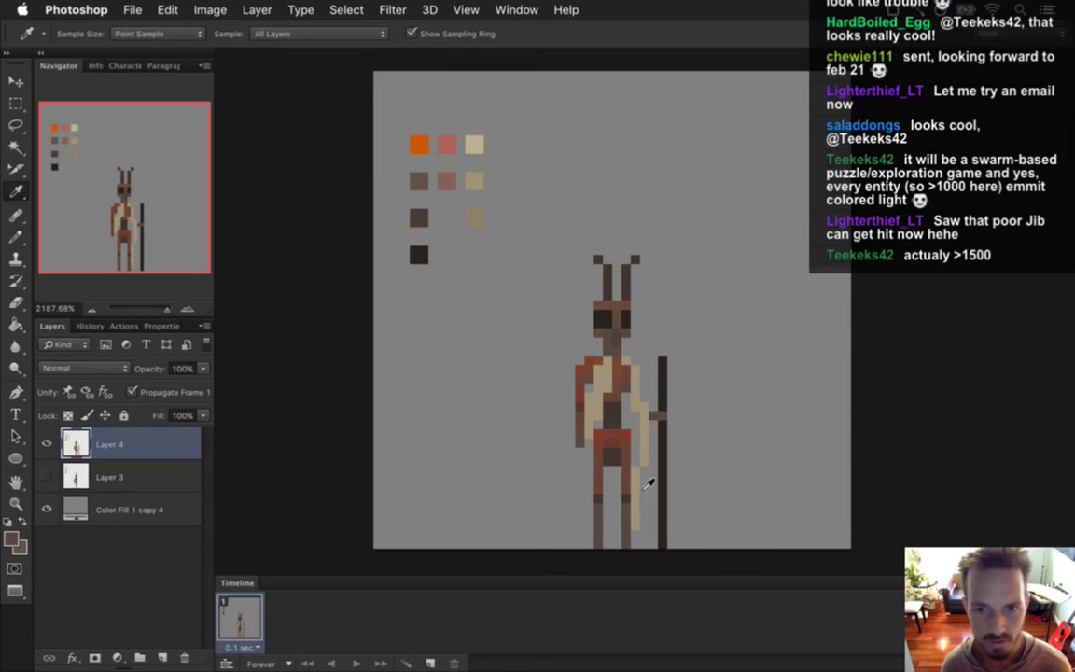
alt+click(640, 484)
mouse_move(623, 472)
mouse_down()
mouse_move(625, 495)
mouse_move(602, 462)
mouse_up()
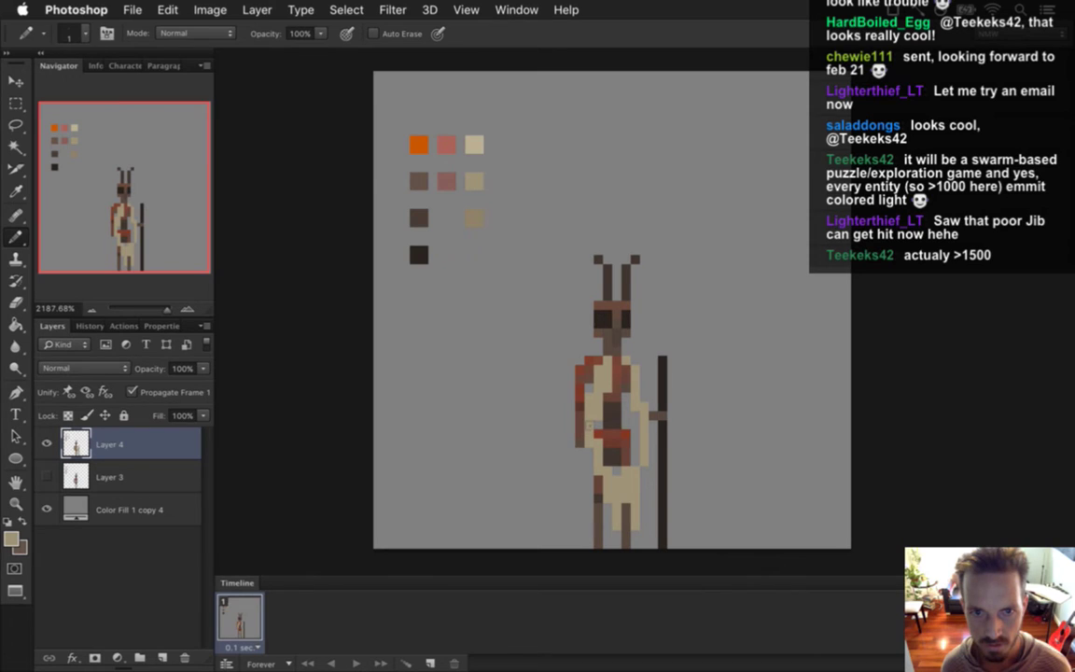
mouse_move(588, 428)
mouse_down()
mouse_move(590, 378)
mouse_move(618, 404)
mouse_move(613, 465)
mouse_move(633, 518)
mouse_up()
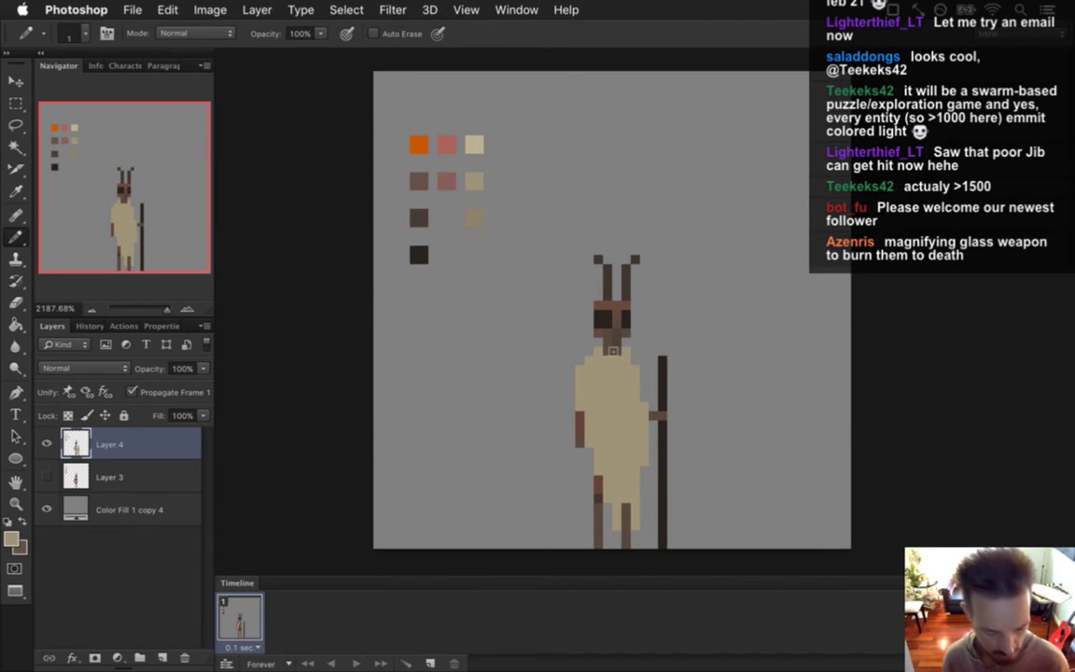
Add highlight and darker tan shading pixels on the robe, then save the document.
alt+click(606, 308)
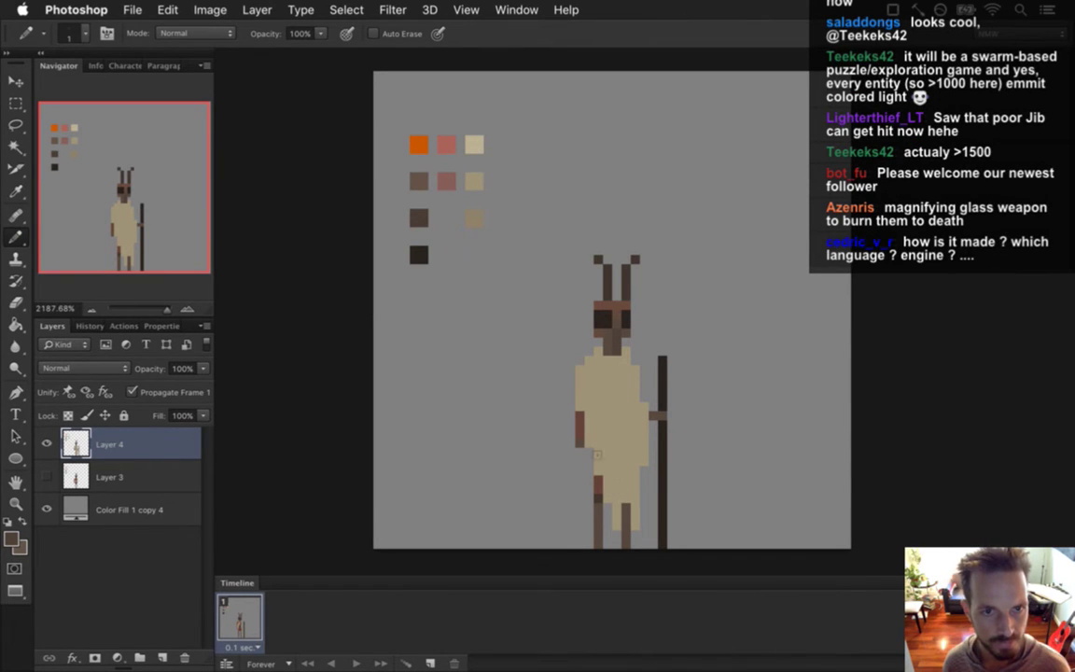
key(i)
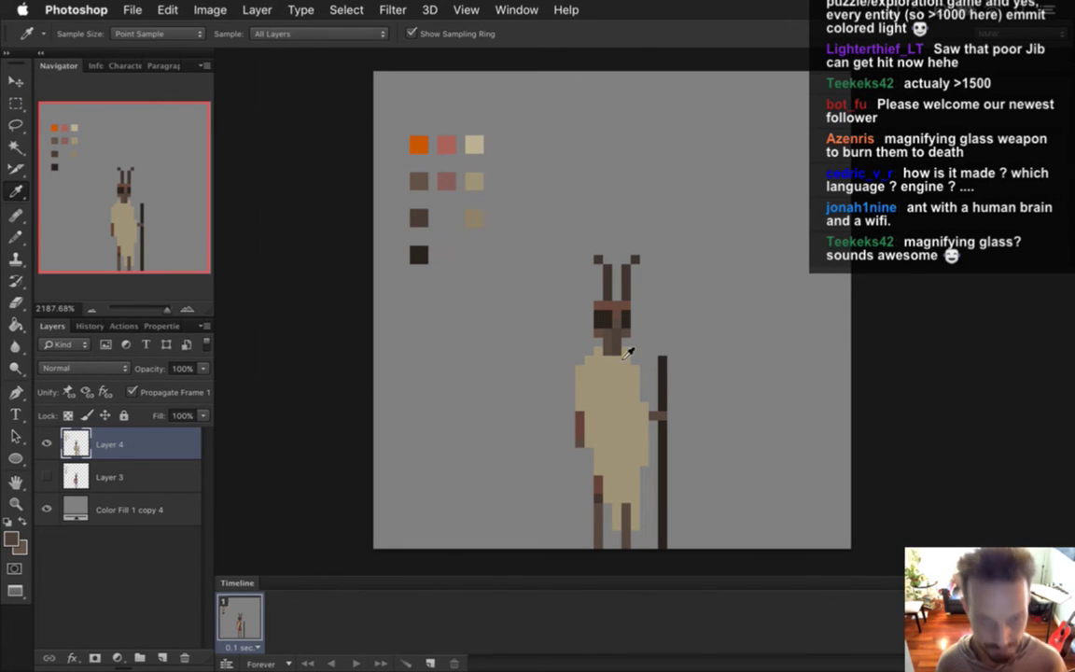
click(619, 408)
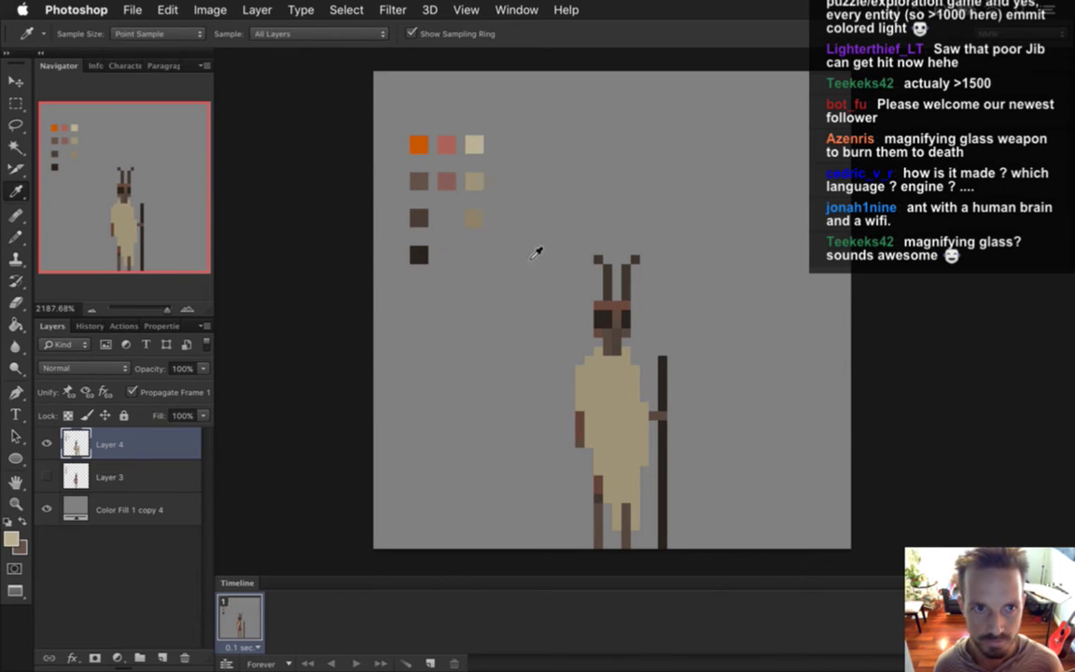
key(b)
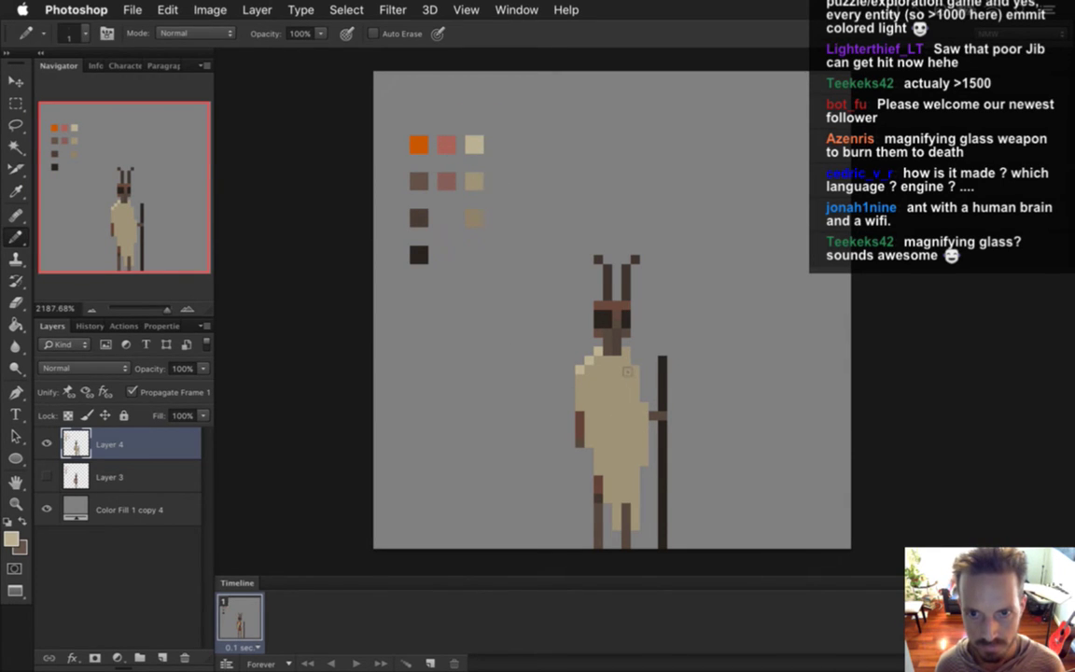
click(634, 369)
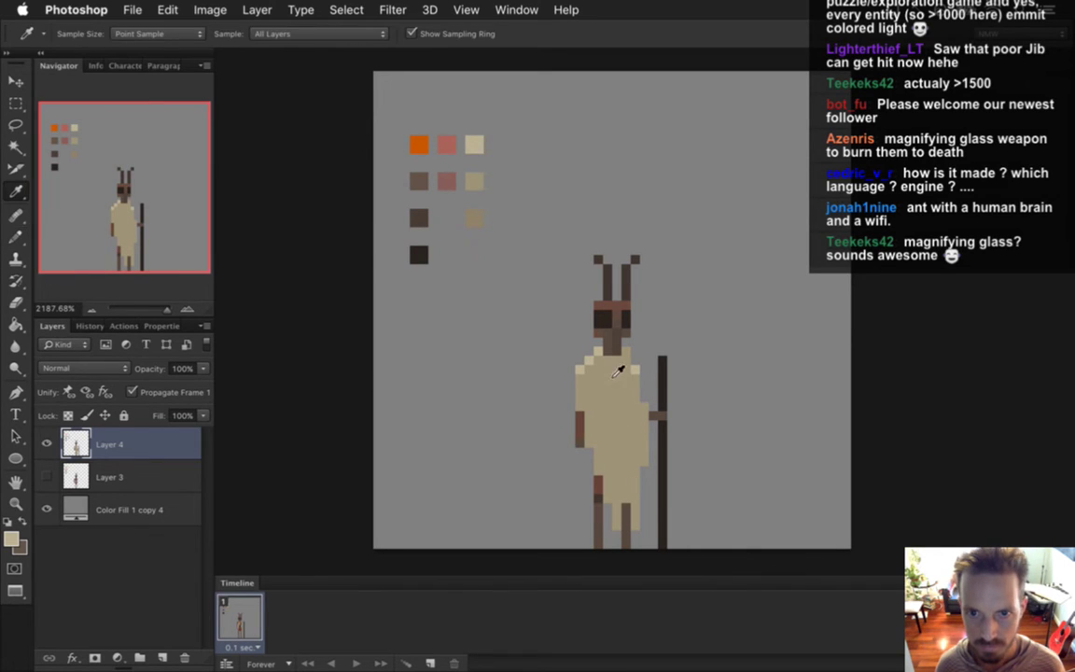
alt+click(476, 220)
click(613, 366)
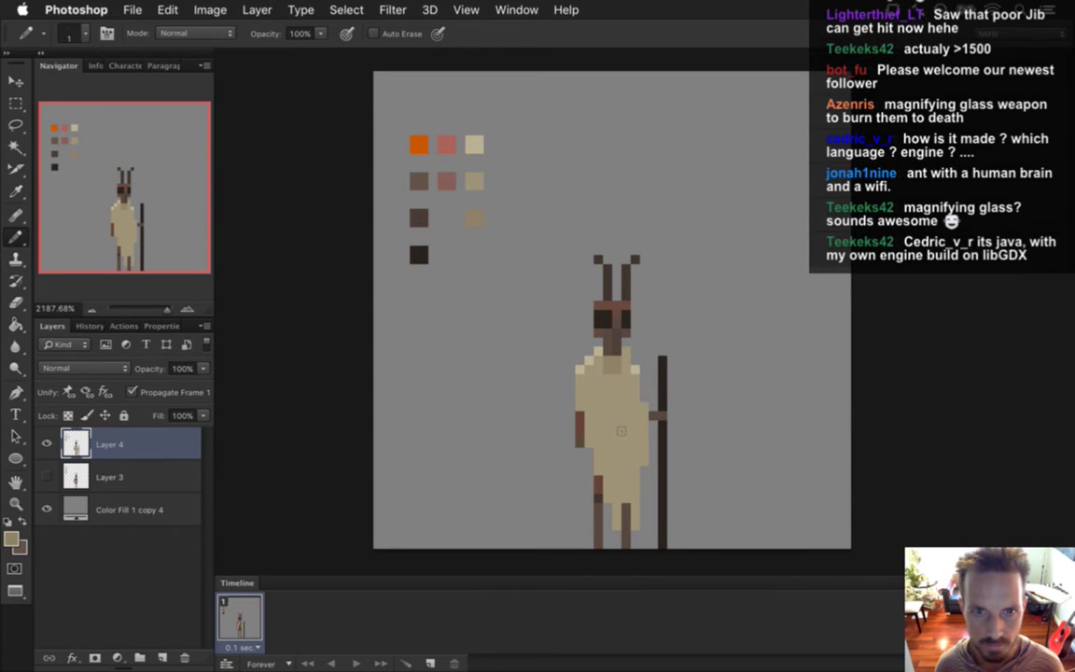
alt+click(624, 374)
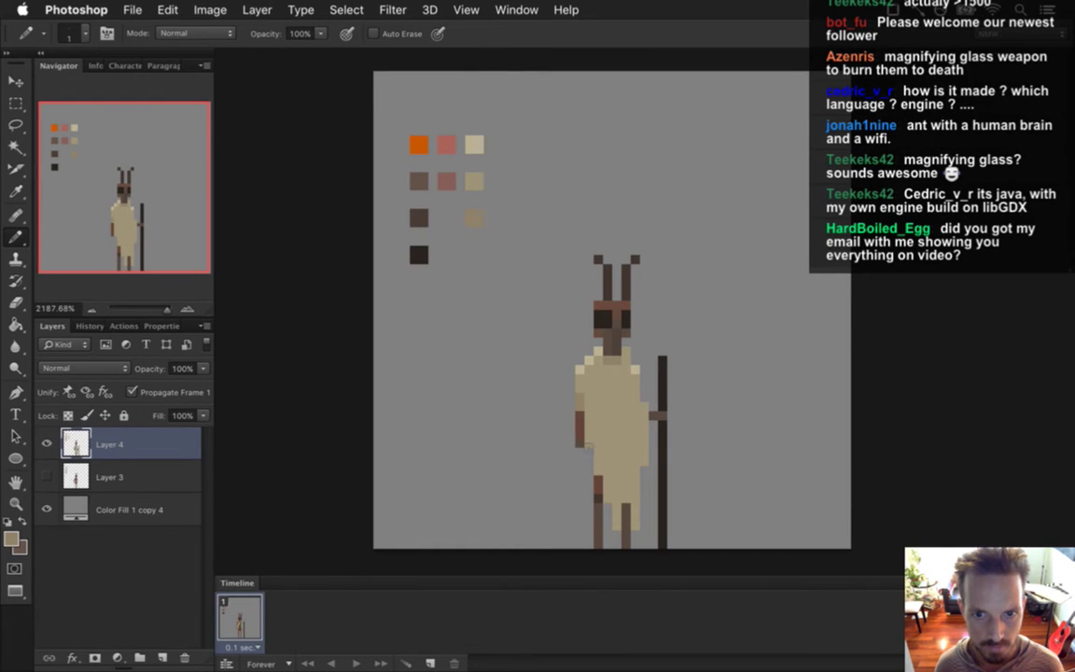
click(609, 485)
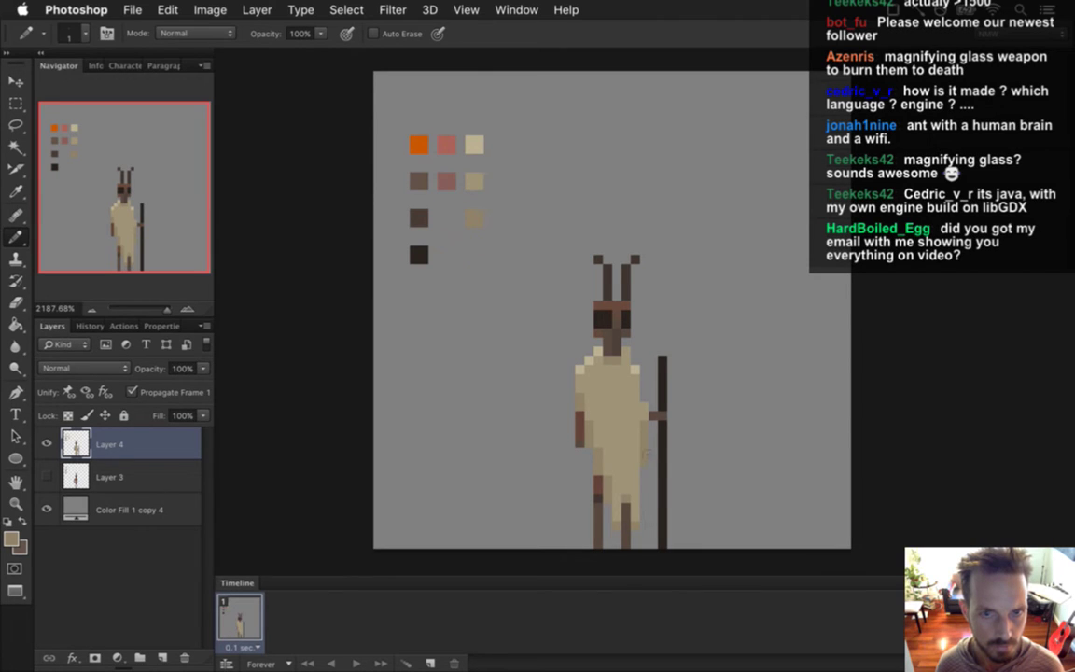
alt+click(629, 411)
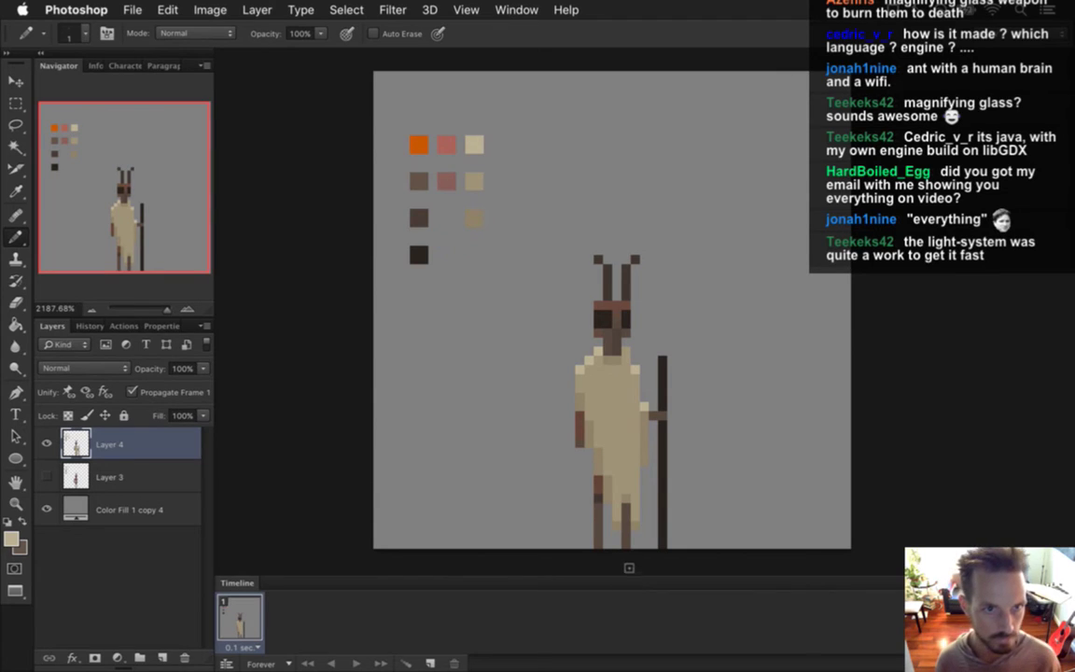
key(ctrl+s)
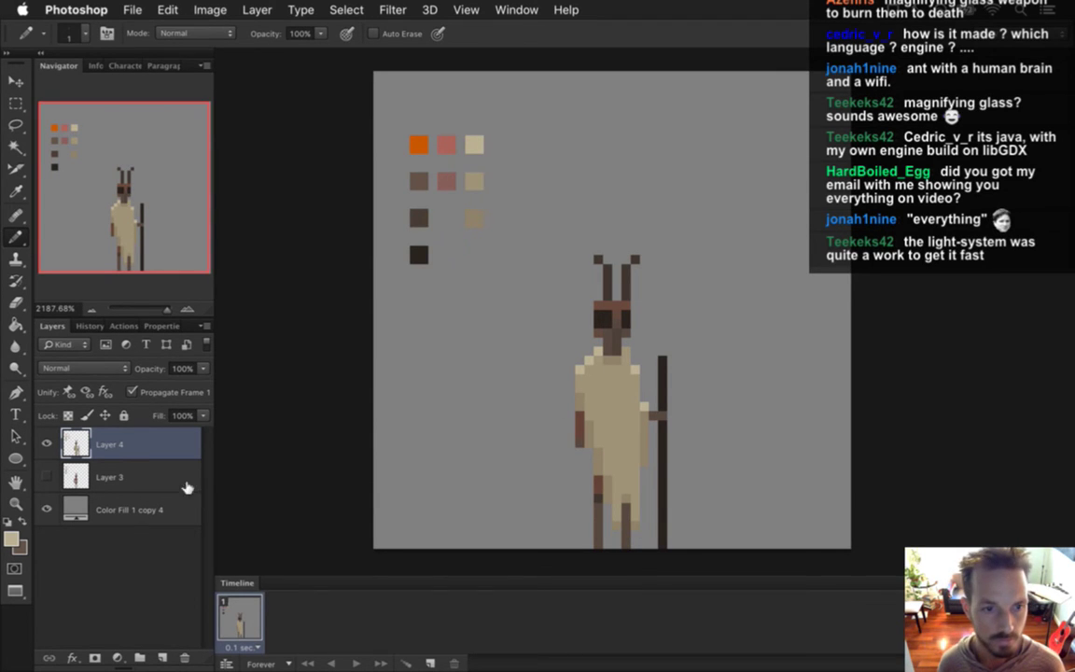
Duplicate Layer 4 as Layer 4 copy and hide the original Layer 4.
key(ctrl+j)
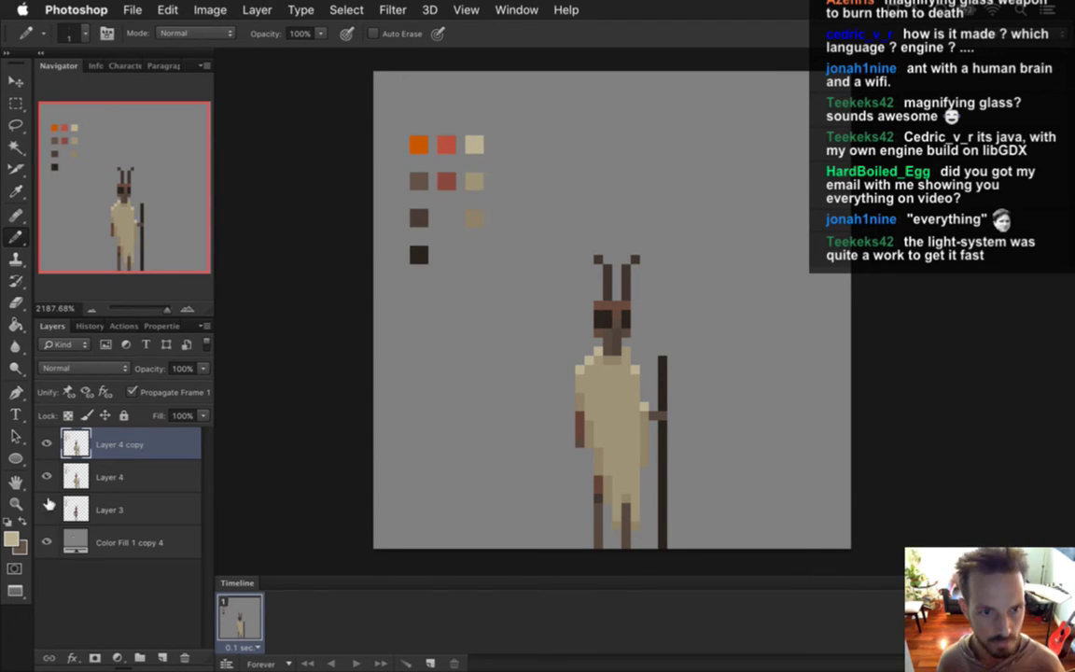
click(46, 477)
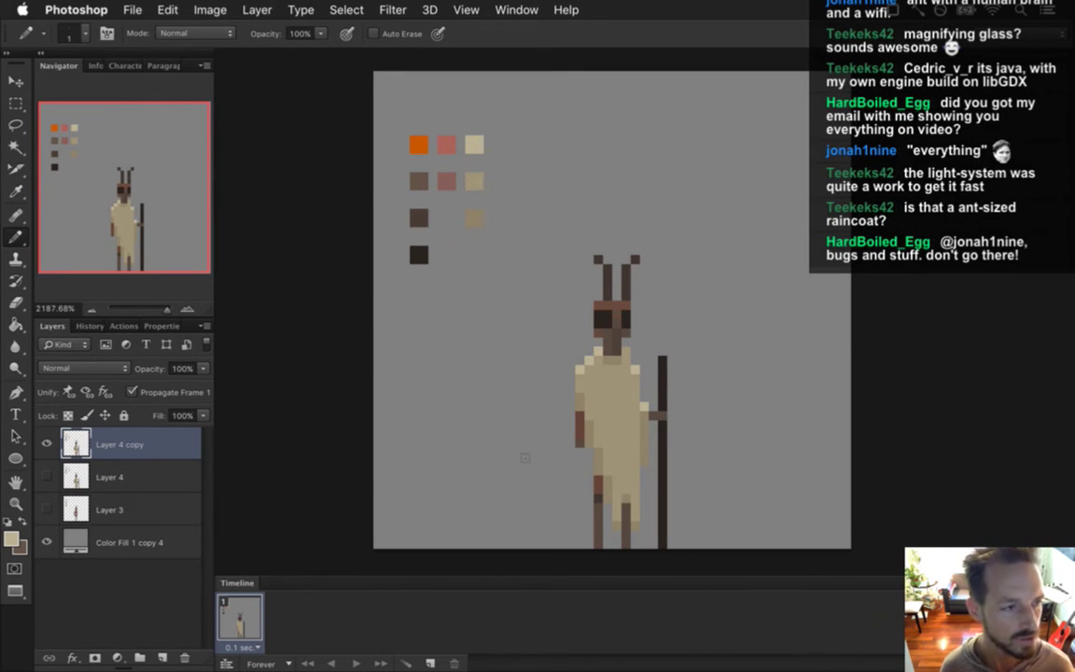
Switch to Xcode, open Game.cpp via quick file search, and return to Photoshop.
key(super+Tab)
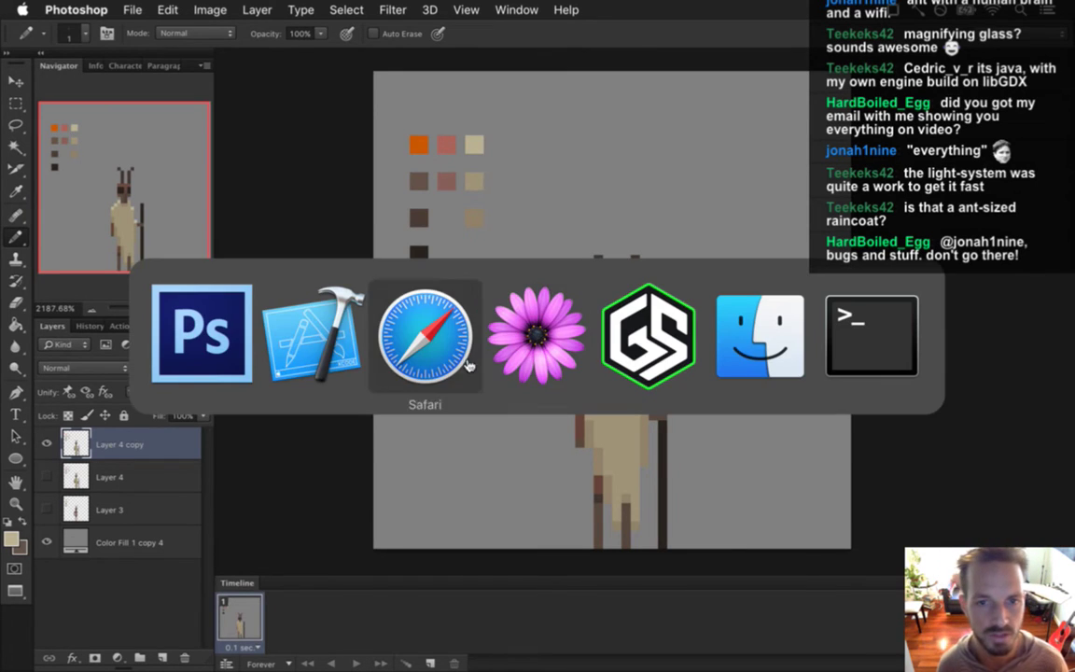
click(313, 336)
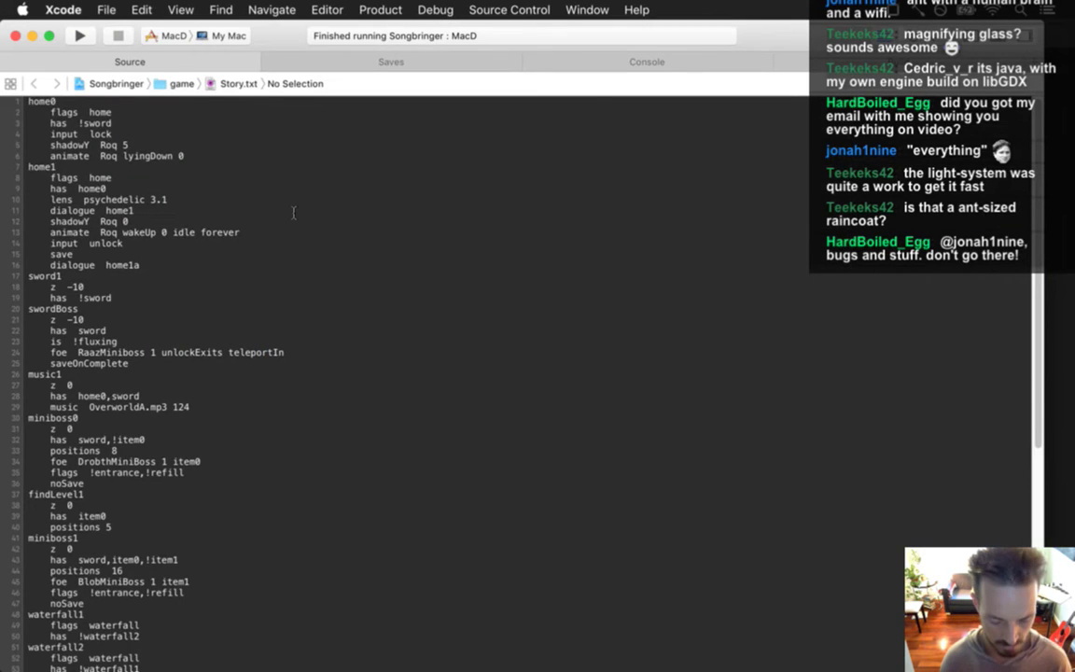
key(super+shift+o)
text(lore)
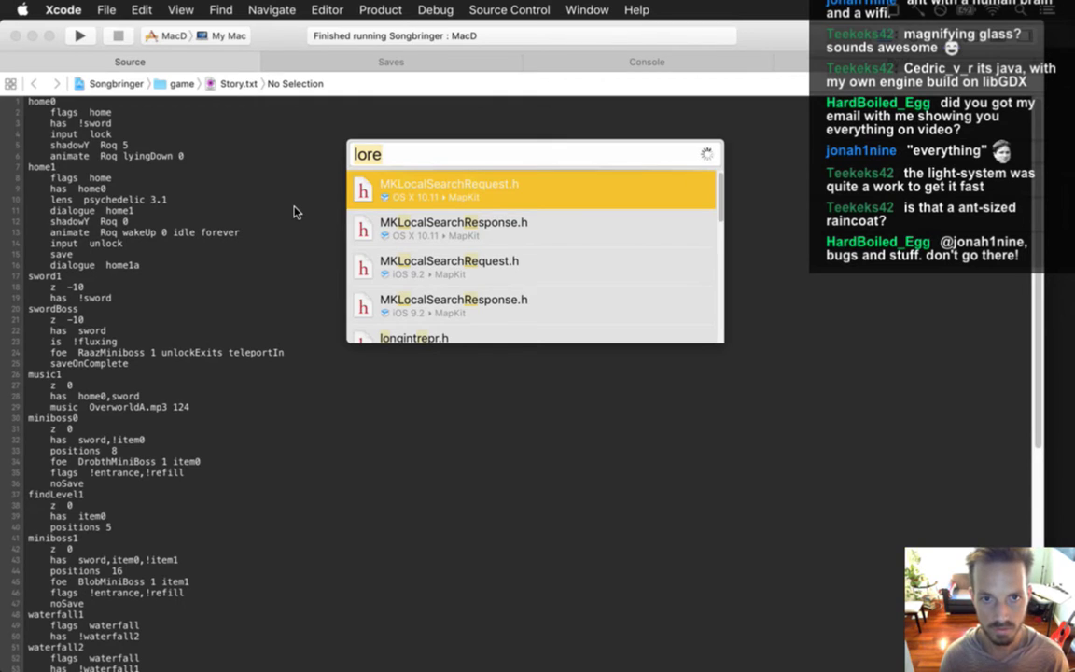
text(game.cp)
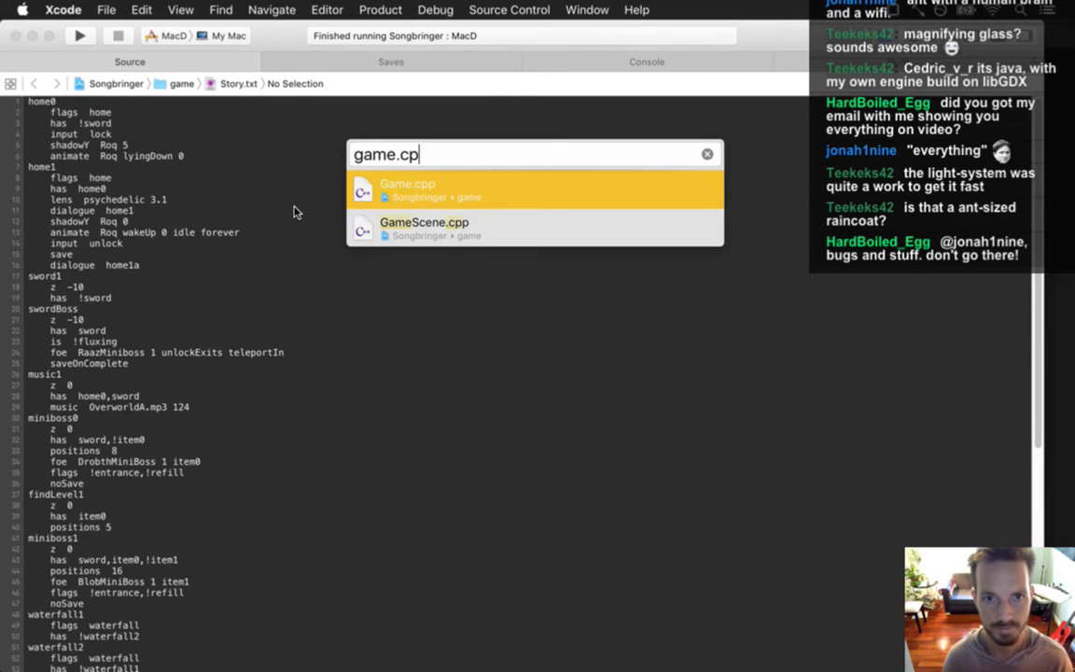
key(Return)
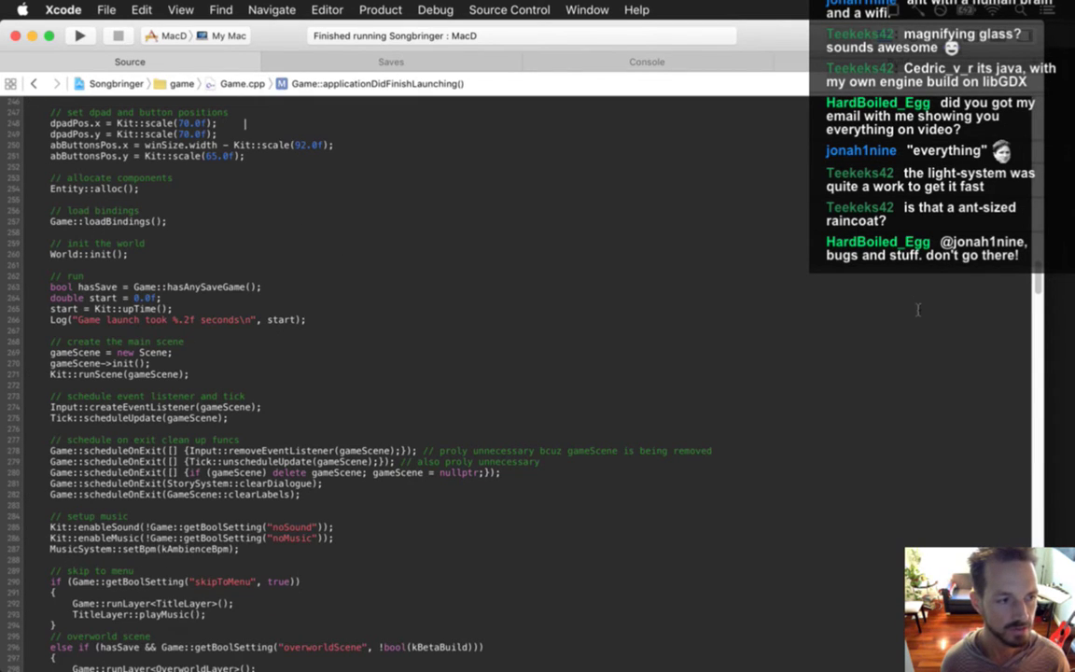
key(super+Tab)
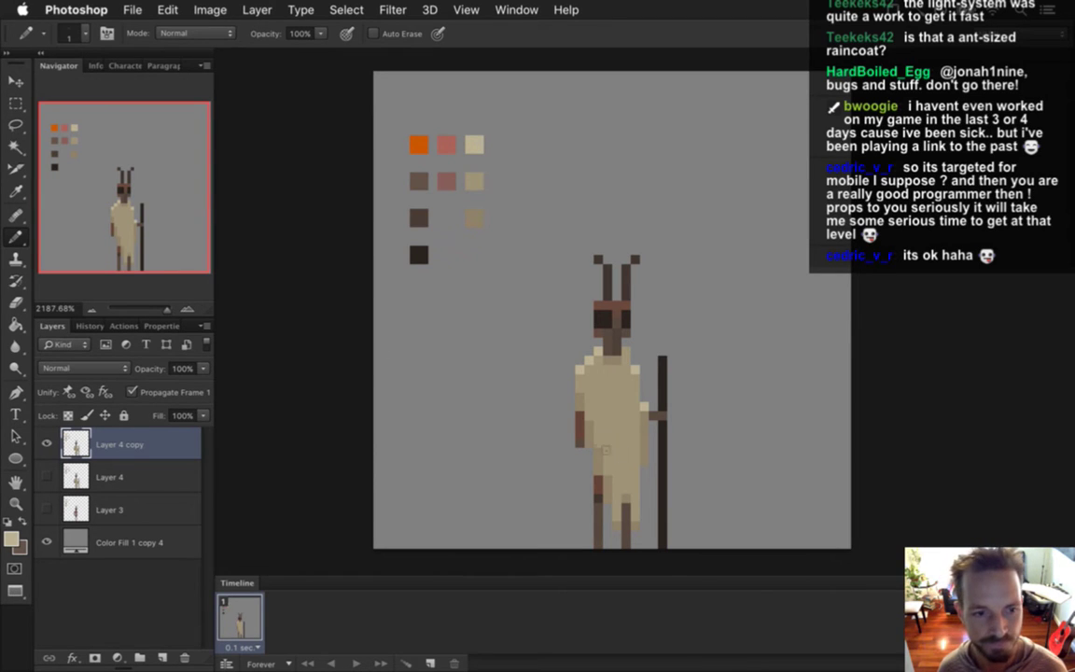
Sample the reddish-brown of the ant's head for drawing.
key(i)
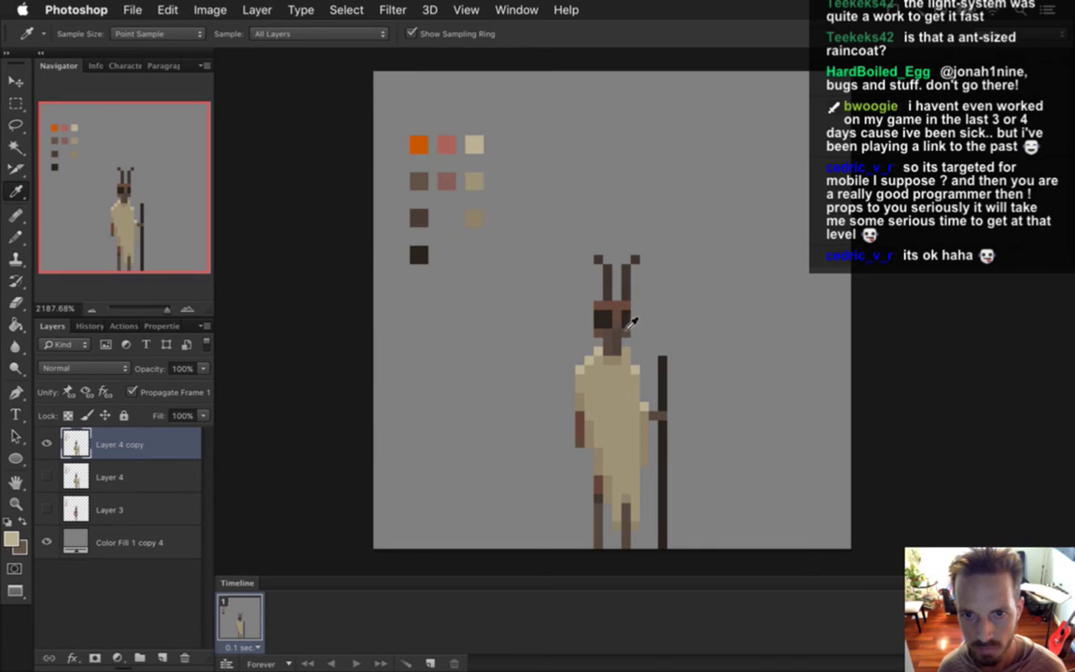
click(612, 308)
key(b)
alt+click(614, 345)
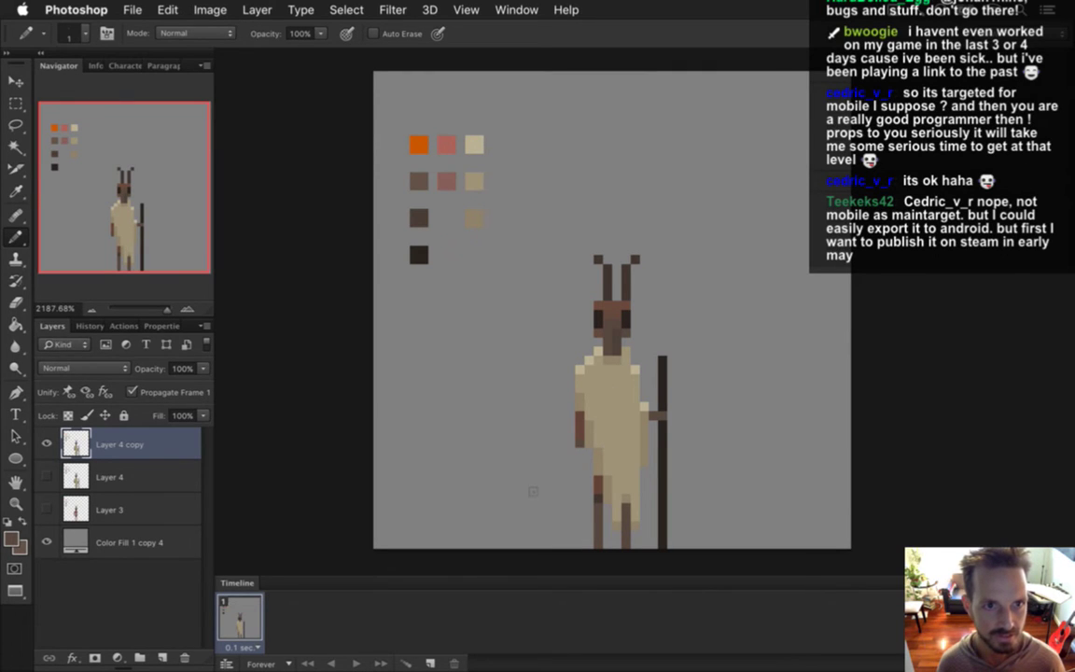
Duplicate the frame as Layer 4 copy 2 and start a reddish-brown arm left of the body.
key(ctrl+j)
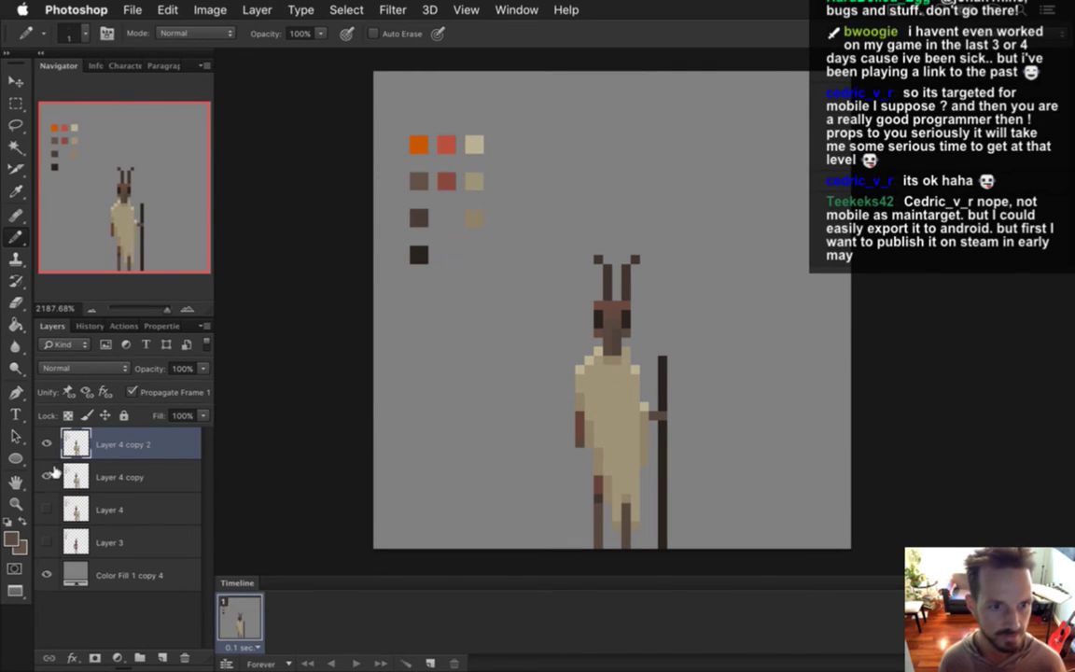
alt+click(615, 318)
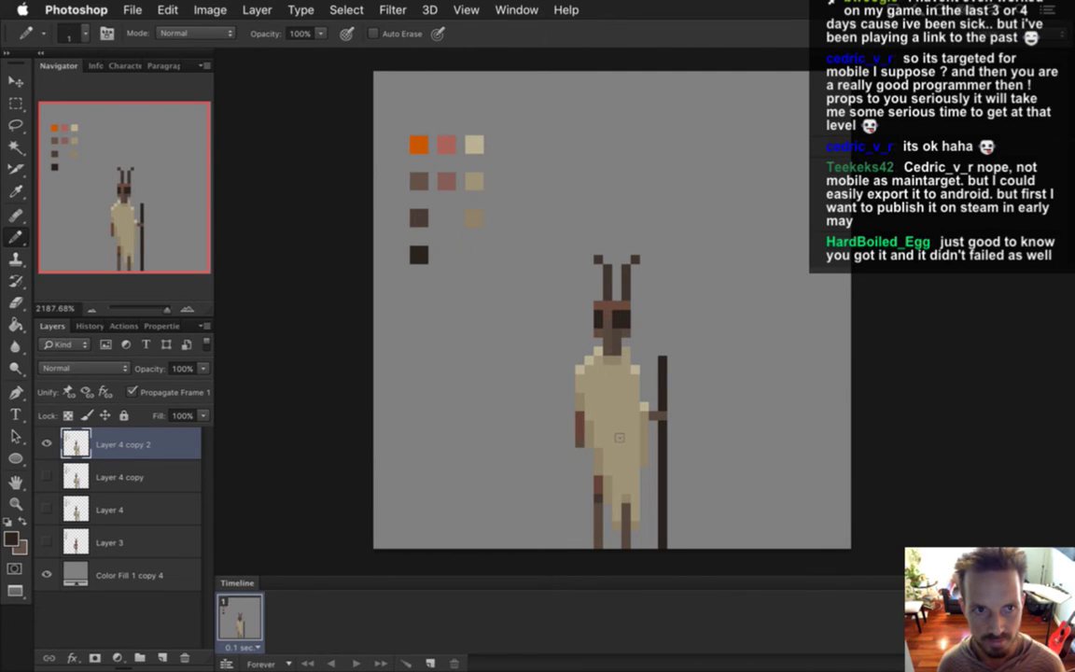
alt+click(613, 351)
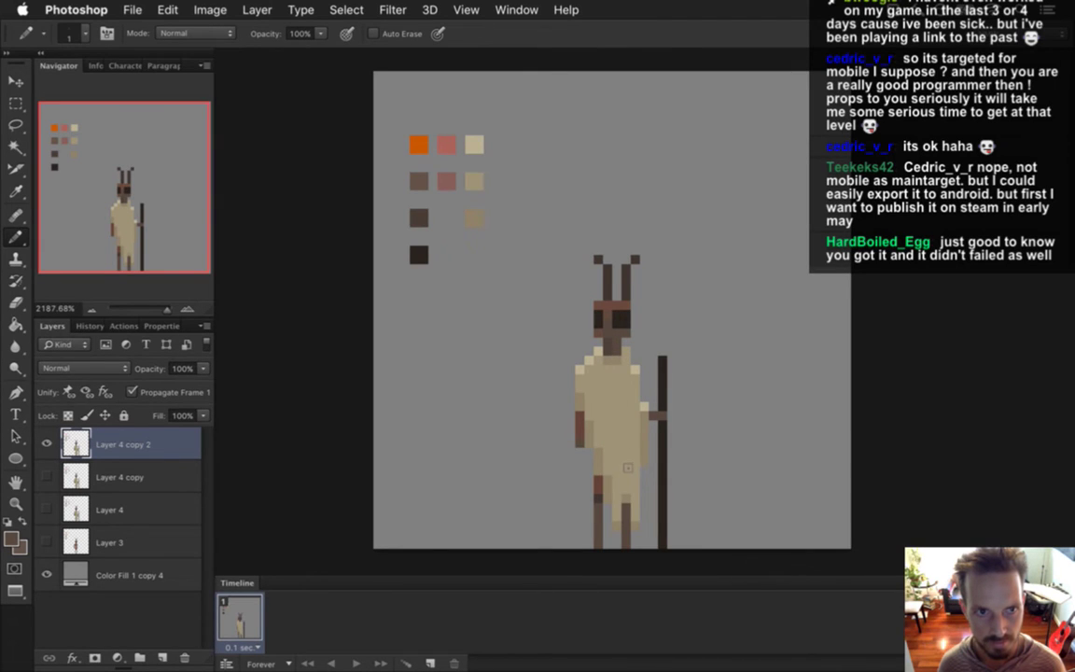
alt+click(575, 415)
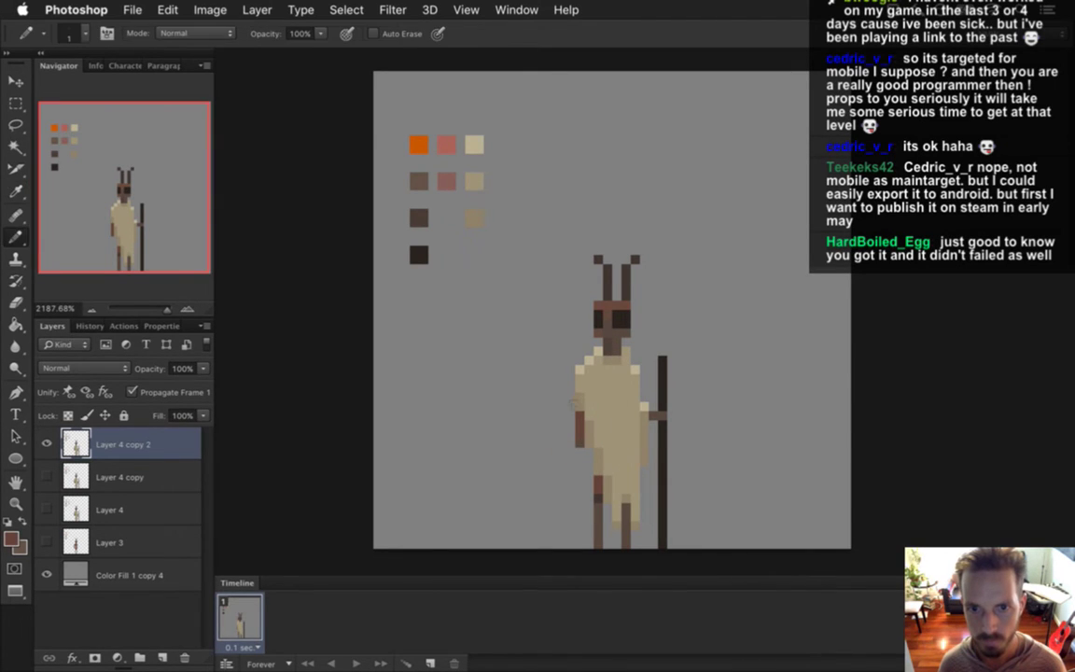
click(524, 378)
Lengthen the arm further left and sample the tan robe colour for the sleeve.
alt+click(524, 401)
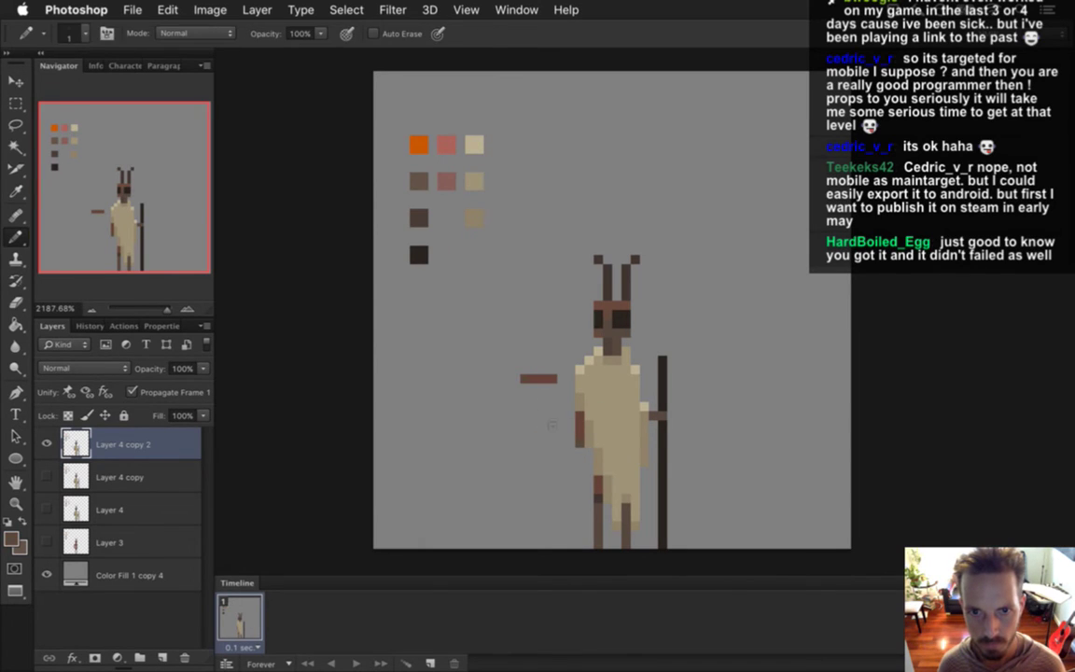
alt+click(579, 410)
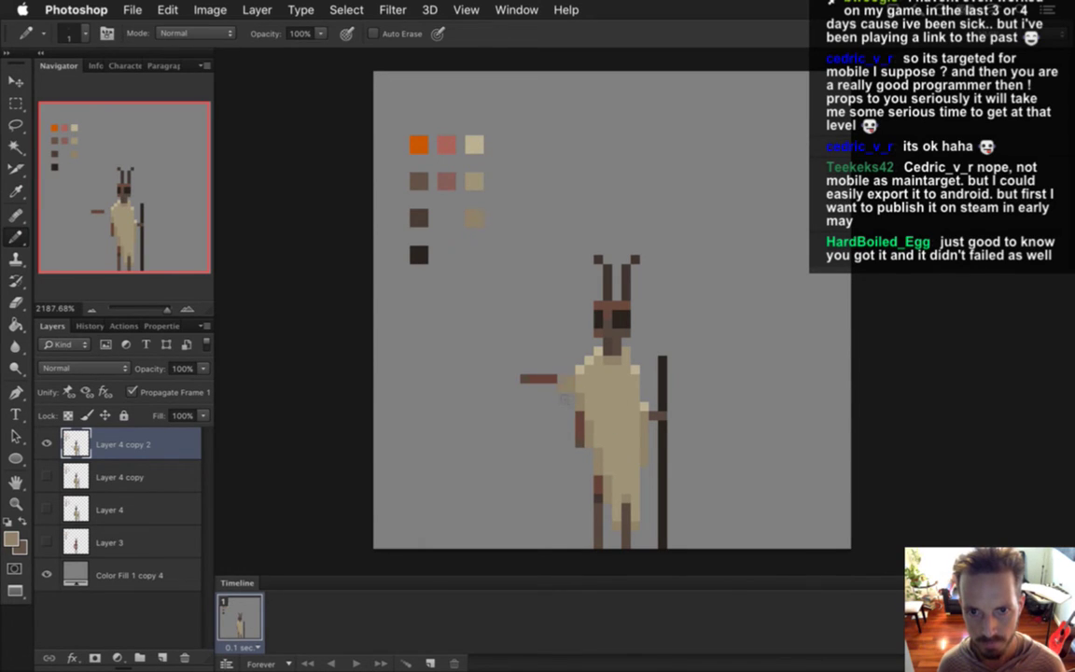
alt+click(564, 411)
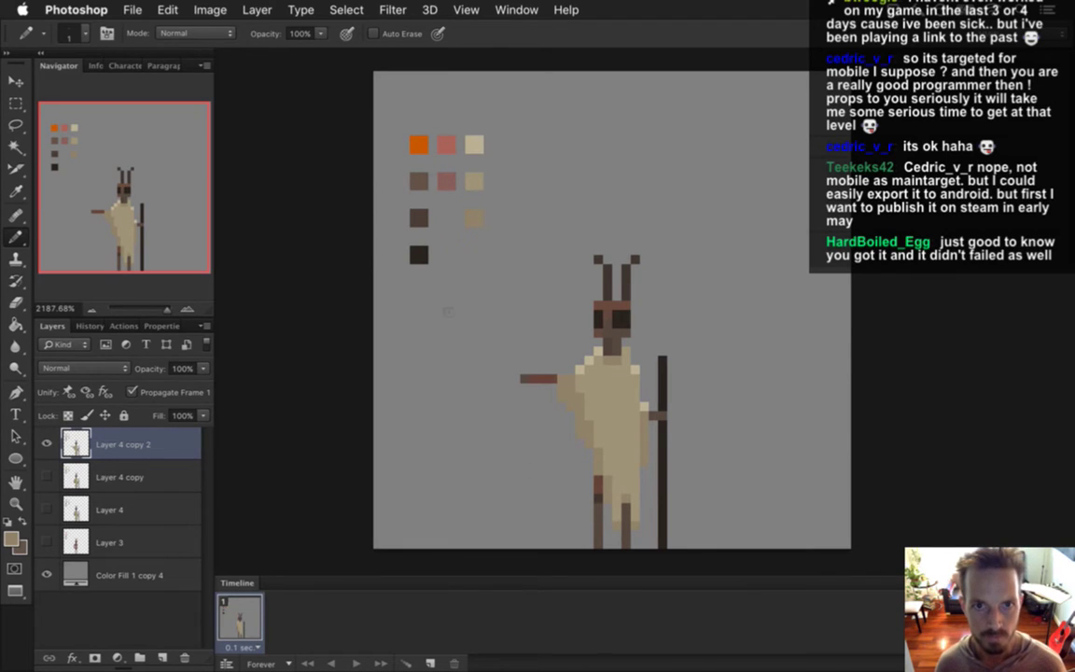
Draw a short orange bullet streak to the left of the arm.
key(alt)
alt+click(420, 154)
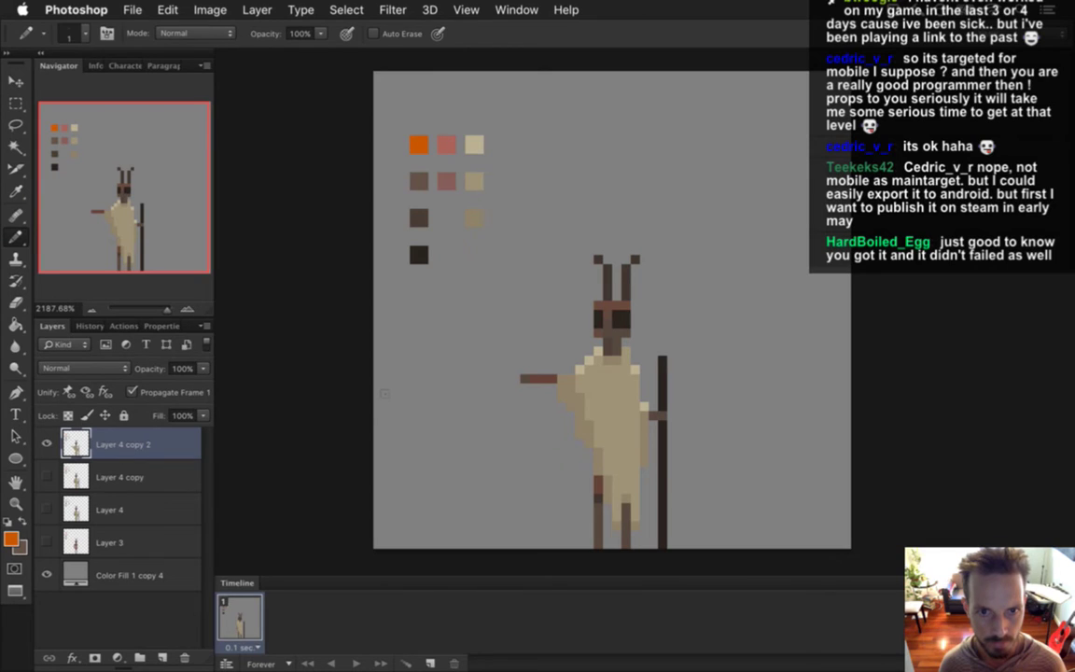
click(414, 378)
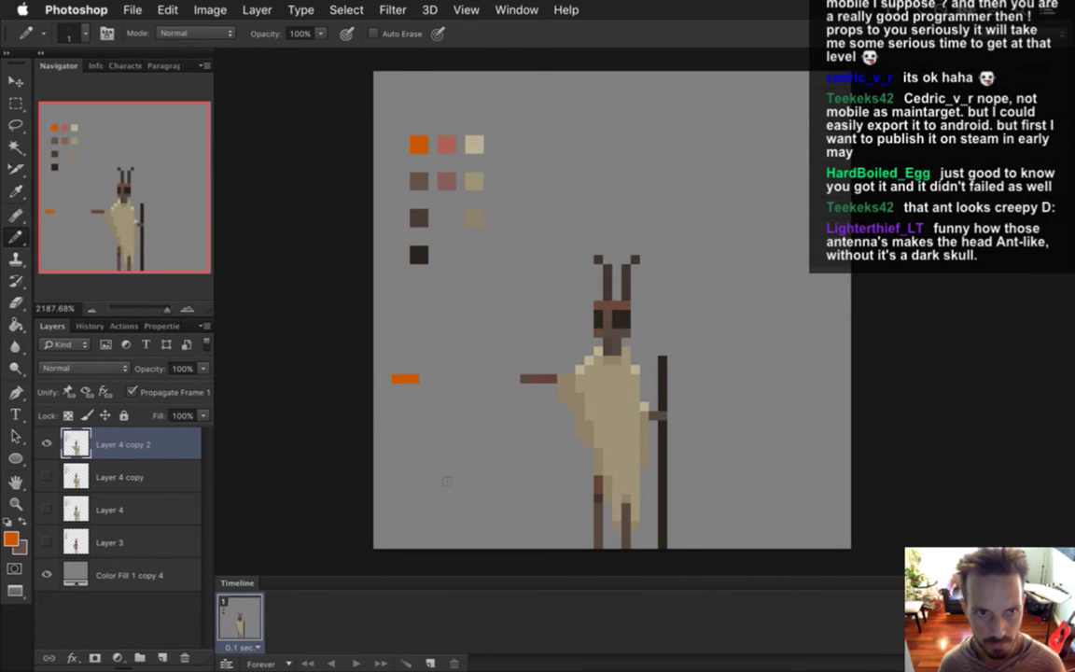
click(424, 378)
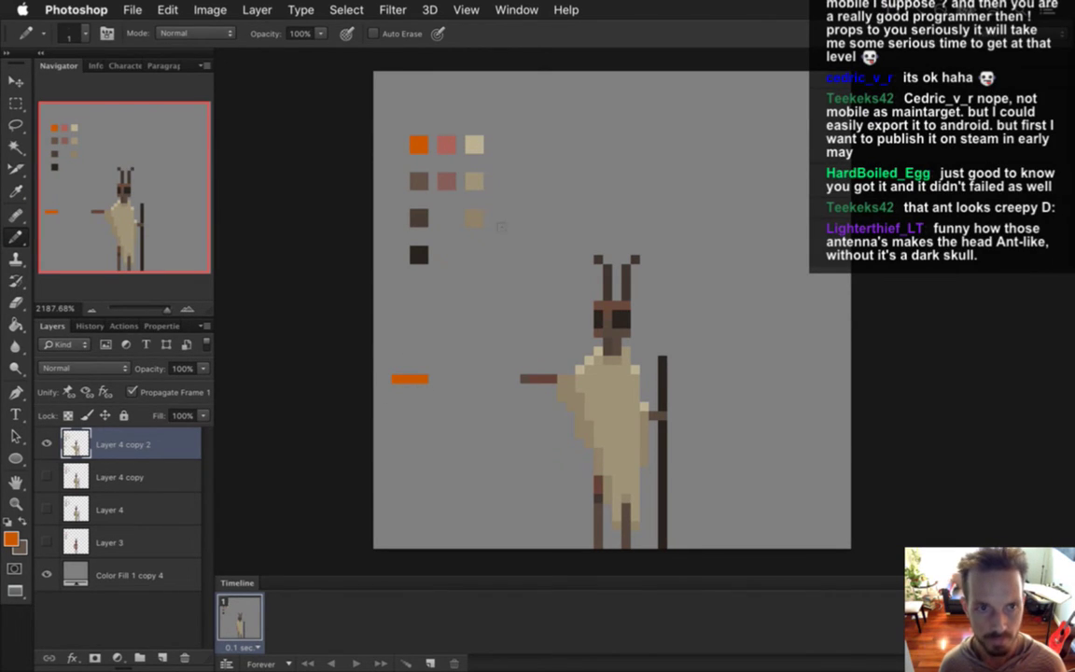
Marquee-select the area containing the figure and the bullet.
key(i)
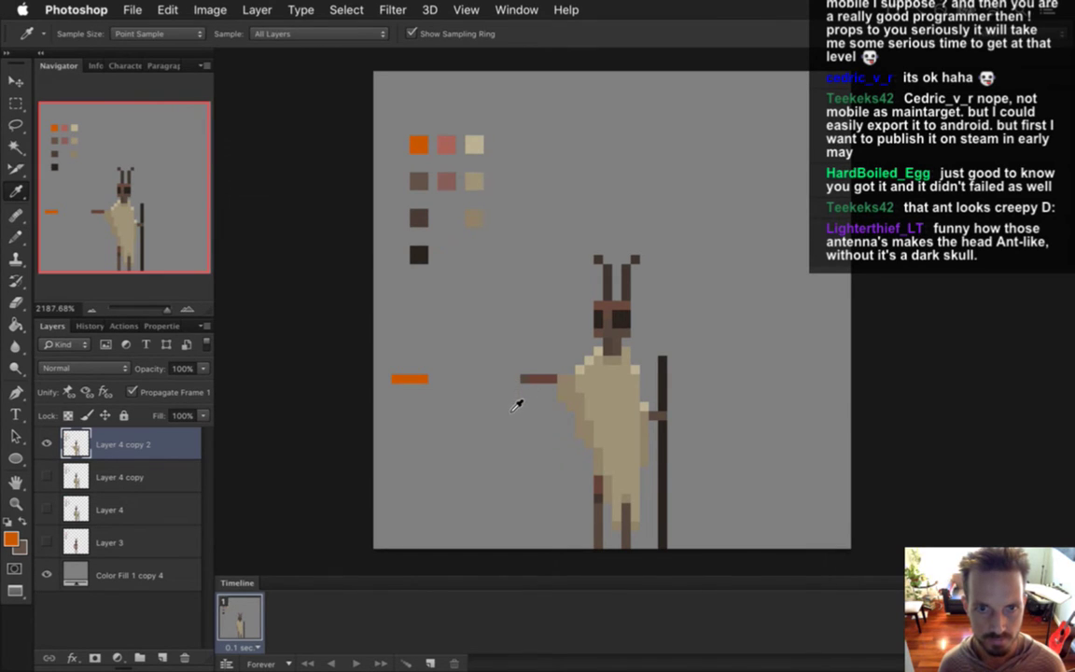
key(m)
mouse_move(589, 432)
mouse_down()
mouse_move(431, 367)
mouse_move(381, 236)
mouse_move(454, 278)
mouse_up()
Move the selected figure and bullet to the right and deselect.
key(v)
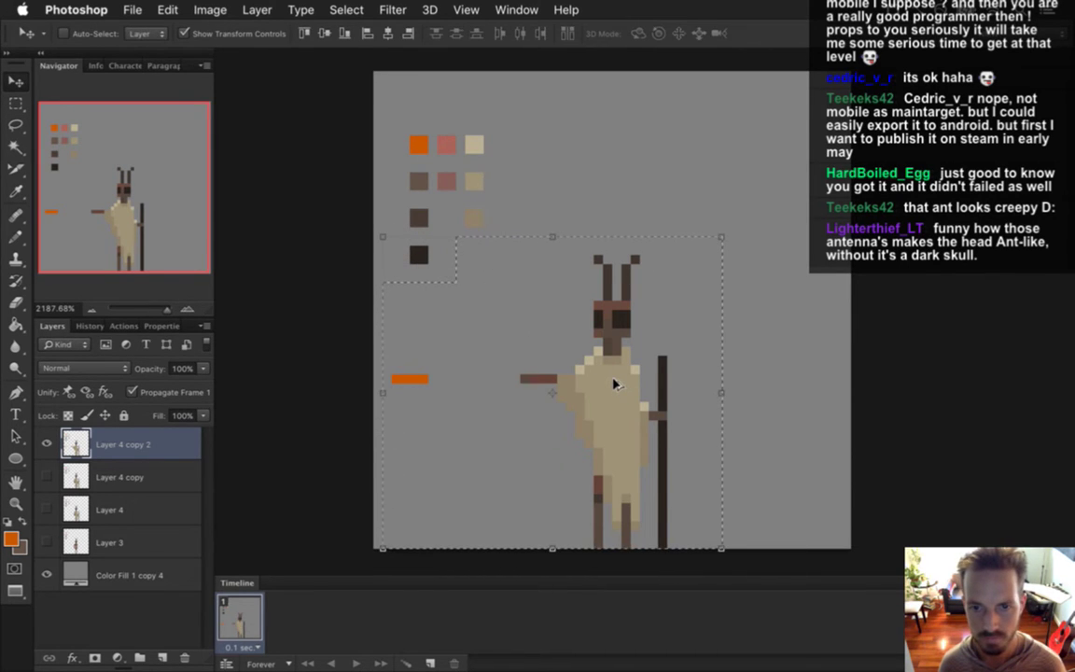
drag(615, 382, 709, 373)
key(ctrl+d)
key(m)
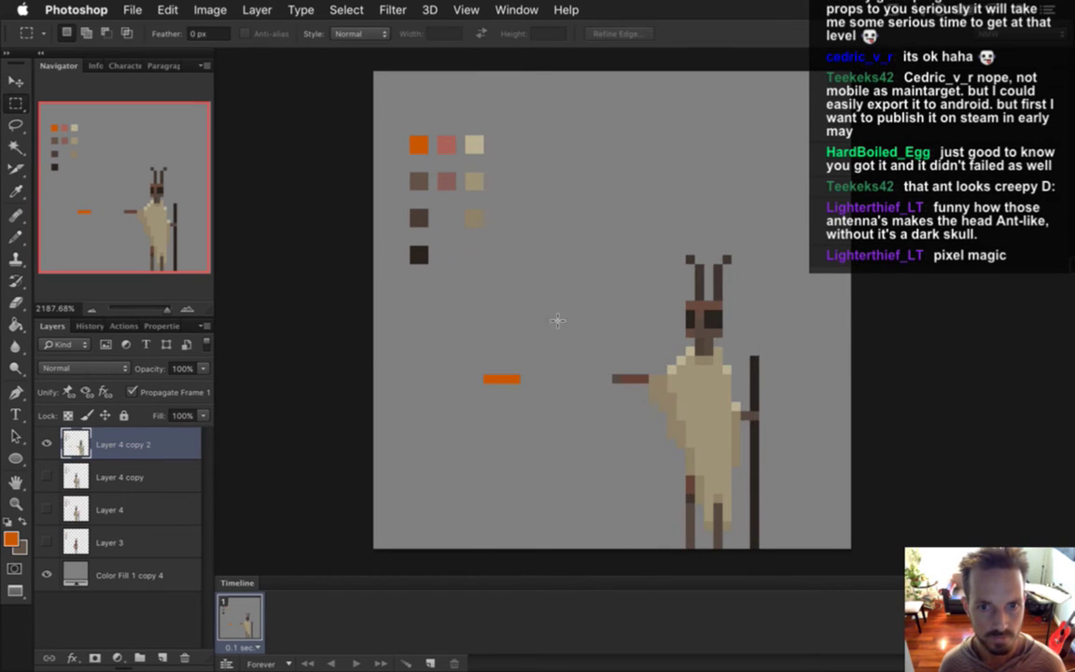
Draw a dark brown pistol in the outstretched hand.
key(i)
click(421, 257)
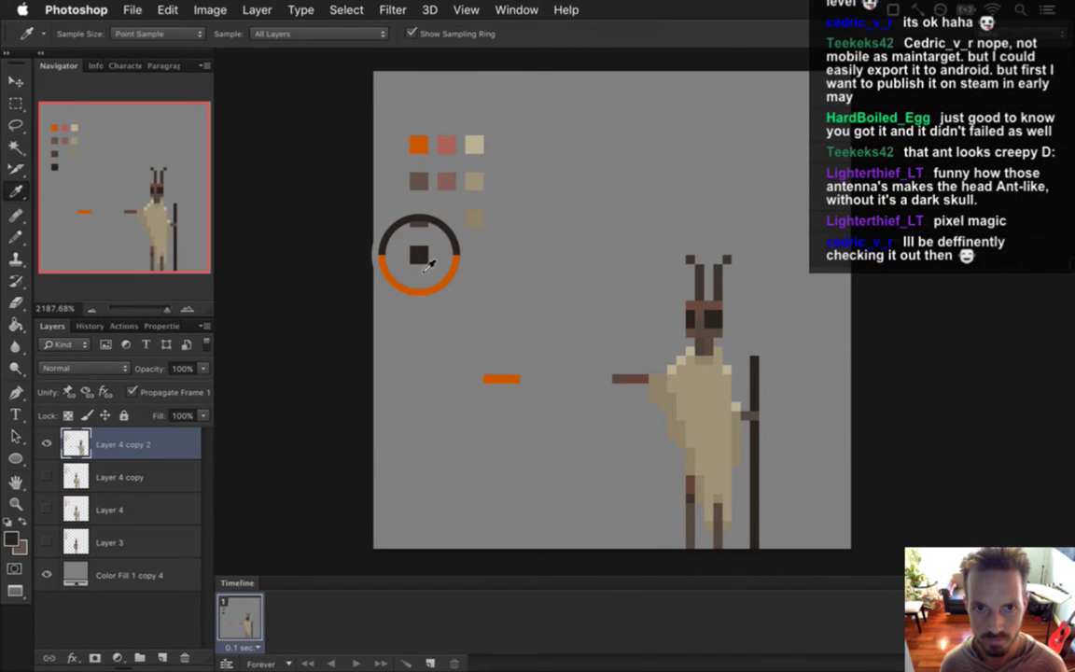
key(b)
drag(616, 371, 589, 371)
click(589, 362)
key(ctrl+z)
key(e)
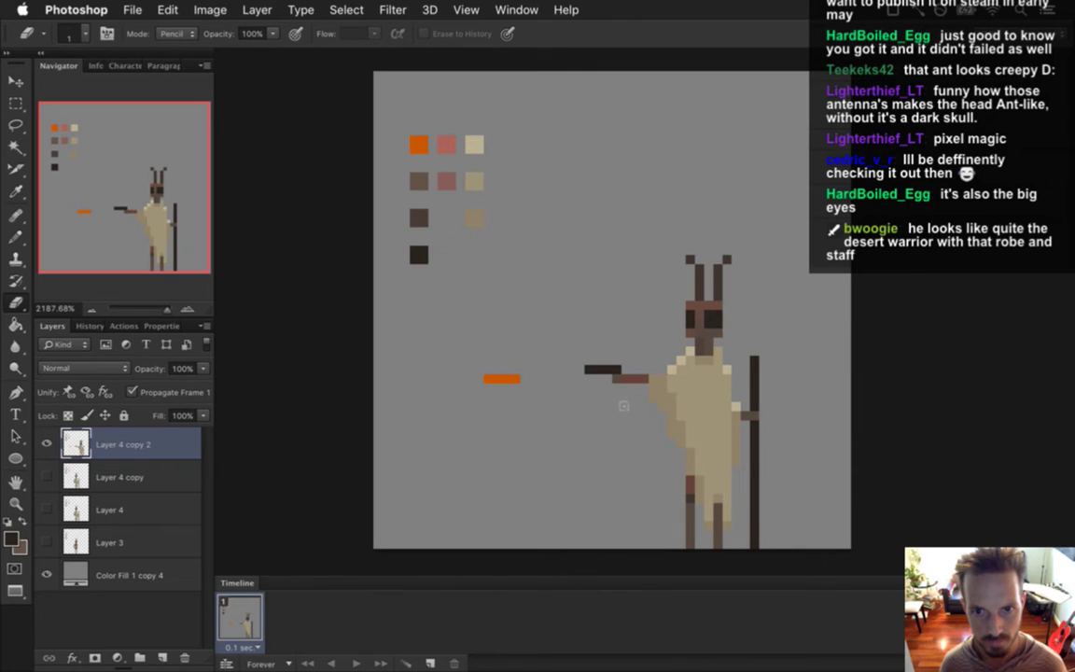
key(b)
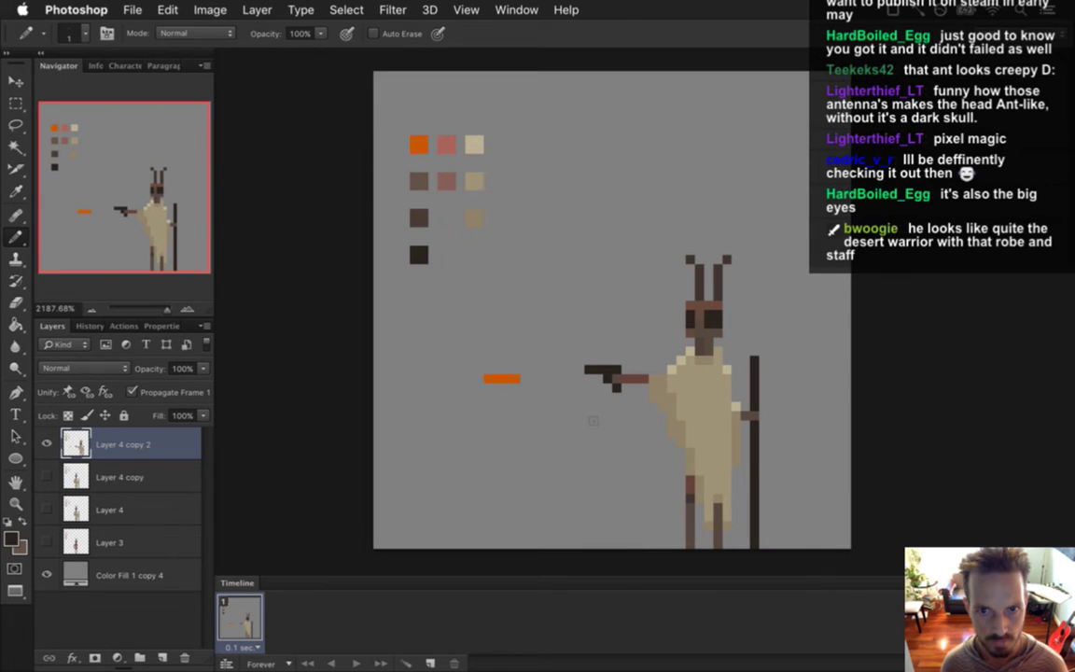
click(575, 371)
Try lengthening the pistol barrel, undo the last stroke, and save.
key(e)
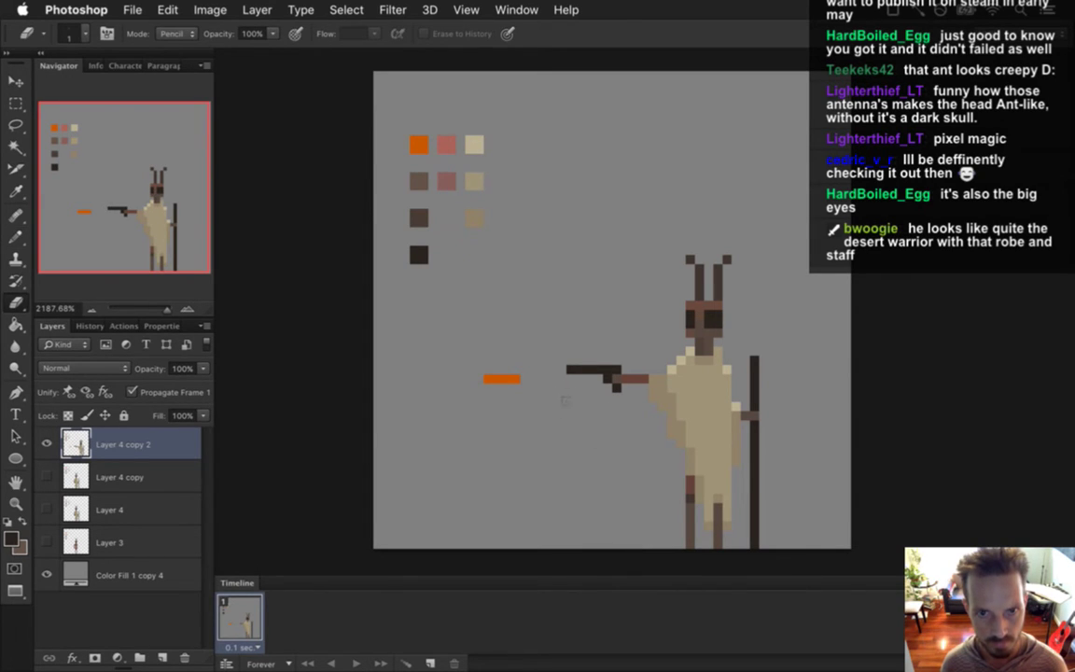
key(b)
click(562, 370)
key(e)
key(i)
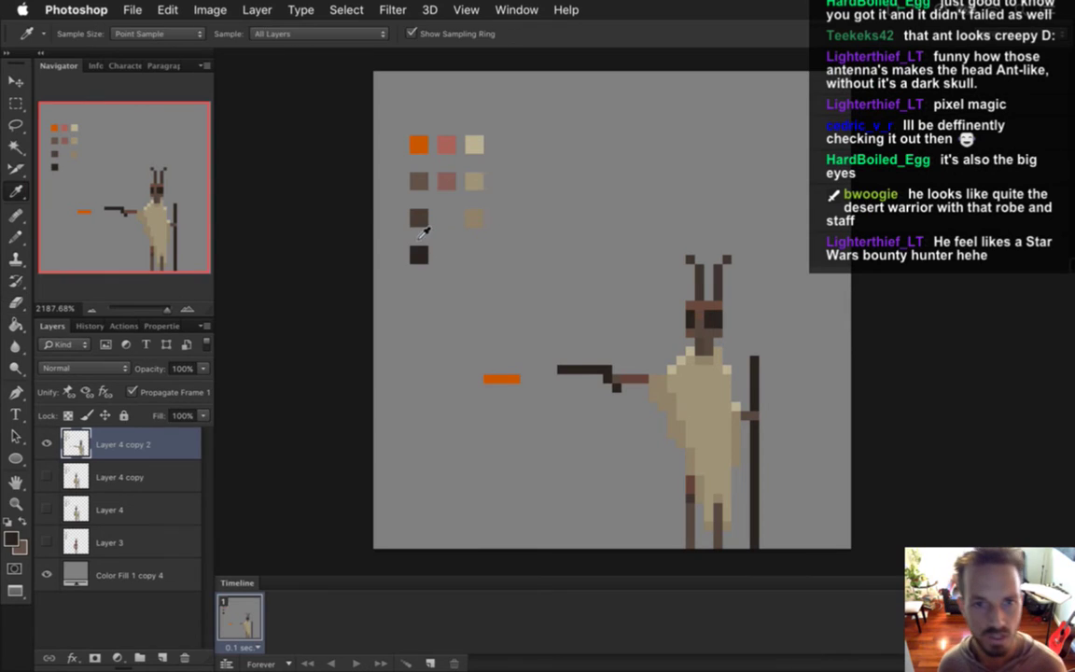
key(b)
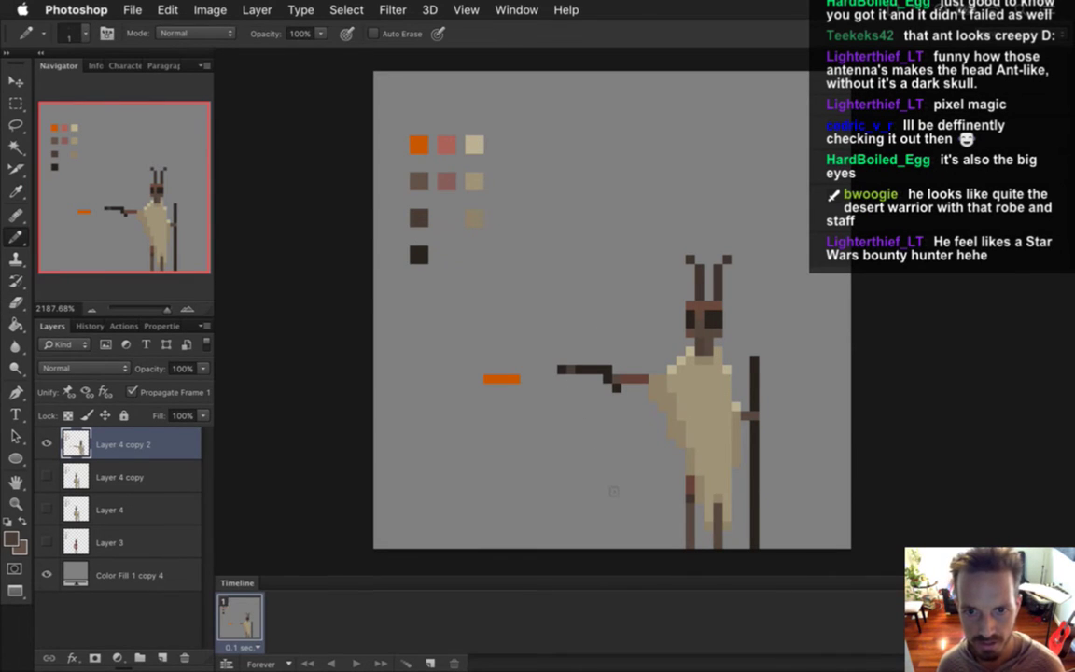
key(super+z)
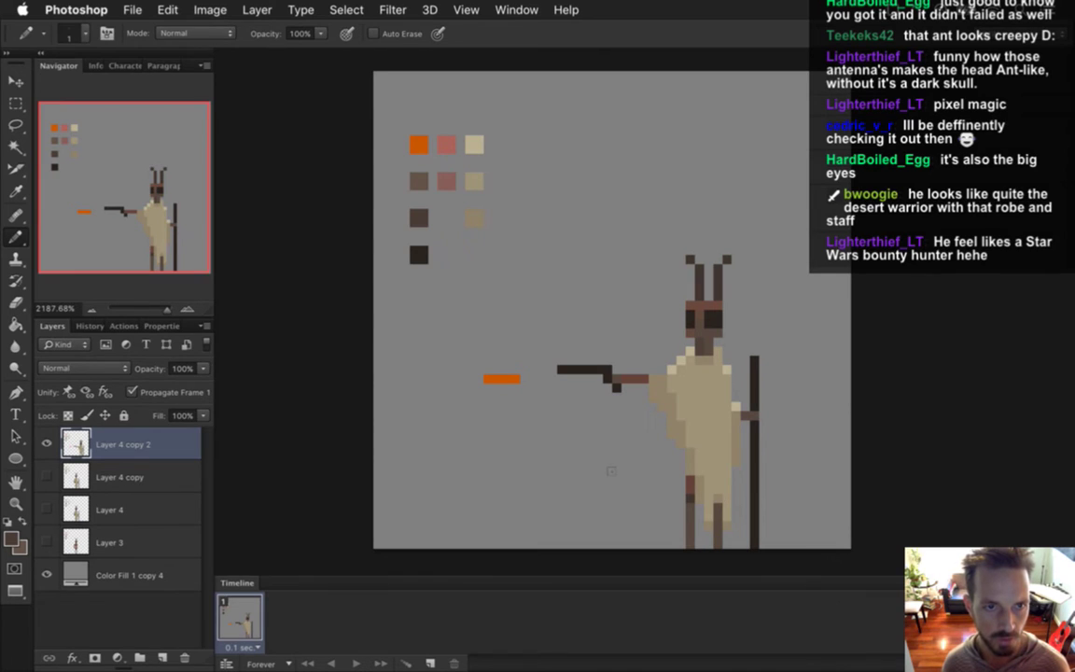
key(super+s)
Select the orange bullet so it can be moved up and left.
key(m)
mouse_move(462, 344)
mouse_down()
mouse_move(528, 392)
mouse_move(476, 361)
mouse_move(474, 369)
mouse_up()
key(v)
Drop the orange bullet level with the barrel, sample its orange, and set 10% opacity.
key(m)
click(483, 351)
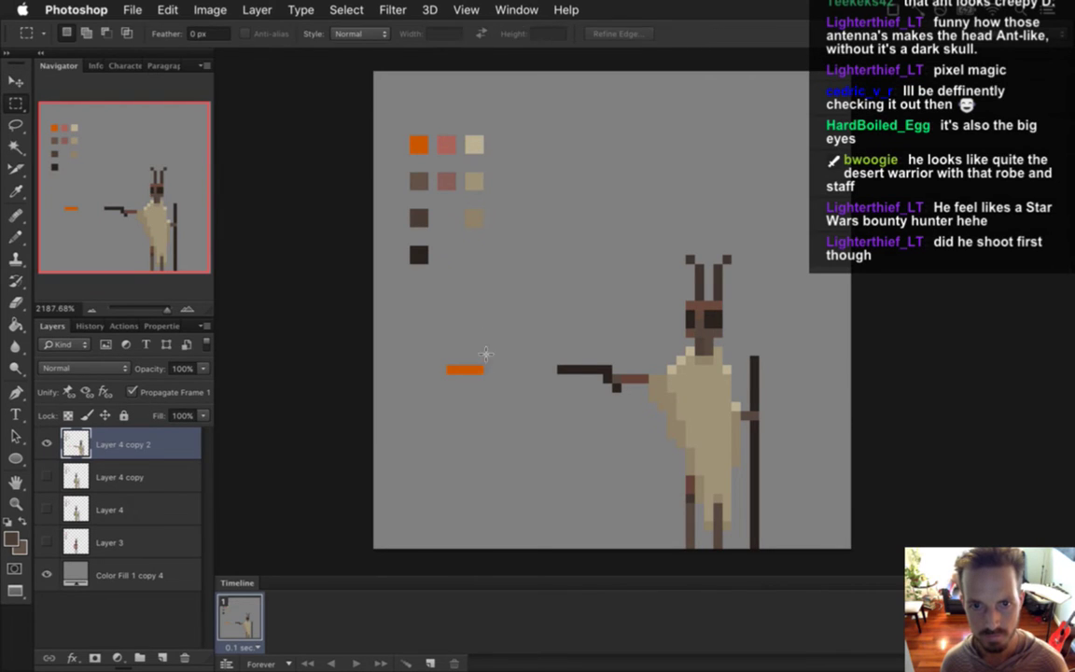
key(b)
alt+click(471, 372)
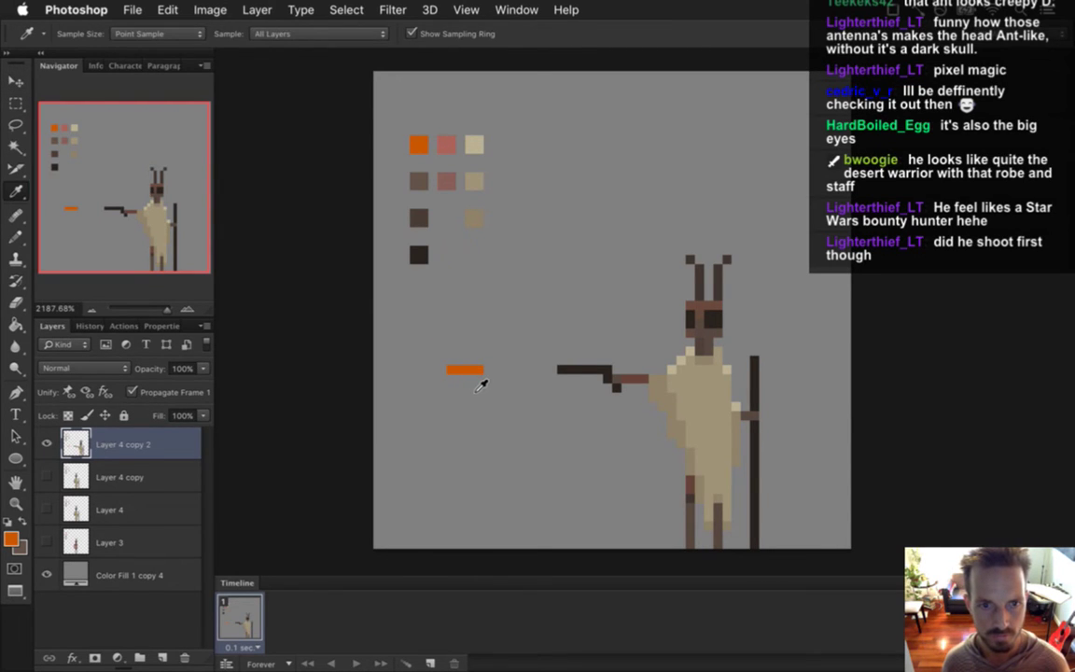
key(1)
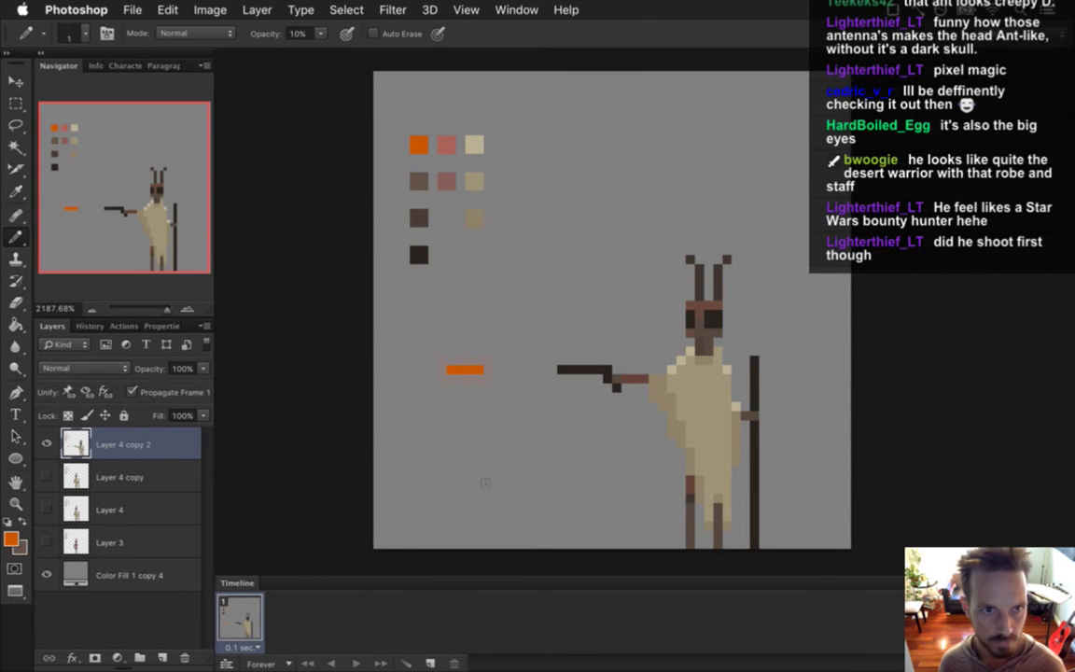
Reselect the orange bullet bar, deselect it, and sample its orange again.
key(m)
drag(446, 364, 484, 376)
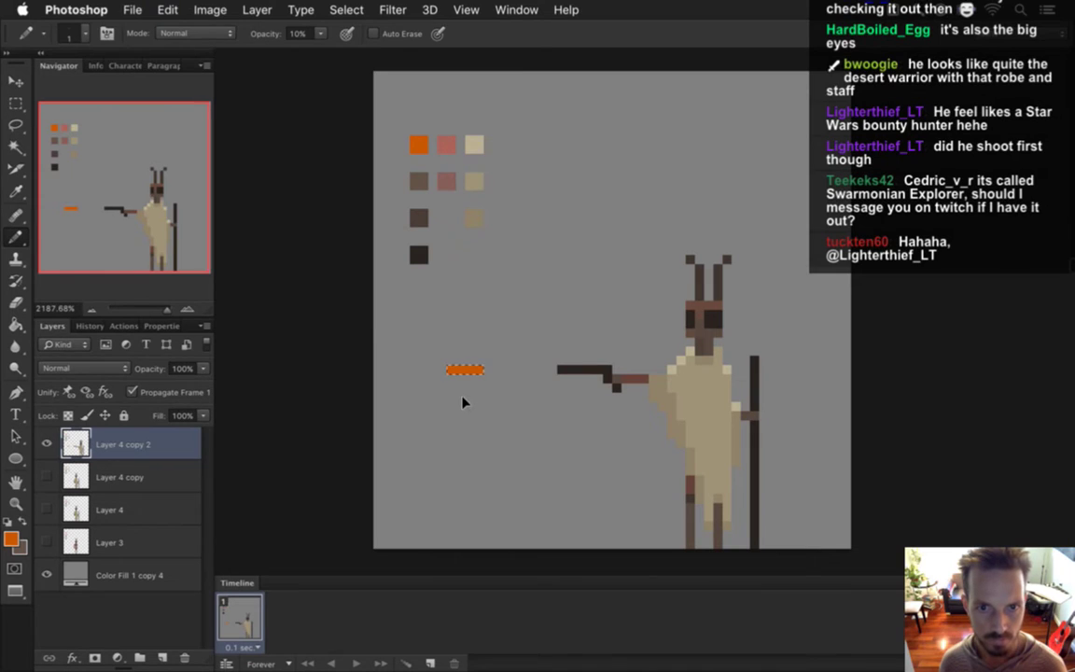
key(ctrl+d)
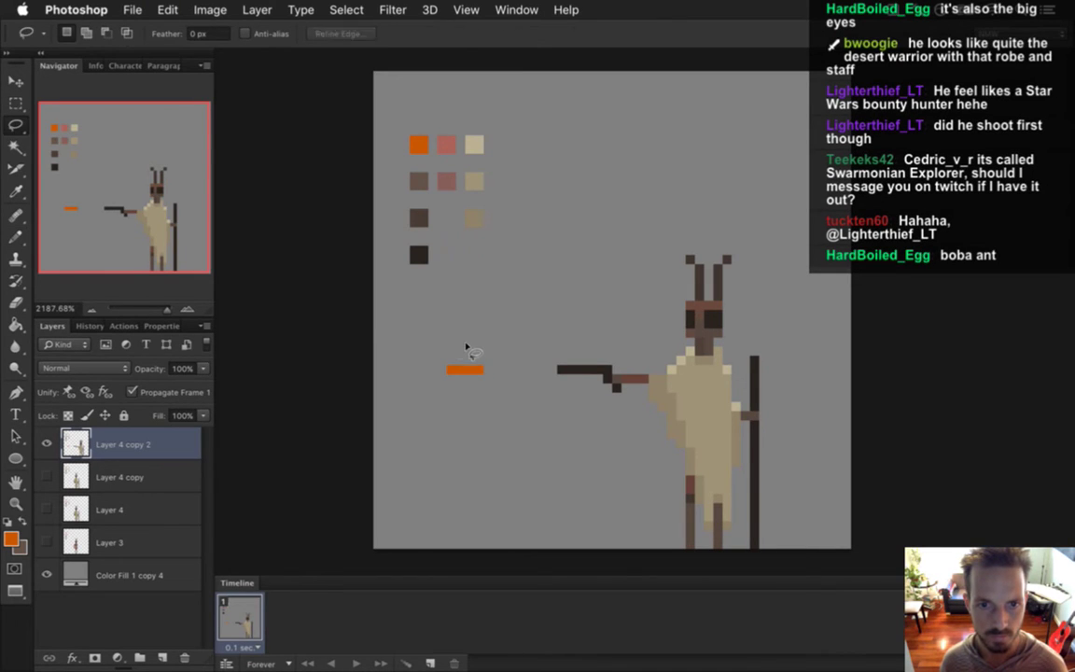
key(i)
click(464, 371)
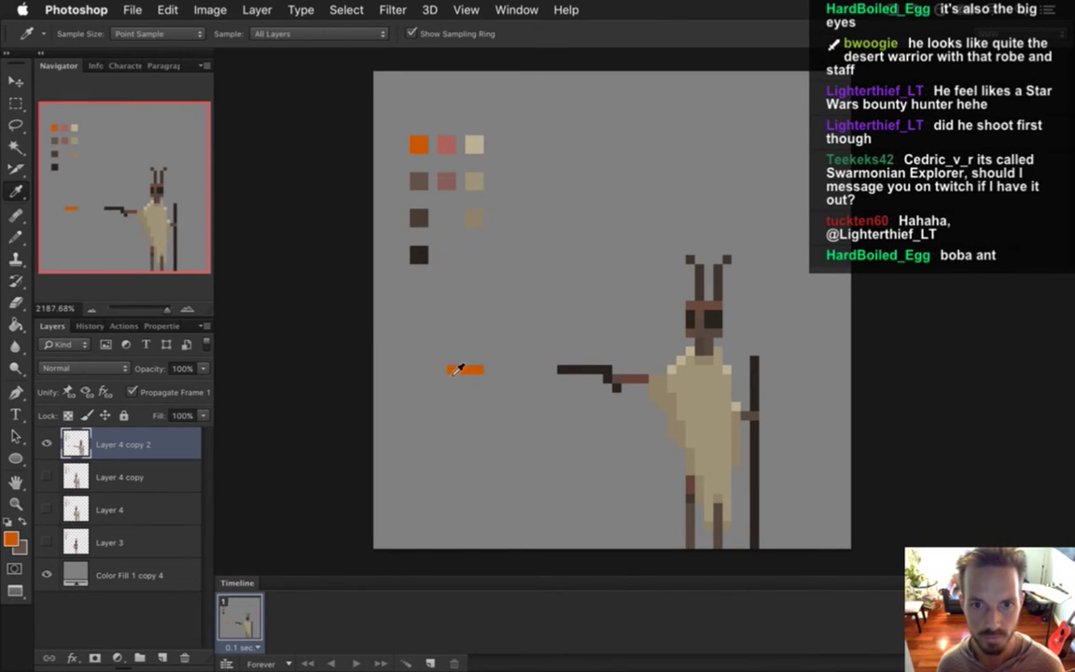
Lighten the foreground orange to brightness 100 with lower saturation.
click(12, 539)
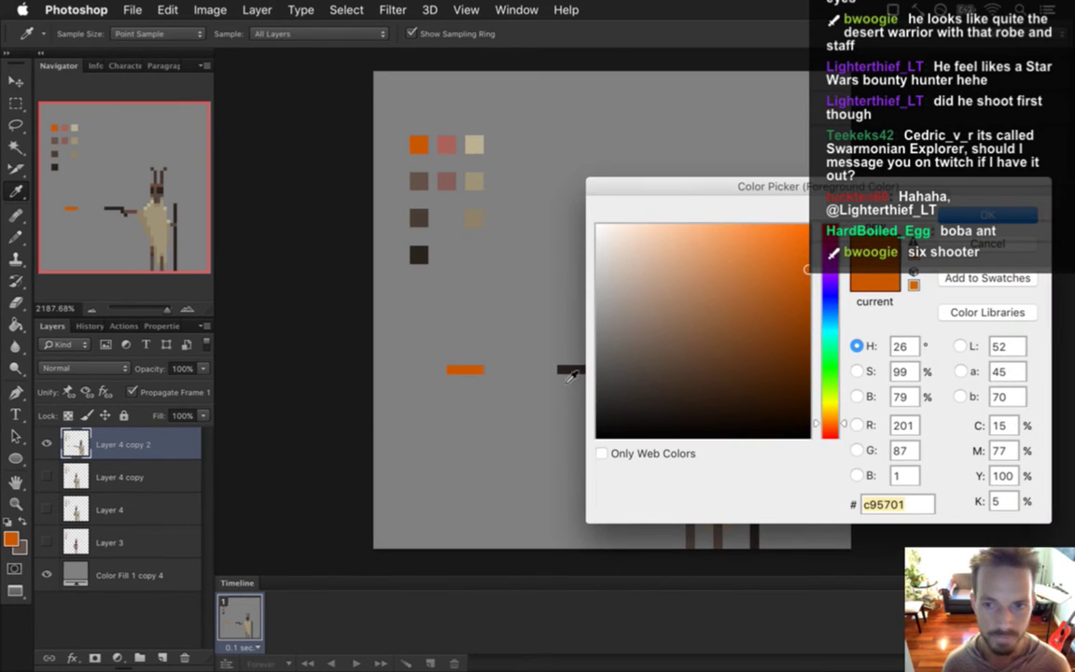
click(857, 397)
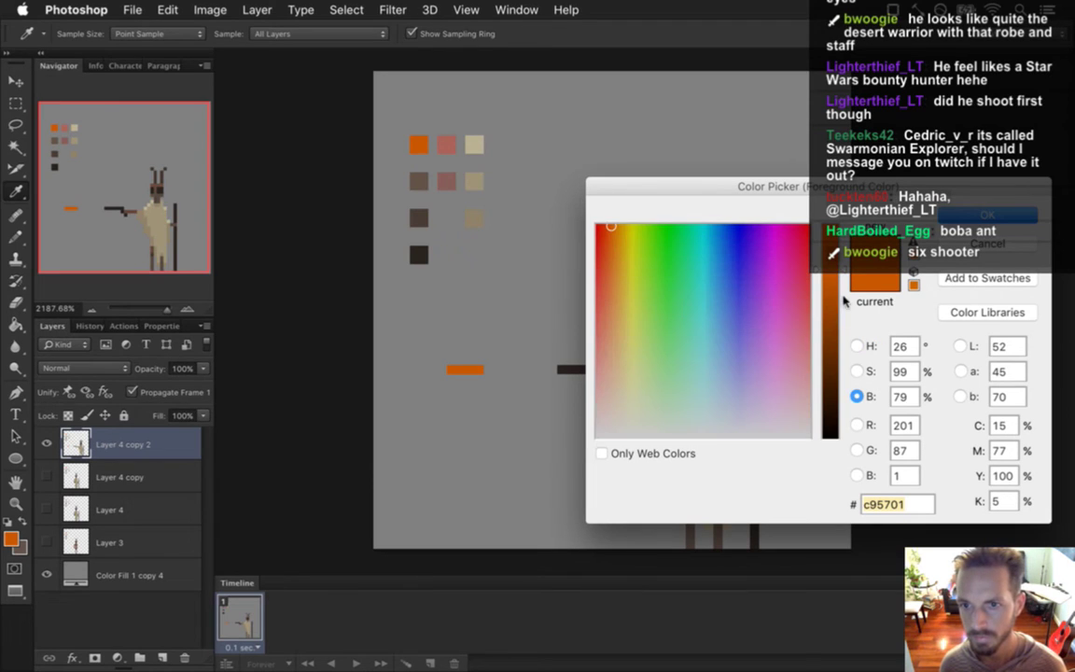
drag(829, 269, 829, 224)
click(857, 372)
drag(829, 332, 837, 258)
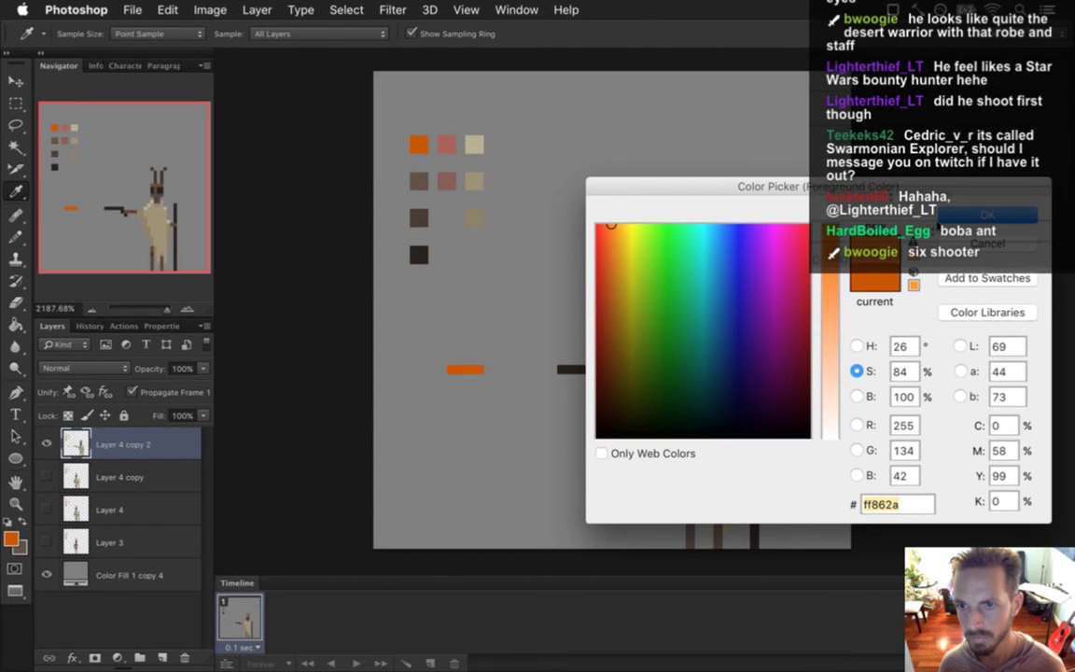
key(Return)
Fill the notch in the orange muzzle flash at 100% opacity and erase pixels to trim it.
key(b)
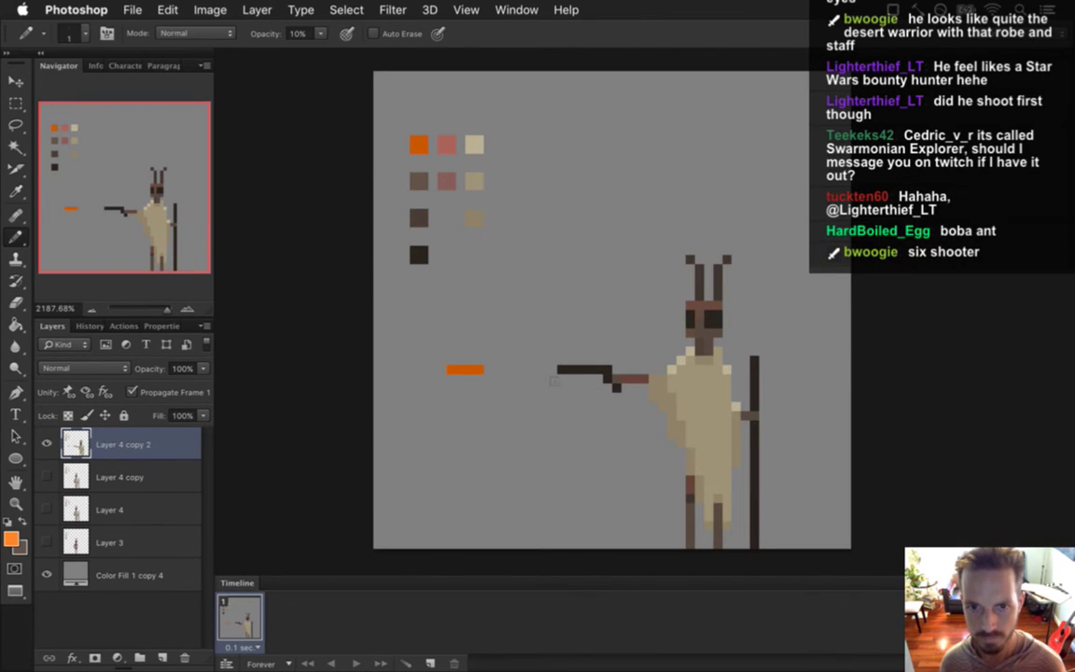
key(0)
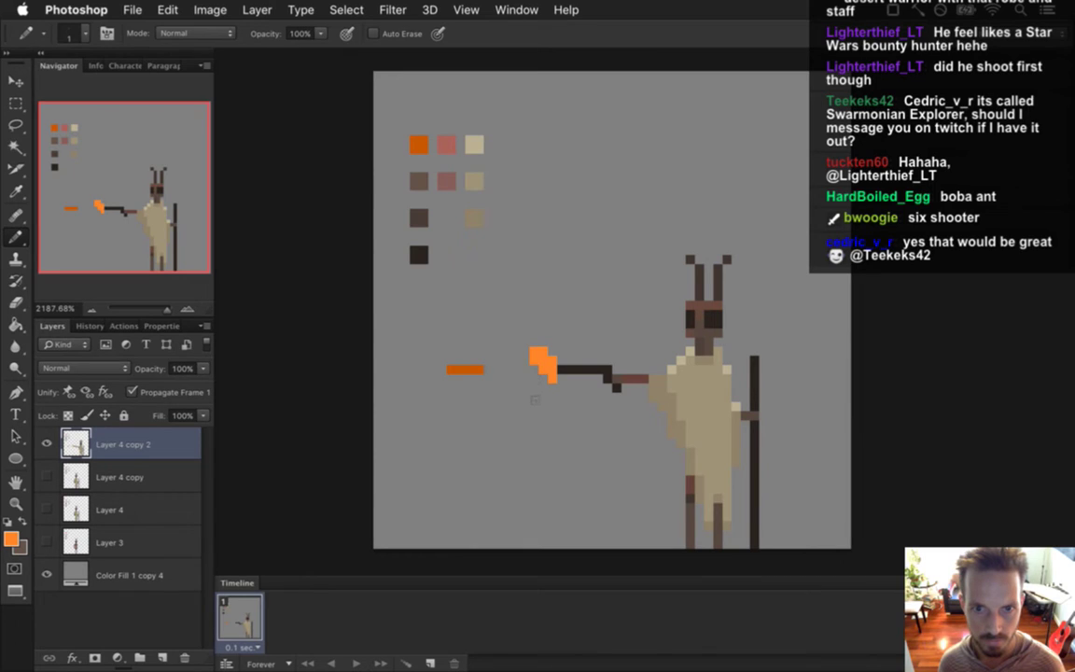
drag(537, 378, 544, 383)
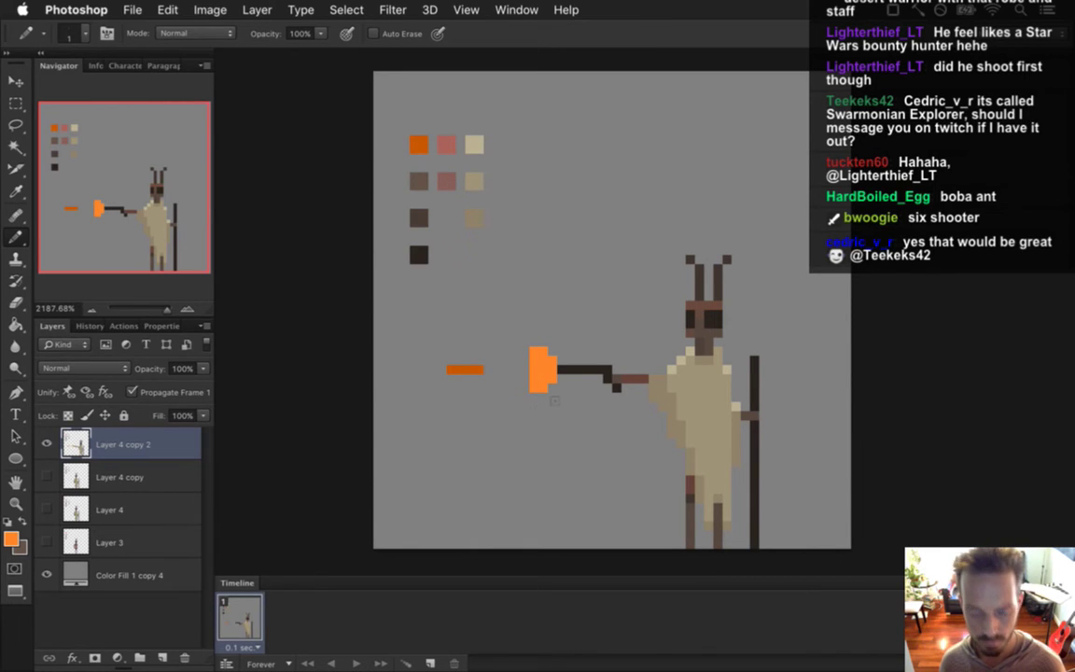
key(e)
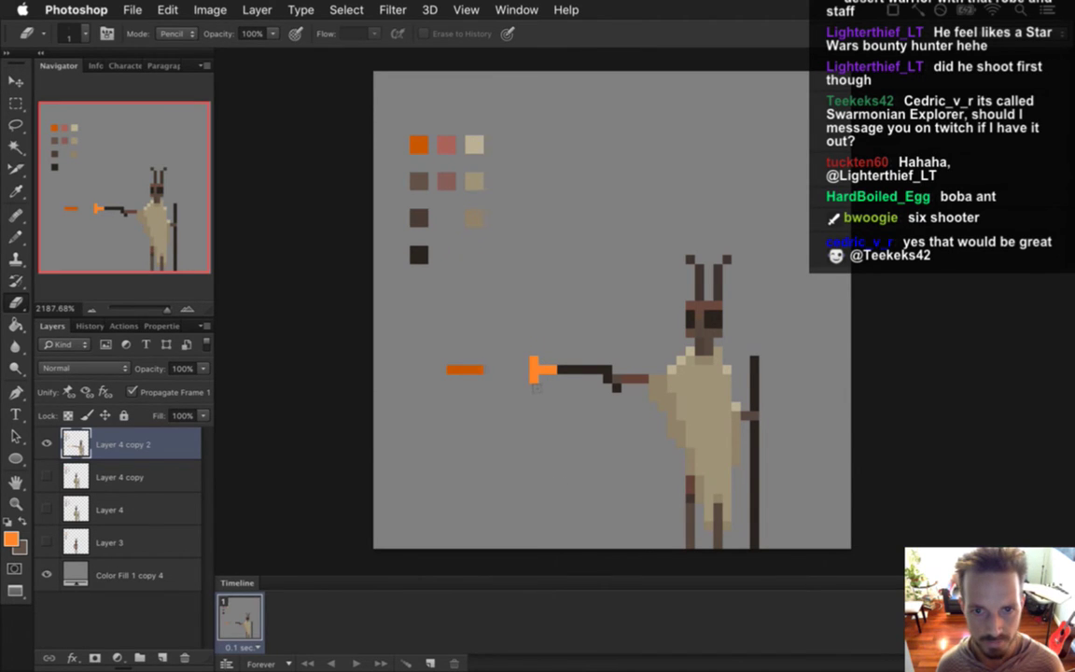
Choose bright yellow #feed2a as the foreground colour.
key(i)
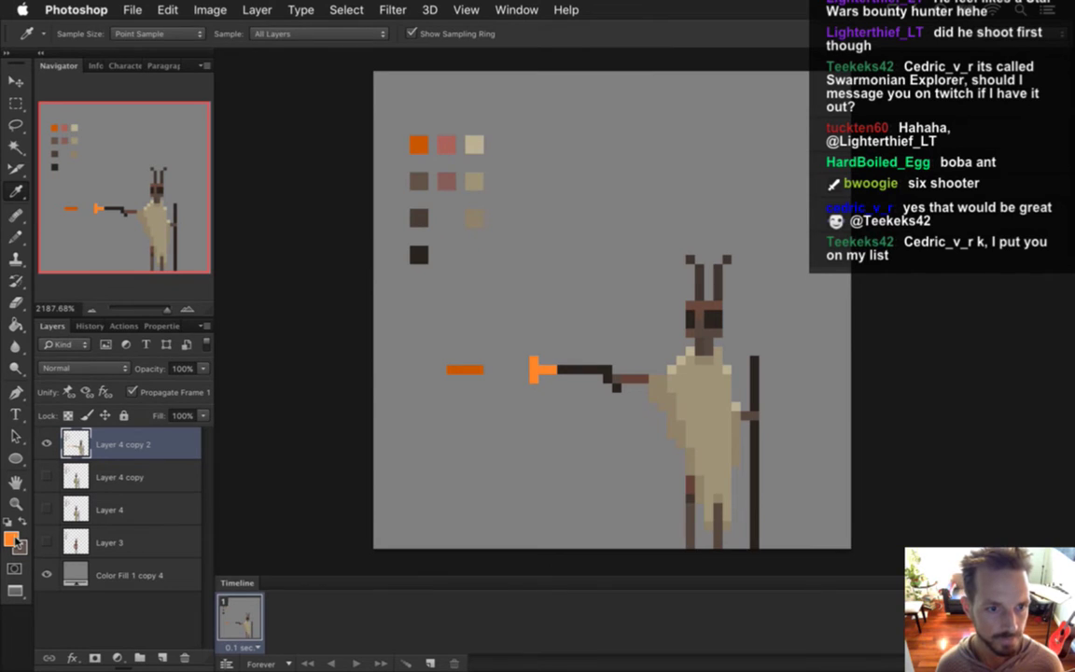
click(11, 538)
click(629, 228)
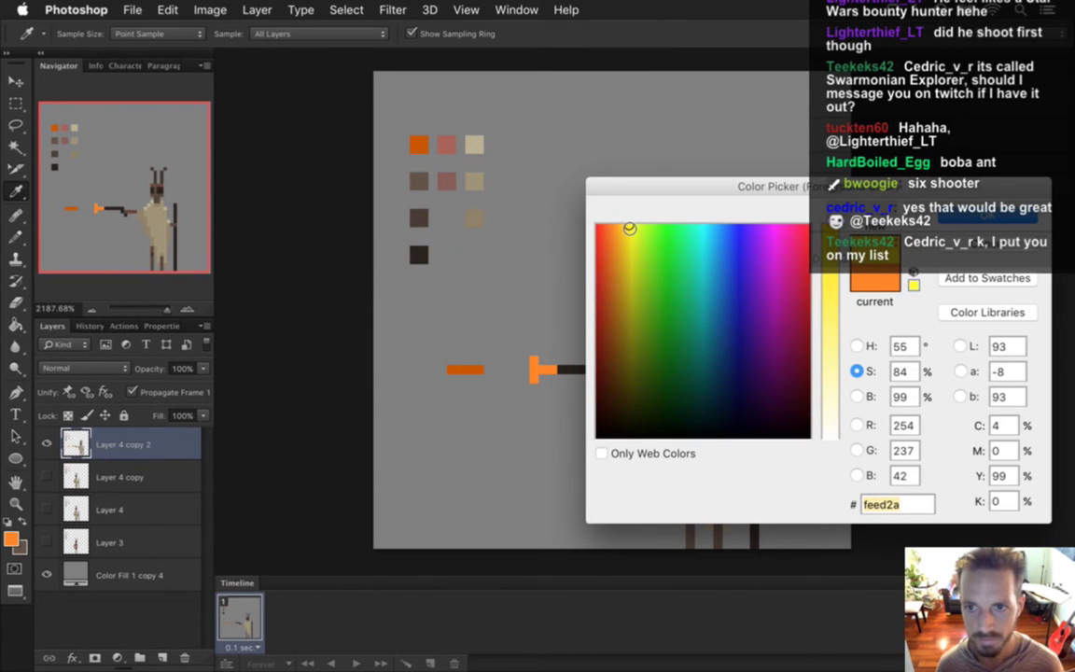
Confirm the yellow, paint an orange pixel into the flash and erase a stray one.
key(Return)
key(b)
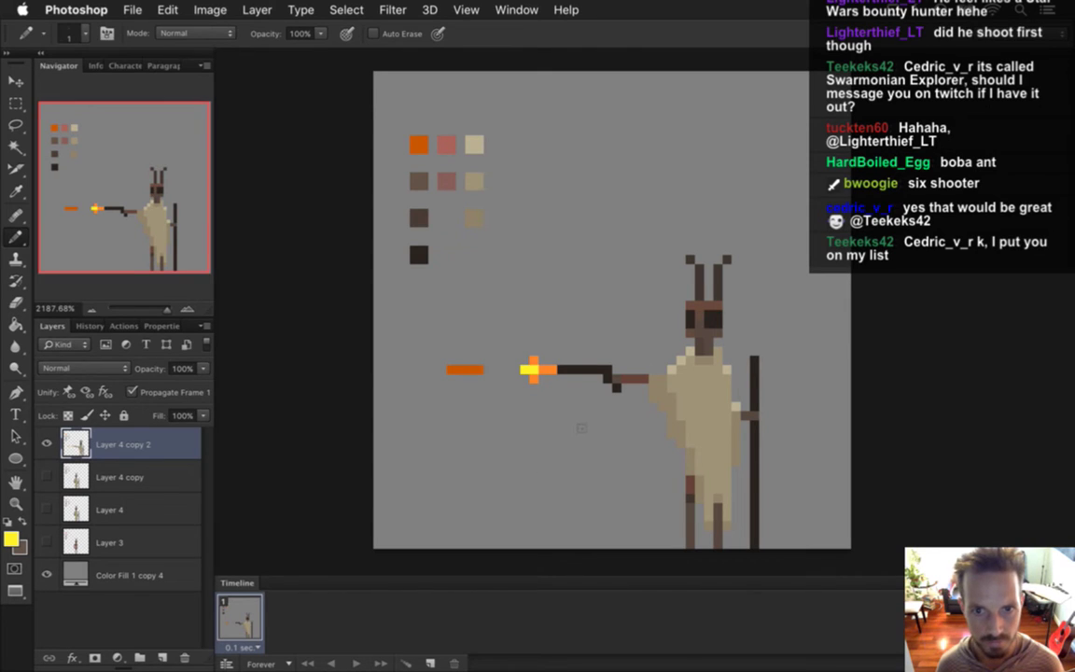
key(i)
click(532, 370)
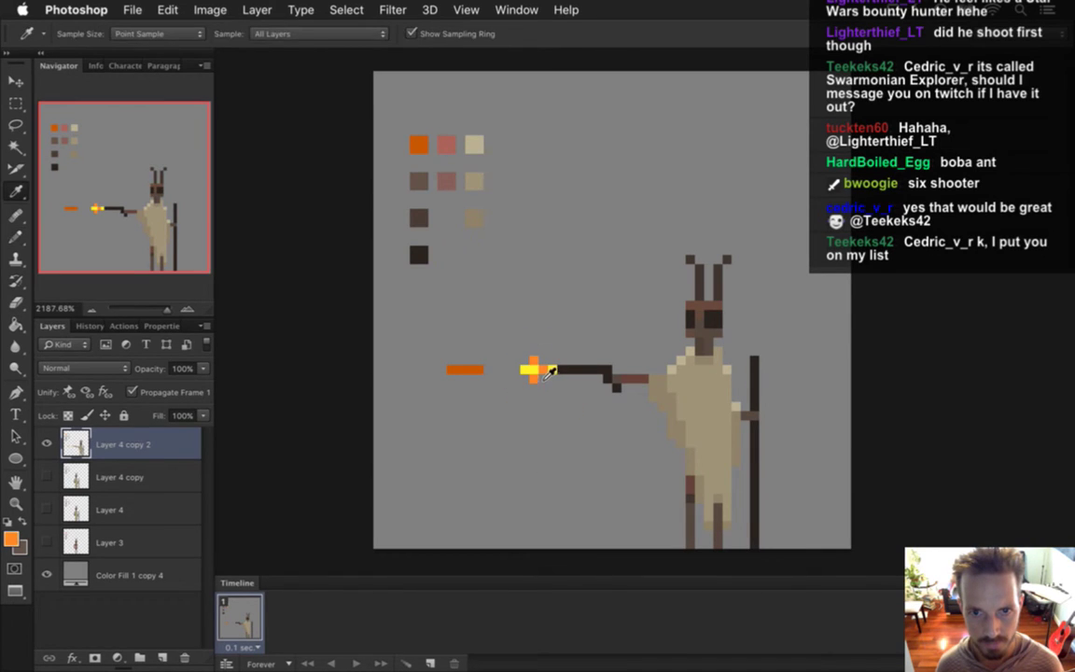
key(b)
click(544, 369)
key(e)
click(534, 370)
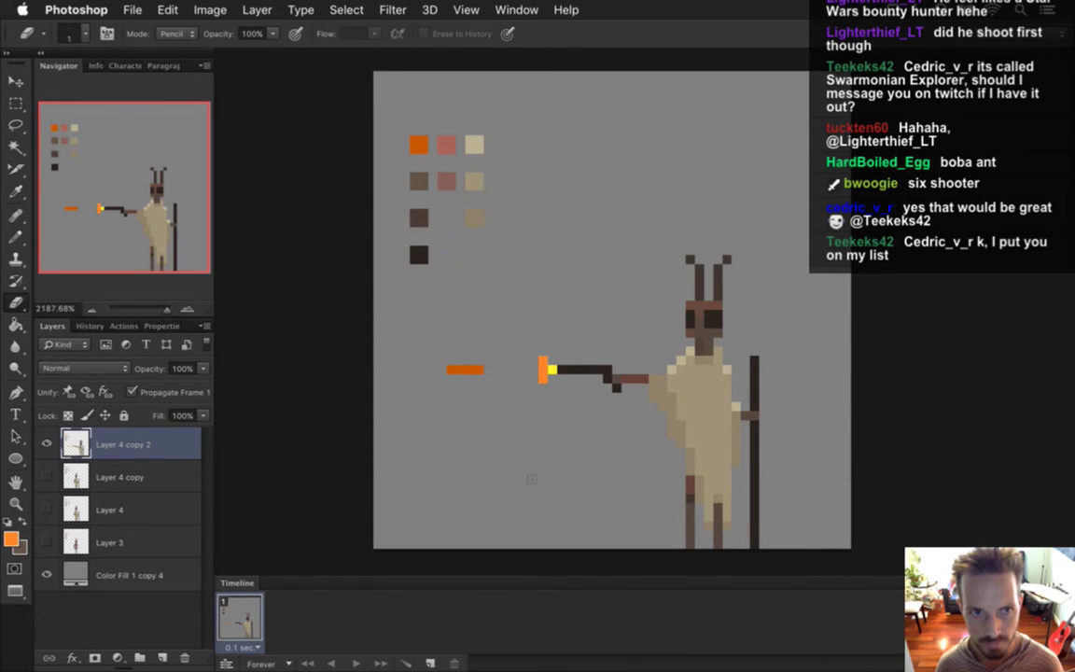
Sample the bar's dark orange, then the yellow of the flash core, for painting.
key(i)
click(471, 370)
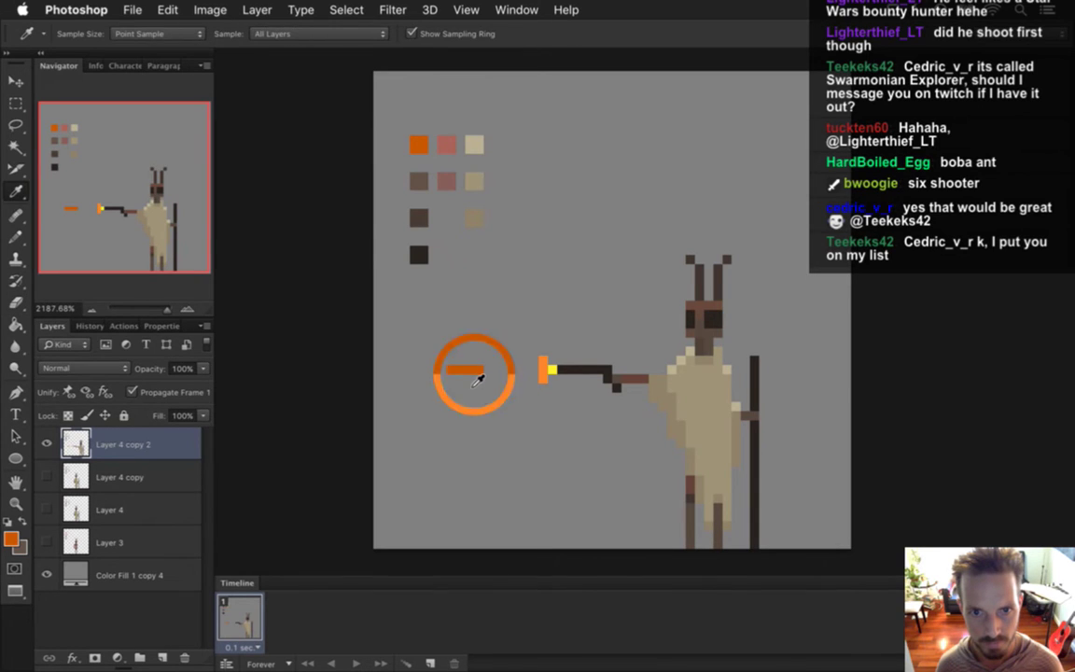
key(b)
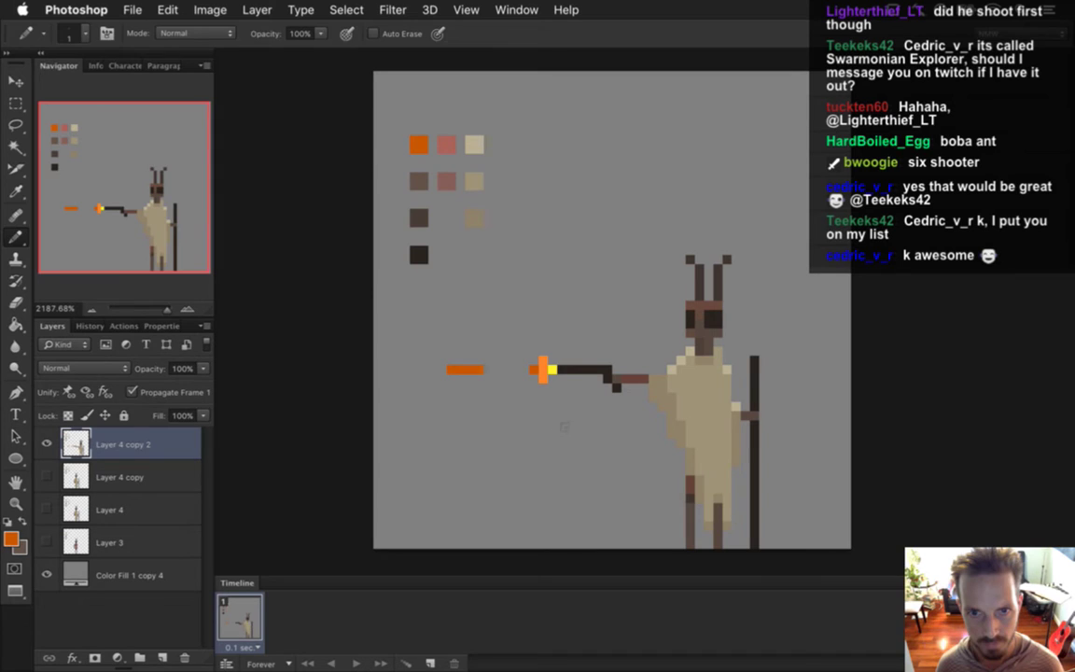
key(i)
click(551, 370)
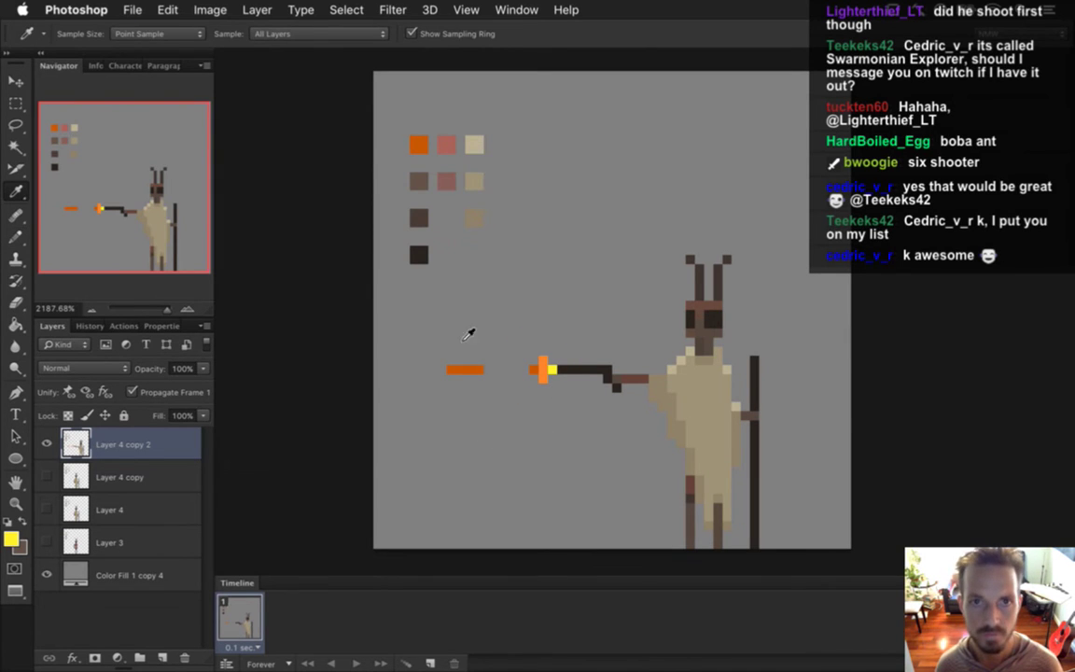
key(b)
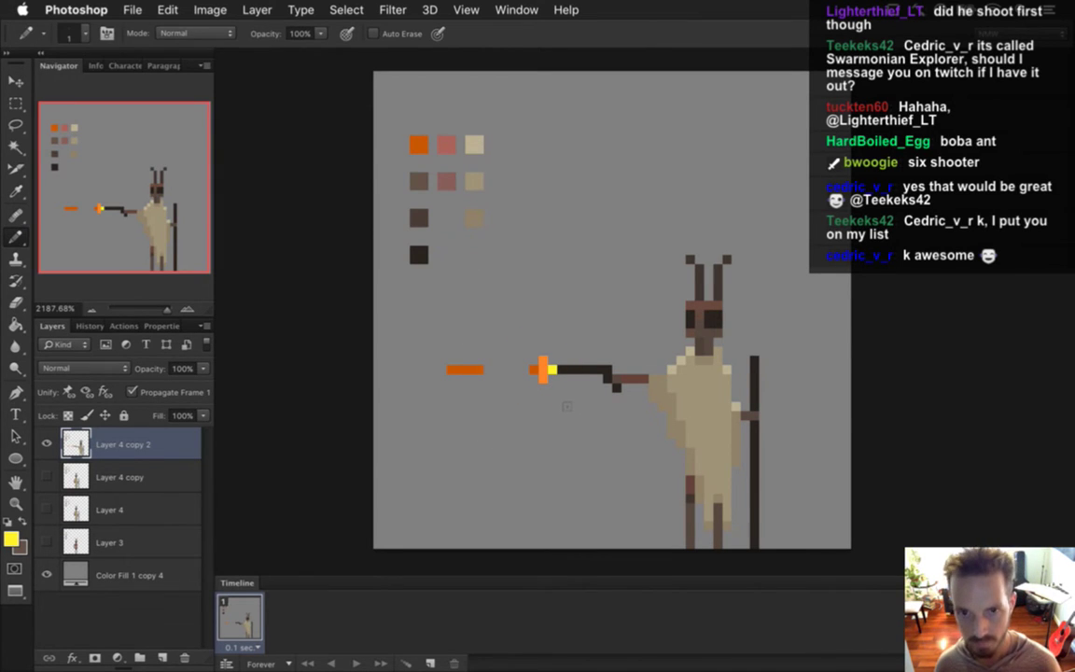
Faintly tint the barrel pixel beside the flash yellow at 10% opacity and add a new layer.
key(1)
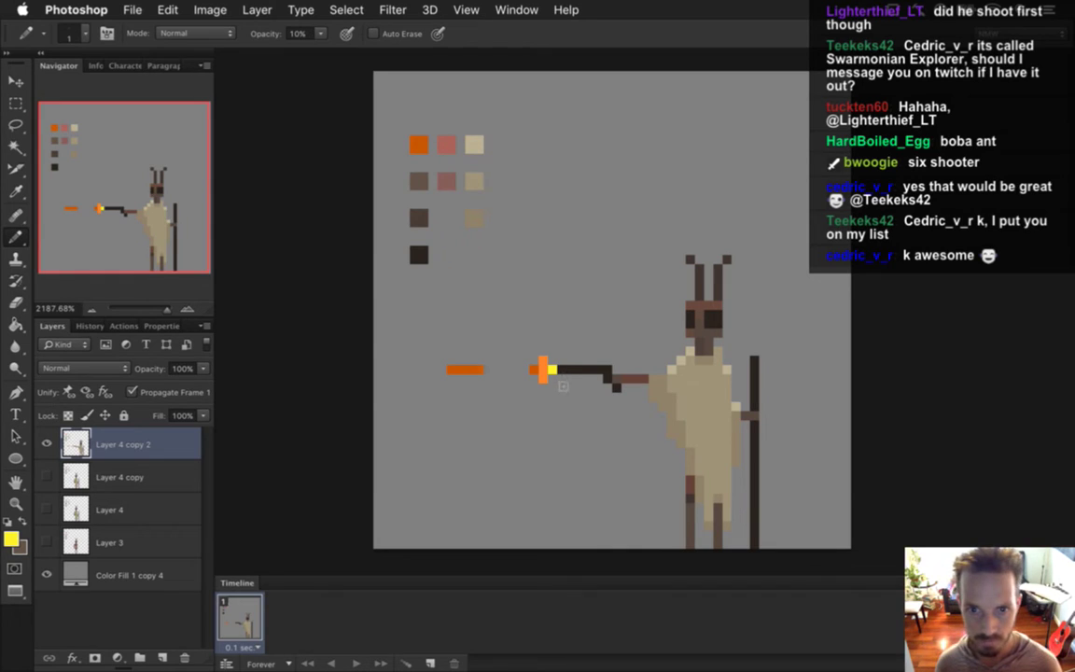
click(560, 370)
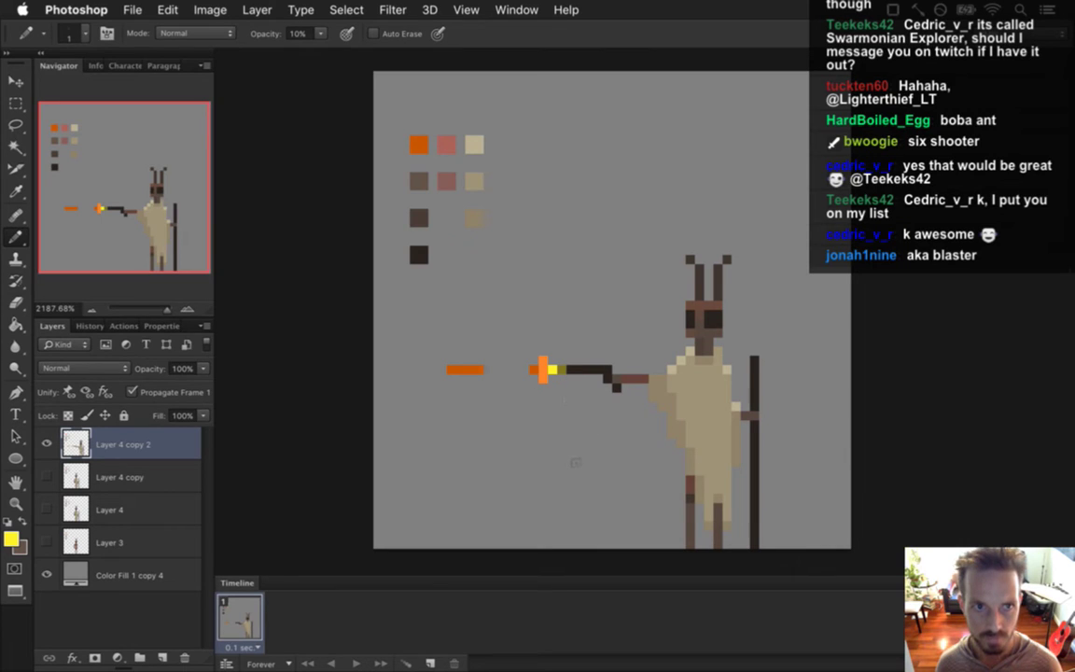
key(i)
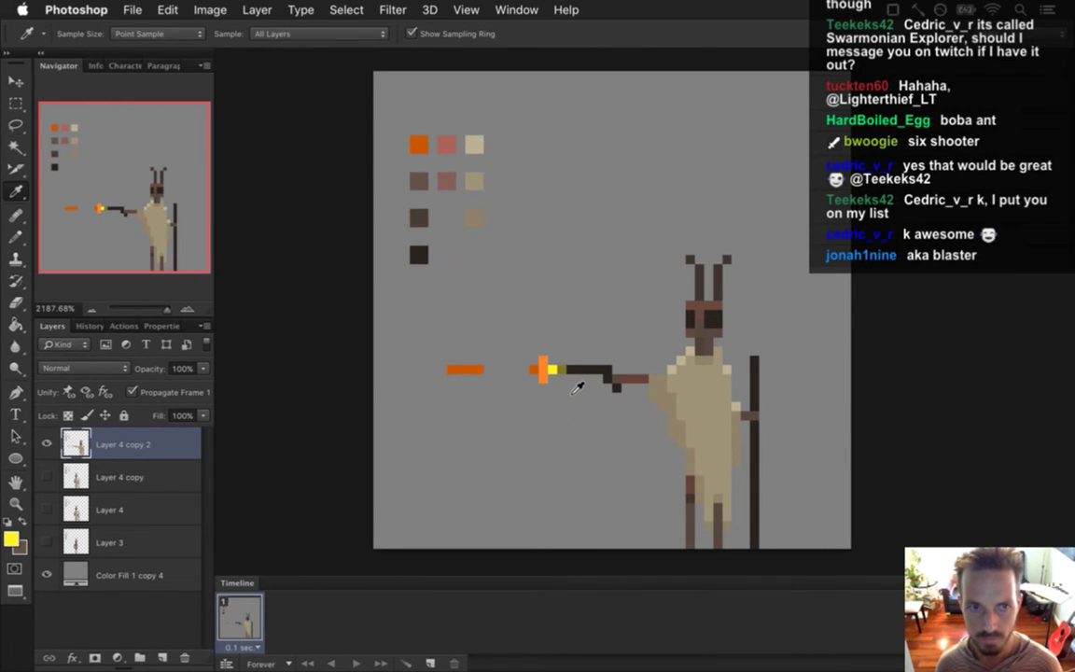
click(162, 657)
On the new layer, sample the flash orange and apply a Gaussian Blur with a larger radius.
key(b)
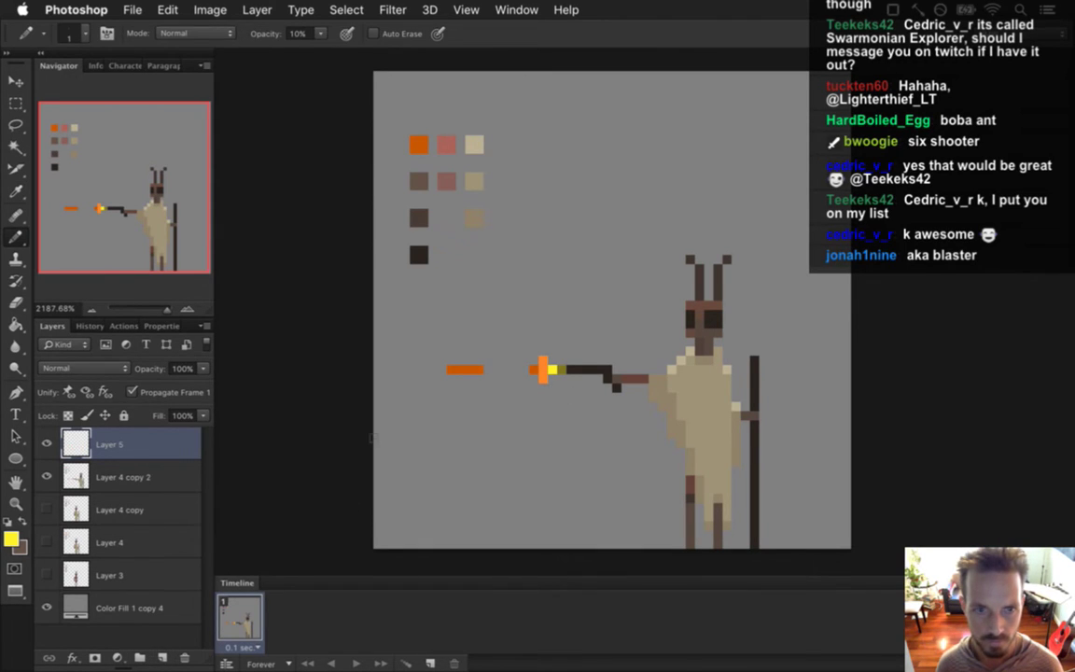
alt+click(542, 371)
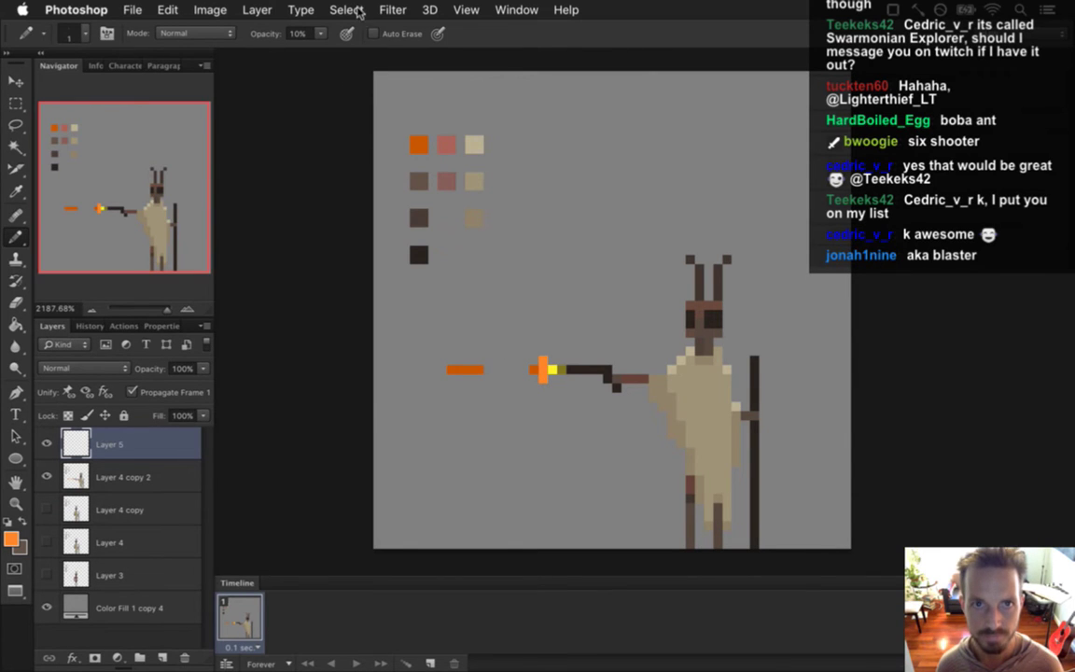
click(392, 10)
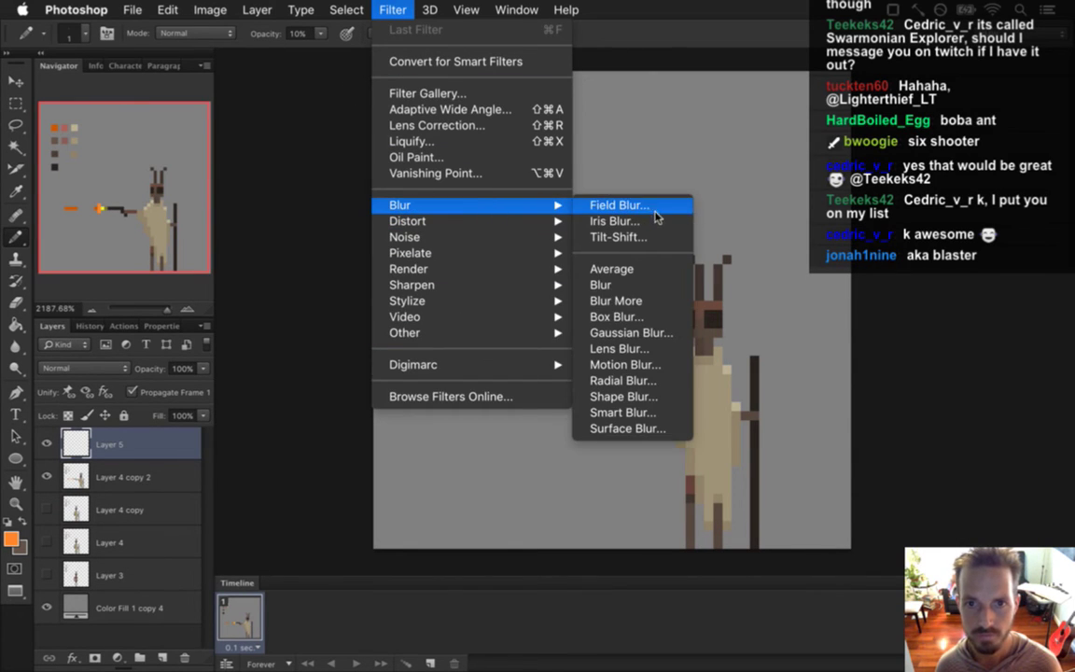
click(639, 333)
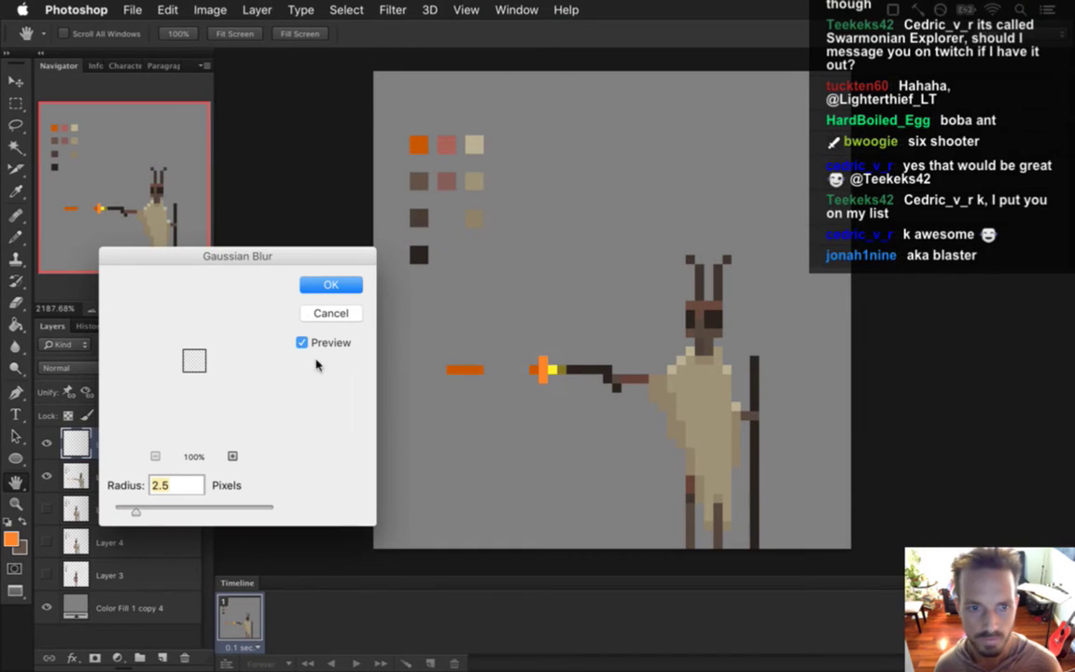
drag(316, 283, 285, 324)
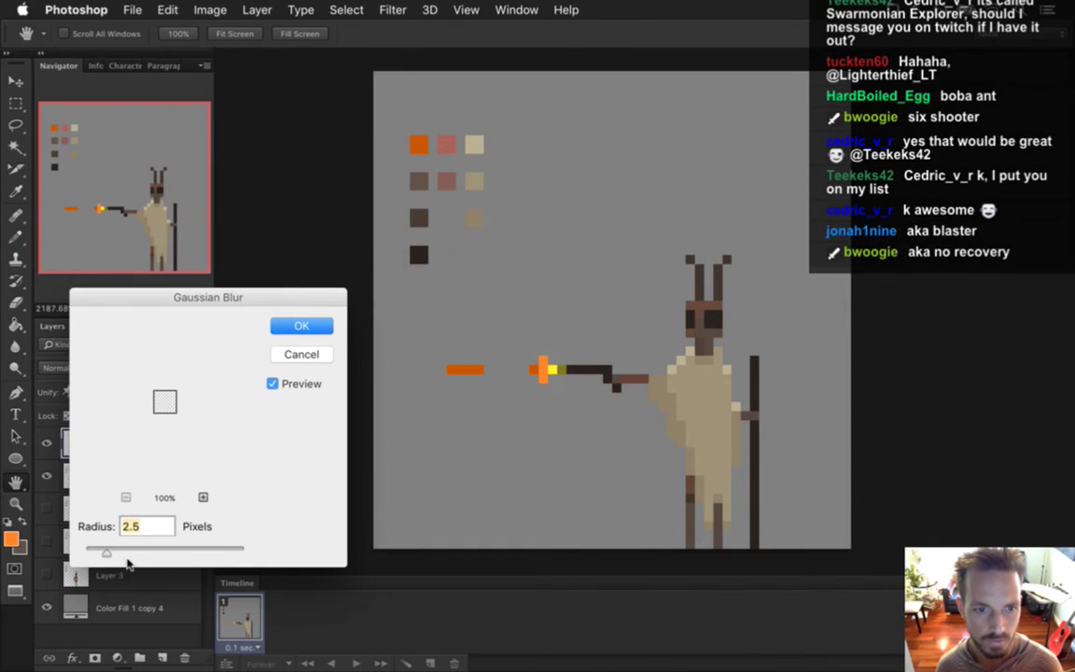
drag(105, 553, 118, 556)
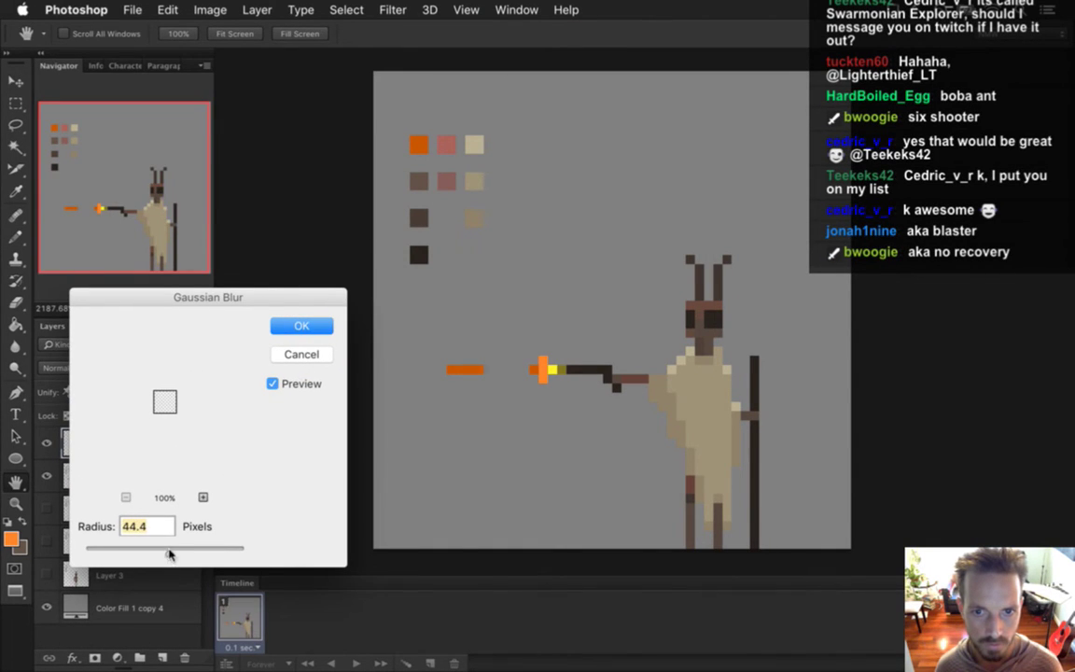
click(290, 325)
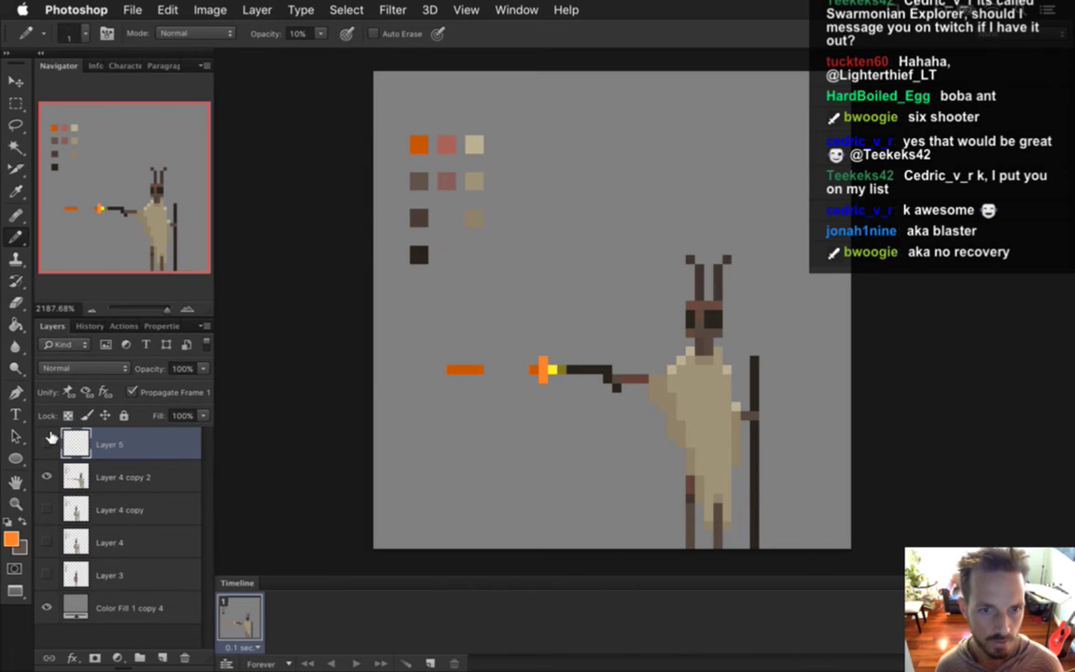
Move the glow layer up above the muzzle flash and sample the flash core's yellow.
key(v)
drag(586, 325, 586, 270)
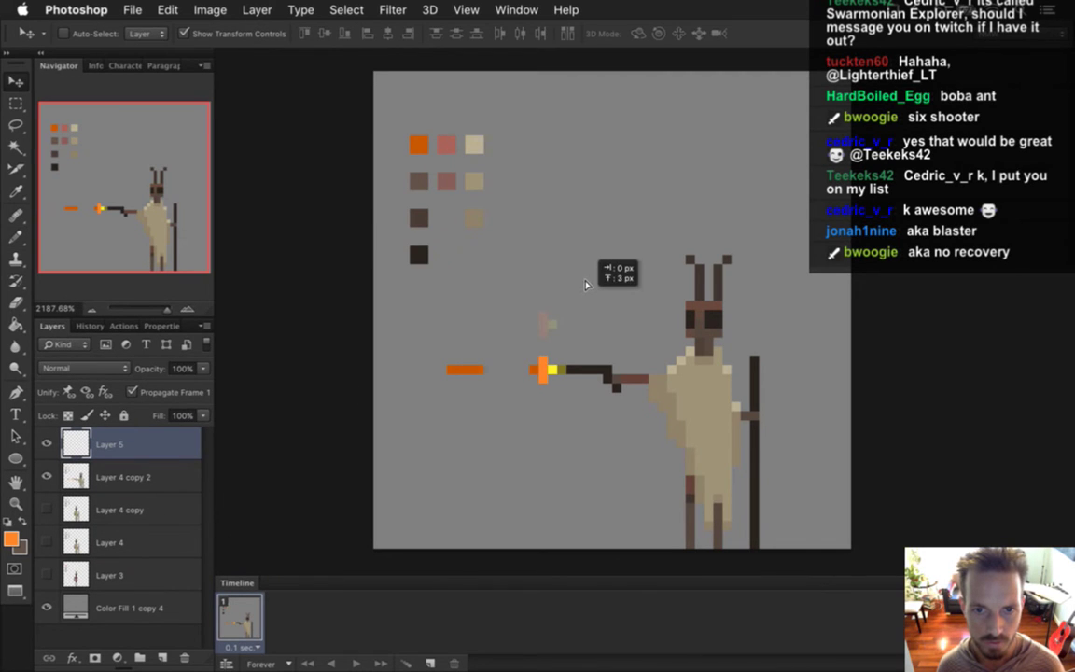
key(m)
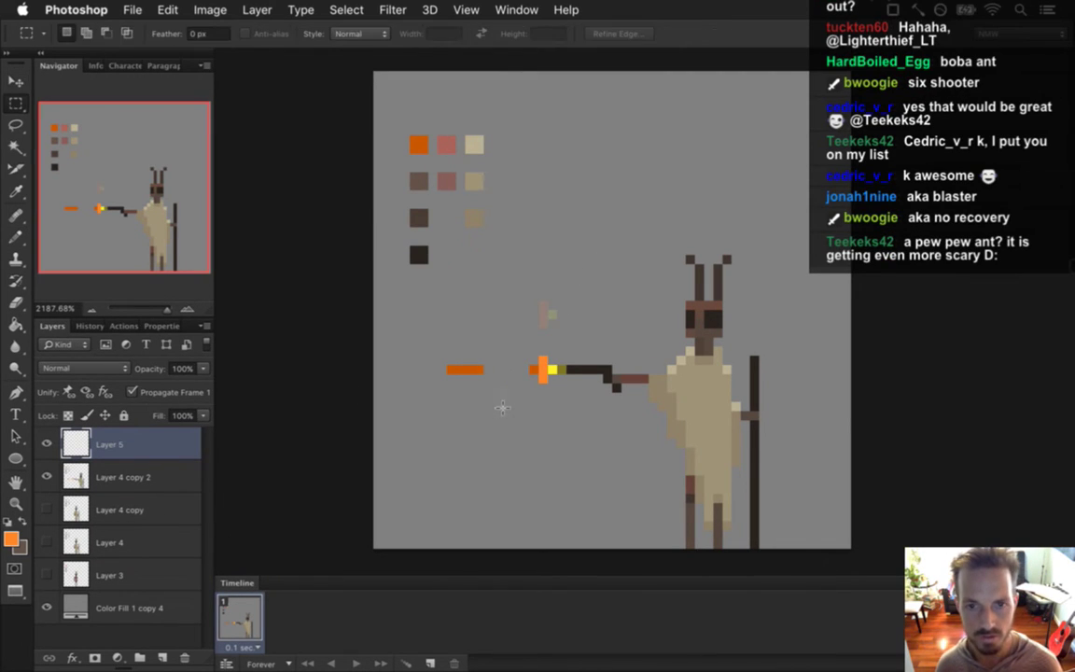
key(i)
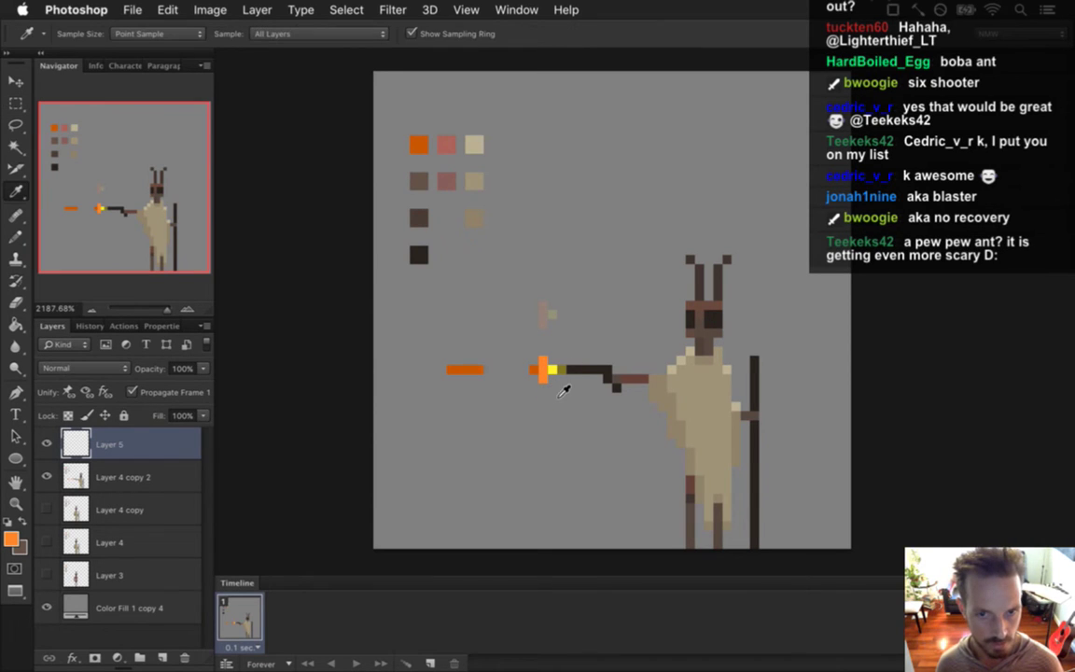
click(552, 369)
At 100% opacity, paint a yellow pixel and a short vertical orange stroke above the flash.
key(b)
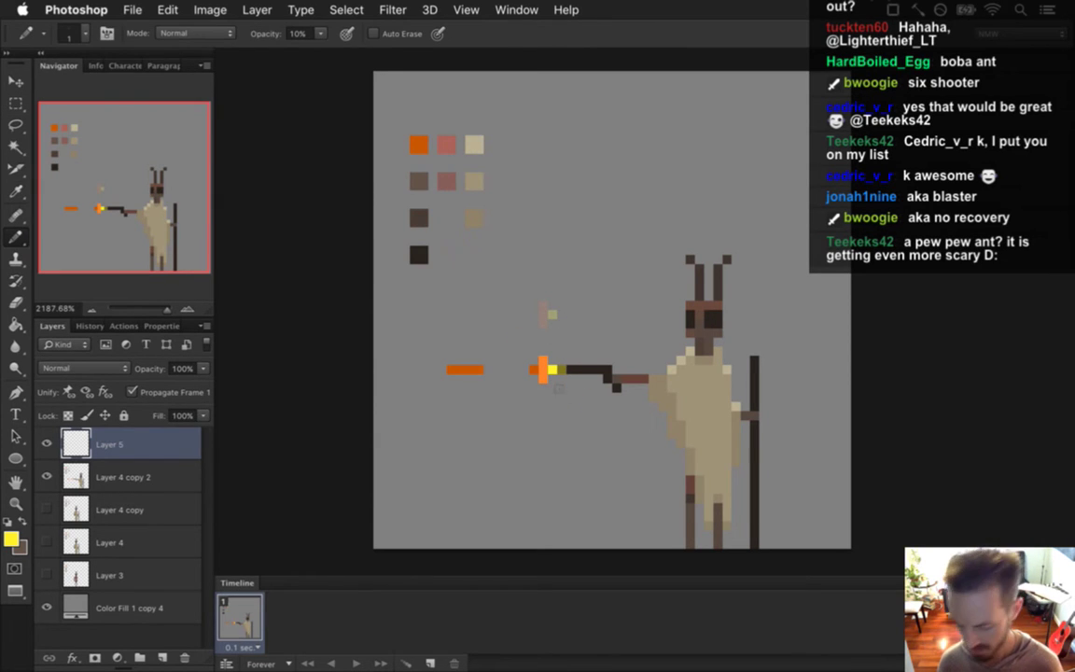
key(0)
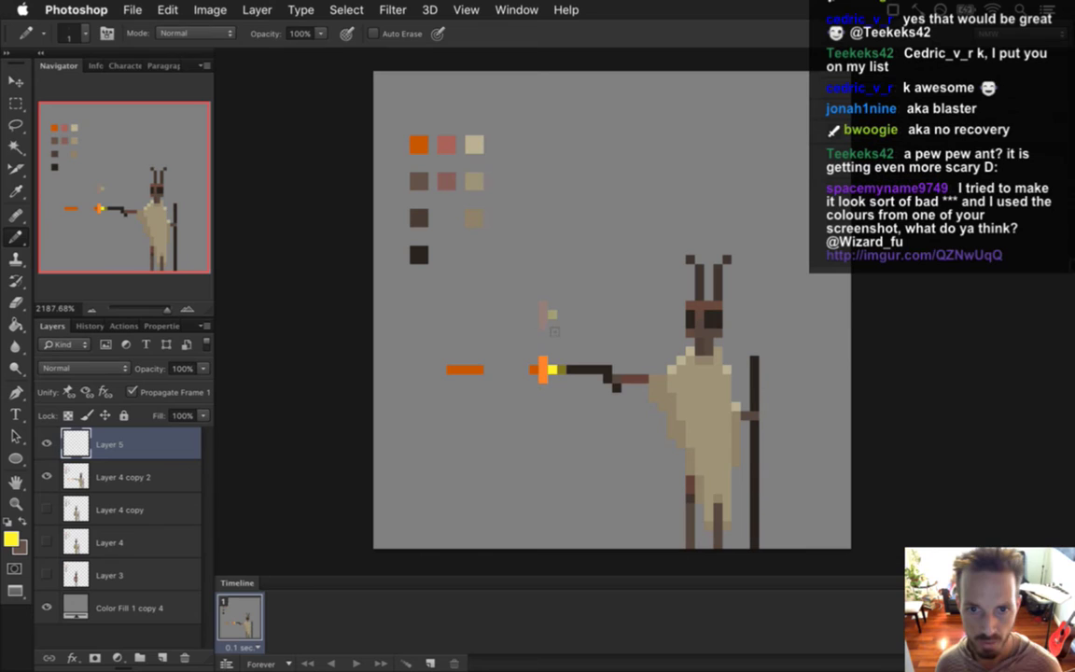
click(552, 315)
alt+click(543, 370)
drag(543, 323, 543, 295)
key(l)
key(b)
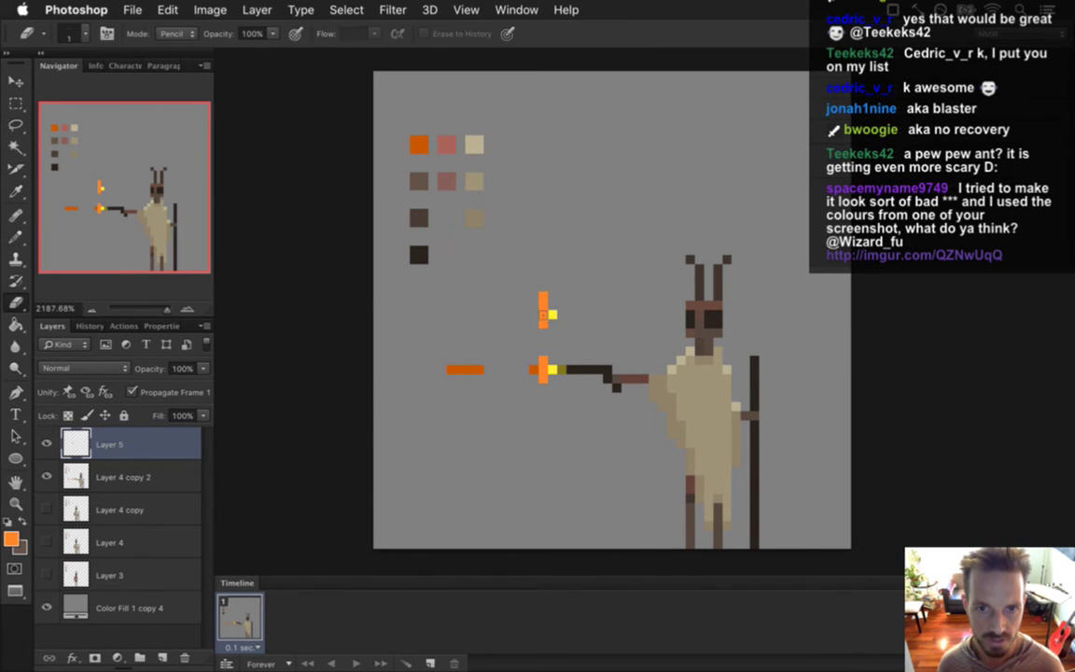
Apply a 0.8 px Gaussian Blur to the new glow marks.
click(393, 10)
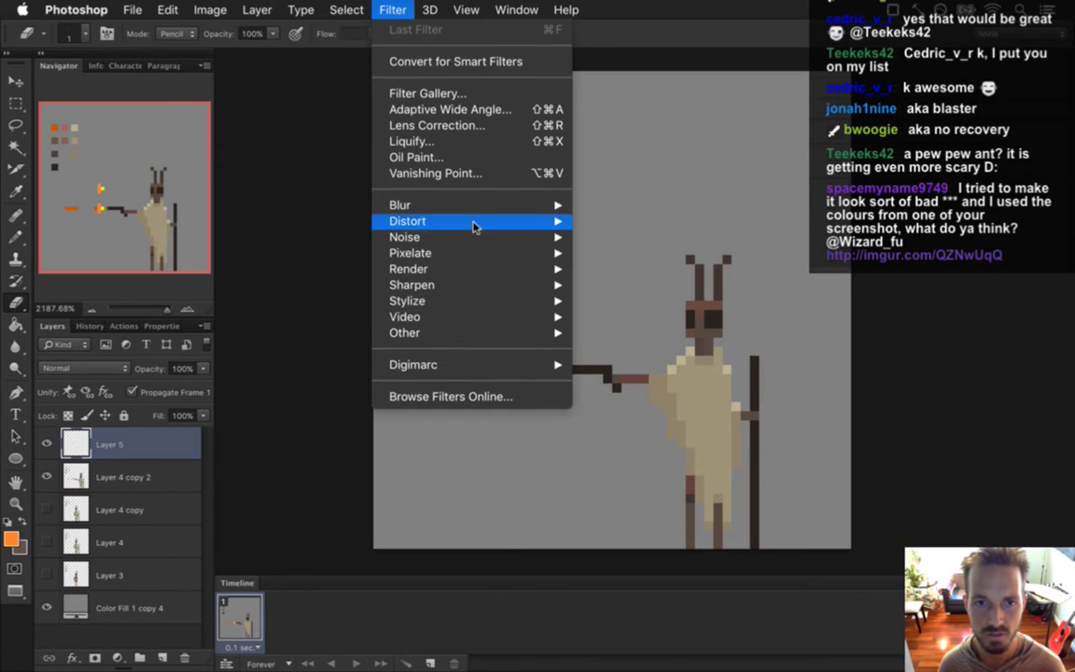
mouse_move(399, 204)
click(624, 333)
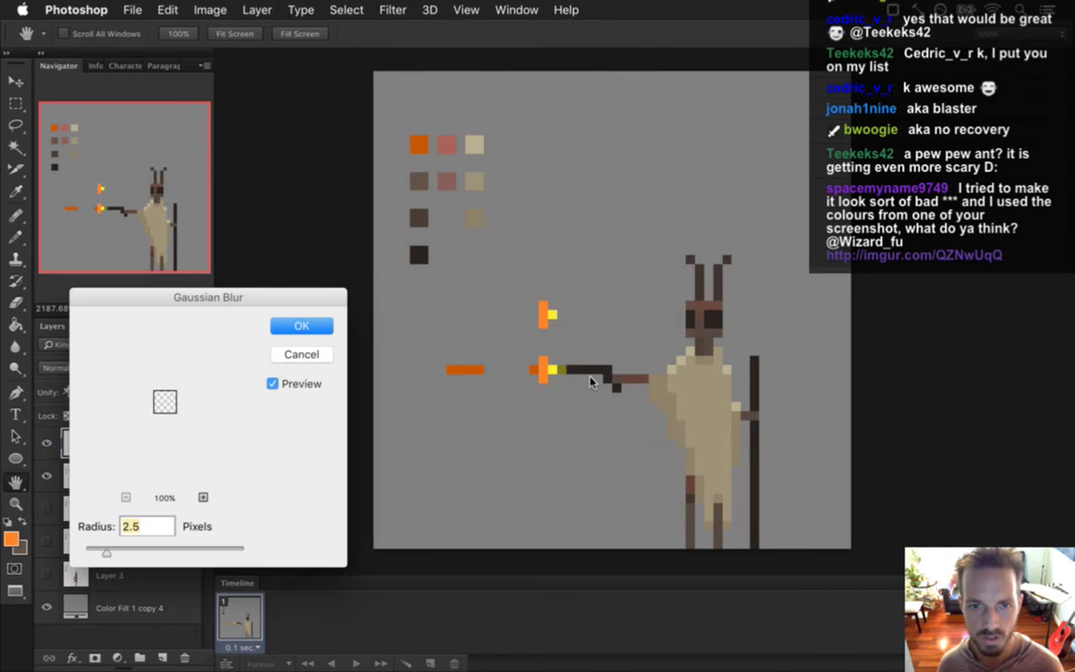
drag(107, 553, 93, 557)
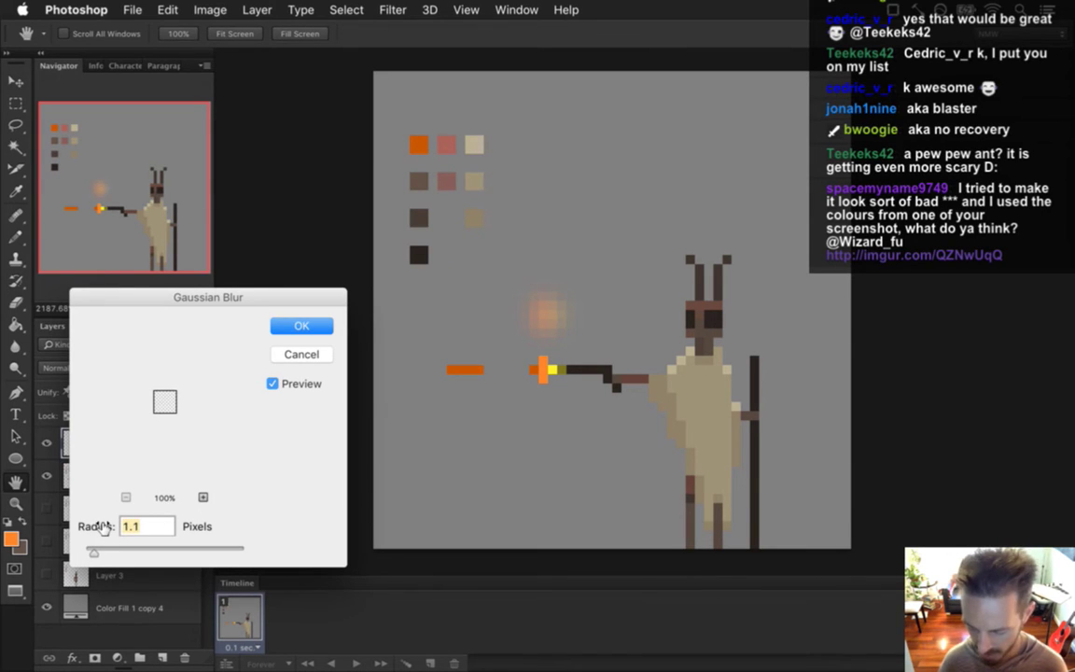
text(0.8)
key(Return)
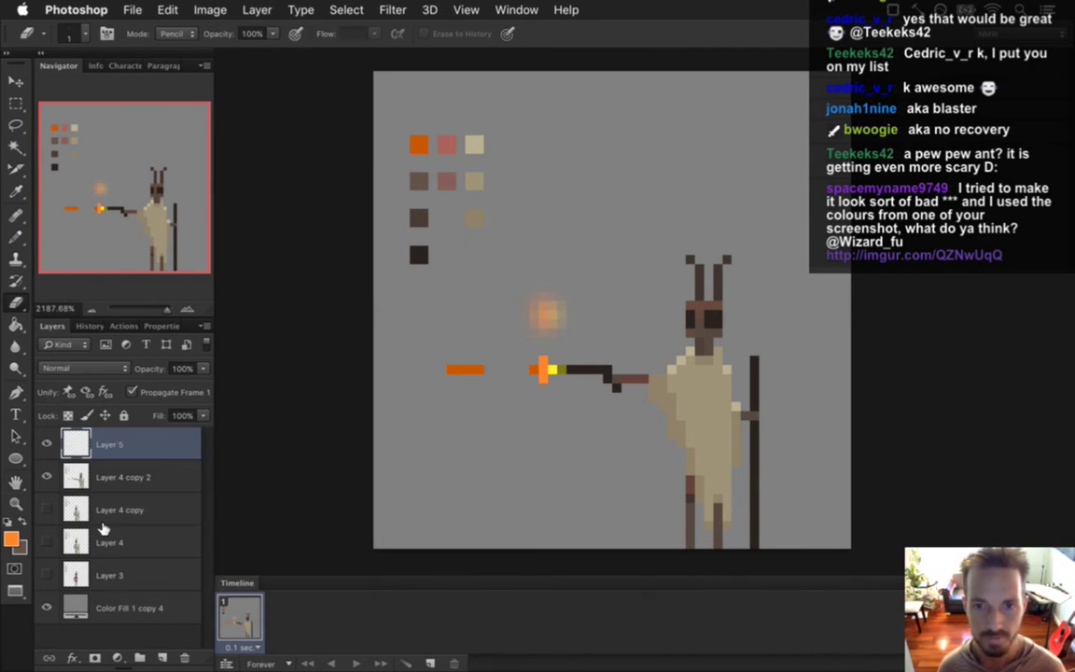
Move the blurred glow down-left onto the pistol muzzle, fine-tuning with arrow nudges.
key(v)
drag(565, 300, 552, 348)
key(Right)
key(Left)
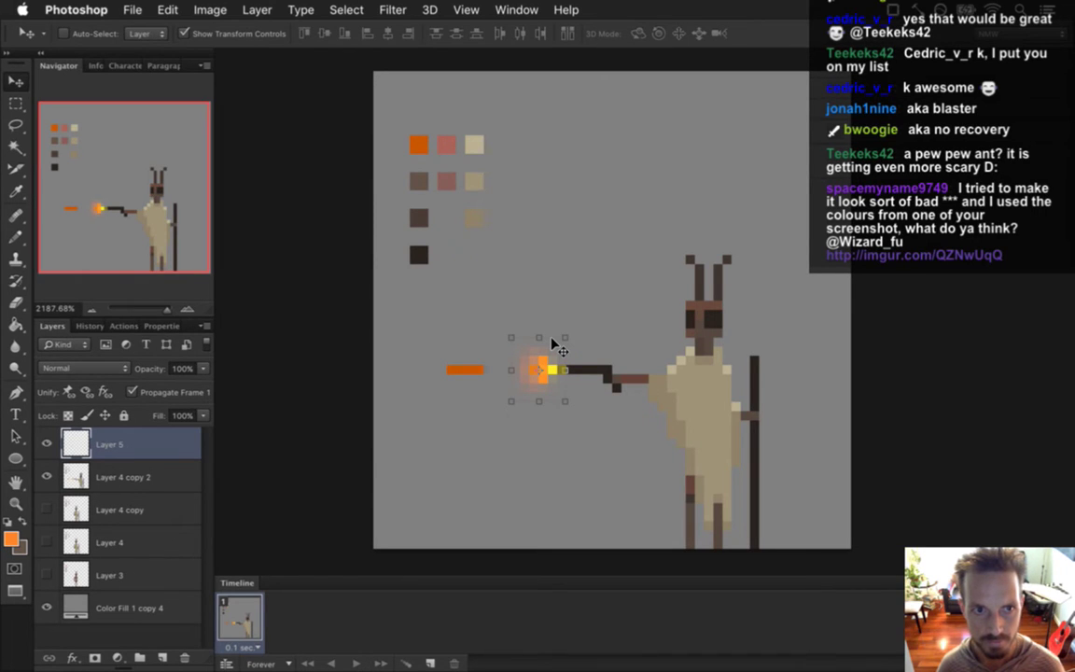
key(m)
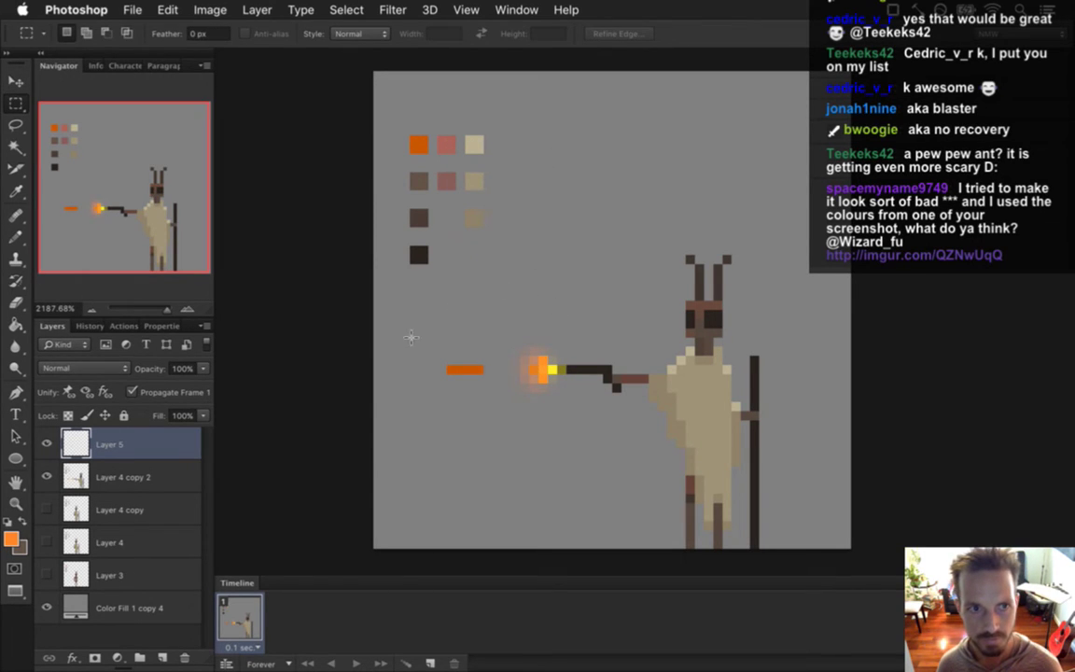
Recolour the bullet streak with the flame's orange and add a pixel at its left end.
key(i)
key(b)
drag(478, 387, 450, 386)
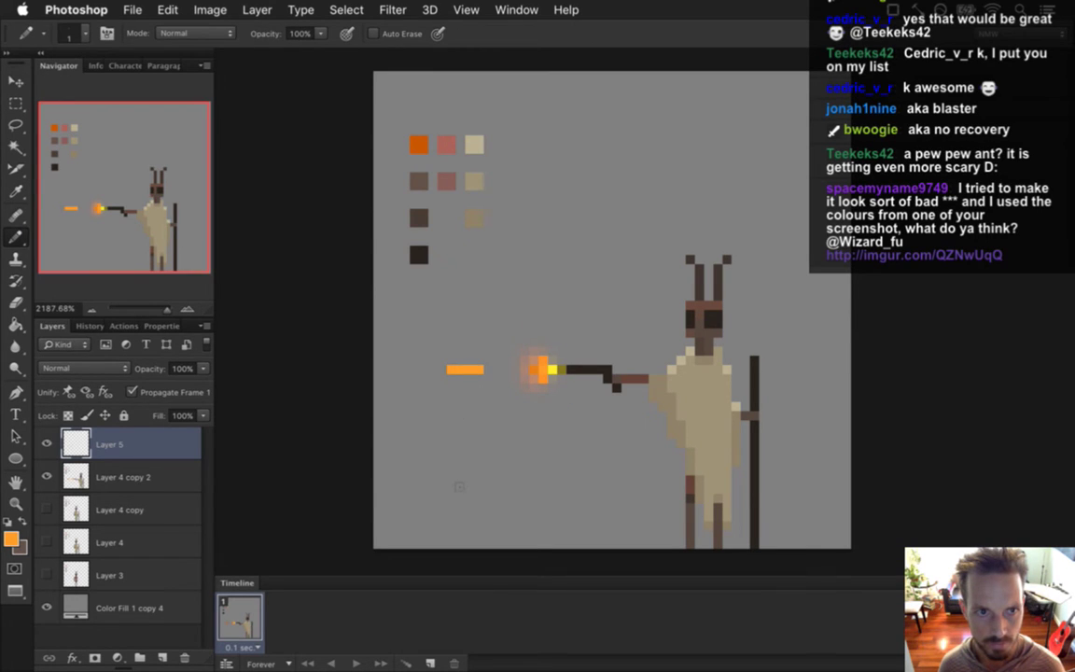
key(ctrl+z)
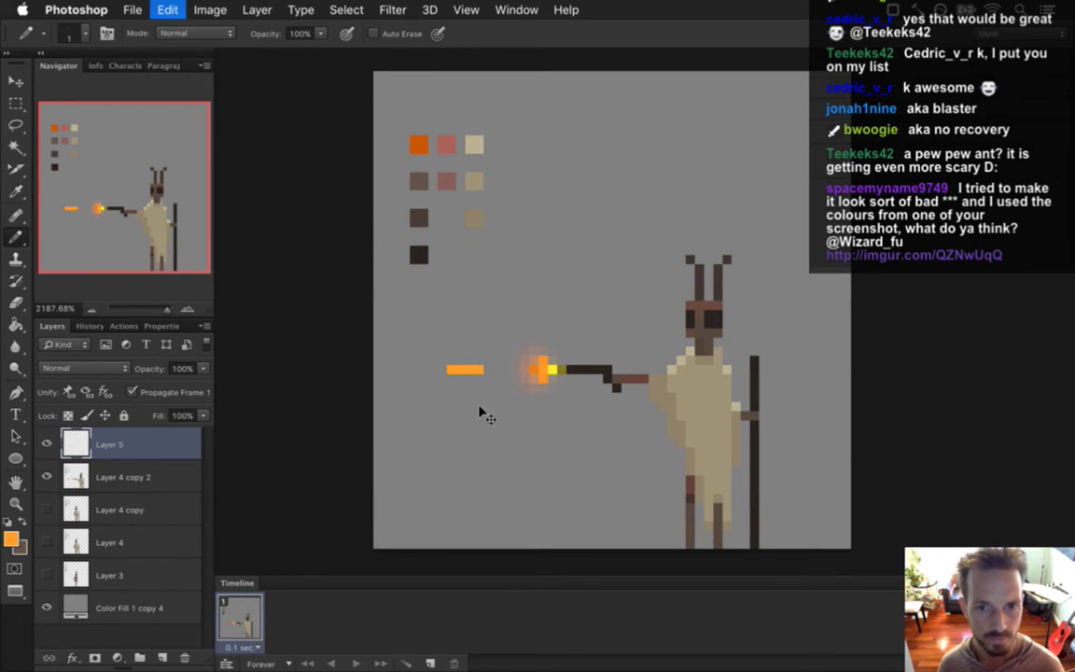
alt+click(532, 370)
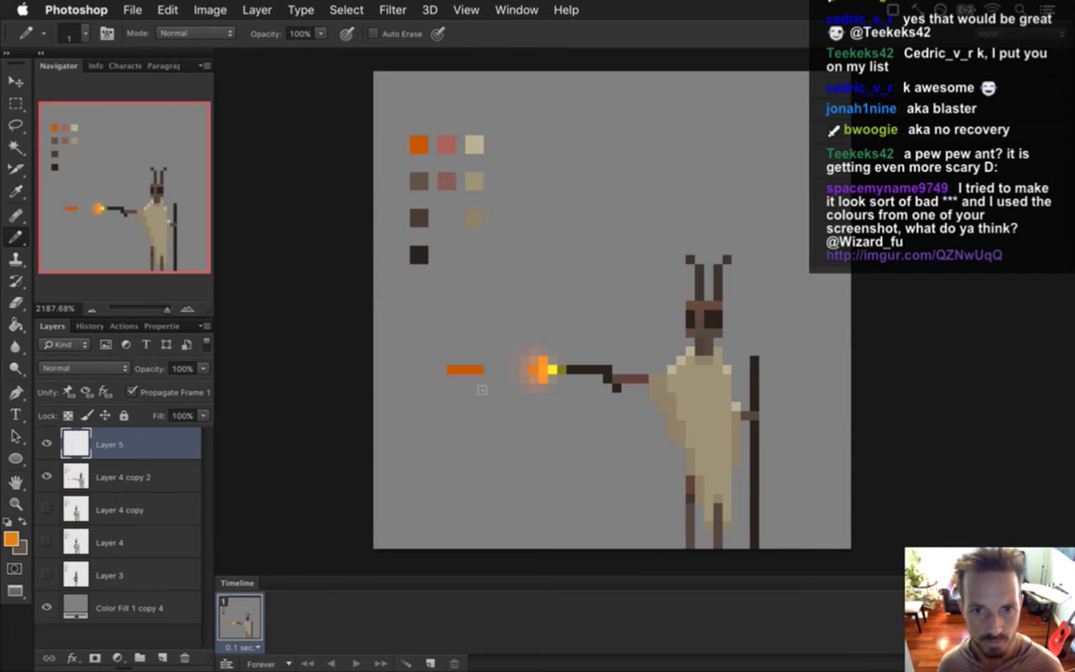
click(442, 371)
key(e)
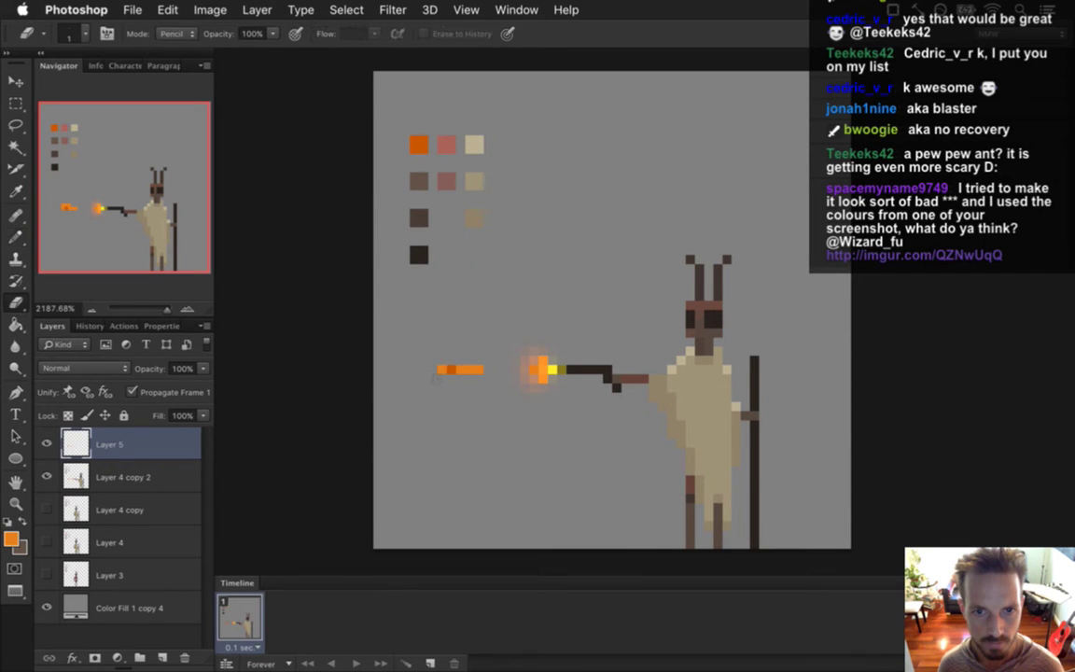
key(b)
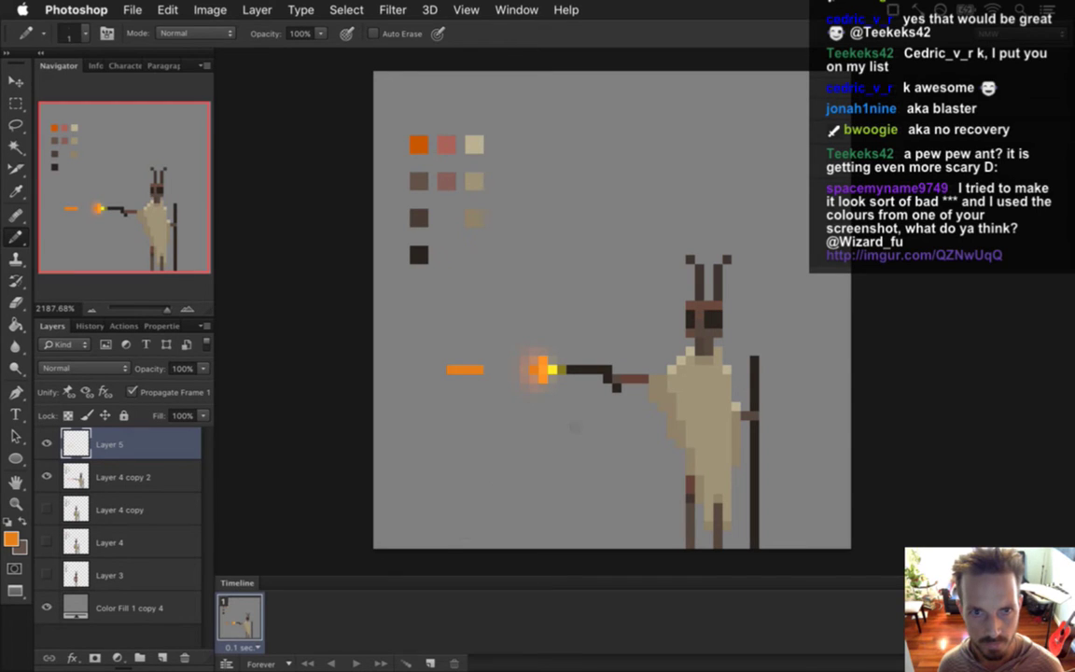
Sample the bright yellow from the muzzle flash for the bullet's leading tip.
alt+click(504, 336)
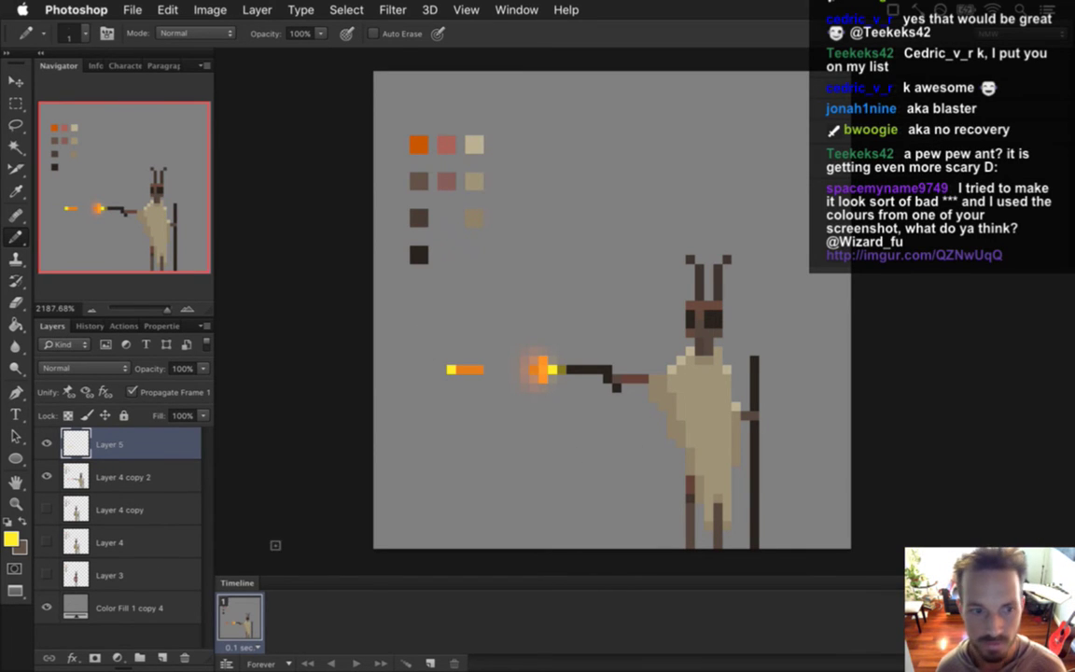
Merge Layer 4 copy 2 with Layer 5, duplicate the result, and hide the original.
shift+click(157, 479)
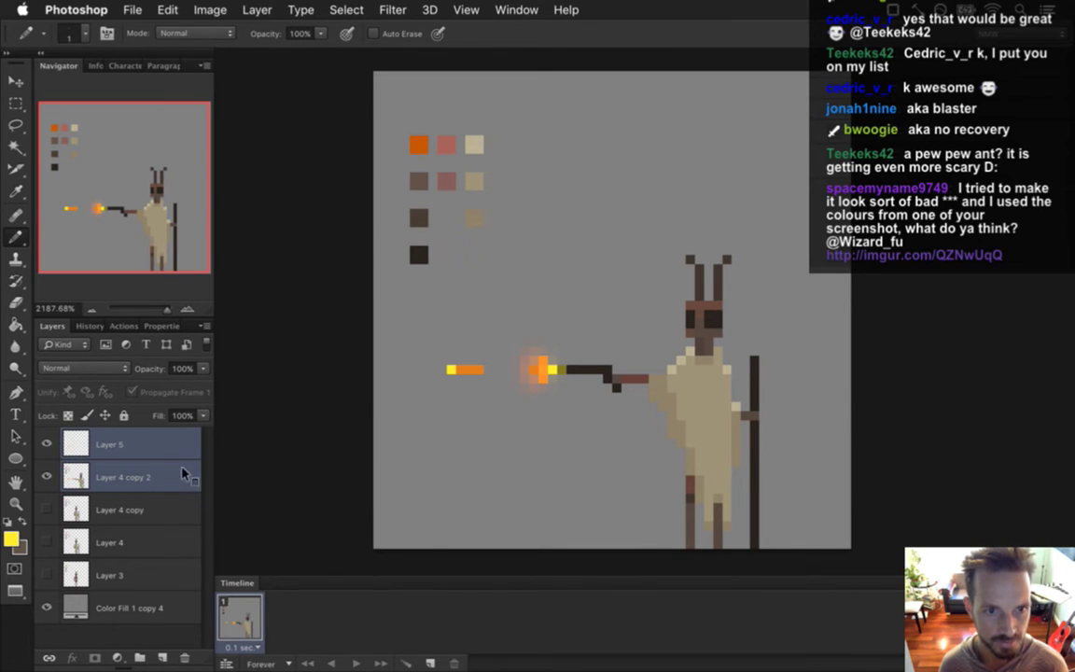
right_click(184, 475)
click(241, 441)
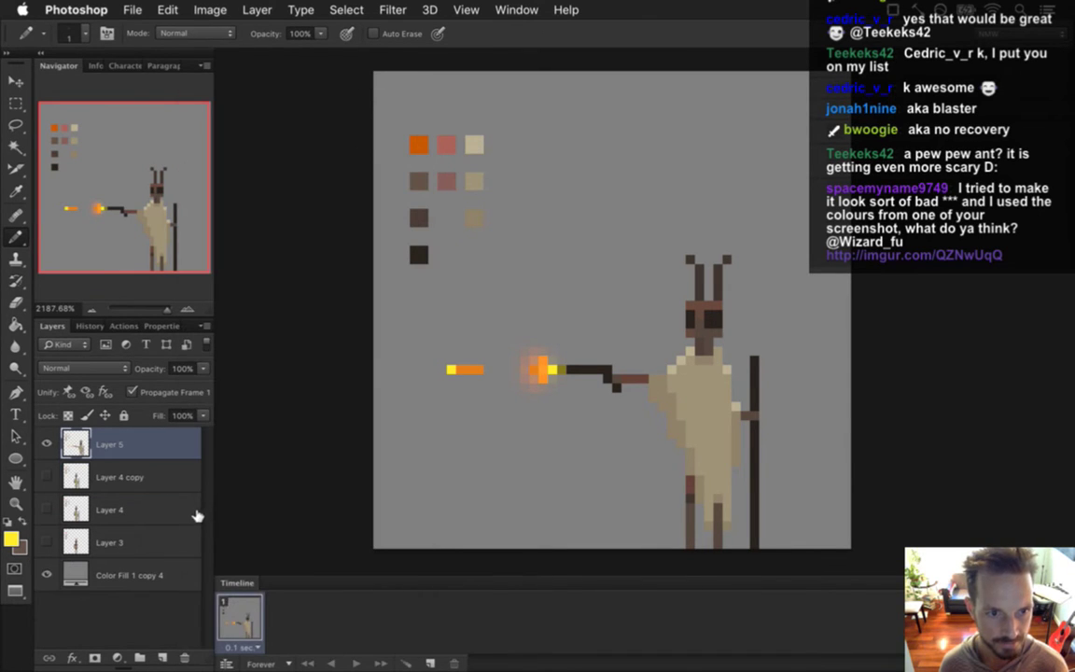
key(ctrl+j)
click(47, 477)
Select the bullet streak, shift it farther left, and deselect it.
key(m)
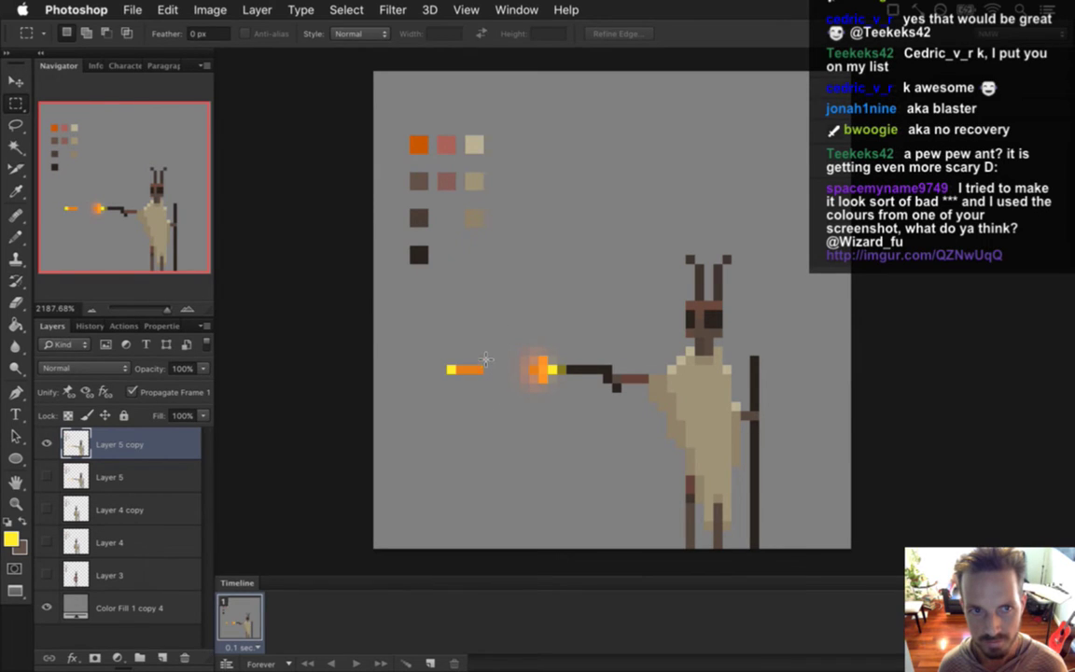
drag(410, 347, 484, 401)
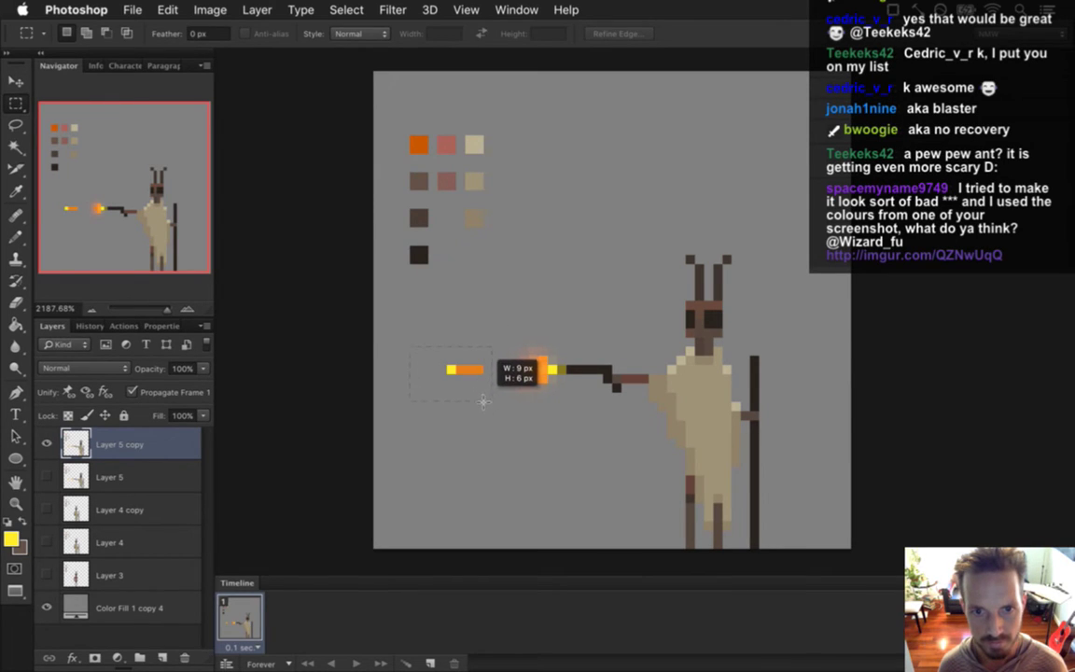
key(v)
key(Left)
key(Left)
key(Left)
key(Right)
key(ctrl+d)
Box-select the pistol arm and muzzle flash.
key(m)
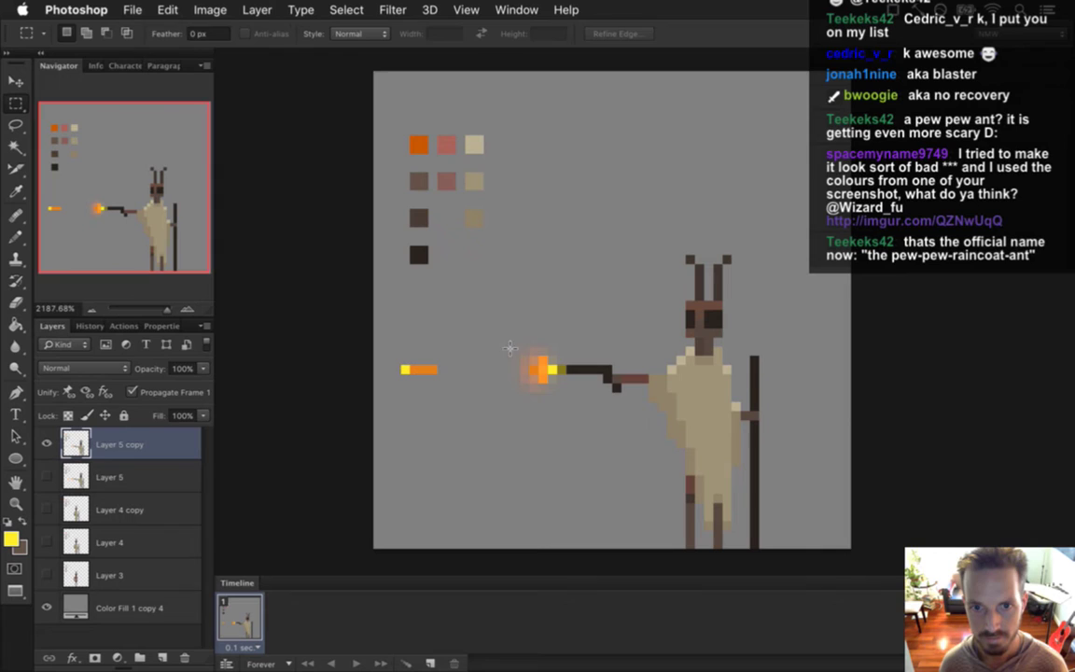
drag(493, 318, 616, 432)
mouse_move(532, 341)
mouse_down()
mouse_move(482, 308)
mouse_move(639, 439)
mouse_up()
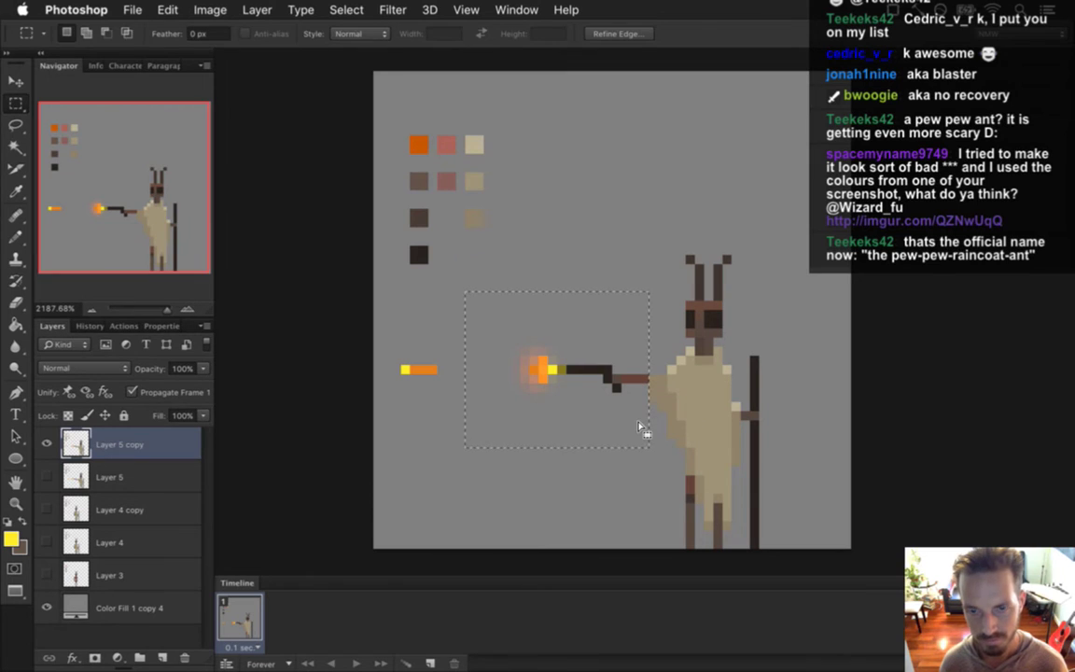
Rotate the arm, pistol and flash upward about 28° and reattach them at the shoulder.
key(v)
drag(451, 281, 500, 219)
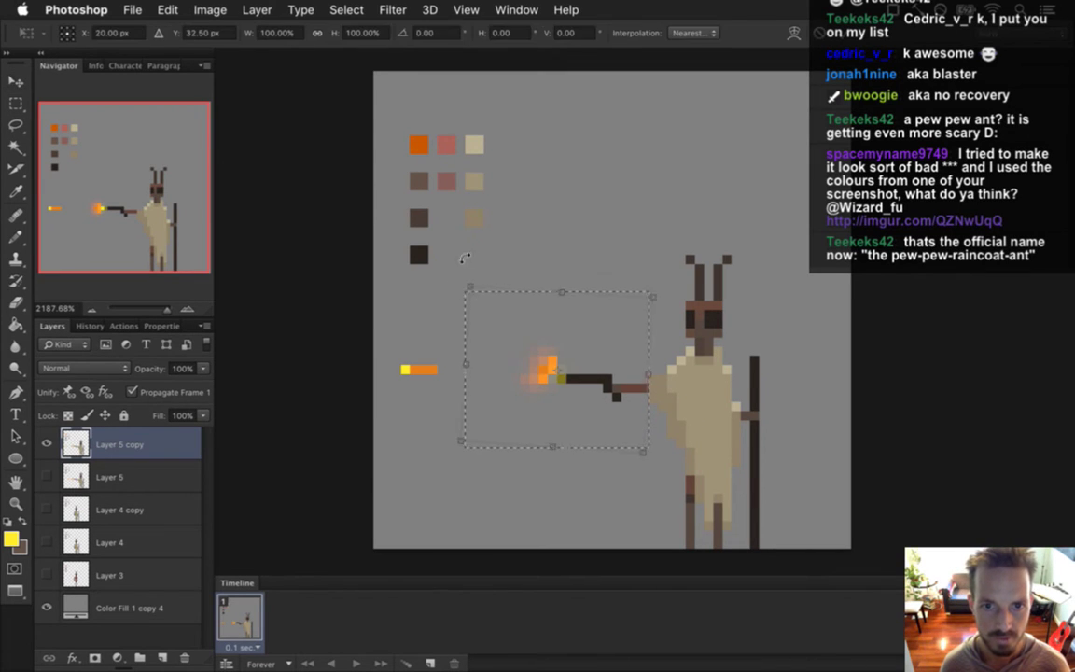
drag(617, 400, 631, 362)
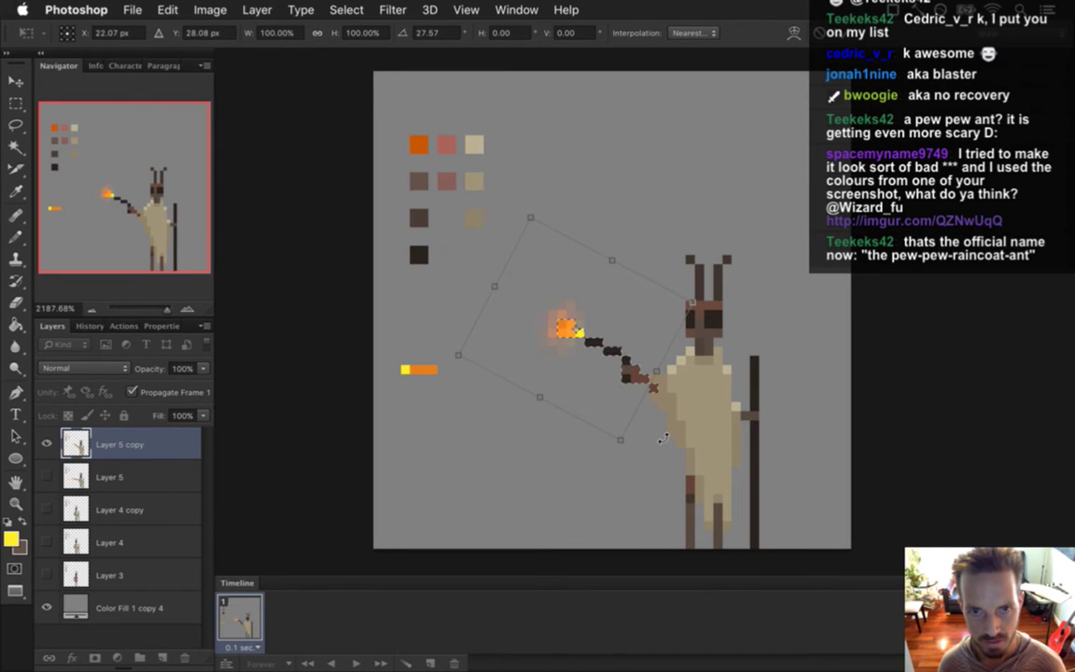
key(Return)
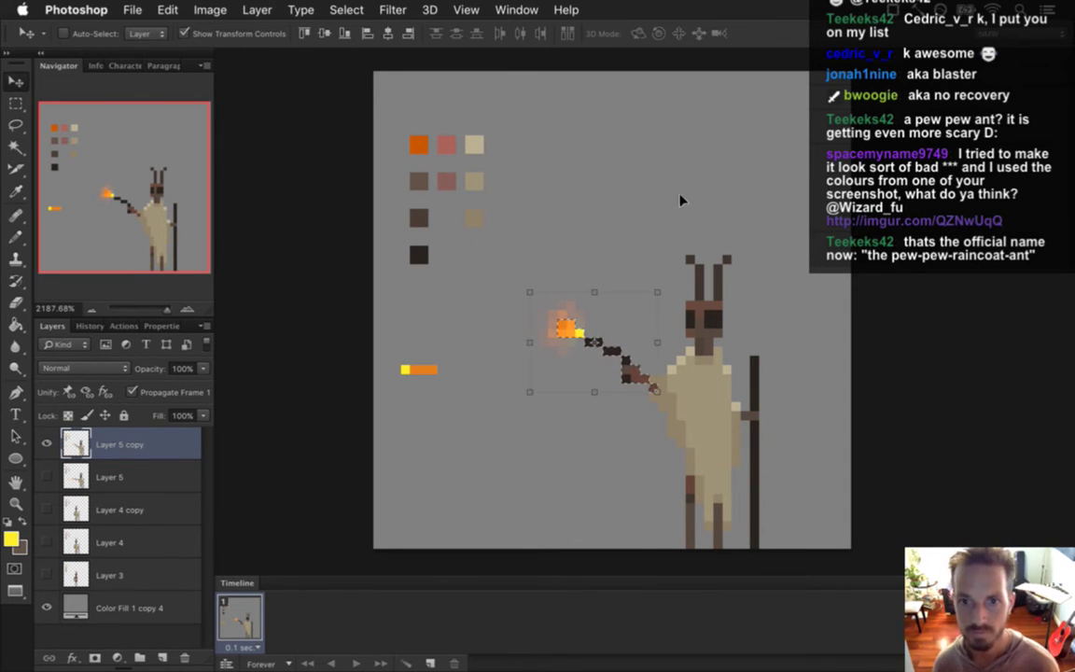
key(m)
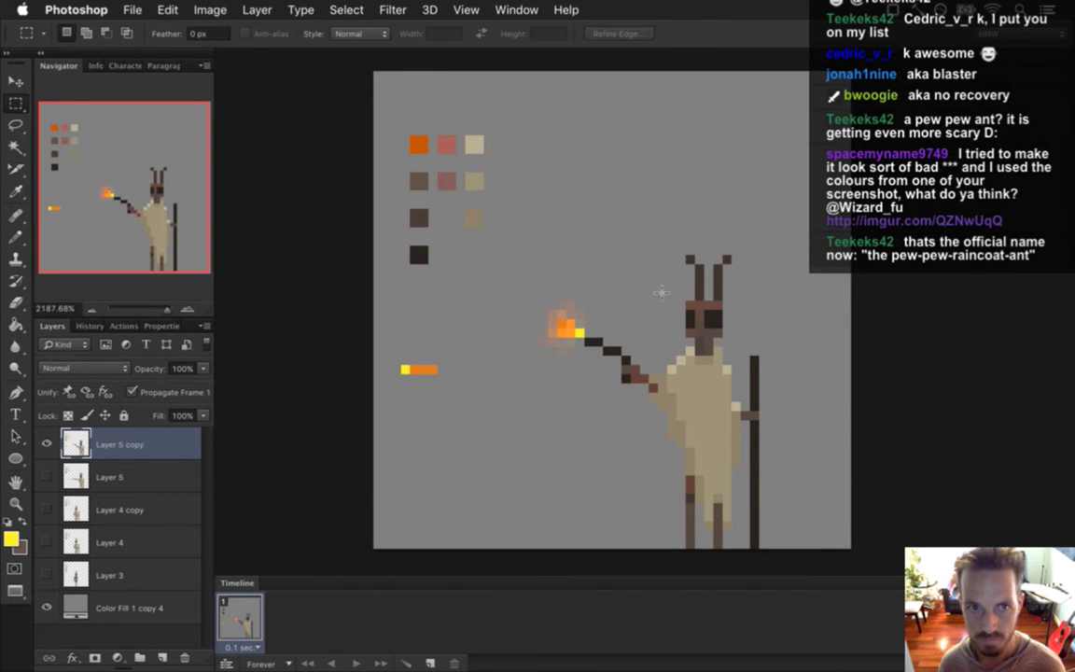
Select the whole figure and test single-pixel nudges, leaving it in place.
drag(513, 187, 804, 498)
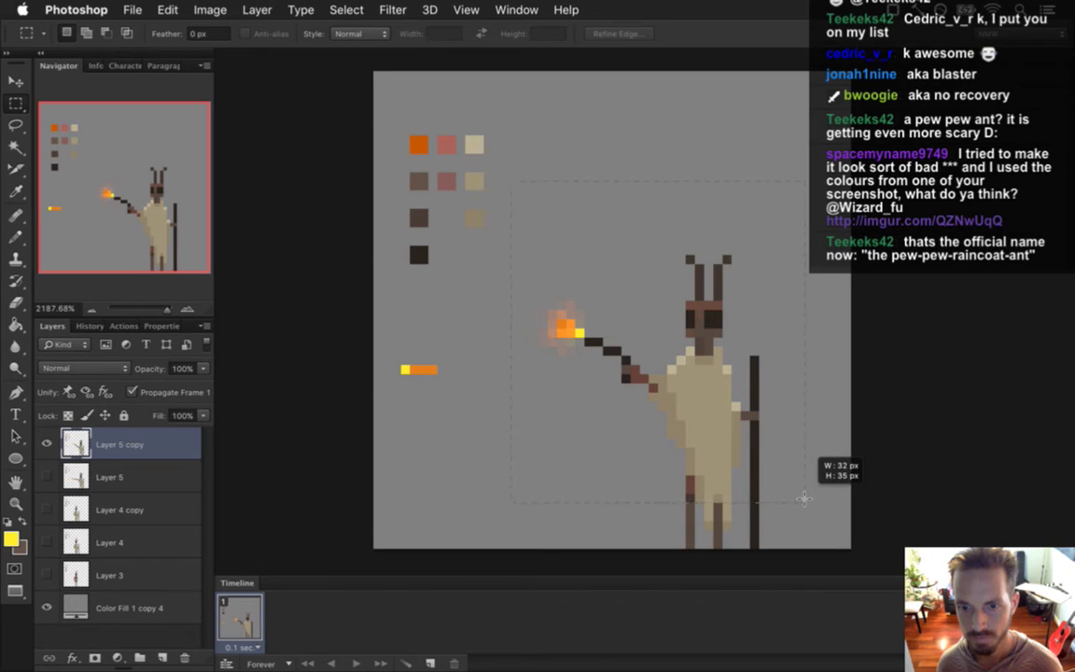
drag(803, 499, 800, 513)
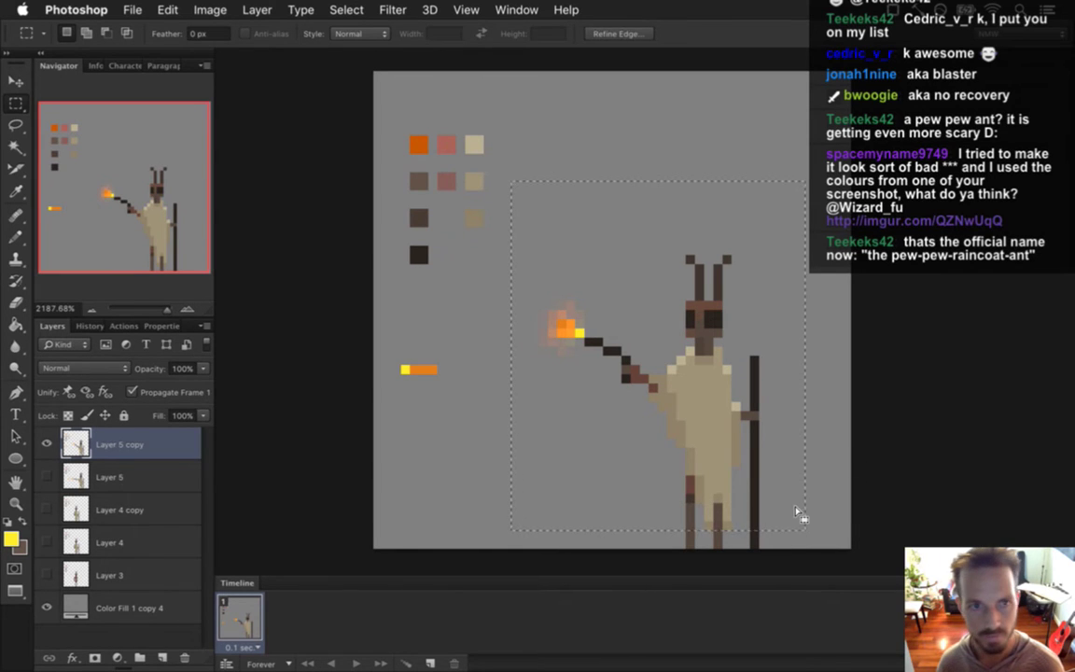
key(v)
key(Right)
key(Down)
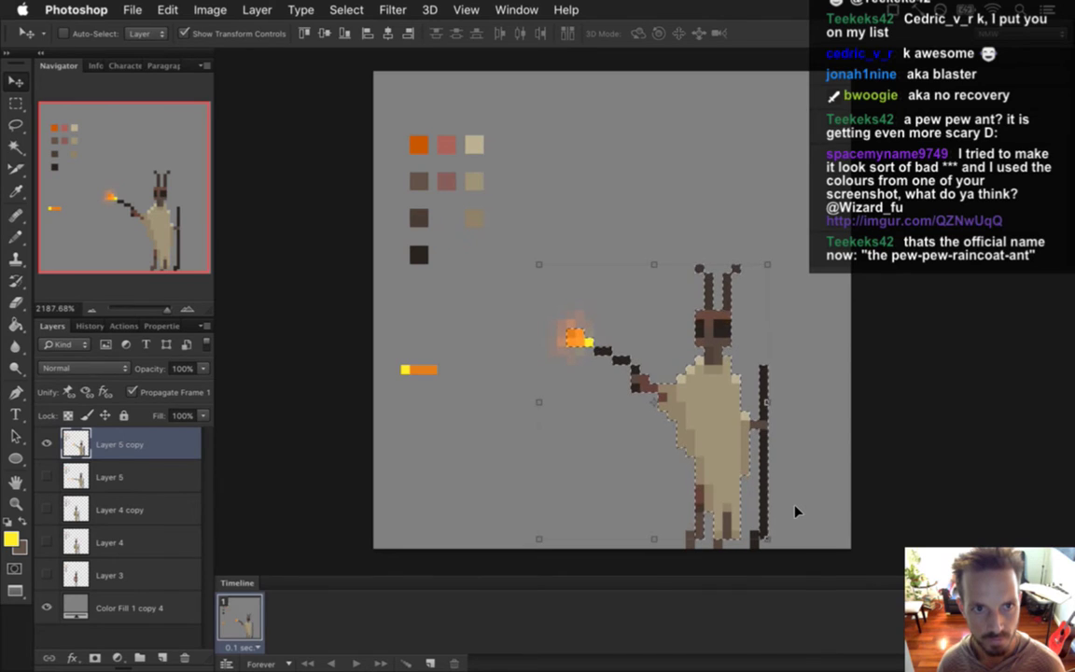
key(Left)
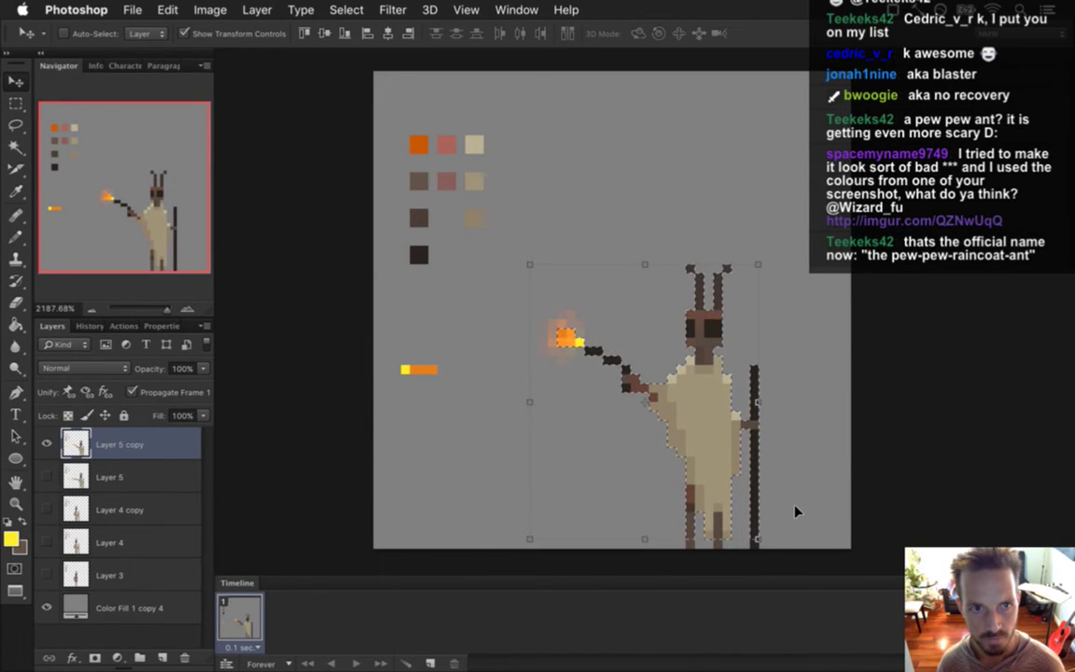
key(Up)
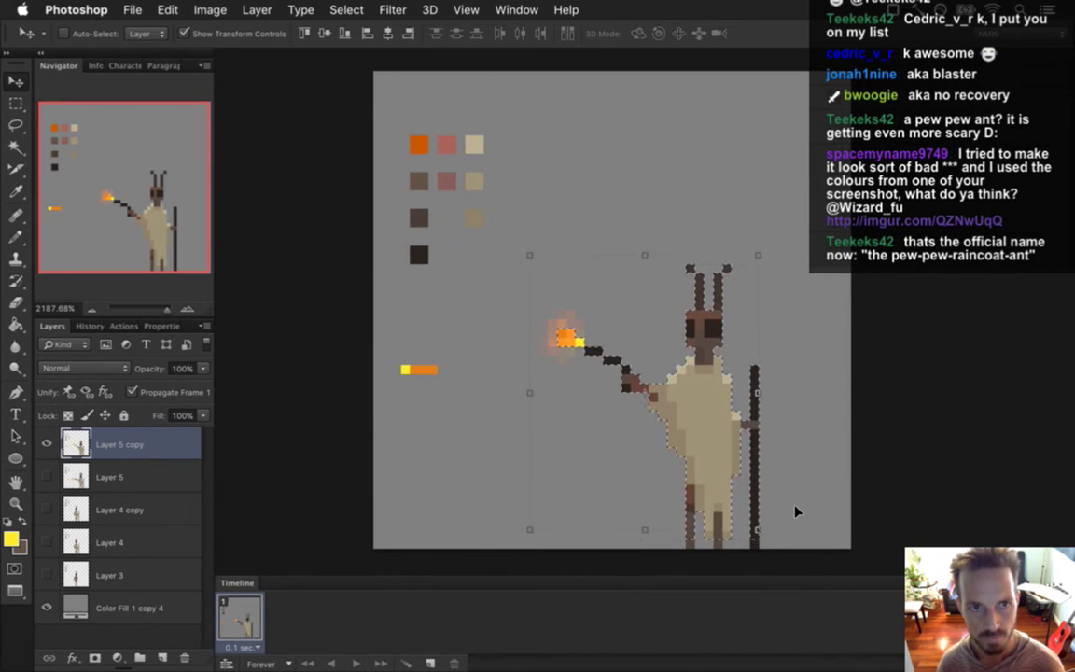
key(Right)
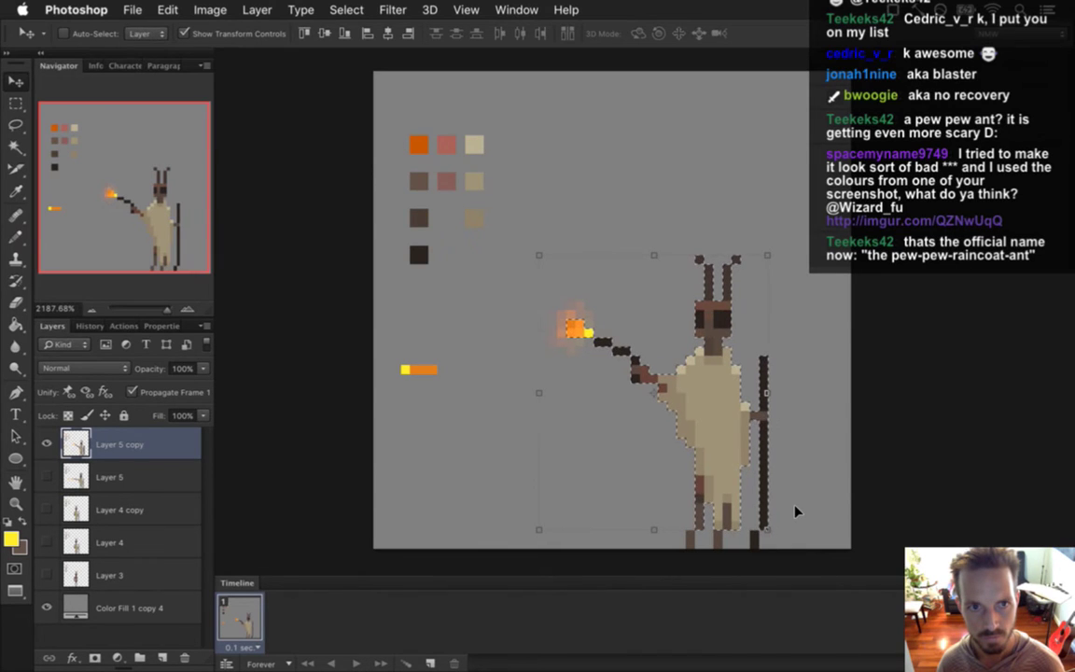
key(Left)
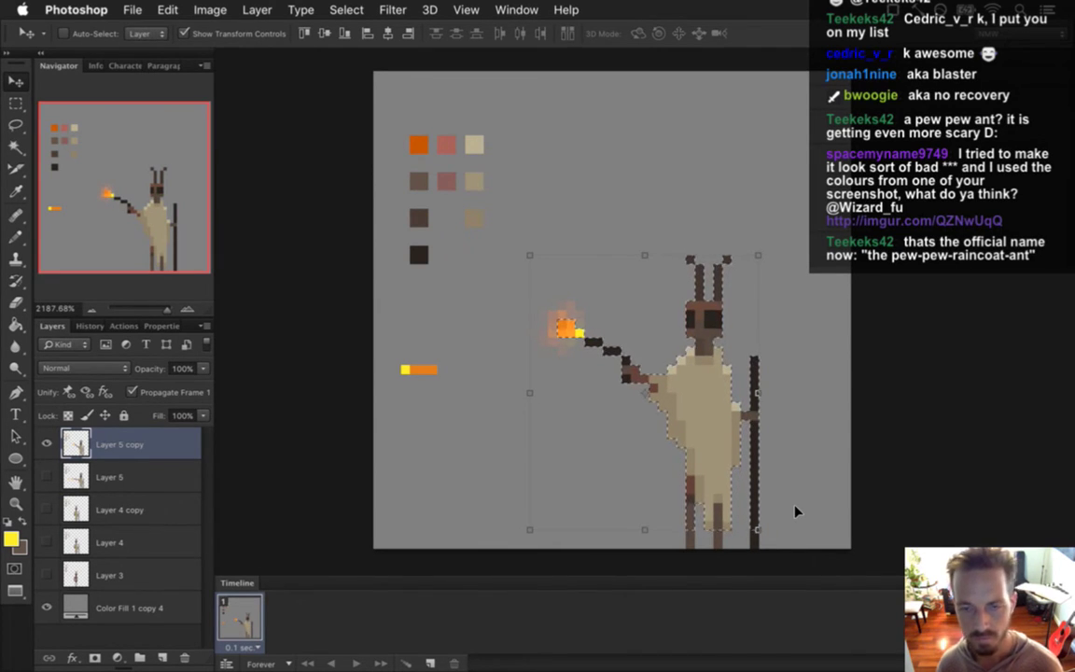
key(m)
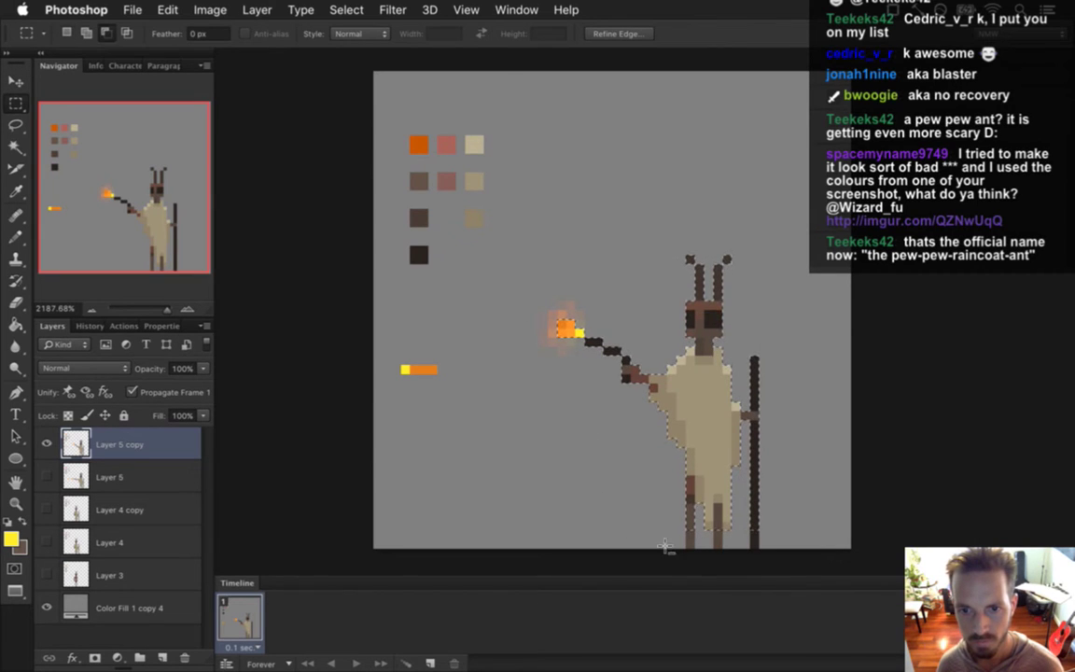
Select the figure excluding its legs, nudge it one pixel right, and deselect.
drag(665, 547, 717, 513)
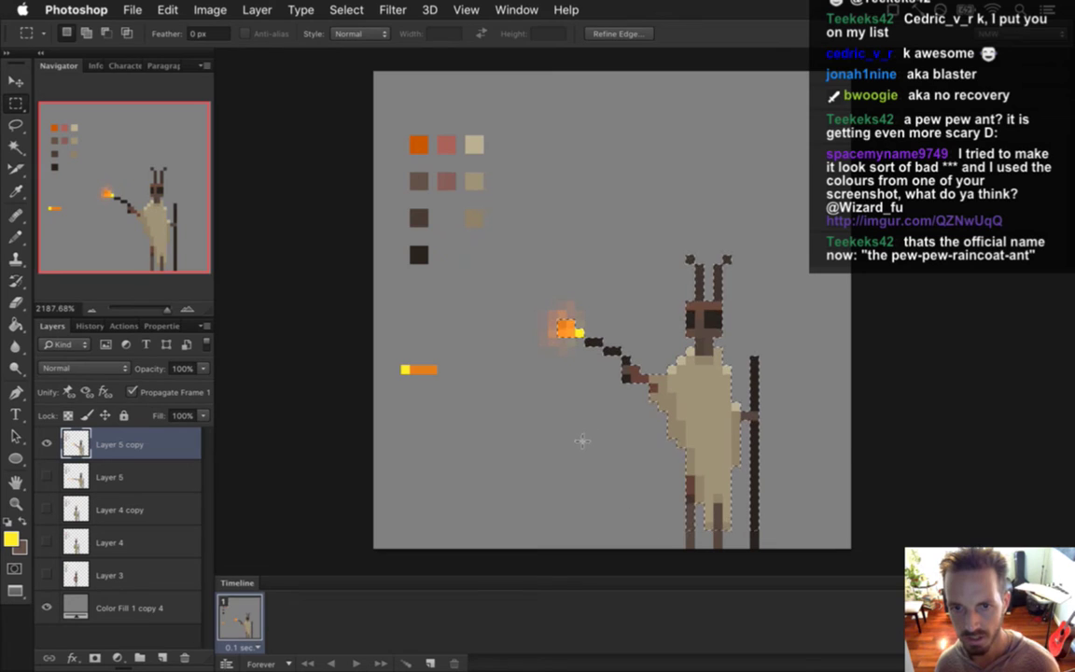
mouse_move(511, 167)
mouse_down()
mouse_move(793, 481)
mouse_move(815, 530)
mouse_up()
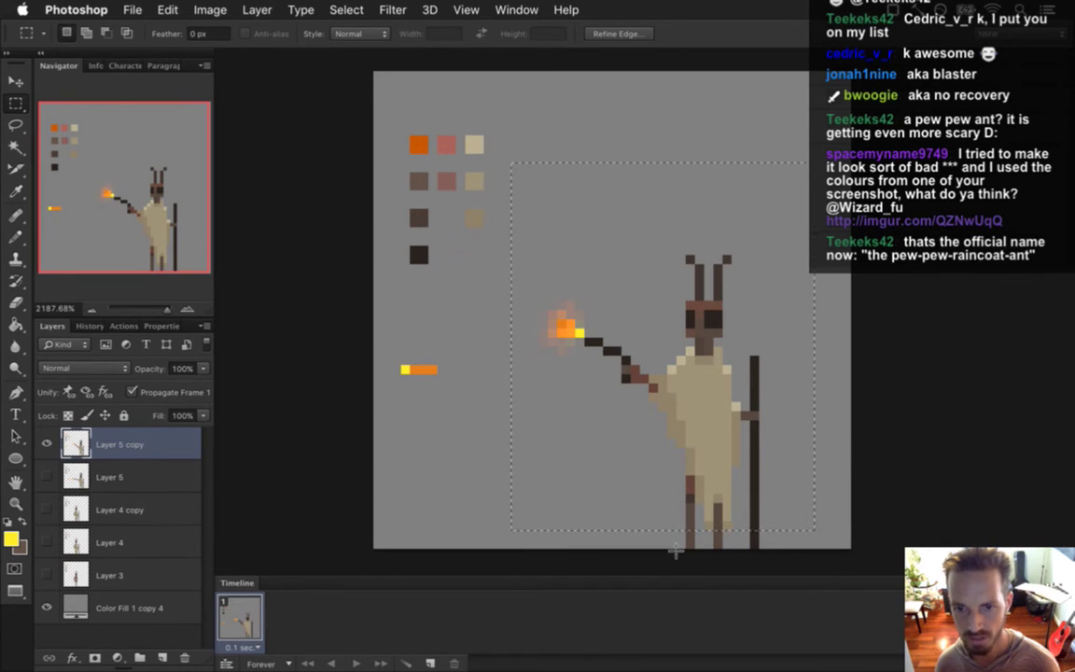
drag(667, 477, 728, 549)
drag(719, 509, 719, 557)
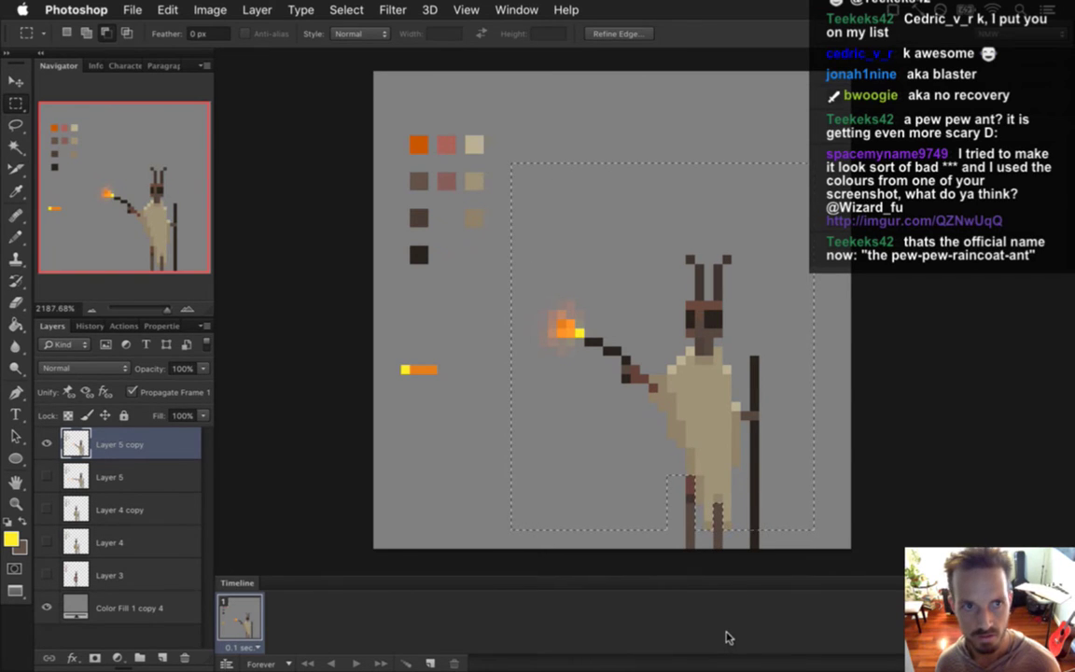
key(v)
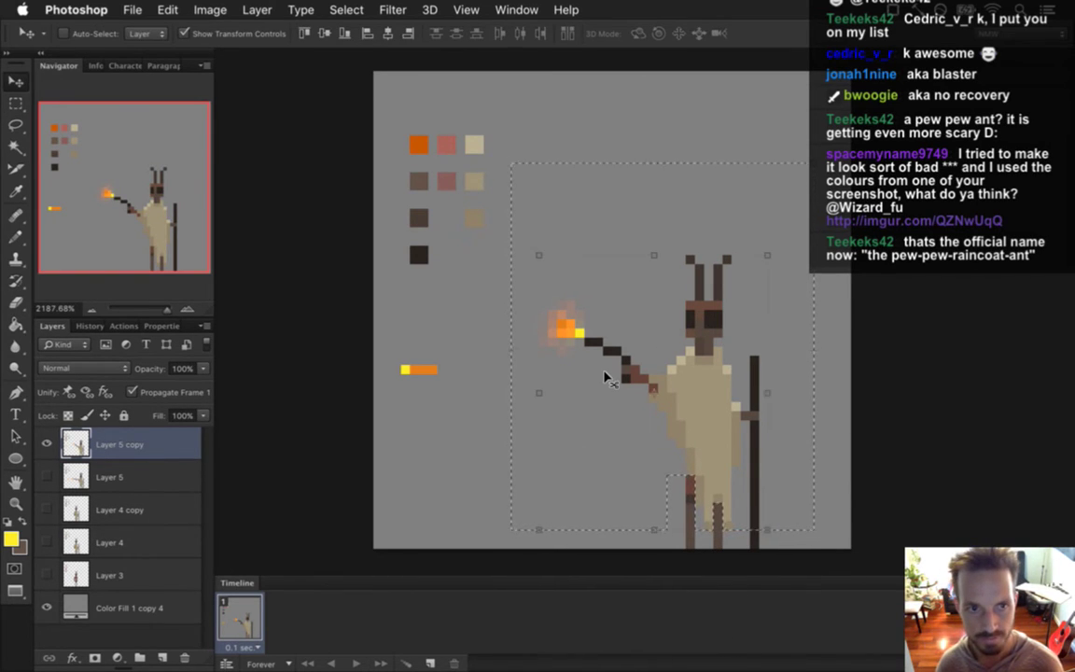
key(Right)
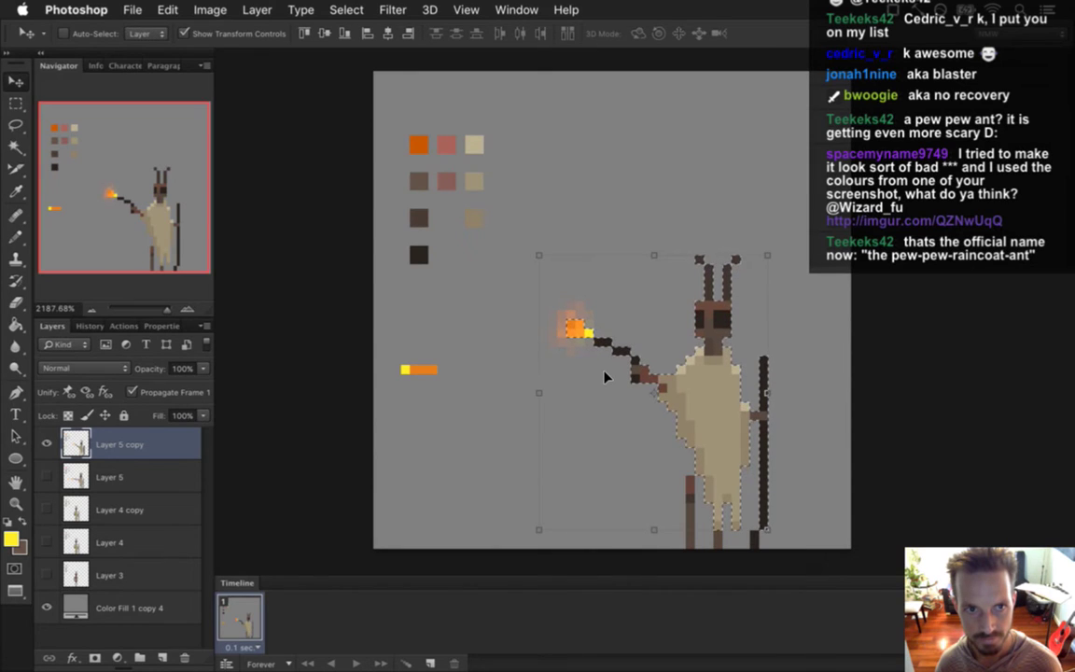
key(m)
key(ctrl+d)
Cycle through the eyedropper, pencil and eraser tools.
key(i)
key(b)
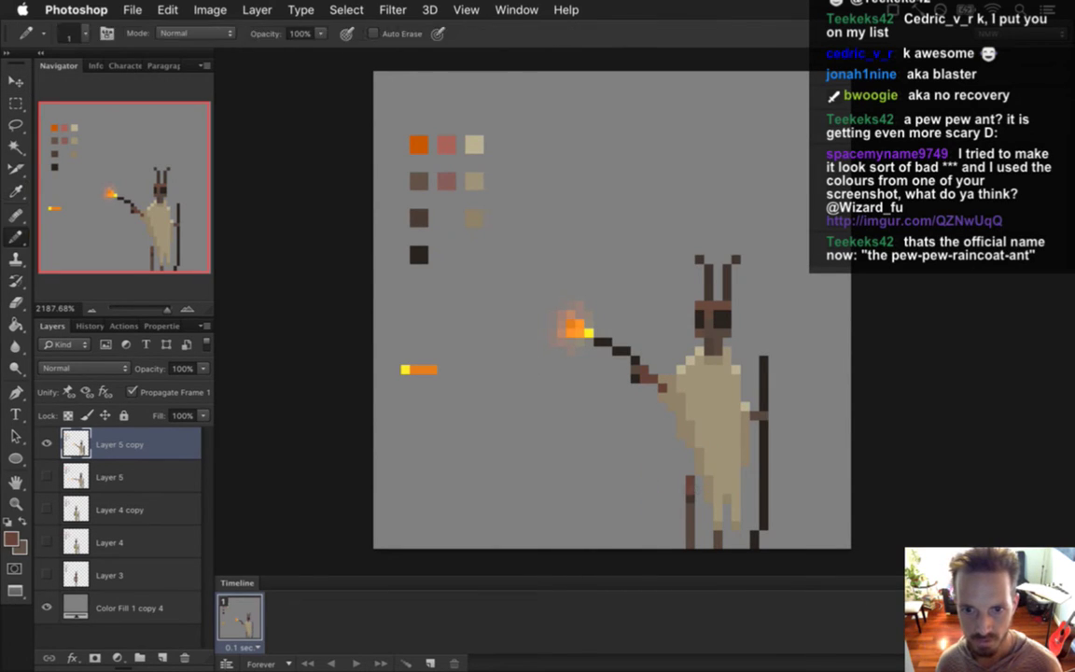
key(i)
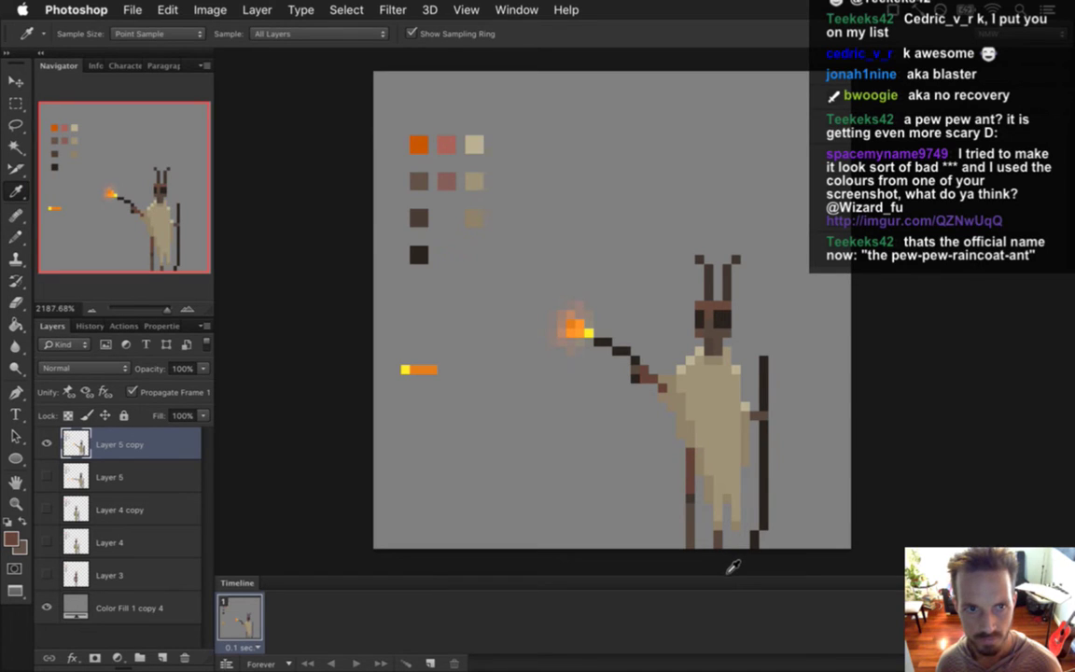
key(e)
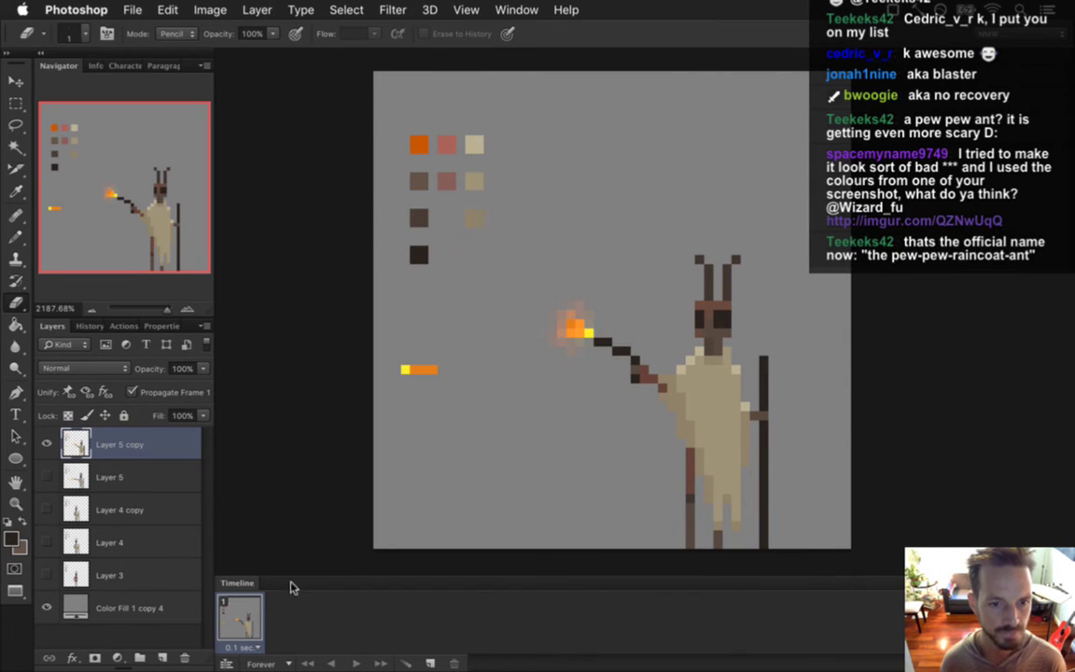
Add a second frame showing Layer 5's firing pose, and duplicate Layer 5 as Layer 5 copy 2.
click(424, 659)
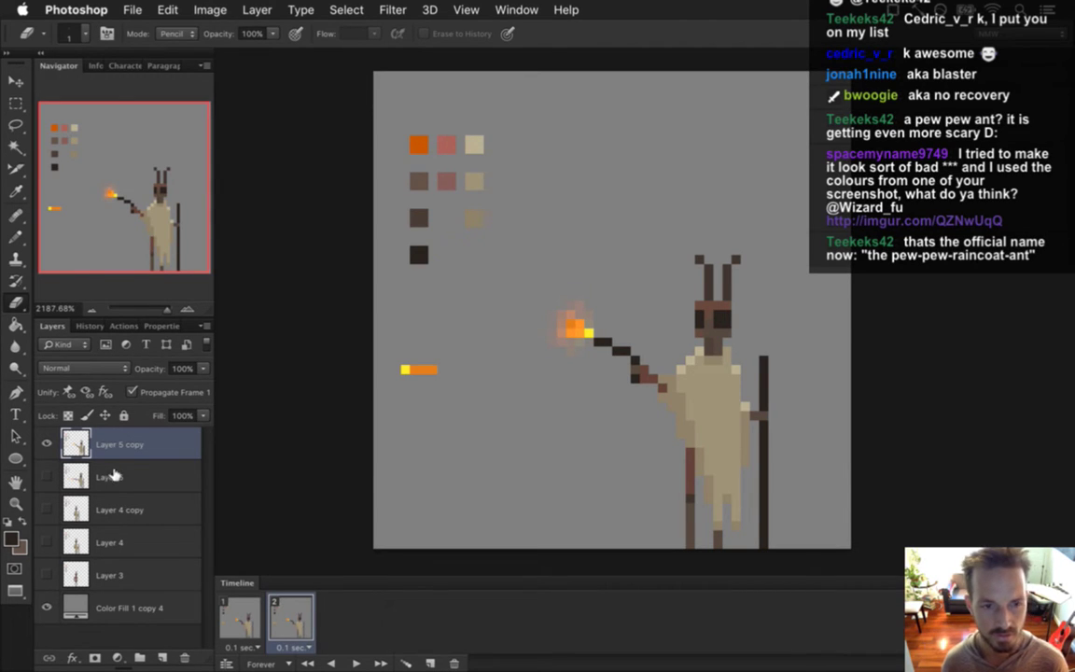
click(112, 476)
click(46, 444)
click(47, 477)
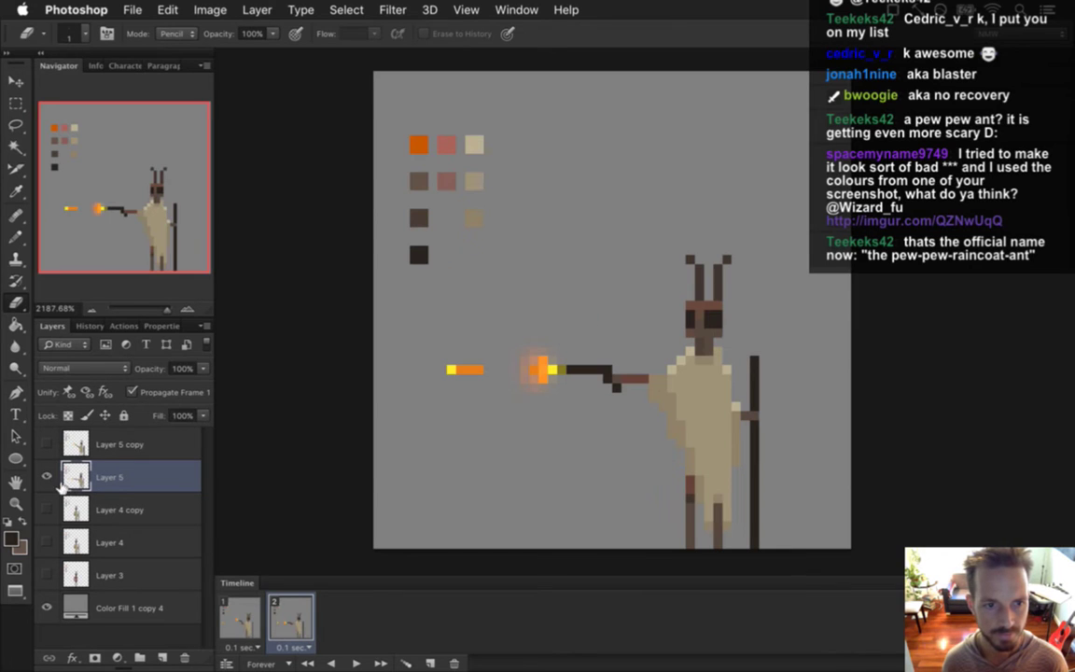
drag(149, 487, 94, 542)
Launch Activity Monitor from the Dock's Utilities stack.
key(super+Tab)
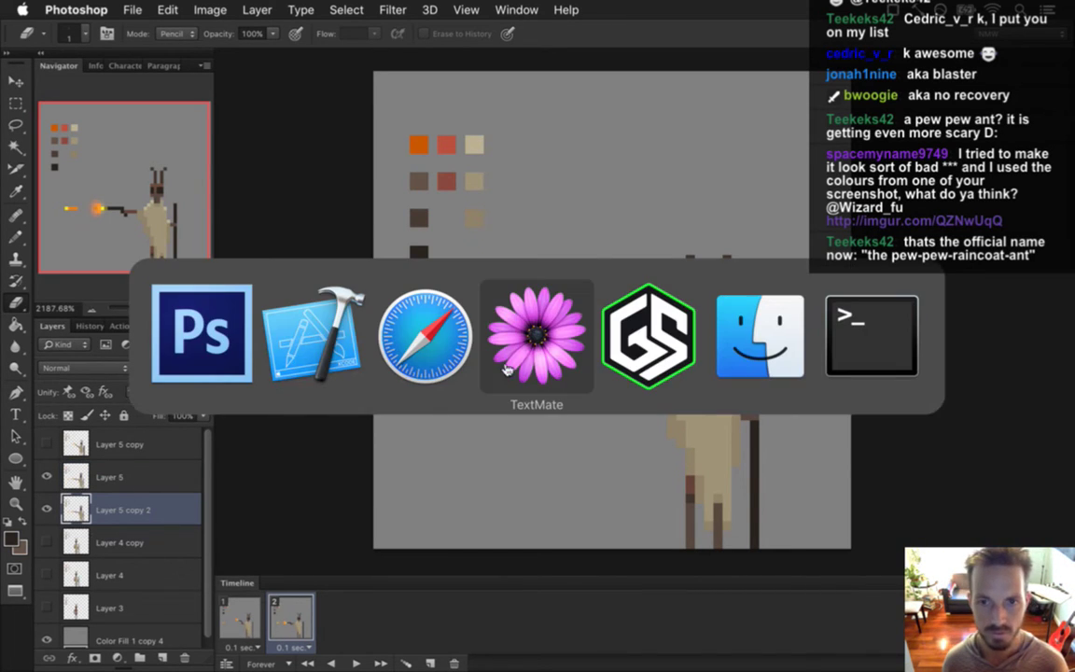
click(204, 374)
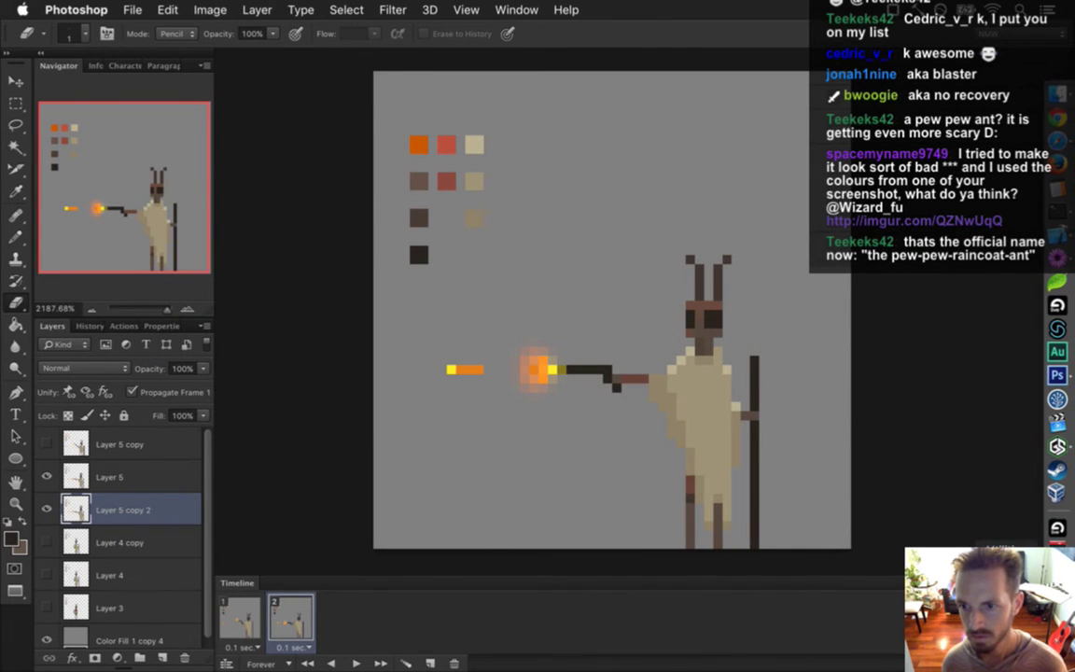
click(1057, 489)
click(536, 235)
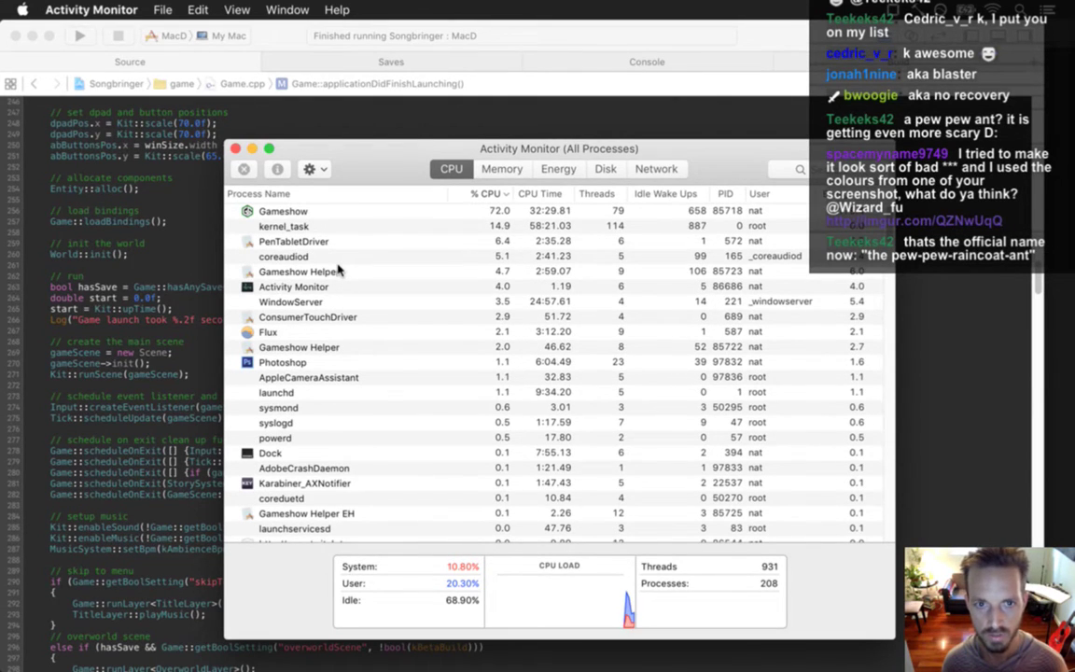
Check Activity Monitor's CPU list, then switch through Gameshow and Safari back to Photoshop.
drag(363, 166, 364, 150)
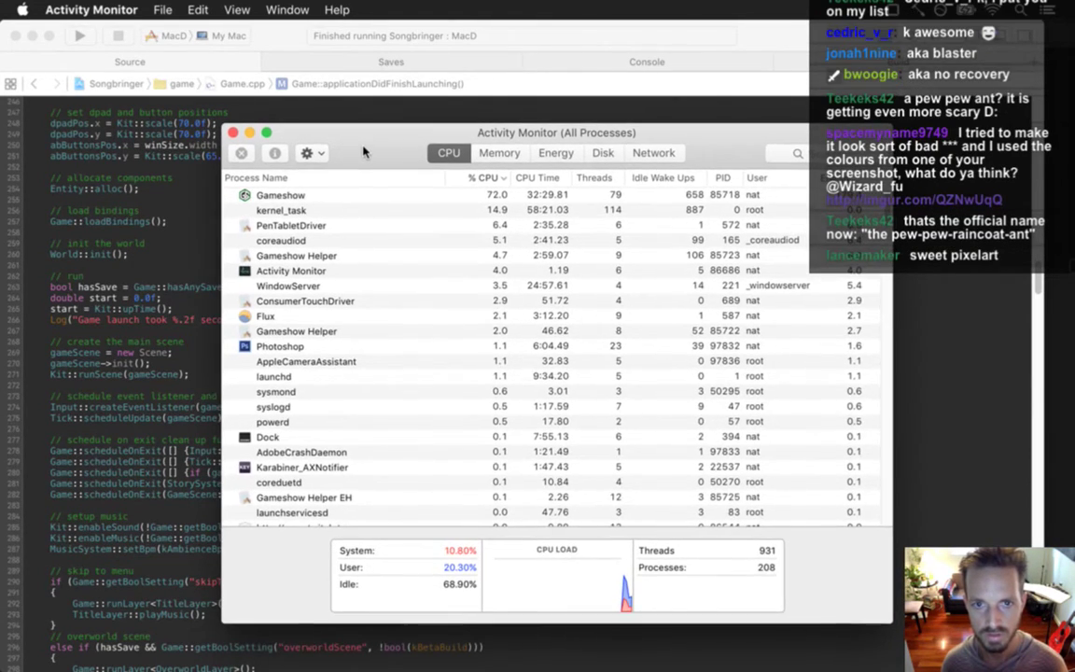
key(super+Tab)
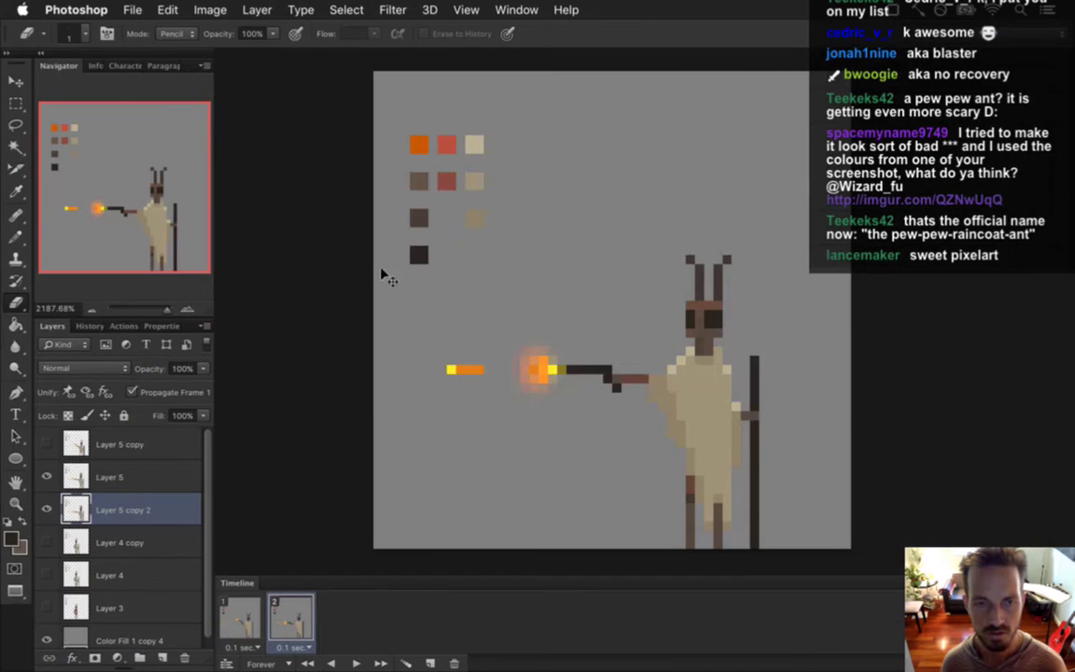
key(super+Tab)
click(629, 352)
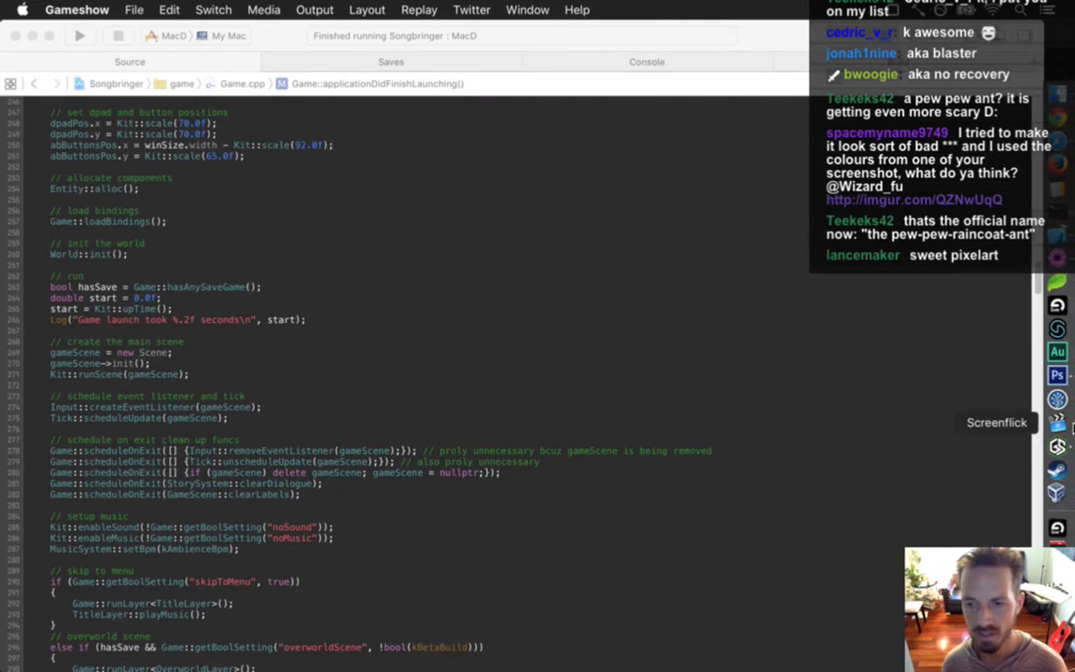
key(super+Tab)
click(546, 345)
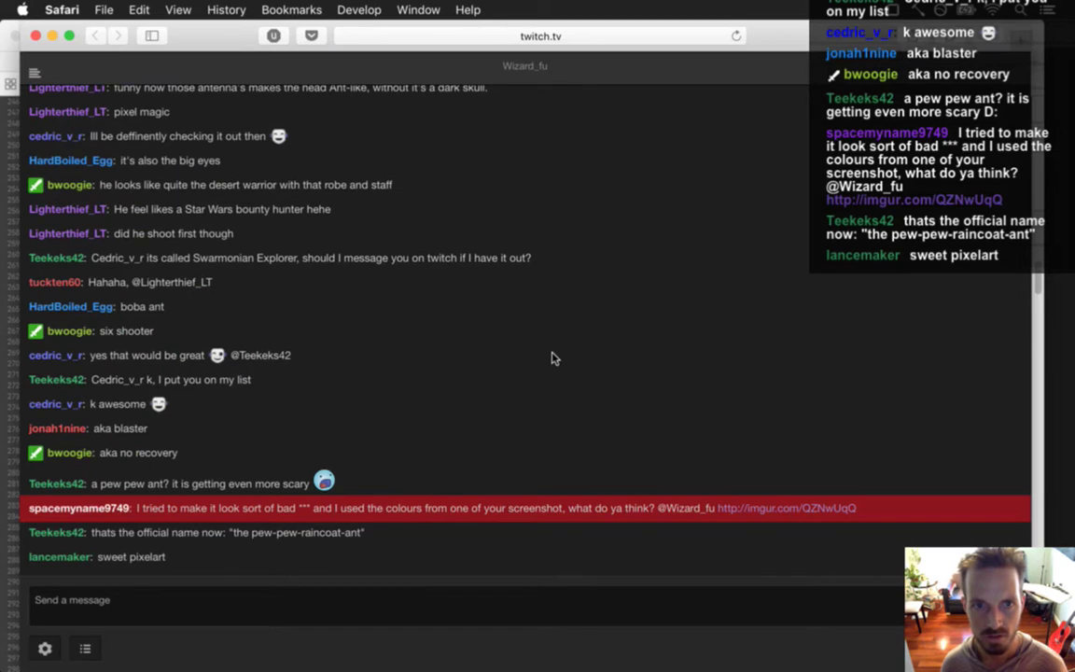
key(super+Tab)
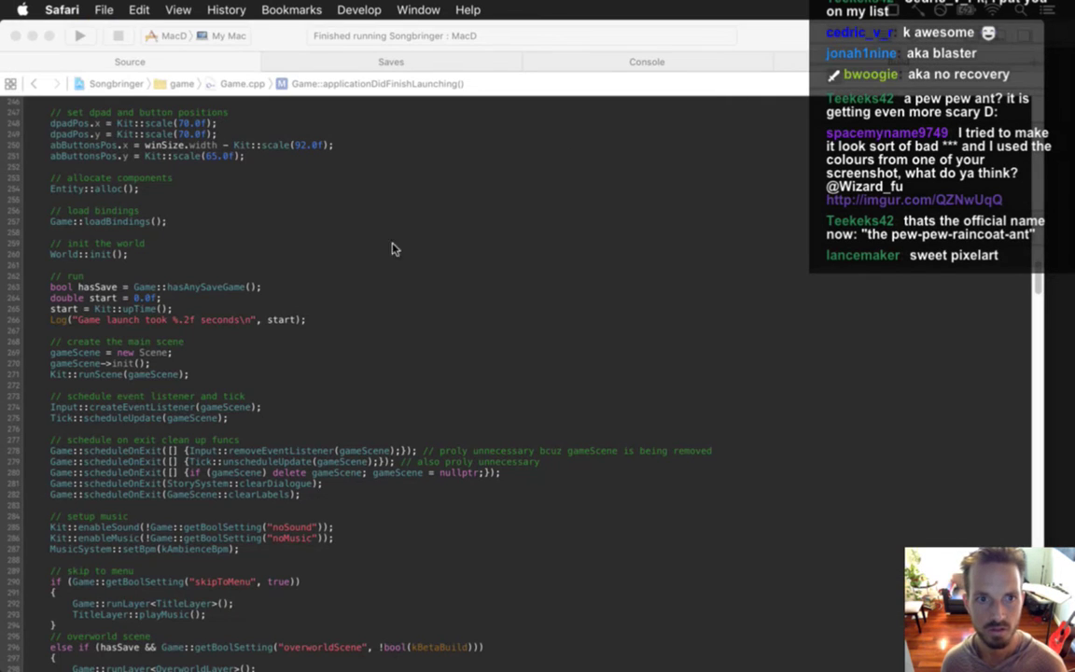
key(super+Tab)
key(Tab)
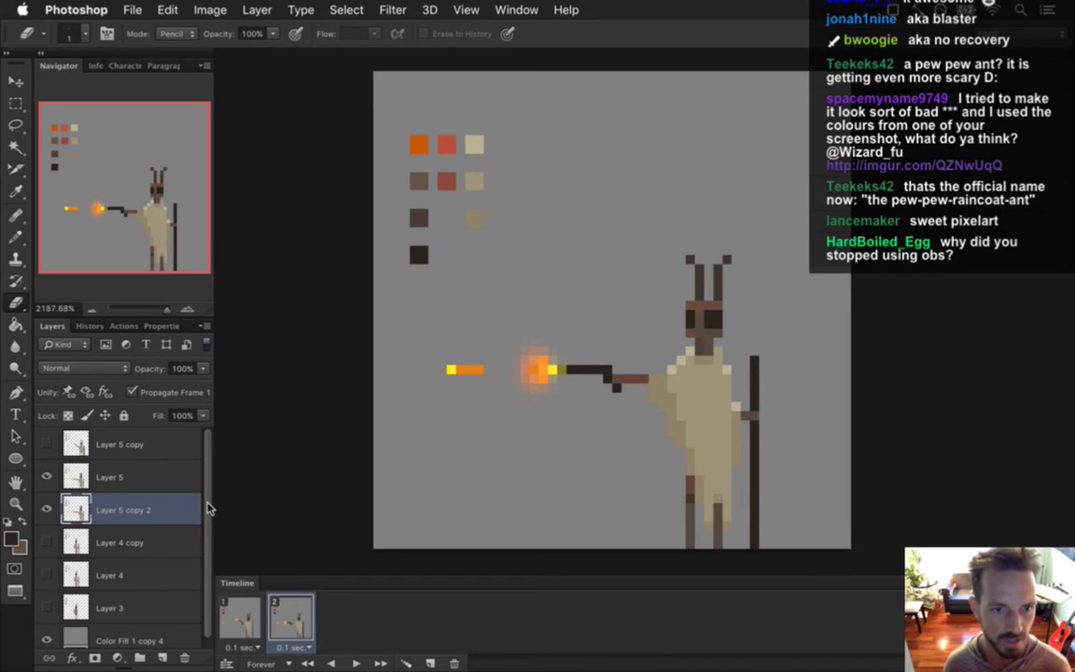
In frame 1, hide Layer 5 copy and show Layer 5 copy 2.
scroll(186, 505, down, 1)
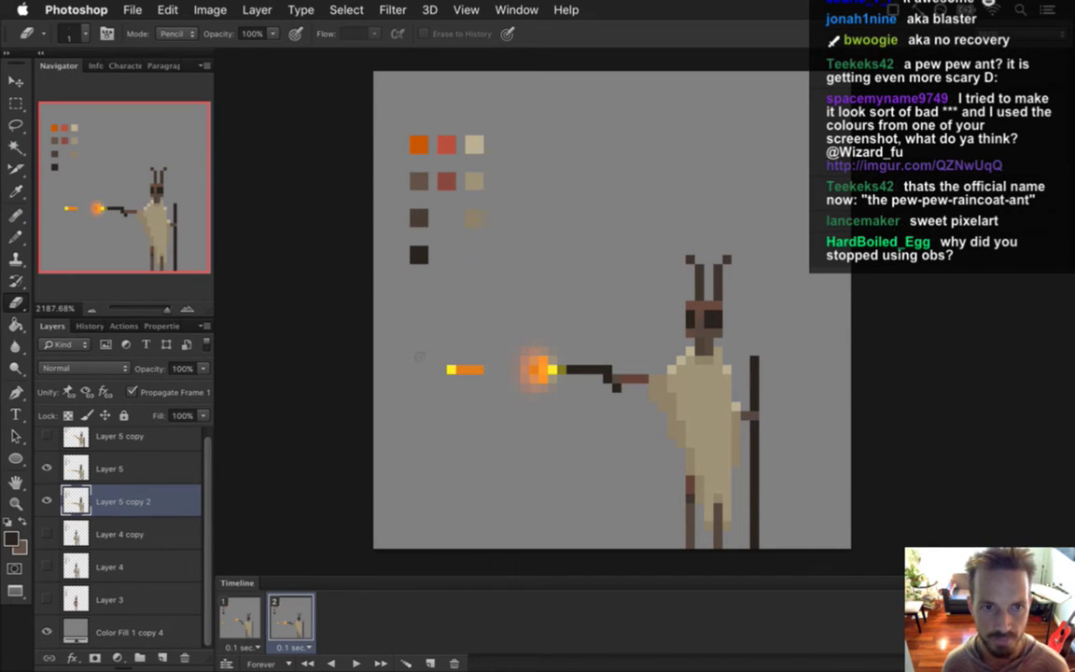
key(m)
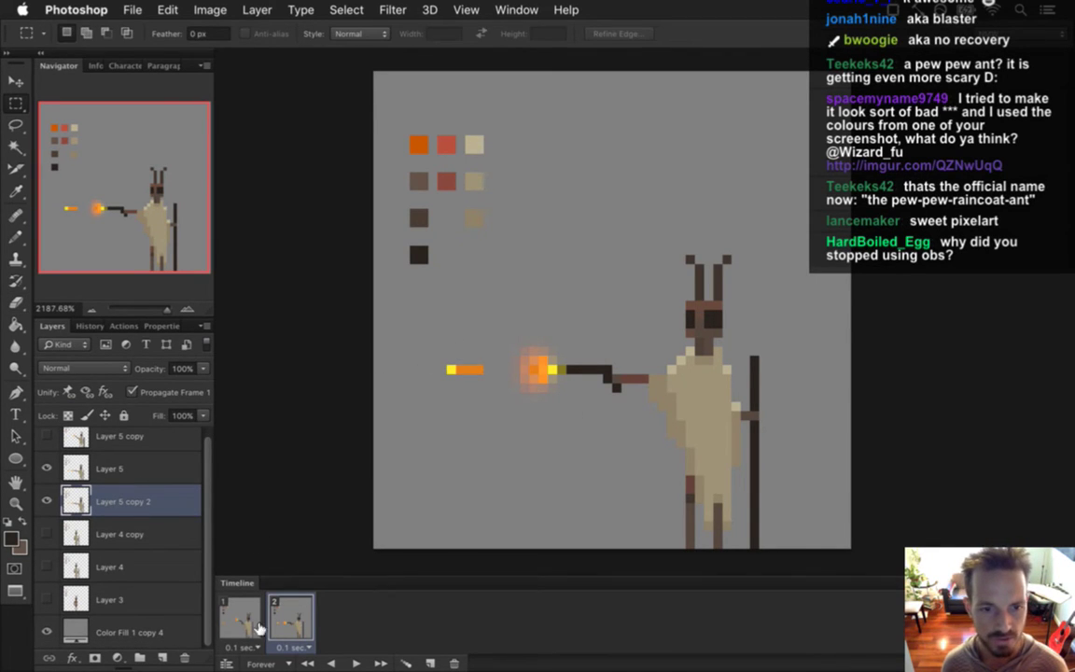
click(261, 628)
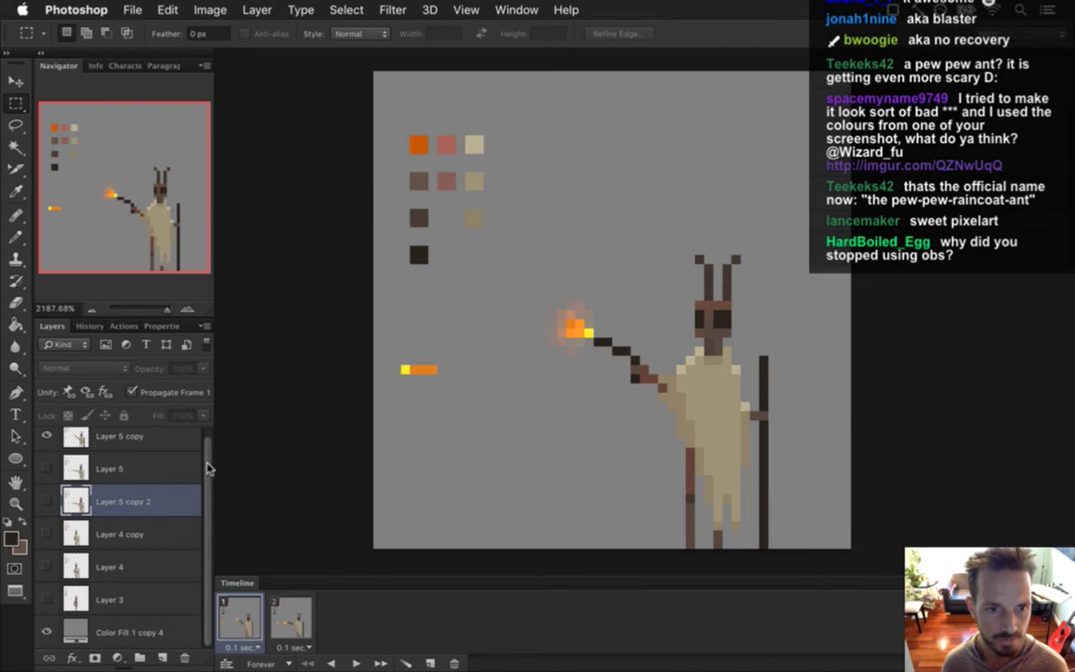
scroll(209, 469, up, 1)
click(47, 444)
click(47, 509)
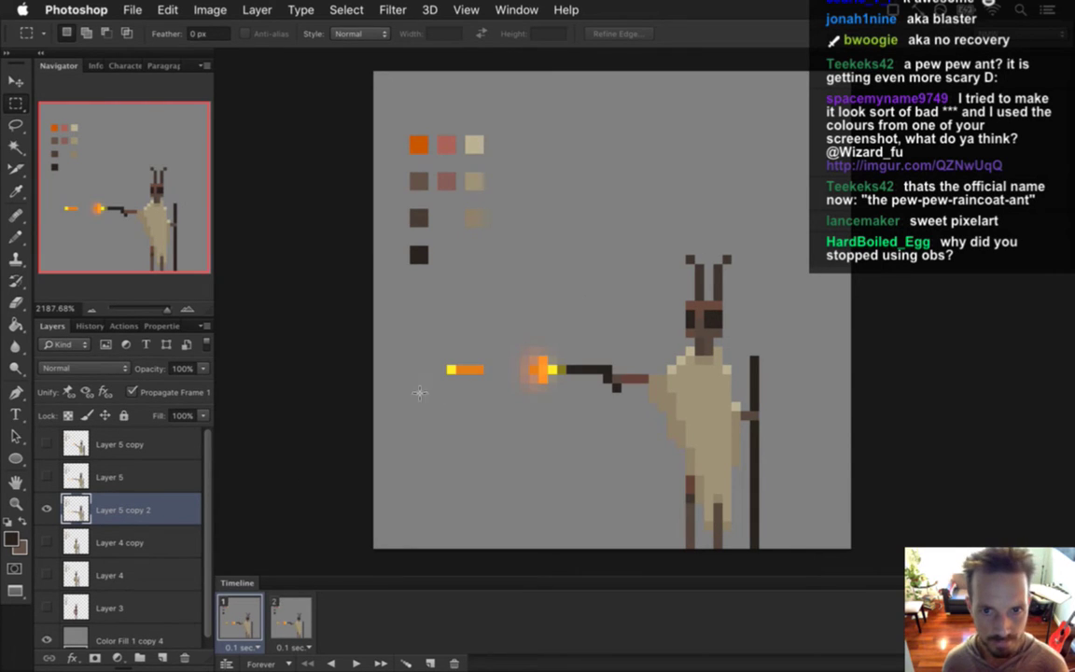
Marquee-select the muzzle flash and projectile, delete them, and deselect.
key(l)
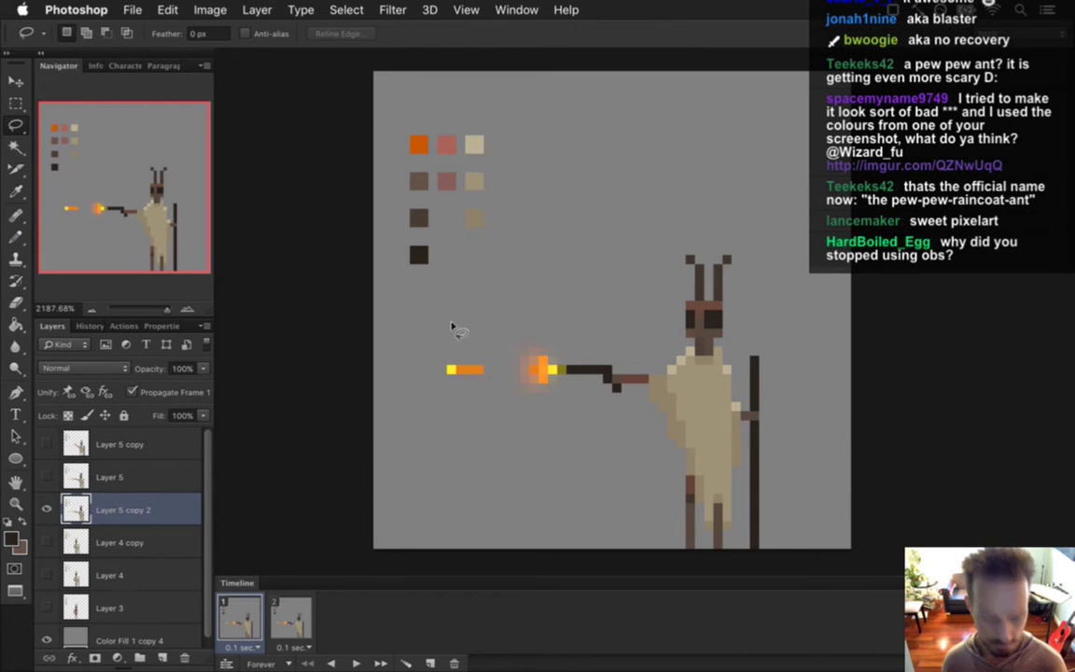
key(m)
drag(401, 306, 564, 435)
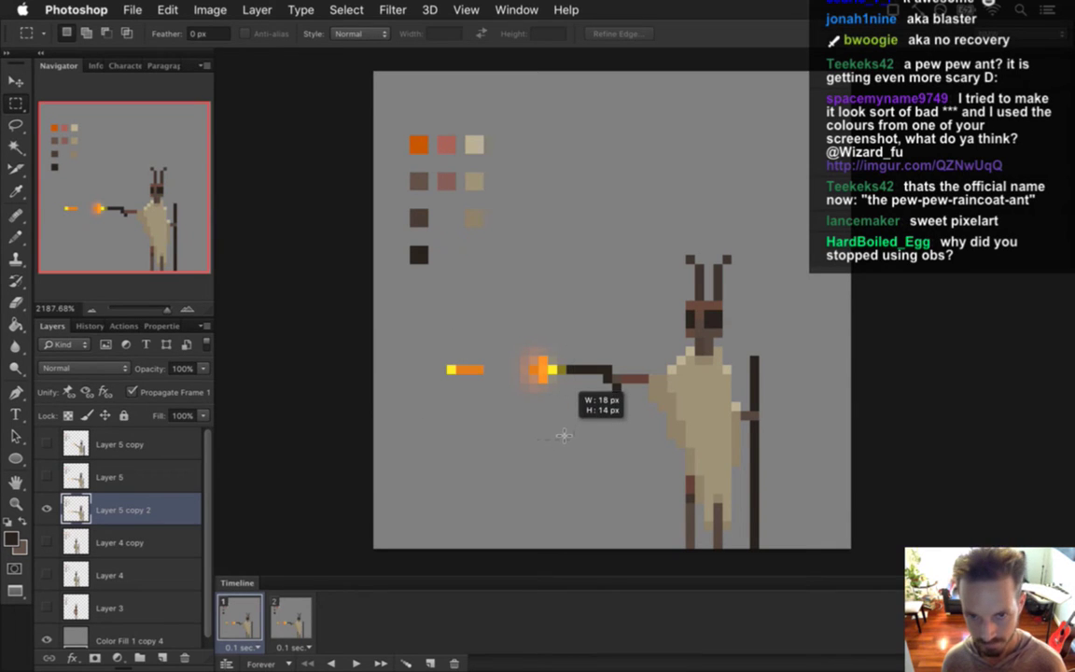
drag(563, 435, 566, 437)
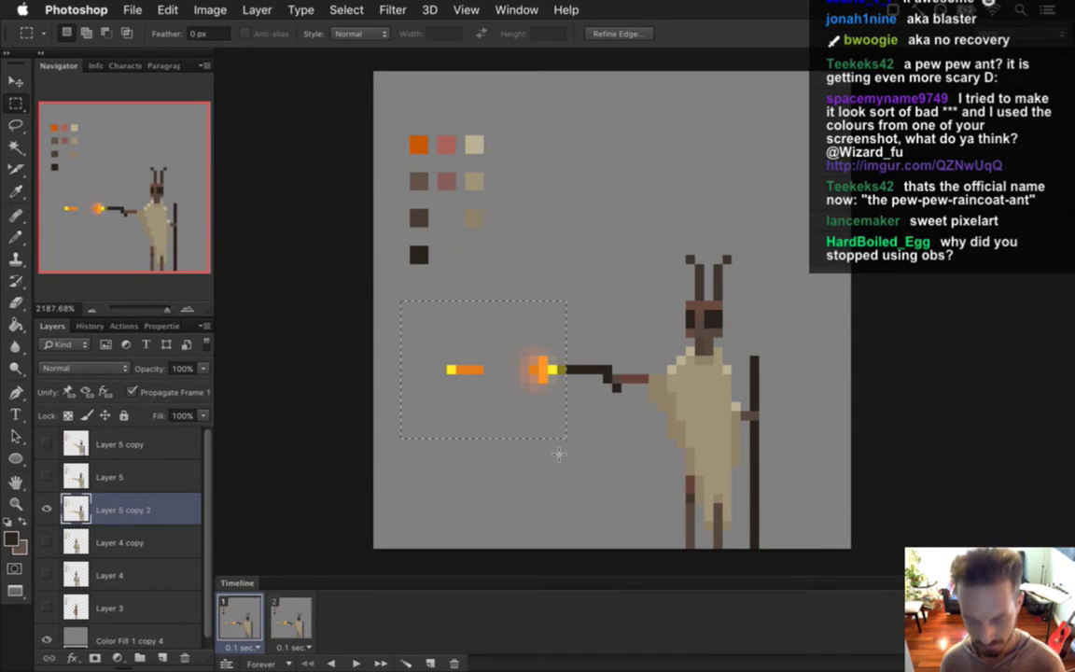
key(Delete)
key(ctrl+d)
Sample a canvas colour, then toggle layers to compare poses, ending with Layer 5 copy visible.
key(i)
click(566, 374)
key(b)
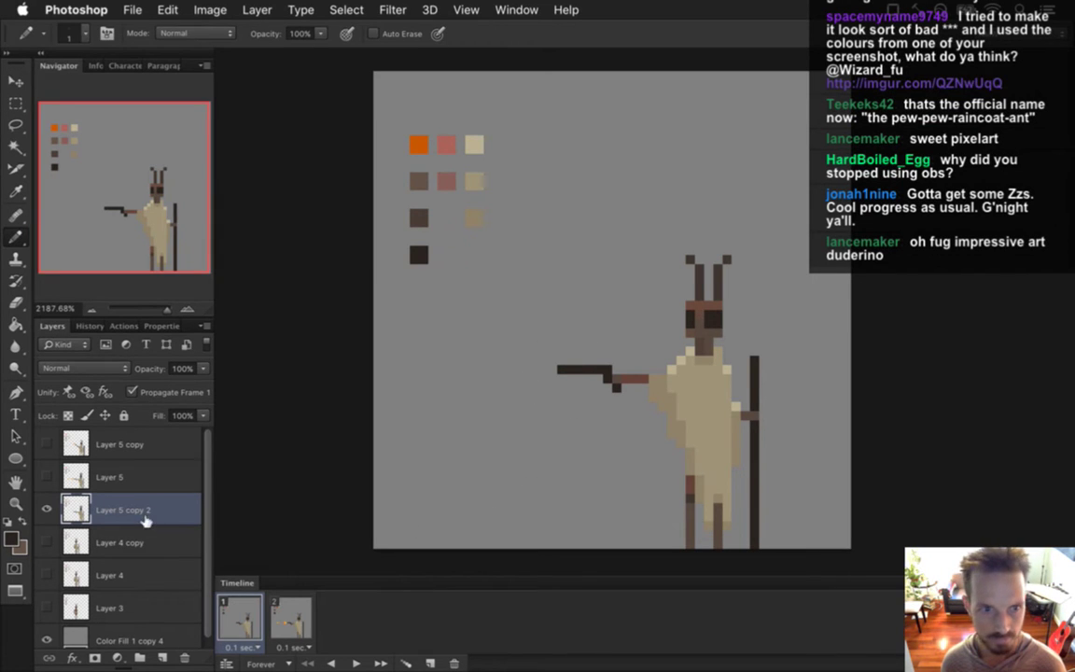
click(46, 510)
click(48, 477)
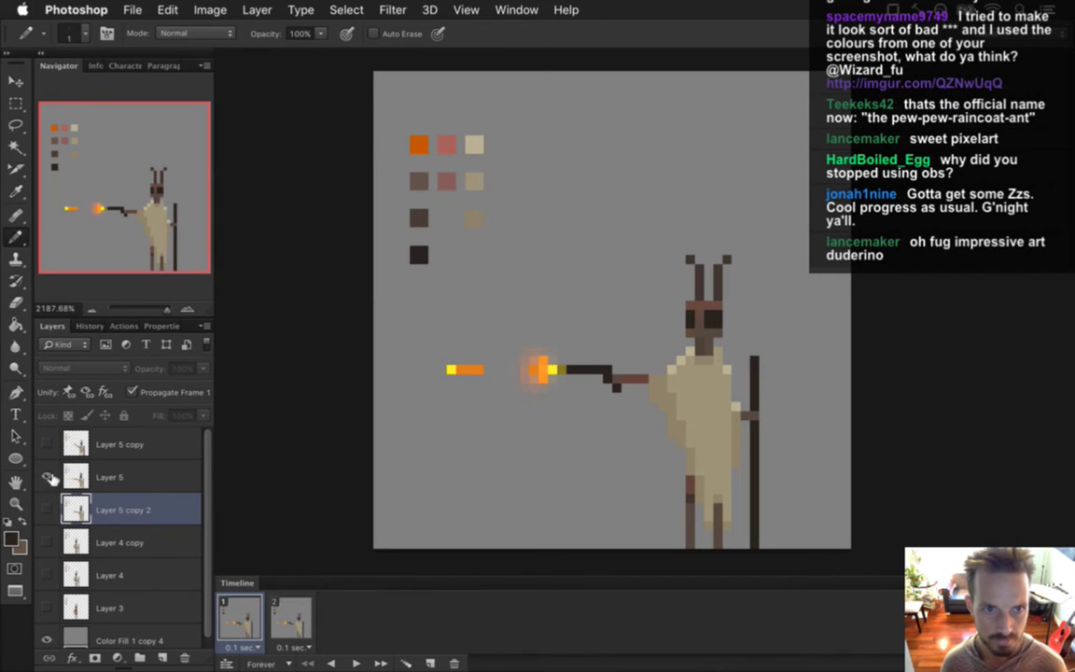
click(48, 477)
click(47, 444)
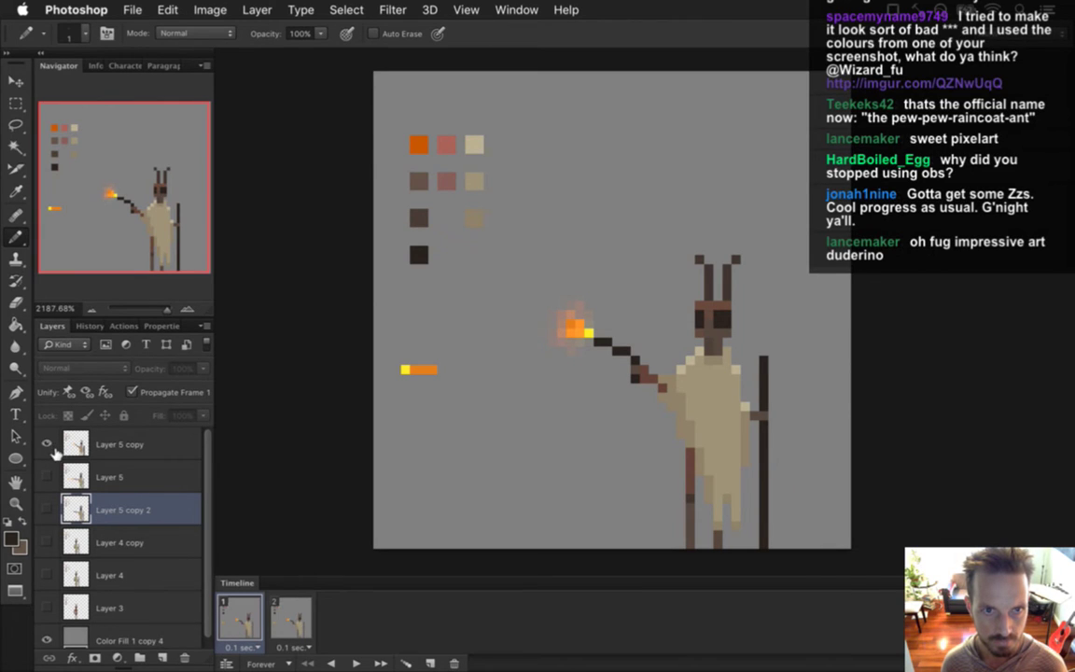
Erase most of the orange glow on Layer 5 copy at 50% eraser opacity, then restore 100%.
click(122, 444)
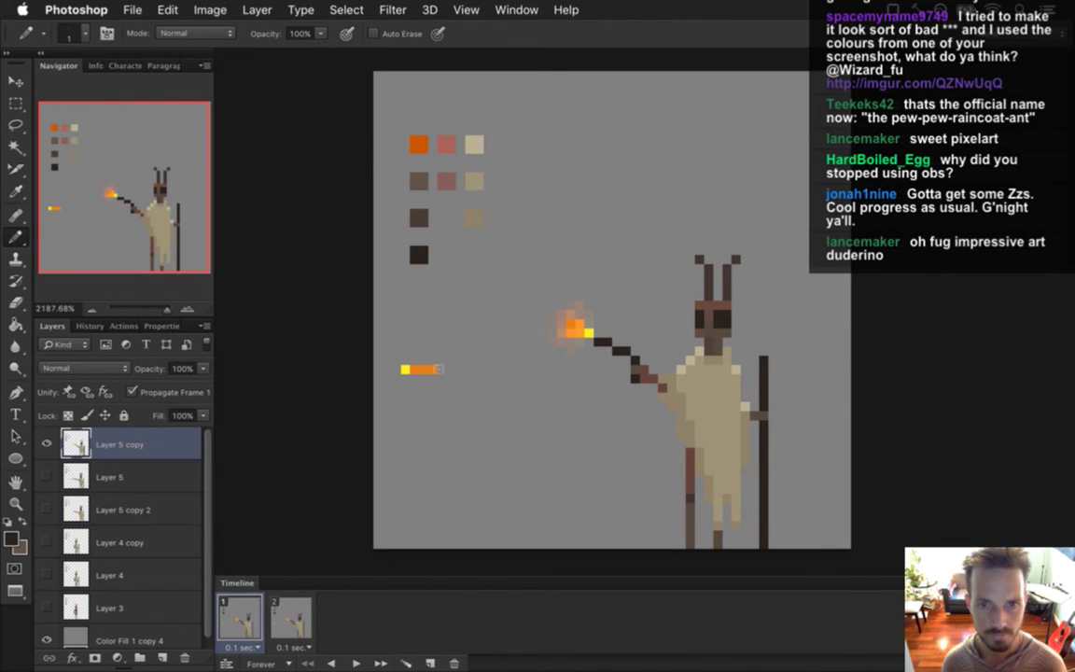
key(e)
key(5)
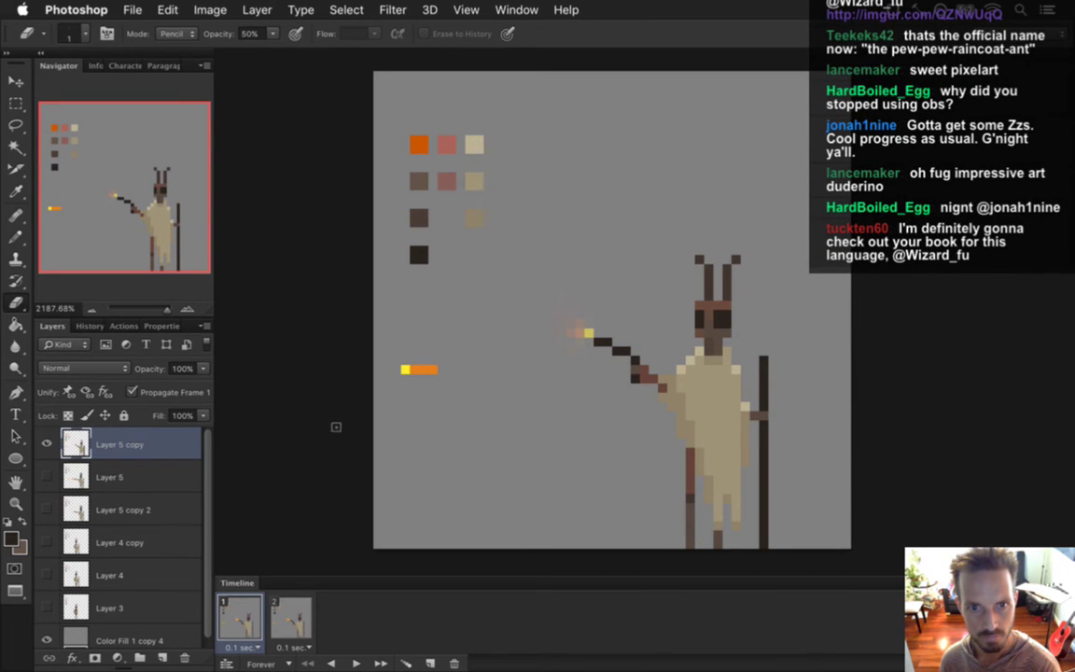
key(0)
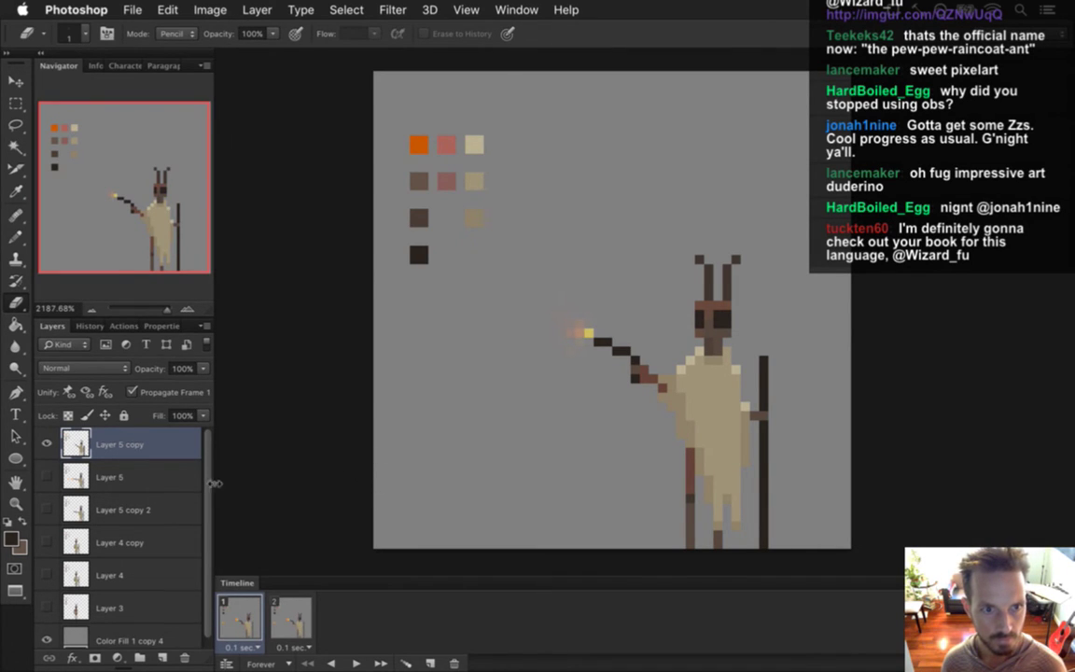
Add a new animation frame and hide Layer 5 copy in it.
click(291, 618)
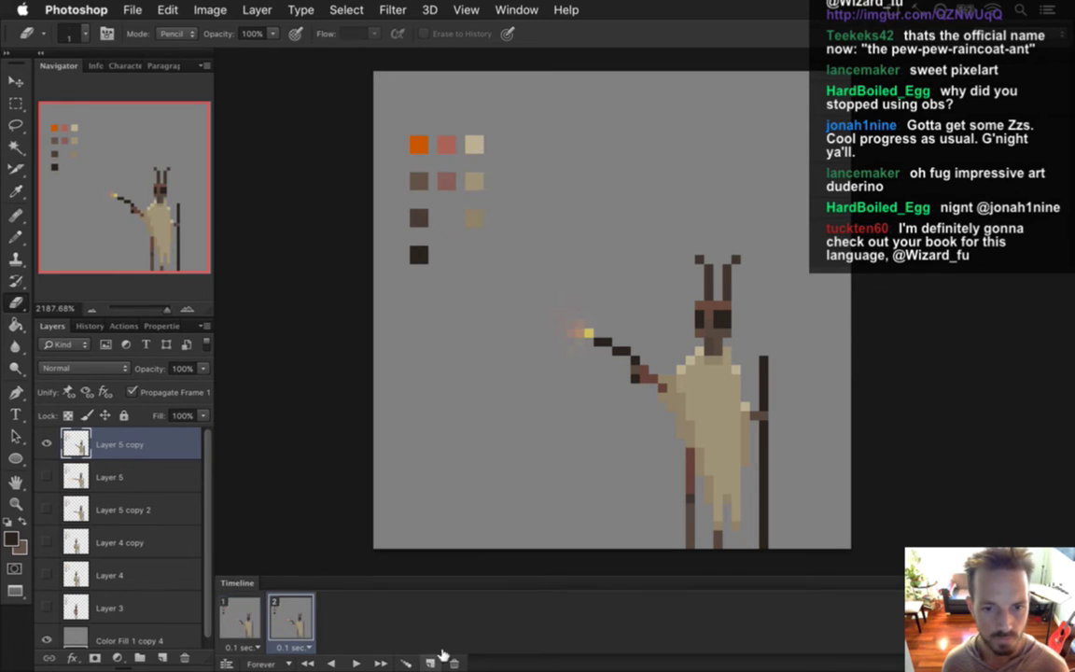
click(454, 663)
click(47, 444)
Make frame 1 the level-gun pose (Layer 5 copy 2) and add frame 2 showing Layer 5's muzzle flash.
click(47, 478)
click(47, 477)
click(47, 509)
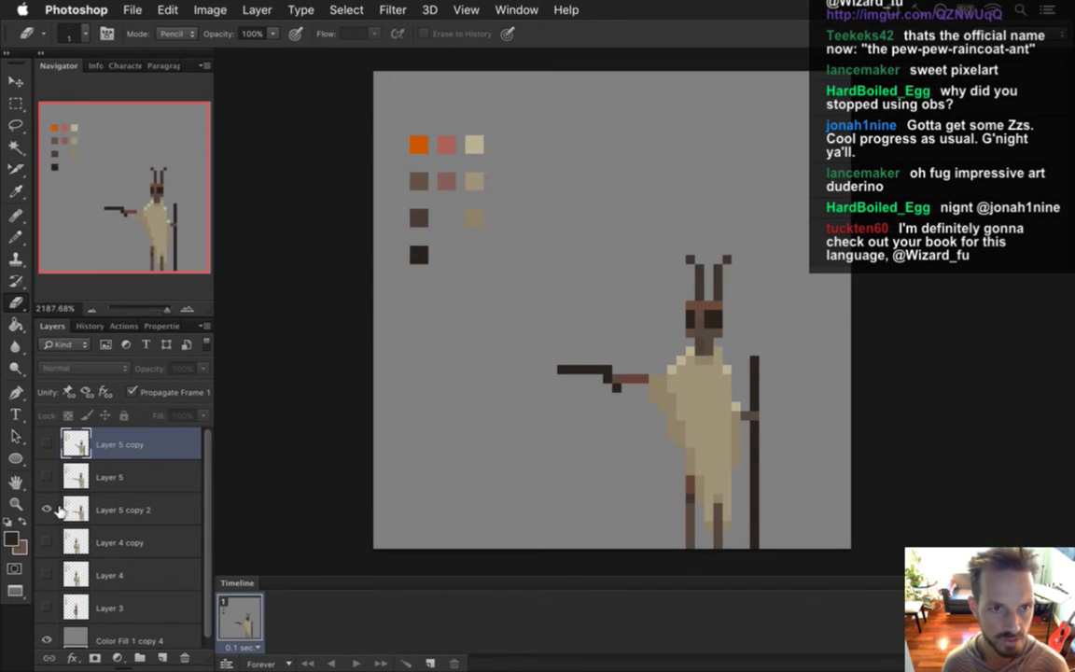
click(431, 662)
click(47, 510)
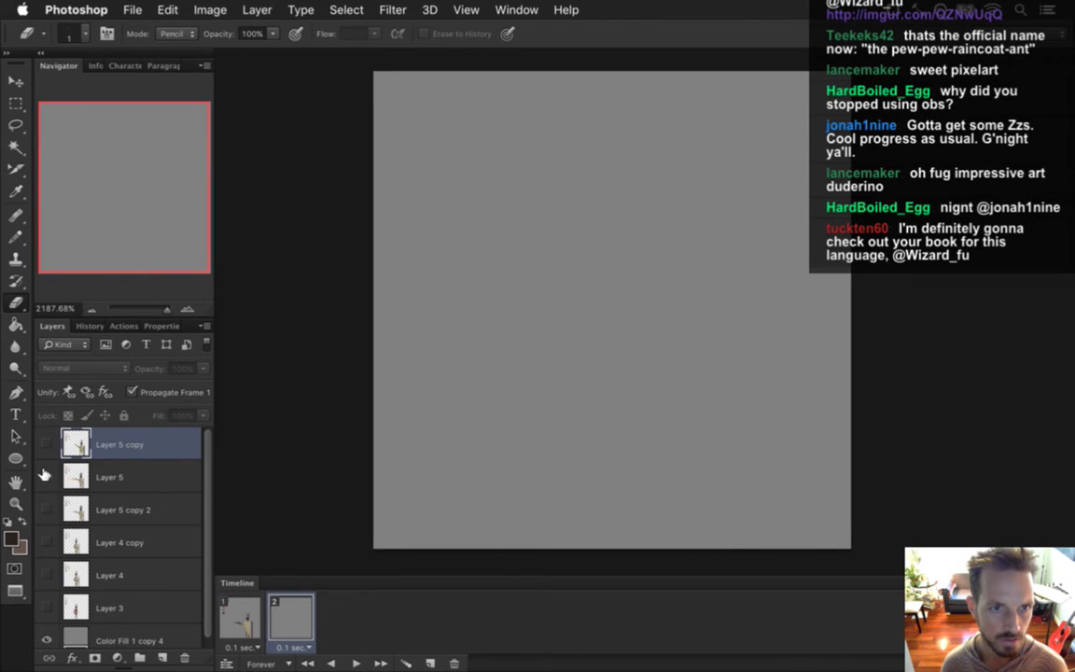
click(46, 478)
Add frame 3 with the raised-gun Layer 5 copy and frame 4 with the level gun, then review frames.
click(430, 663)
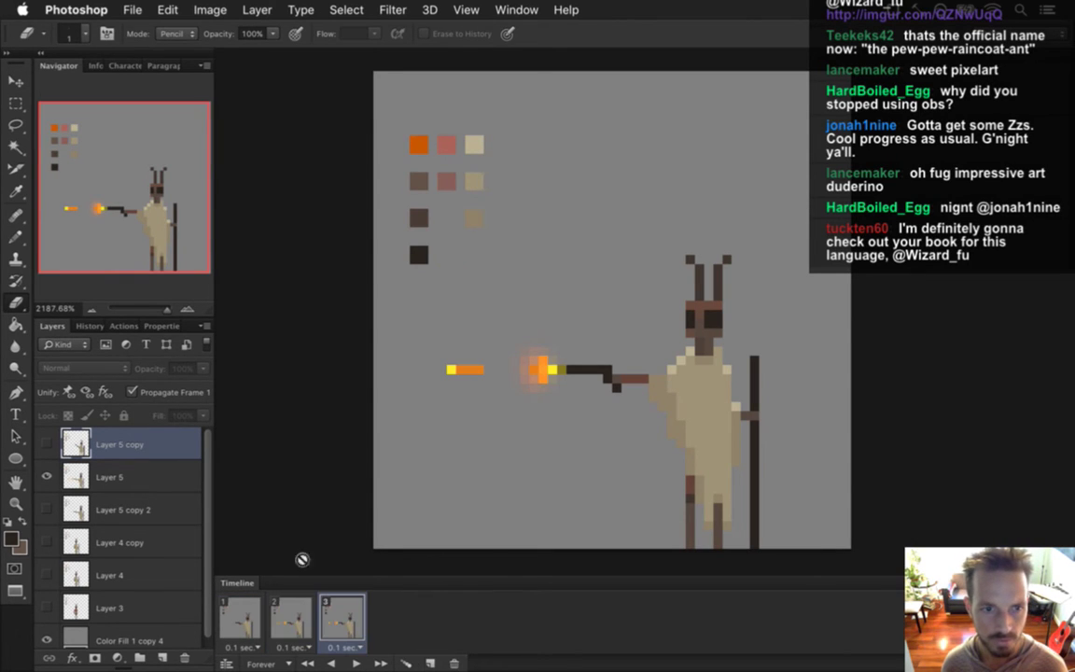
click(46, 478)
click(47, 445)
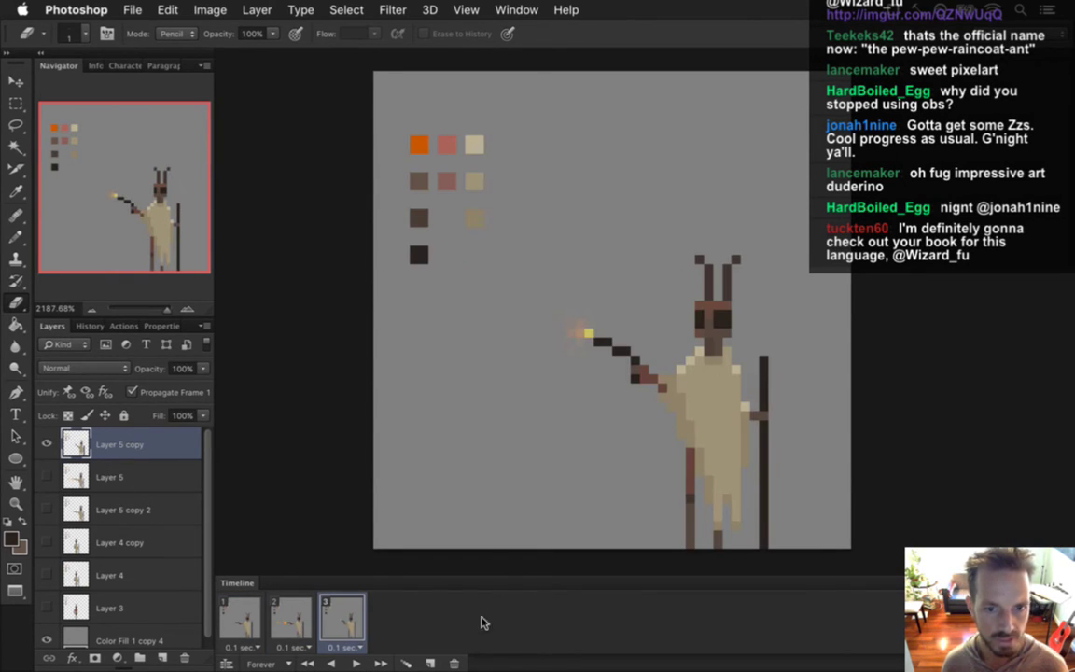
click(430, 662)
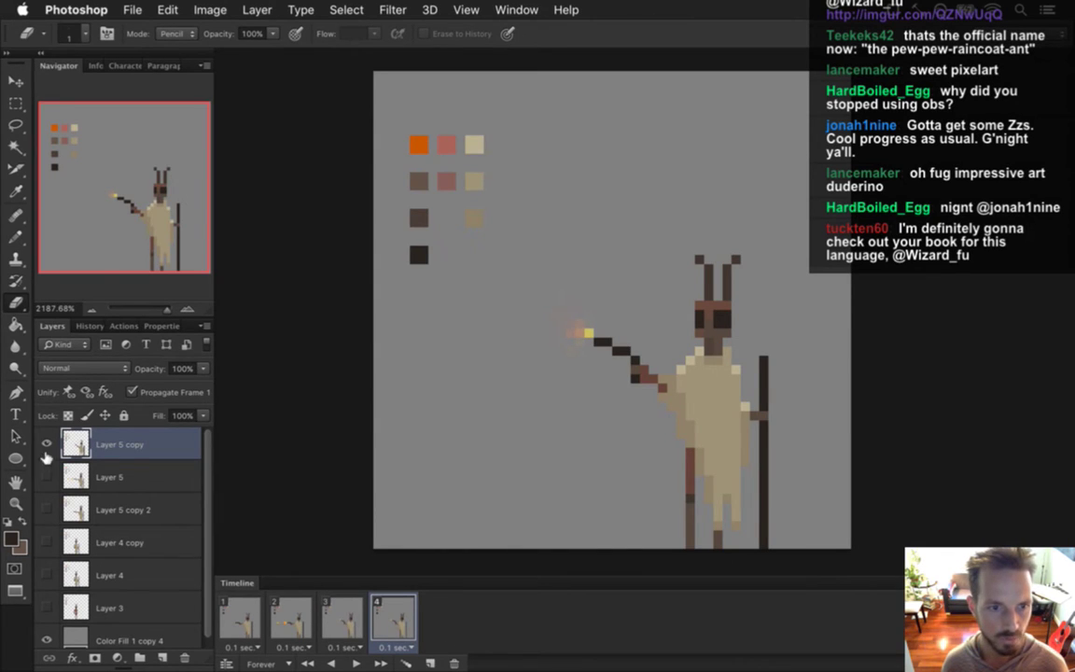
click(46, 444)
click(47, 510)
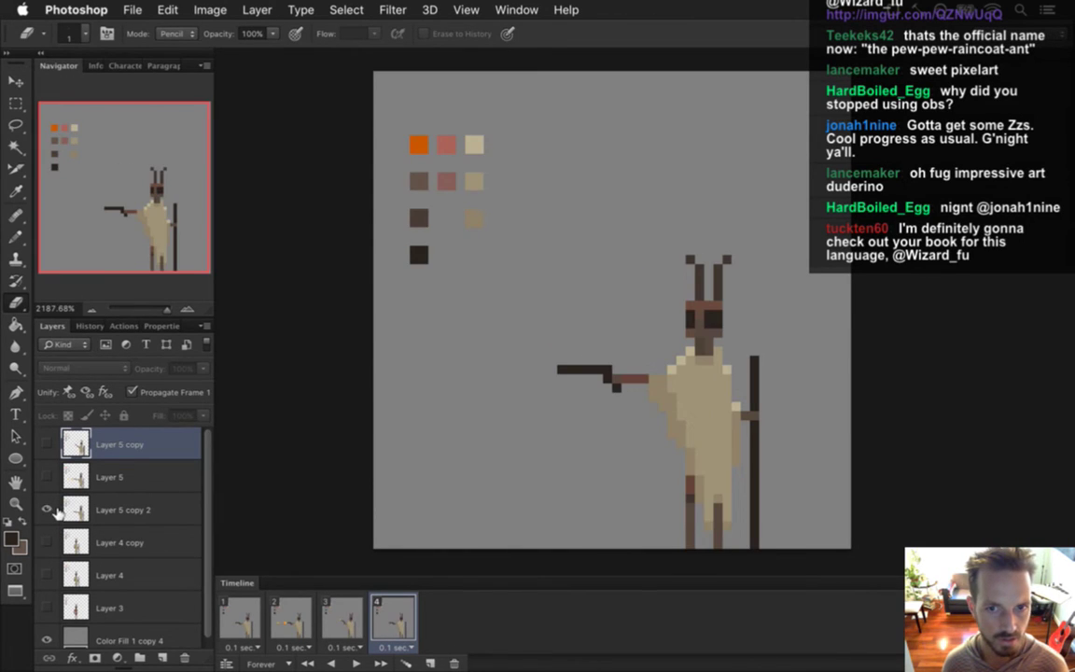
click(340, 616)
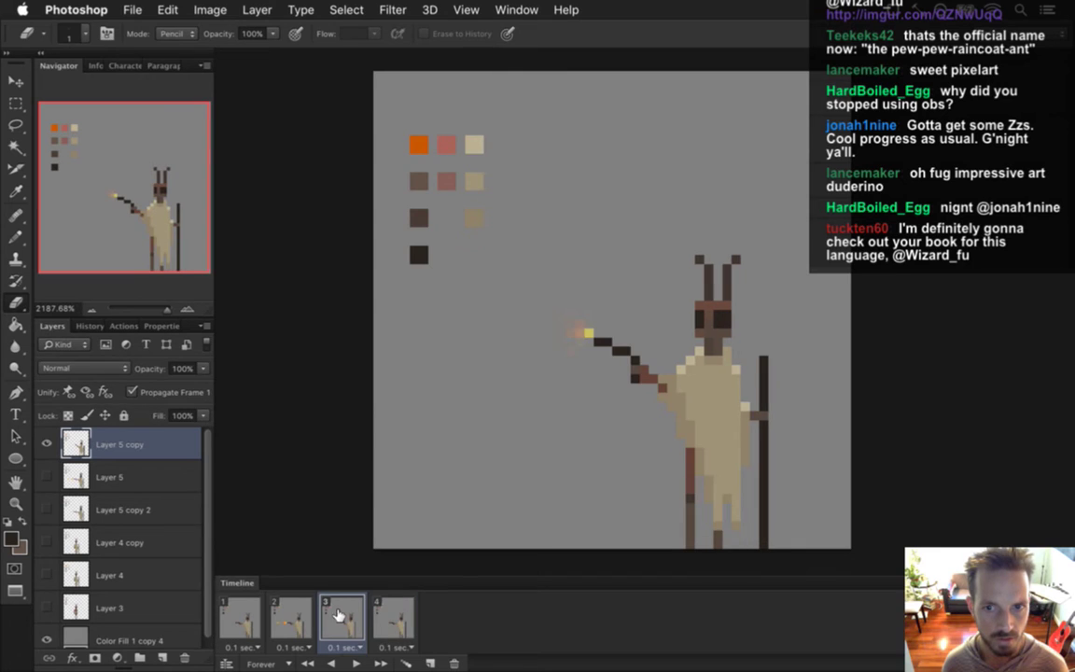
click(238, 616)
click(295, 616)
Set frame 1's delay to 0.5 seconds and frame 4's delay to 2 seconds.
click(252, 621)
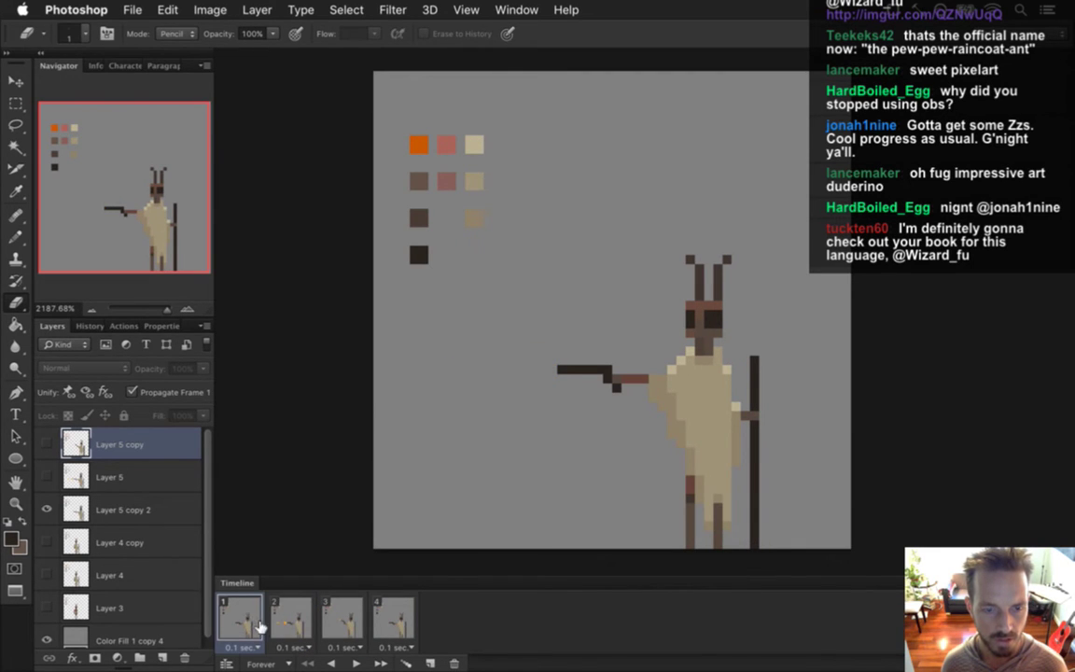
click(259, 644)
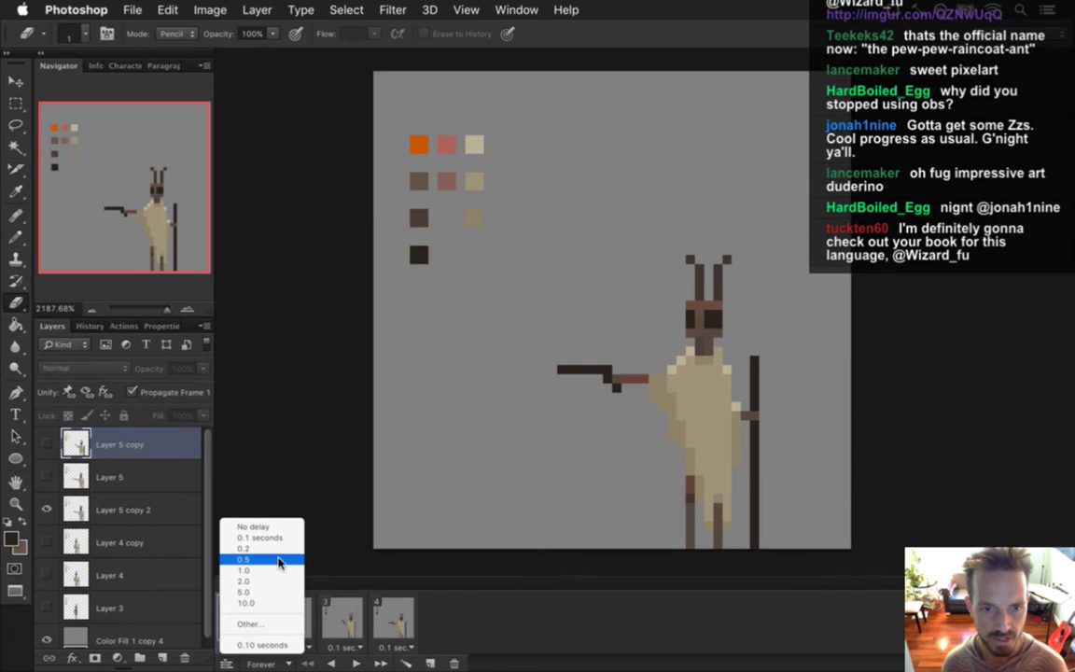
click(281, 559)
click(298, 620)
click(354, 614)
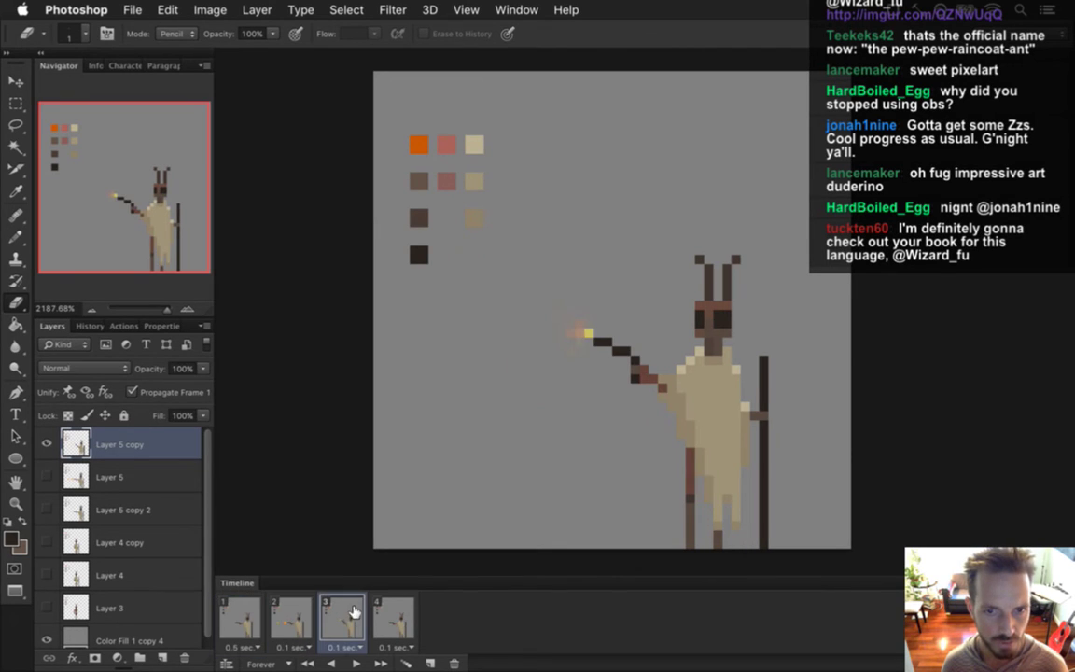
click(392, 616)
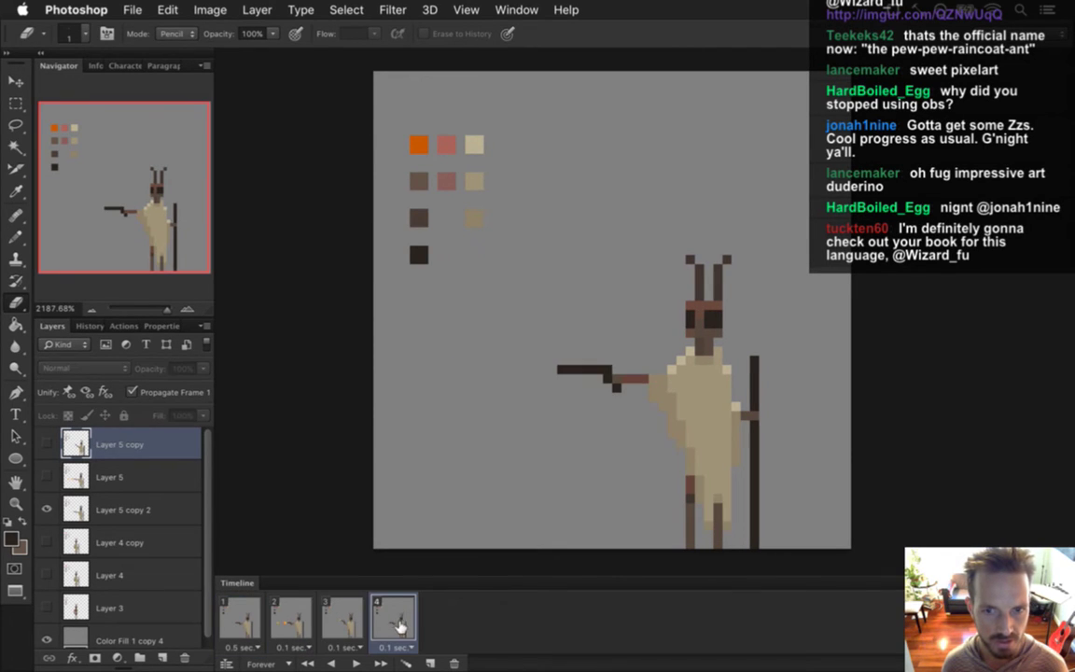
click(395, 647)
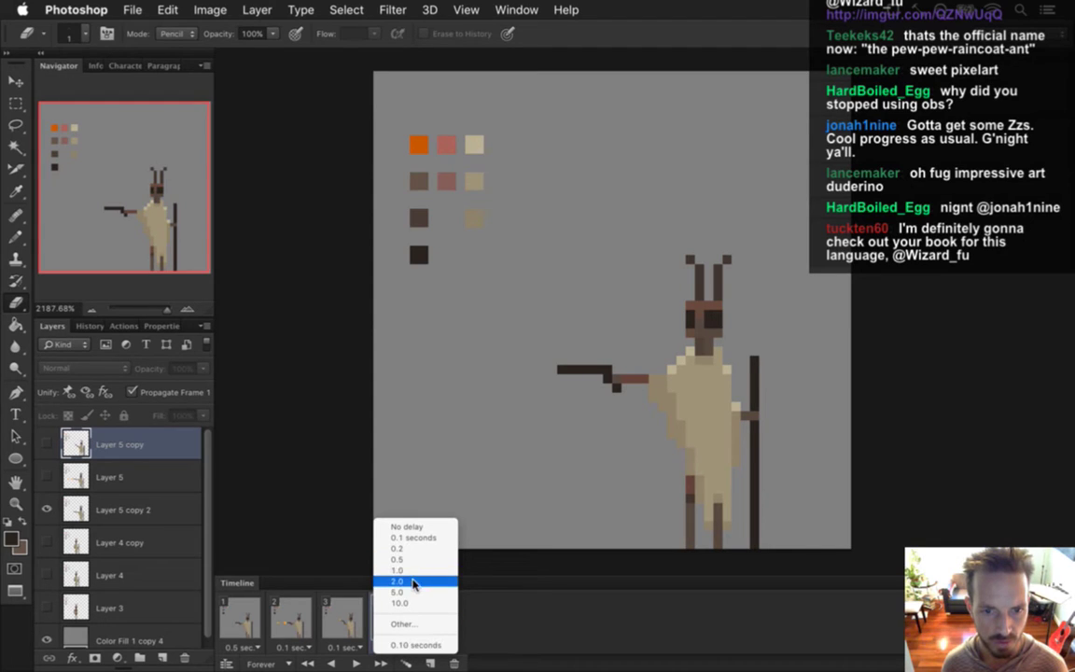
click(412, 582)
Keep the animation looping forever and play the preview.
click(250, 617)
click(243, 647)
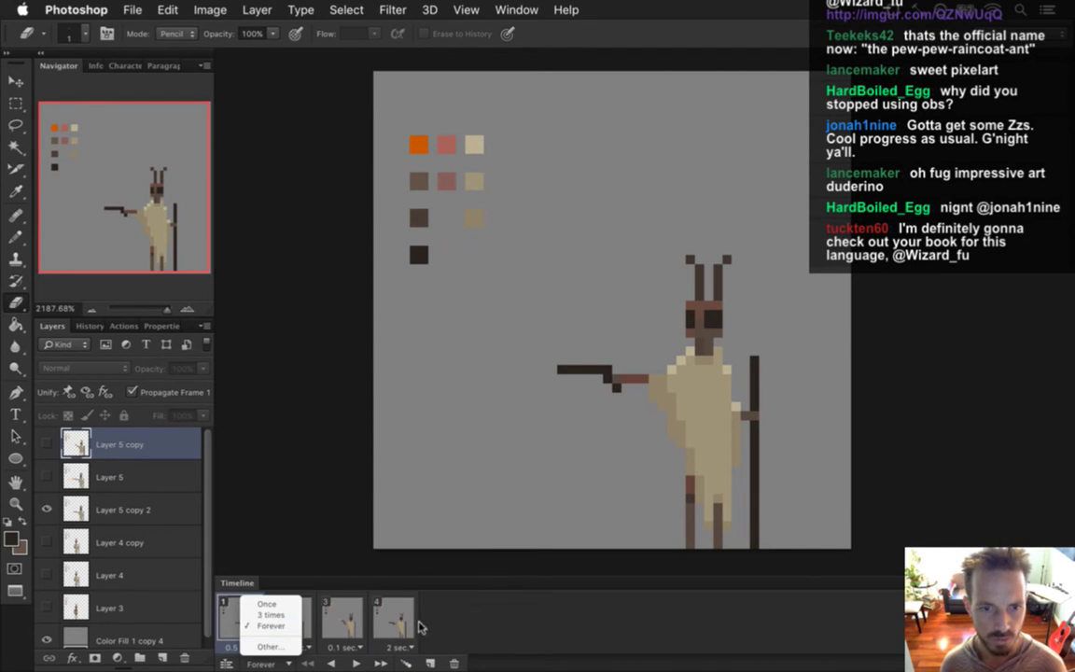
click(257, 611)
click(352, 663)
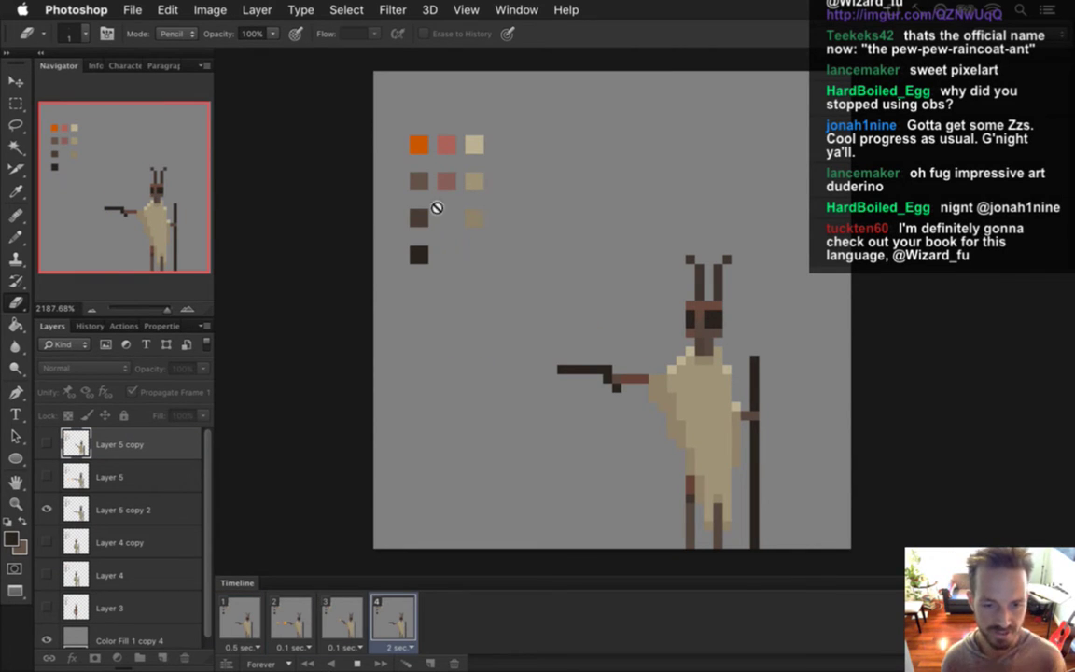
Give frame 3 a custom 0.3-second delay and replay the animation.
click(344, 617)
click(346, 647)
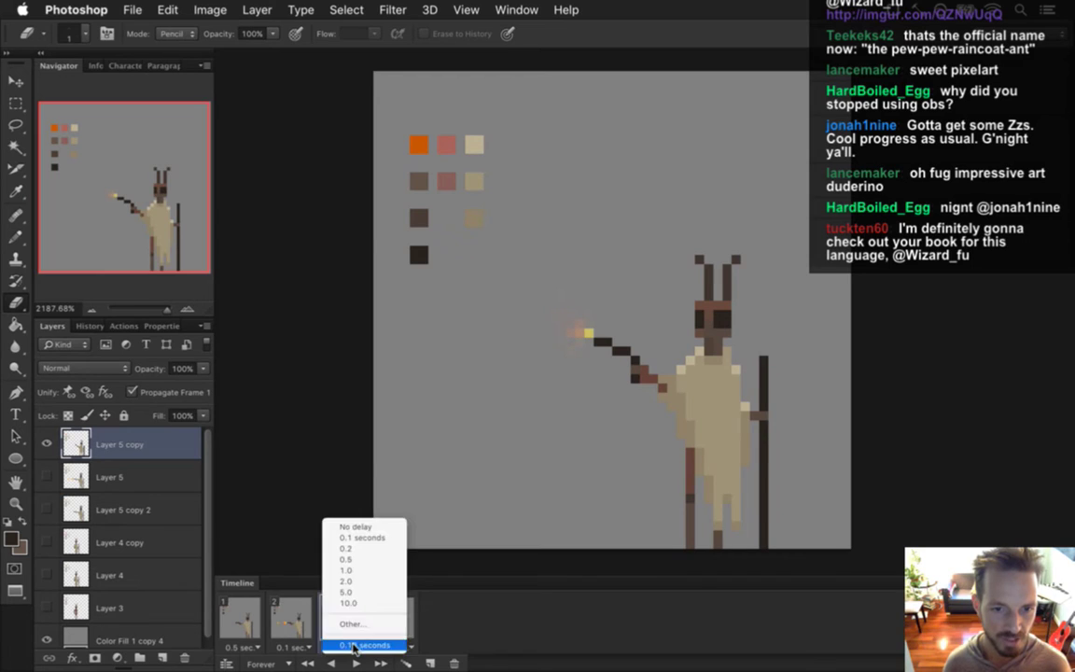
click(366, 624)
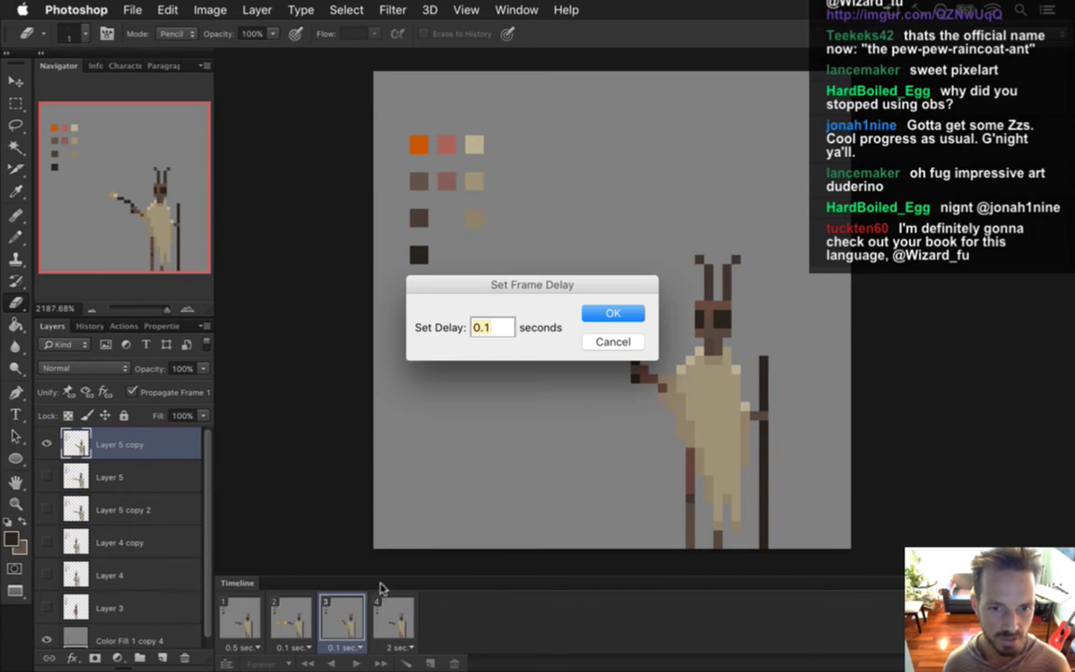
text(0.)
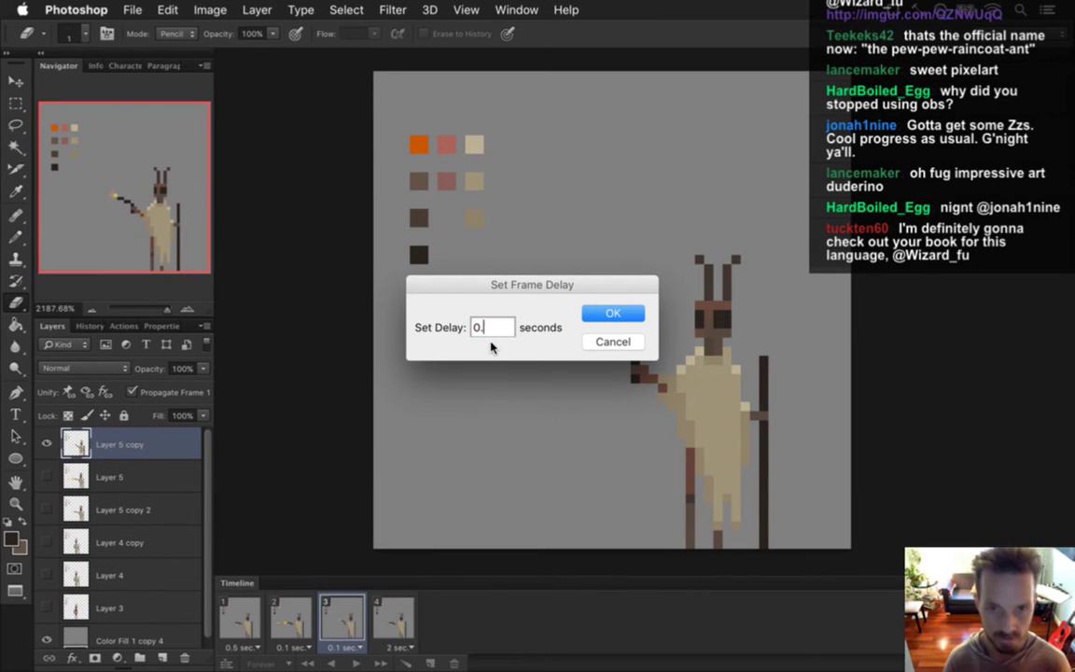
text(3)
key(Return)
key(space)
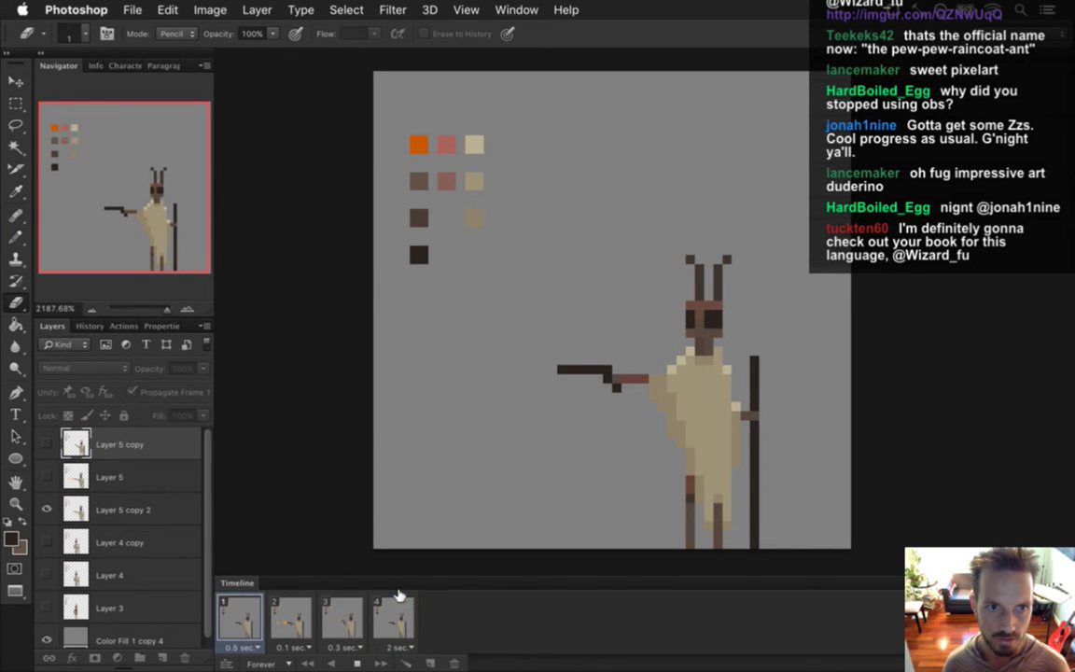
Stop the preview and add a duplicate fifth frame.
click(357, 663)
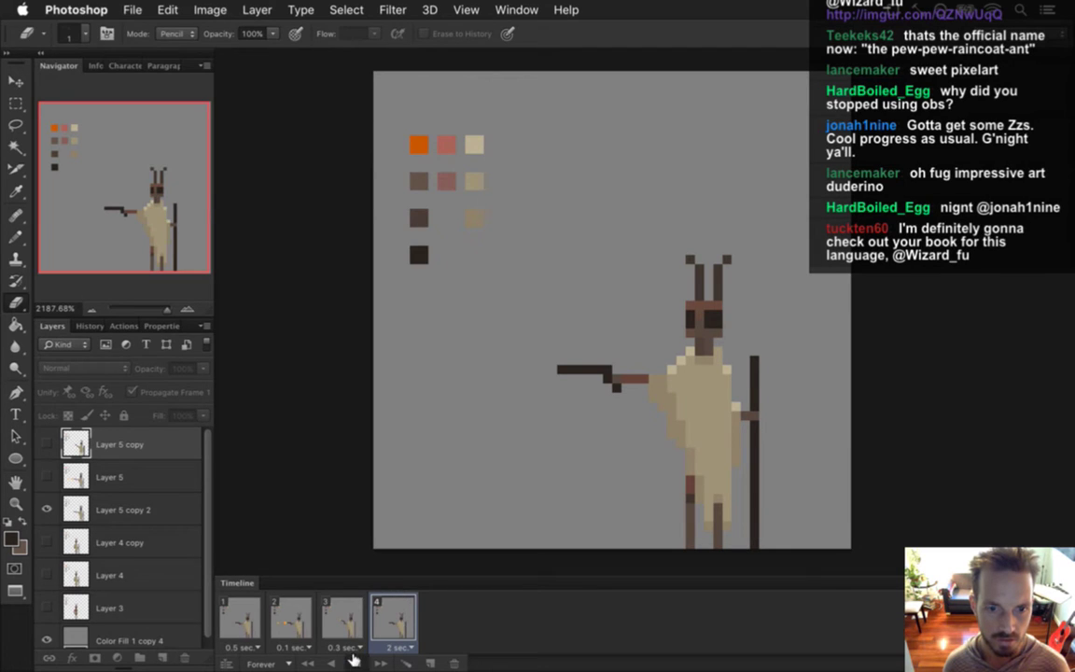
click(292, 618)
click(342, 618)
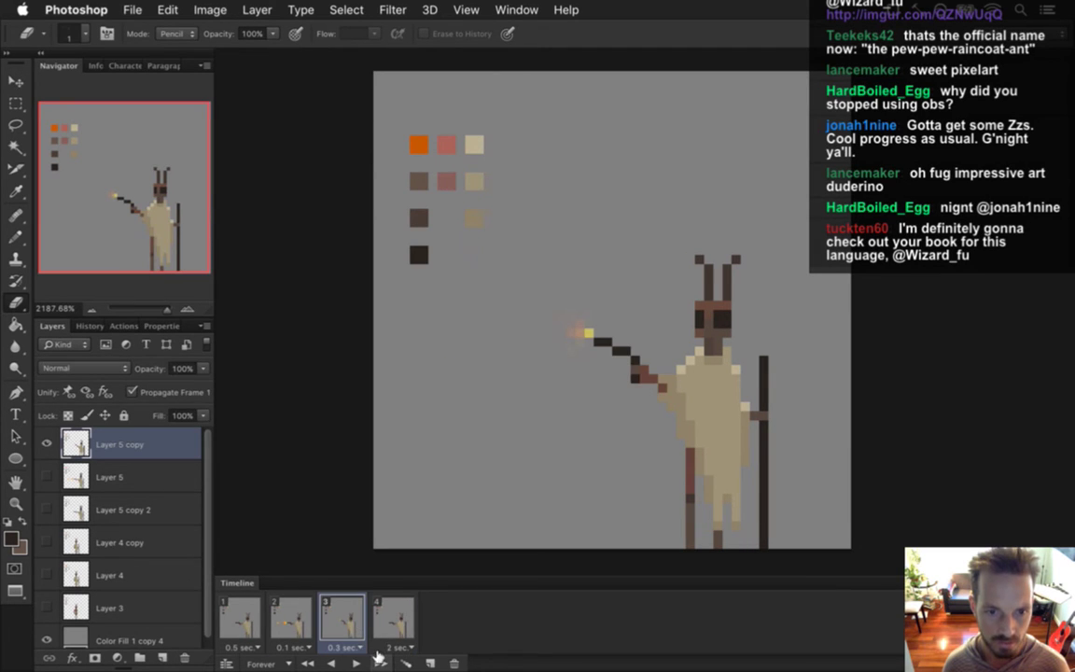
click(431, 662)
Shorten frame 3's delay to 0.1 seconds.
click(350, 647)
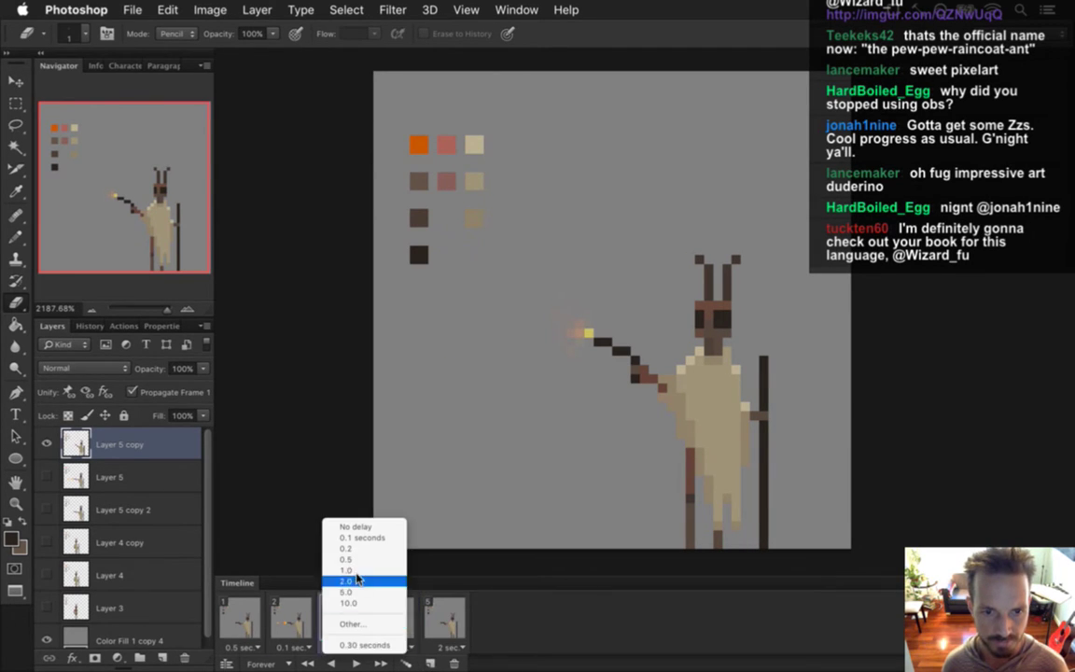
click(363, 586)
click(350, 647)
click(355, 548)
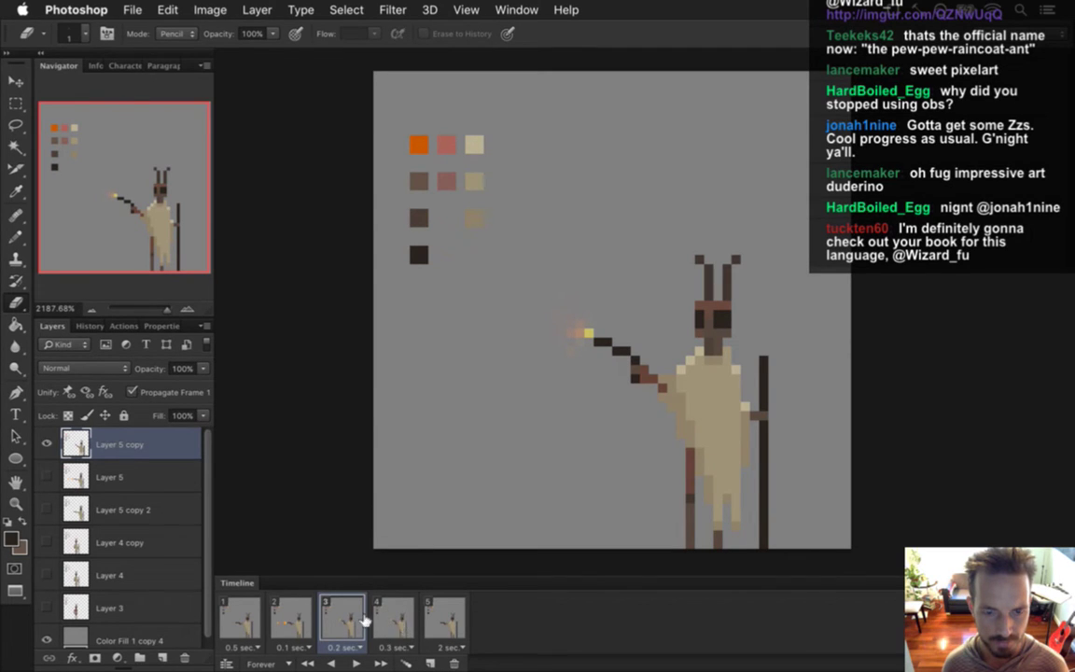
click(343, 647)
click(362, 548)
click(347, 647)
click(363, 538)
In frame 4, duplicate the raised-gun layer, hide the original, and turn off Propagate Frame 1.
click(393, 618)
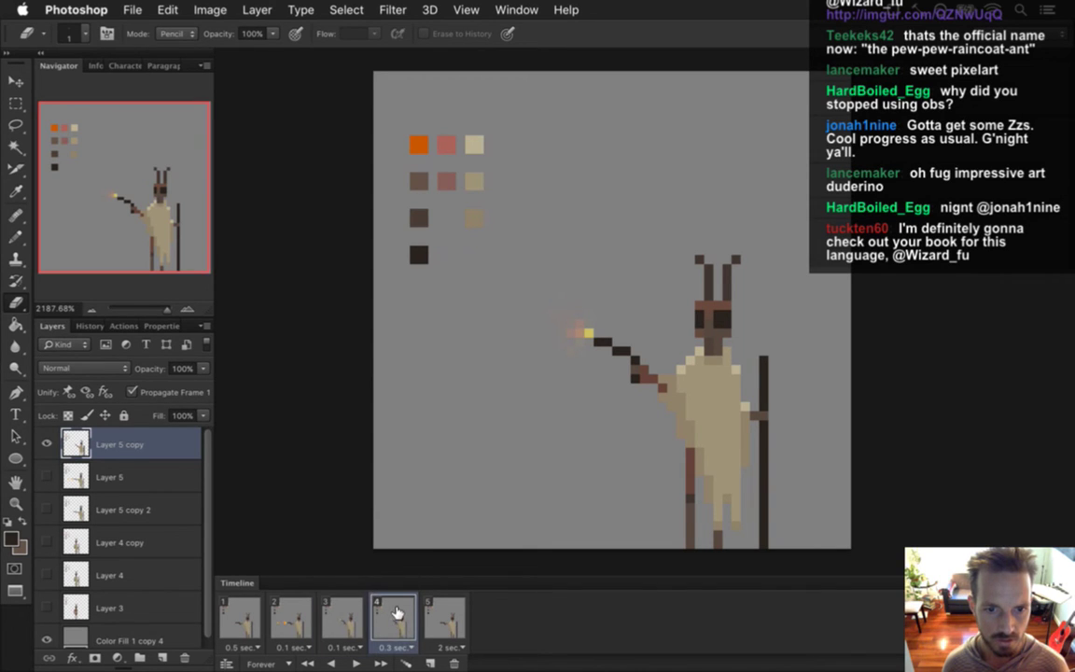
key(ctrl+j)
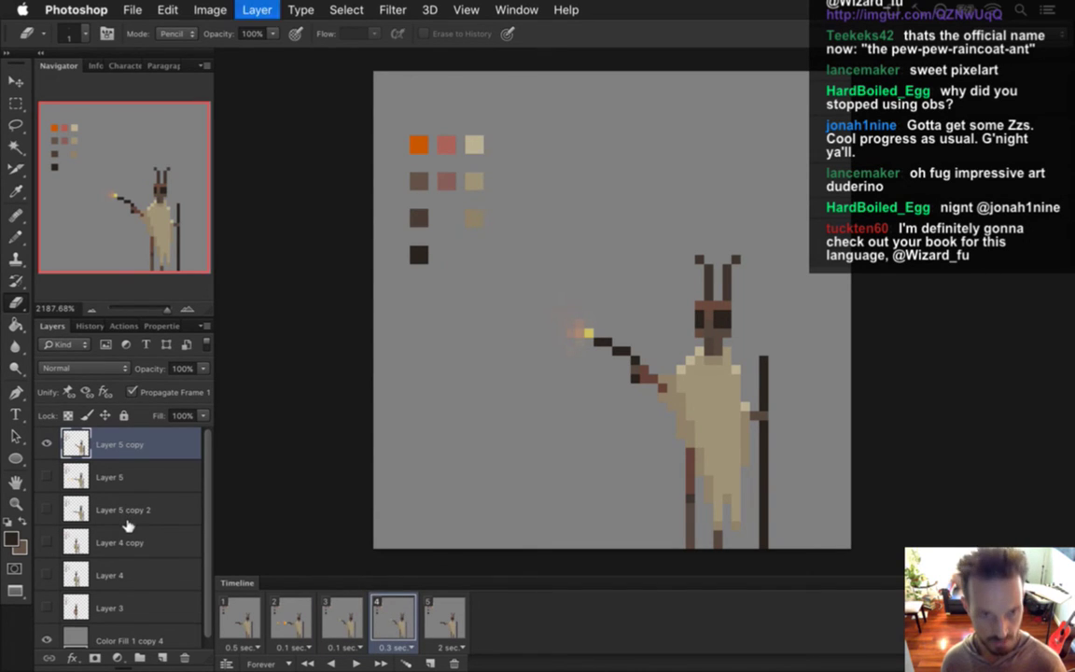
click(46, 477)
click(132, 392)
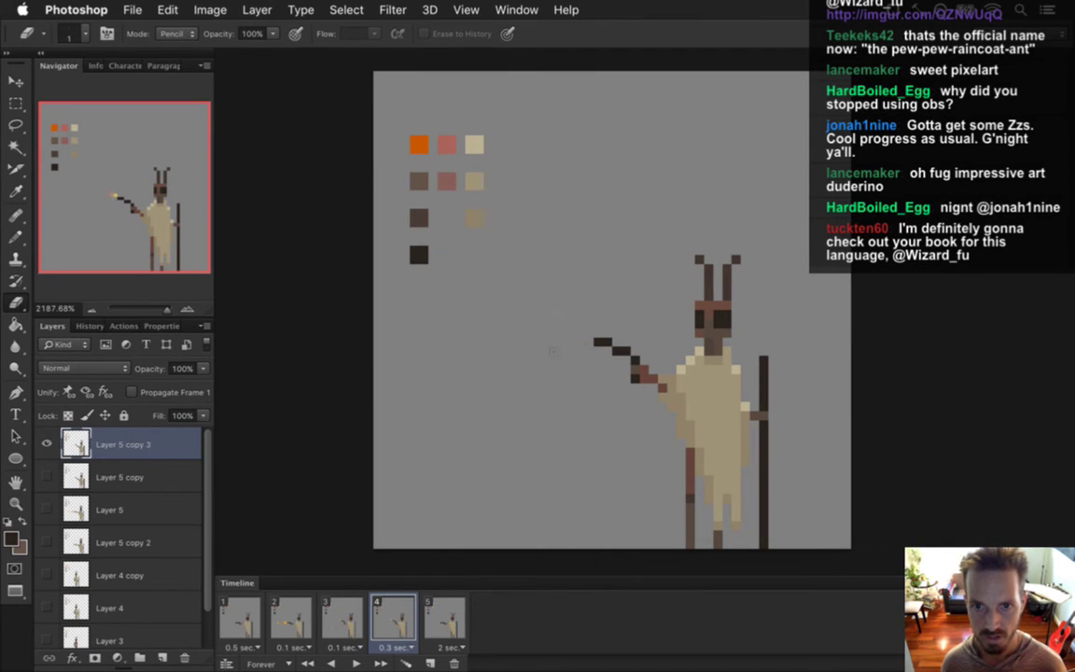
key(i)
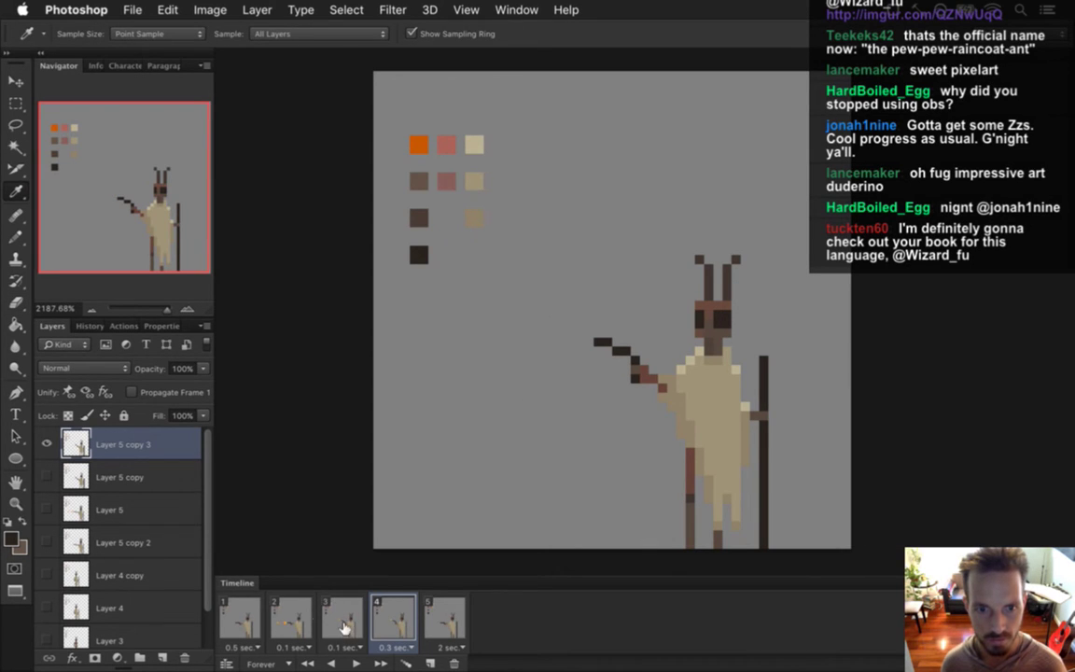
Compare the poses in frames 4 and 5, then add a sixth frame copying frame 5.
click(445, 614)
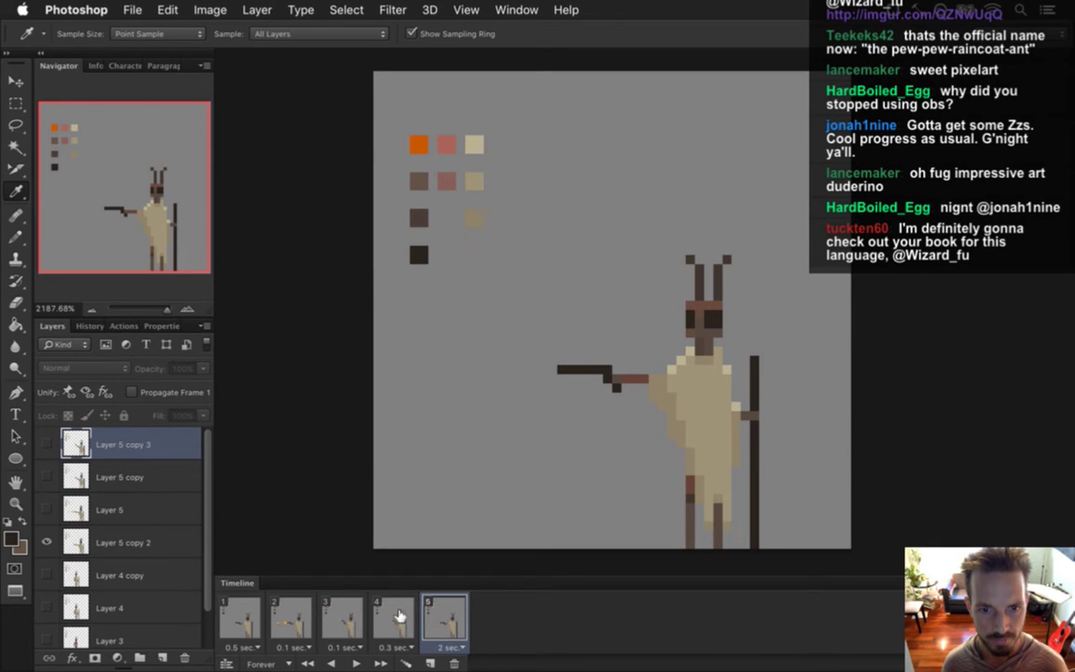
click(399, 616)
click(437, 639)
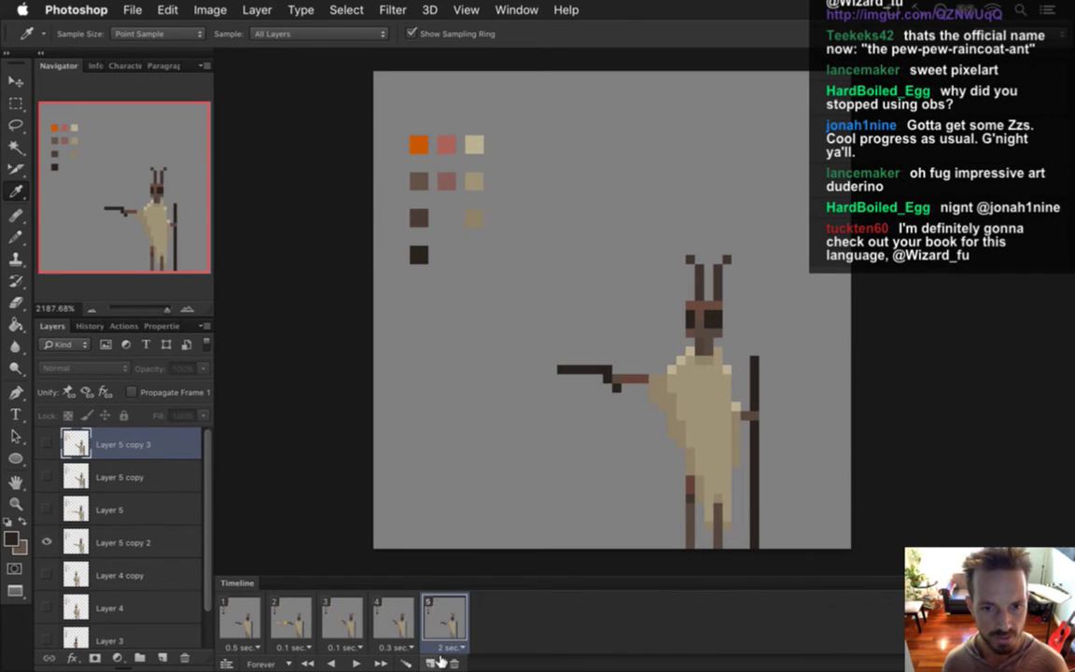
click(396, 616)
click(449, 622)
click(415, 630)
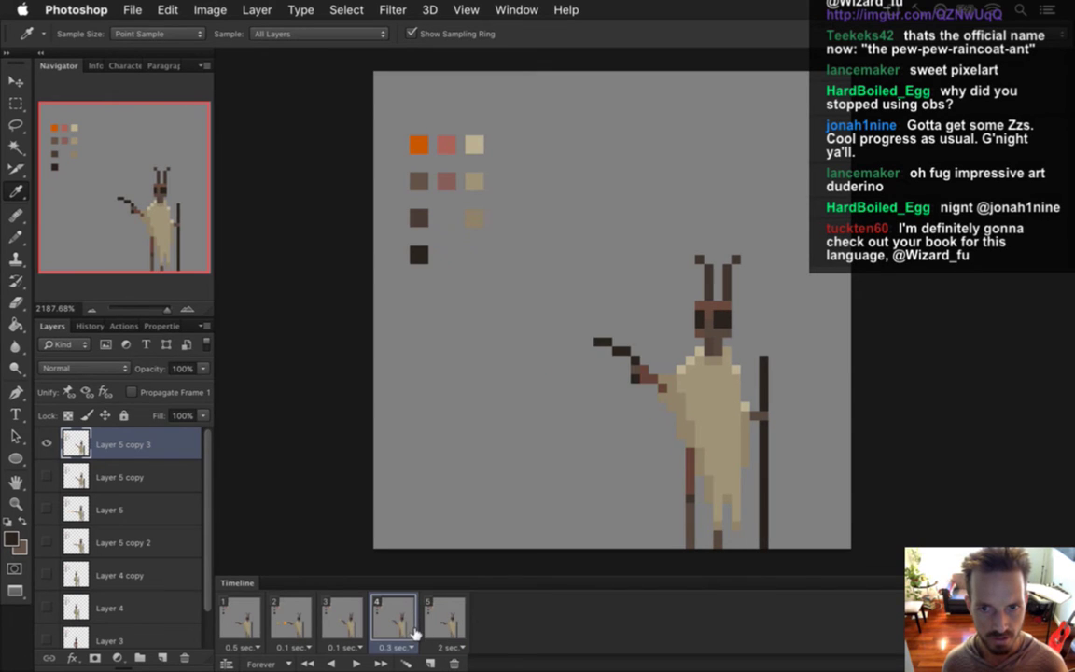
click(452, 618)
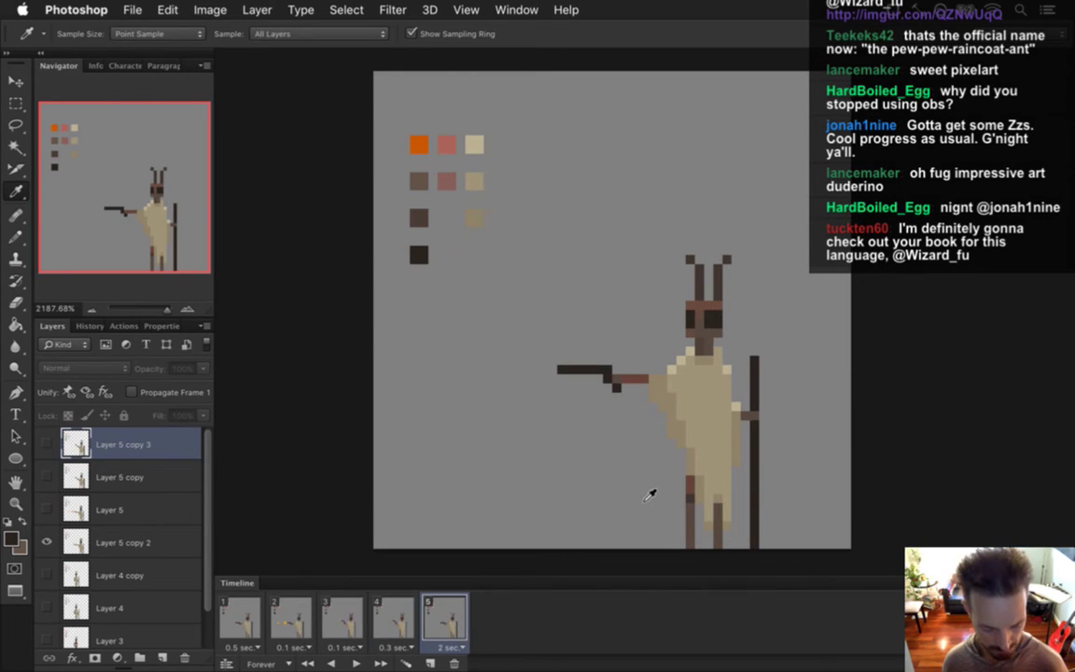
click(431, 662)
Set frames 4 and 5 to 0.1-second delays.
click(397, 647)
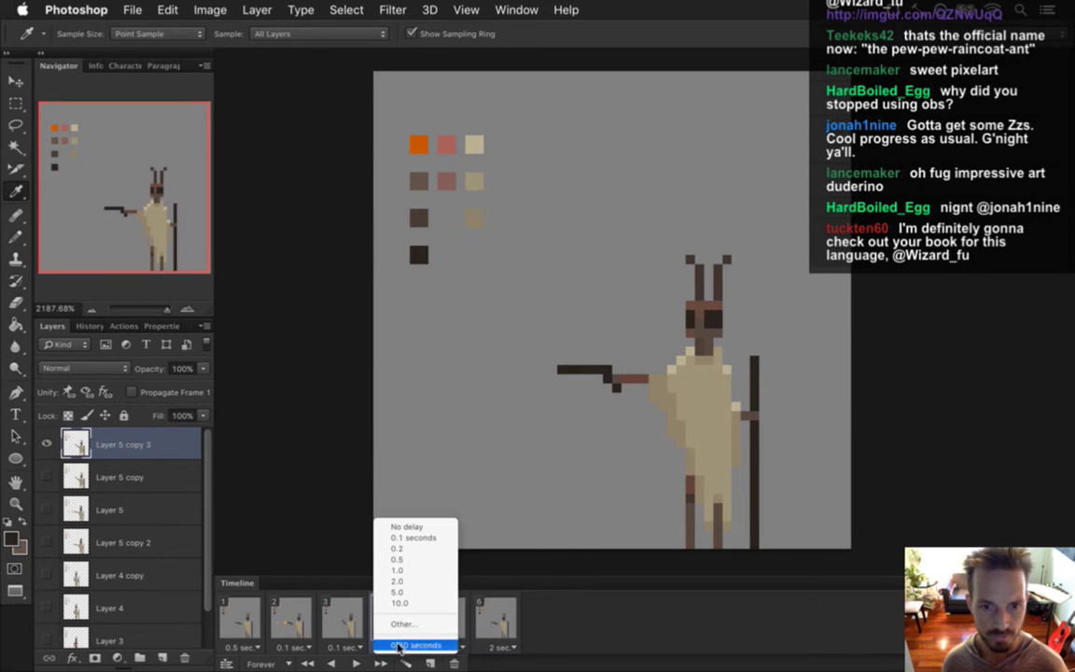
click(413, 538)
click(450, 618)
click(457, 647)
click(458, 539)
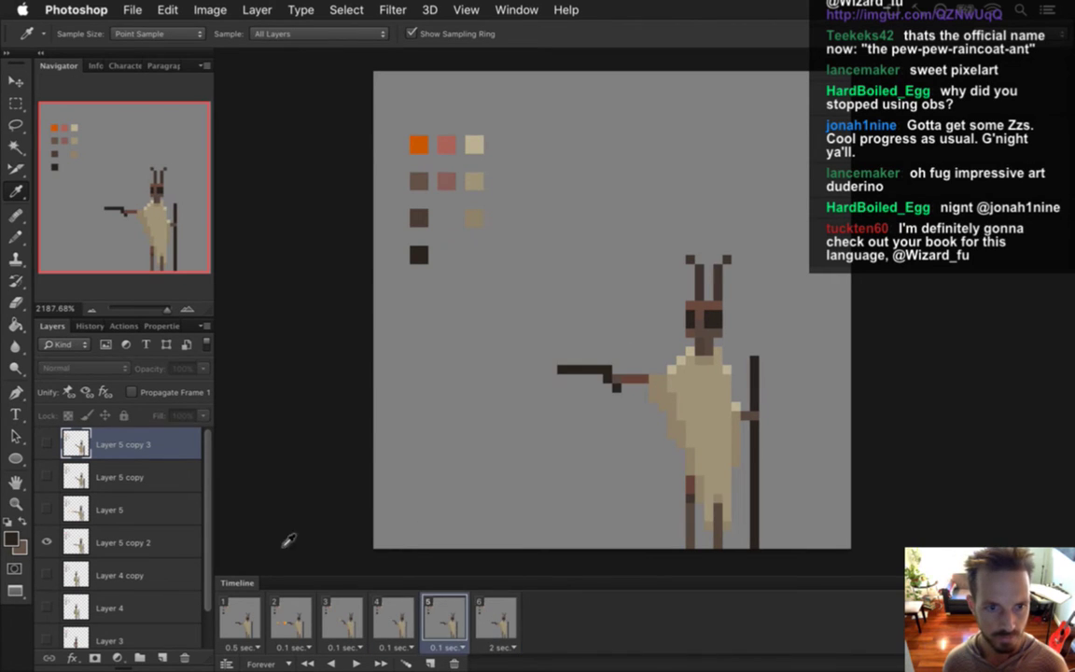
click(131, 542)
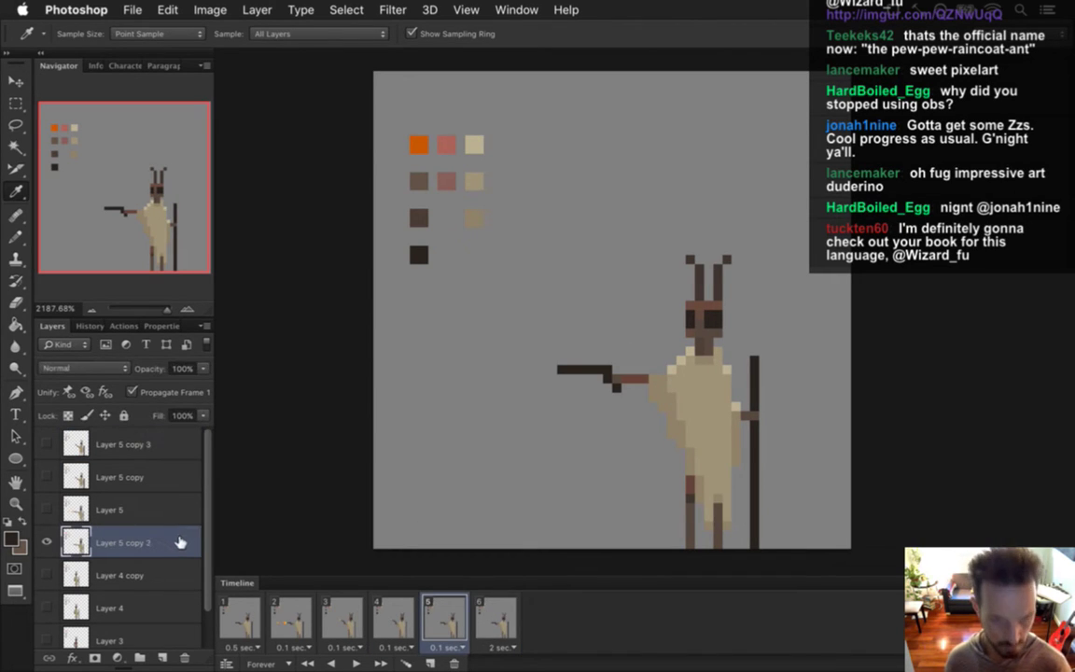
Duplicate Layer 5 copy 2 and marquee-select the whole pistol.
key(ctrl+j)
key(b)
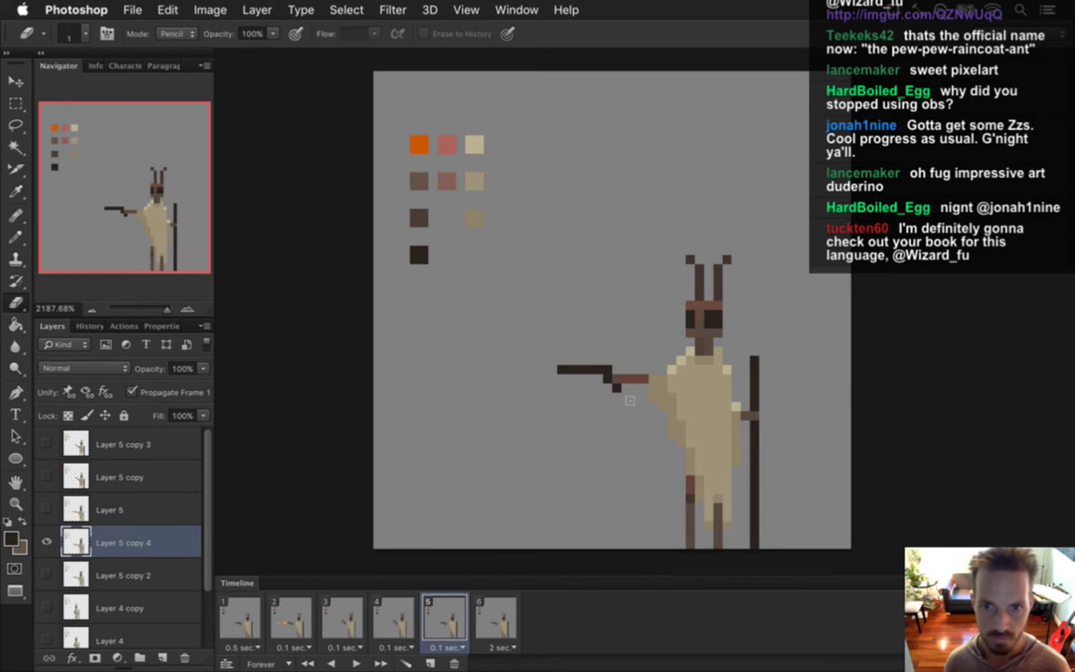
key(m)
drag(530, 338, 632, 419)
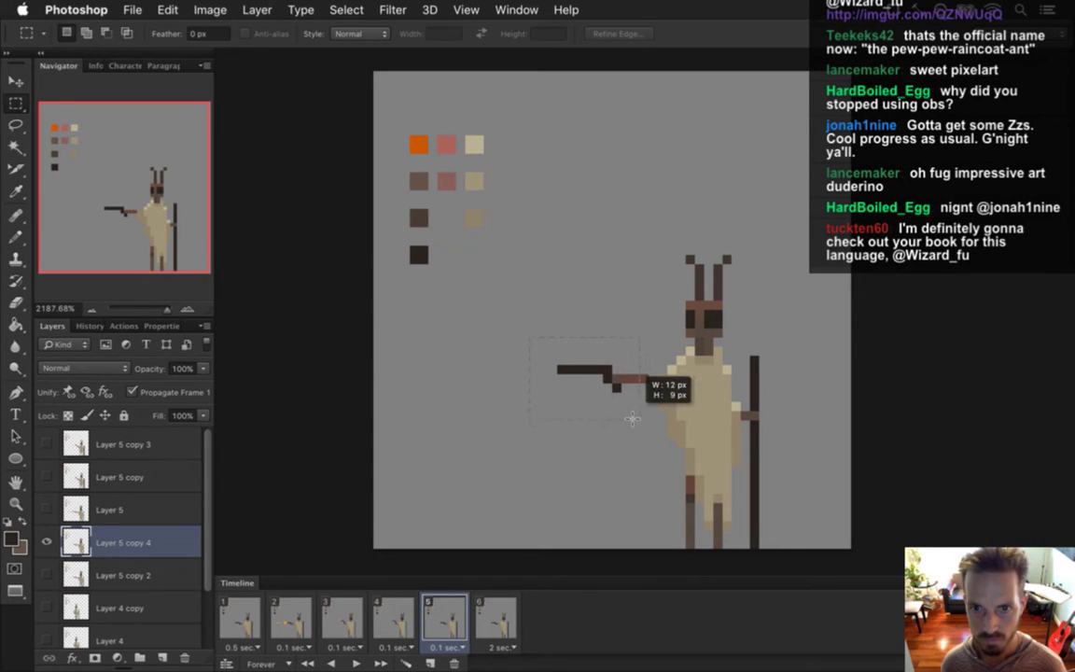
drag(504, 319, 638, 412)
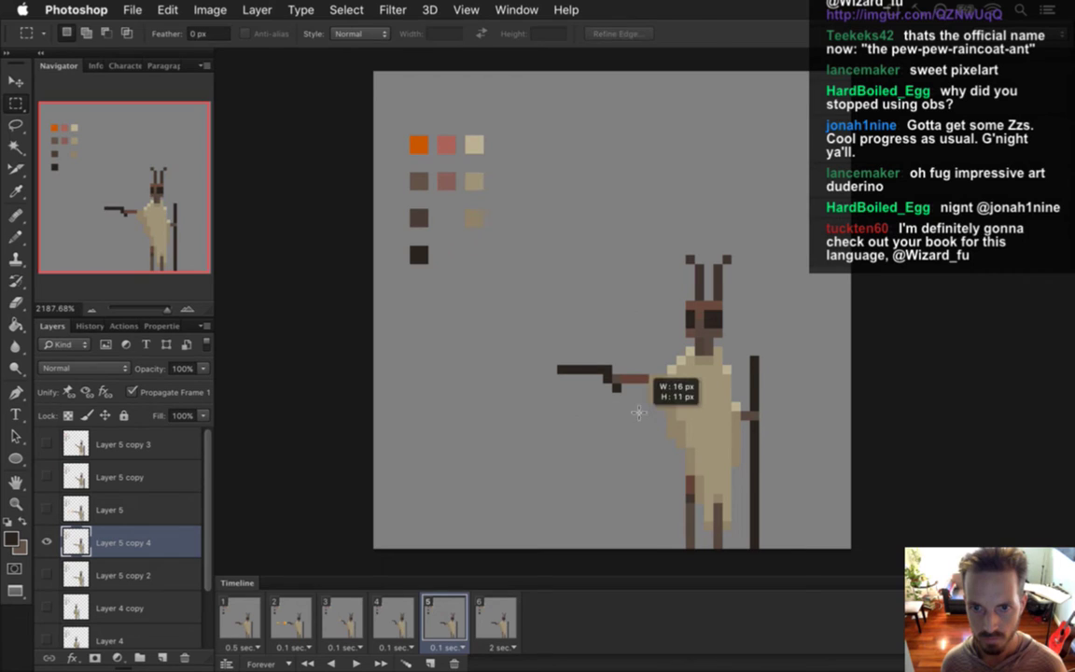
Rotate the pistol upward about 20° with Free Transform, nudged up 1 pixel.
key(ctrl+t)
drag(492, 299, 496, 285)
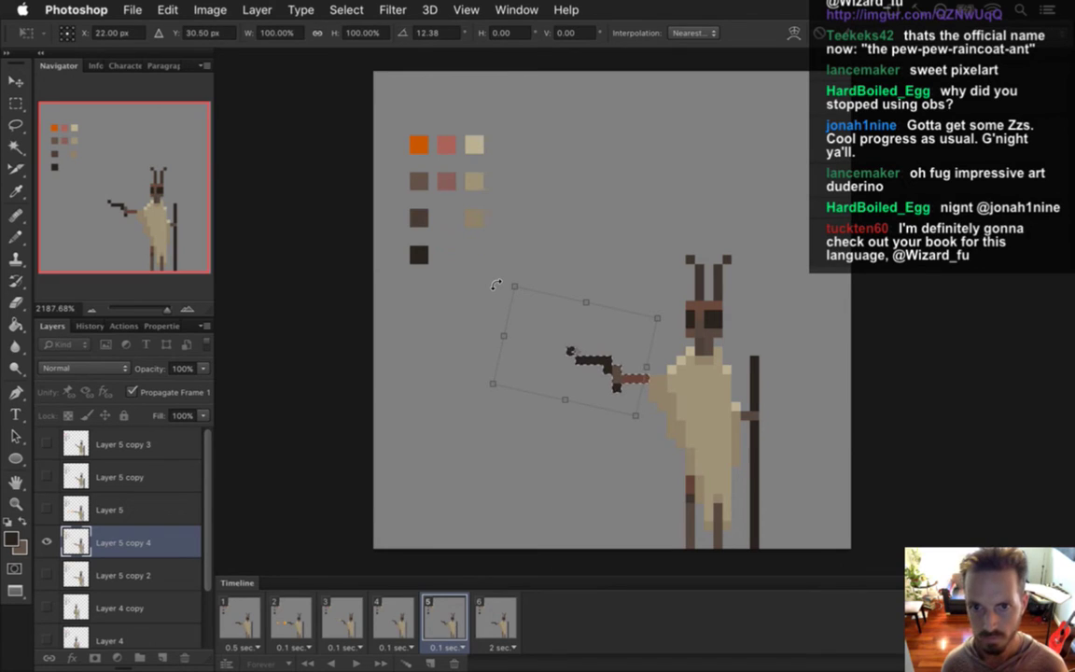
drag(499, 277, 558, 284)
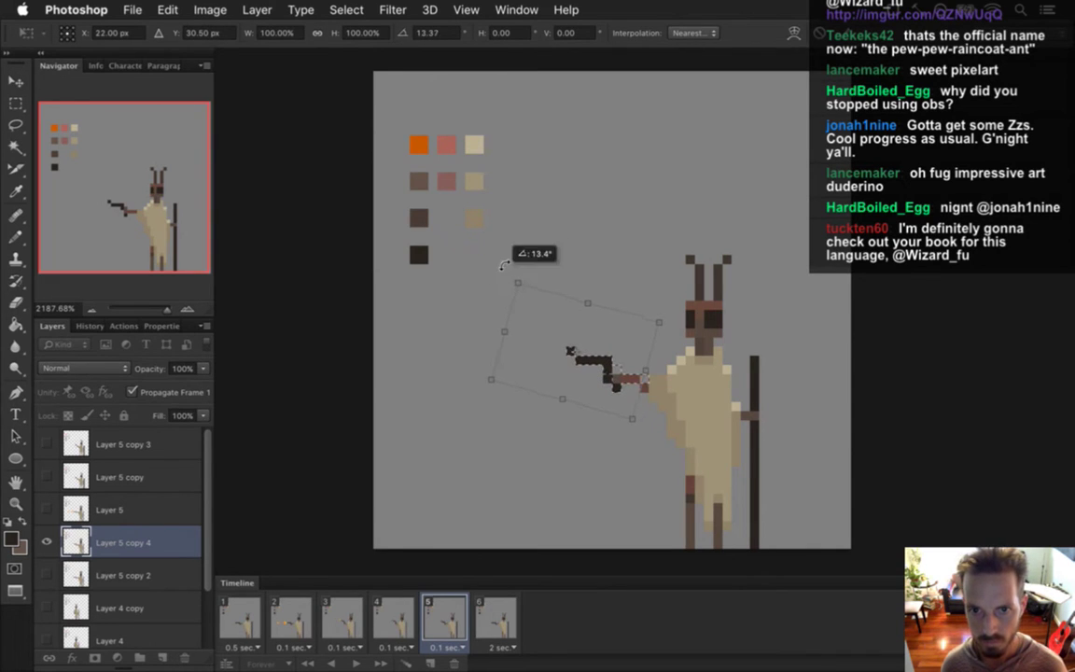
key(Up)
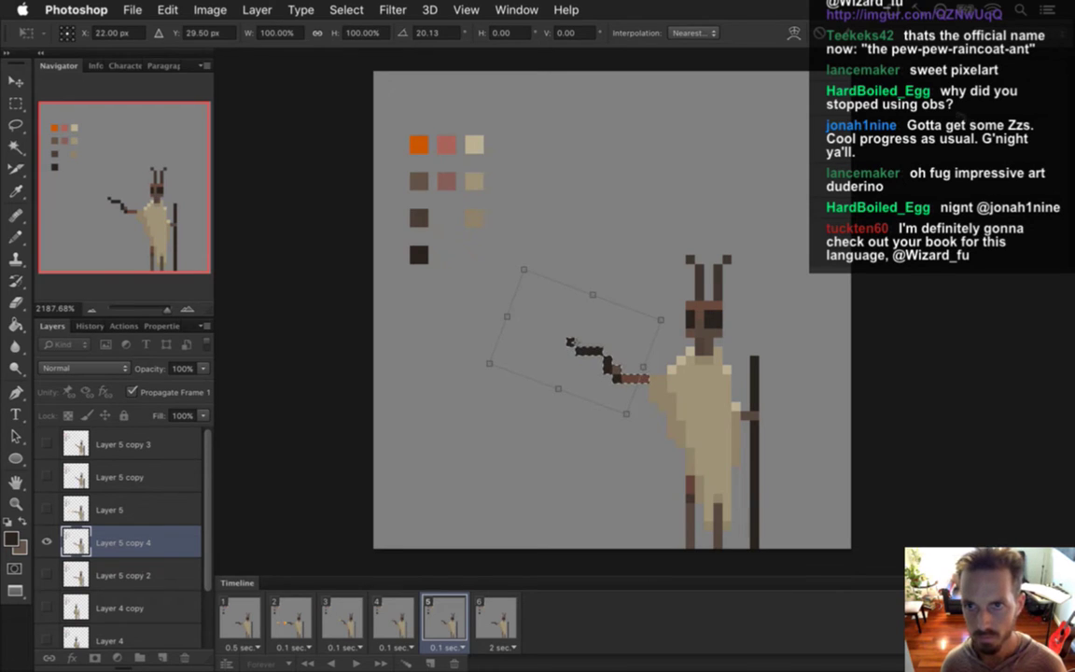
key(Return)
Step through all six animation frames, then play the loop from frame 1.
key(m)
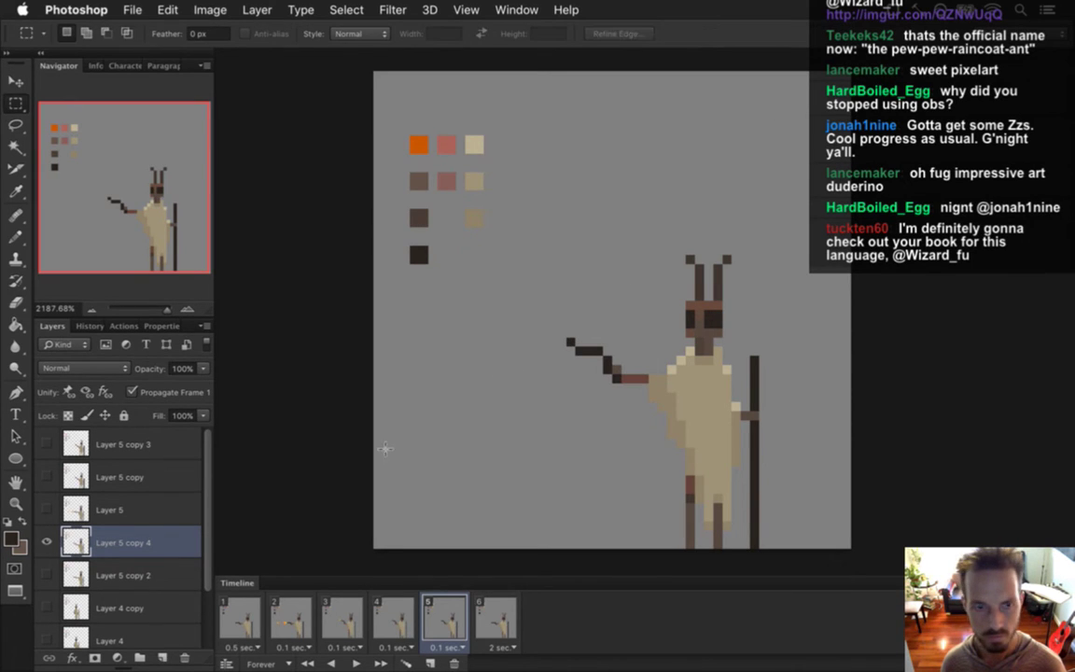
click(247, 619)
click(290, 617)
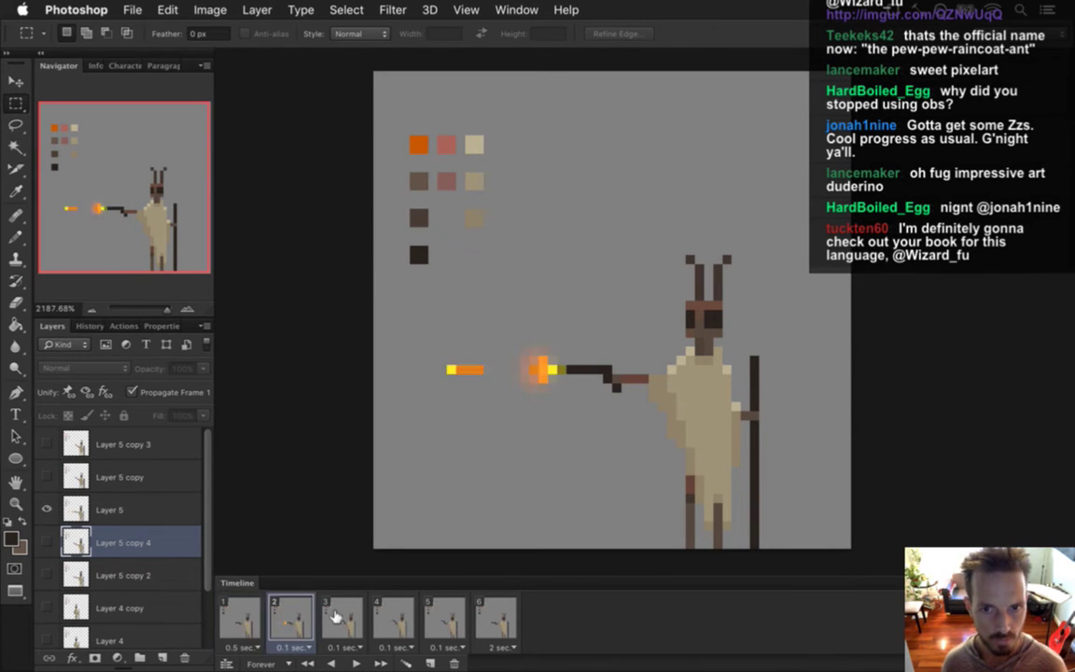
click(343, 617)
click(392, 617)
click(447, 617)
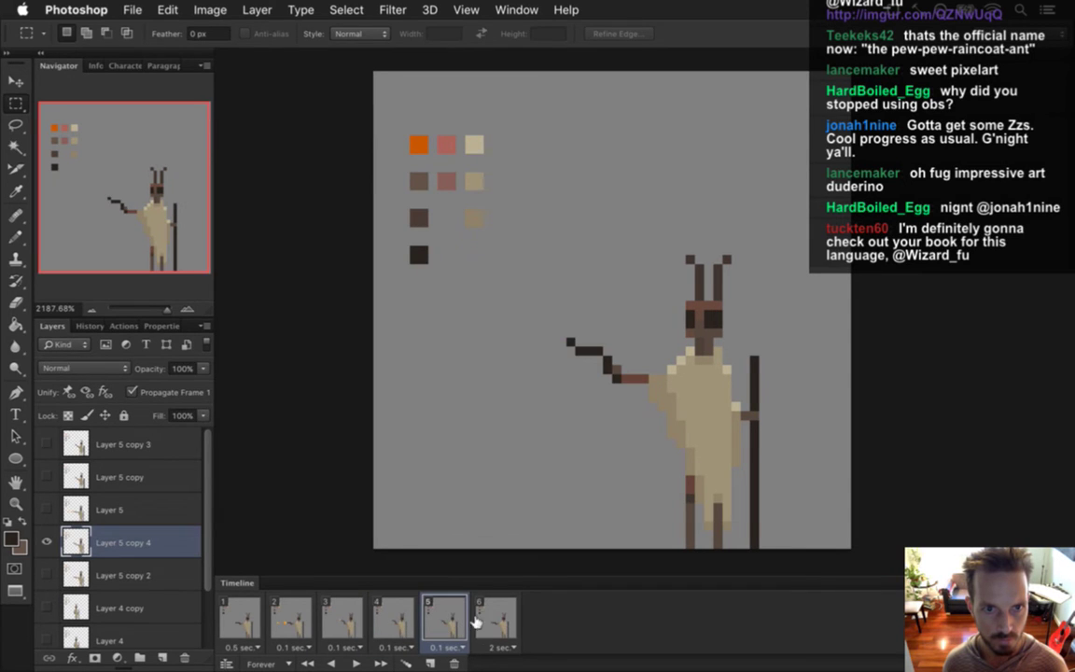
click(495, 618)
click(241, 616)
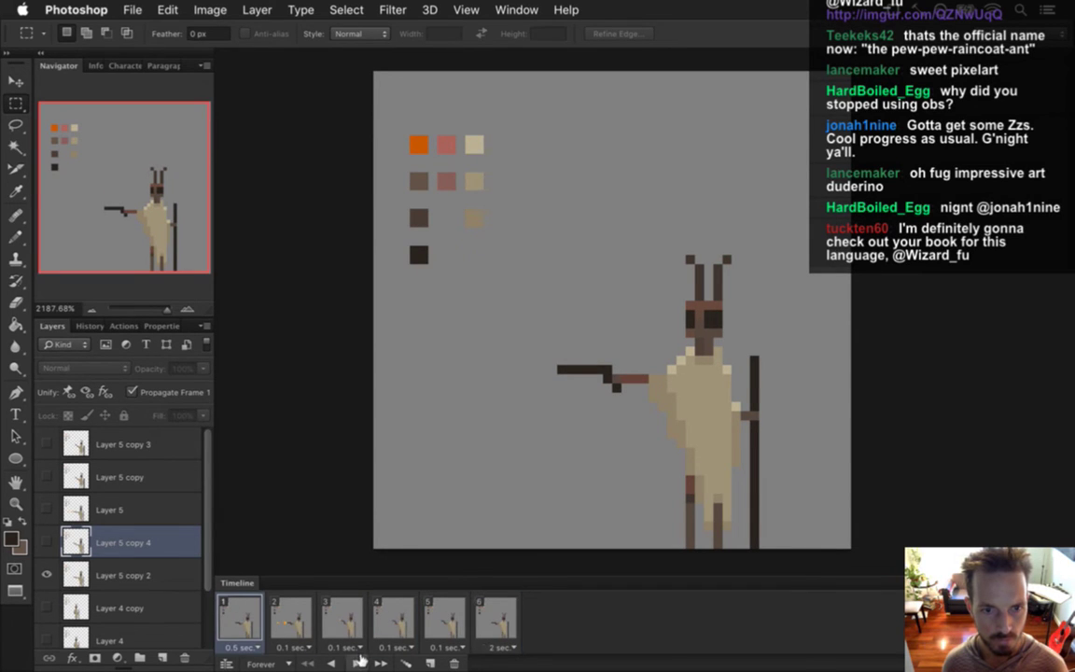
click(355, 664)
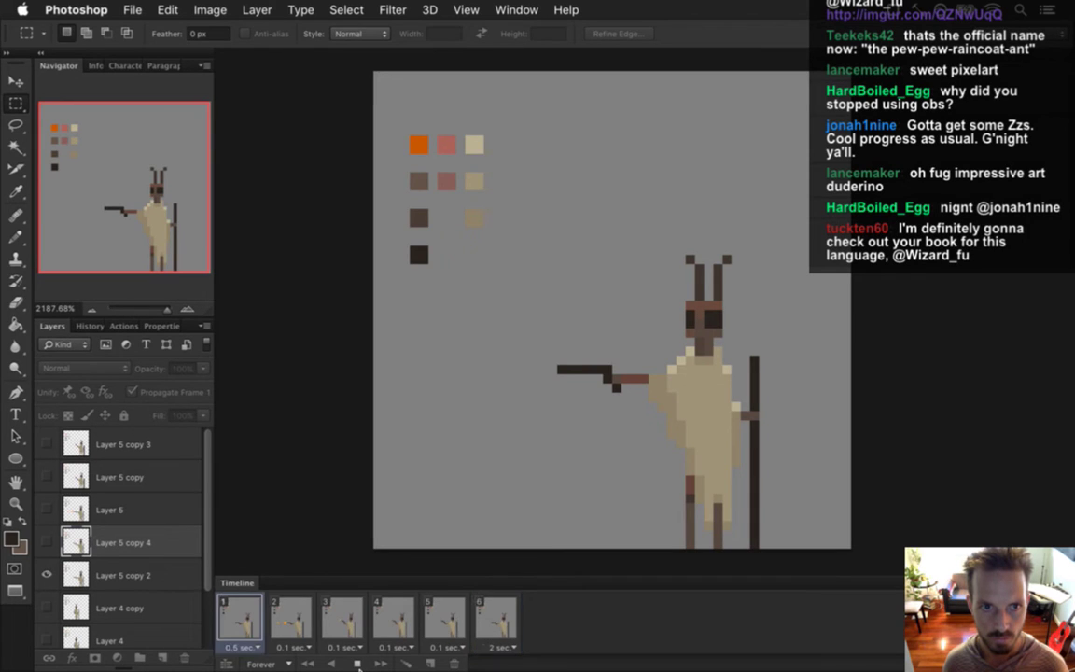
Change frame 6's delay from 2 to 1 second and replay the animation.
click(500, 647)
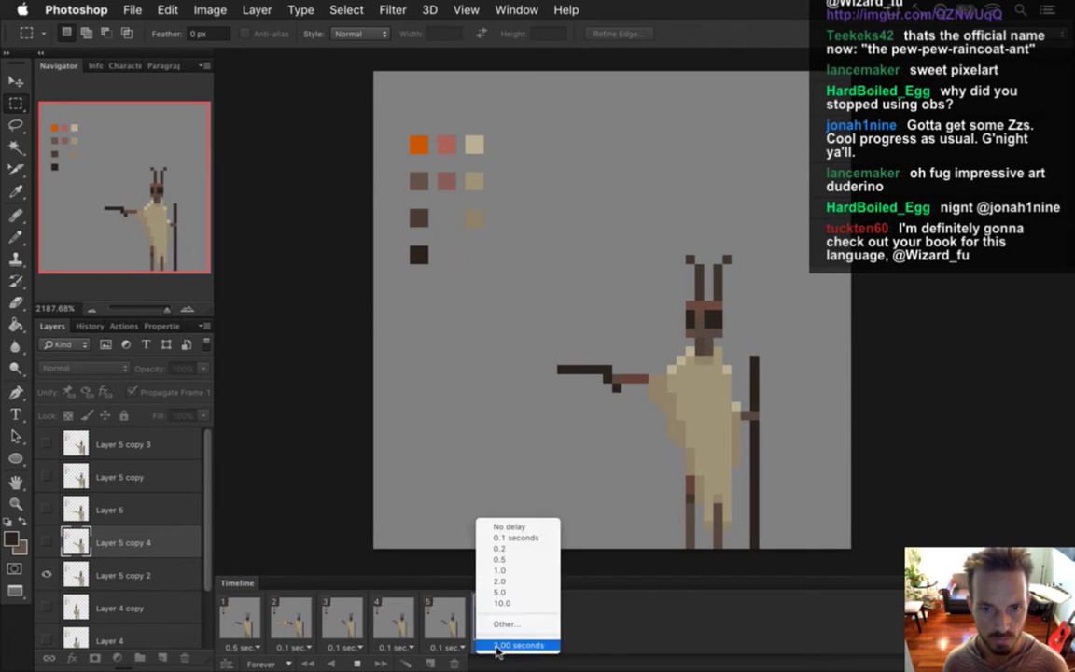
click(509, 571)
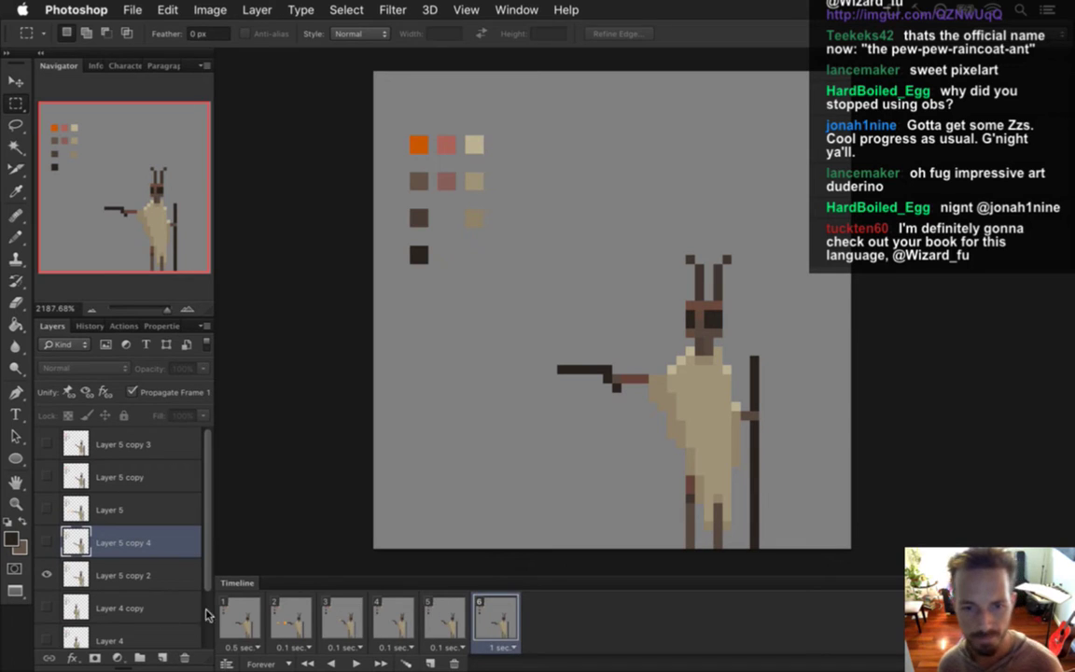
click(240, 618)
click(355, 662)
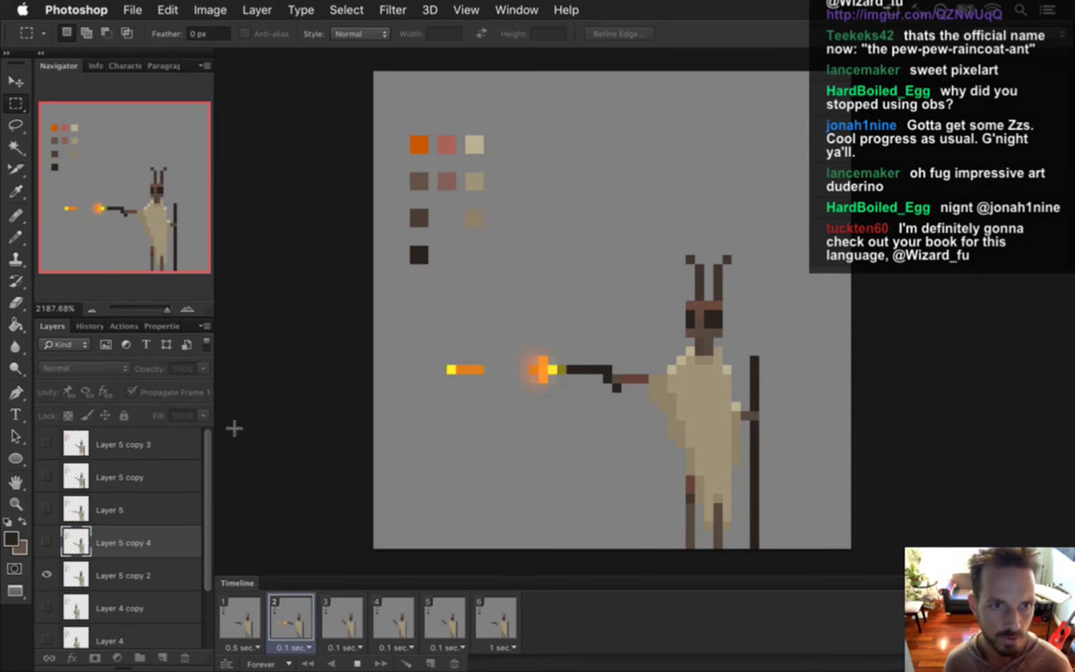
key(space)
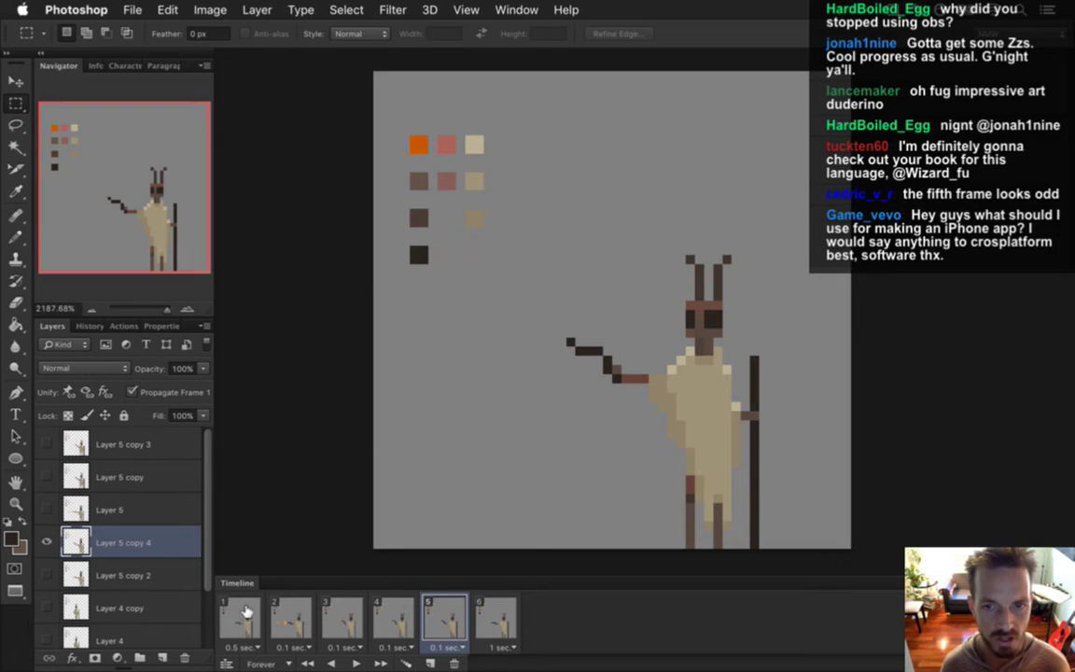
click(241, 617)
click(356, 663)
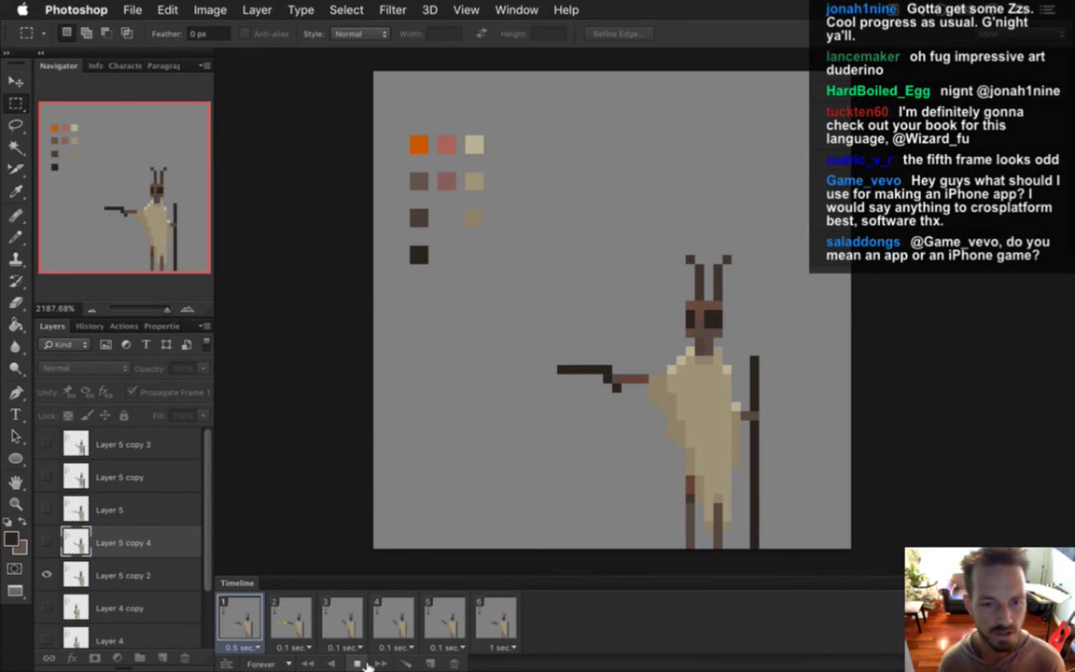
click(362, 662)
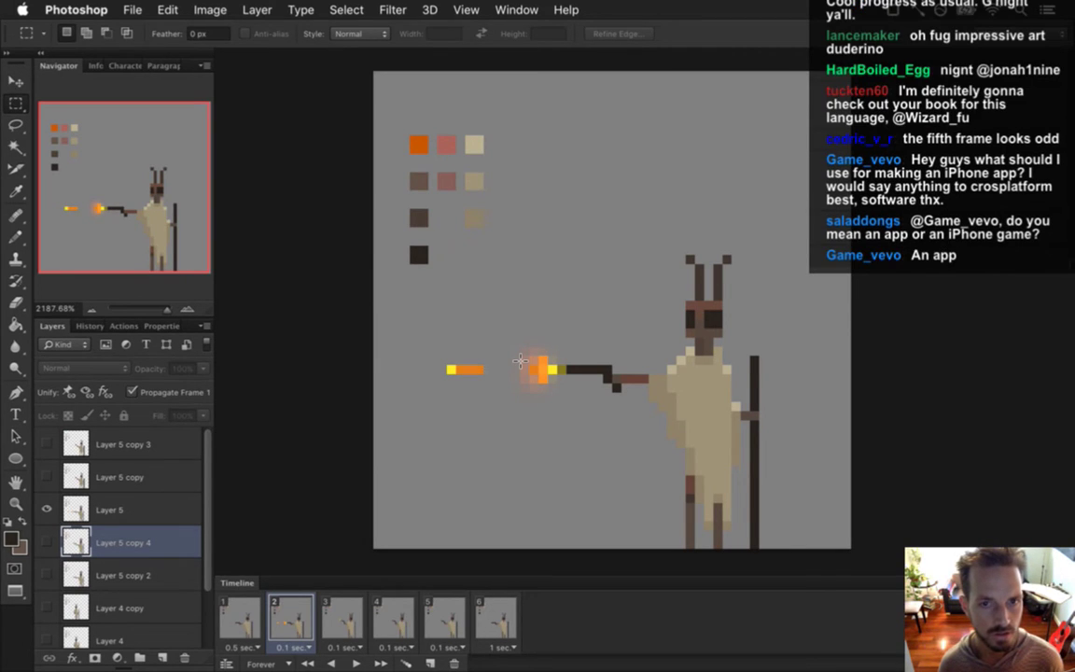
Save the document as AntFemale.psd, replacing Male with Female in the name.
click(132, 10)
click(196, 204)
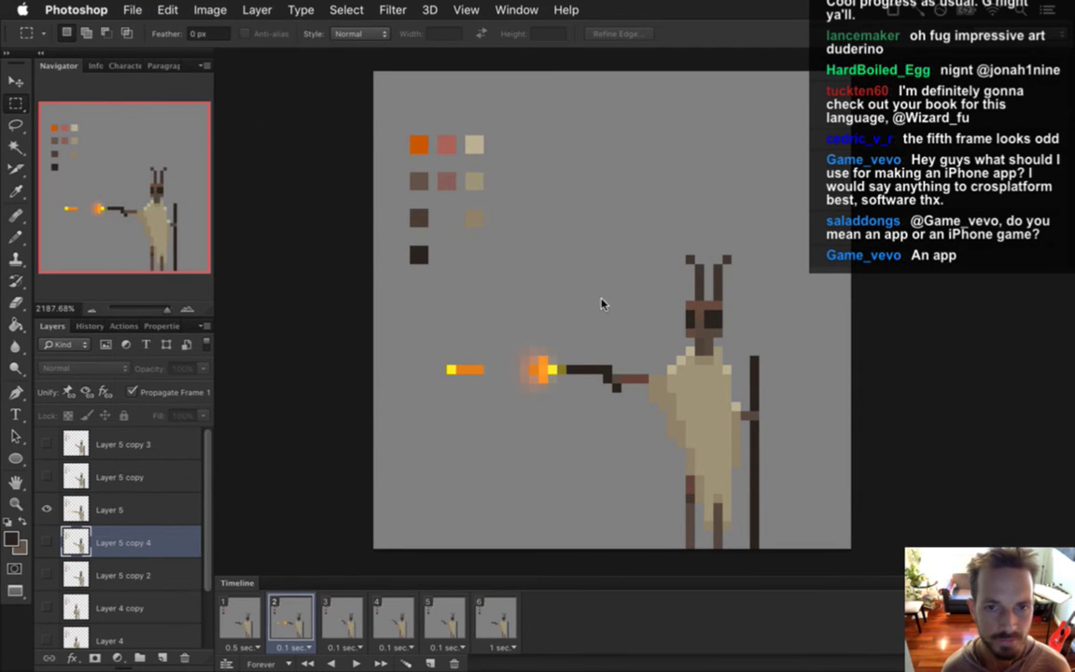
key(Right)
key(BackSpace)
key(BackSpace)
key(BackSpace)
key(BackSpace)
text(Female)
key(Return)
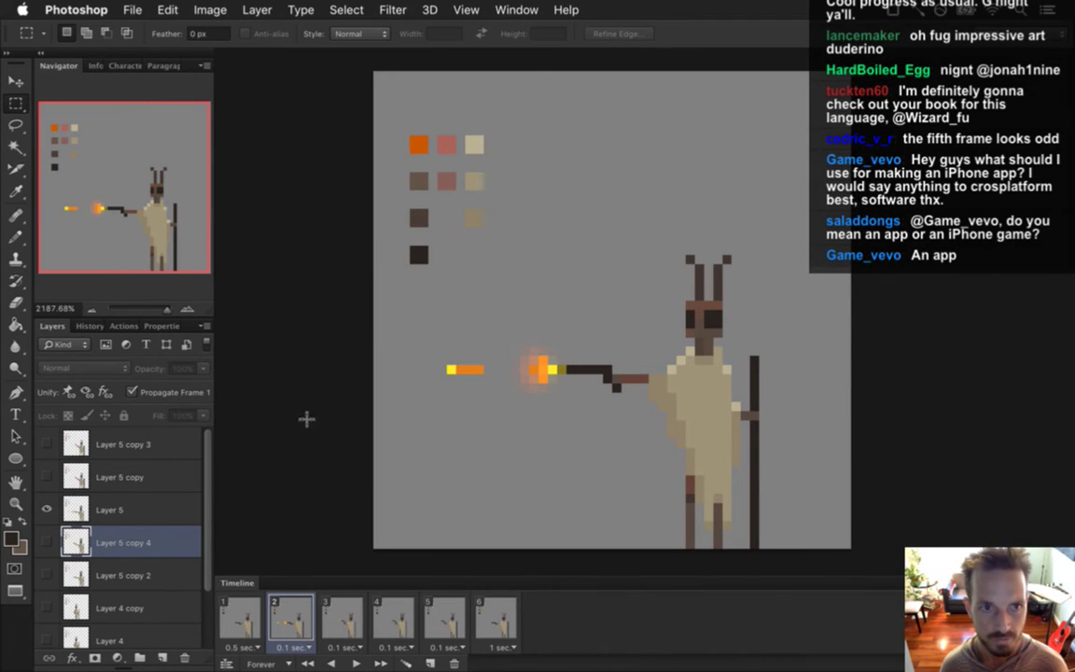
Compare frame 1 with frame 2's muzzle flash and select Layer 5 copy 2.
click(240, 618)
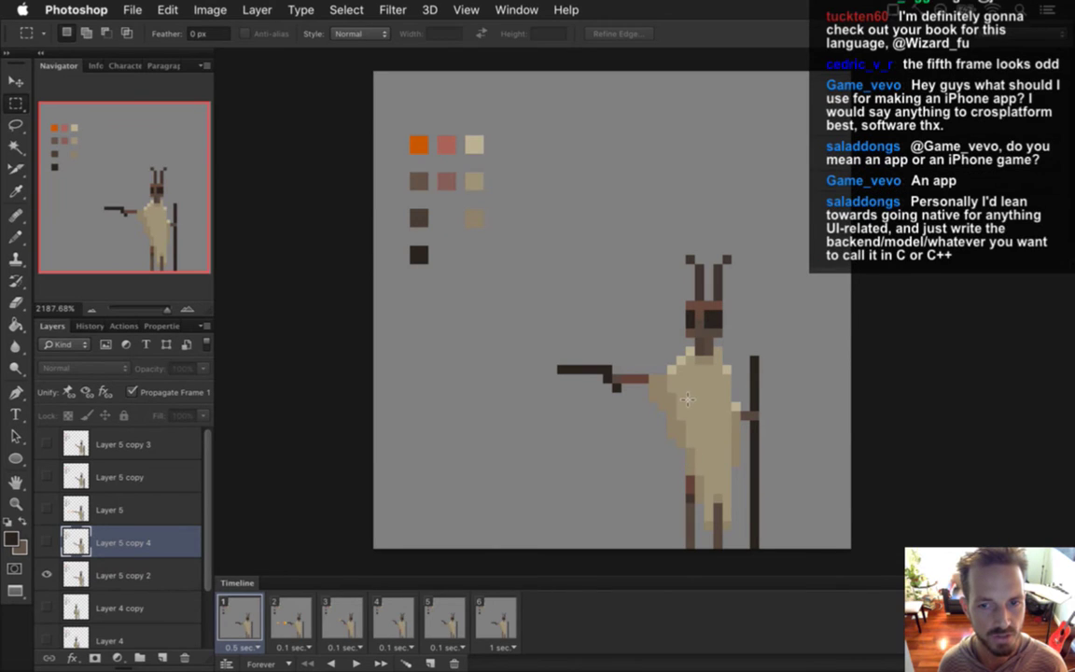
click(293, 621)
click(241, 620)
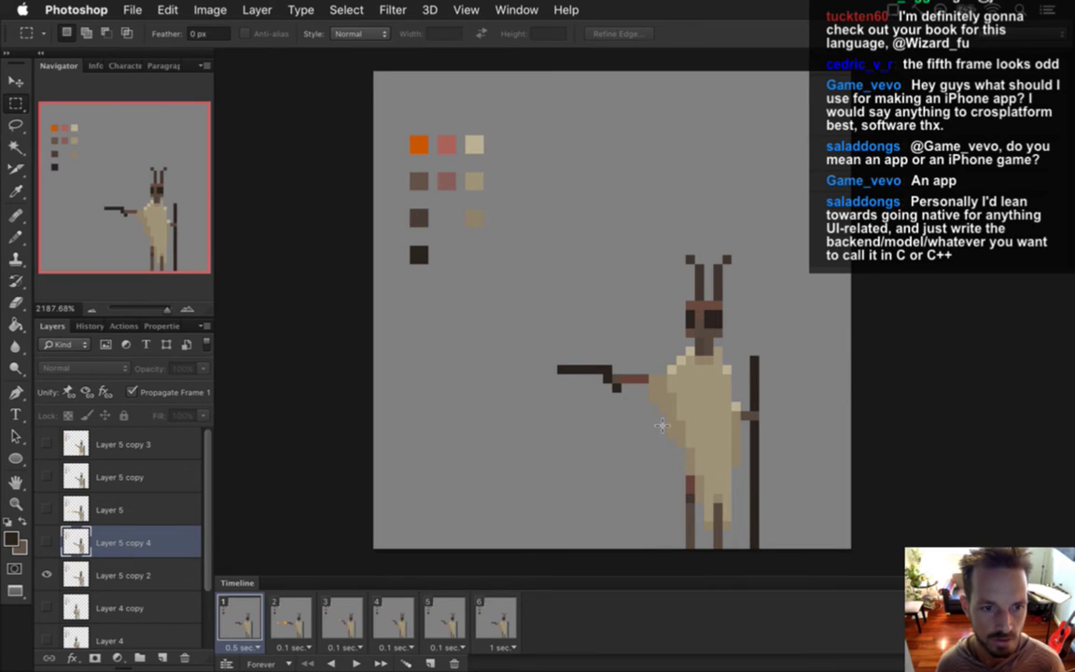
click(122, 575)
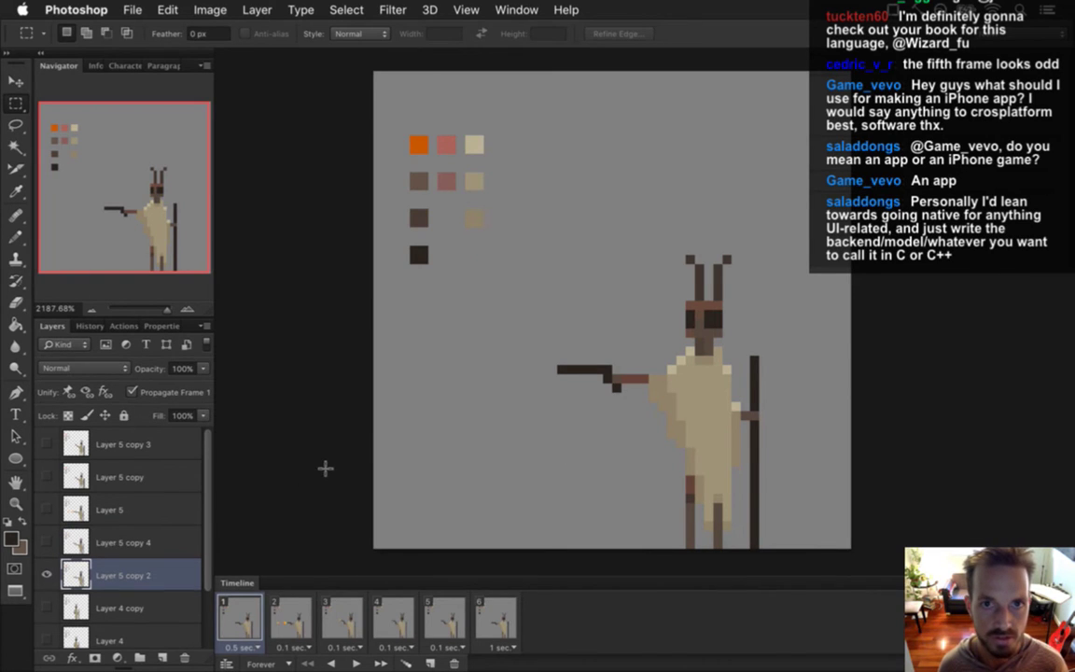
Erase the upper part of the dark staff on Layer 5 copy 2 with the pencil-mode Eraser.
click(516, 10)
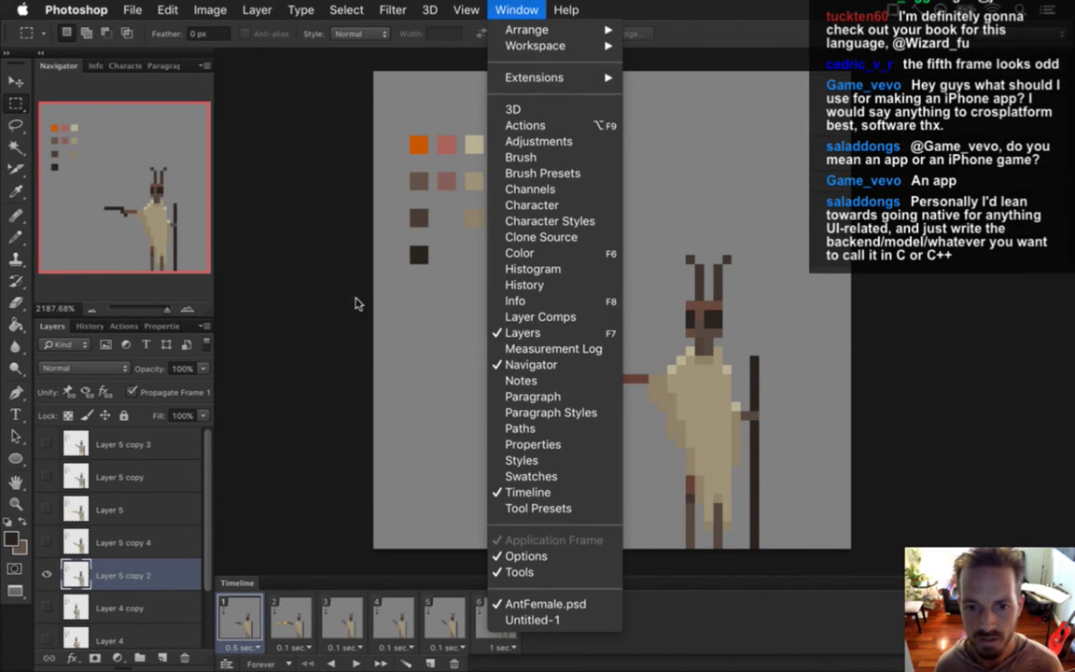
click(355, 302)
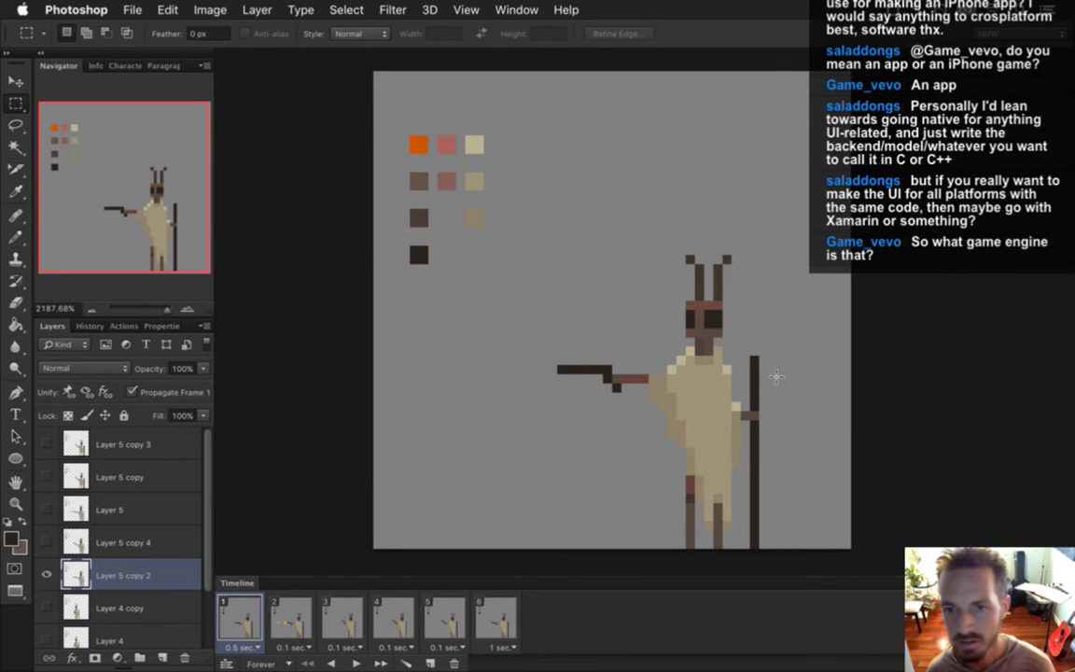
key(e)
drag(755, 359, 752, 593)
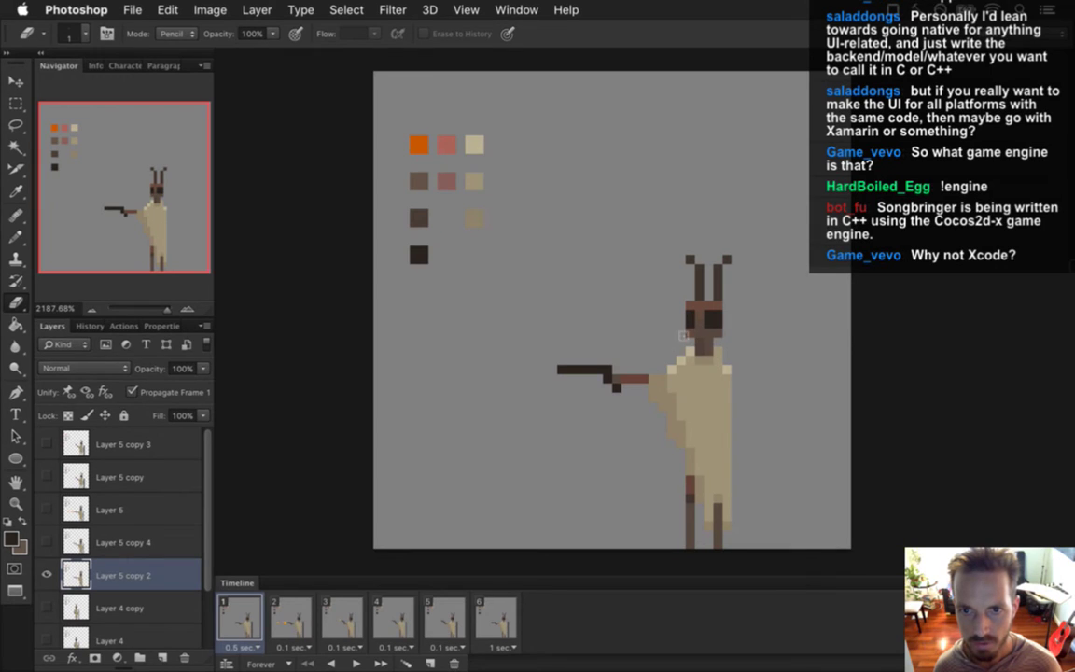
drag(696, 313, 702, 326)
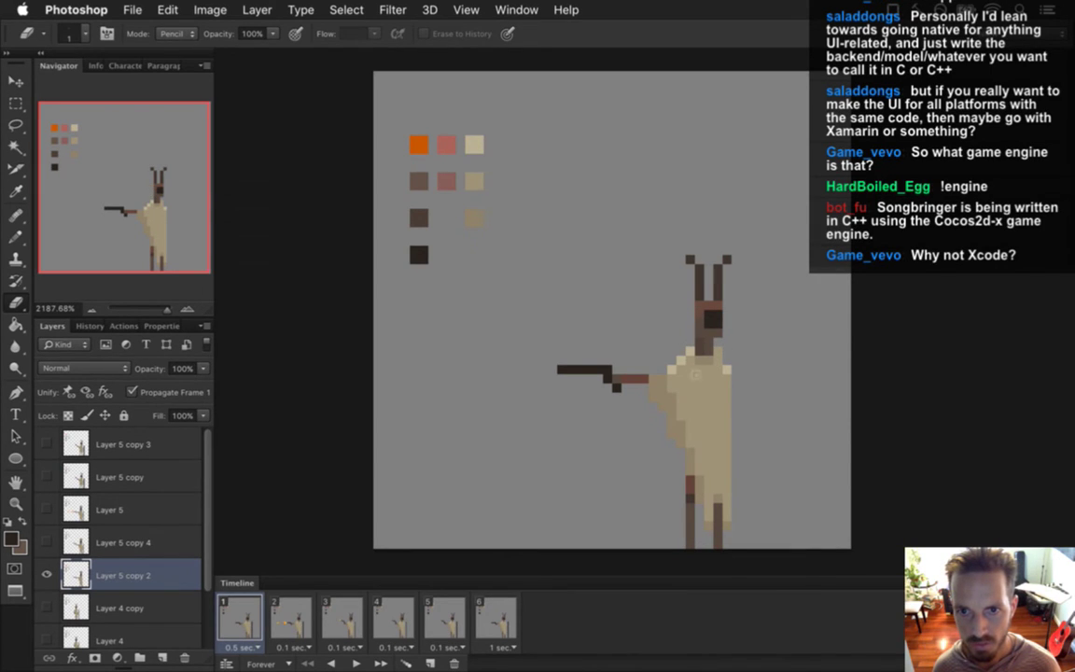
key(b)
key(shift+b)
key(ctrl+z)
alt+click(632, 279)
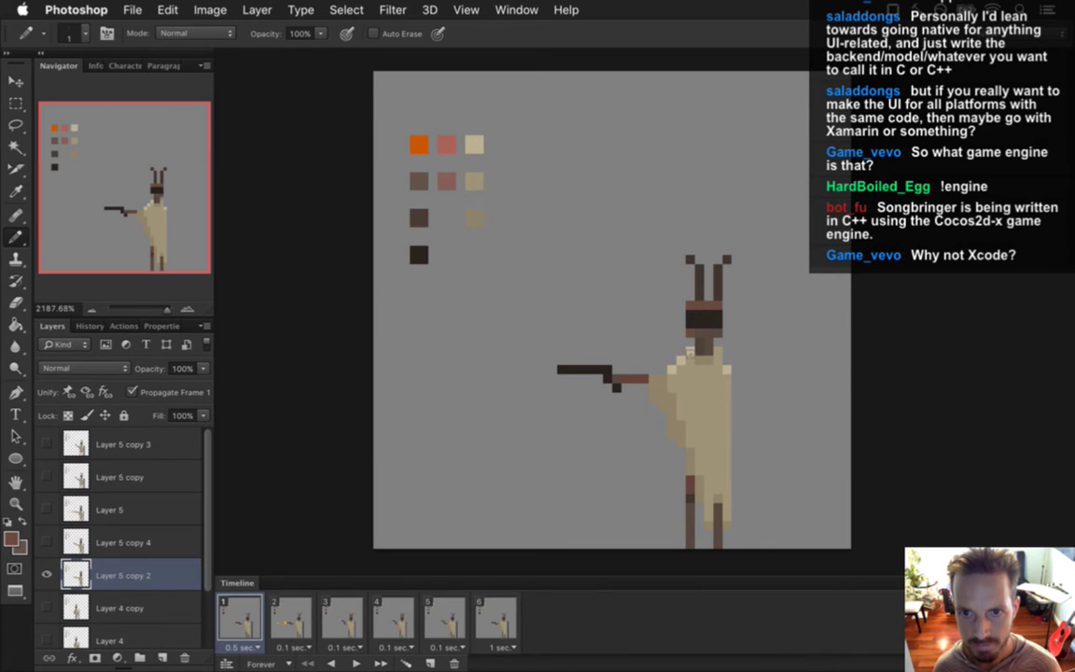
alt+click(719, 322)
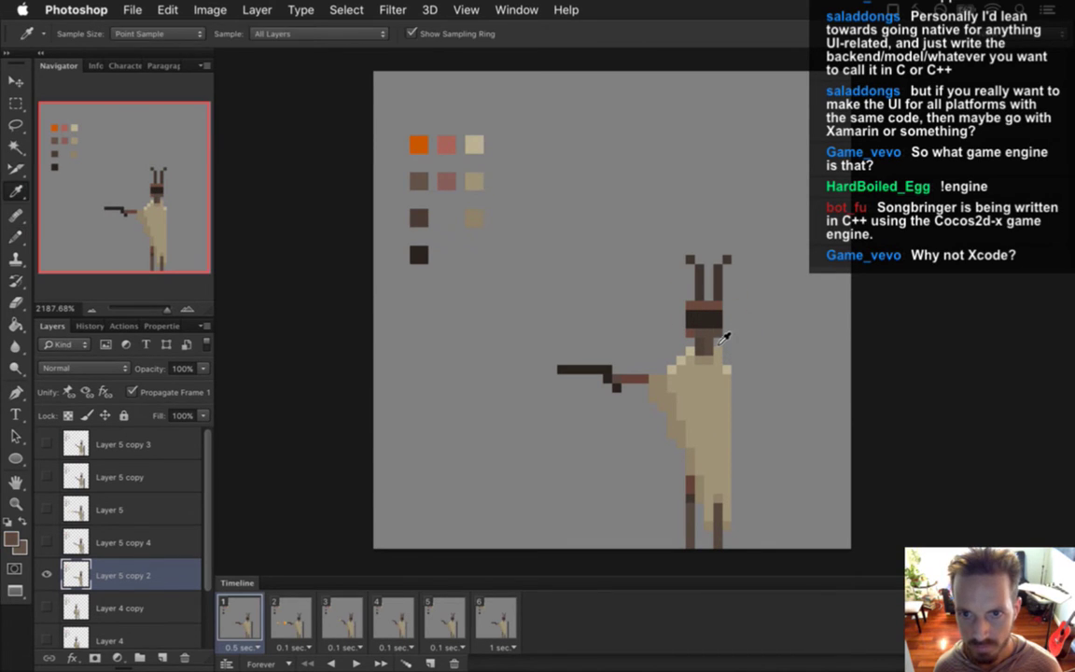
alt+click(635, 314)
alt+click(623, 238)
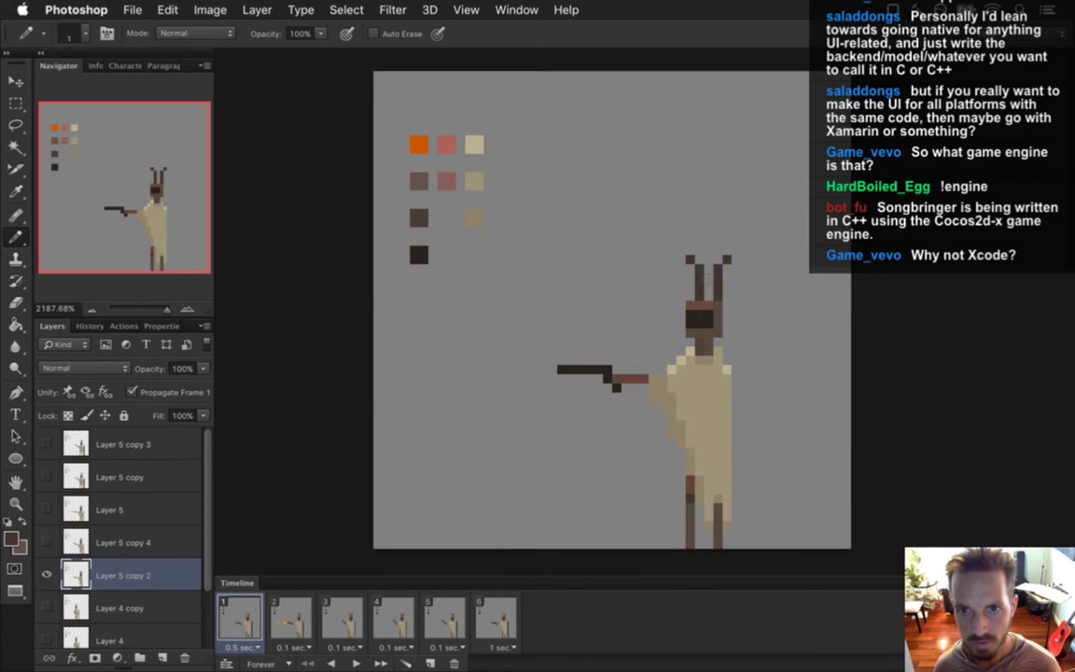
key(e)
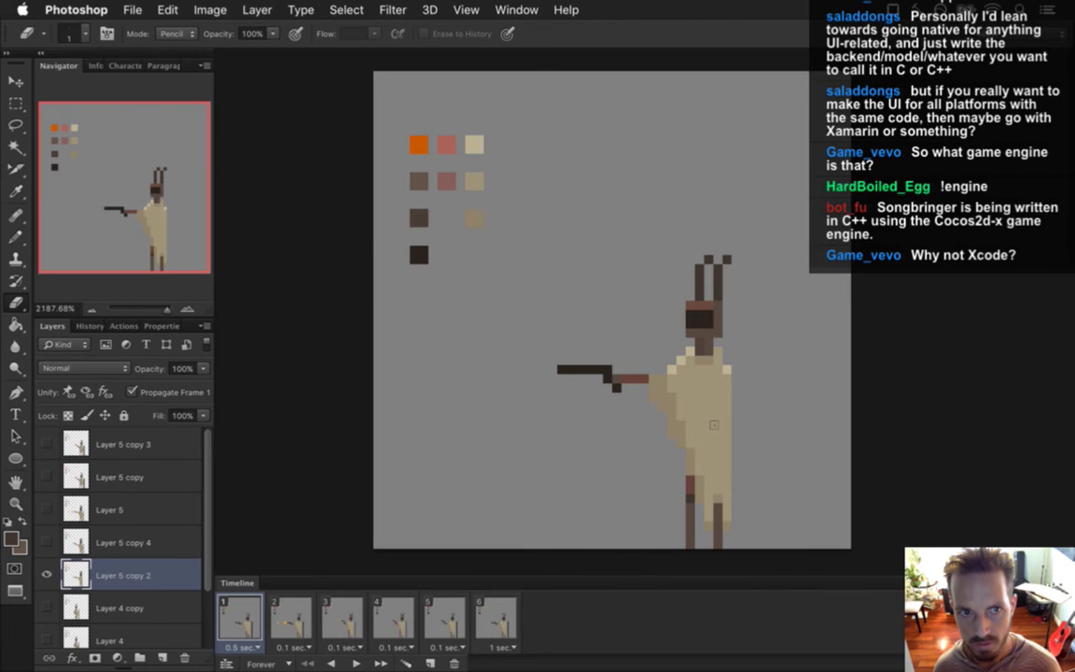
key(b)
alt+click(419, 145)
drag(689, 305, 719, 305)
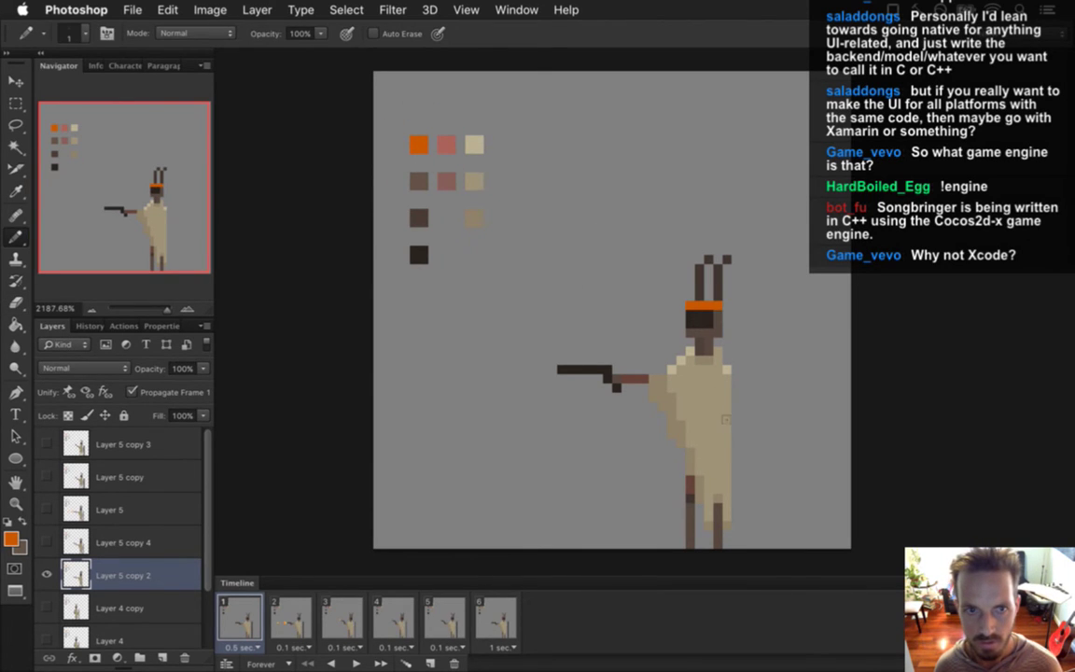
key(ctrl+z)
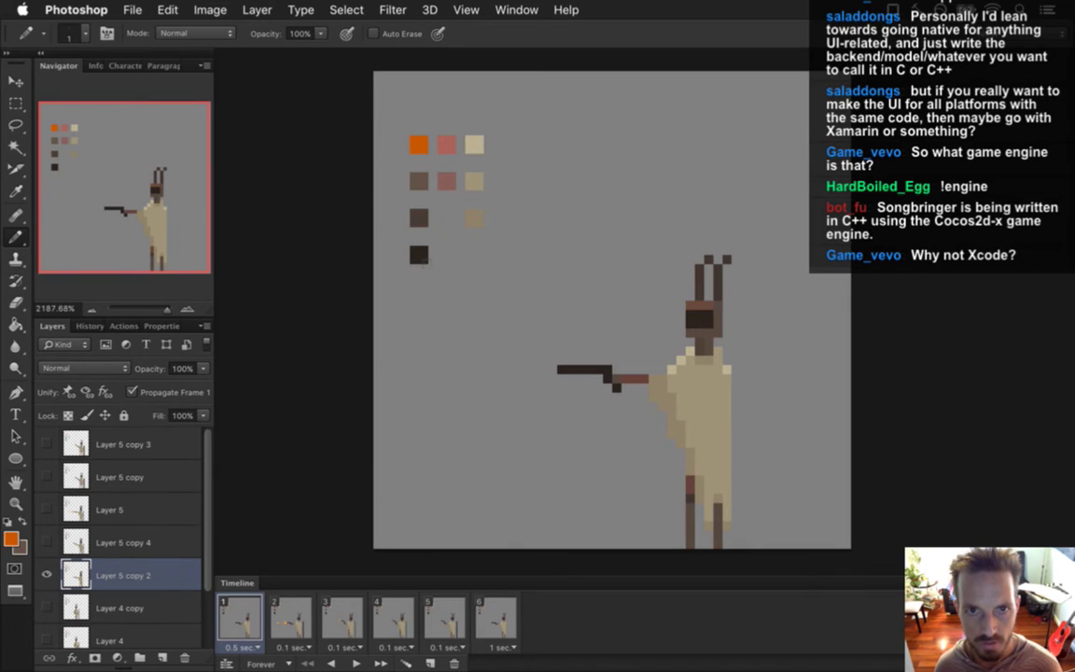
key(1)
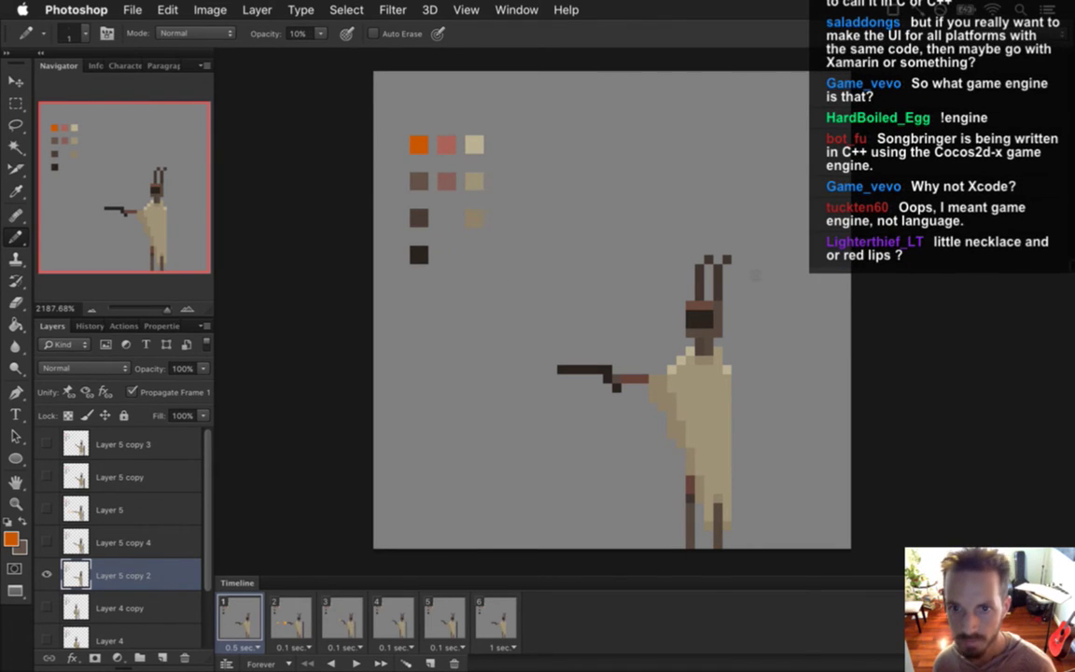
key(ctrl+z)
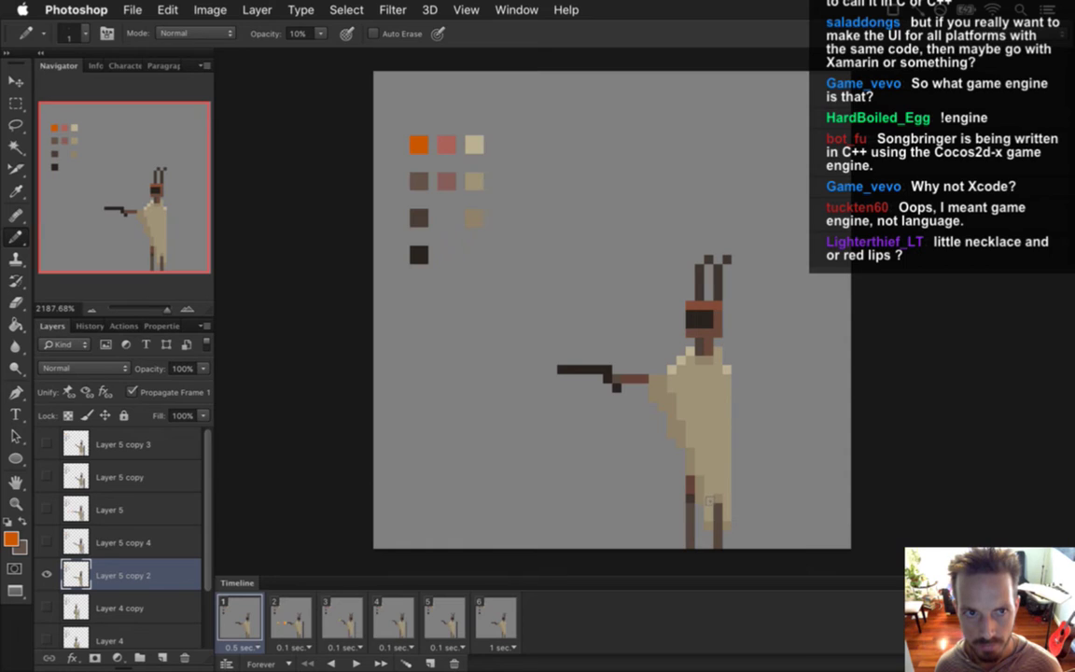
key(e)
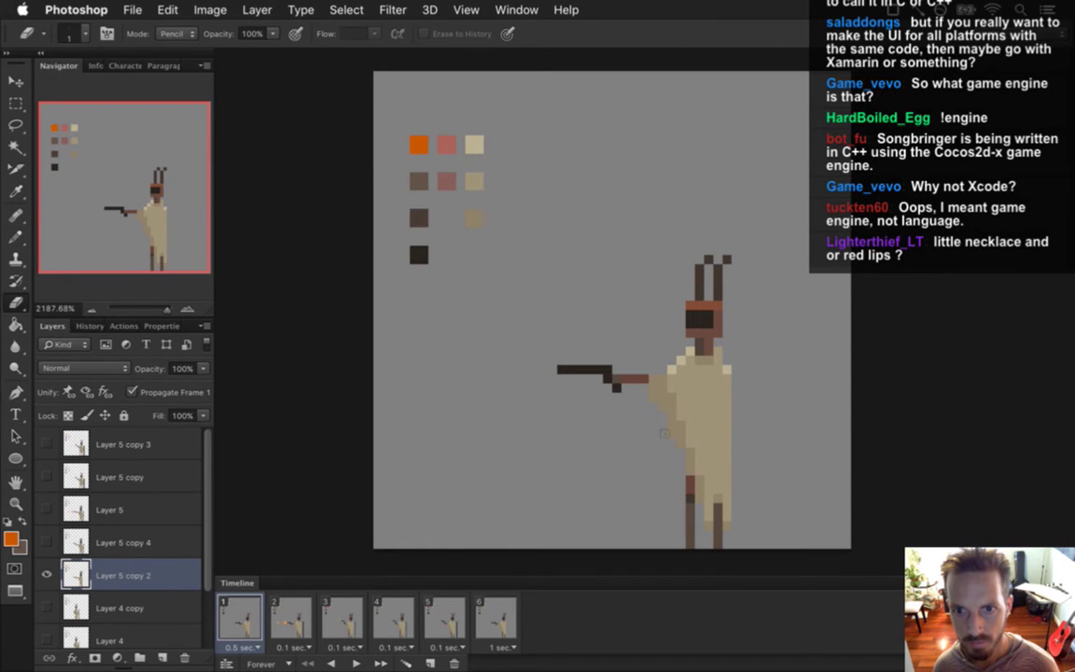
Erase the aimed pistol and outstretched arm from frame 1 and save the file.
mouse_move(558, 370)
mouse_down()
mouse_move(649, 397)
mouse_move(672, 464)
mouse_up()
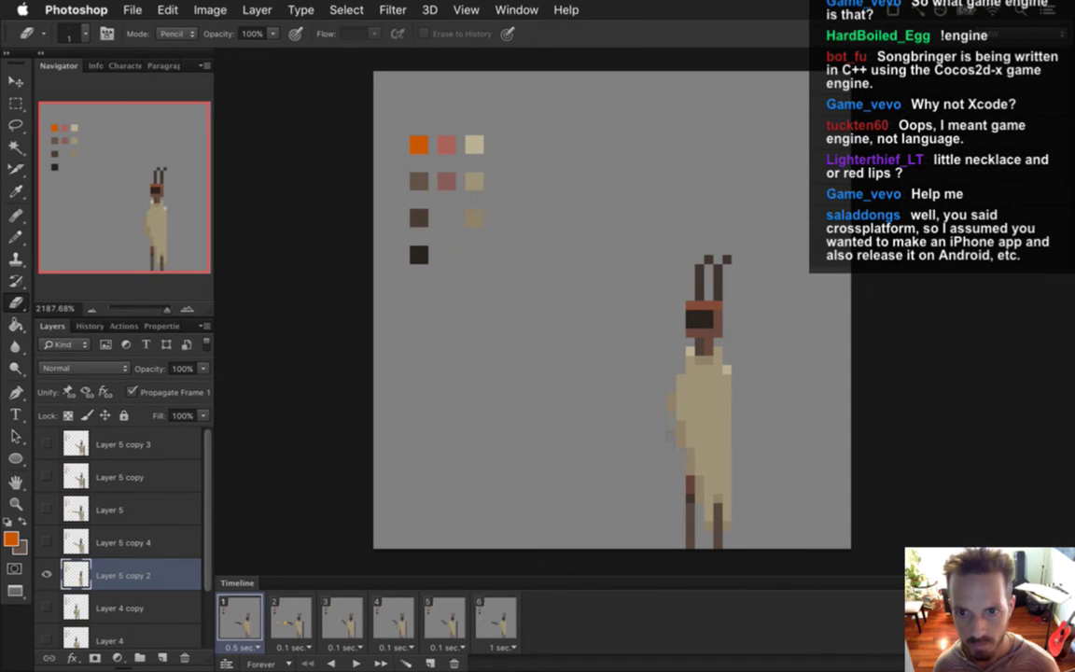
key(b)
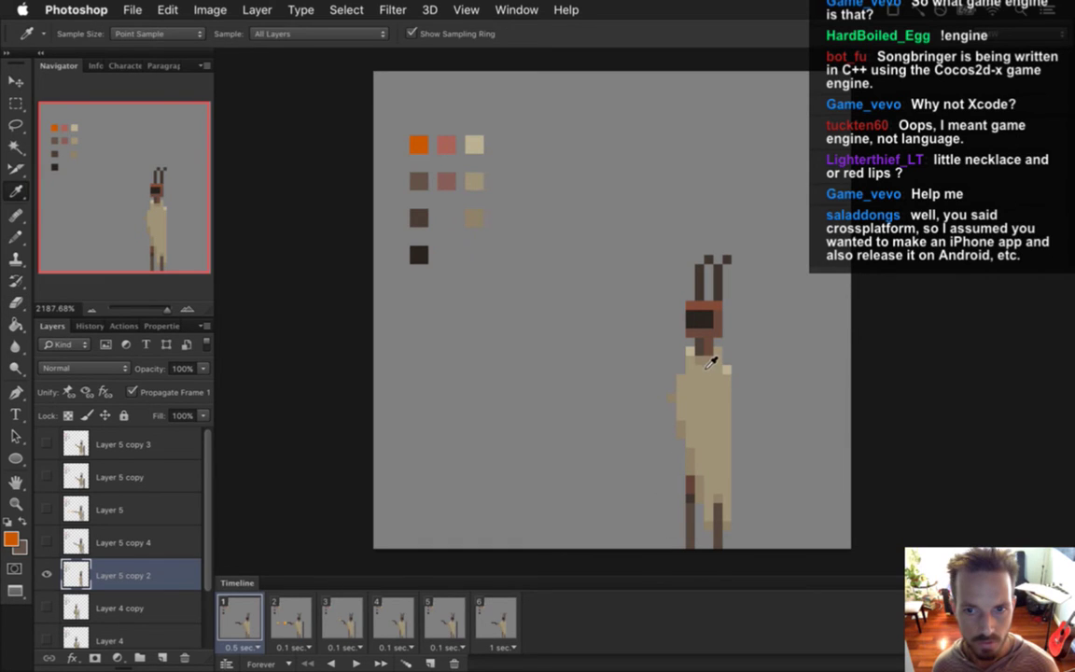
alt+click(683, 384)
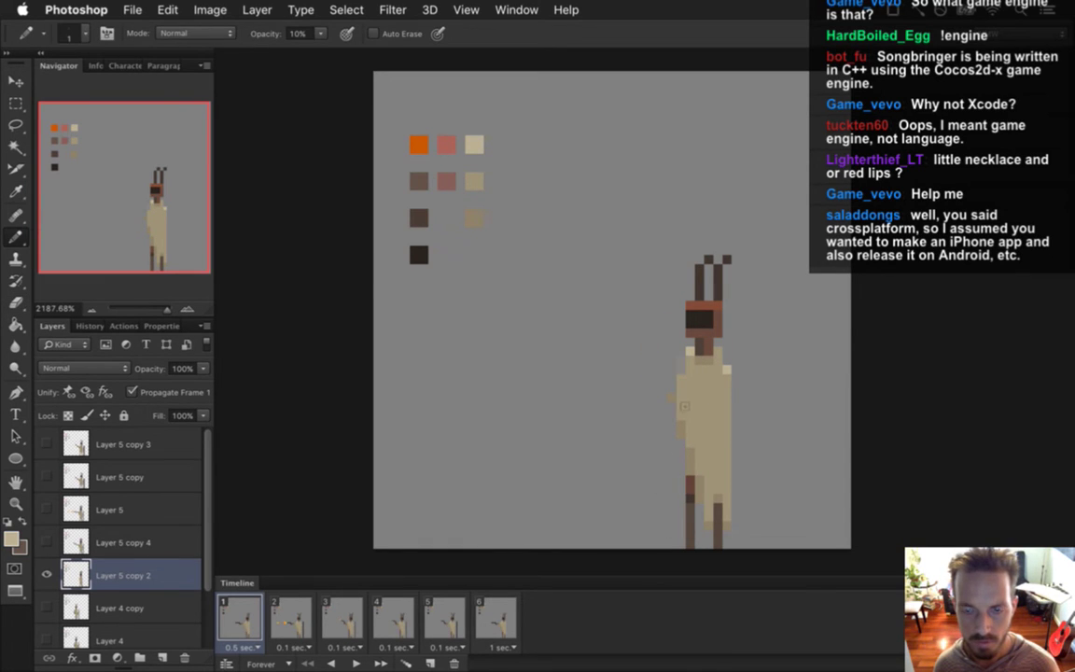
key(0)
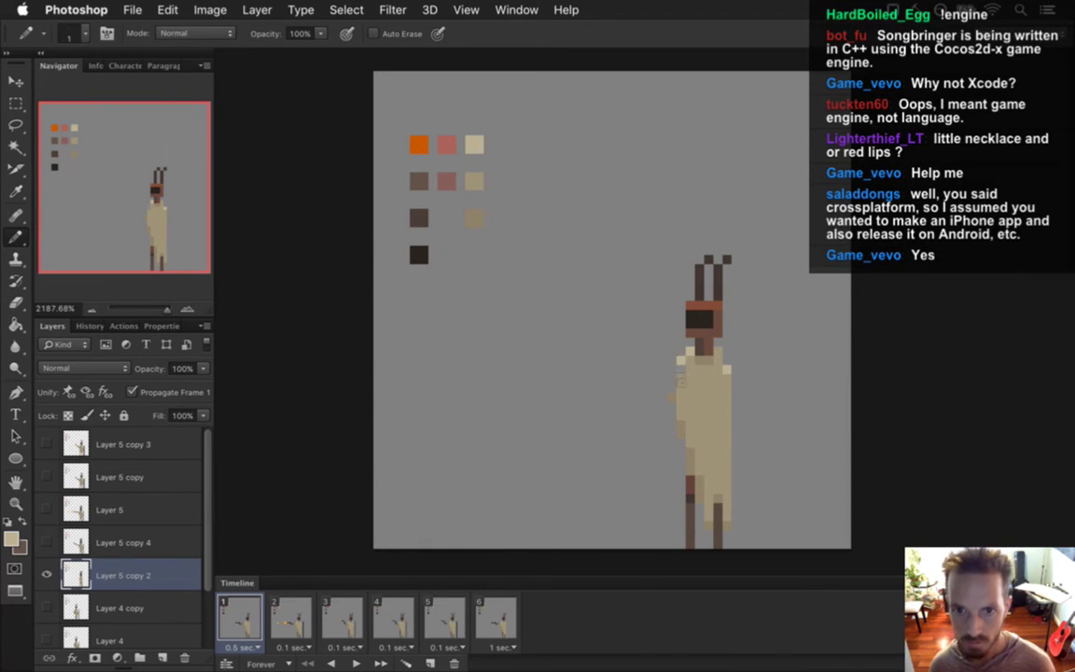
key(ctrl+s)
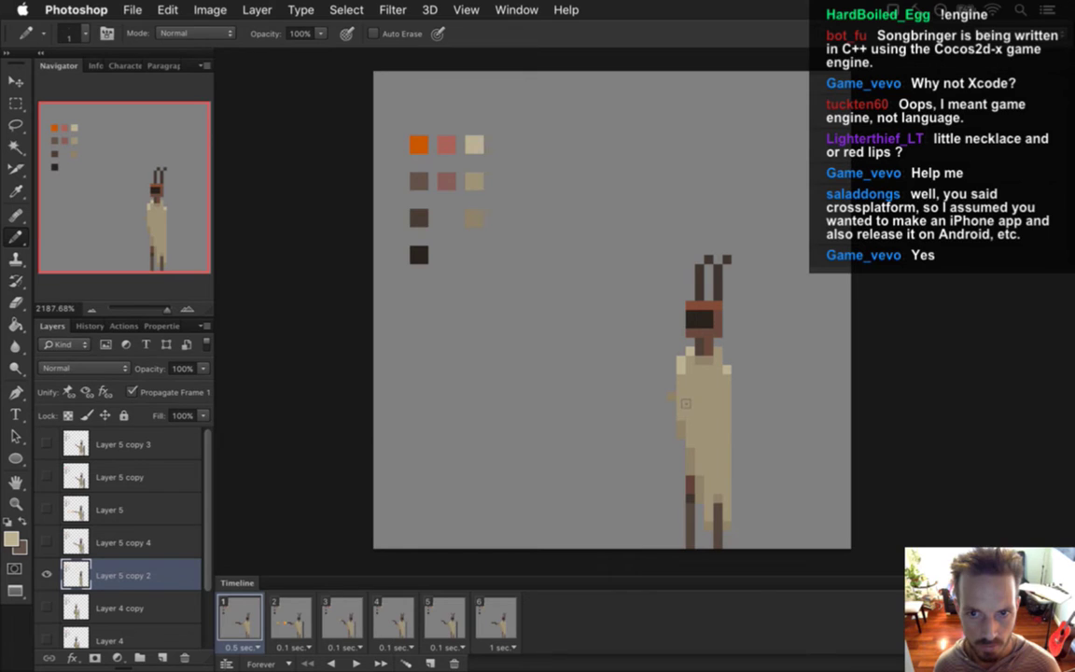
Add a beige chest pixel and sample body colours, ending on the reddish brown.
click(709, 388)
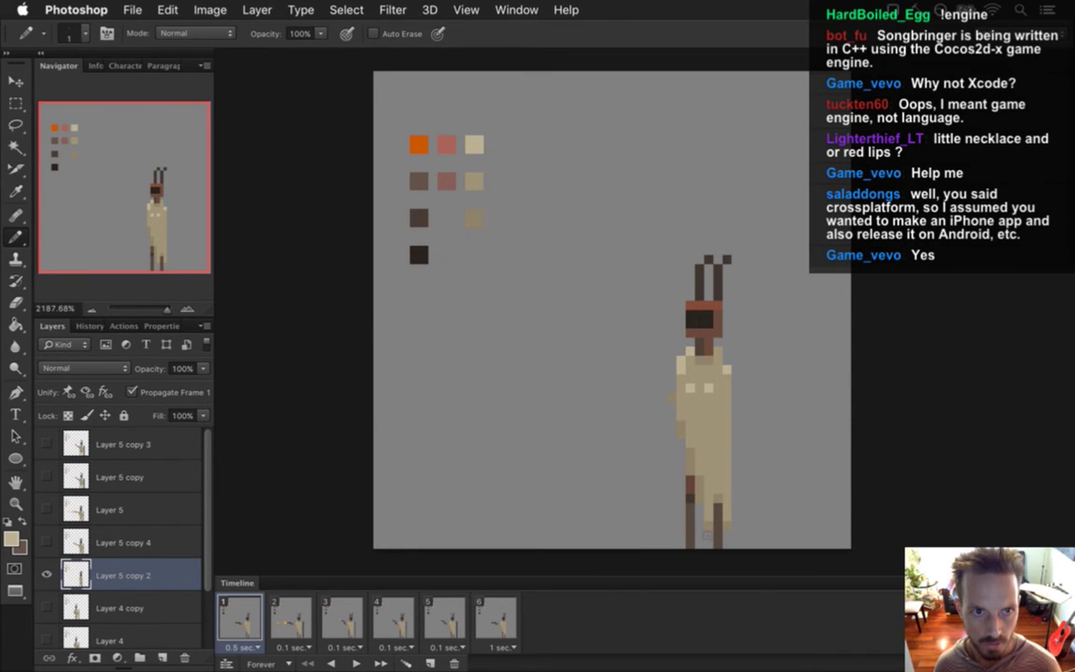
alt+click(715, 365)
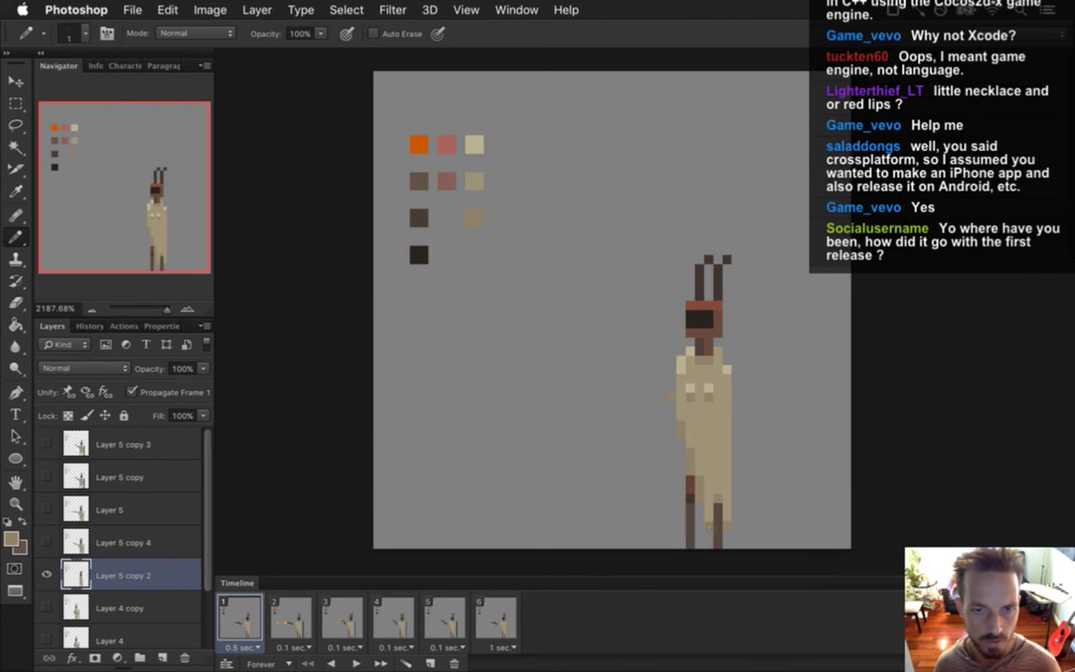
key(alt)
alt+click(478, 190)
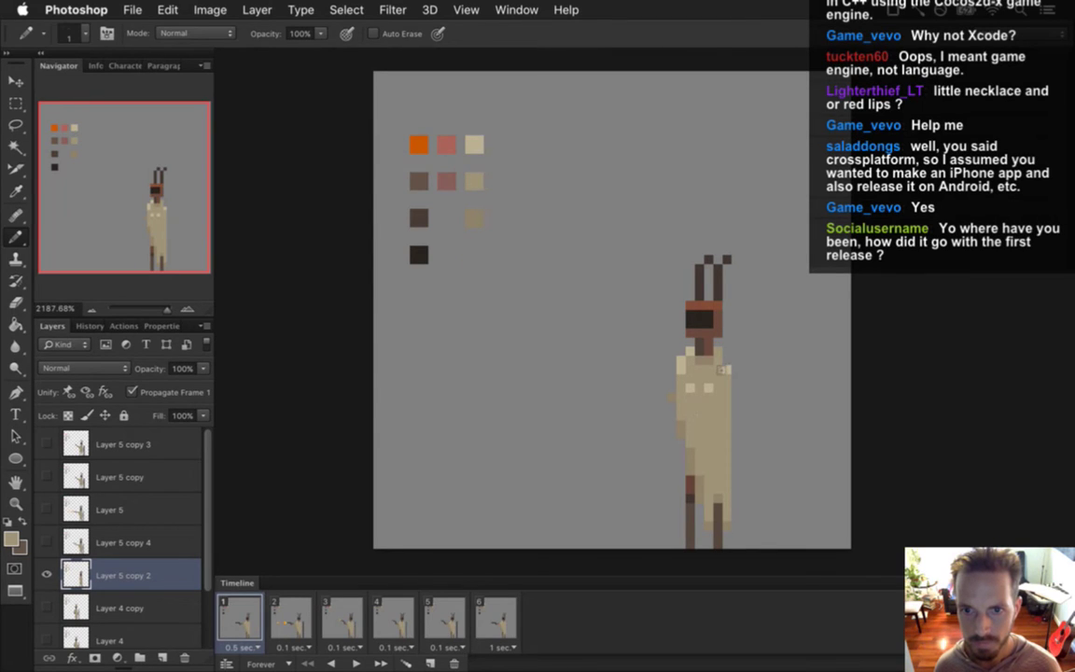
key(alt)
alt+click(716, 369)
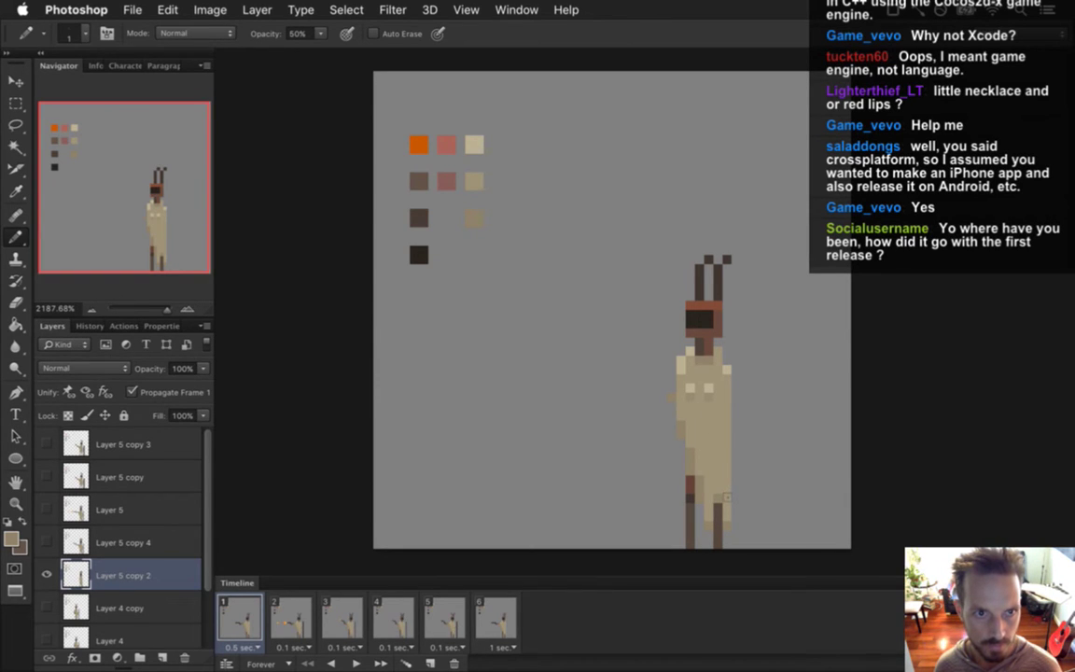
key(alt)
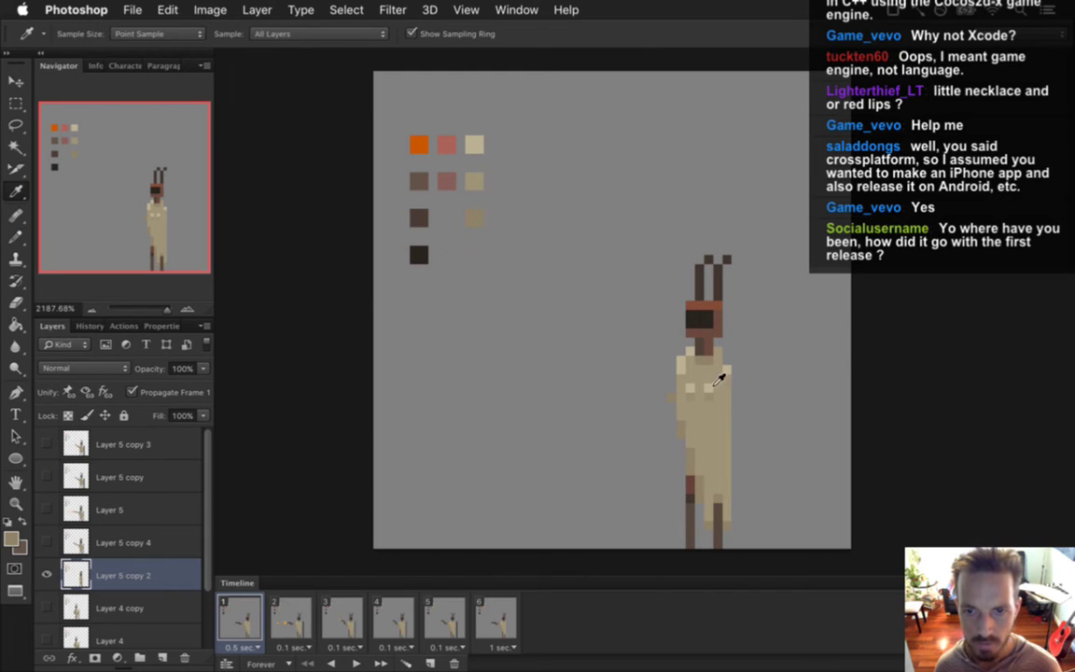
alt+click(714, 358)
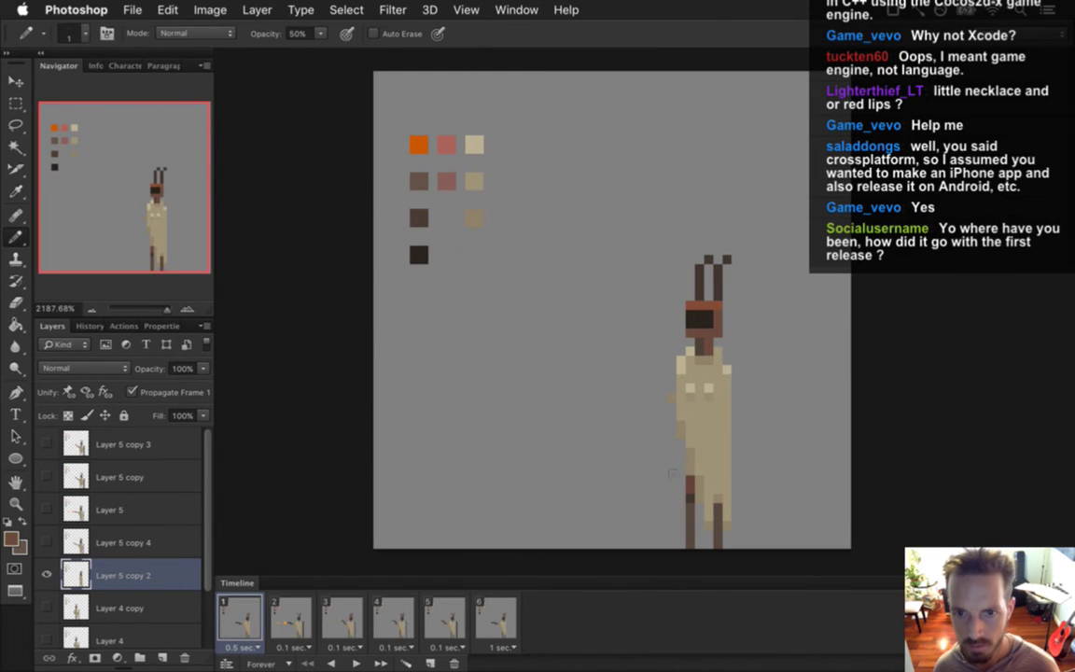
Paint the lowered arm at the figure's side in reddish and dark brown, removing a stray pixel.
click(672, 431)
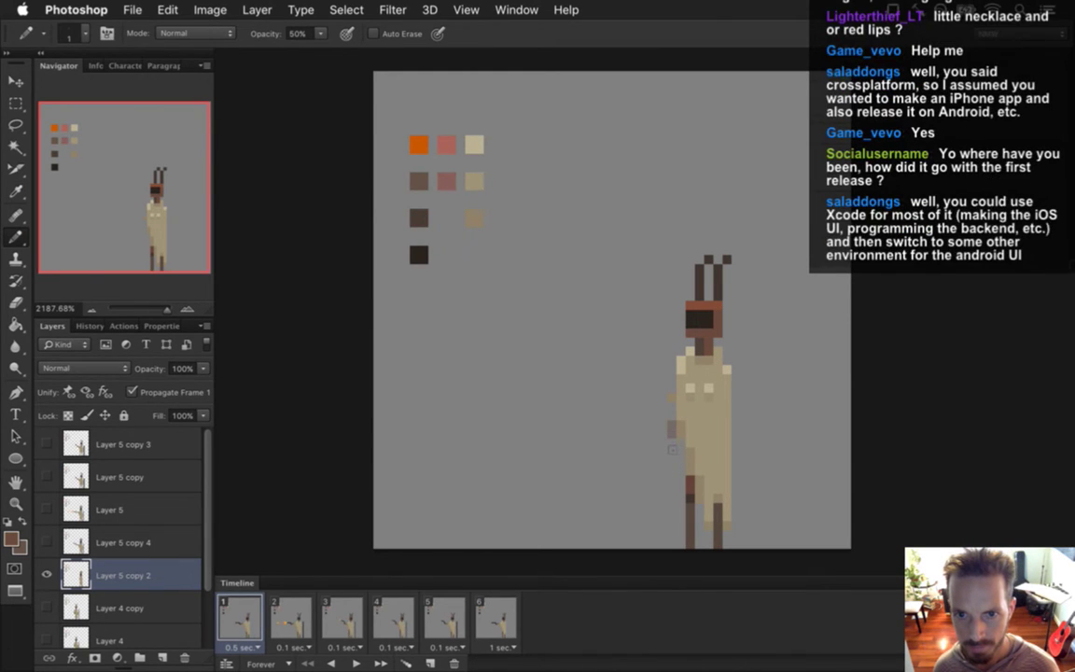
key(0)
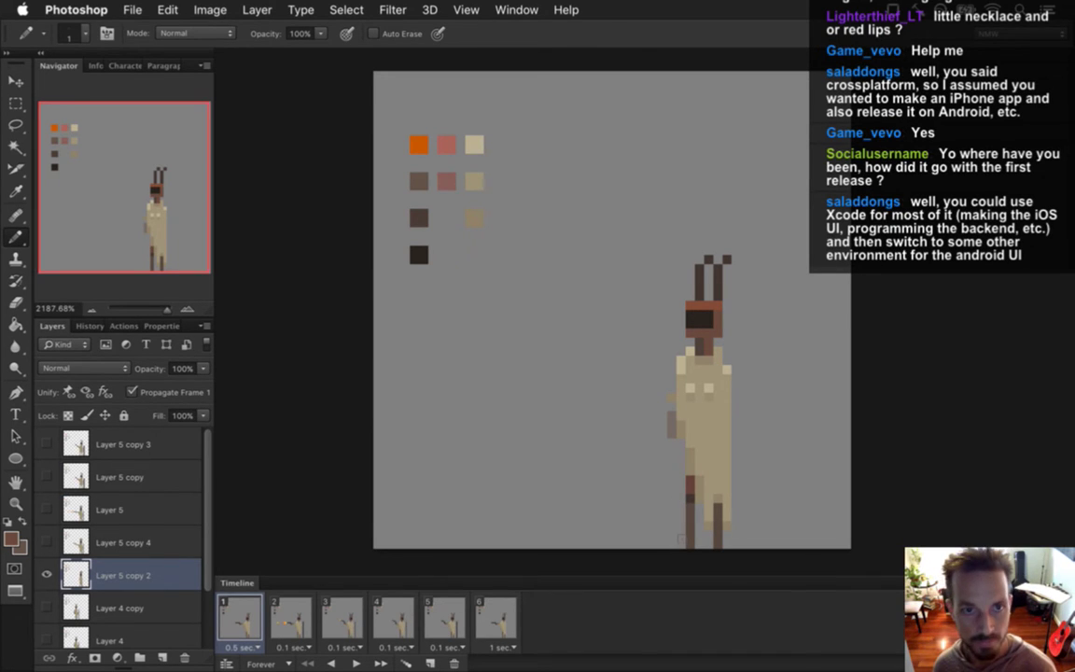
key(alt)
alt+click(700, 514)
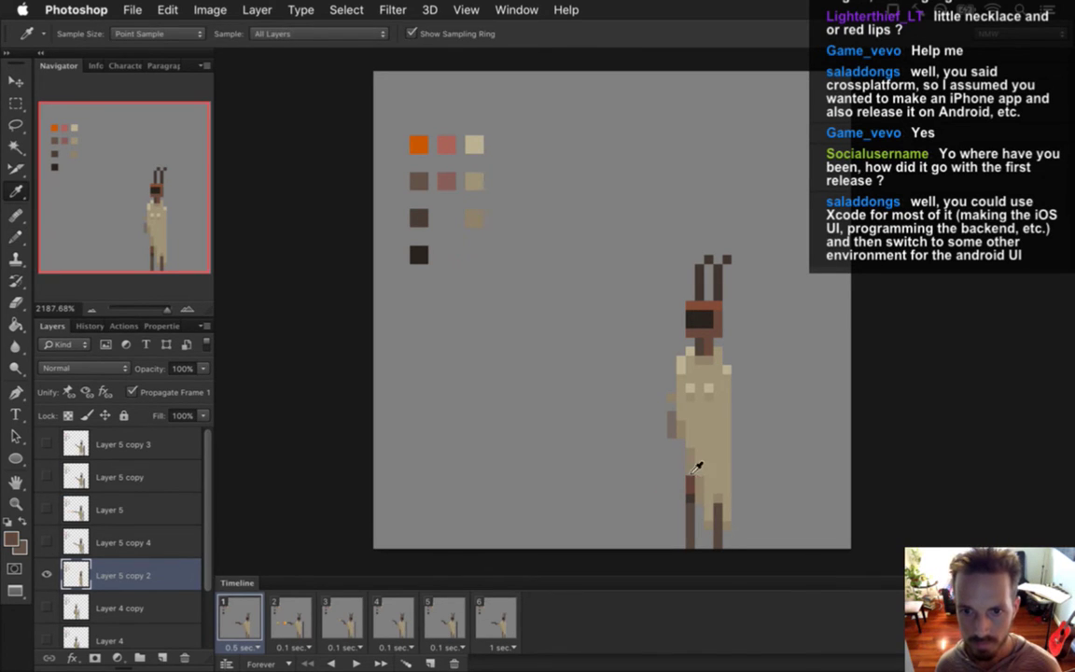
click(672, 422)
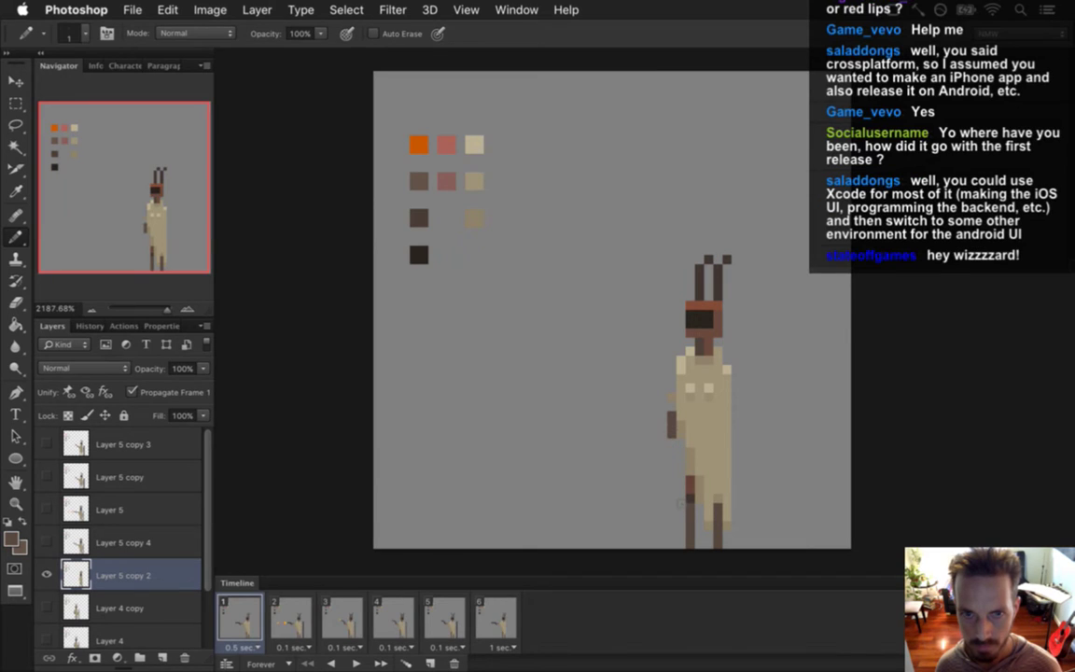
key(e)
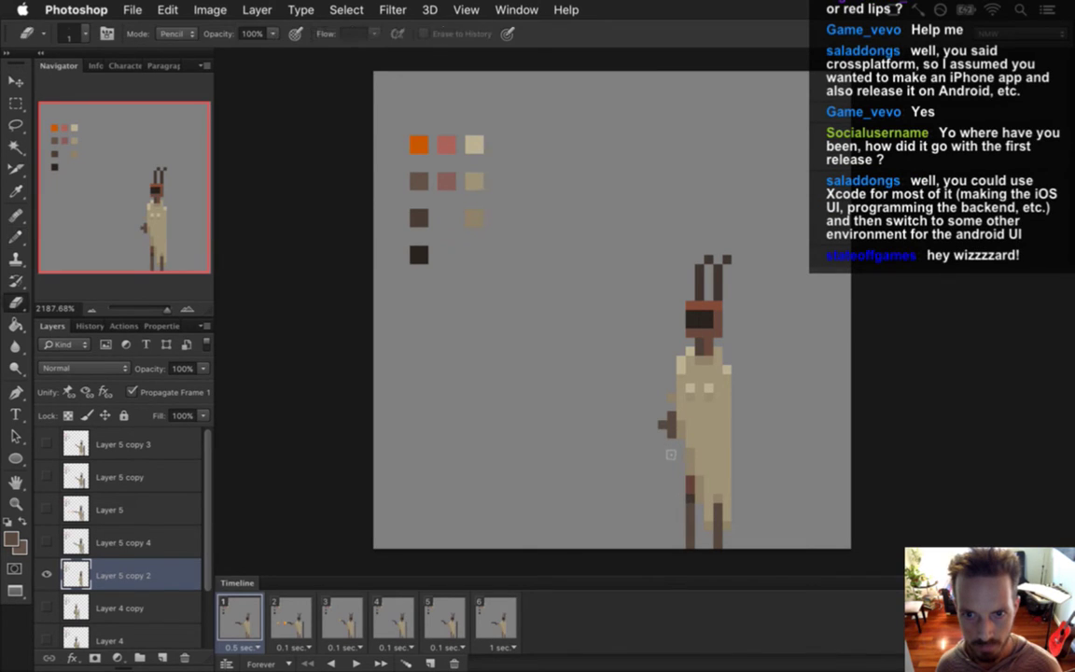
click(672, 425)
key(b)
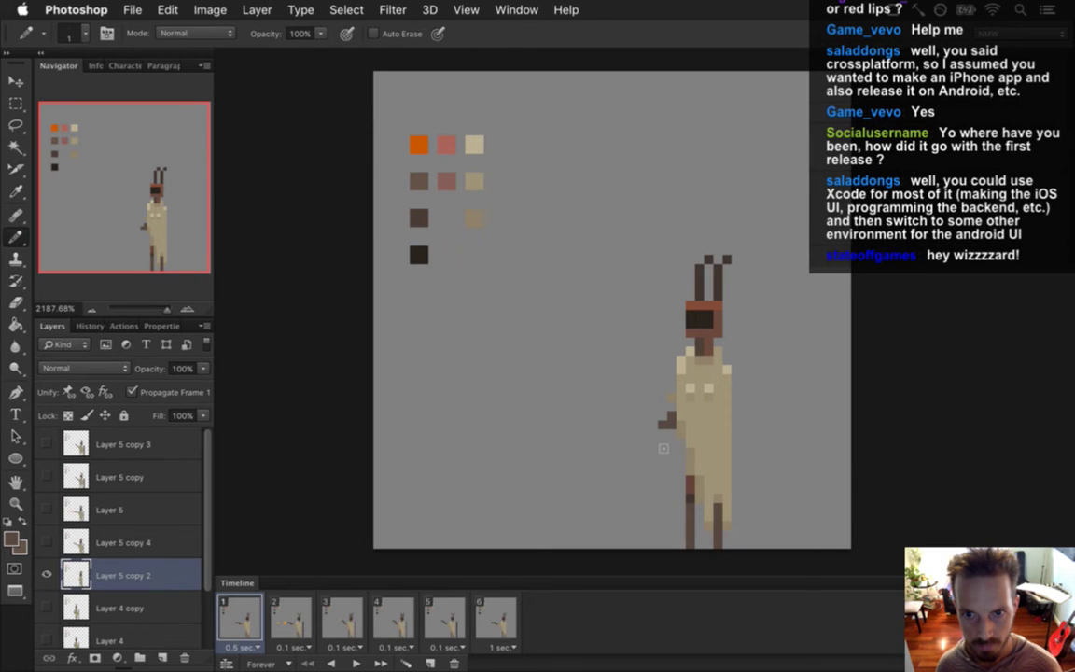
alt+click(695, 320)
Draw the dark pistol pointing down from the hand, trim extra pixels, and sample the robe tan.
click(662, 424)
drag(663, 432, 663, 462)
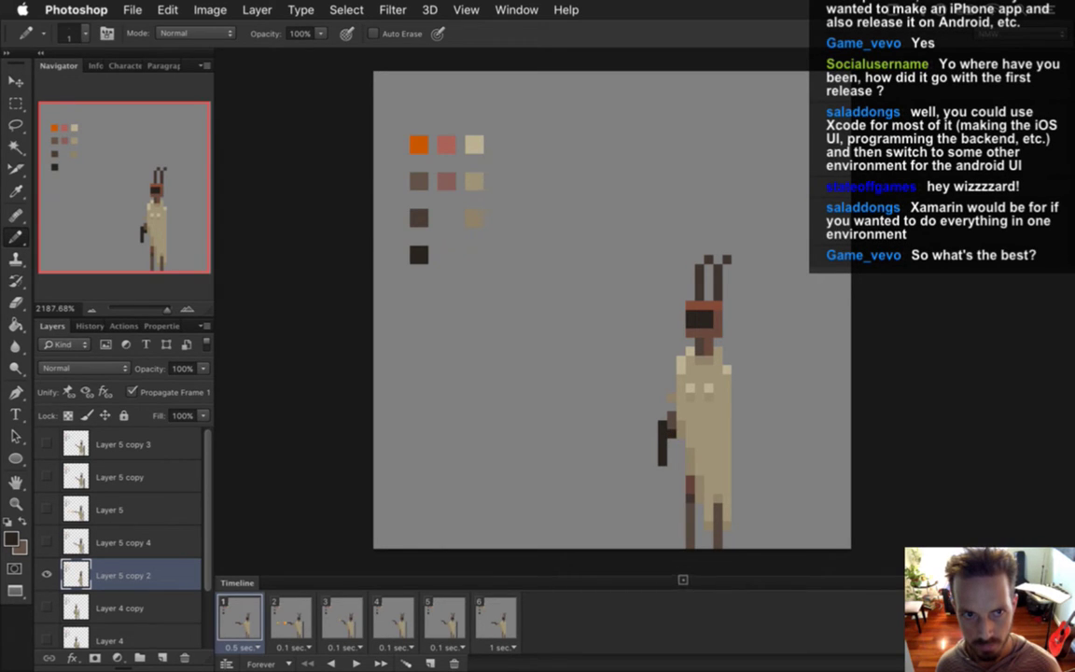
key(e)
drag(653, 460, 654, 472)
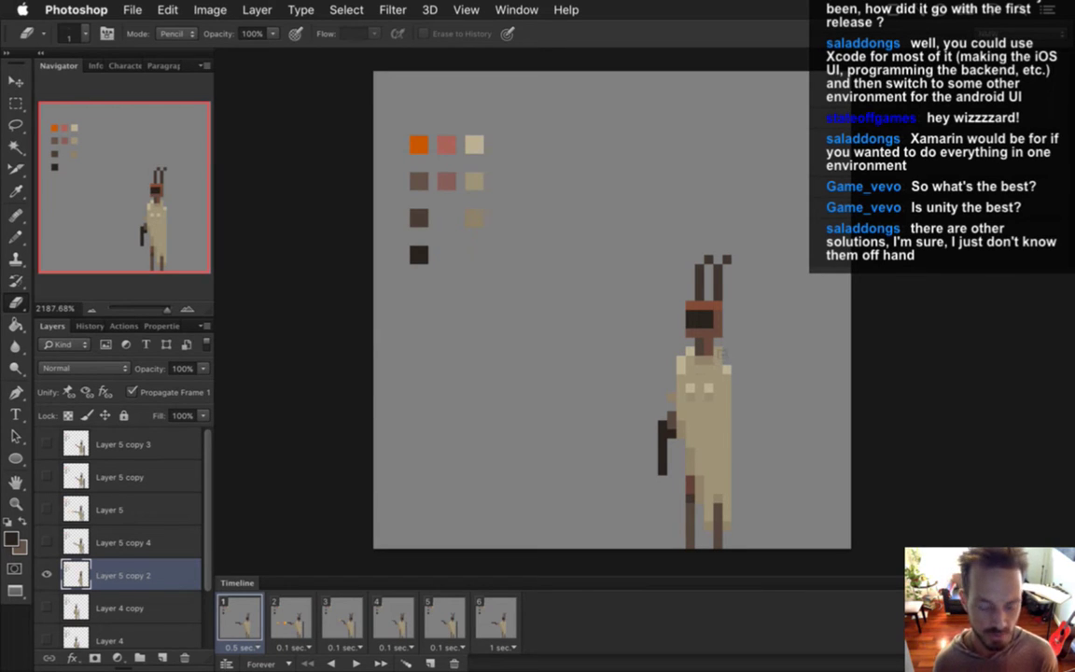
key(i)
click(676, 403)
key(b)
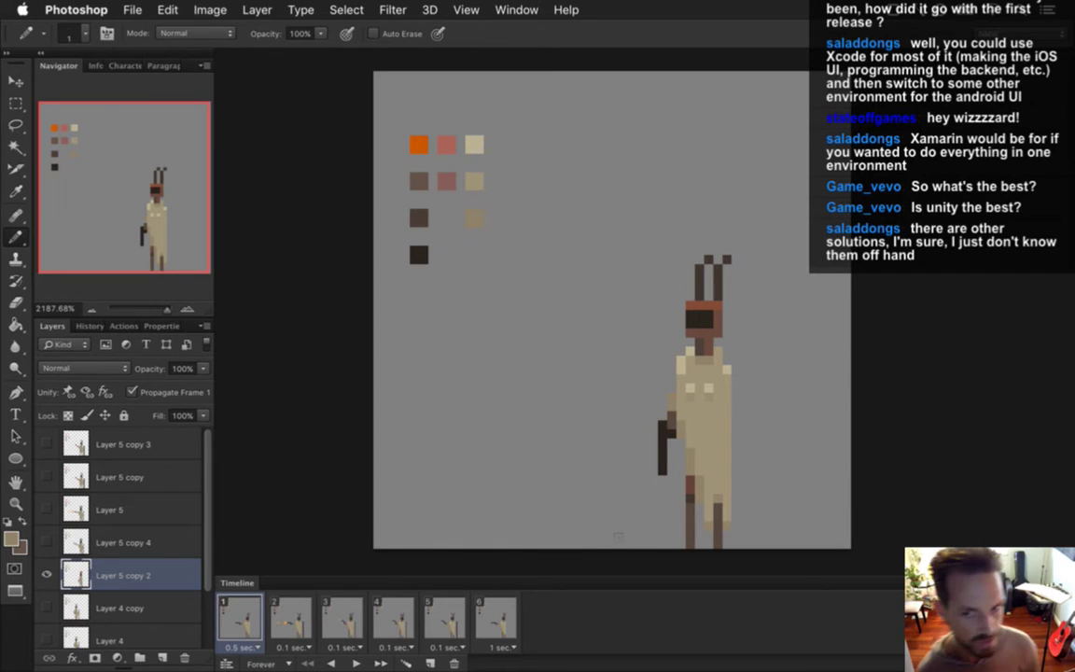
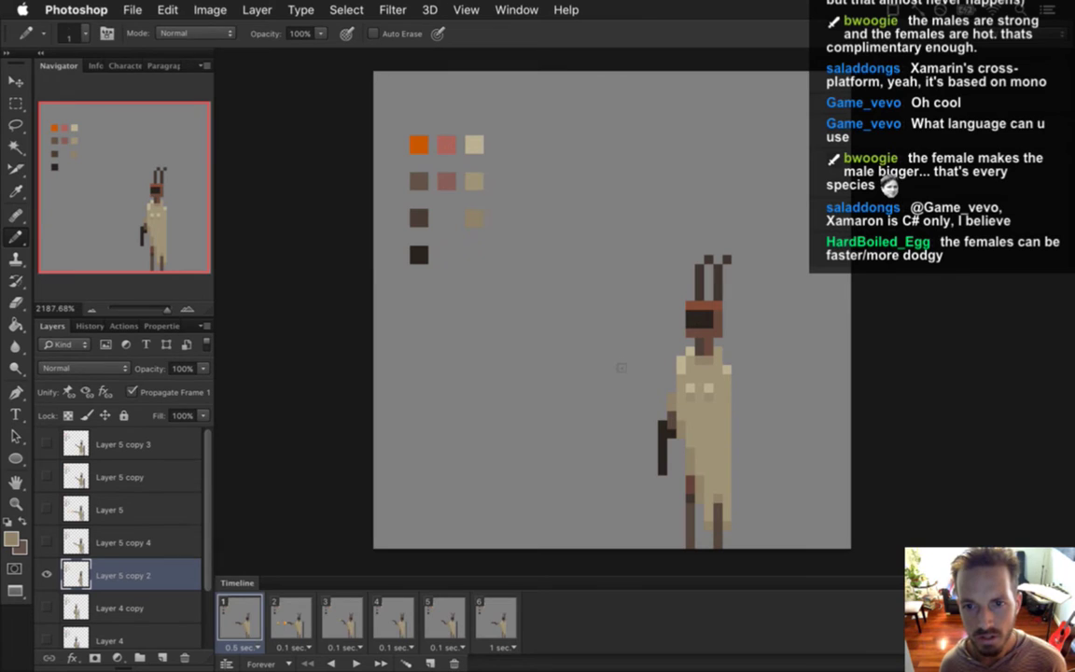
Sample the head's brown and try brown strokes across the face and between the eyes, undoing each.
alt+click(701, 346)
drag(696, 342, 694, 328)
key(ctrl+z)
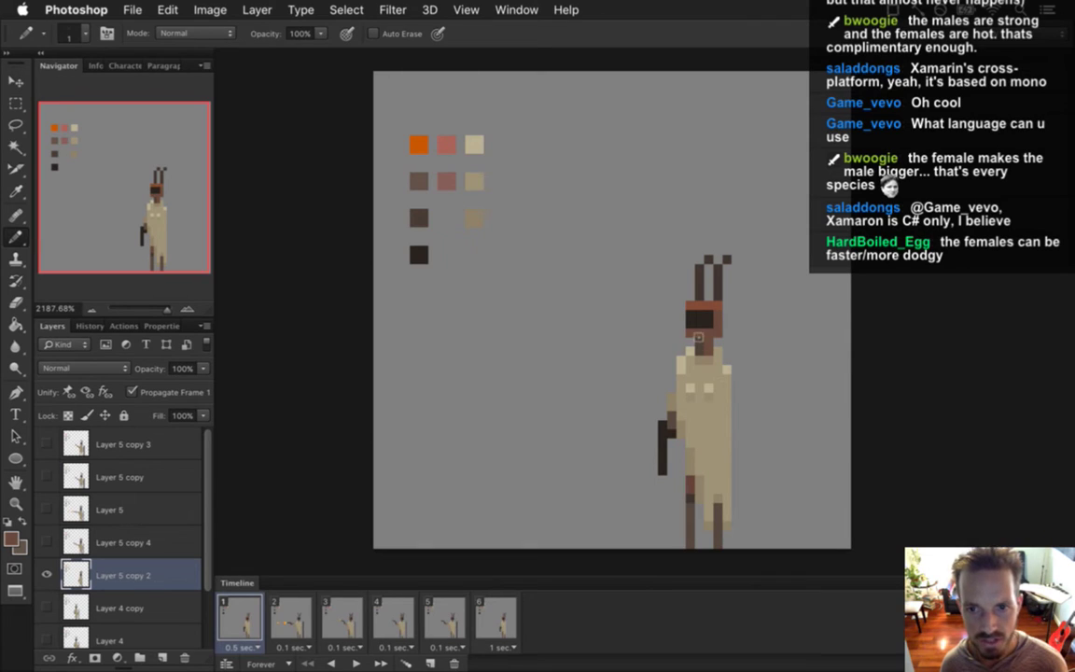
drag(701, 326, 701, 316)
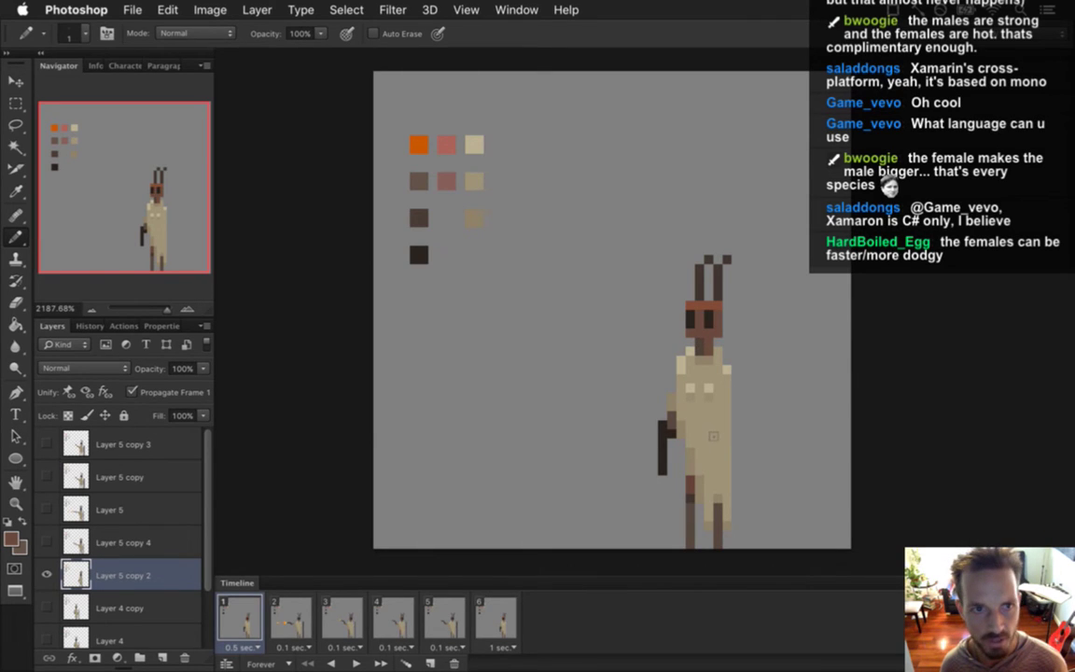
key(ctrl+z)
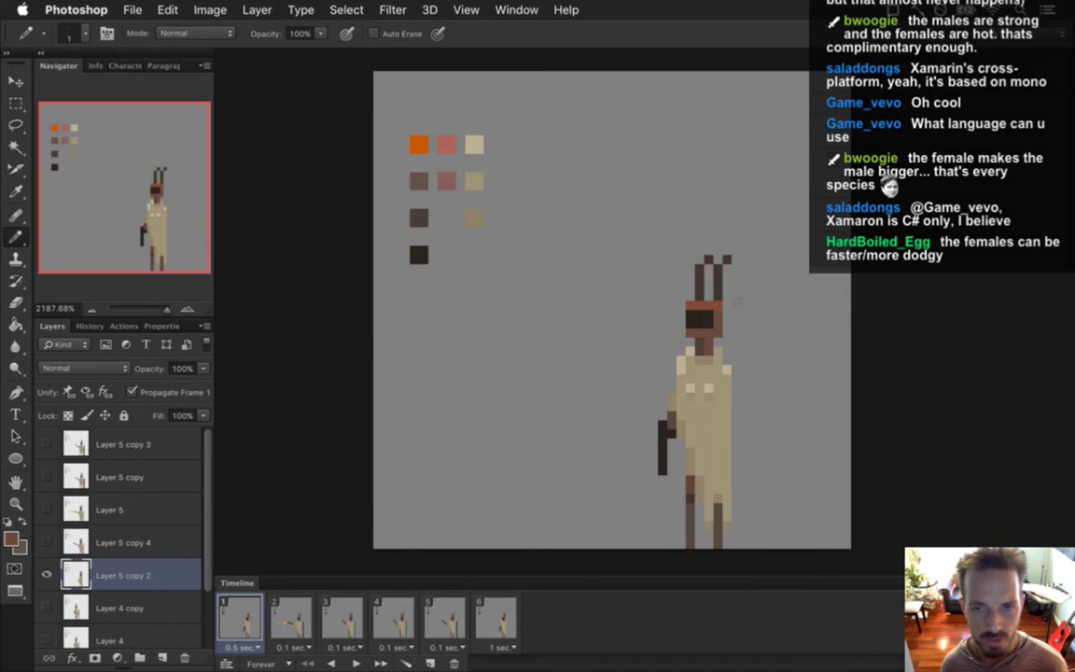
drag(718, 324, 718, 317)
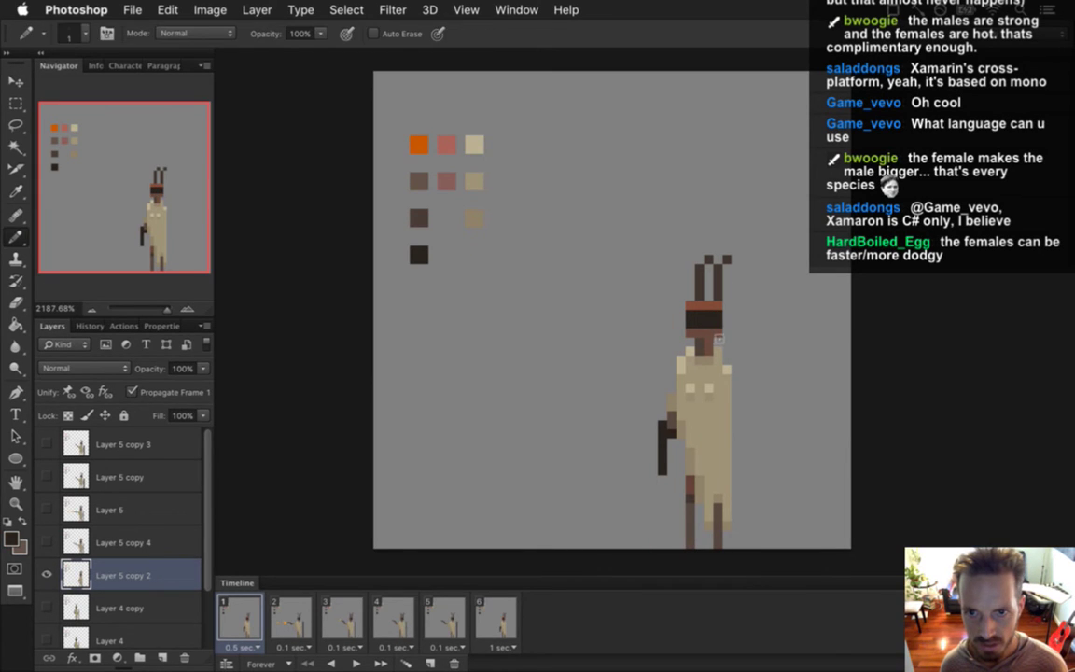
click(719, 322)
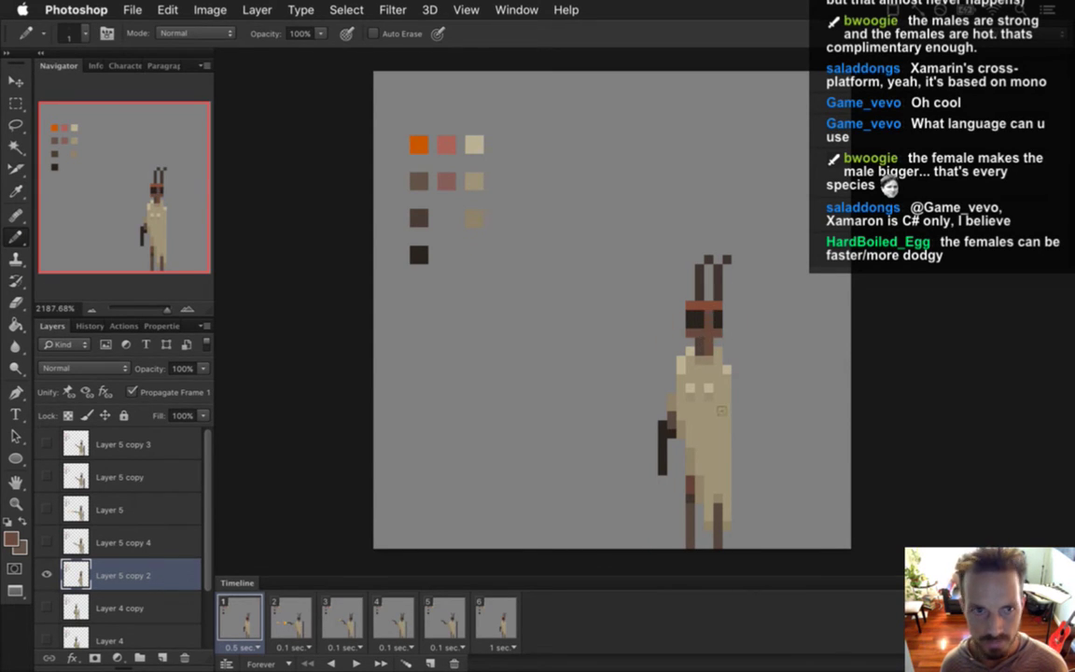
key(ctrl+z)
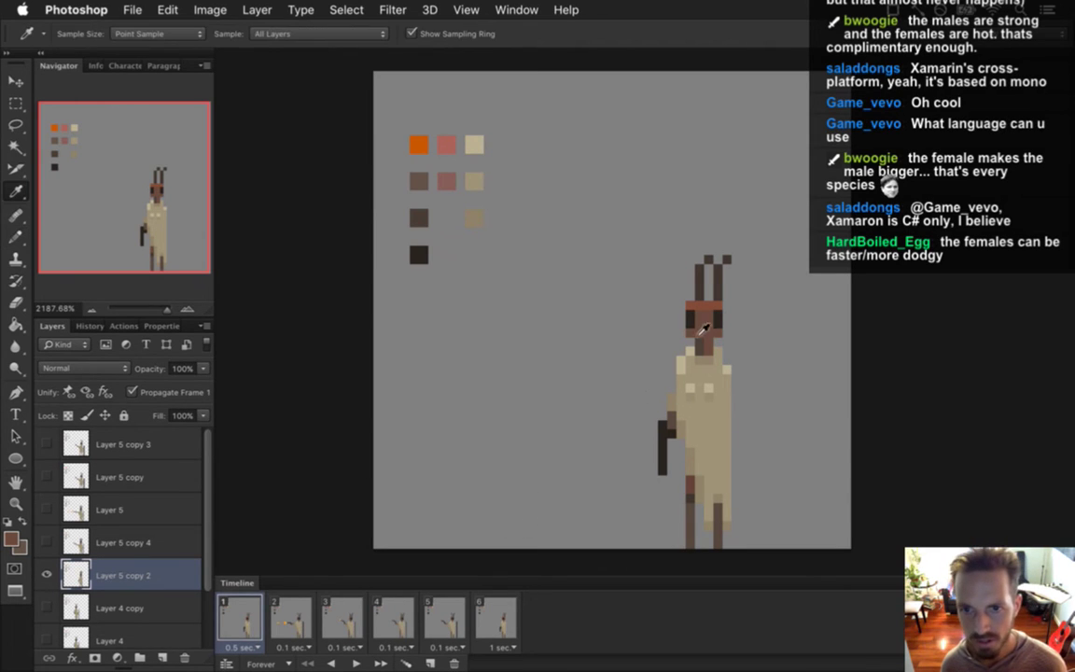
Sample the dark eye colour and fill the gap to form one solid eye band.
alt+click(691, 318)
click(704, 318)
alt+click(644, 295)
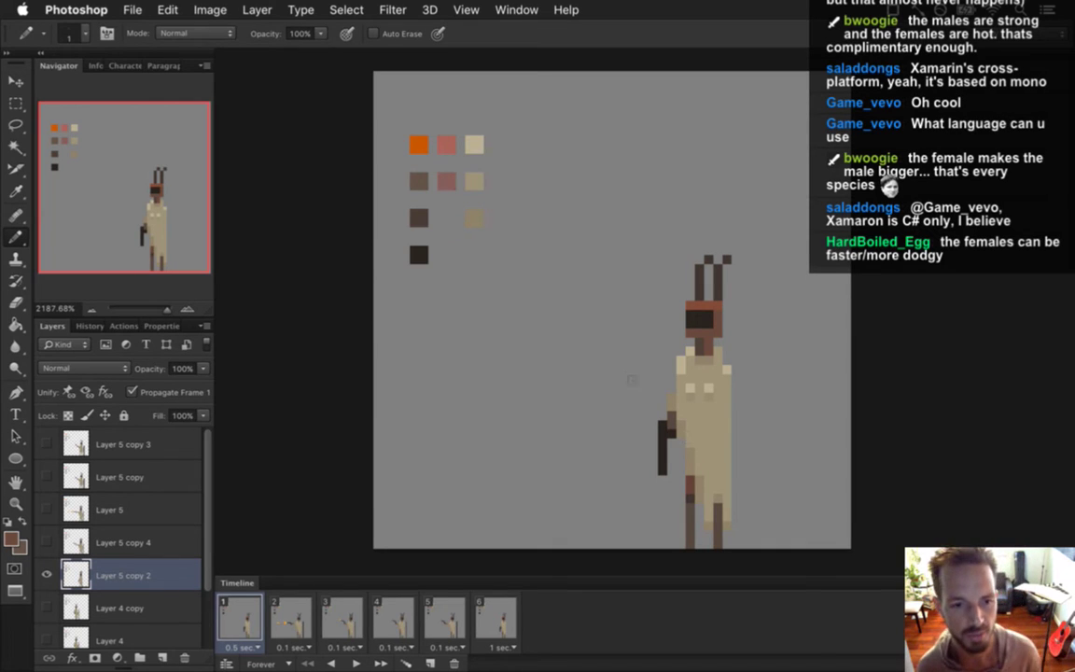
In the File > Open dialog, navigate to the Songbringer project's raw folder.
click(133, 9)
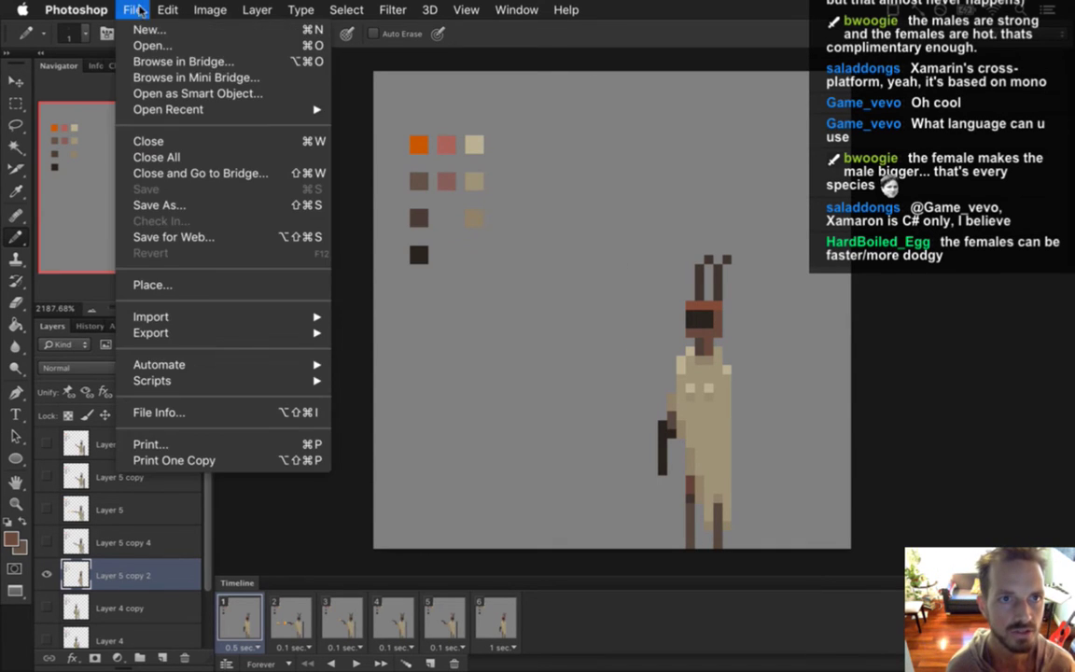
click(183, 49)
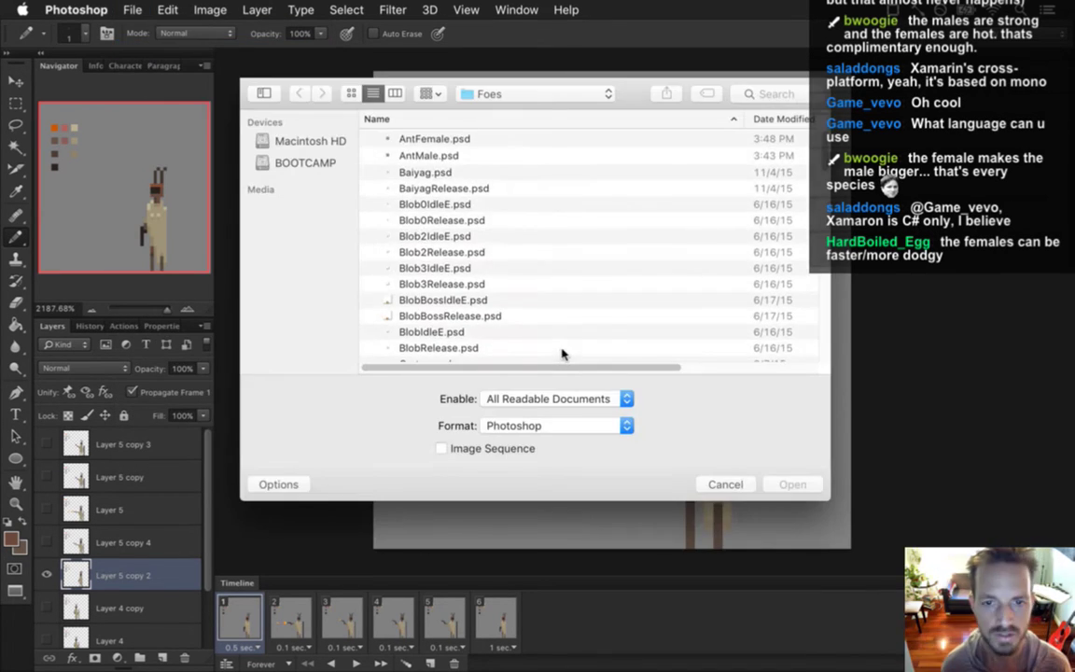
scroll(662, 225, down, 2)
scroll(662, 225, down, 5)
scroll(662, 225, down, 5)
scroll(662, 225, down, 3)
click(556, 94)
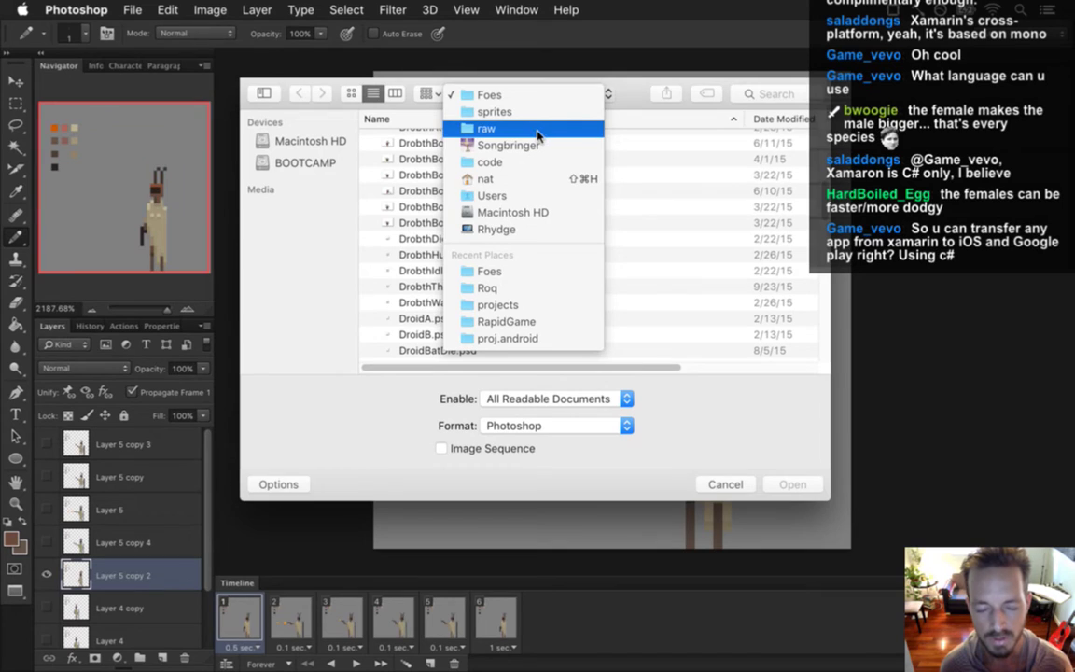
click(539, 133)
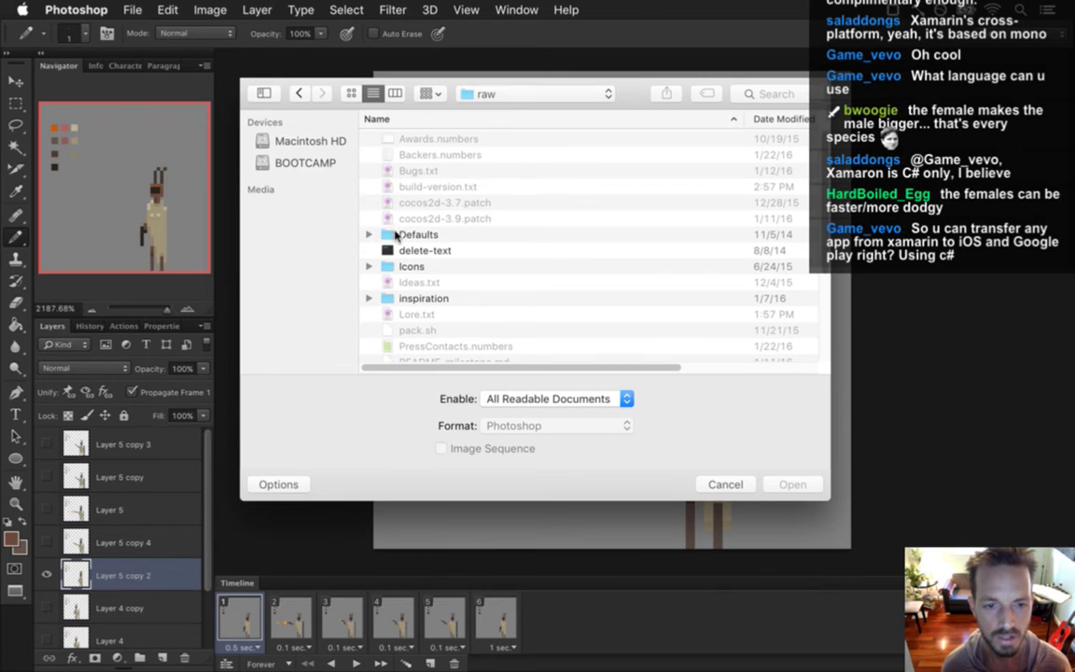
click(524, 94)
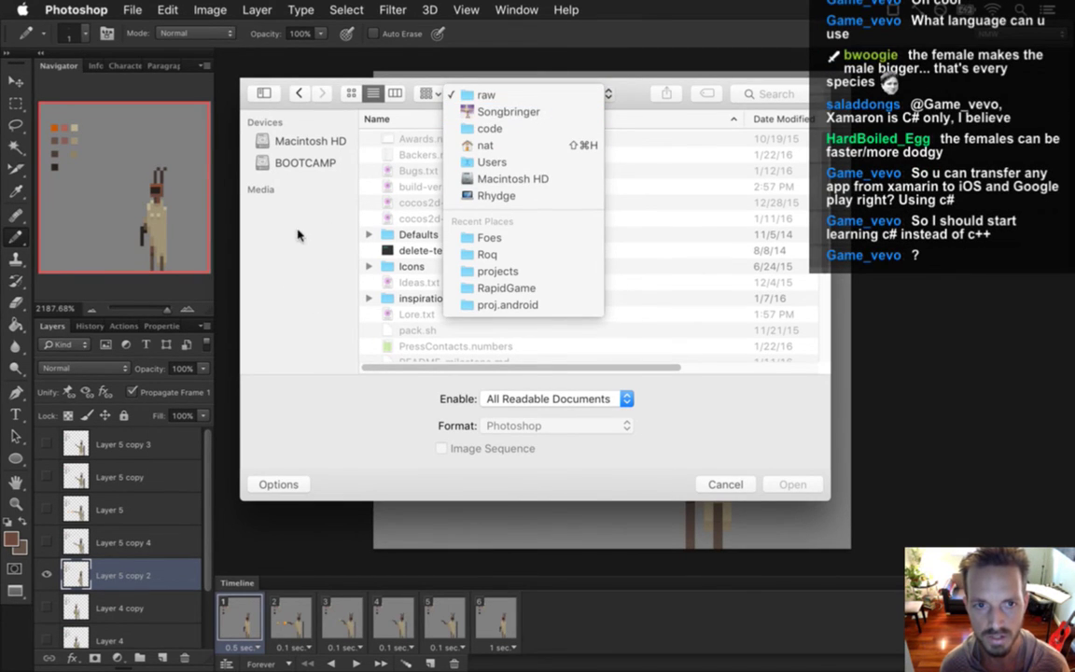
click(266, 234)
click(270, 484)
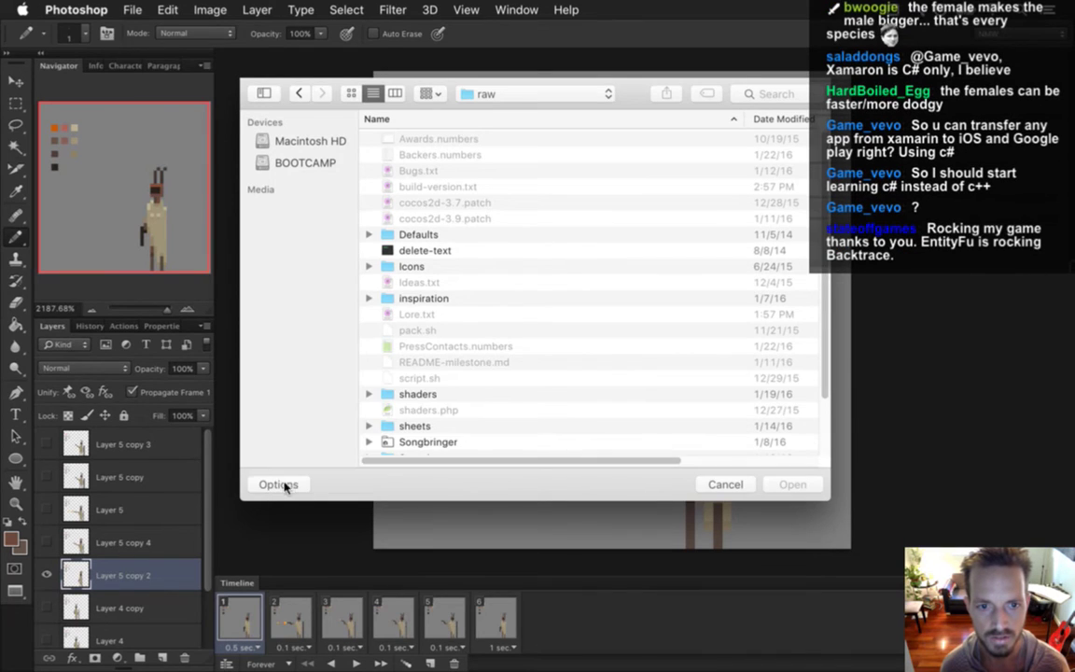
click(283, 484)
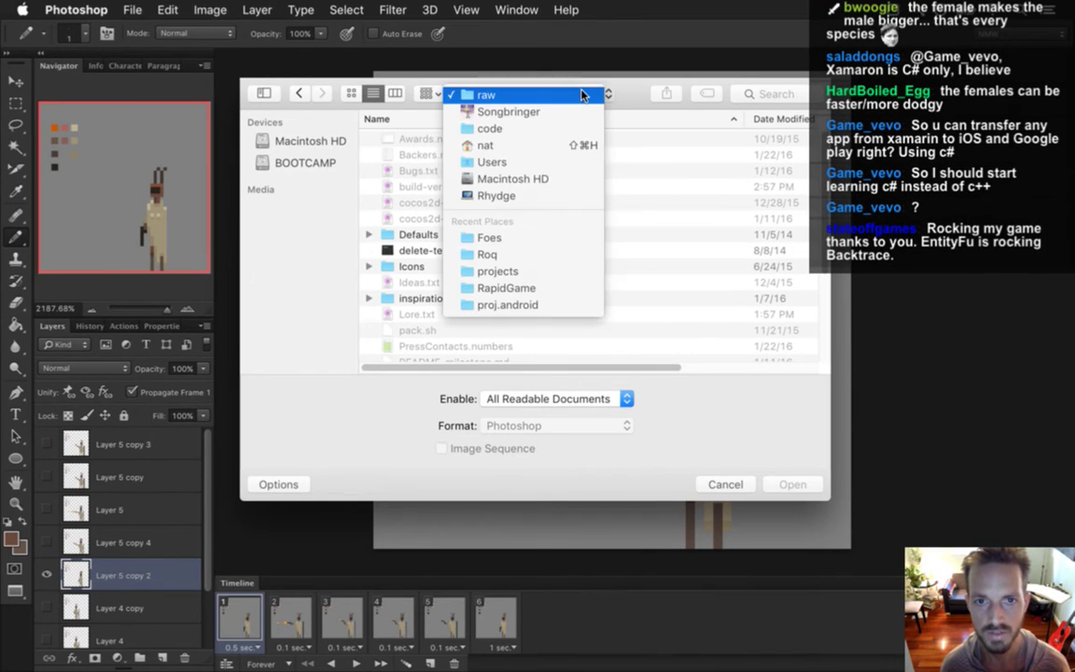
click(518, 92)
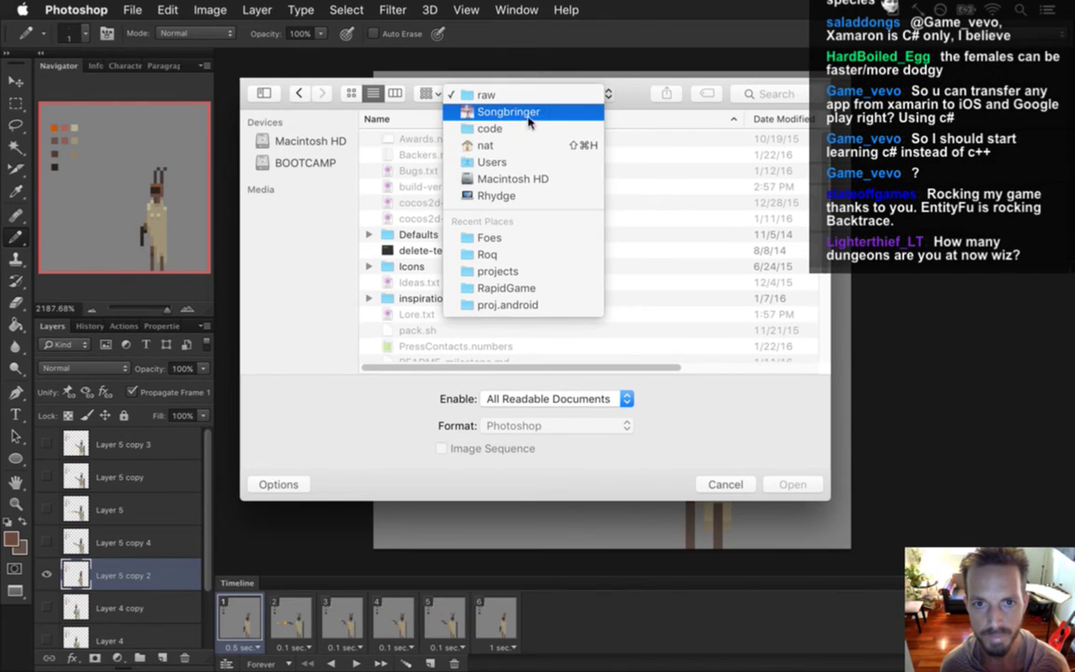
click(521, 112)
click(523, 93)
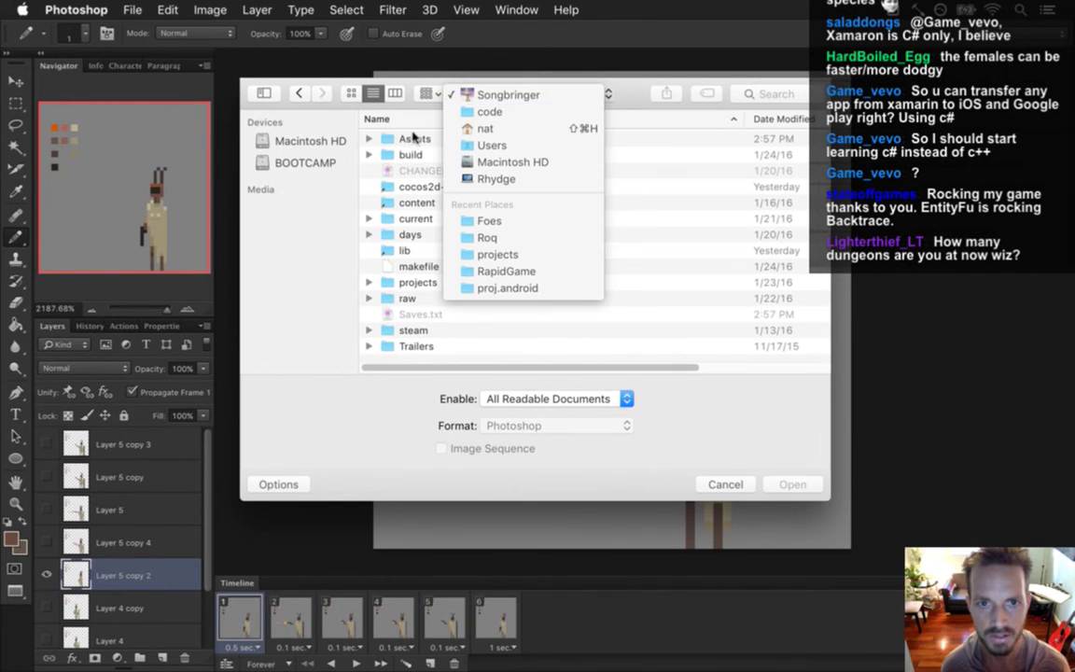
click(569, 90)
double_click(411, 298)
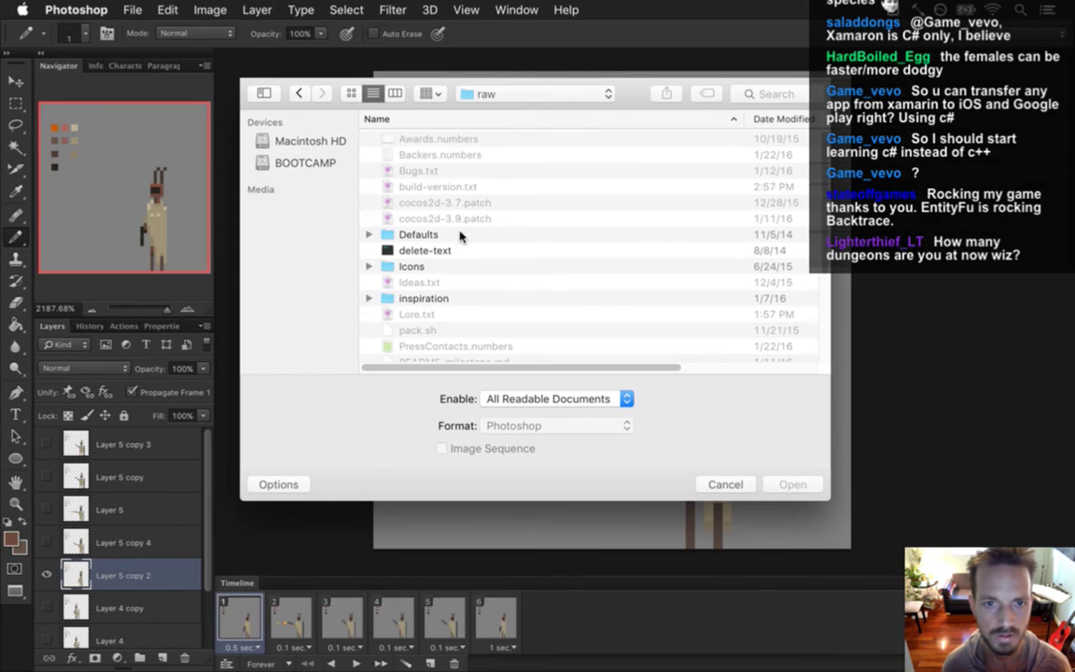
Open 1Ground.psd from raw > sprites > Level.
click(733, 247)
scroll(738, 248, down, 3)
scroll(607, 308, down, 3)
double_click(398, 305)
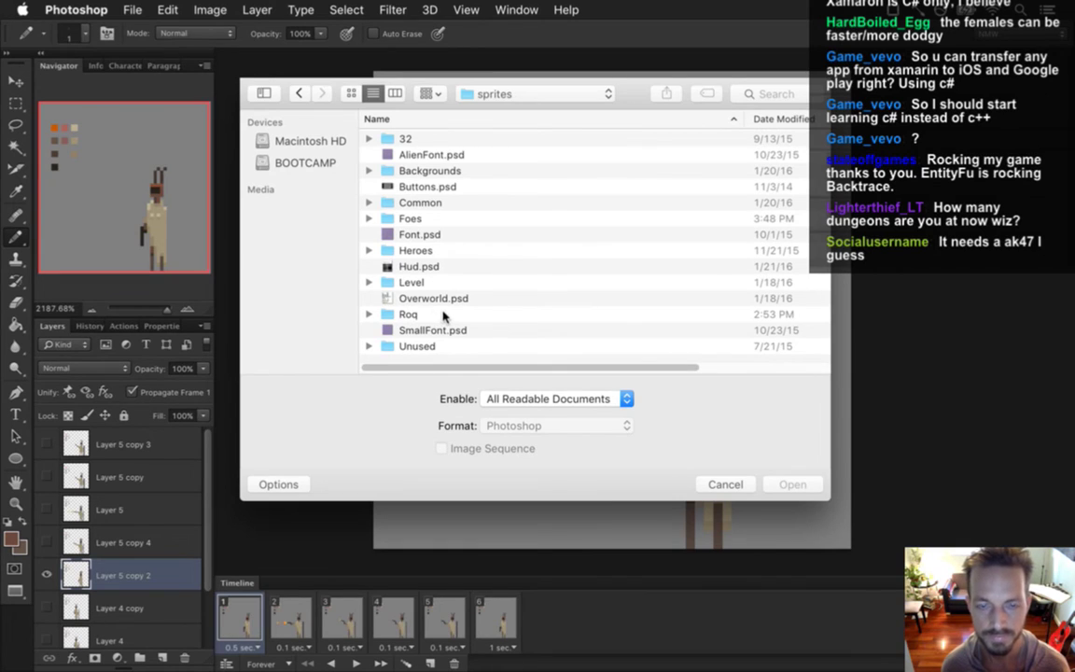
double_click(411, 282)
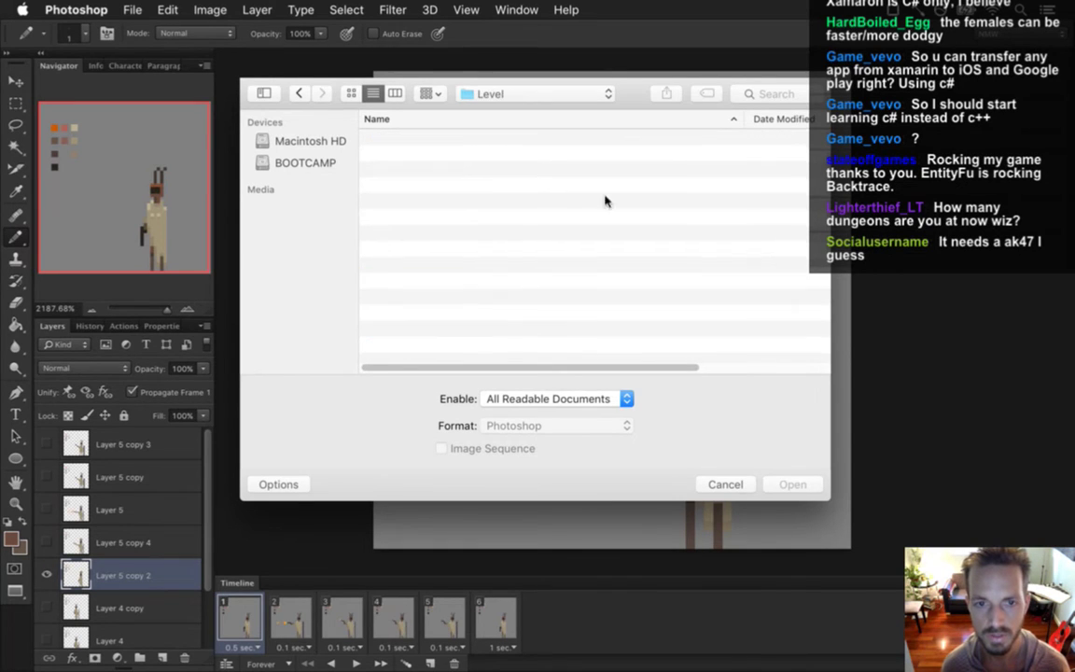
scroll(685, 269, down, 2)
scroll(684, 269, down, 5)
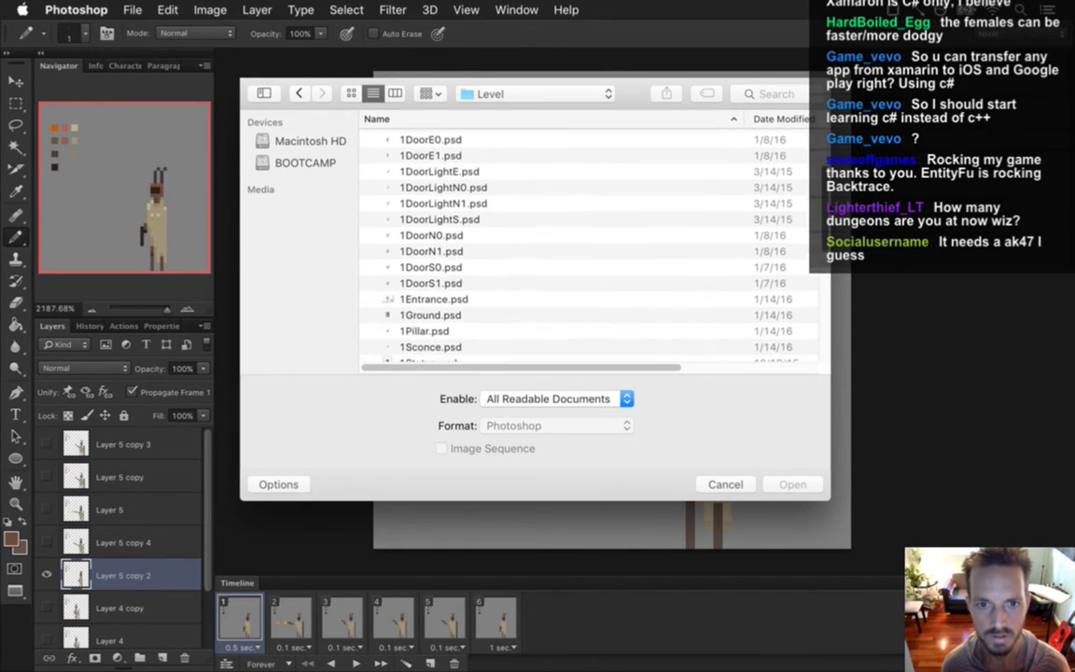
click(465, 258)
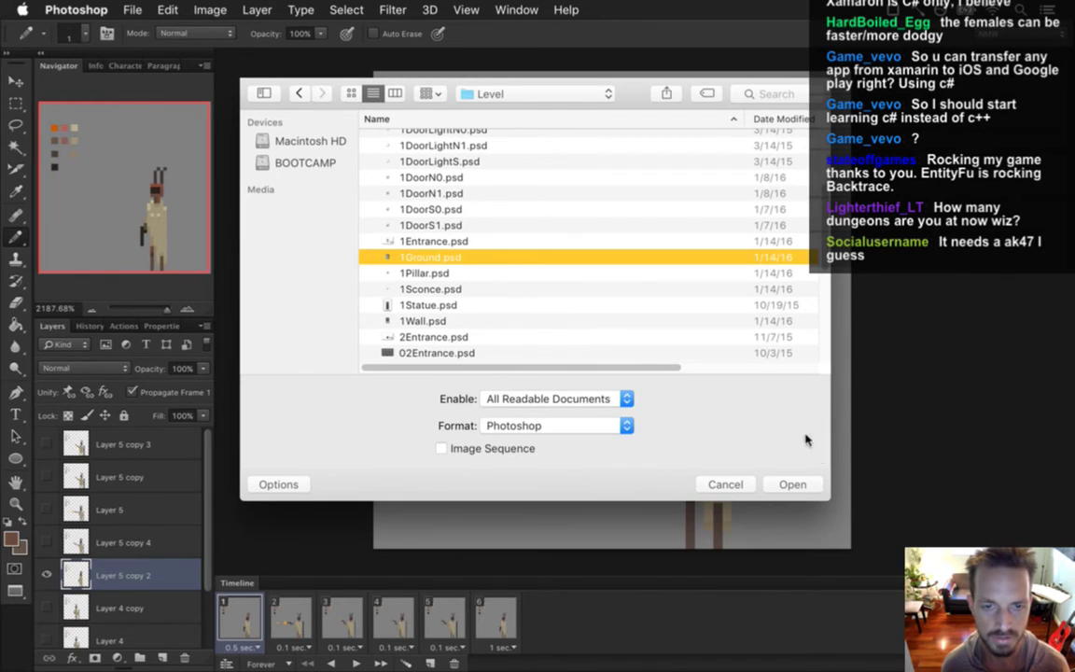
click(795, 484)
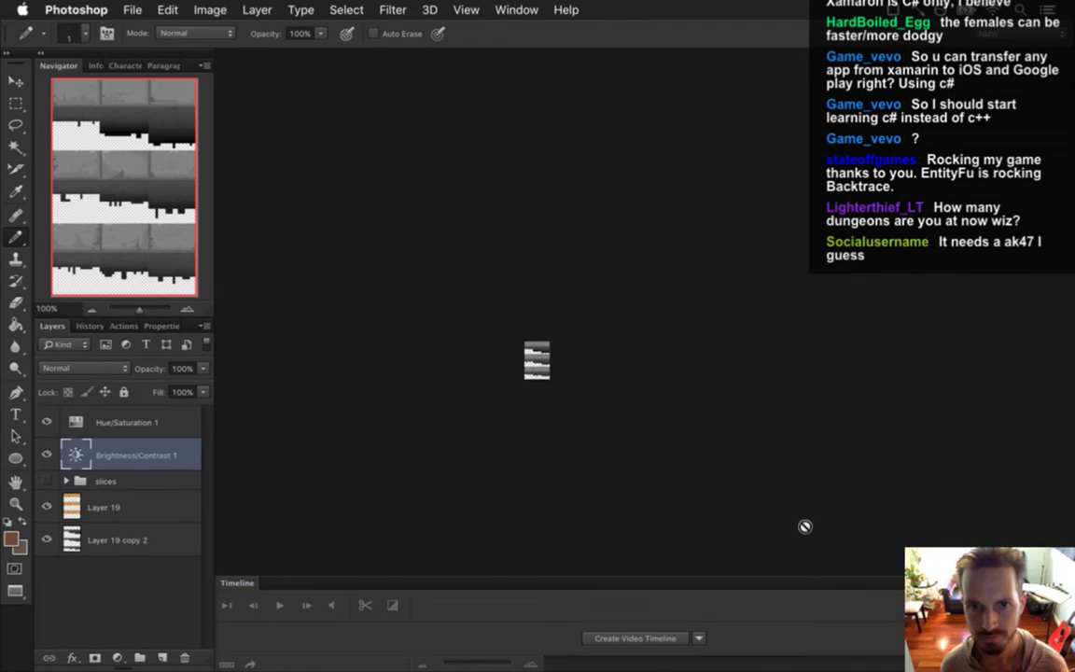
Zoom in closely on the gray ground tiles, then switch to Xcode.
drag(550, 366, 663, 367)
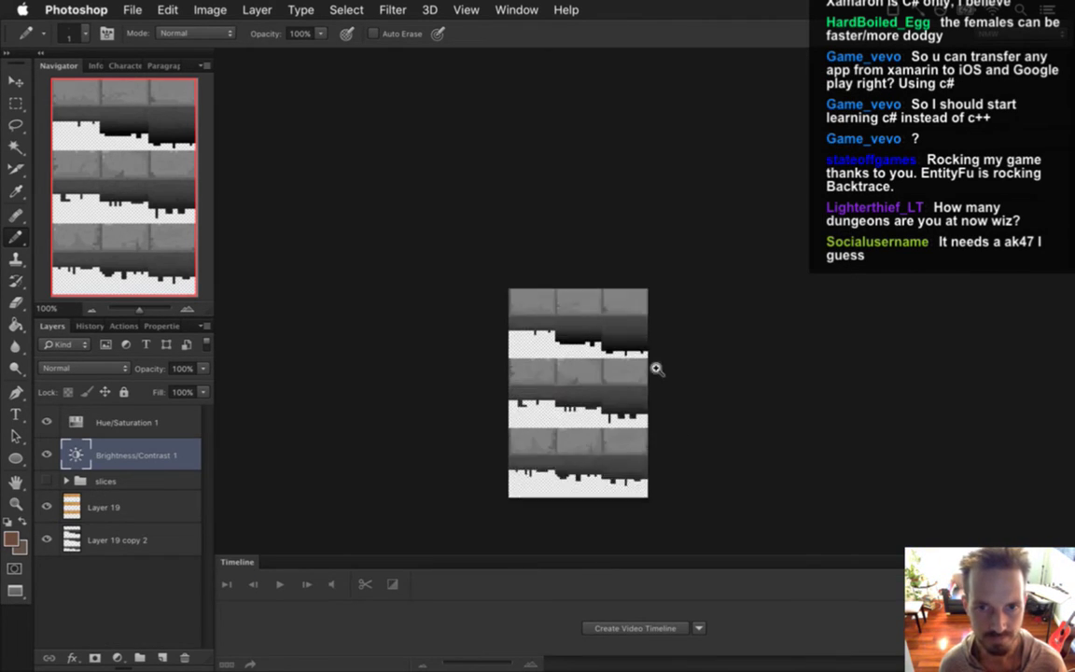
mouse_move(588, 399)
mouse_down()
mouse_move(588, 317)
mouse_move(631, 294)
mouse_move(572, 276)
mouse_up()
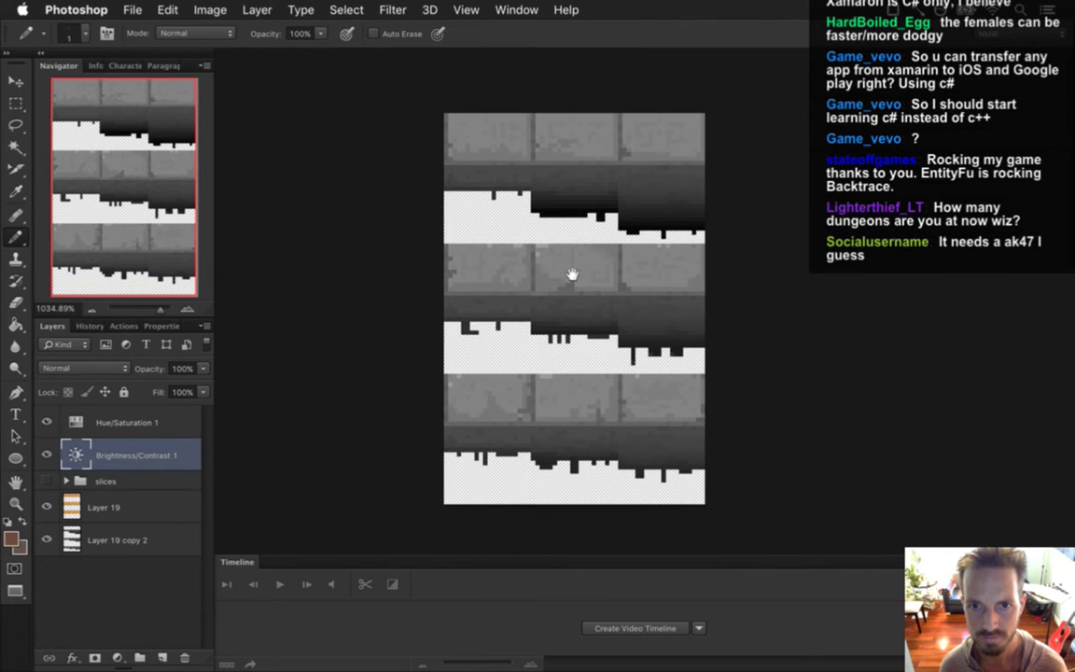
key(super+Tab)
key(super+Tab)
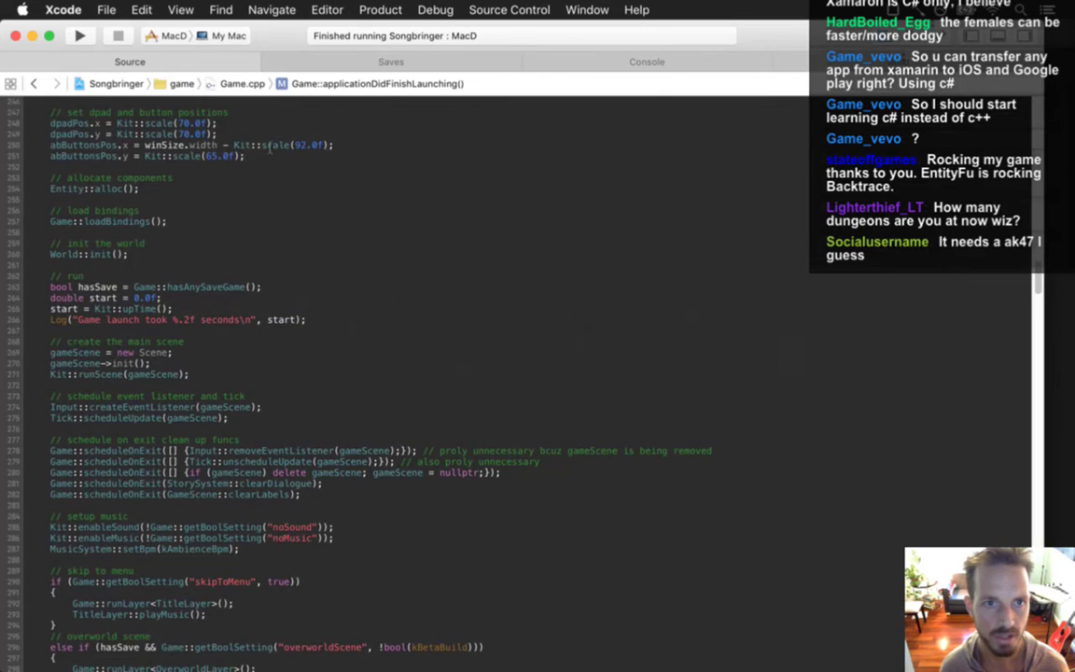
In Saves.txt, change the p entry's value to 4.
key(super+shift+bracketright)
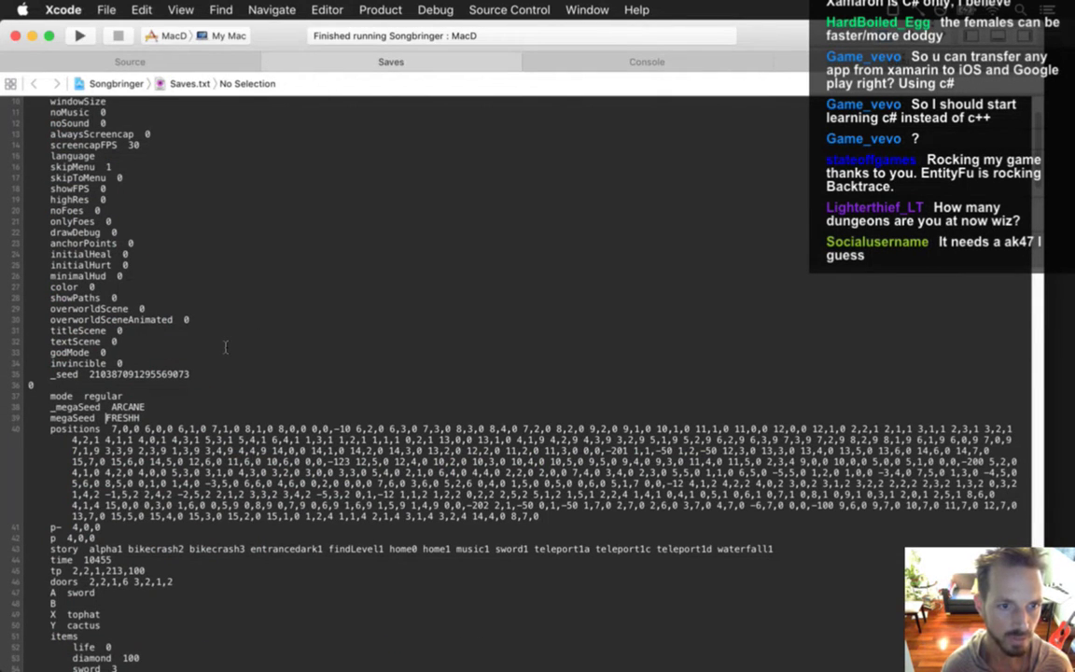
key(Down)
key(Down)
key(Down)
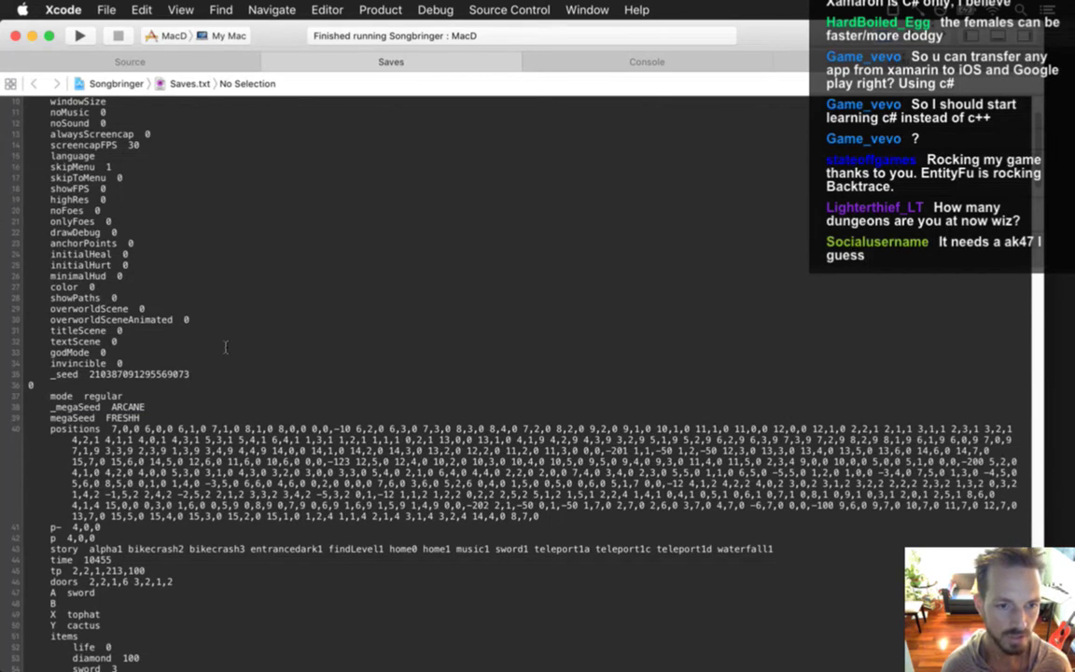
key(Up)
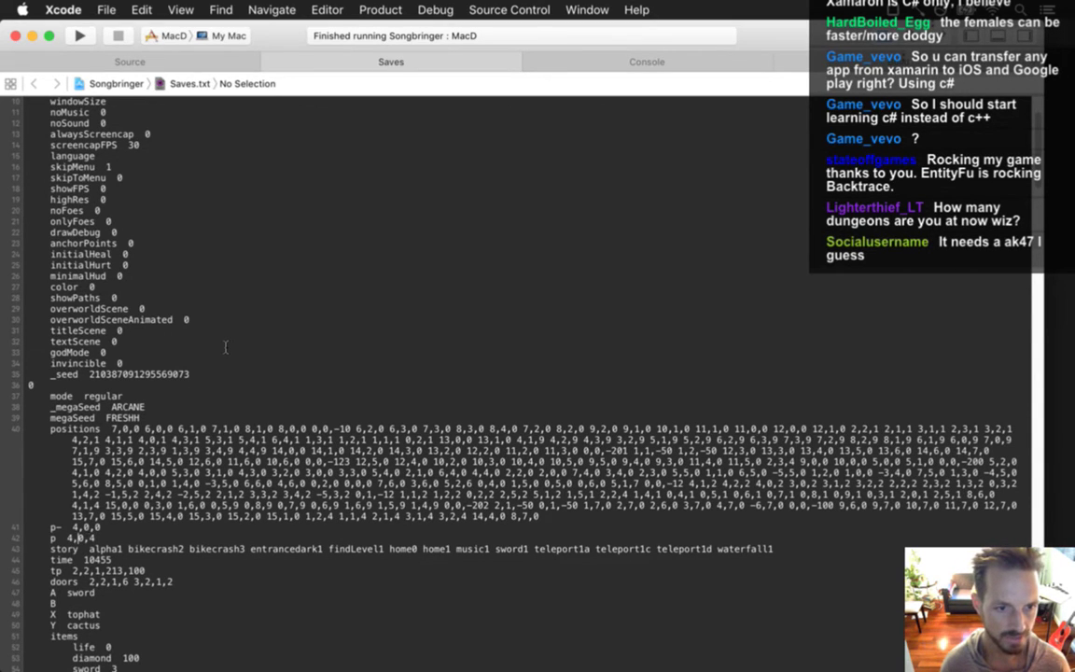
key(Delete)
key(Delete)
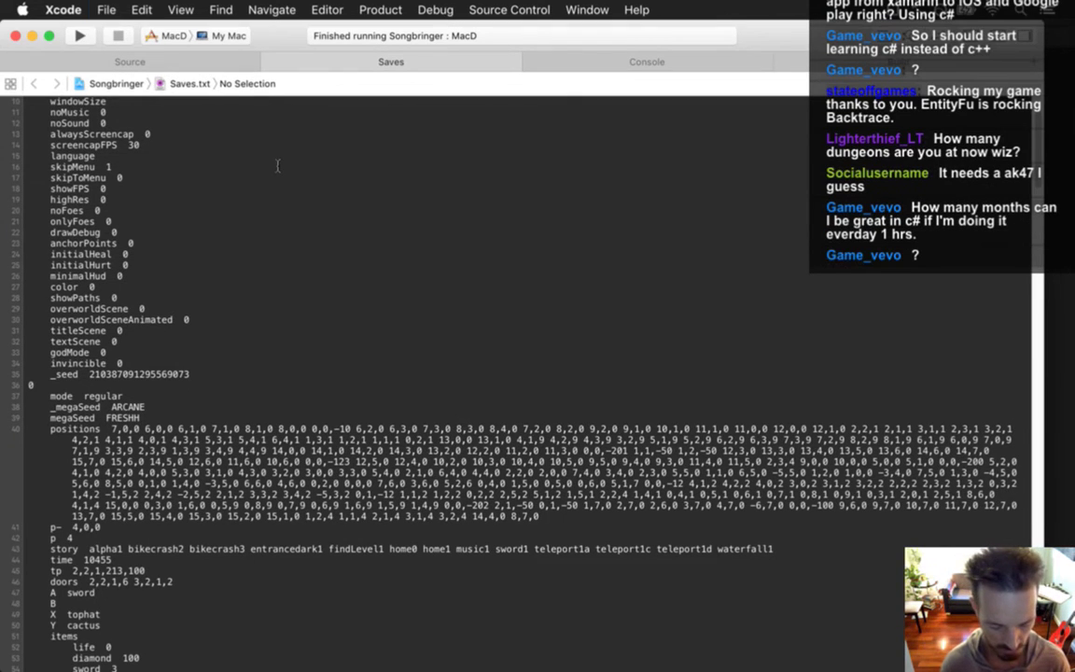
Open World.txt through Open Quickly by searching 'wor'.
key(super+shift+o)
text(wor)
key(Down)
key(Down)
key(Return)
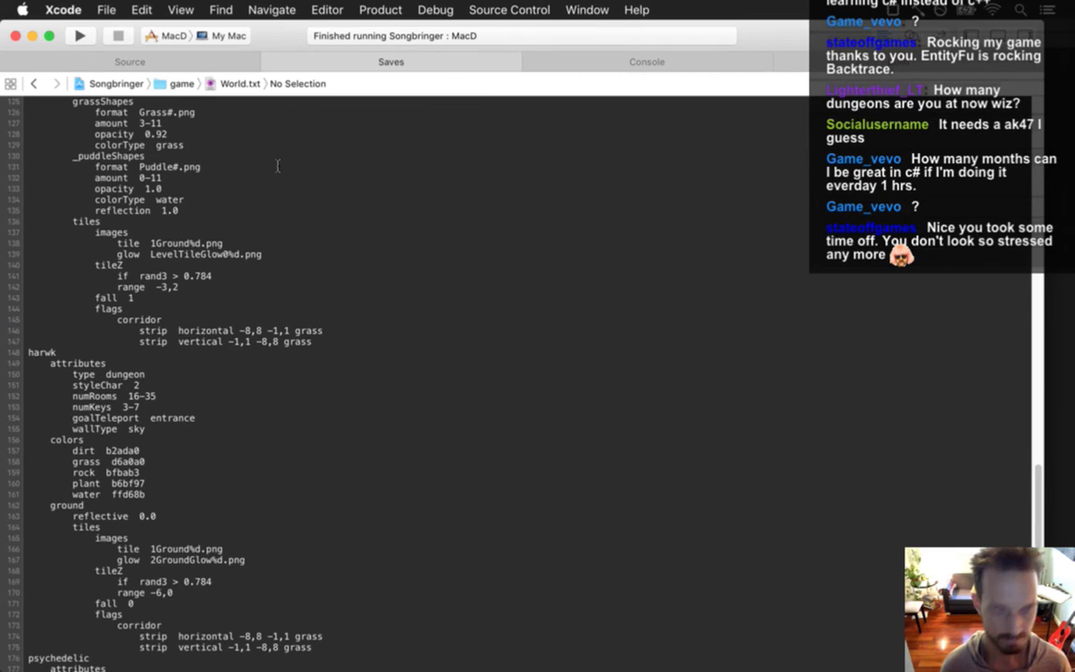
Select and copy the stone dungeon style block in World.txt.
key(Down)
key(Down)
key(Down)
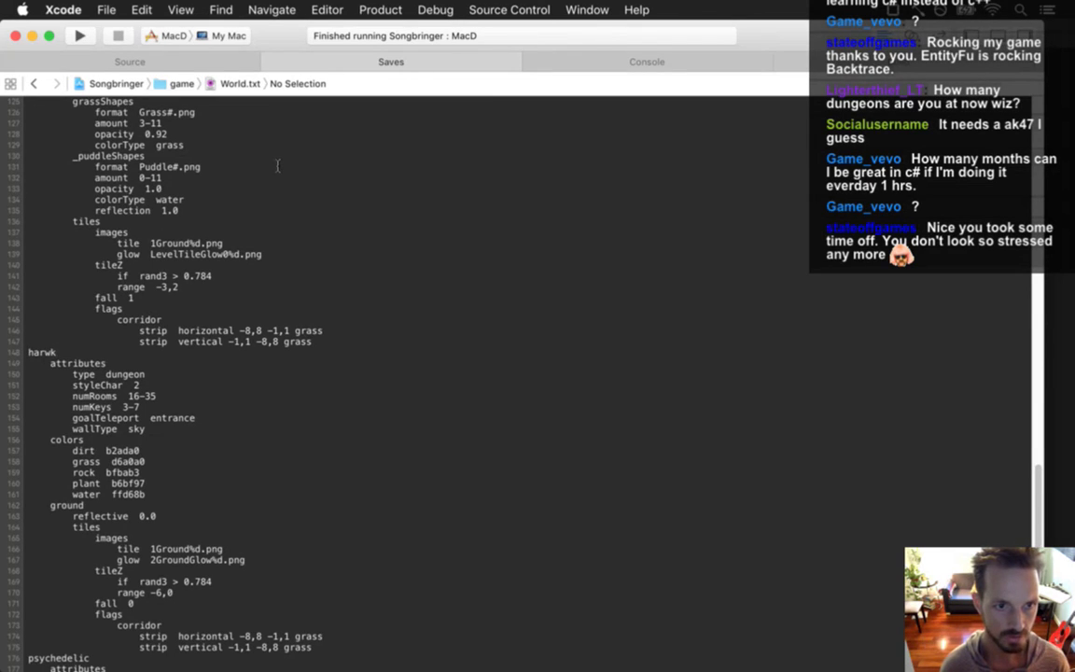
key(shift+Down)
key(shift+Down)
key(shift+Down)
key(shift+Down)
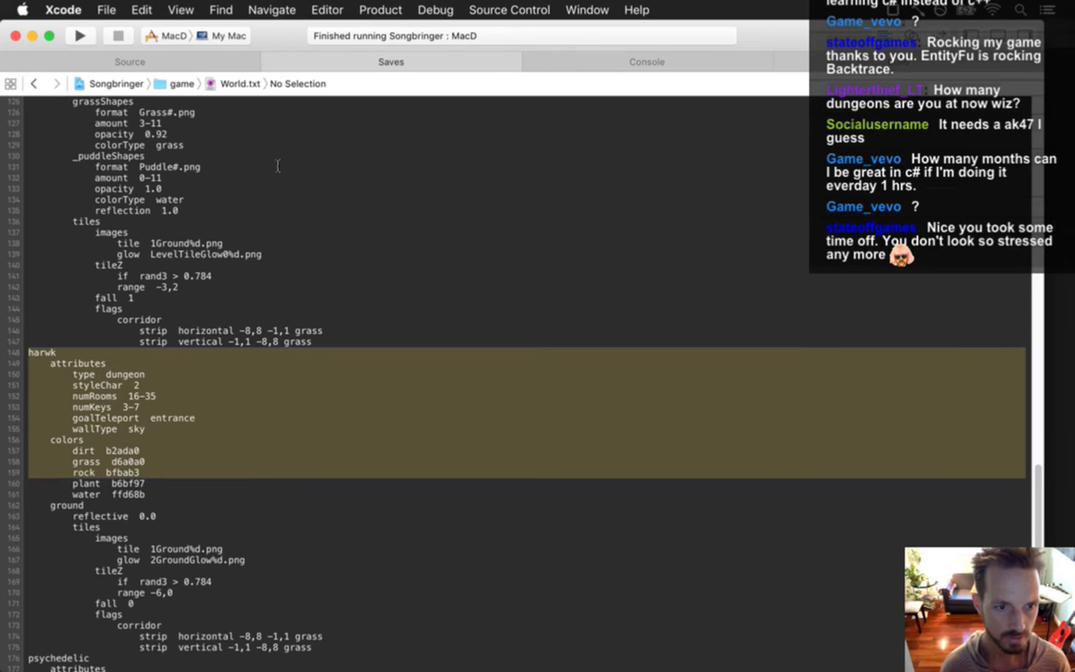
key(shift+Down)
key(shift+Down)
click(278, 166)
scroll(277, 165, up, 5)
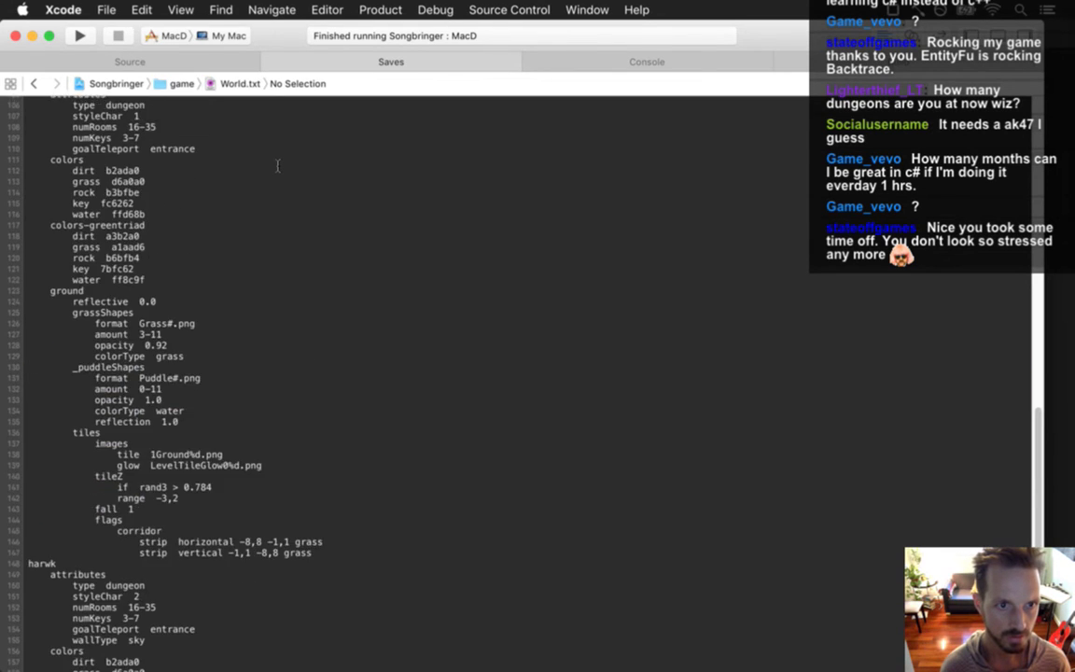
scroll(277, 165, up, 10)
key(shift+Down)
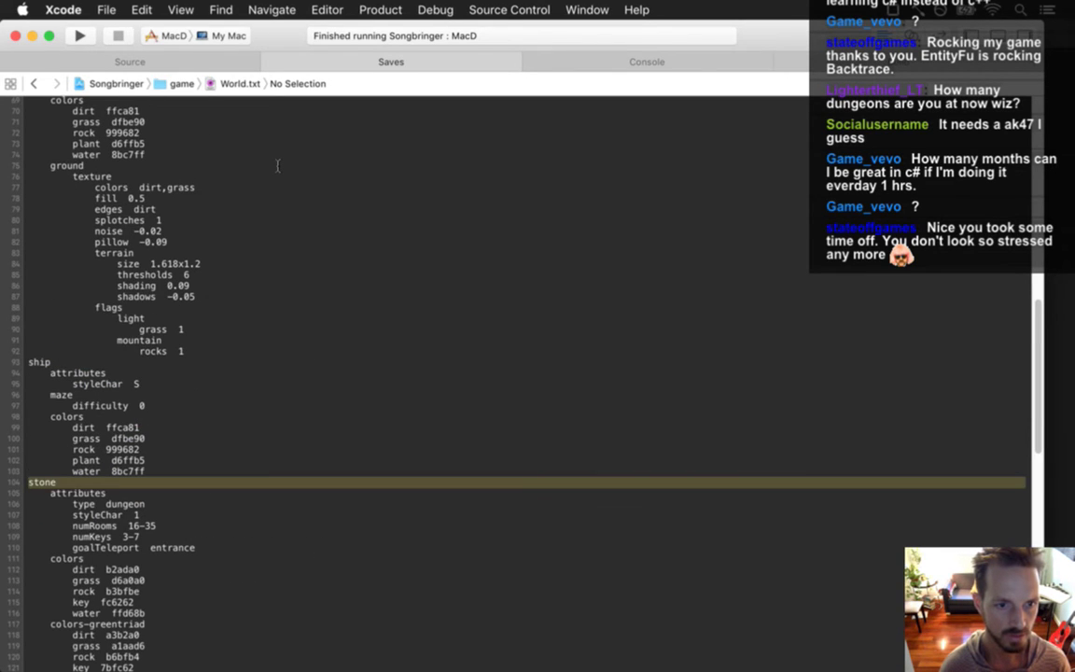
key(shift+Down)
key(shift+Down)
key(shift+Down)
key(shift+Down)
key(shift+Down)
key(shift+Down)
key(shift+Down)
key(shift+Down)
key(shift+Down)
key(shift+Down)
key(shift+Down)
key(shift+Down)
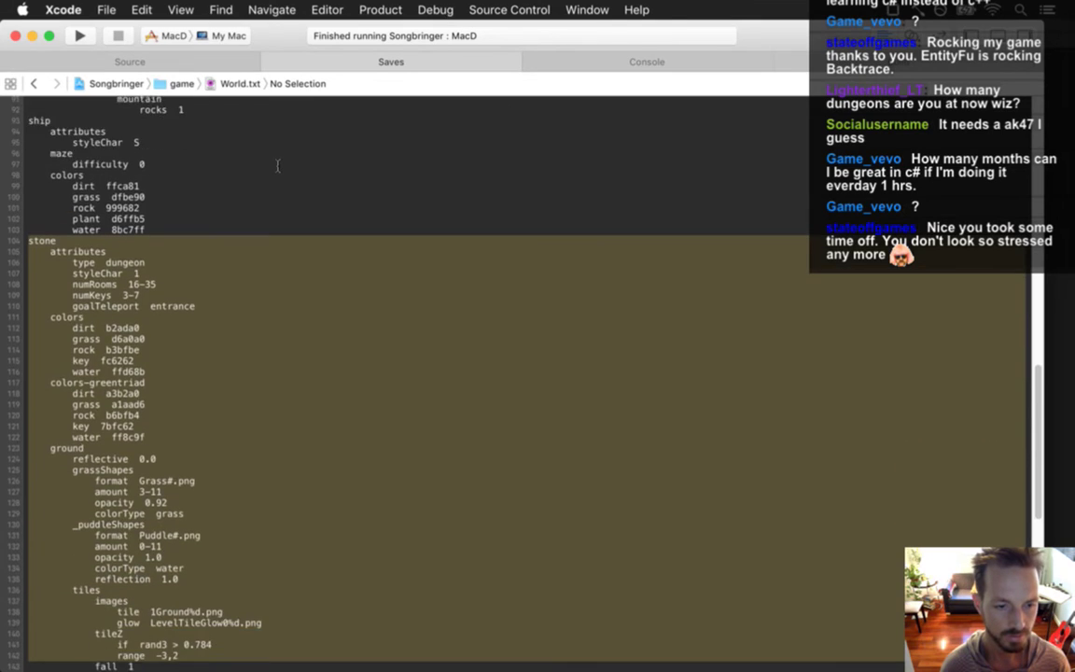
key(shift+Down)
key(shift+Down)
key(shift+Down)
key(shift+Up)
key(shift+Up)
key(shift+Up)
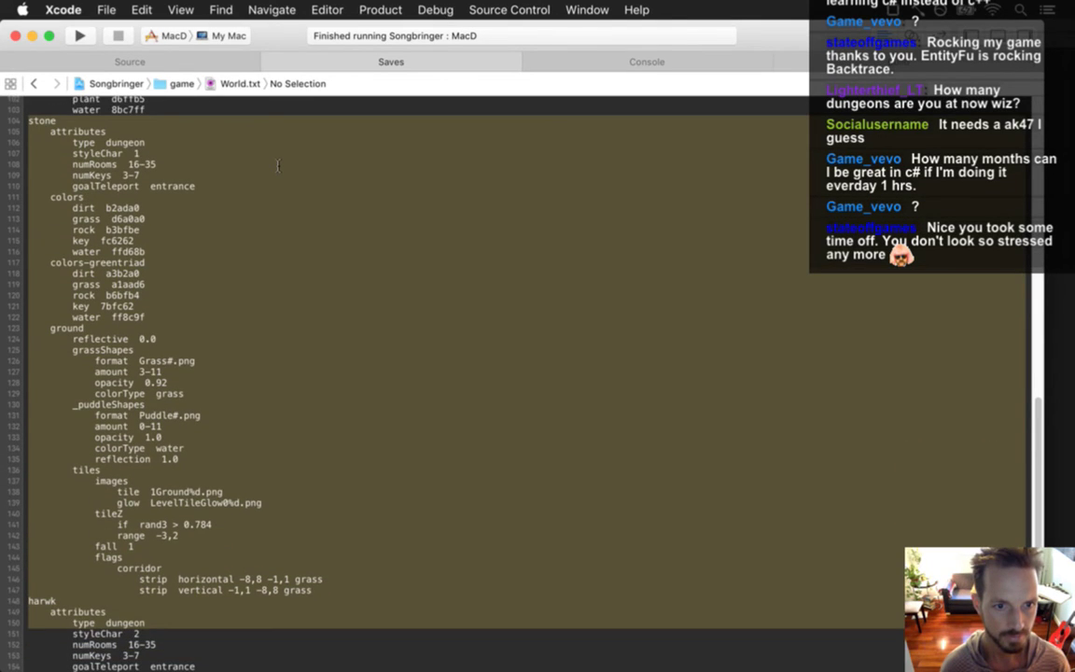
key(shift+Up)
key(shift+Up)
key(shift+Up)
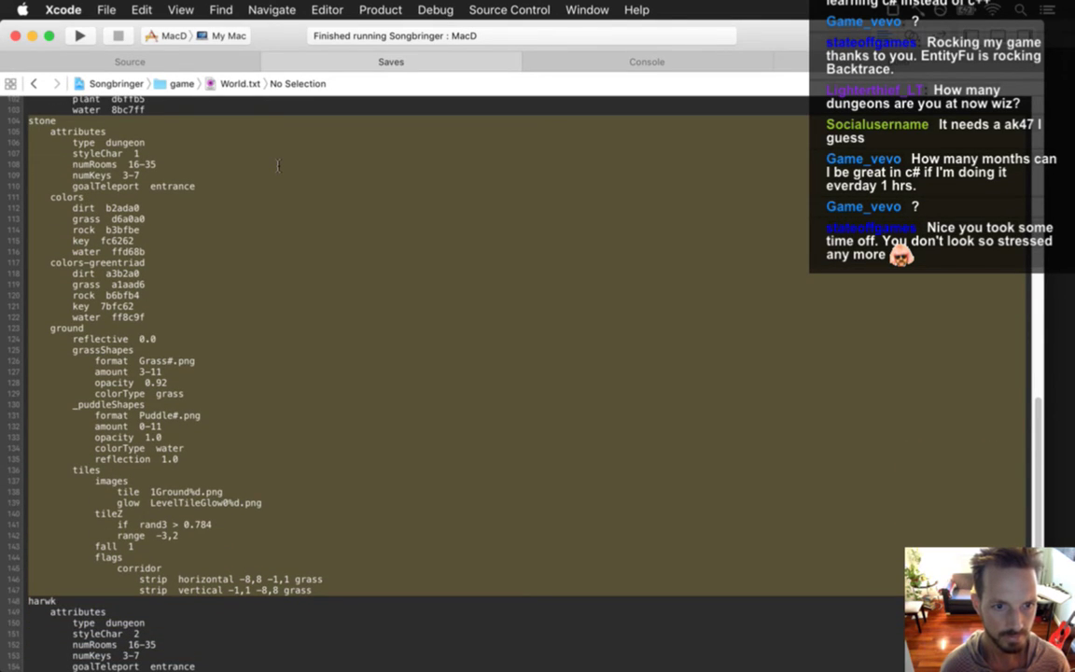
key(super+c)
Paste the stone block above harwk, rename it ant, and set styleChar to 4.
key(Right)
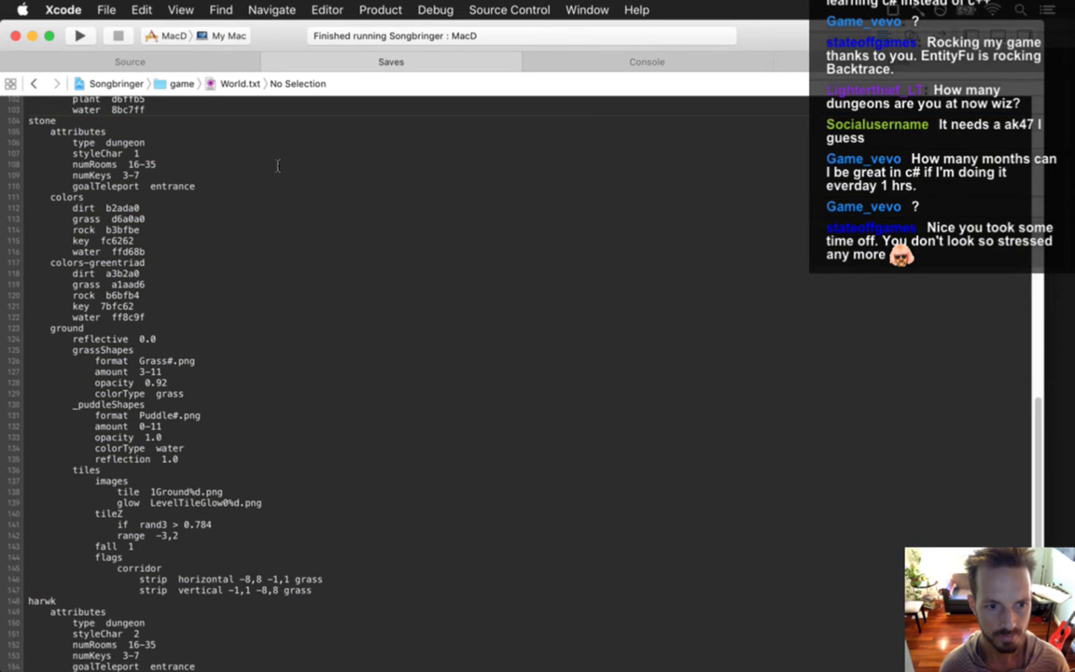
key(super+v)
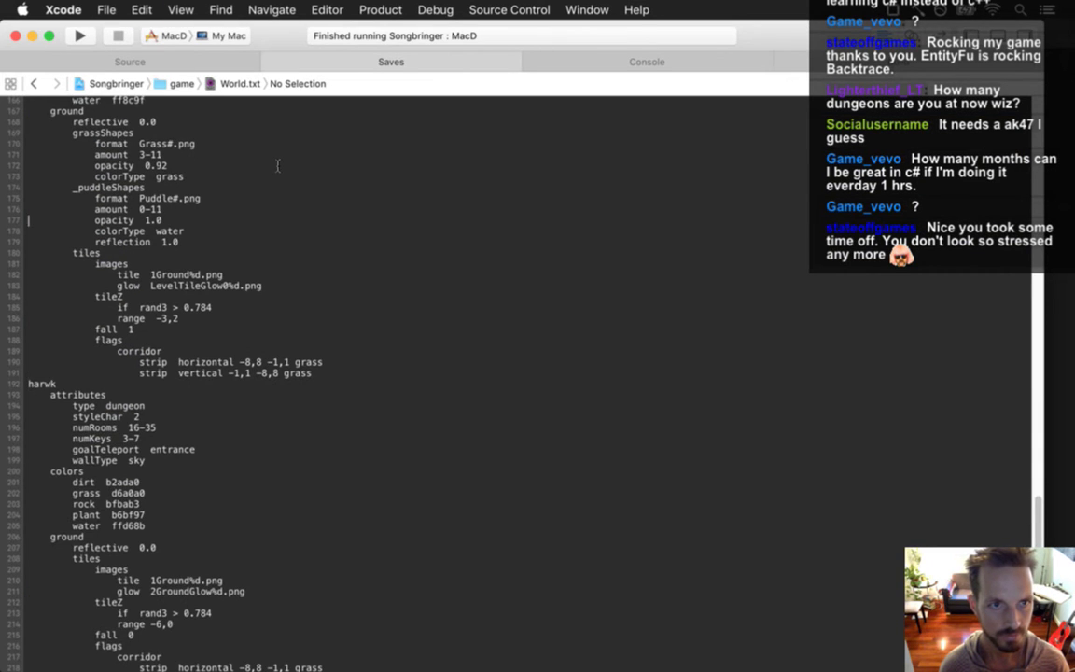
key(Up)
key(Up)
key(Up)
key(Up)
key(Up)
key(Up)
key(Up)
key(Up)
key(Up)
key(Up)
key(Up)
key(Up)
key(shift+End)
text(ant)
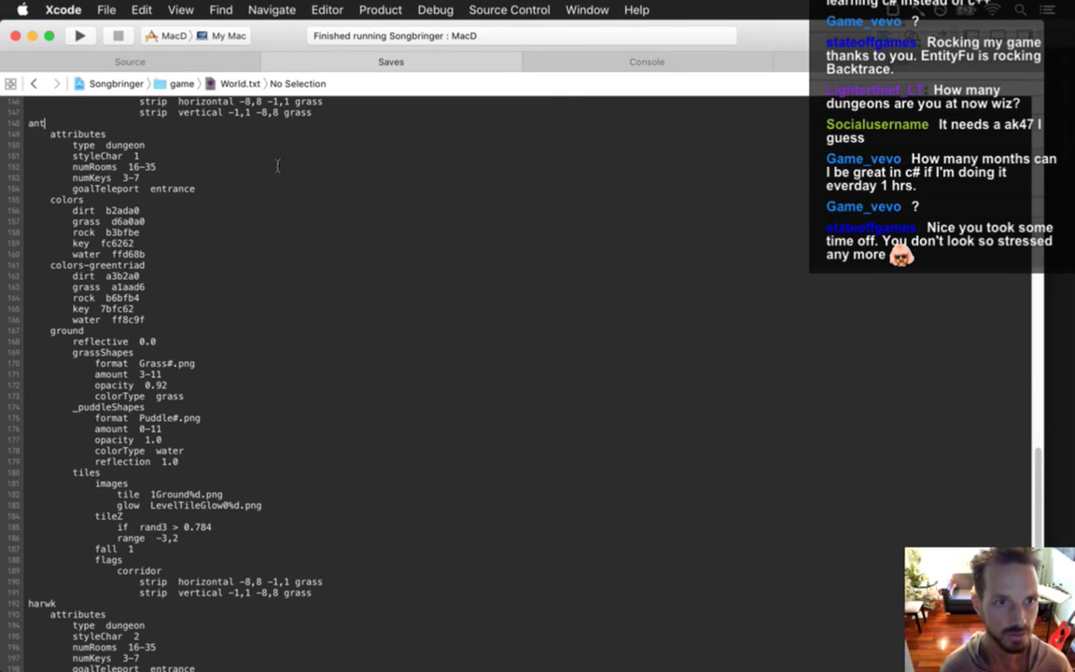
key(Down)
key(Down)
key(super+Right)
key(BackSpace)
text(4)
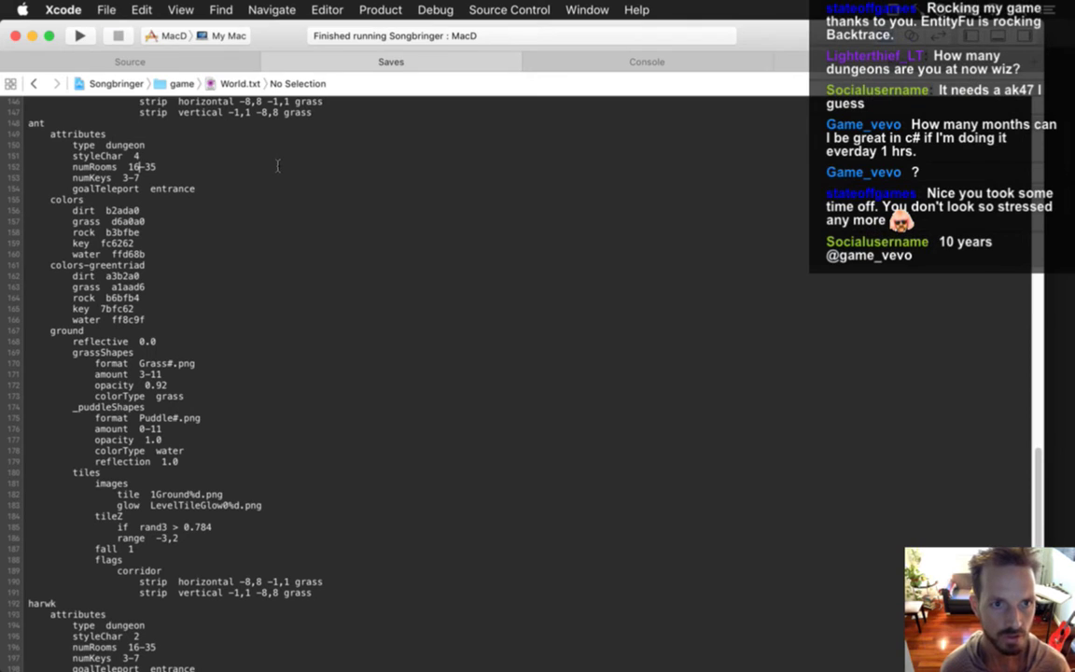
Change the ant block's numRooms value to 16 and save World.txt.
key(Left)
key(BackSpace)
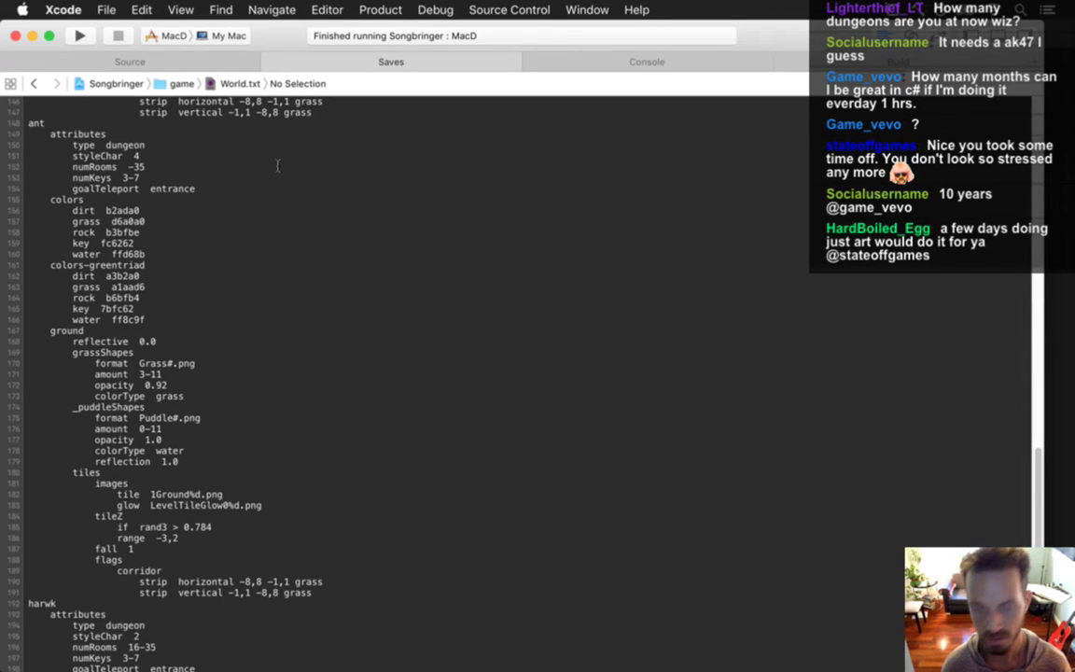
text(16)
key(super+s)
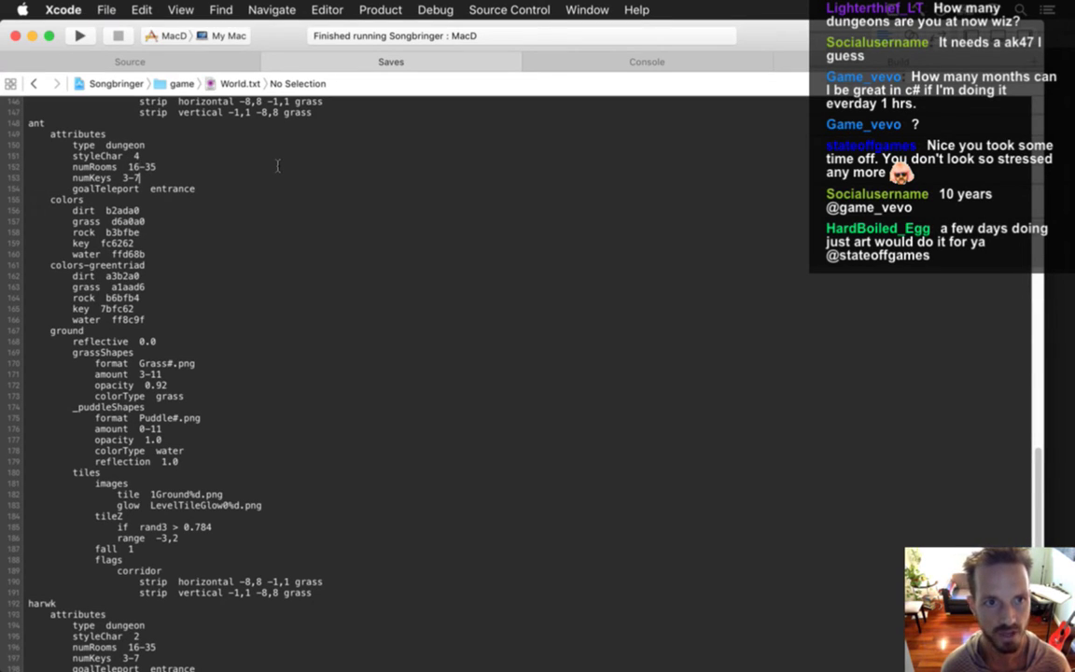
Point the ant tile image at 4Ground%d.png, save, and run the game.
key(Down)
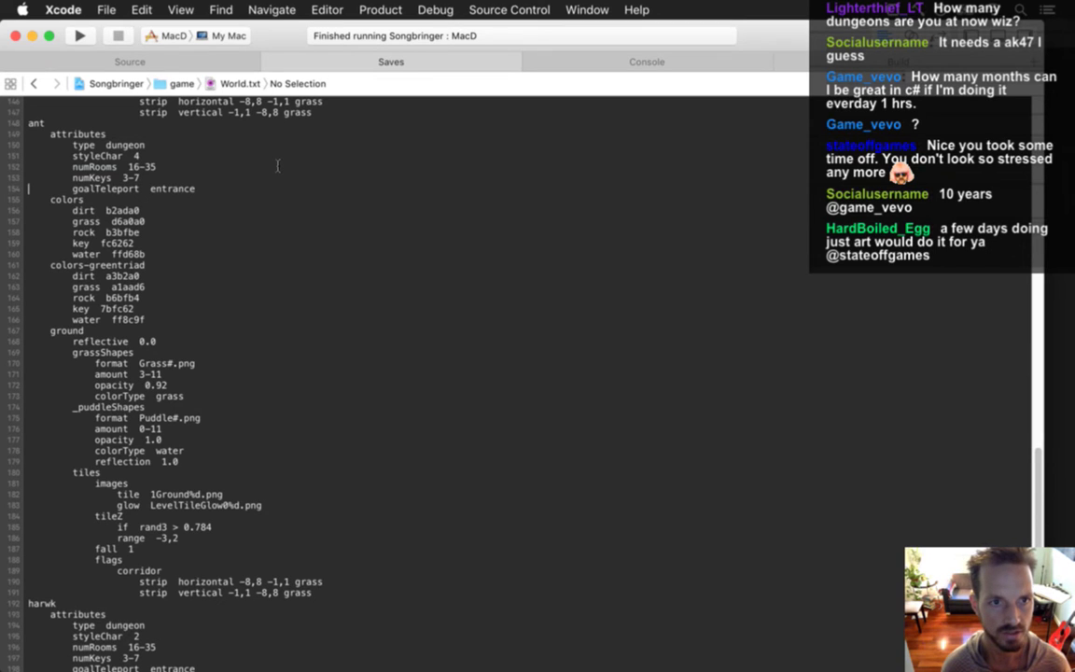
key(Right)
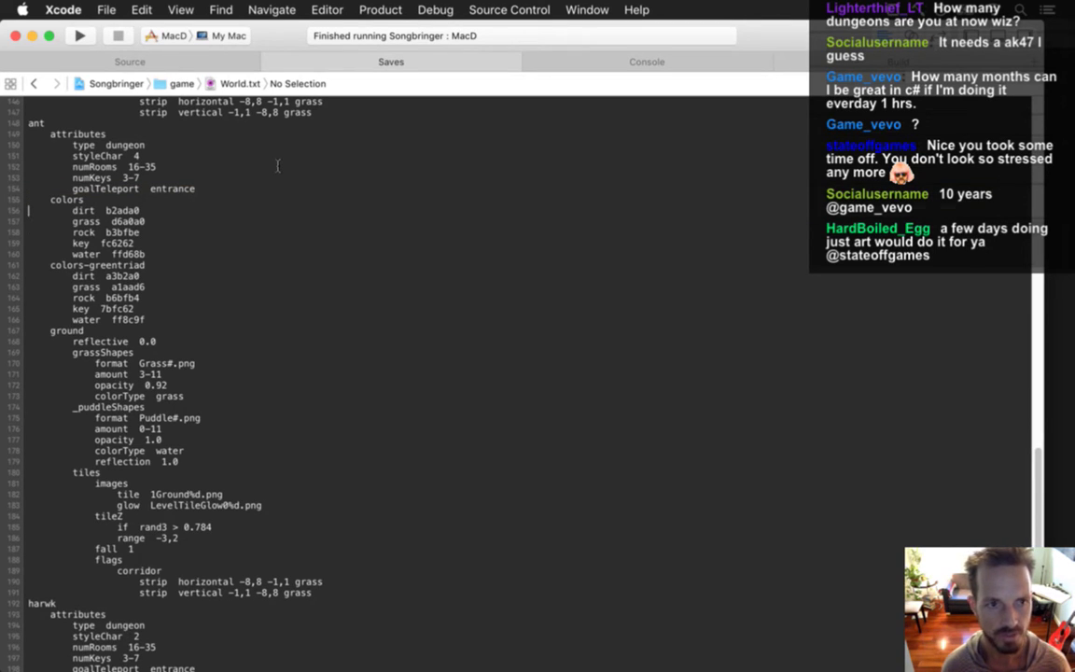
key(shift+Down)
key(shift+Down)
key(shift+Down)
key(shift+Down)
key(shift+Down)
key(shift+Down)
key(Down)
key(Down)
key(Down)
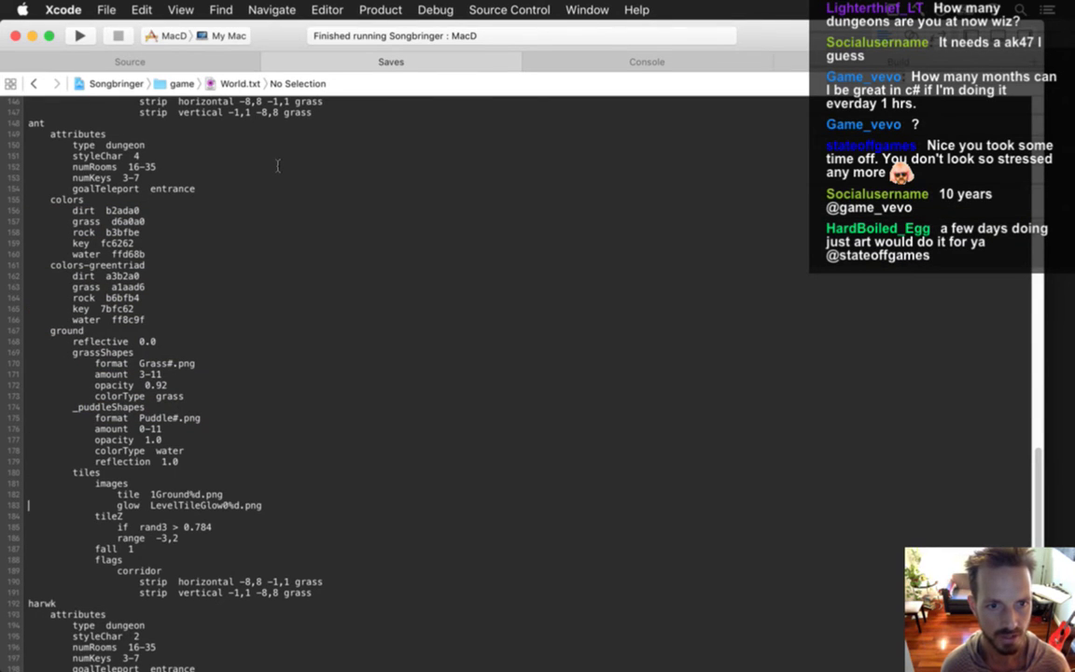
key(Up)
key(Delete)
text(4)
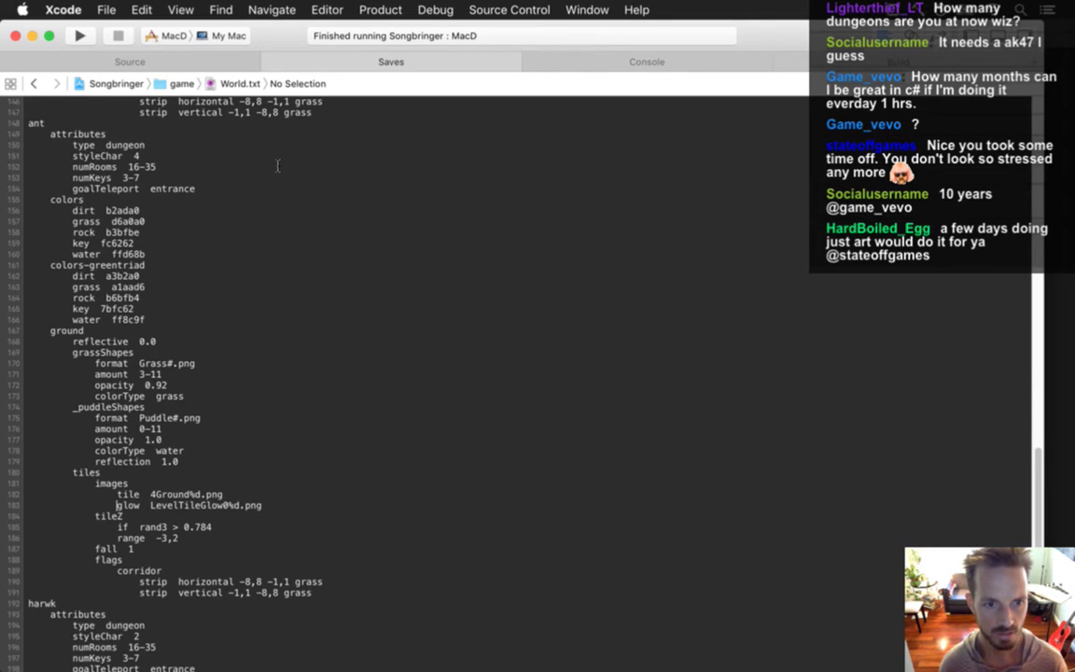
text(;)
key(super+s)
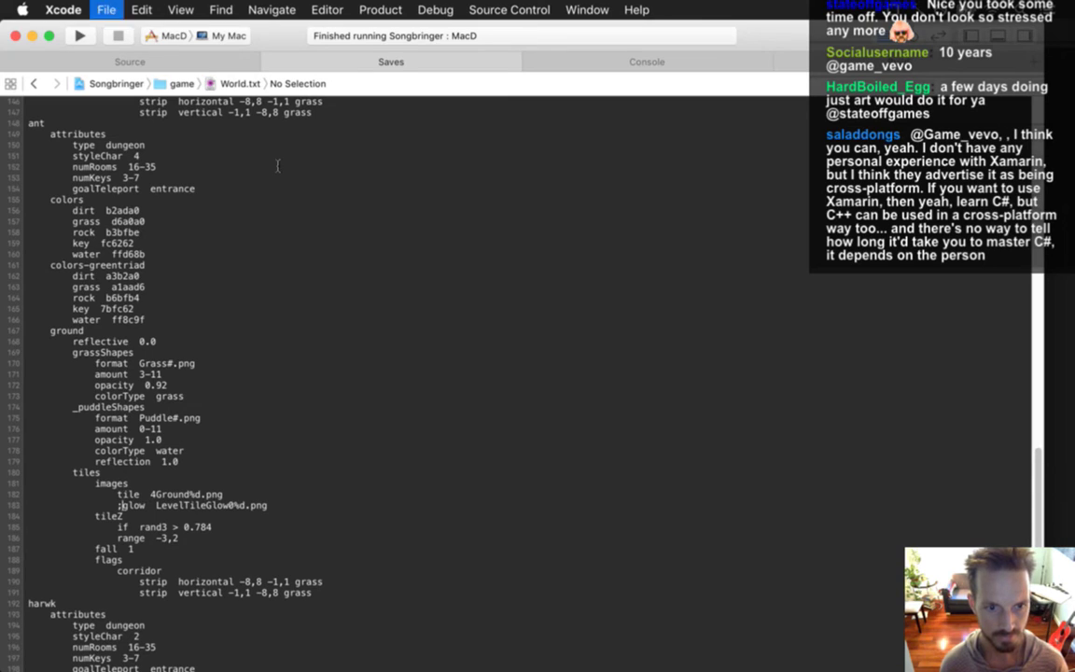
key(super+r)
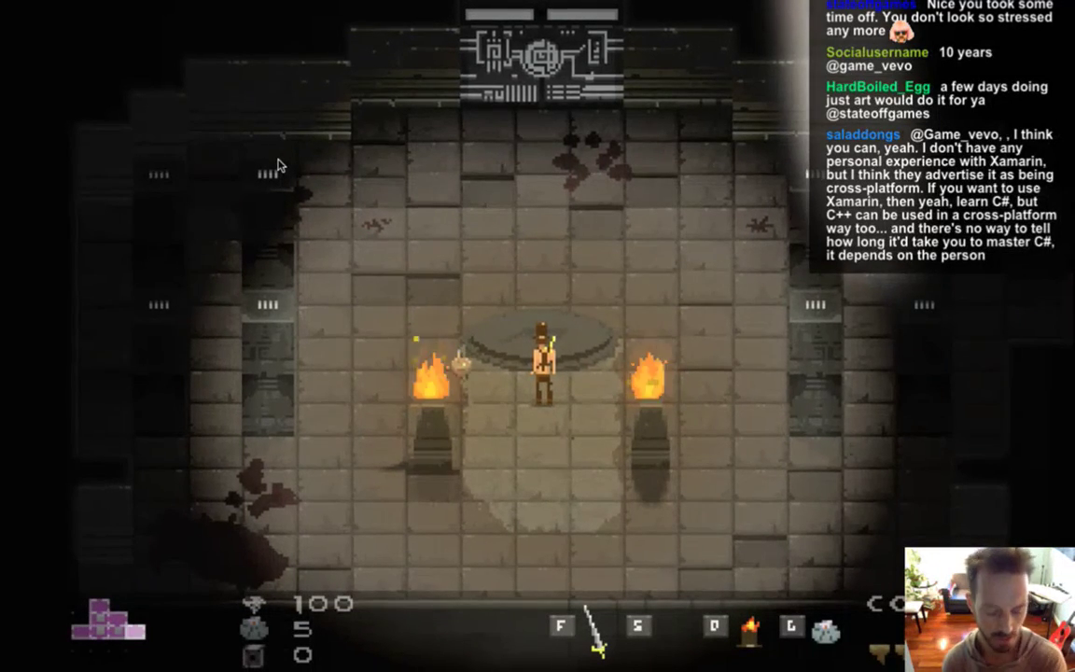
Quit the game and open World.cpp via Open Quickly.
key(super+q)
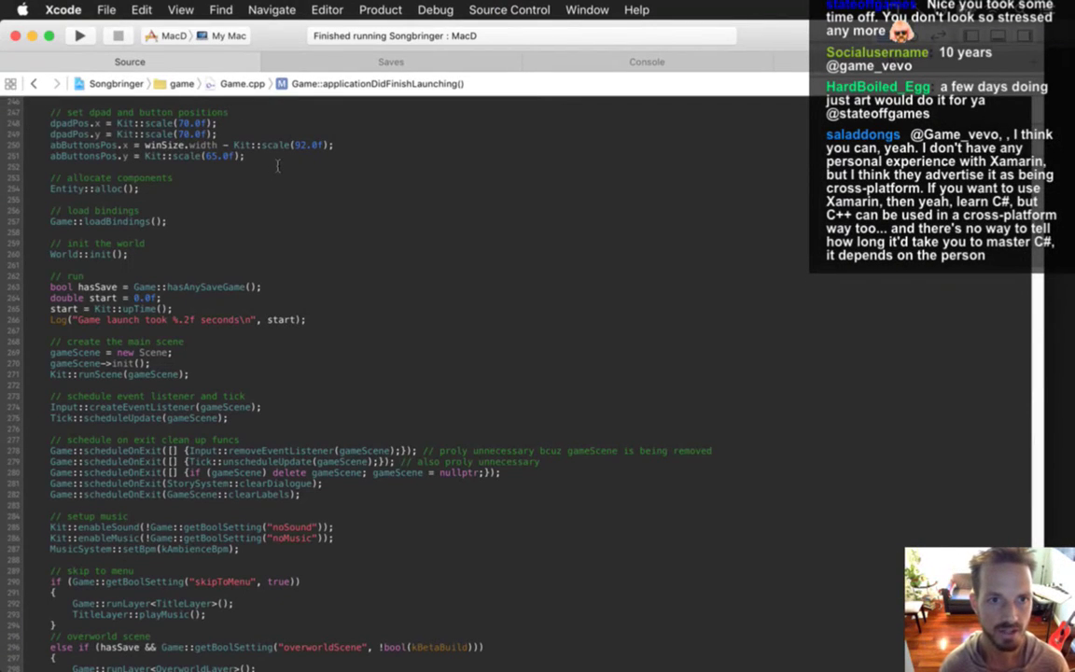
key(super+shift+o)
text(wor)
key(BackSpace)
text(or)
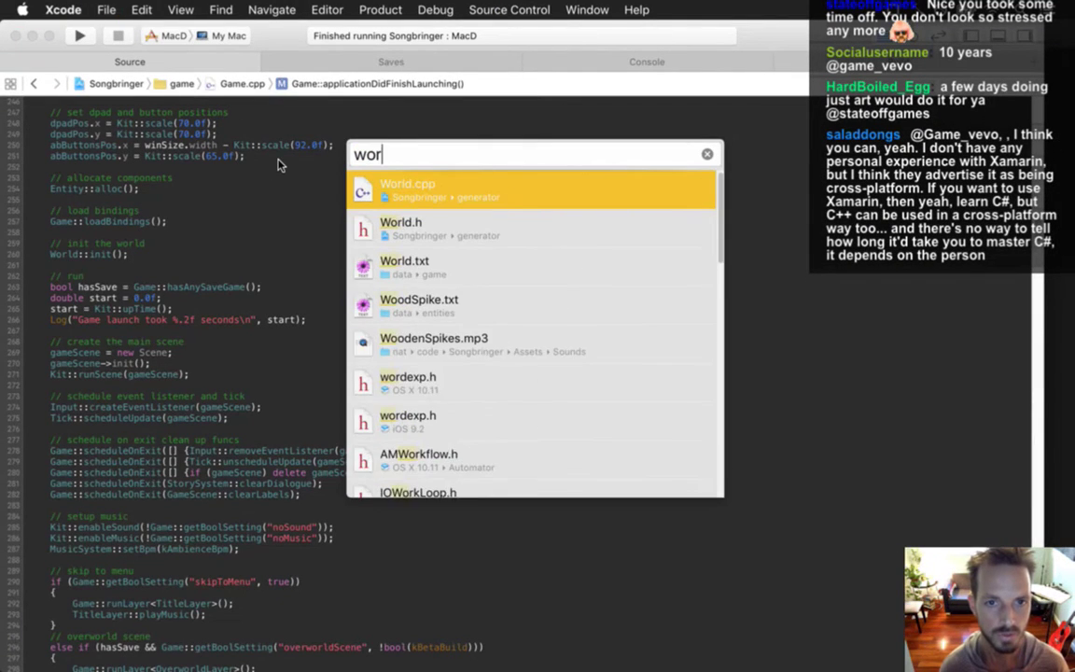
key(Return)
Find styleKeys in World.cpp, set styleKeys[4] to "ant", and rebuild and run.
key(super+Up)
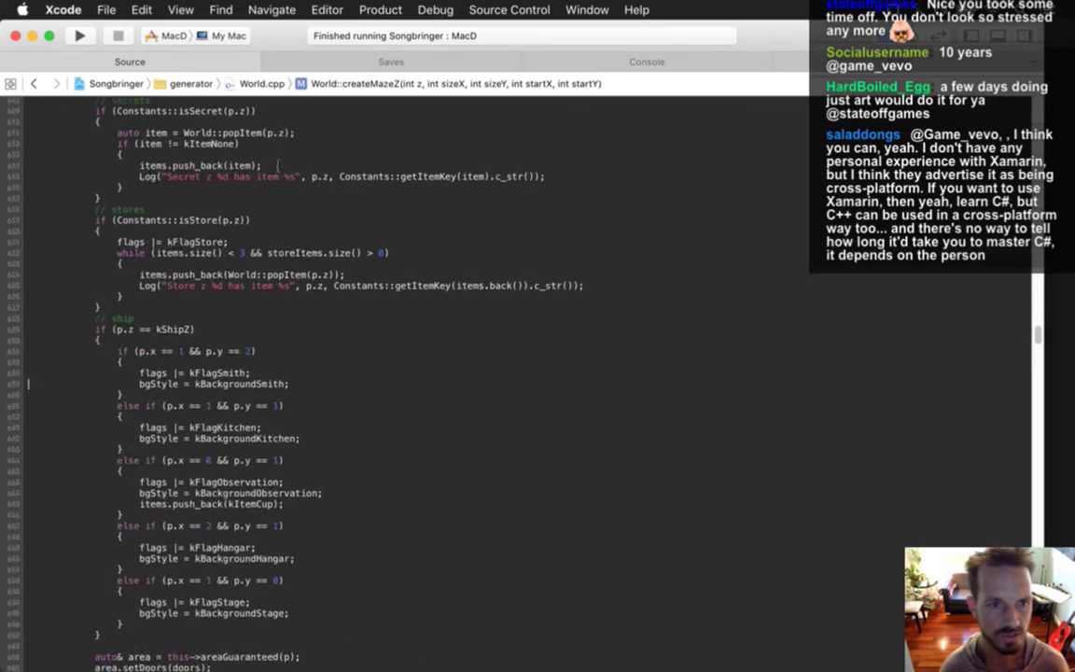
key(super+f)
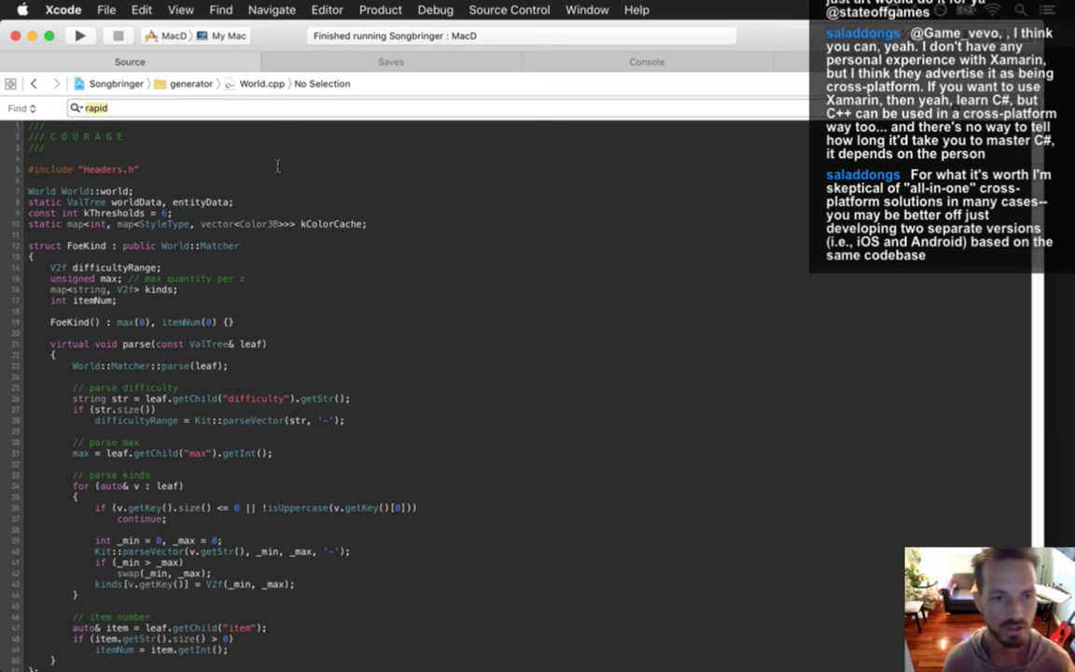
text(t)
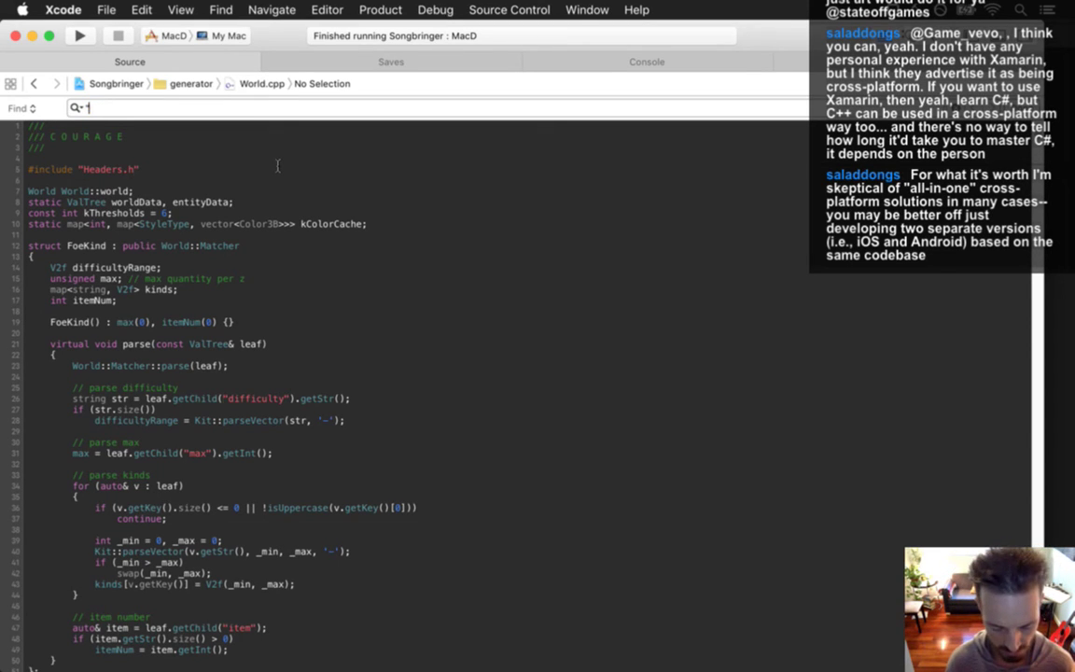
text(har)
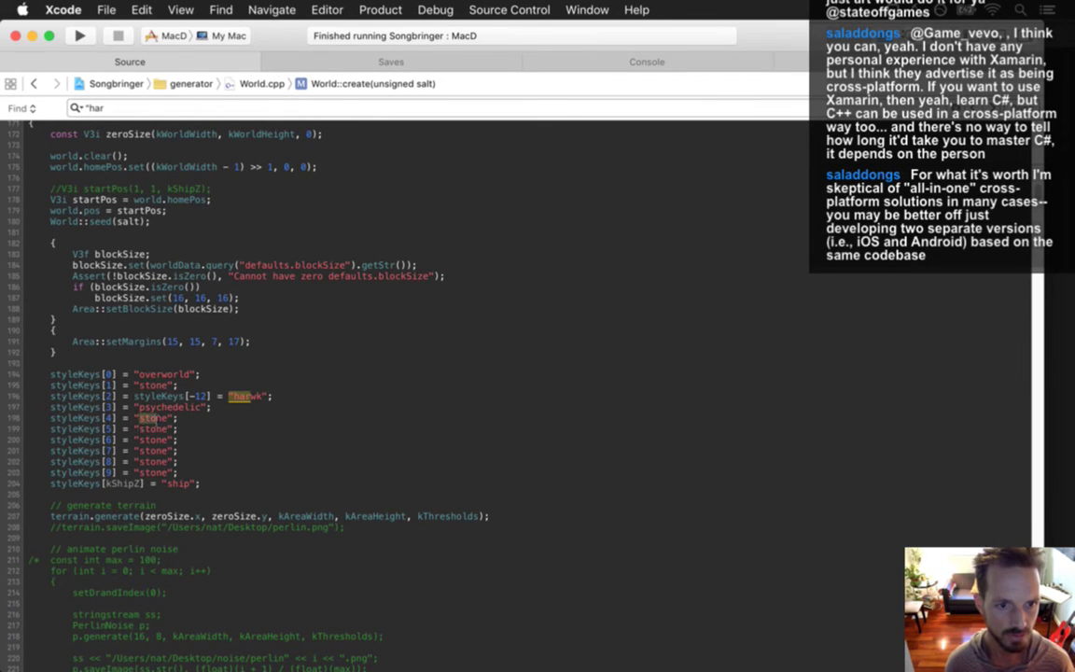
text(ant)
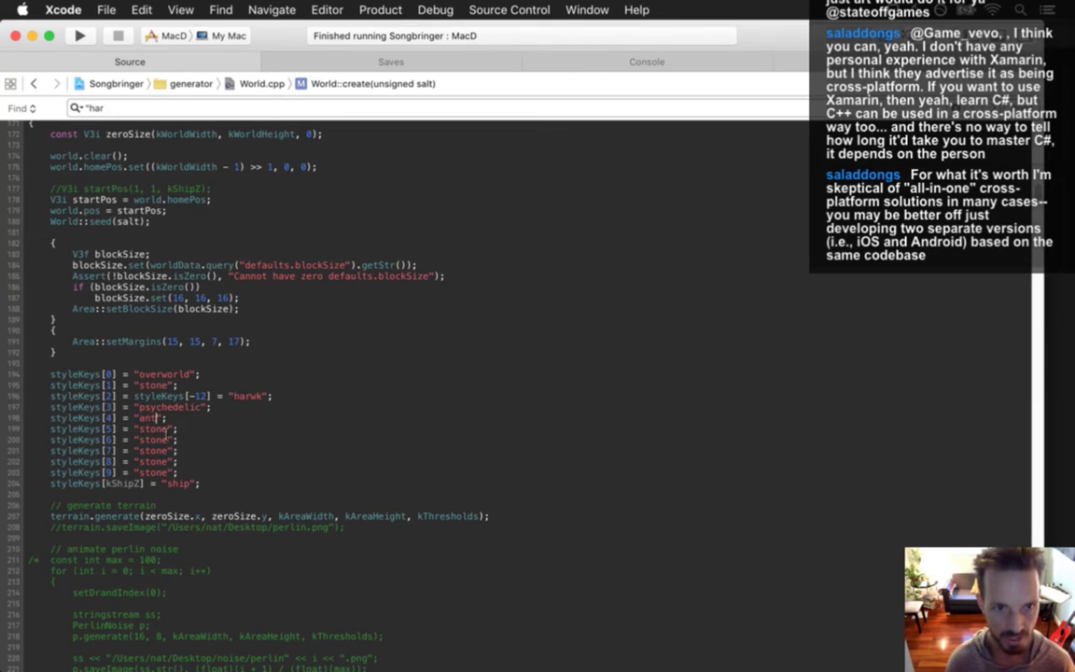
key(super+r)
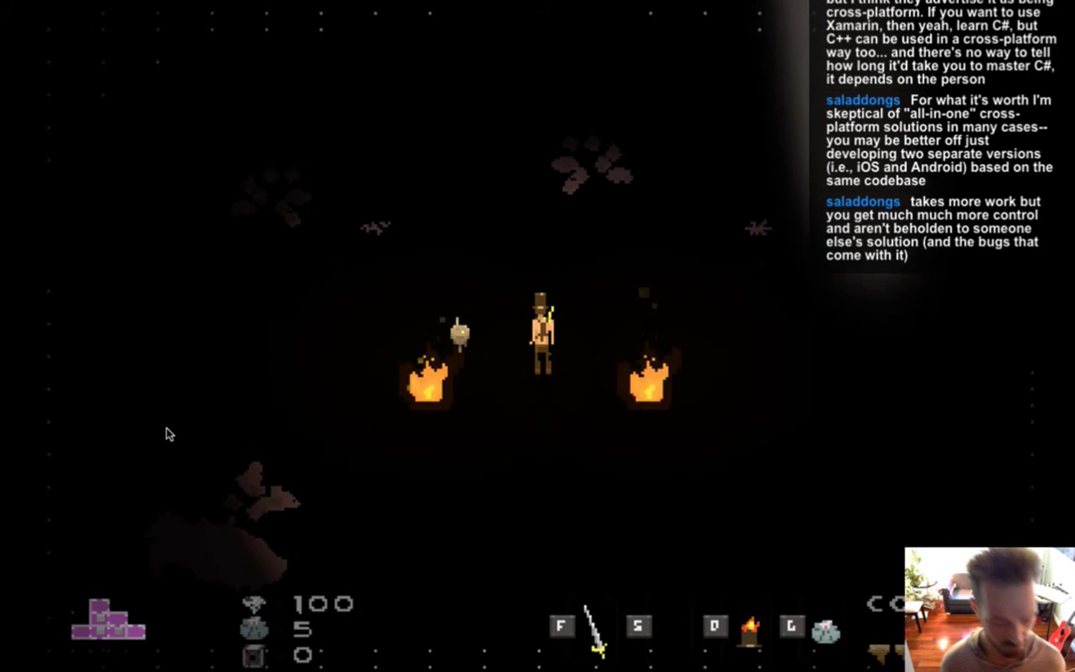
Quit the running game and cycle through the open applications.
key(super+q)
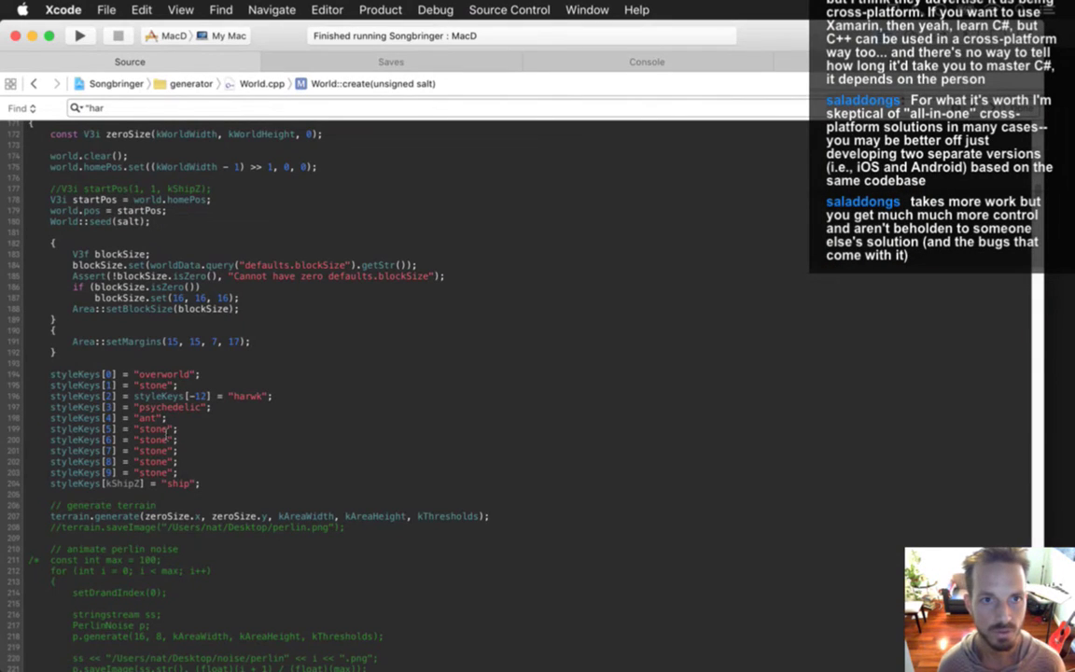
key(super+shift+o)
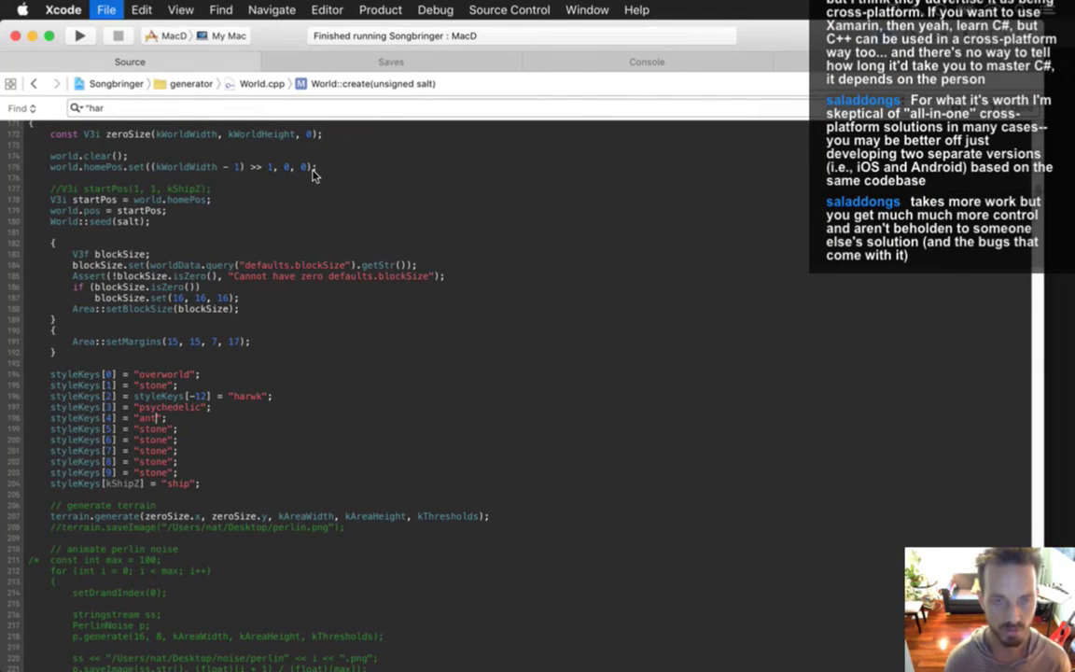
text(wor)
key(Escape)
key(super+Tab)
key(Tab)
key(Tab)
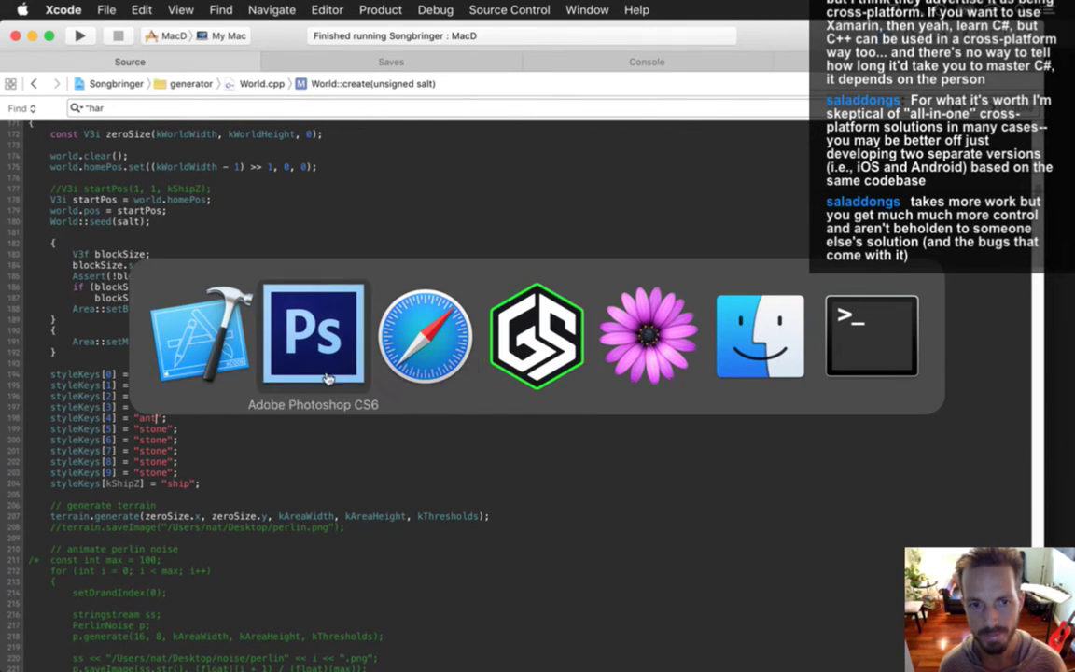
key(Escape)
Open World.txt to check the ant 4Ground tile setting, then return to Photoshop.
key(super+shift+o)
text(wor)
key(Down)
key(Down)
key(Return)
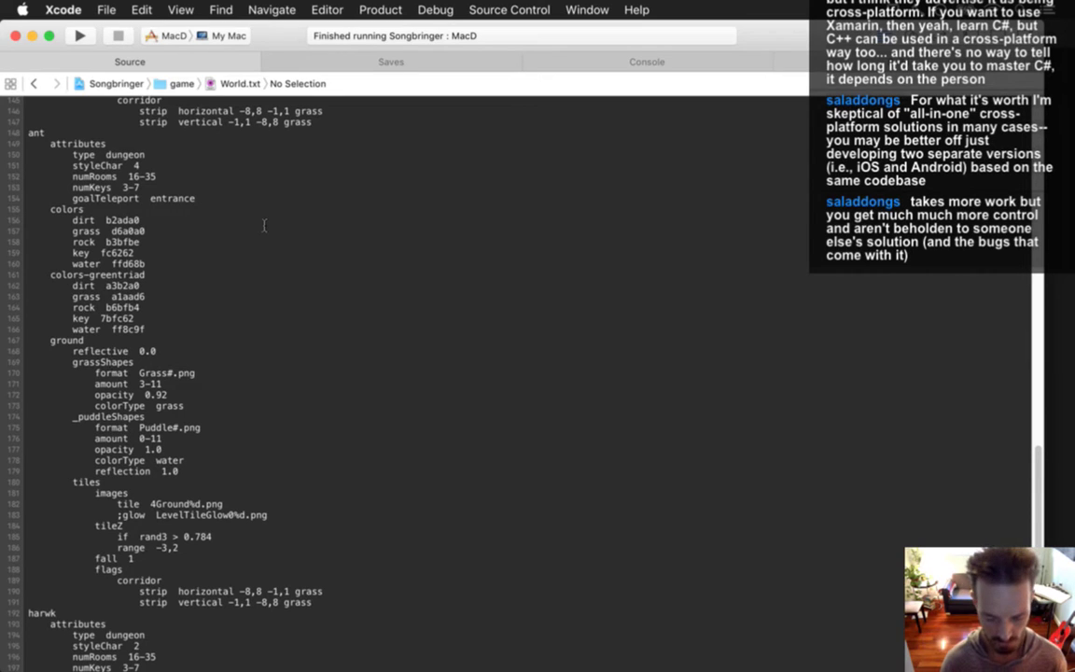
key(super+Tab)
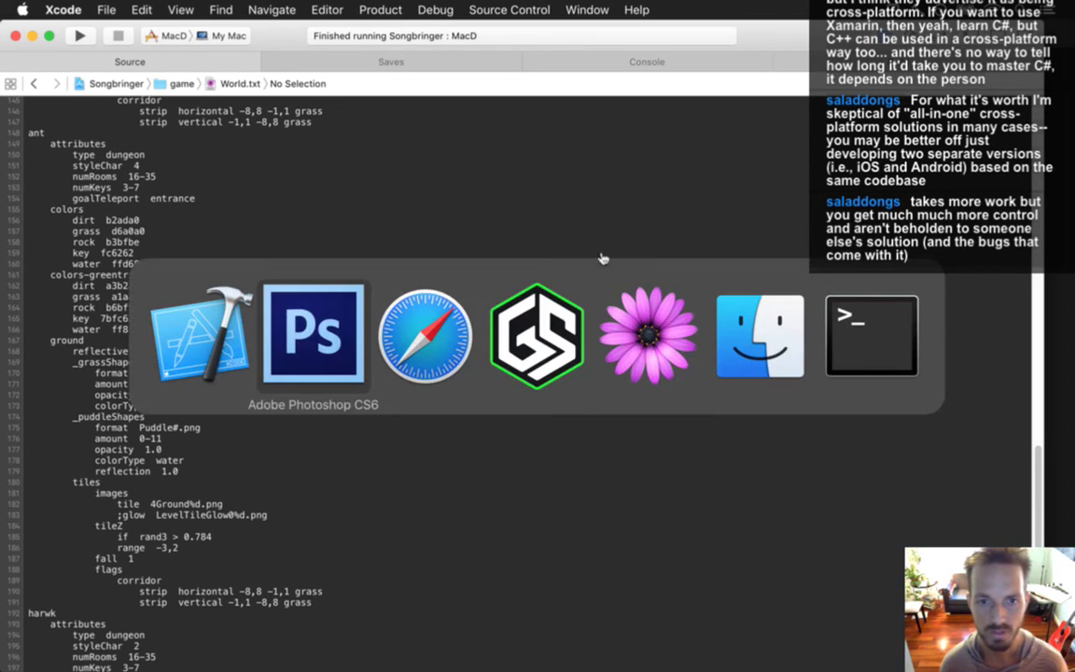
click(131, 9)
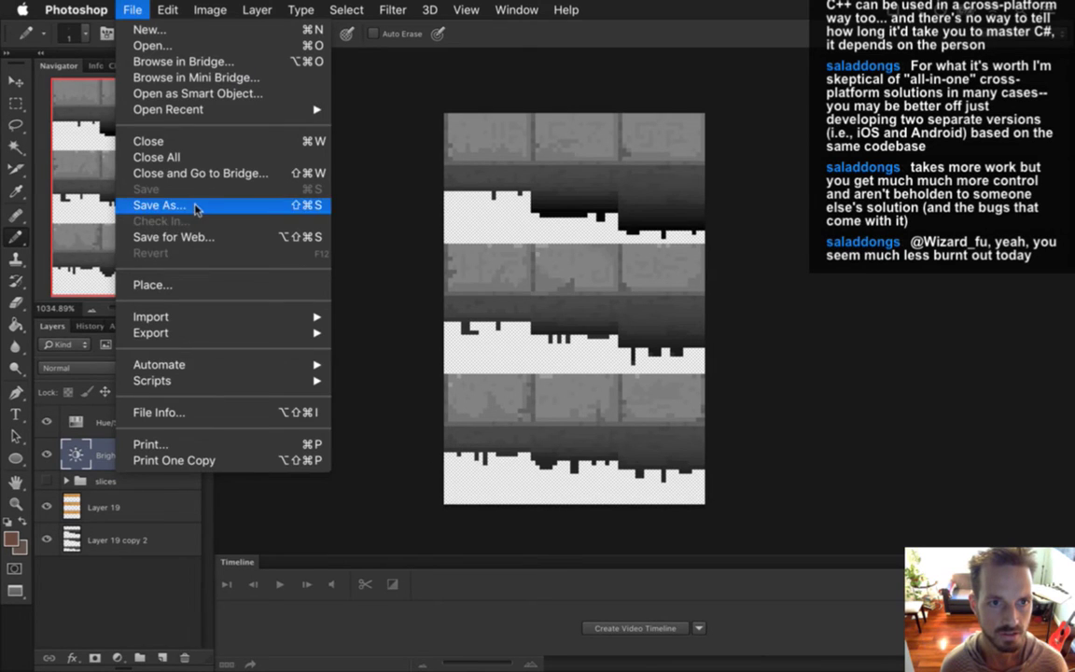
Save As with the name 4Ground.psd, declining to overwrite the existing file.
click(158, 205)
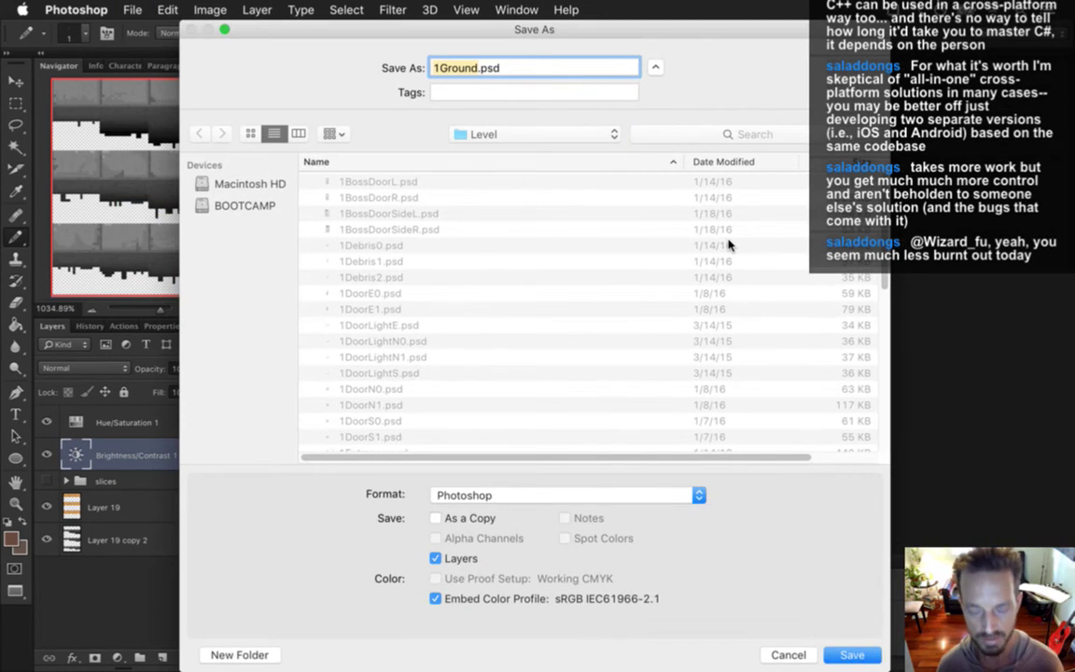
key(Left)
key(Delete)
text(4)
key(Return)
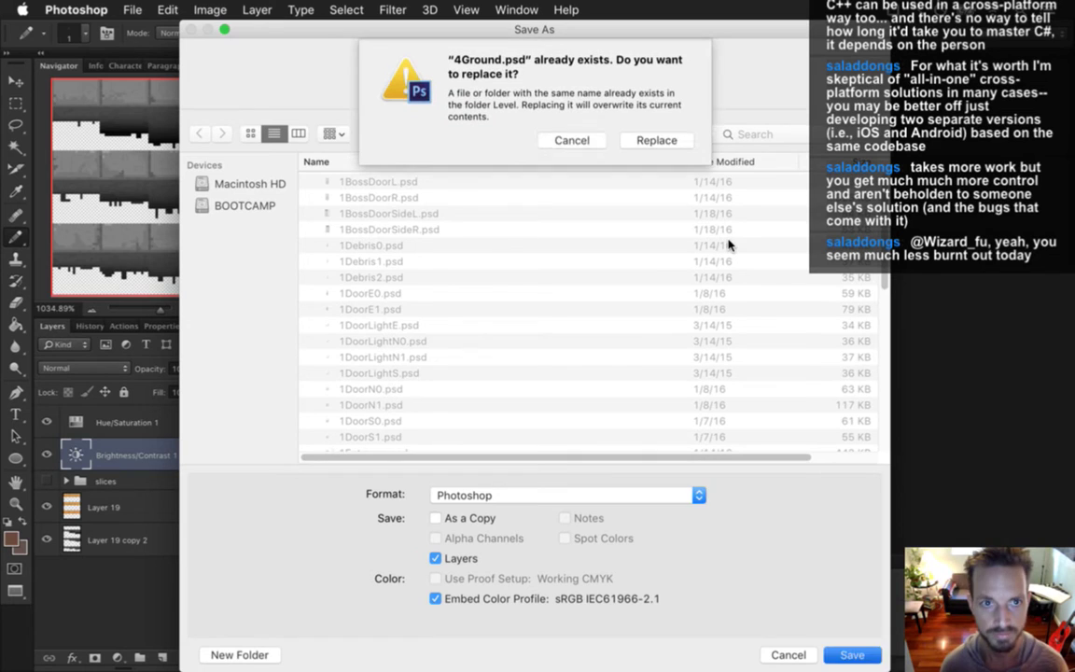
key(Escape)
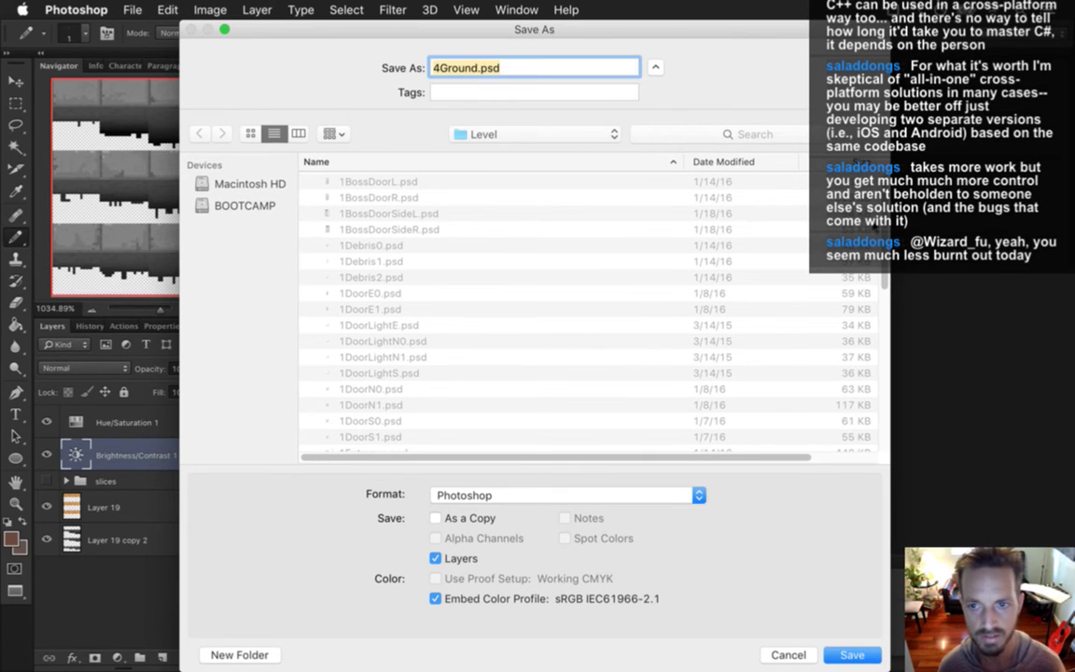
Scroll through the Level folder's file list, then switch to Finder.
scroll(888, 295, down, 3)
scroll(884, 366, down, 3)
scroll(882, 365, down, 3)
scroll(873, 392, down, 2)
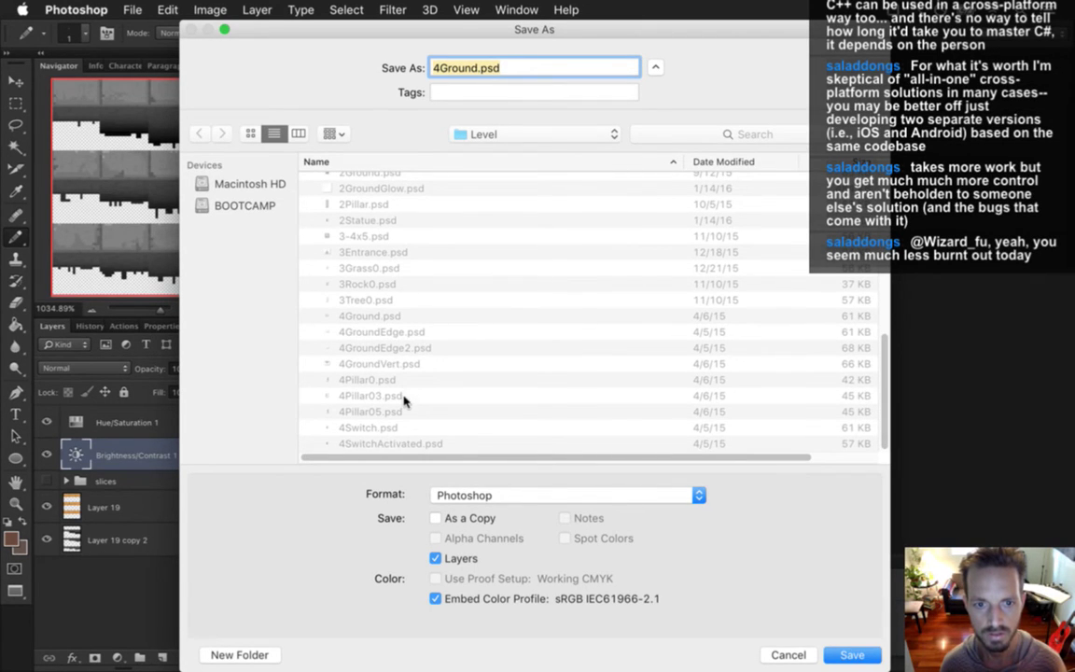
key(super+Tab)
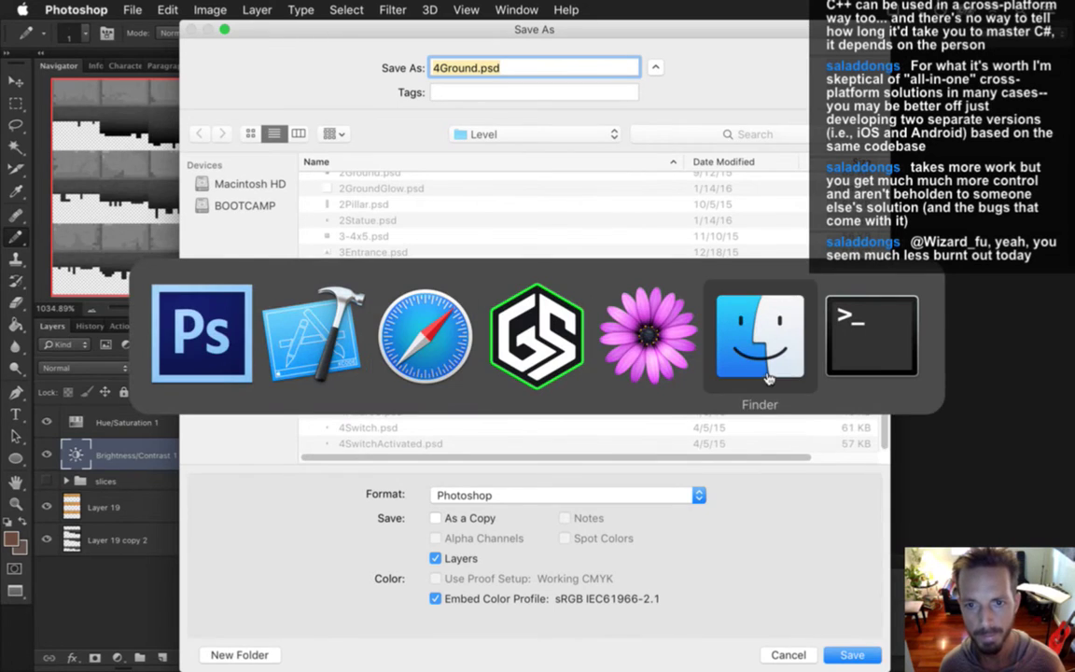
click(767, 378)
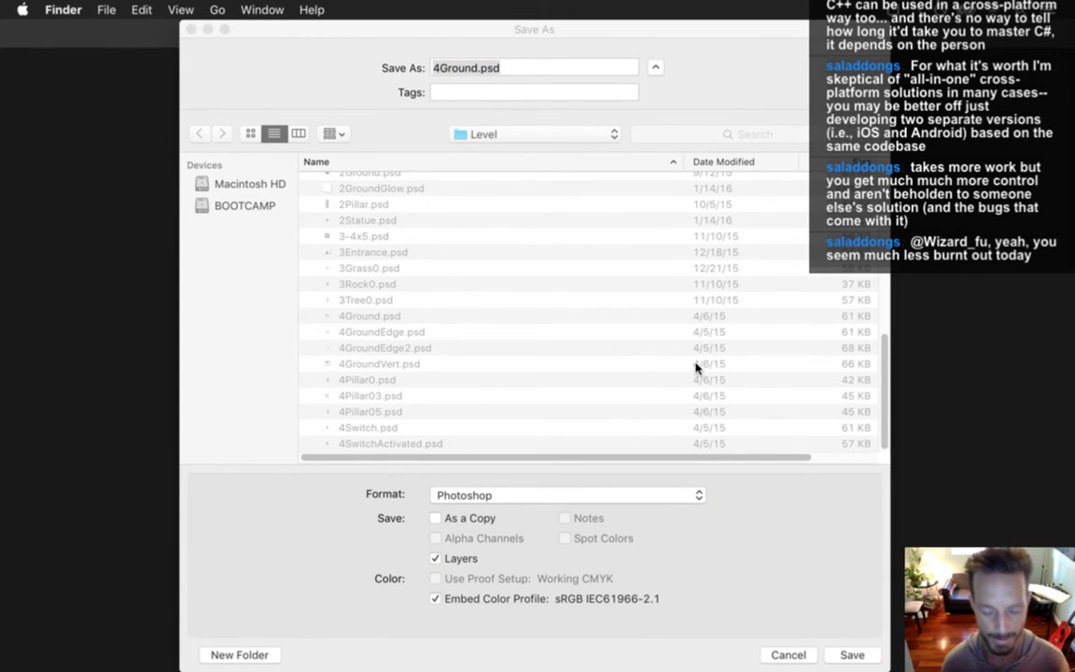
Move the nine 4Ground–4SwitchActivated PSDs from sprites > Level onto the desktop.
key(super+n)
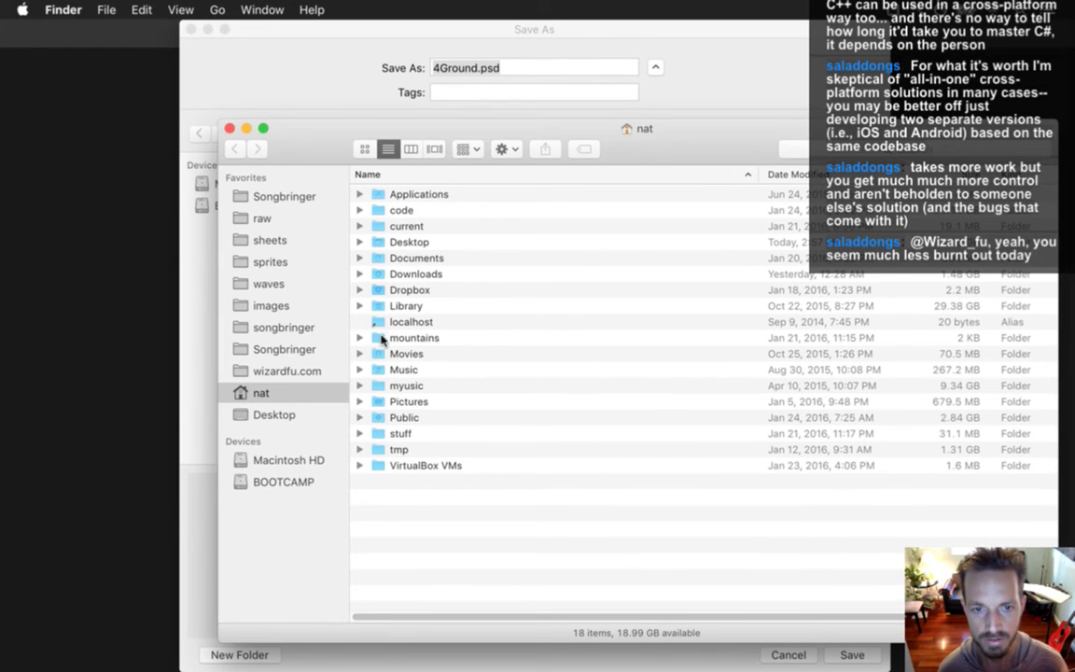
click(280, 262)
click(425, 338)
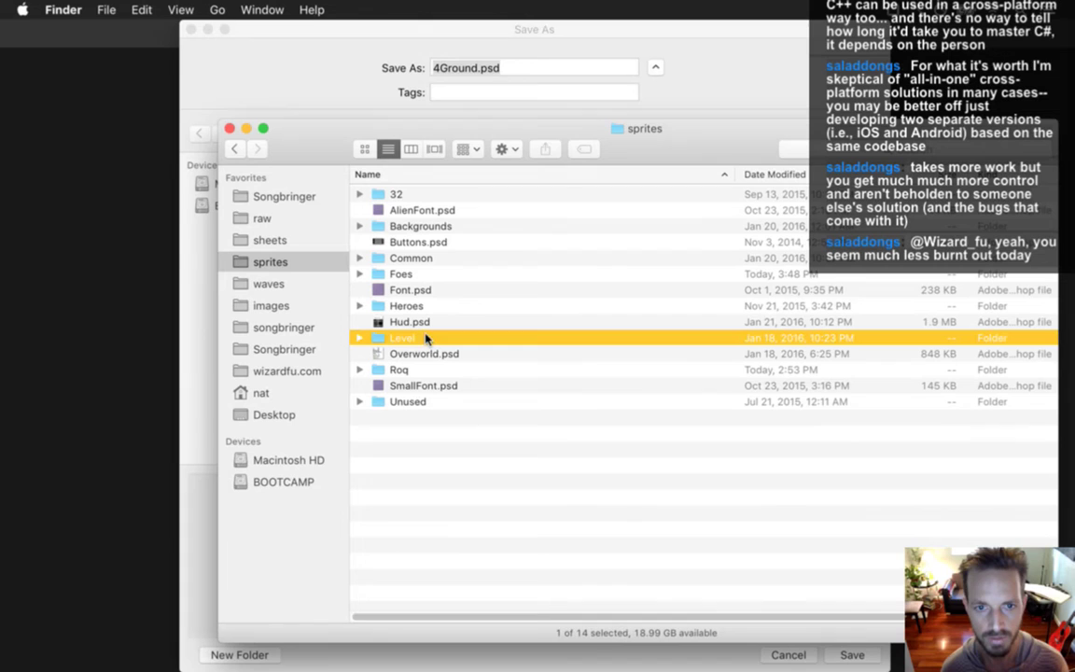
double_click(402, 338)
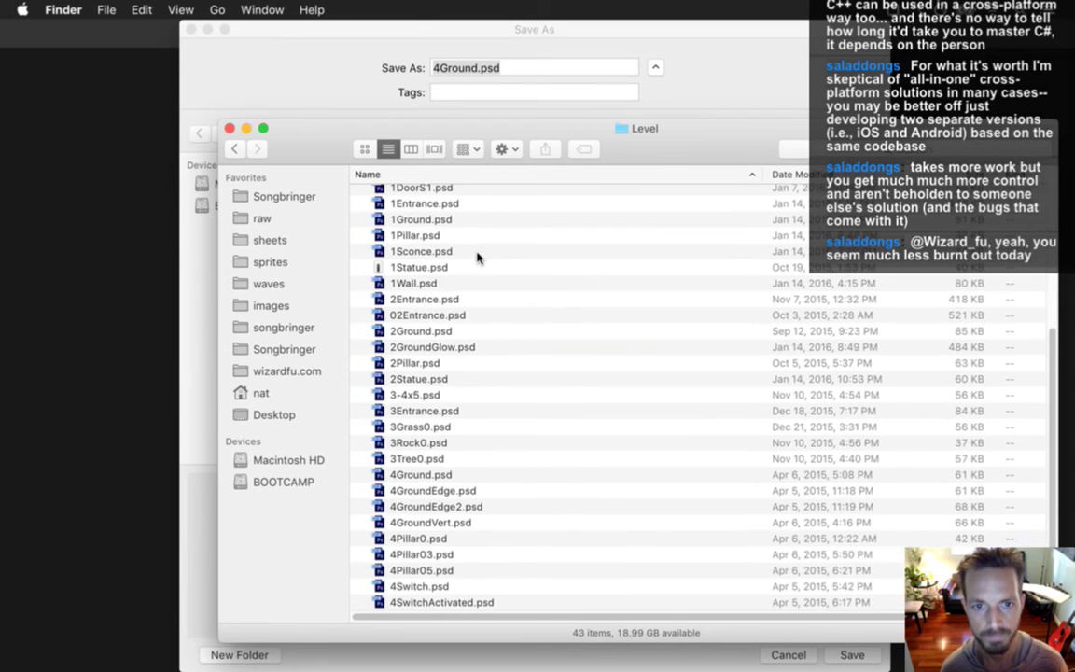
click(438, 476)
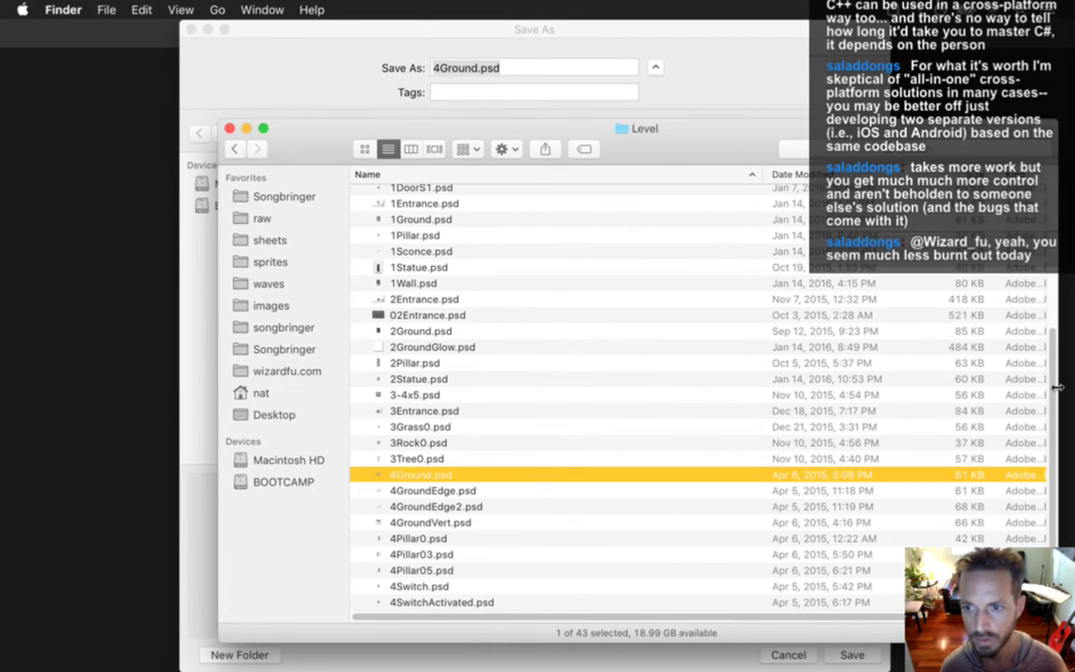
shift+click(432, 602)
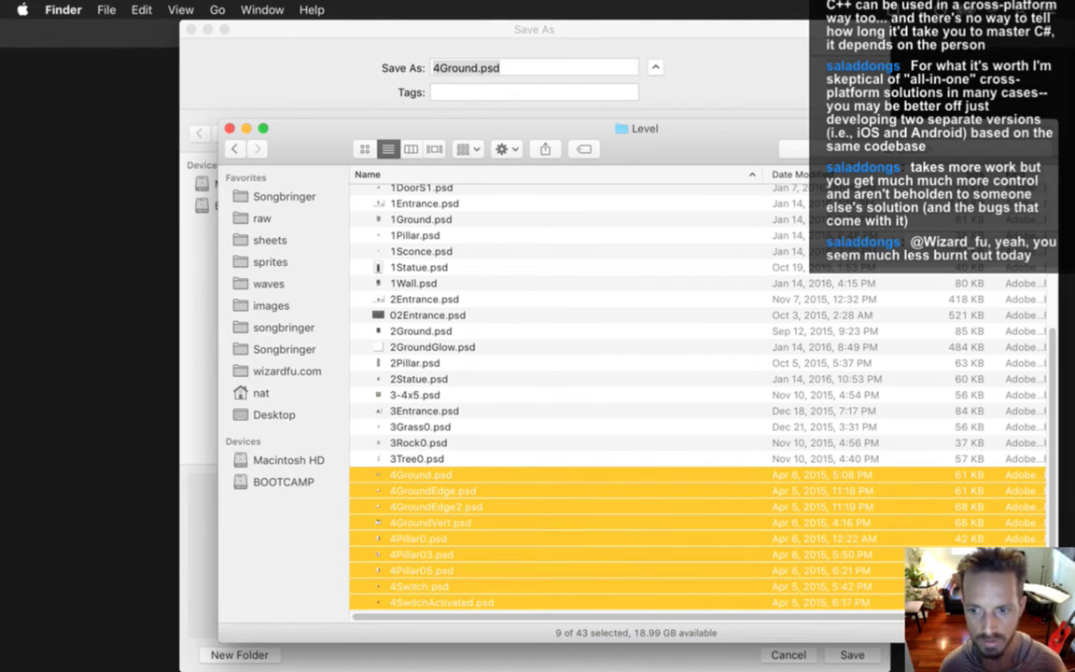
drag(420, 475, 546, 236)
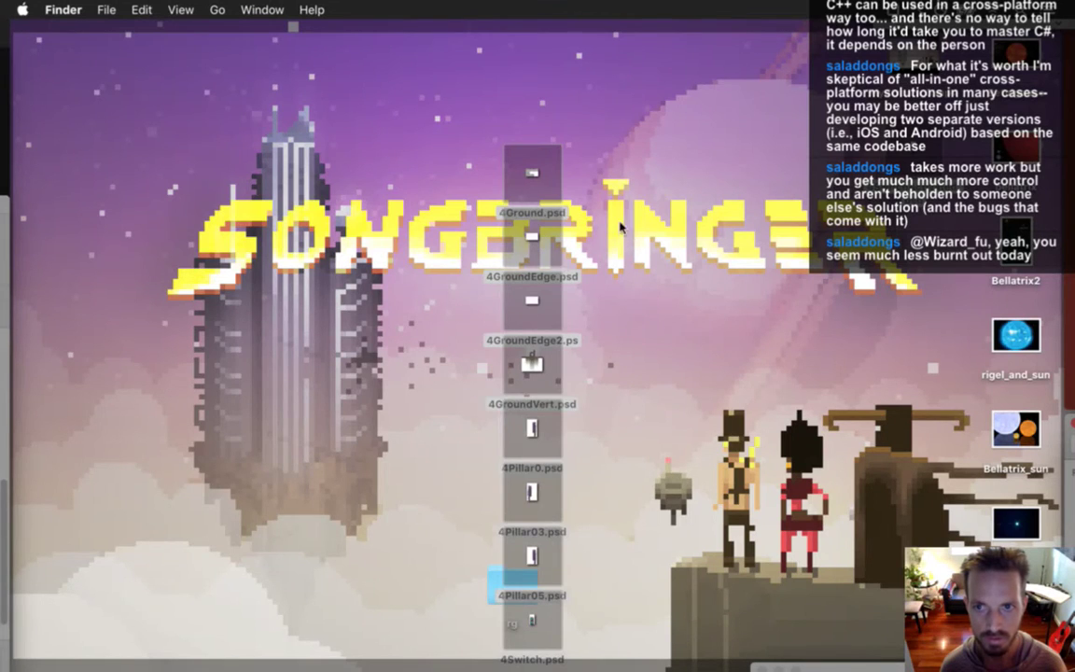
Create a desktop folder 'unused dungeon', select the moved PSDs, and return to Photoshop.
right_click(284, 202)
click(322, 218)
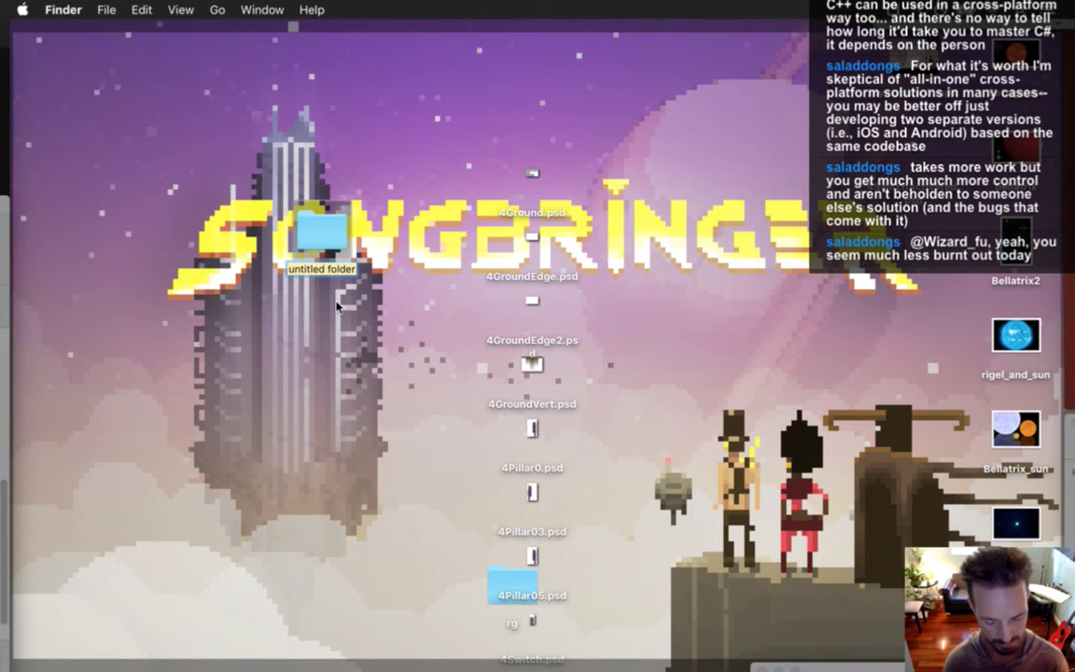
text(unused dunge)
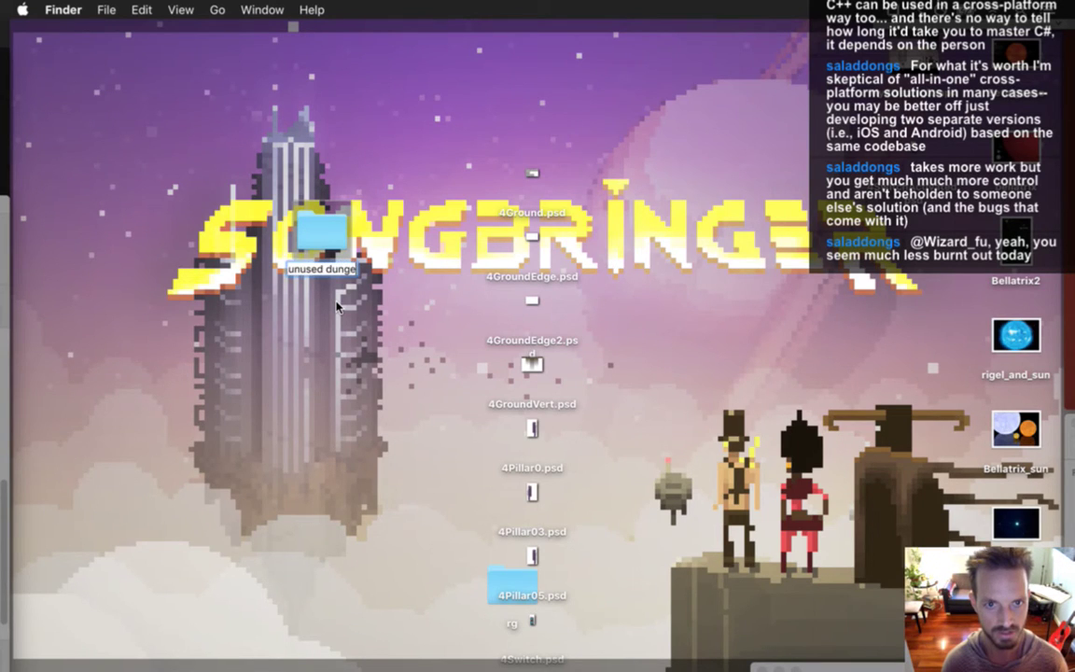
text(on)
key(Return)
drag(460, 104, 704, 334)
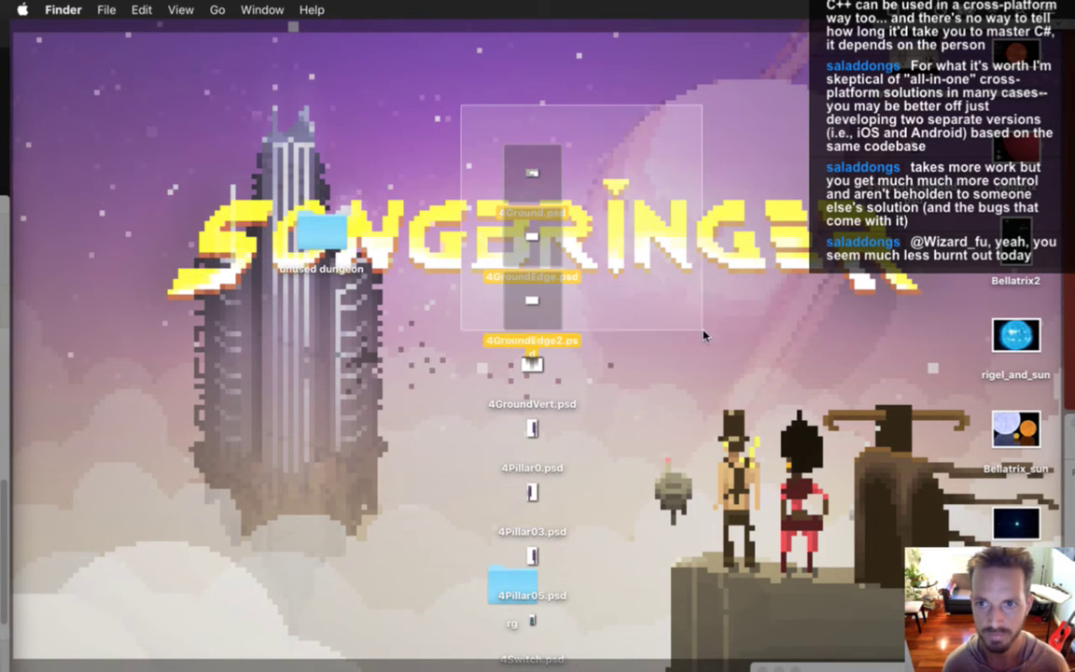
drag(431, 161, 913, 556)
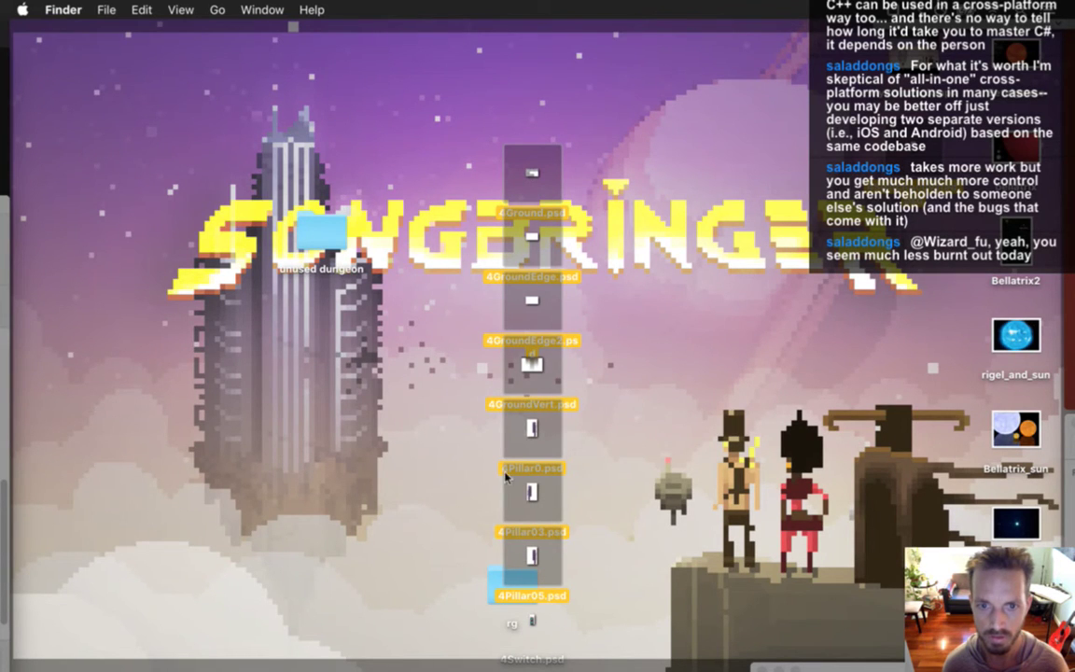
super+click(539, 646)
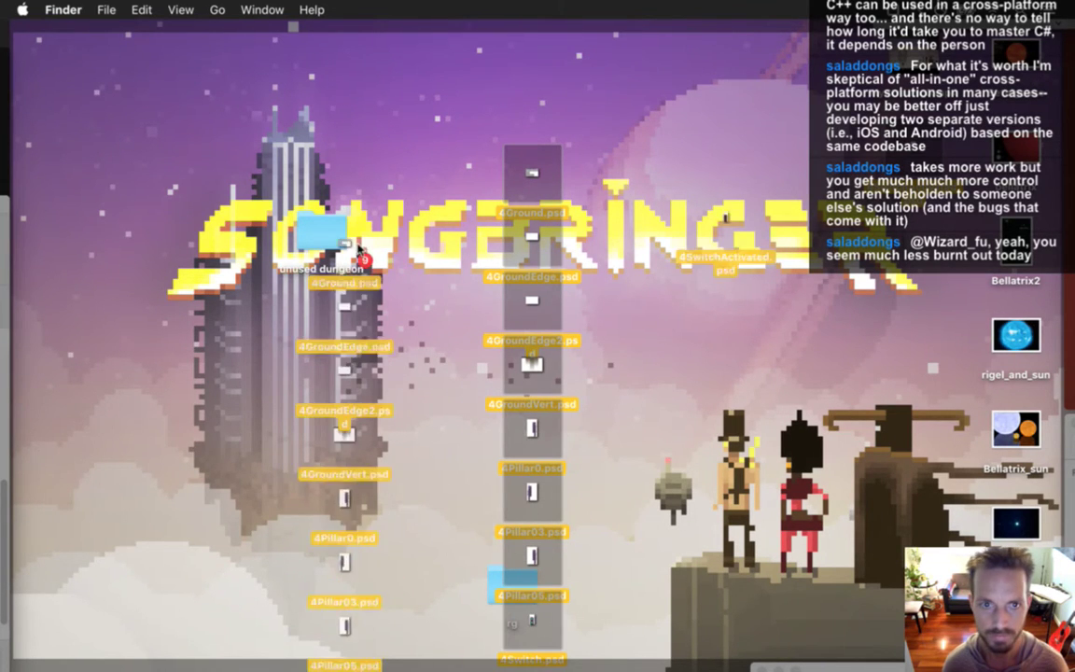
key(super+BackSpace)
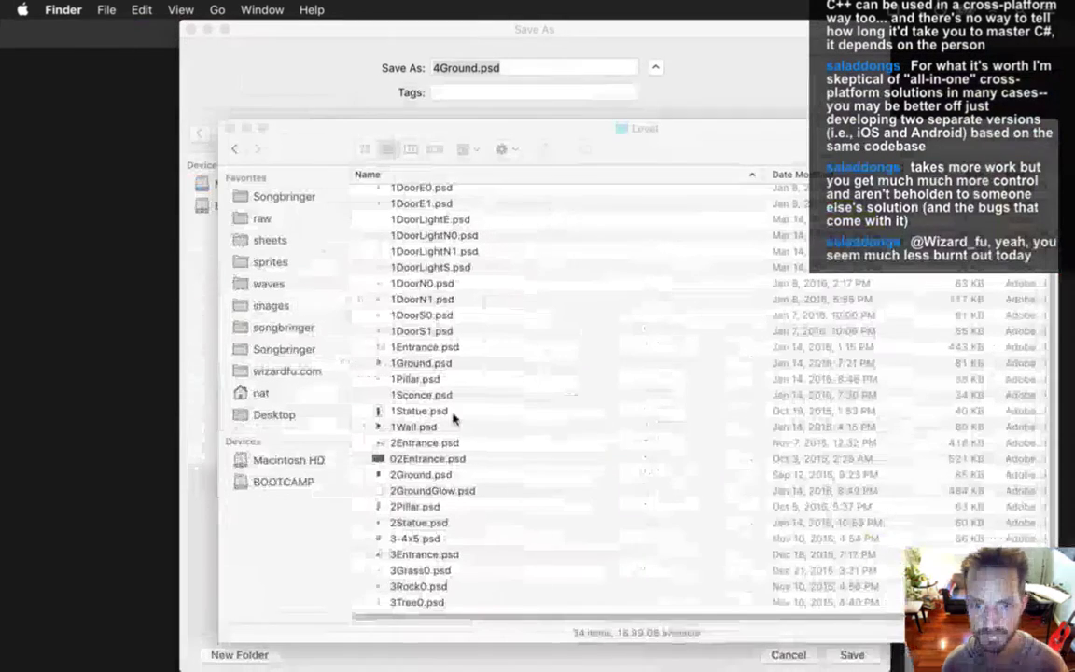
click(628, 158)
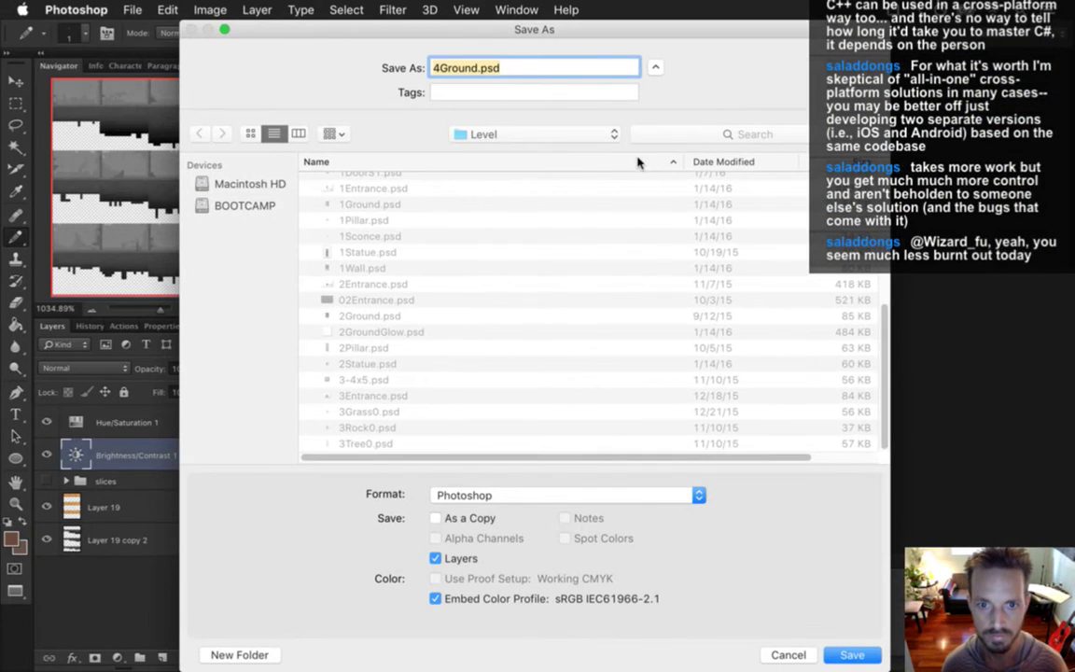
Save the tileset as 4Ground.psd, then bring up File > Export > Render Video.
click(852, 654)
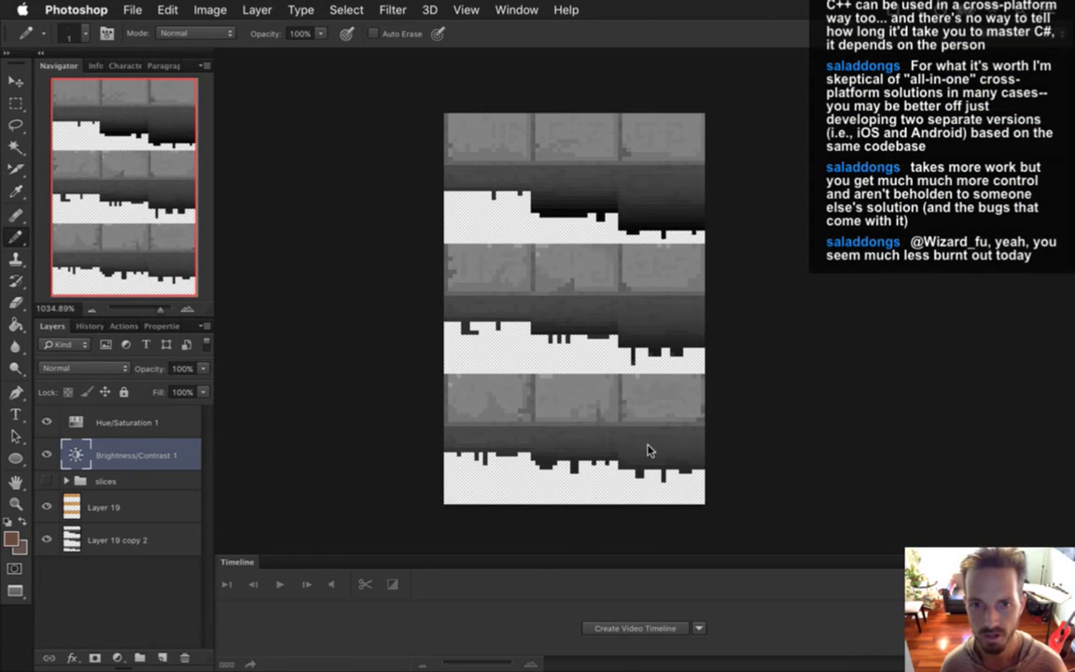
click(167, 9)
mouse_move(132, 9)
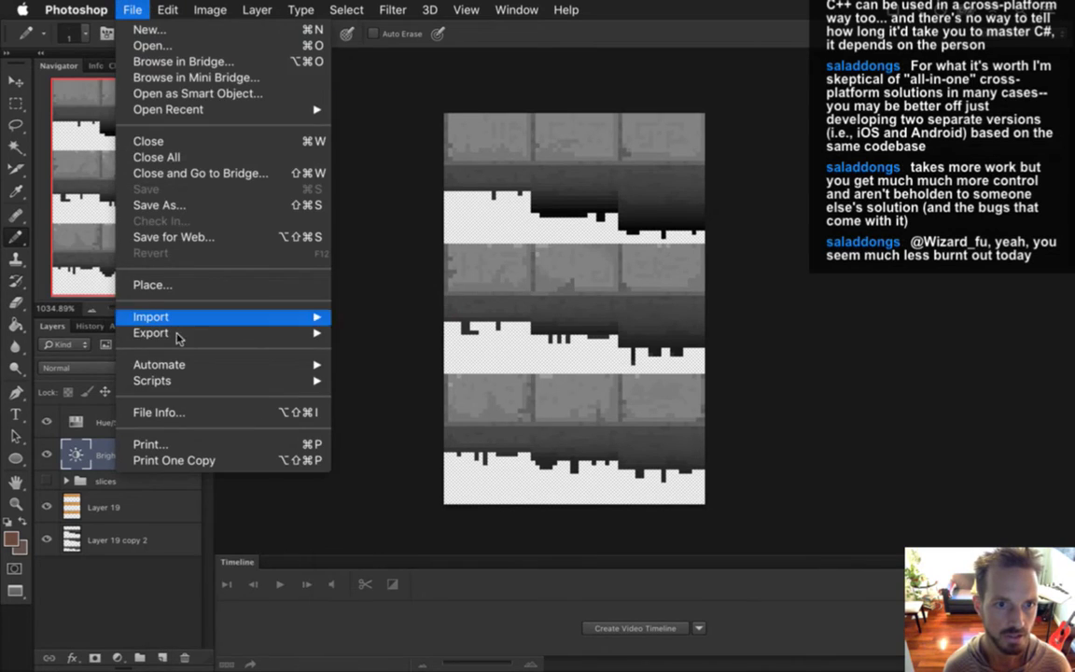
mouse_move(152, 334)
click(530, 461)
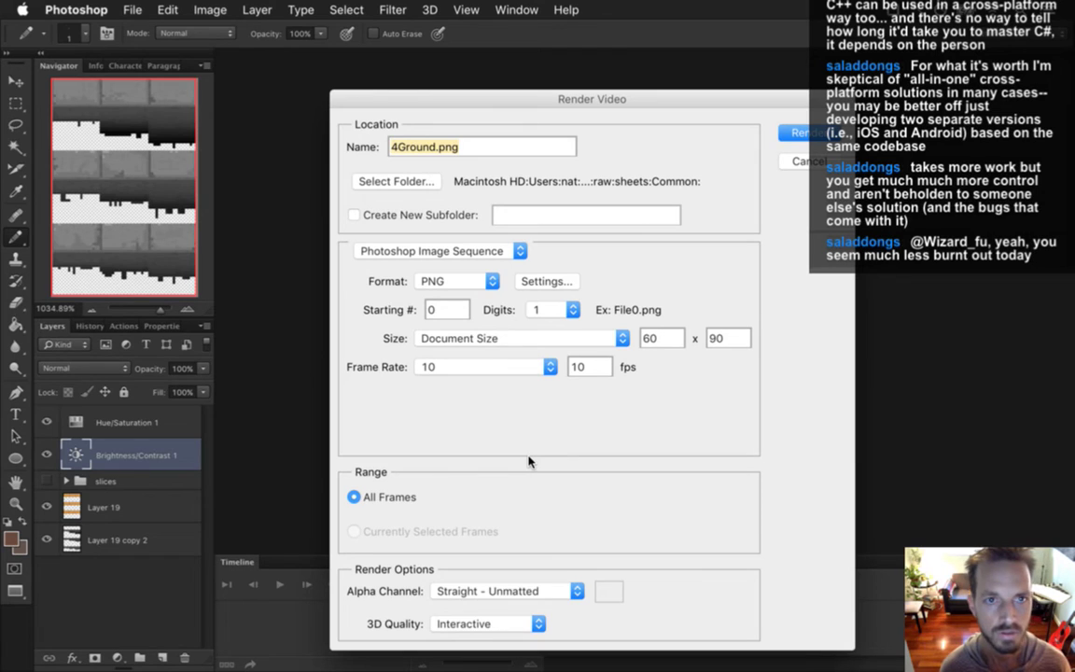
Cancel the video render, save the tileset for web as 4Ground.png, and select the Slice Select tool.
click(789, 161)
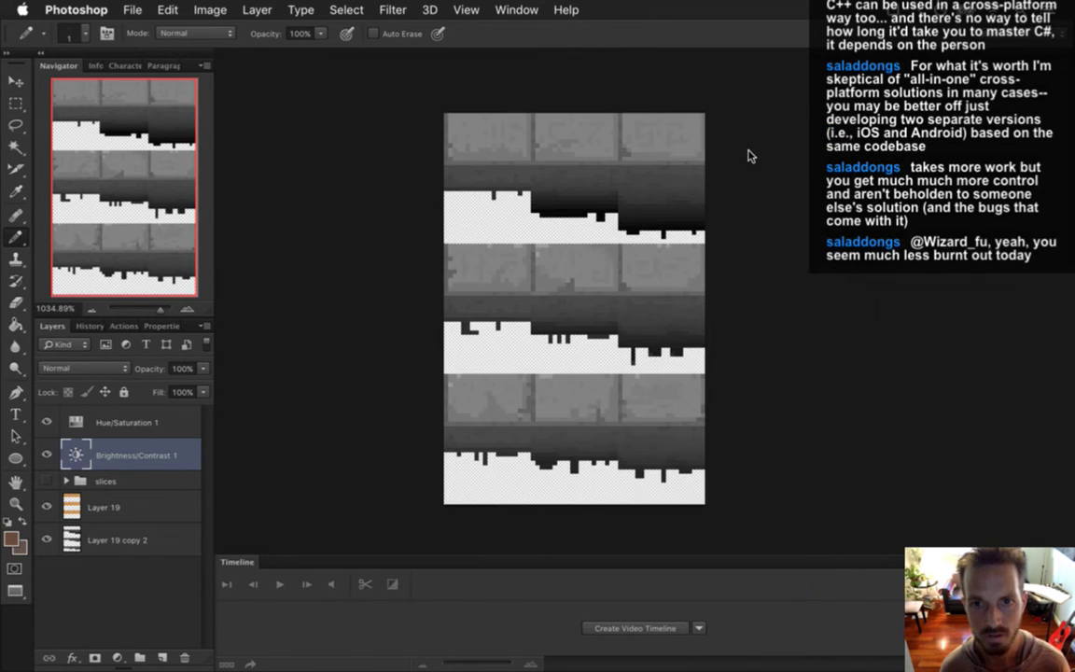
key(ctrl+alt+shift+s)
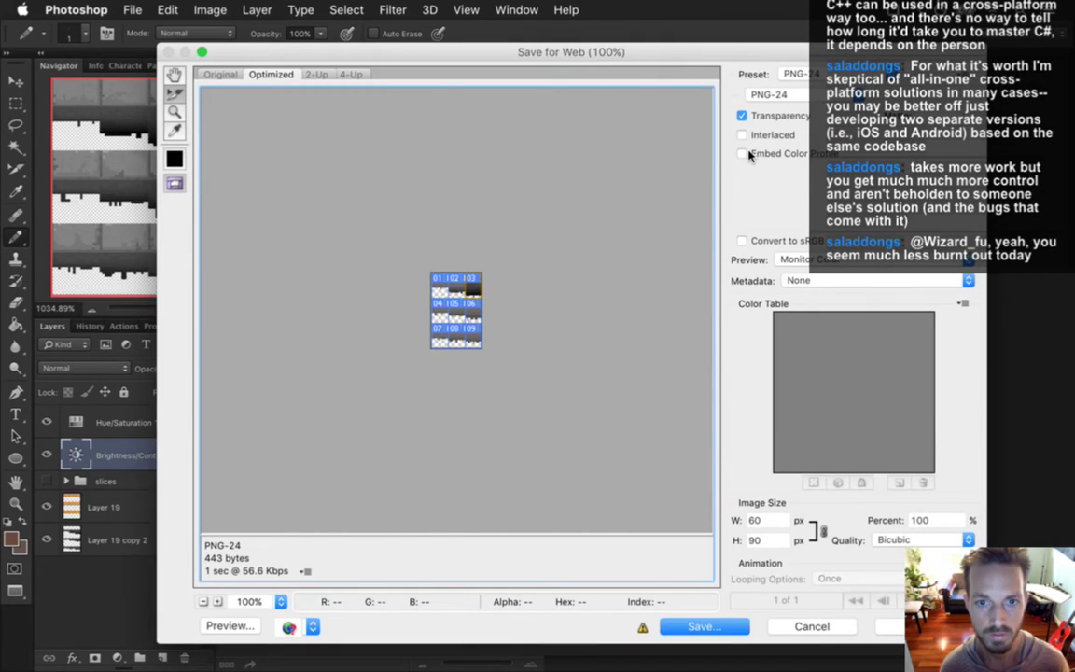
key(Return)
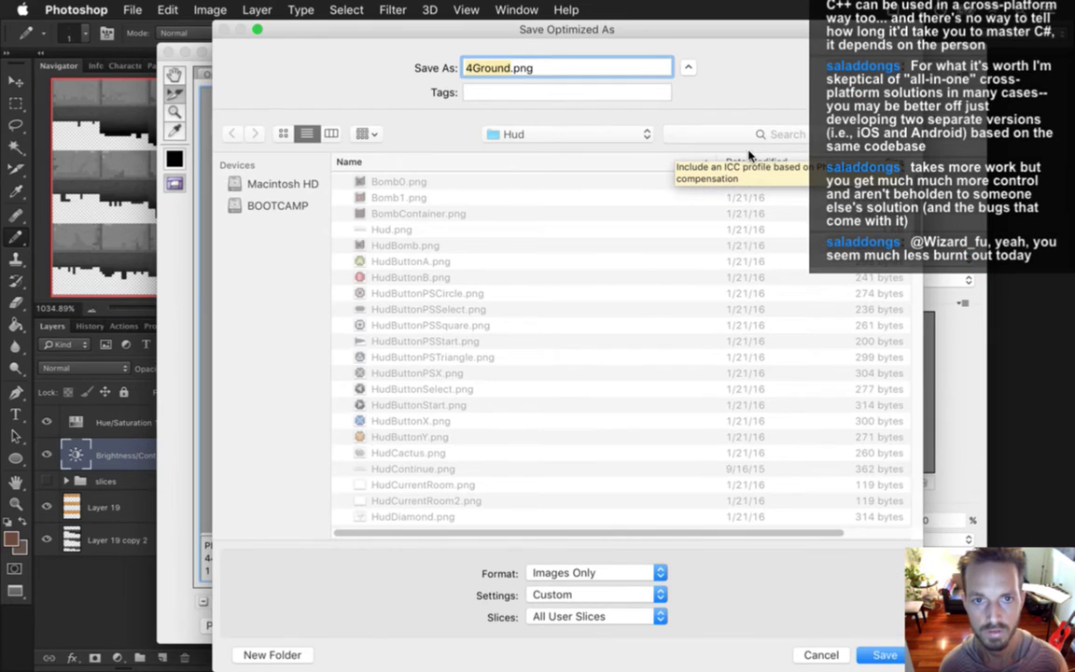
key(Return)
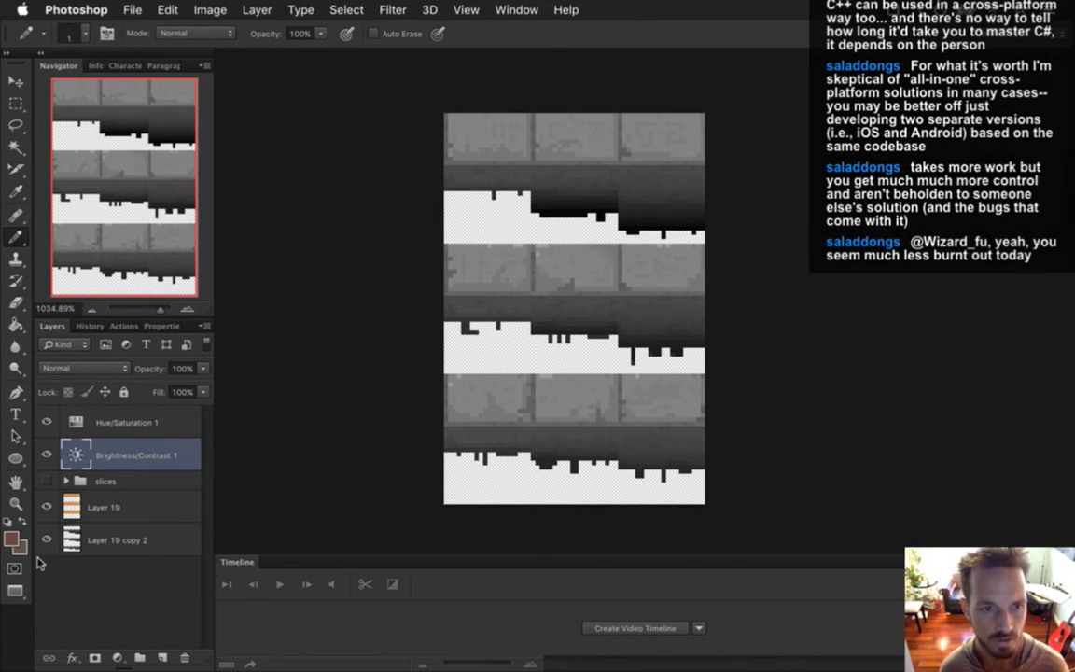
click(15, 169)
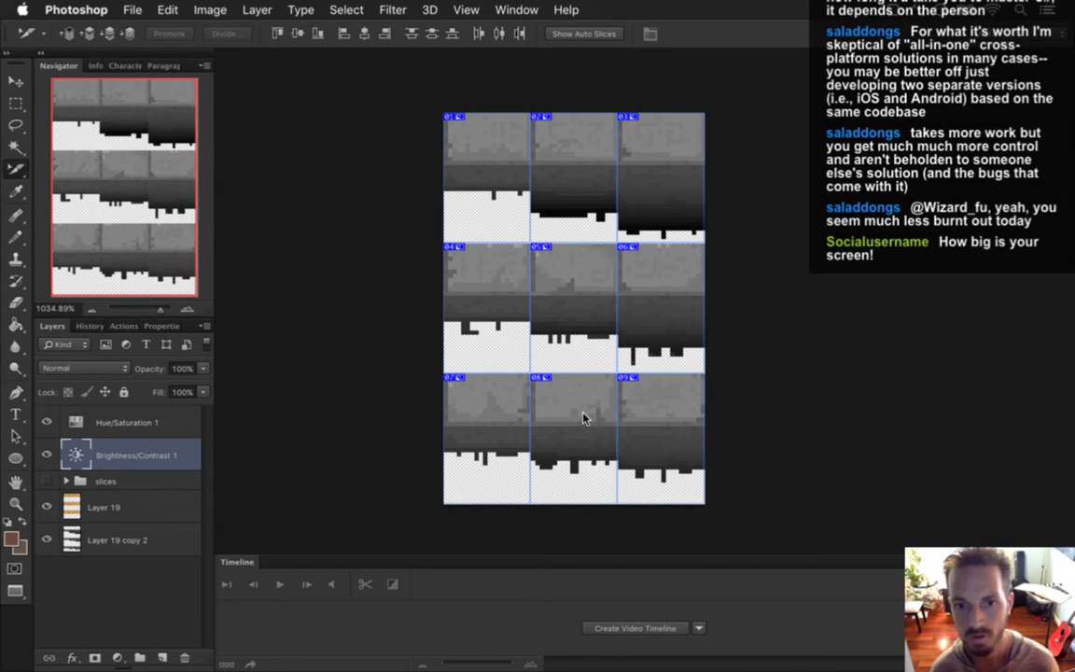
Check snapping options, toggle slice outlines, and cycle through the Move, Marquee and Slice Select tools.
click(123, 482)
click(476, 9)
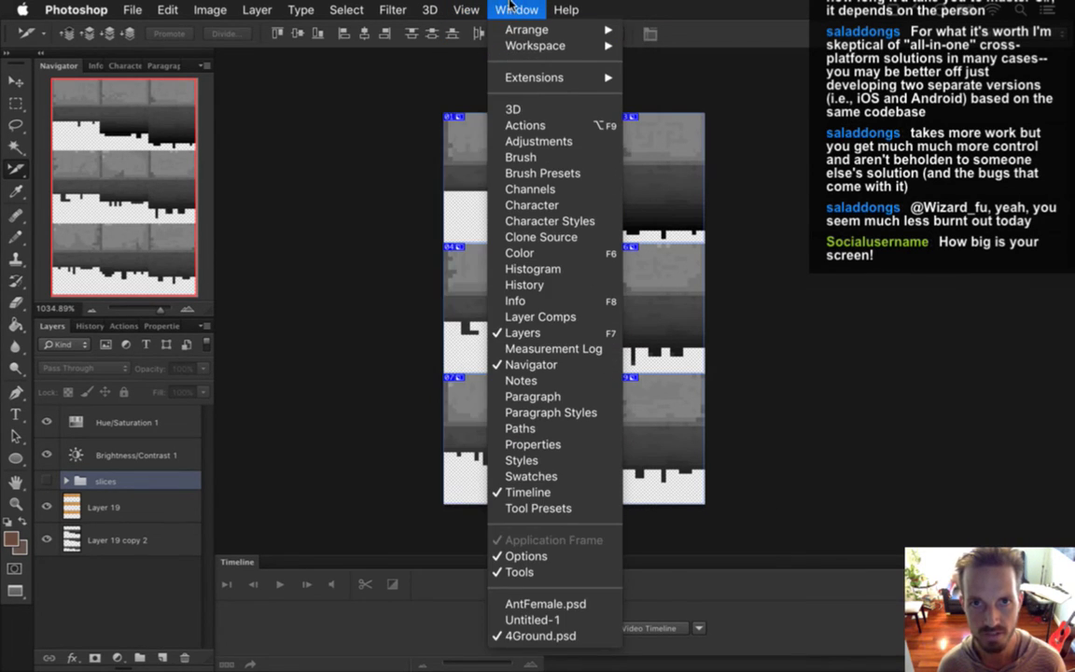
mouse_move(485, 380)
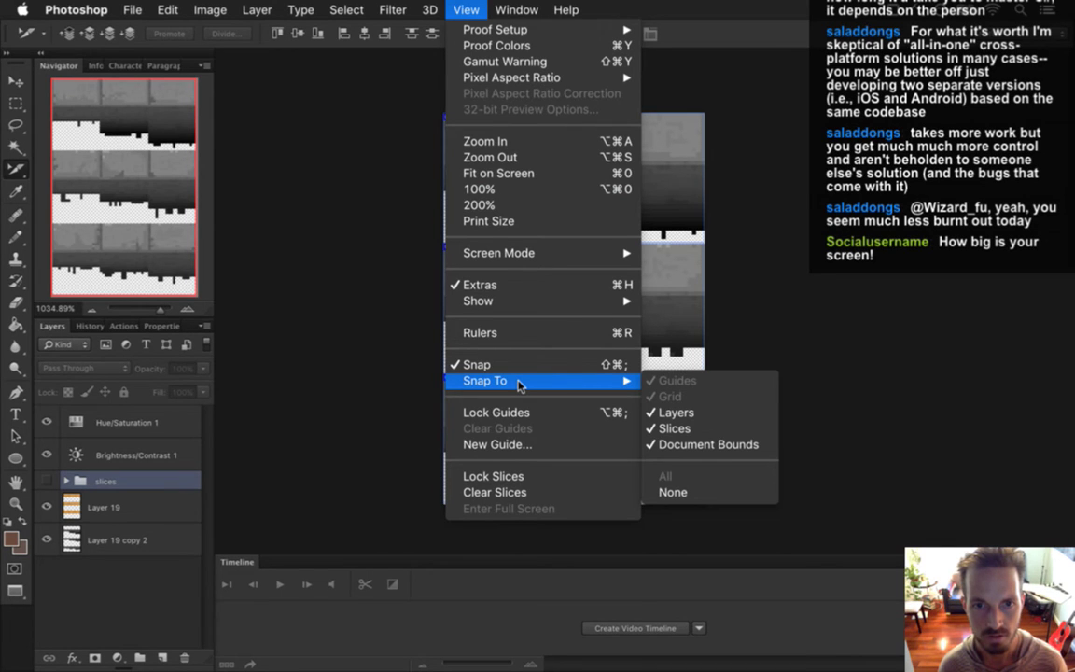
click(384, 407)
key(super+h)
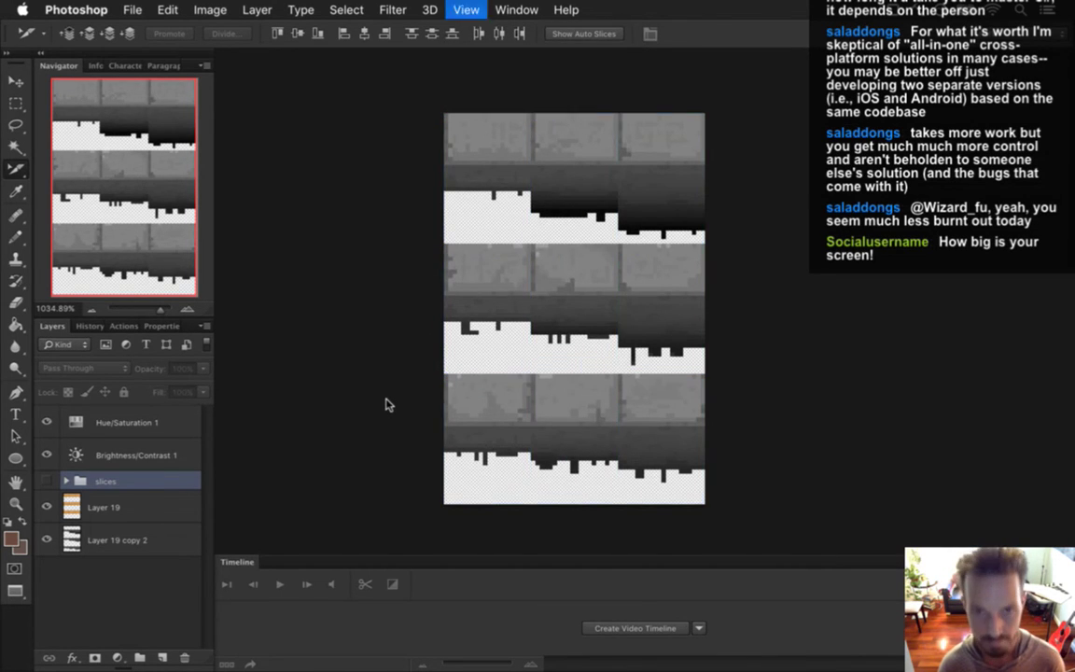
key(super+h)
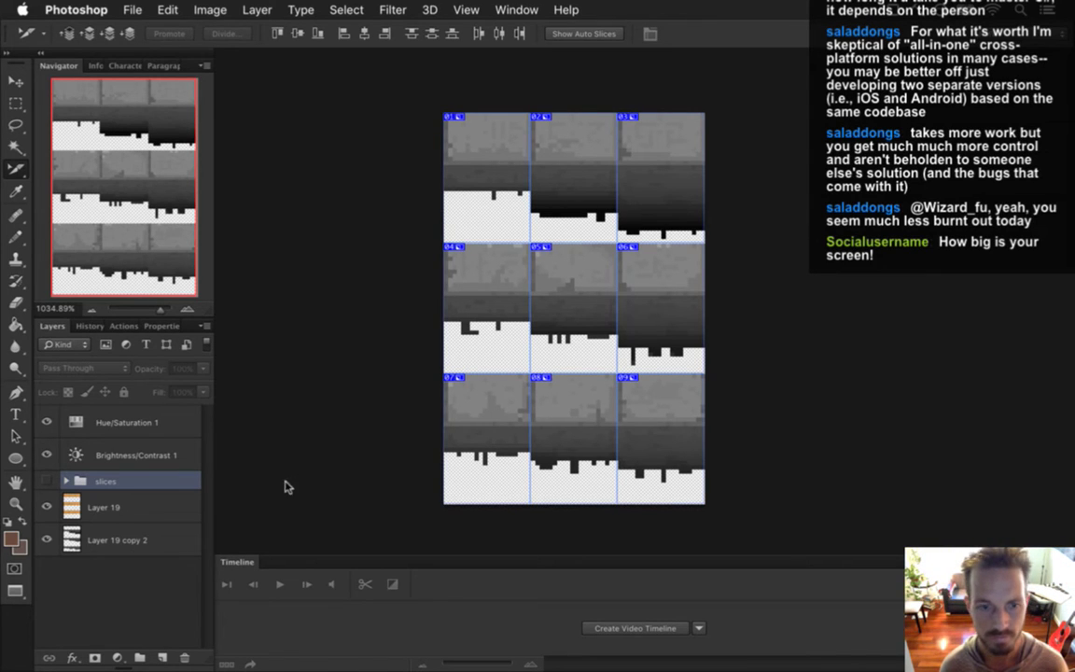
click(12, 537)
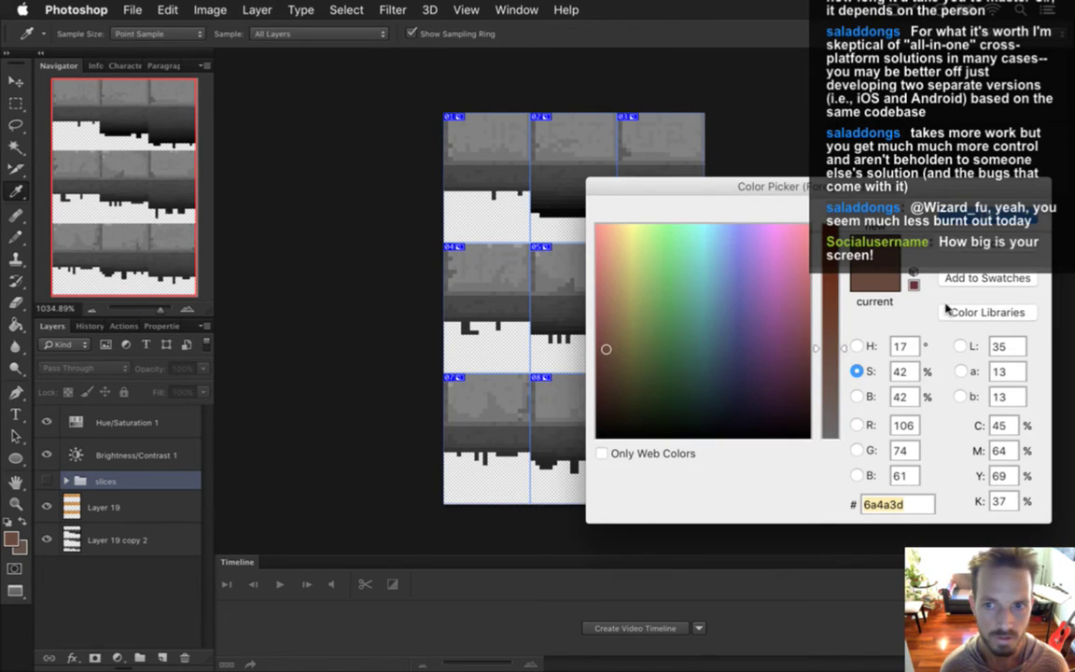
key(Escape)
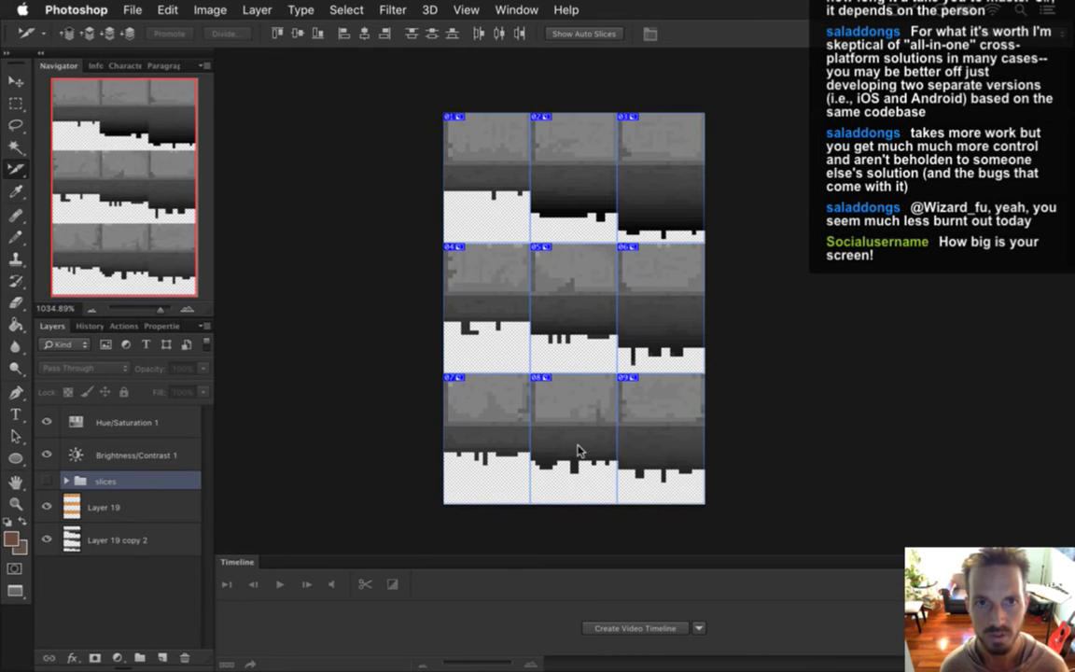
click(16, 103)
click(16, 81)
click(16, 103)
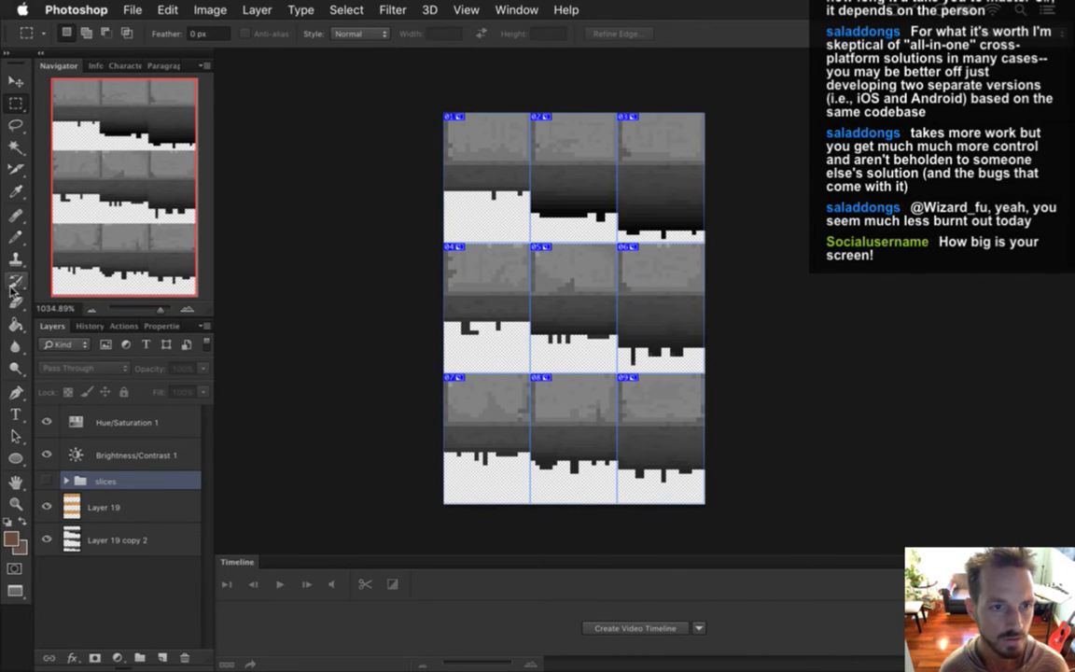
click(16, 168)
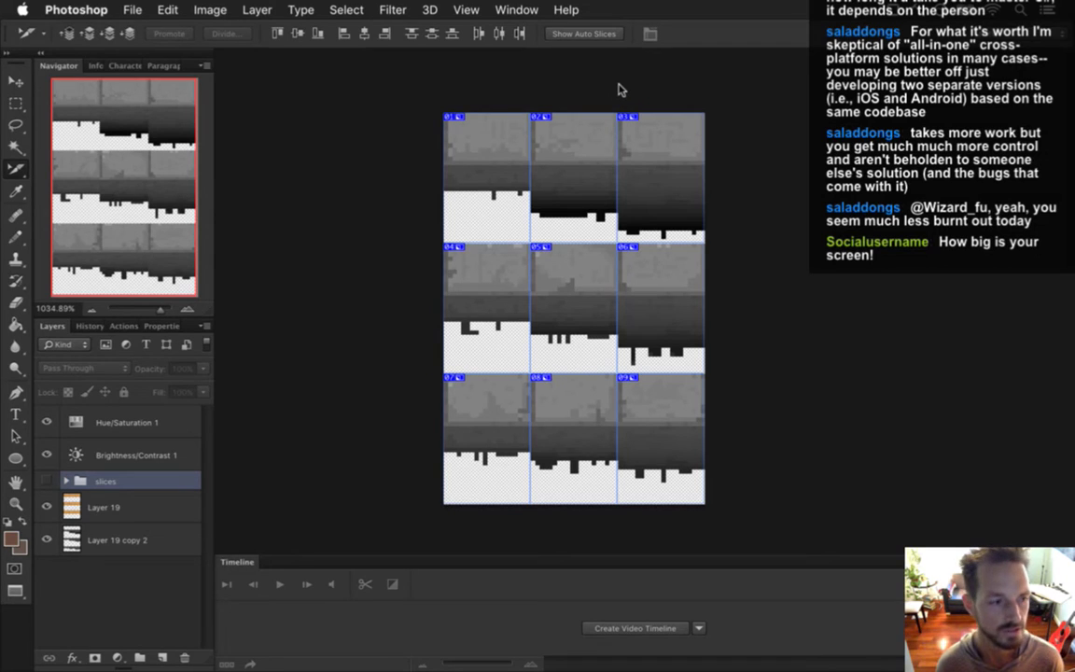
Turn on the slices group's visibility, expand it, and select its first layer.
click(514, 10)
click(432, 547)
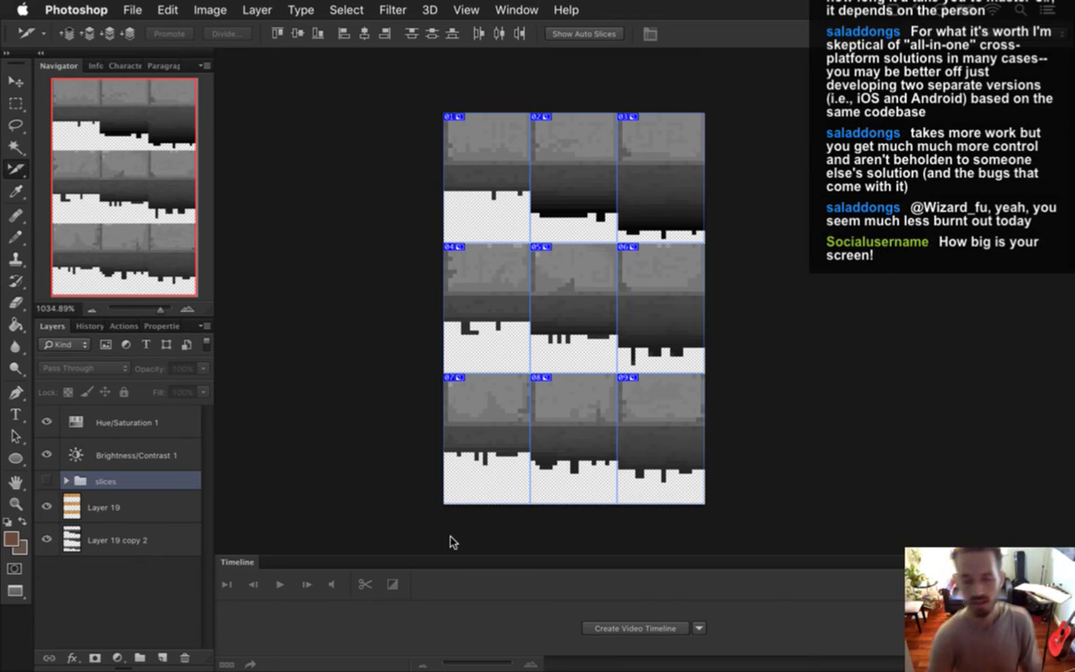
click(516, 9)
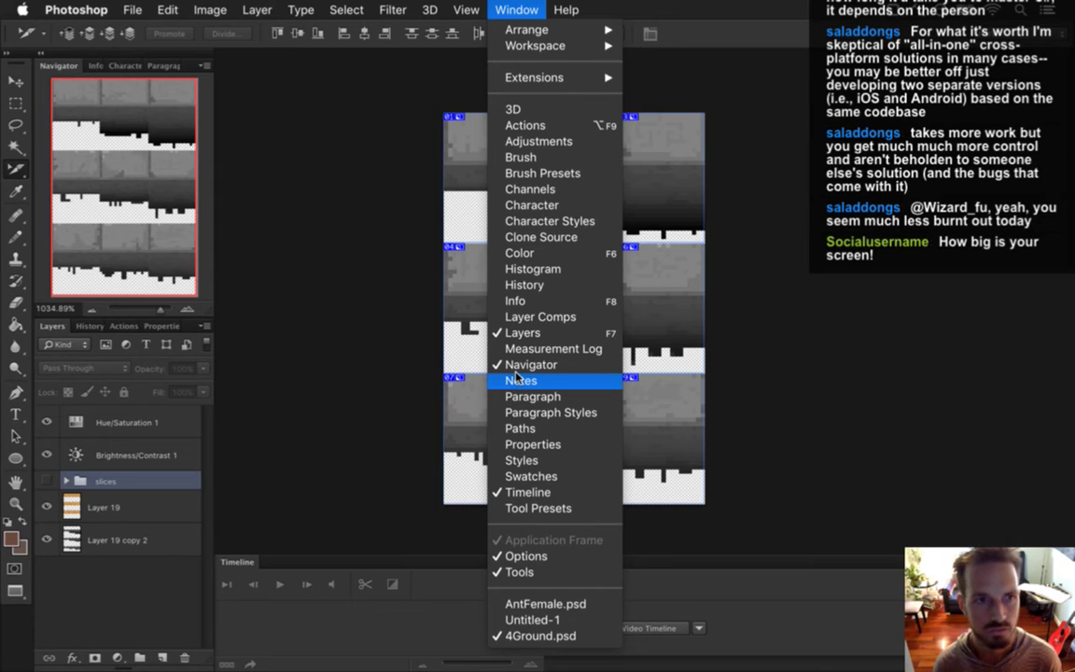
click(381, 295)
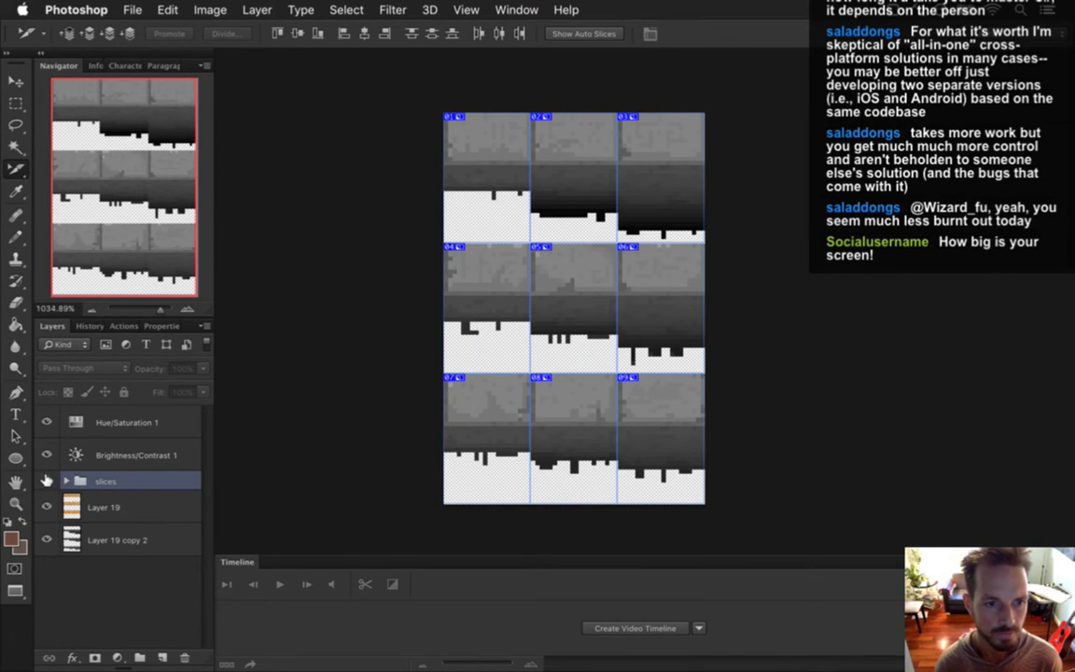
click(46, 480)
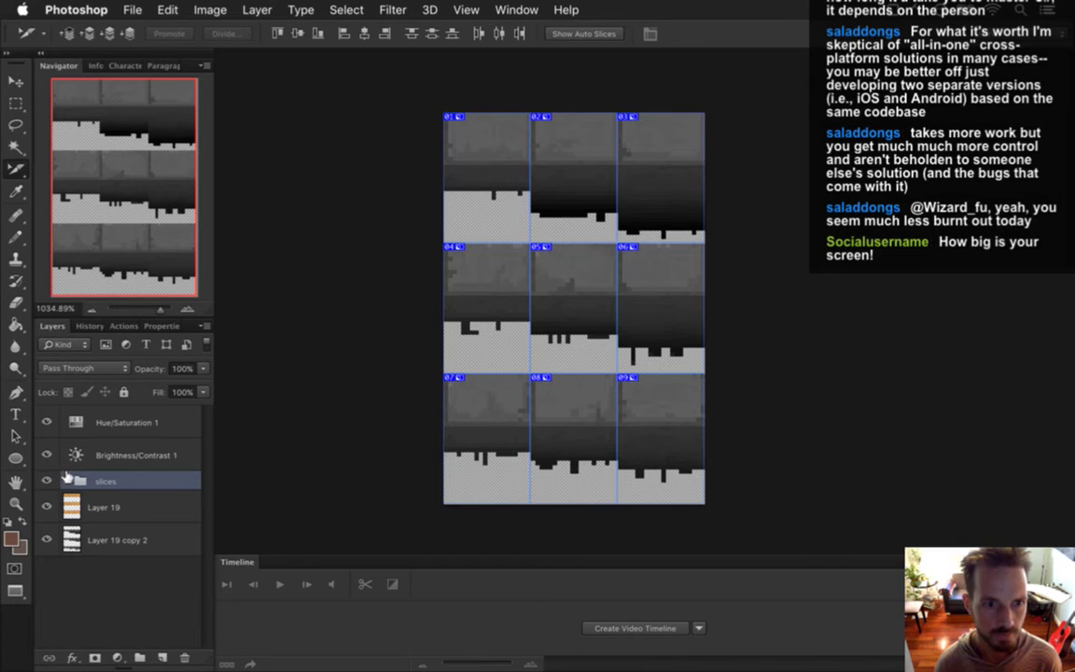
click(66, 479)
click(125, 505)
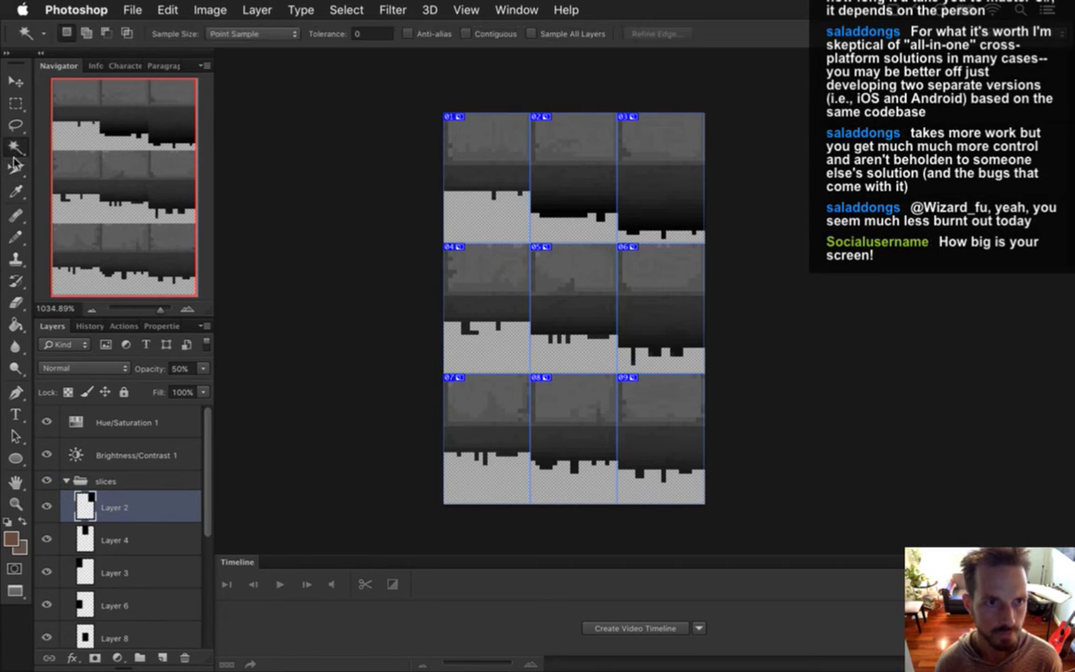
Switch between the Slice and Slice Select tools, inspect the bottom-middle slice, and hide the slices group.
click(17, 169)
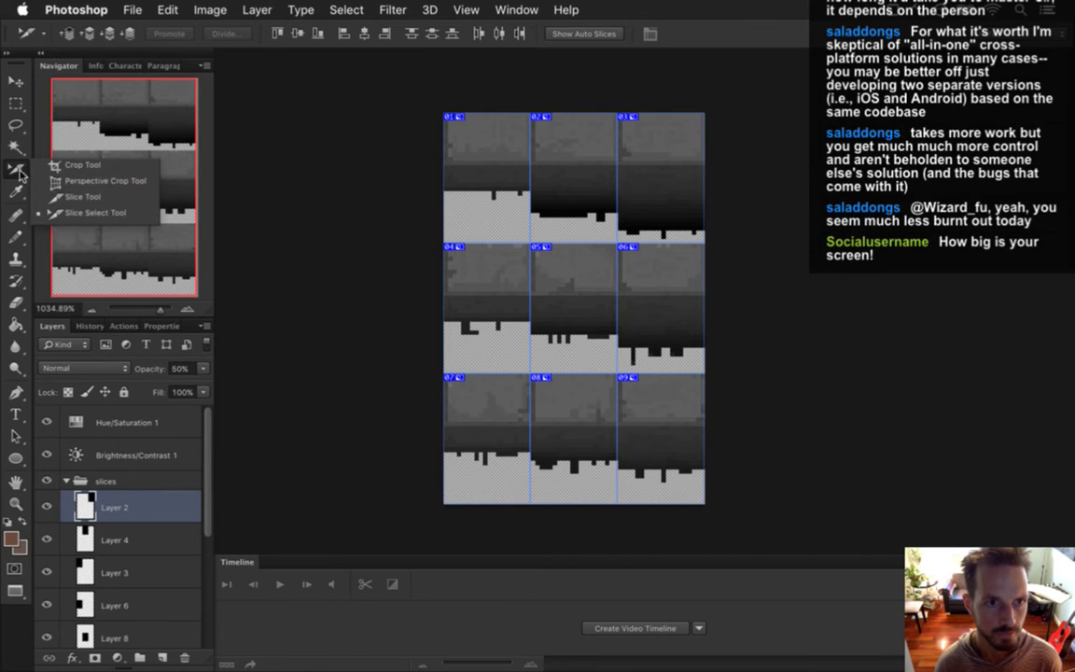
click(82, 197)
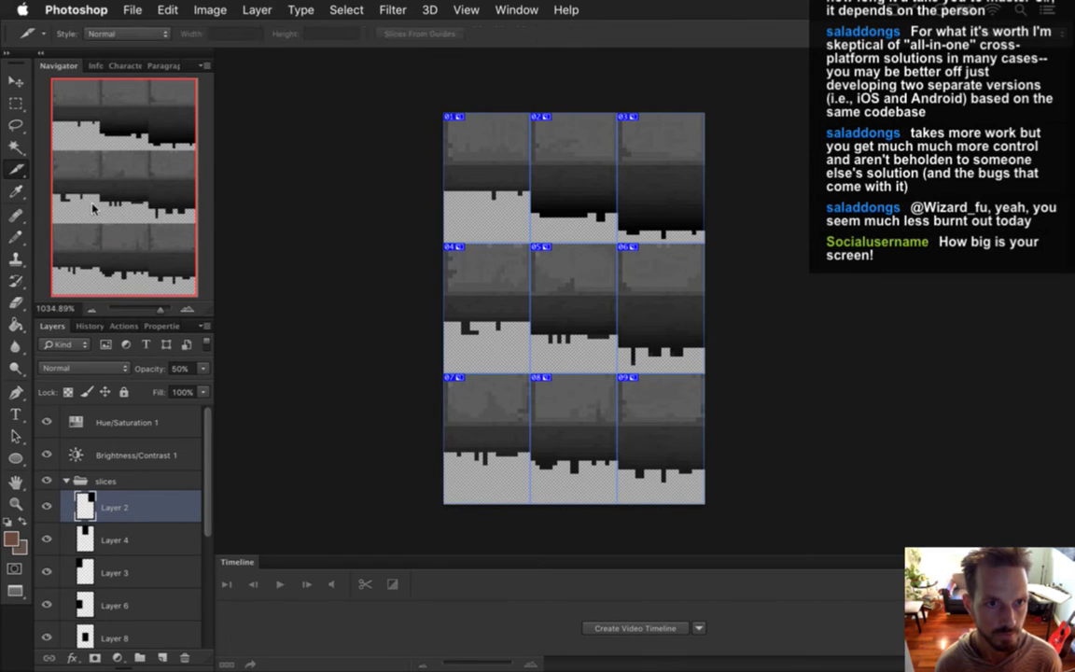
click(23, 171)
click(56, 198)
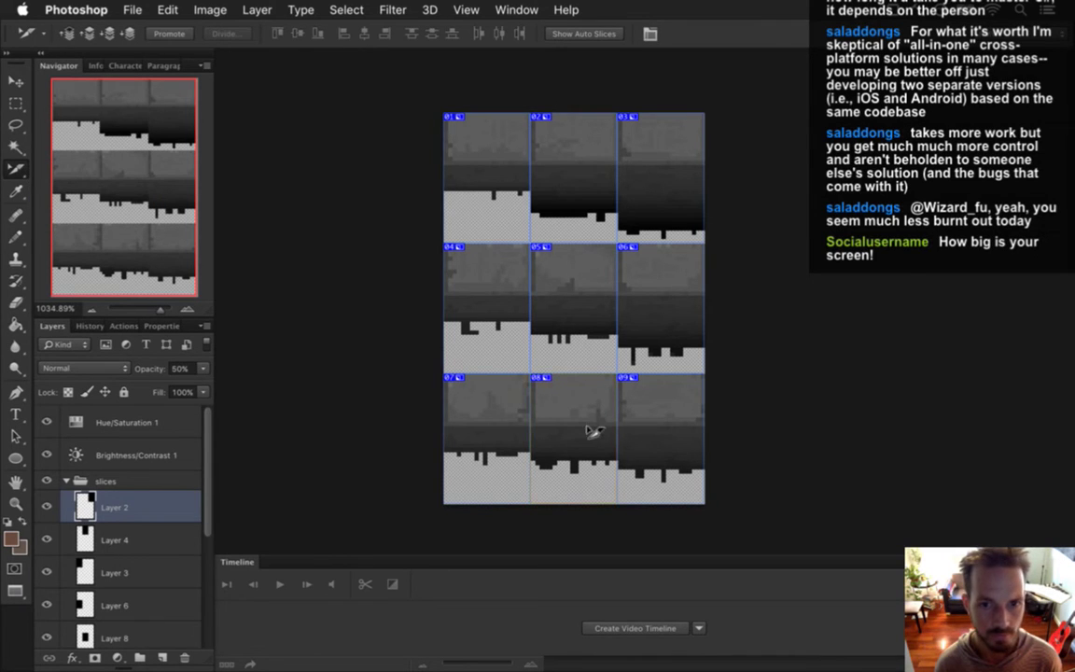
double_click(590, 430)
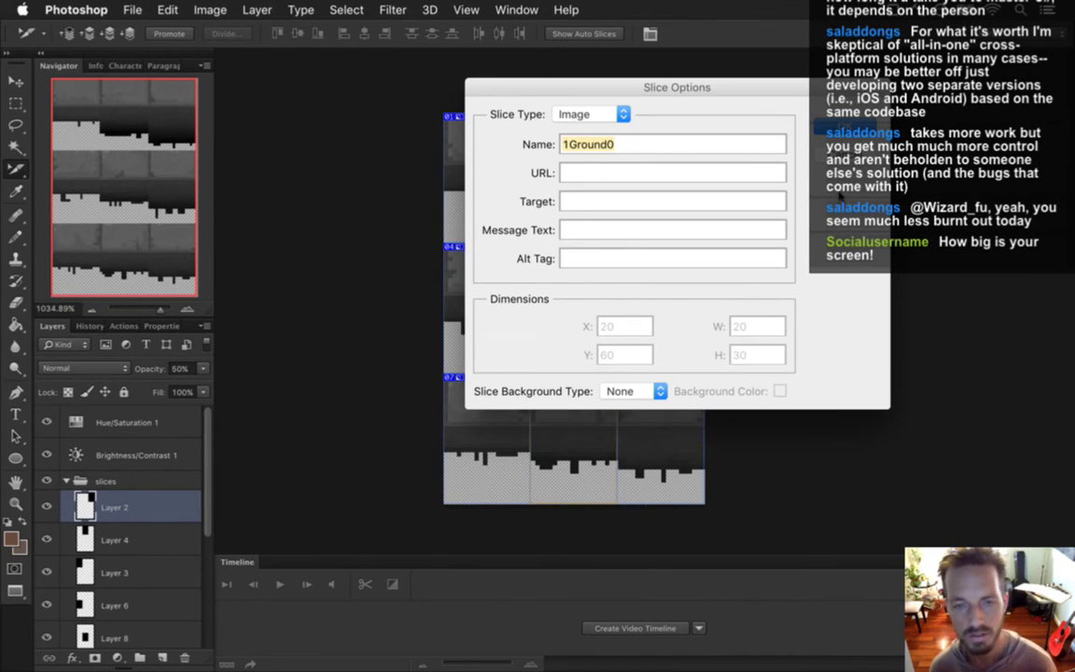
key(Return)
click(47, 478)
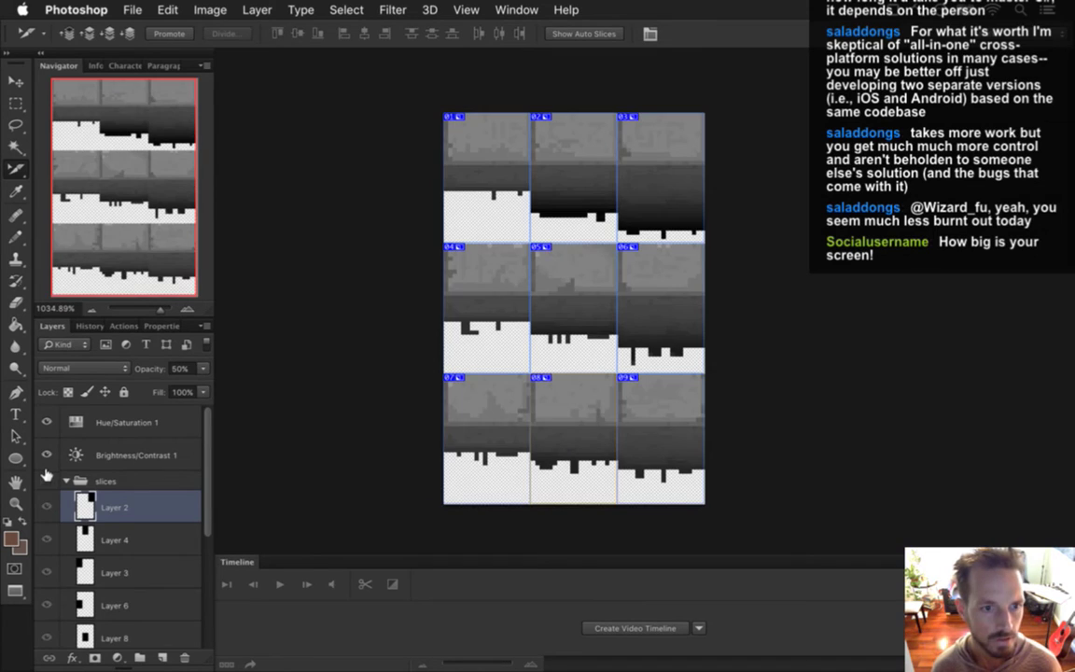
Rename the bottom-middle and bottom-left slices with the 4Ground prefix, bottom-left becoming 4Ground1.
double_click(571, 432)
click(567, 144)
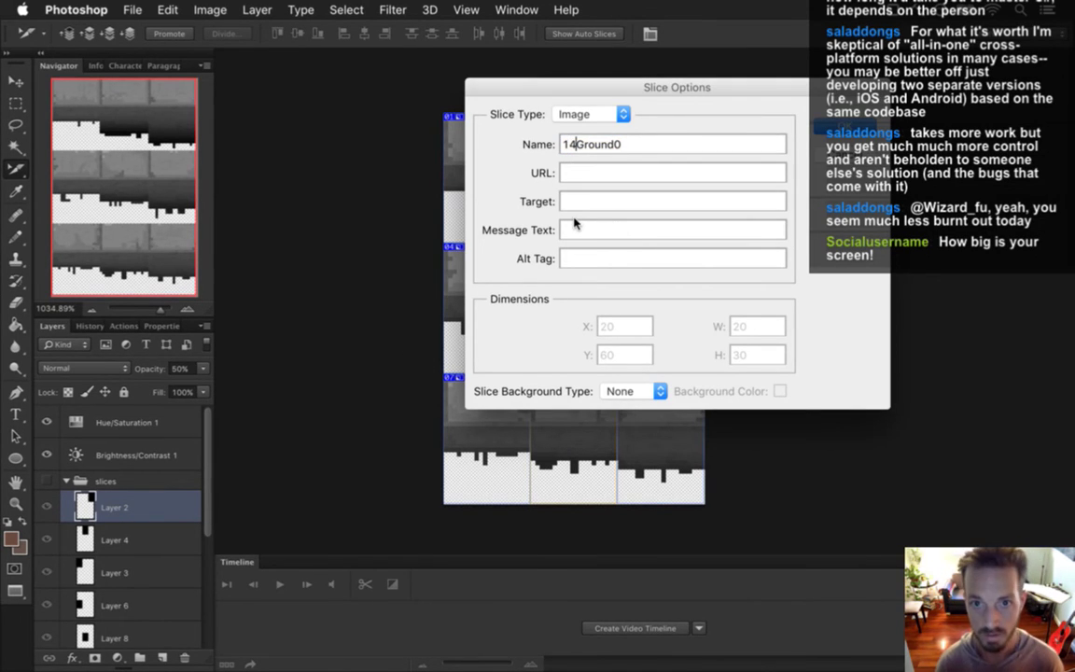
key(BackSpace)
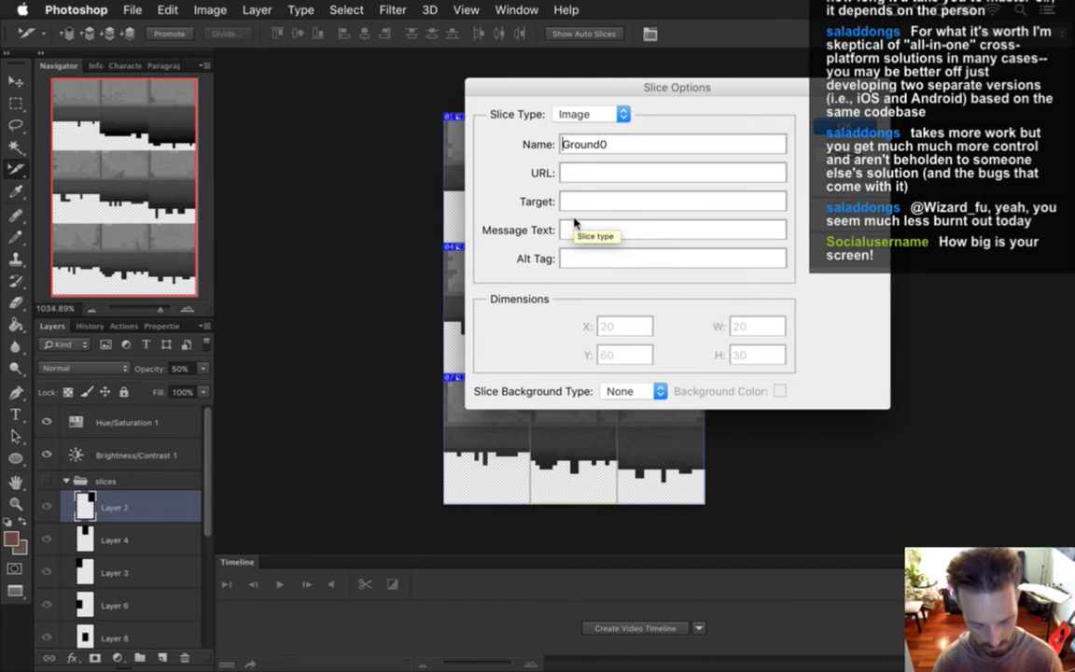
text(1)
key(Return)
double_click(501, 416)
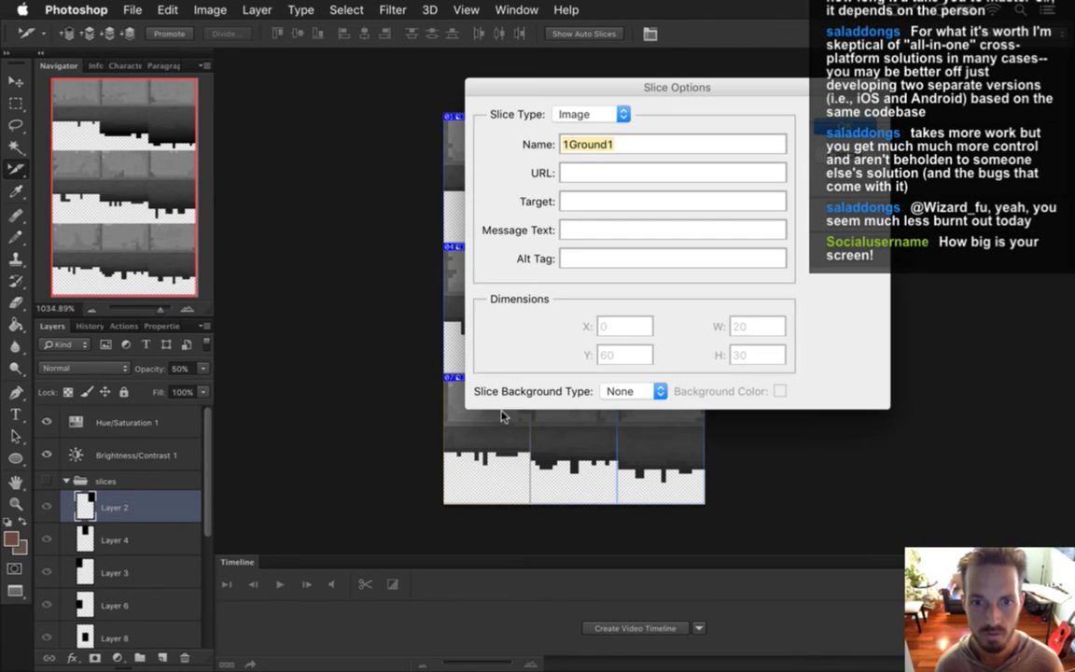
key(Right)
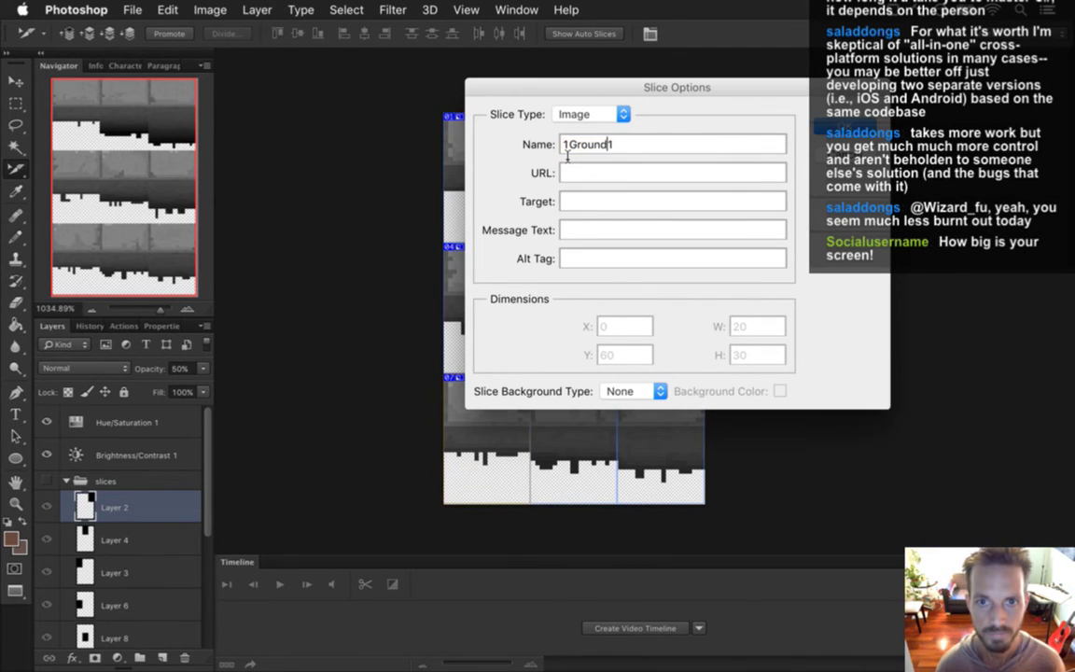
key(Up)
key(Return)
Rename the middle-left, top-left and top-middle slices with the 4Ground prefix, middle-left becoming 4Ground2.
double_click(476, 334)
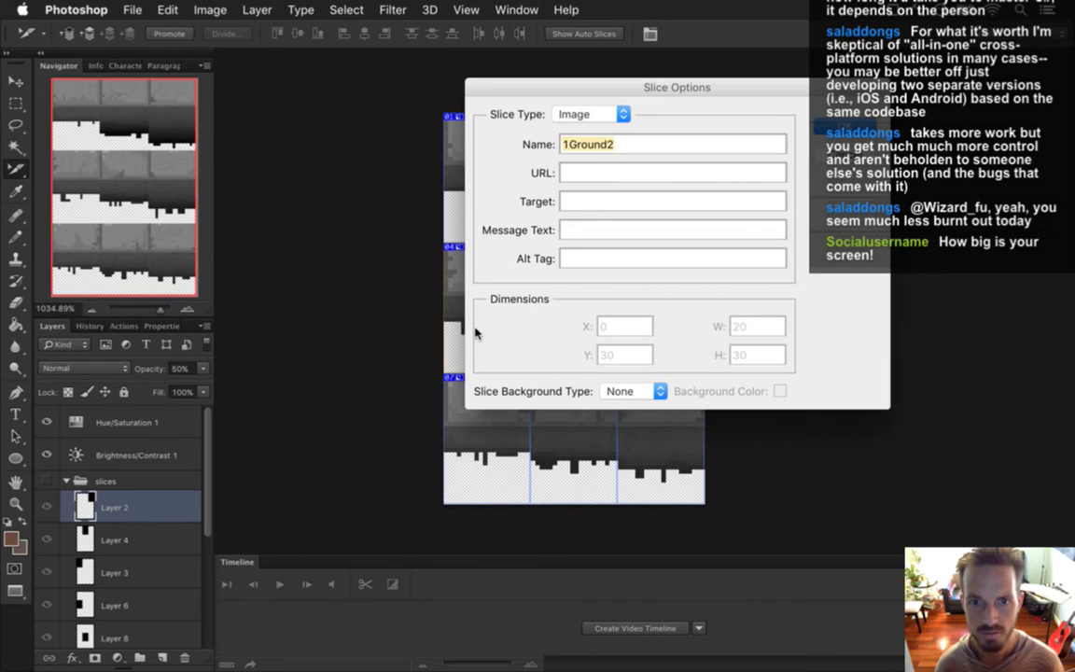
click(562, 150)
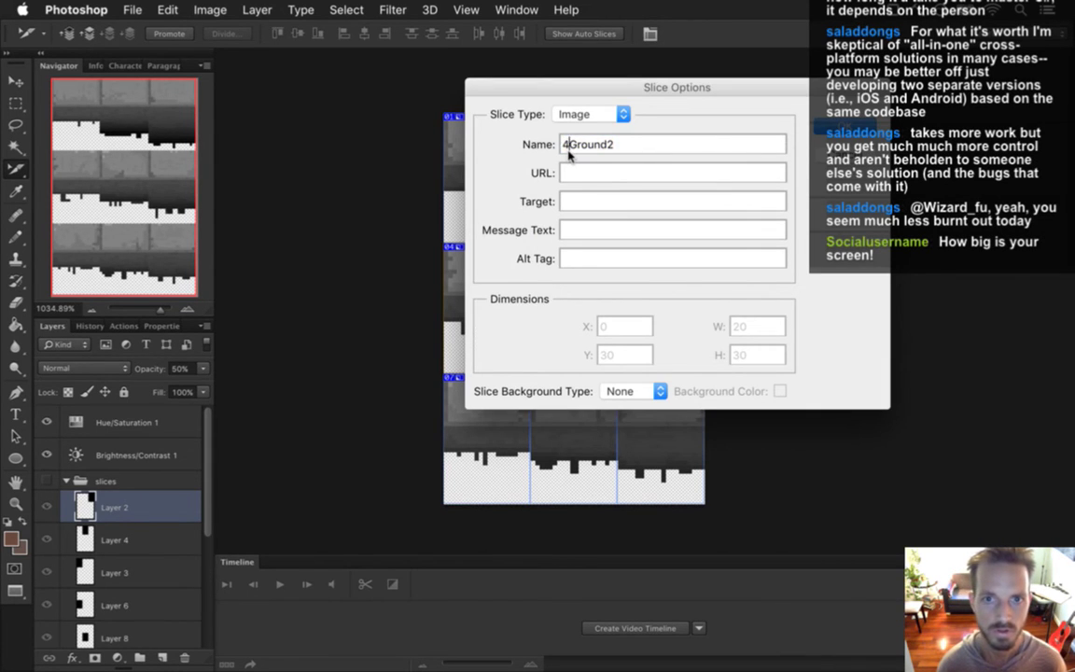
key(Return)
double_click(506, 140)
click(567, 149)
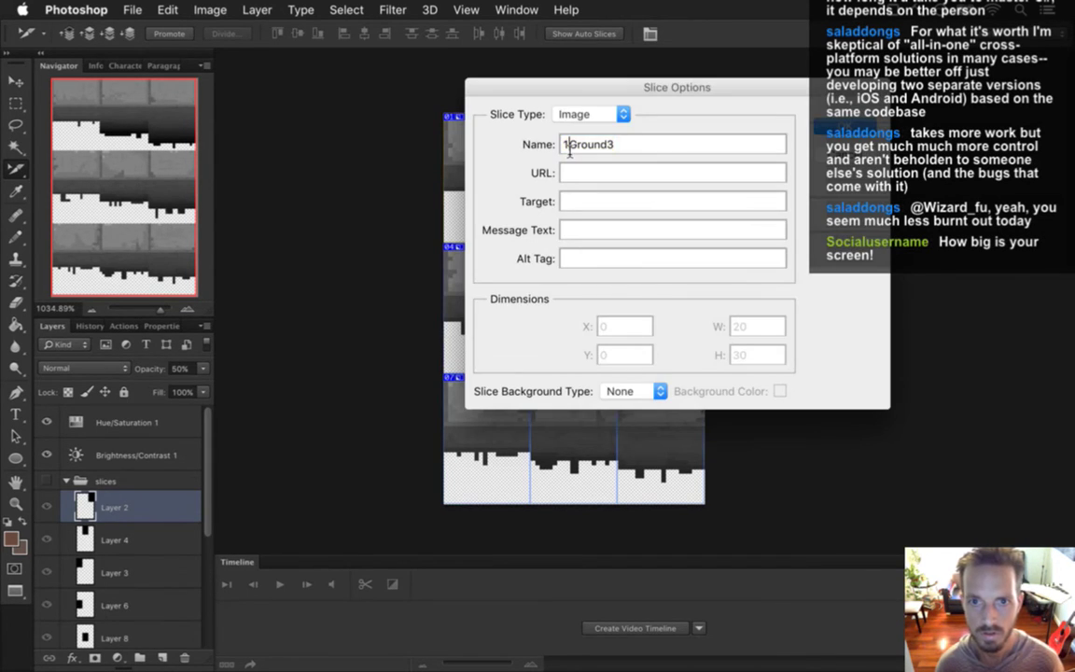
key(Return)
double_click(600, 158)
click(566, 150)
key(Return)
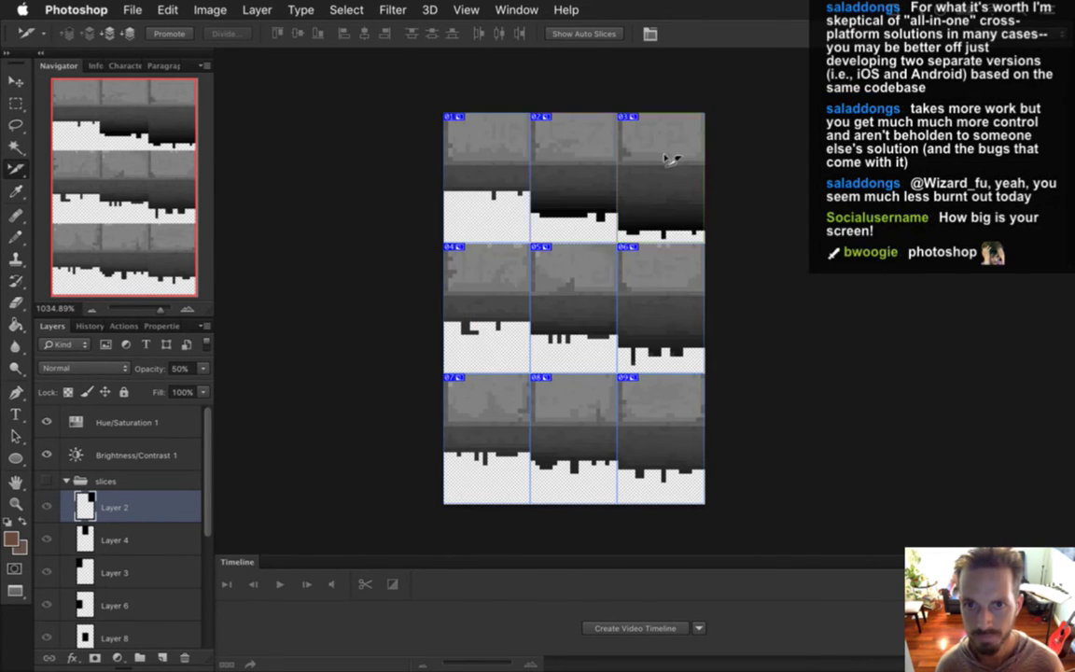
Rename the top-right, middle-right and bottom-right slices with the 4Ground prefix, bottom-right becoming 4Ground7.
double_click(667, 159)
click(567, 147)
key(Return)
double_click(680, 316)
click(567, 147)
key(Return)
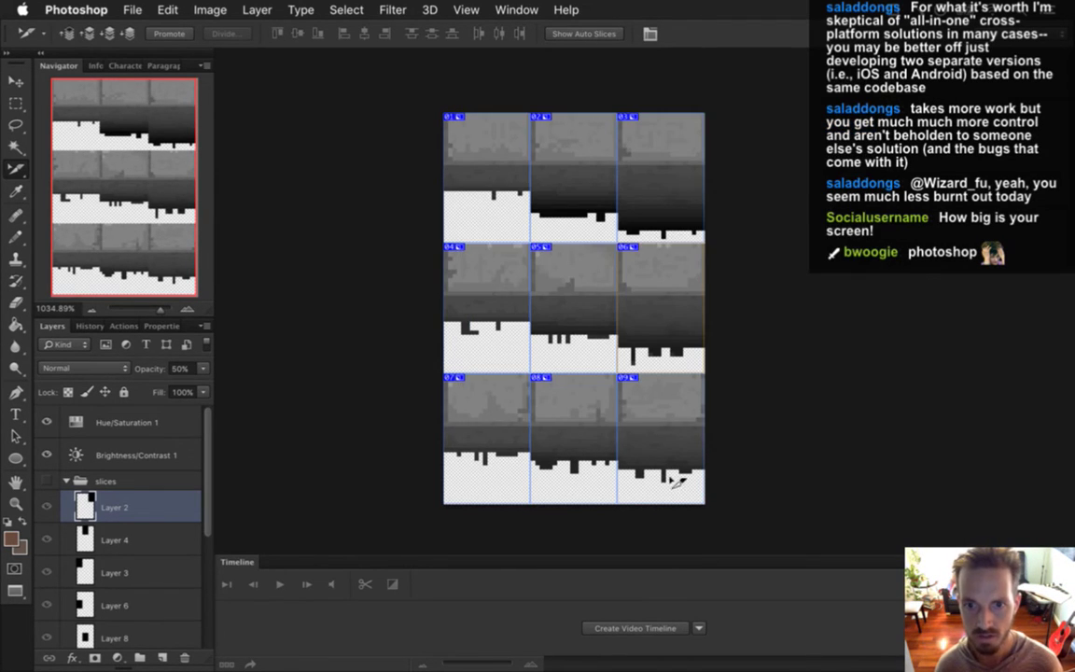
double_click(663, 443)
click(565, 146)
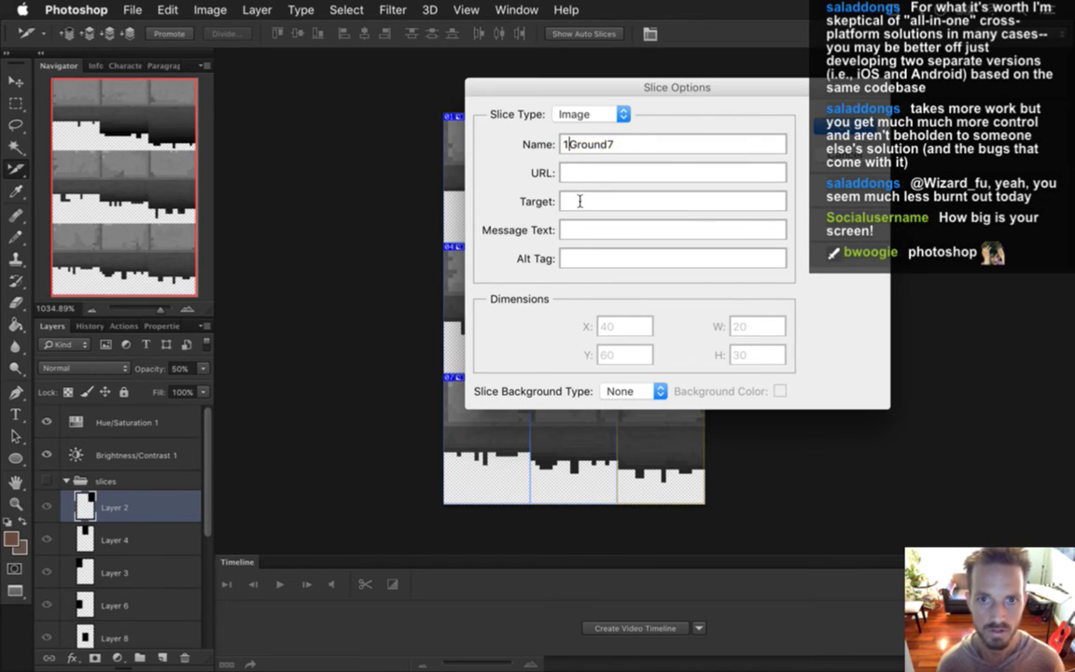
key(Return)
Rename the centre slice to 4Ground8.
double_click(575, 309)
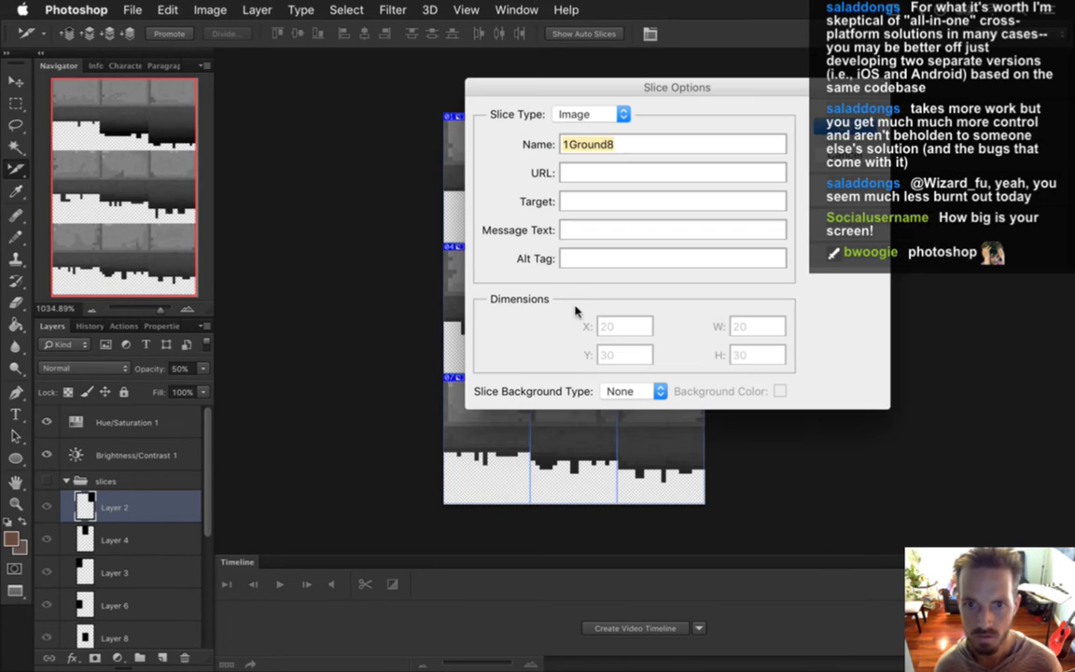
click(570, 149)
key(BackSpace)
text(4)
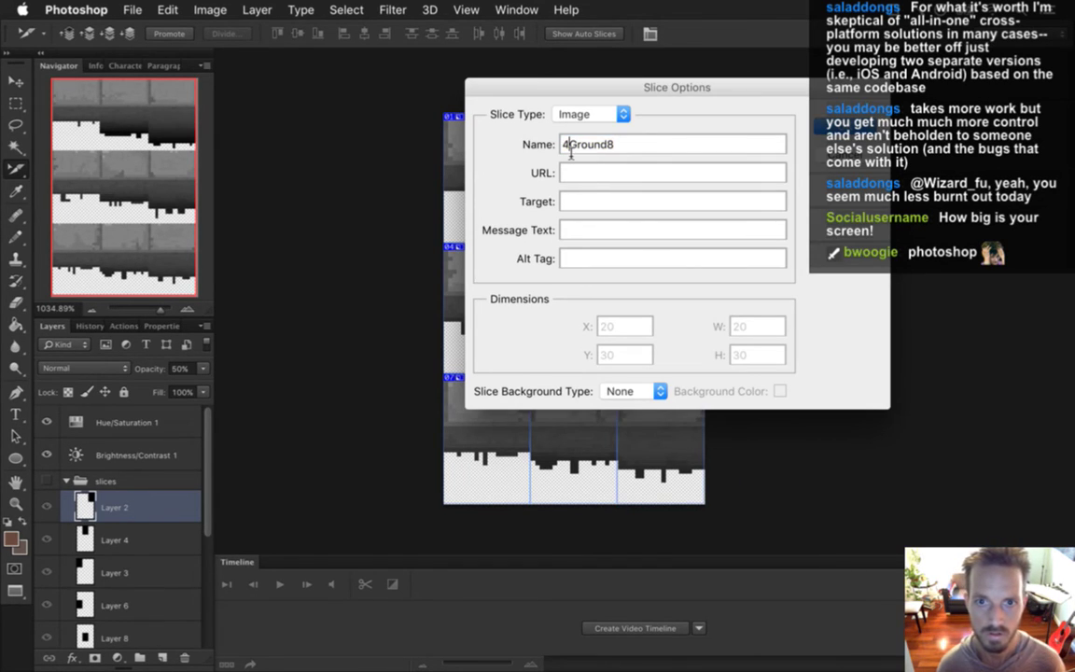
key(Return)
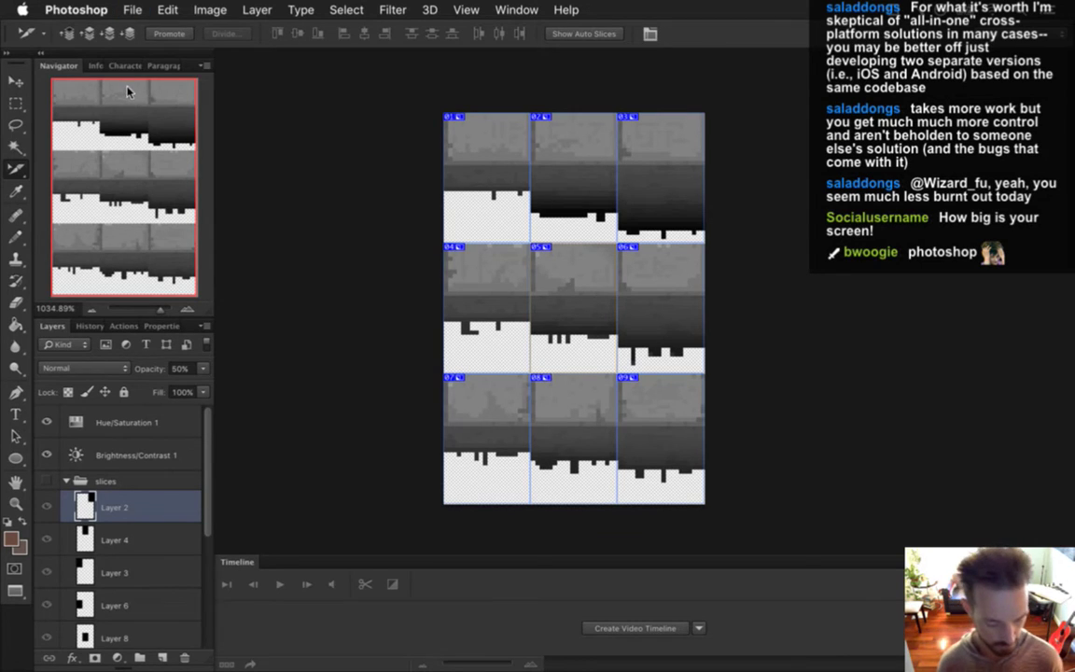
Hide slice outlines and export the slices as PNG-24 4Ground images into sheets/Level.
key(ctrl+h)
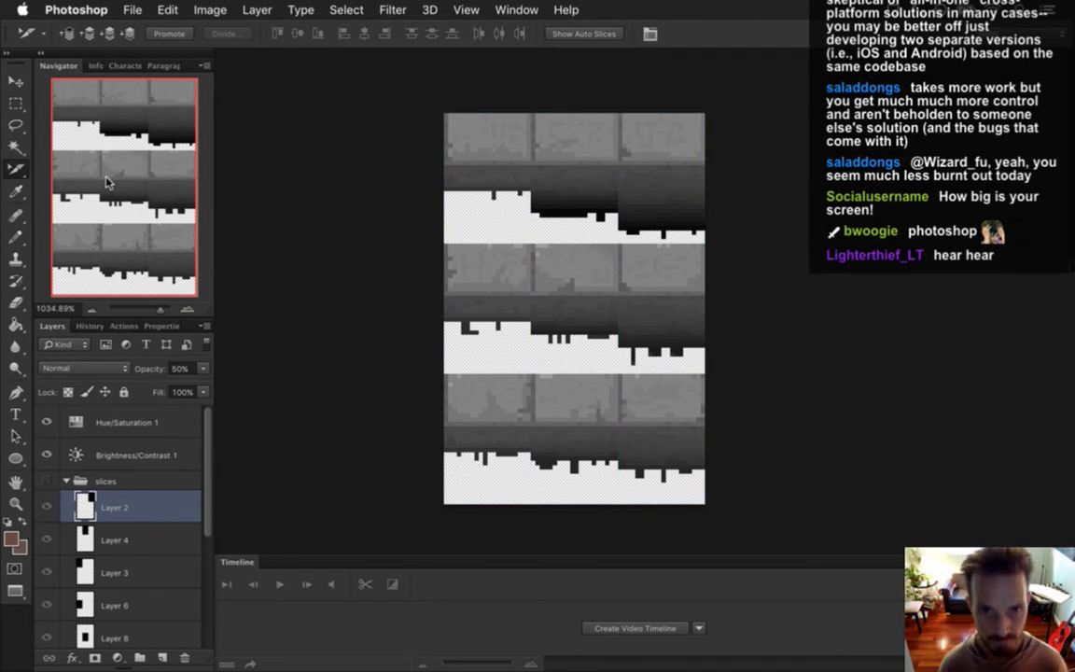
key(ctrl+alt+shift+s)
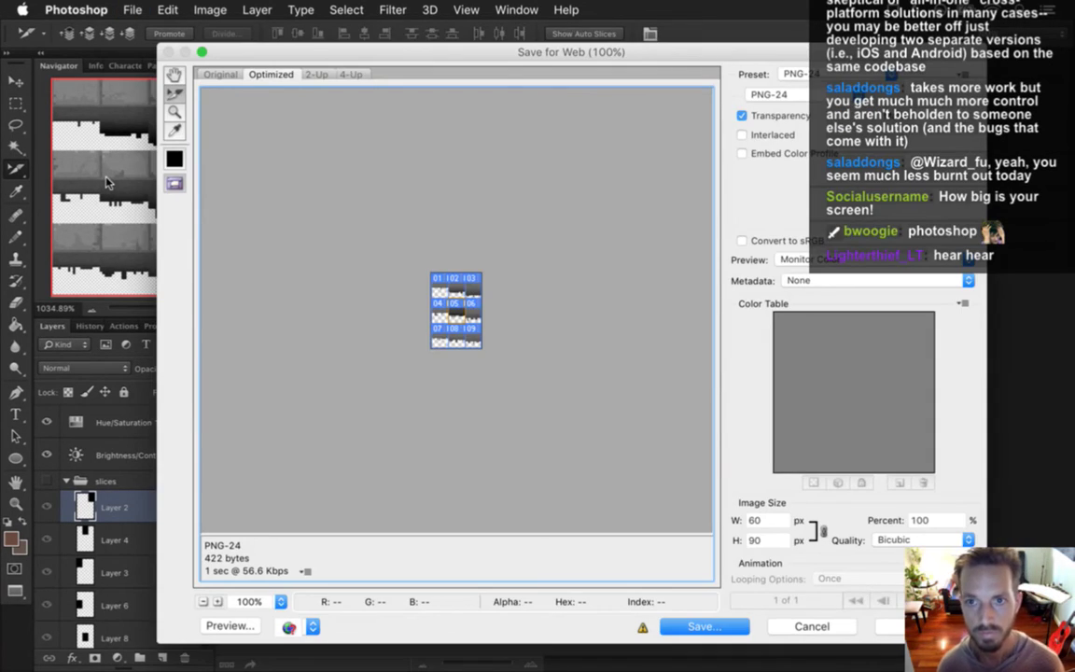
key(Return)
click(525, 134)
click(527, 151)
double_click(384, 358)
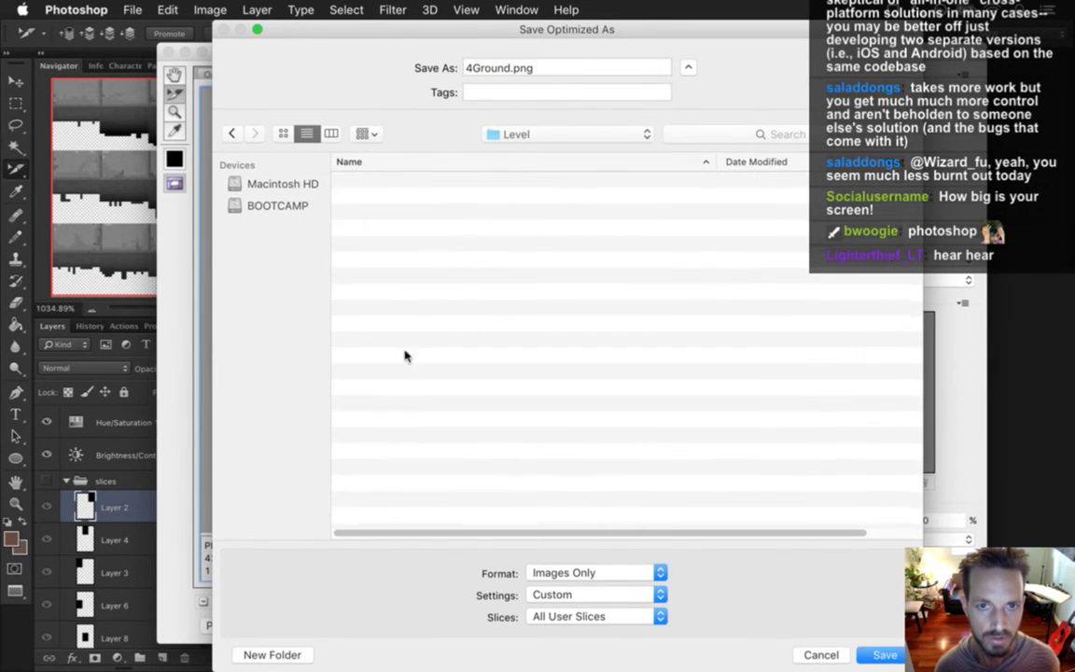
click(885, 655)
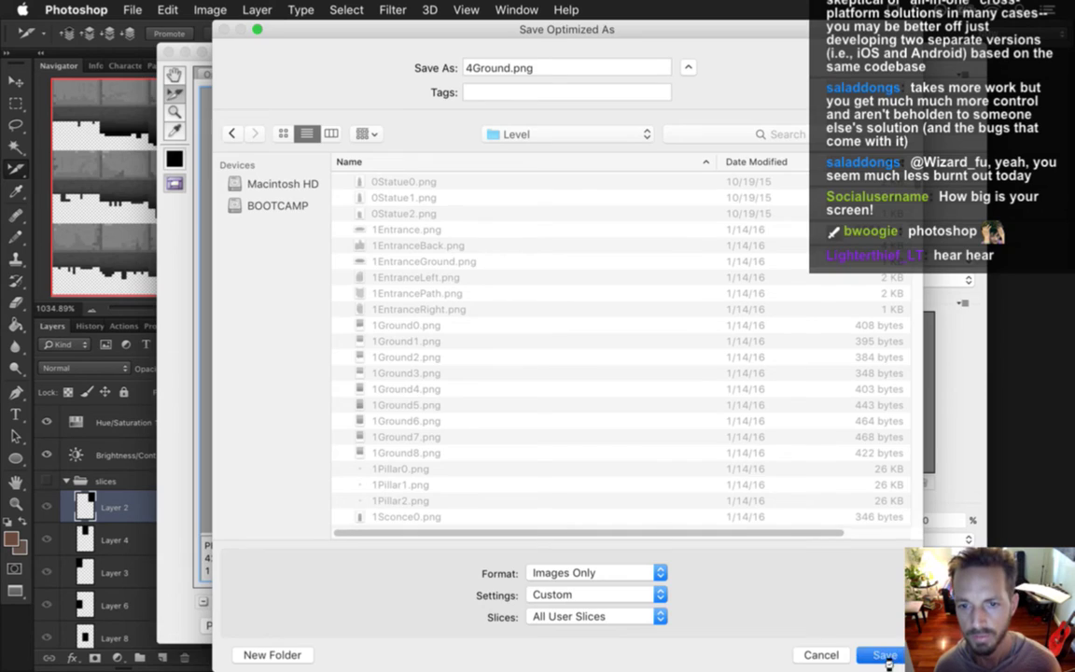
key(super+Tab)
key(super+Tab)
key(super+Tab)
key(super+Tab)
key(super+Tab)
key(super+Tab)
Run git status in Terminal and highlight the untracked 4Ground0–8 PNG files.
click(845, 366)
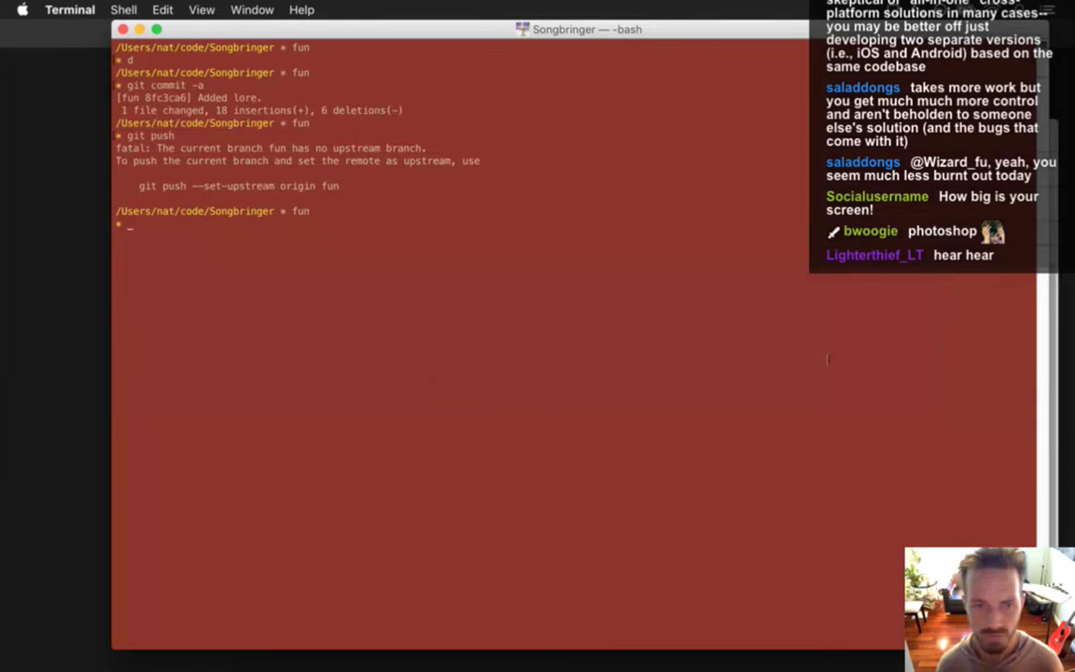
text(atus)
key(Return)
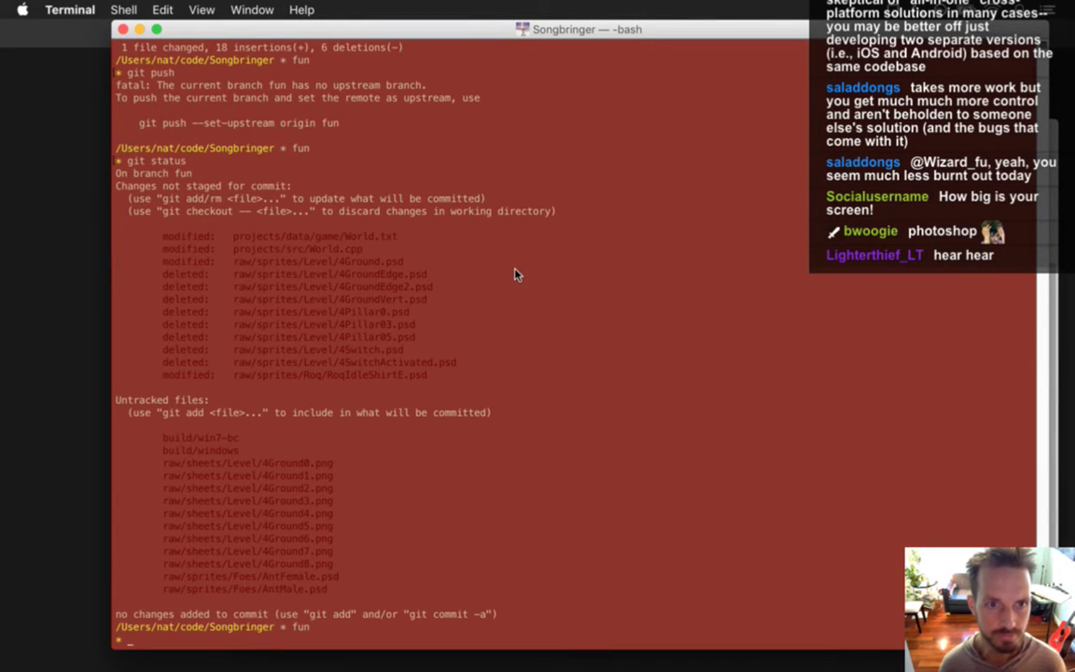
drag(198, 463, 365, 564)
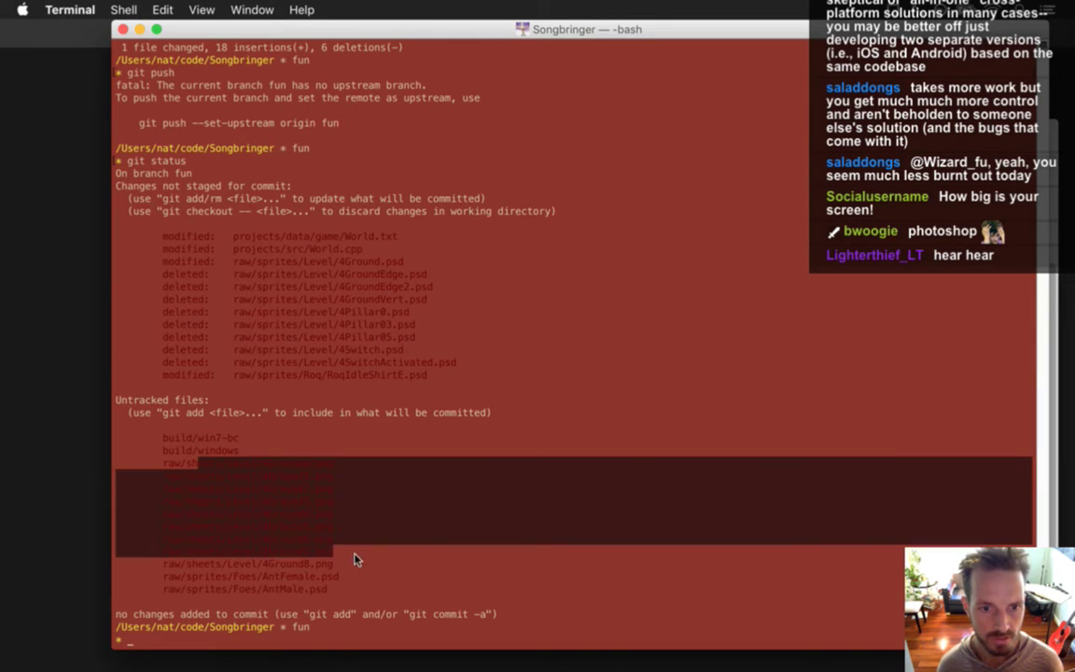
click(432, 484)
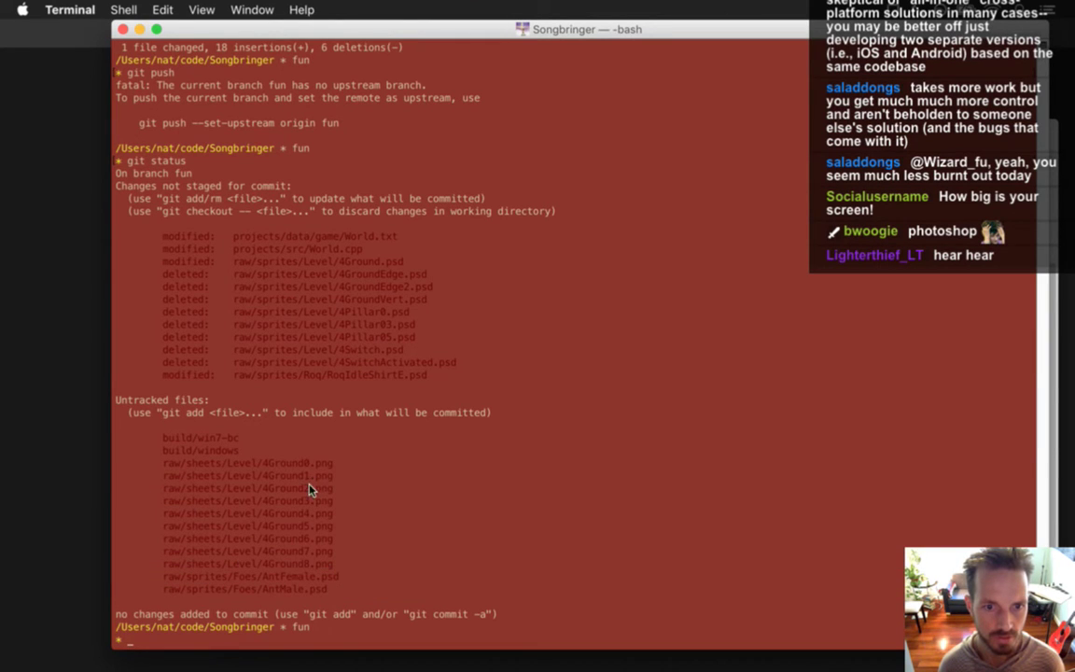
key(super+Tab)
key(super+Tab)
key(super+Tab)
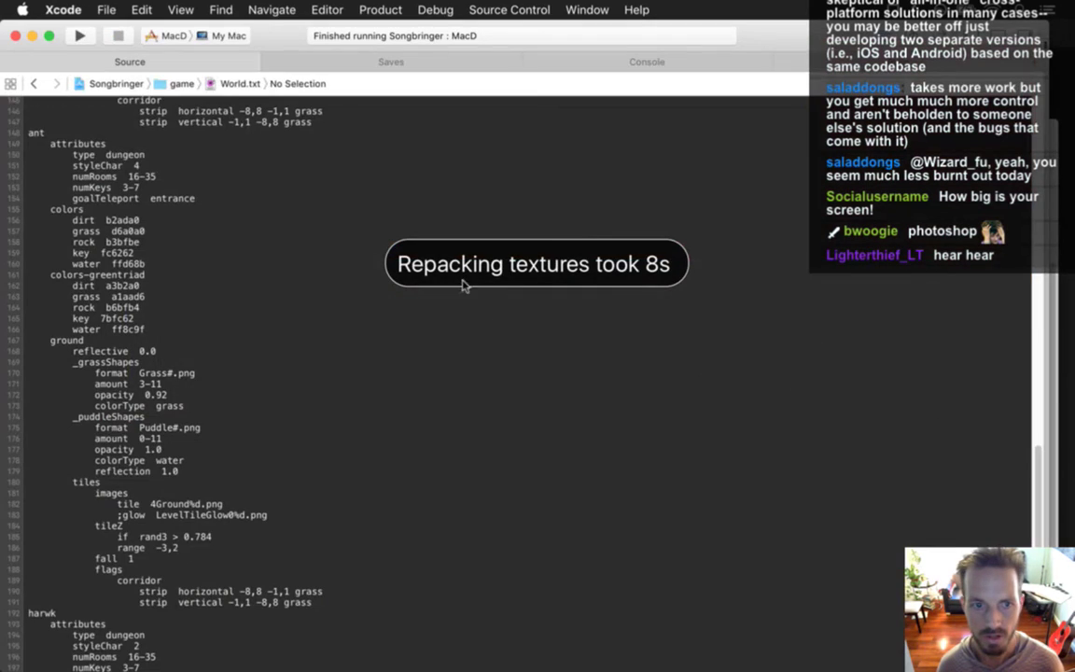
Build and run Songbringer, then walk the character around the fires and into the upper-left area.
drag(169, 508, 269, 528)
click(269, 504)
key(super+r)
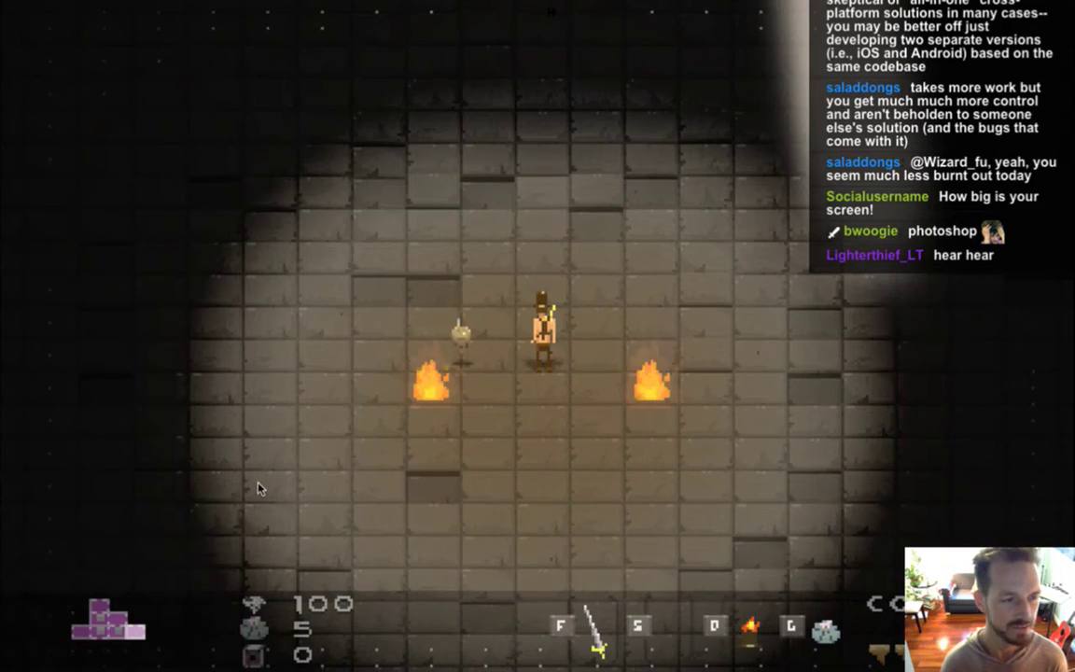
key(Left)
key(Down)
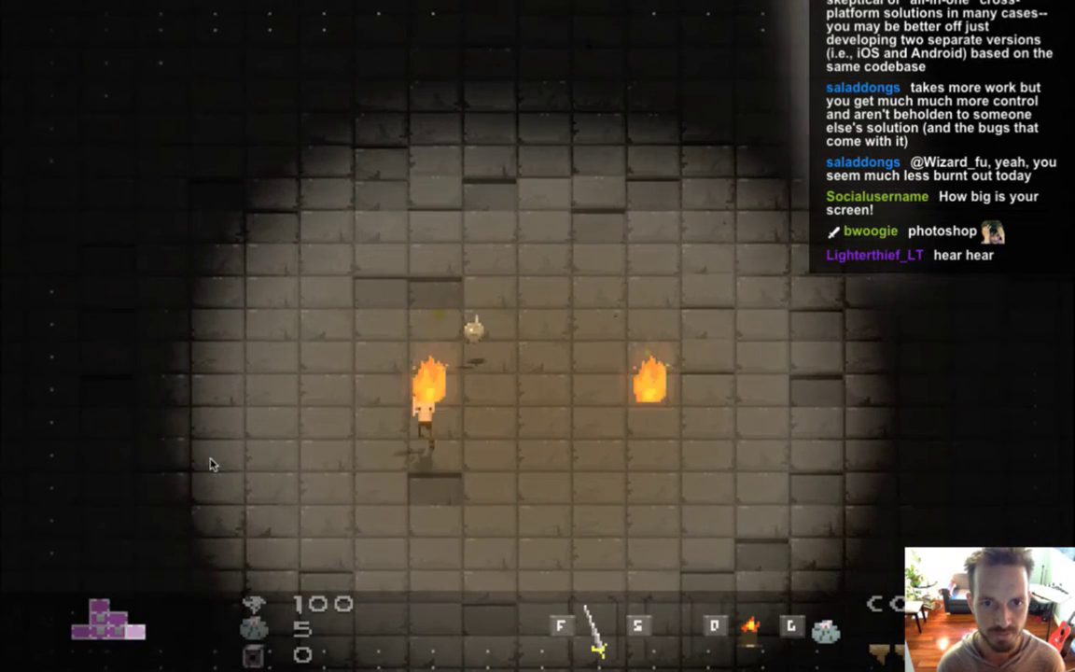
key(Left)
key(Down)
key(Right)
key(Up)
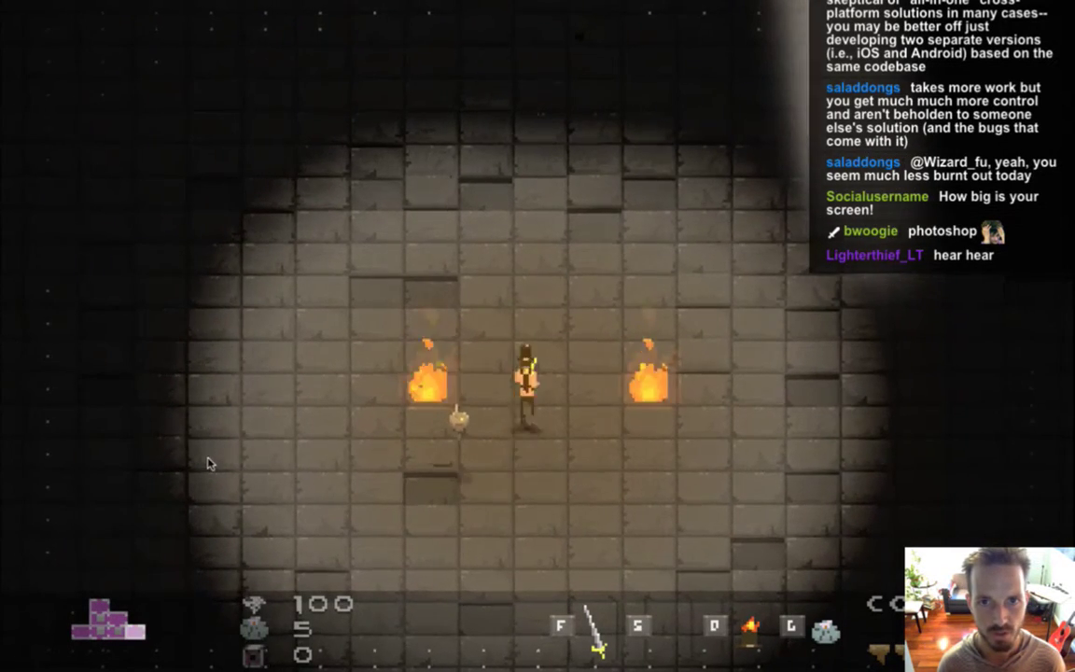
key(Left)
key(Right)
key(Up)
key(Left)
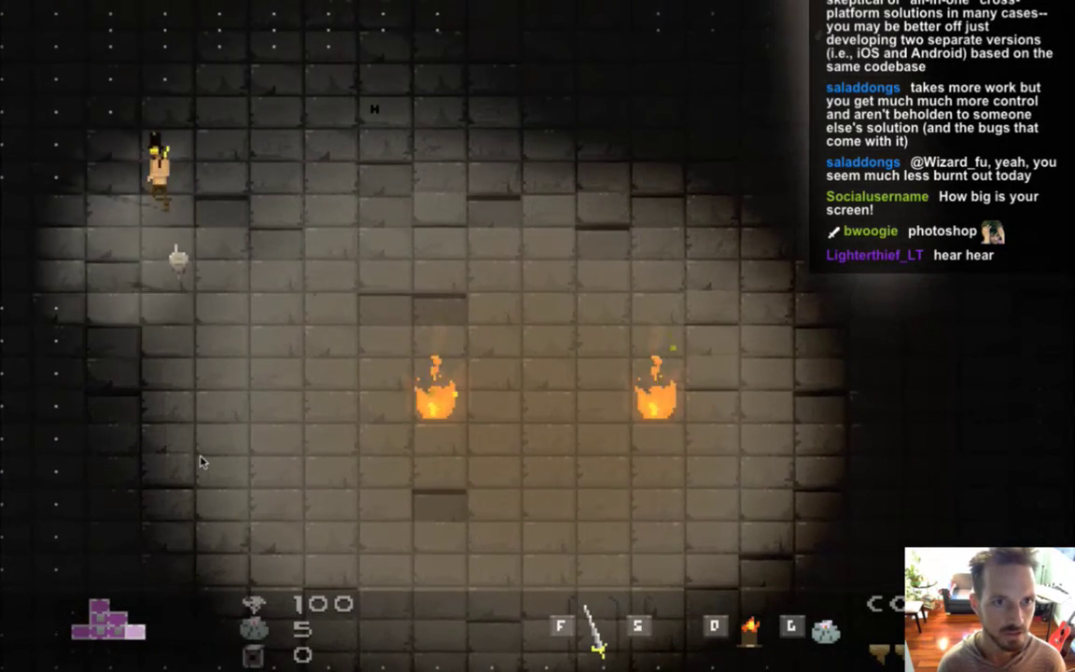
Toggle the F1 debug overlay on and off while walking, then quit the game.
key(Right)
key(F1)
key(Right)
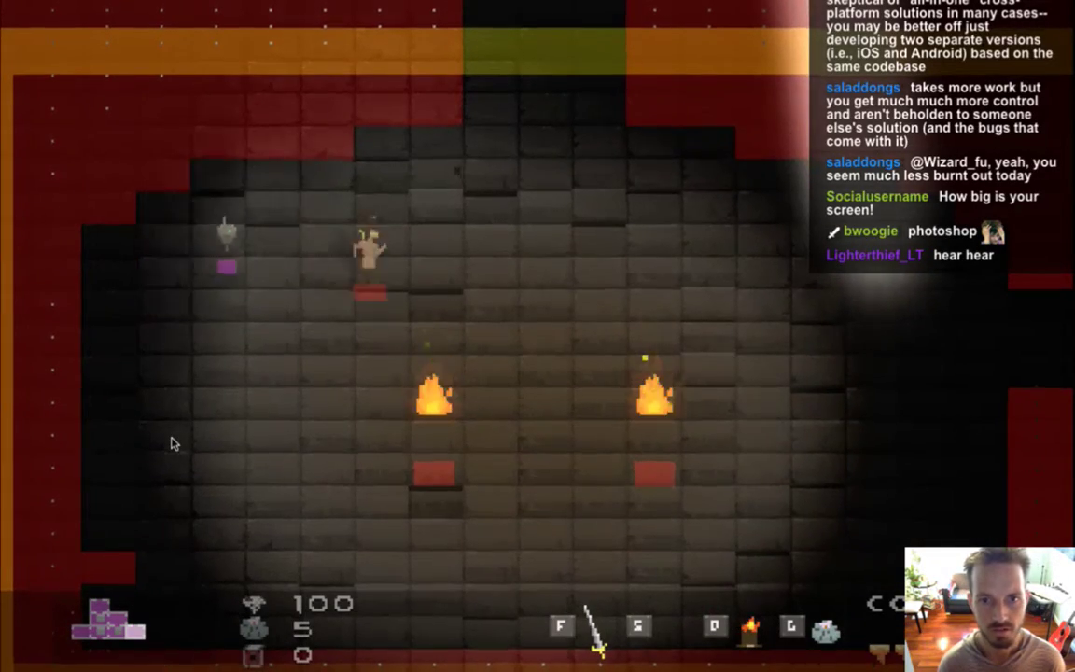
key(Right)
key(Down)
key(F1)
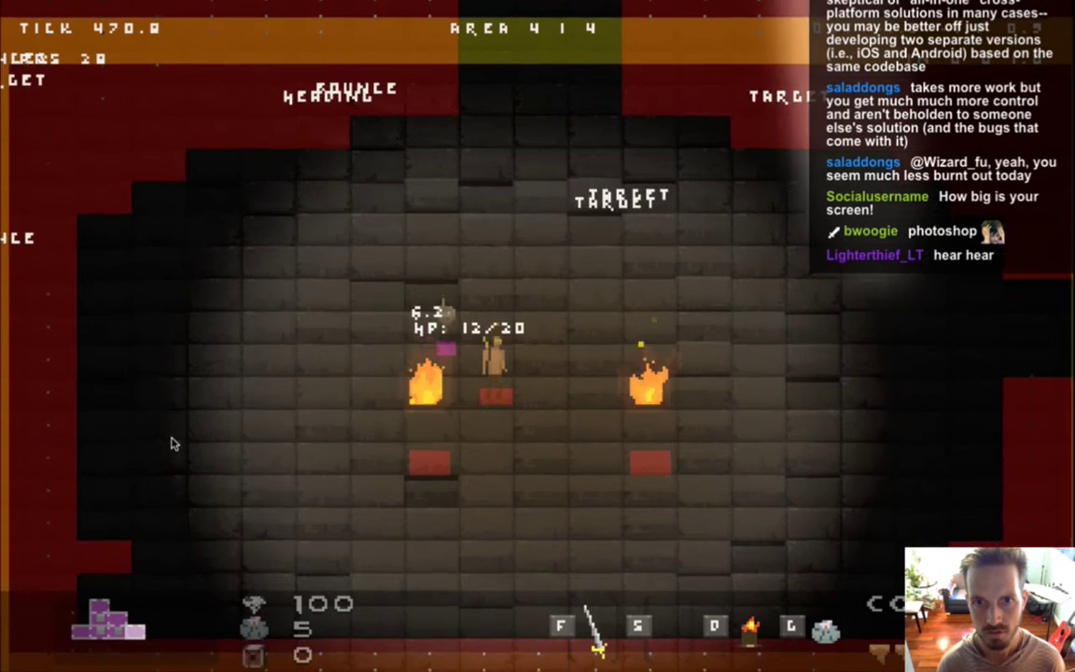
key(F1)
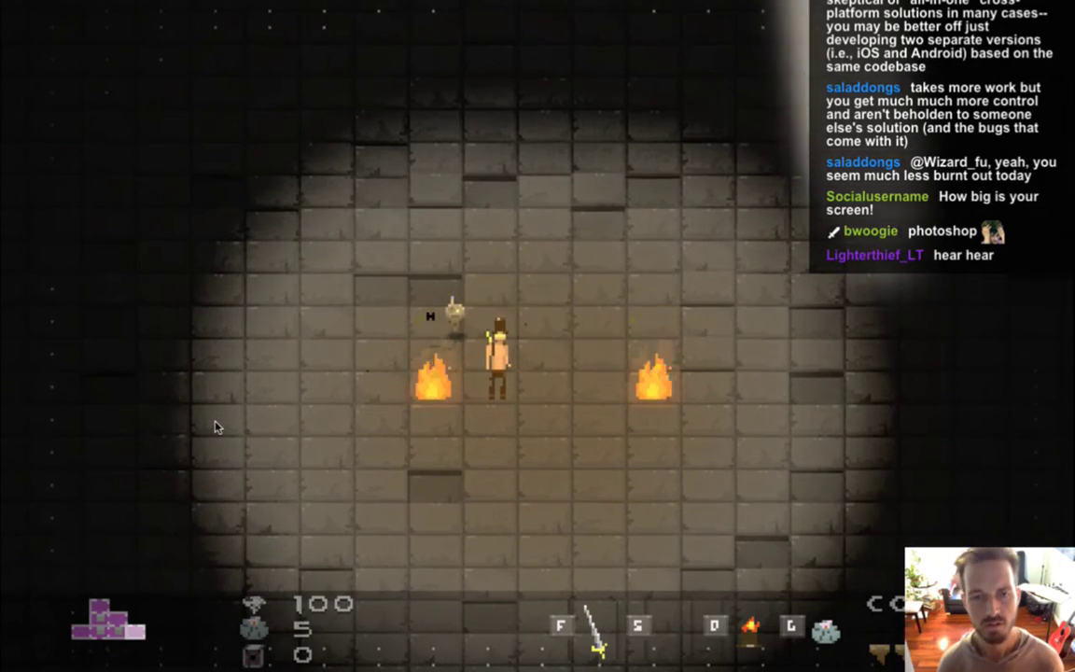
key(super+q)
key(super+Tab)
key(super+Tab)
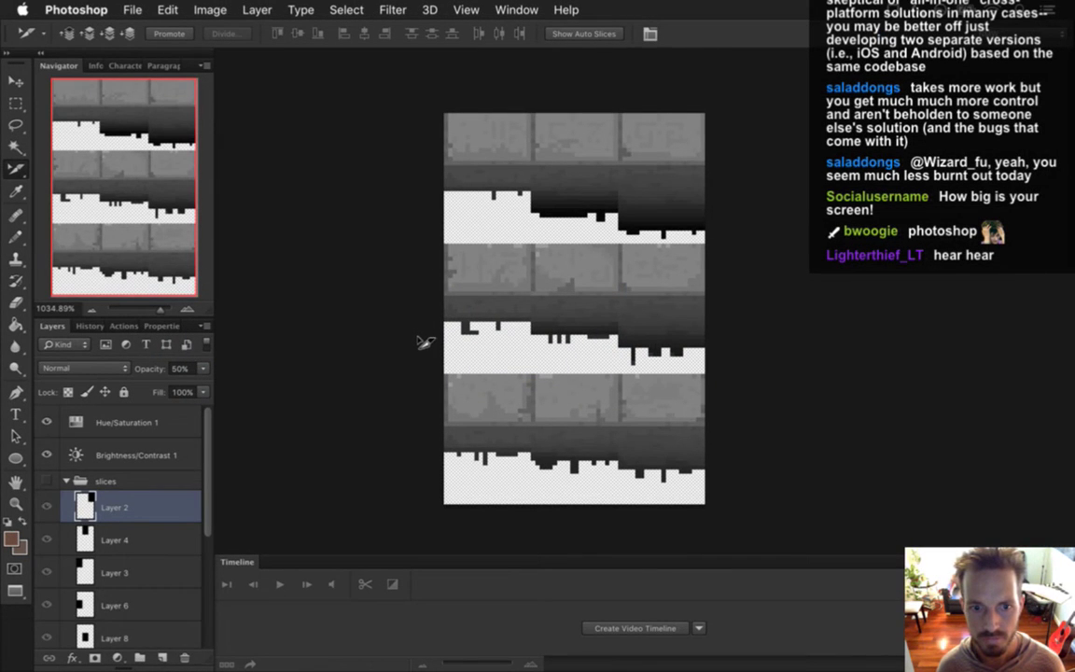
Hide the Timeline panel and reposition the tile sheet in view.
click(516, 10)
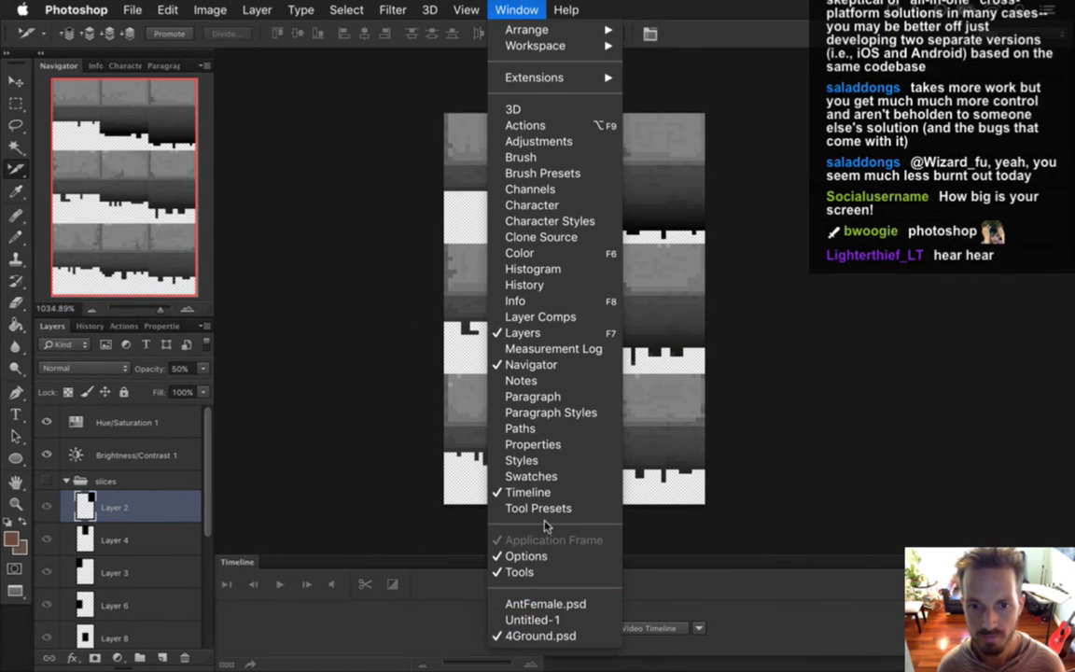
click(527, 492)
scroll(595, 384, up, 2)
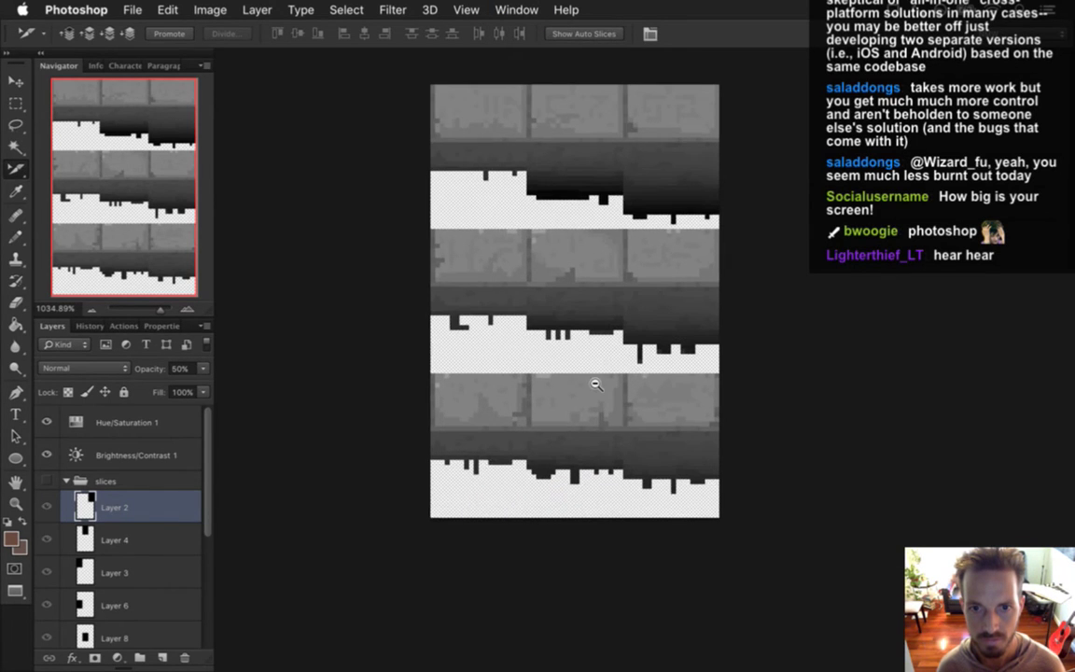
scroll(595, 384, up, 1)
scroll(602, 387, up, 2)
drag(602, 304, 608, 369)
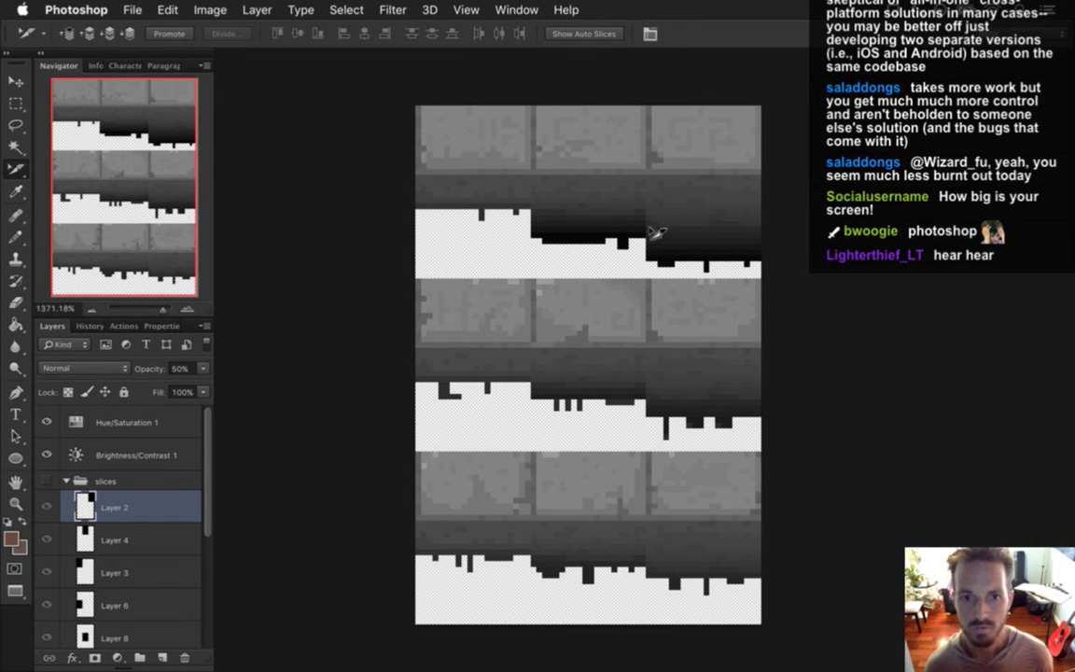
Collapse the slices group, move both adjustment layers beneath it, and merge the four layers.
click(65, 481)
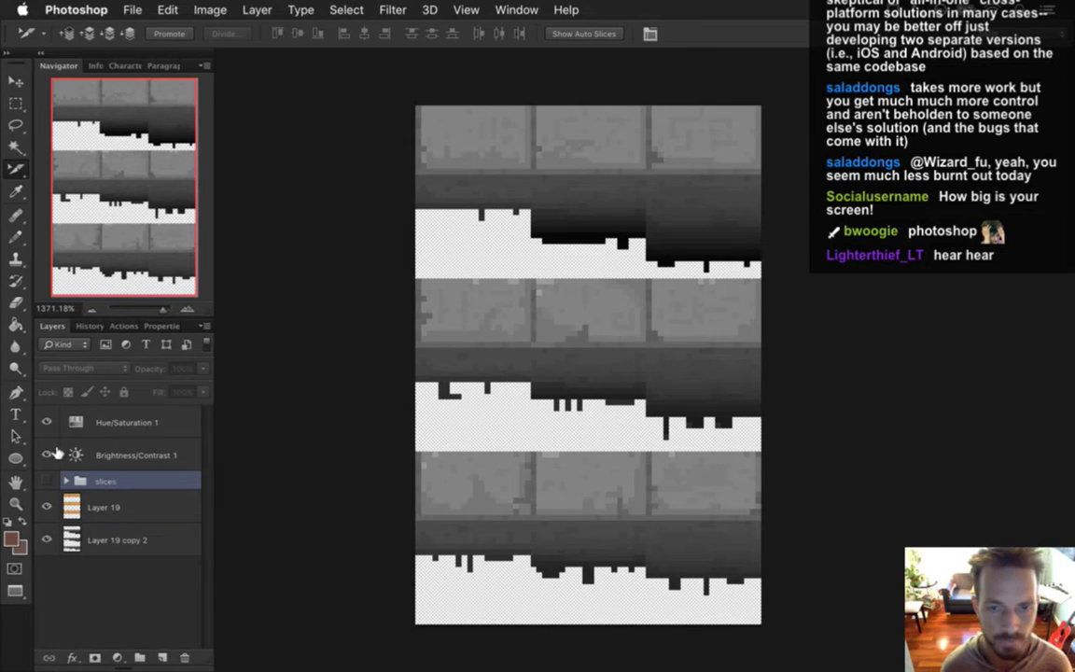
click(93, 454)
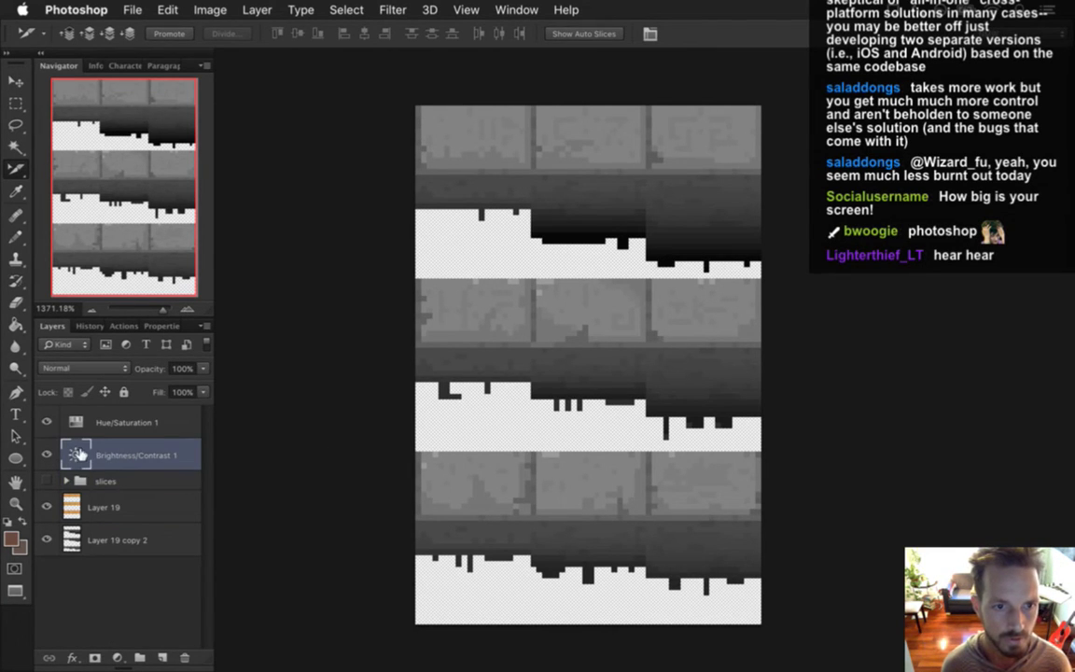
click(47, 423)
click(48, 423)
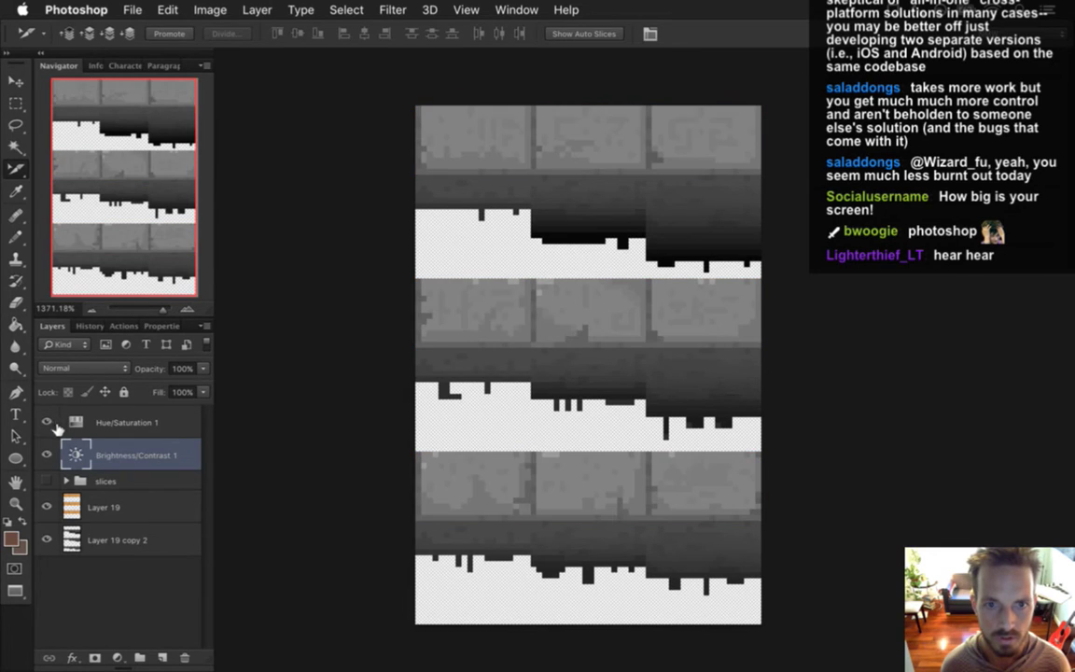
drag(83, 464, 77, 467)
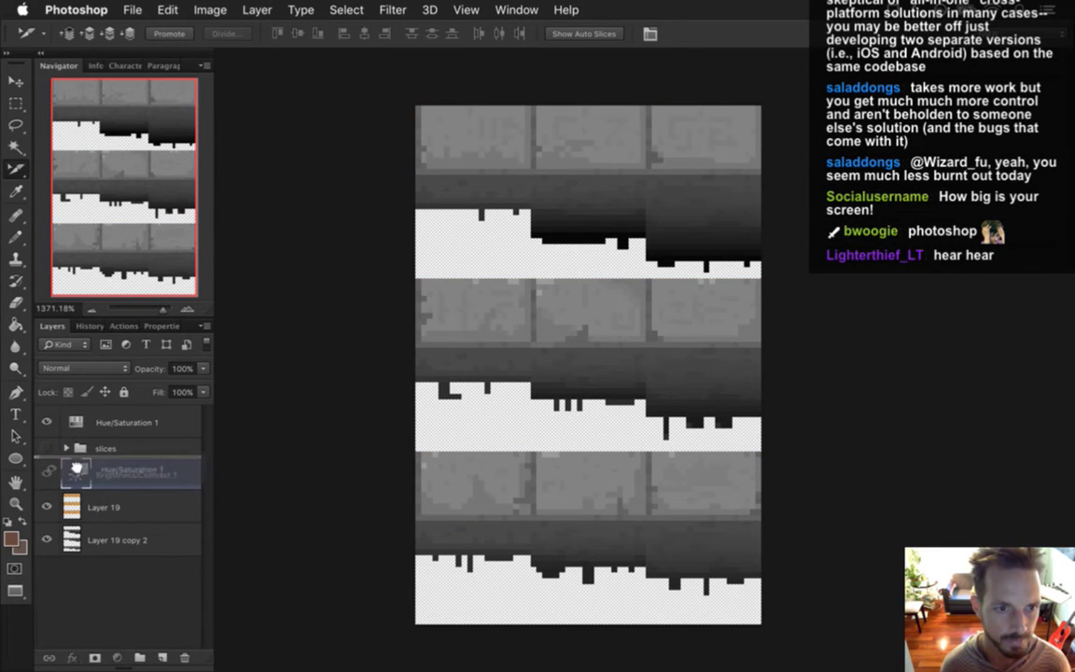
drag(76, 467, 94, 462)
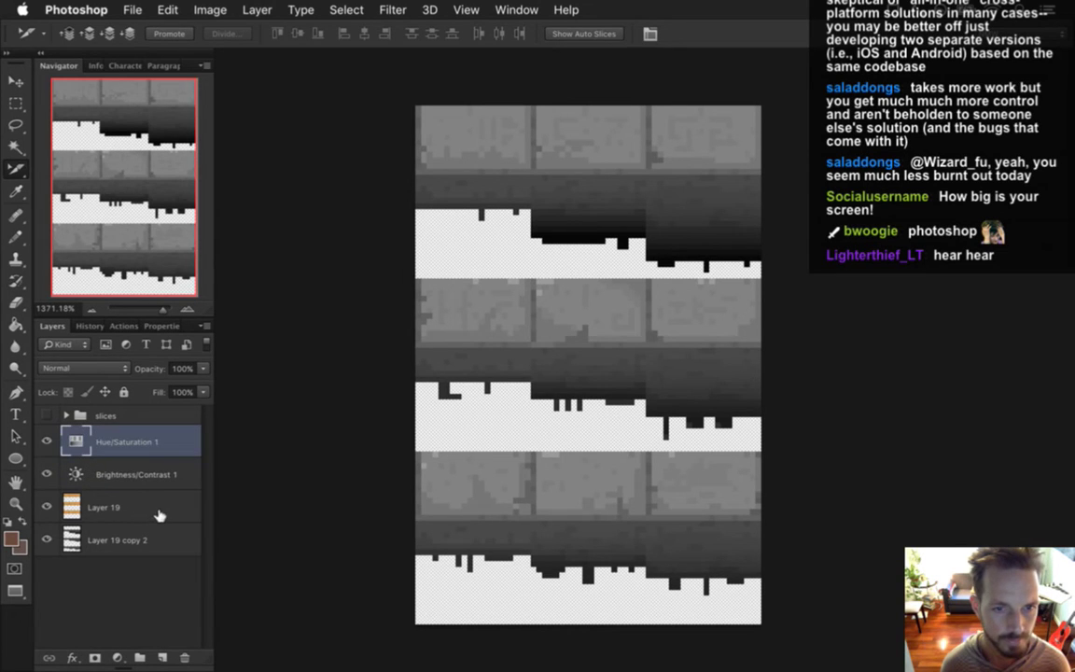
shift+click(174, 539)
right_click(182, 537)
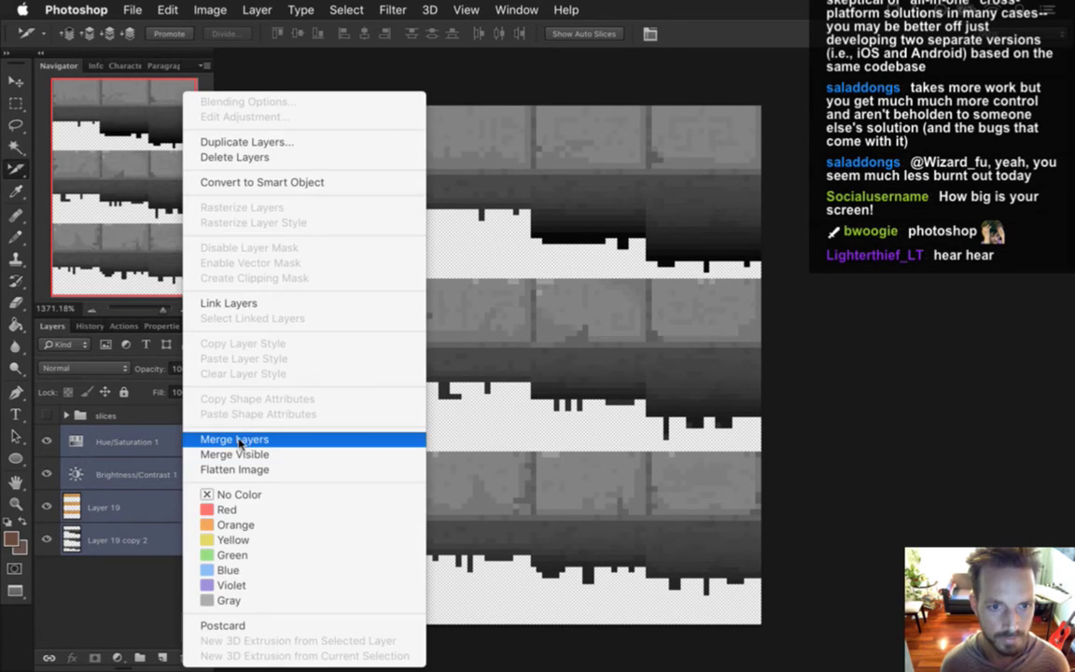
click(254, 439)
Clear the merged layer's name, sample the grey floor colour, and zoom in on the middle tile row.
double_click(140, 443)
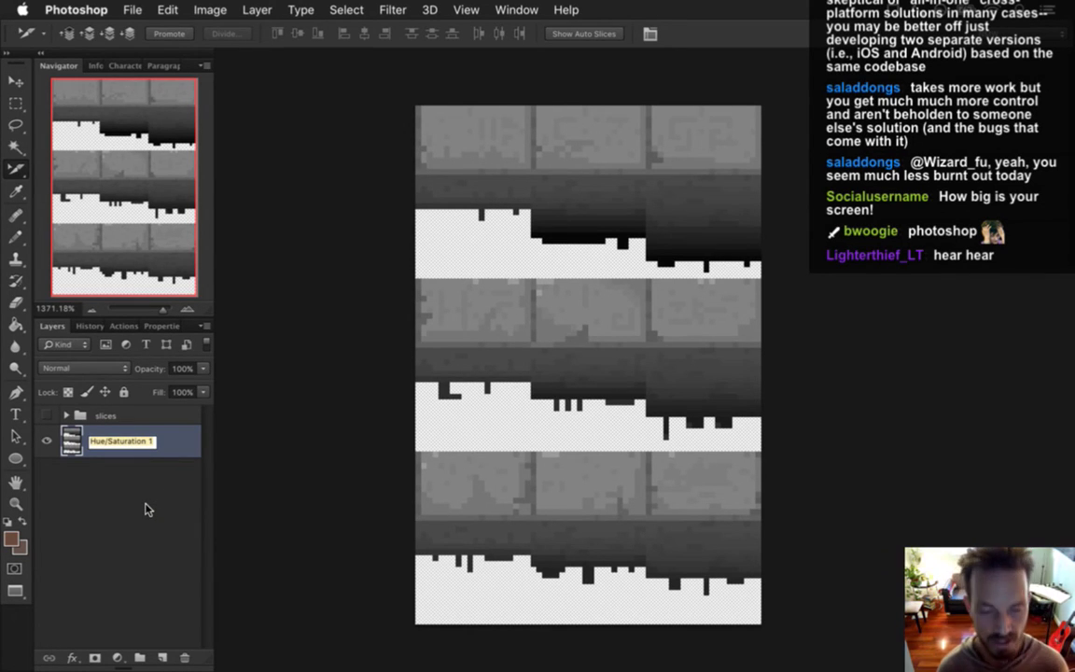
key(BackSpace)
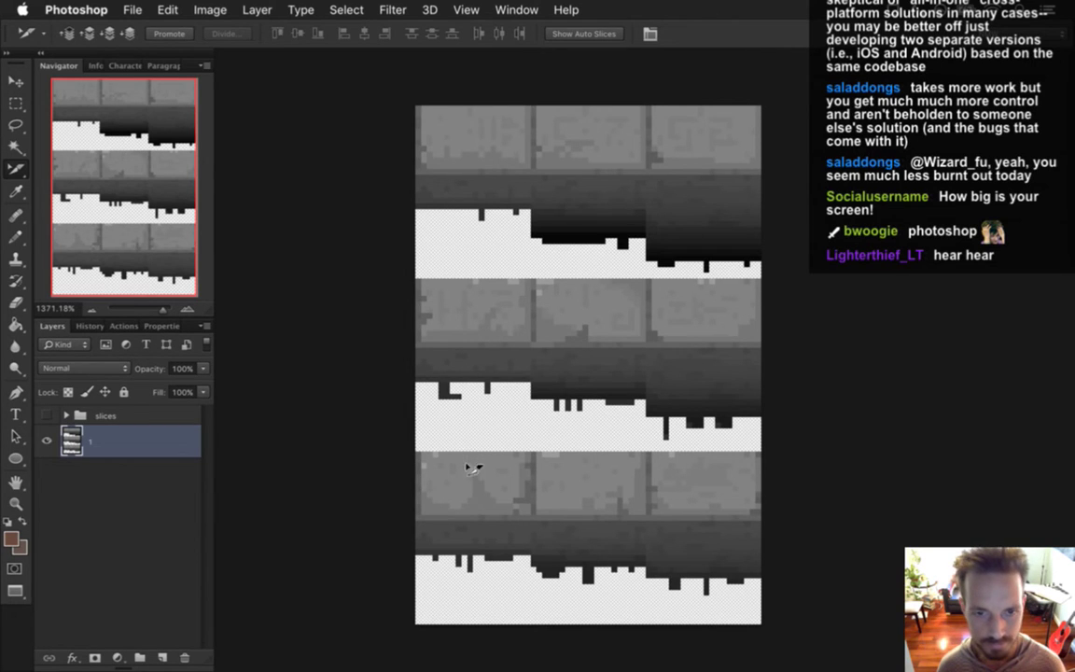
key(i)
click(505, 470)
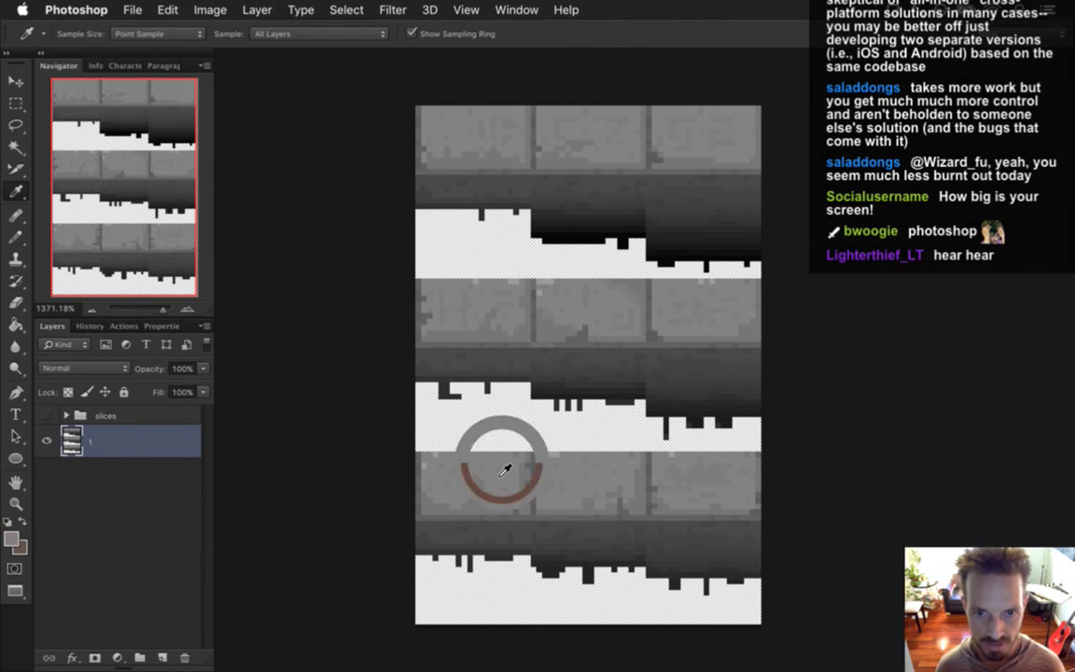
key(b)
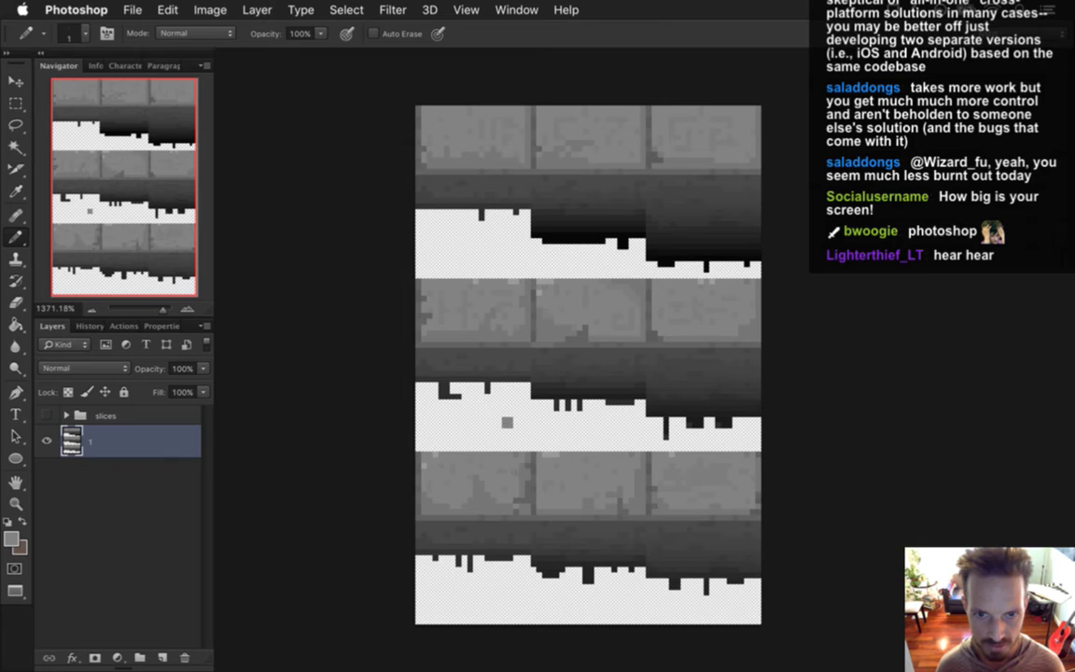
mouse_move(492, 441)
mouse_down()
mouse_move(544, 492)
mouse_move(640, 282)
mouse_up()
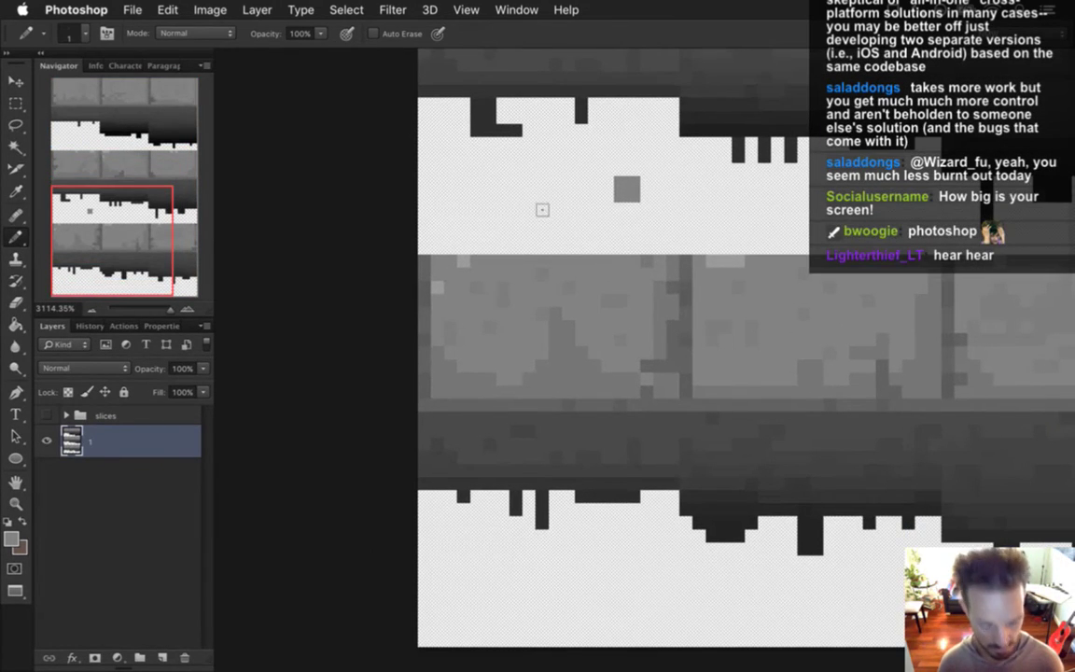
Paint a row of grey swatch pixels above the tiles, sampling progressively darker shades.
alt+click(696, 269)
click(666, 189)
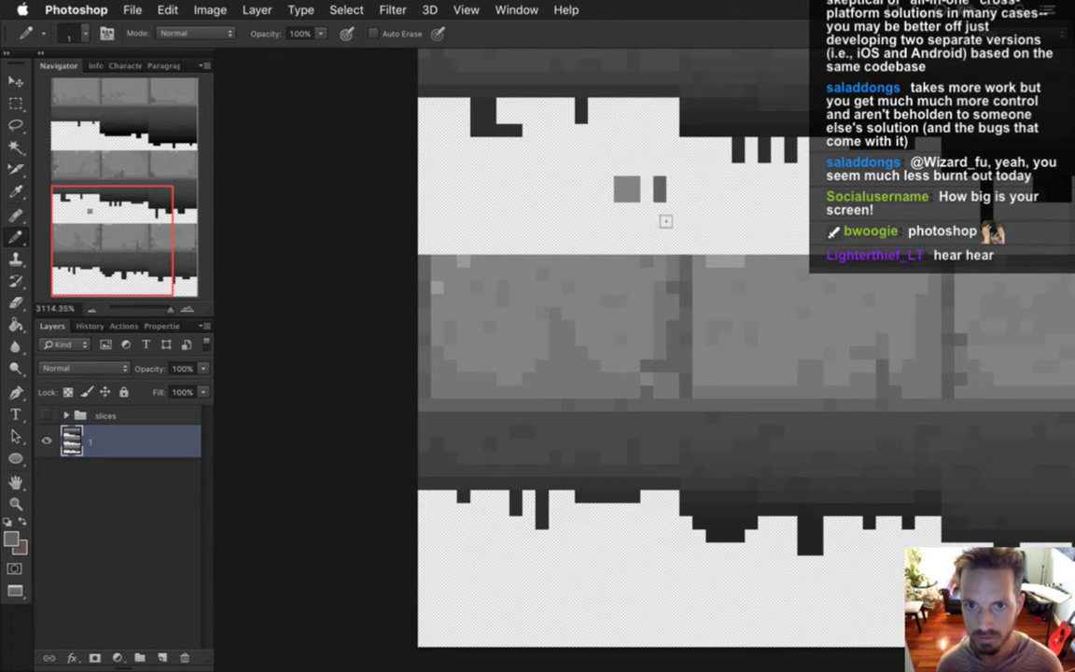
alt+click(693, 352)
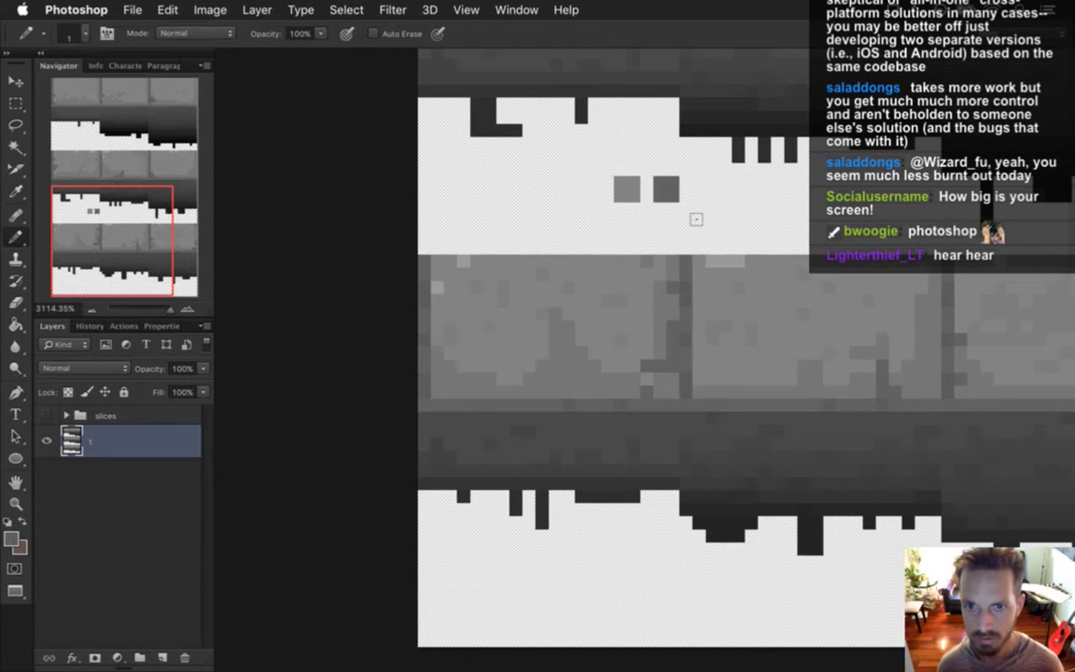
click(706, 190)
alt+click(600, 383)
click(745, 190)
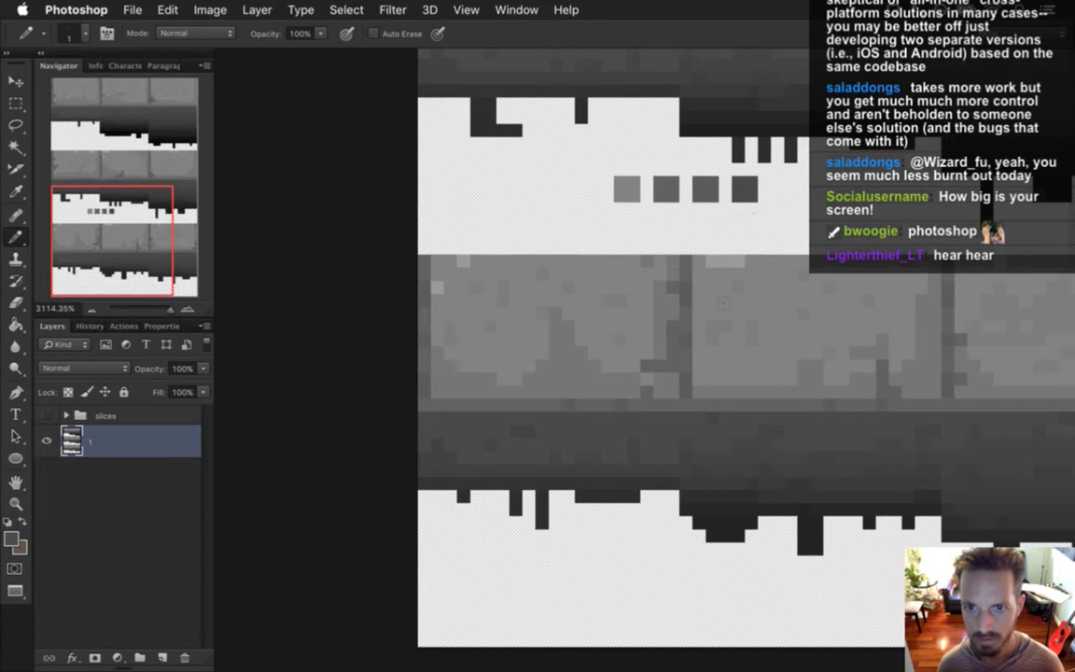
key(alt)
alt+click(645, 481)
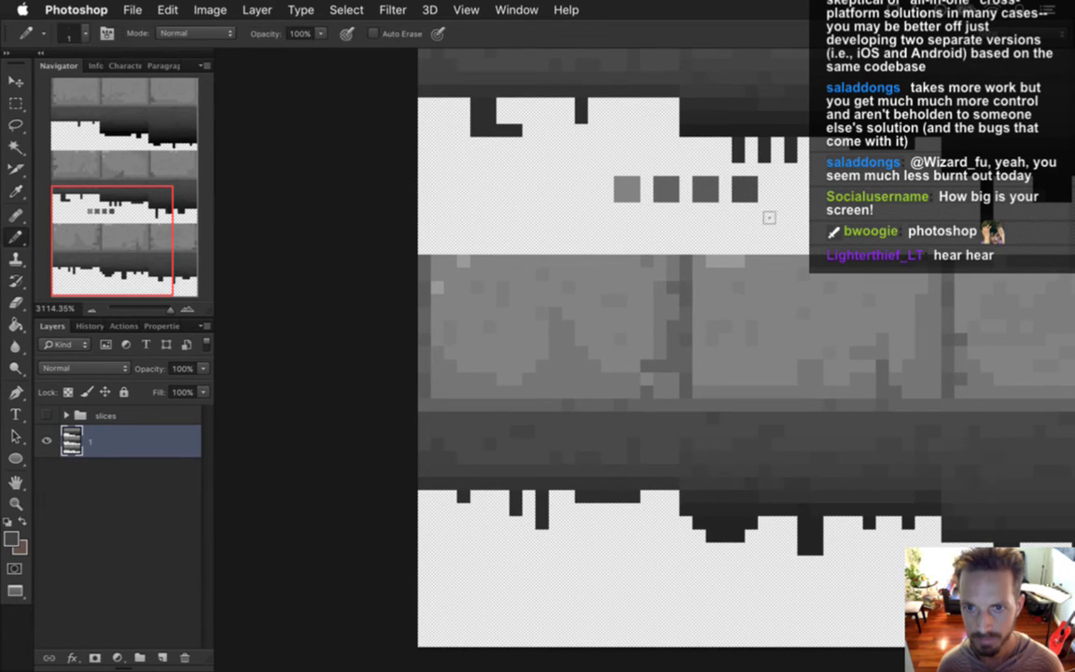
click(784, 191)
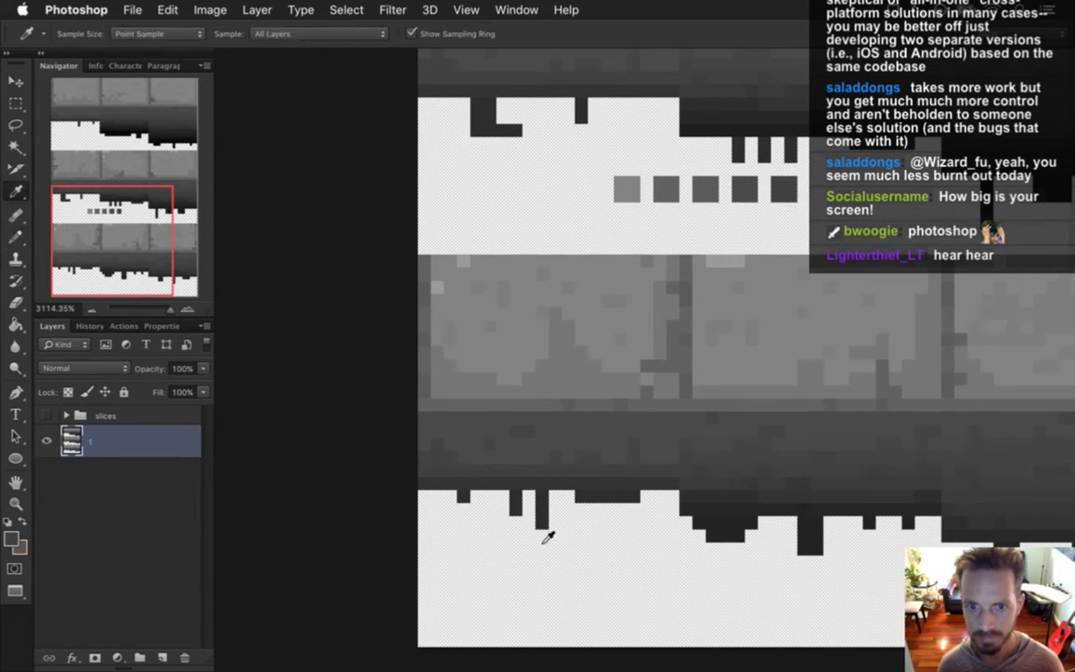
Add a light grey swatch at the start of the row to complete the seven-step ramp.
alt+click(597, 456)
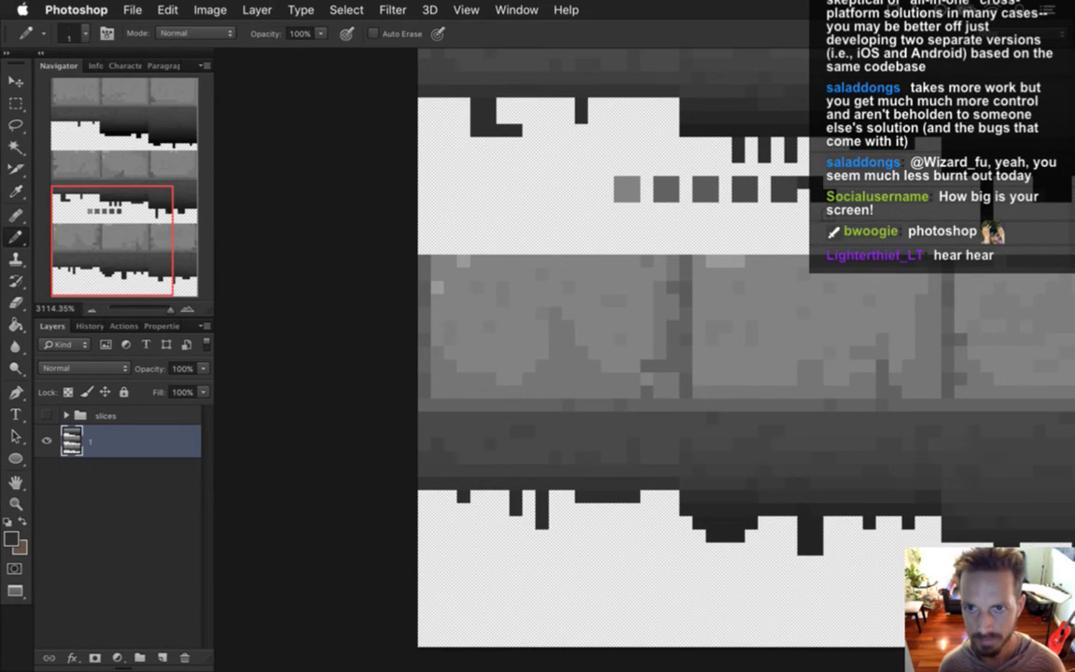
key(e)
key(b)
alt+click(441, 295)
click(587, 191)
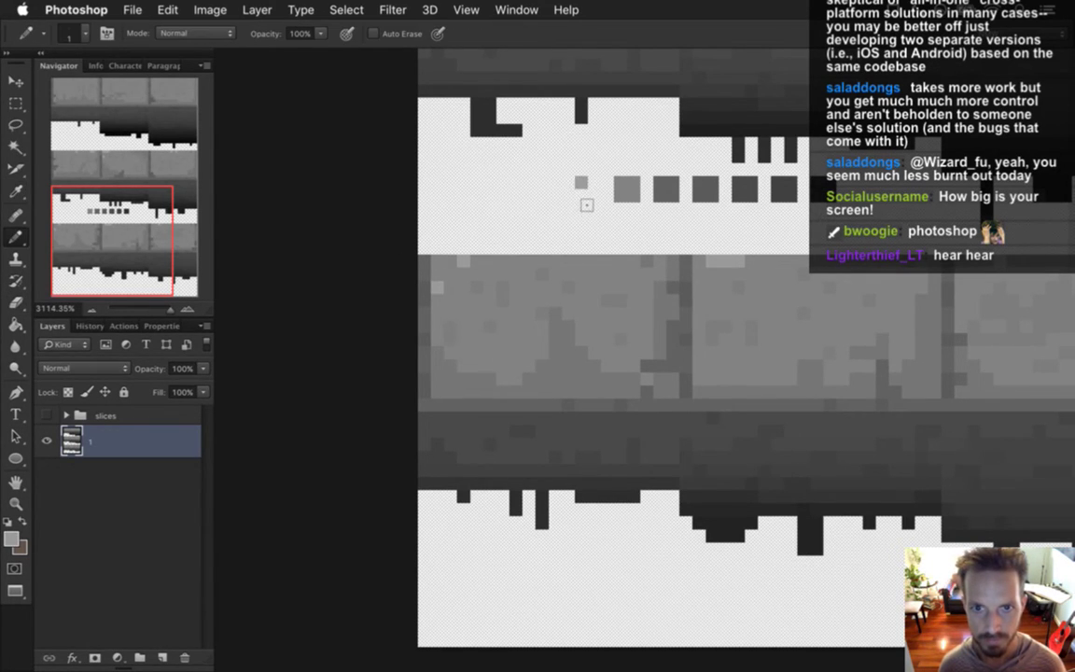
Move the swatch row left and down into place, then deselect it.
key(m)
drag(552, 176, 792, 203)
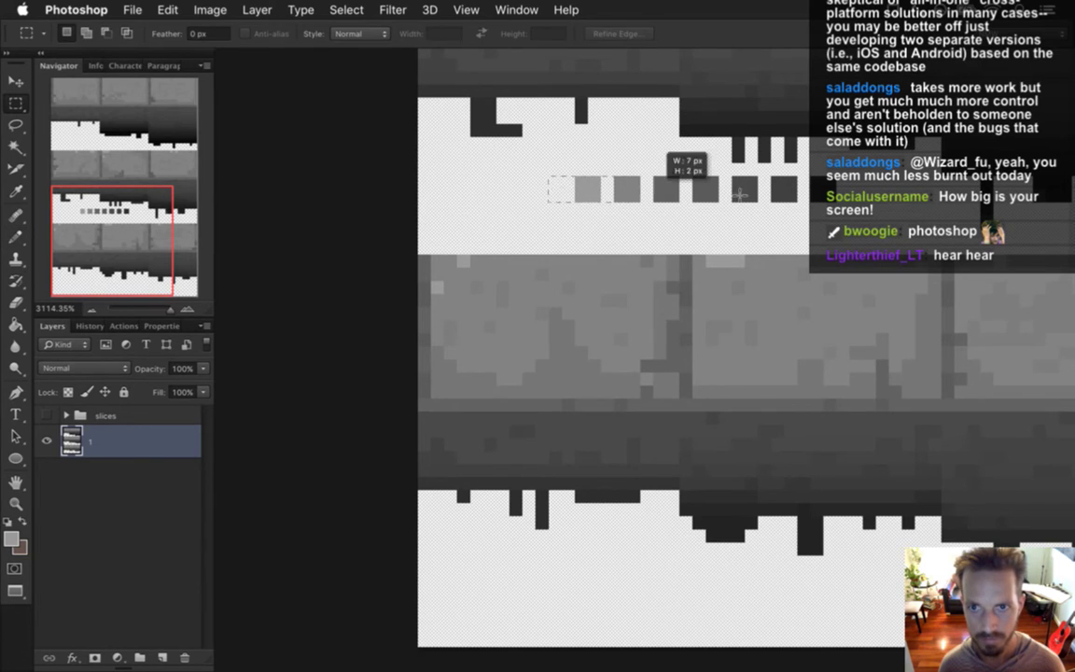
key(v)
drag(725, 188, 595, 213)
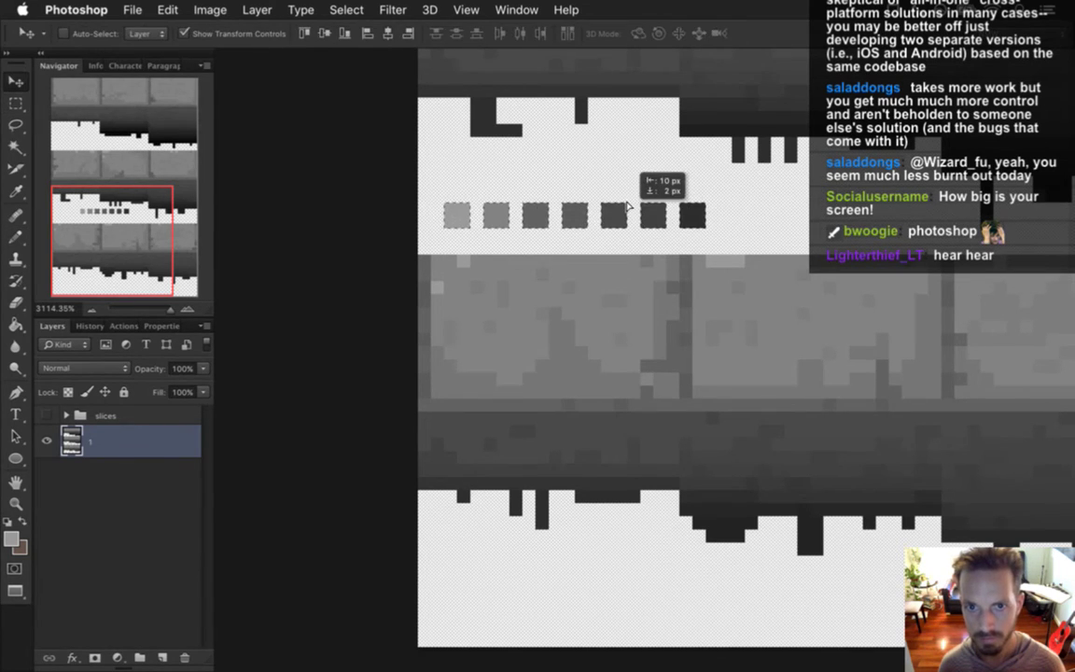
key(m)
key(ctrl+d)
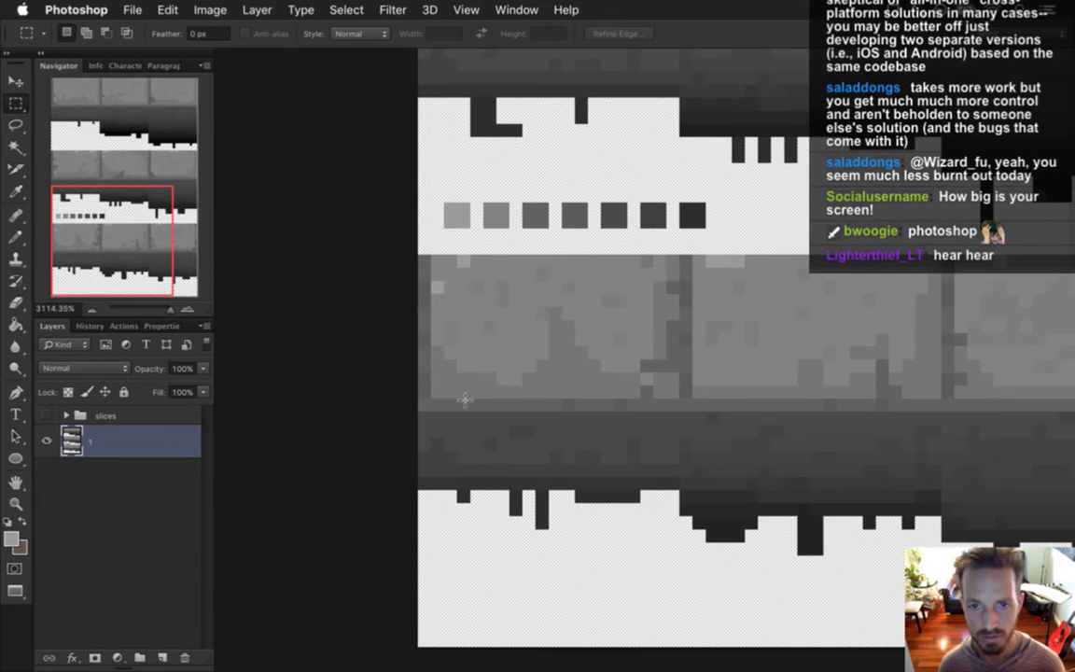
key(i)
key(b)
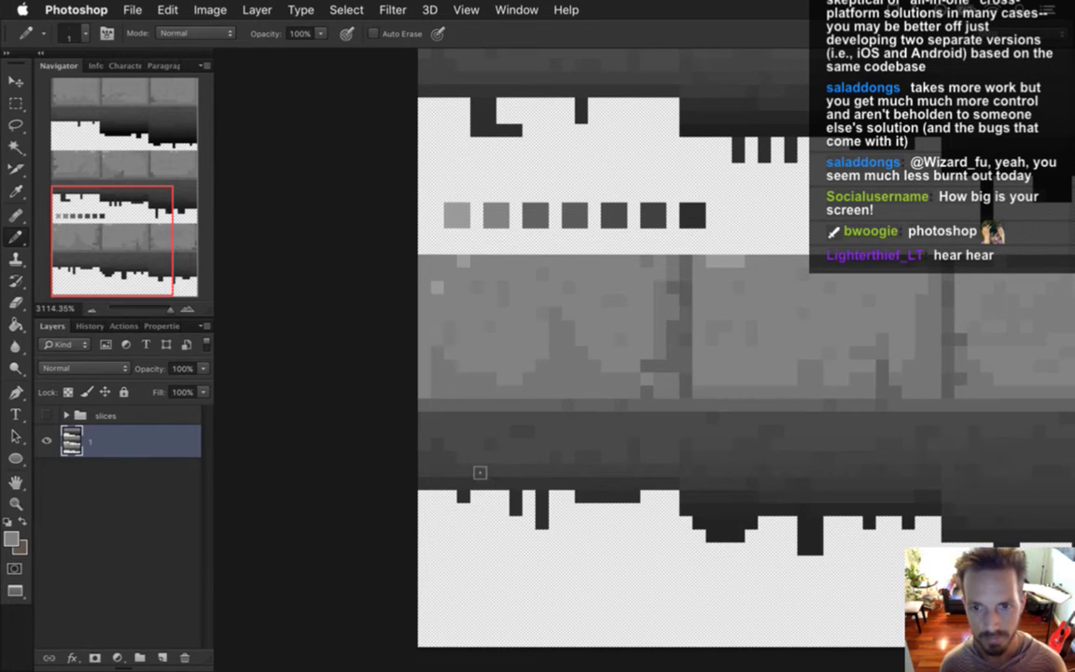
Select the leftmost middle-row tile and paint over its texture with flat base grey at 7px.
key(m)
mouse_move(420, 258)
mouse_down()
mouse_move(688, 404)
mouse_move(677, 404)
mouse_up()
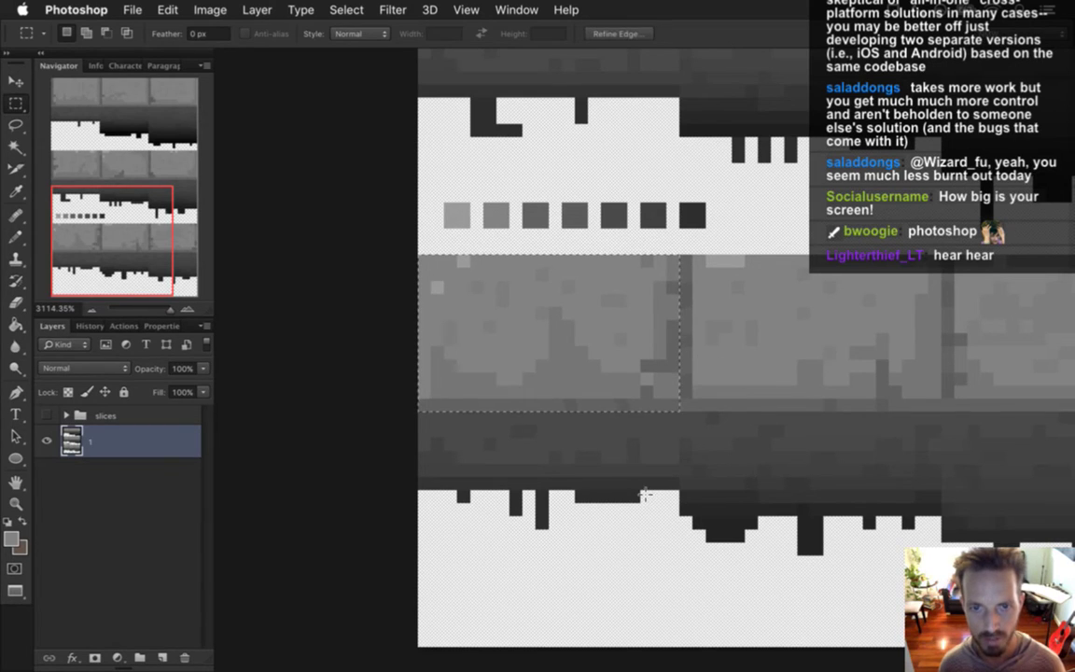
key(i)
click(433, 386)
key(b)
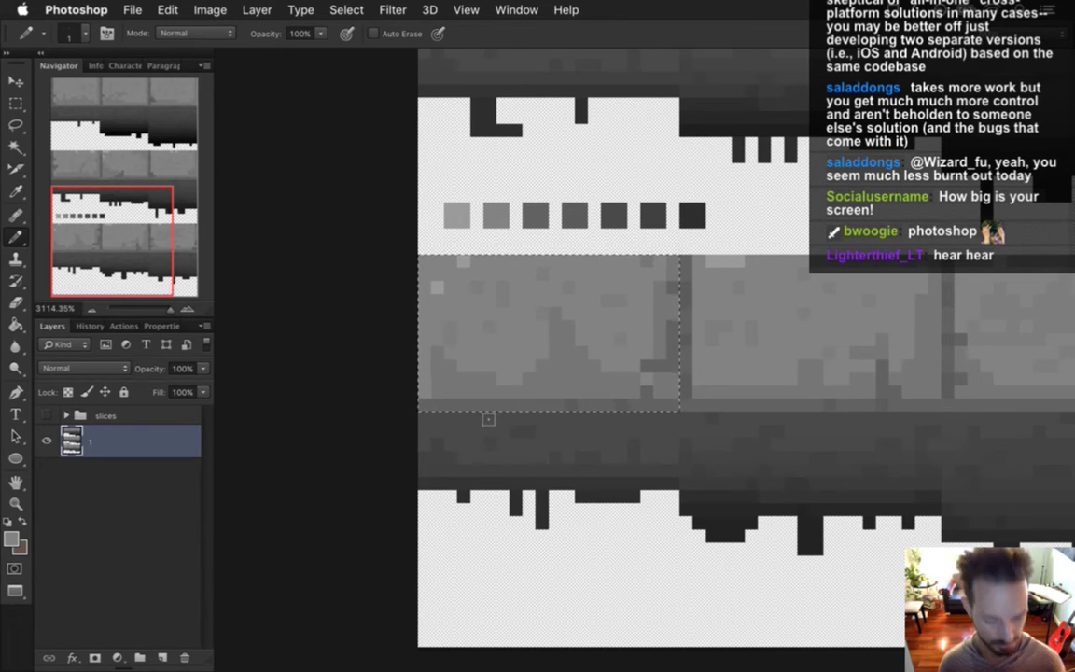
key(bracketright)
key(bracketright)
key(bracketright)
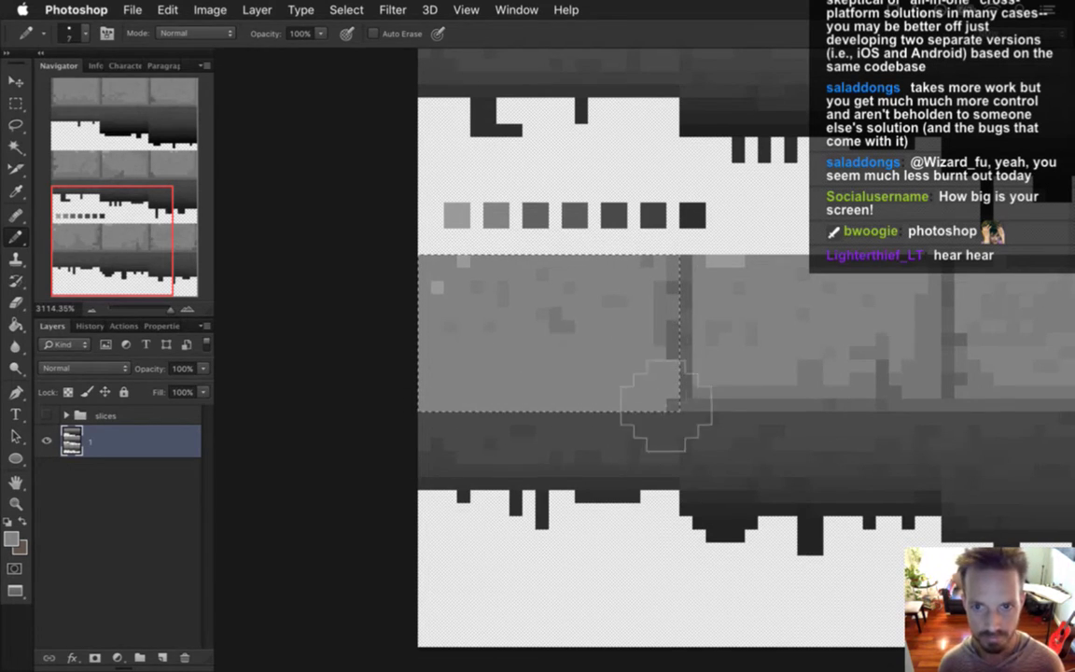
mouse_move(669, 425)
mouse_down()
mouse_move(600, 336)
mouse_move(492, 408)
mouse_move(507, 397)
mouse_up()
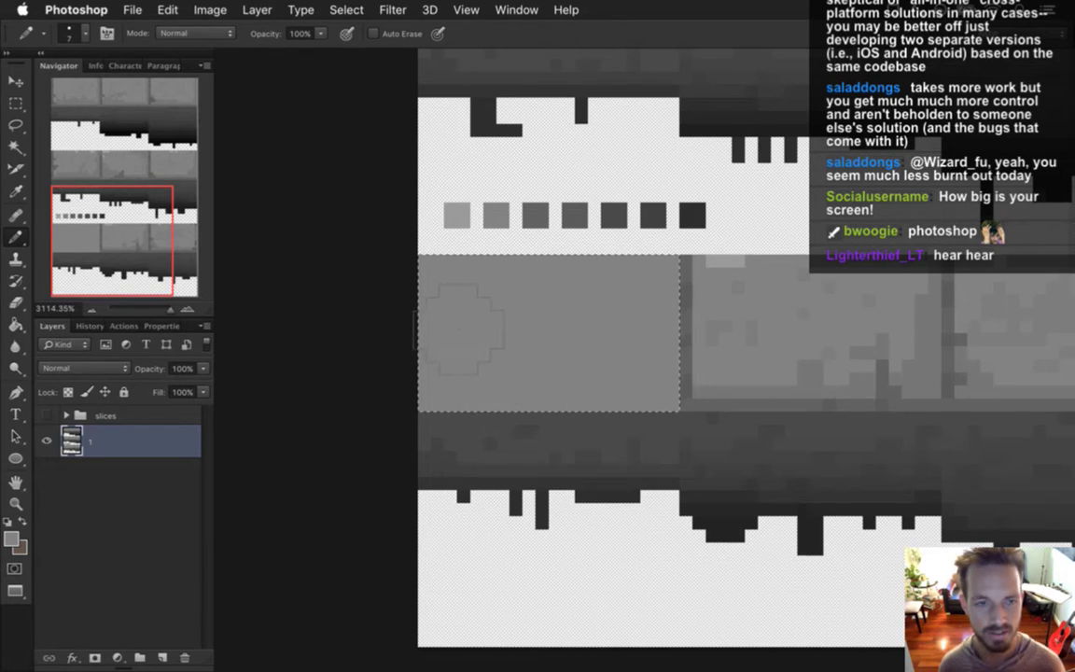
Draw thin dark horizontal lines across the tile's left and right sides.
key(m)
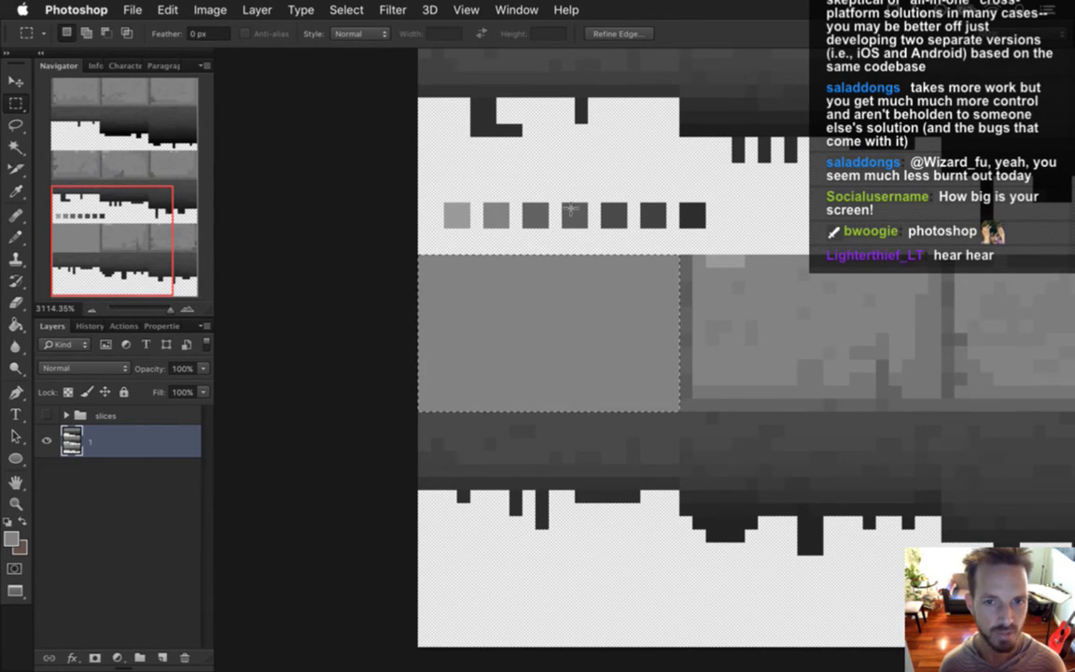
key(i)
key(b)
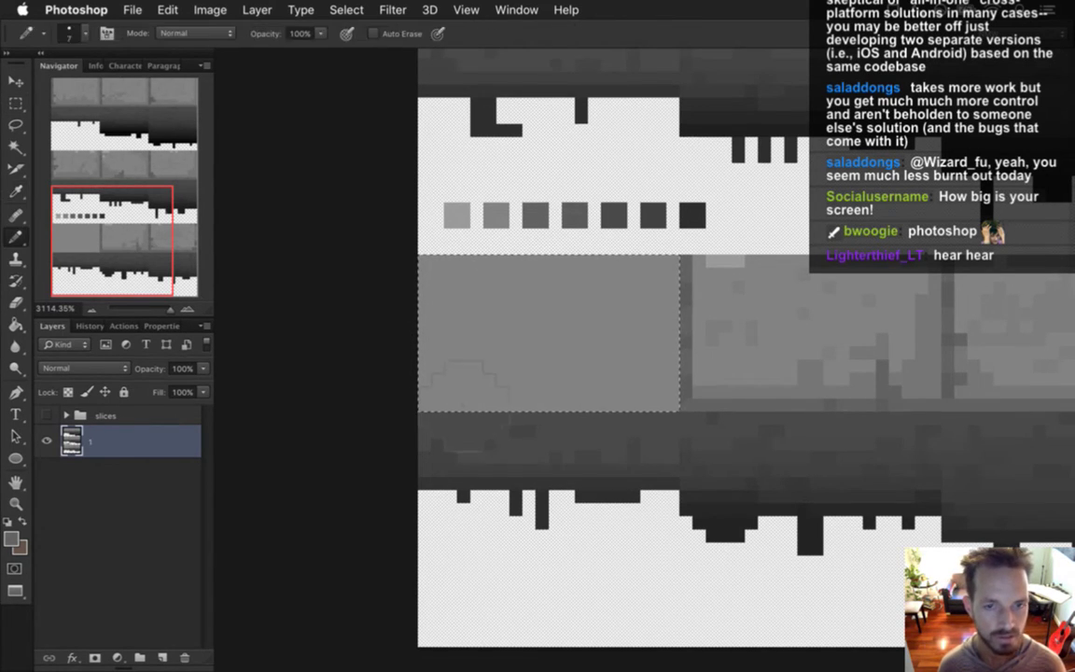
key(bracketleft)
key(bracketleft)
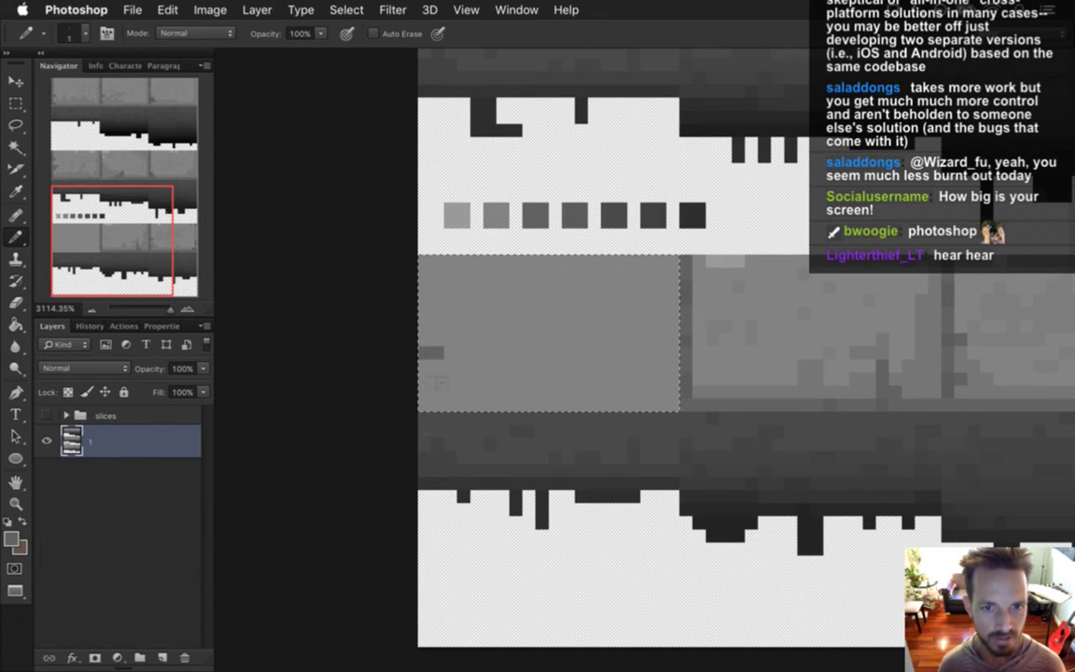
drag(445, 353, 523, 353)
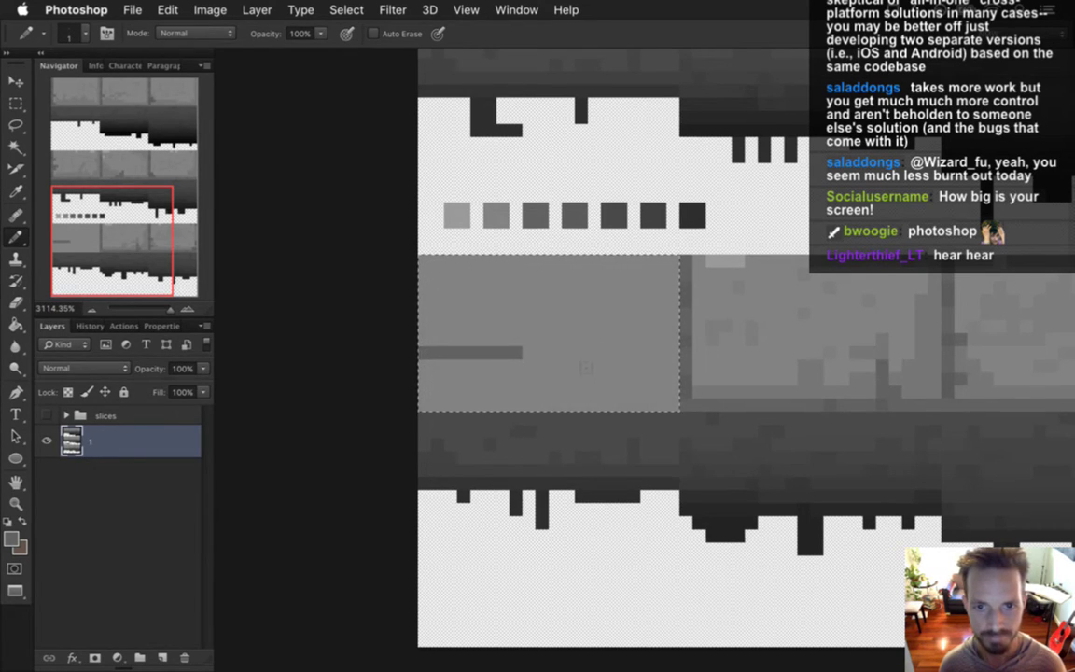
drag(673, 353, 616, 353)
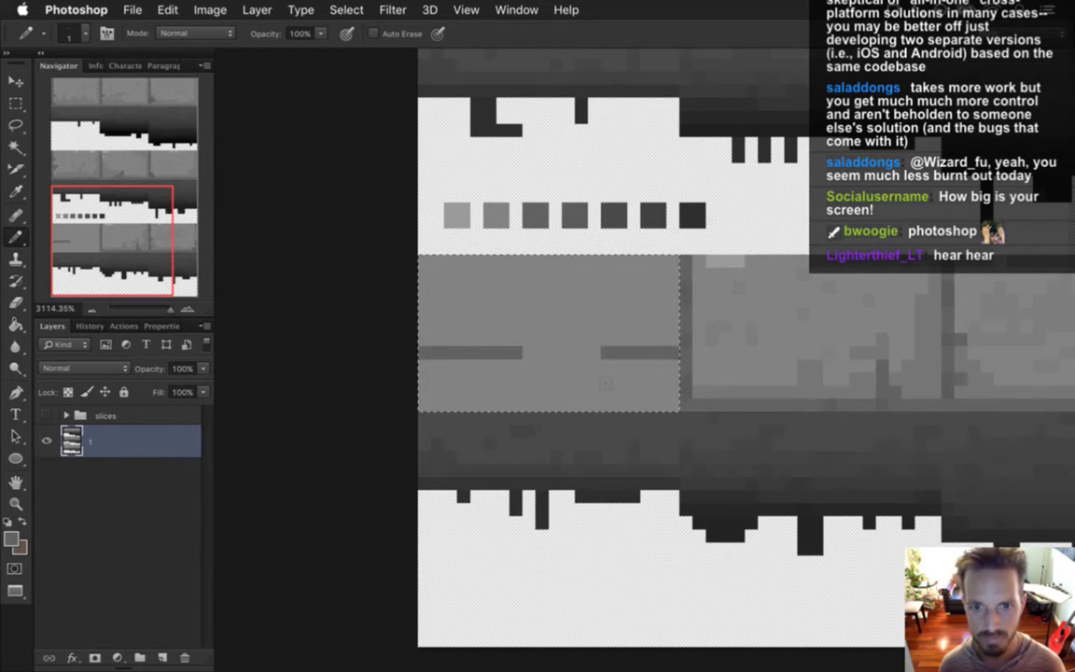
drag(418, 326, 510, 326)
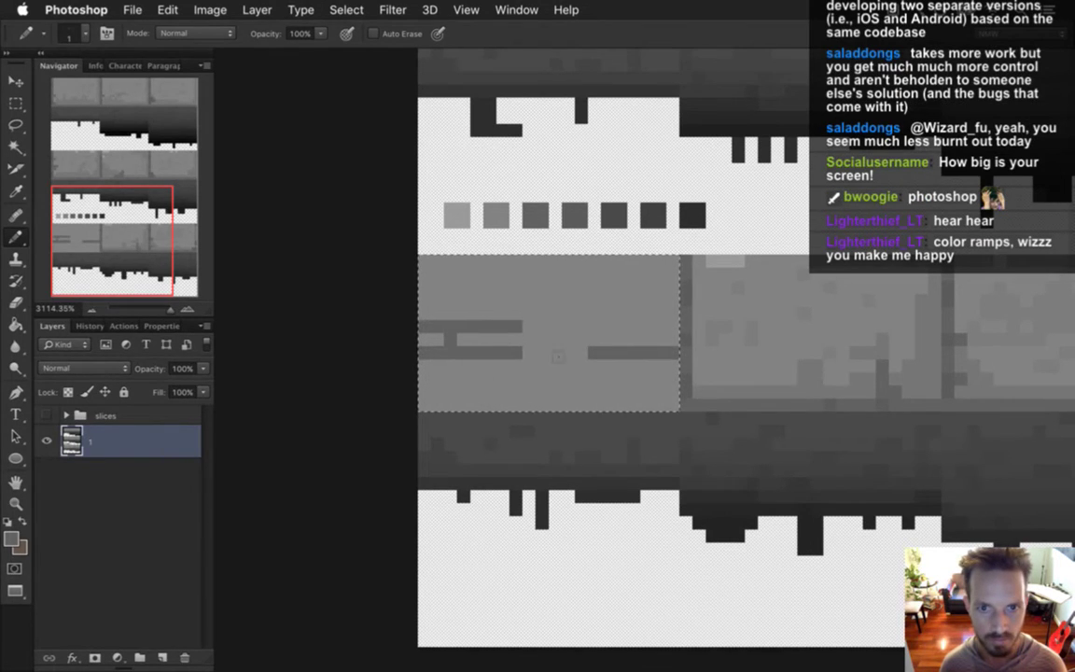
Fix a stray stub pixel and add the upper-right dark line, extending both right lines.
key(e)
click(450, 339)
key(i)
click(460, 336)
key(b)
click(450, 339)
key(i)
key(b)
drag(588, 326, 680, 326)
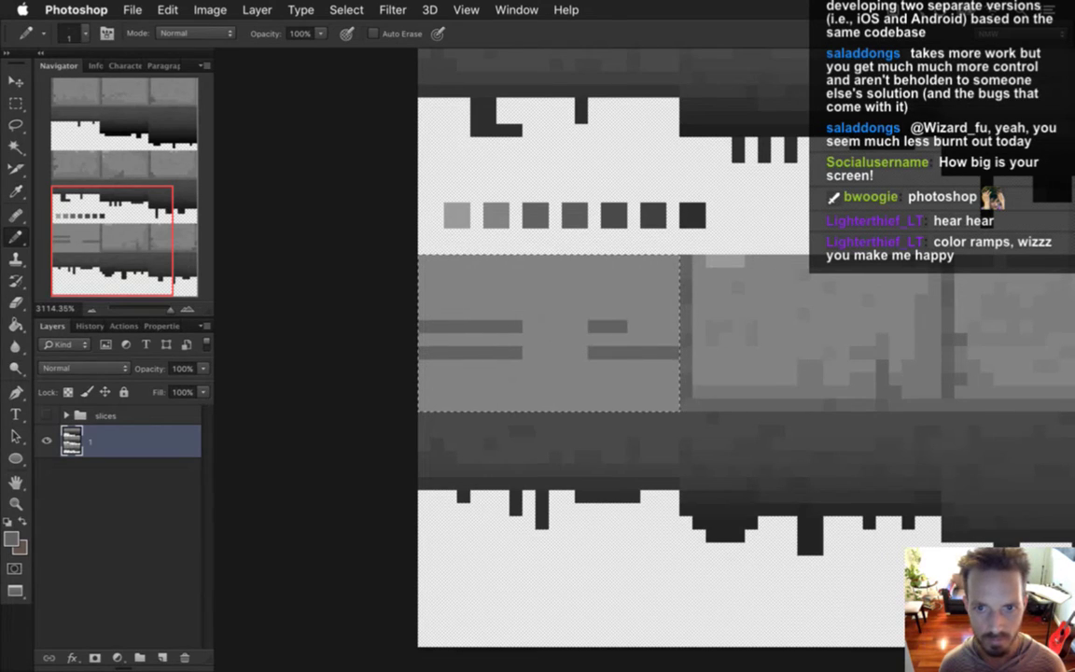
click(581, 326)
click(581, 352)
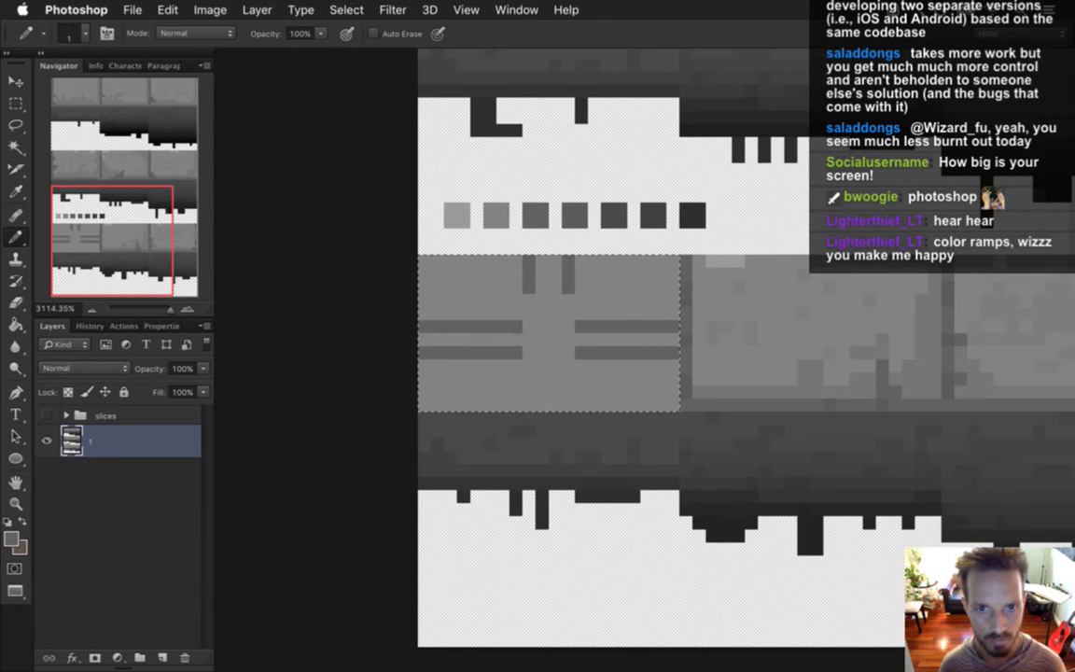
Draw mirrored diagonals toward the centre and fill the diamond's centre with darker grey.
drag(522, 290, 501, 315)
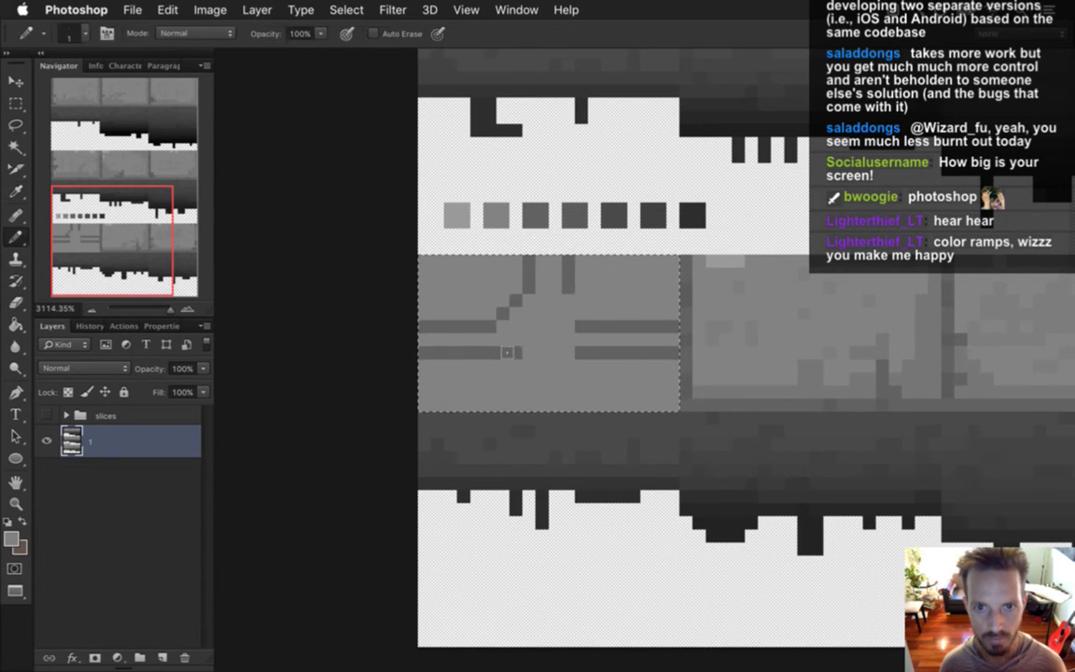
drag(574, 295, 588, 312)
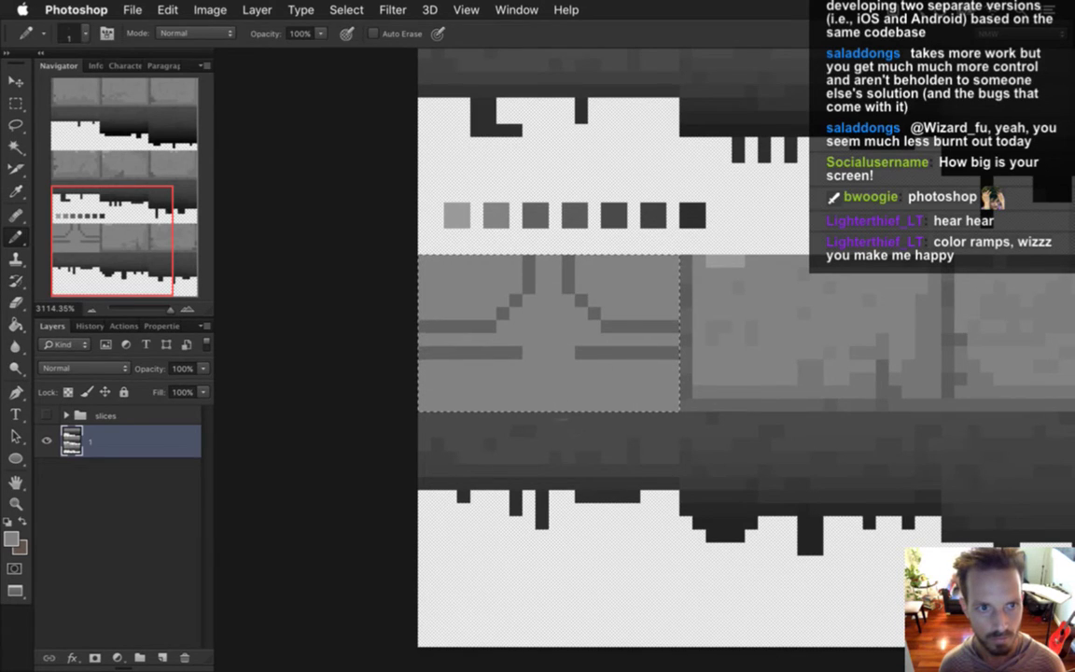
click(515, 353)
key(ctrl+z)
click(504, 366)
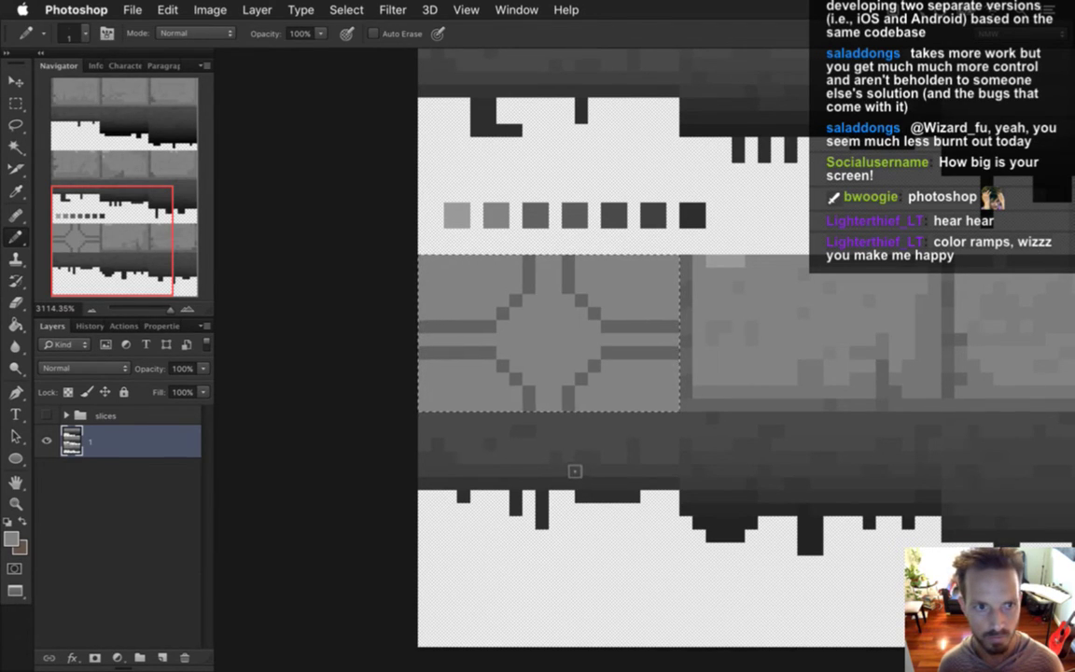
alt+click(524, 319)
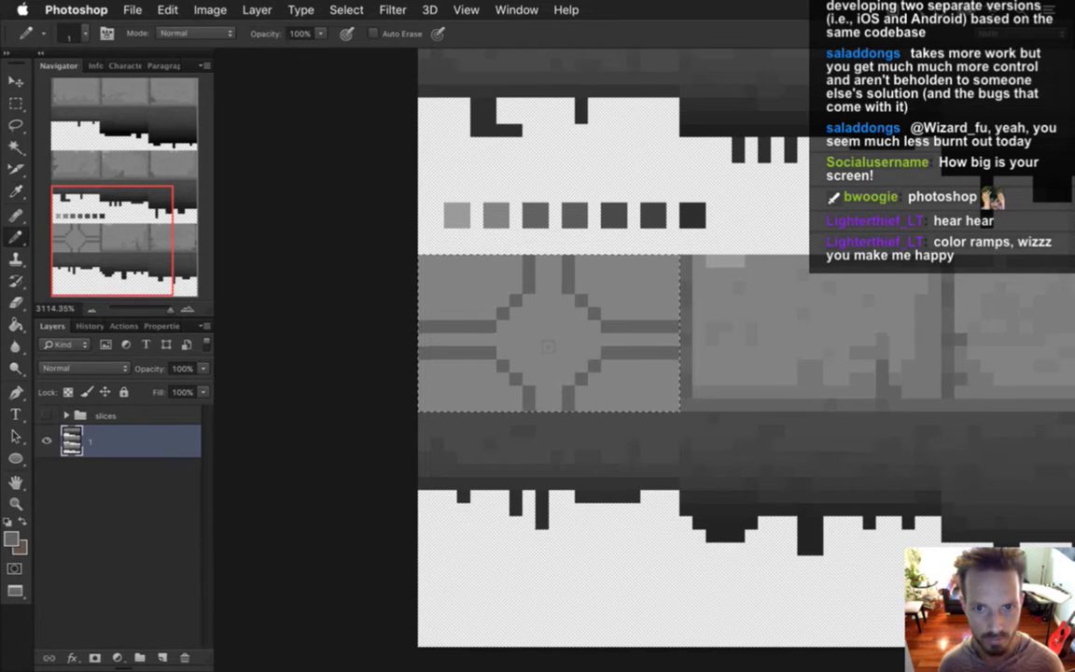
drag(551, 346, 534, 356)
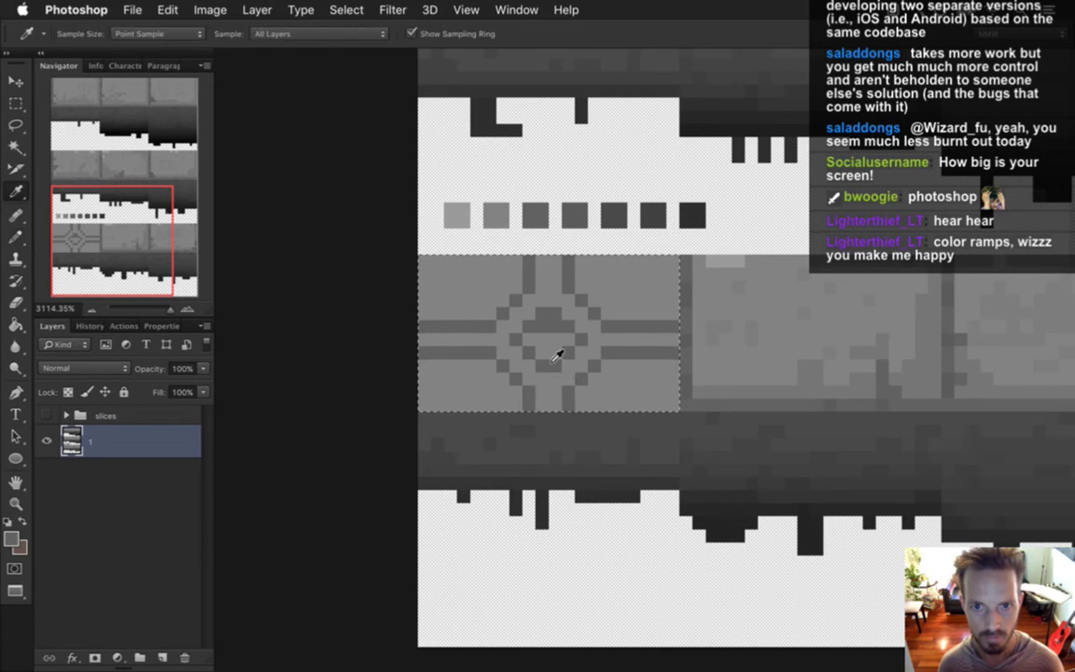
Extend the tile pattern's left and right diagonals with sampled grey pixels.
alt+click(559, 353)
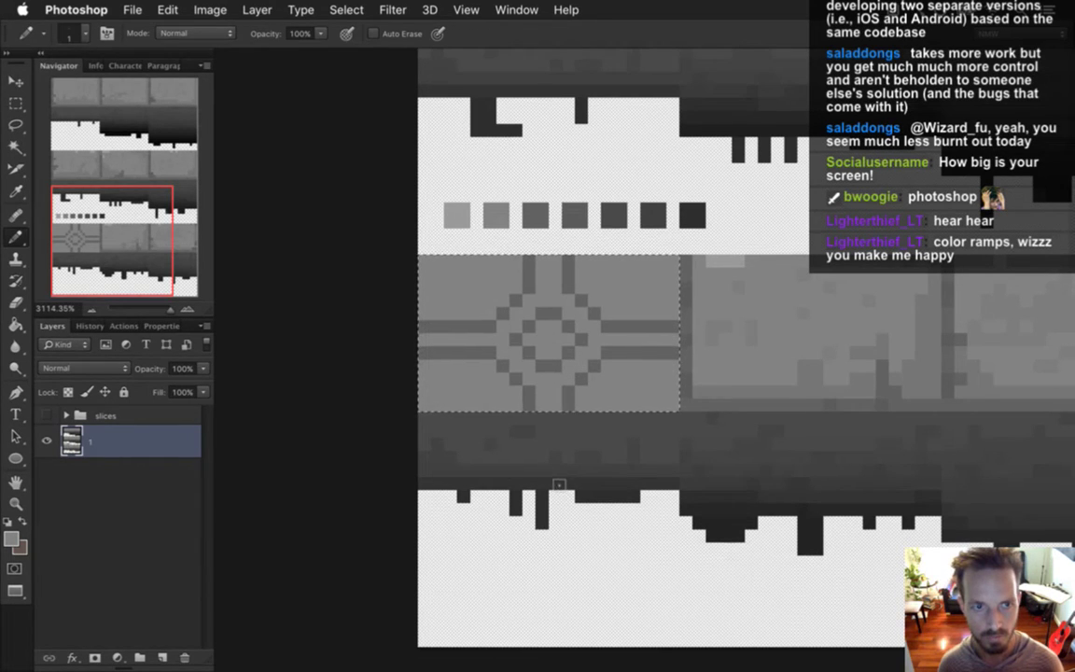
alt+click(538, 293)
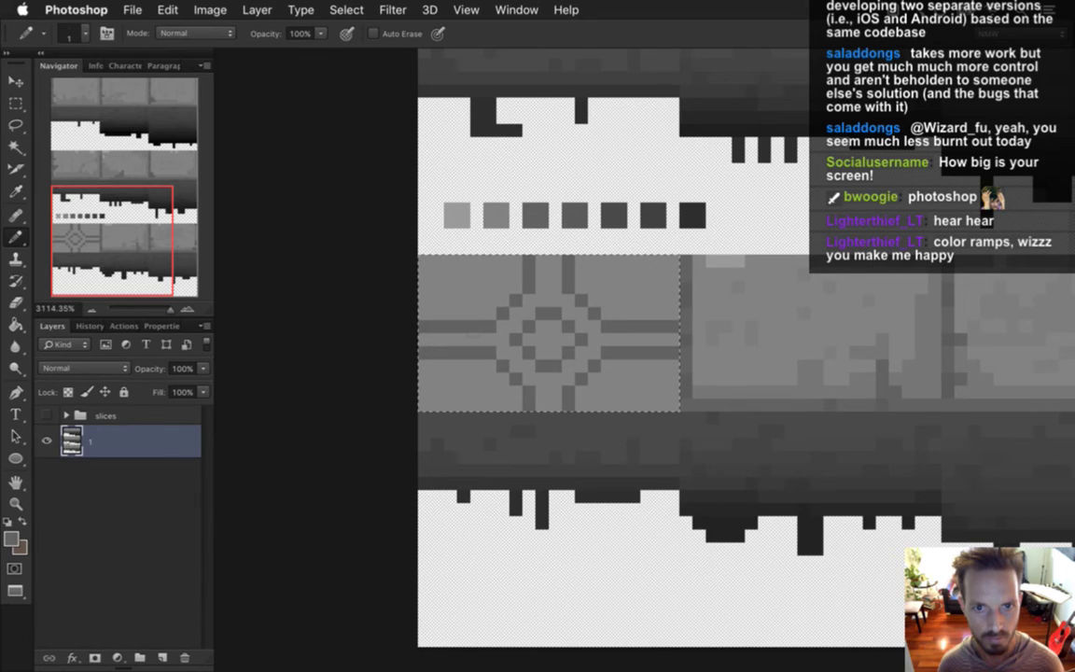
click(502, 273)
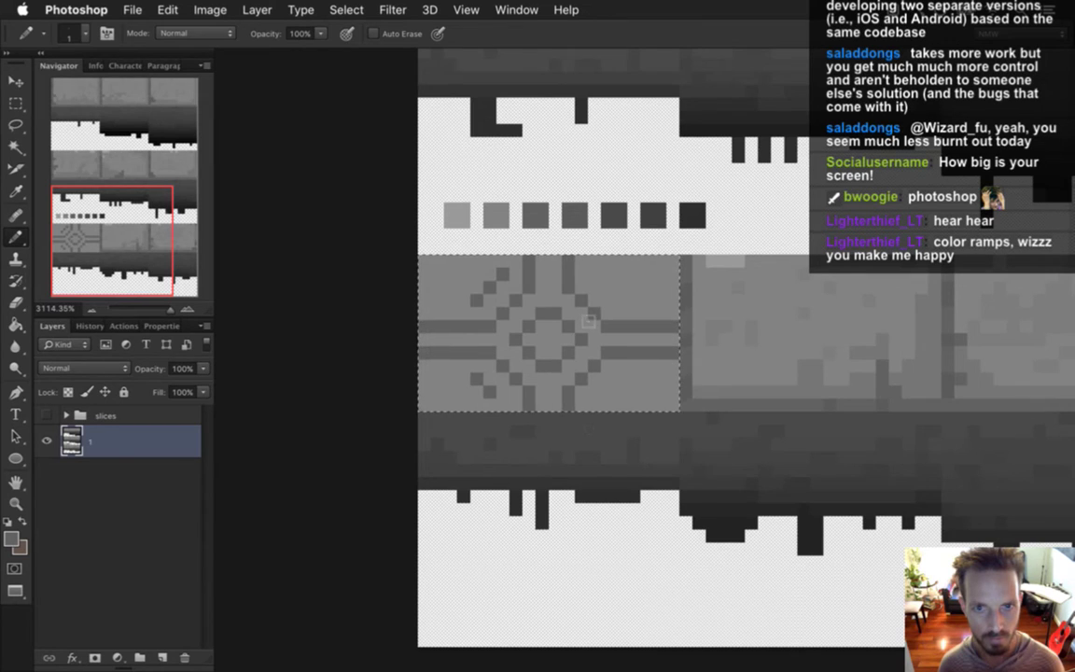
click(607, 286)
click(619, 300)
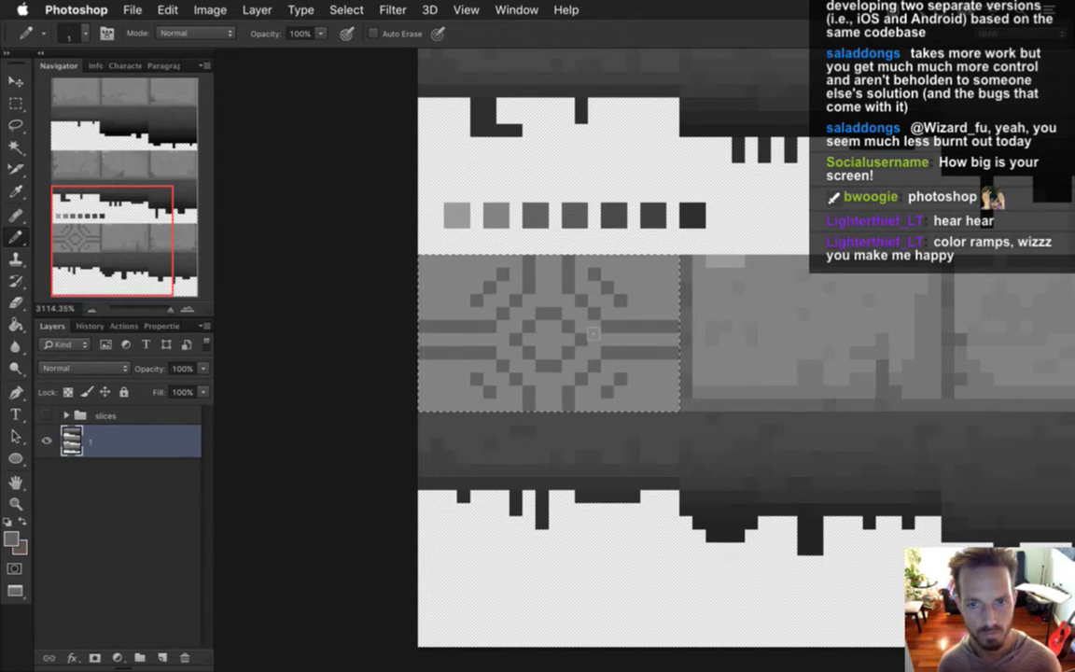
Add a light pixel at the tile's top-left and pick up greys from the swatch row.
key(i)
key(b)
click(437, 274)
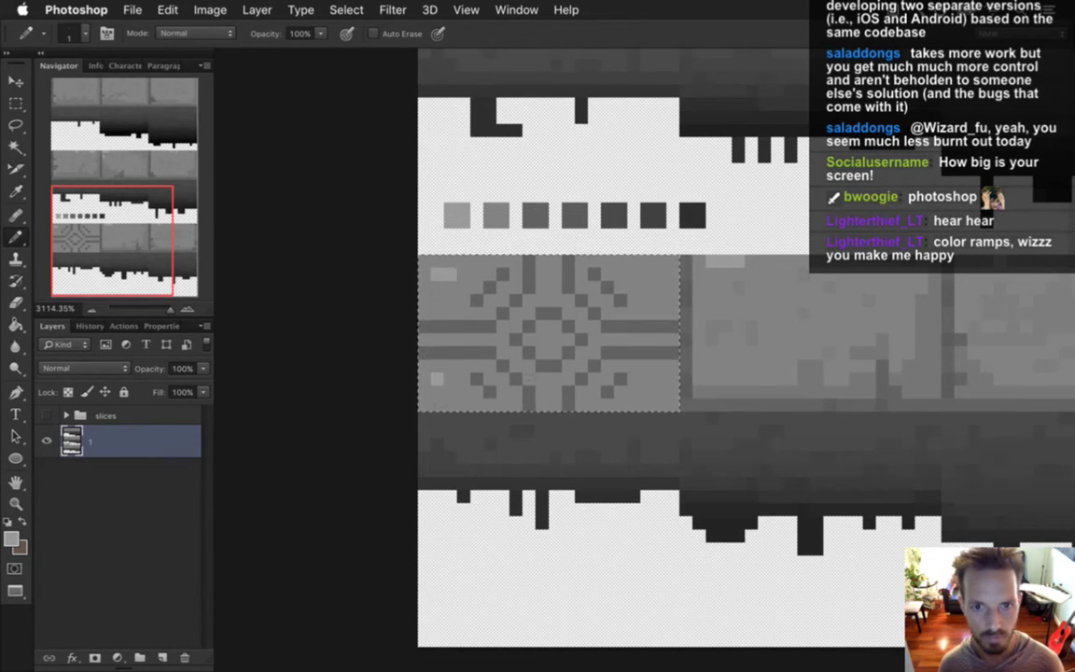
key(i)
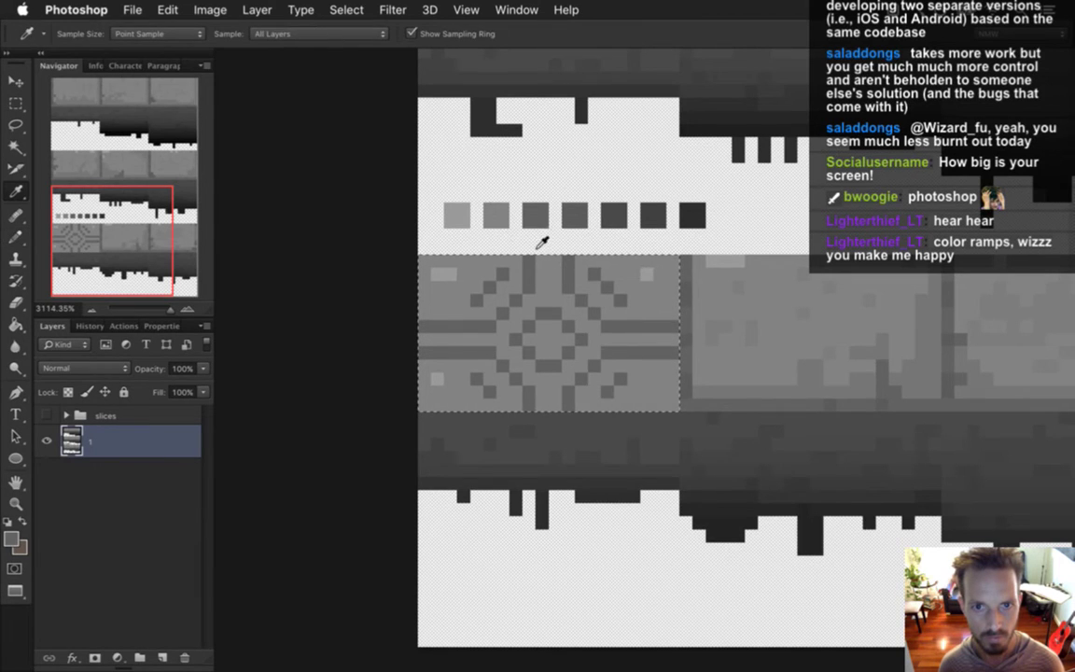
click(453, 211)
key(b)
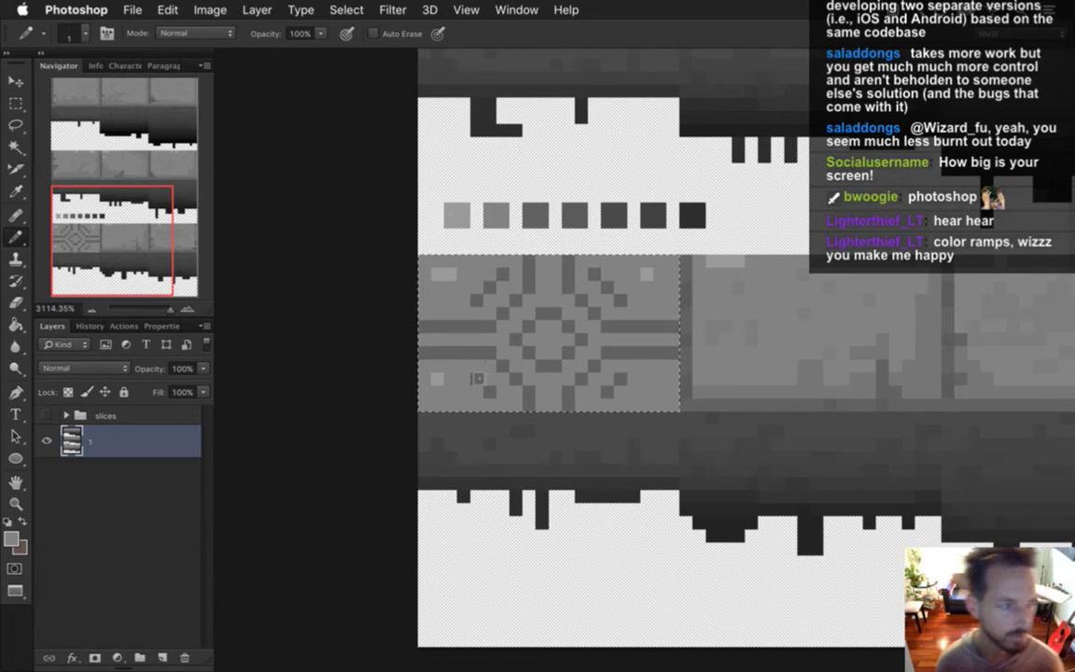
key(i)
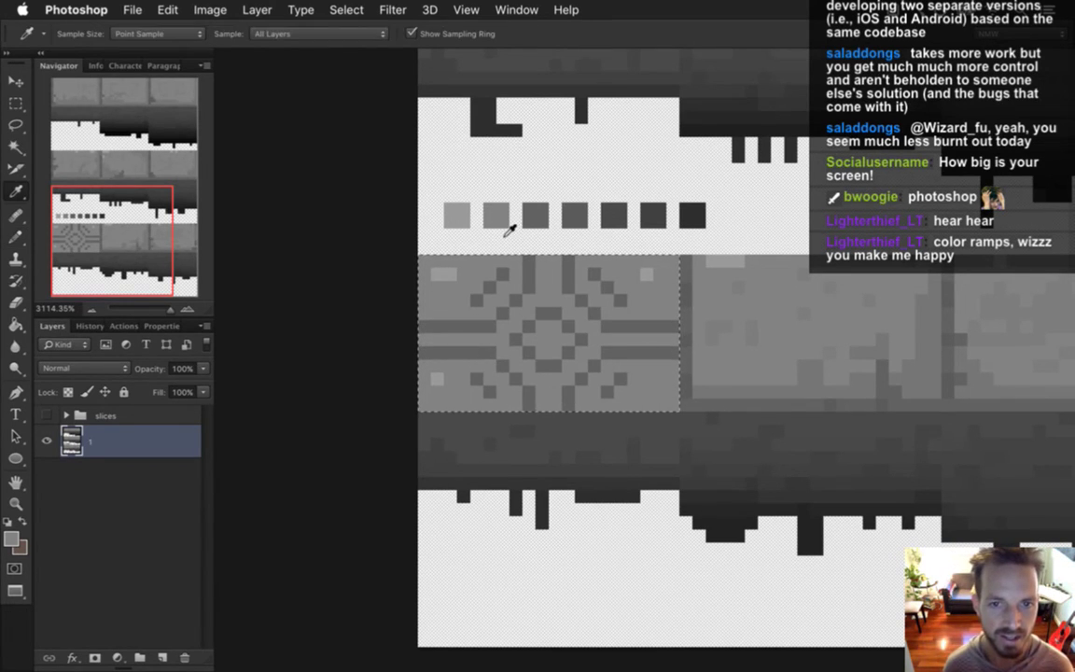
click(494, 215)
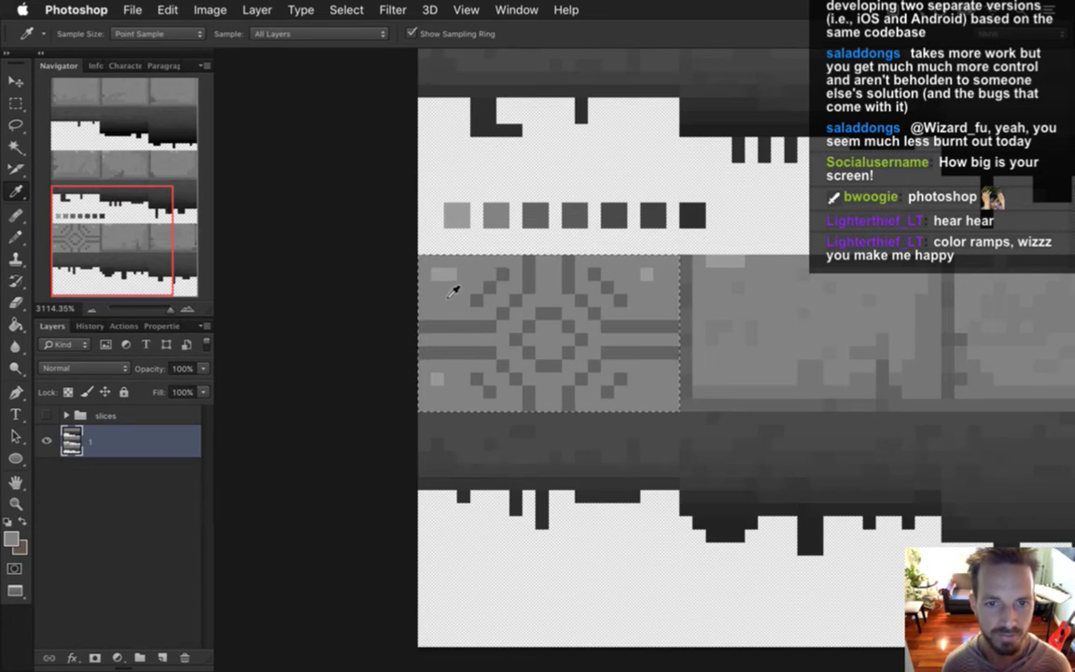
Darken the foreground grey to 797979 in the Color Picker, then undo the last pixel edit.
click(11, 539)
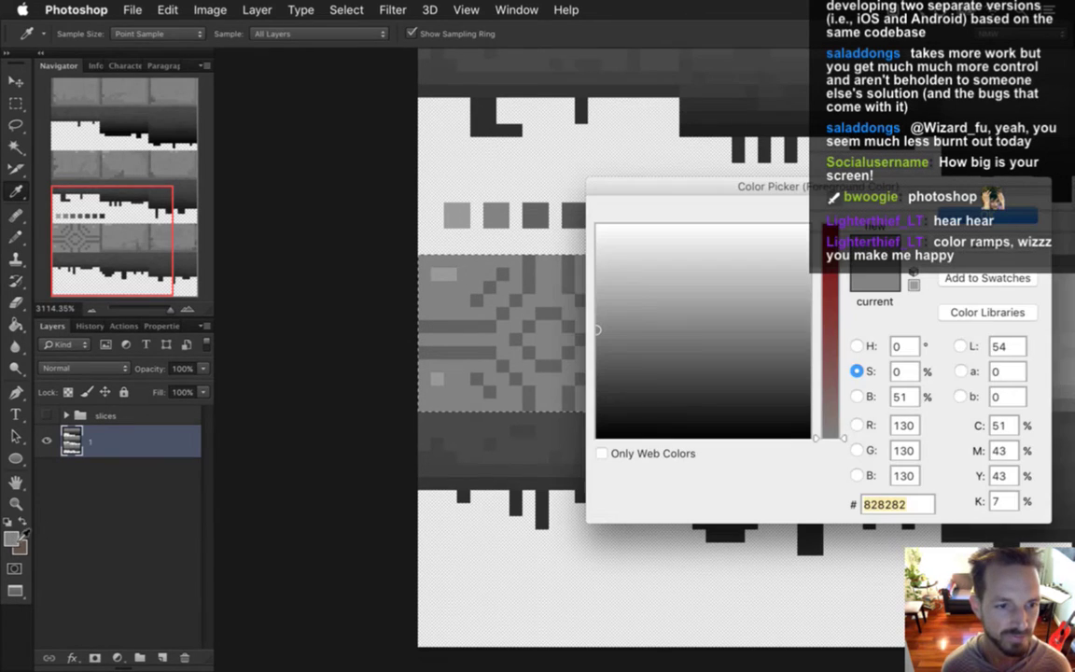
click(857, 396)
click(844, 334)
drag(844, 334, 845, 337)
key(Return)
key(b)
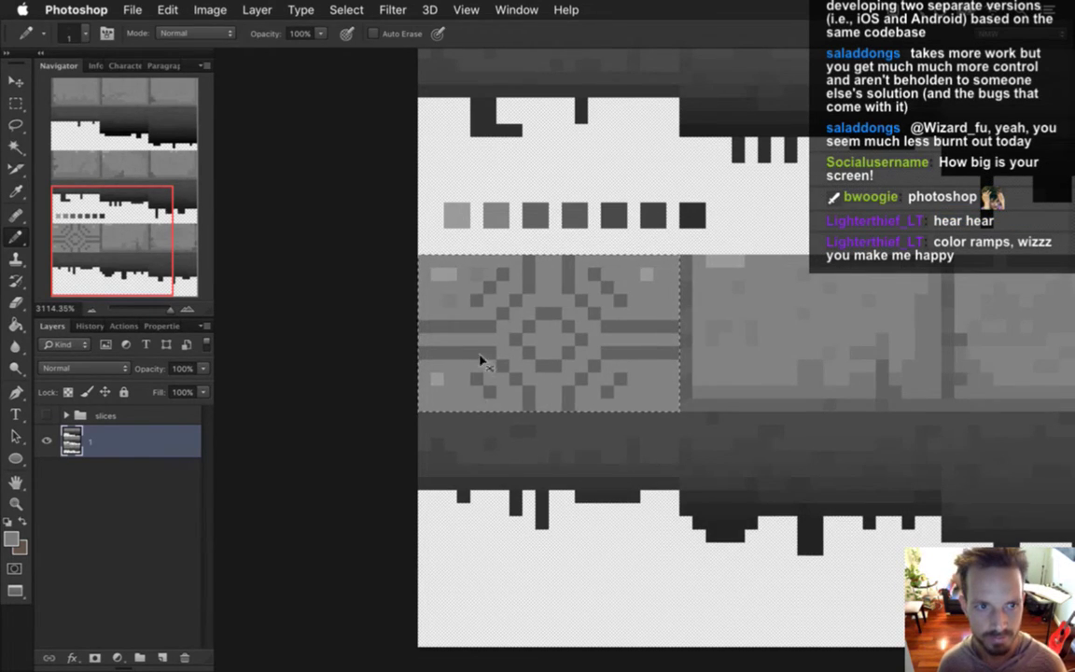
key(ctrl+z)
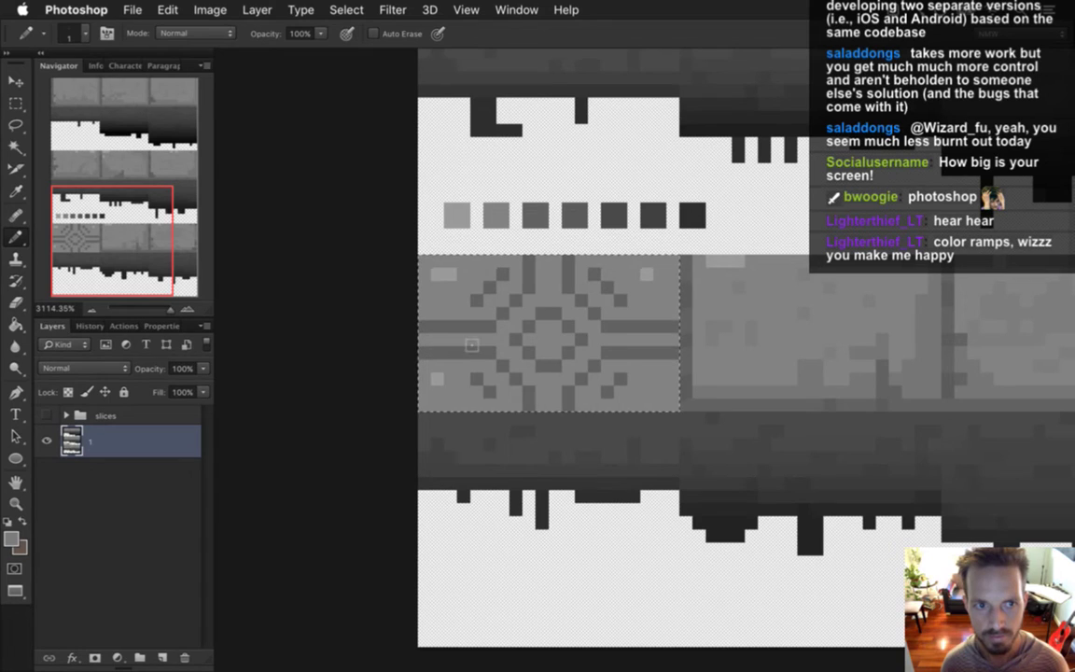
alt+click(455, 381)
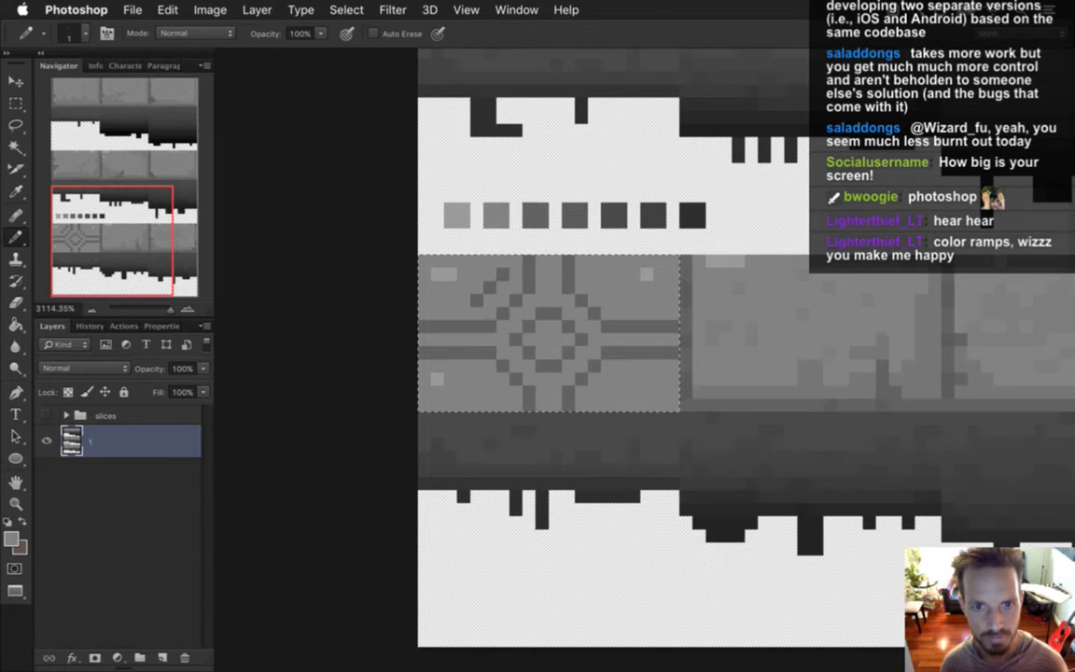
Paint over the central ring and draw two light horizontal lines across the tile's left side.
drag(532, 368, 569, 380)
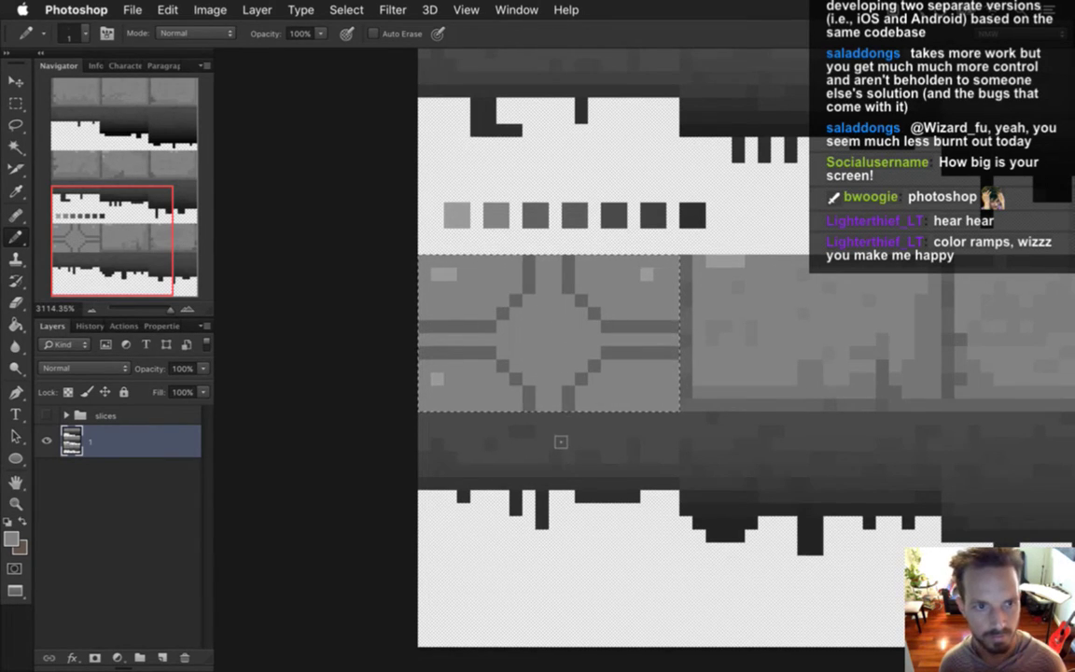
key(i)
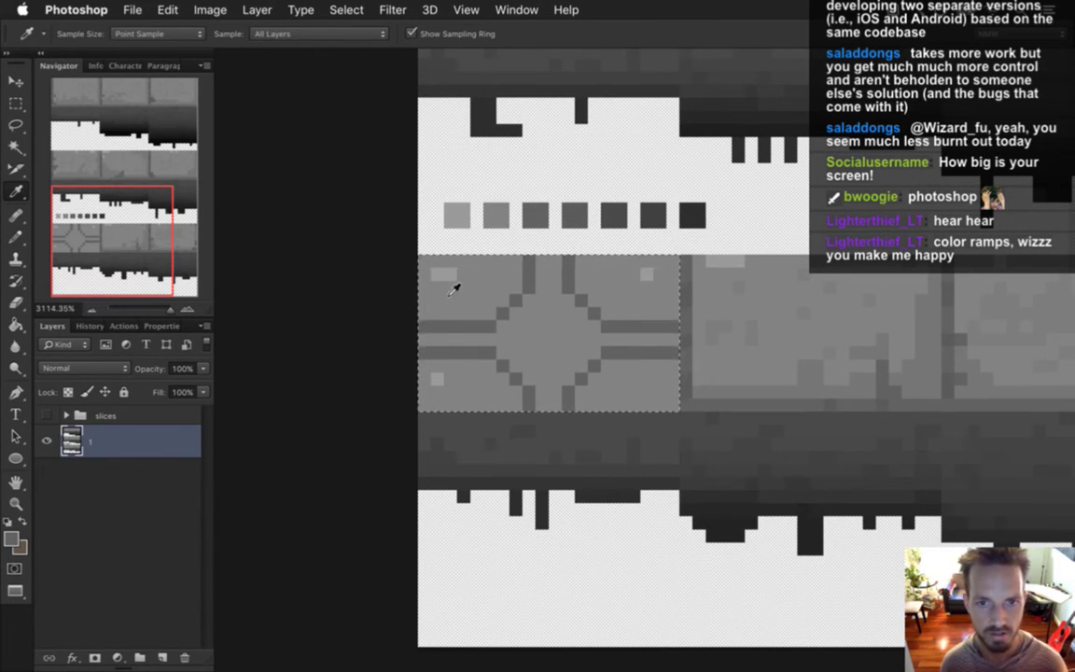
click(455, 282)
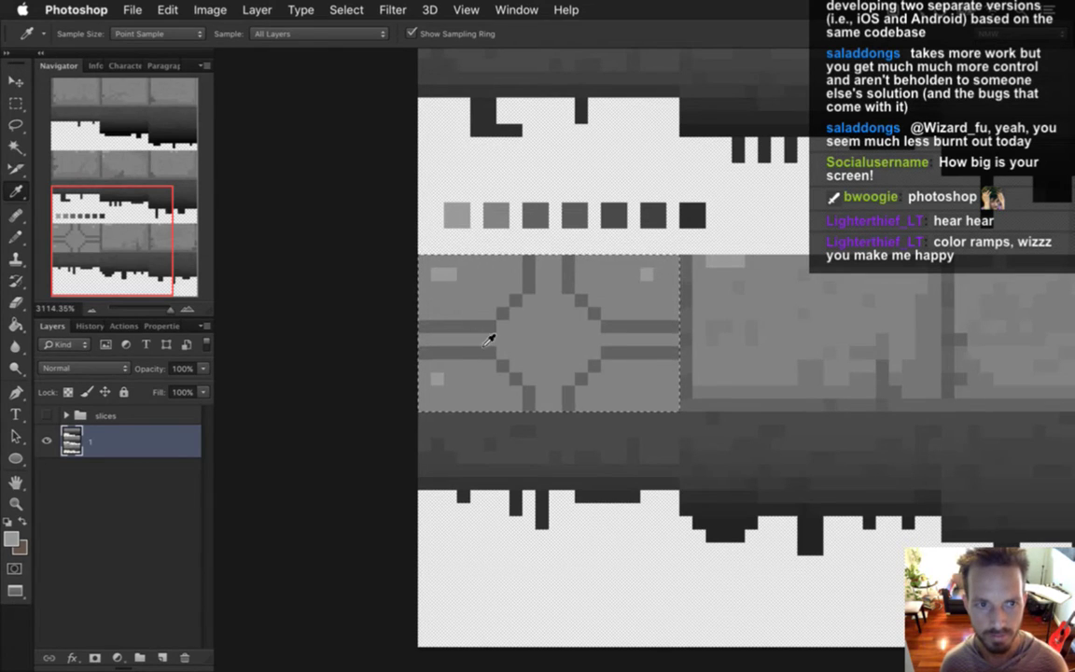
key(b)
drag(419, 326, 495, 326)
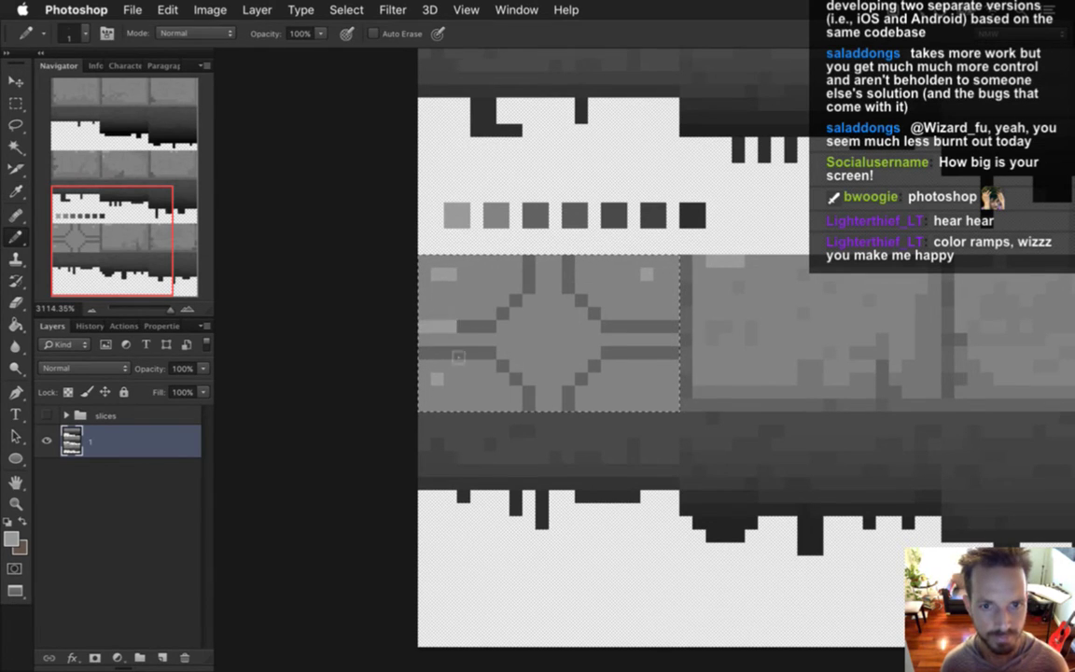
drag(418, 352, 496, 352)
Lighten the diamond's diagonal and top-left edge pixels and the right-hand band.
click(503, 366)
click(516, 378)
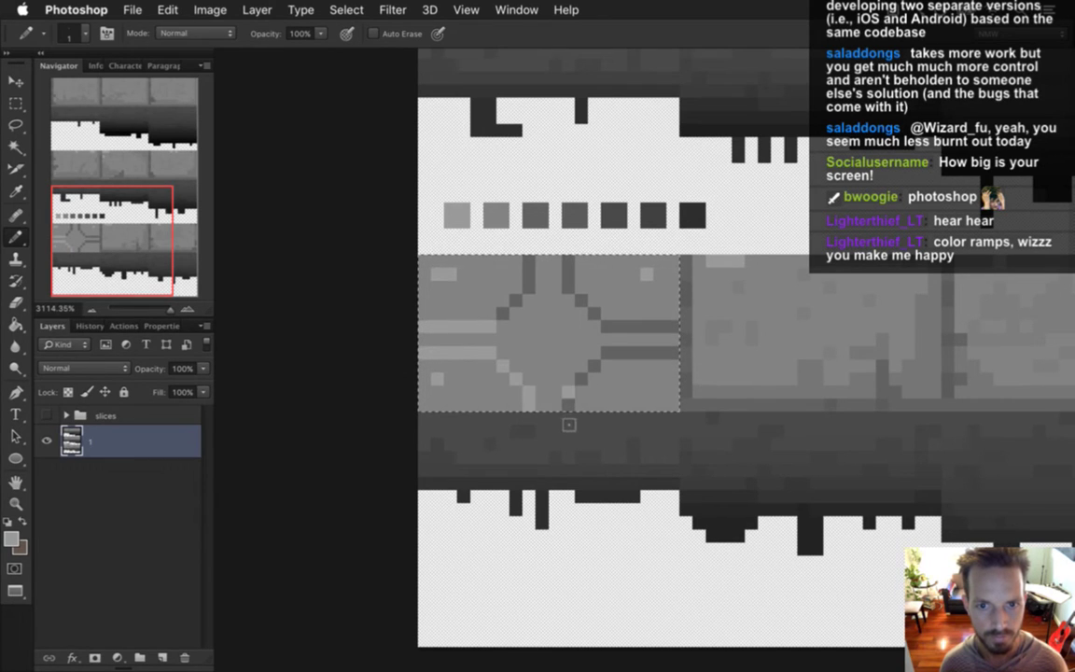
drag(602, 351, 678, 352)
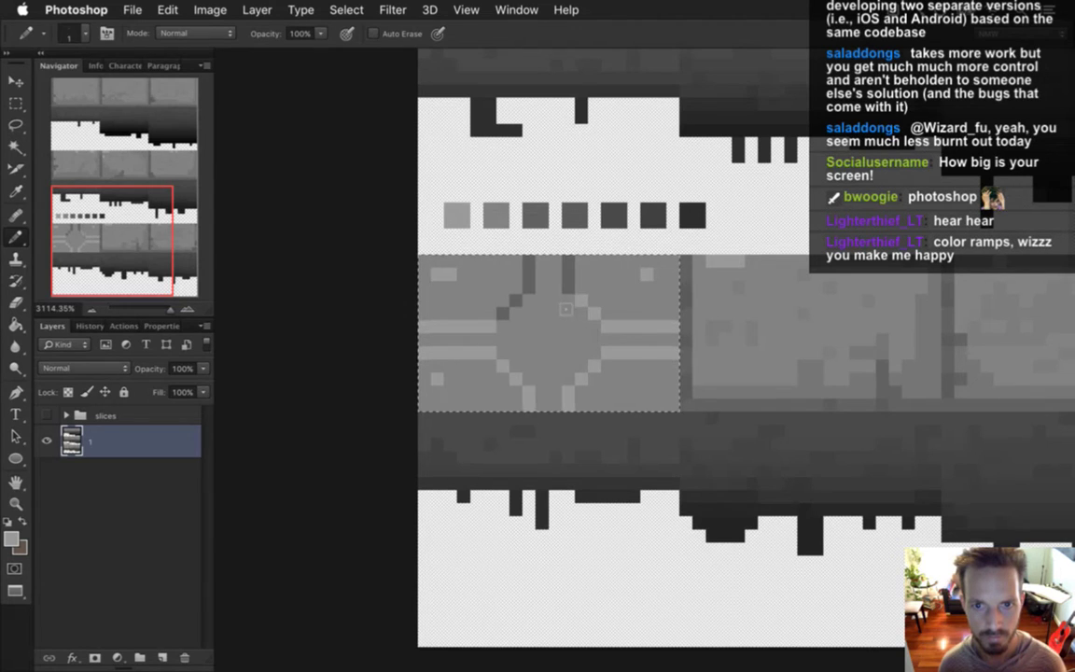
drag(533, 290, 529, 259)
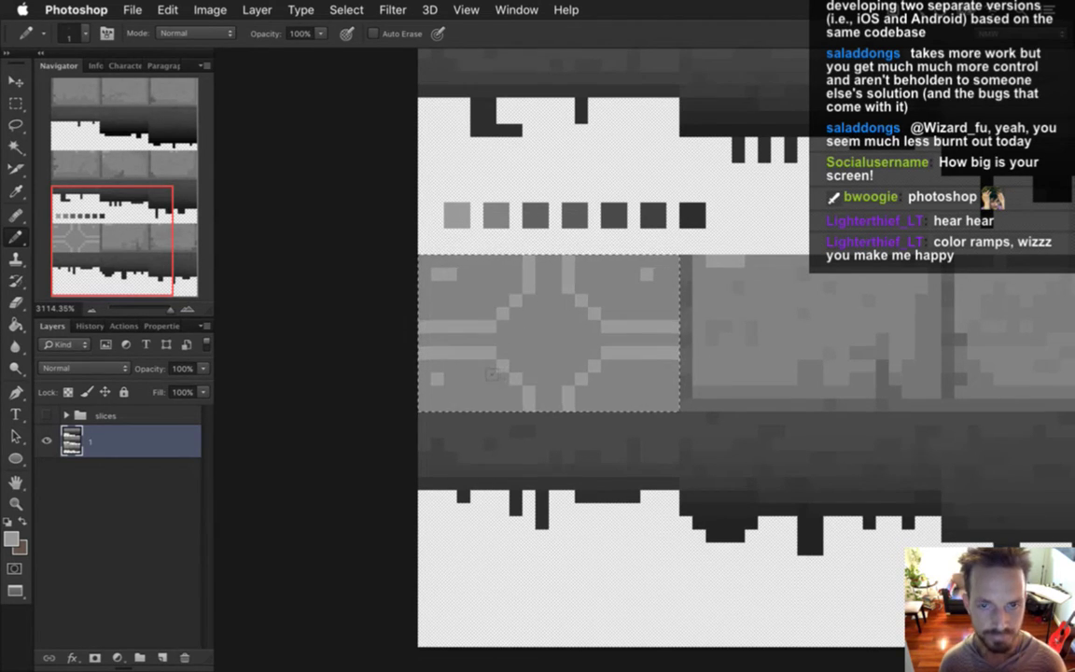
Bucket-fill the tile background and diamond centre with a darker swatch grey, then deselect.
key(i)
click(486, 208)
key(g)
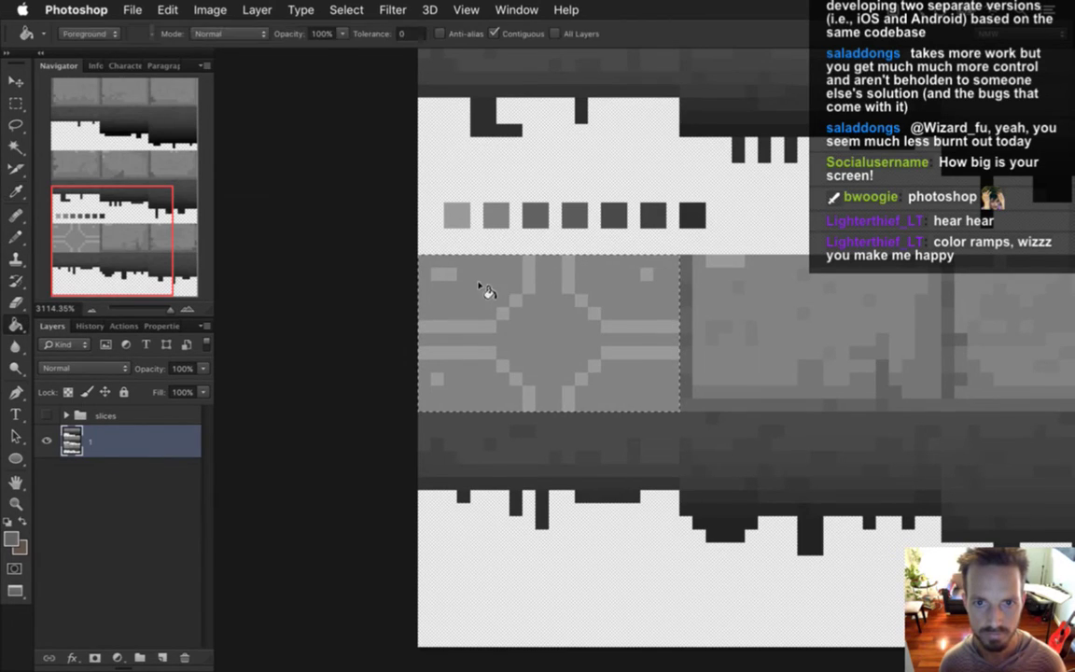
click(483, 289)
click(547, 338)
click(486, 383)
click(619, 384)
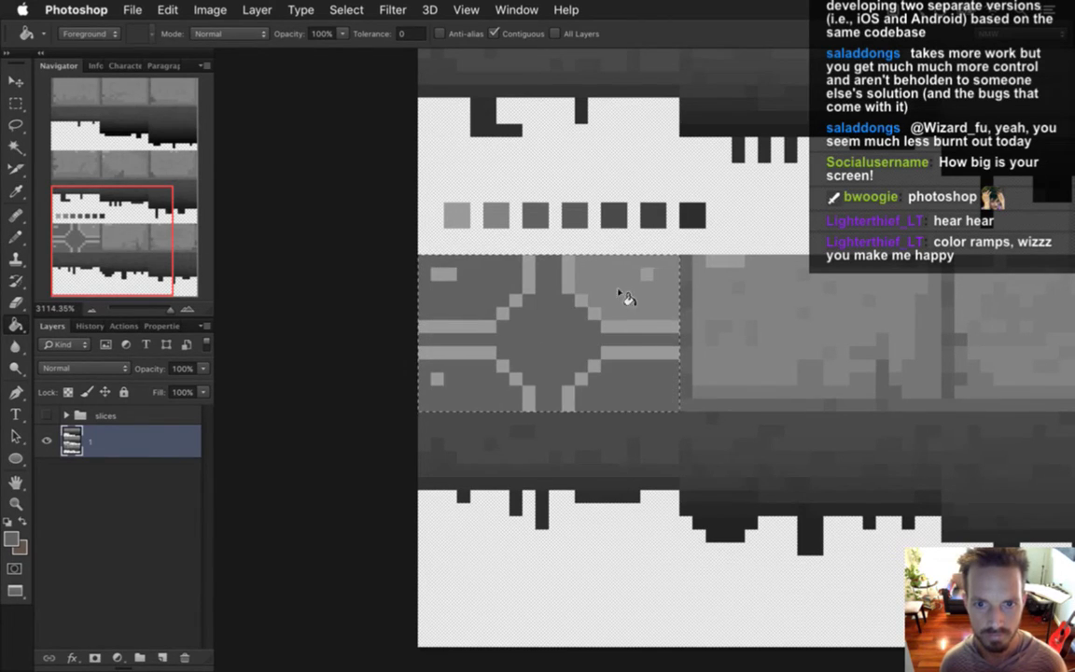
click(622, 296)
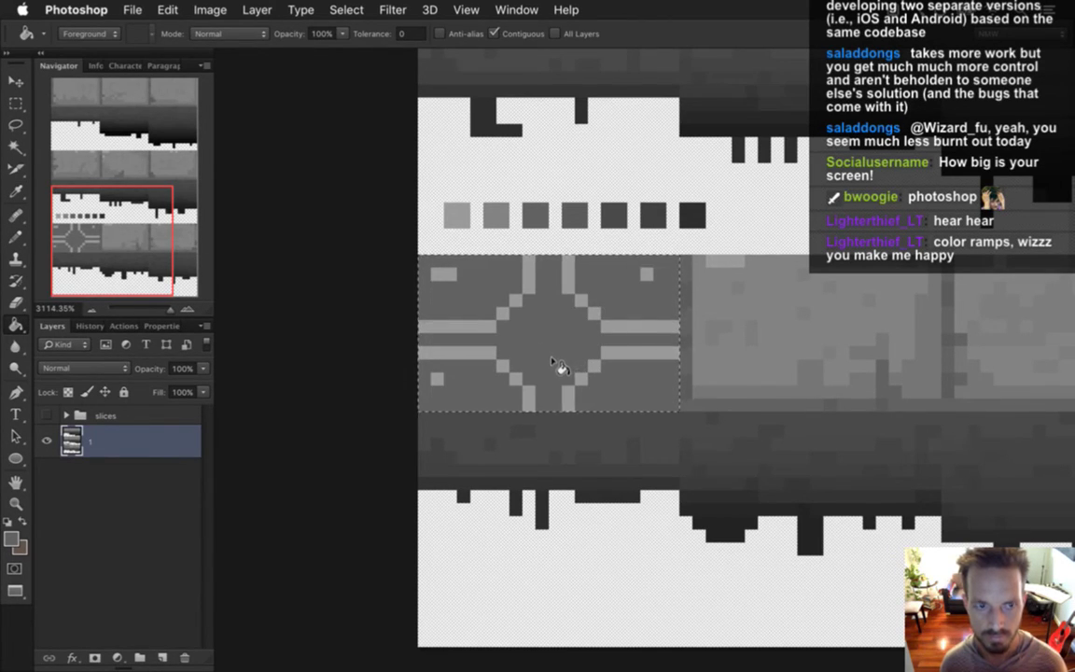
key(i)
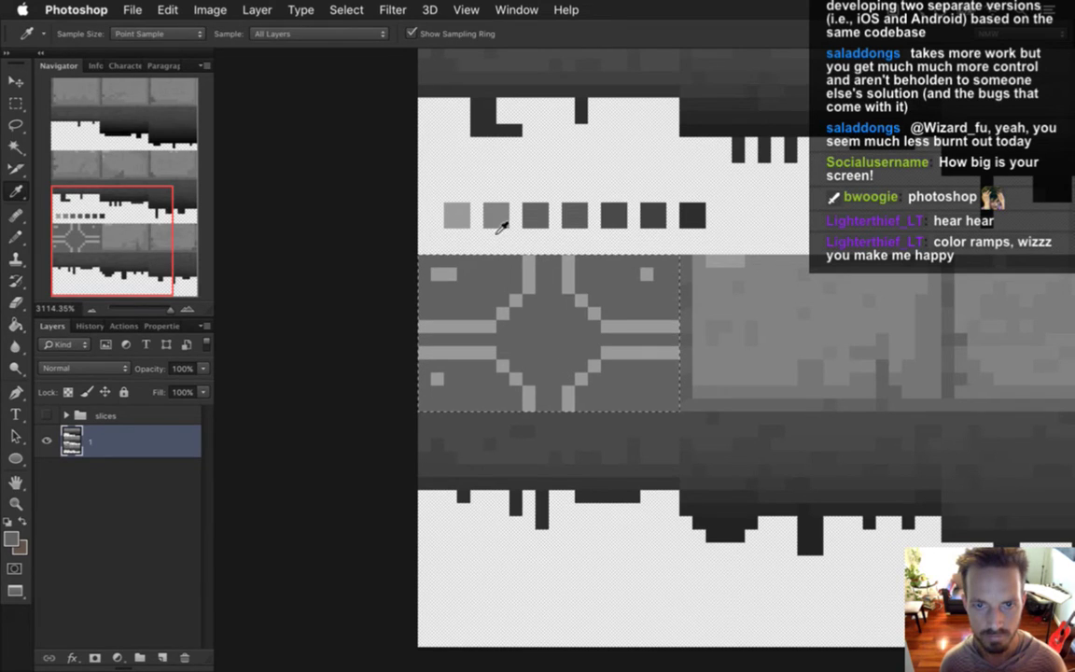
key(m)
key(ctrl+d)
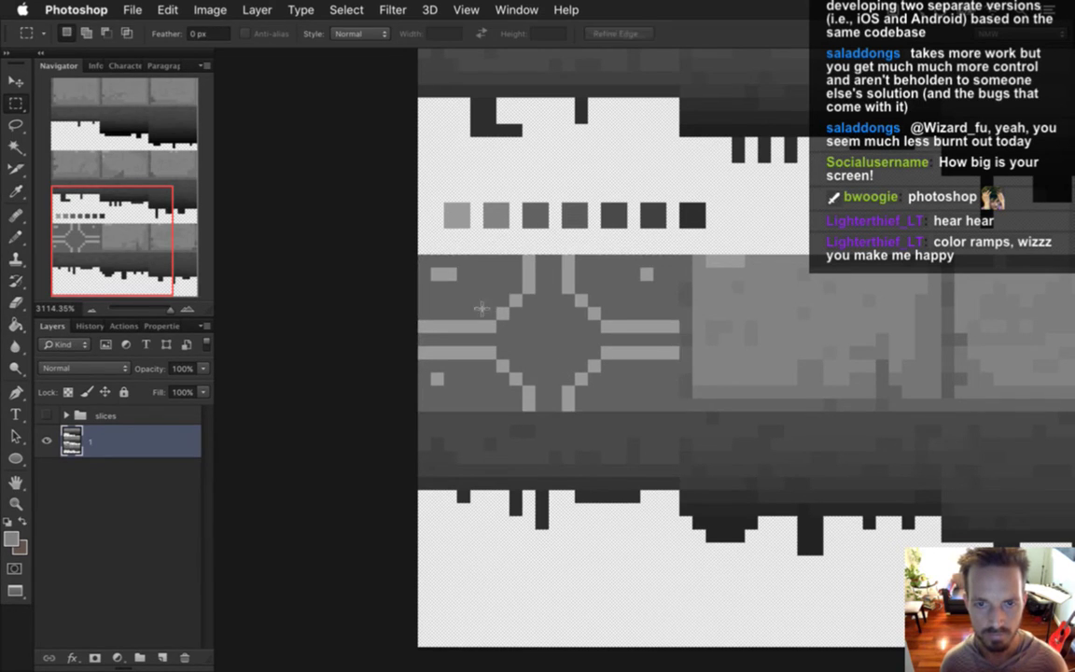
key(b)
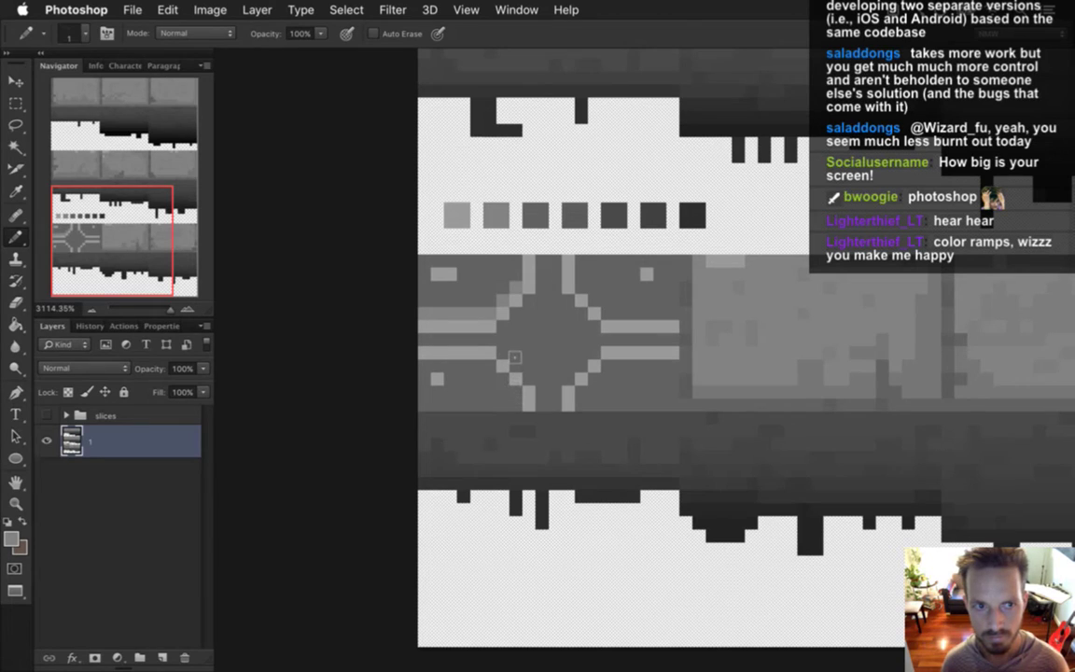
Lighten pixels at the bottom of the cross after undoing a stroke on the top arm.
drag(518, 293, 516, 246)
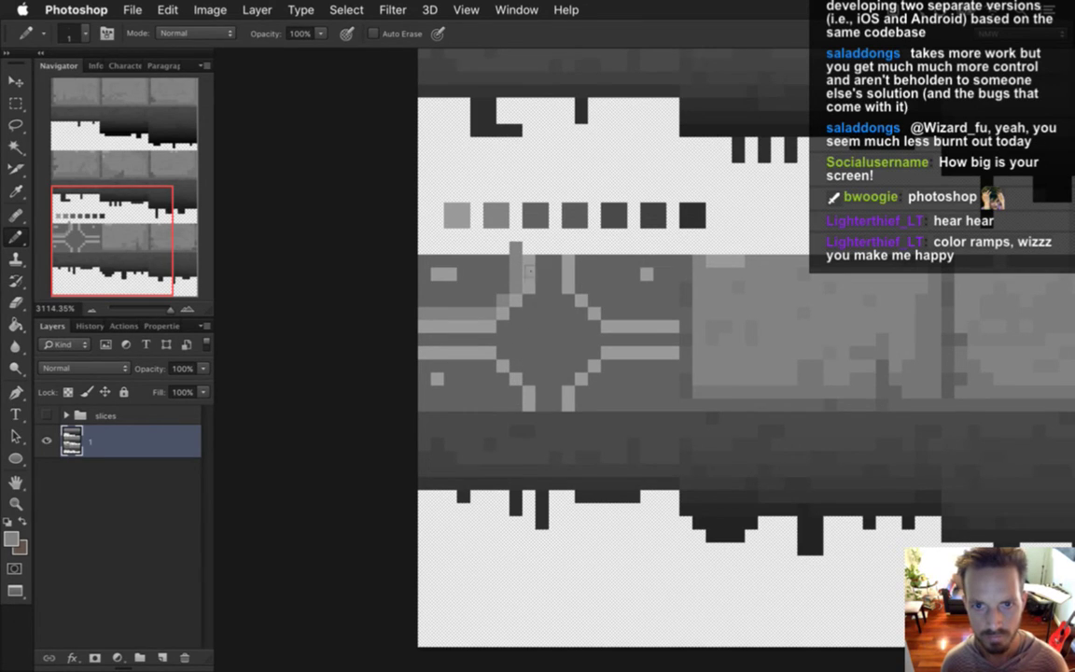
key(ctrl+z)
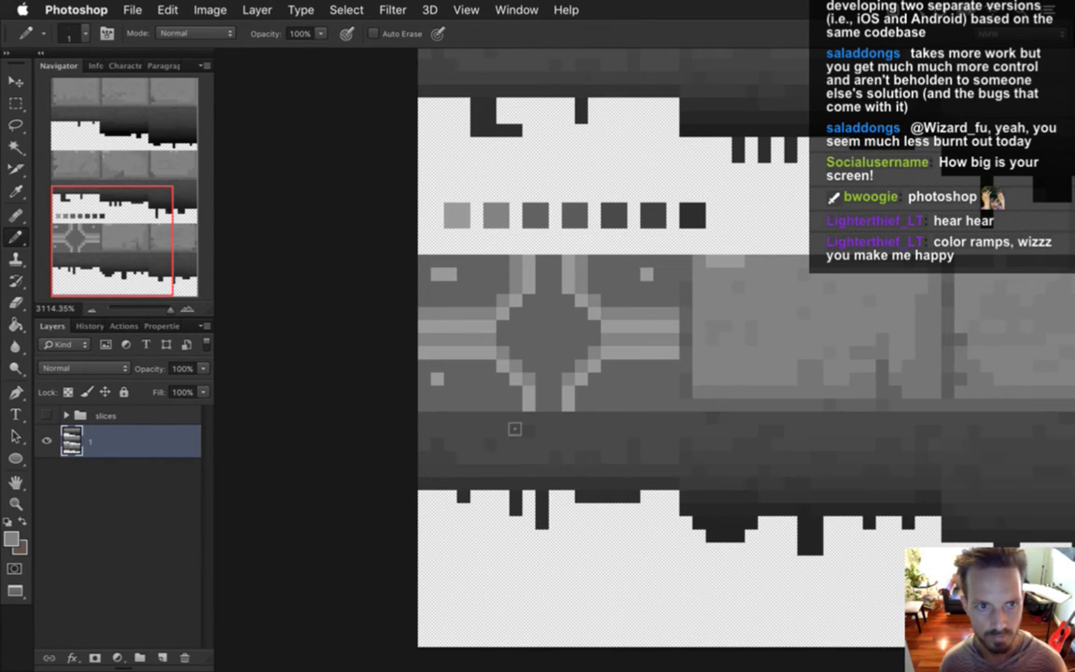
drag(533, 412, 549, 420)
click(555, 405)
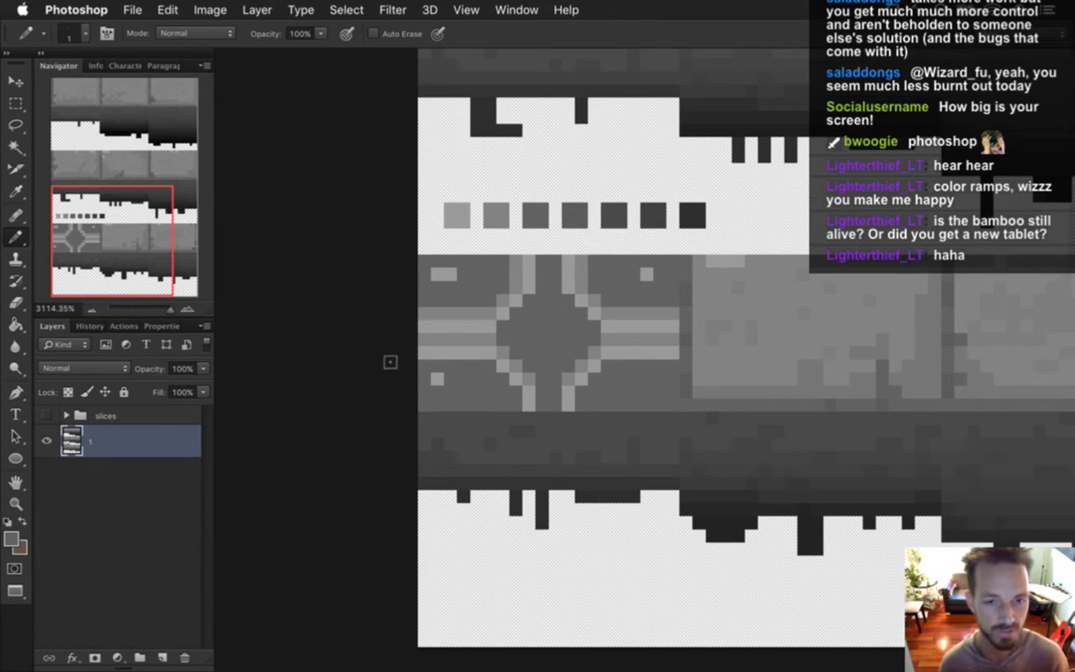
Paint over the three light corner pixels with the tile's grey background.
alt+click(473, 401)
click(443, 383)
click(443, 274)
click(646, 273)
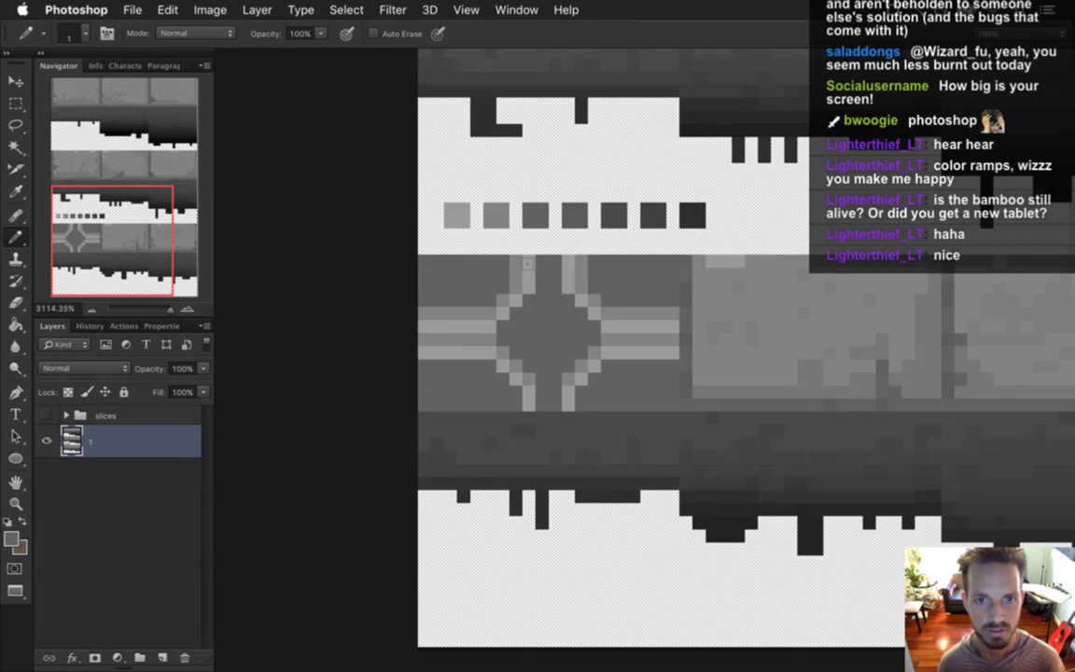
Save for Web as 4Ground.png slices into the Level folder, replacing the existing files.
click(131, 9)
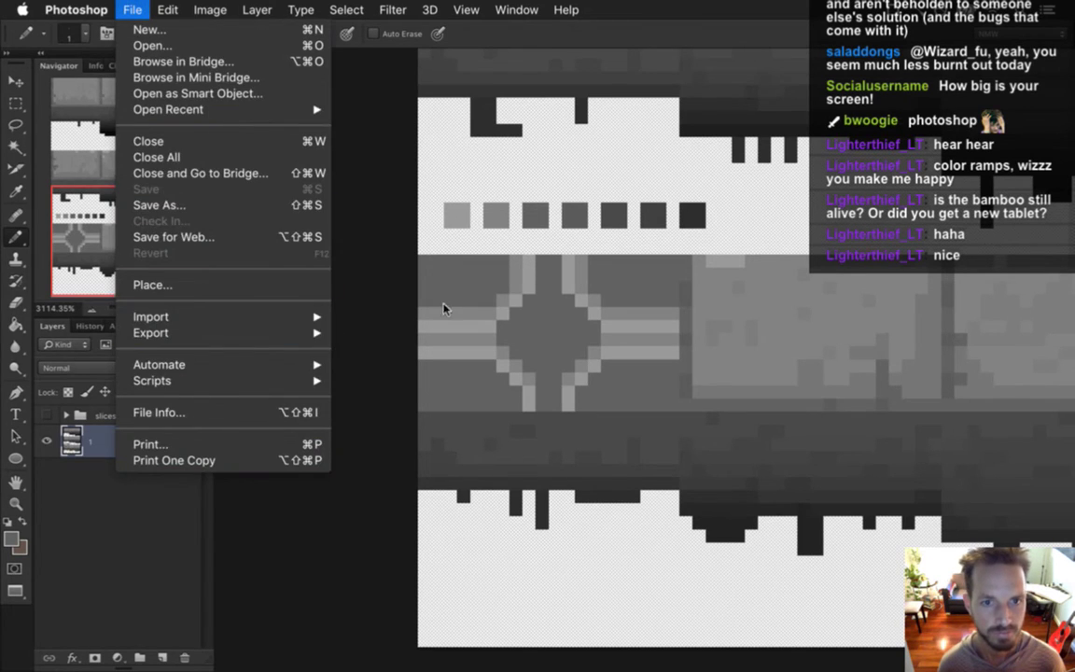
click(410, 305)
key(super+alt+shift+s)
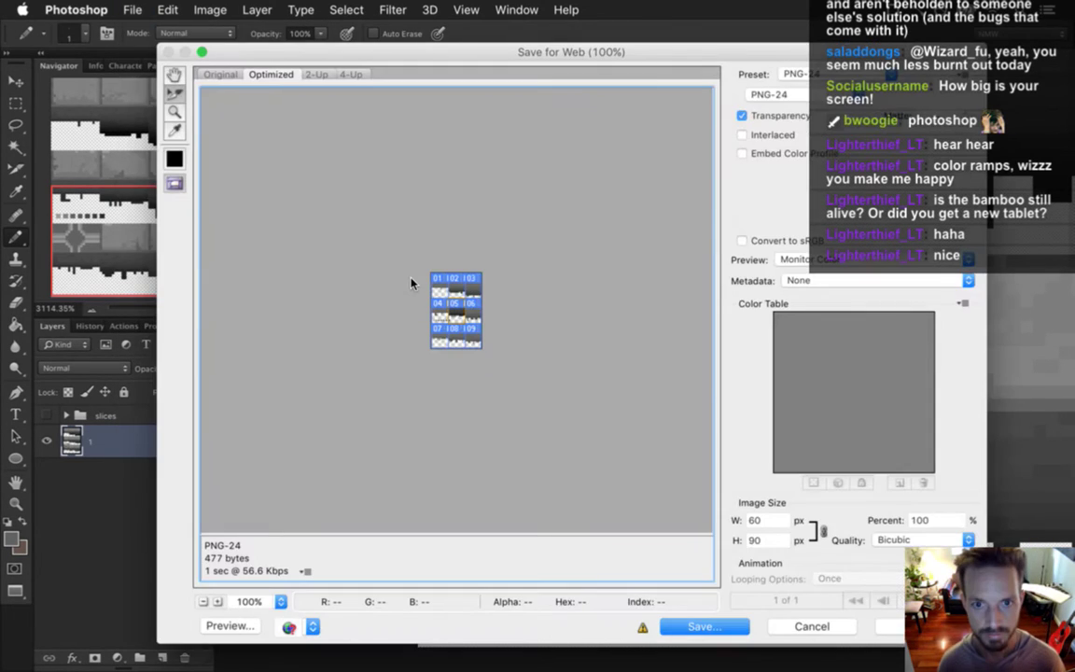
key(Return)
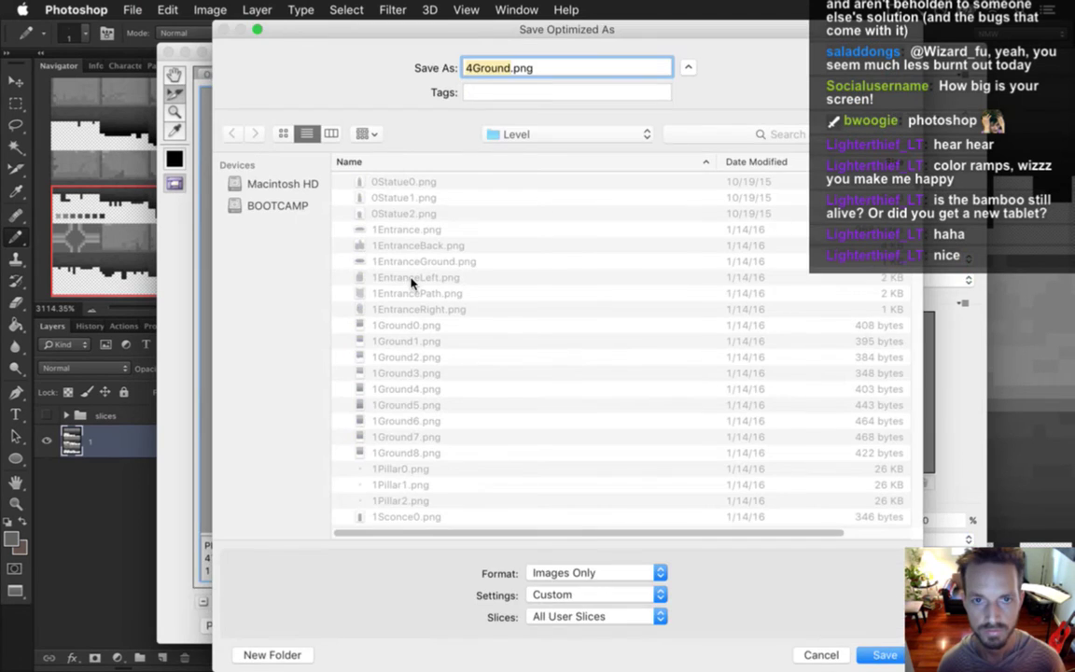
key(Return)
key(Return)
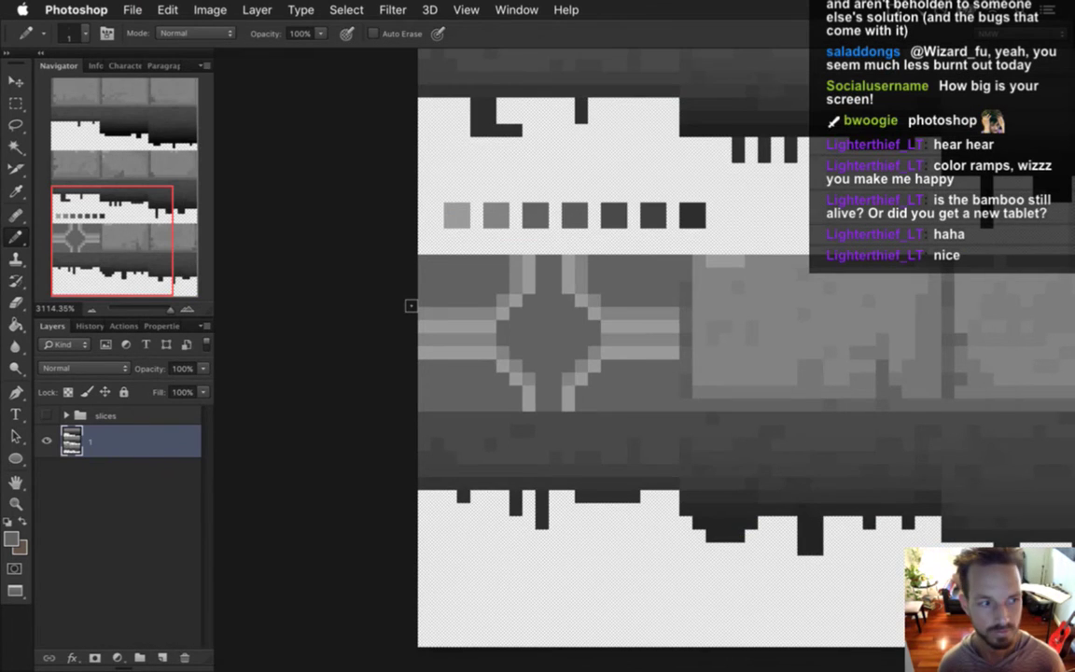
Build and run Songbringer from Xcode to check the new floor tiles, then quit back to Photoshop.
key(super+Tab)
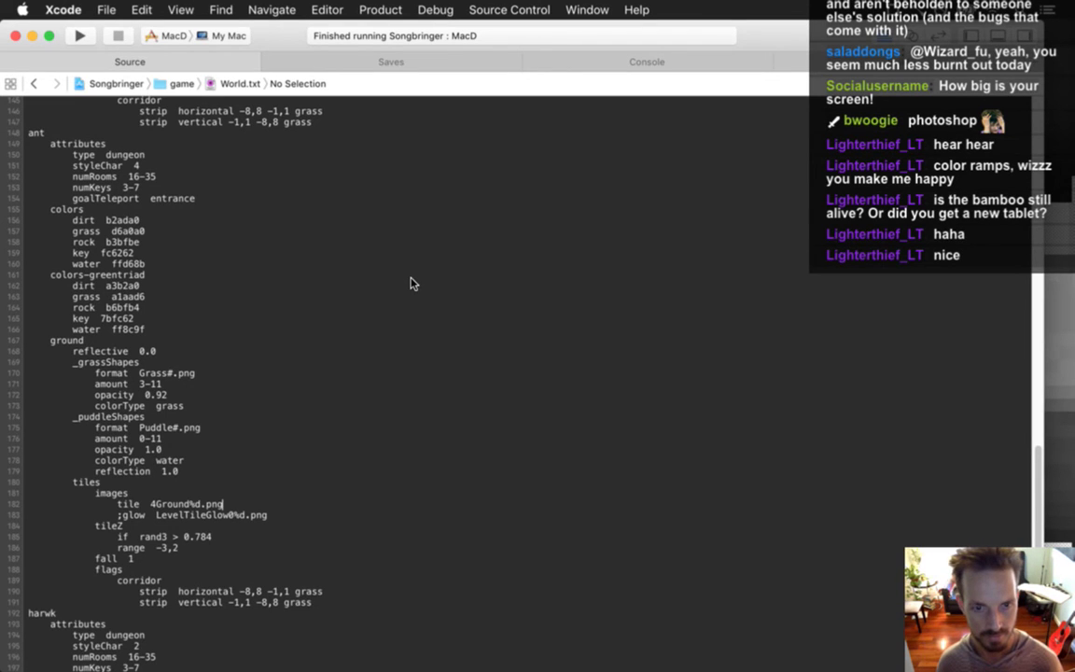
key(super+r)
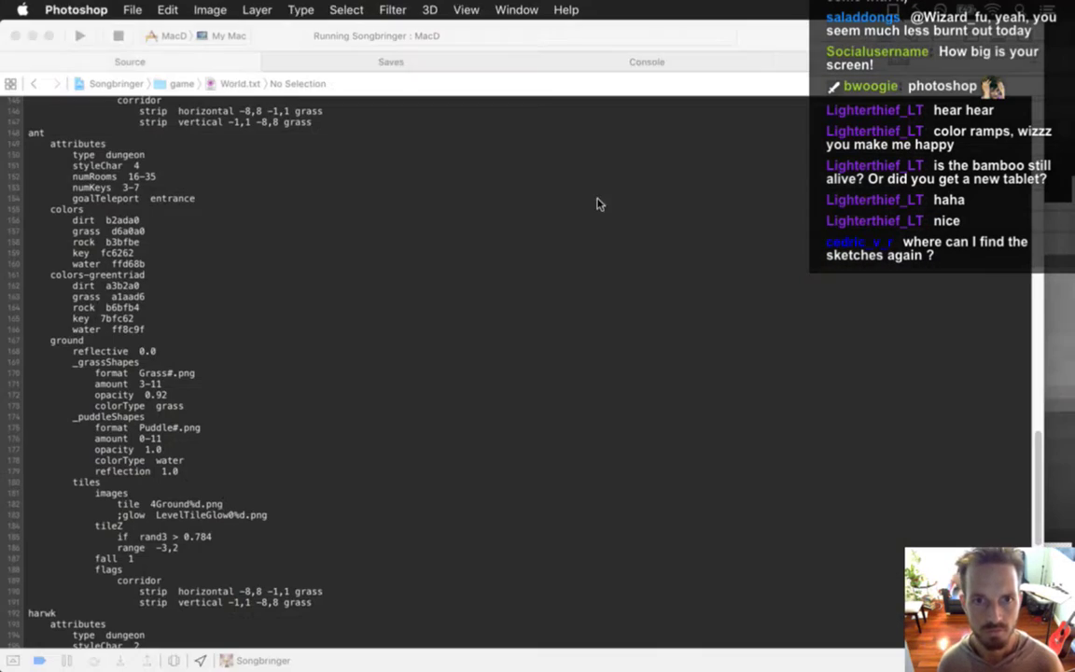
key(super+q)
key(super+Tab)
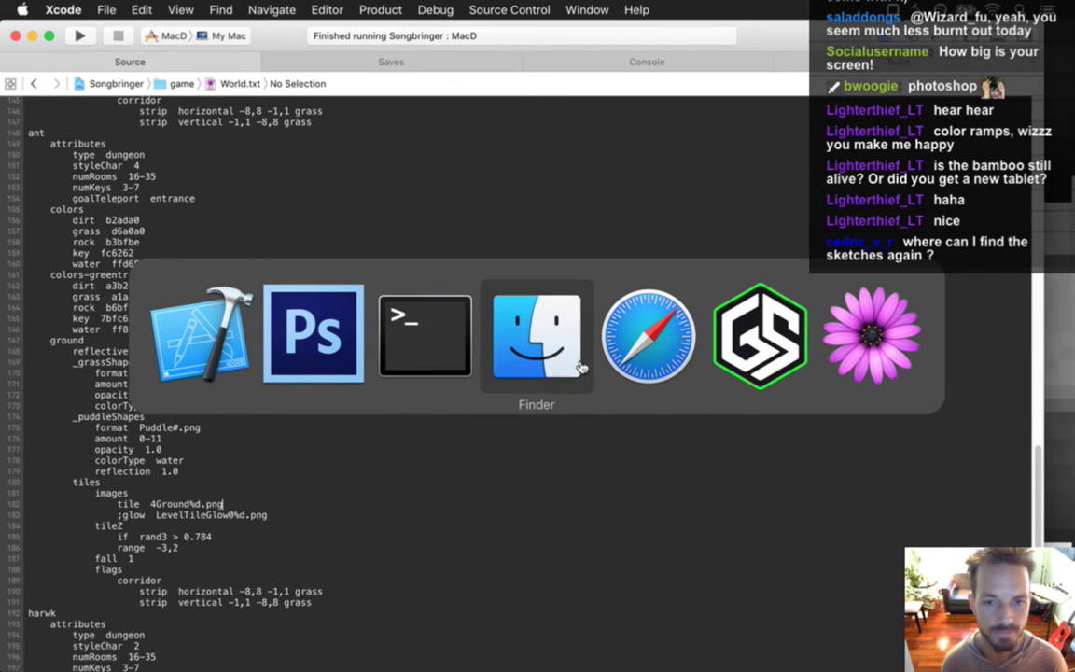
key(super+Tab)
Select the floor tile right of the cross tile and paint it flat darker grey.
click(283, 331)
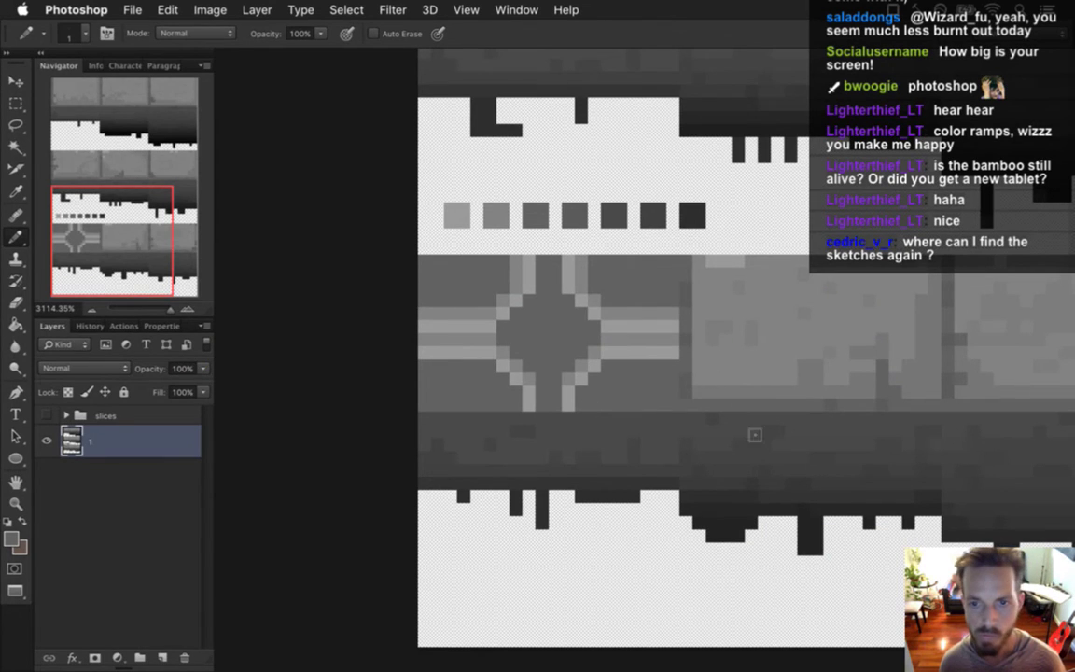
mouse_move(762, 324)
mouse_down()
mouse_move(747, 343)
mouse_move(659, 331)
mouse_up()
key(i)
key(m)
drag(506, 278, 733, 420)
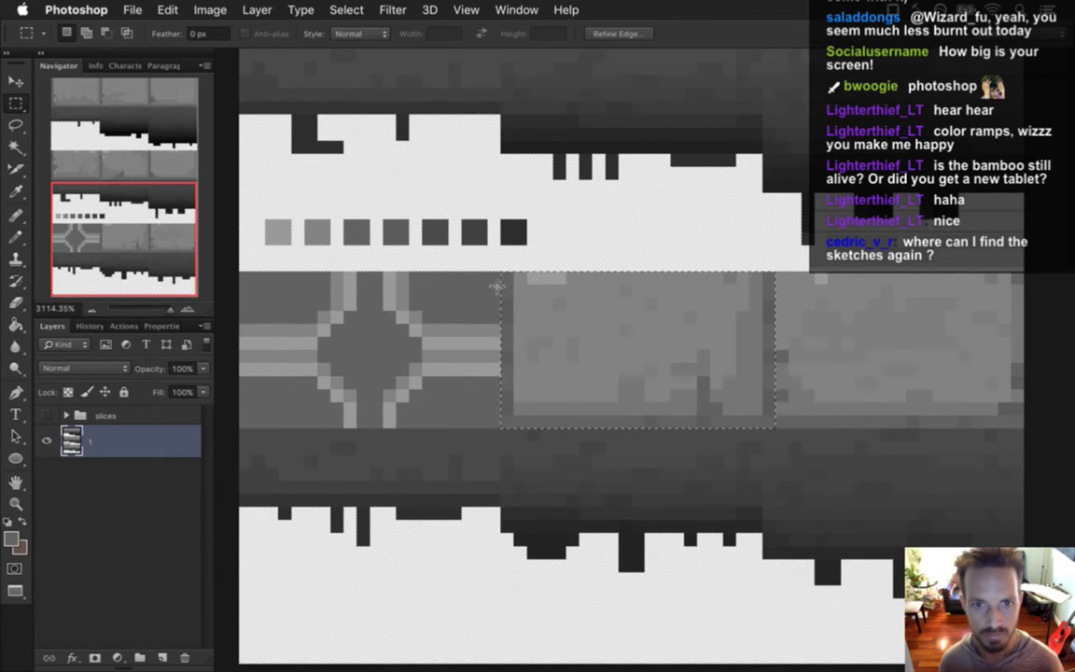
key(i)
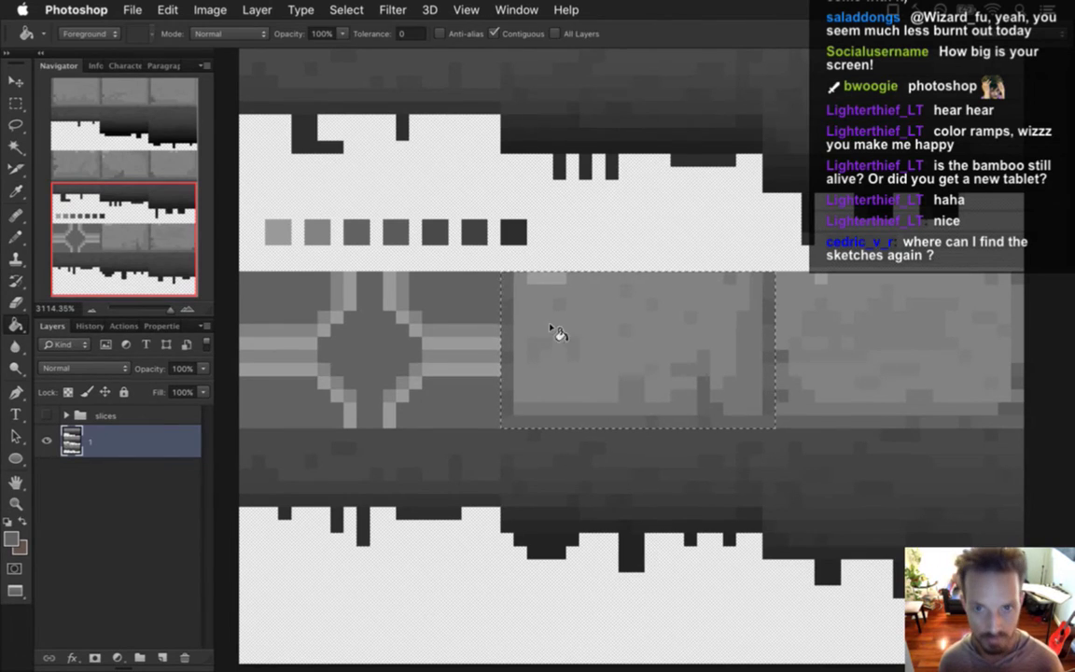
key(b)
key(bracketright)
key(bracketright)
key(bracketright)
drag(467, 317, 677, 317)
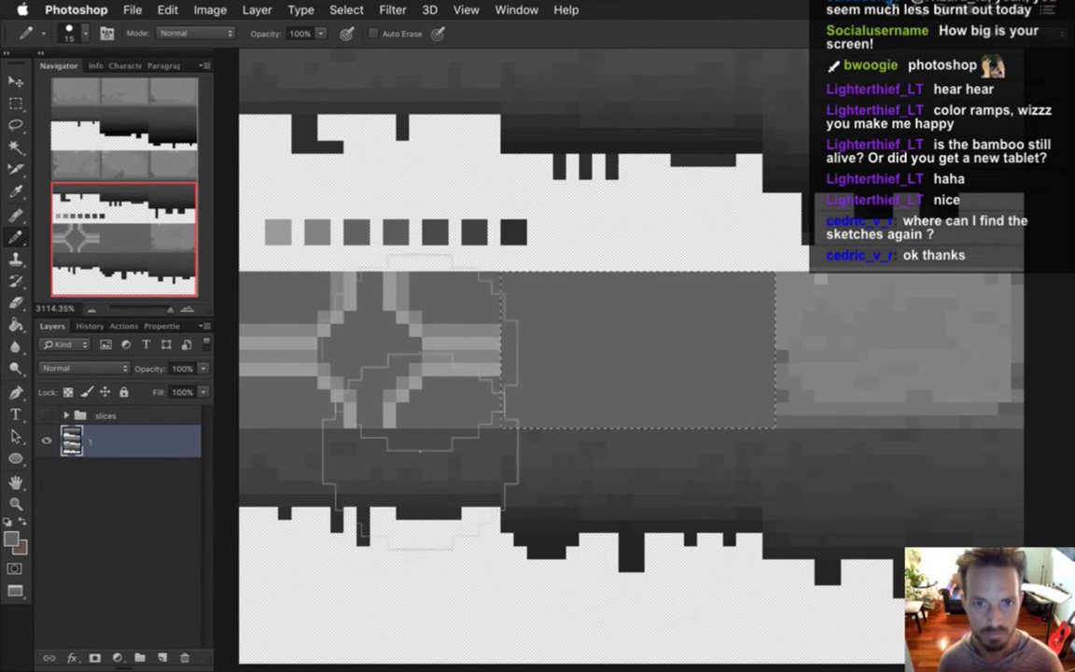
Draw mirrored 1-px light-grey bars on the tile's left and right sides.
key(i)
key(m)
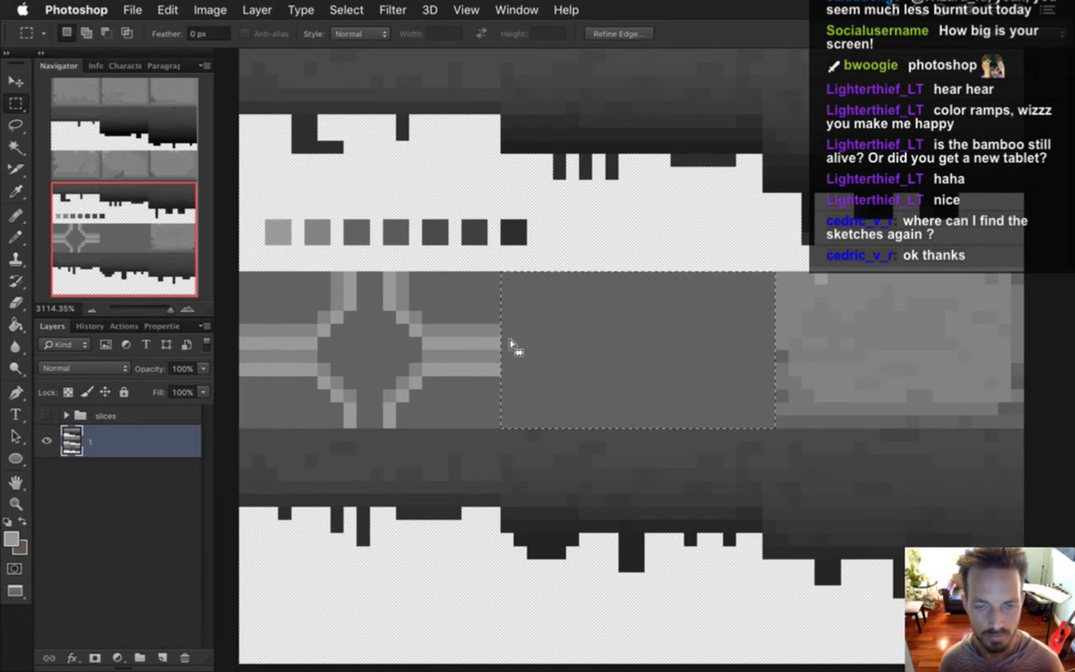
key(b)
key(bracketleft)
key(bracketleft)
key(bracketleft)
drag(509, 371, 539, 370)
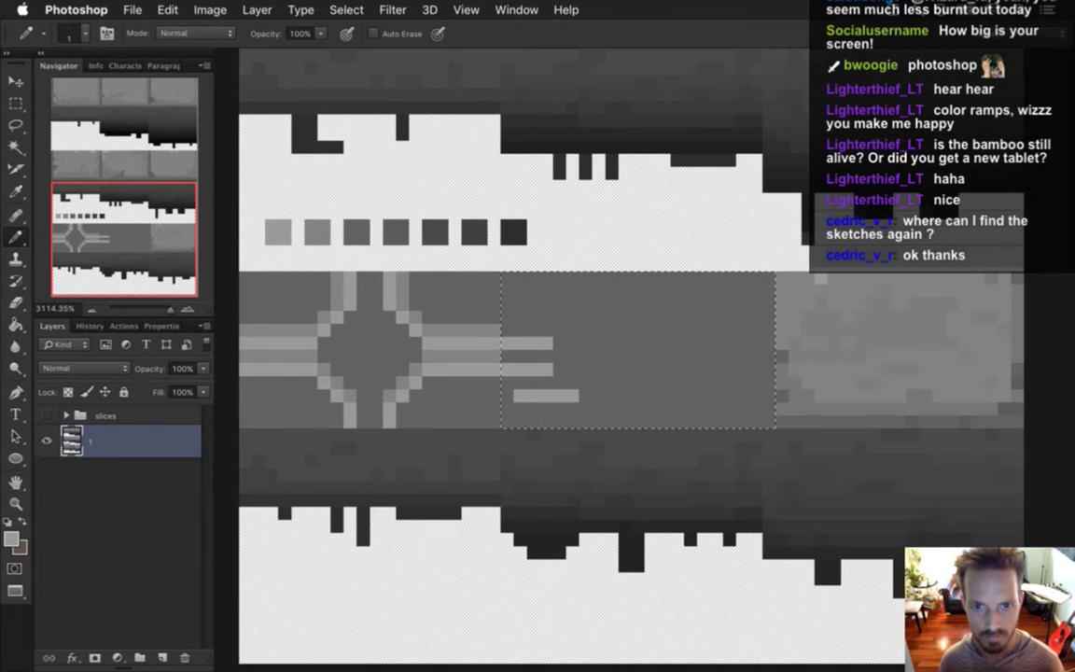
drag(515, 318, 591, 317)
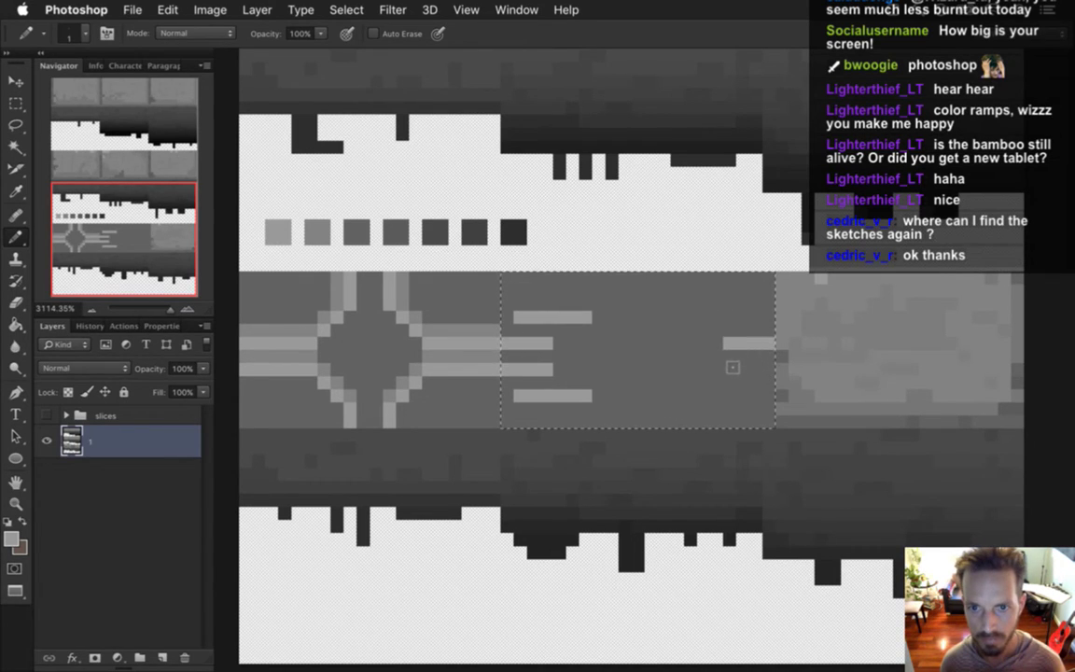
drag(749, 370, 724, 370)
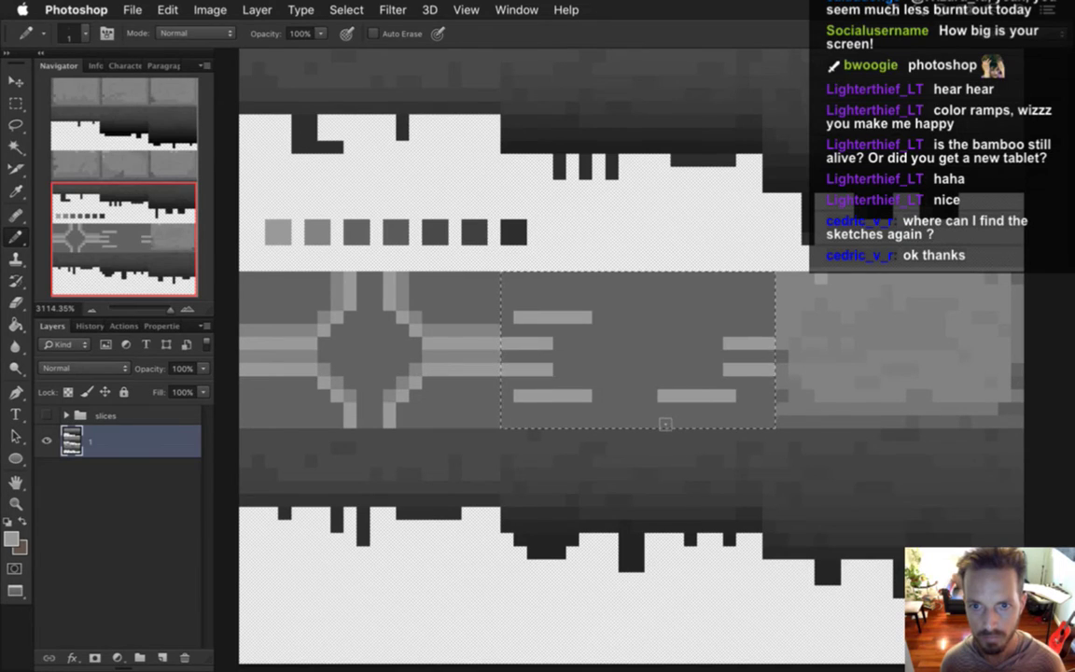
drag(736, 317, 659, 317)
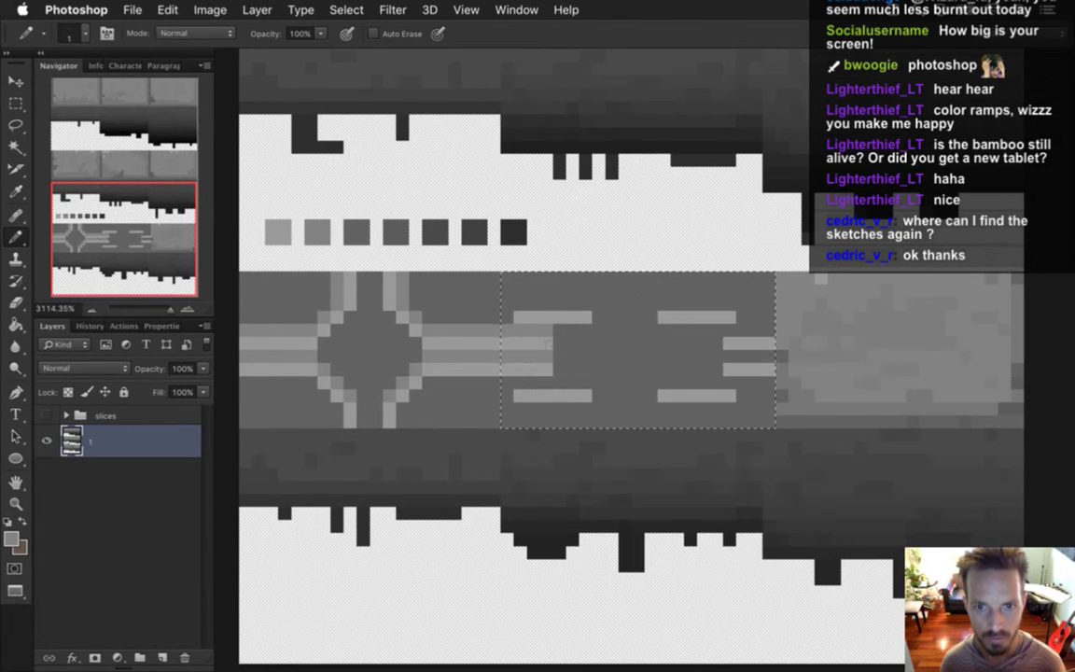
Thicken the light bars with extra rows into two facing bracket shapes.
drag(514, 306, 591, 305)
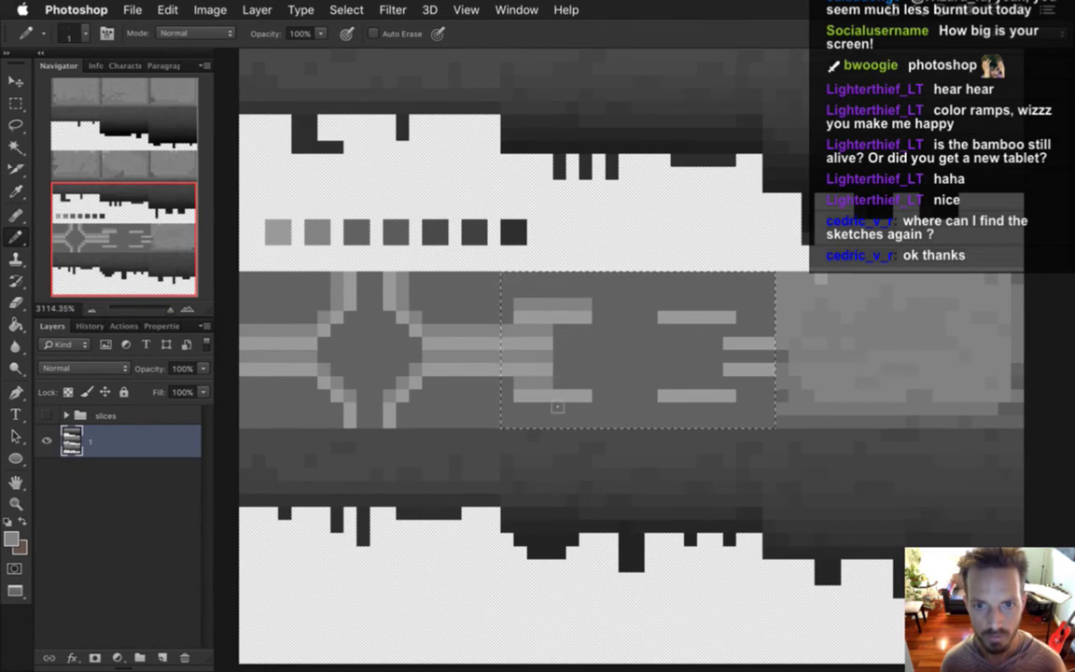
drag(515, 383, 591, 383)
mouse_move(658, 383)
mouse_down()
mouse_move(735, 382)
mouse_move(775, 356)
mouse_up()
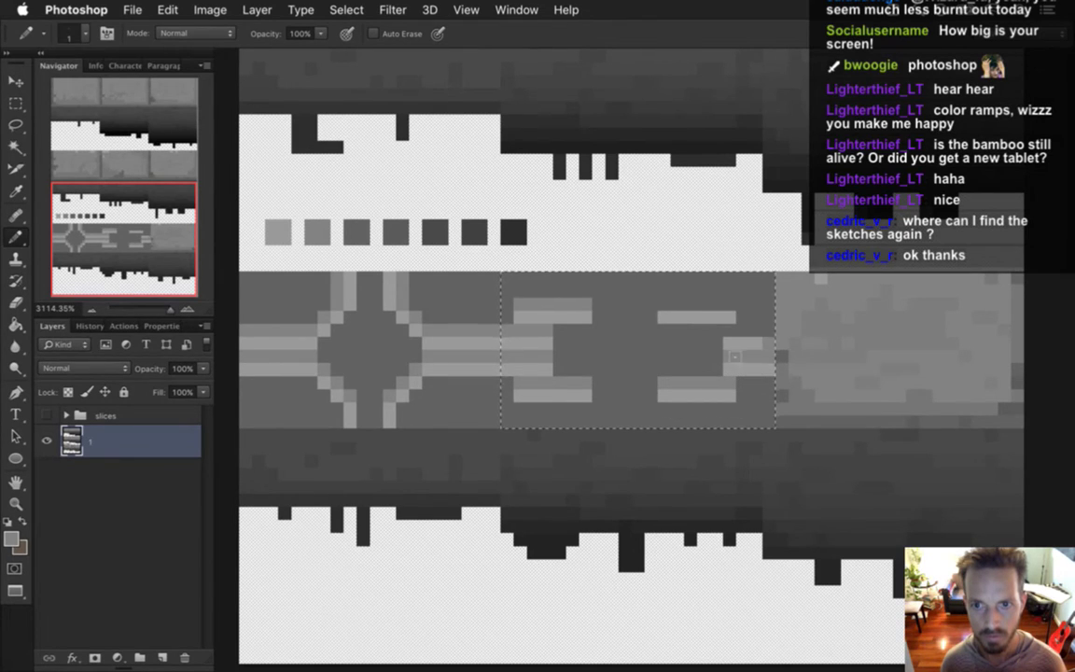
drag(724, 330, 763, 330)
alt+click(765, 349)
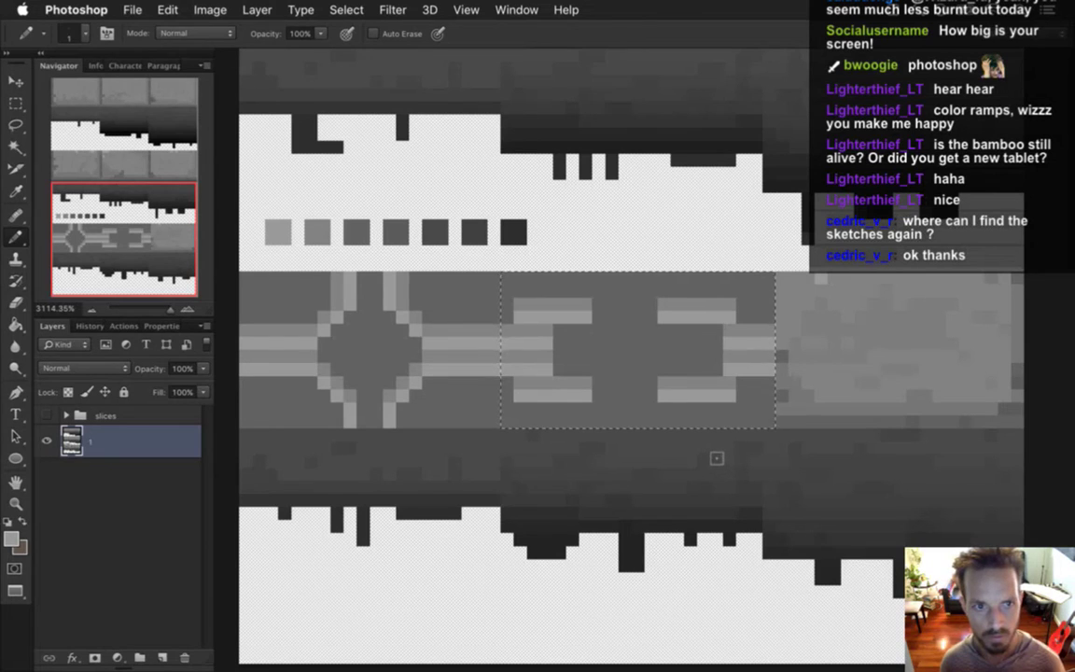
Select the next floor tile to the right, paint it flat grey, then deselect.
scroll(837, 377, right, 5)
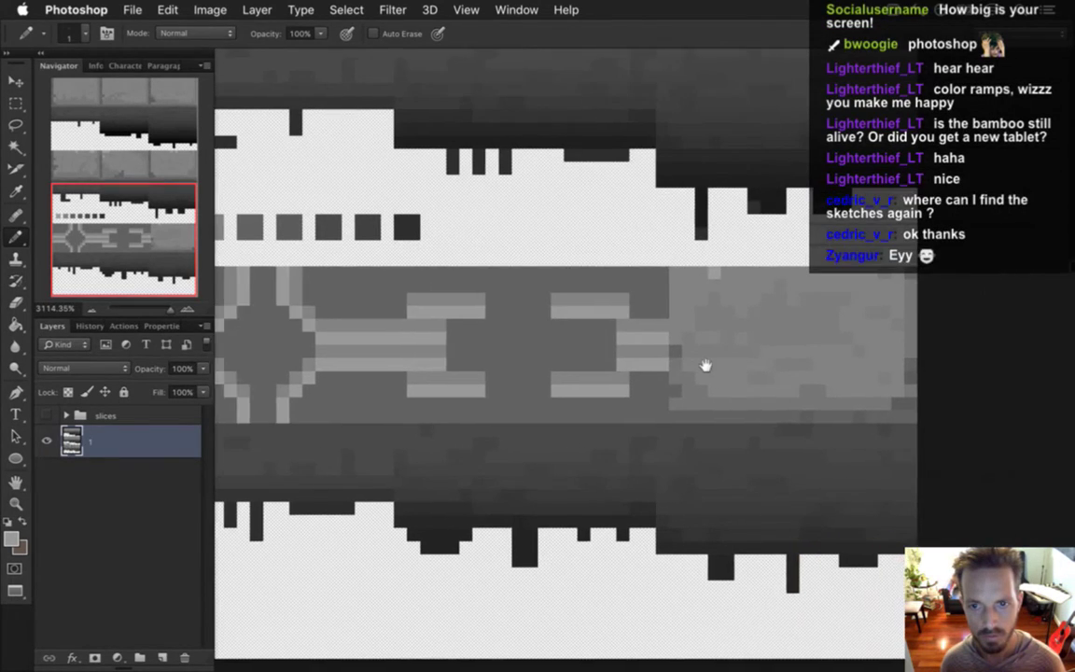
key(m)
drag(616, 263, 863, 417)
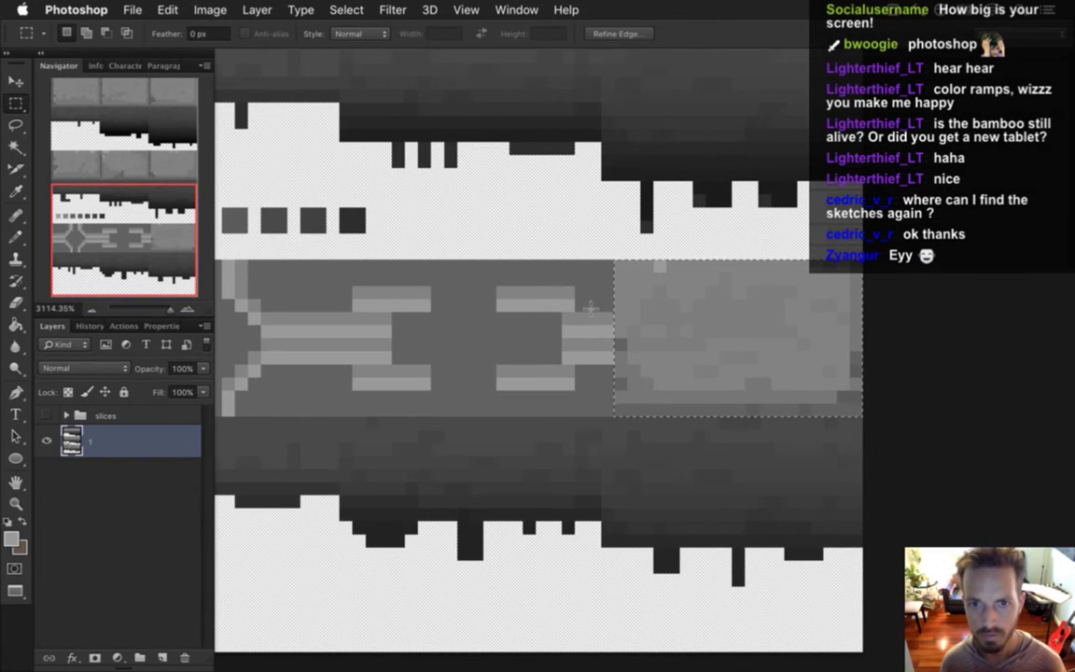
key(i)
key(g)
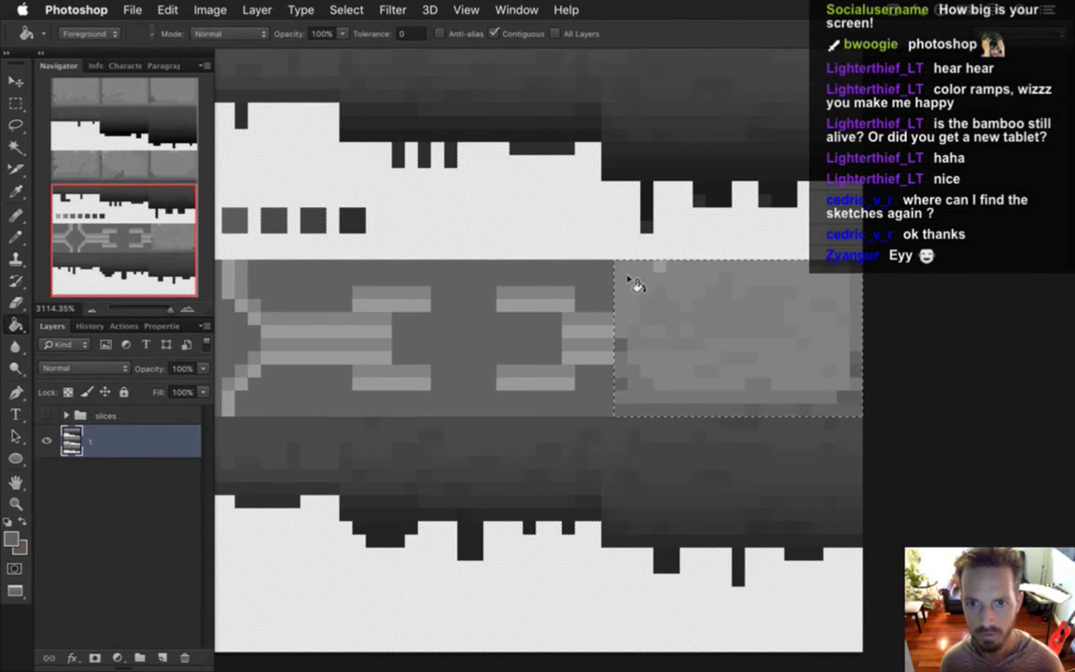
key(b)
drag(642, 292, 756, 401)
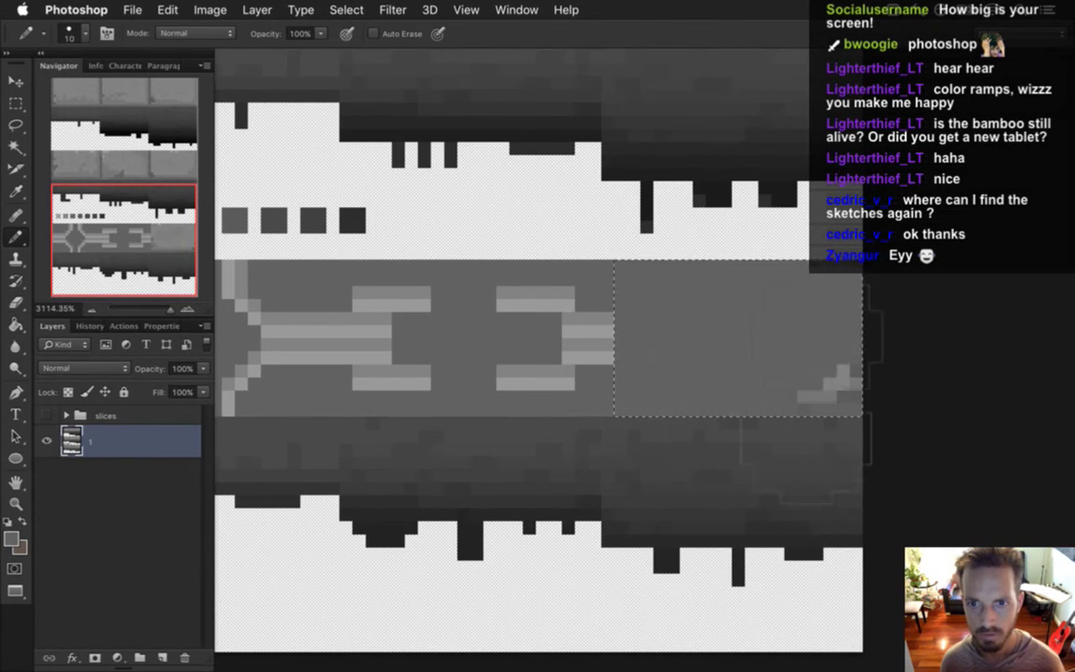
key(bracketright)
key(m)
click(549, 280)
Extend the light-grey lines with 1-px strokes into the hexagon's upper and lower diagonals.
key(i)
key(b)
key(g)
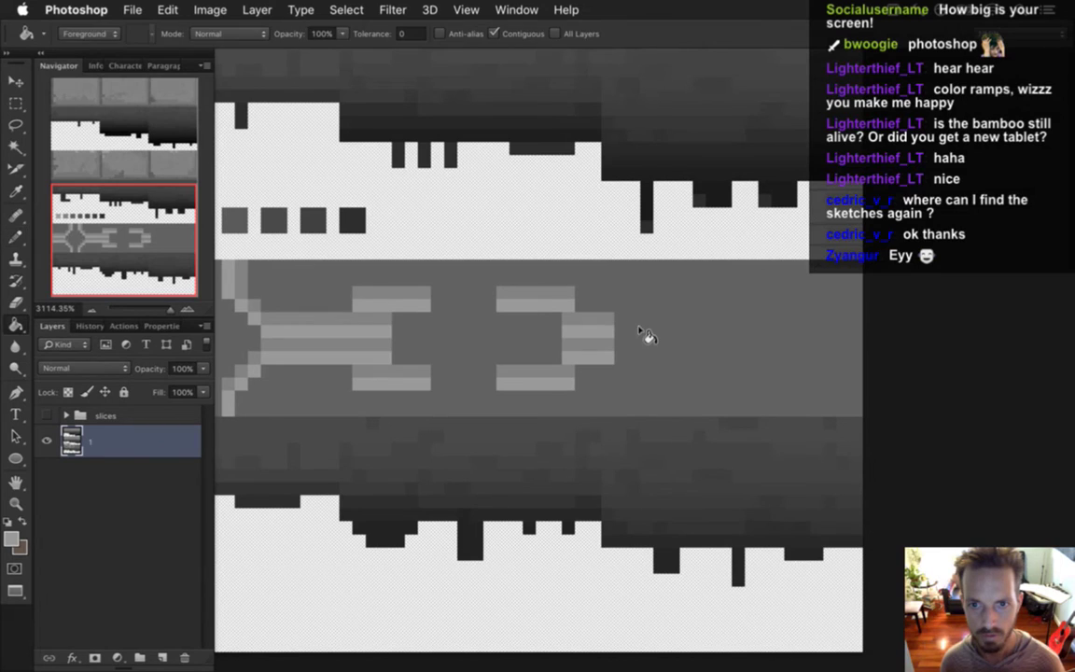
key(b)
key(bracketleft)
key(bracketleft)
key(bracketleft)
key(bracketleft)
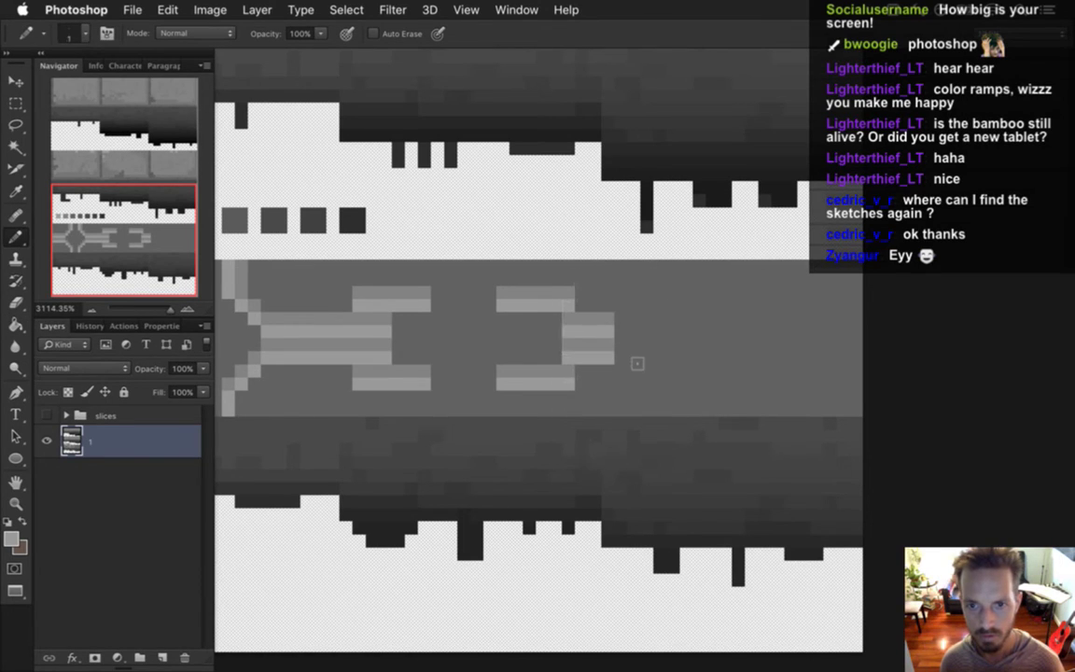
mouse_move(614, 330)
mouse_down()
mouse_move(653, 330)
mouse_move(663, 316)
mouse_up()
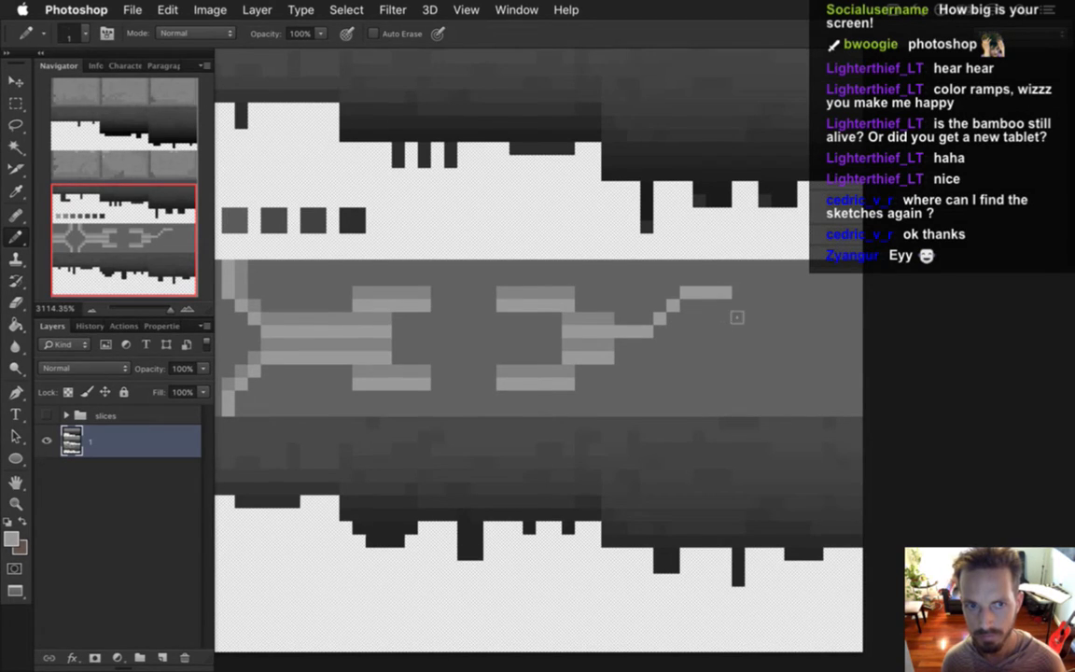
drag(734, 293, 769, 293)
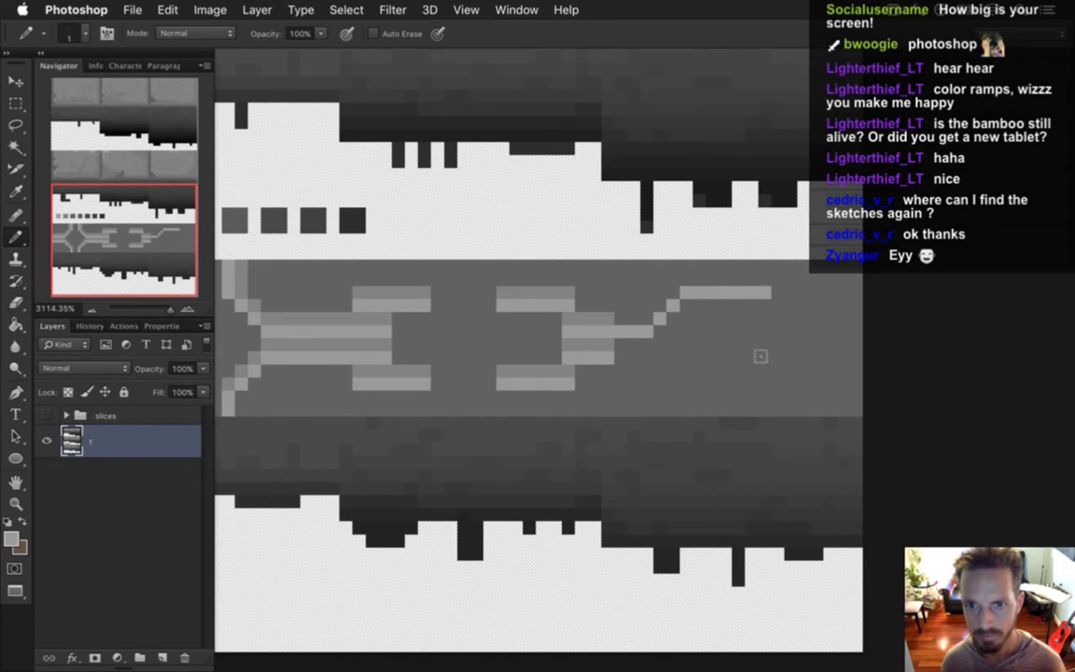
drag(860, 358, 846, 356)
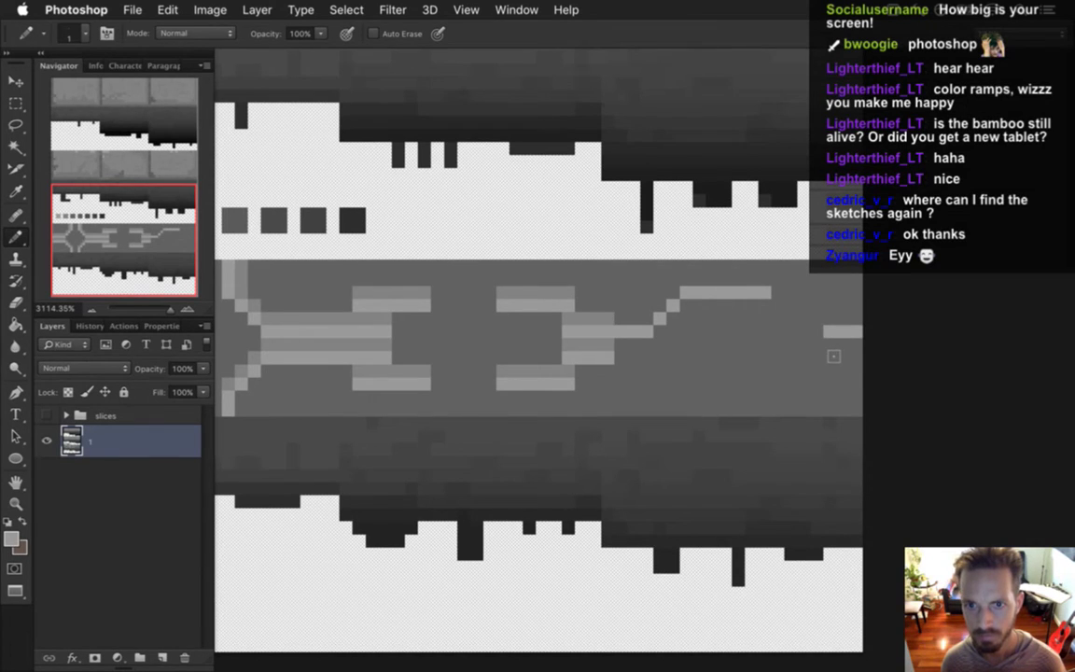
drag(816, 317, 776, 293)
drag(647, 357, 621, 357)
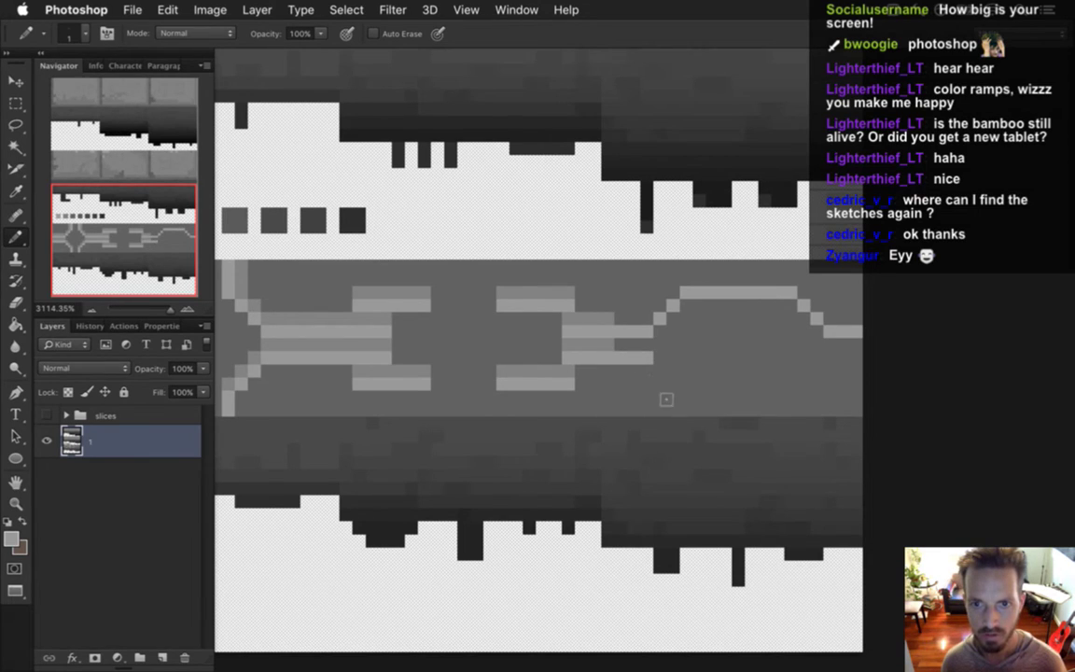
mouse_move(653, 360)
mouse_down()
mouse_move(732, 397)
mouse_move(803, 385)
mouse_move(861, 358)
mouse_up()
Repaint the hexagon's bottom, right end and top edges with lighter grey pixels.
key(i)
alt+click(614, 327)
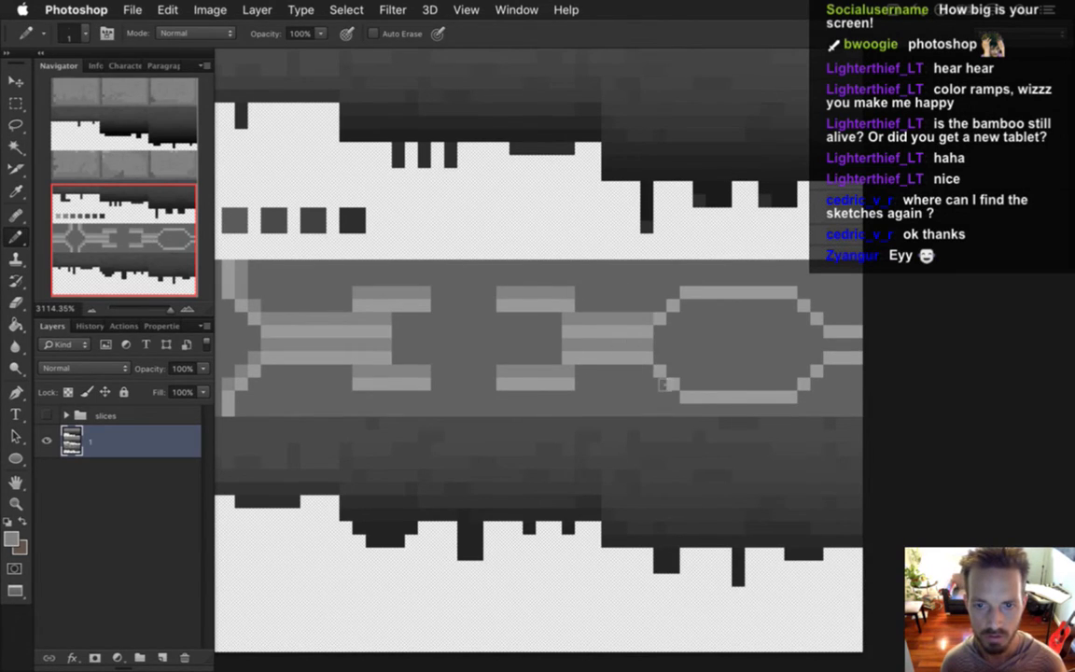
drag(686, 404, 789, 409)
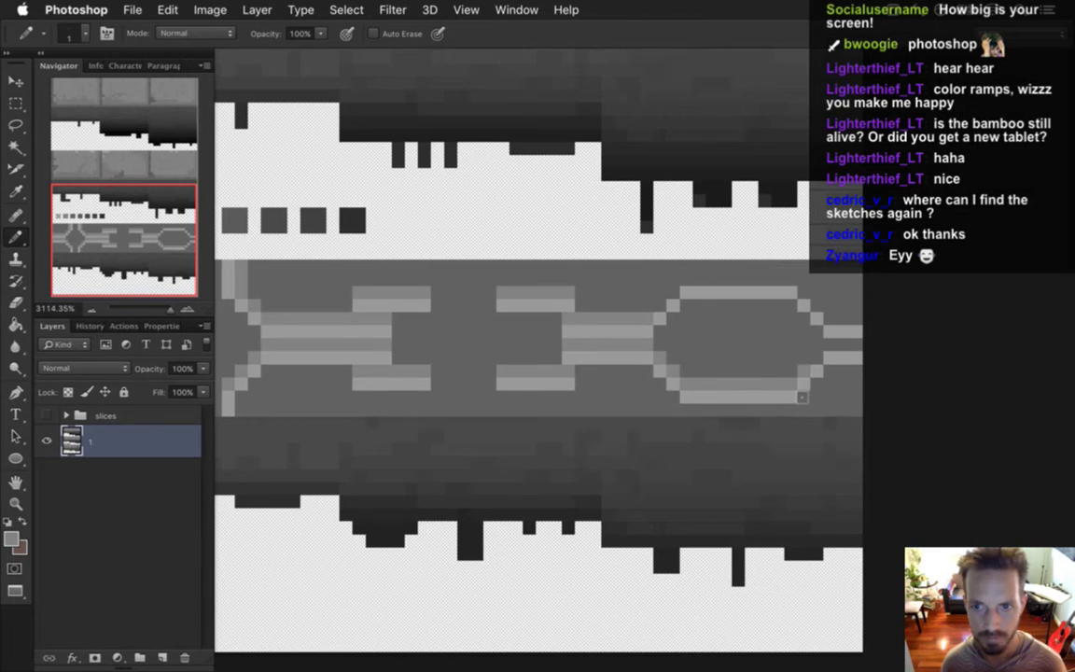
drag(827, 372, 868, 363)
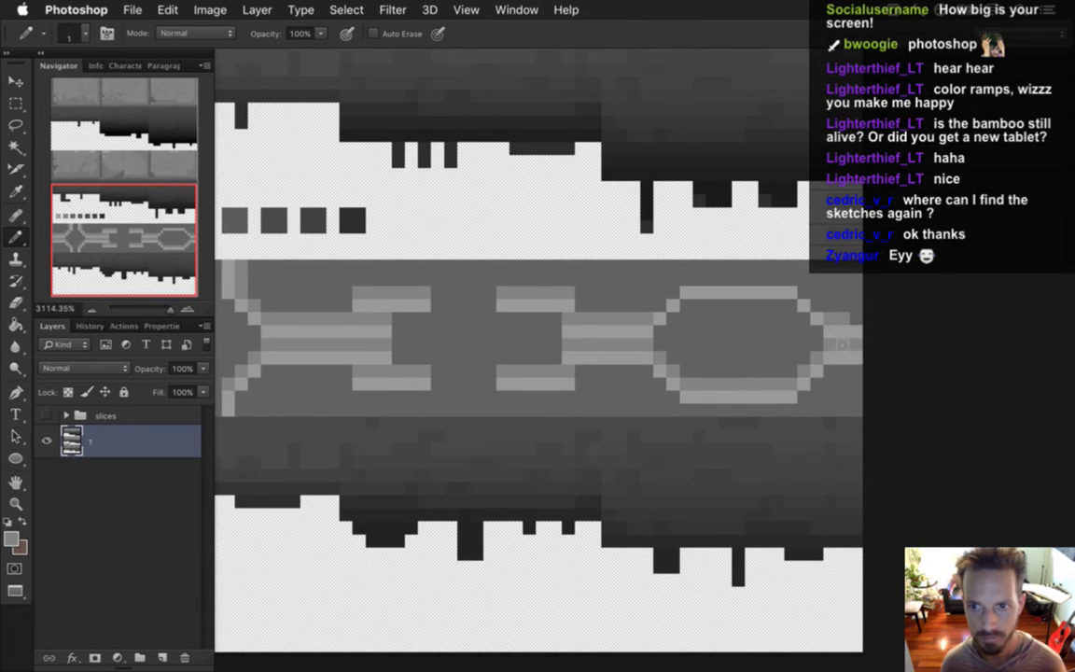
drag(795, 311, 645, 305)
Export the tileset via Save for Web over 4Ground.png, then rerun the game from Xcode.
alt+click(644, 289)
key(alt+shift+super+s)
key(Return)
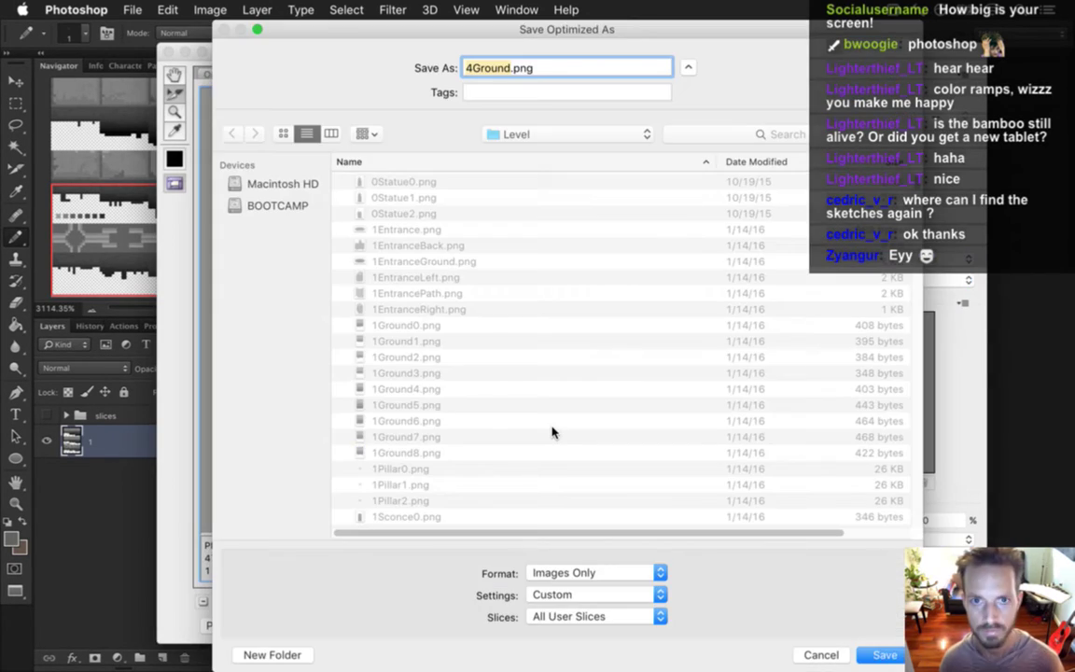
key(Return)
key(Return)
key(super+Tab)
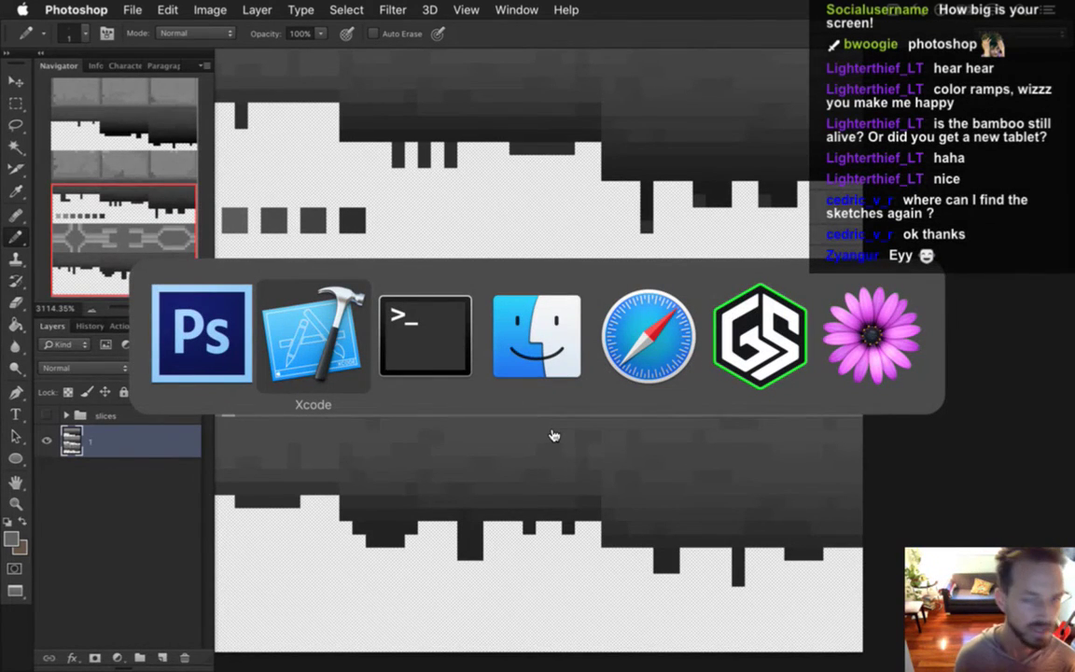
key(super+r)
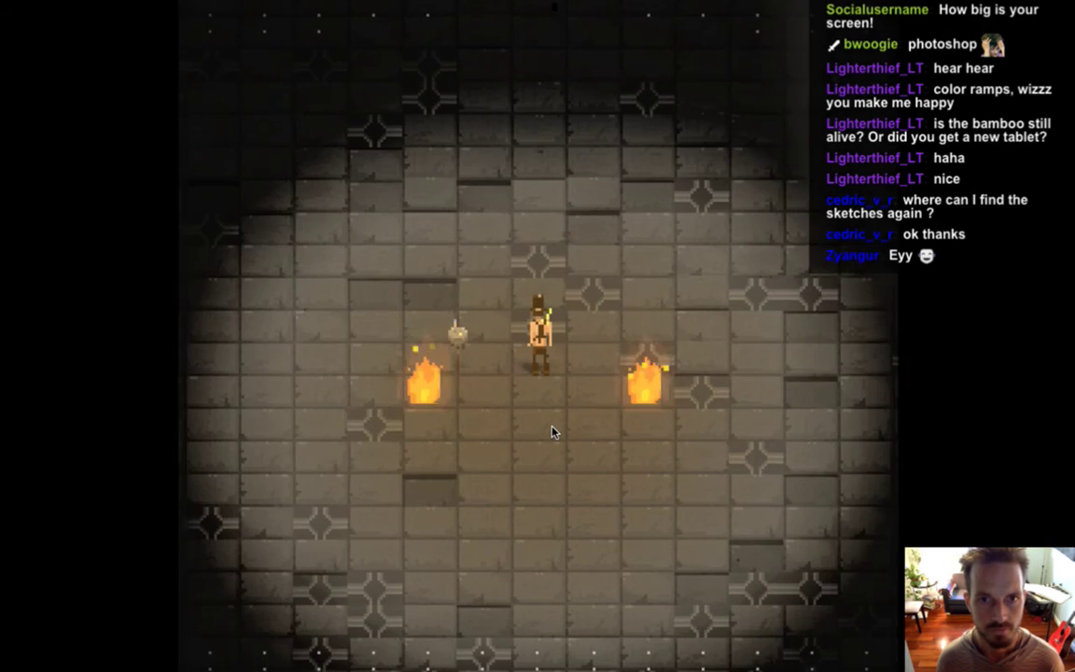
Relaunch Songbringer, inspect the new gray dungeon floor tiles, then quit back to Xcode.
key(super+q)
key(super+r)
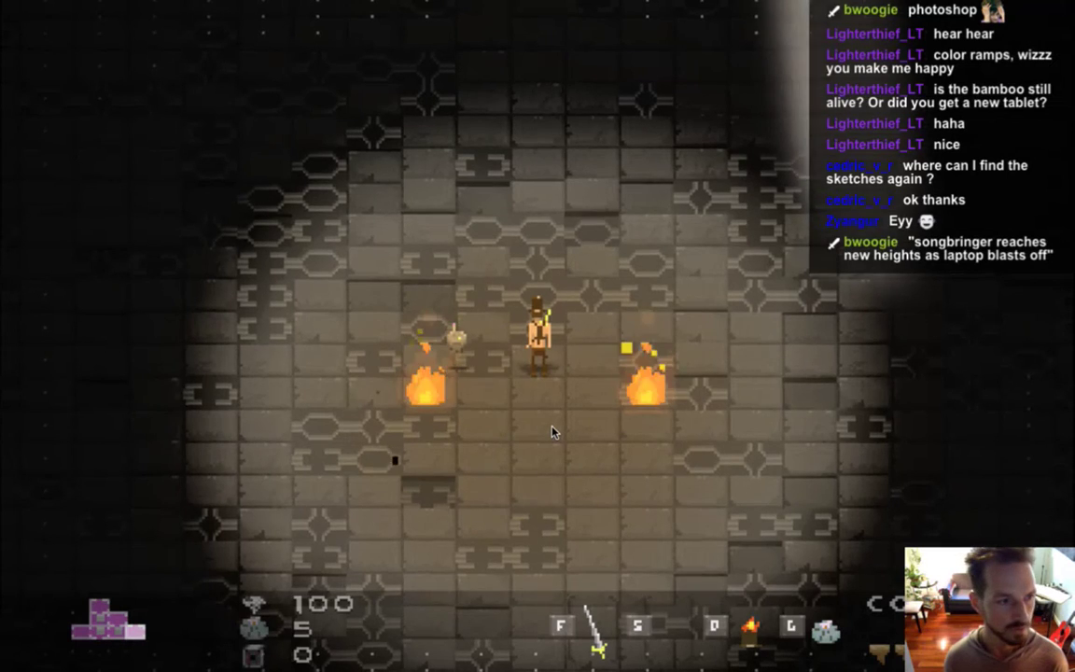
key(super+q)
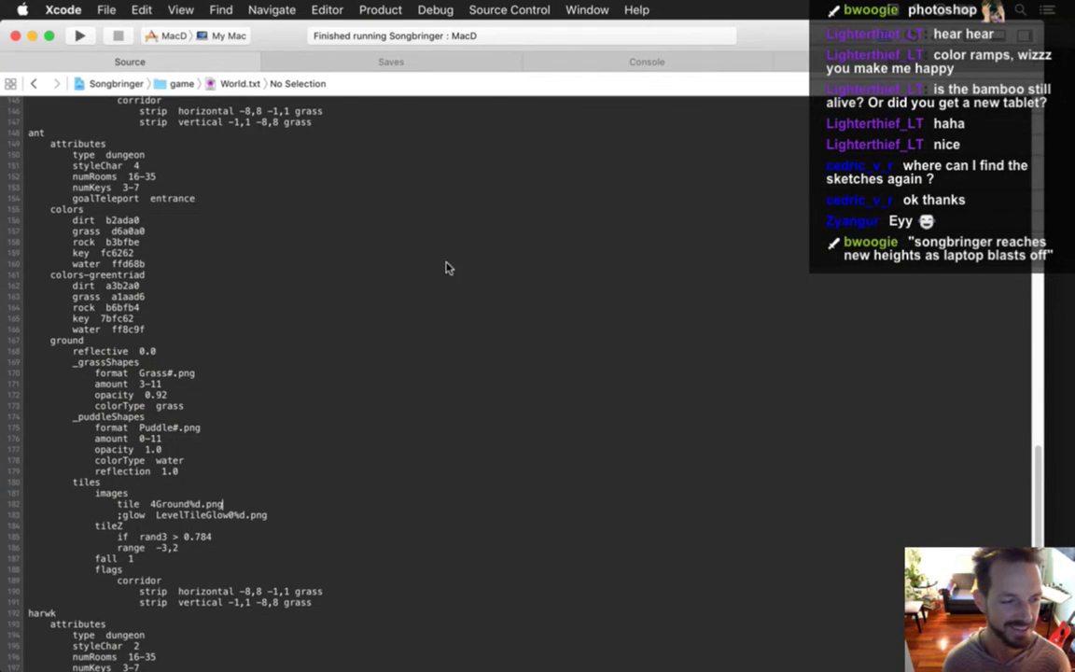
key(super+Tab)
Bring the gray 4Ground tileset back up in Photoshop with the stone tile rows in view.
click(307, 398)
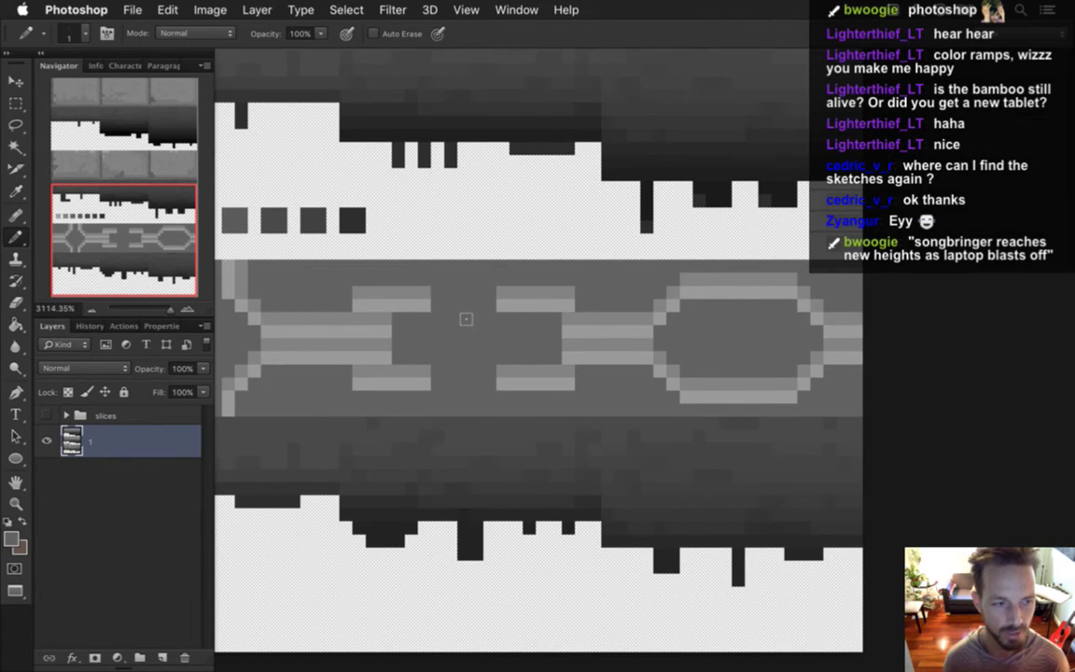
drag(590, 199, 666, 420)
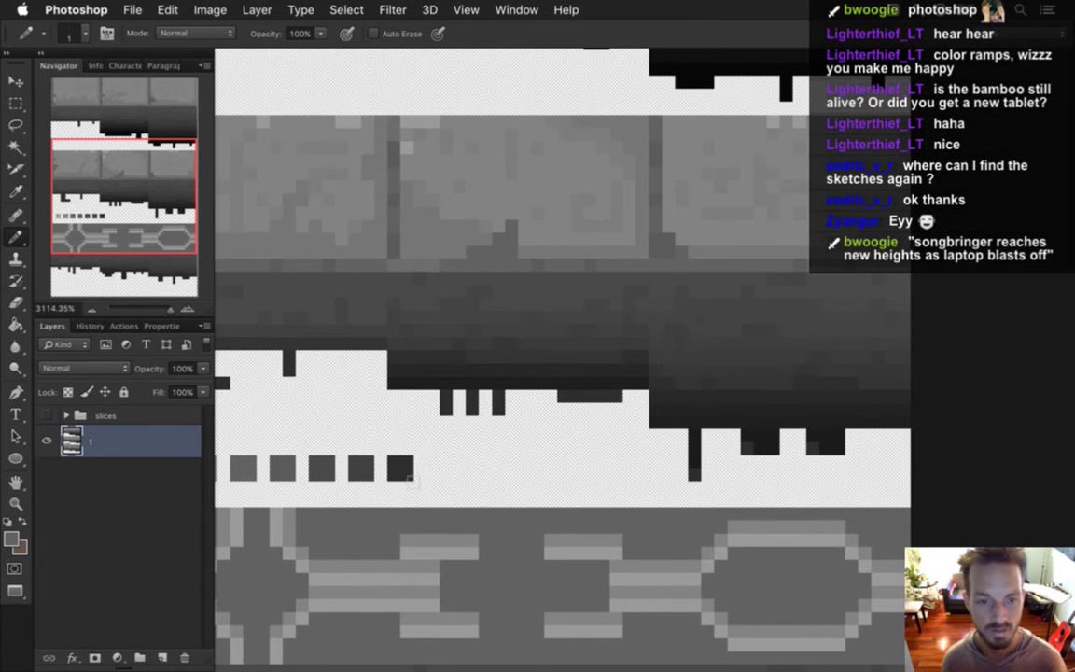
scroll(514, 401, down, 2)
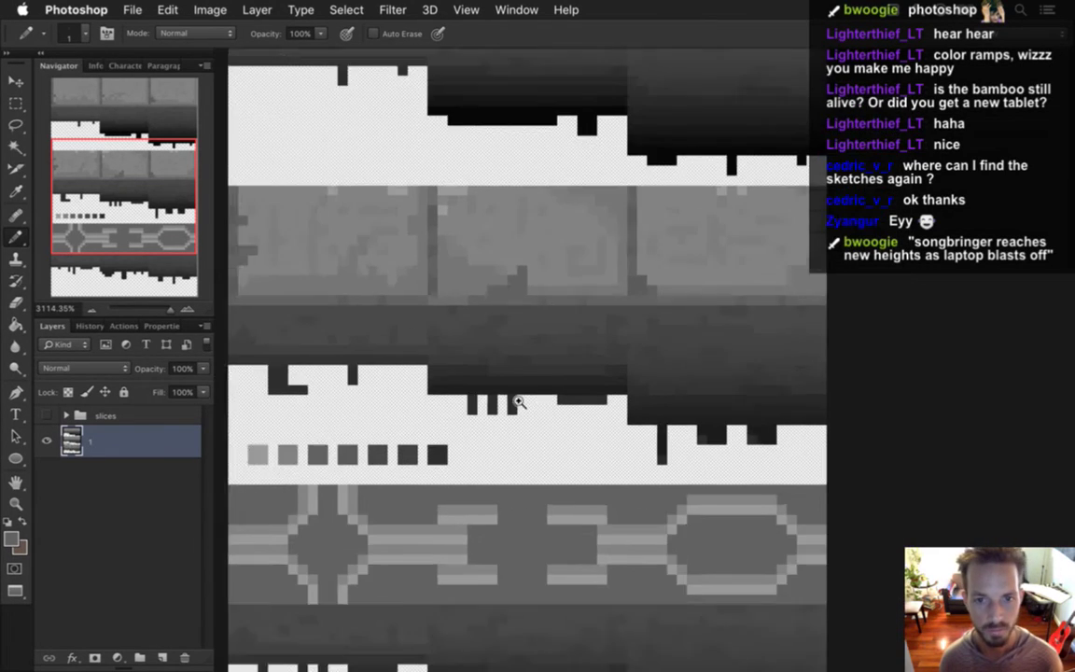
scroll(511, 454, down, 2)
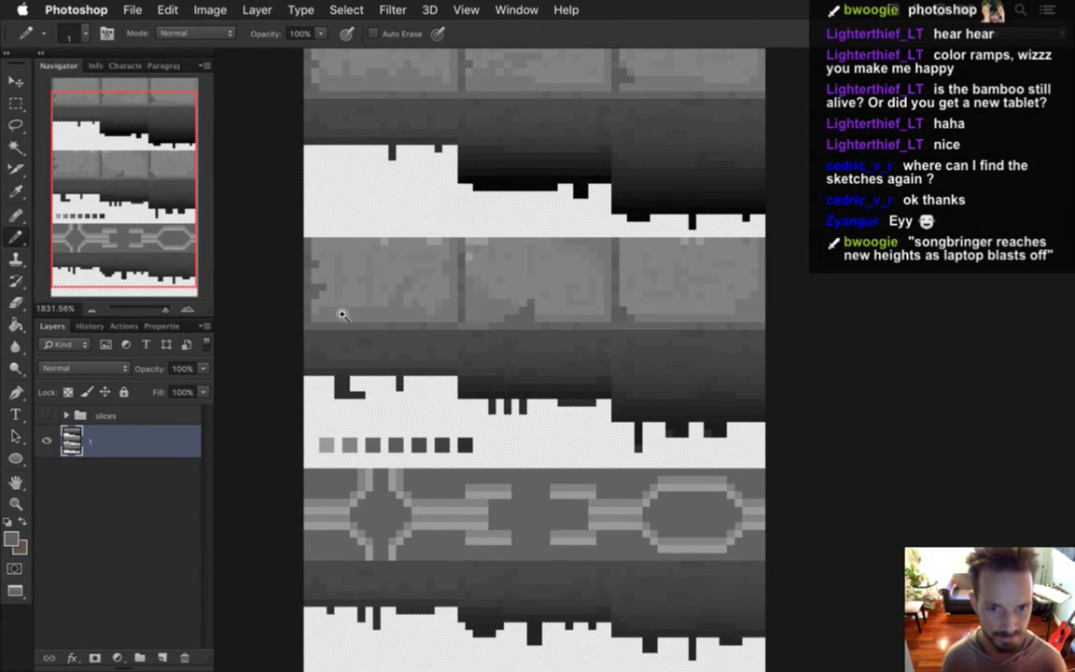
scroll(343, 315, up, 3)
Sample a grey from a stone tile of the middle row, then drop the selection.
key(m)
drag(268, 180, 536, 334)
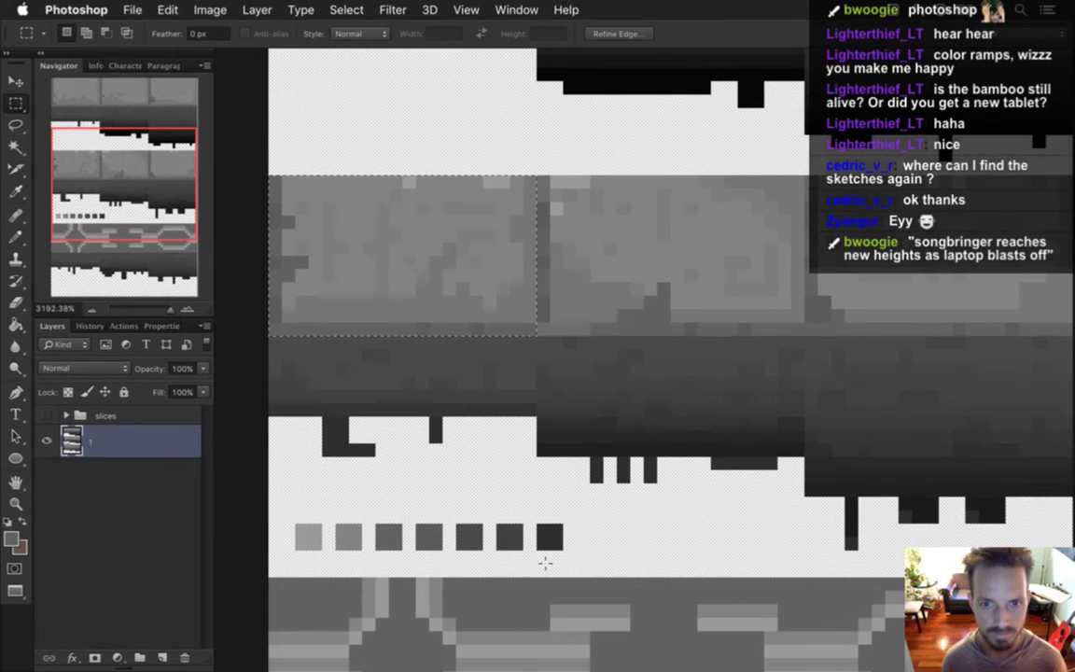
key(i)
click(495, 602)
key(m)
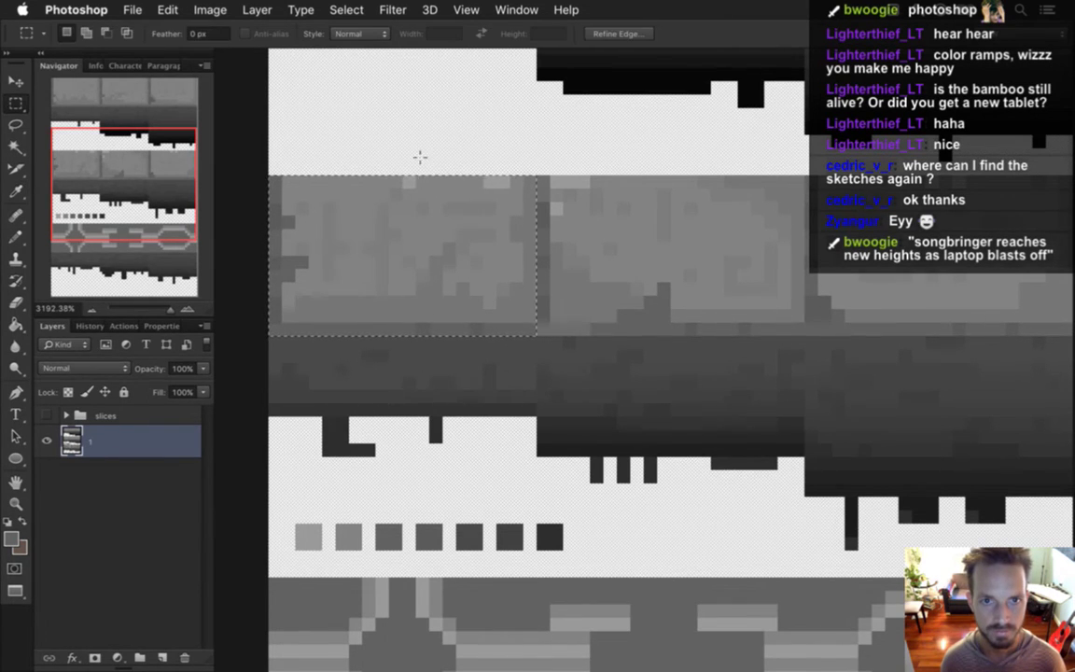
key(ctrl+d)
scroll(439, 262, down, 1)
scroll(434, 267, down, 2)
scroll(434, 267, down, 2)
Select the whole middle stone row and paint it flat grey with the Pencil.
drag(346, 218, 835, 310)
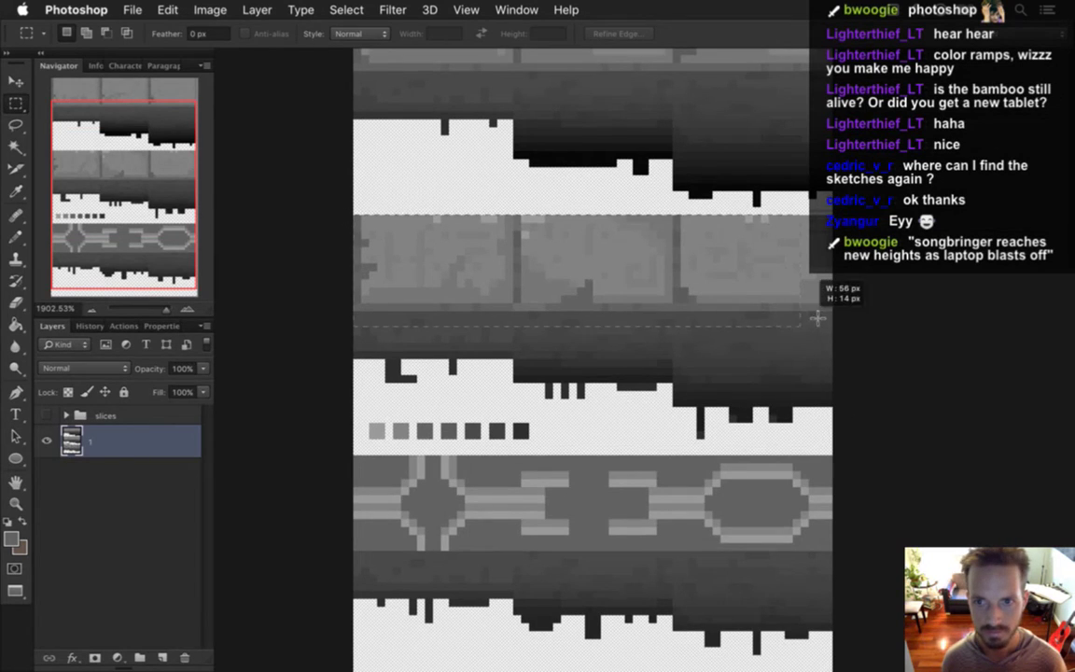
key(b)
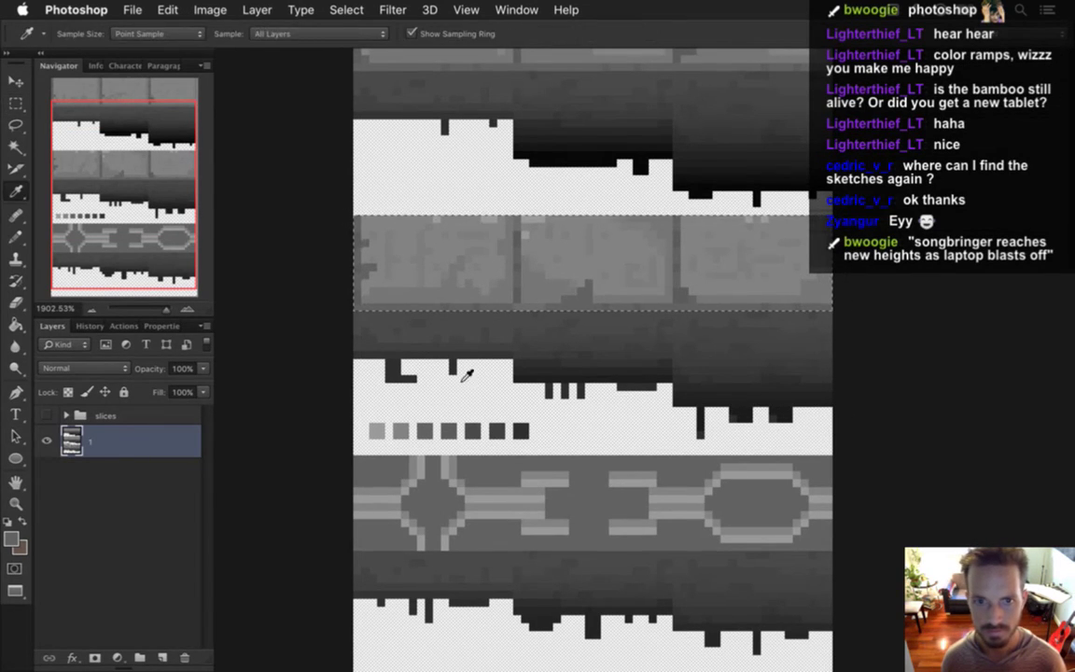
drag(373, 301, 402, 301)
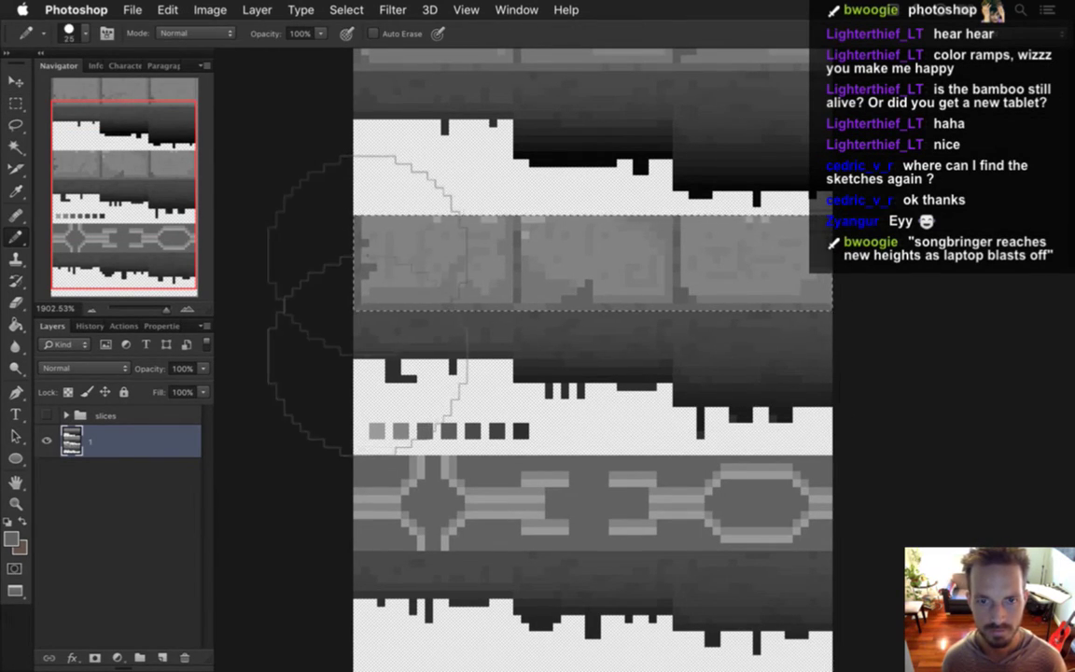
key(i)
click(518, 509)
key(b)
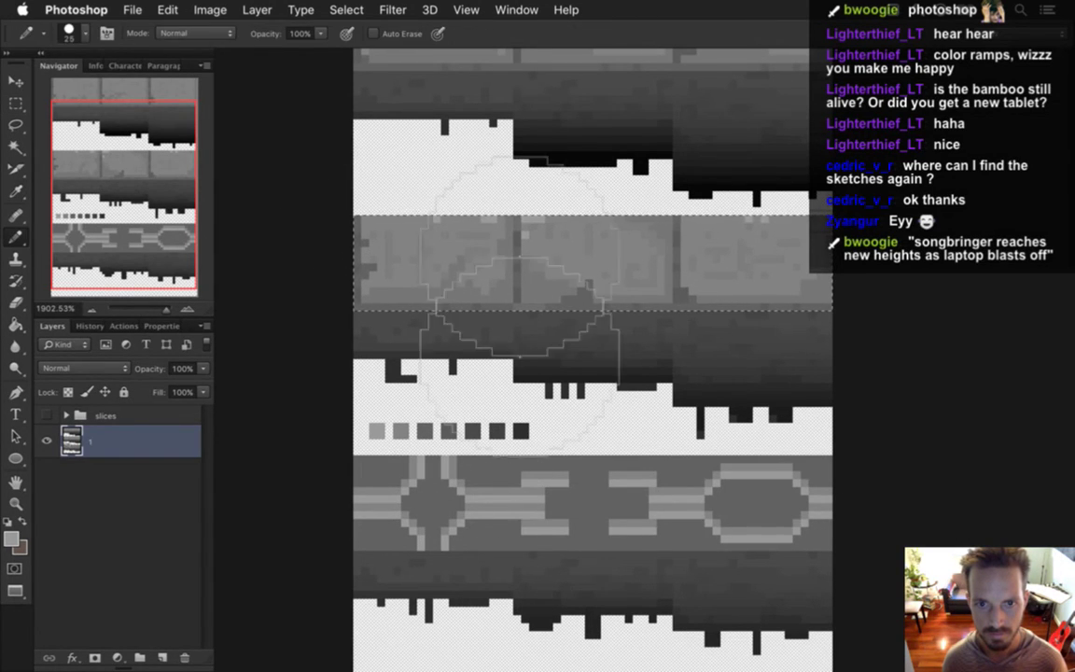
key(bracketleft)
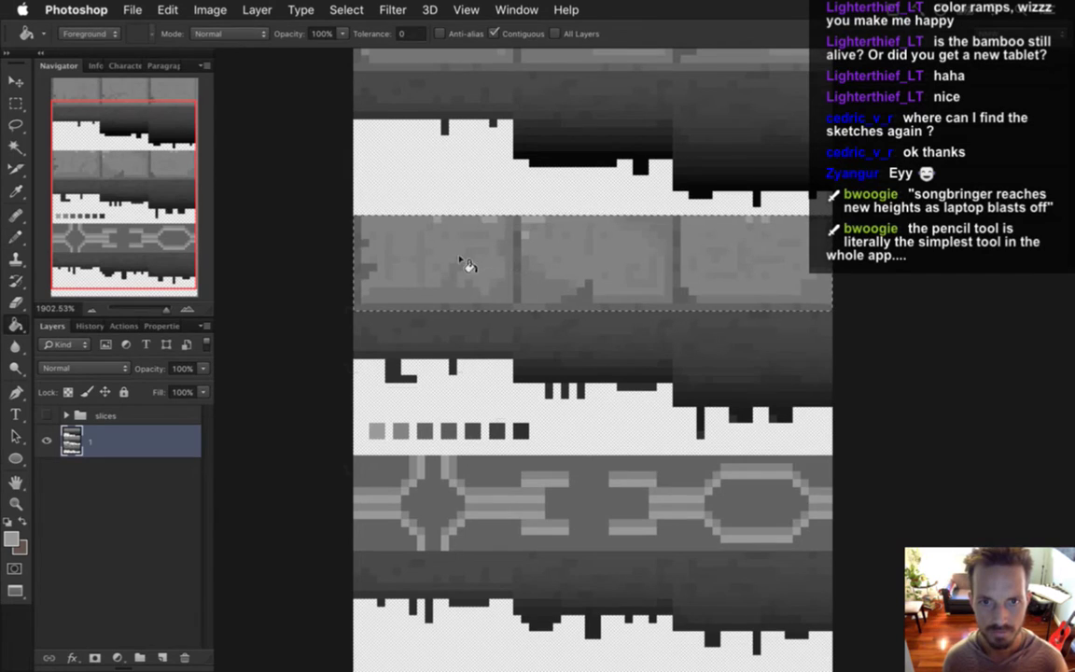
key(bracketleft)
key(bracketleft)
key(bracketleft)
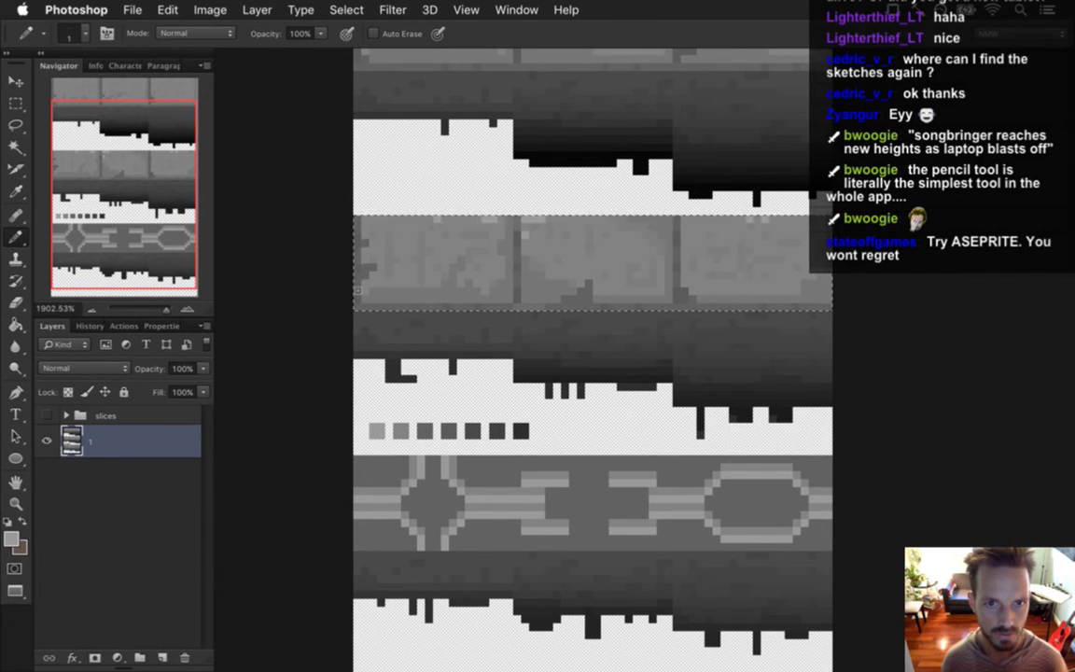
drag(365, 291, 832, 308)
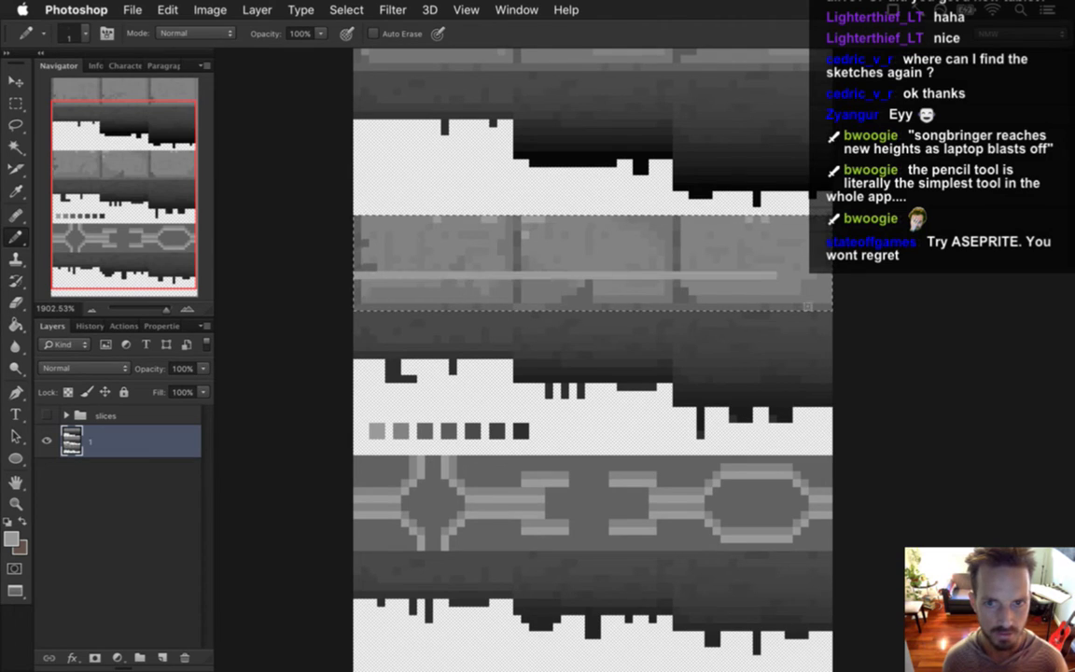
alt+click(439, 512)
drag(355, 263, 747, 248)
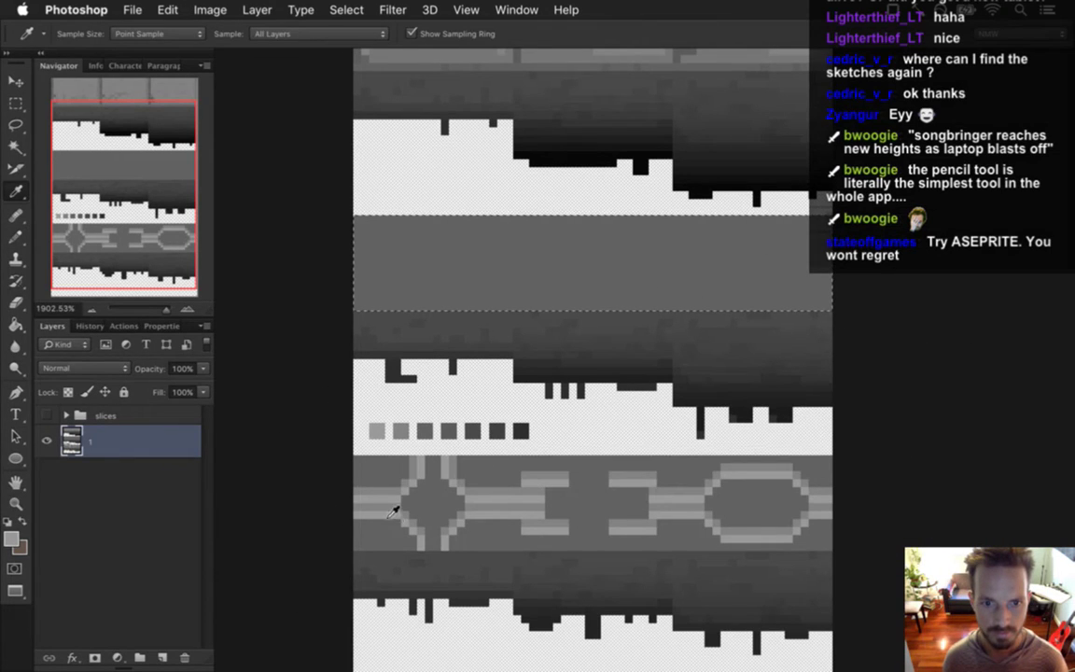
Draw two 1-px light horizontal lines across the grey band.
key(m)
key(b)
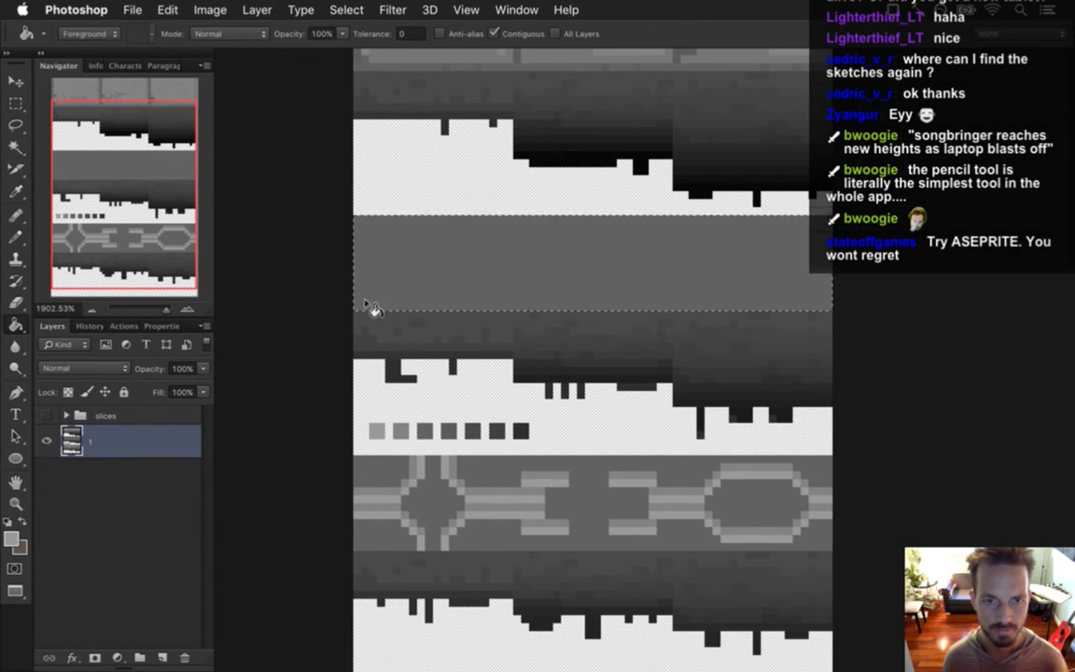
key(bracketleft)
key(bracketleft)
key(bracketleft)
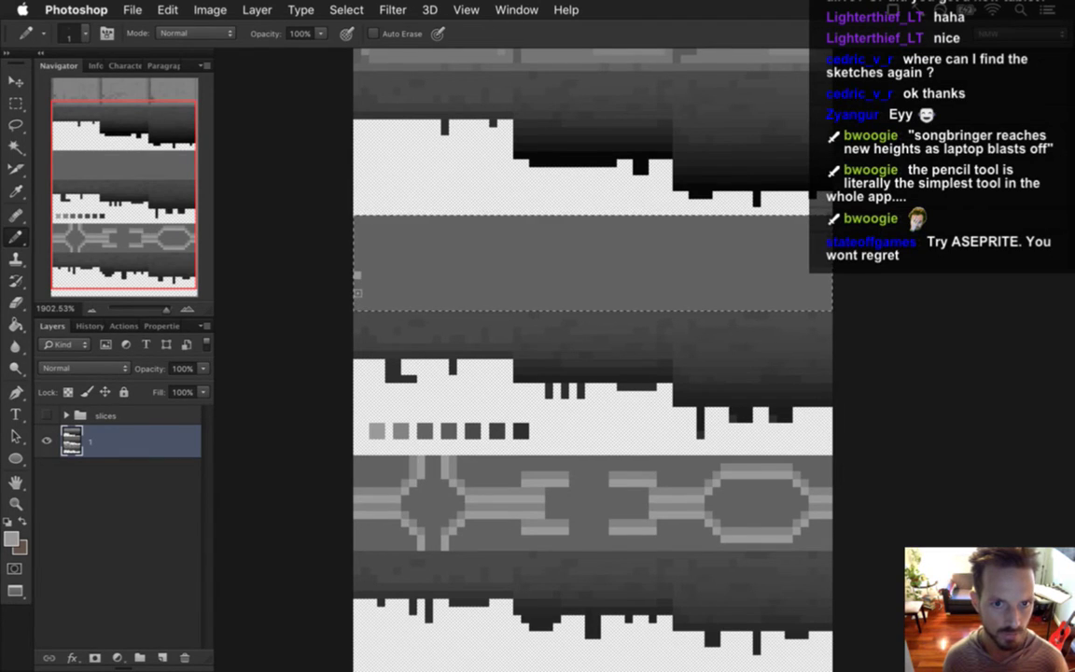
drag(358, 274, 821, 276)
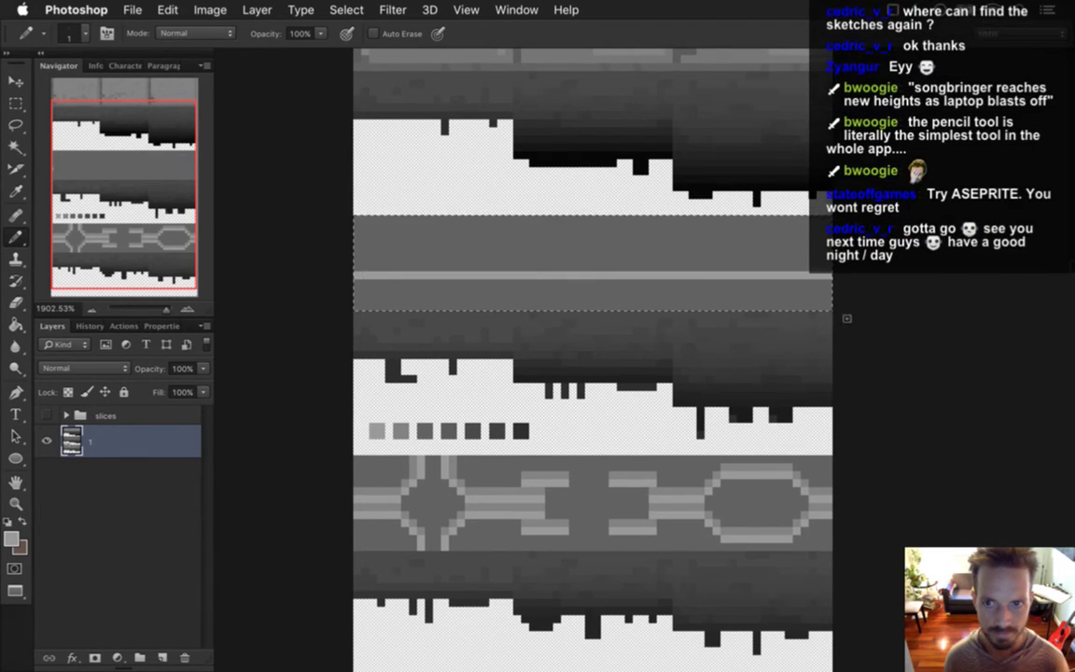
drag(322, 261, 826, 261)
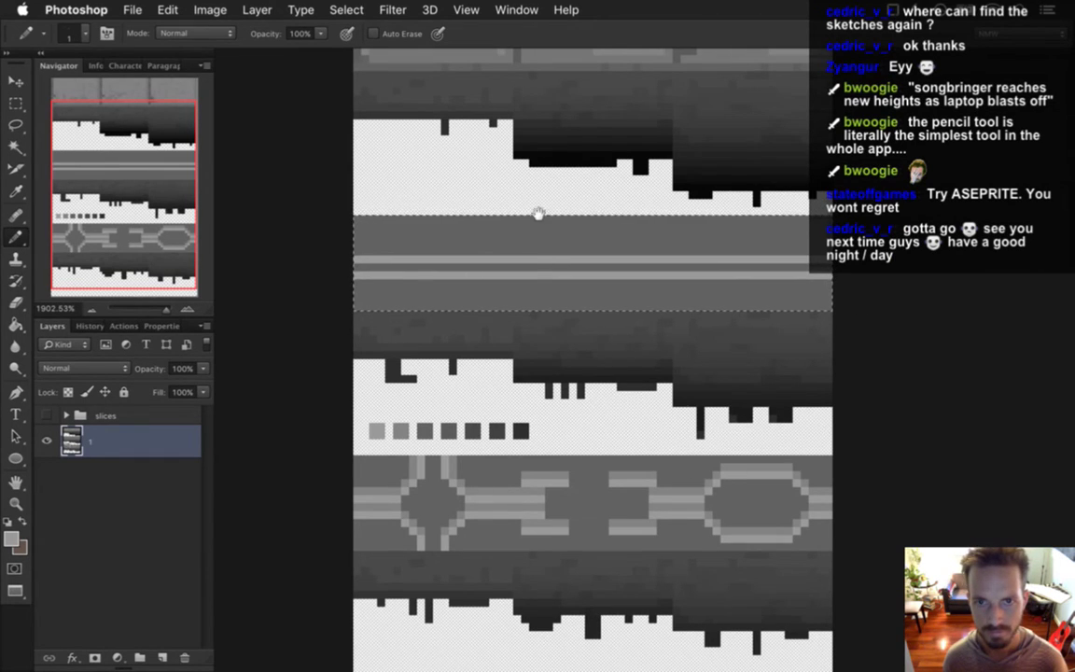
drag(537, 214, 540, 361)
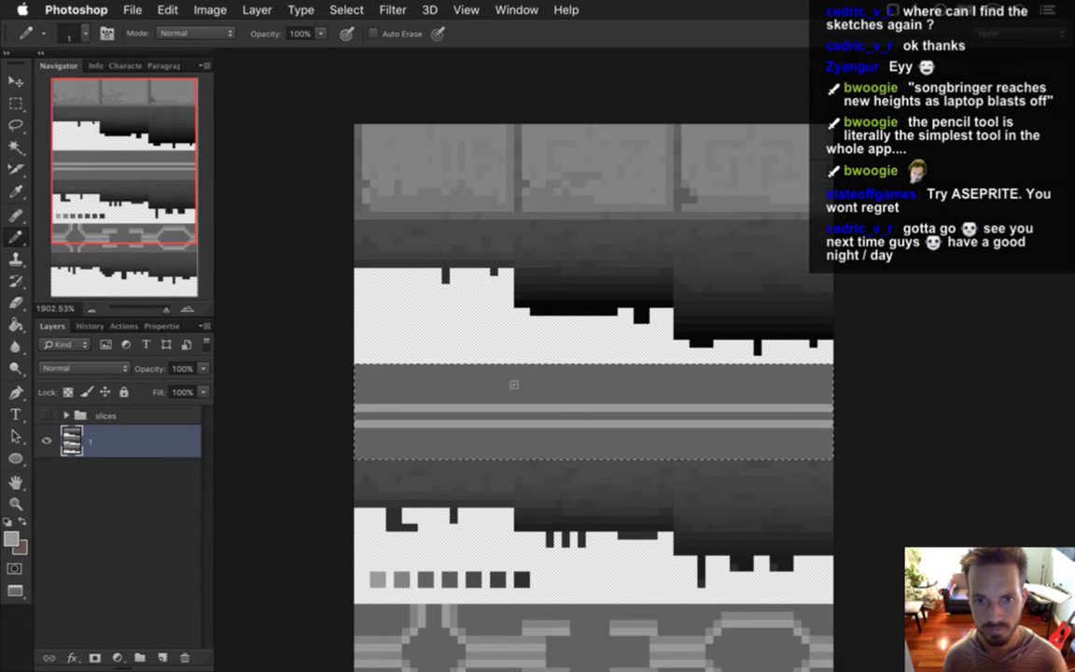
Select the top row of stone tiles and paint it flat grey.
key(m)
key(ctrl+d)
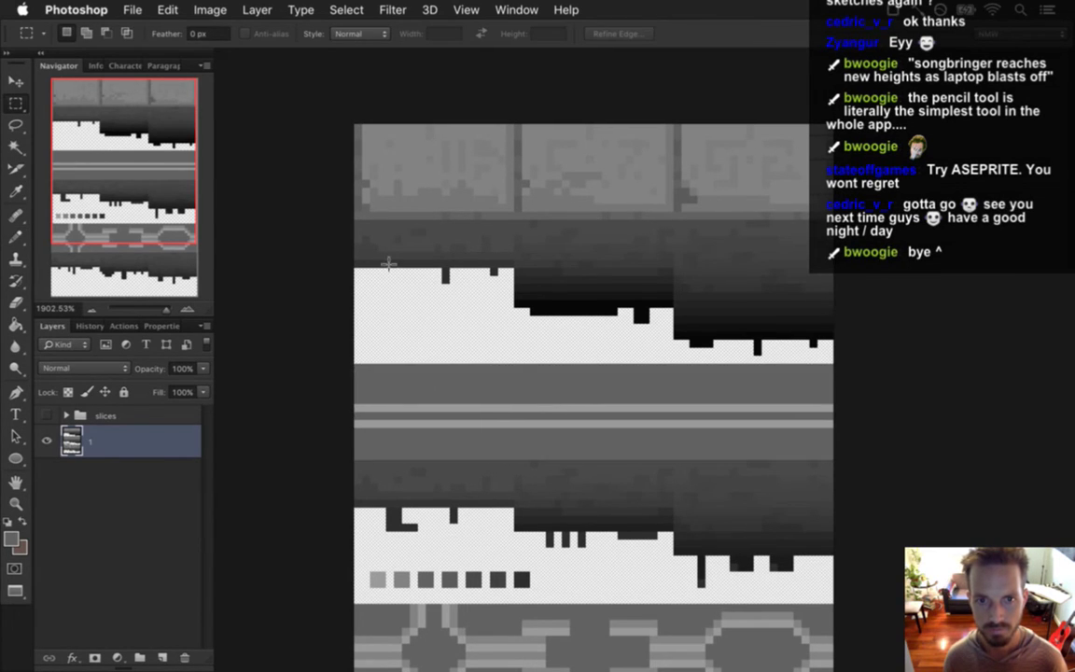
drag(317, 104, 821, 220)
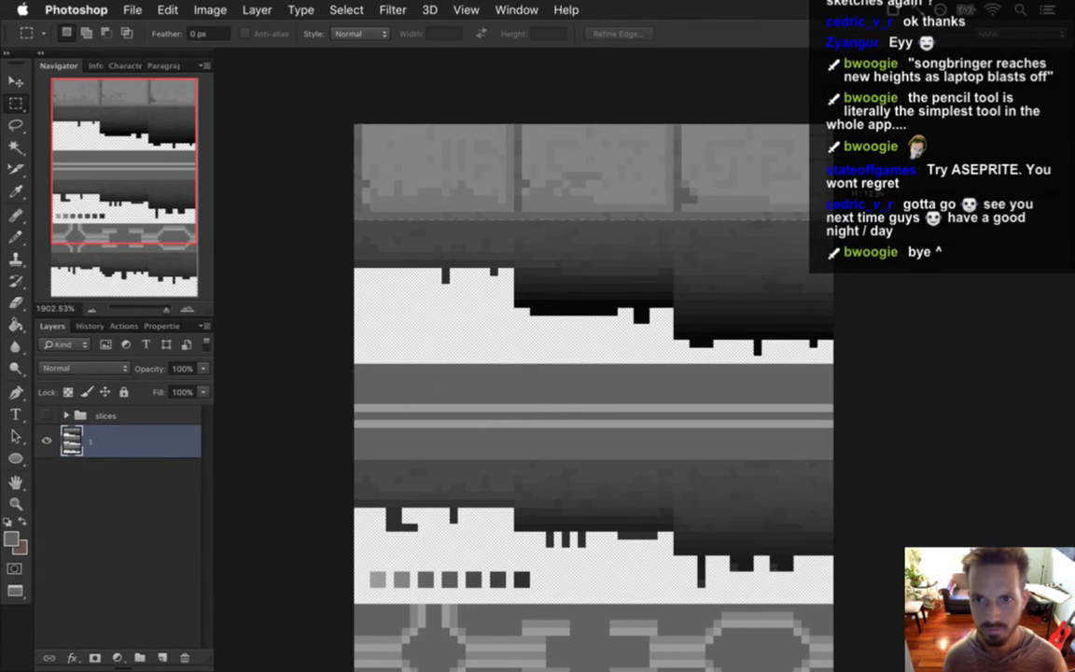
key(b)
drag(330, 196, 837, 234)
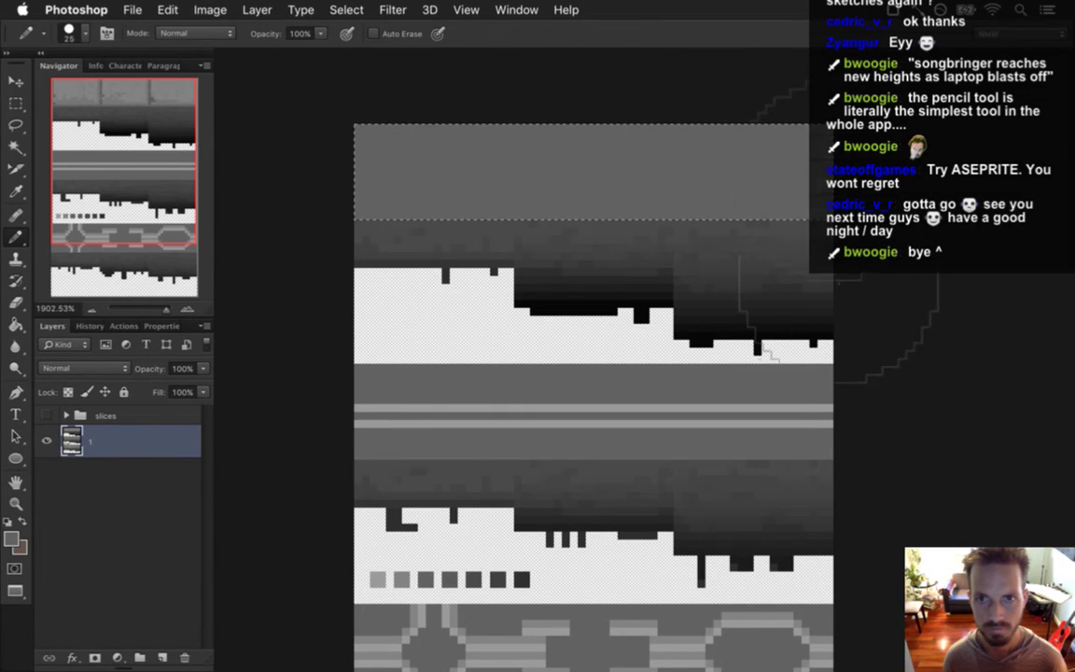
Draw two light-grey horizontal lines across the top strip, filling the left-end gaps.
key(i)
click(403, 417)
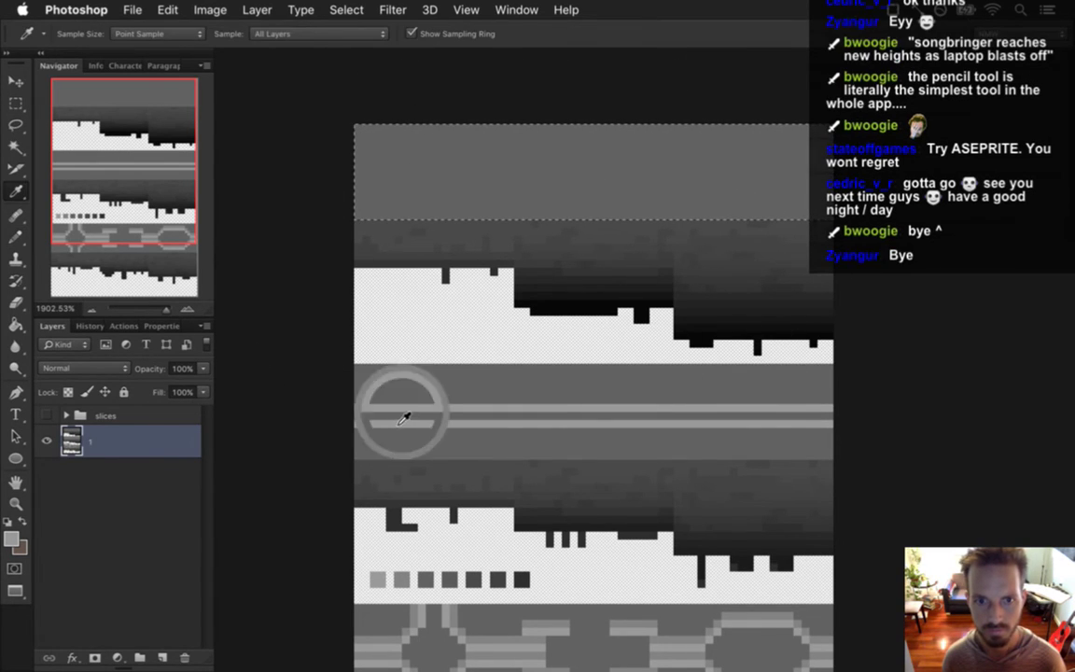
key(b)
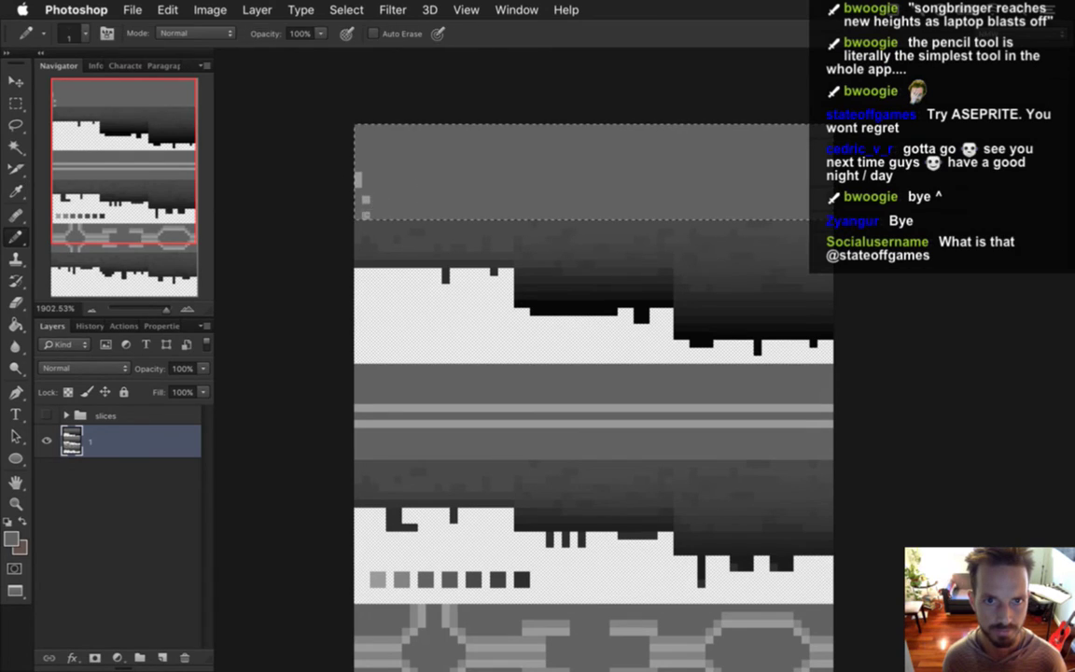
alt+click(365, 198)
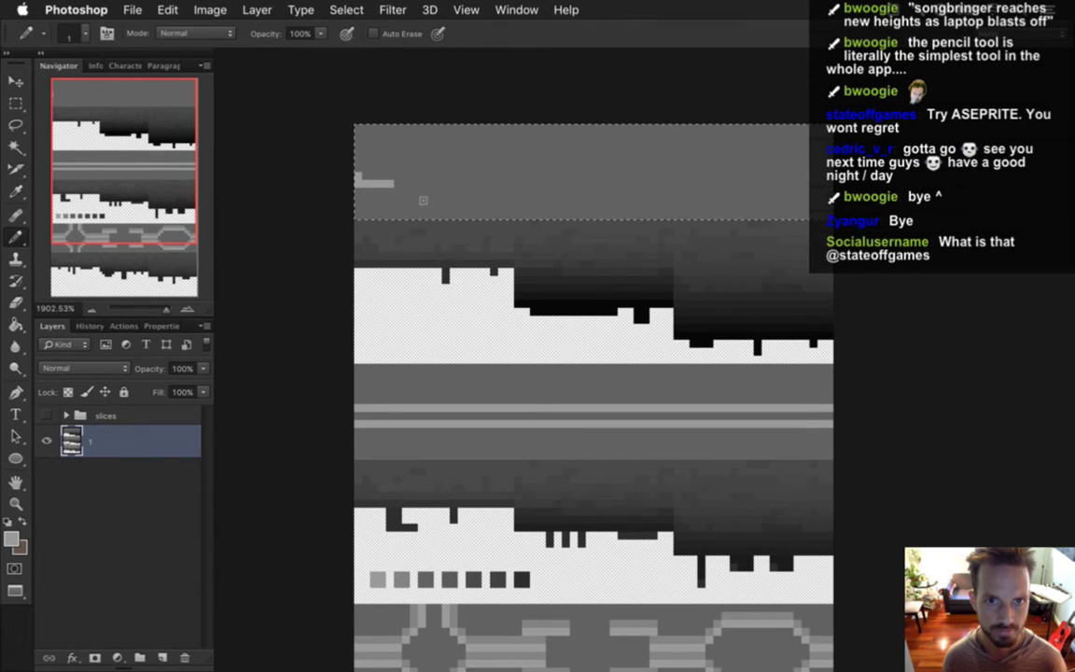
shift+click(808, 183)
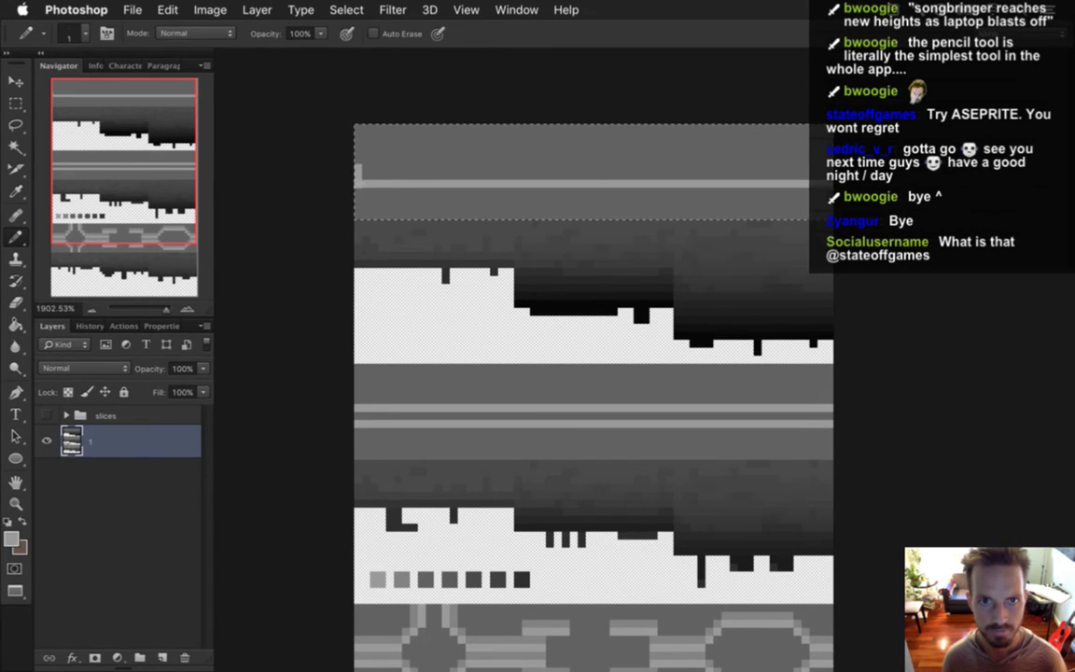
shift+click(809, 174)
alt+click(367, 175)
click(358, 175)
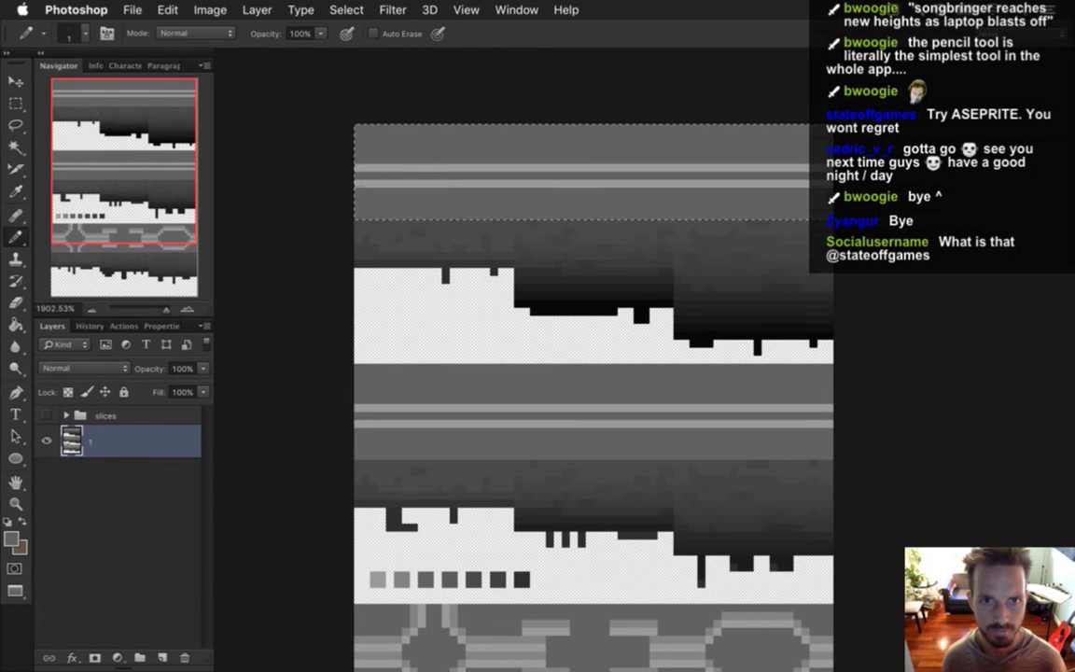
Deselect and export the tileset as 4Ground.png, replacing the old file, then return to Xcode.
key(m)
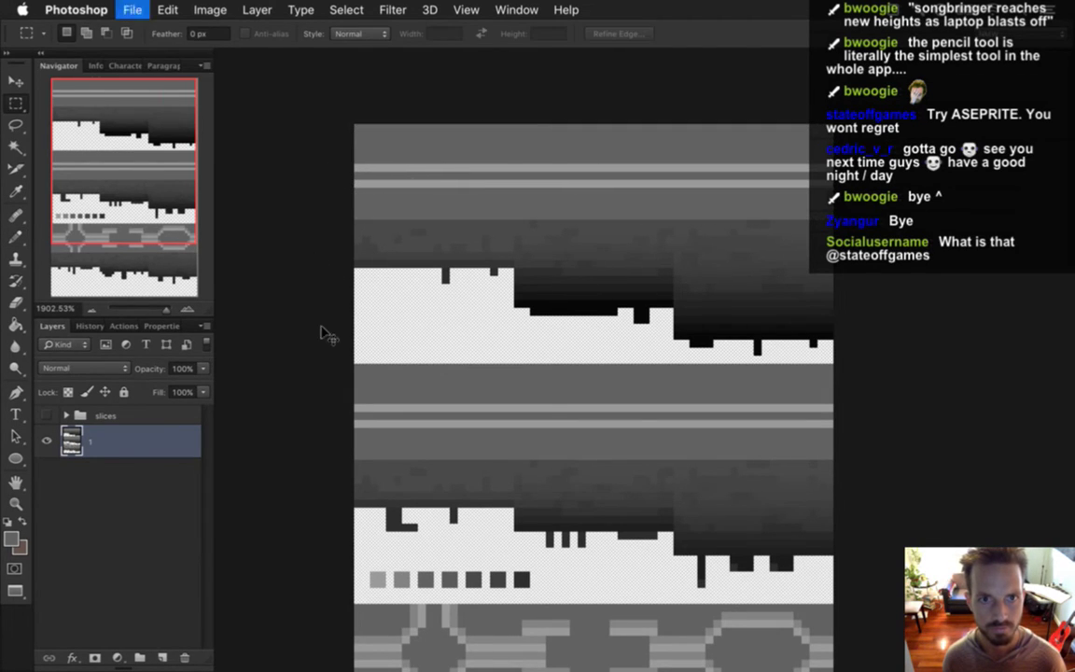
key(ctrl+d)
key(ctrl+alt+shift+s)
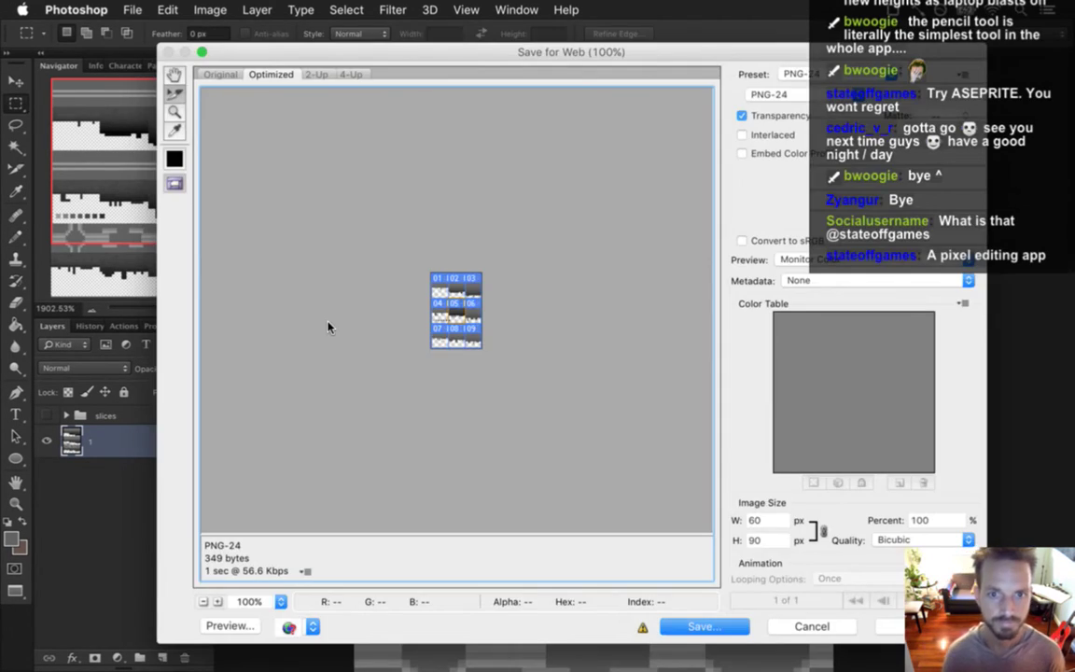
key(Return)
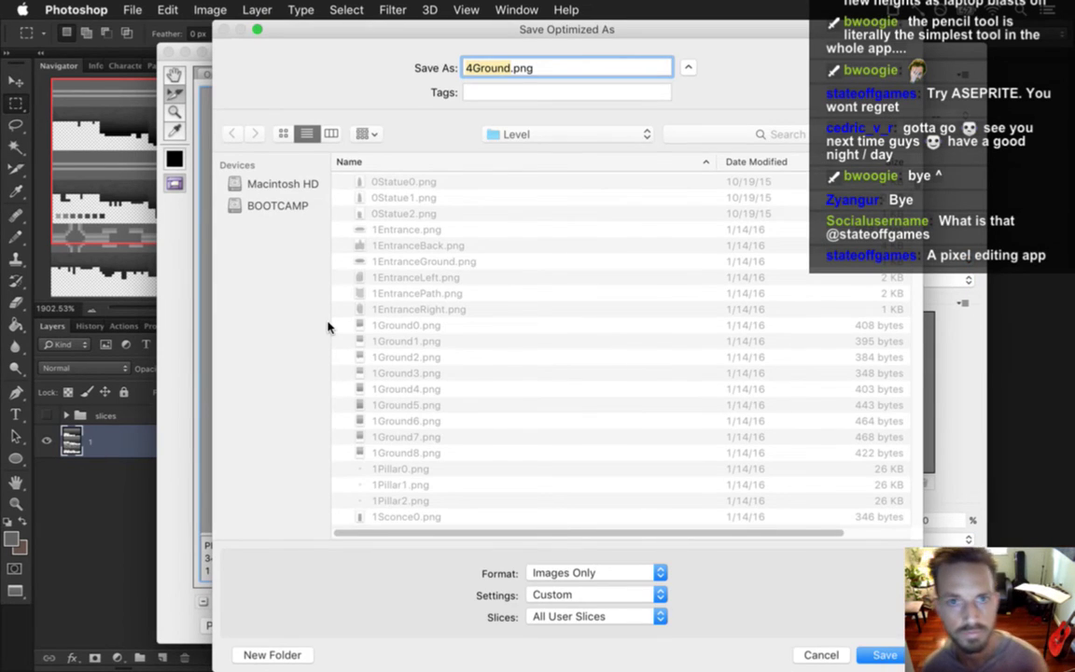
key(Return)
key(Return)
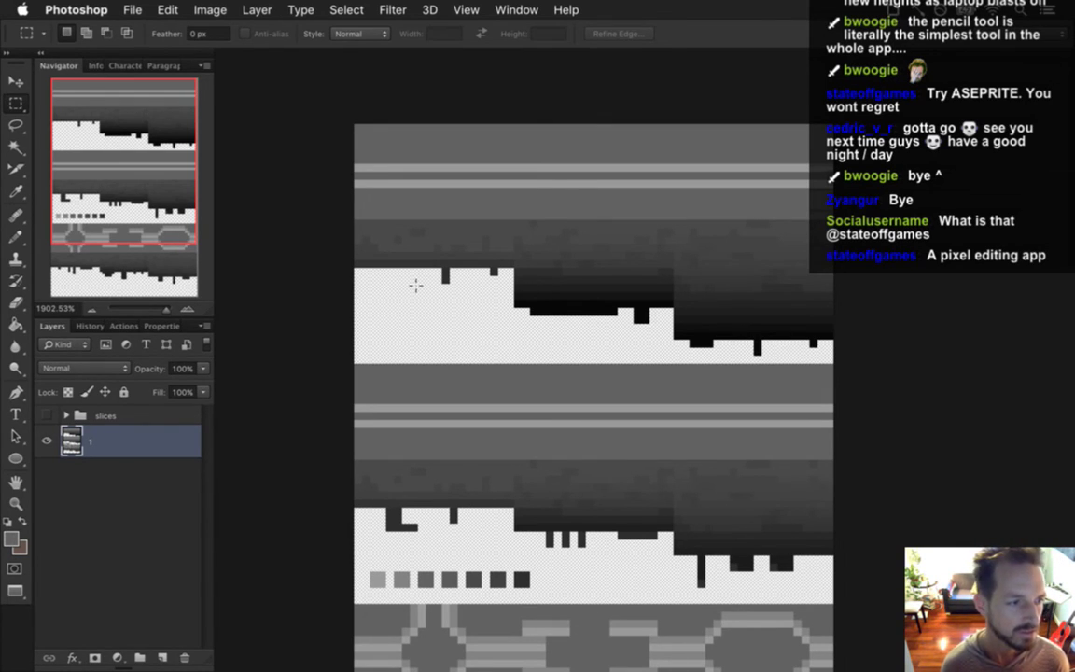
key(super+Tab)
click(301, 373)
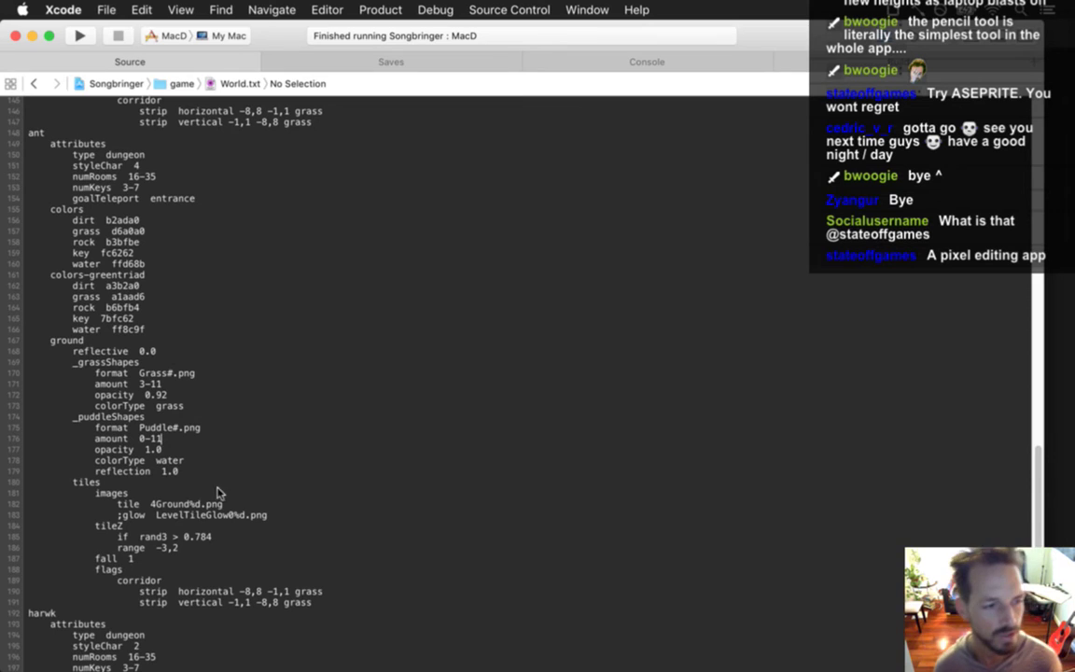
Run Songbringer to check the new floor line bands, then quit and return to Photoshop.
click(163, 438)
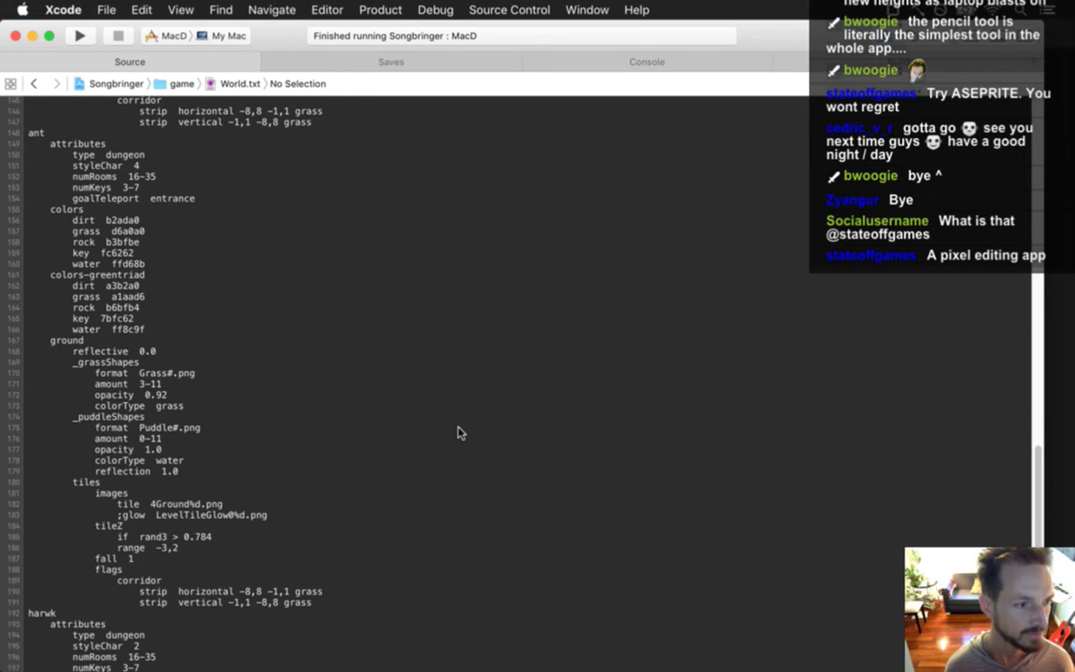
key(super+Tab)
key(super+Tab)
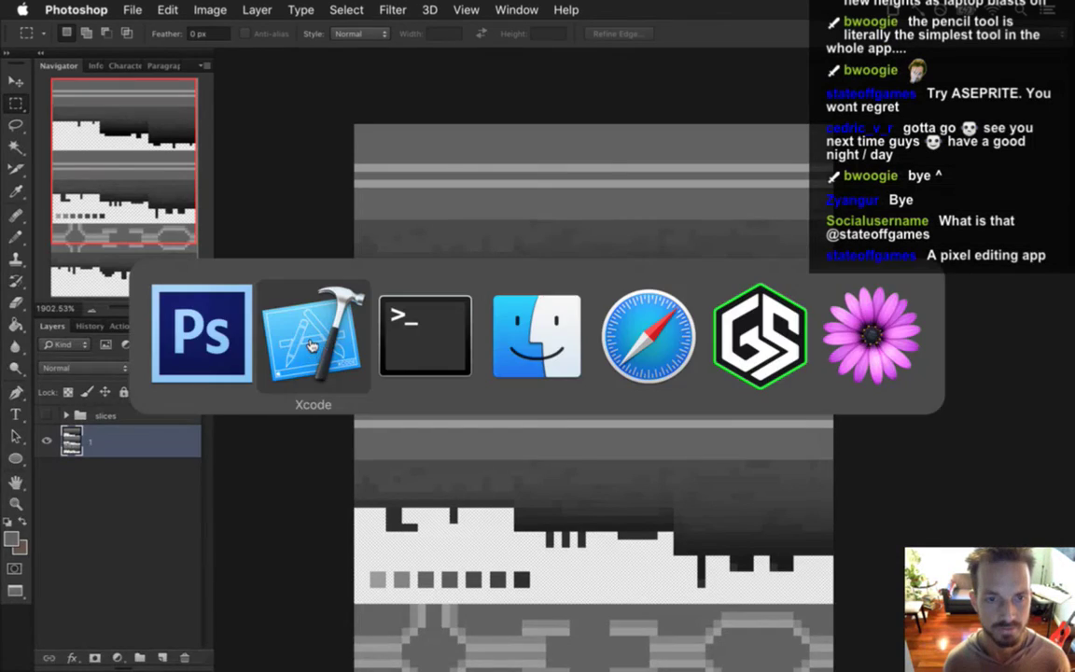
key(super+r)
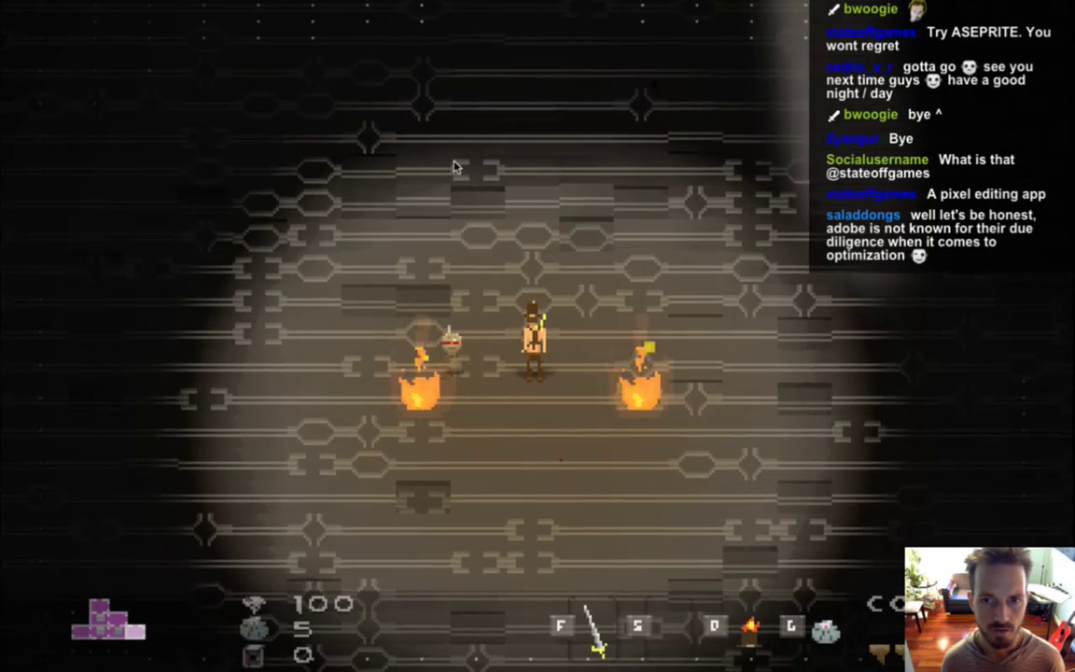
key(super+q)
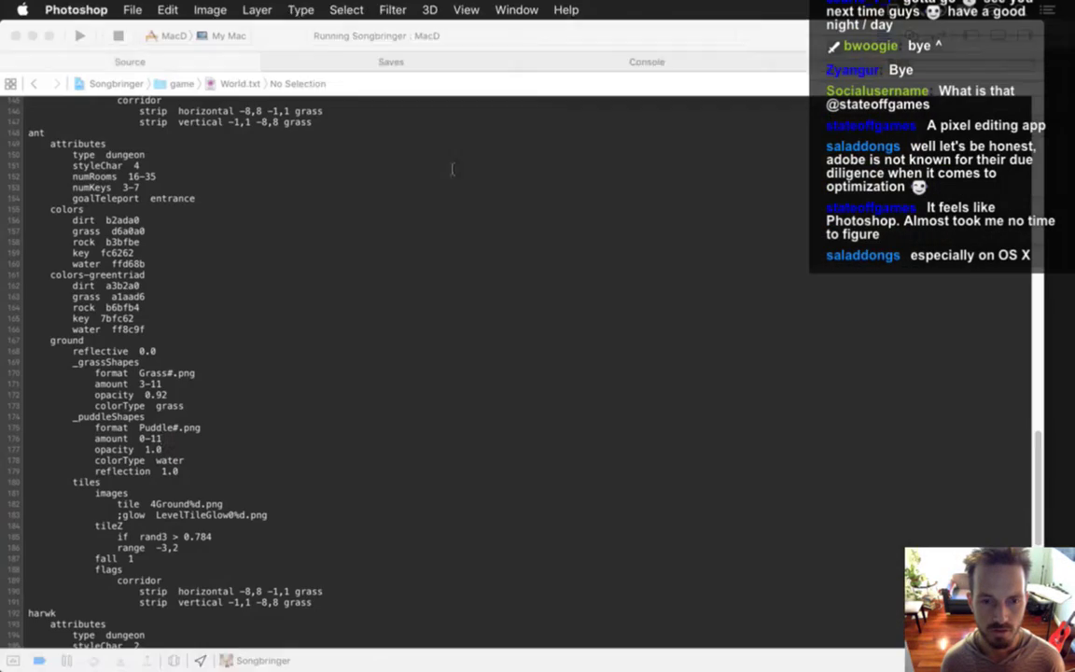
key(super+Tab)
key(super+shift+Tab)
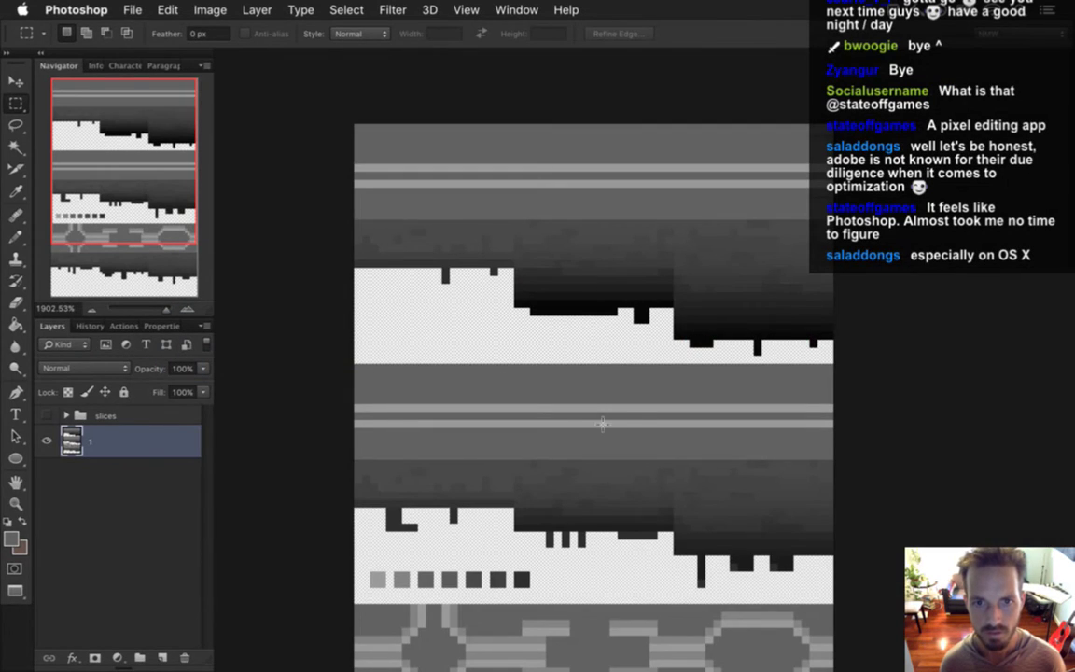
Paint darker grey over parts of the middle and top strips' light lines to form dashes.
key(b)
drag(383, 411, 731, 449)
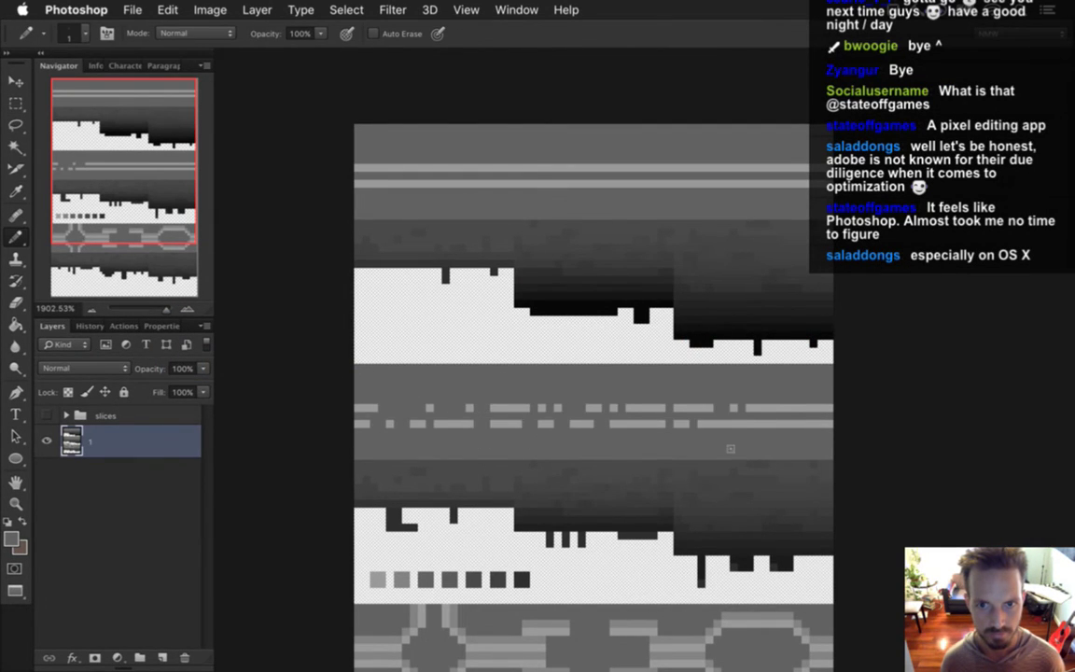
drag(737, 408, 821, 424)
mouse_move(789, 170)
mouse_down()
mouse_move(358, 178)
mouse_move(481, 184)
mouse_up()
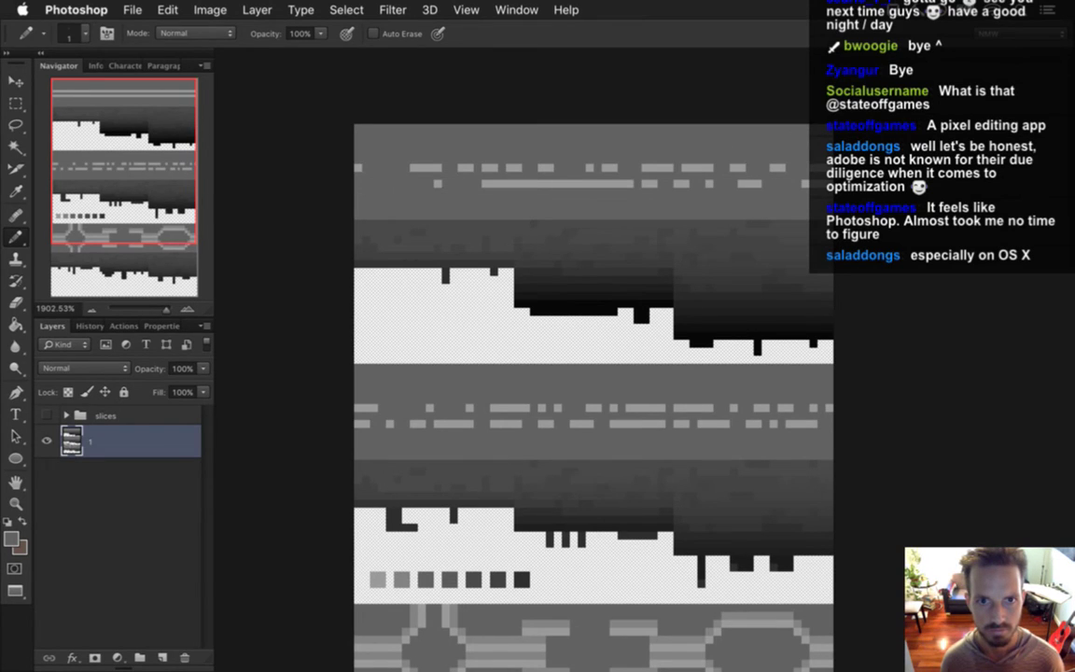
Rework some dashes in the top and middle strips, leaving sparser broken lines.
key(i)
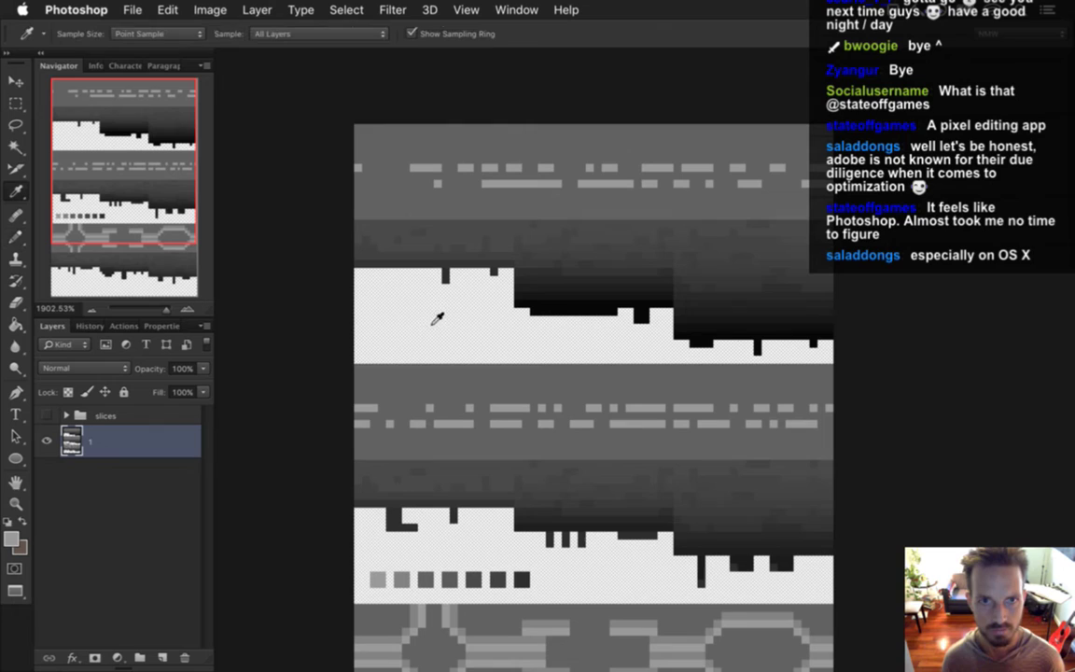
key(b)
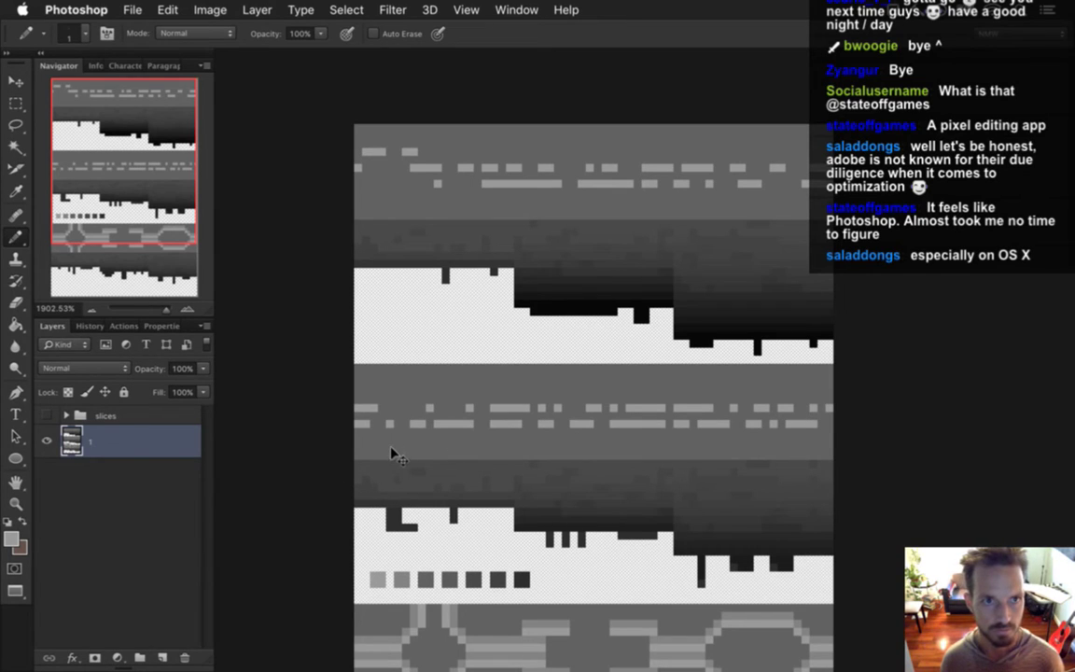
alt+click(376, 177)
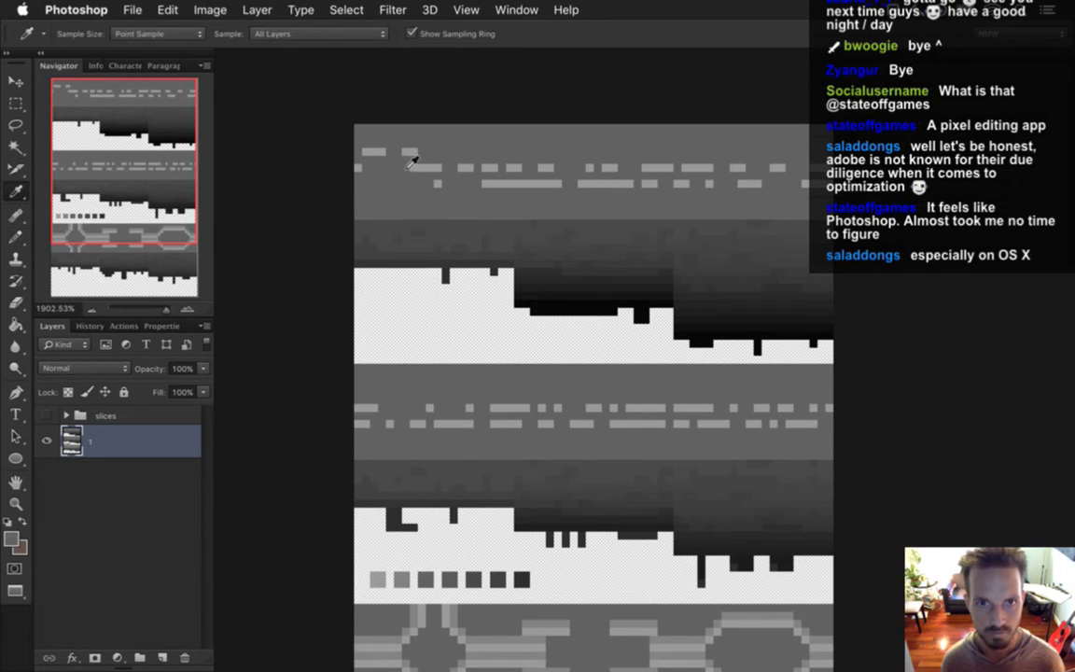
mouse_move(386, 174)
mouse_down()
mouse_move(558, 199)
mouse_move(622, 164)
mouse_up()
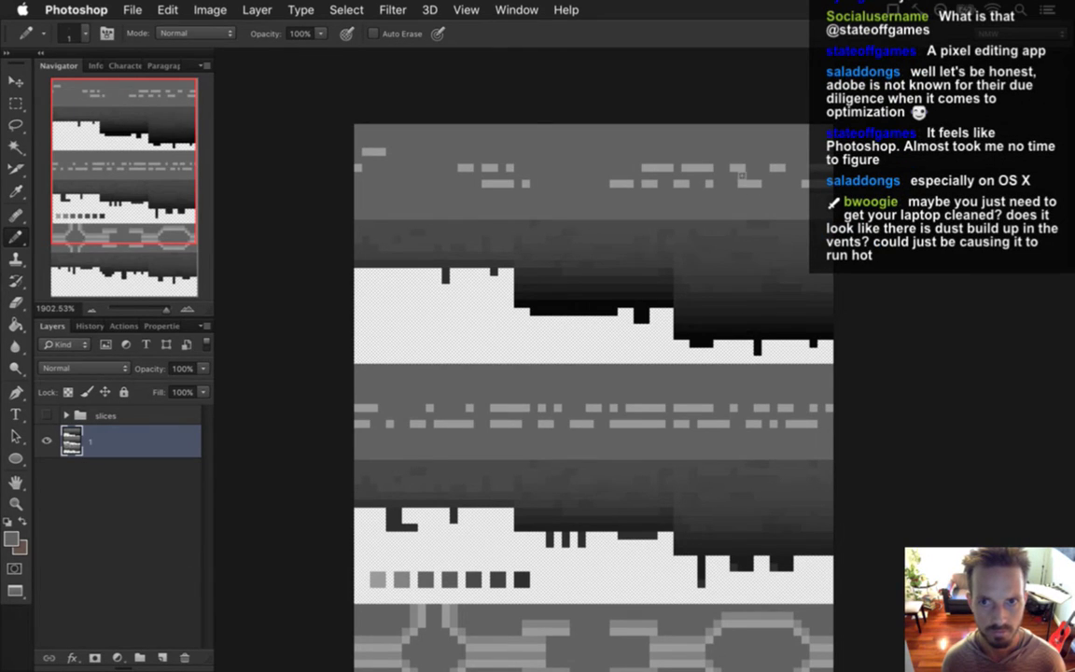
mouse_move(728, 425)
mouse_down()
mouse_move(614, 382)
mouse_move(601, 415)
mouse_up()
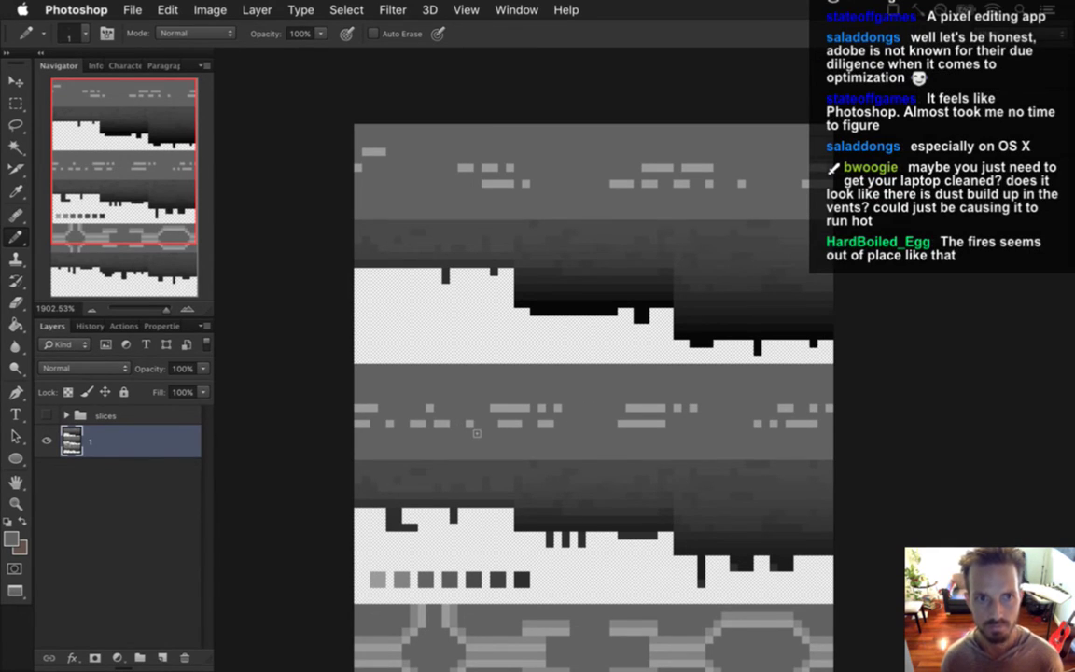
Re-export the tileset with Save for Web, replacing 4Ground.png.
key(super+alt+shift+s)
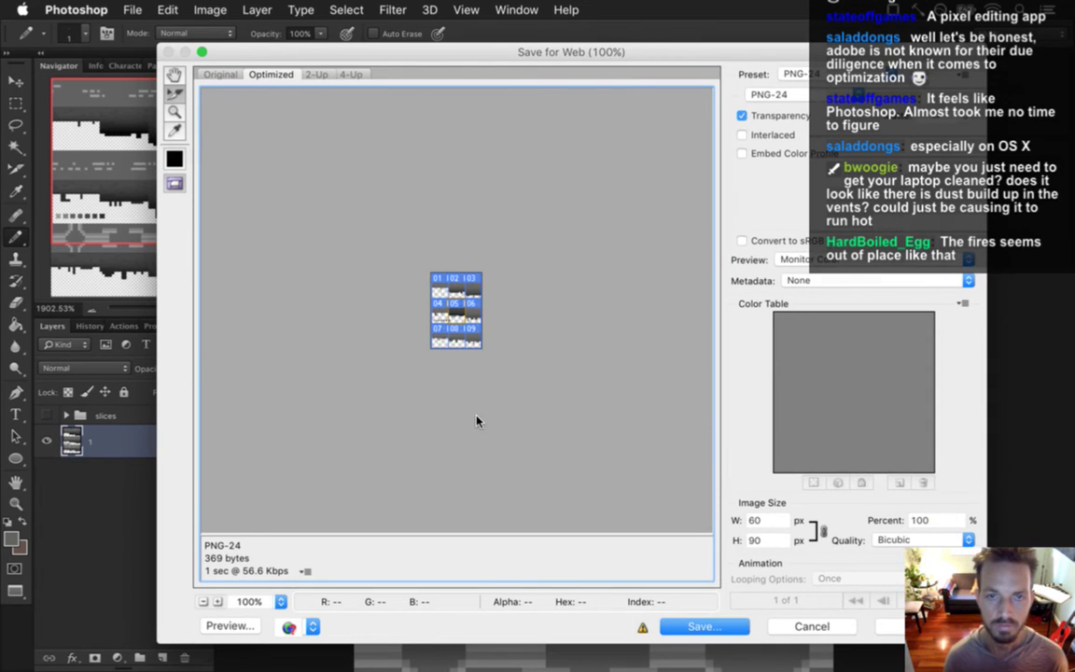
key(Return)
key(Return)
key(Return)
key(super+Tab)
Run Songbringer twice to check the dashed-line dungeon floor, then quit the game.
key(super+r)
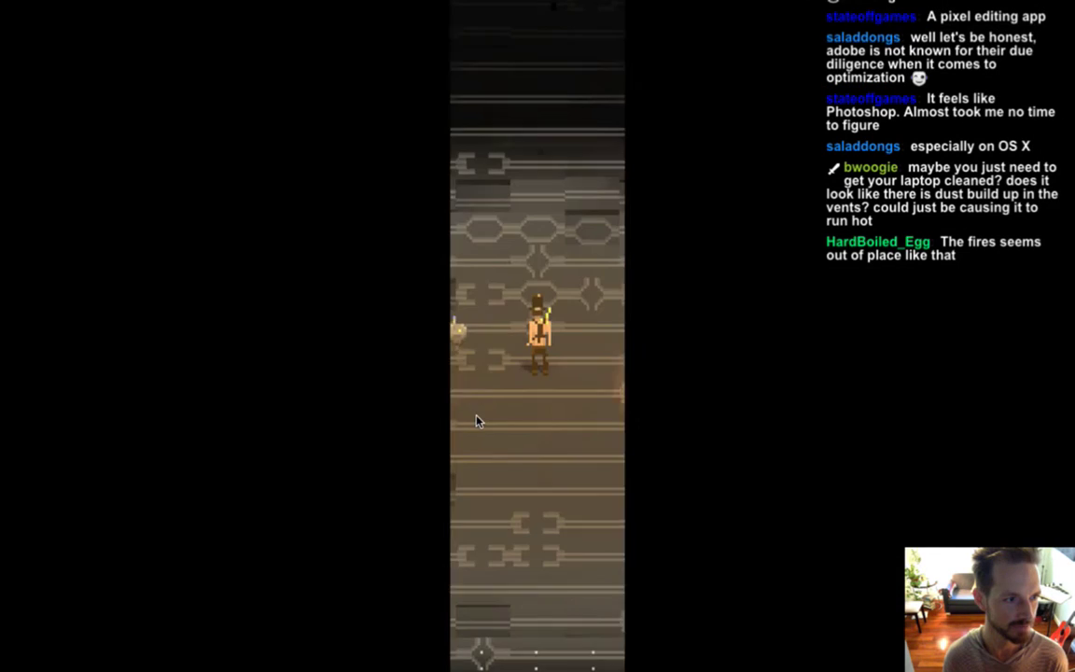
key(super+q)
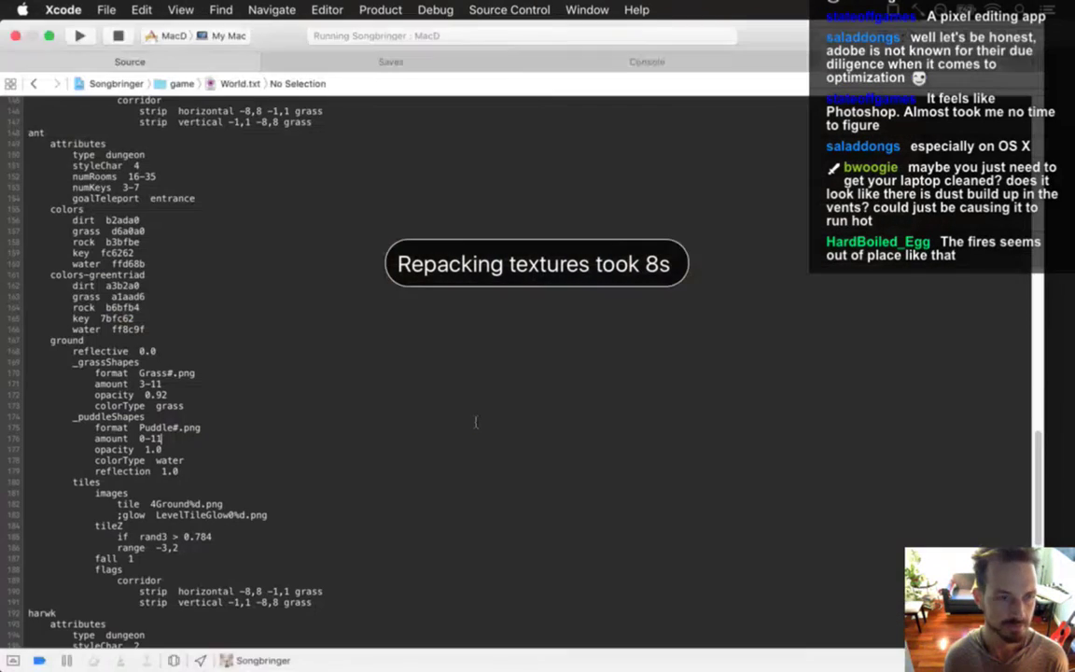
key(super+r)
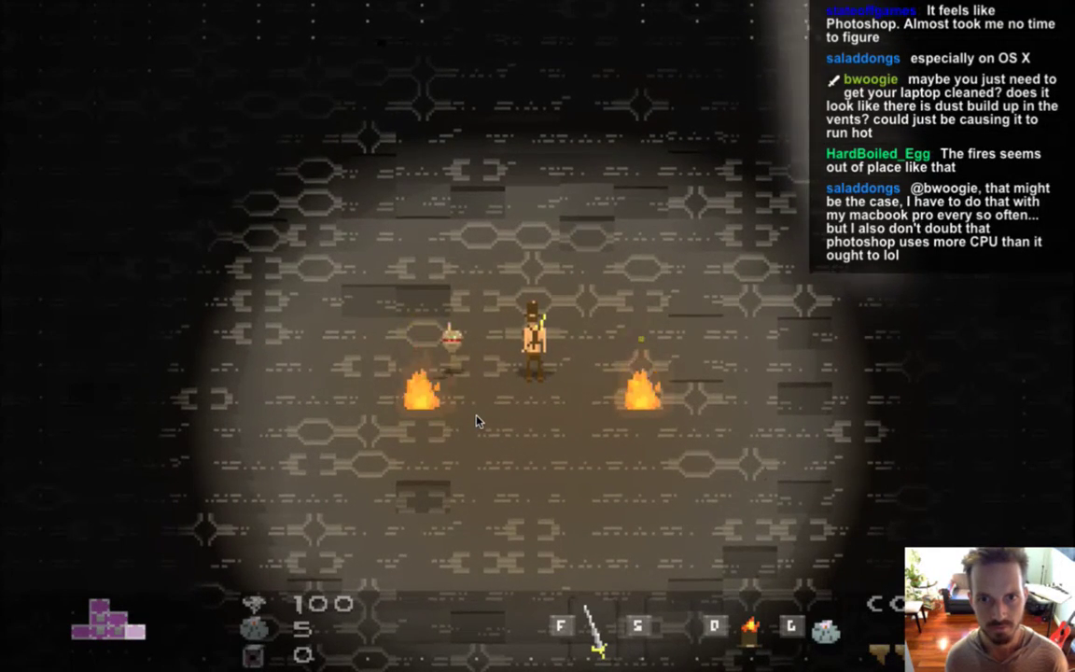
key(super+q)
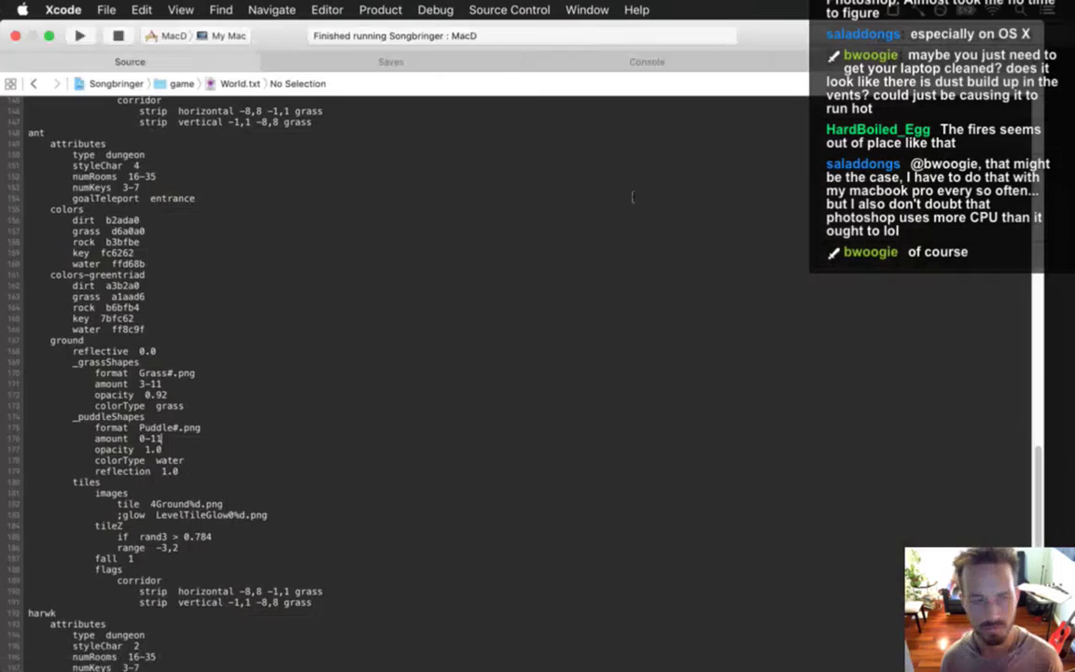
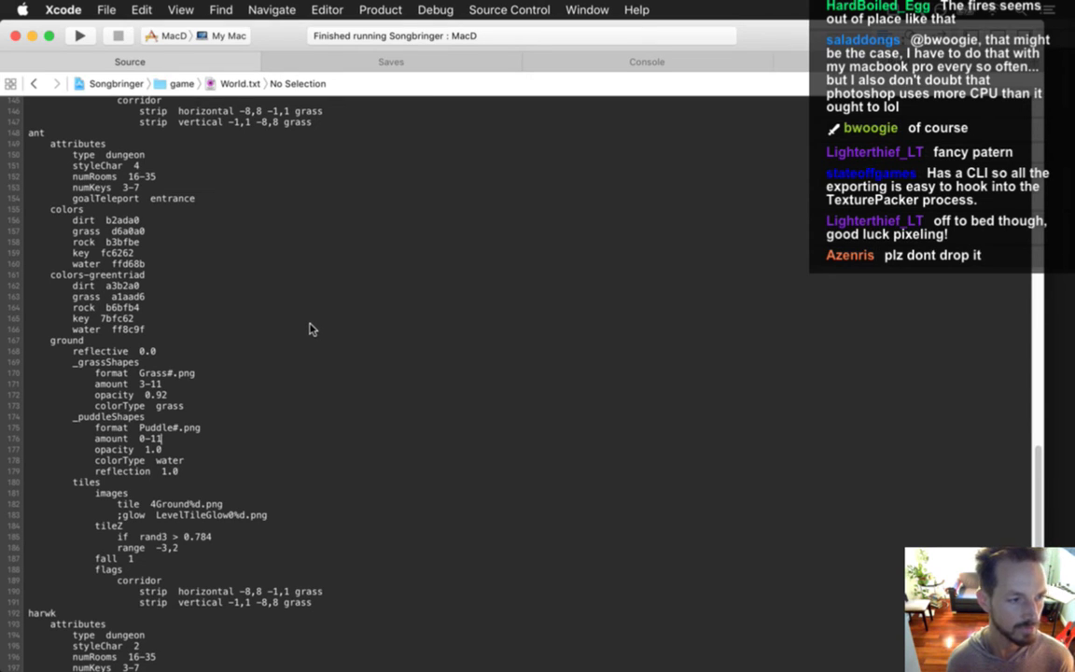
Switch from Xcode to Photoshop's grey ground tile sheet and sample a grey from its bottom pattern.
key(super+Tab)
key(super+Tab)
key(super+Tab)
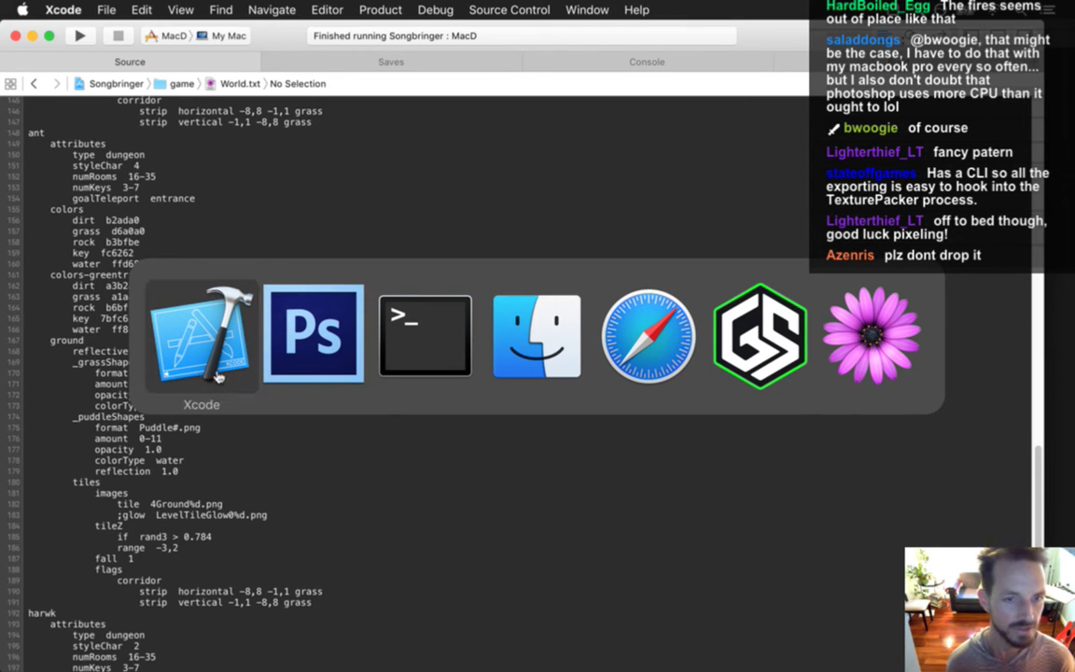
click(313, 336)
drag(574, 495, 569, 434)
key(i)
click(396, 581)
click(479, 580)
Draw vertical-bar and dash pixel details into the 20×12 left tile of the middle strip.
key(ctrl+z)
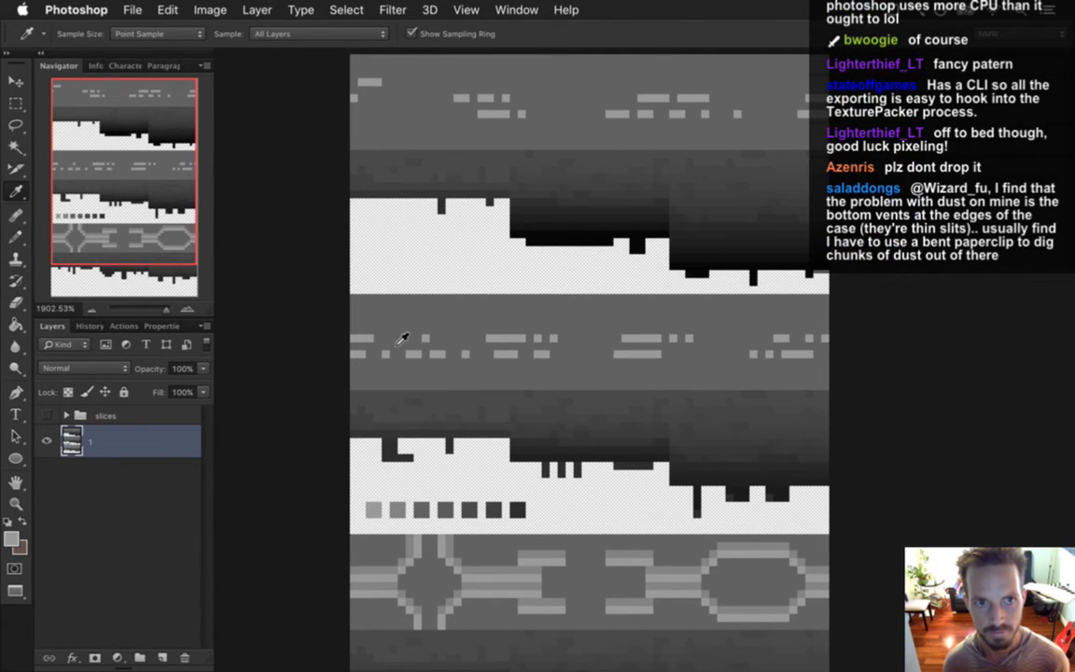
key(b)
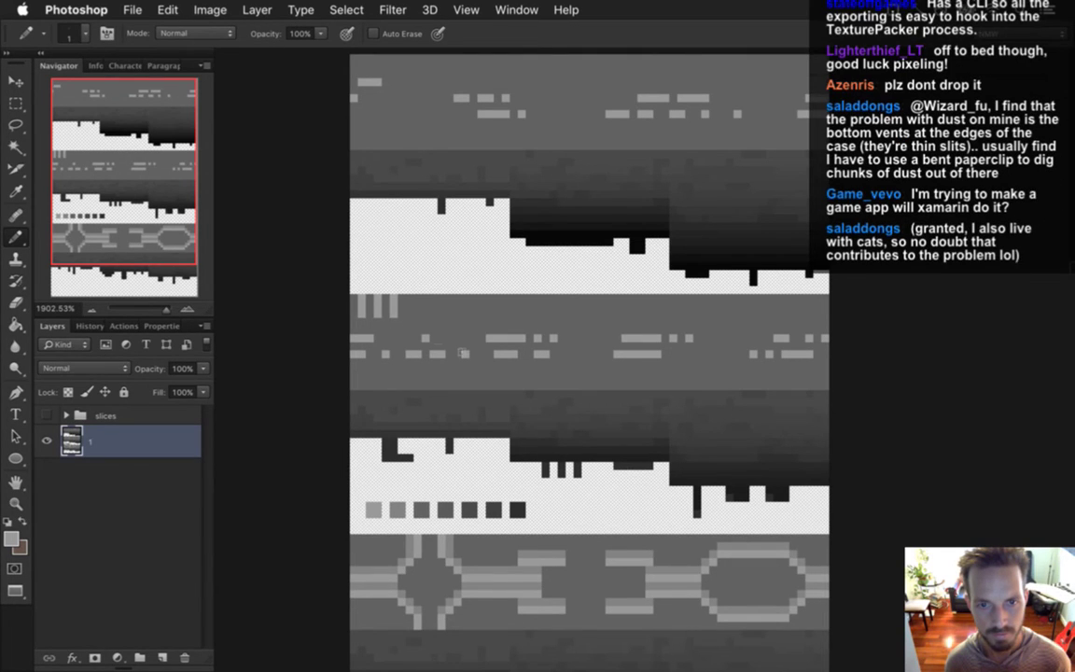
key(m)
drag(355, 295, 506, 385)
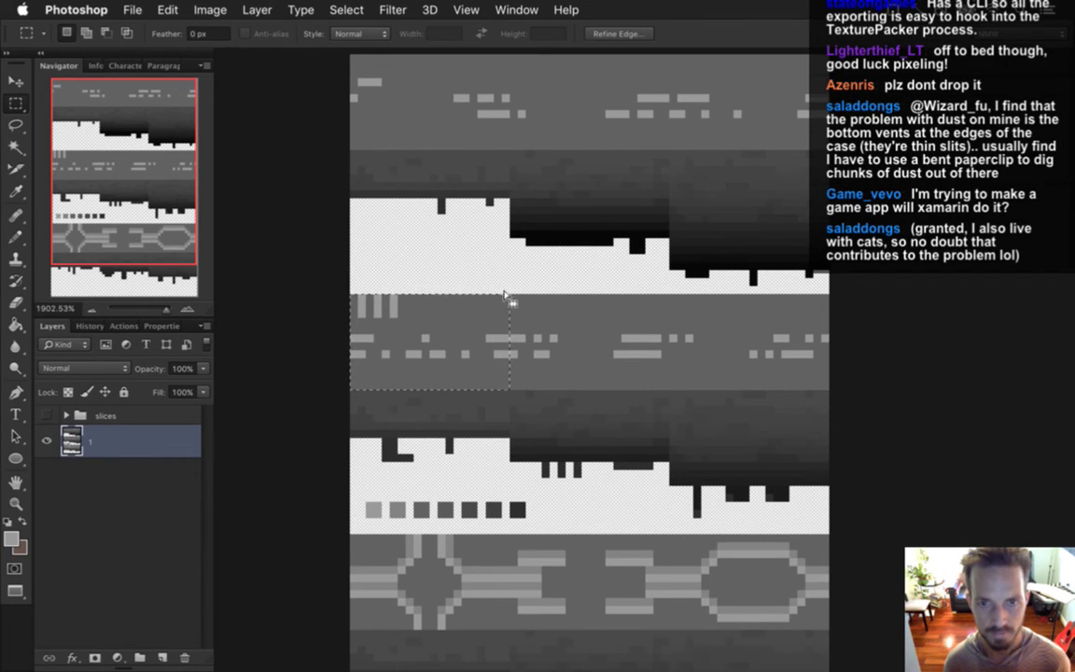
key(b)
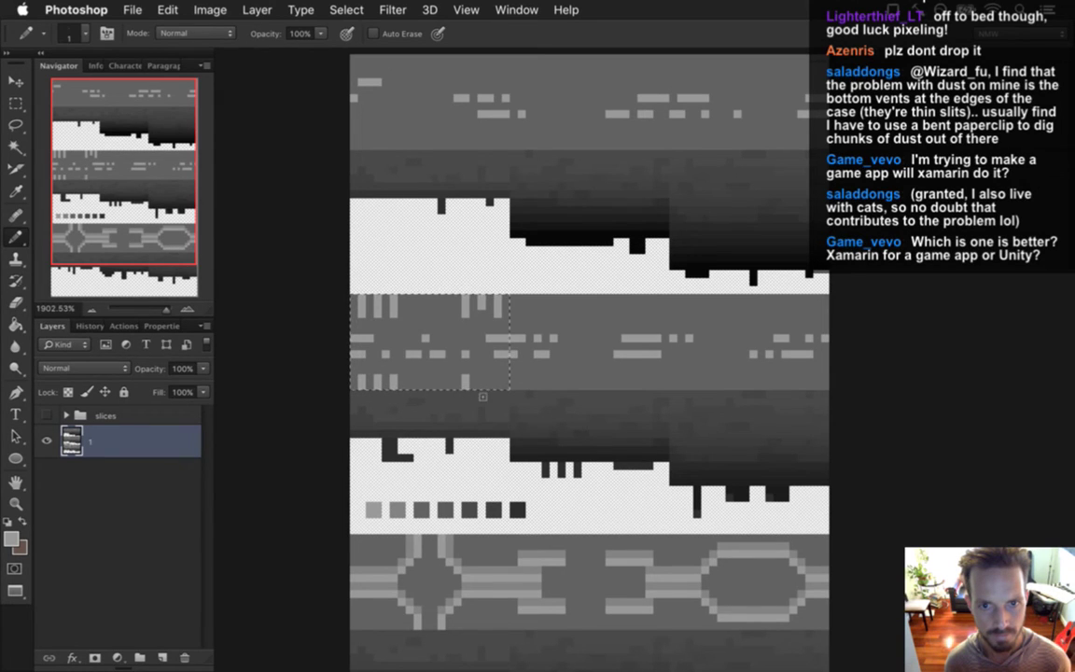
alt+click(496, 378)
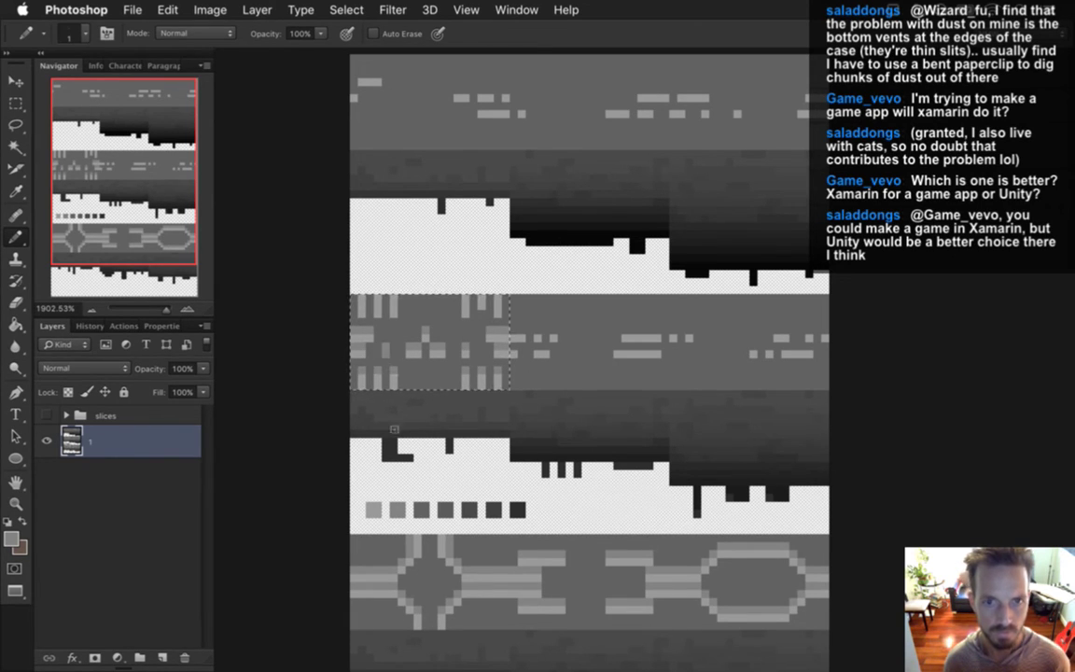
Save the edited tile sheet.
key(ctrl+s)
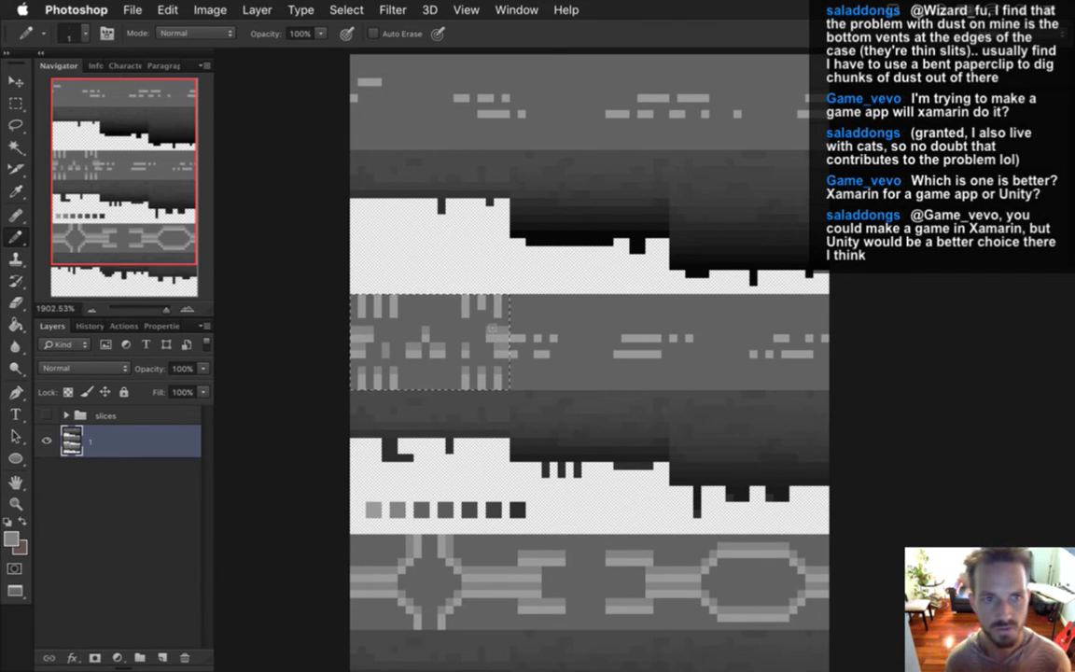
key(m)
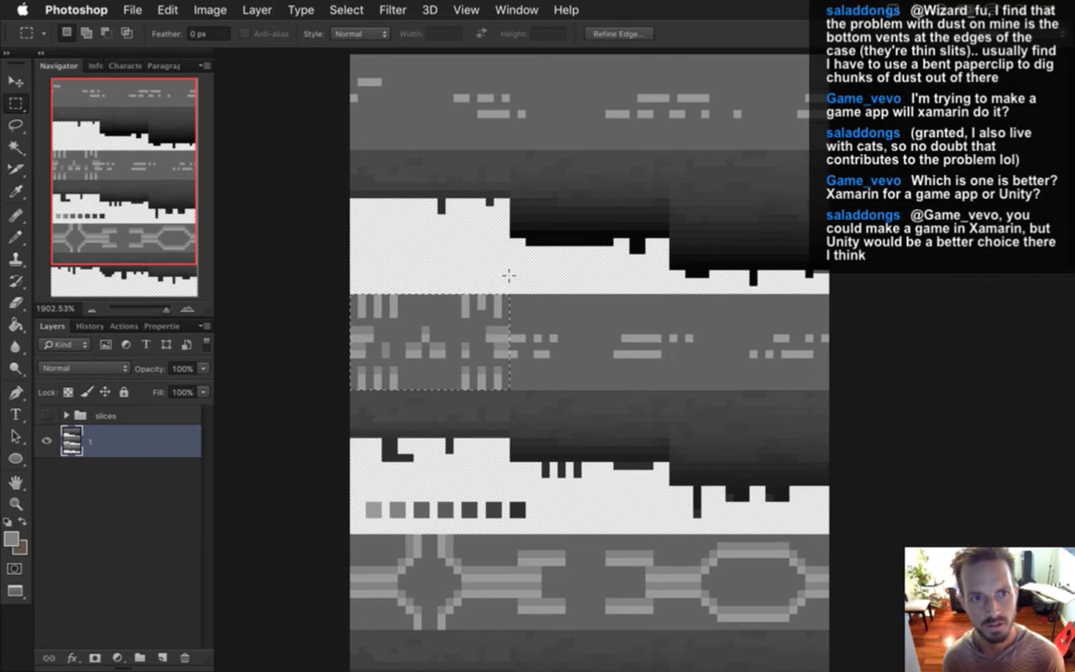
click(131, 9)
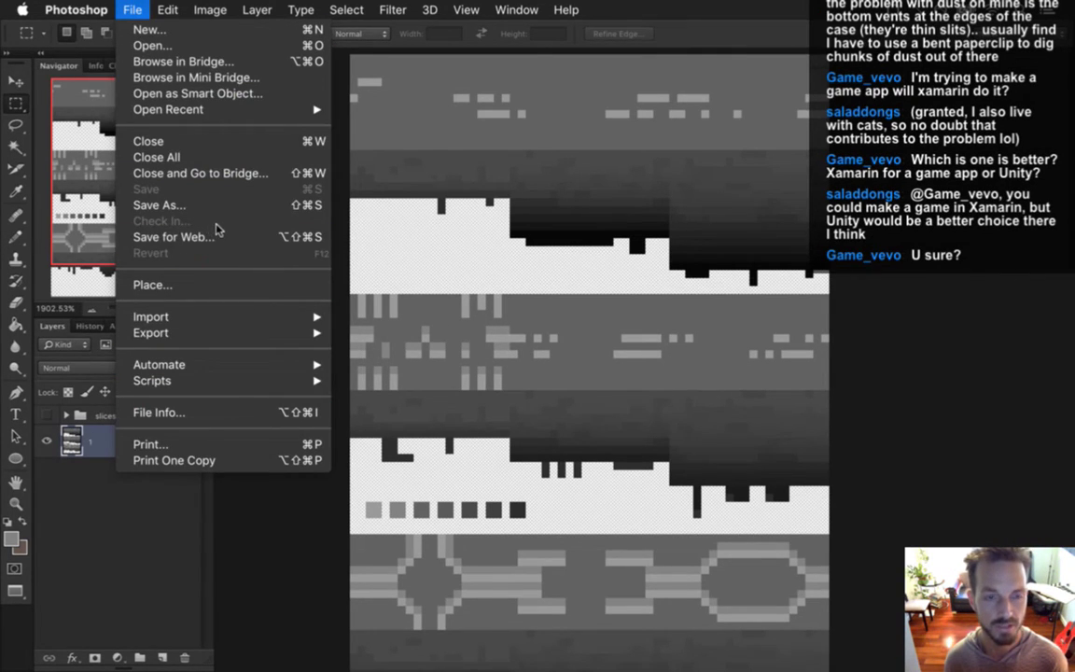
Export the slices via Save for Web as 4Ground.png into Level, replacing the existing files.
click(186, 237)
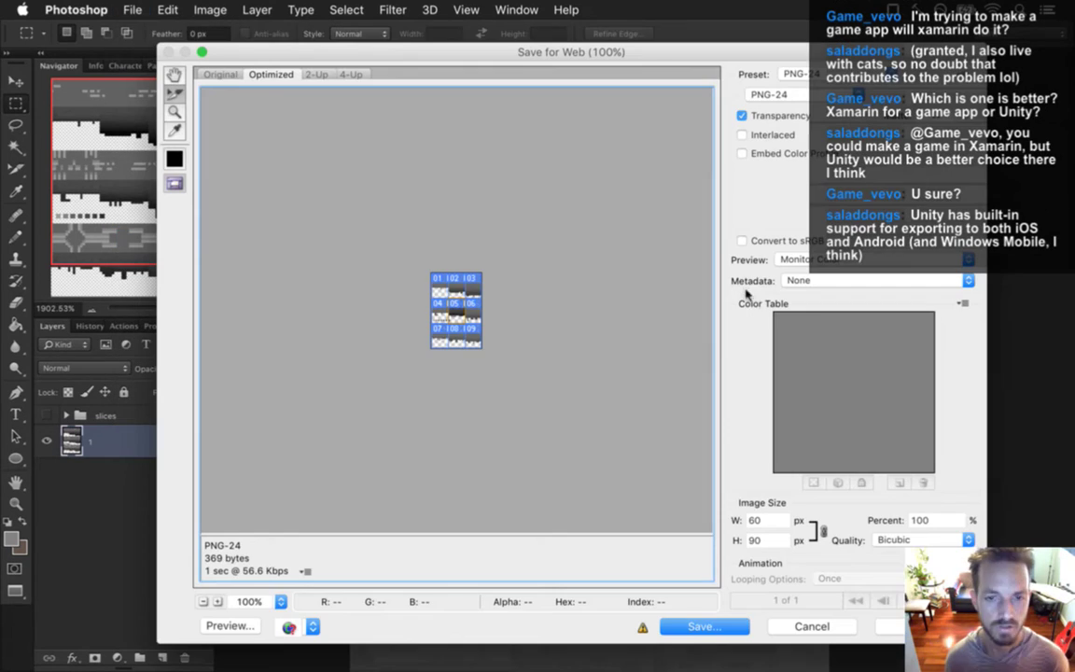
key(Return)
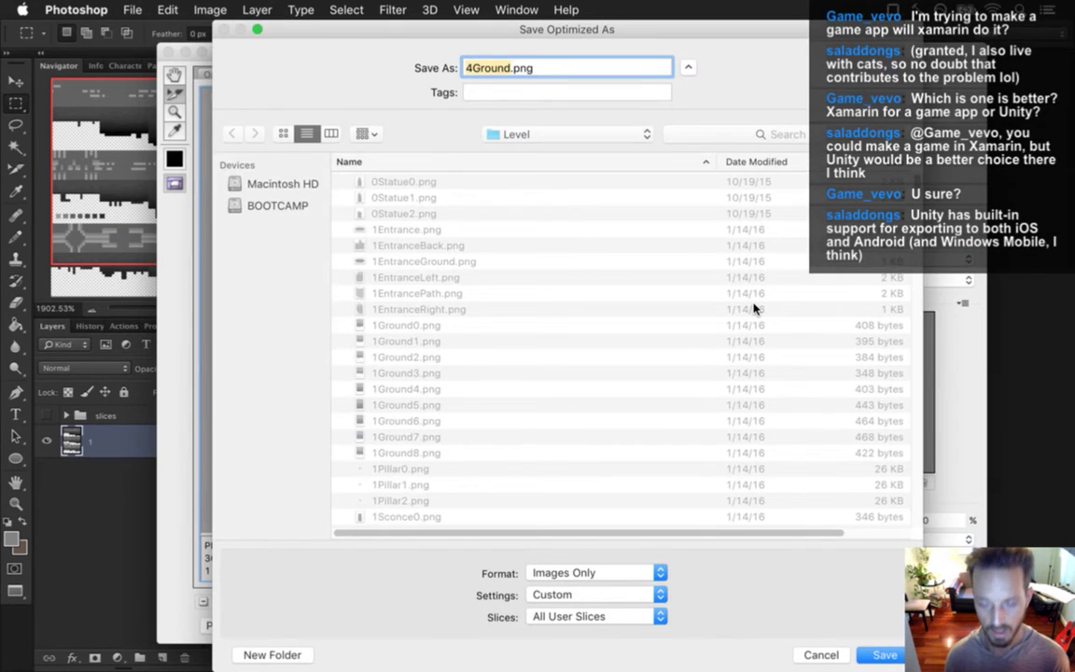
key(Return)
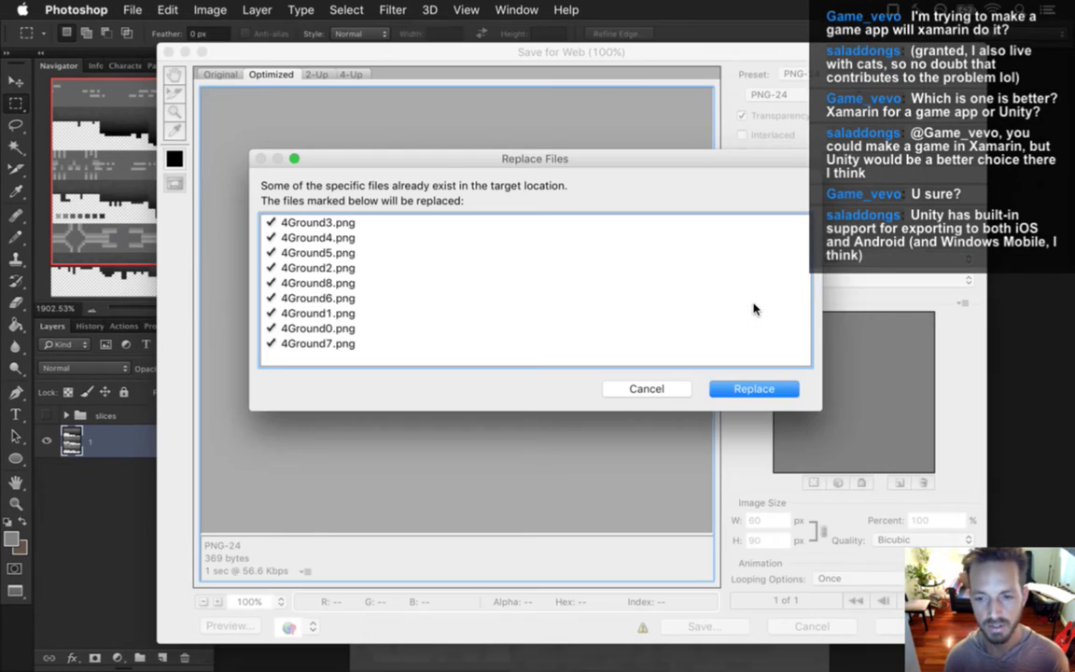
key(Return)
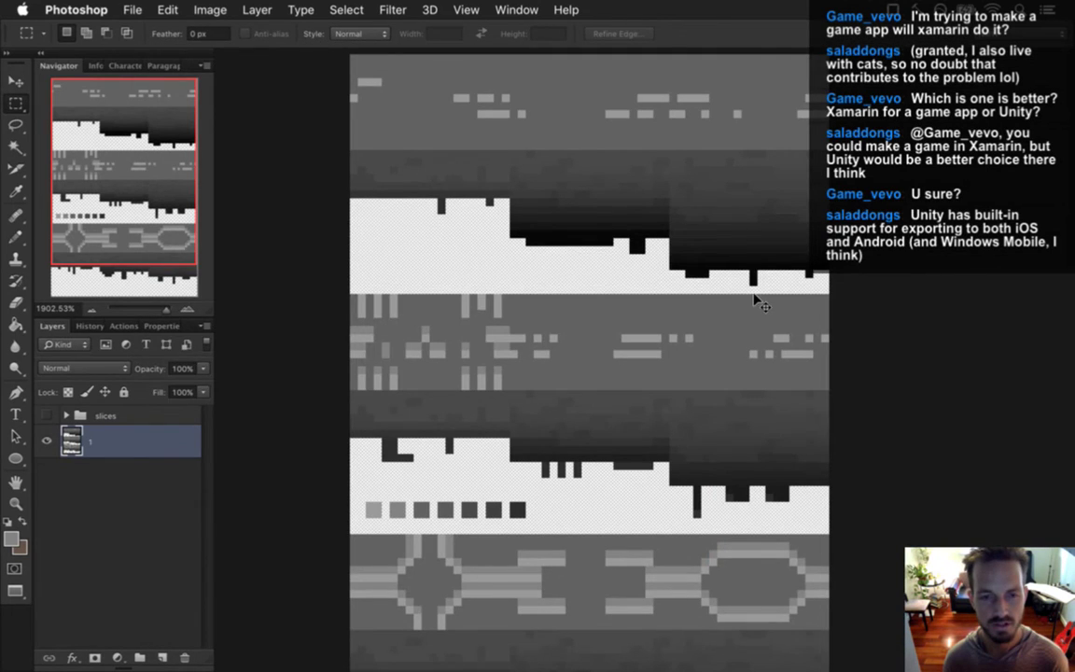
key(super+Tab)
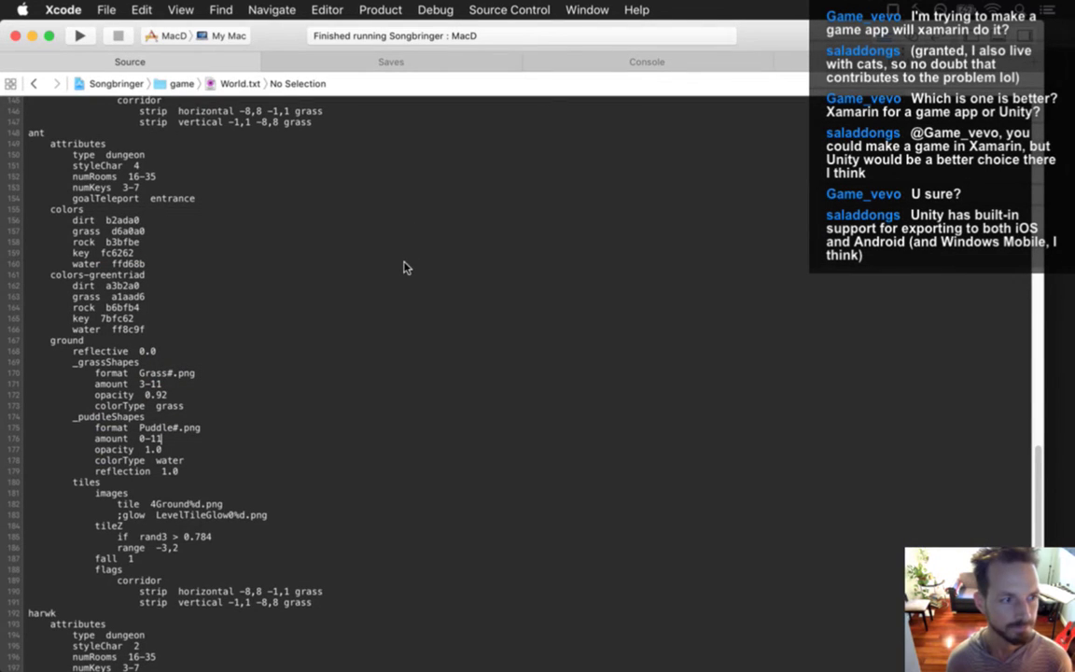
Build and run Songbringer, restarting the build once, to view the new ground tiles.
key(super+r)
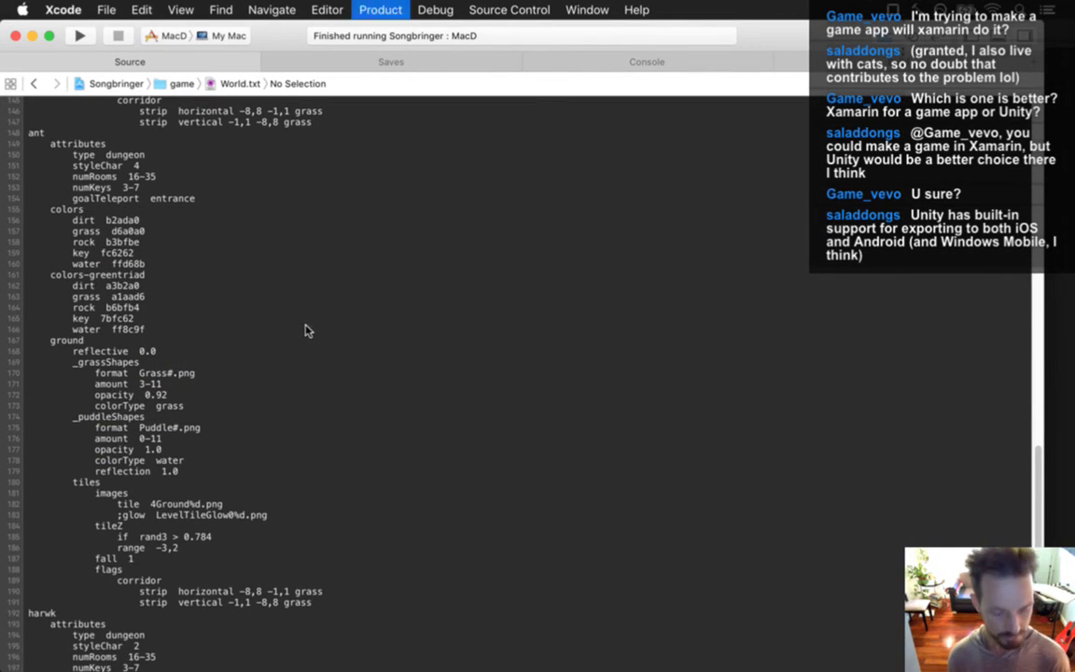
click(117, 35)
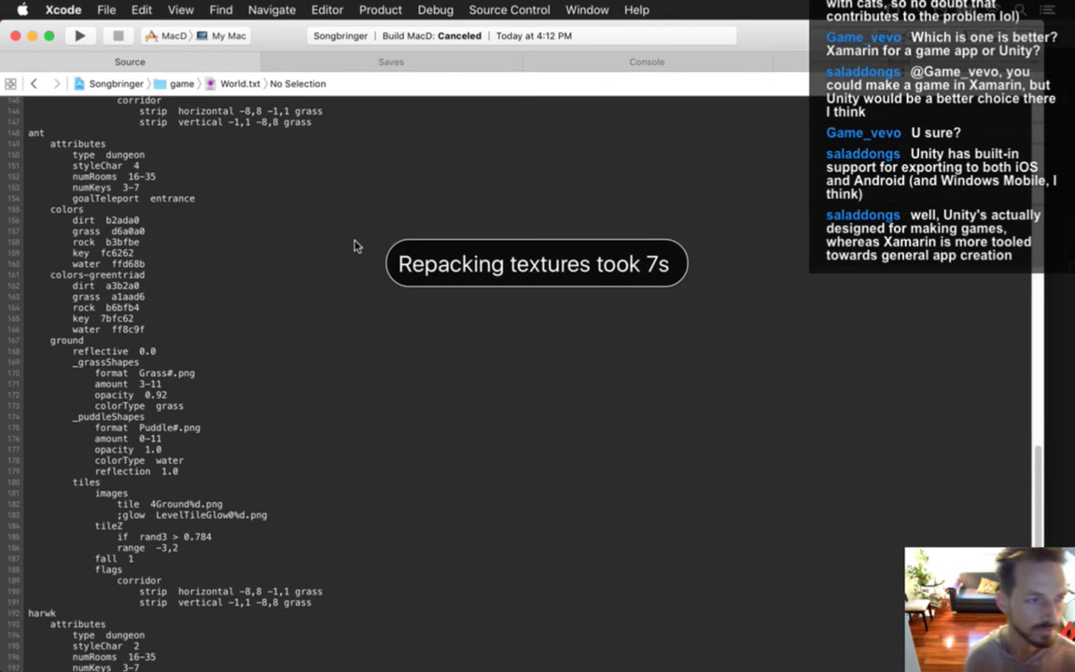
key(super+r)
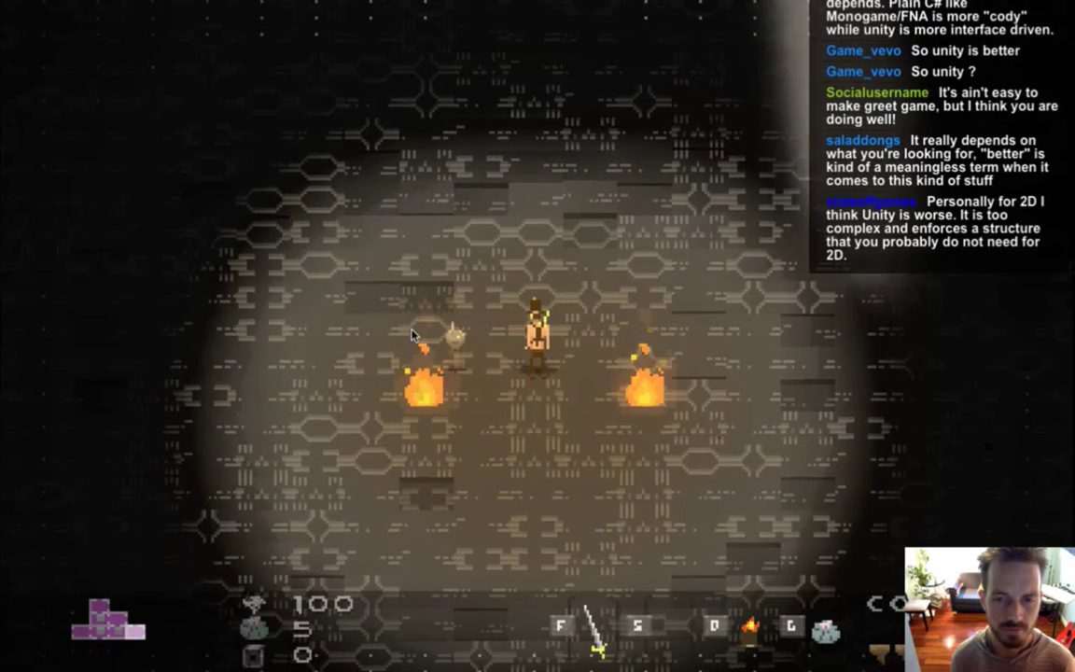
Quit the game and open Backgrounds/CaveSquared.psd in Photoshop.
key(super+q)
key(super+Tab)
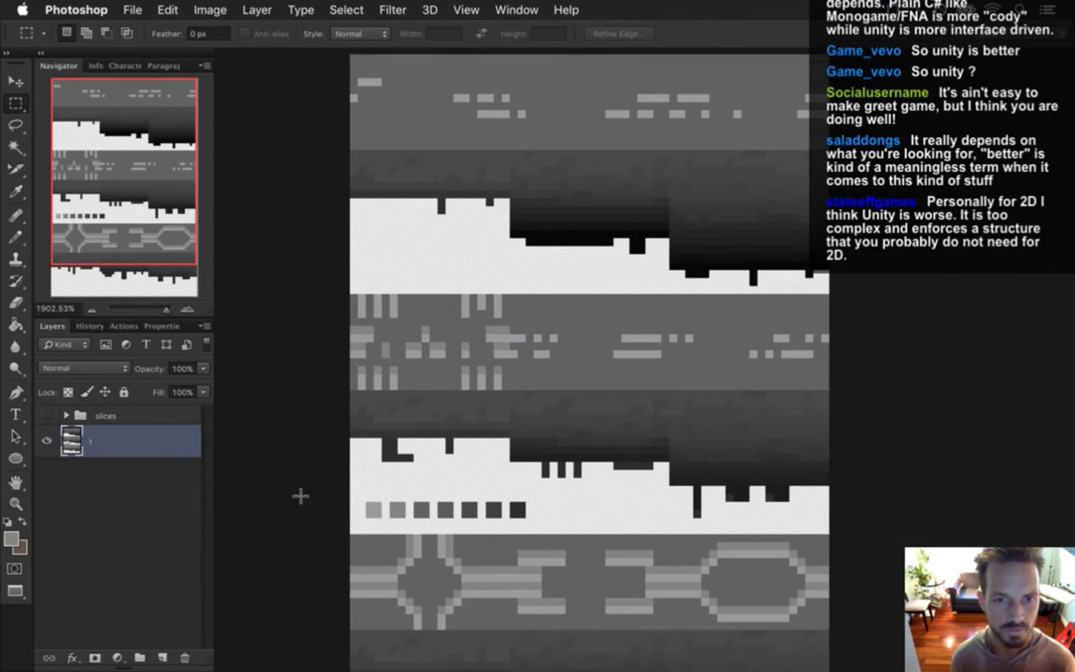
click(132, 9)
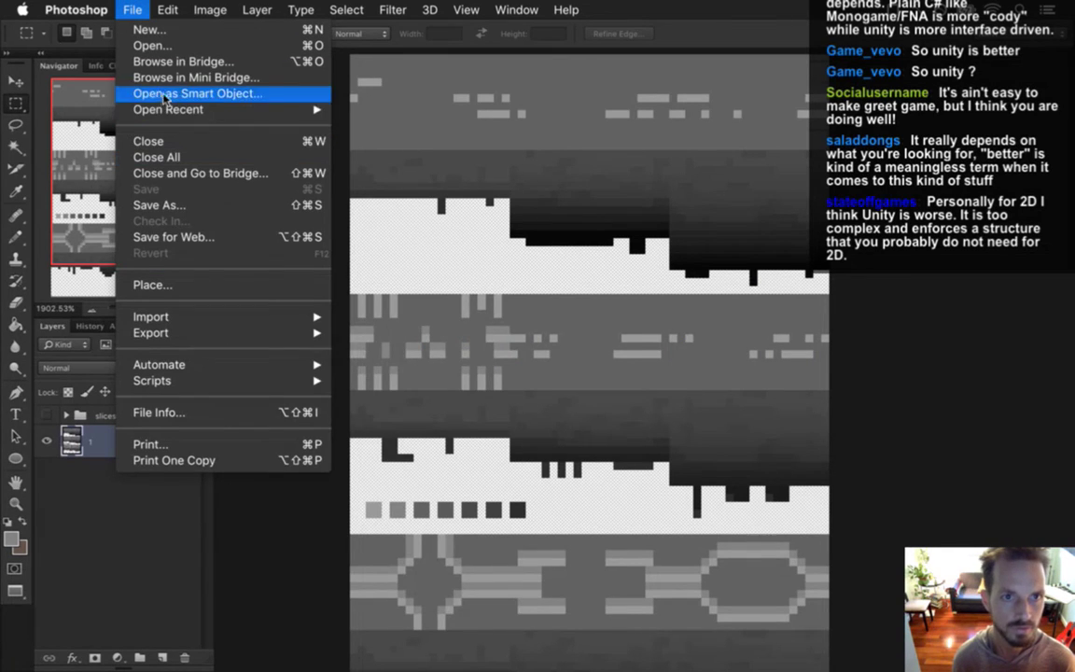
click(177, 46)
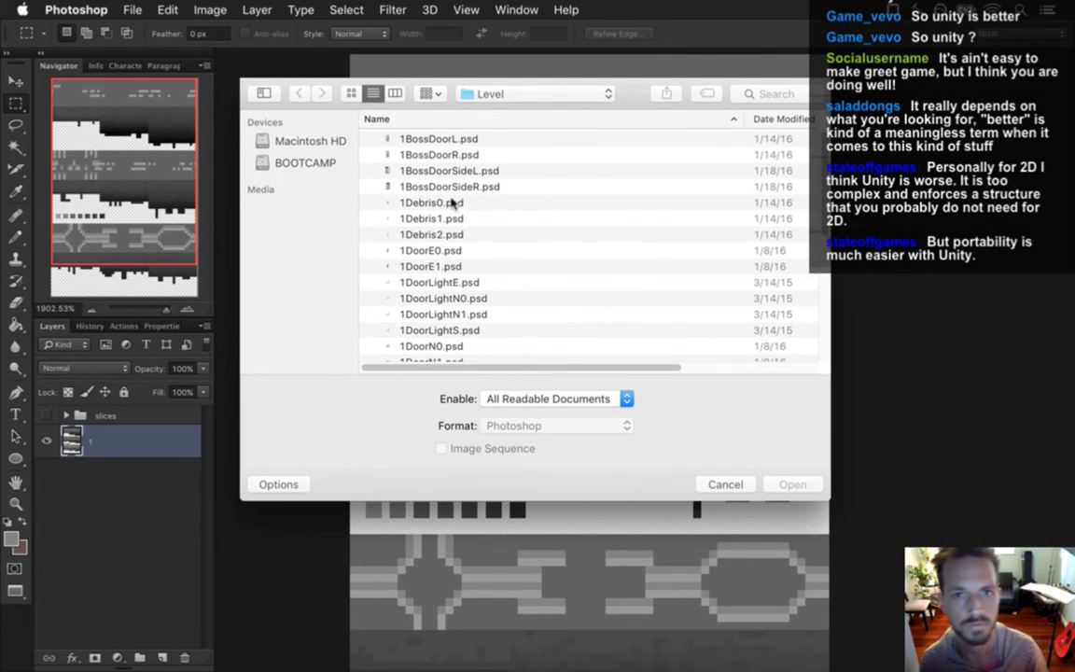
click(501, 94)
click(495, 112)
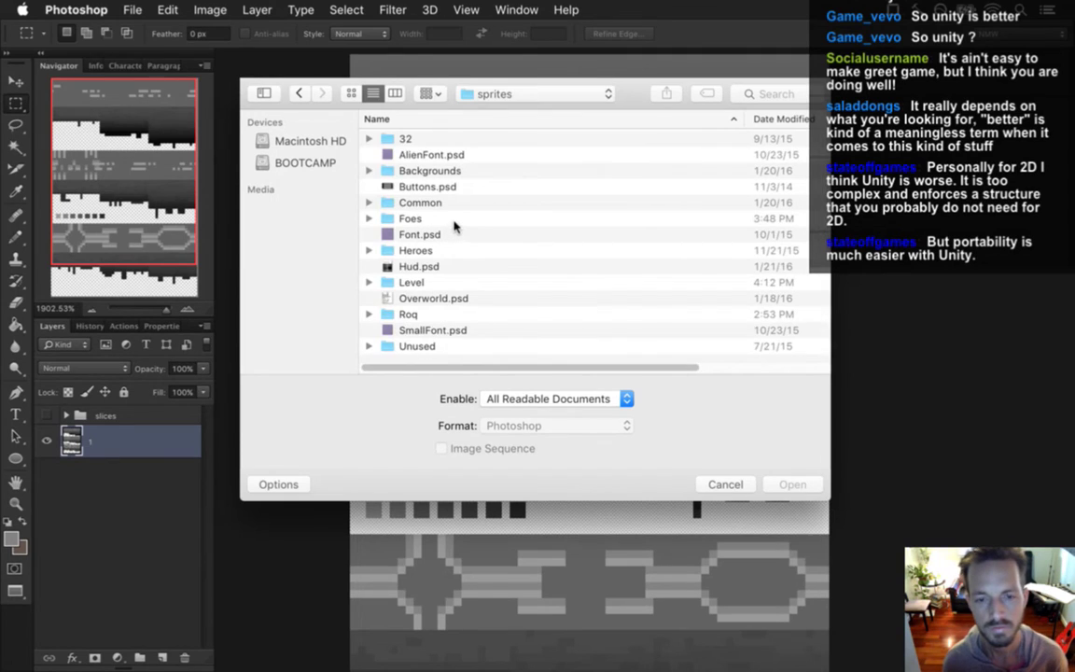
double_click(432, 171)
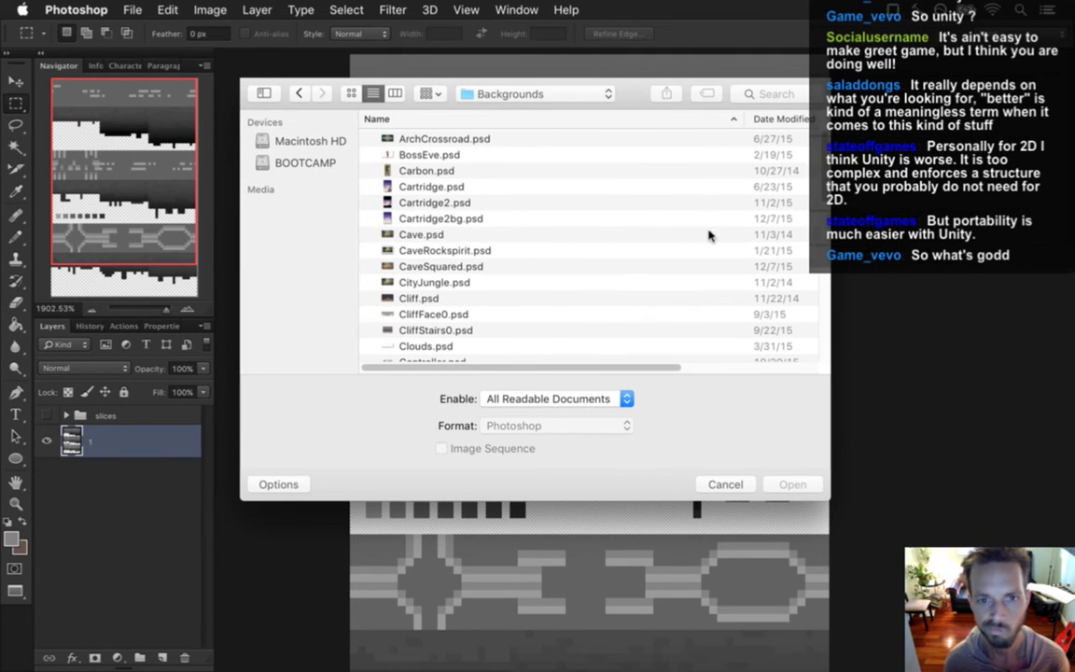
click(504, 269)
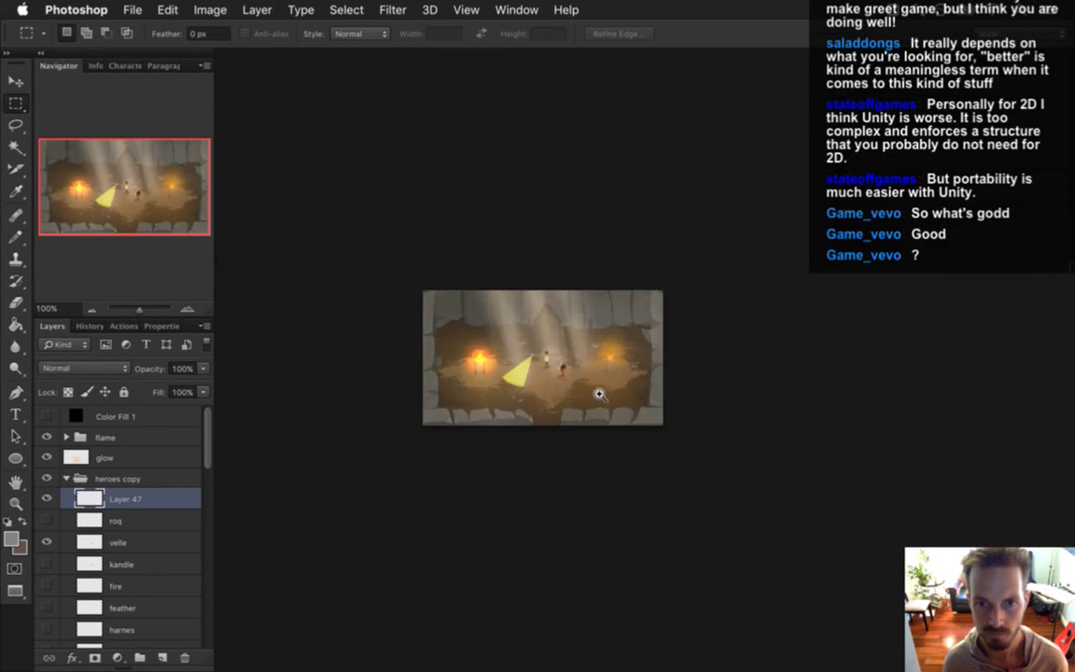
mouse_move(599, 394)
mouse_down()
mouse_move(639, 391)
mouse_move(617, 384)
mouse_up()
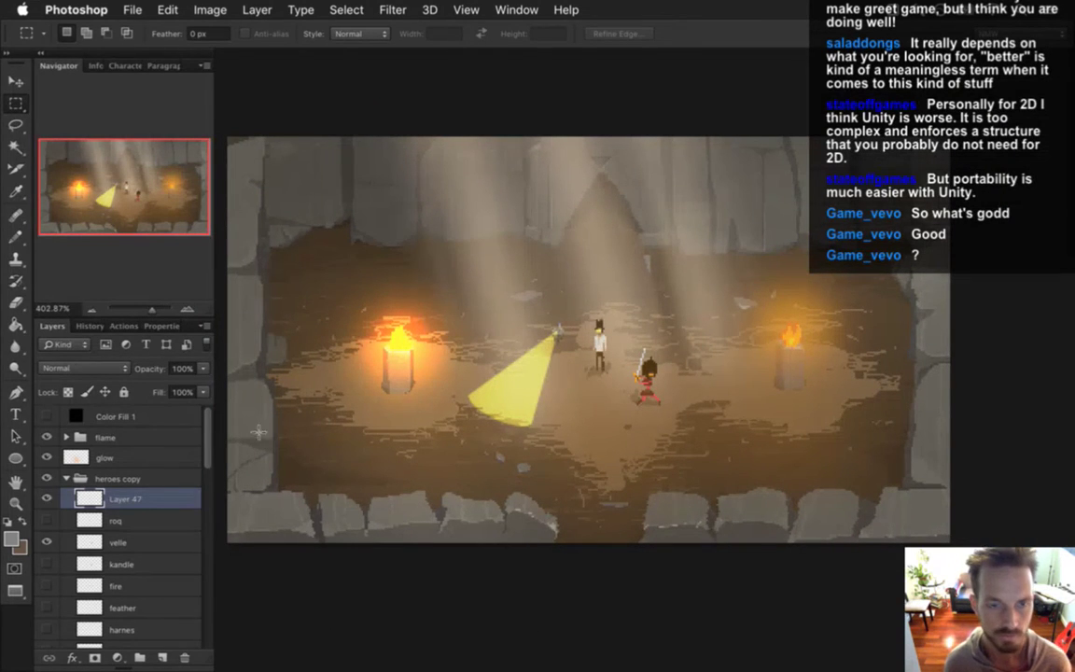
Copy all of Layer 32 from the rock group and return to the ground tile sheet.
drag(211, 443, 206, 557)
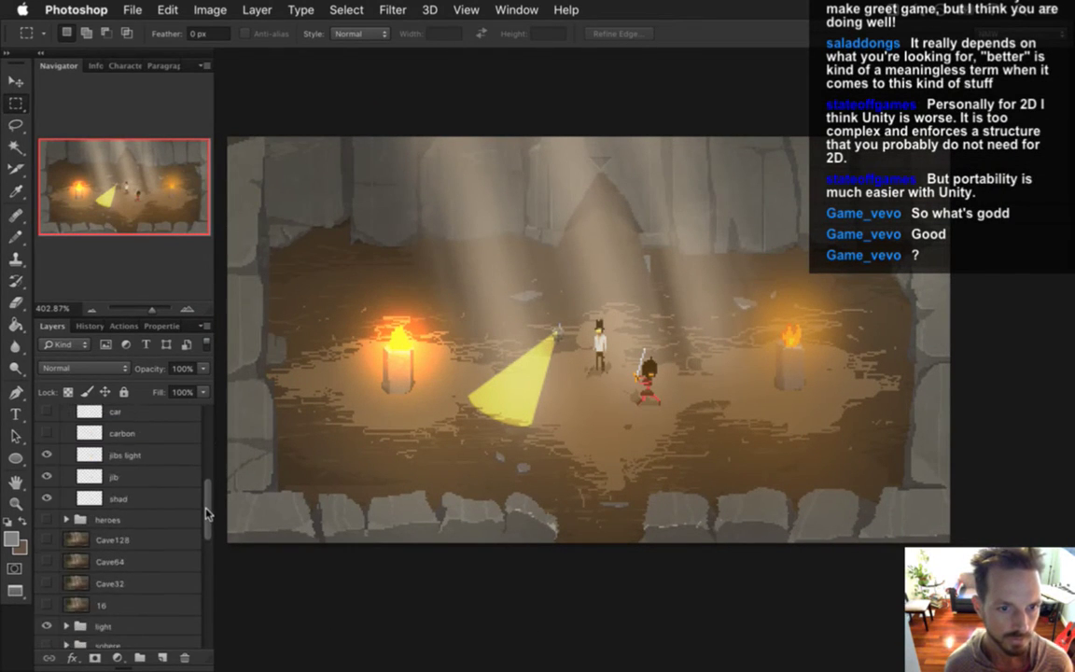
scroll(187, 556, down, 3)
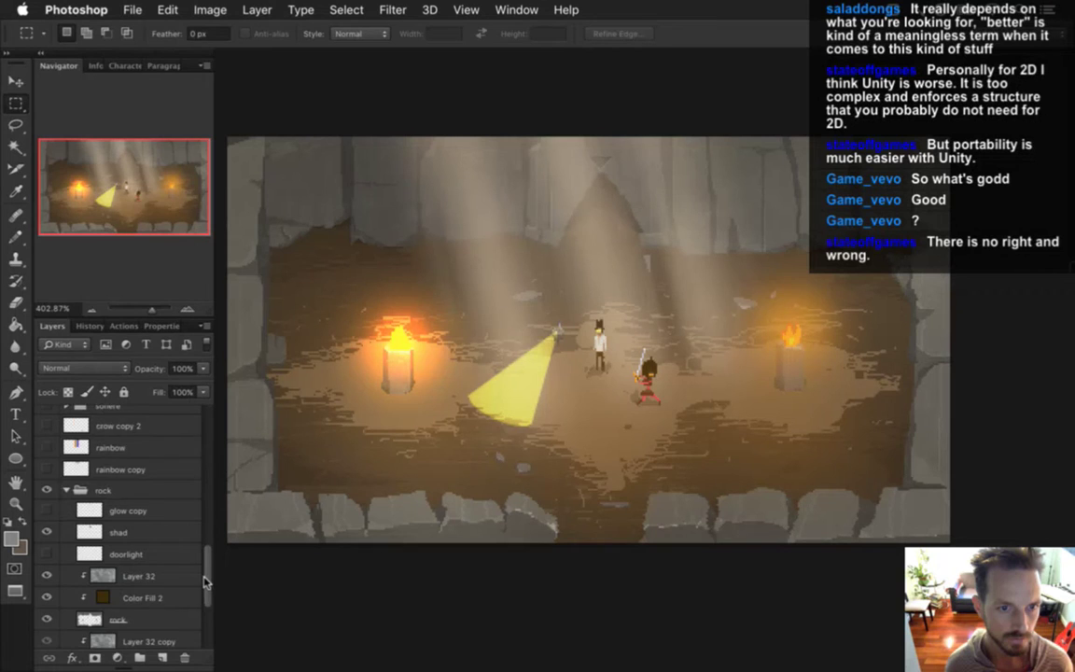
scroll(159, 551, down, 2)
click(132, 534)
key(ctrl+a)
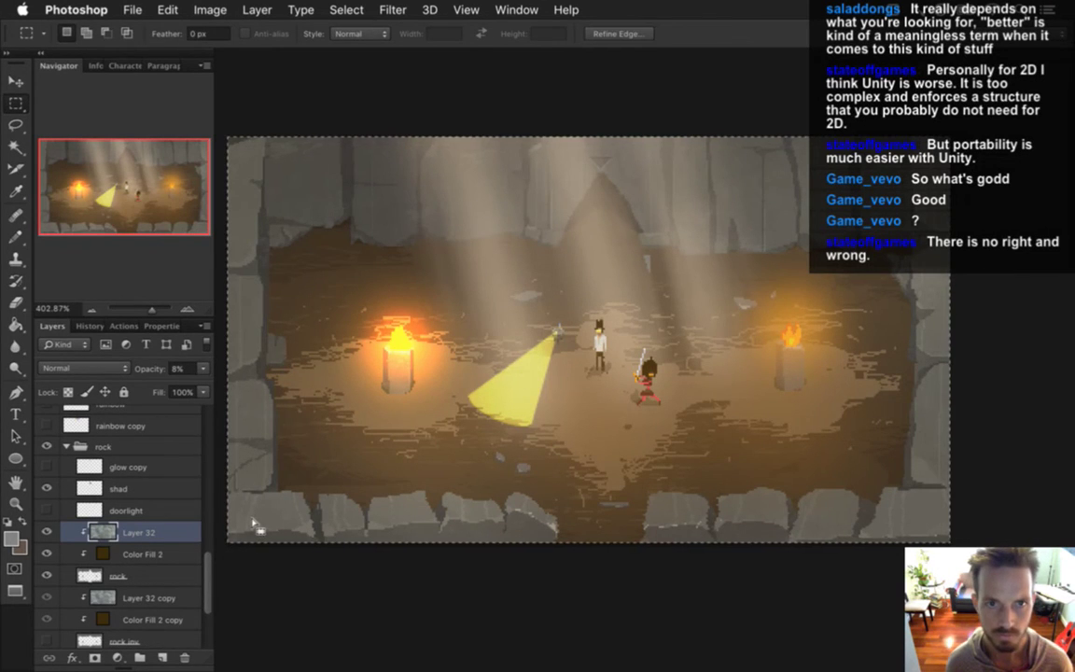
key(ctrl+c)
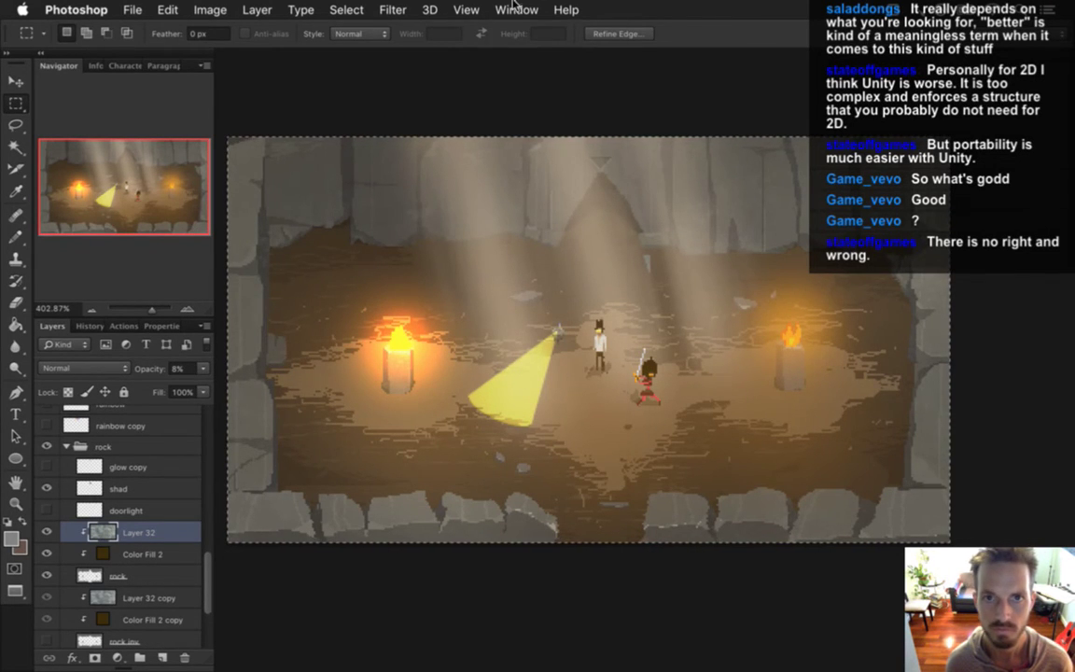
click(516, 9)
click(540, 636)
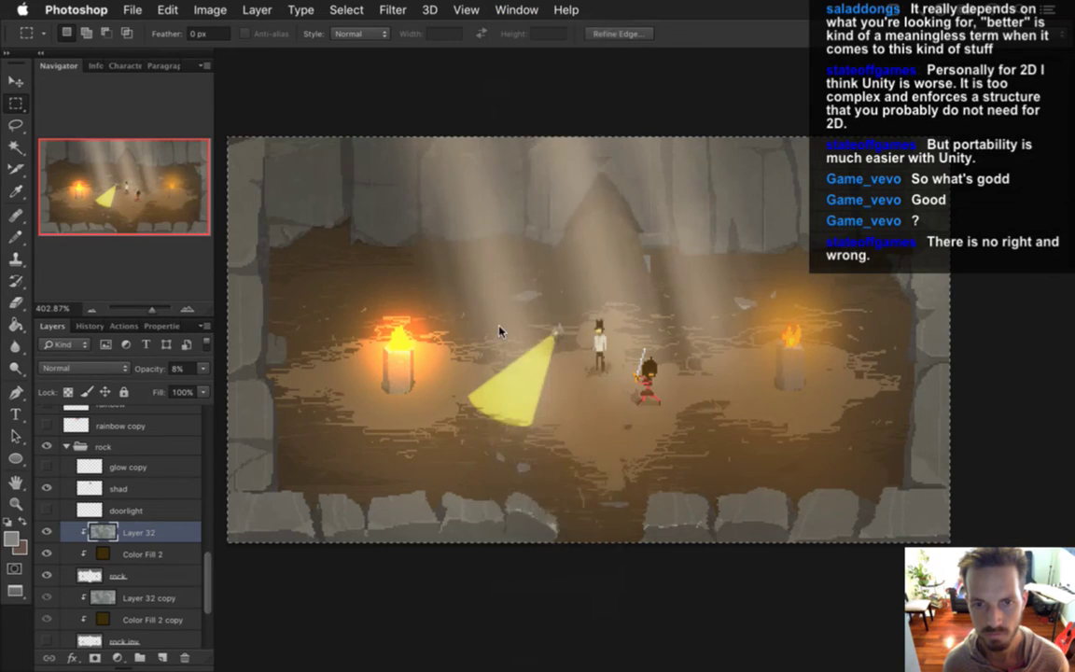
scroll(579, 341, down, 3)
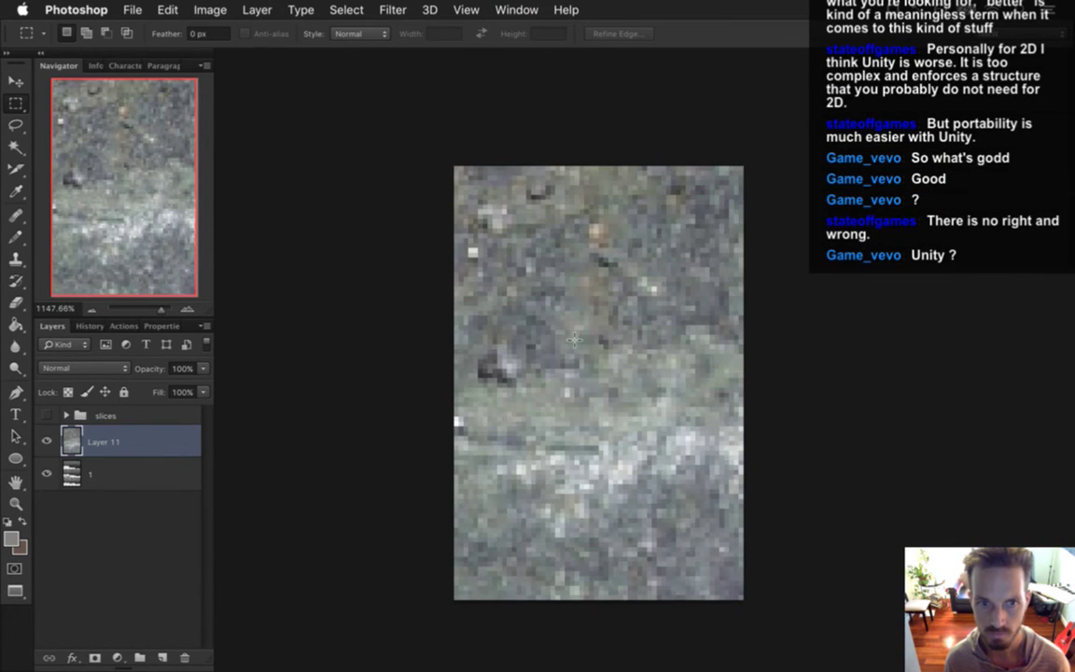
Clip stone texture Layer 11 to layer 1 and lower its opacity to 4%.
alt+click(115, 462)
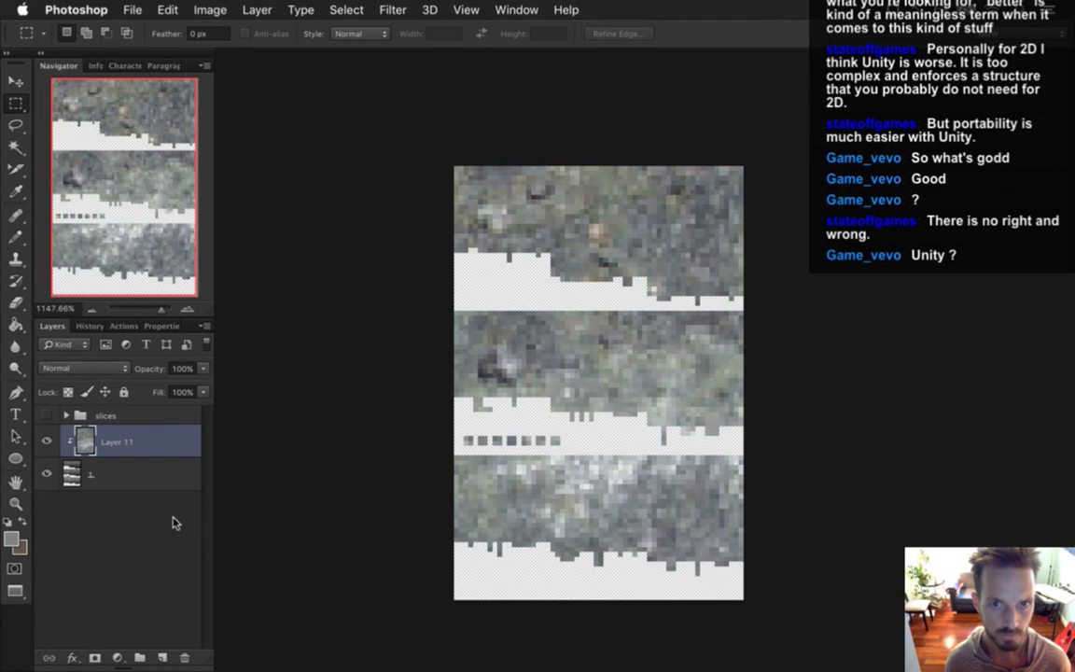
click(182, 369)
text(2)
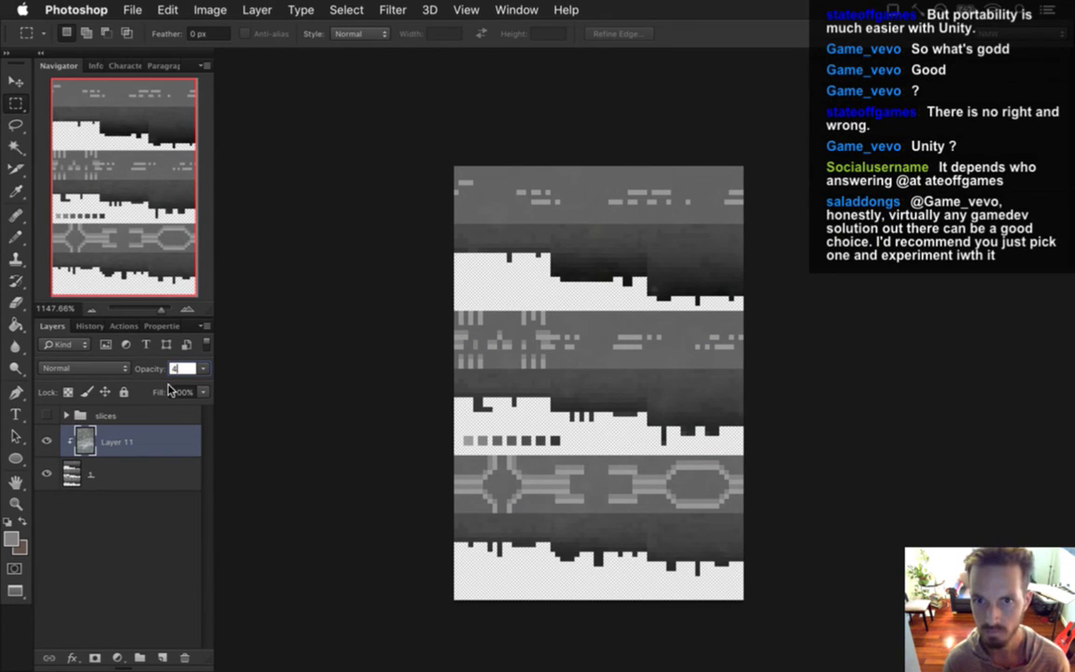
key(Up)
key(Up)
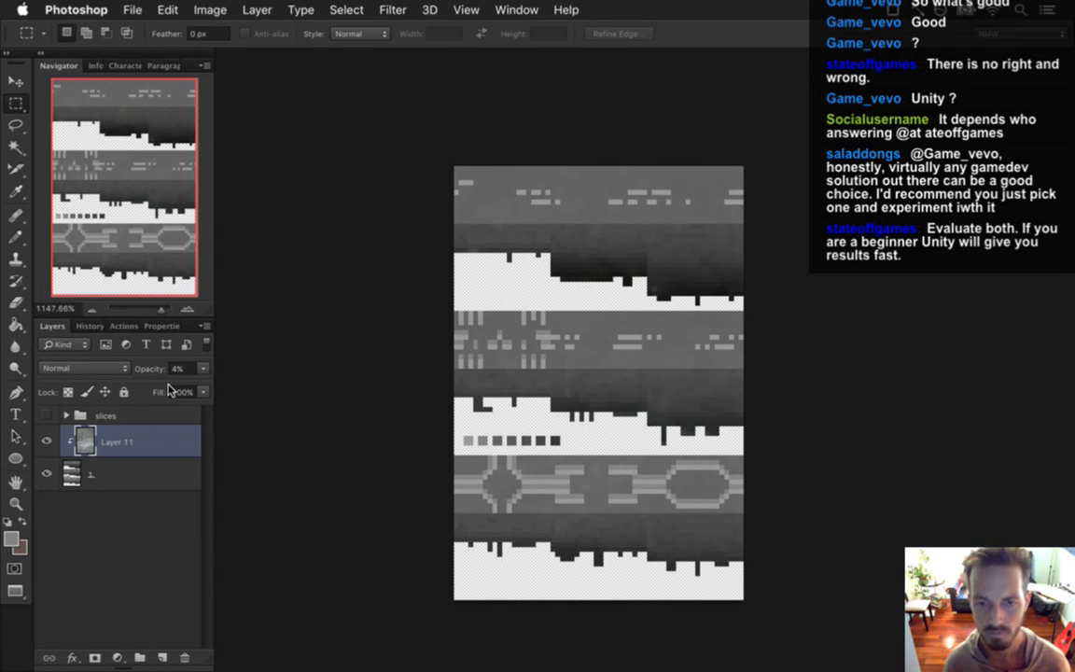
drag(504, 340, 555, 334)
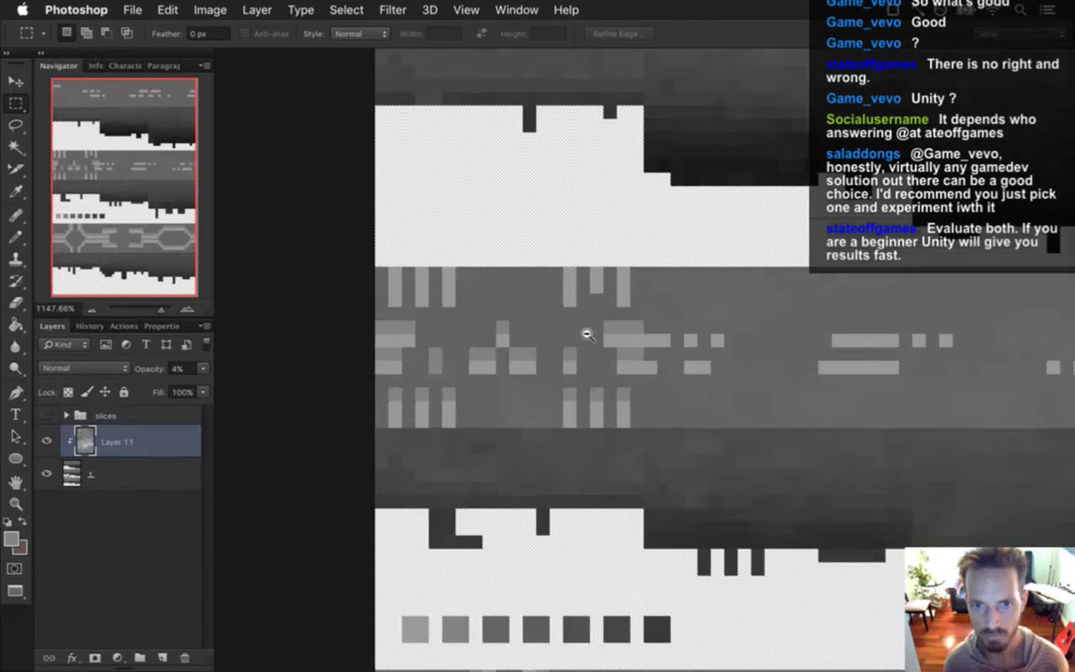
On layer 1, paint sampled light-grey pixels above and beside the dash blocks.
click(81, 474)
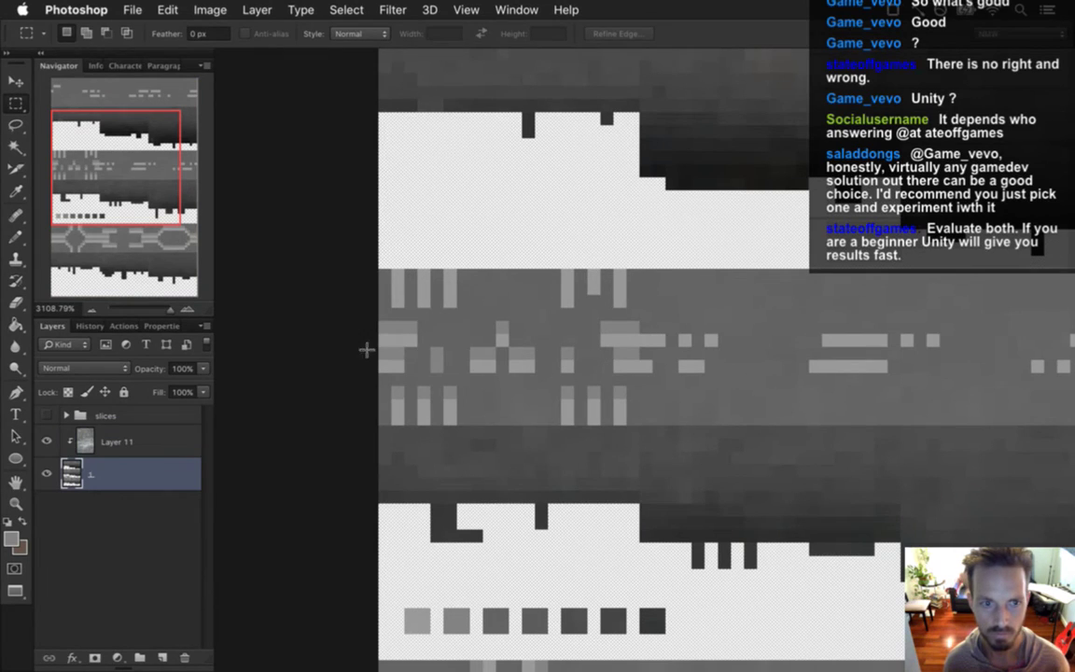
key(i)
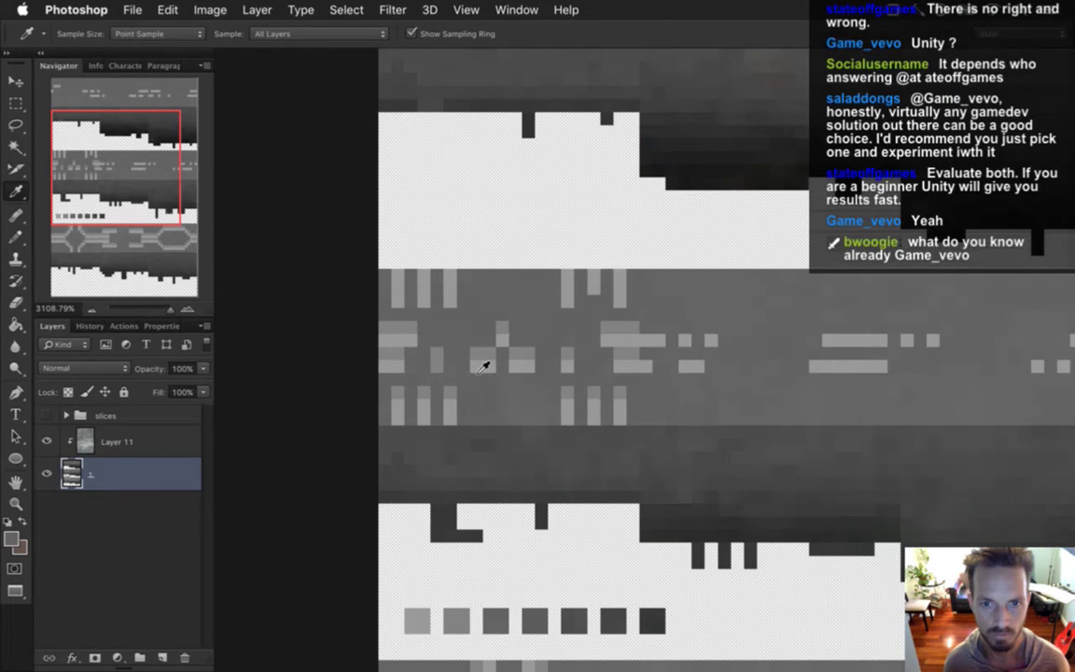
key(b)
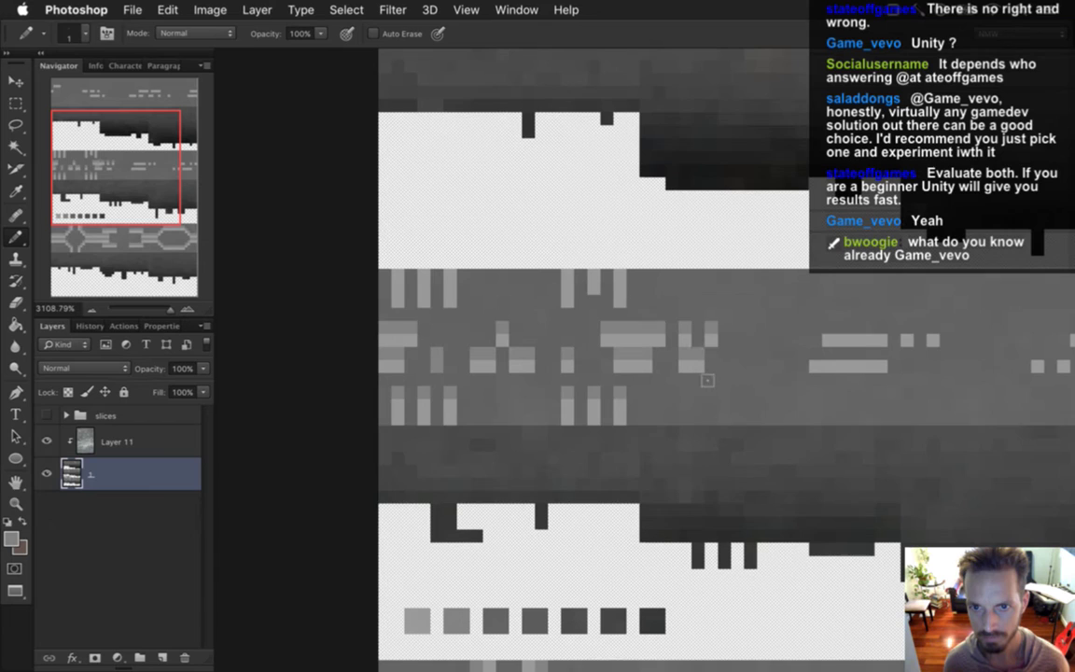
alt+click(692, 332)
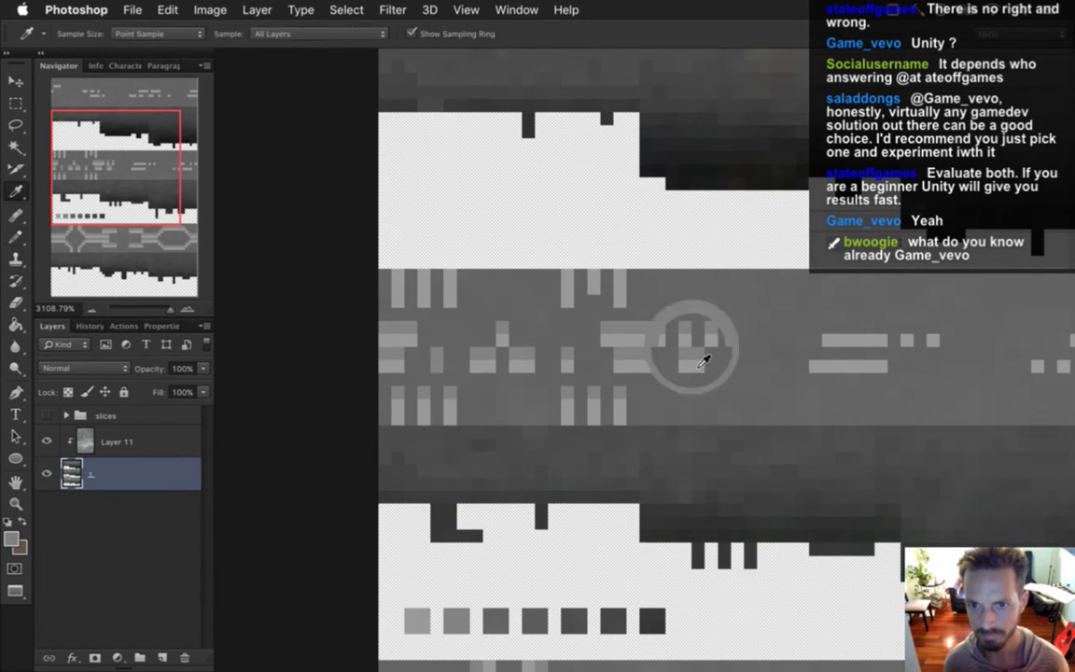
drag(829, 355, 882, 352)
alt+click(792, 341)
mouse_move(982, 371)
mouse_down()
mouse_move(615, 348)
mouse_move(523, 311)
mouse_up()
click(512, 303)
click(538, 303)
click(642, 329)
click(668, 328)
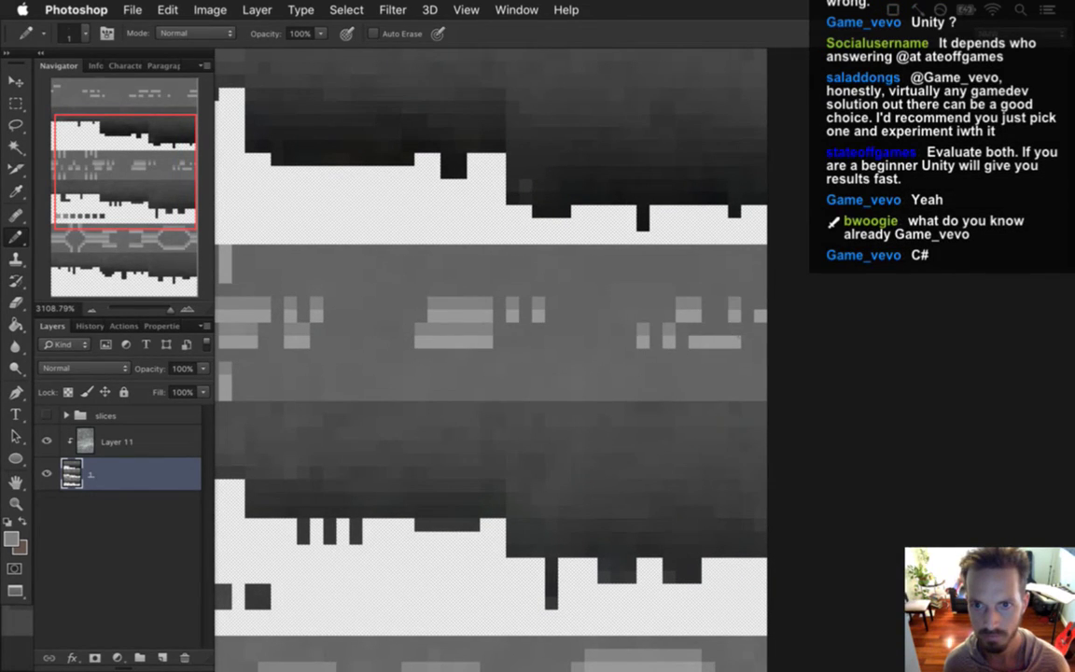
Add more light-grey pixels near the band's top edge, redoing one misplaced pixel.
scroll(665, 361, up, 1)
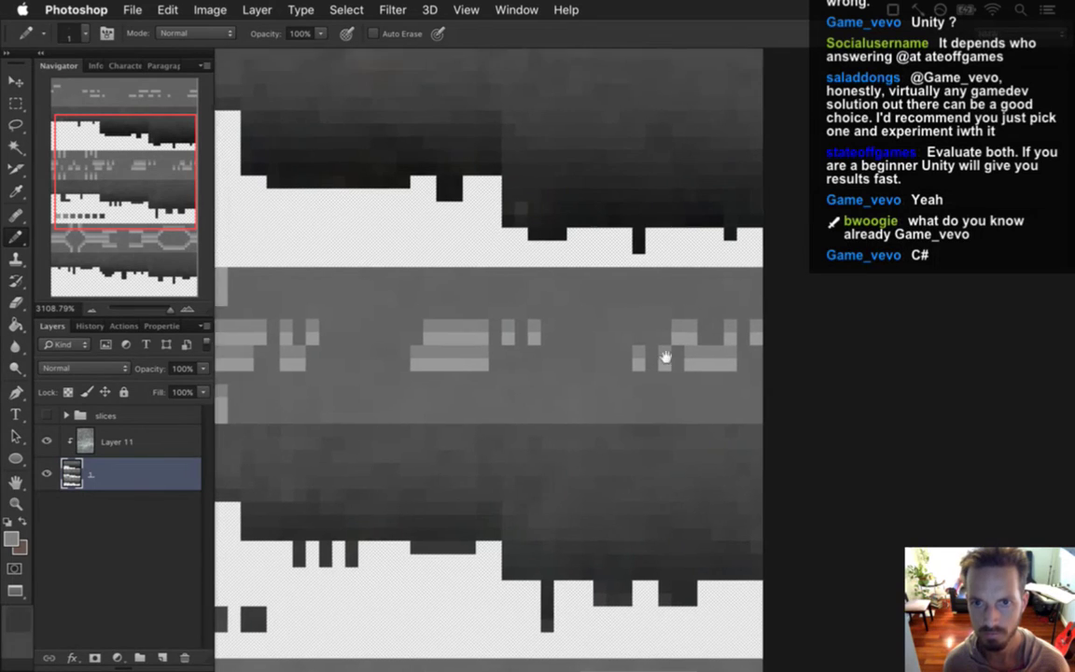
scroll(747, 240, up, 5)
scroll(760, 392, up, 1)
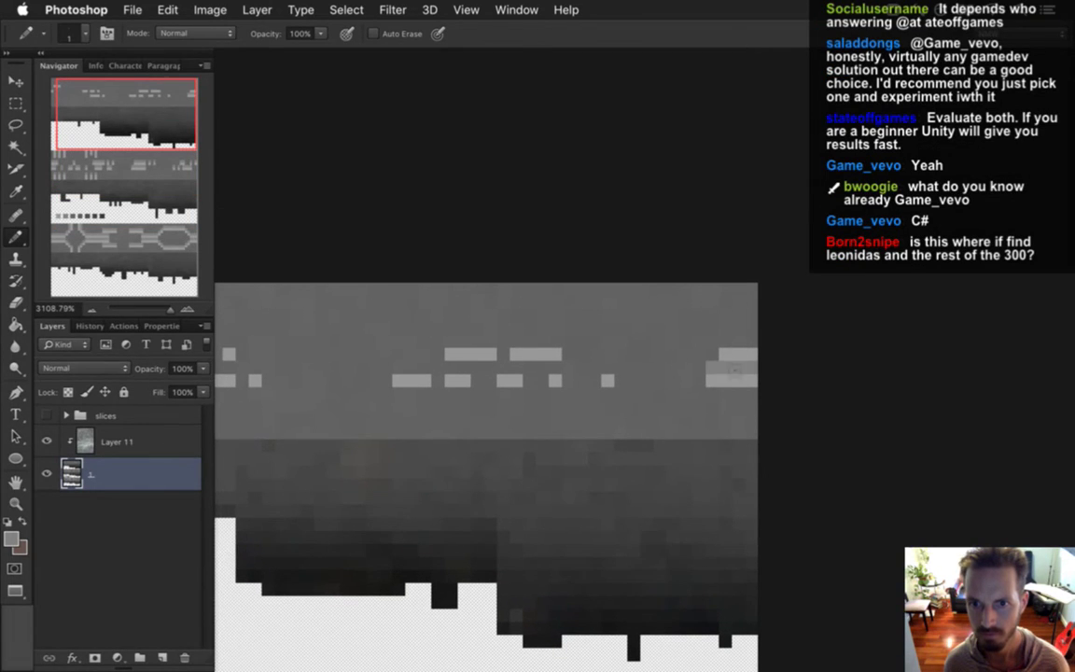
alt+click(568, 375)
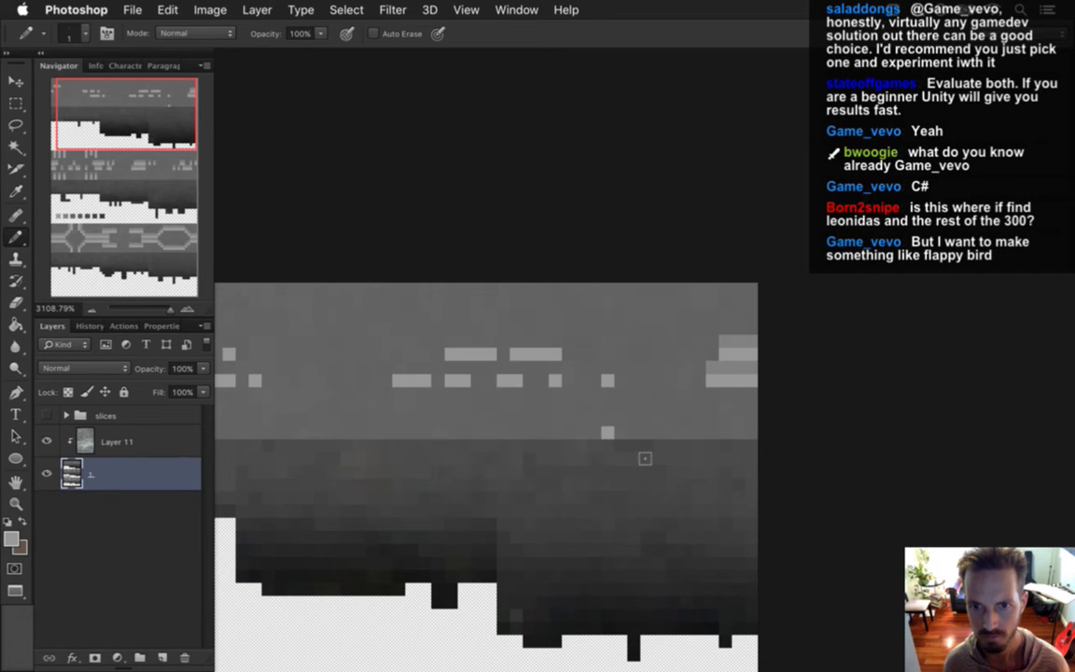
click(608, 290)
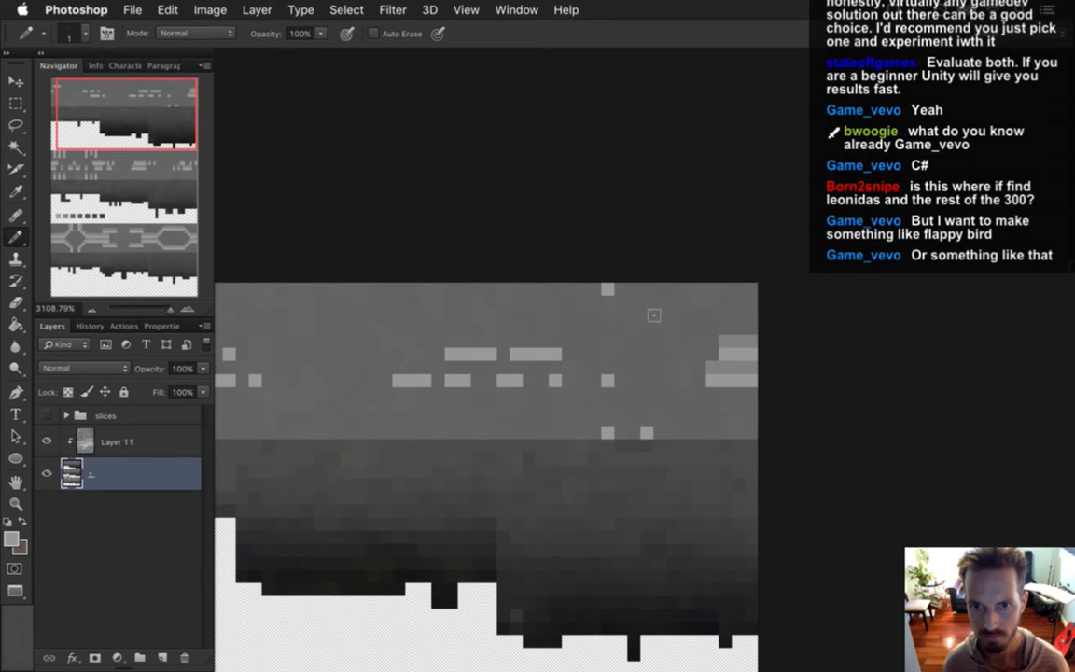
alt+click(672, 316)
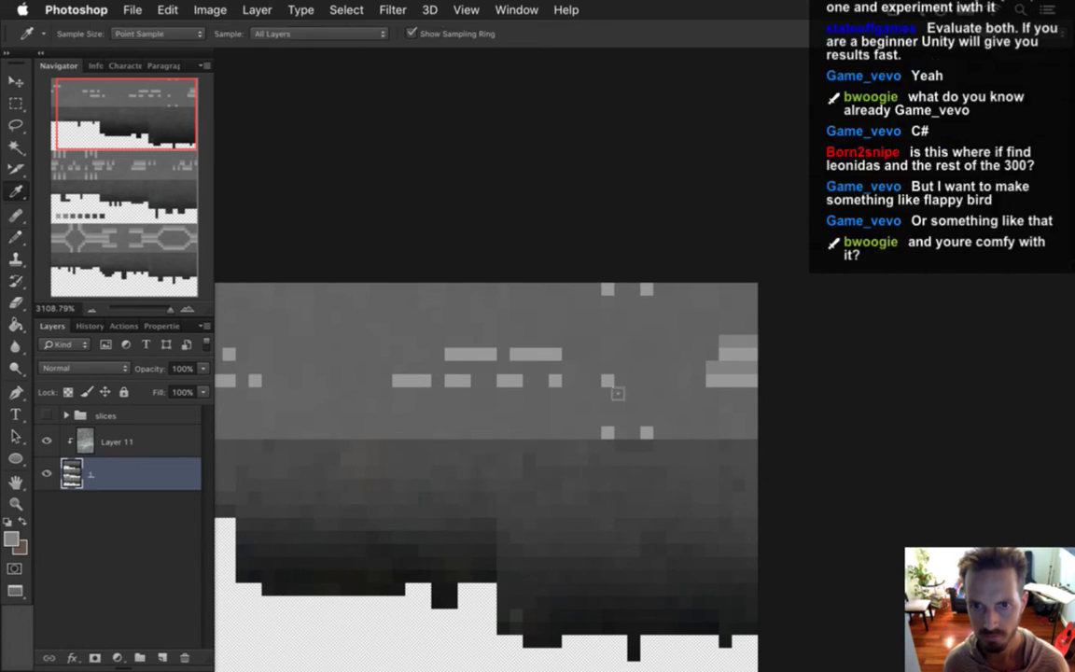
click(608, 368)
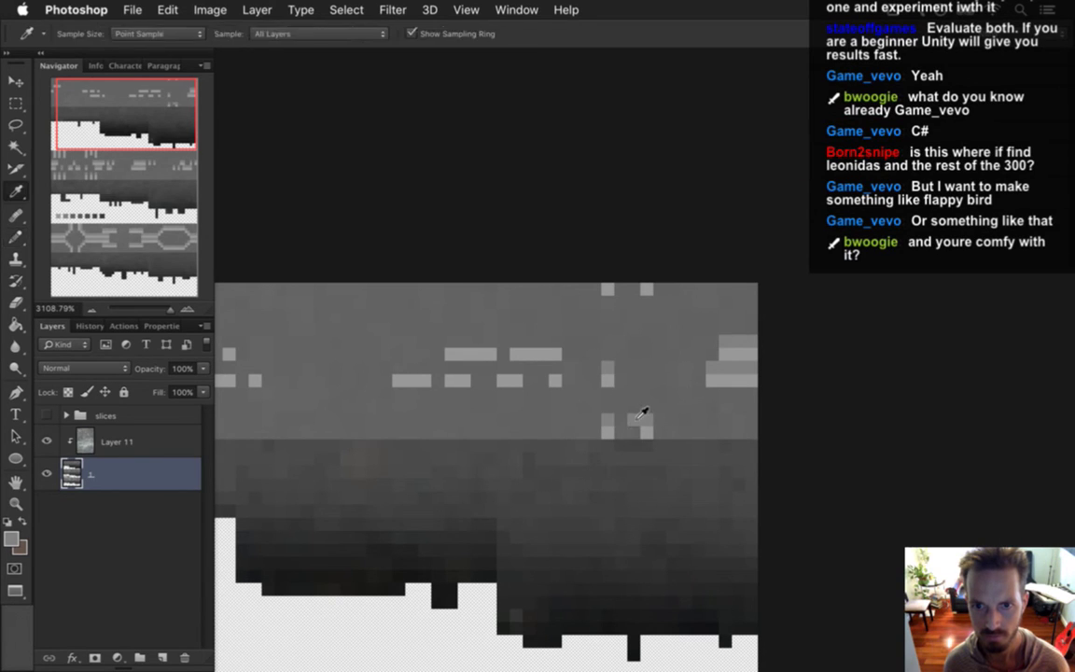
key(ctrl+alt+z)
click(555, 367)
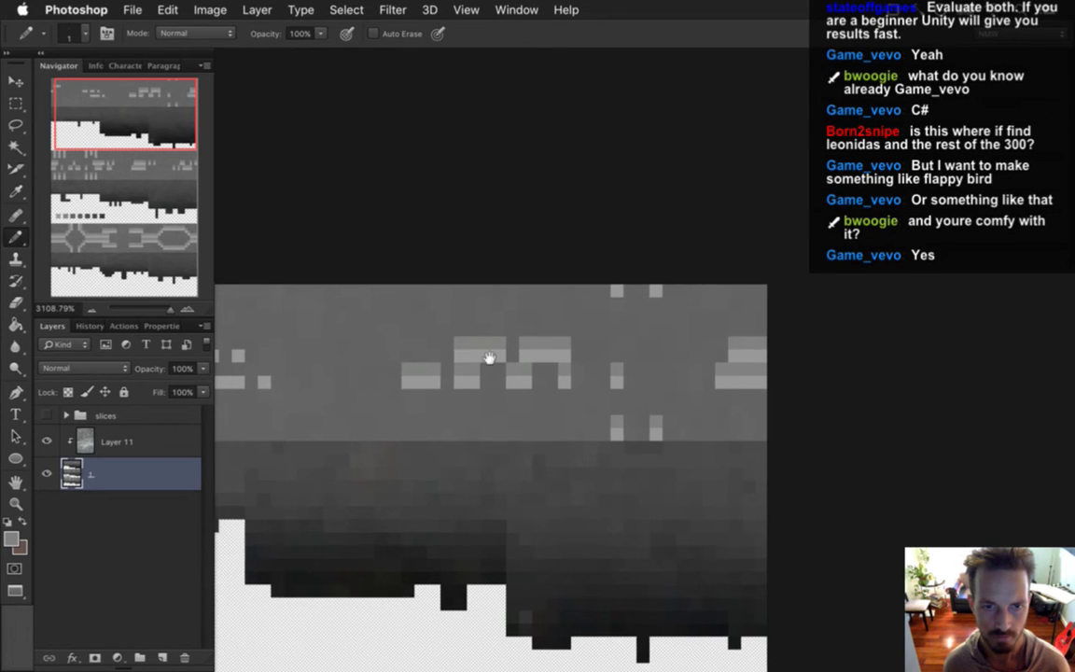
drag(312, 367, 790, 336)
click(732, 336)
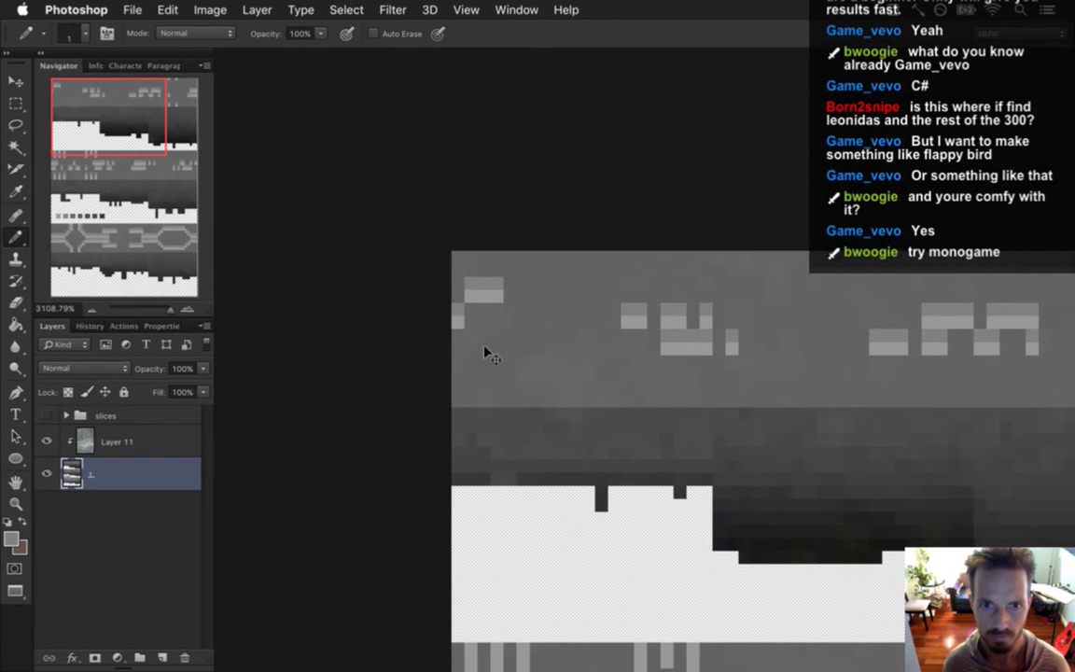
Re-export the slices as PNG-24 4Ground.png files in Level, replacing the old ones.
key(super+alt+shift+s)
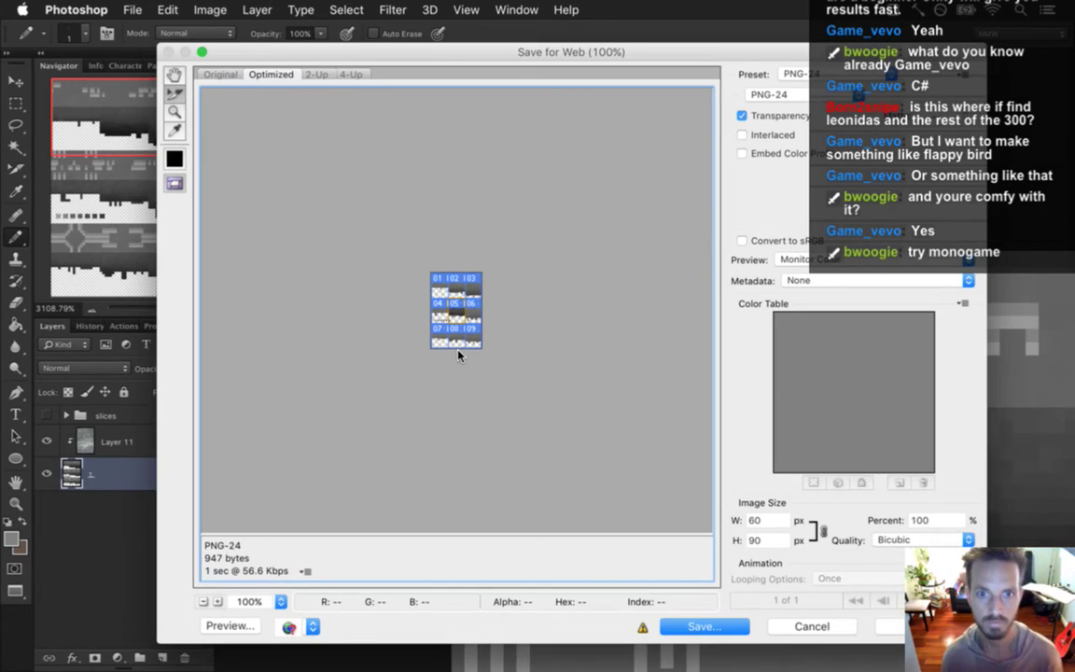
key(Return)
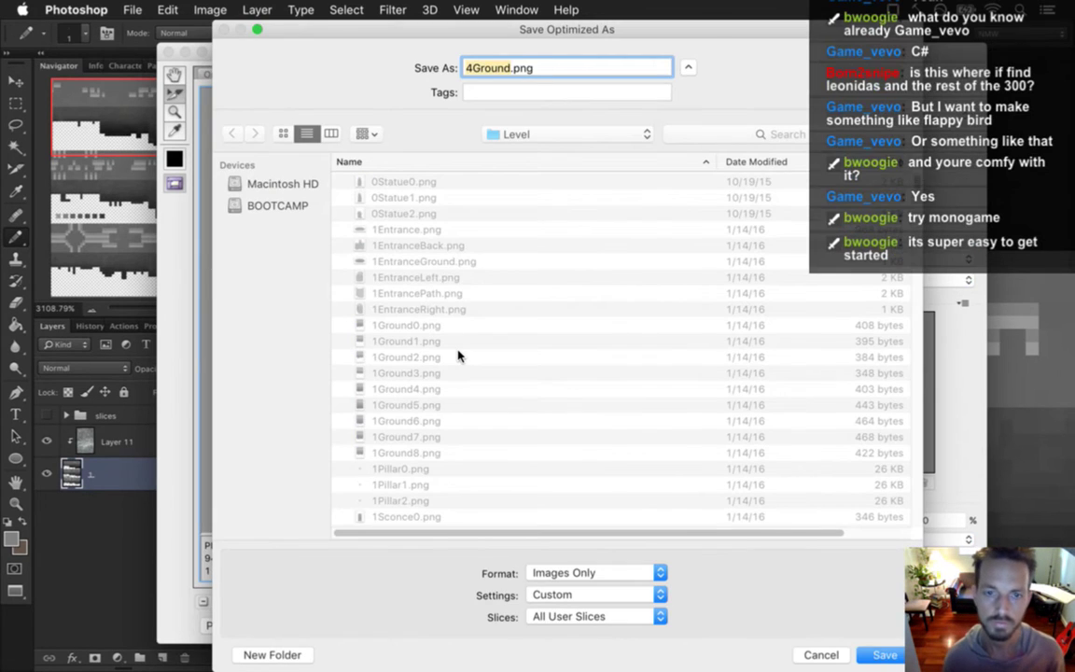
key(Return)
key(Return)
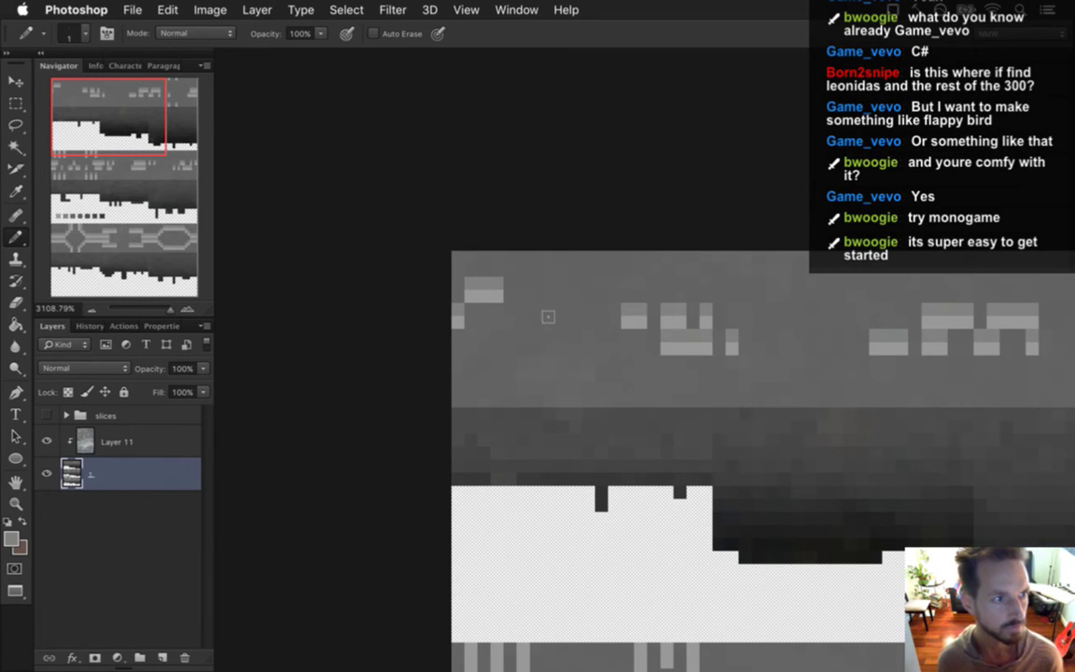
key(super+Tab)
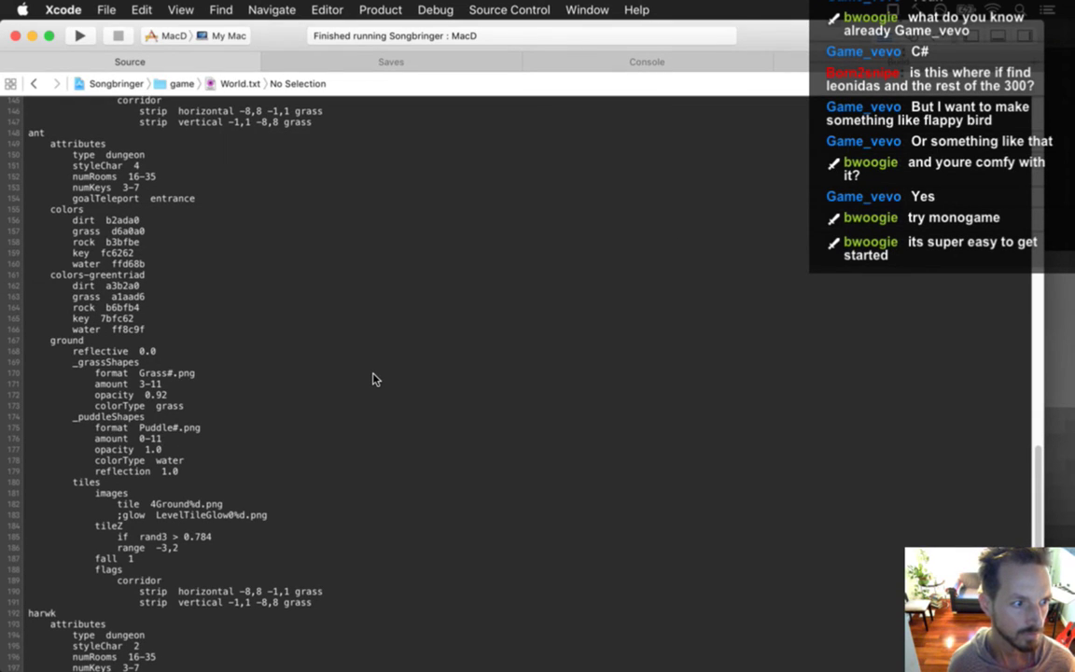
Run Songbringer to inspect the new floor tiles, then quit back to Photoshop.
key(super+r)
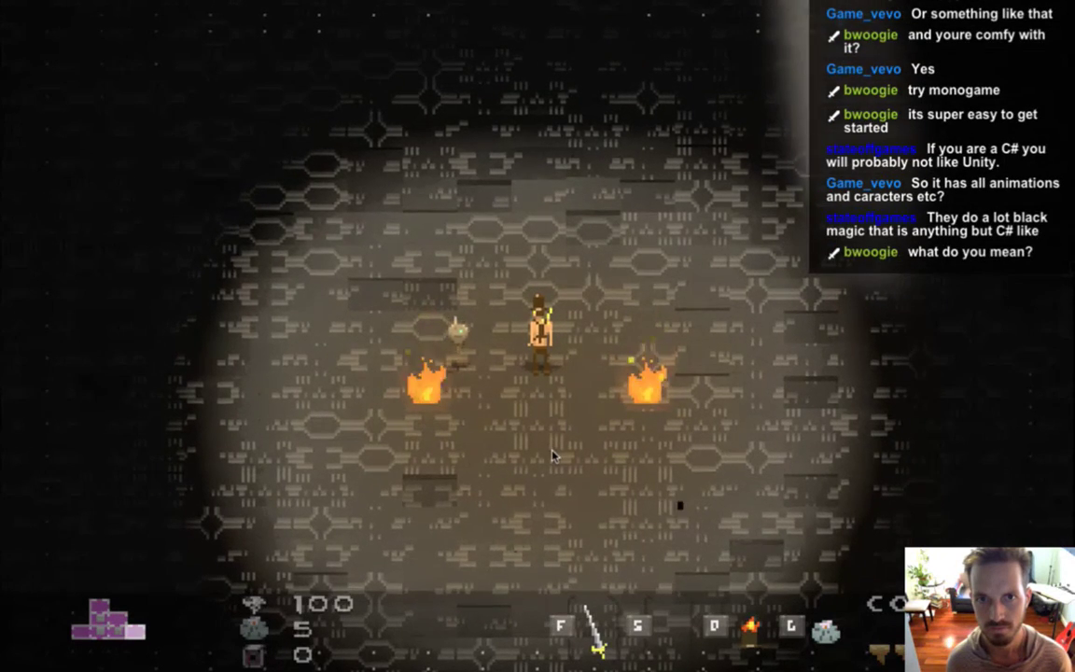
key(super+q)
key(super+Tab)
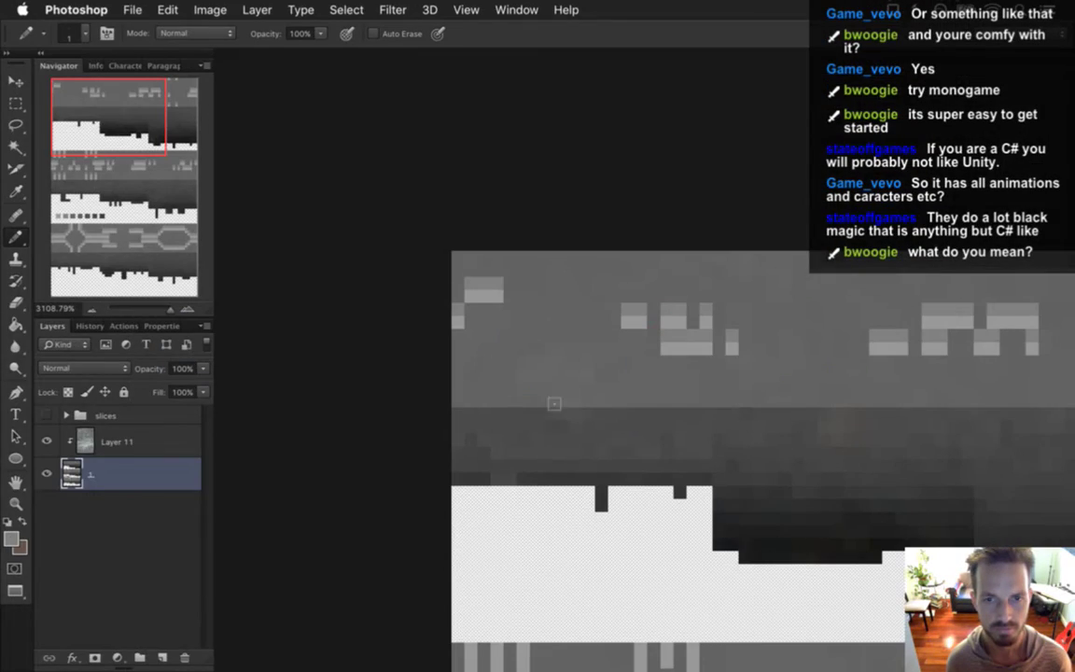
Hide Layer 11 and select all light mound pixels using Select Similar.
mouse_move(771, 505)
mouse_down()
mouse_move(583, 377)
mouse_move(502, 278)
mouse_move(520, 306)
mouse_up()
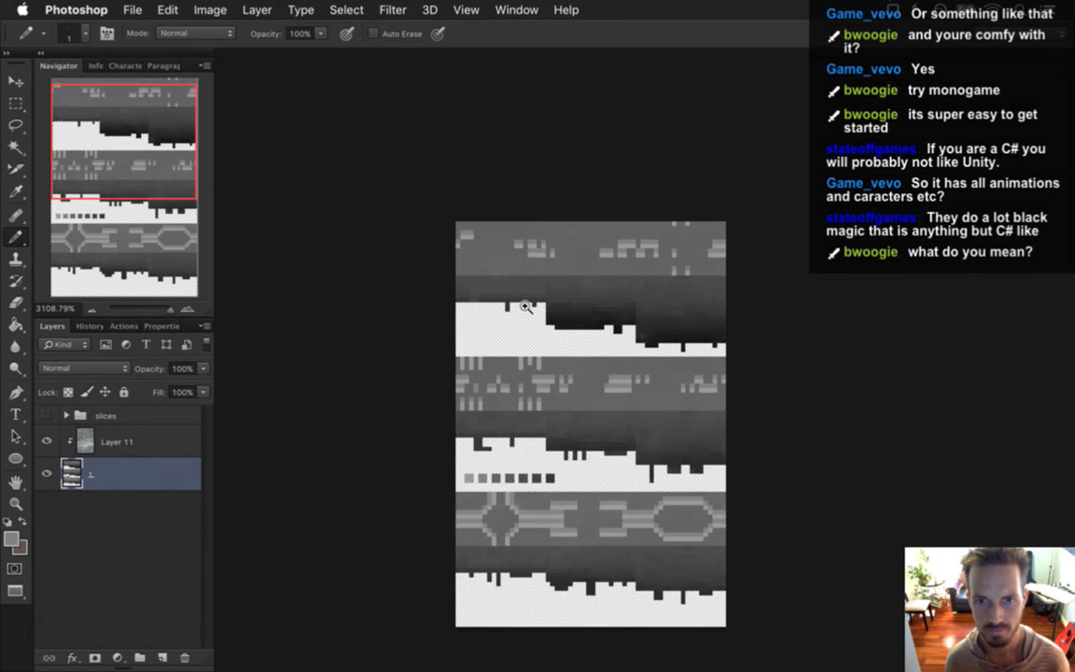
click(47, 442)
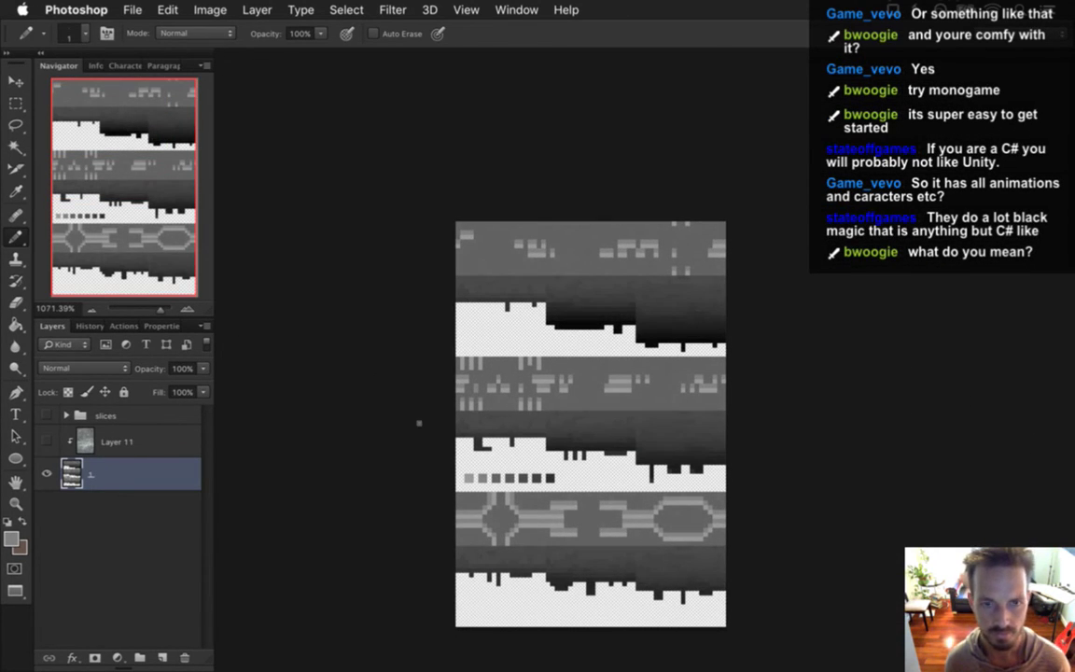
click(16, 145)
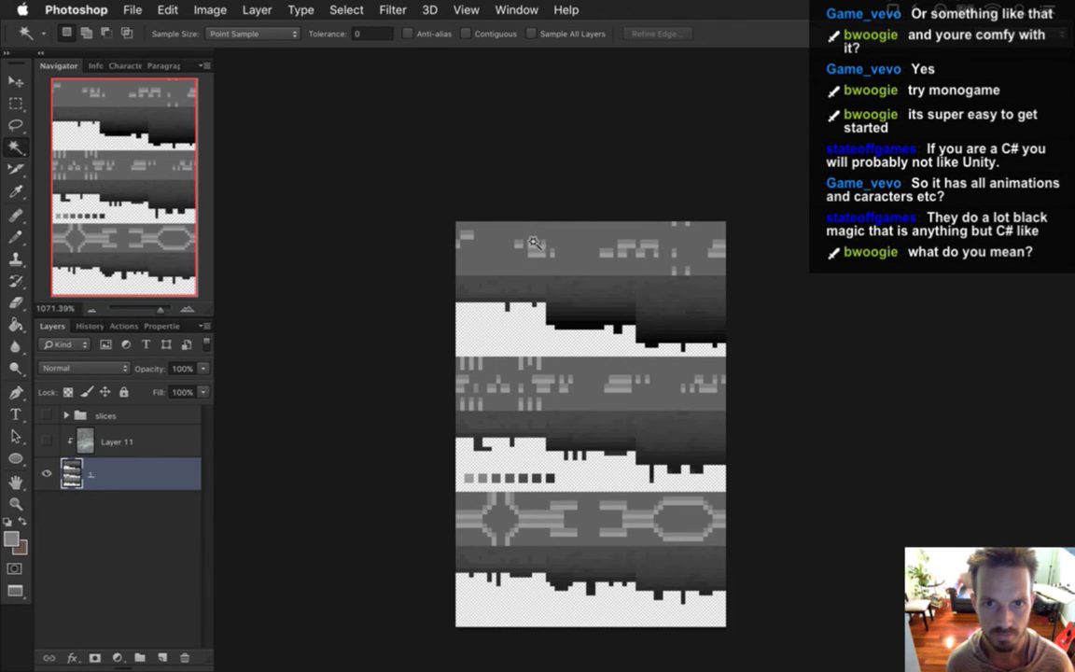
click(536, 239)
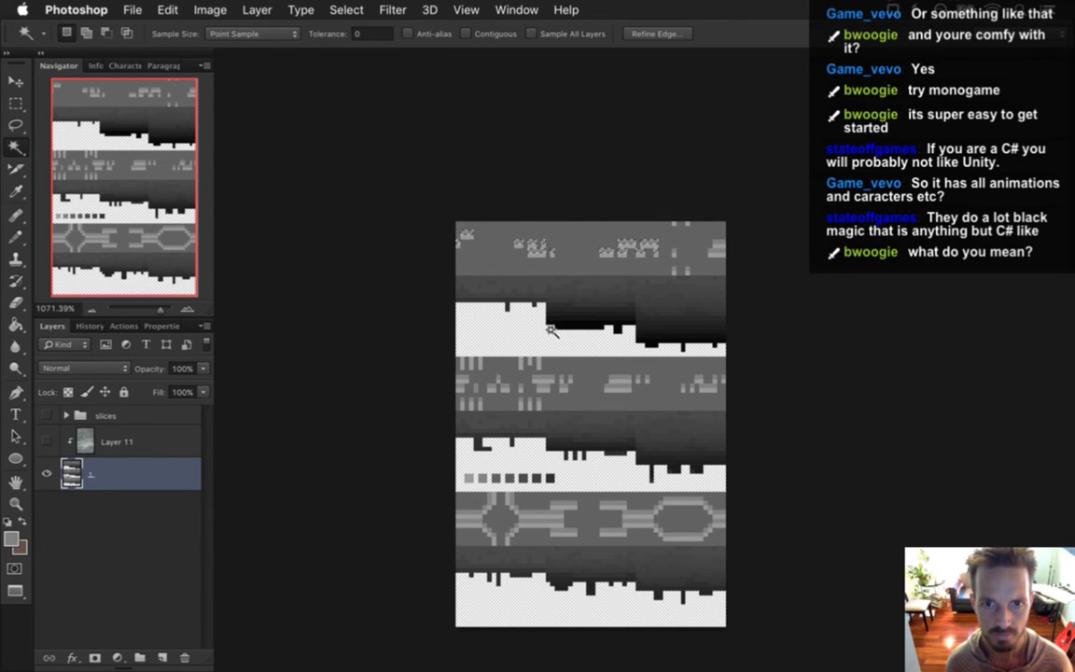
click(346, 9)
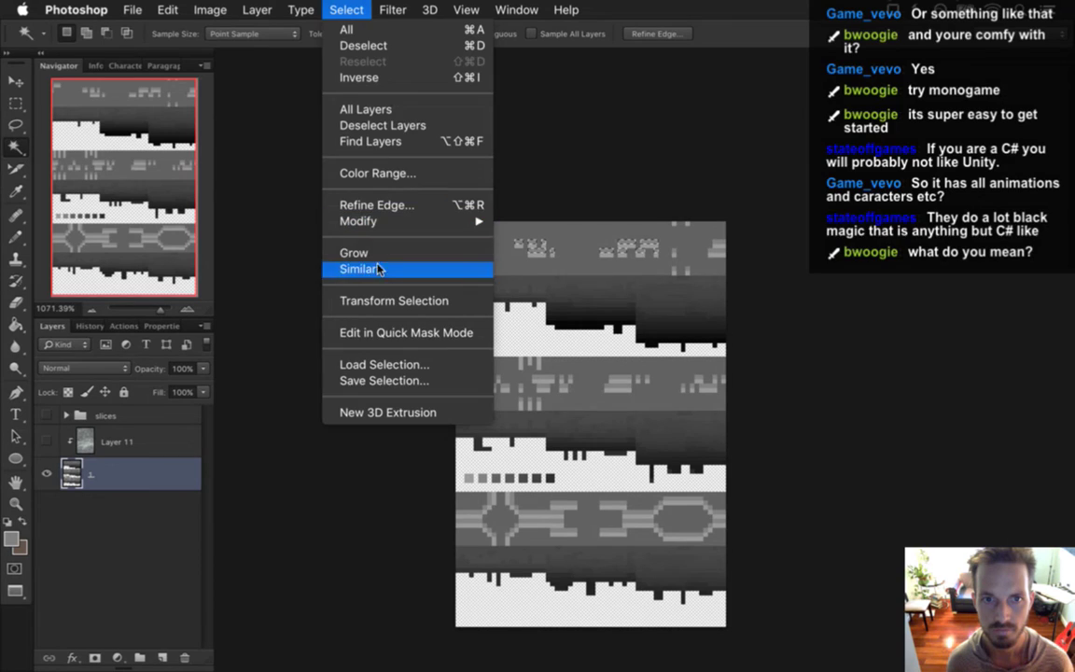
click(373, 269)
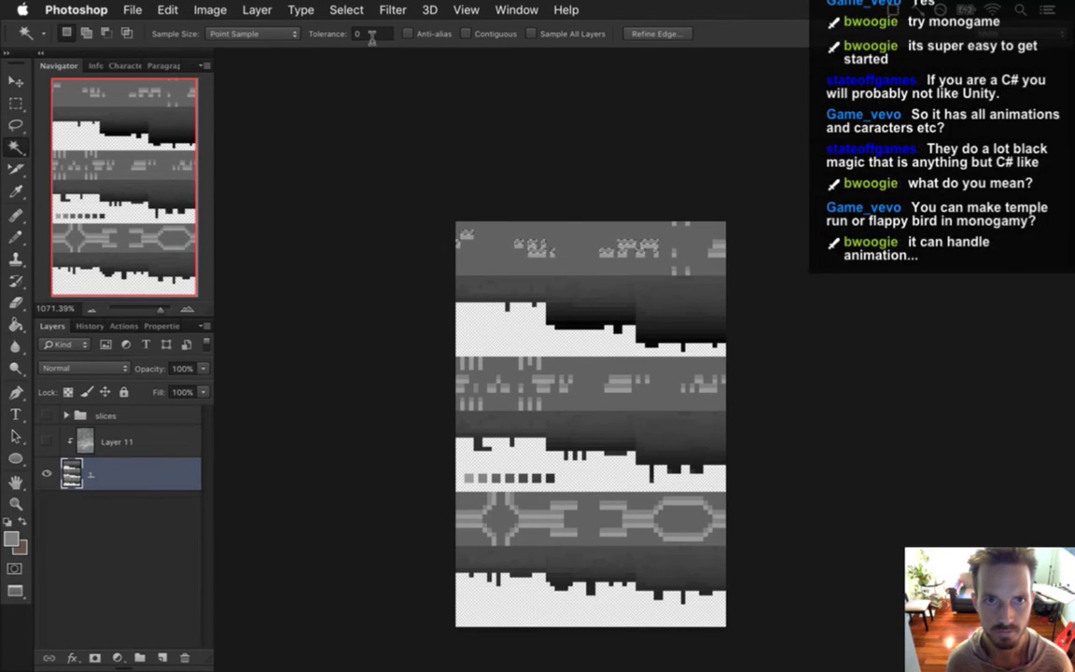
text(10)
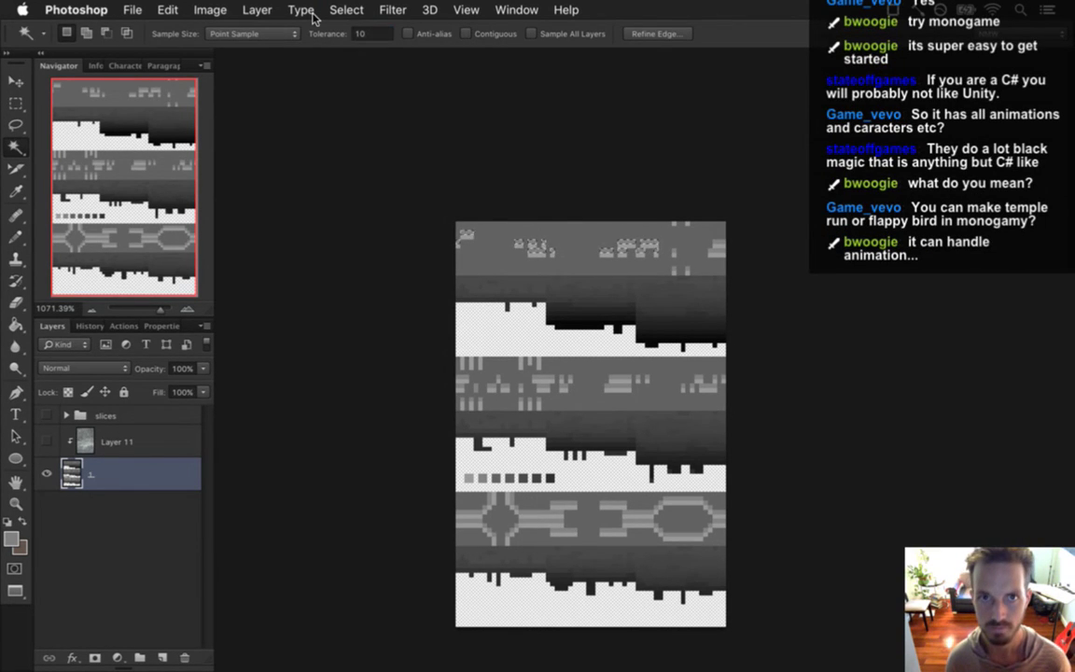
click(347, 9)
click(362, 269)
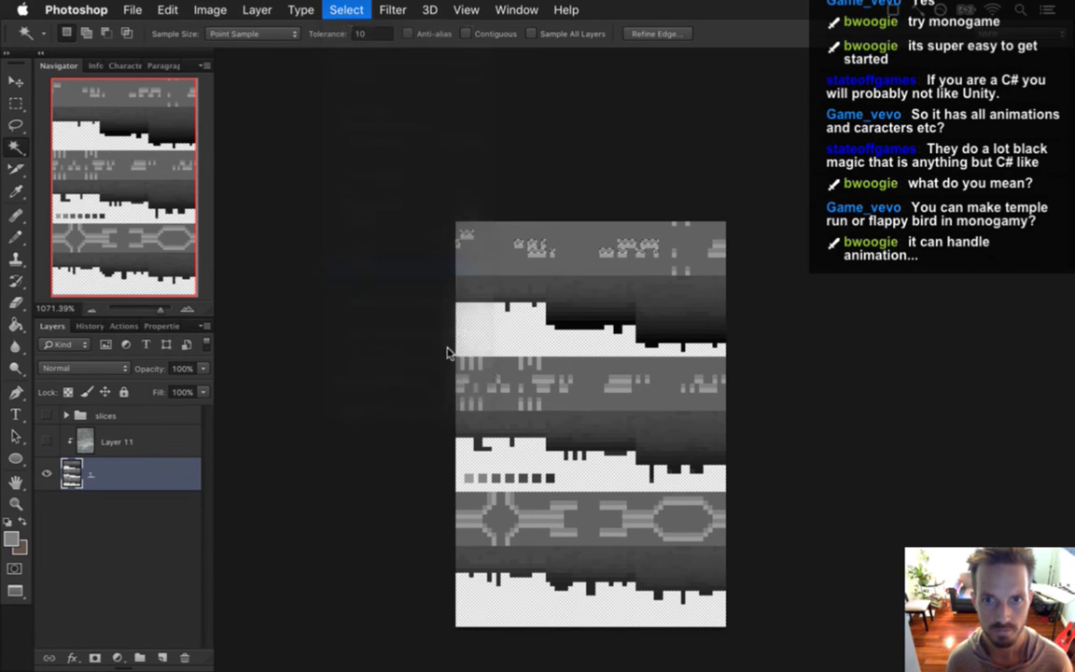
Fill the selected mounds with the sampled background grey and deselect.
key(b)
alt+click(560, 241)
key(bracketright)
key(bracketright)
key(bracketright)
key(bracketright)
key(bracketright)
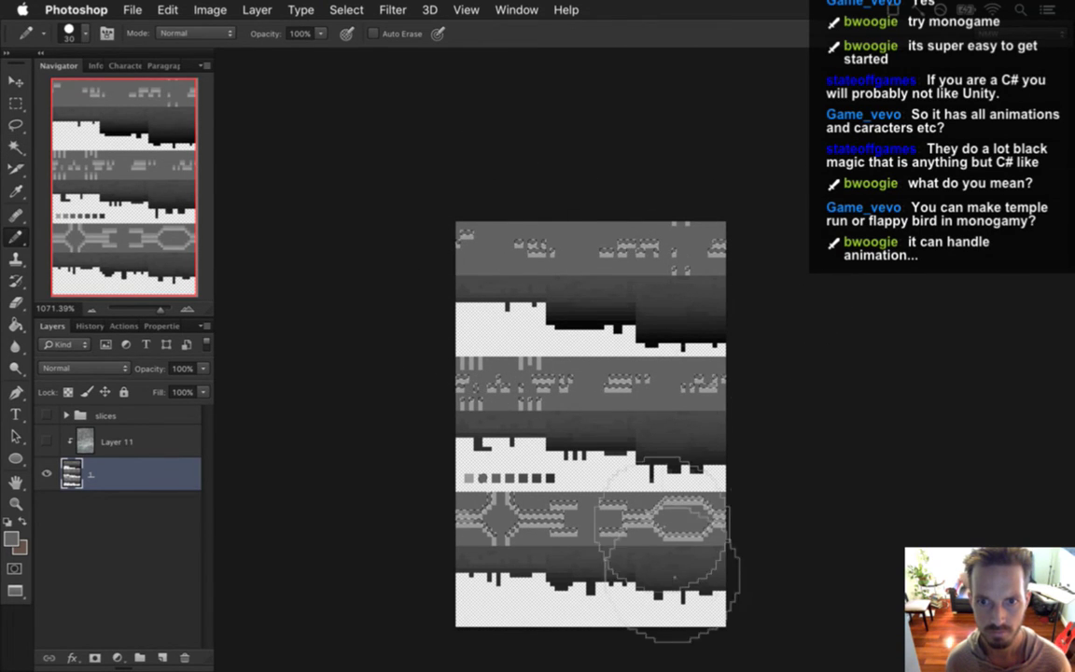
key(m)
key(alt+BackSpace)
key(ctrl+d)
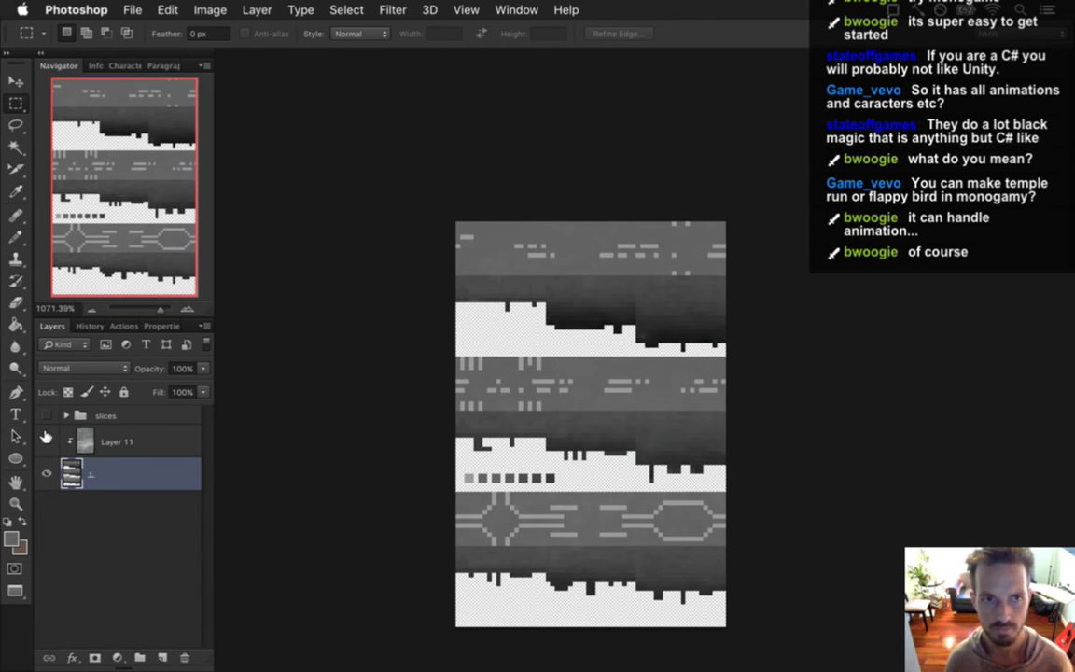
Re-export the tiles as 4Ground.png, replacing the old files.
key(ctrl+alt+shift+s)
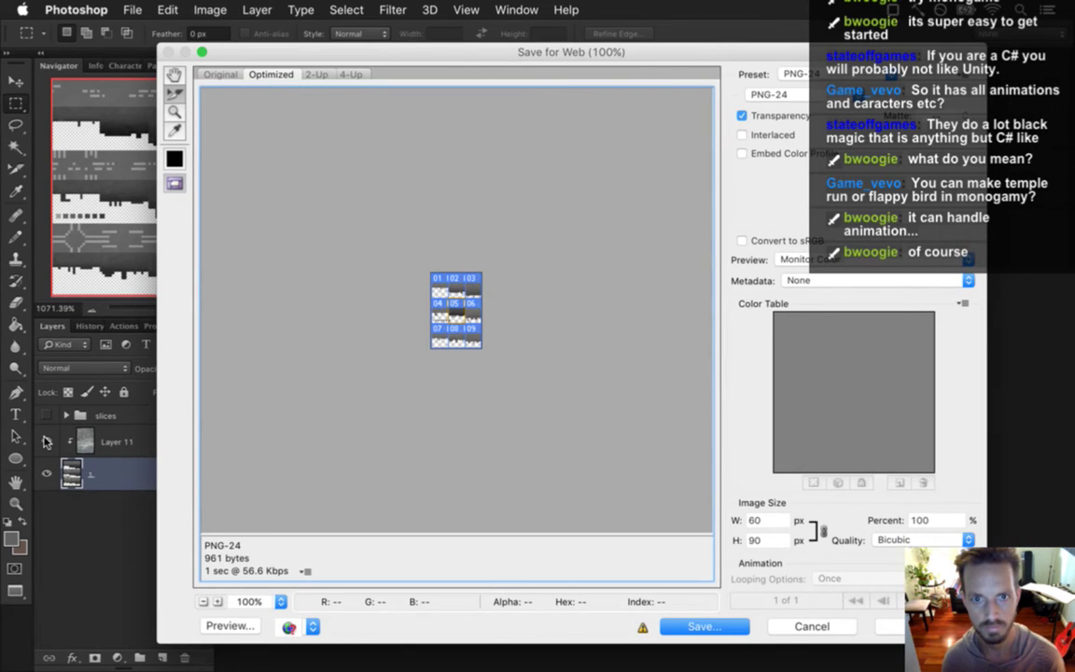
key(Return)
key(Return)
key(Return)
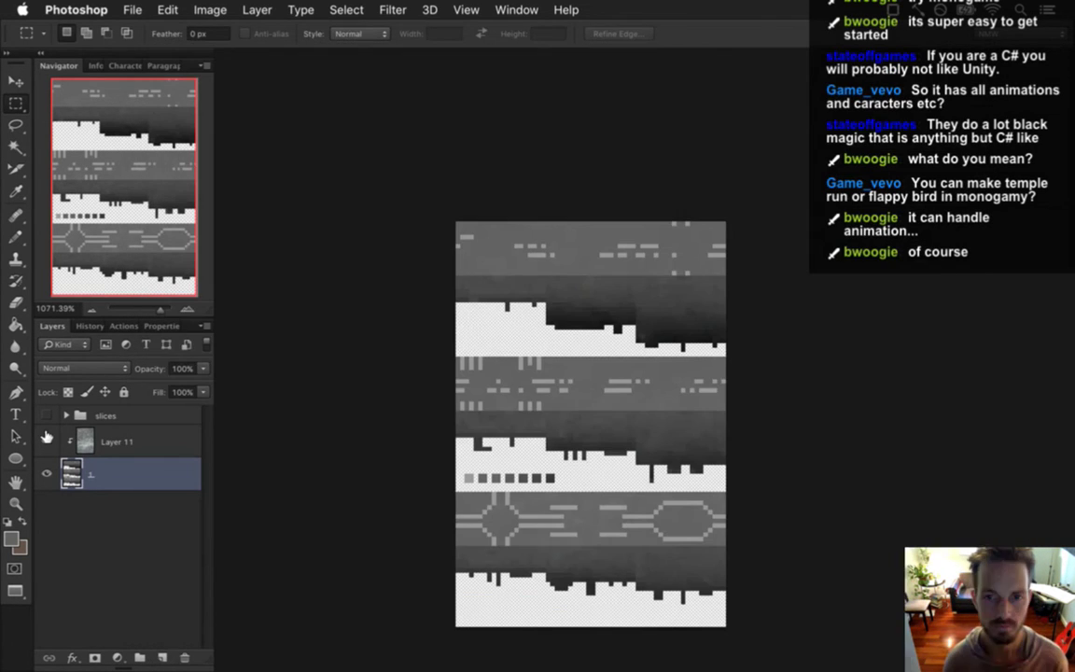
key(super+Tab)
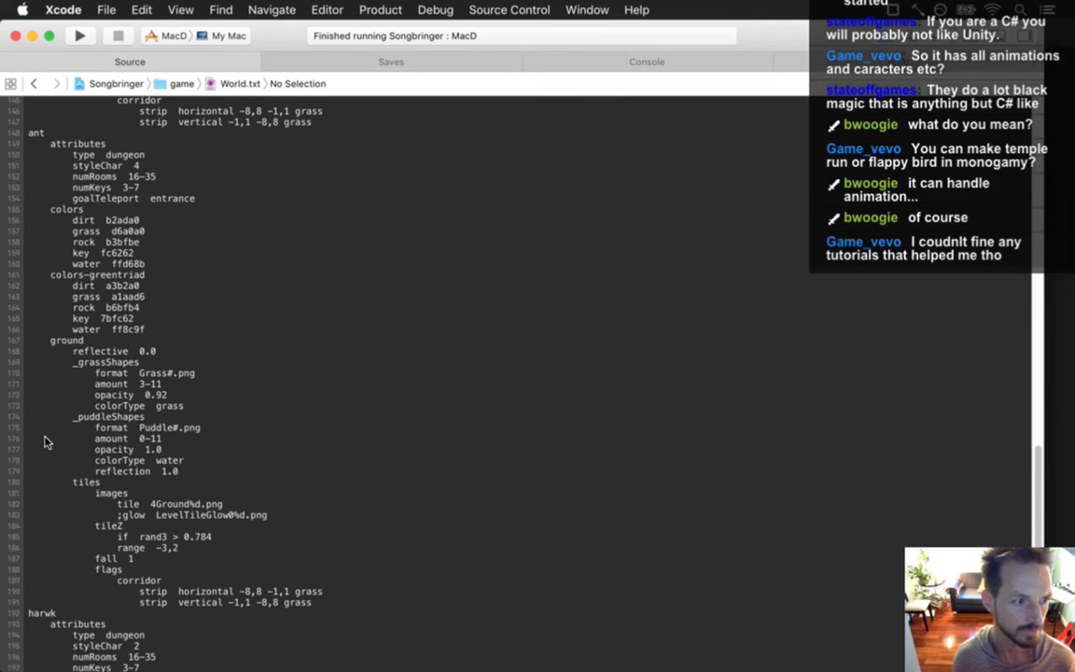
Build and run Songbringer to view the flattened dungeon floor tiles, then switch away from the game.
key(super+r)
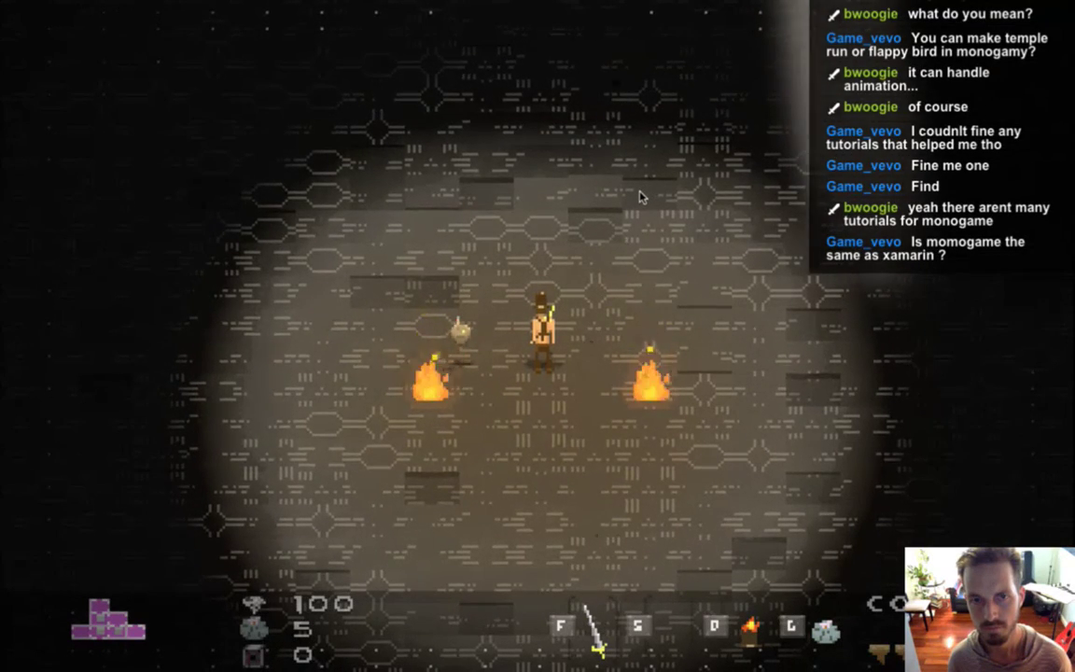
key(super+Tab)
key(super+Tab)
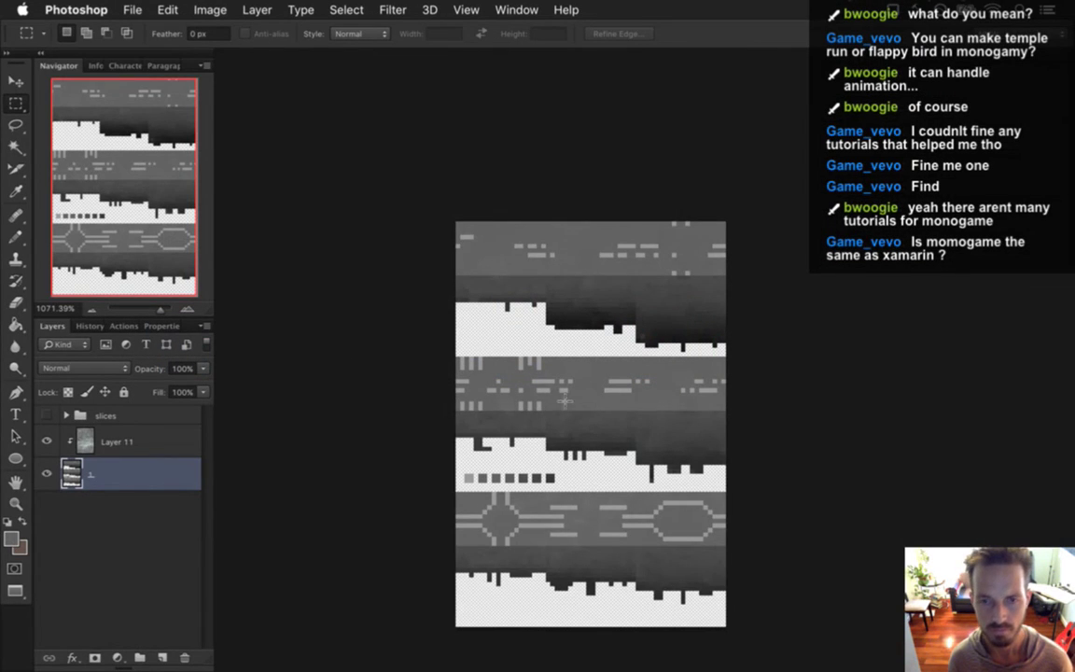
Bring the pattern strips into view and hide Layer 11.
scroll(565, 401, up, 4)
drag(607, 470, 602, 401)
scroll(561, 500, up, 4)
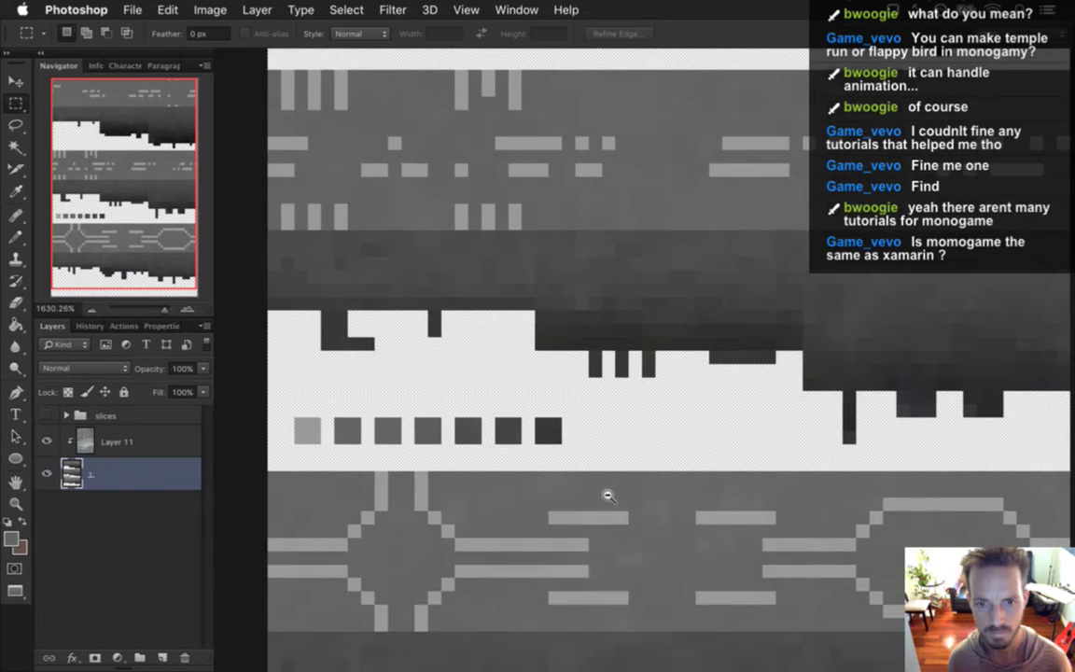
click(48, 442)
With a 1 px, 50% opacity Pencil, paint softer pixels into the lower band's light dashes.
key(i)
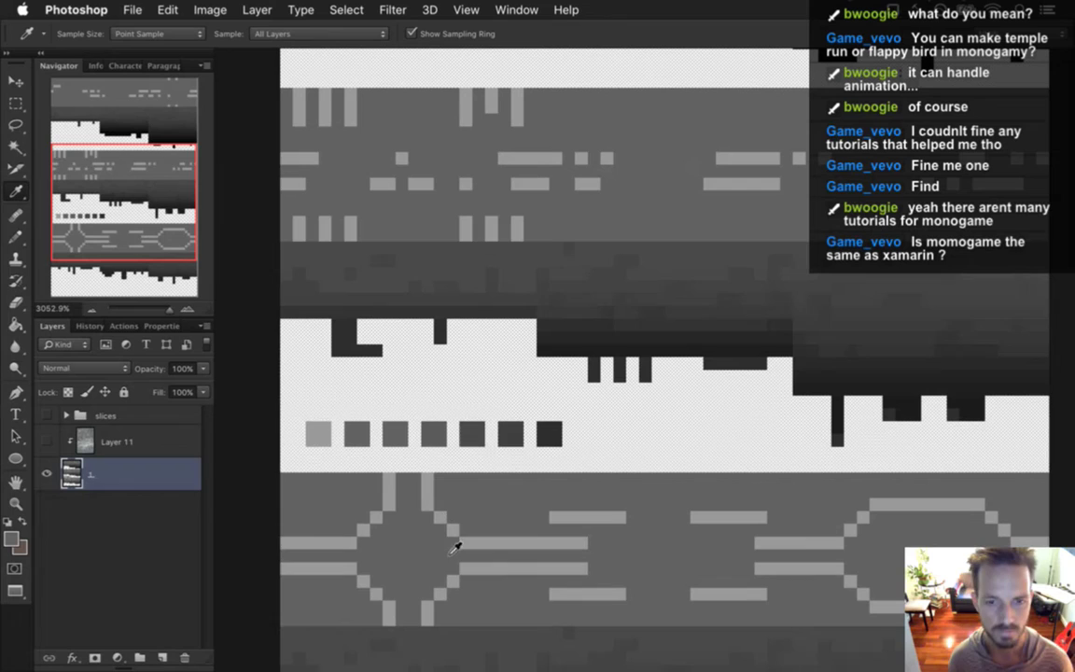
key(b)
key(bracketleft)
key(5)
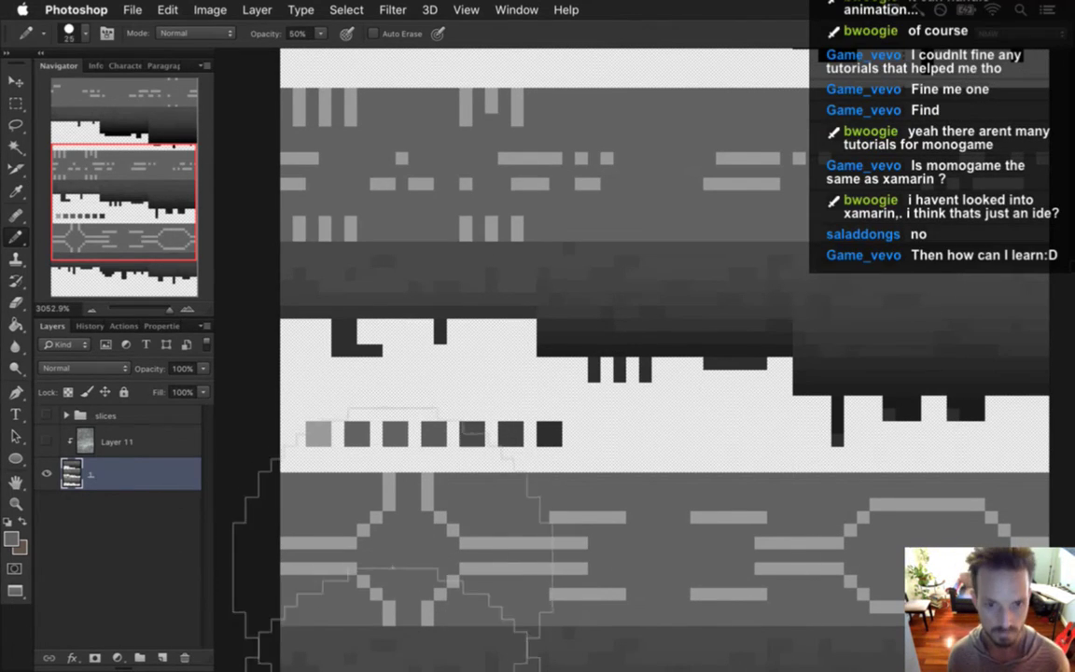
key(bracketleft)
key(bracketleft)
key(bracketleft)
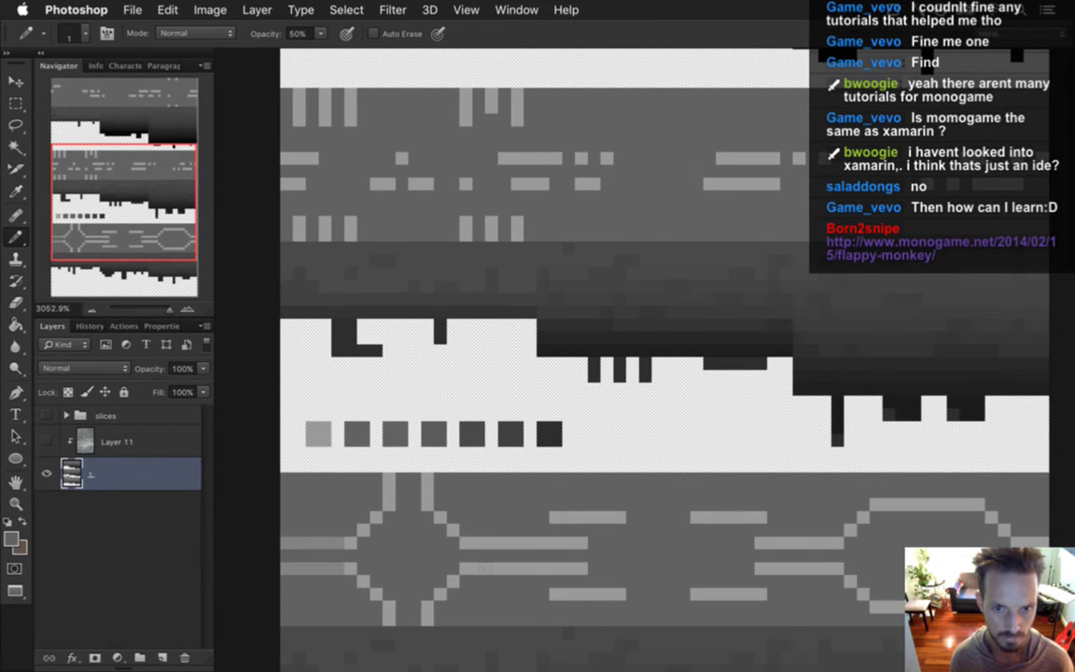
drag(476, 542, 550, 542)
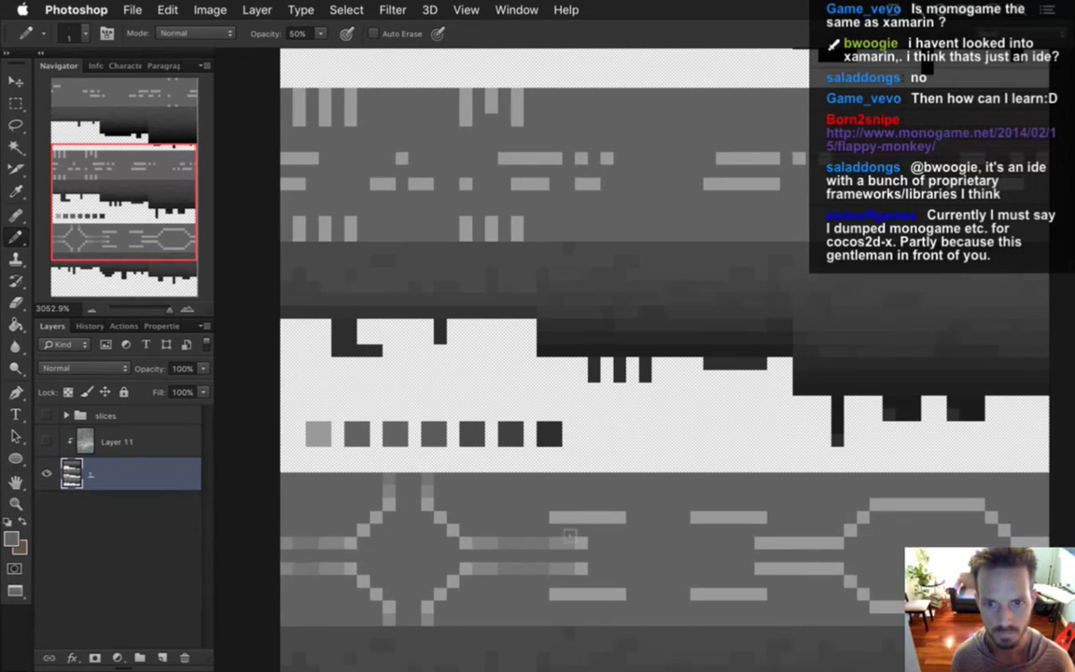
drag(563, 517, 587, 518)
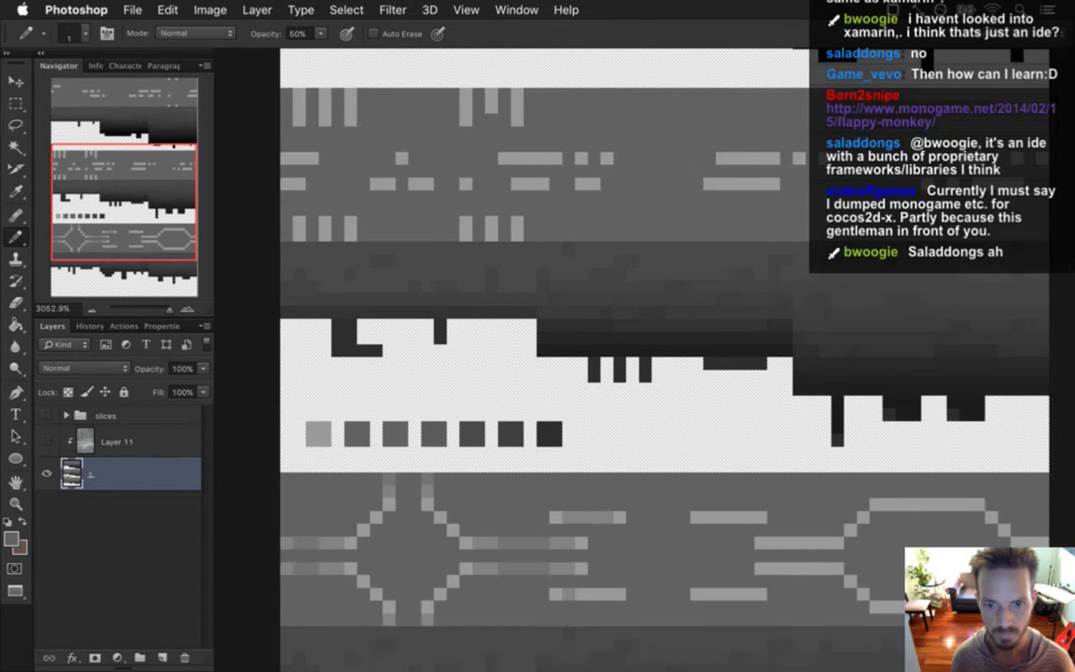
mouse_move(790, 564)
mouse_down()
mouse_move(512, 496)
mouse_move(558, 477)
mouse_up()
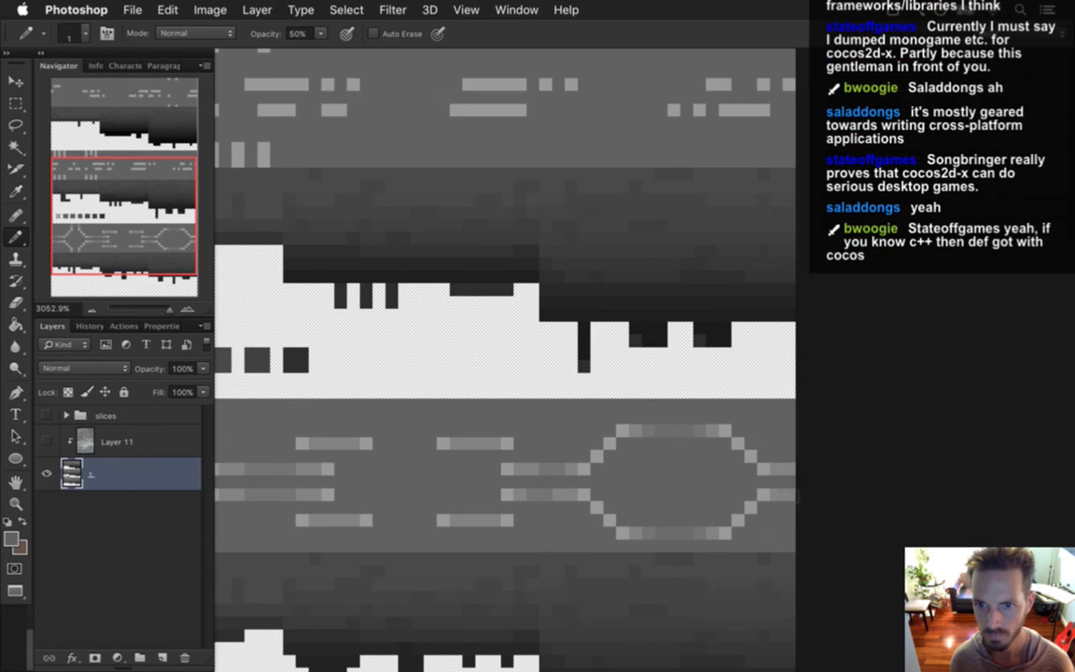
drag(615, 172, 674, 432)
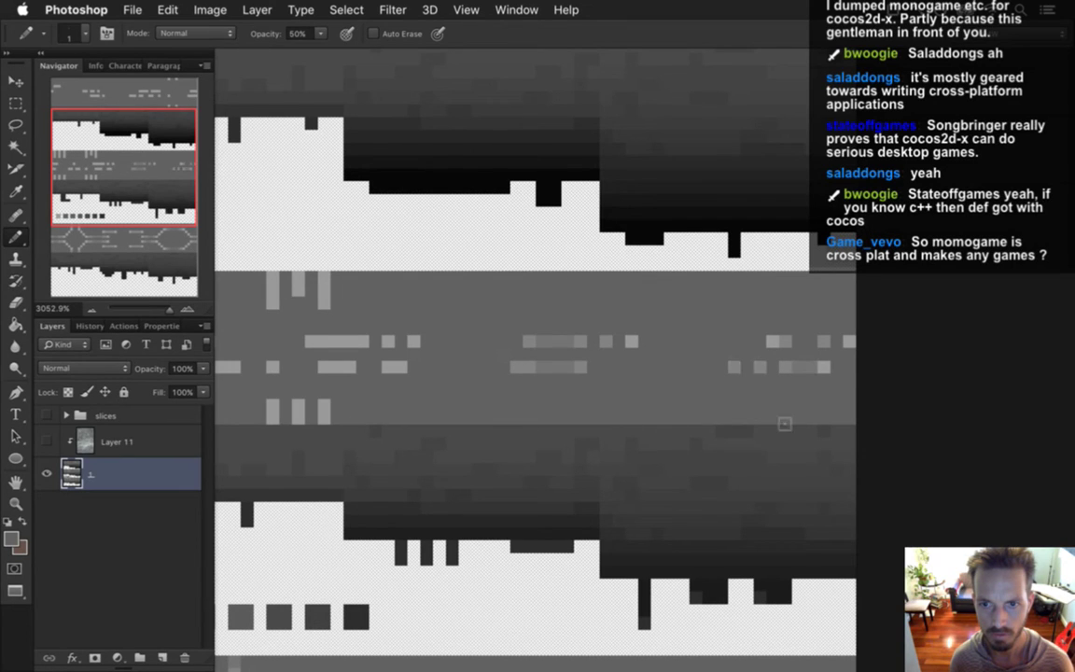
Re-tone individual pixels in the middle strip's light bars with the 1 px Pencil.
drag(586, 364, 693, 383)
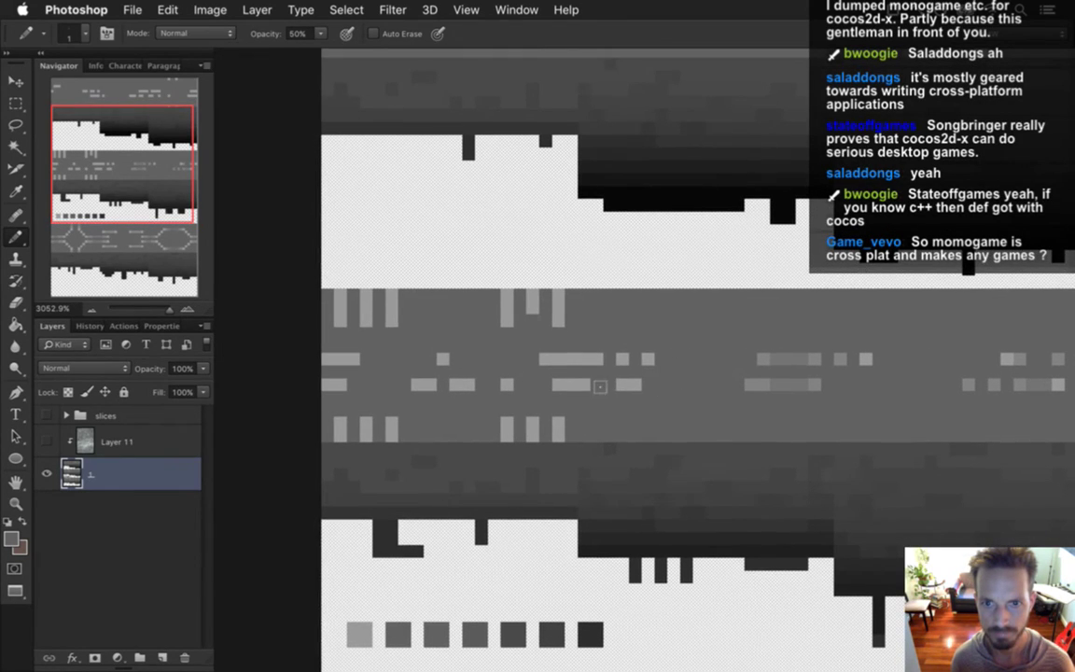
click(424, 384)
click(442, 359)
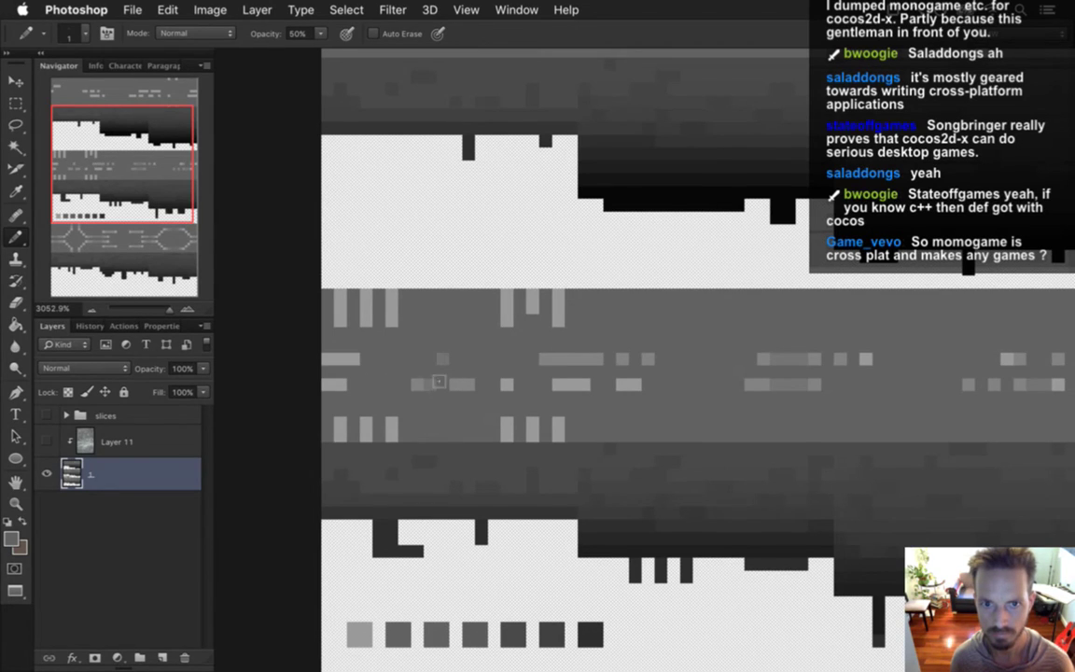
drag(330, 289, 376, 399)
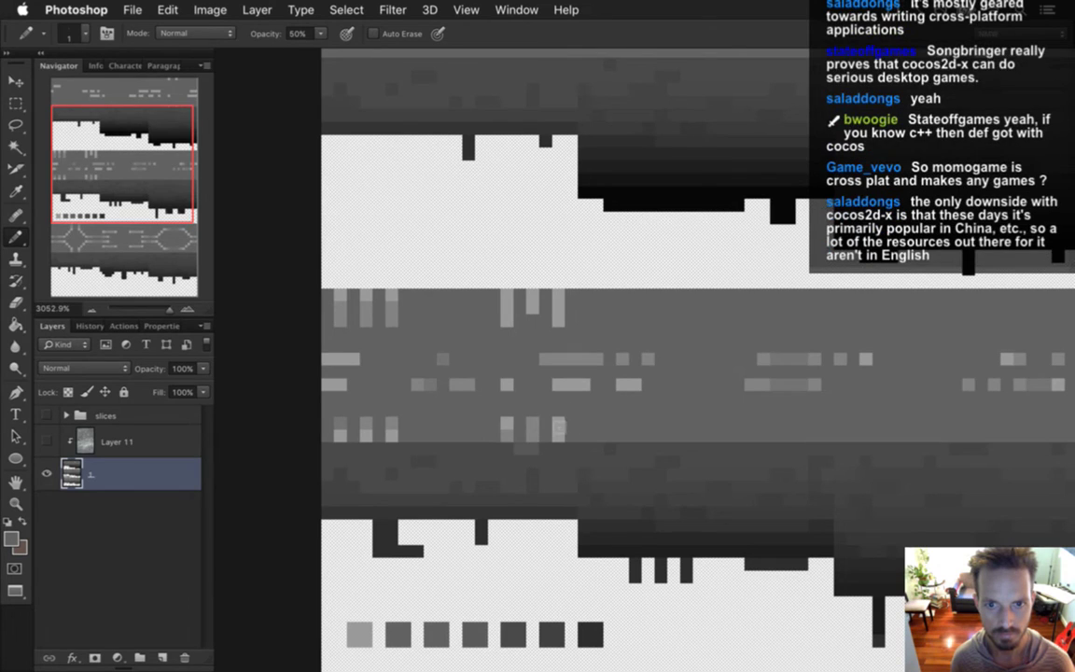
click(532, 423)
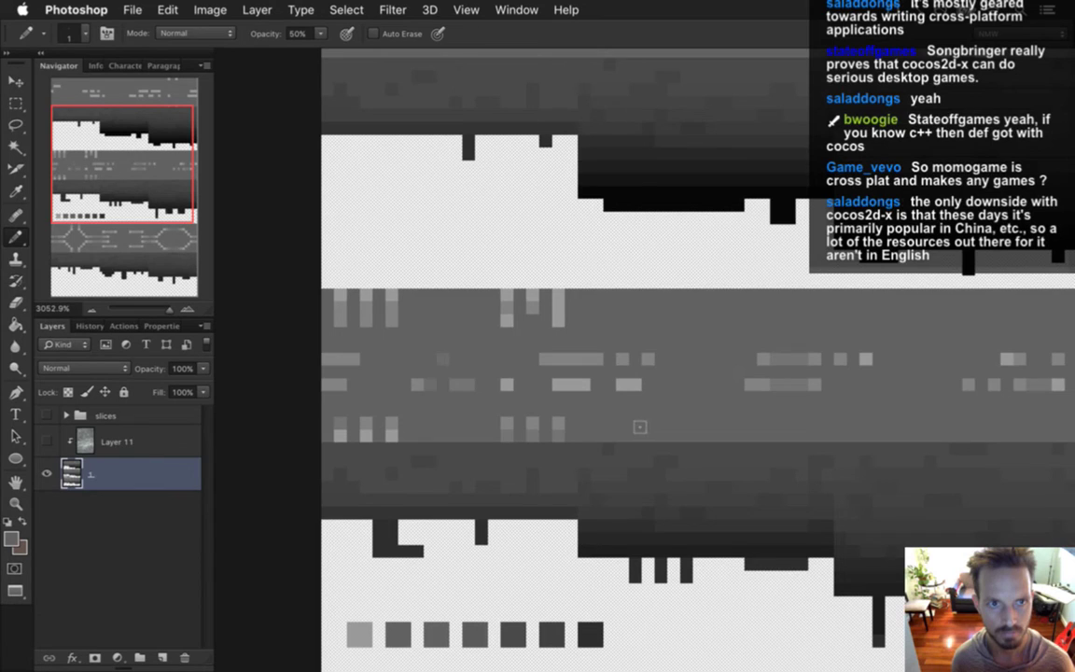
Re-tone the grey blocks in the top bars, then show Layer 11 again.
scroll(725, 324, up, 5)
scroll(725, 324, right, 3)
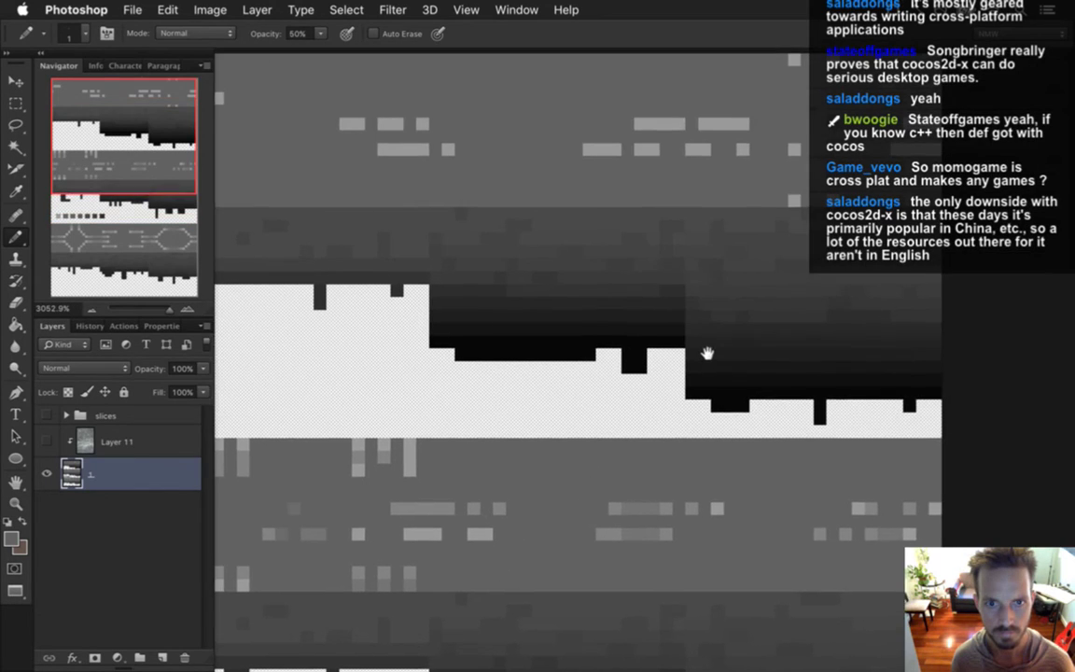
scroll(677, 434, up, 3)
scroll(671, 458, up, 1)
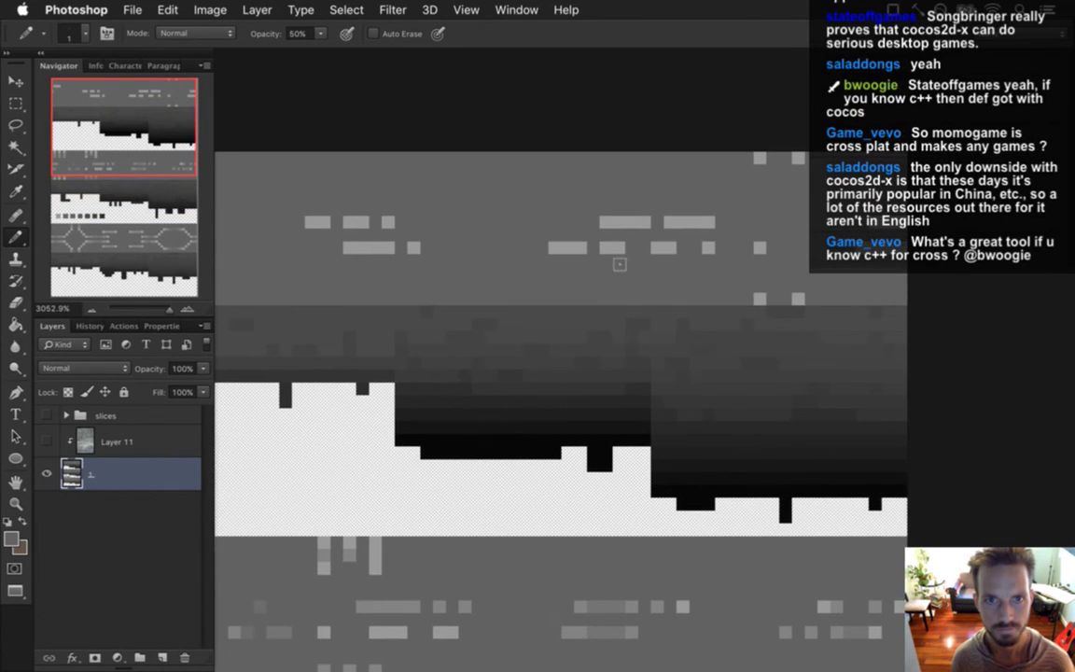
mouse_move(611, 248)
mouse_down()
mouse_move(641, 239)
mouse_move(640, 221)
mouse_up()
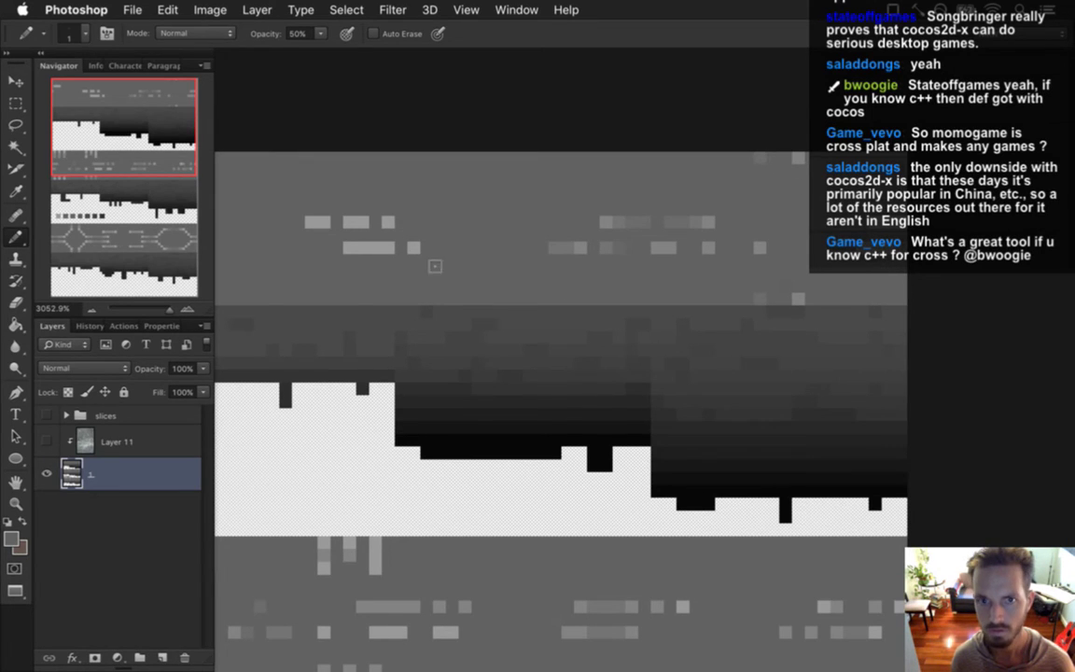
mouse_move(434, 266)
mouse_down()
mouse_move(367, 262)
mouse_move(771, 303)
mouse_up()
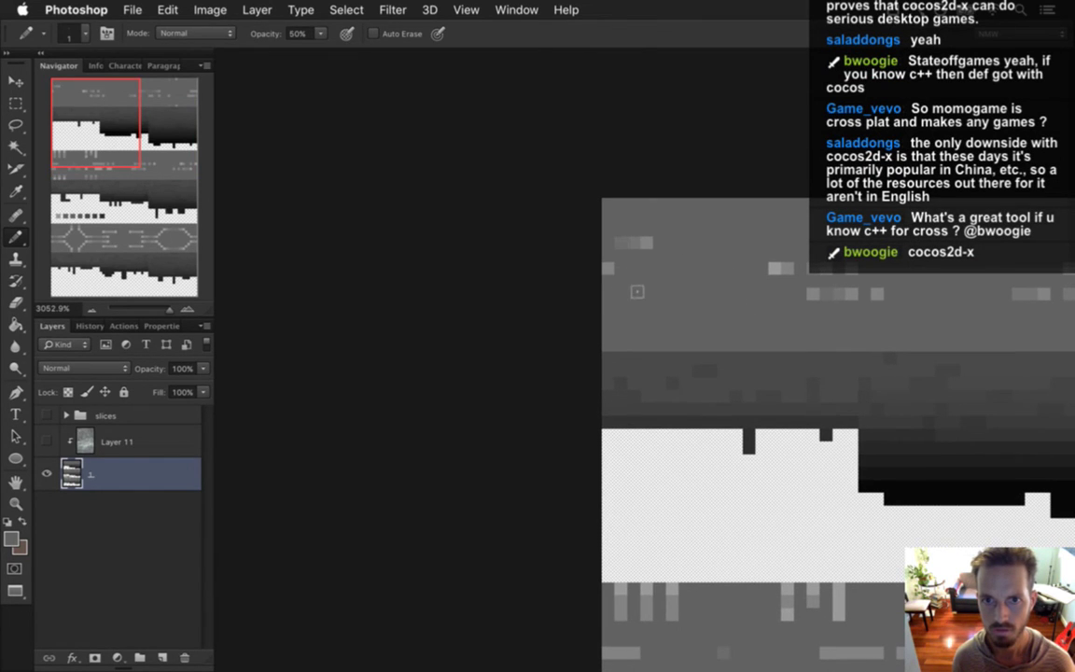
click(47, 443)
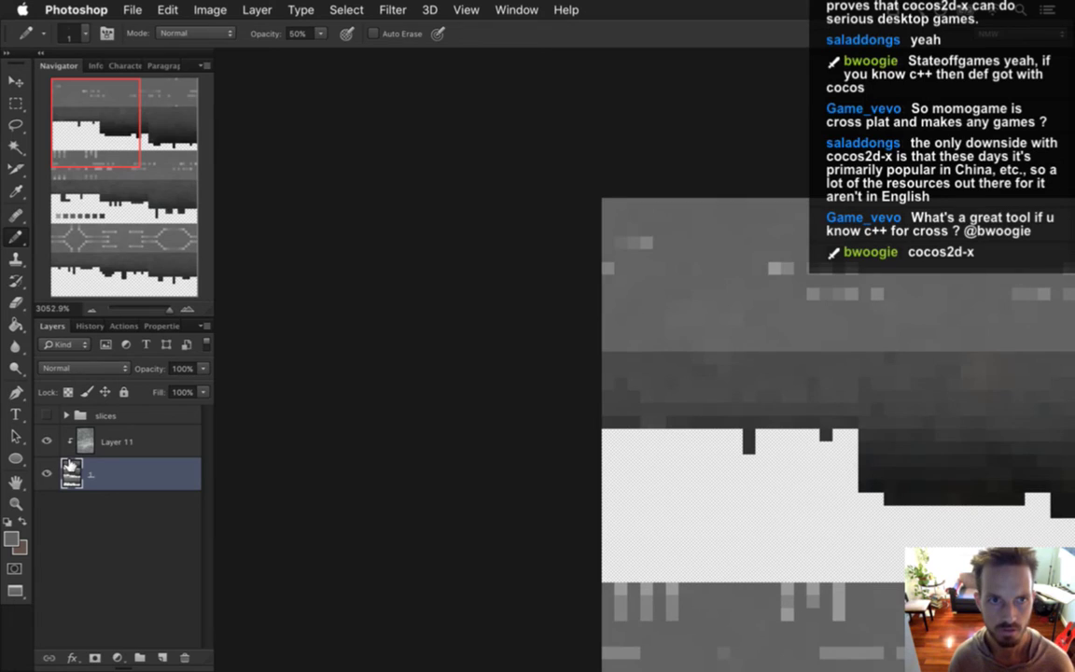
Overwrite 4Ground.png with the retouched tiles via Save for Web, then return to Xcode.
key(ctrl+alt+shift+s)
key(Return)
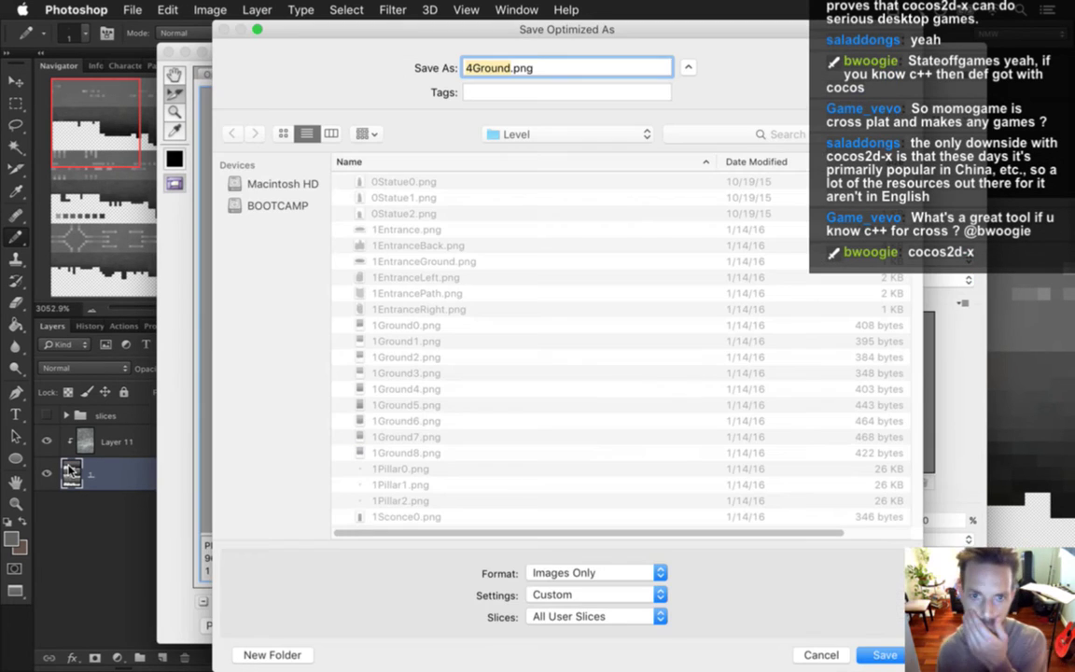
key(Return)
key(Return)
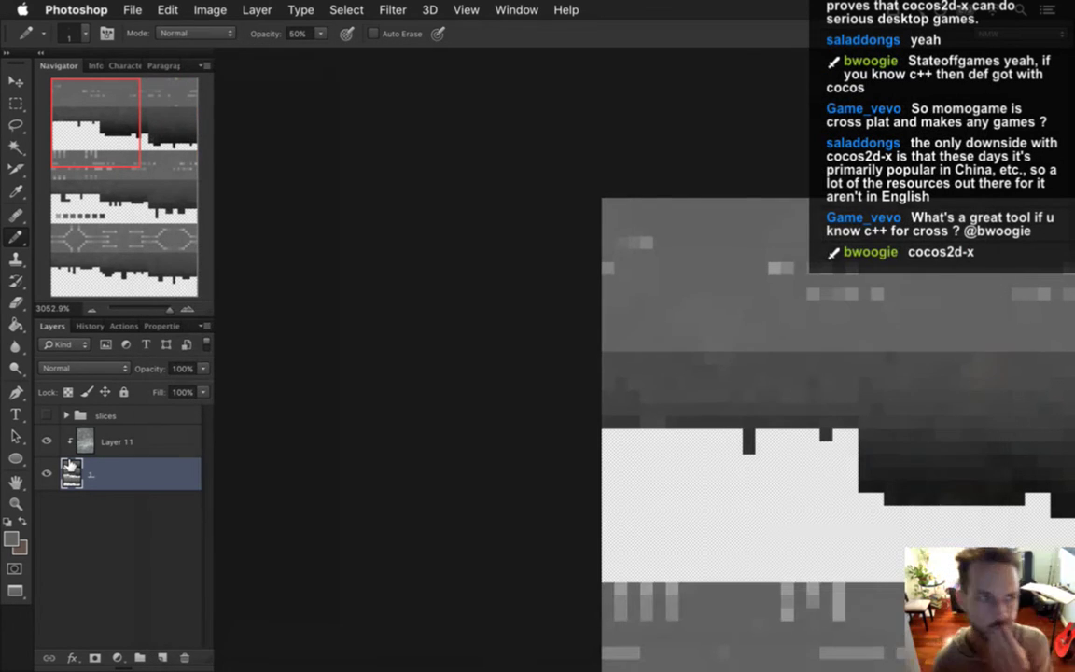
key(super+Tab)
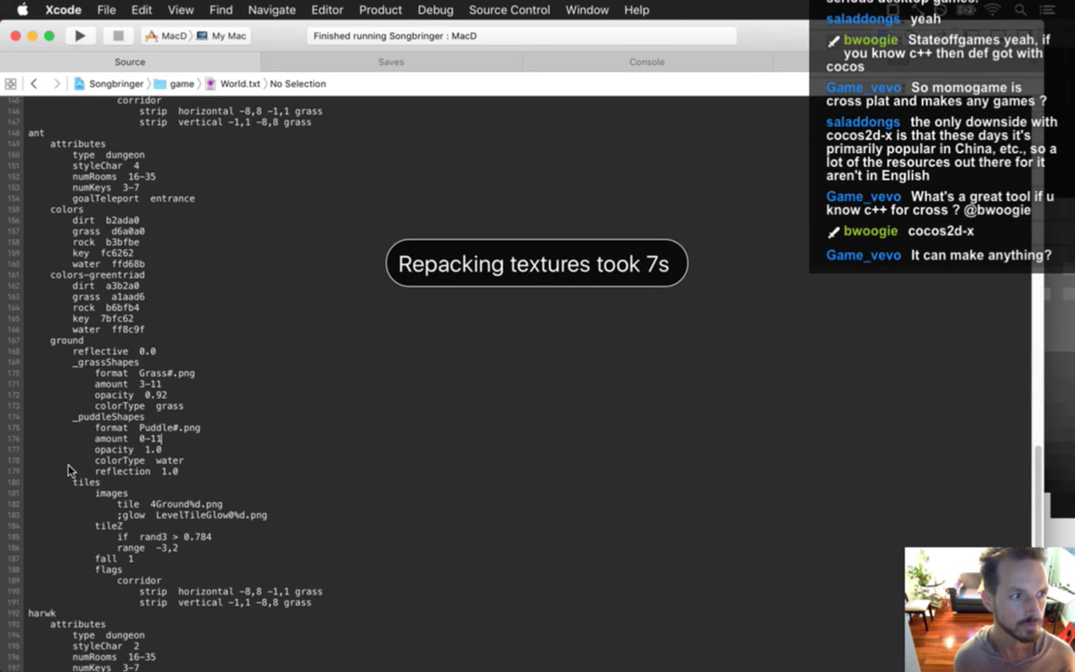
Run the game, walk the character around the room between the fires, and quit with Cmd+Q.
key(super+r)
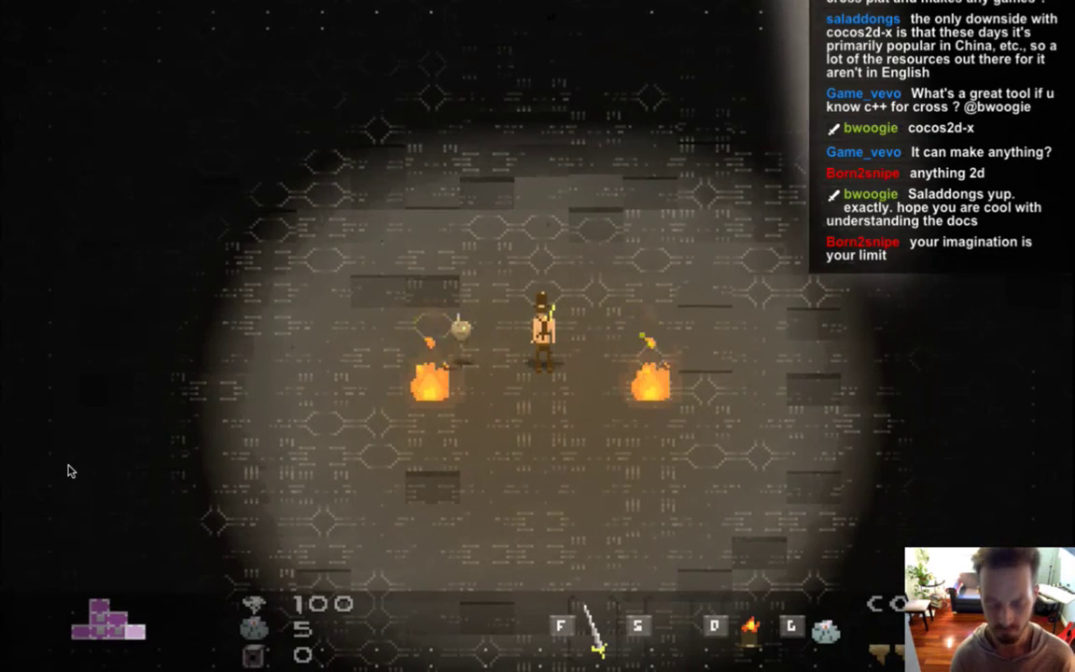
key(d)
key(d)
key(s)
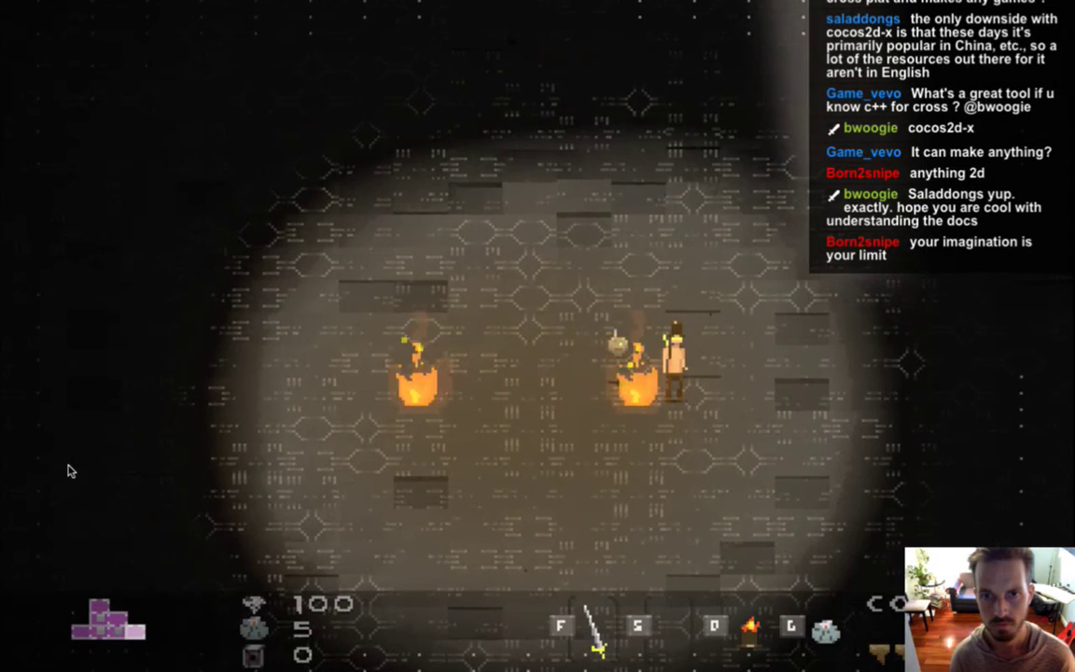
key(a)
key(w)
key(a)
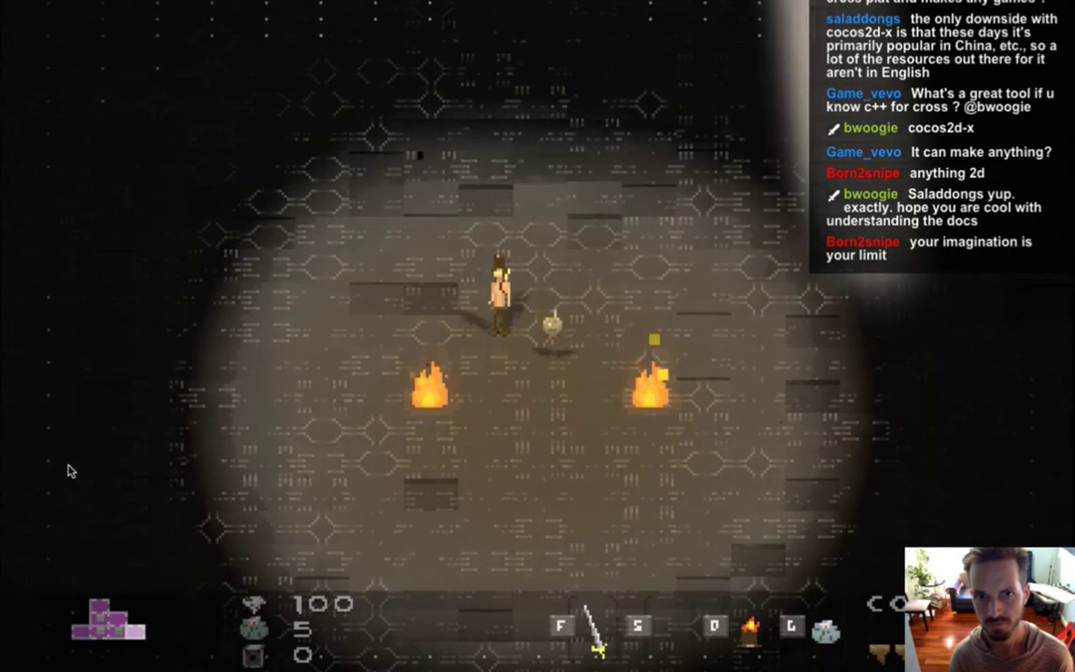
key(a)
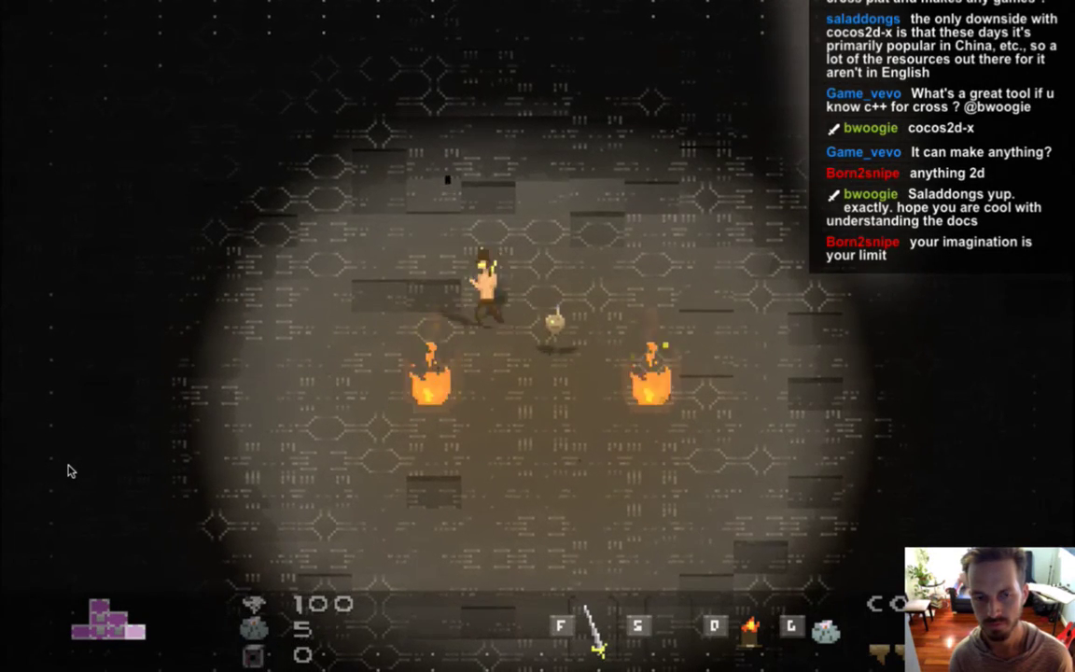
key(d)
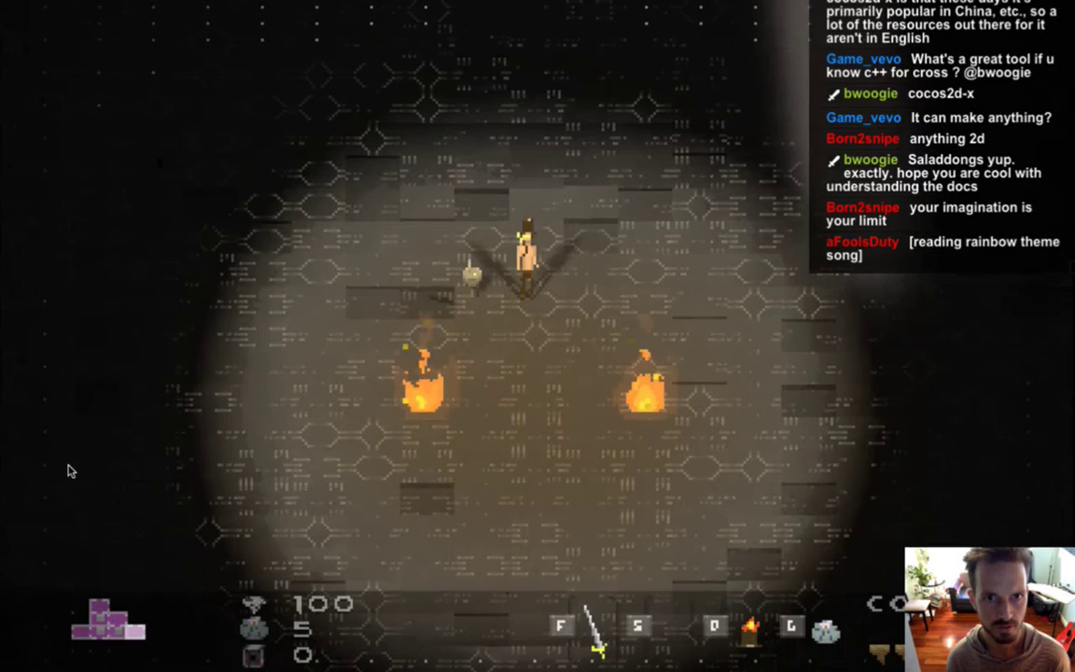
key(super+q)
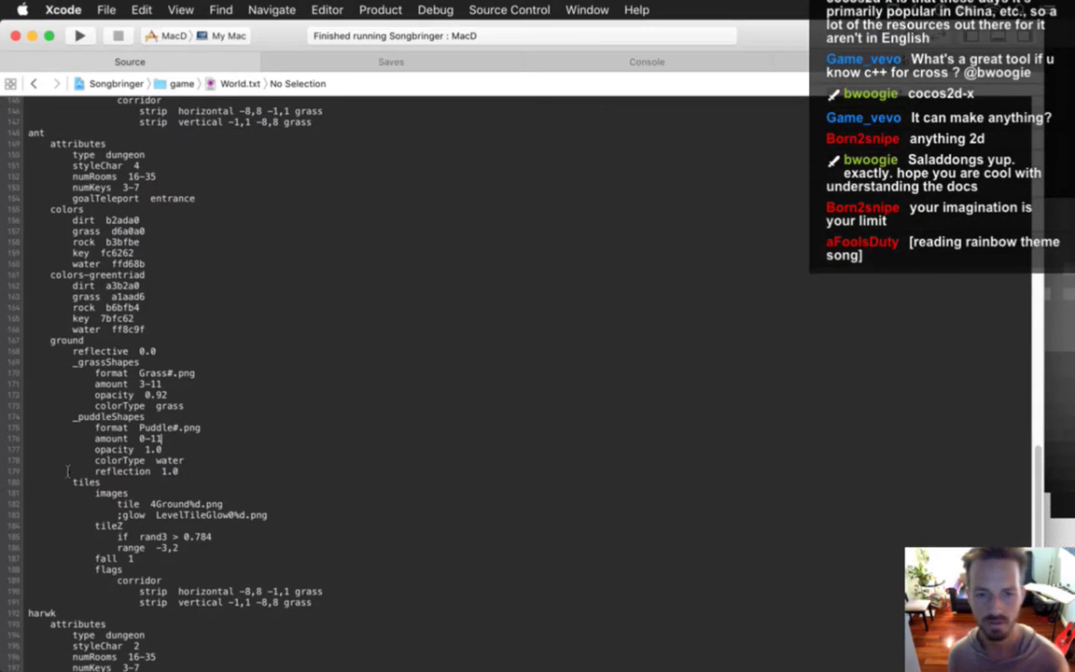
Back in Photoshop, select the second tile band and add a new clipped Layer 12.
key(super+Tab)
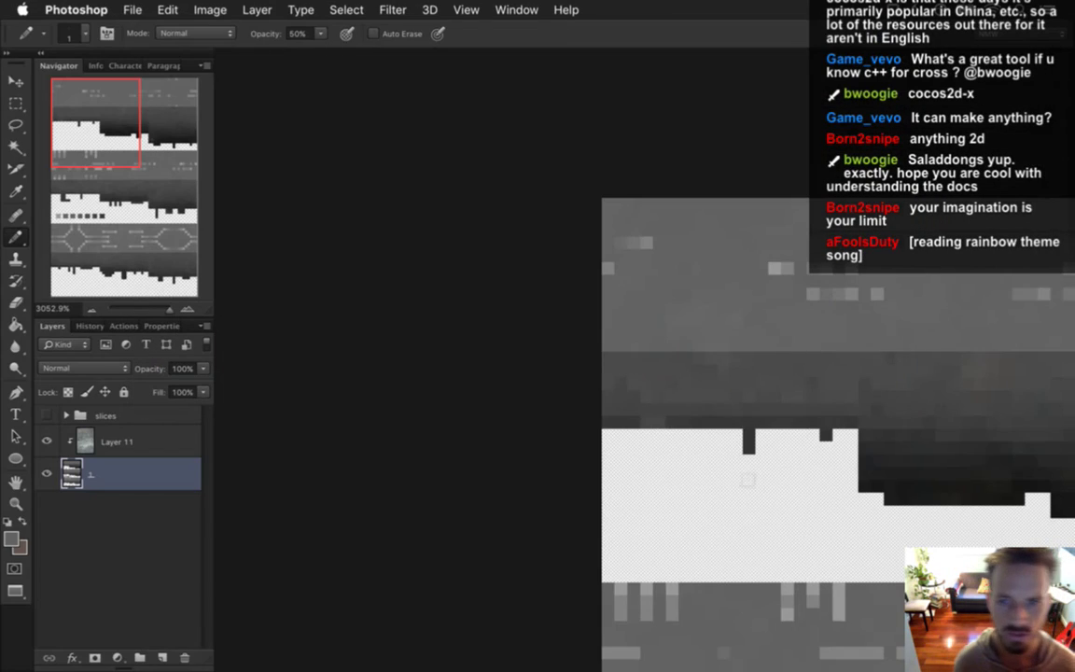
scroll(729, 364, down, 3)
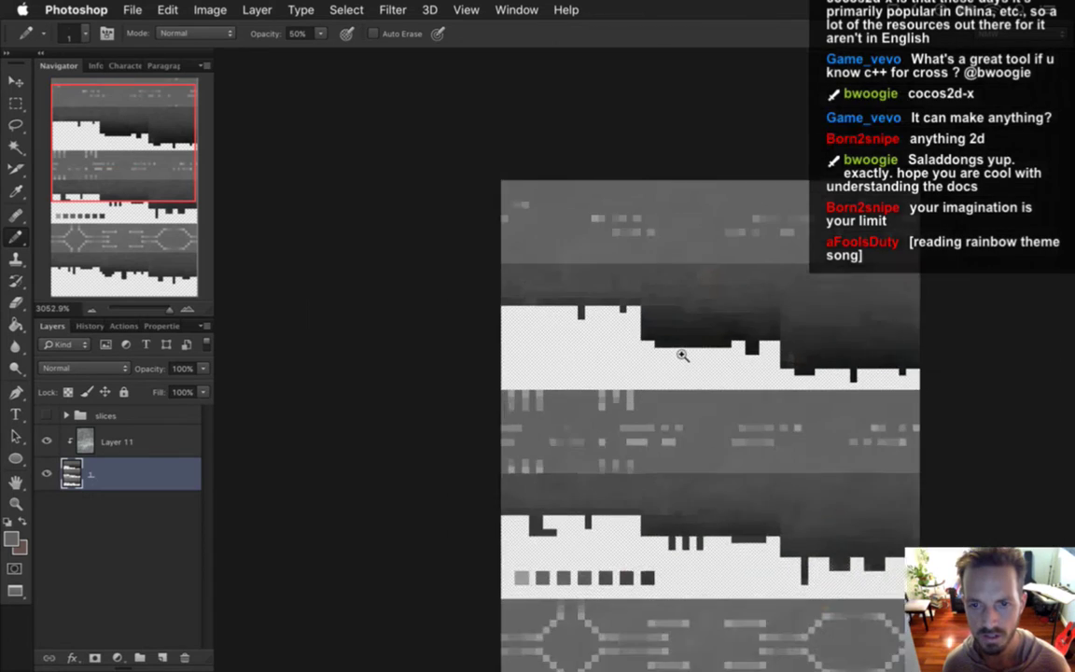
scroll(677, 364, down, 2)
key(m)
drag(511, 379, 892, 457)
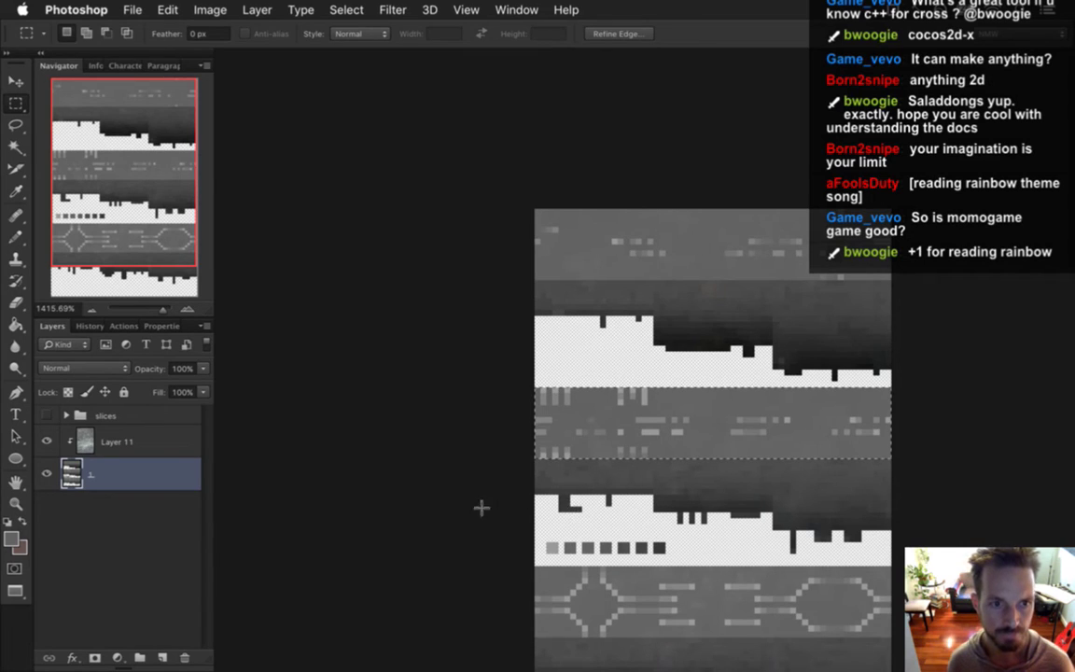
click(162, 657)
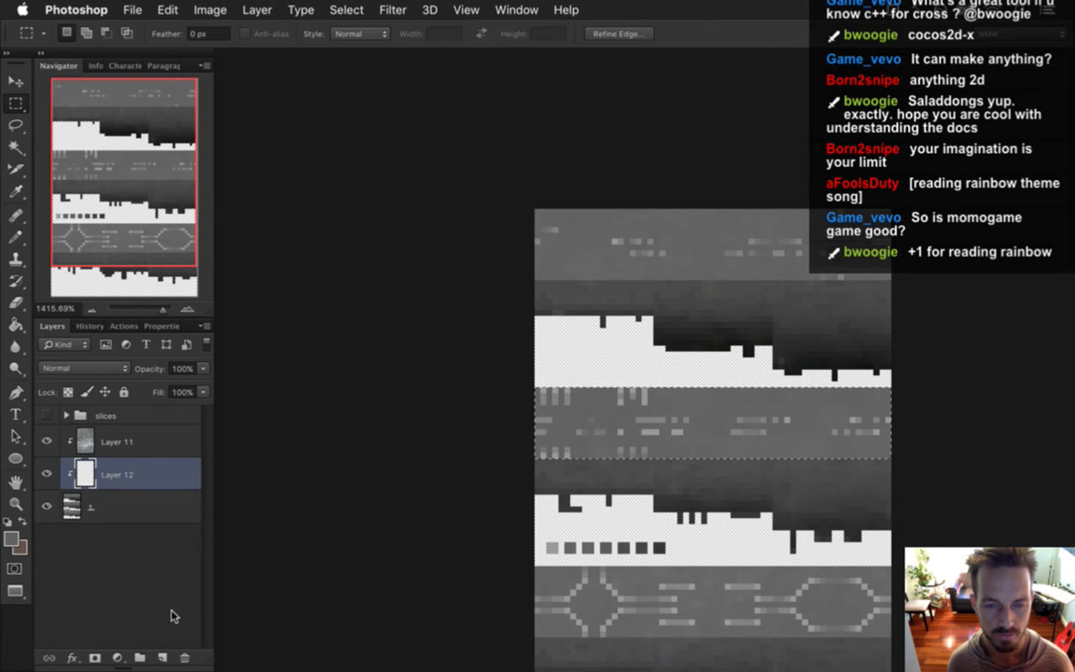
Sample the gray from the small squares and set the Pencil to 10% opacity, size 45.
key(i)
click(596, 494)
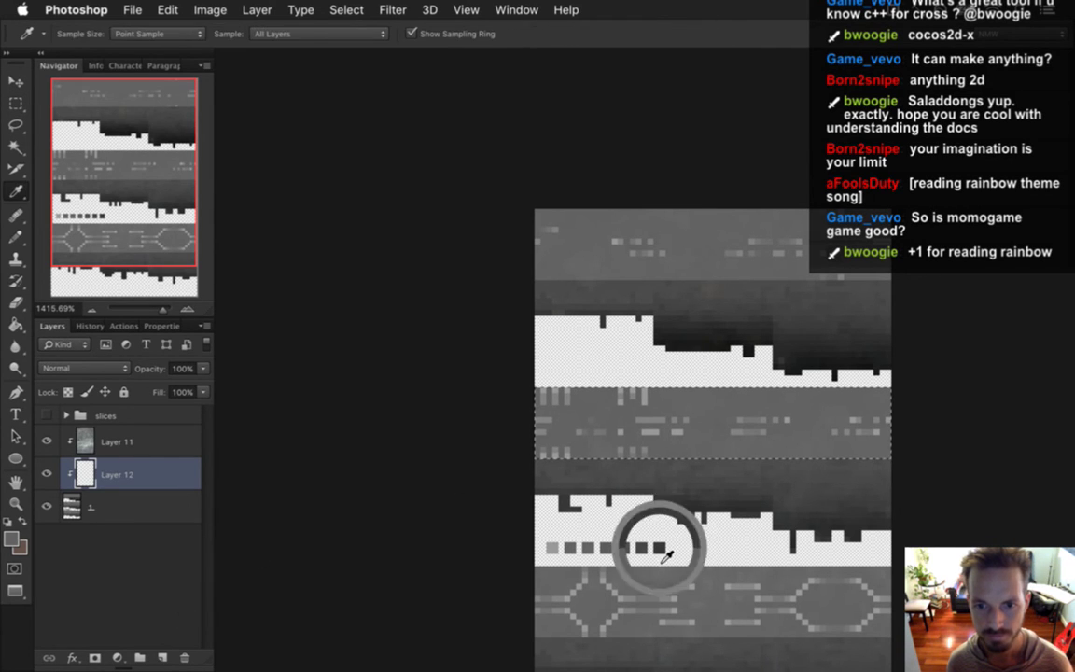
key(b)
key(1)
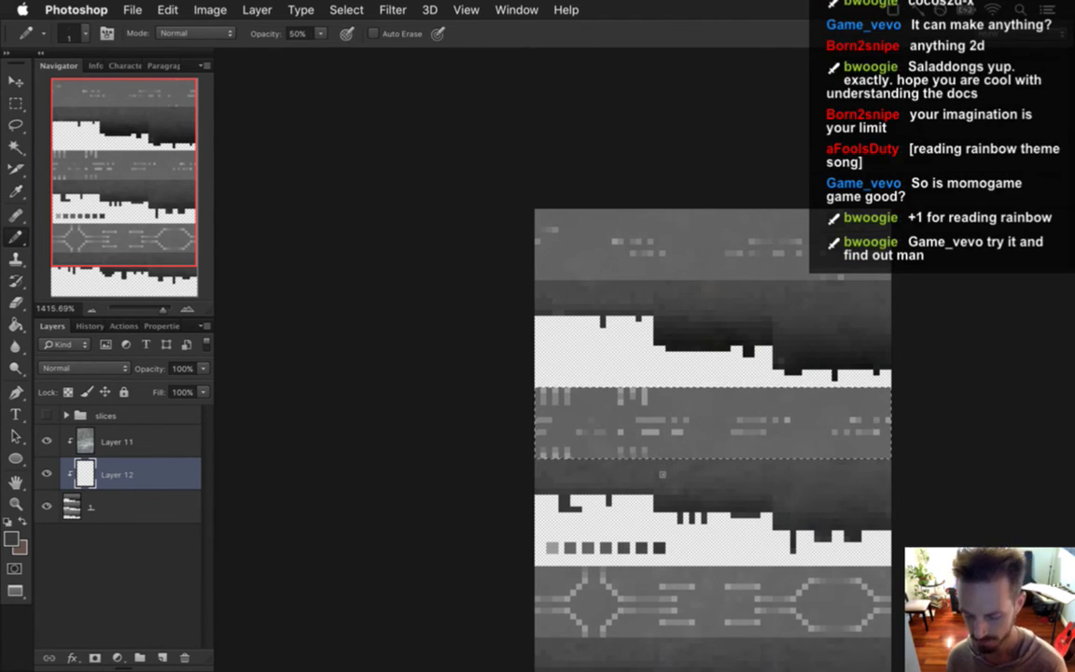
key(bracketright)
key(bracketright)
key(bracketright)
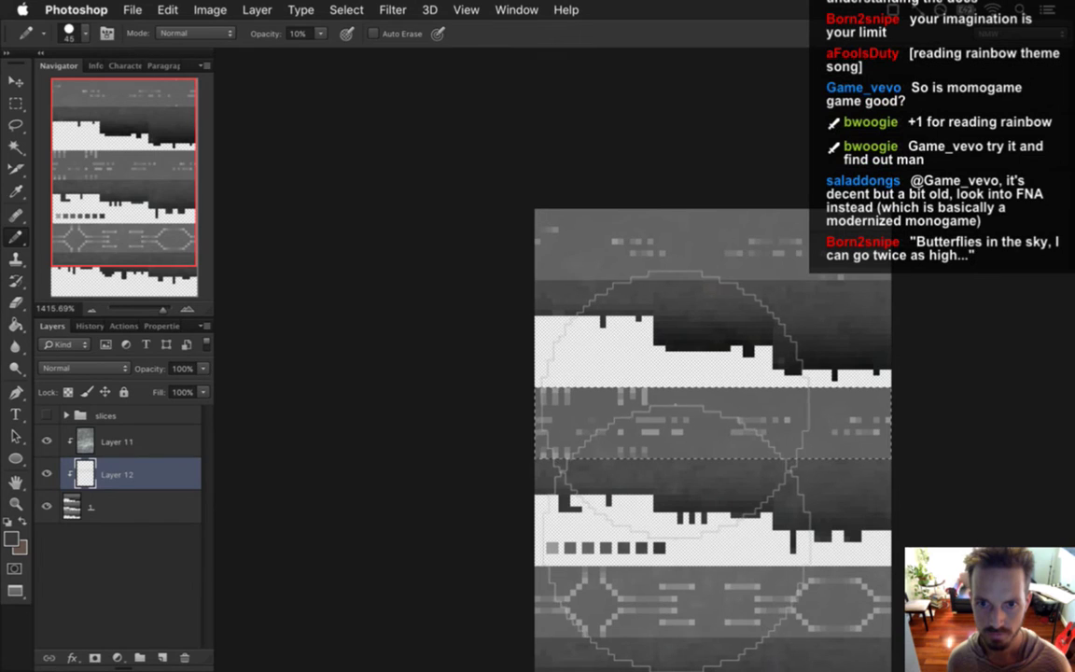
Marquee-select the top strip of the tile sheet for pencil work, then deselect.
key(m)
drag(500, 189, 904, 282)
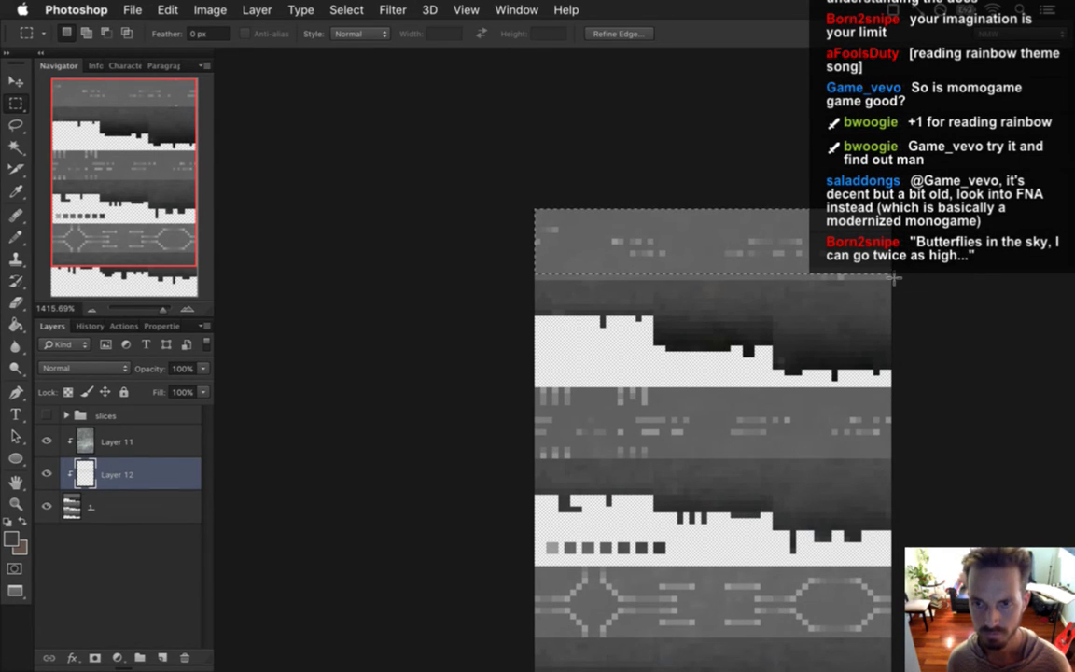
drag(516, 199, 924, 281)
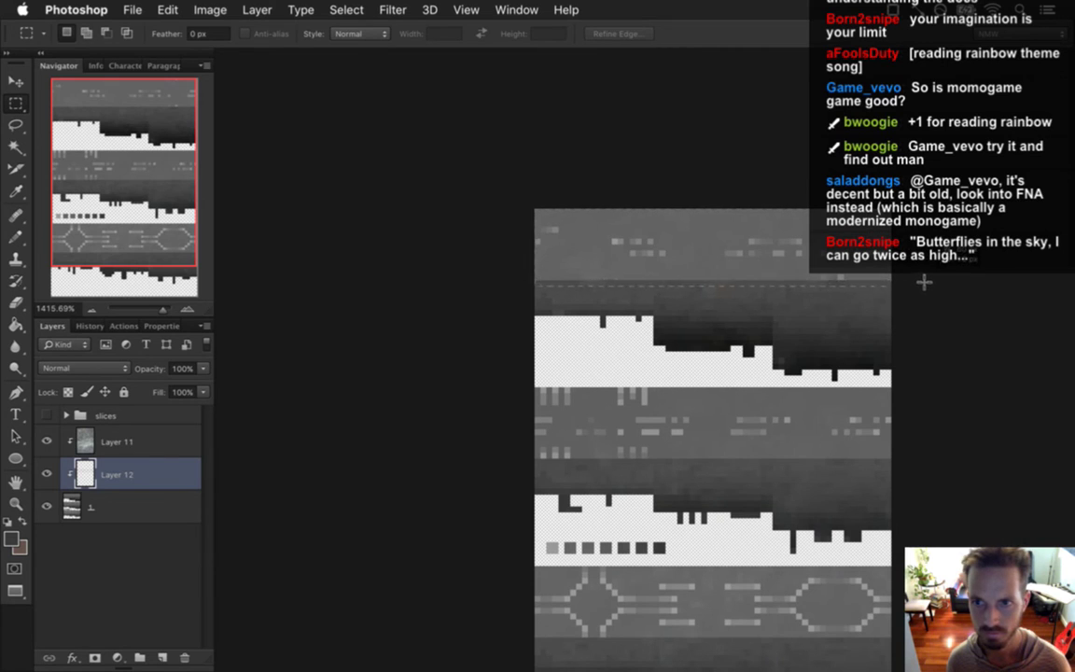
key(b)
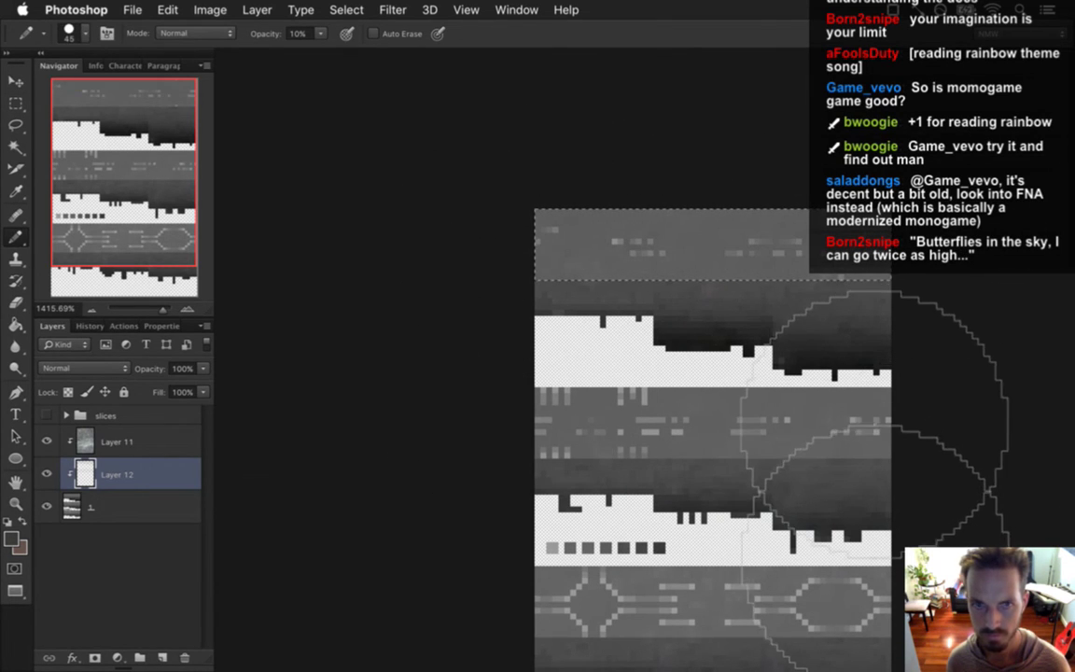
key(m)
key(ctrl+d)
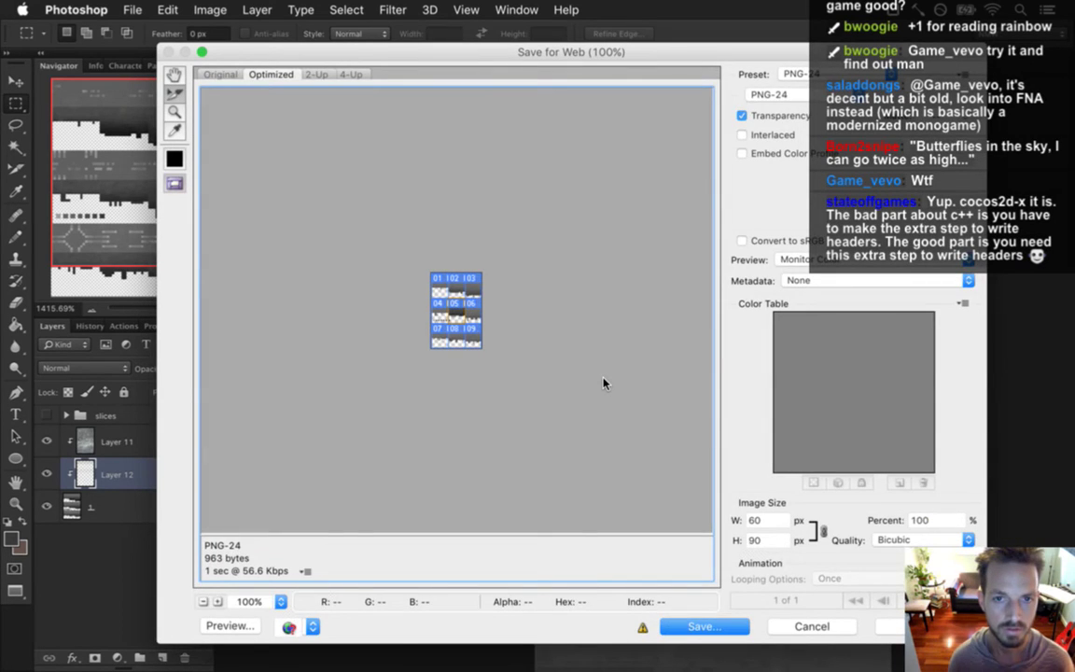
Save the slices as 4Ground.png in the Level folder, replacing the old tiles, and switch to Xcode.
key(Return)
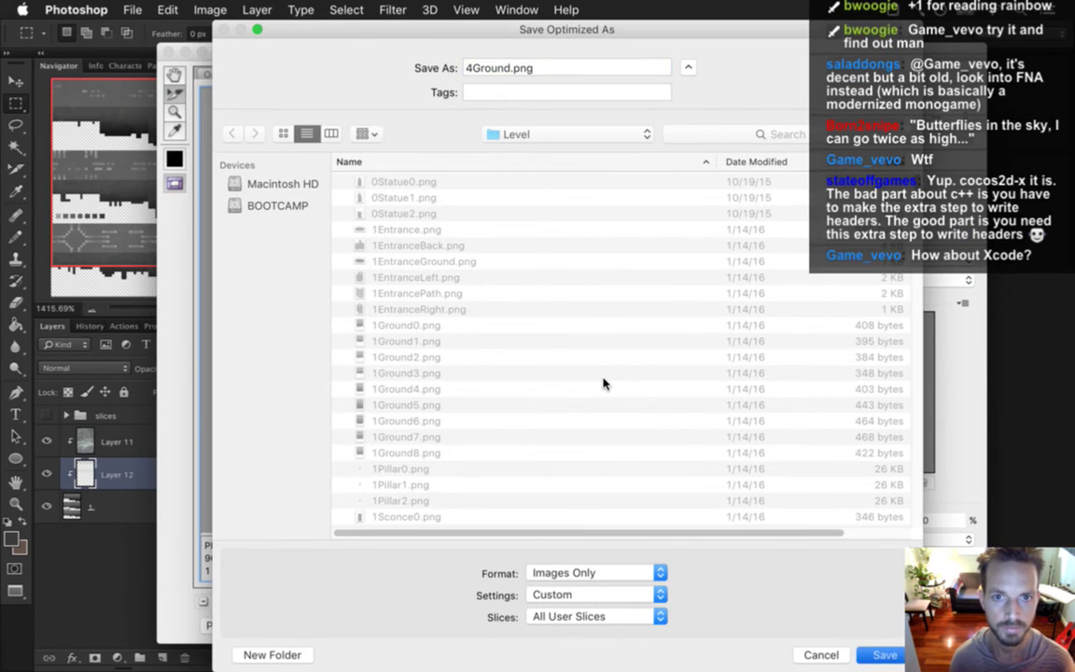
key(Return)
key(Return)
key(super+Tab)
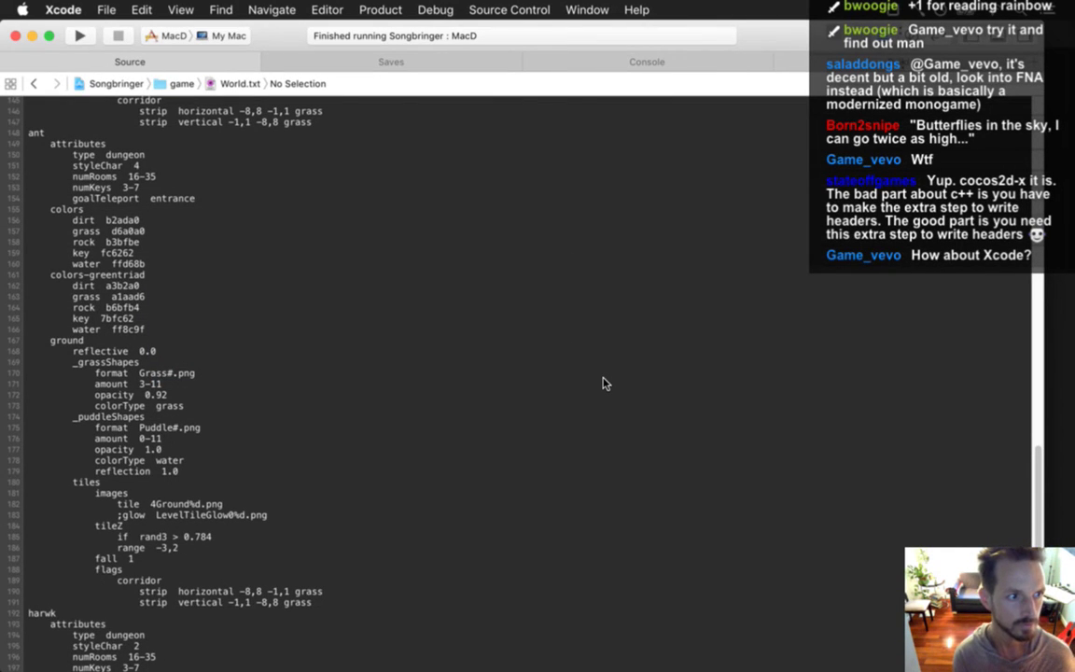
Run the game, walk the character right, down and toward the left fire, then return to Photoshop.
key(super+r)
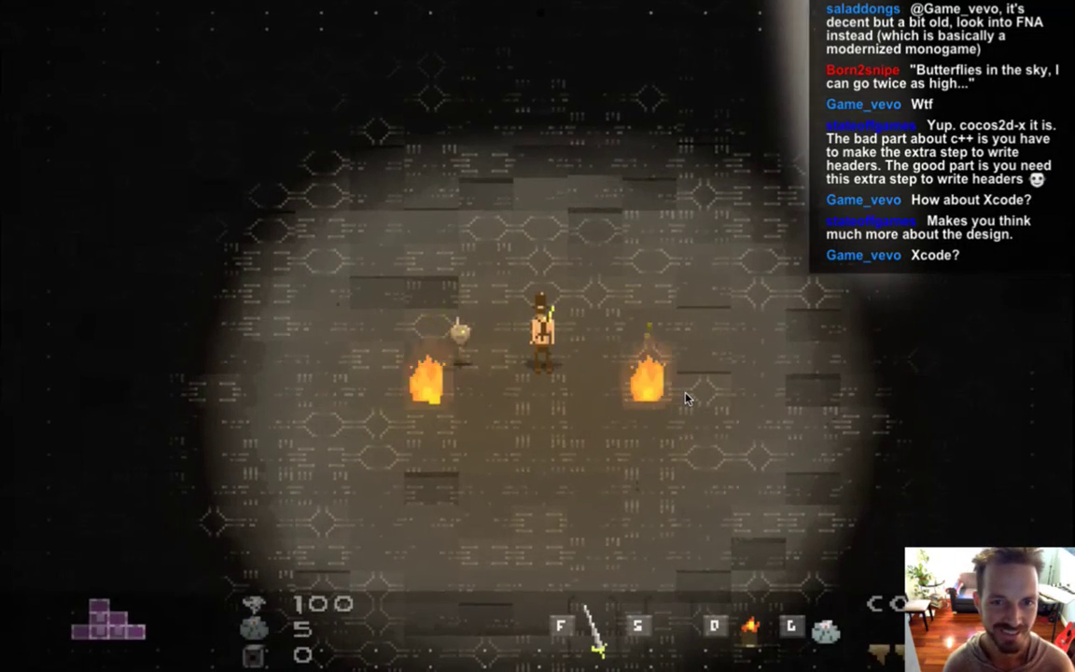
key(Right)
key(Down)
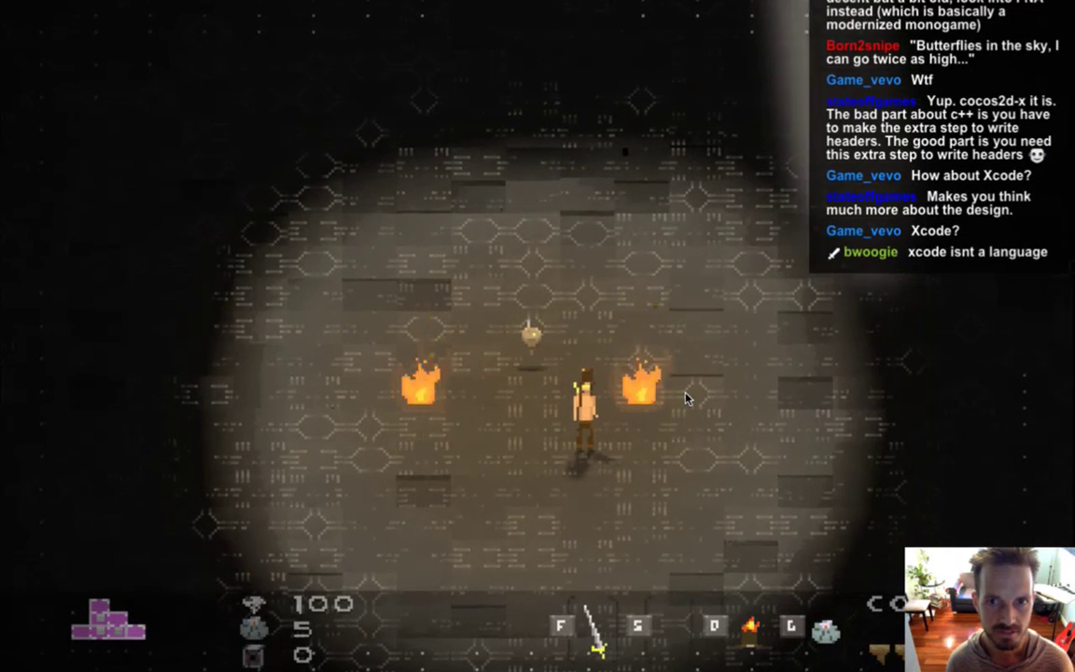
key(Left)
key(Up)
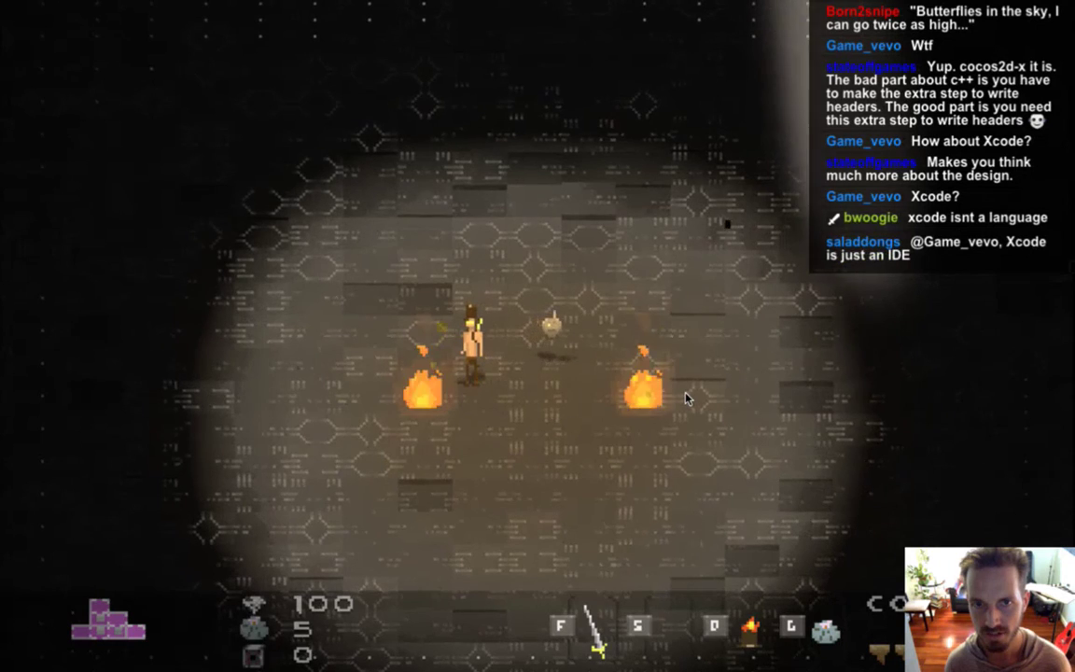
key(super+Tab)
key(super+Tab)
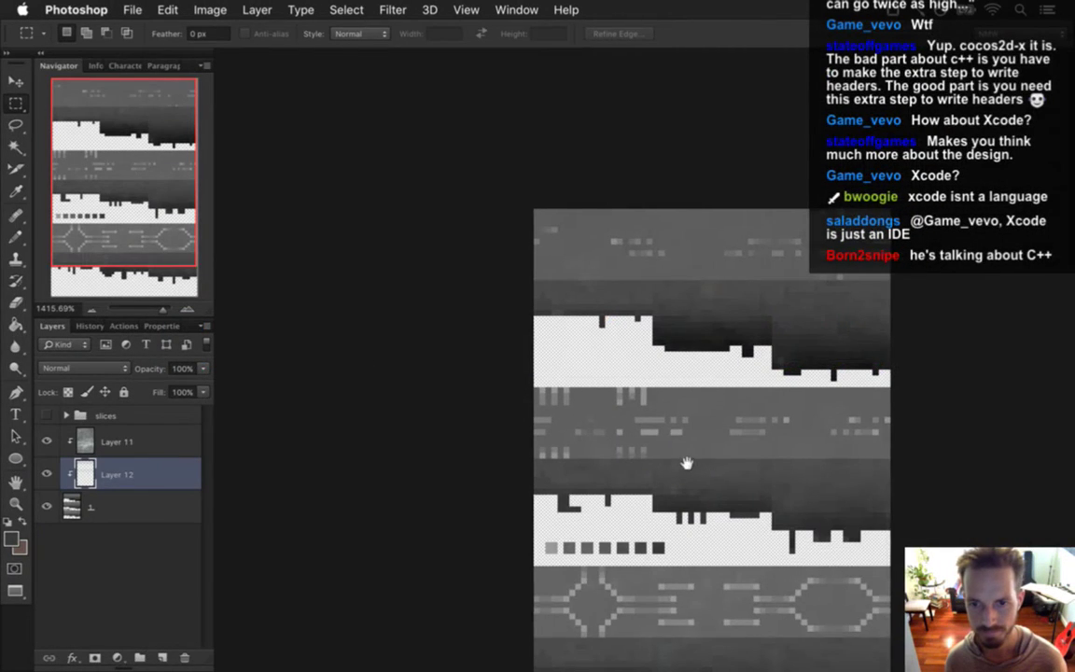
Pan to show more of the tile sheet and set the Pencil to a 1-pixel size.
drag(684, 463, 576, 390)
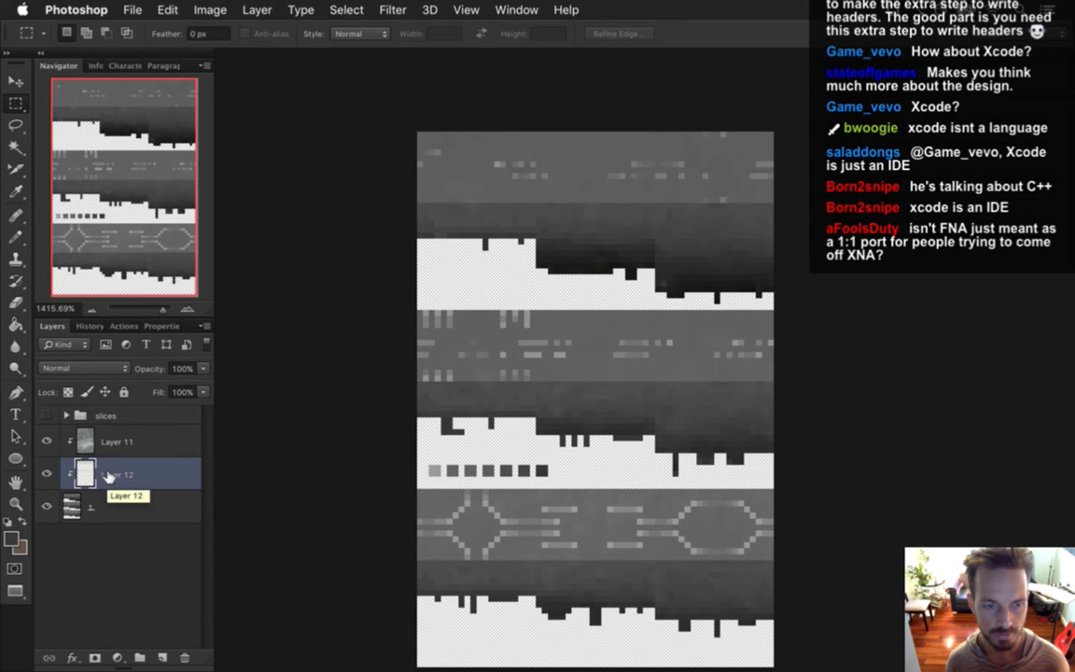
key(b)
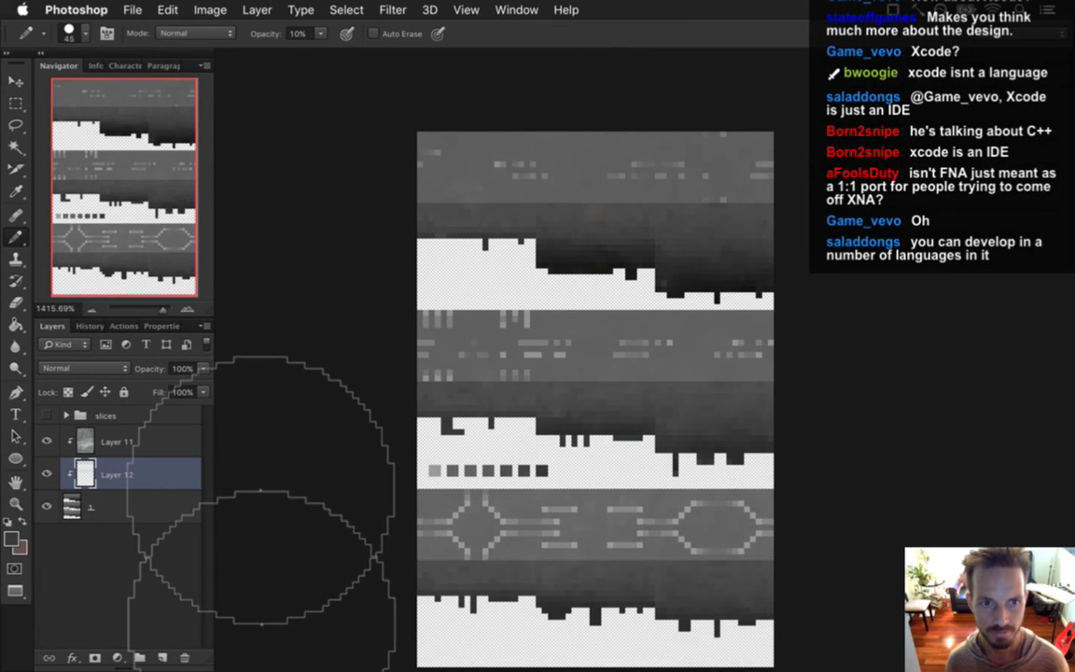
key(bracketleft)
key(bracketleft)
key(bracketleft)
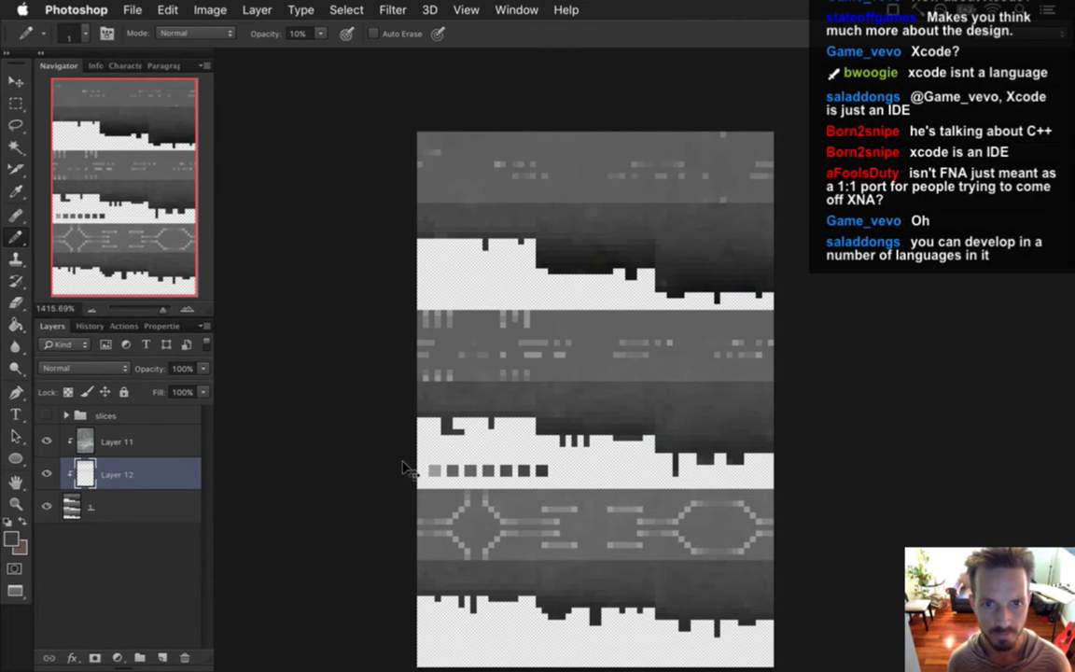
Add clipped Layer 13 above Layer 12 and try Pencil opacities of 50% and 30%.
key(super+shift+alt+n)
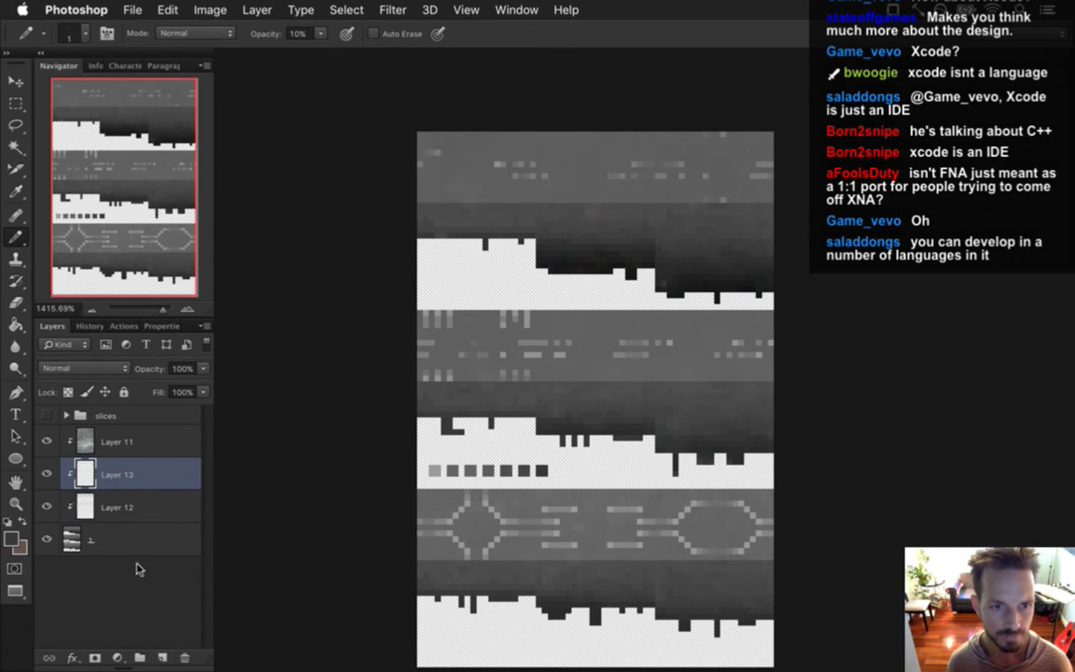
key(5)
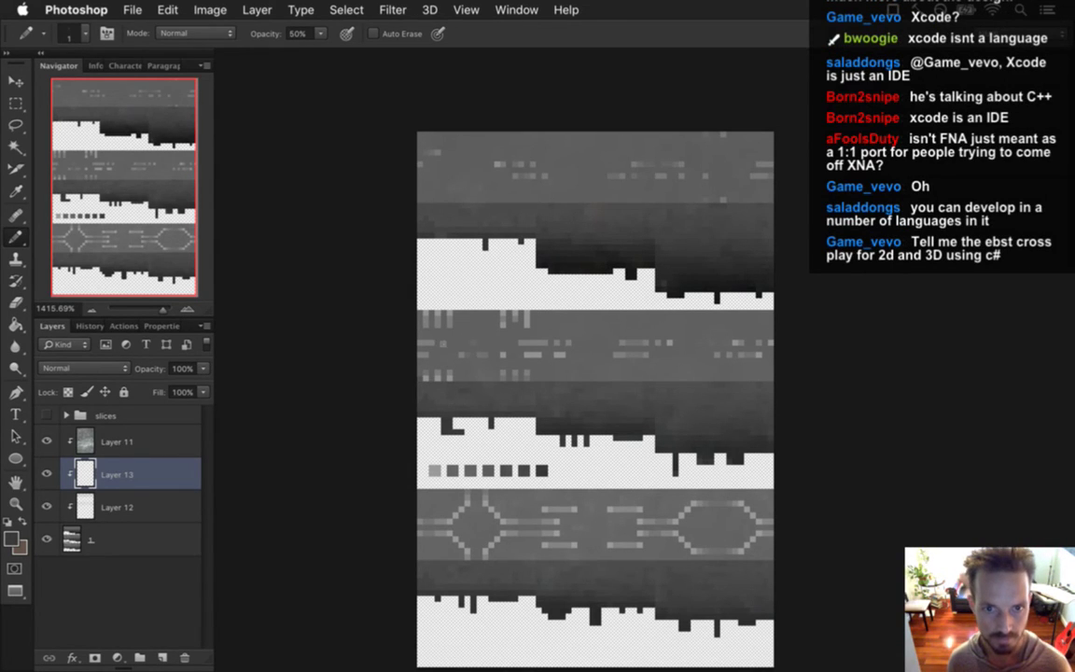
key(3)
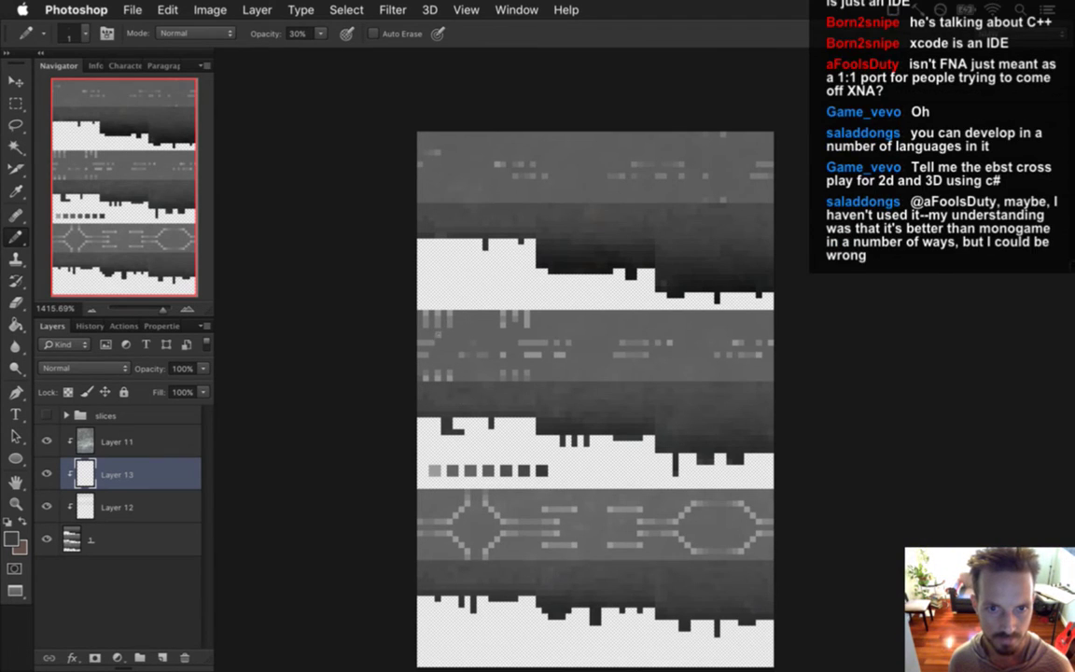
key(ctrl+z)
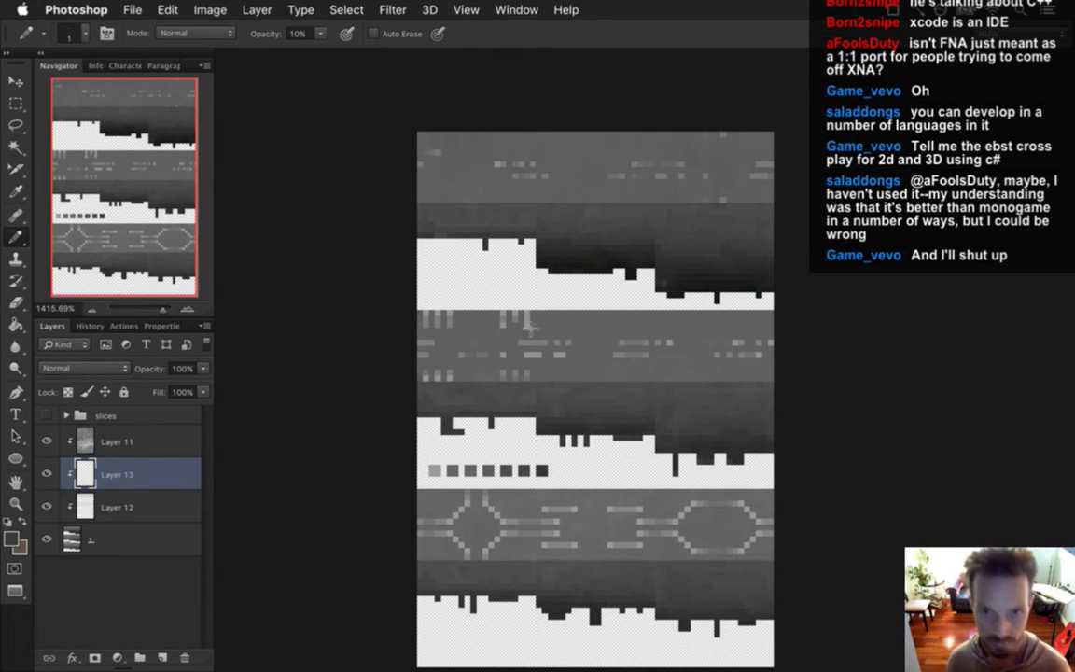
Select a small block at the middle band's left end for pencil touch-ups, then deselect.
key(m)
mouse_move(419, 310)
mouse_down()
mouse_move(539, 364)
mouse_move(541, 380)
mouse_up()
key(b)
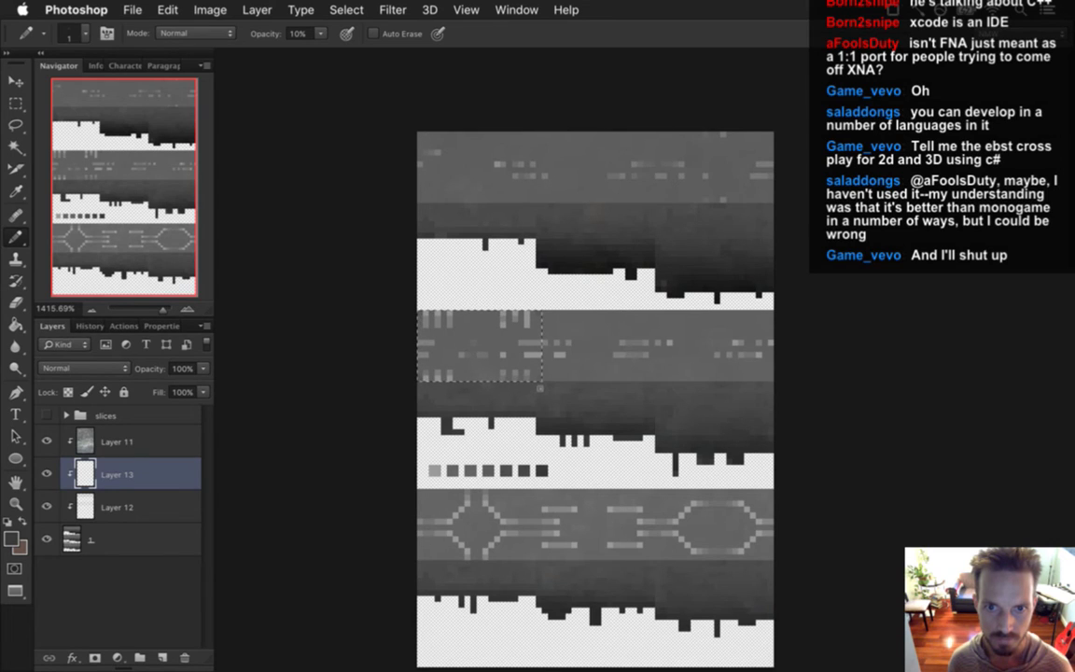
key(m)
key(ctrl+d)
Select the right tile of the middle band, touch up its pixels with the Pencil, and deselect.
drag(773, 313, 654, 380)
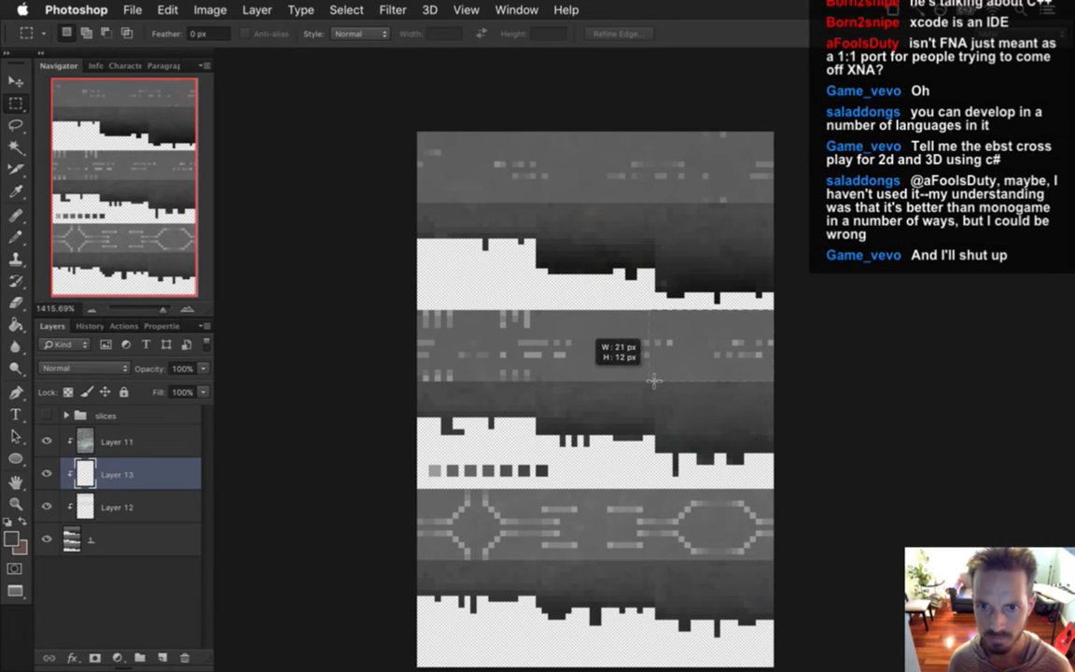
drag(654, 380, 654, 380)
key(b)
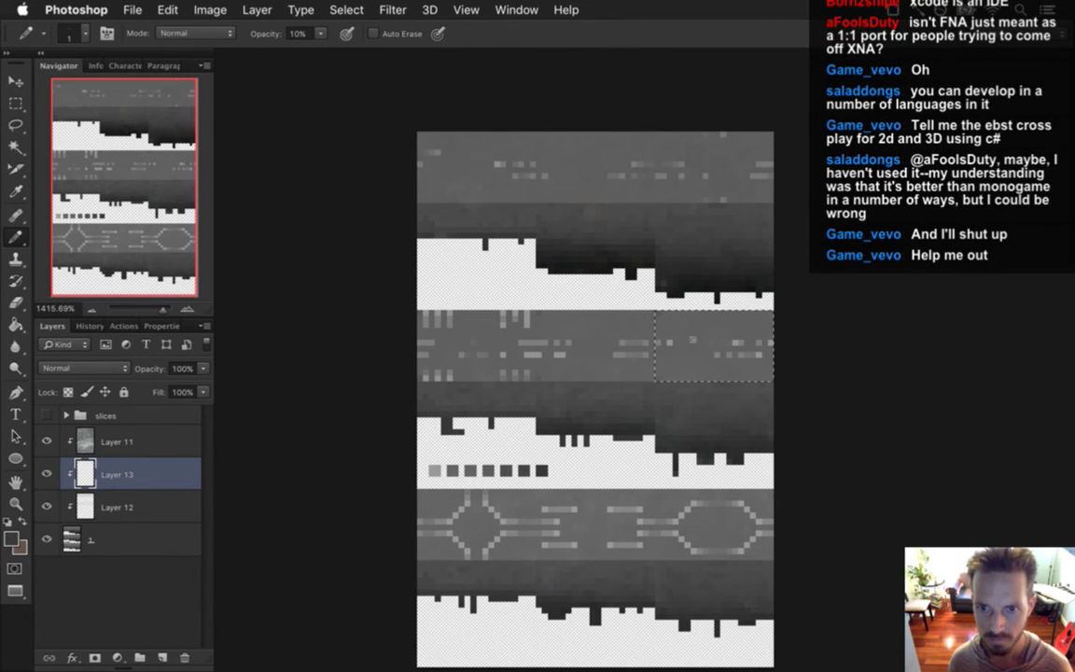
key(m)
key(ctrl+d)
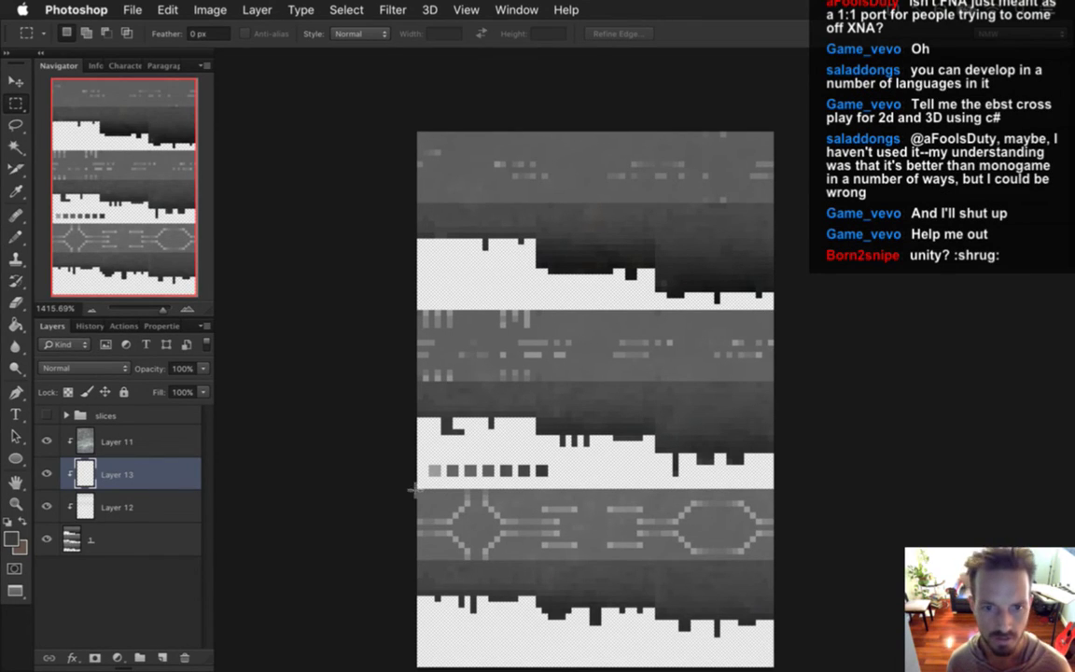
Pencil-shade the left, middle and octagon-motif right tiles of the lower patterned band one at a time.
drag(418, 488, 536, 560)
key(b)
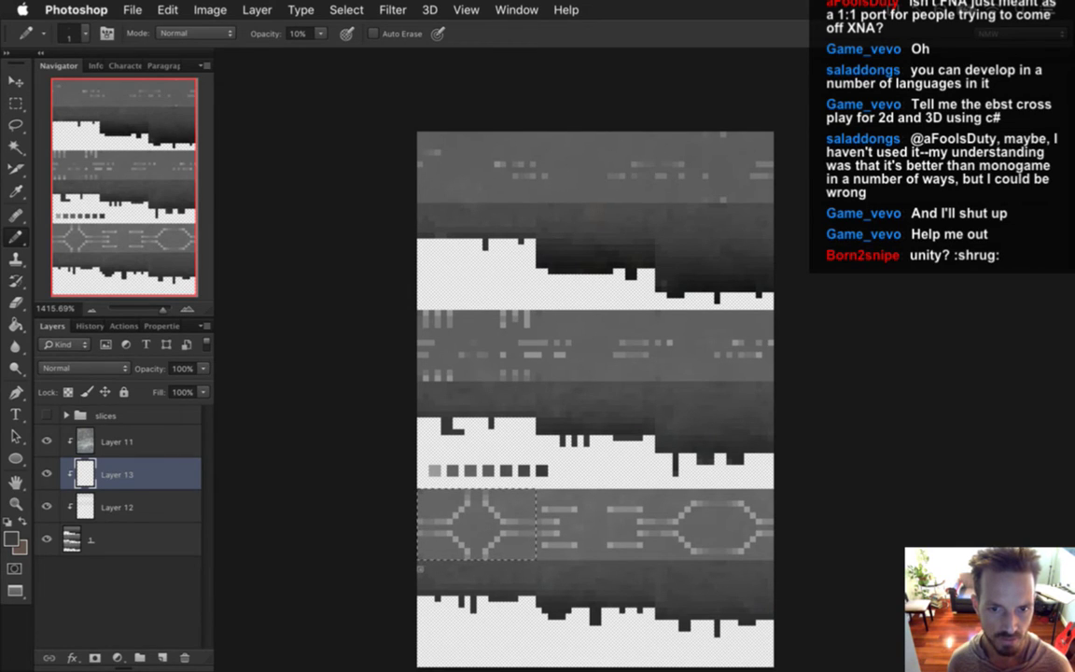
key(m)
mouse_move(540, 488)
mouse_down()
mouse_move(622, 558)
mouse_move(657, 560)
mouse_up()
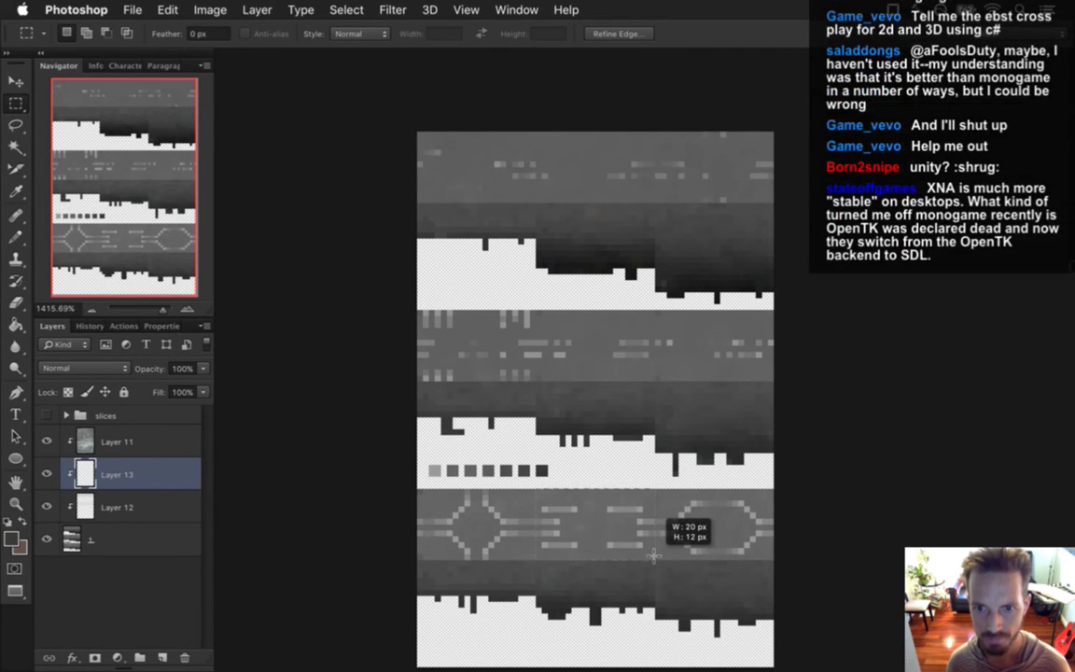
drag(657, 560, 655, 560)
key(b)
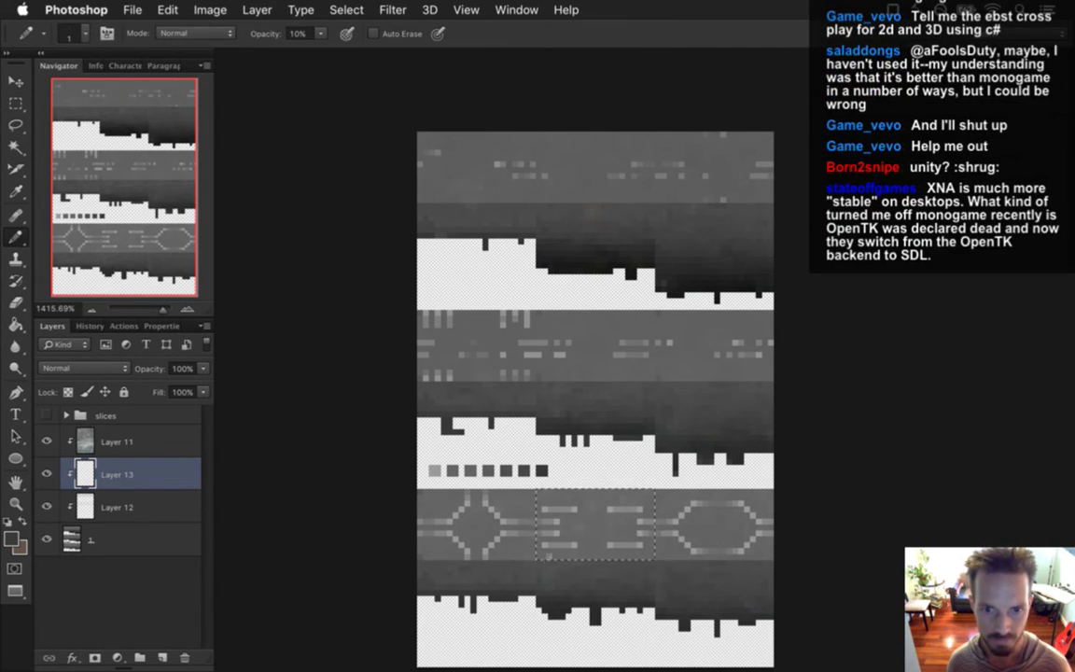
key(m)
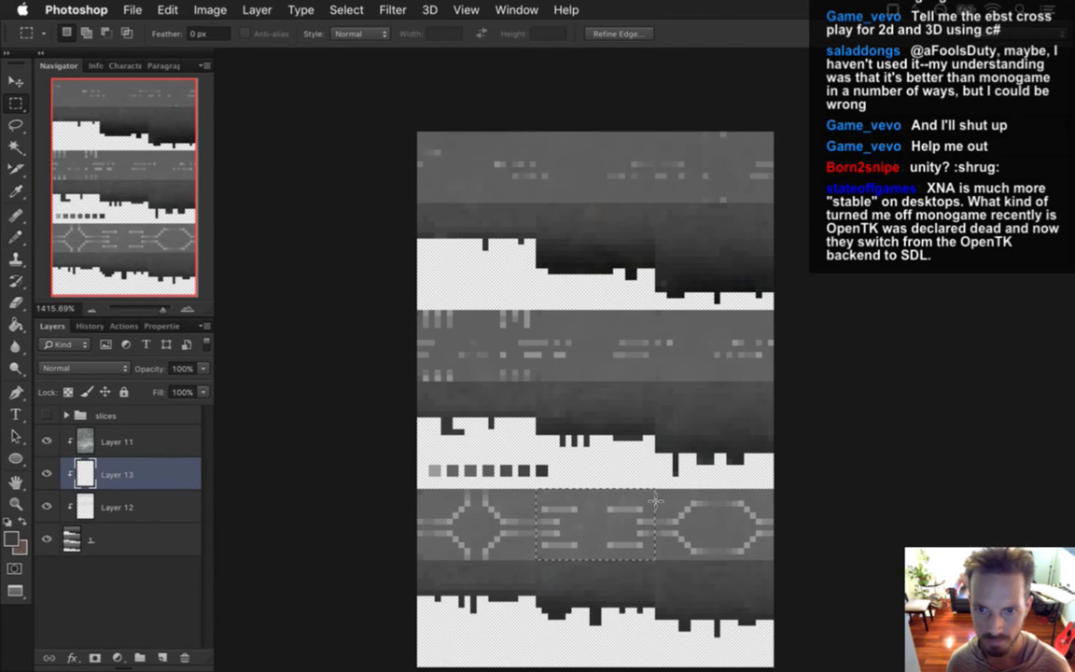
drag(655, 488, 773, 560)
key(b)
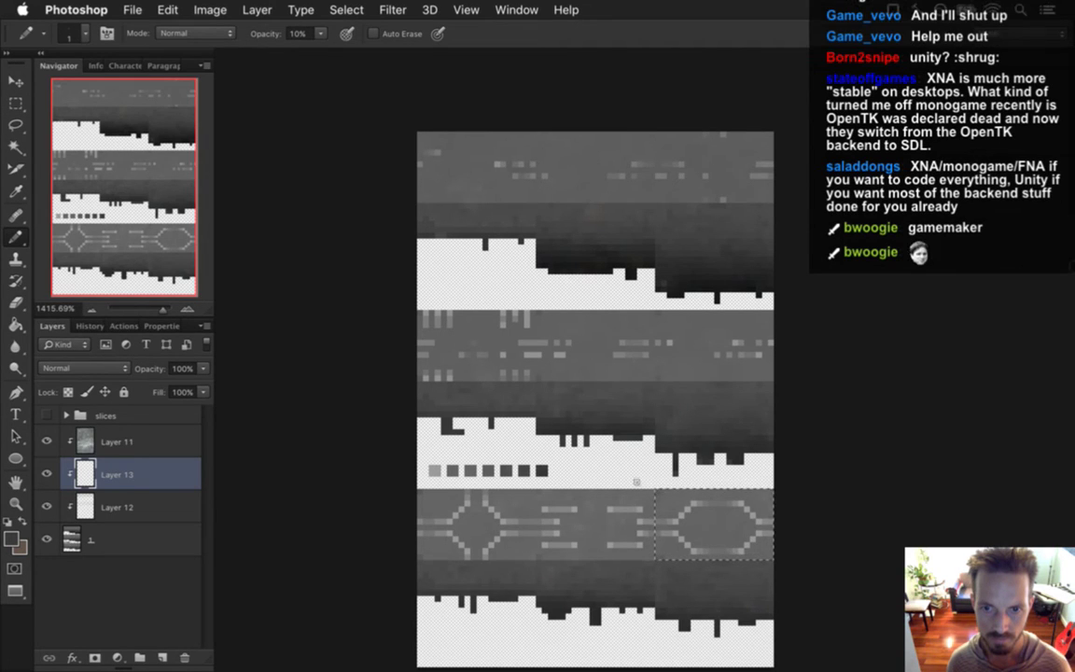
key(m)
click(633, 461)
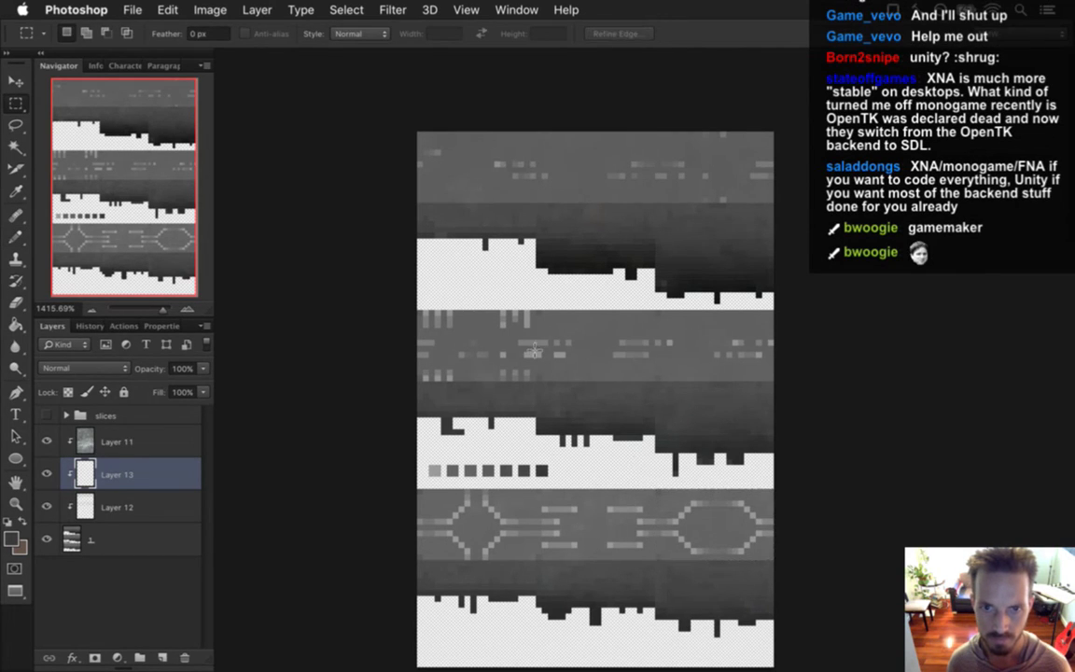
Shade the three top-band tiles individually, then bring up Save for Web at PNG-24.
drag(419, 132, 533, 204)
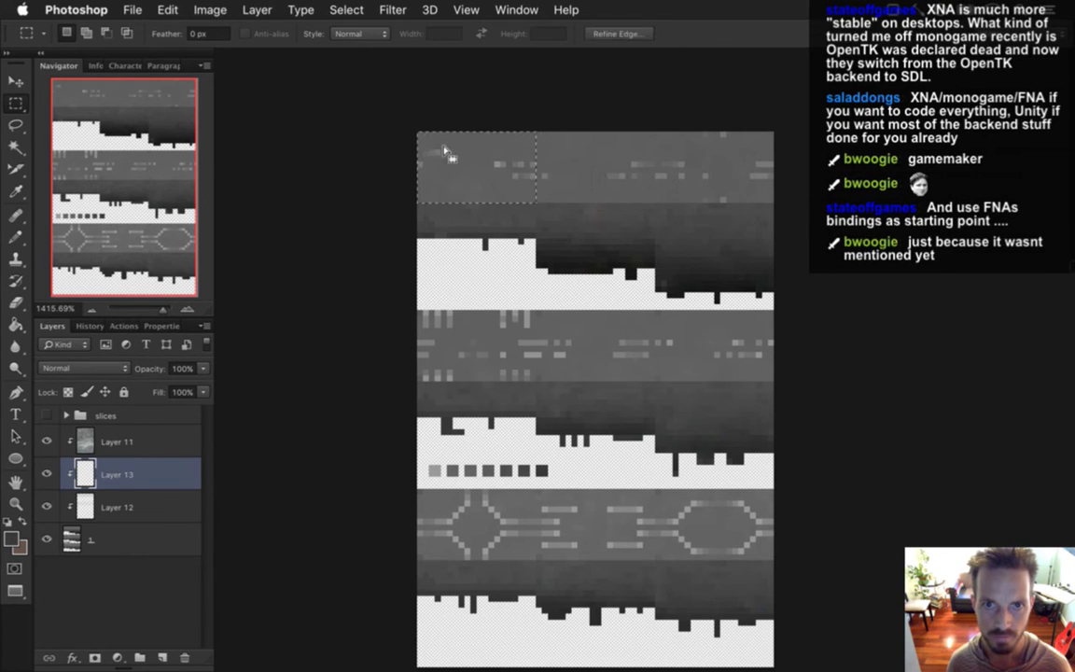
key(b)
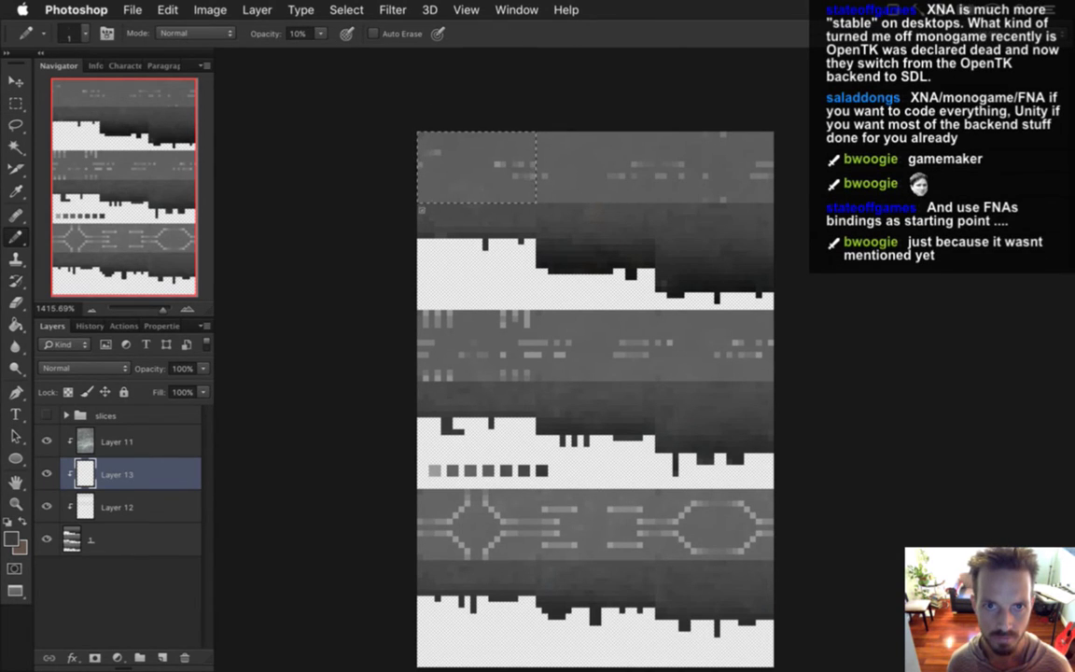
key(m)
drag(535, 132, 656, 204)
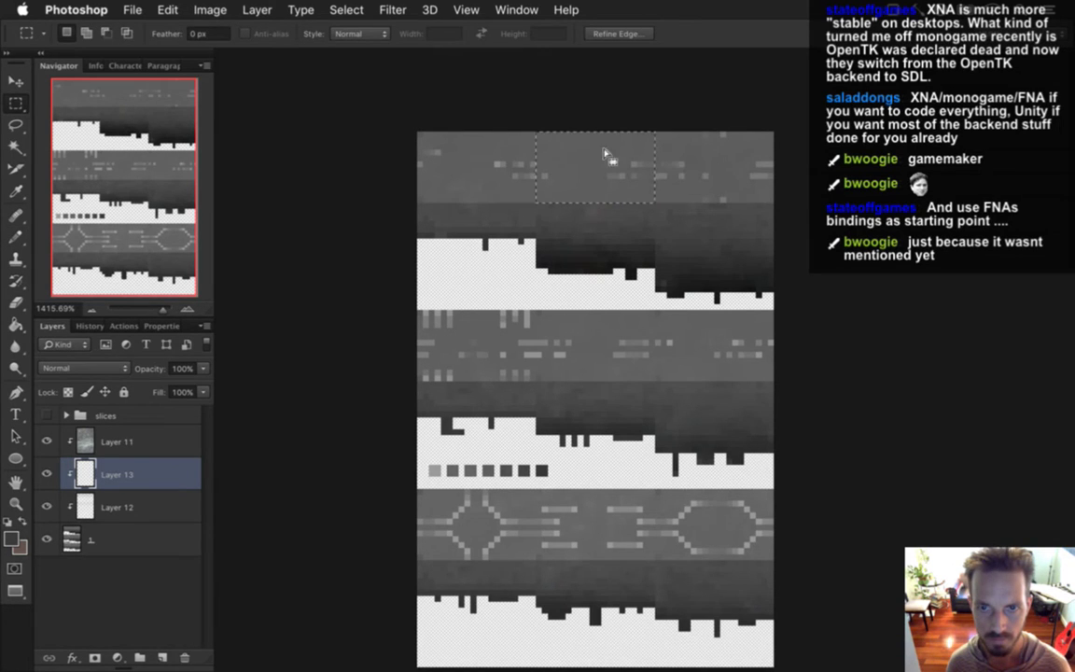
key(b)
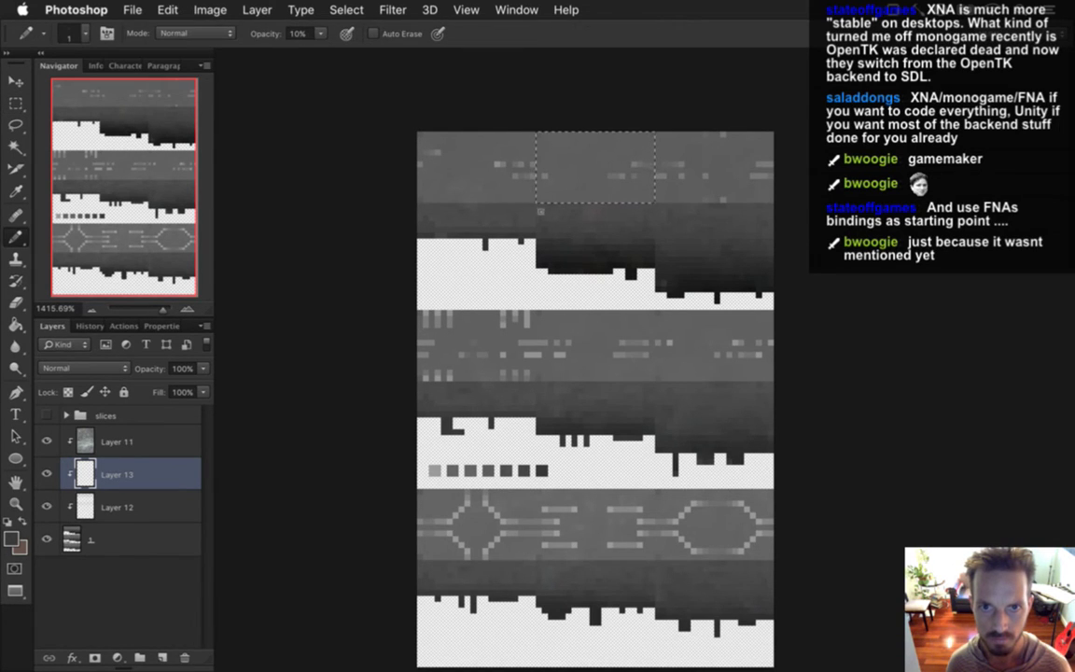
key(m)
drag(655, 133, 773, 203)
key(b)
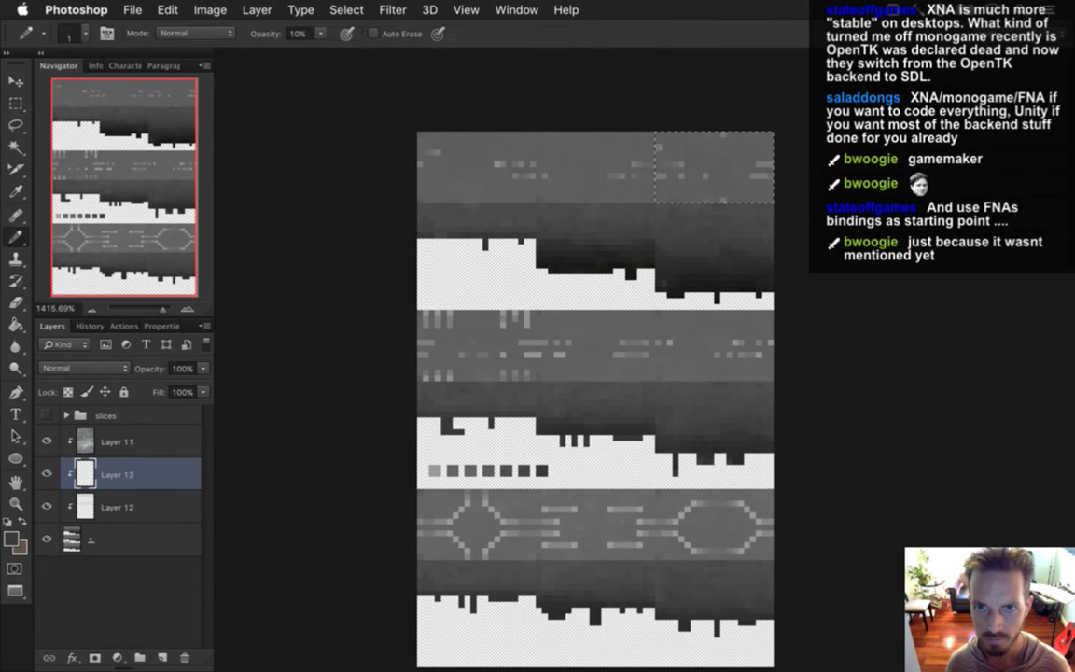
key(ctrl+d)
key(m)
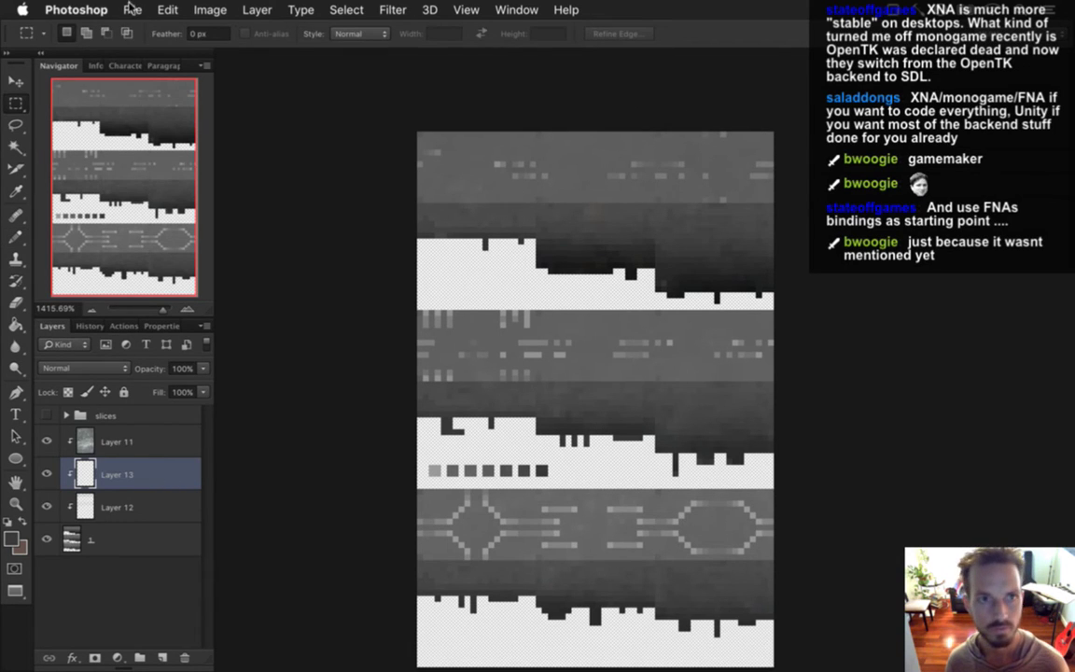
click(133, 9)
click(257, 239)
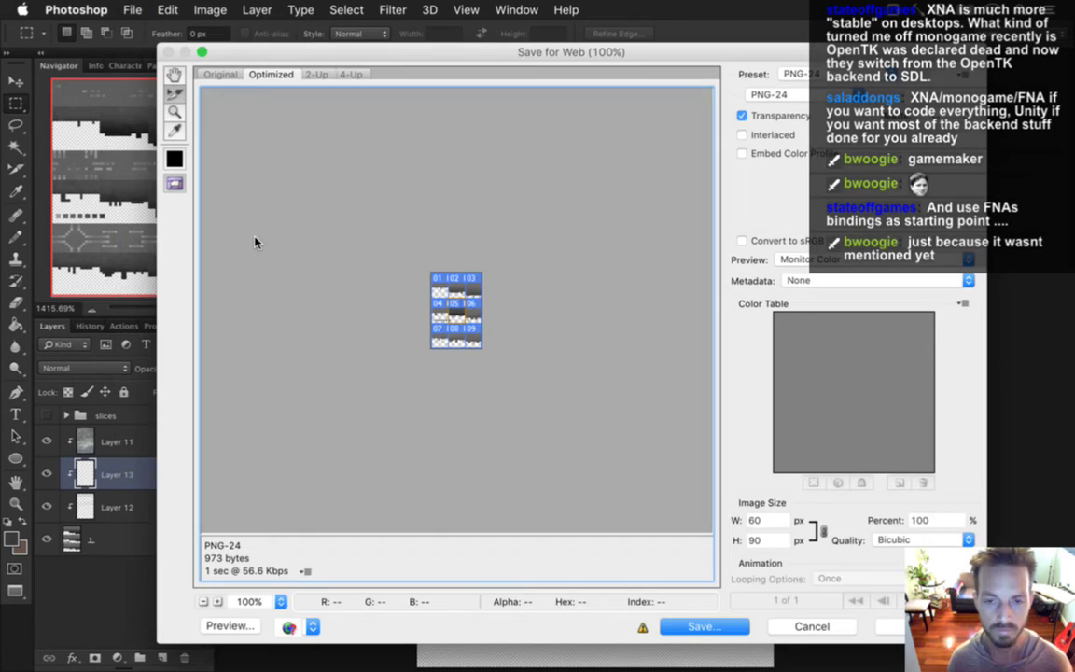
Save the slices as PNGs, replacing 4Ground0–4Ground8, and switch back to Xcode.
key(Return)
key(Return)
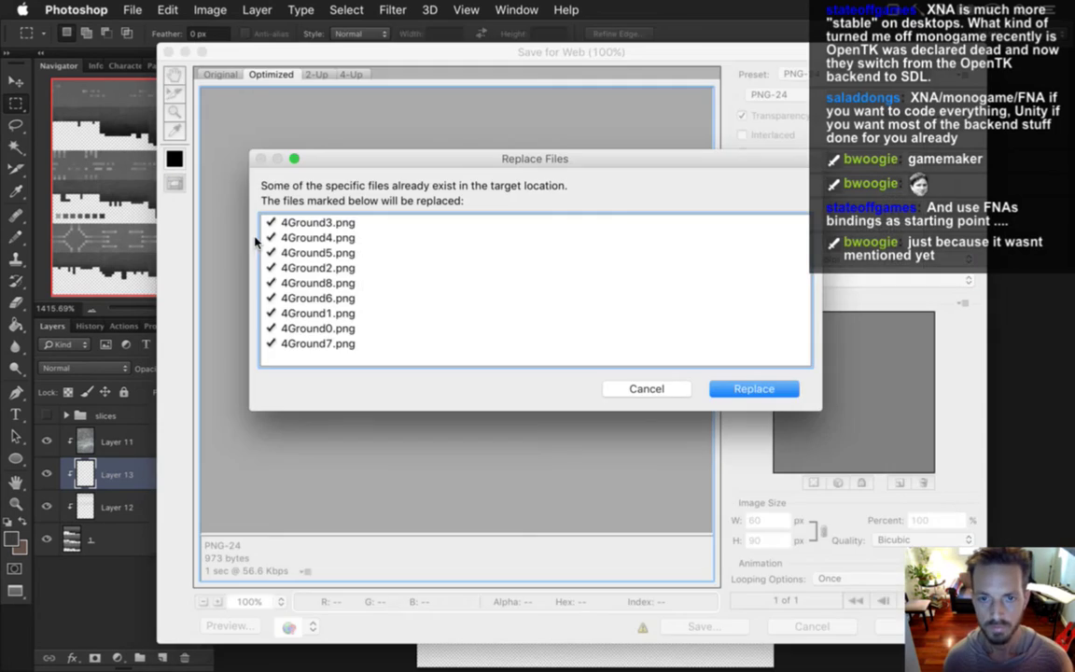
key(Return)
key(super+Tab)
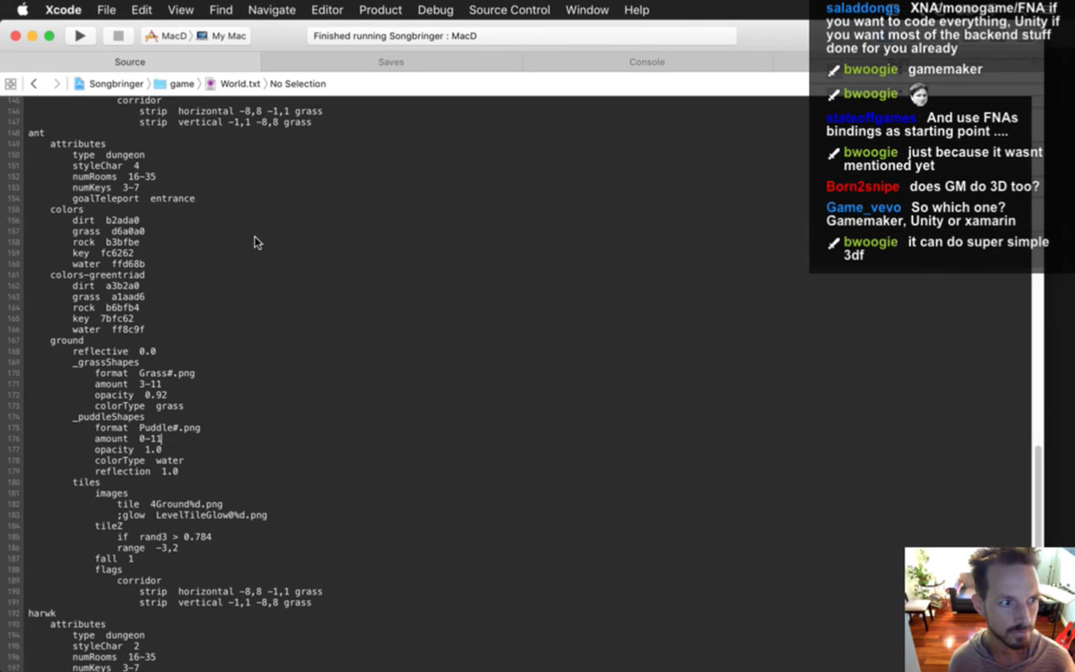
Build and run Songbringer, walk the character around the dungeon room, then quit and return to Photoshop.
key(super+r)
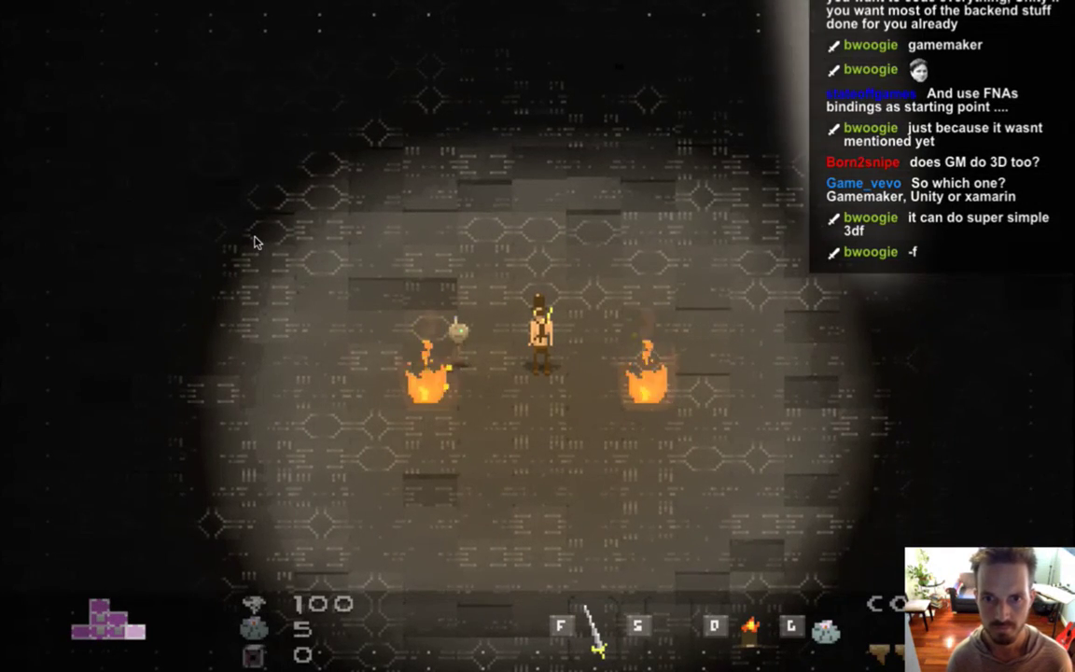
key(d)
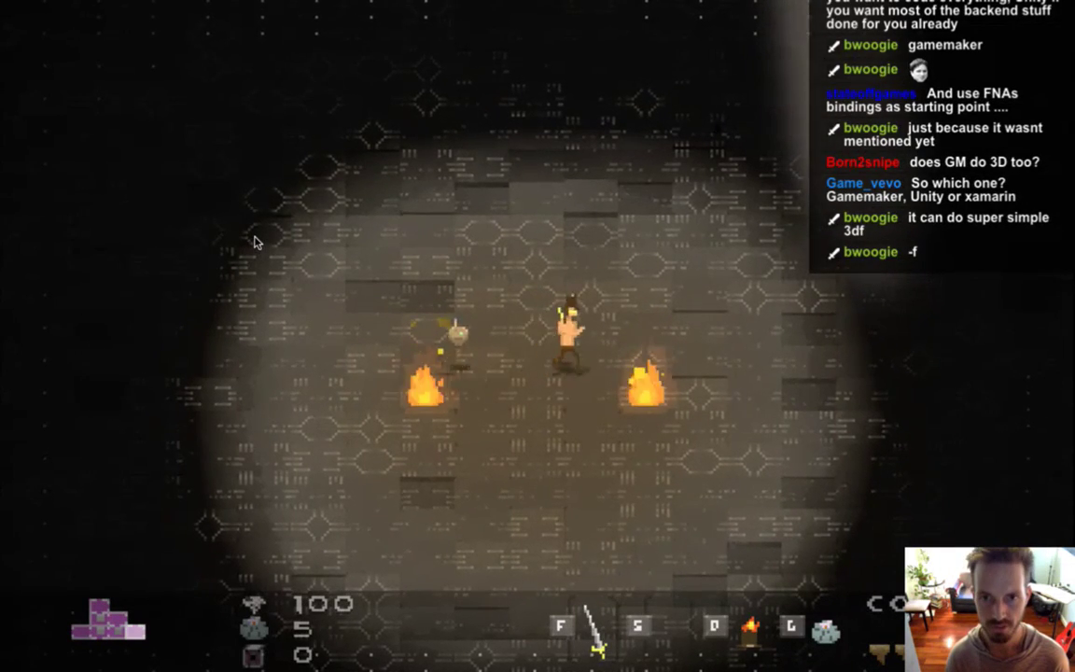
key(w)
key(a)
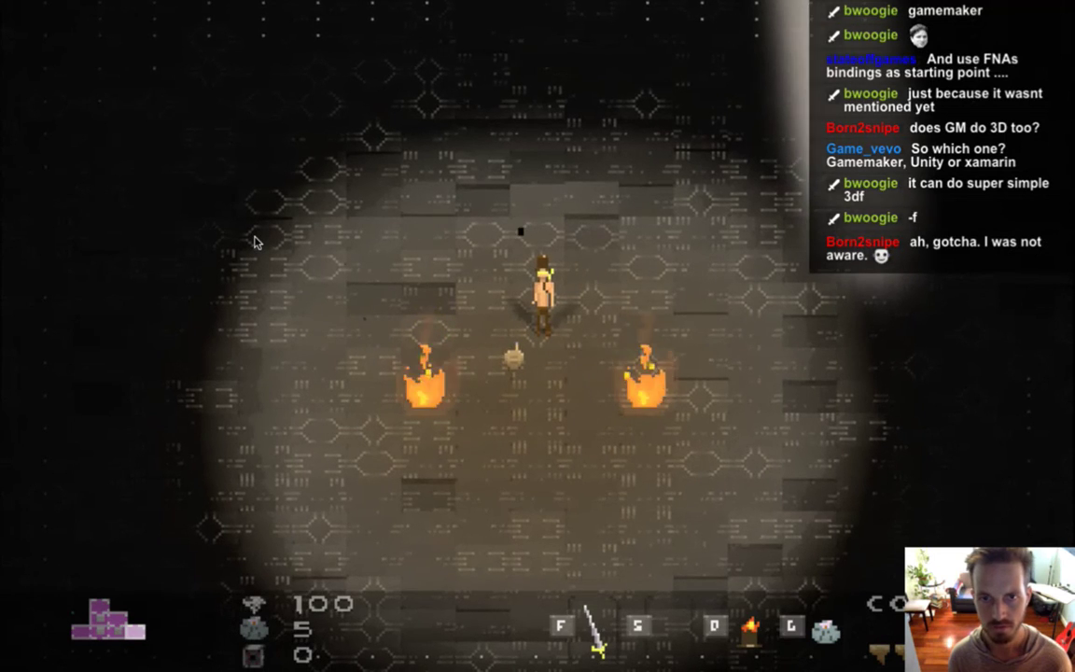
key(super+q)
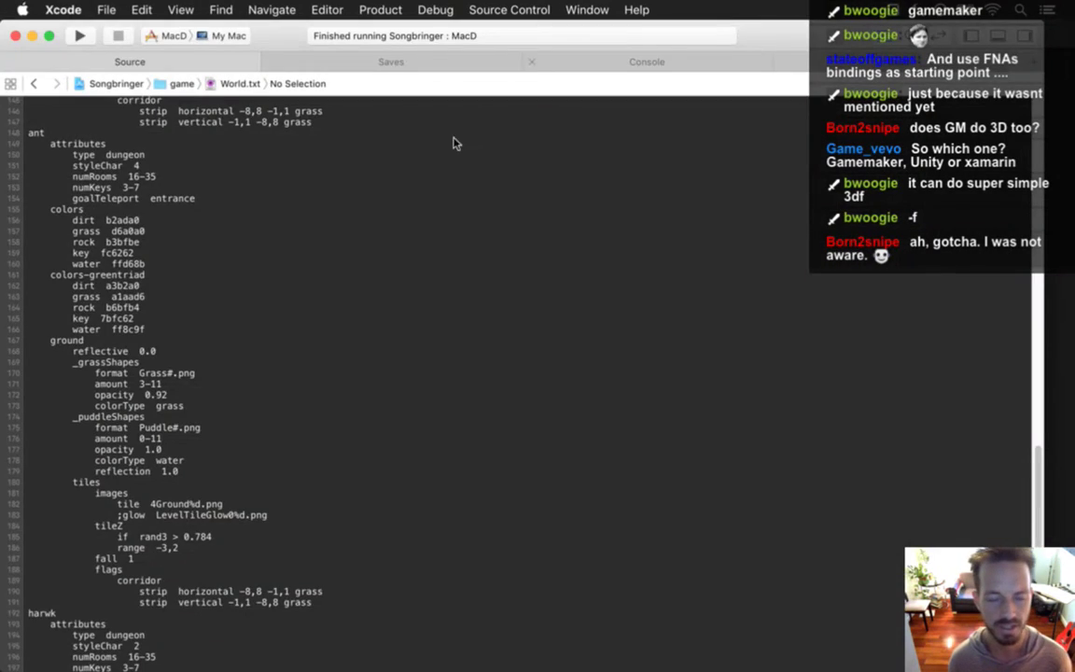
key(super+Tab)
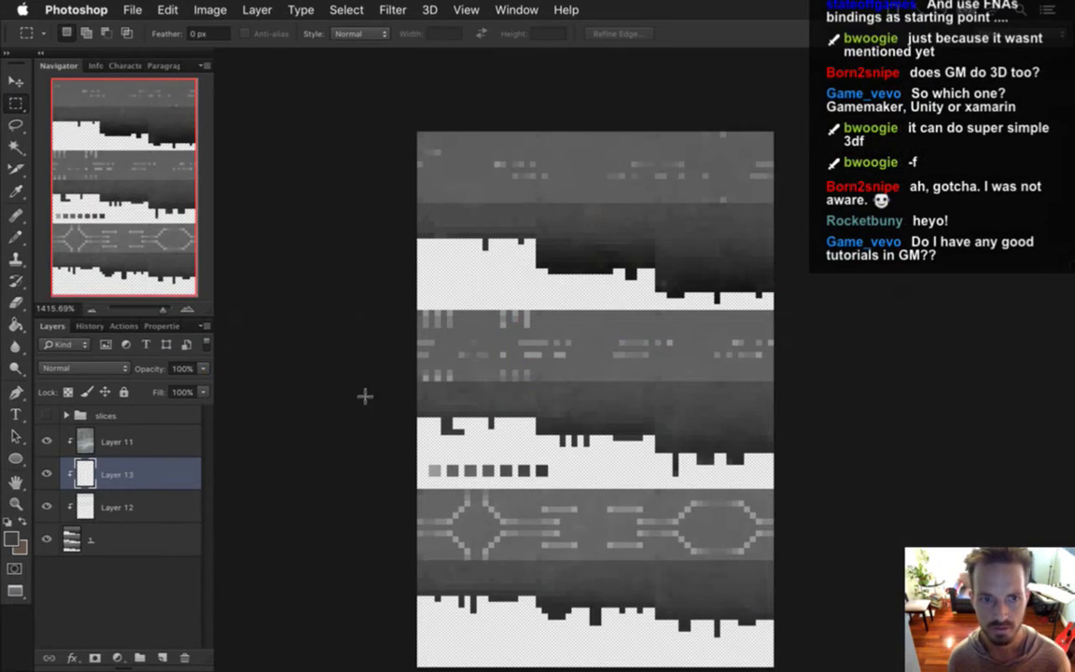
Hide Layer 13 and pencil dark one-pixel rows at 100% on a new layer.
click(48, 475)
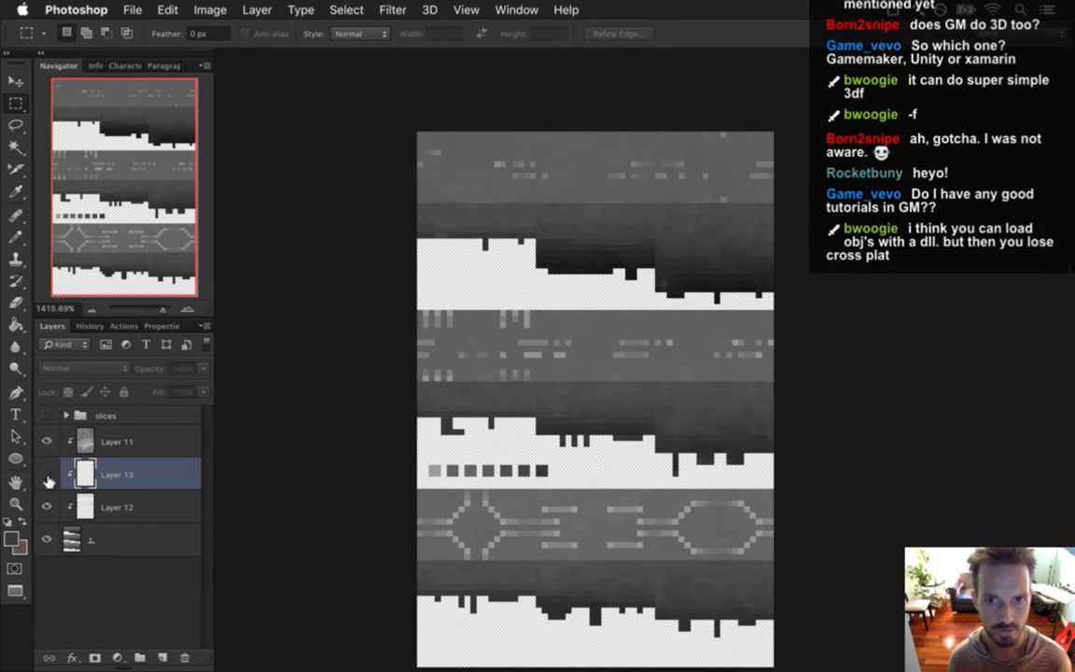
click(79, 538)
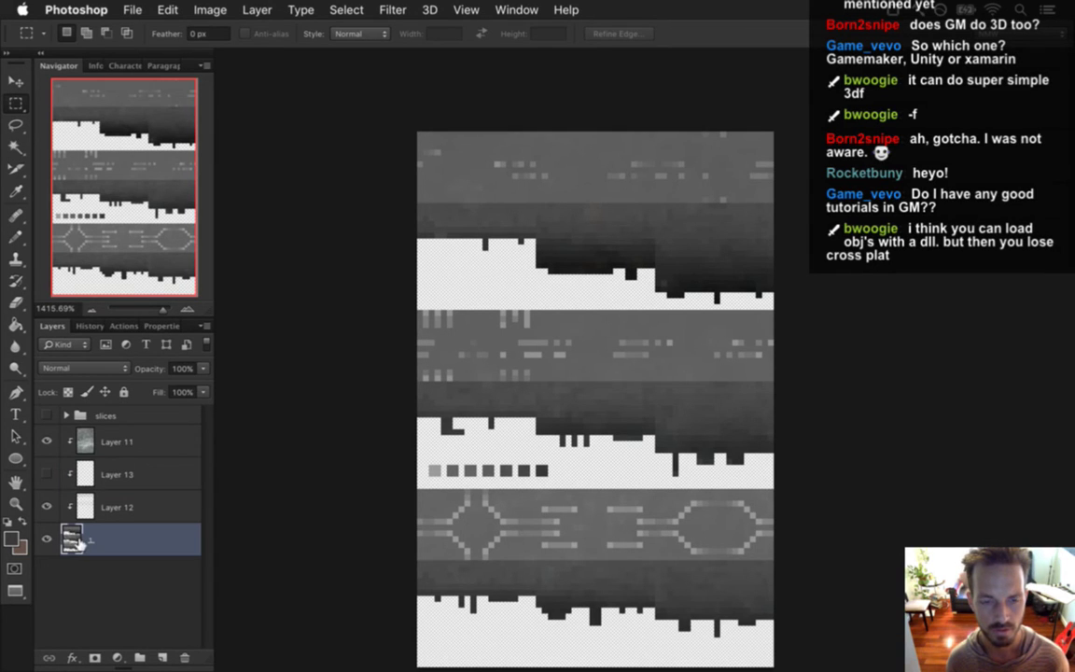
click(85, 464)
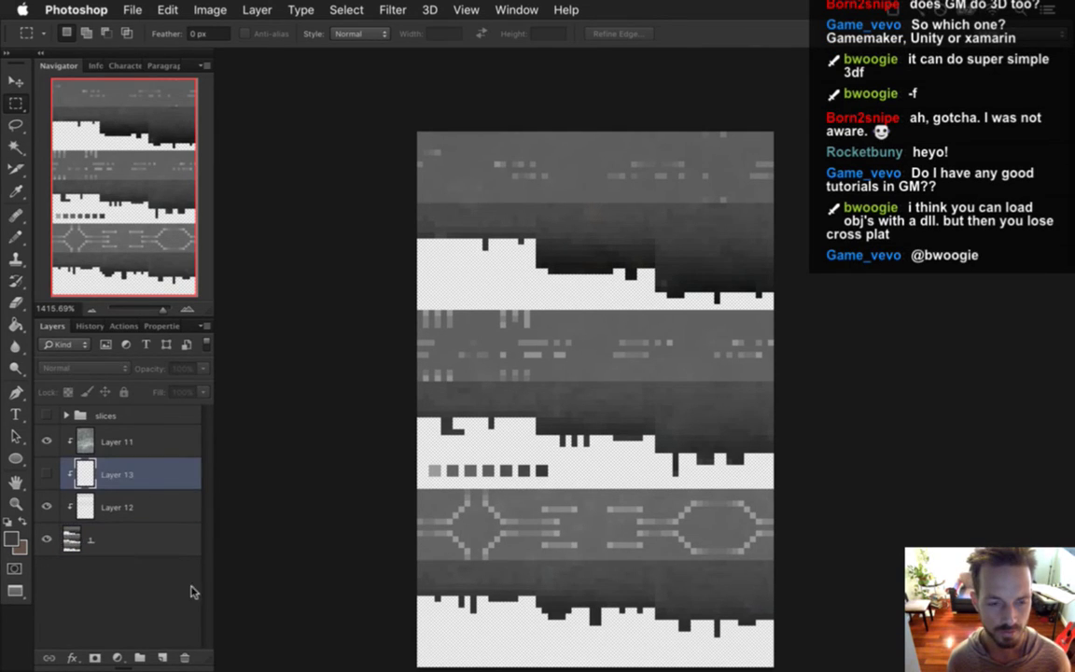
click(164, 657)
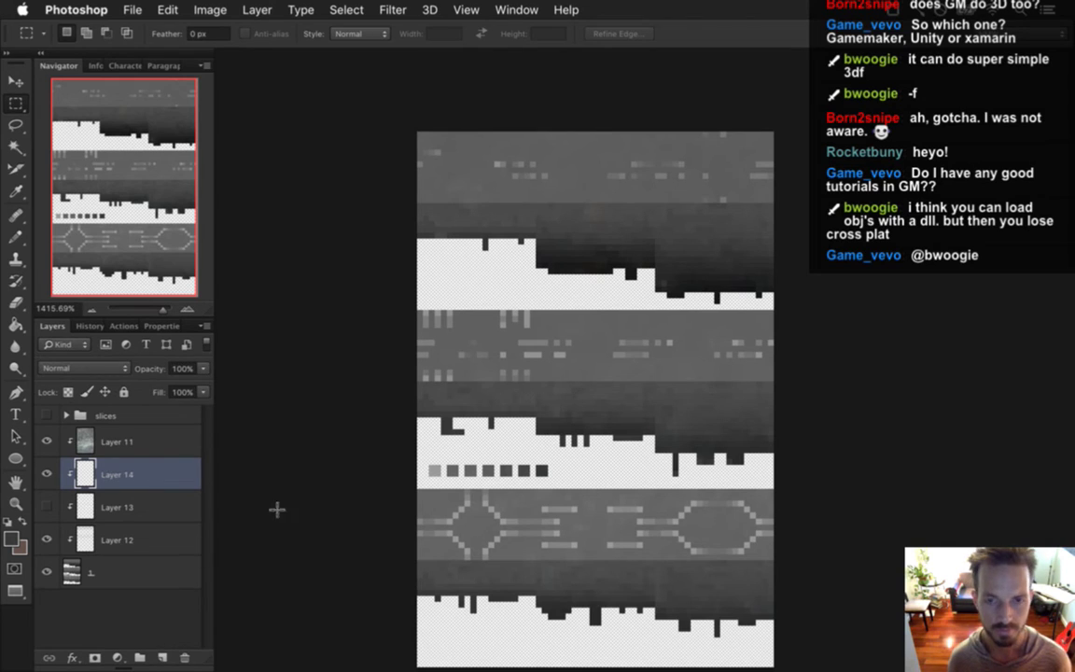
key(i)
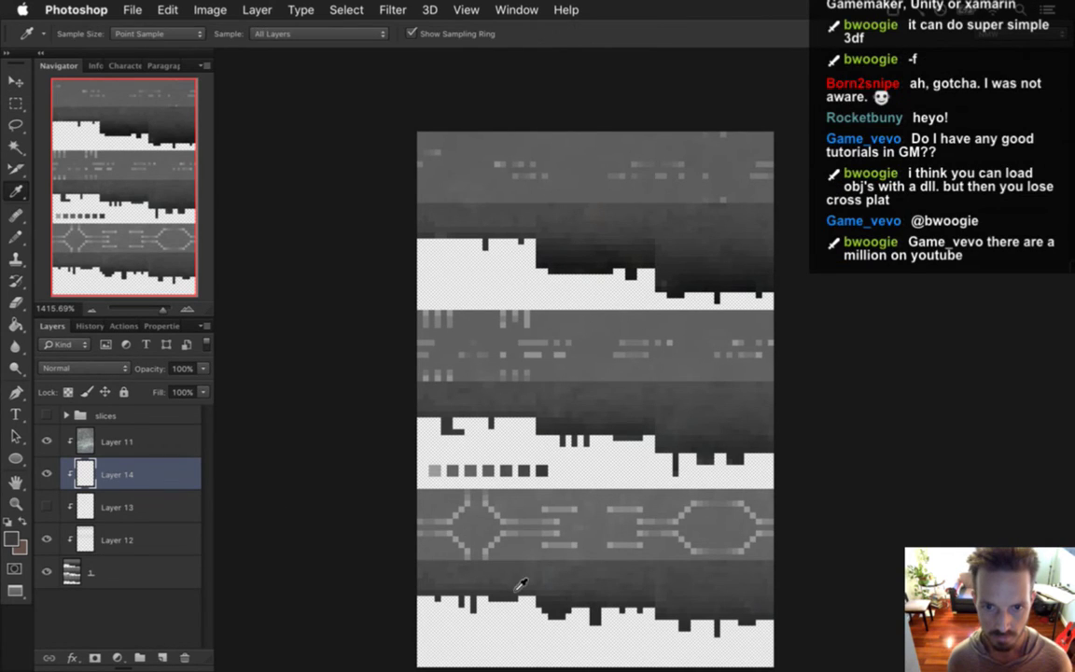
key(b)
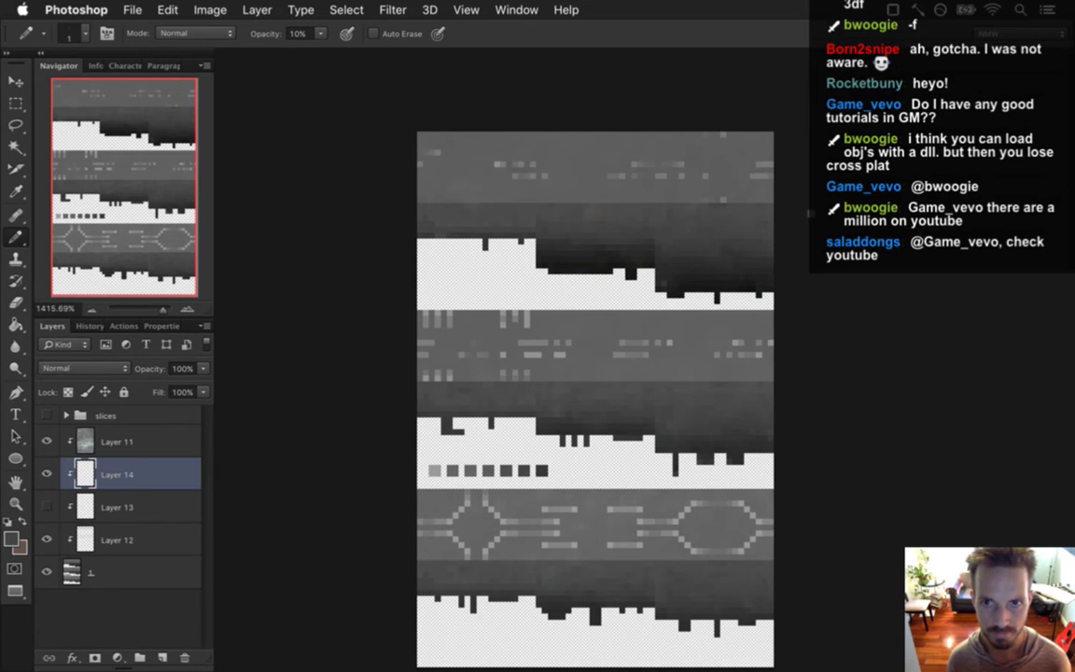
key(0)
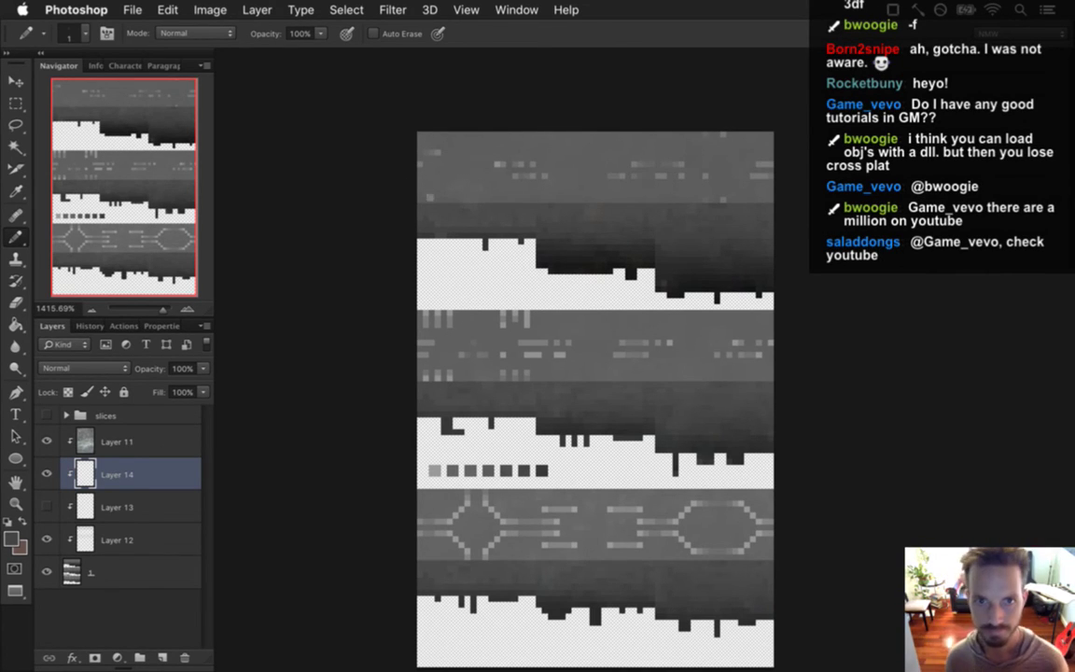
drag(416, 180, 700, 180)
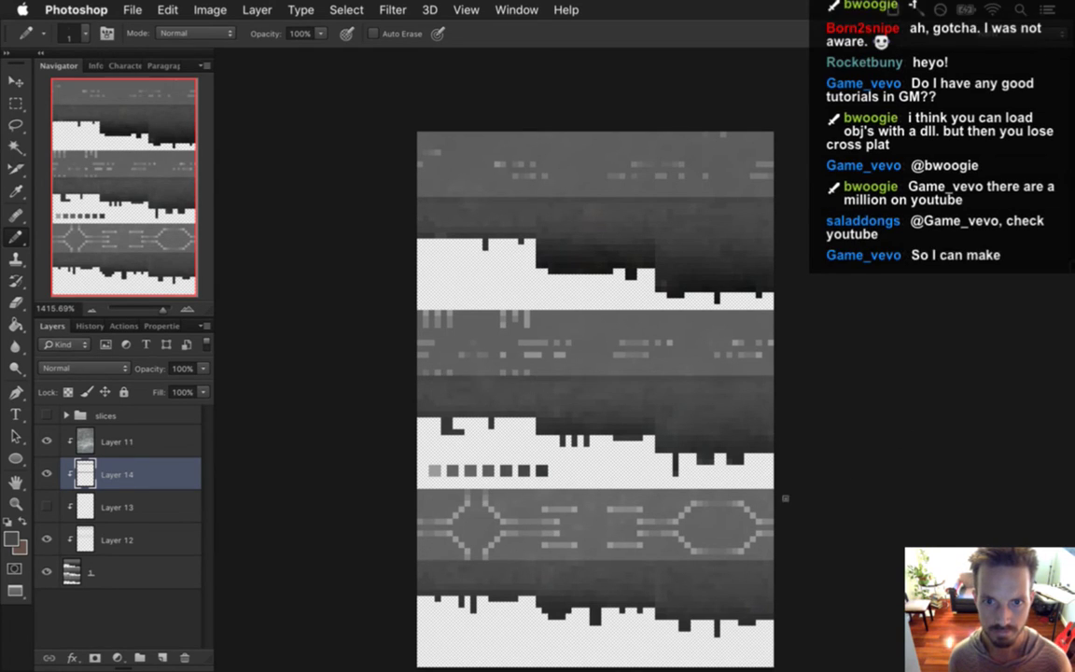
drag(417, 561, 878, 560)
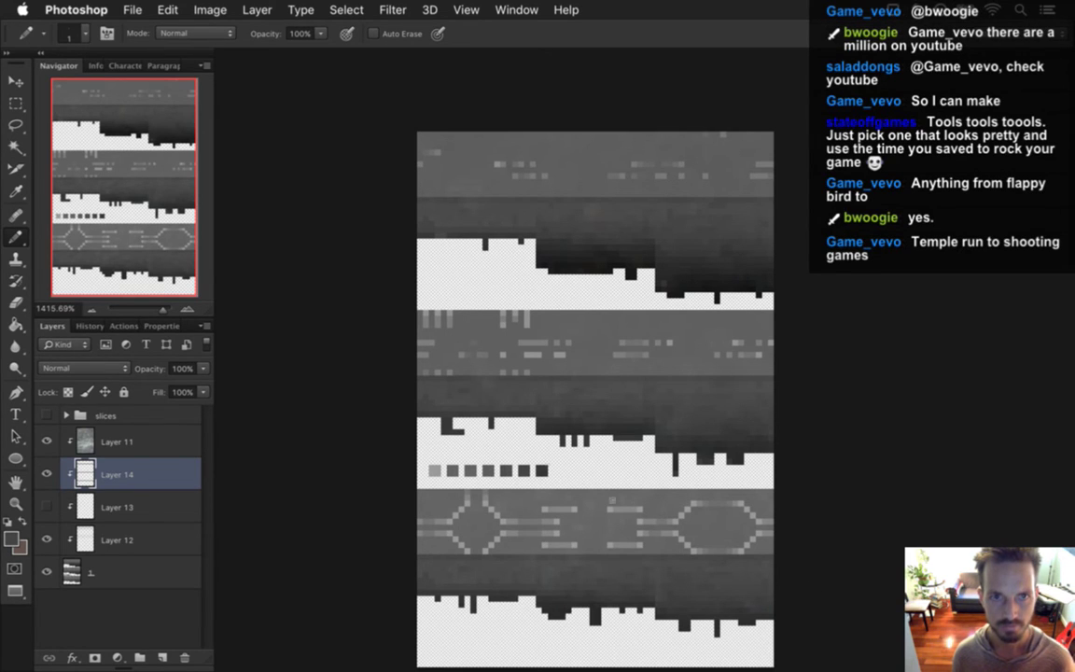
Re-export the tiles with Save for Web, overwriting the 4Ground PNGs, and return to Xcode.
click(132, 8)
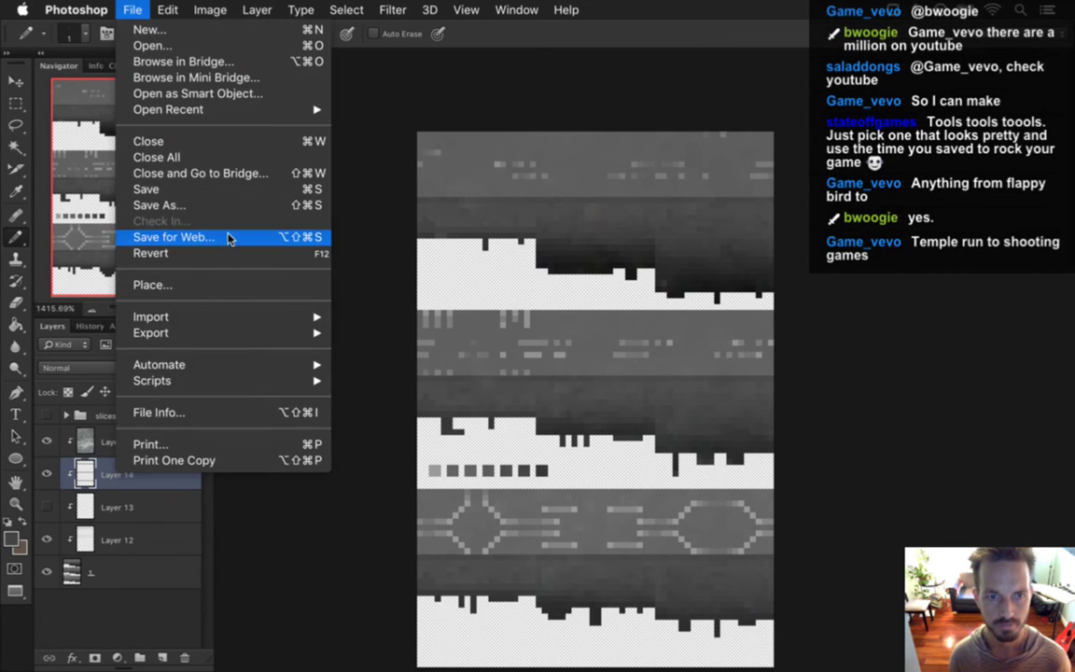
click(231, 235)
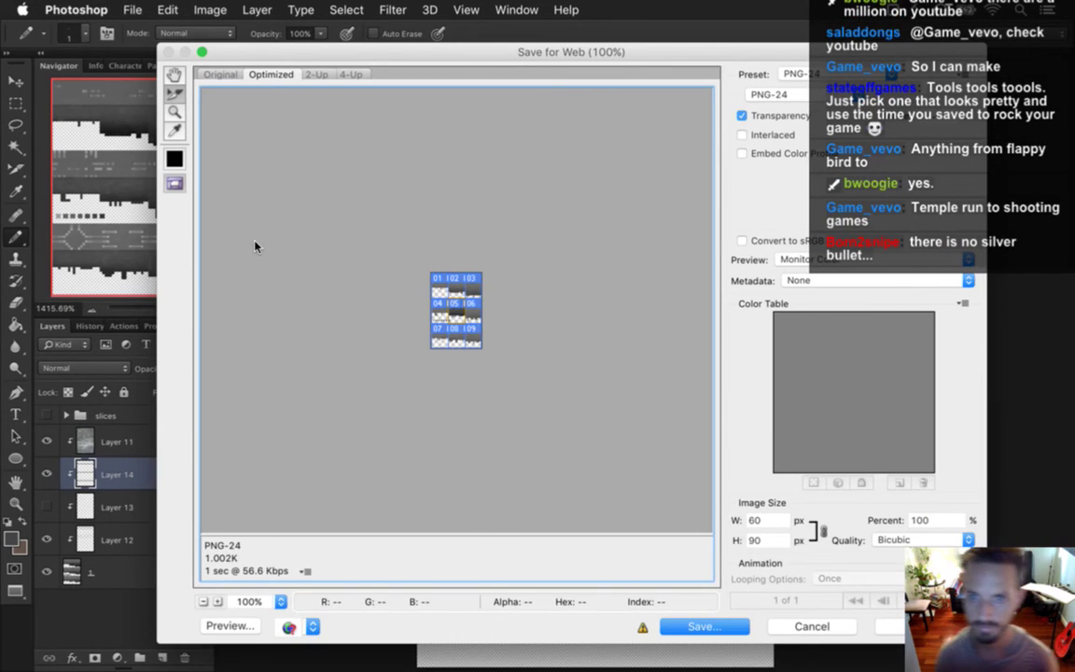
key(Return)
key(Return)
key(Return)
key(super+Tab)
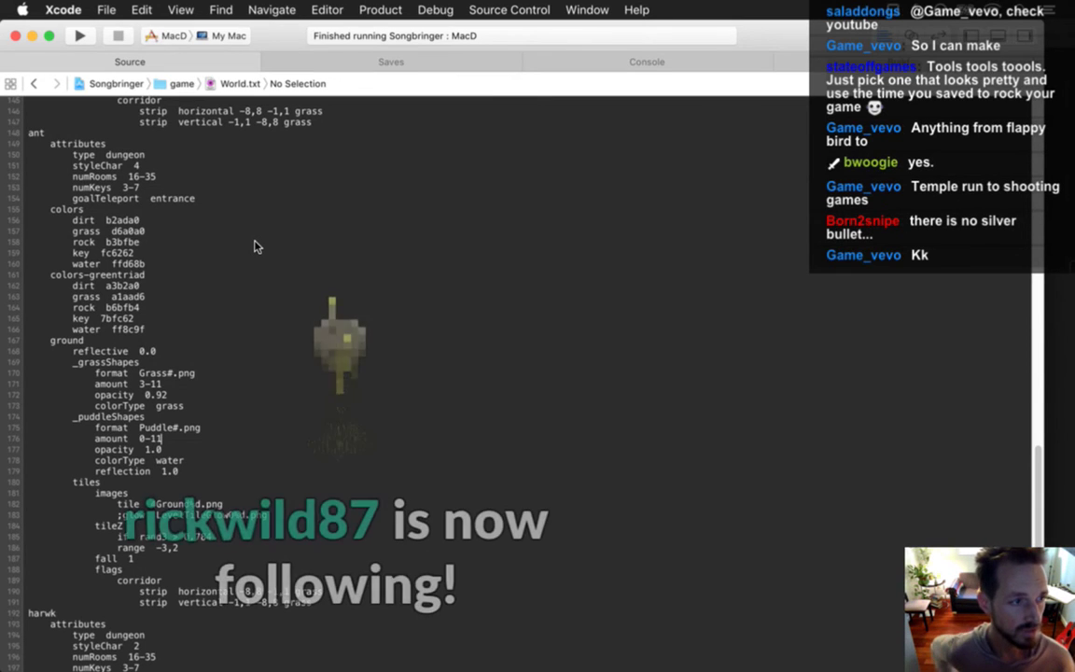
Build and run Songbringer to view the dark-row floor tiles, then quit and return to Photoshop.
key(super+r)
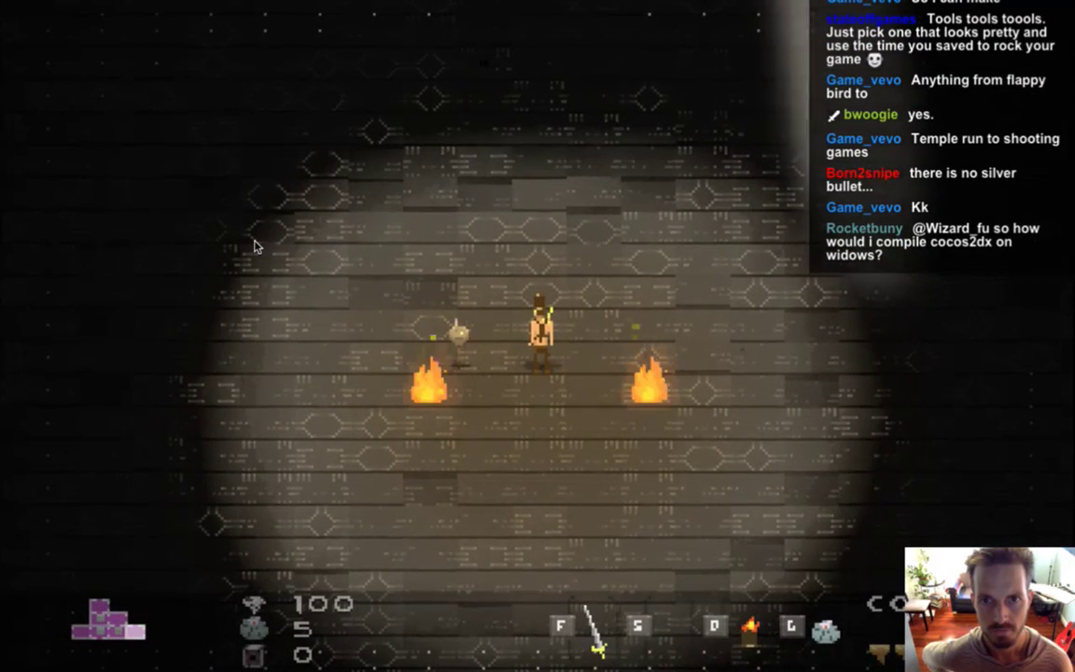
key(super+q)
key(super+Tab)
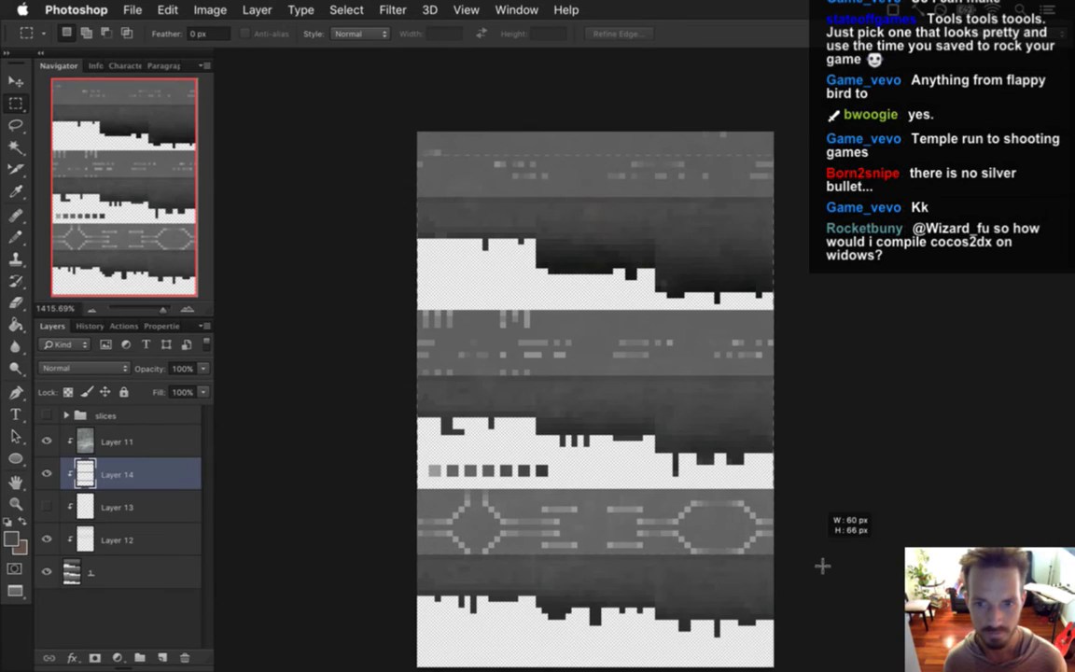
Lower Layer 14's opacity to 61%.
key(v)
drag(686, 278, 689, 216)
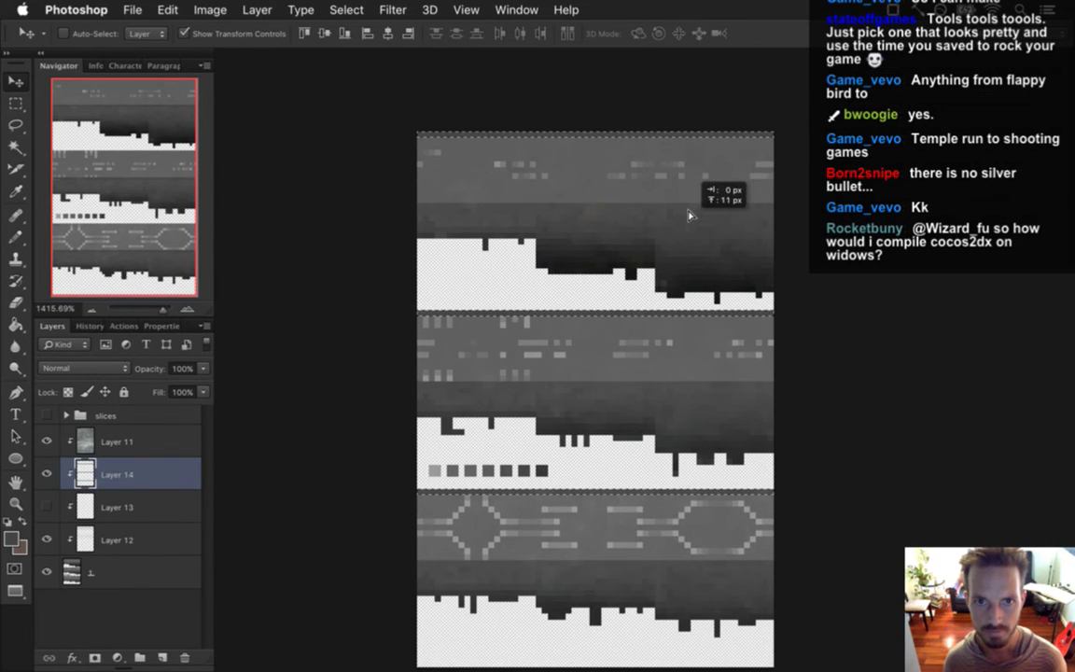
key(m)
click(204, 370)
drag(171, 390, 169, 390)
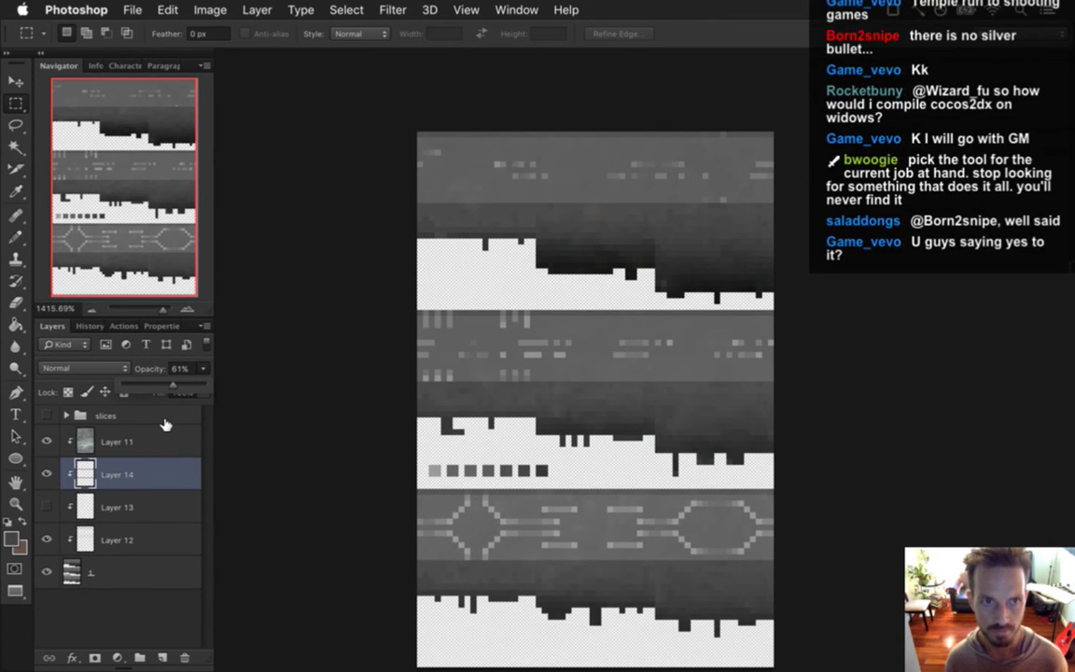
Save the tiles for web, replacing the 4Ground PNG files, and switch to Xcode.
key(alt+shift+super+s)
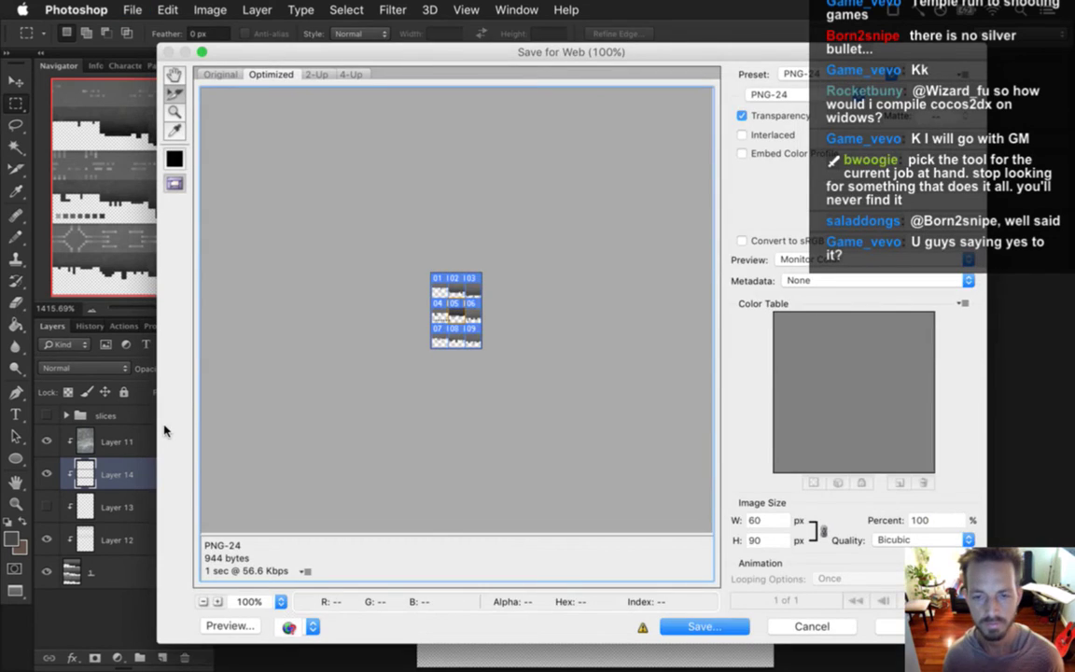
key(Return)
key(Return)
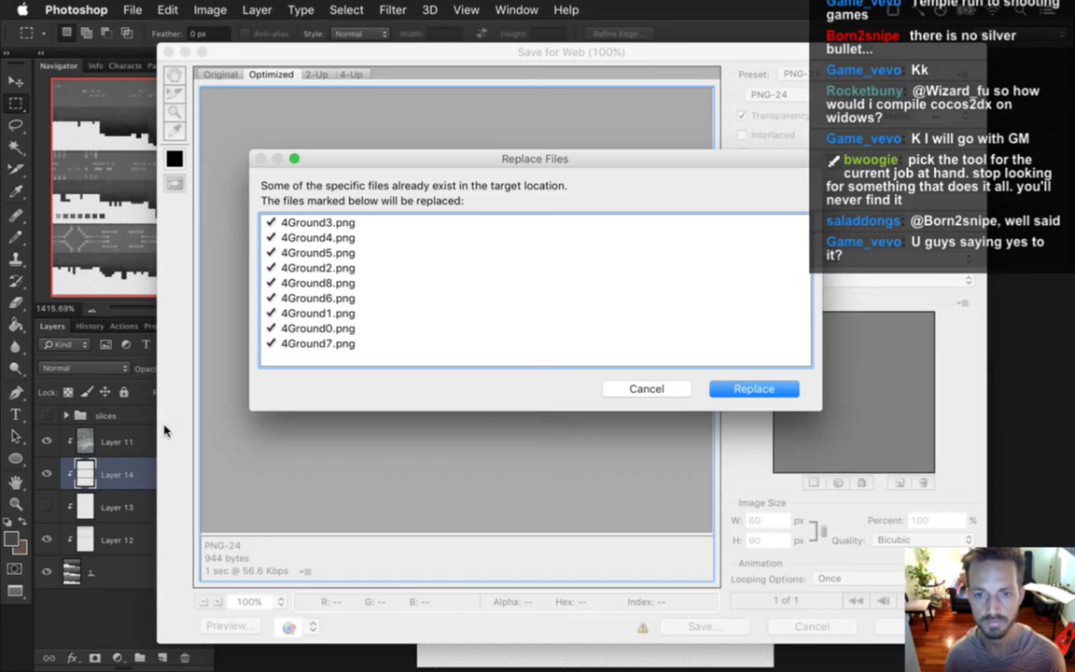
key(Return)
key(super+Tab)
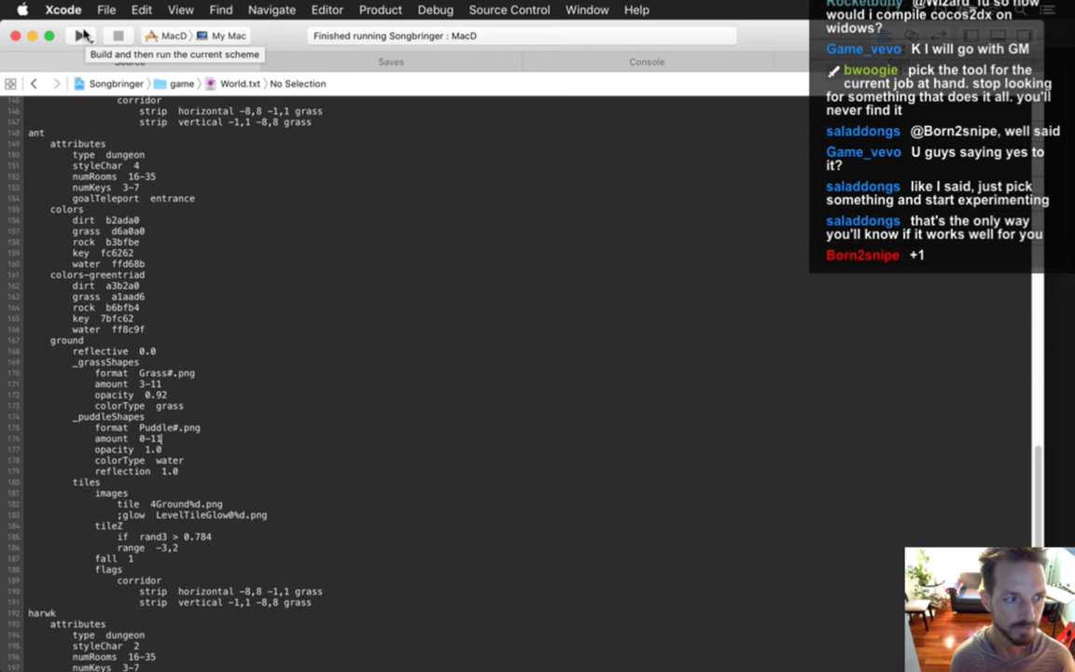
Run Songbringer again to see the 61%-opacity tile overlay, then quit and return to Photoshop.
click(80, 35)
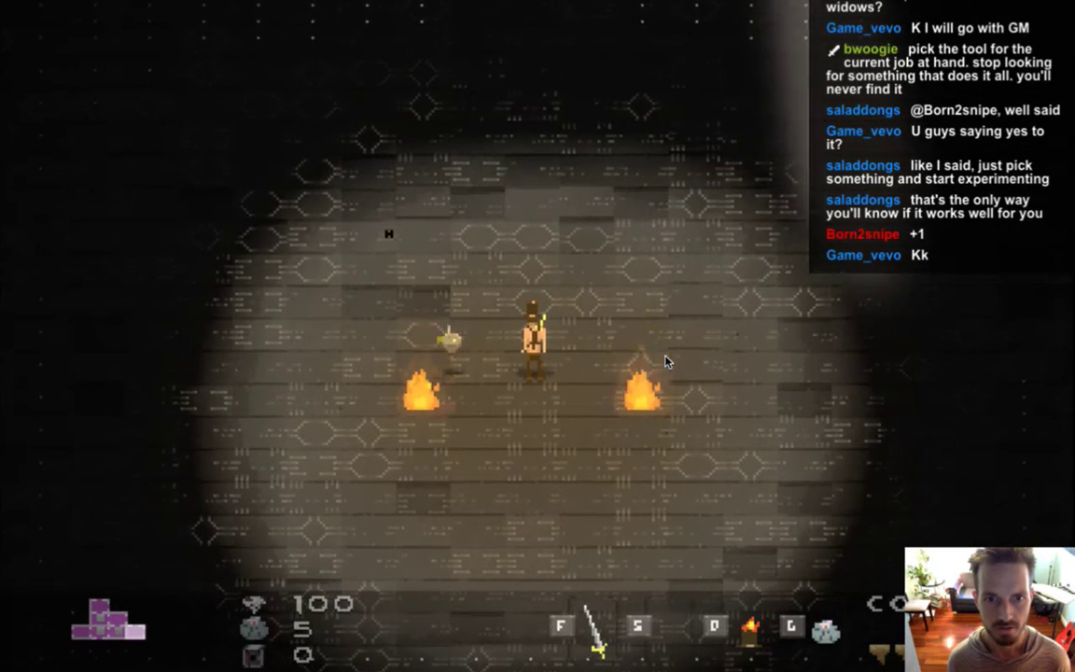
key(super+q)
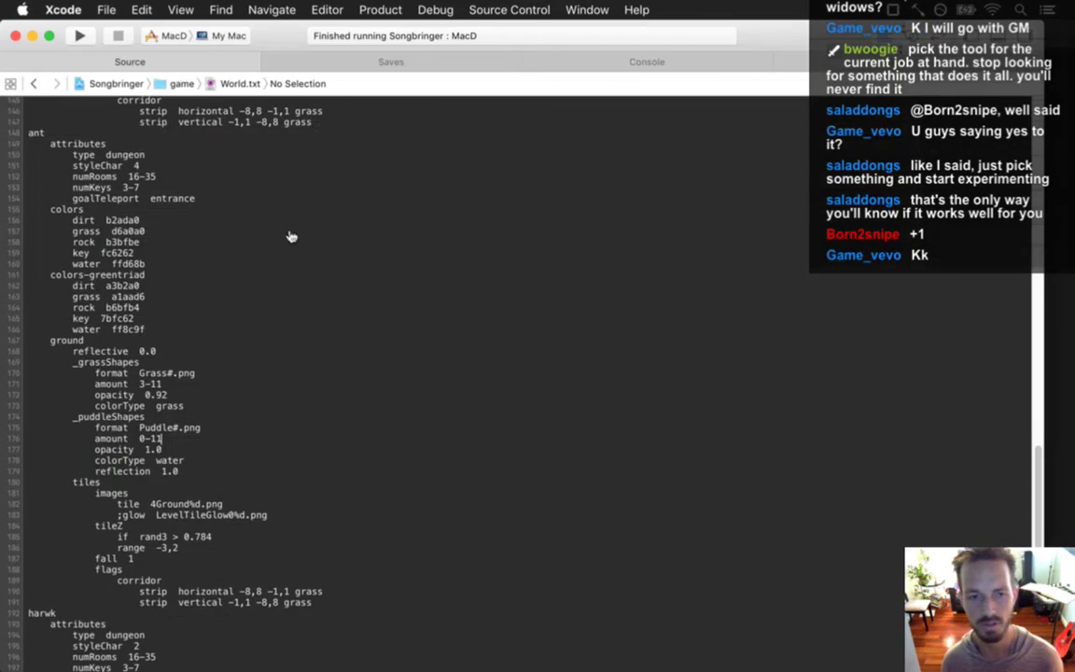
key(super+Tab)
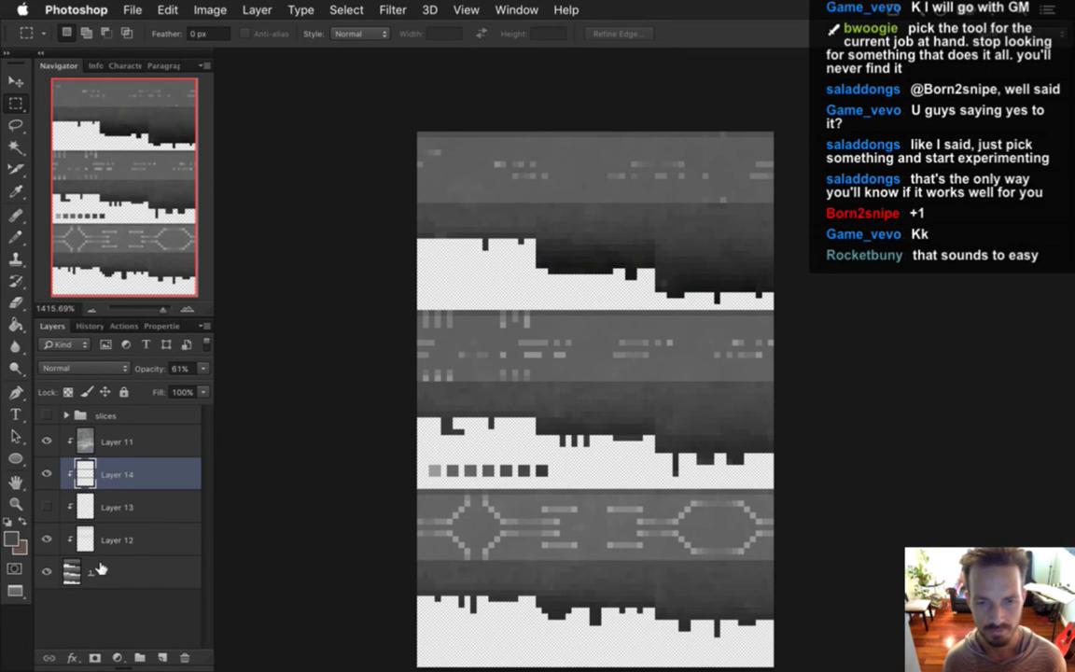
Hide Layers 14 and 11 and zoom in to compare the tile sheet's bands.
click(72, 566)
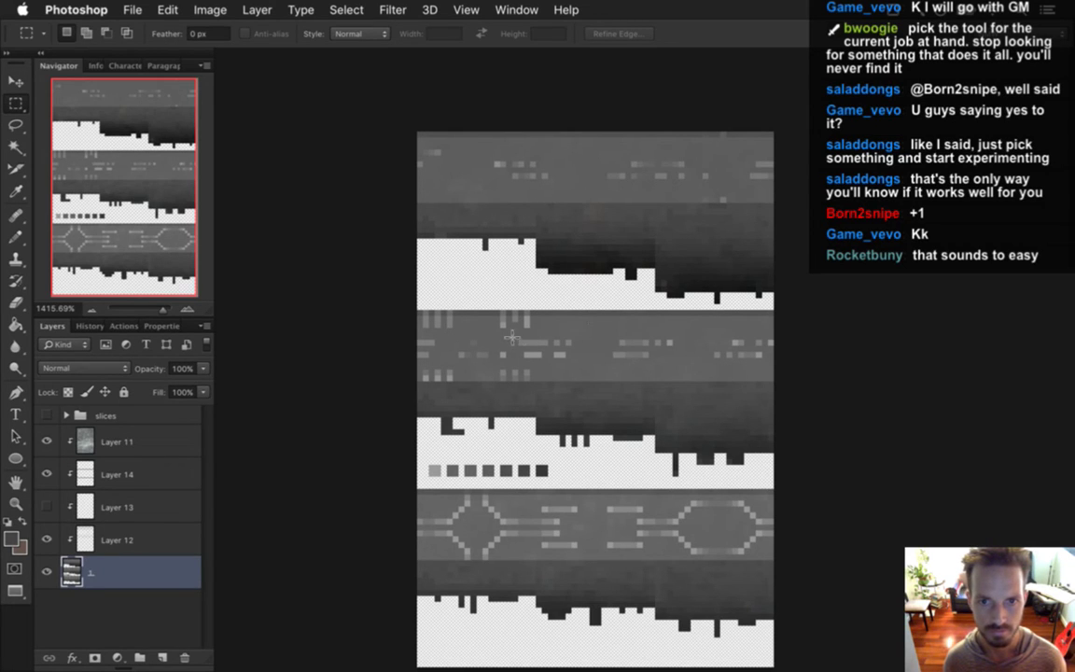
click(47, 474)
click(46, 441)
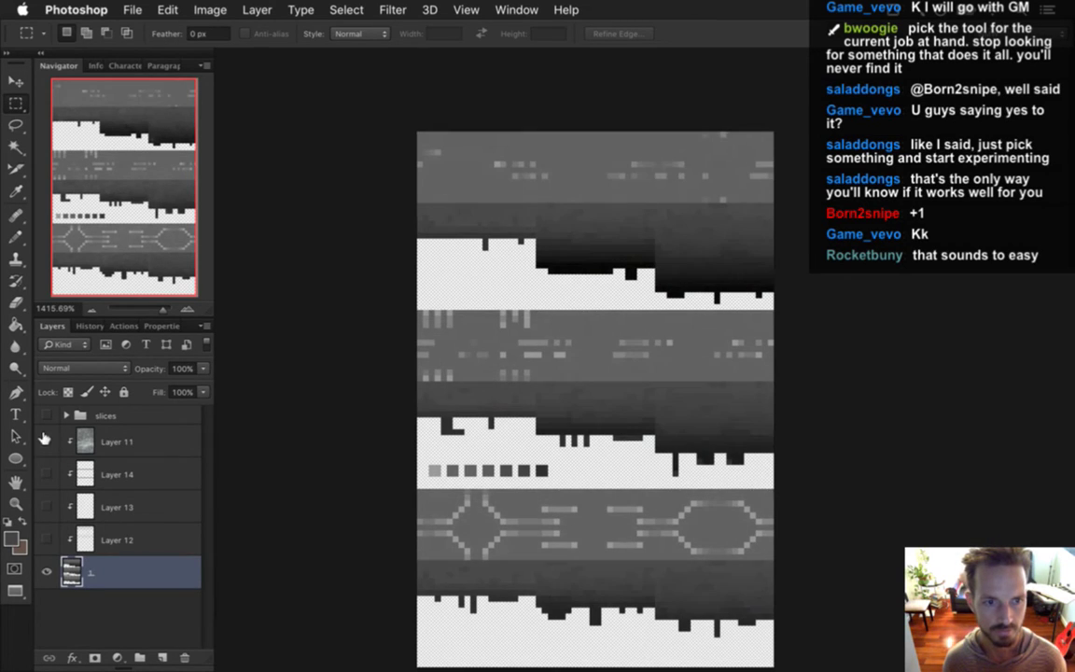
scroll(517, 321, up, 2)
scroll(496, 316, up, 2)
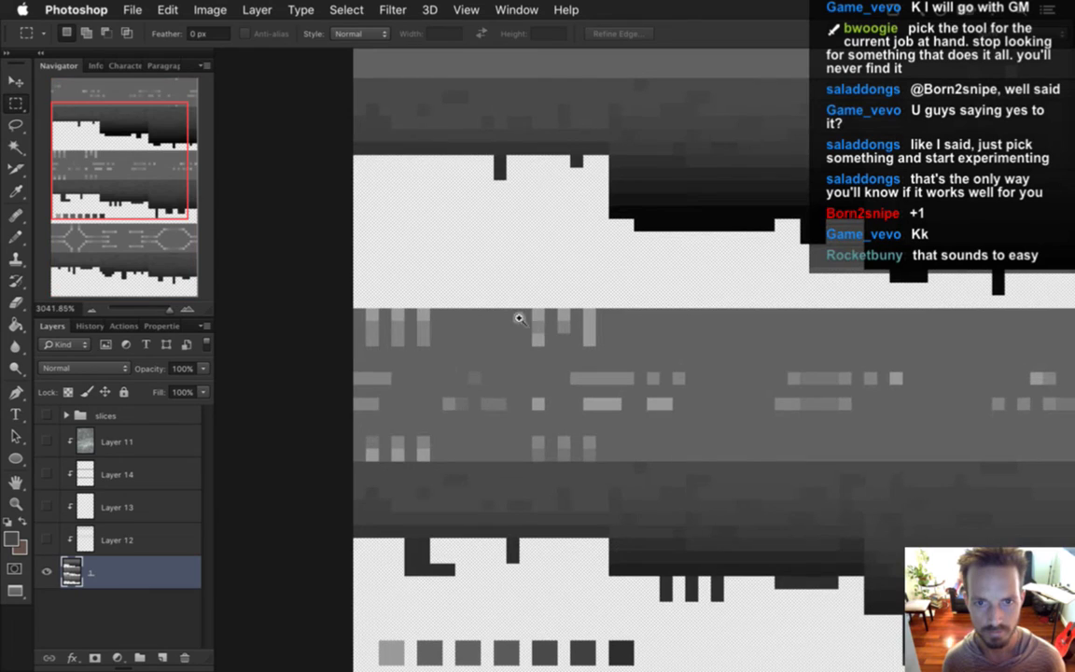
key(b)
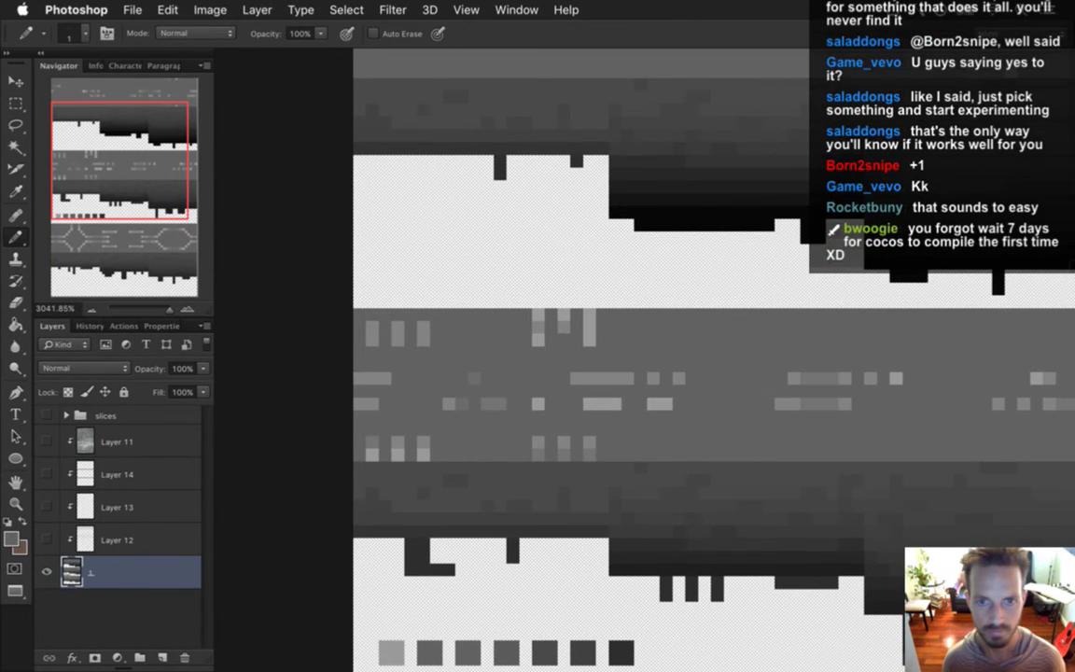
drag(797, 162, 669, 400)
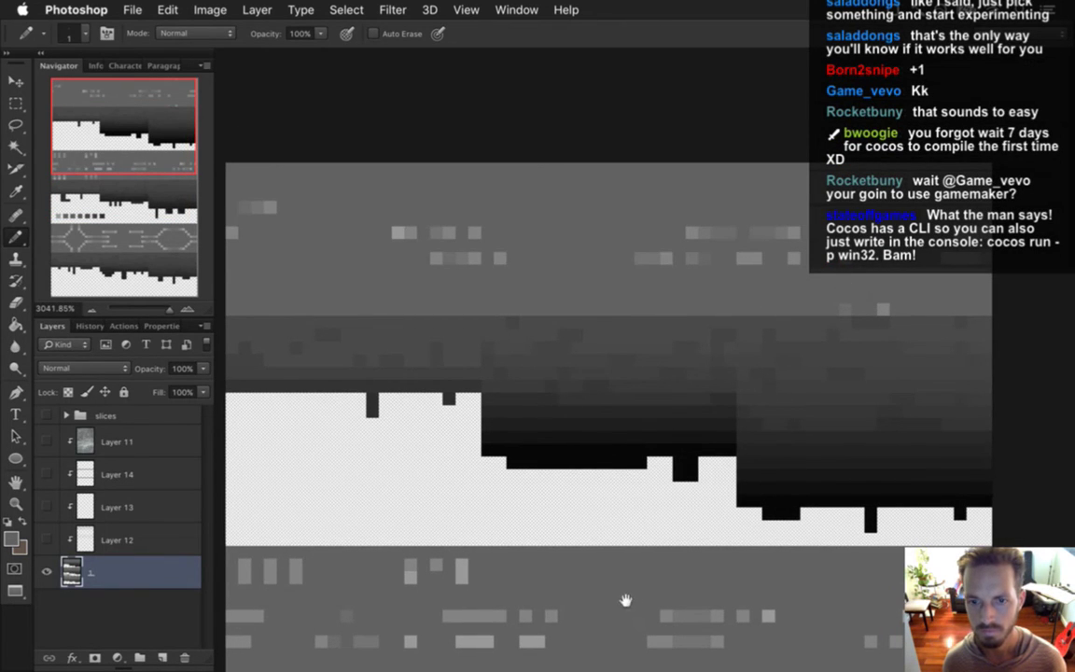
scroll(625, 600, down, 5)
scroll(672, 269, down, 5)
scroll(660, 398, down, 3)
scroll(667, 379, down, 1)
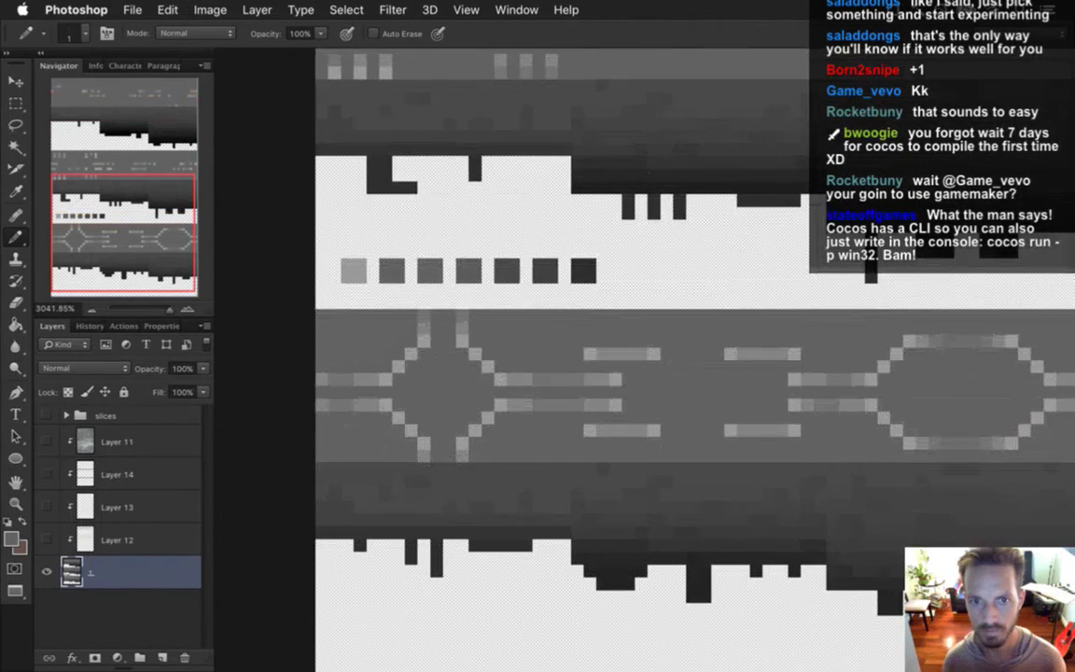
scroll(571, 413, right, 5)
scroll(681, 288, right, 2)
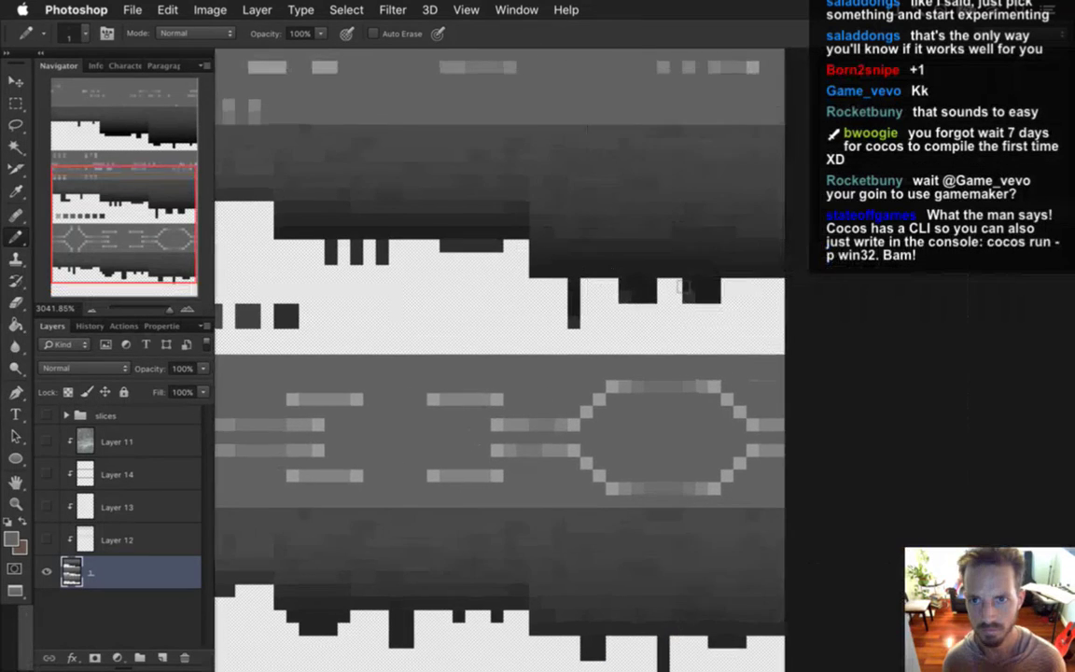
scroll(561, 299, down, 10)
scroll(439, 311, up, 1)
scroll(664, 277, up, 5)
scroll(603, 301, up, 2)
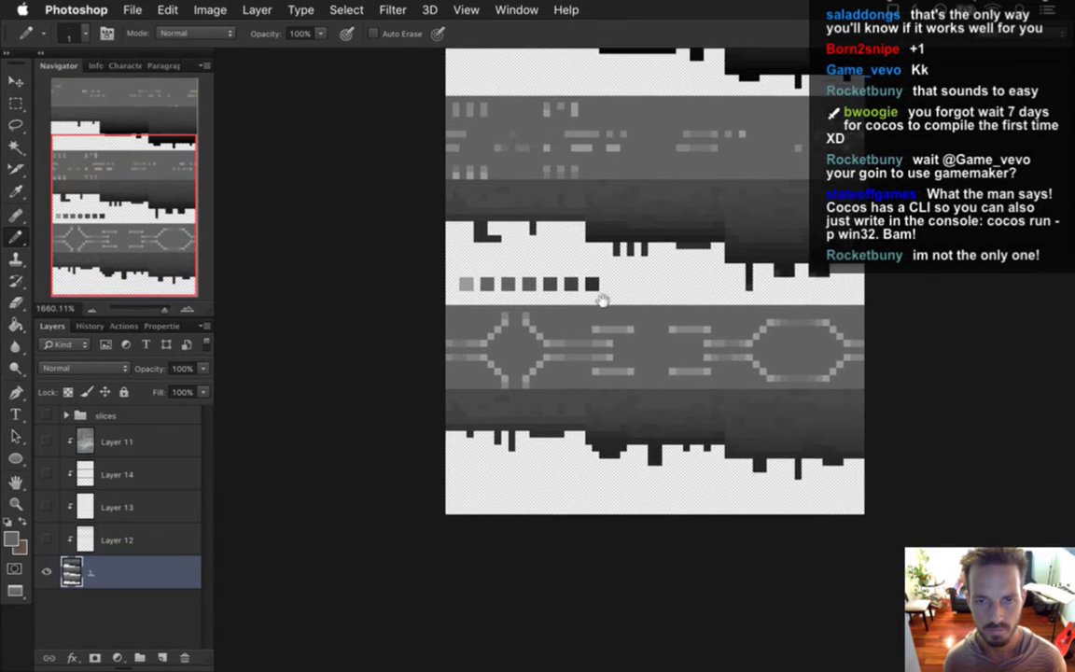
scroll(588, 355, up, 5)
scroll(597, 383, up, 1)
scroll(592, 379, down, 1)
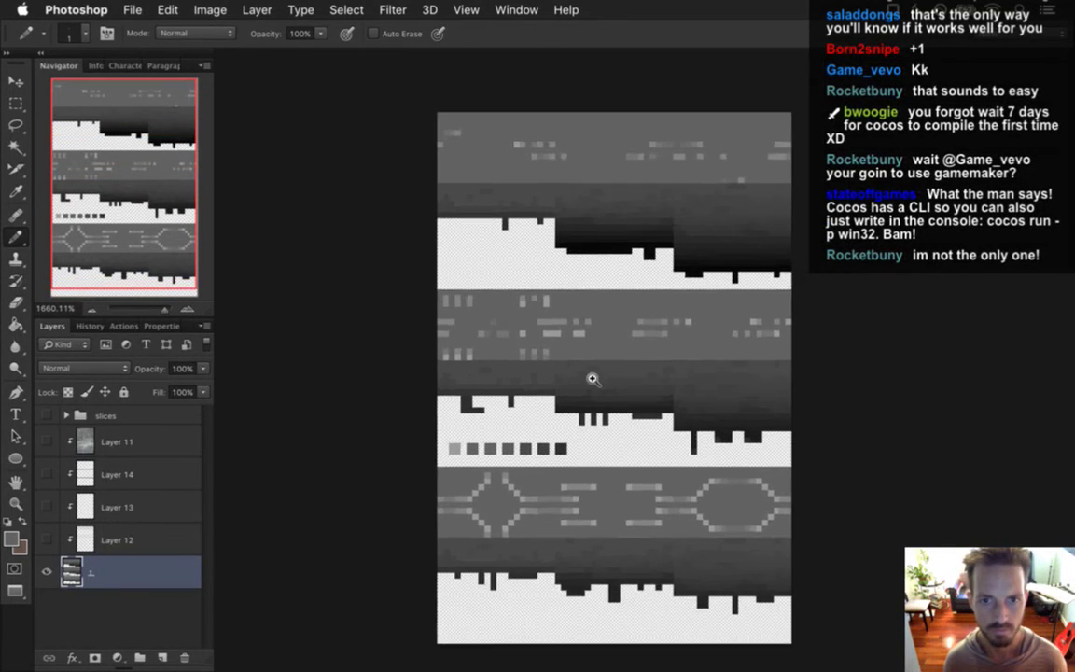
scroll(593, 379, down, 1)
Show Layers 11, 12 and 14 again and delete Layer 13.
click(46, 540)
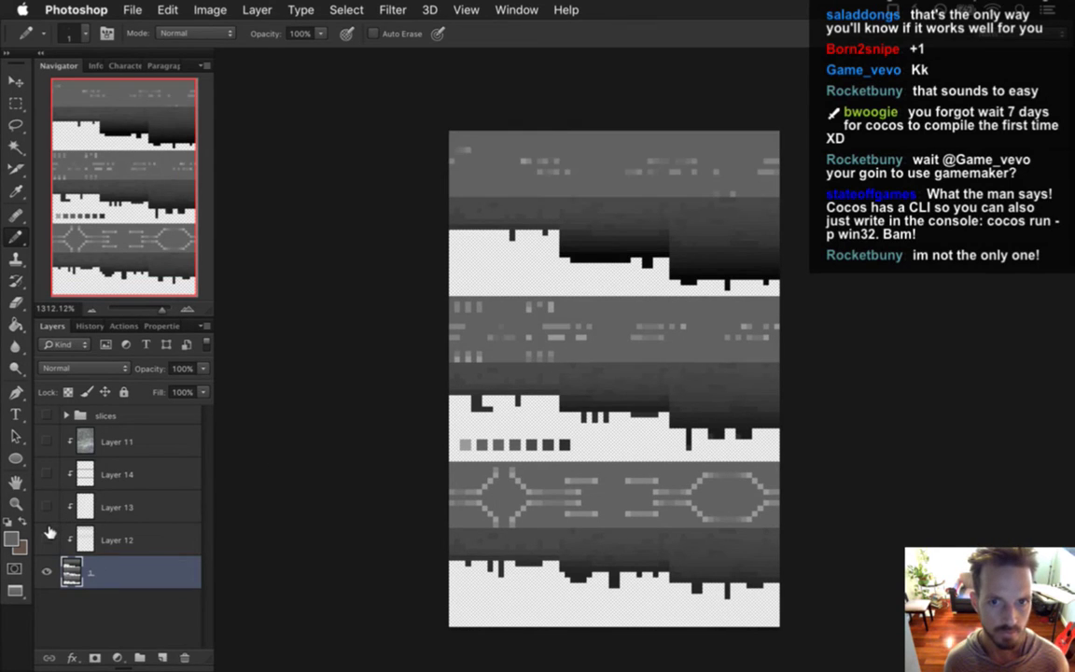
click(152, 516)
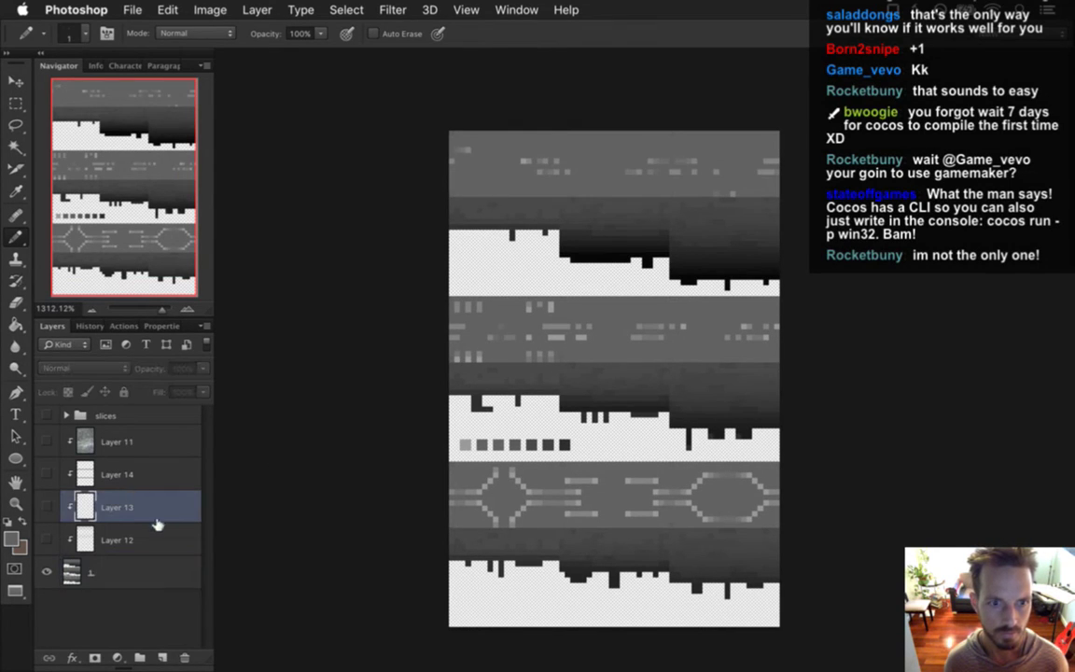
click(186, 658)
drag(46, 507, 46, 442)
key(ctrl+s)
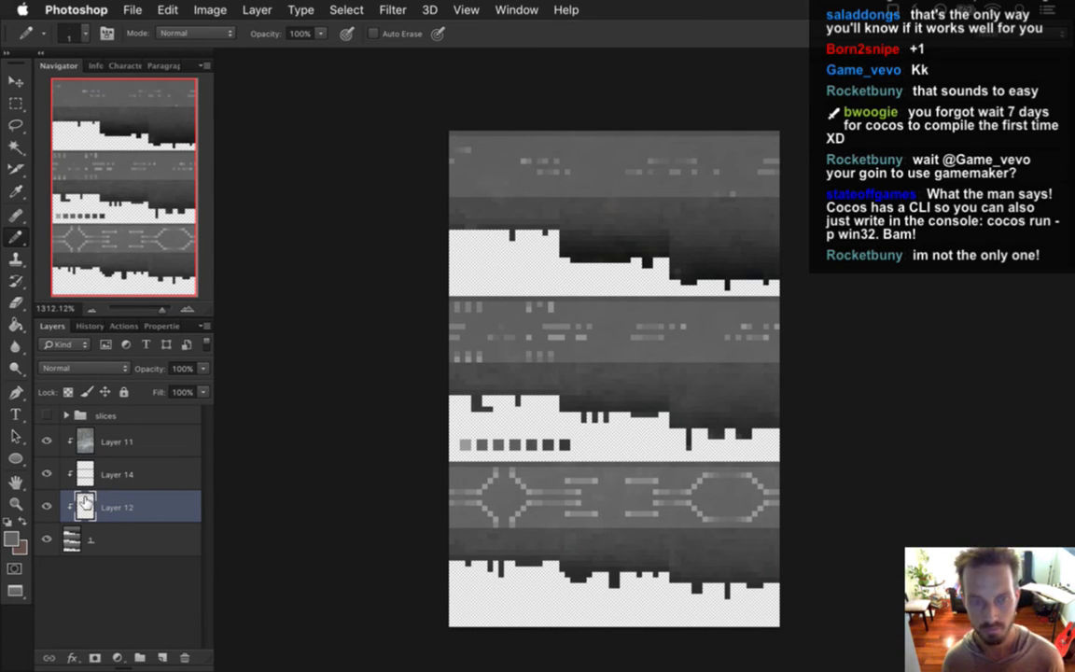
Re-export the tiles for web over the 4Ground PNG files and switch to Xcode.
key(ctrl+alt+shift+s)
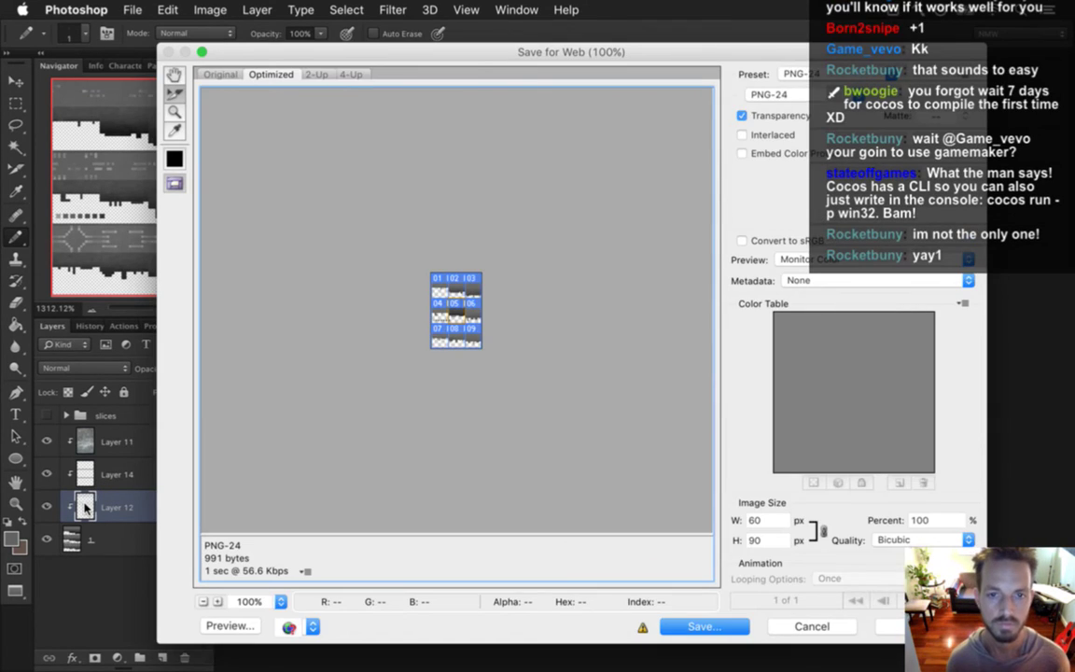
key(Return)
key(Return)
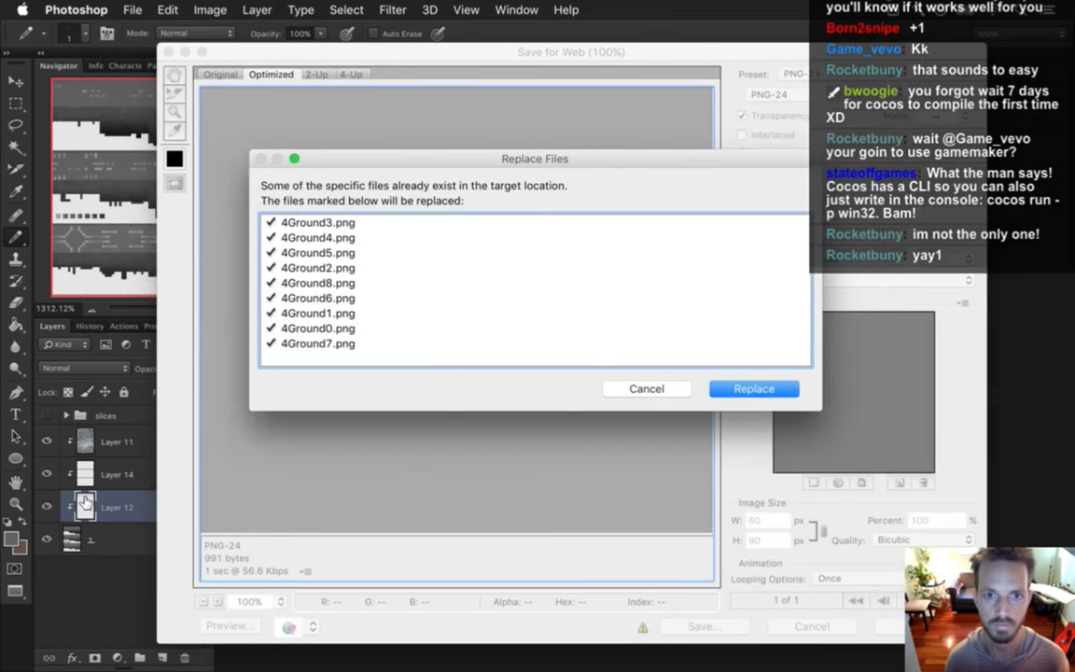
key(Return)
key(super+Tab)
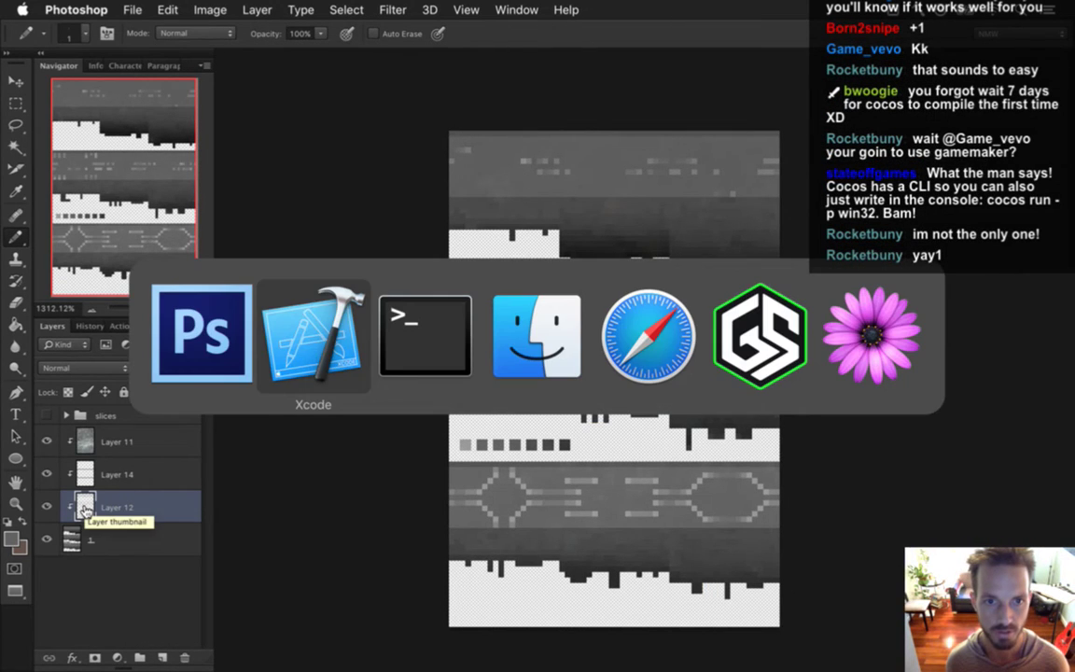
Run Songbringer, pause and resume, walk between the fires, then quit back to Xcode.
key(super+r)
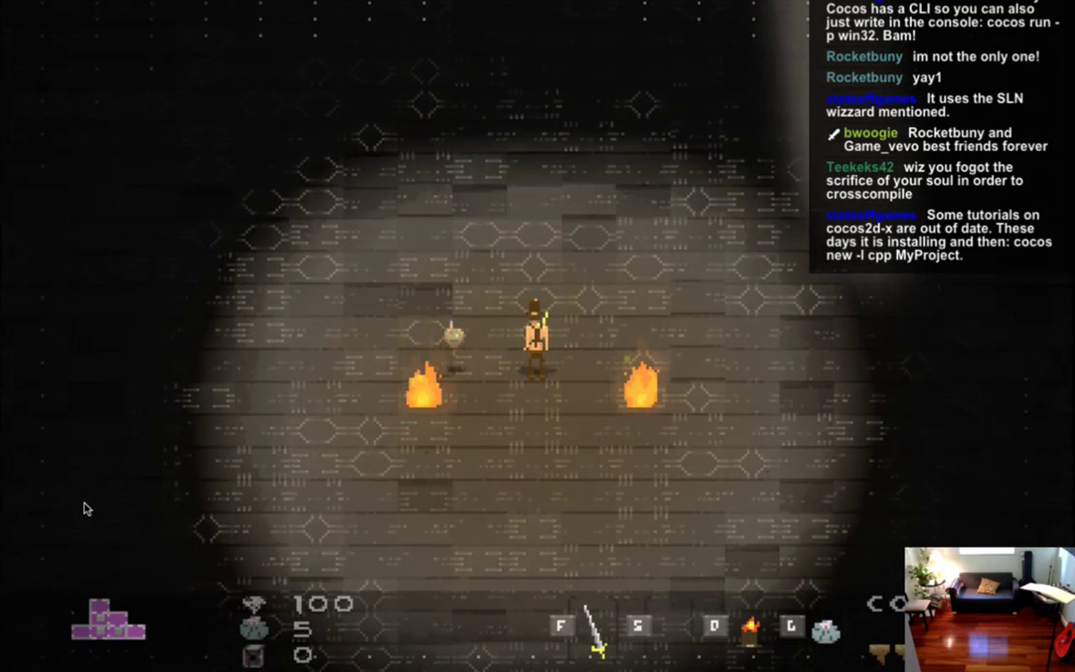
key(Escape)
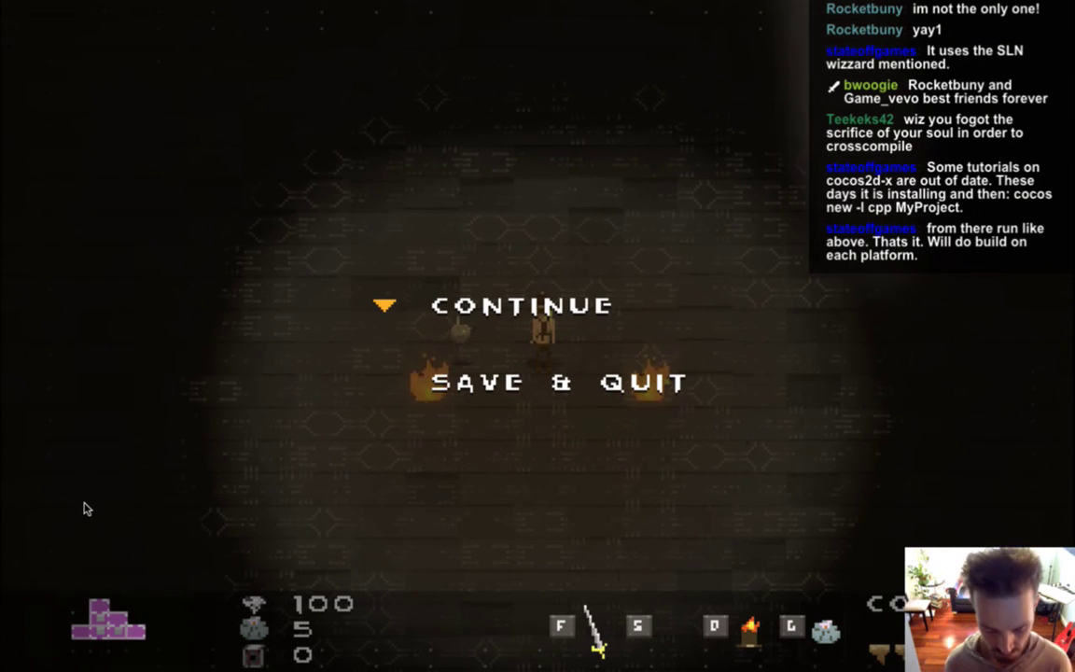
key(Return)
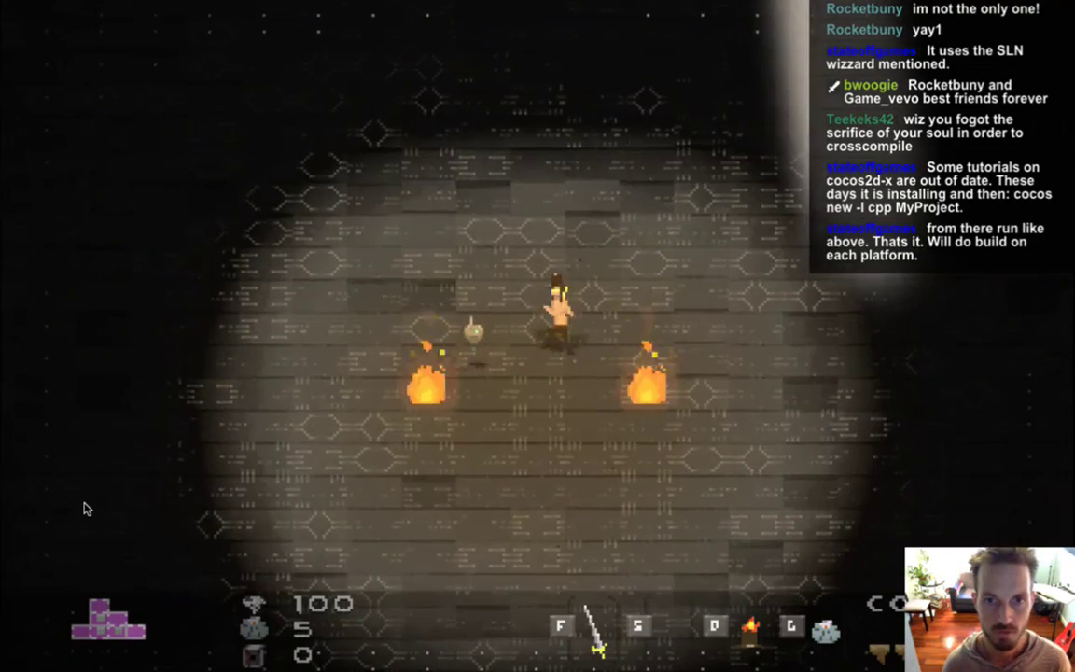
key(Left)
key(Left)
key(Left)
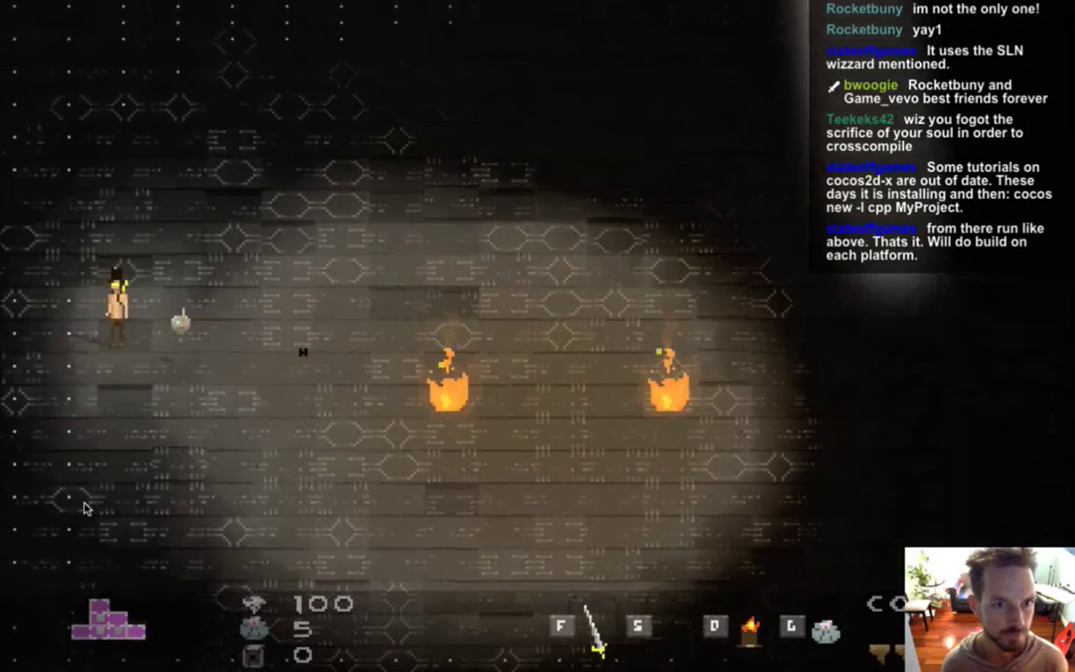
key(Right)
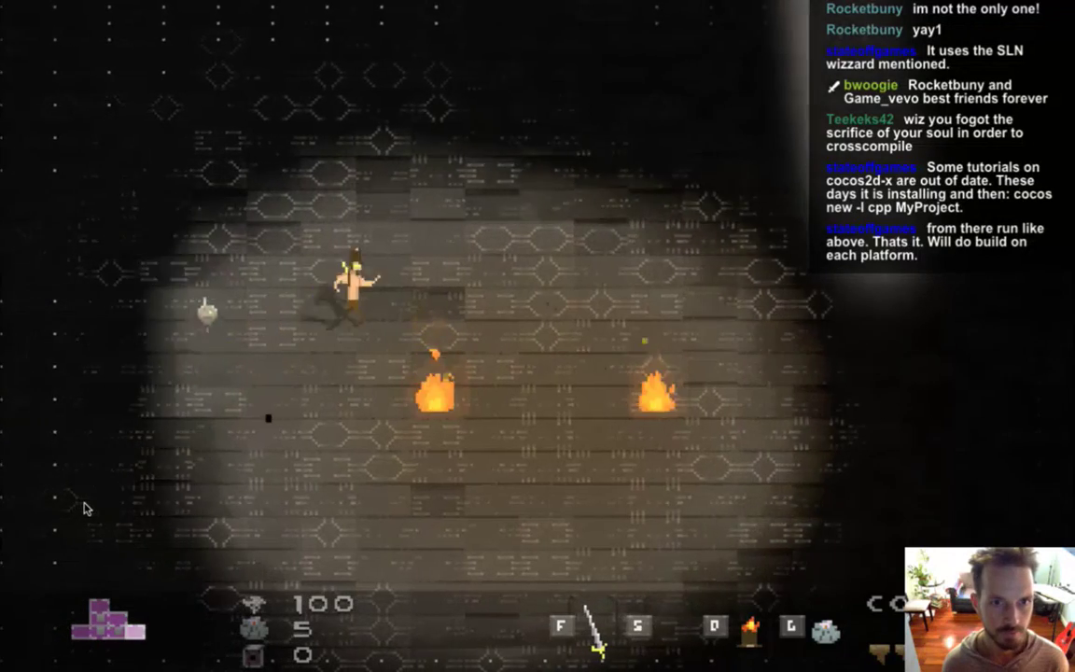
key(Down)
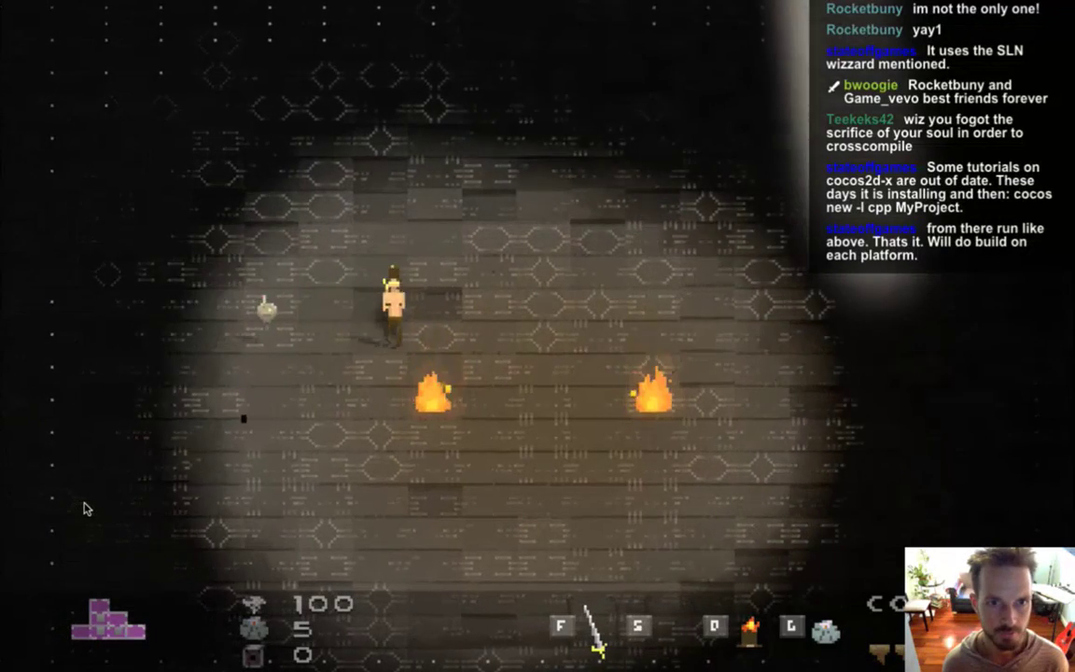
key(Right)
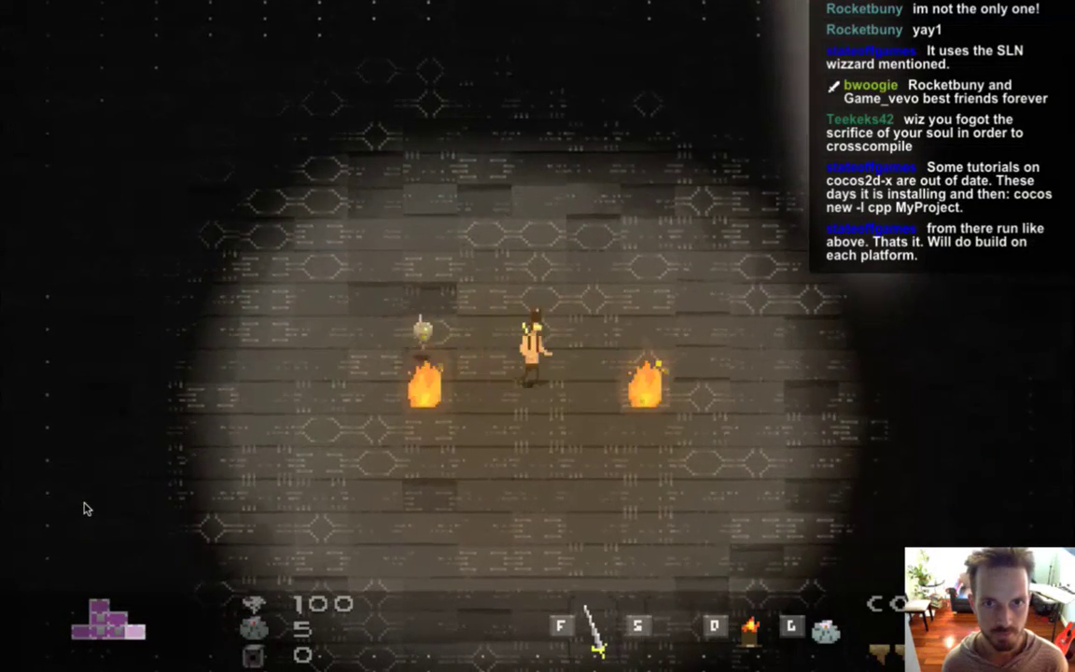
key(Up)
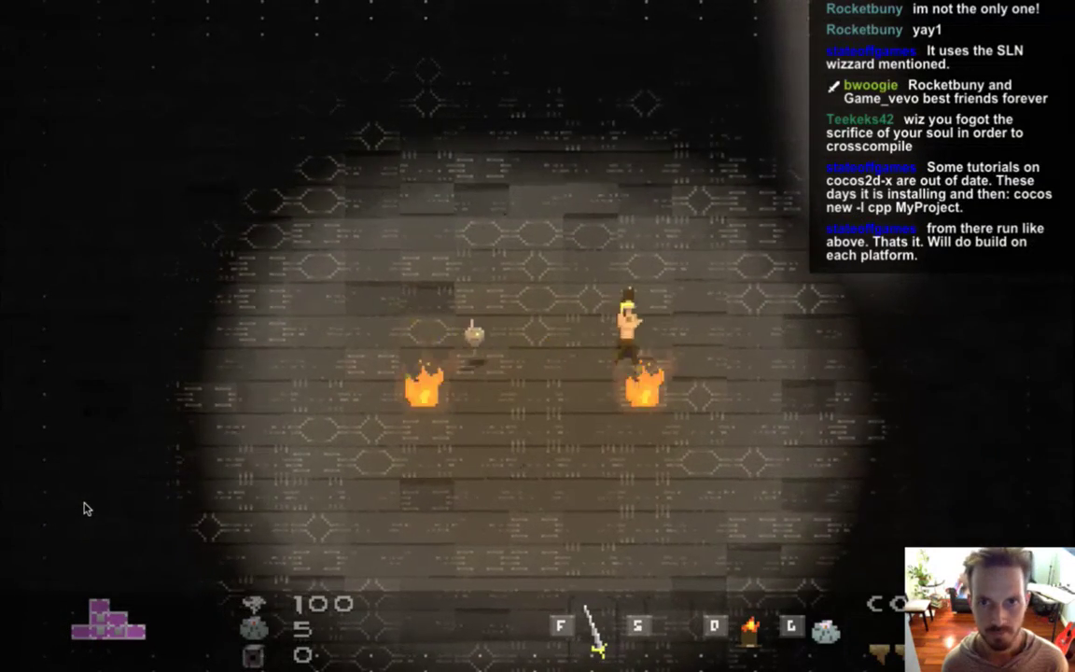
key(super+q)
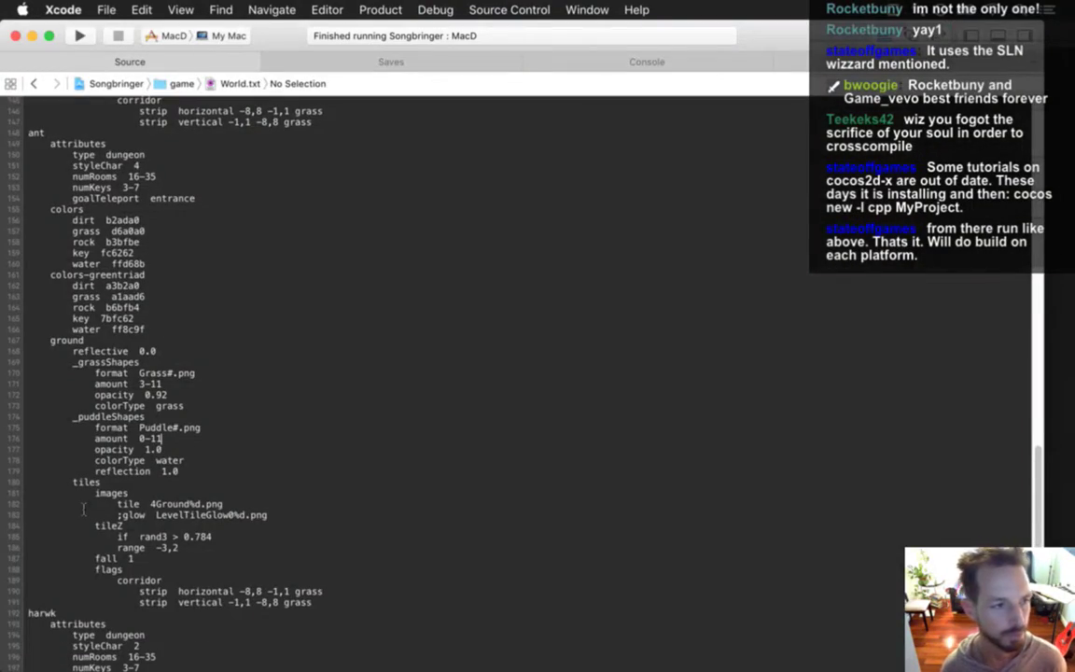
key(super+Tab)
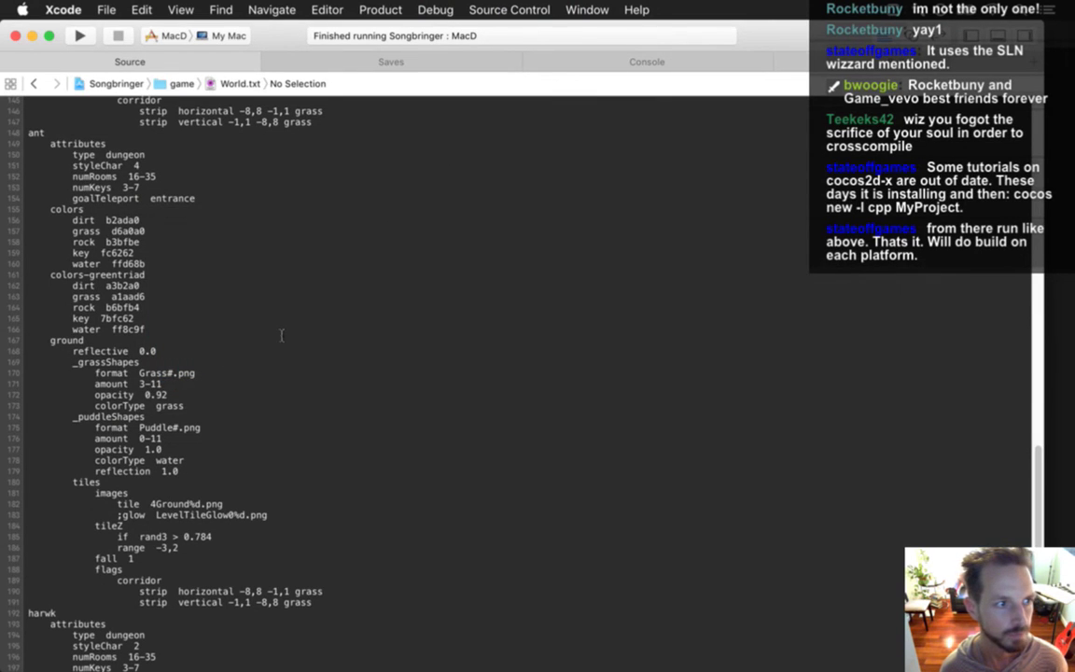
key(super+Tab)
key(Tab)
click(308, 371)
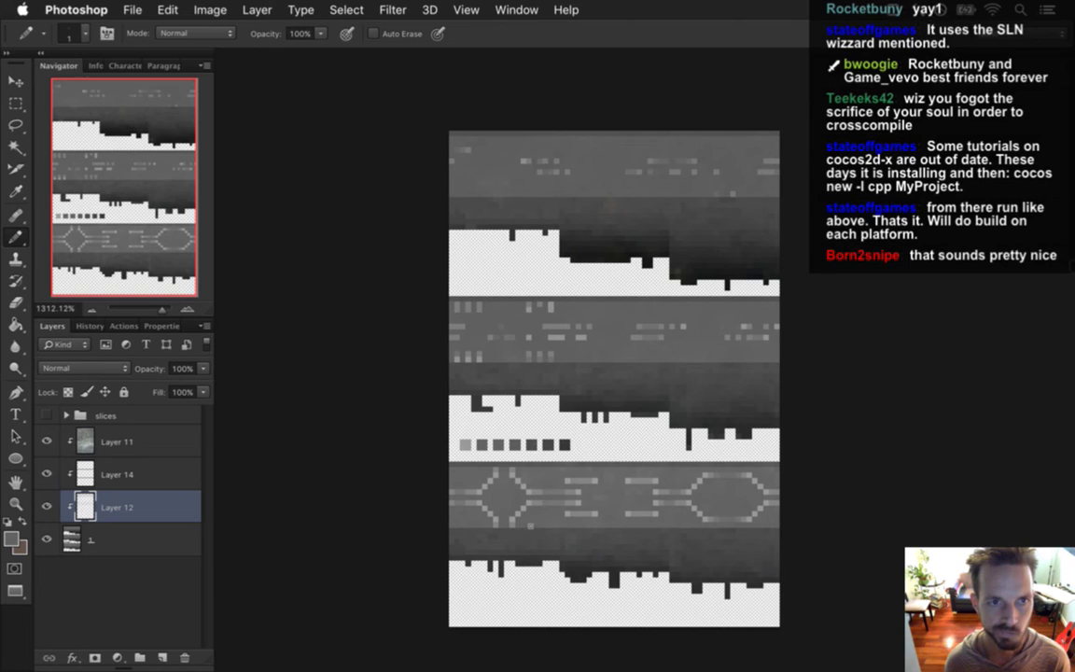
key(super+Tab)
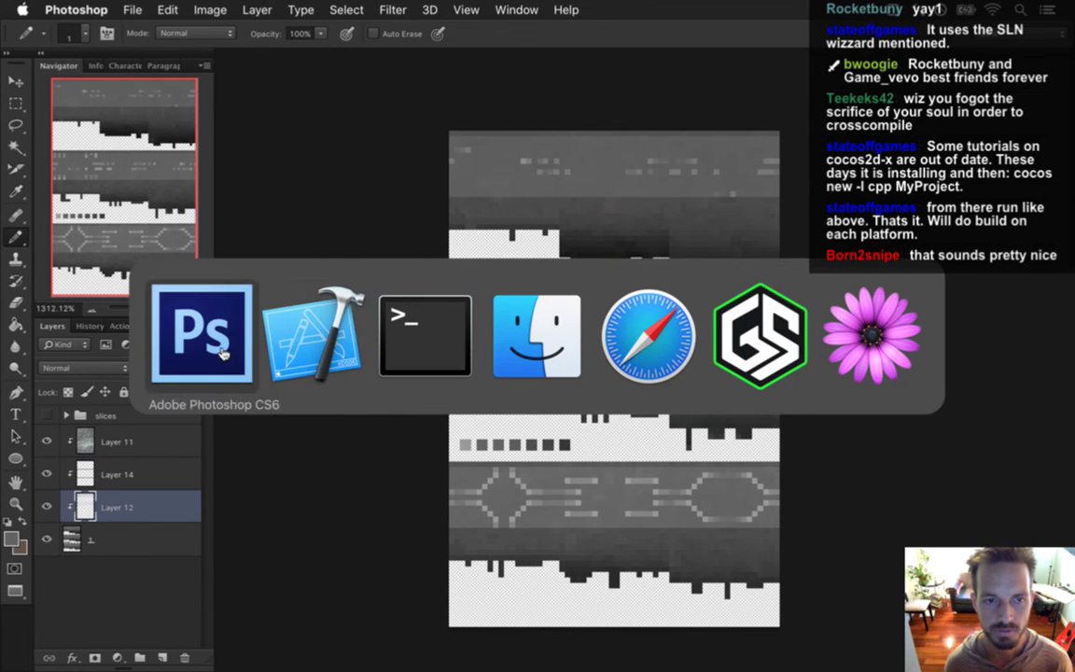
click(312, 360)
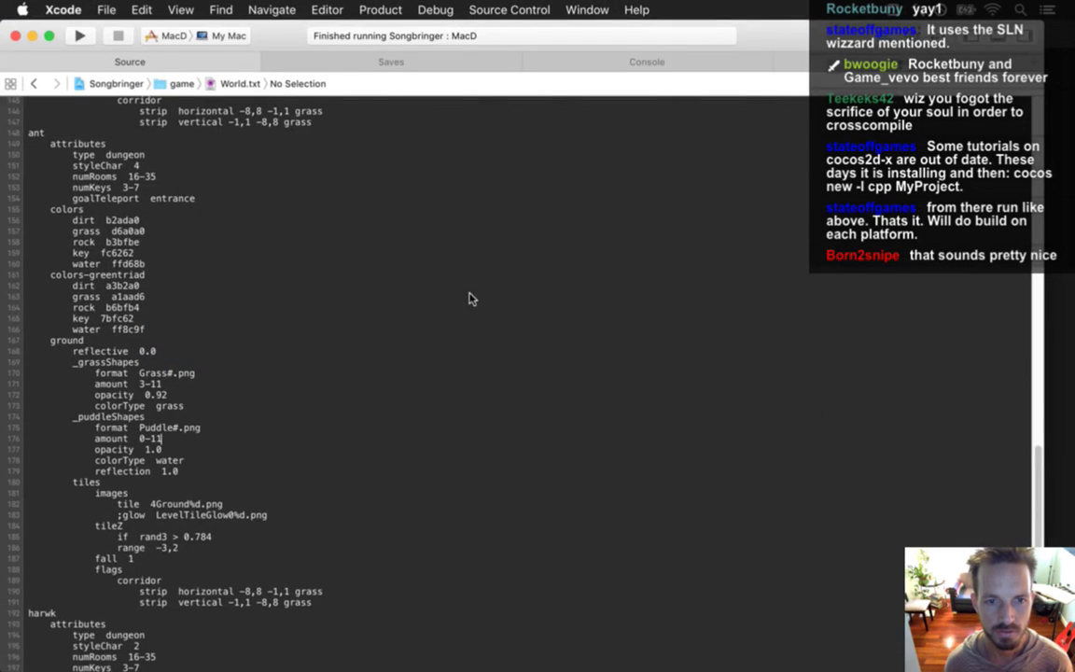
key(super+r)
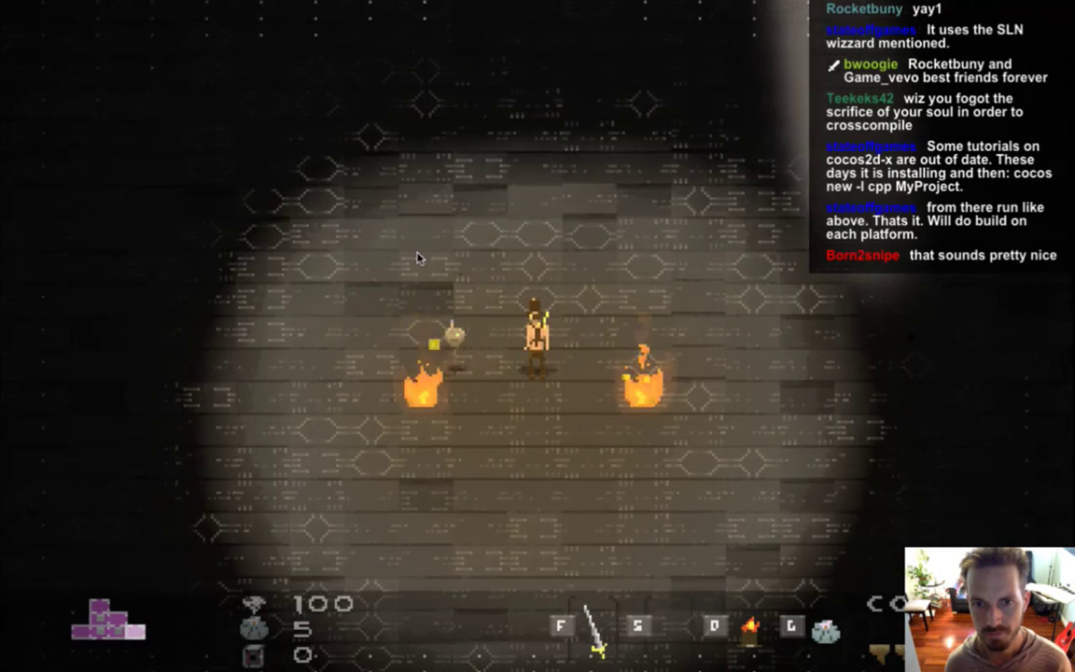
key(super+q)
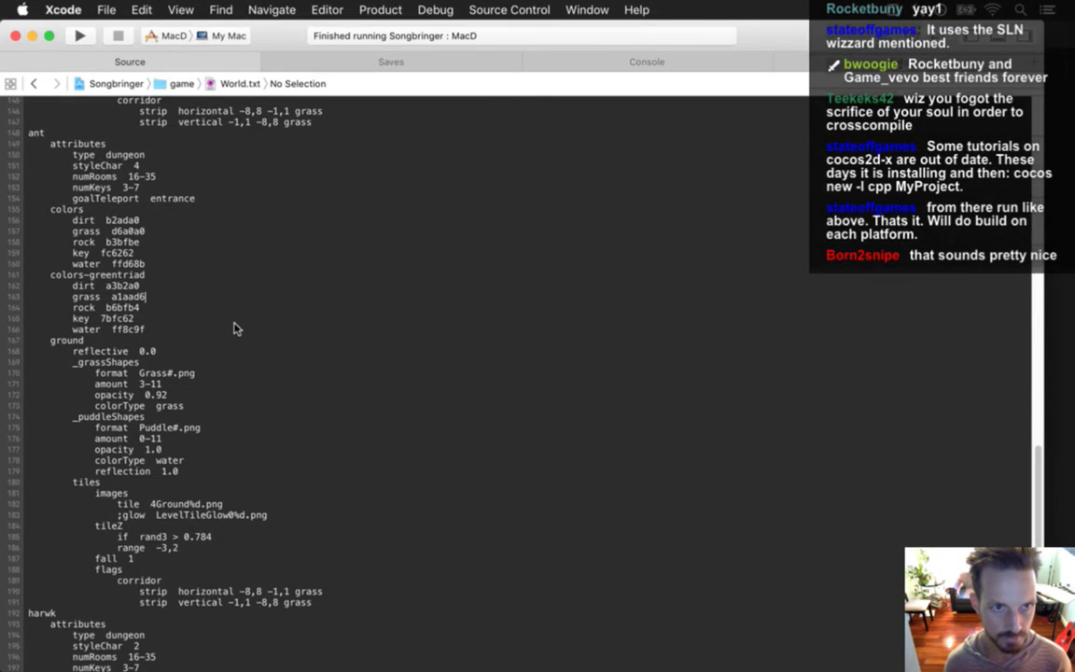
key(super+Tab)
key(super+Tab)
key(super+Tab)
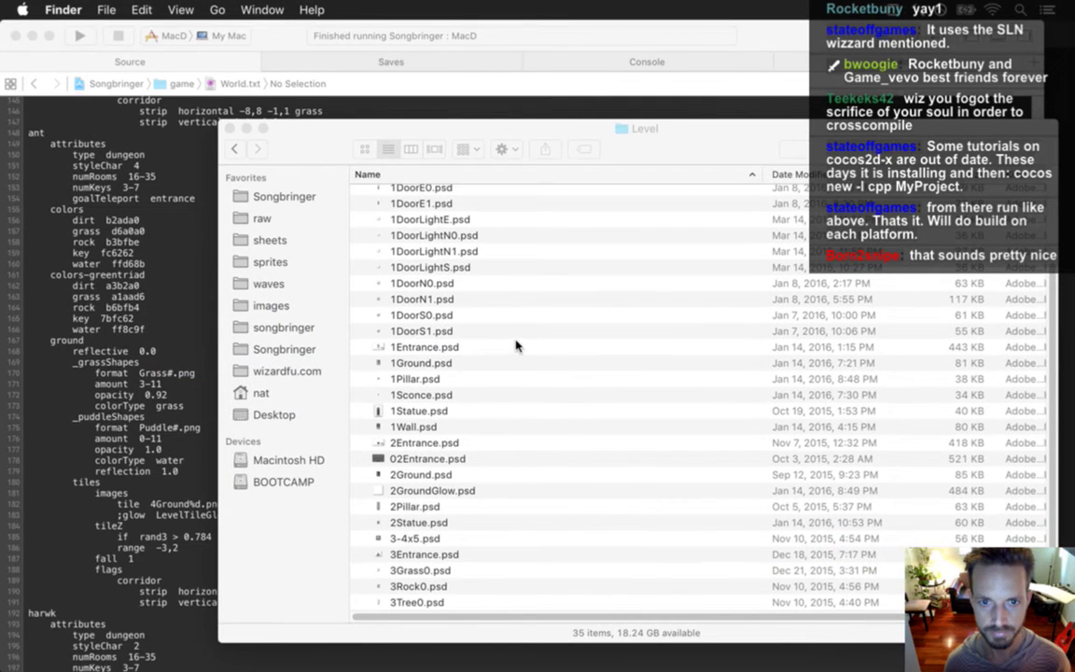
click(419, 381)
key(space)
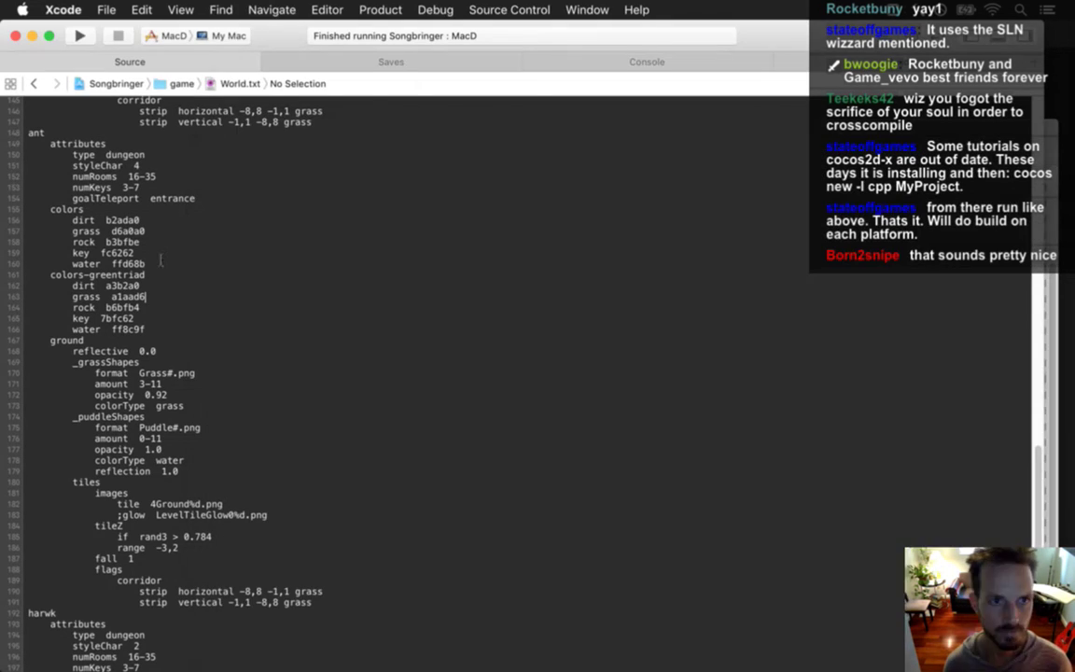
click(142, 232)
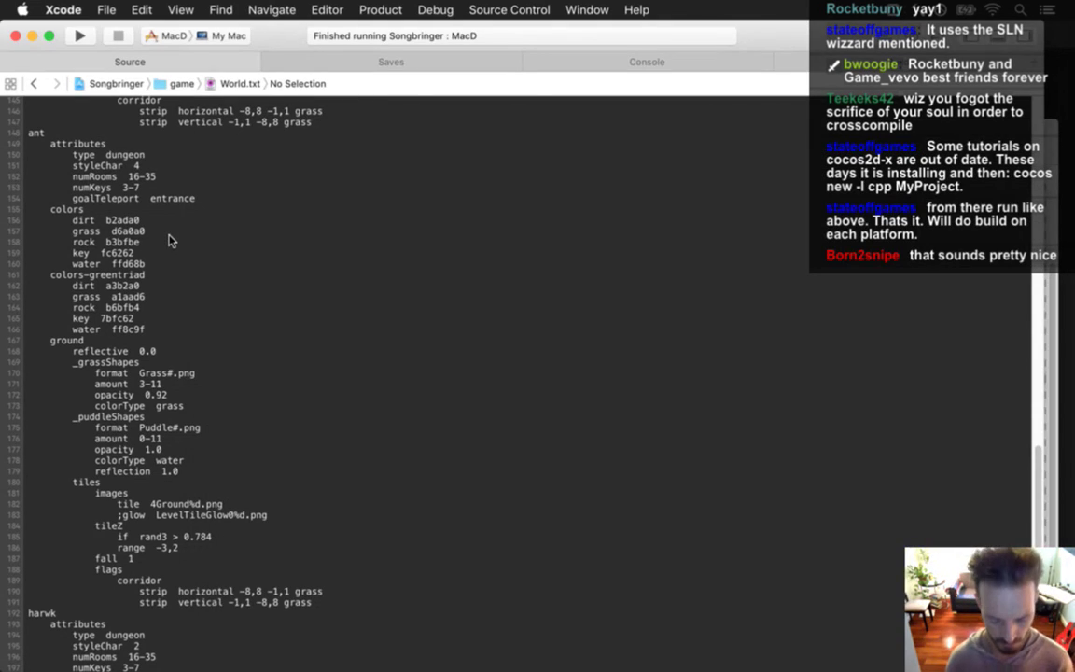
Open Entities.txt with Open Quickly.
key(super+shift+o)
text(ent)
key(Down)
key(Down)
key(Down)
key(Return)
scroll(169, 241, up, 10)
key(super+f)
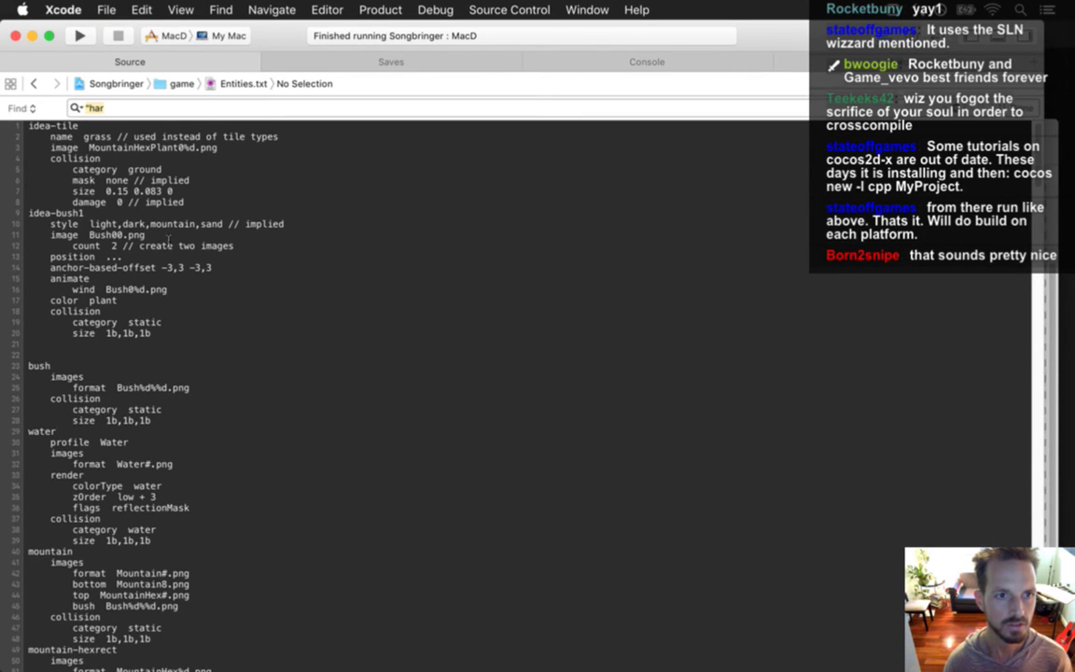
text(tpul)
click(200, 429)
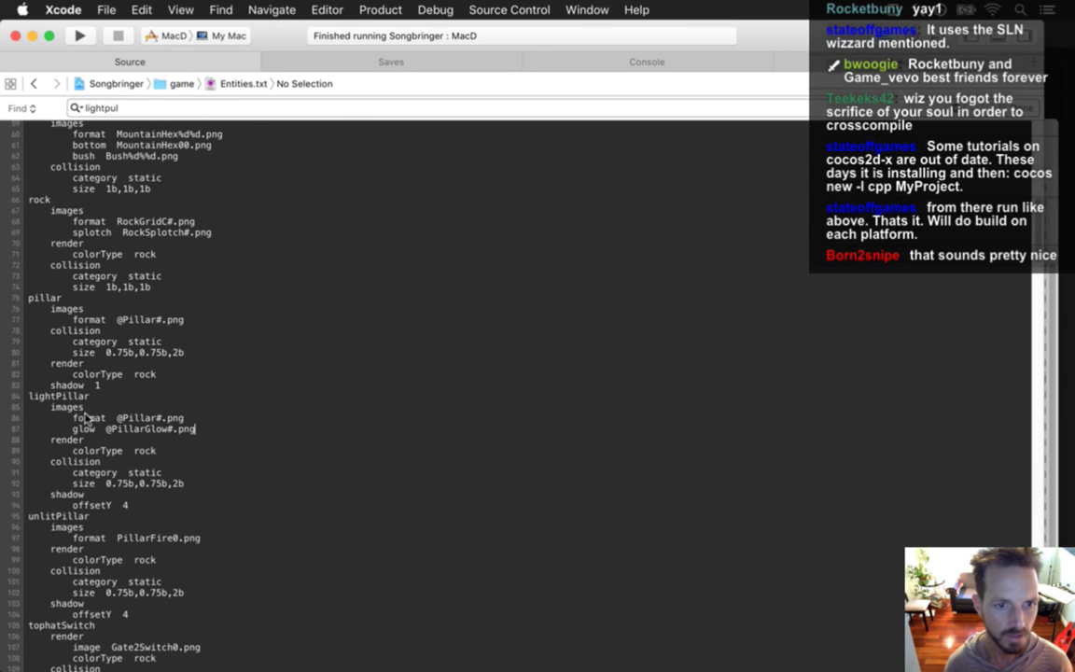
mouse_move(117, 421)
mouse_down()
mouse_move(166, 424)
mouse_move(159, 435)
mouse_up()
click(173, 405)
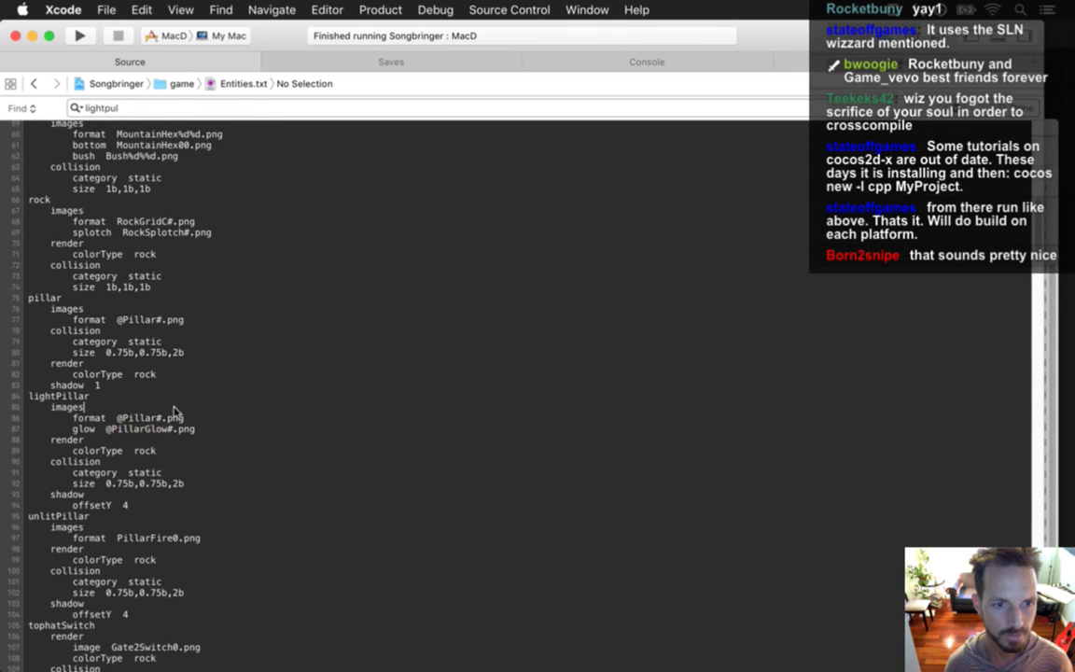
scroll(173, 411, down, 1)
key(super+Tab)
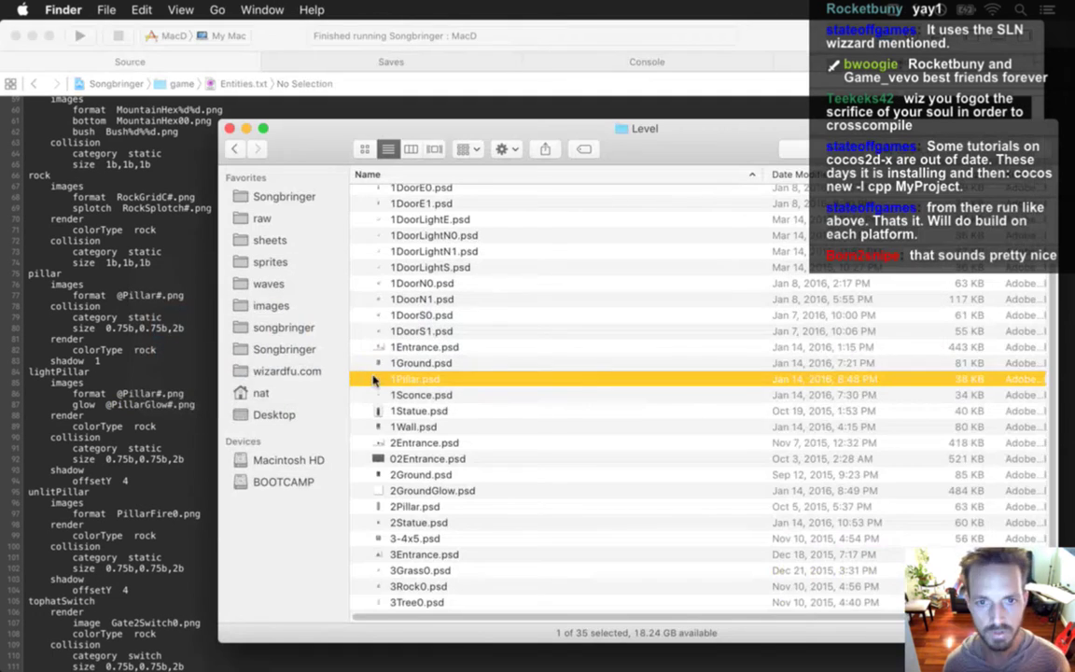
In a new Finder window, go into the sheets folder's Level folder of exported PNGs.
key(super+n)
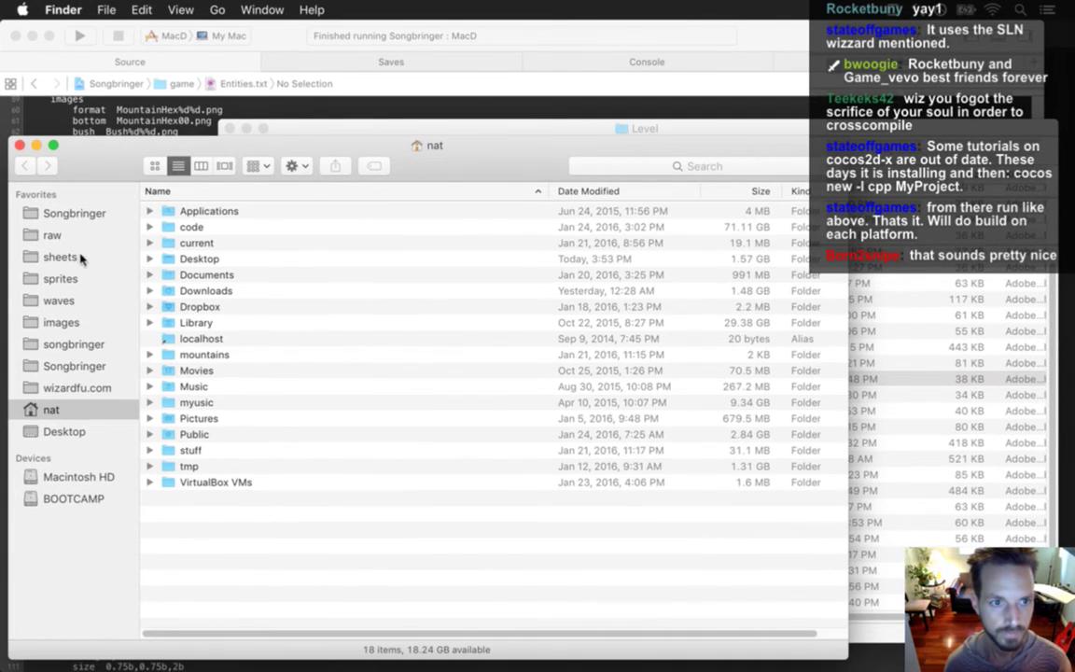
click(62, 257)
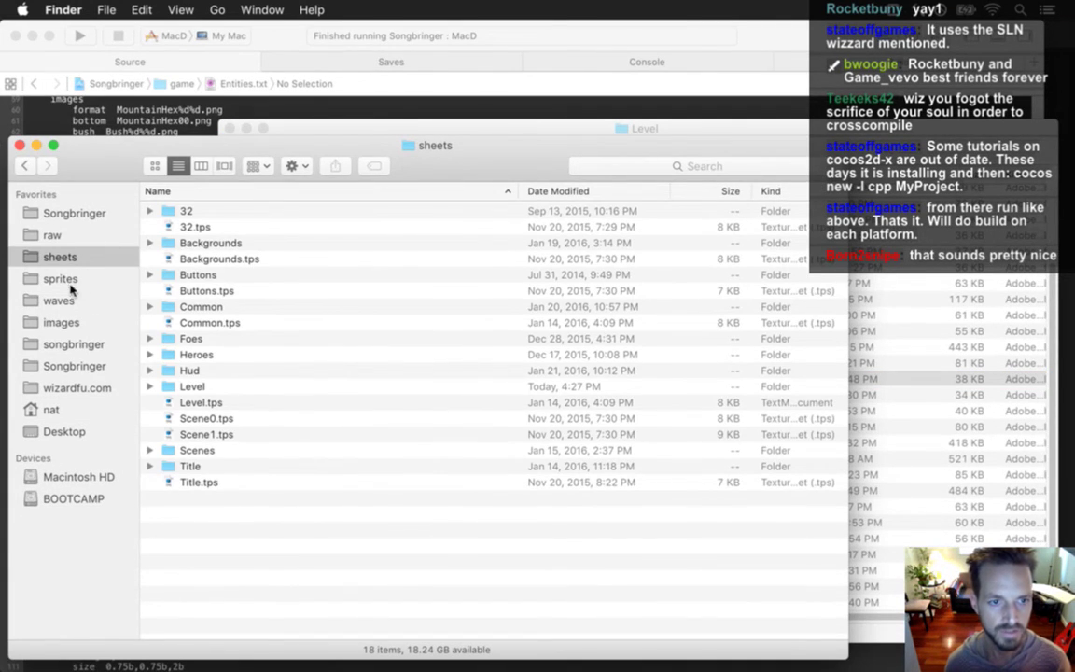
click(798, 124)
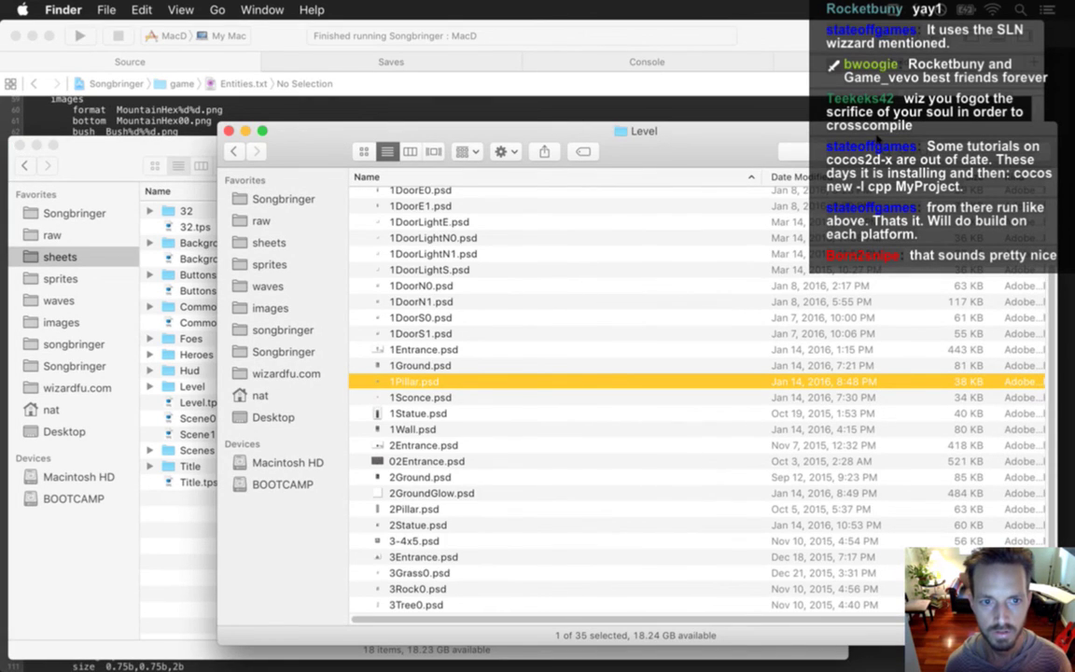
click(105, 177)
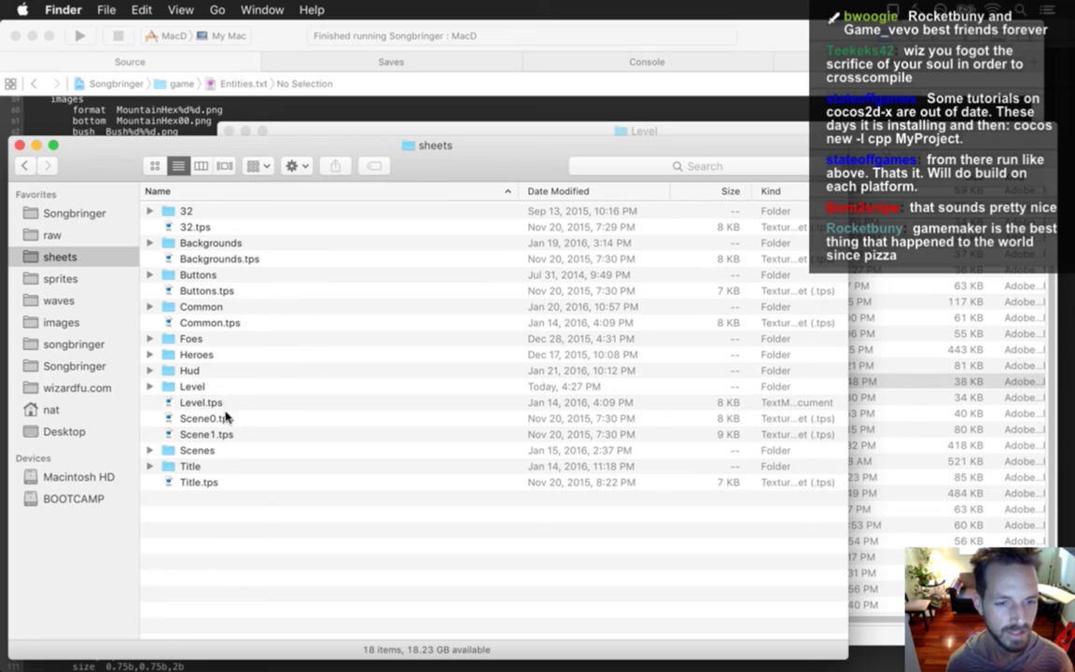
click(214, 386)
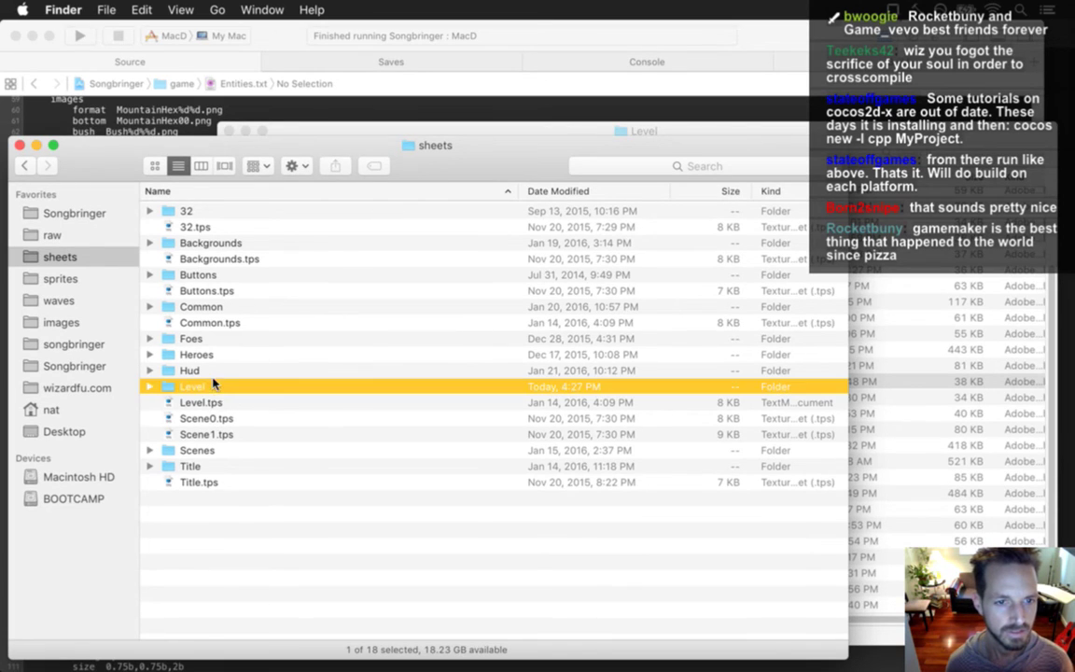
click(196, 535)
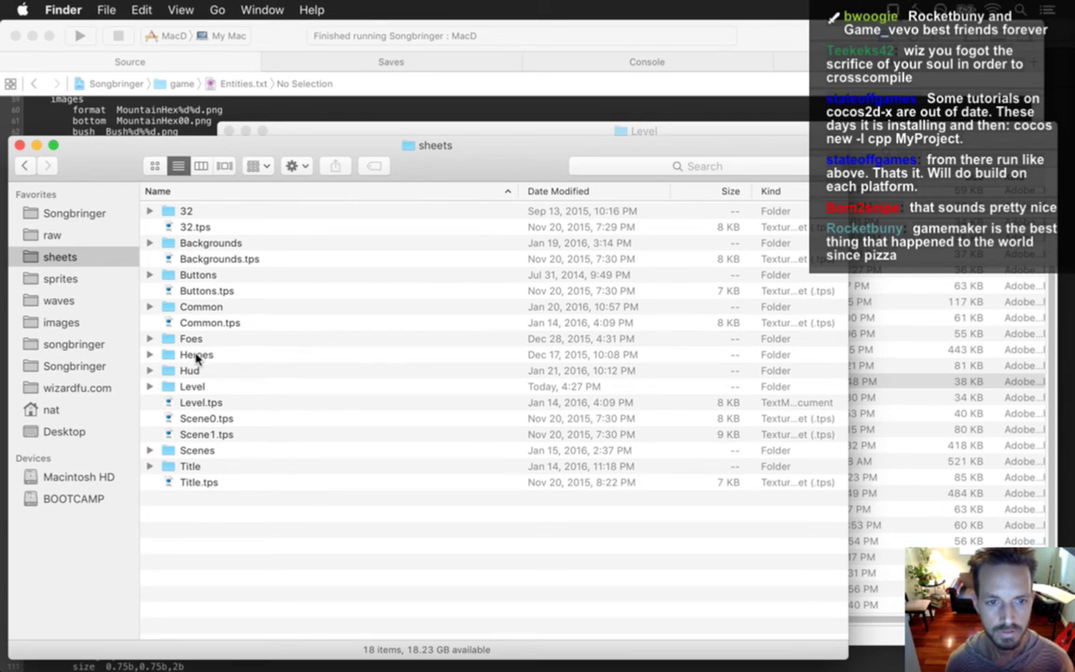
click(196, 386)
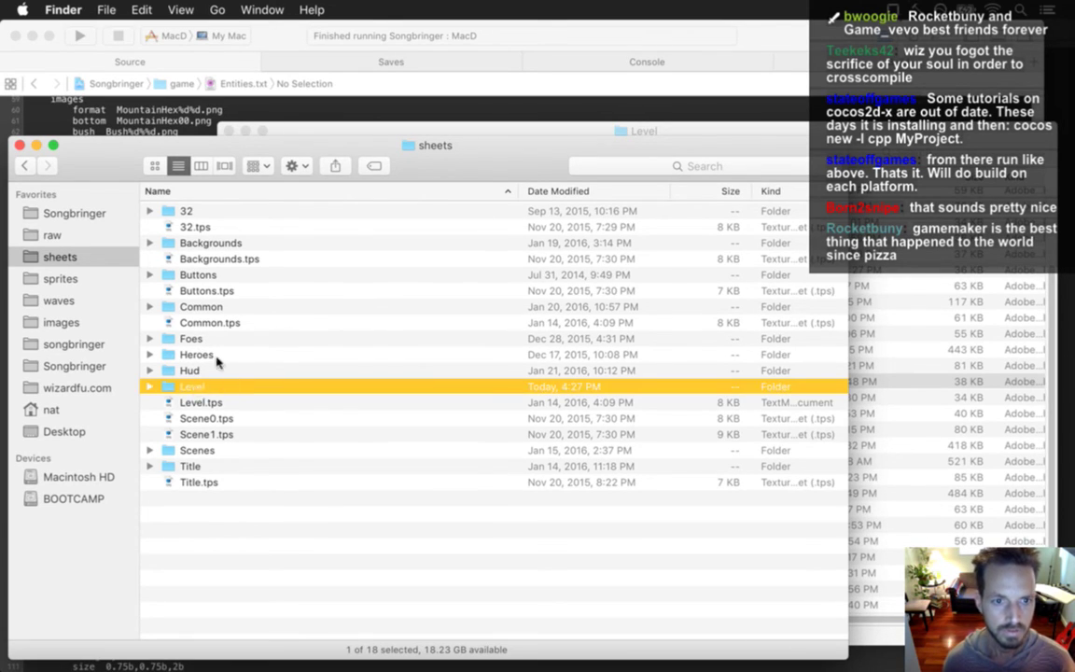
key(super+Down)
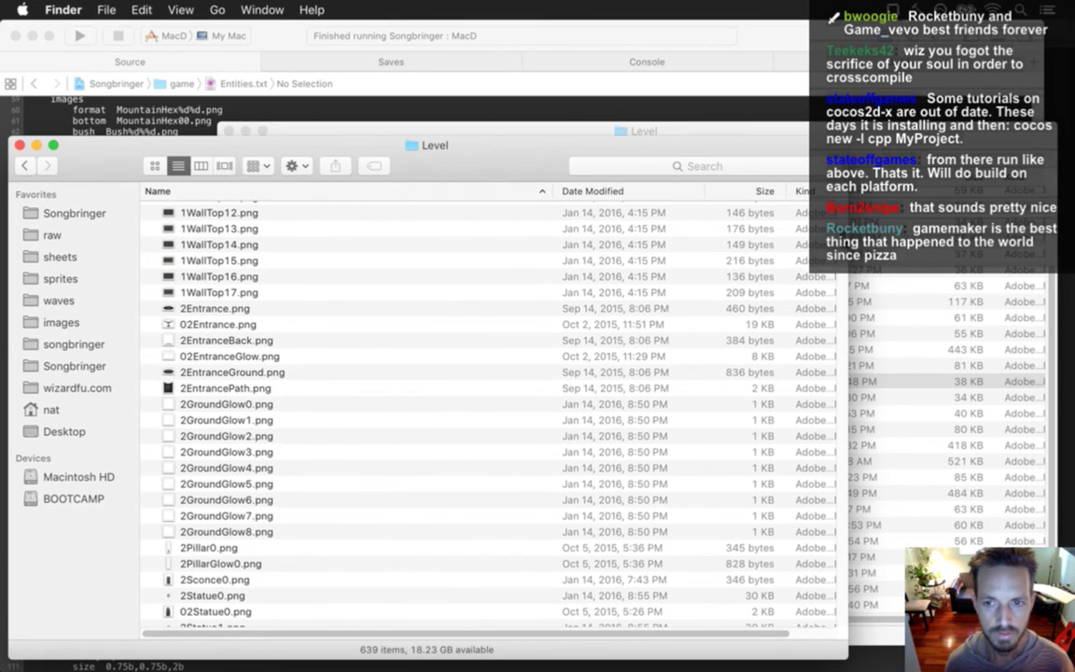
scroll(486, 411, down, 10)
scroll(486, 411, up, 10)
scroll(486, 411, up, 3)
scroll(485, 411, up, 2)
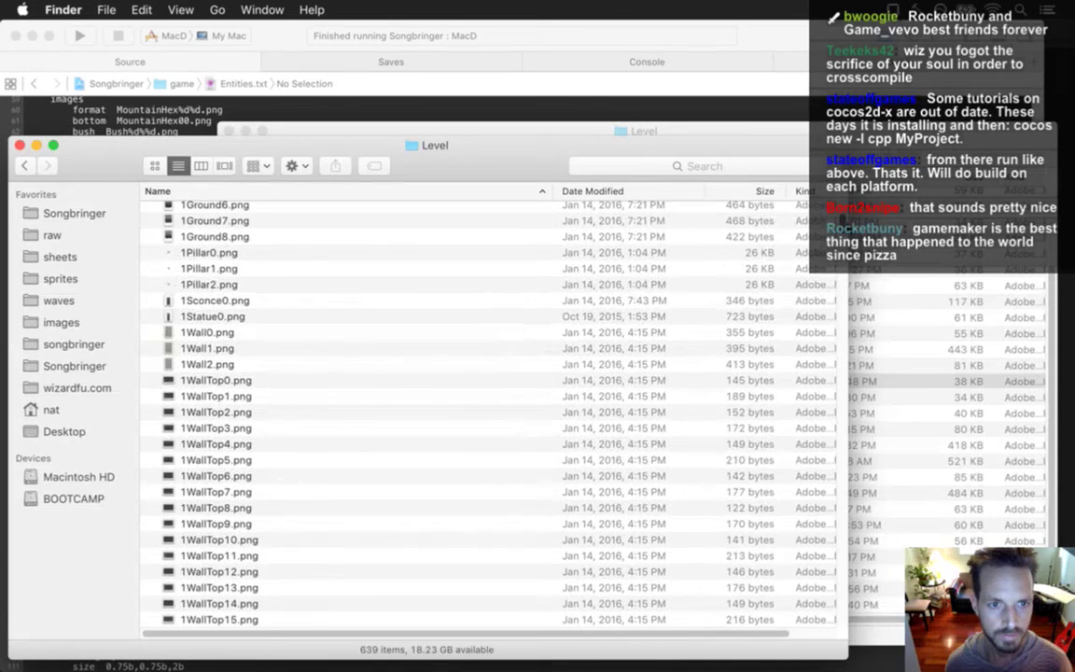
scroll(336, 276, up, 1)
Preview 1Pillar0.png in Quick Look, then open 1Pillar.psd in Photoshop.
click(347, 274)
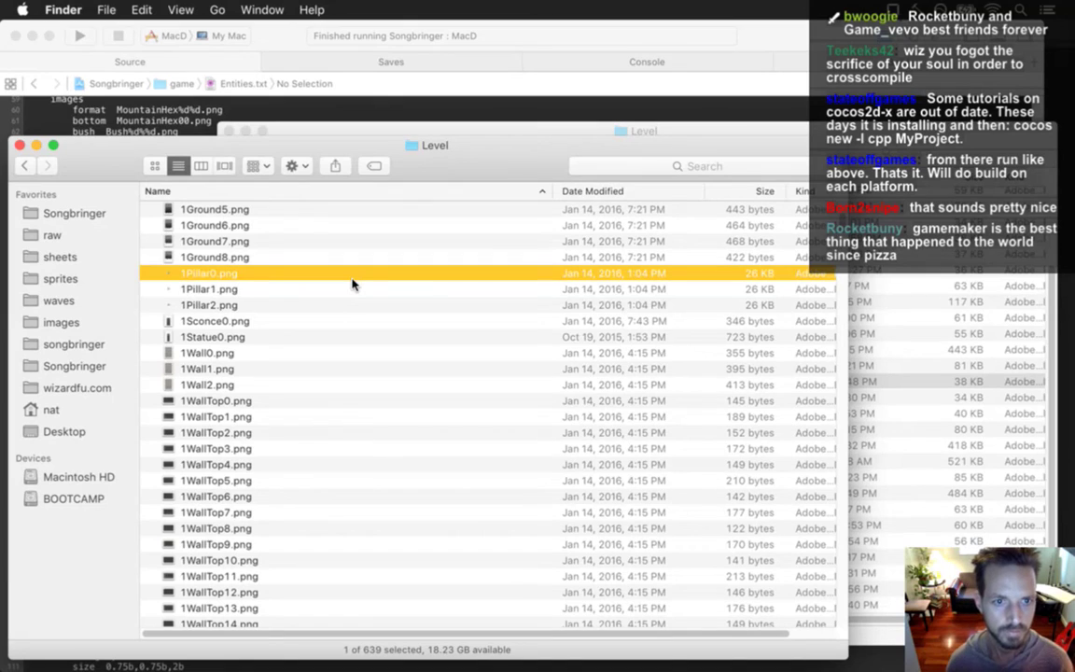
key(space)
click(351, 277)
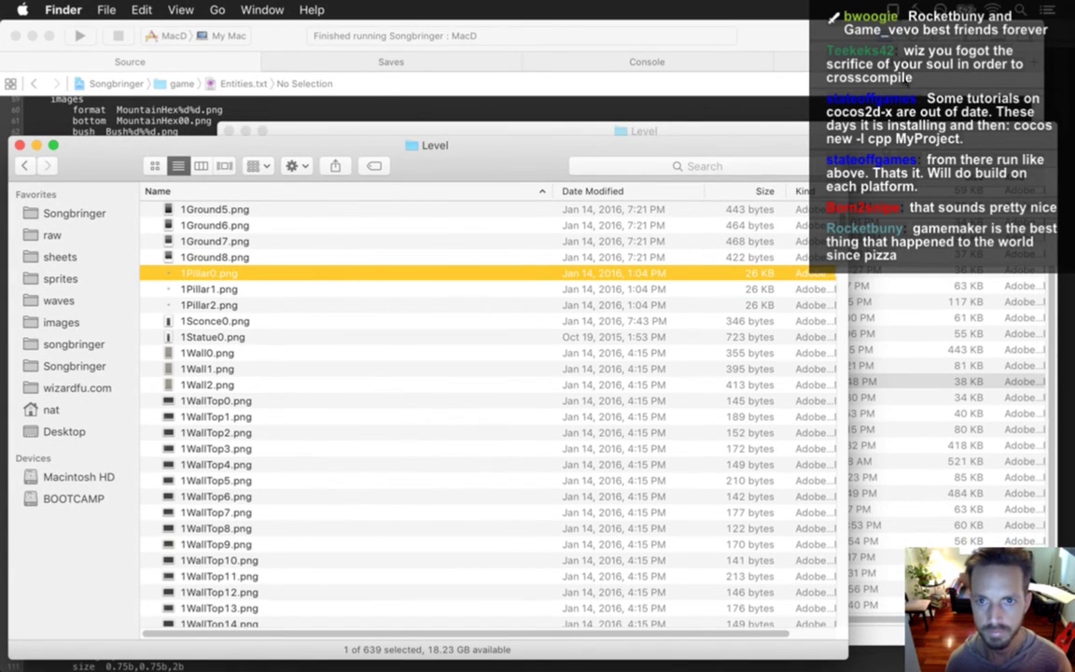
key(super+grave)
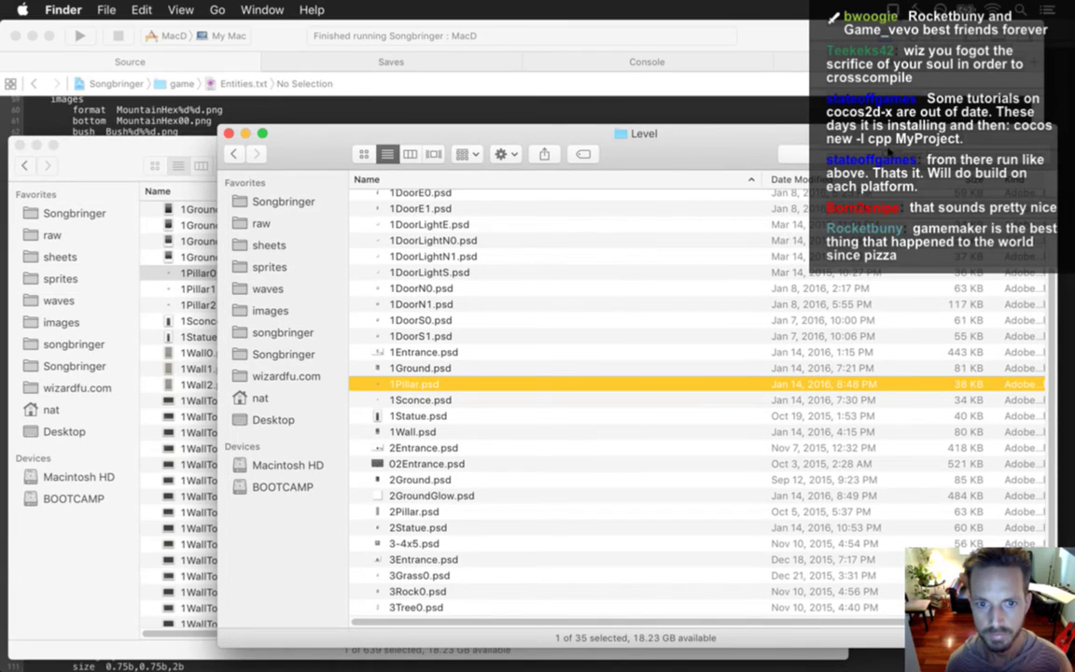
double_click(422, 386)
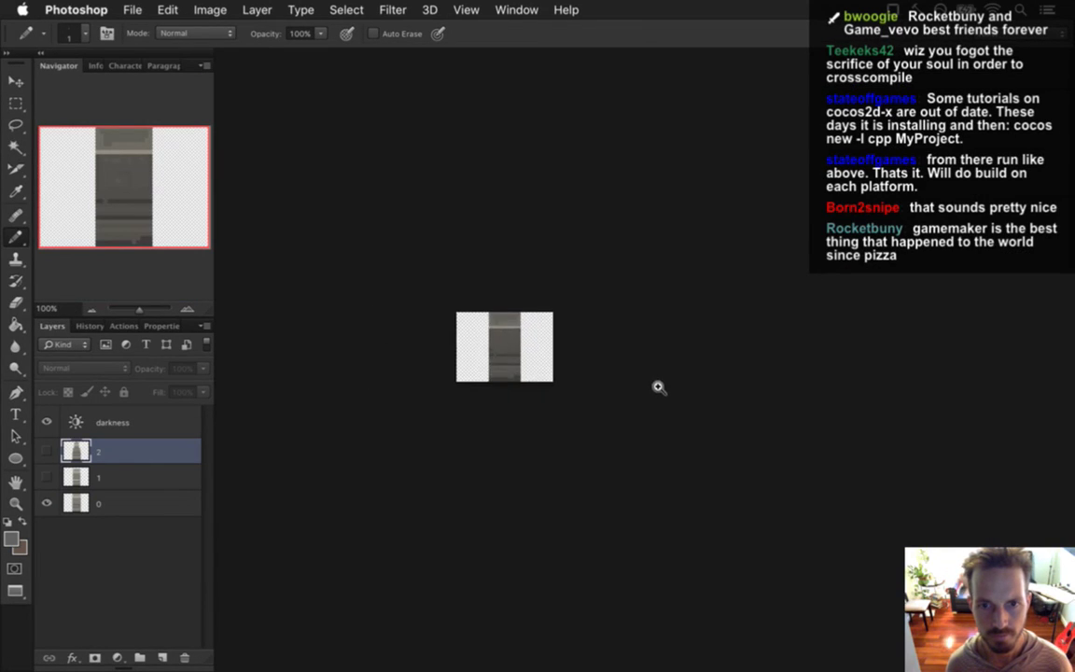
Duplicate 1Pillar0.png in Finder and rename the copy 4Pillar0.png.
key(super+Tab)
click(313, 346)
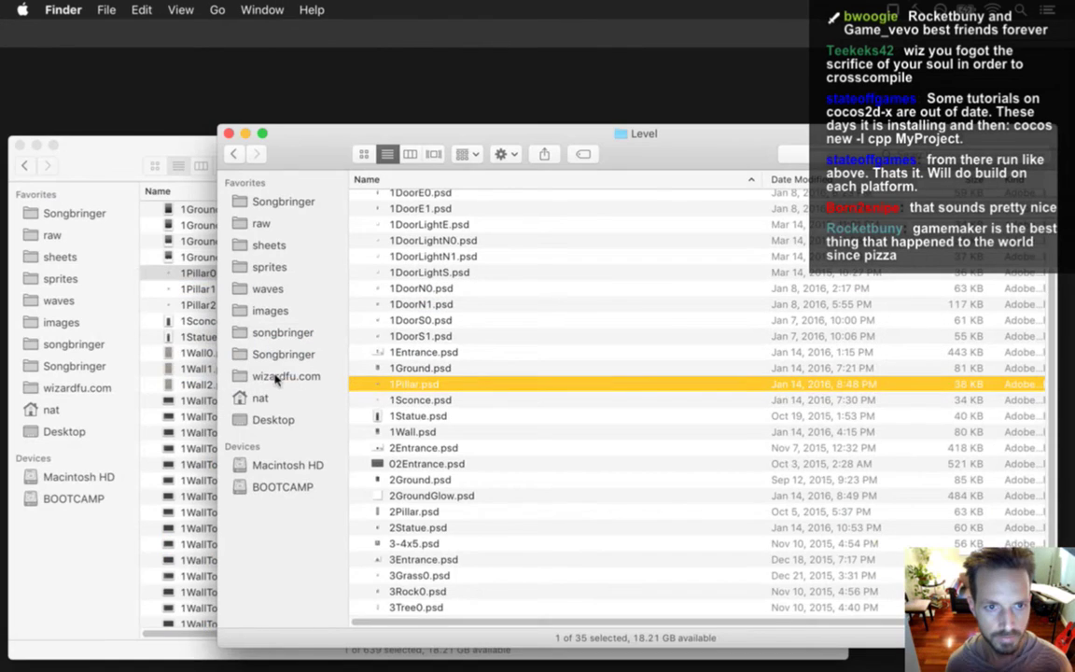
key(super+grave)
key(Return)
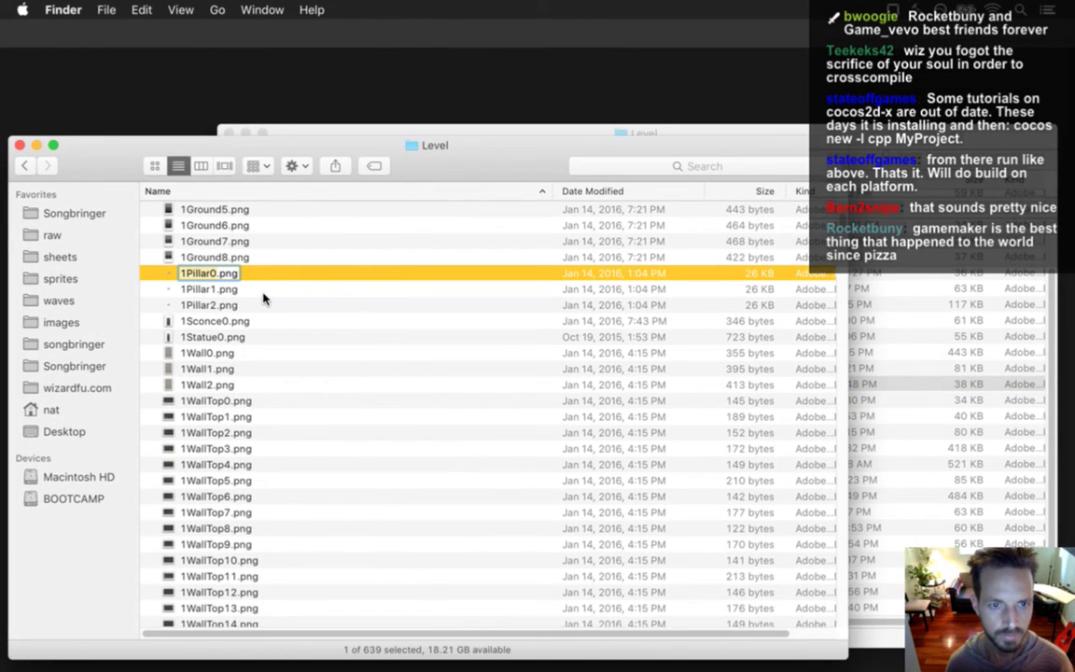
key(super+d)
key(Up)
key(Up)
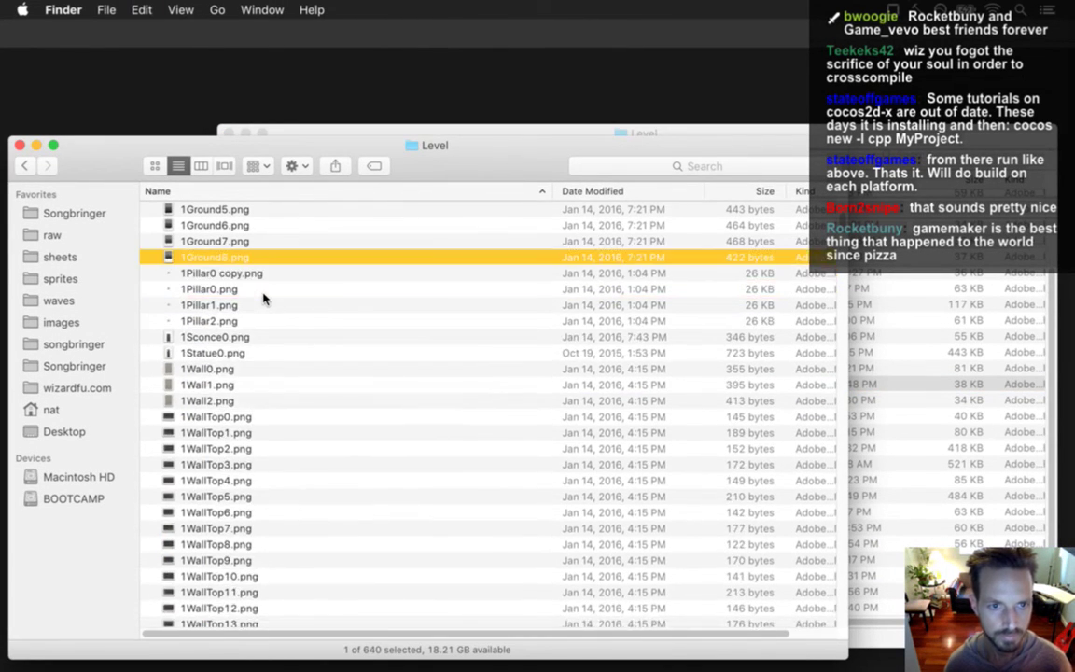
key(Down)
key(Return)
text(4)
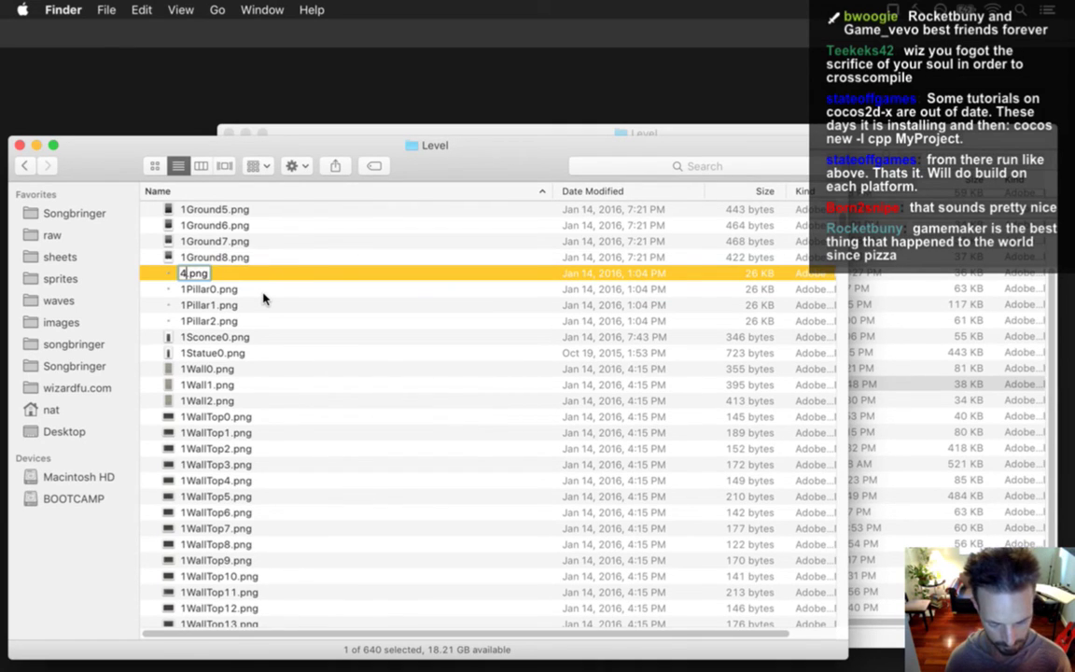
text(Pillar0)
key(Return)
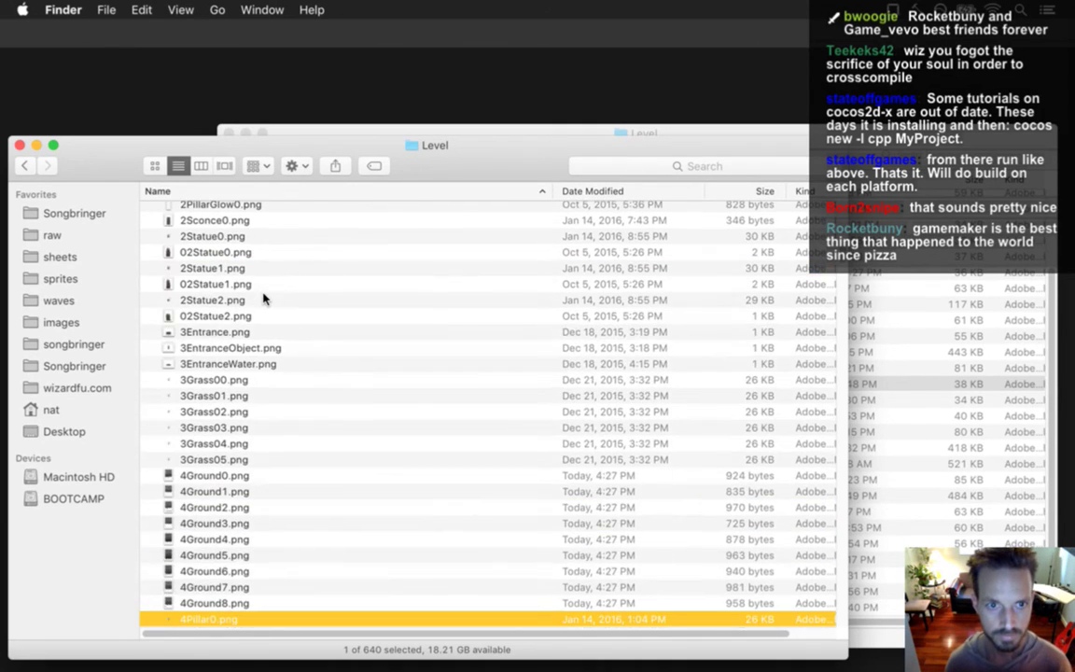
key(super+Tab)
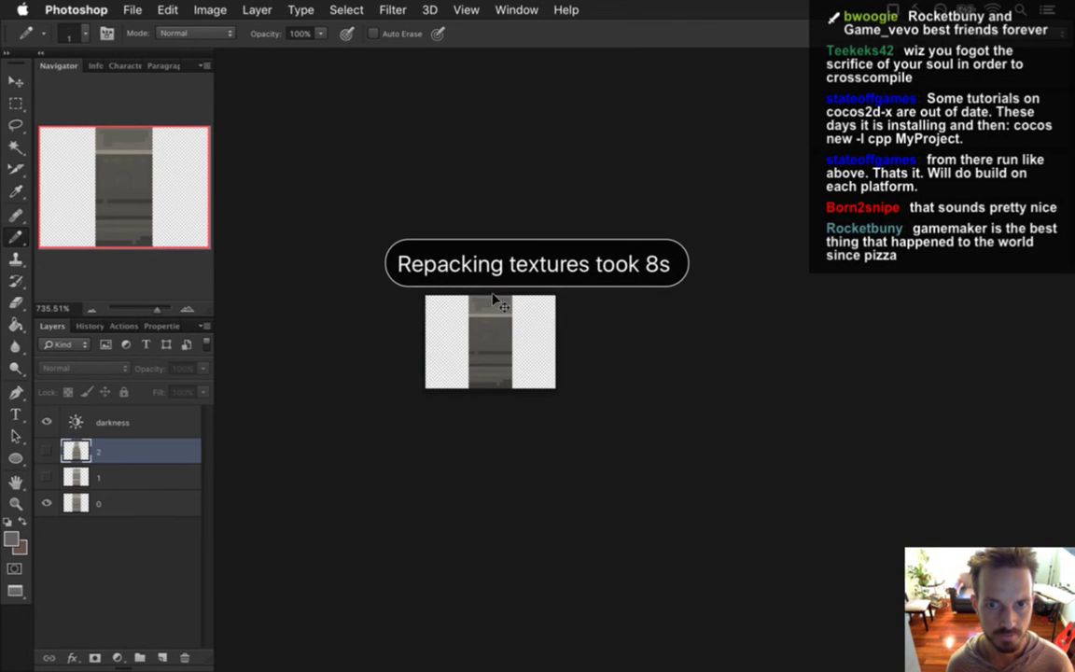
Delete Assets/Textures/Common.pvr.ccz with rm in Terminal and rebuild the game in Xcode.
key(super+Tab)
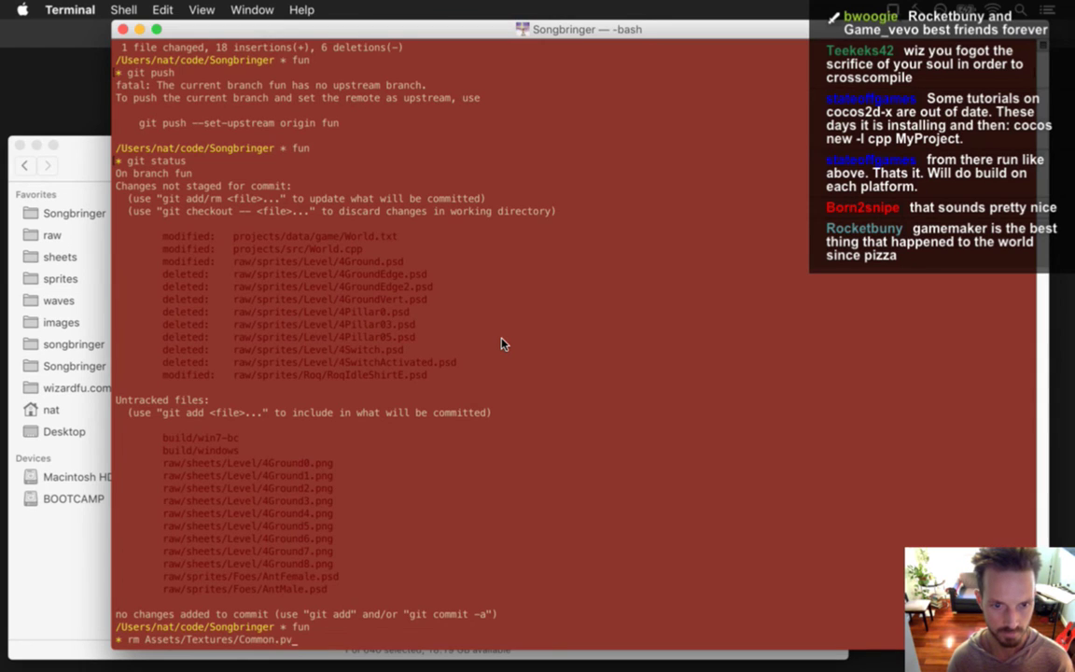
key(Tab)
key(Return)
key(super+Tab)
key(super+Tab)
key(super+Tab)
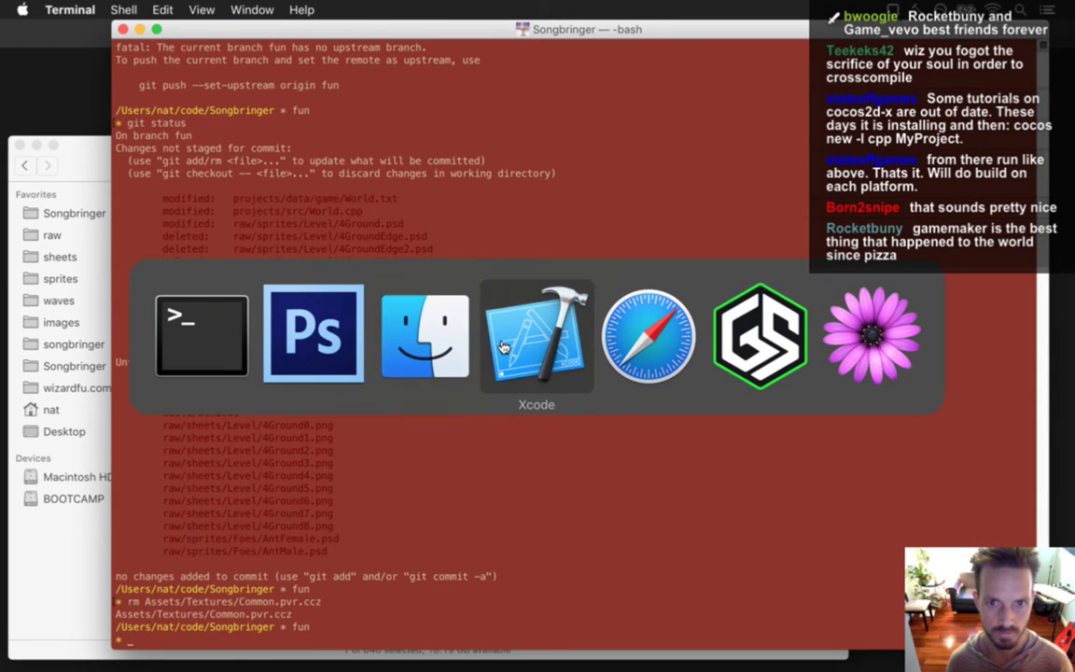
key(super+r)
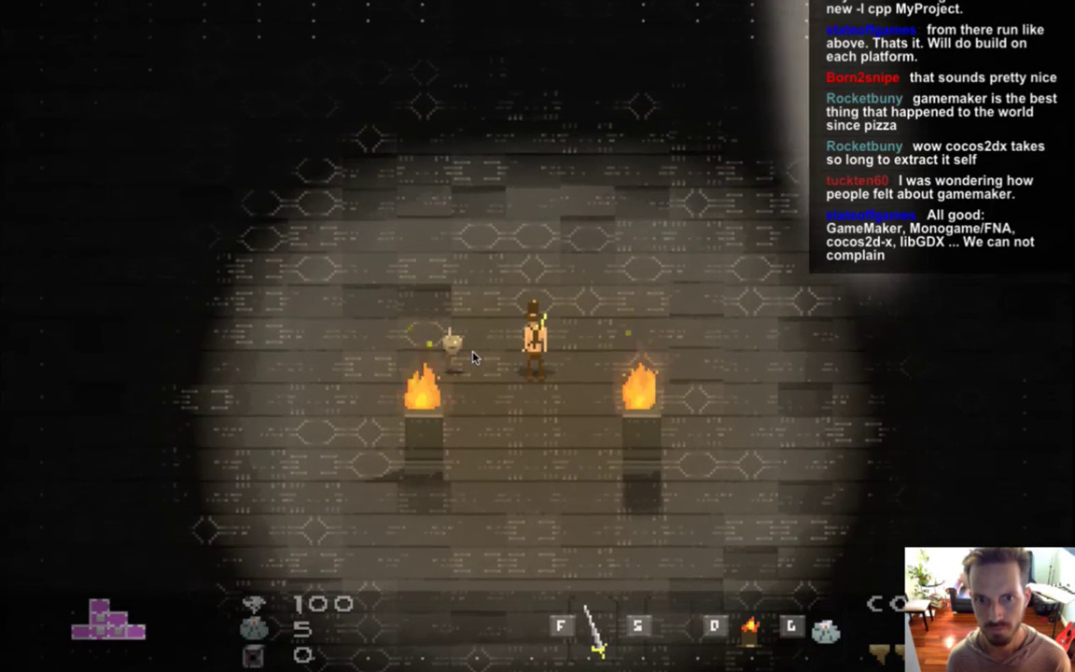
Quit the running Songbringer game after checking the flaming pillars.
key(super+q)
Save the pillar document as 4Statue.psd and zoom in on the pillar sprite.
key(super+Tab)
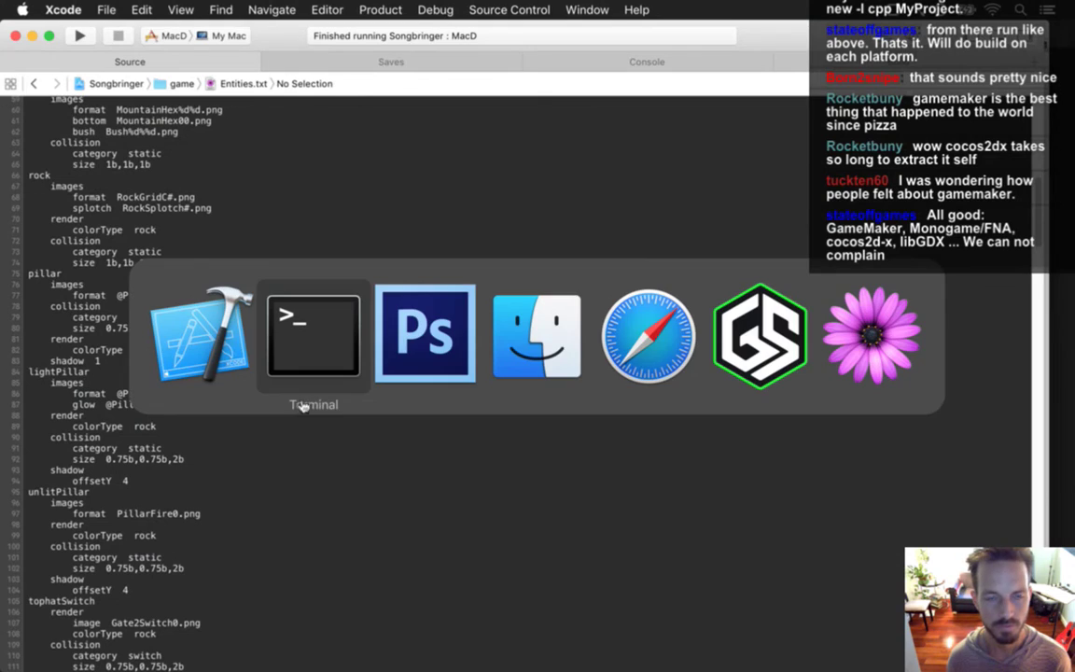
click(435, 349)
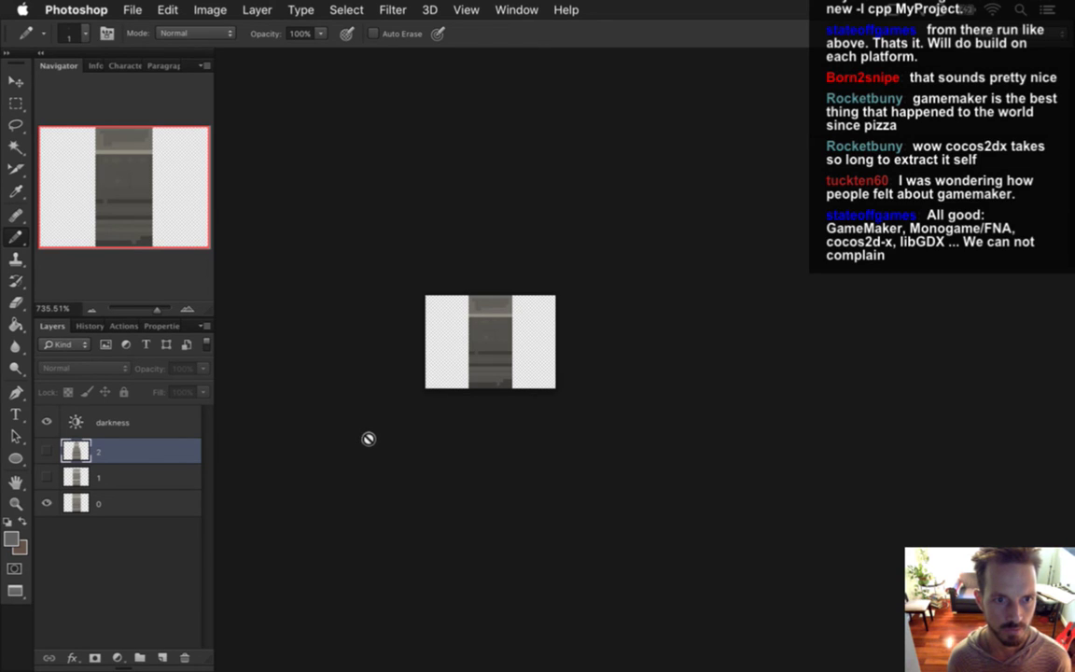
click(133, 9)
click(187, 233)
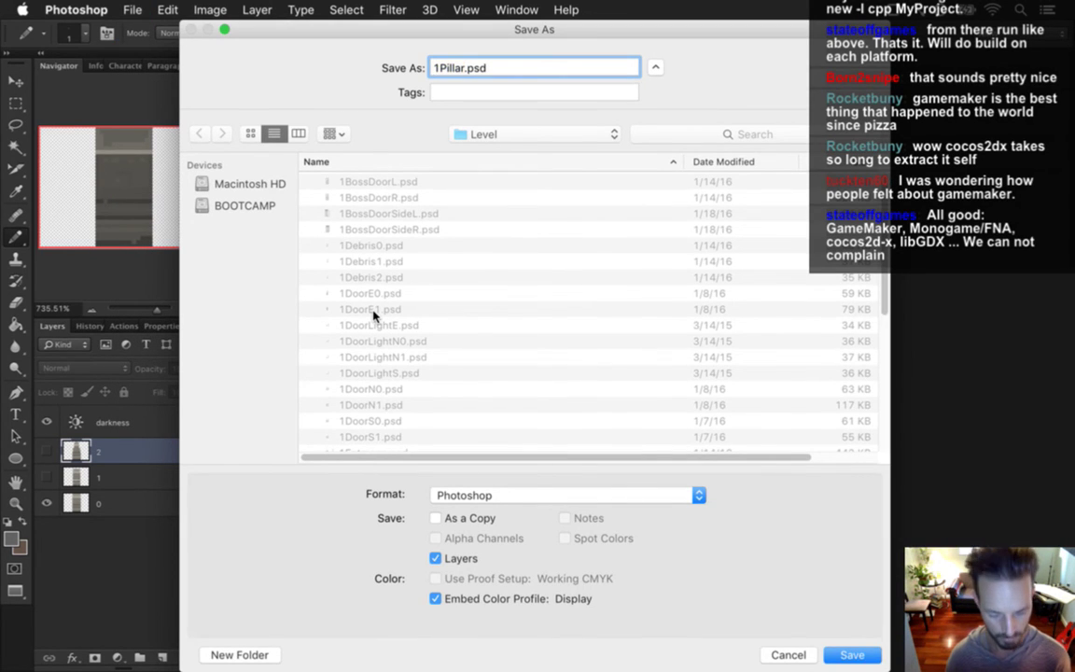
key(Delete)
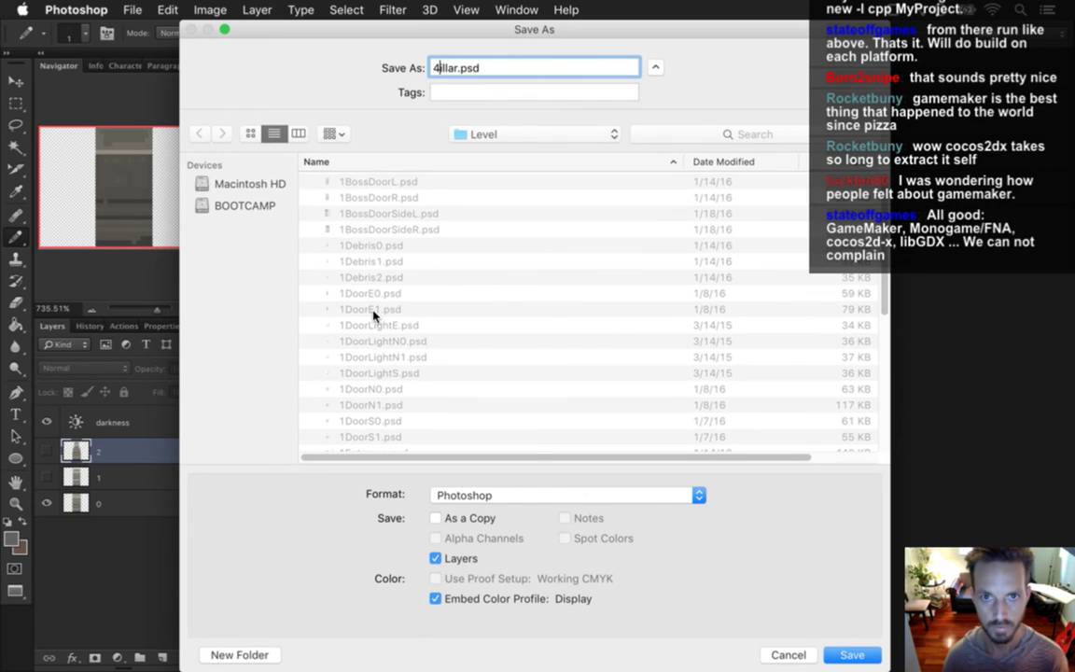
text(Statue)
key(Return)
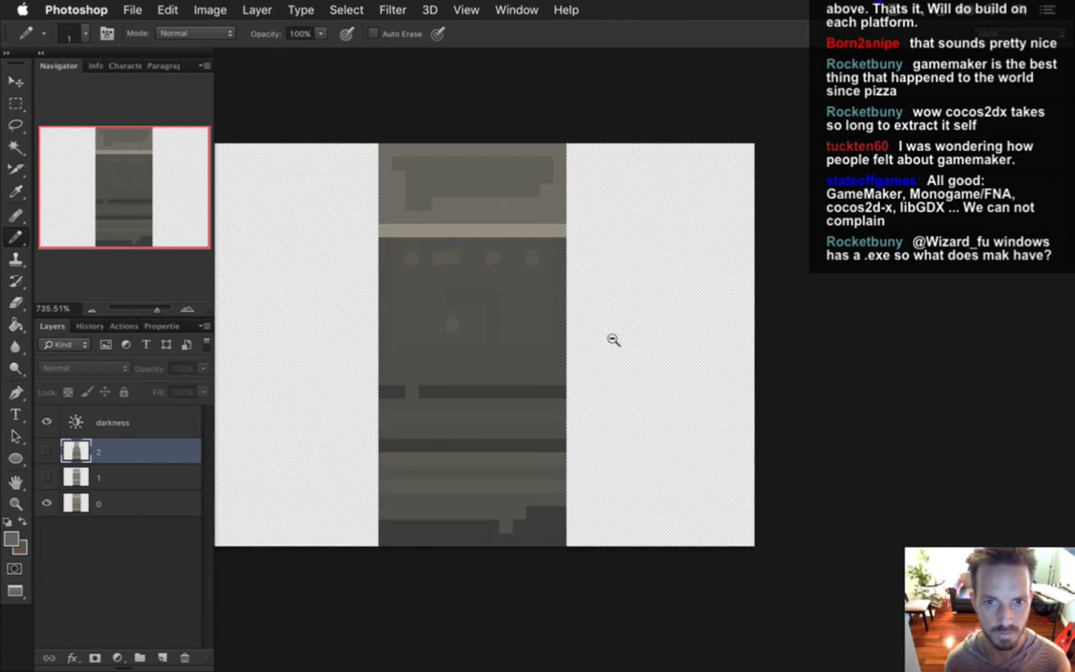
mouse_move(505, 342)
mouse_down()
mouse_move(504, 352)
mouse_move(620, 418)
mouse_up()
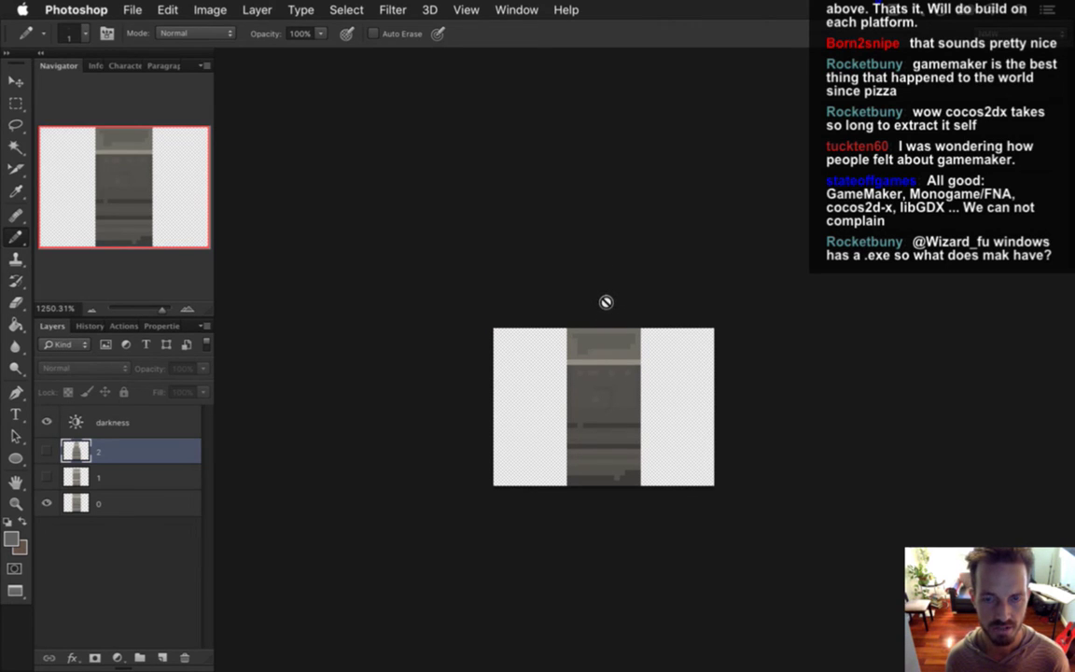
click(132, 9)
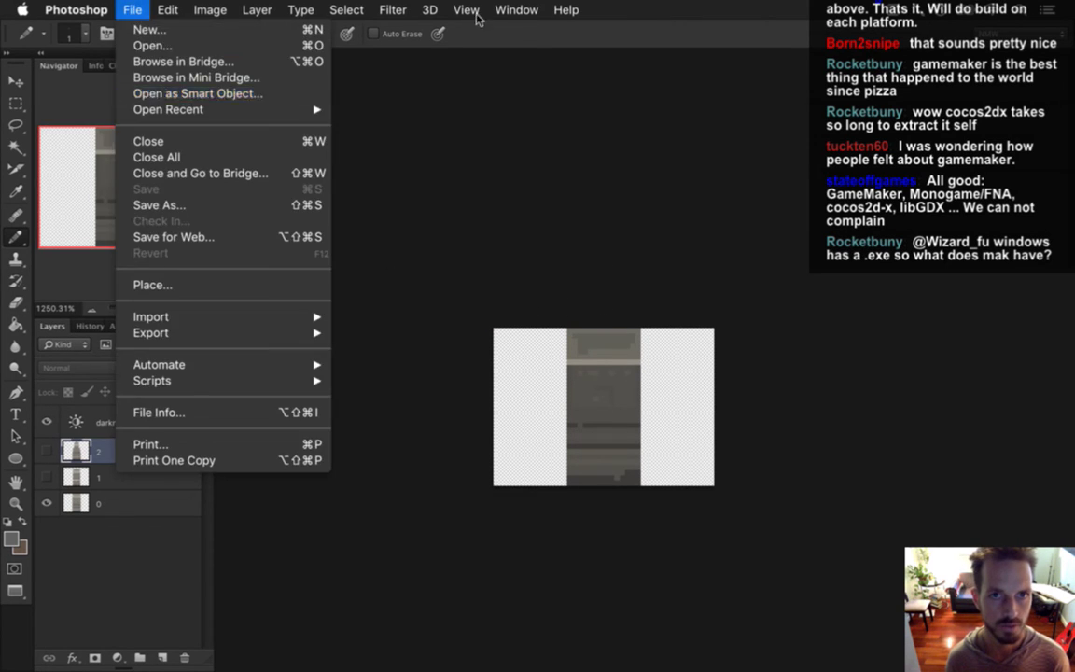
Open the recent AntMale.psd and zoom in on the ant character art.
click(464, 10)
click(516, 9)
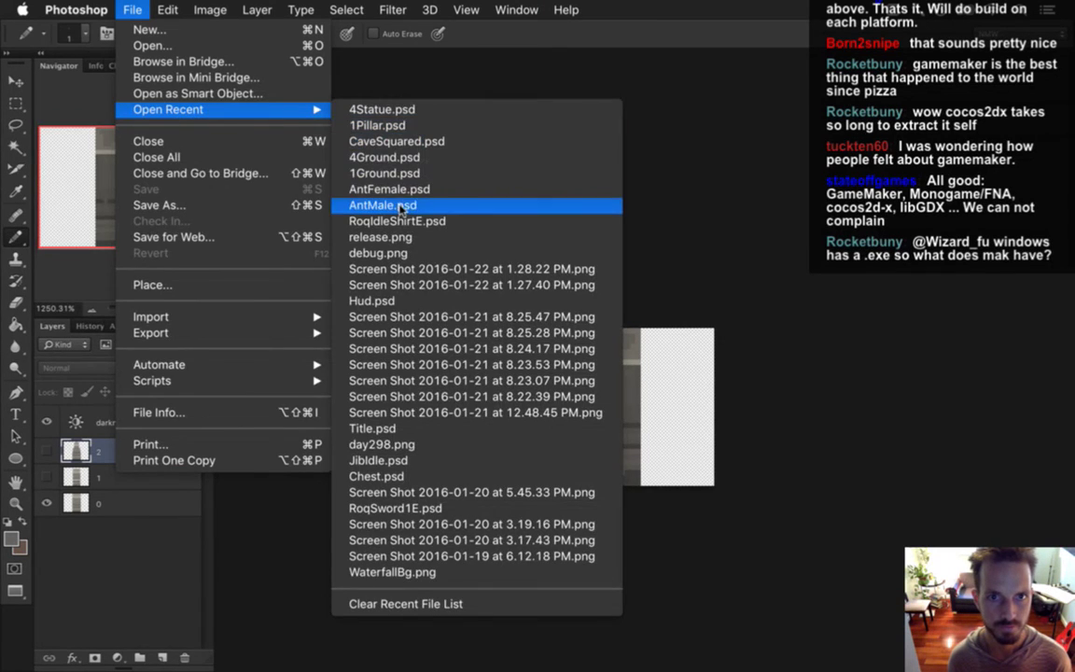
click(395, 224)
drag(535, 361, 728, 411)
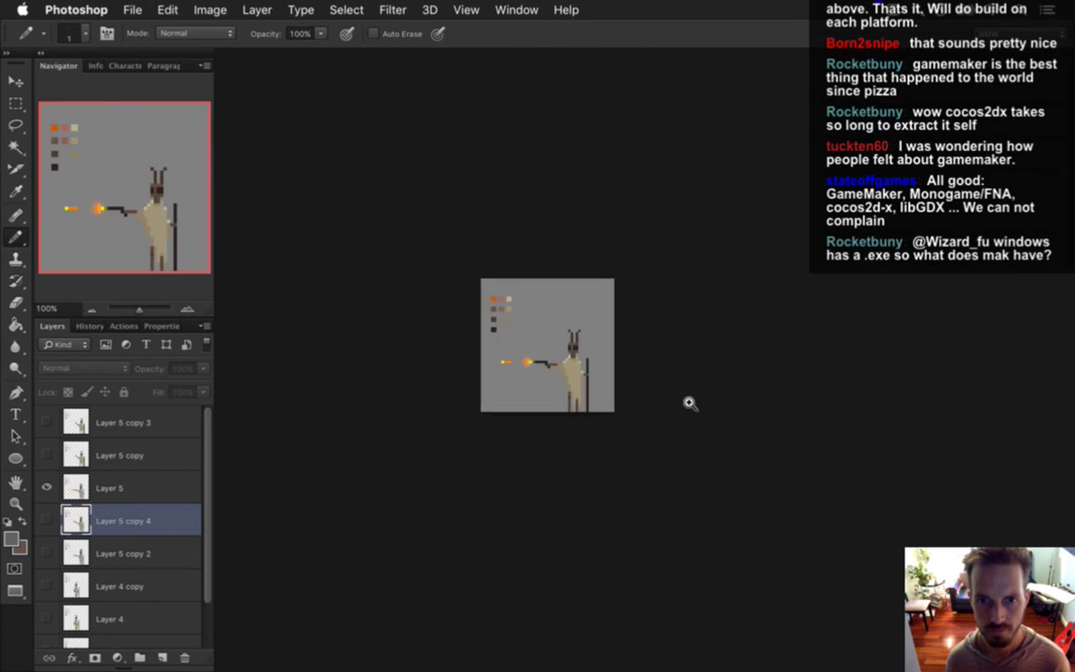
drag(216, 497, 210, 545)
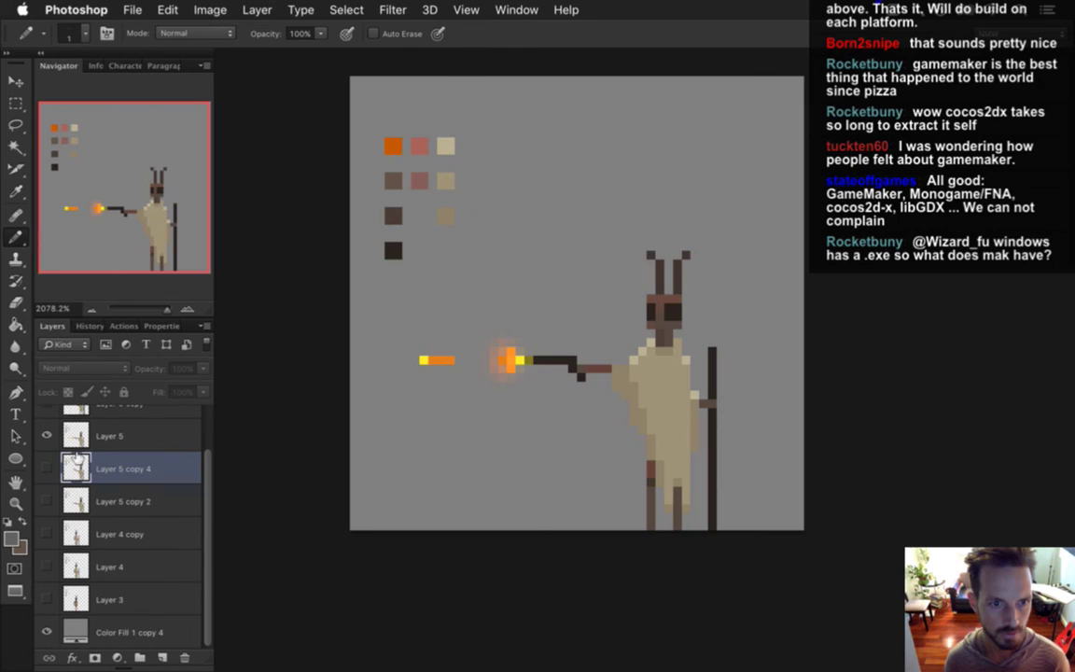
Show only the robed ant on Layer 4, make it active, and marquee a box around it.
click(47, 436)
click(48, 599)
click(46, 599)
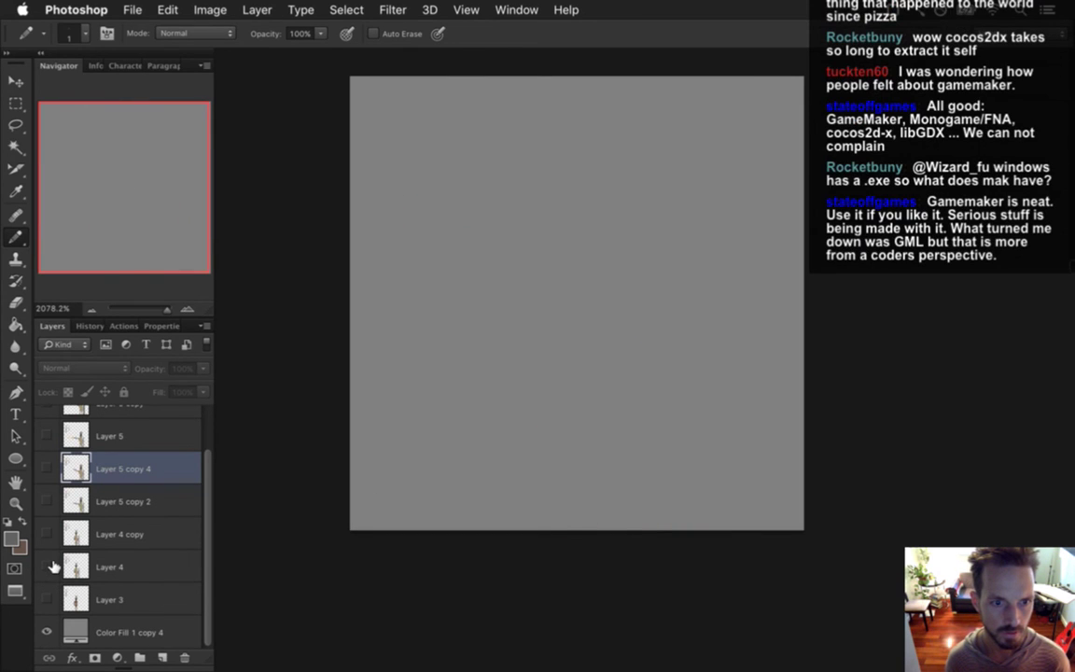
click(47, 567)
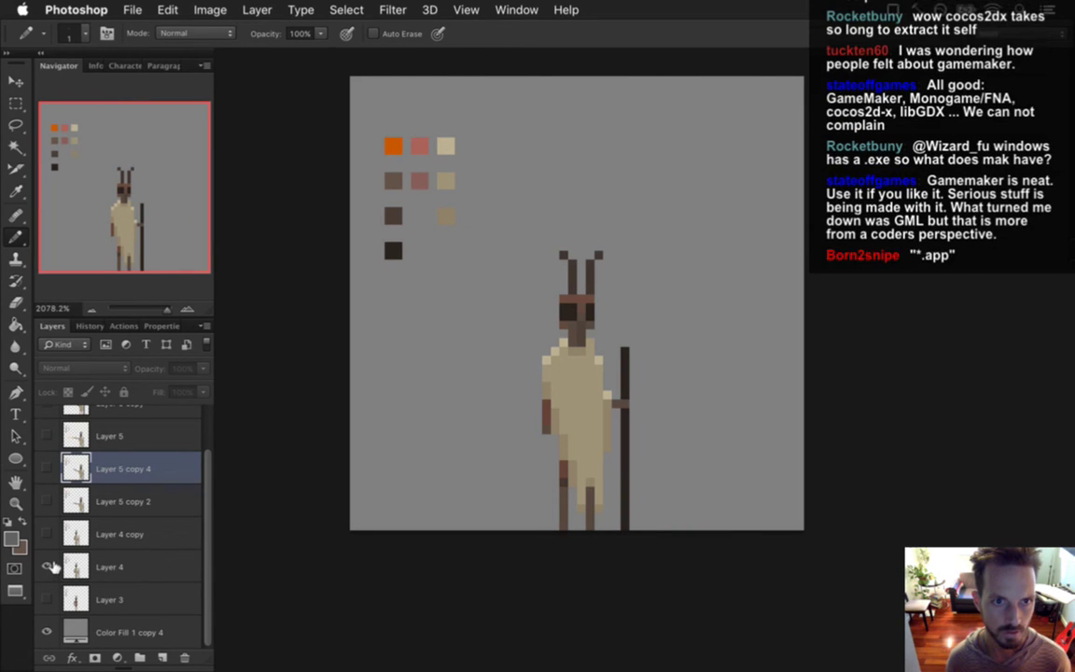
click(107, 565)
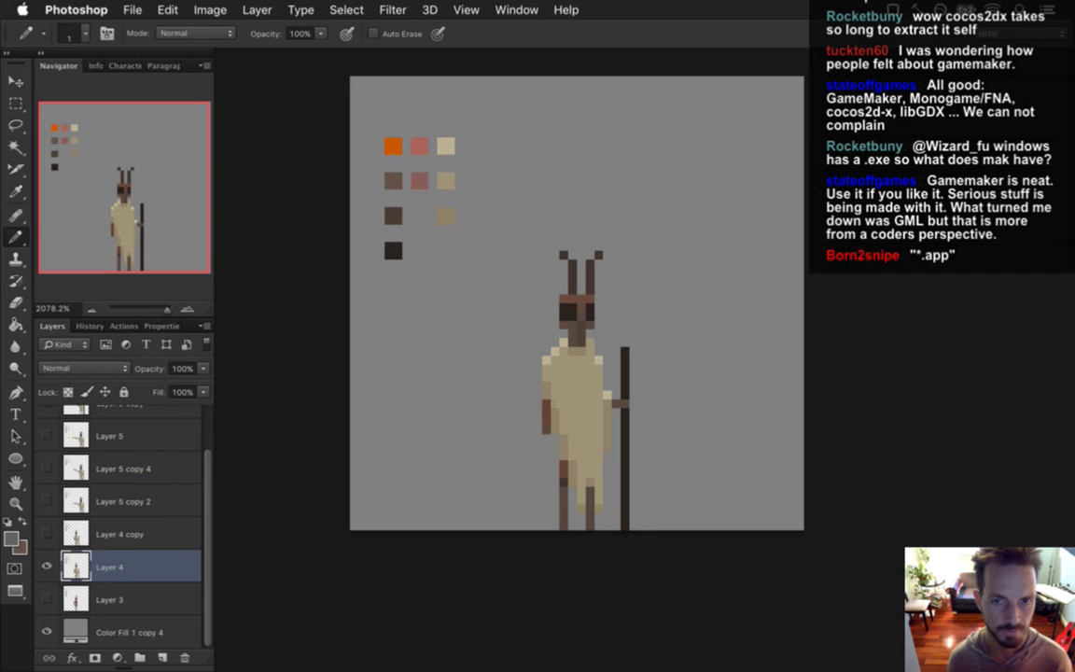
key(m)
drag(481, 207, 647, 551)
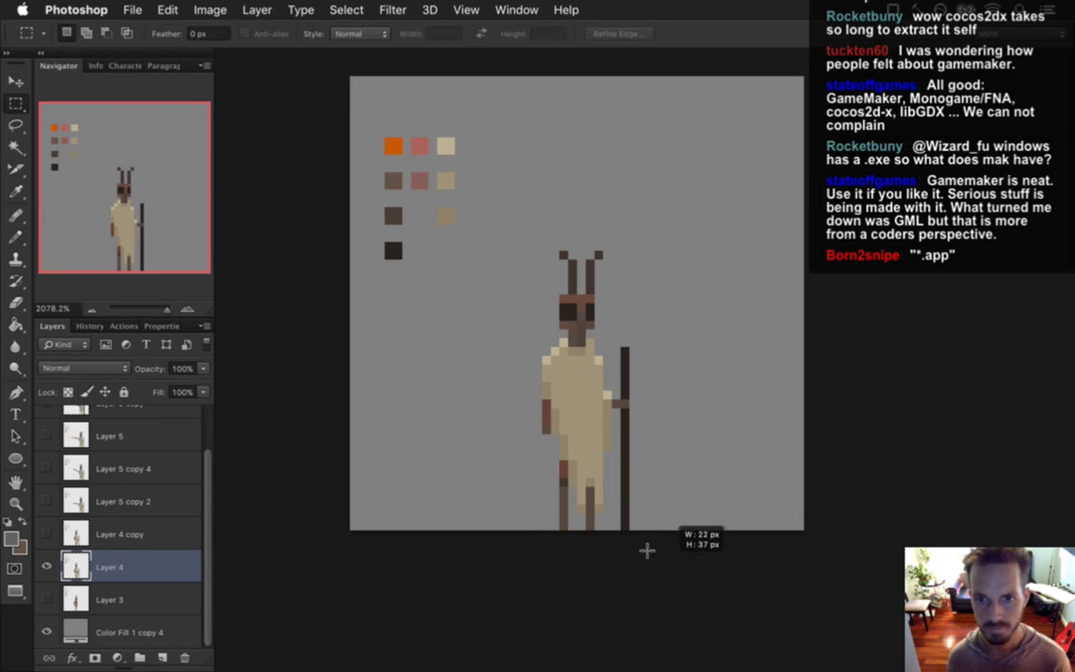
Switch back to 4Statue.psd and start a new document preset from the clipboard.
click(512, 10)
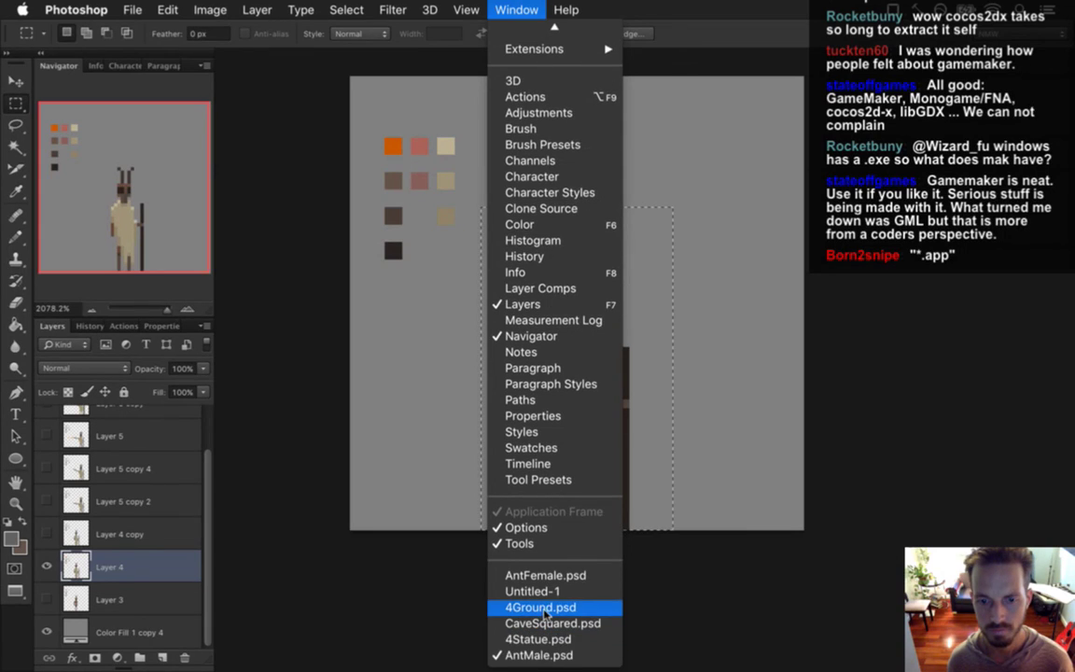
click(542, 639)
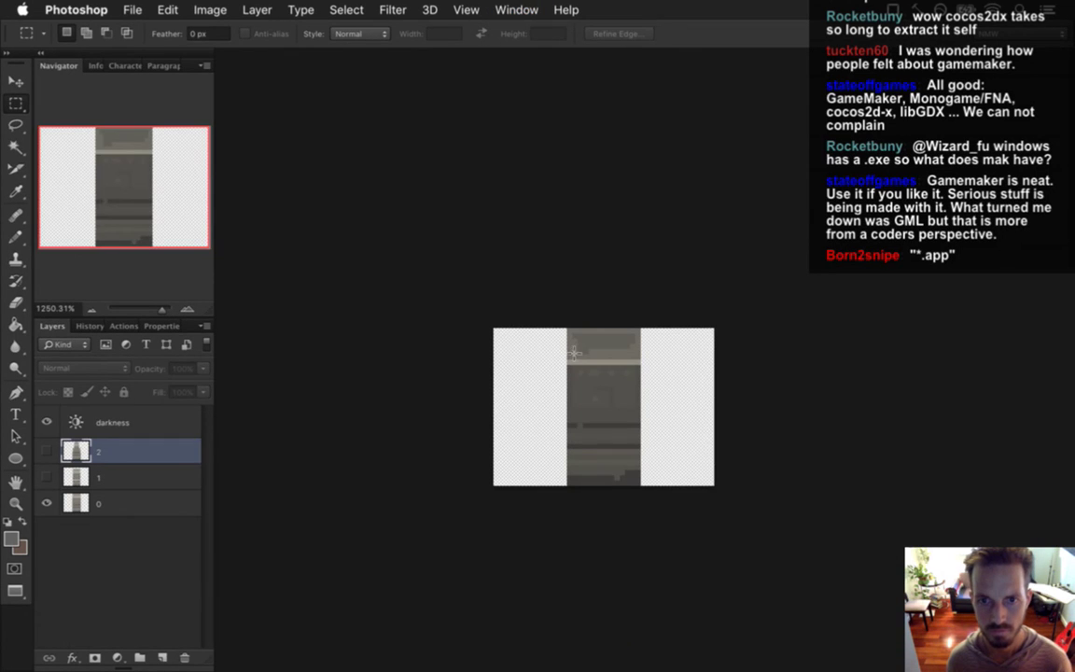
click(516, 10)
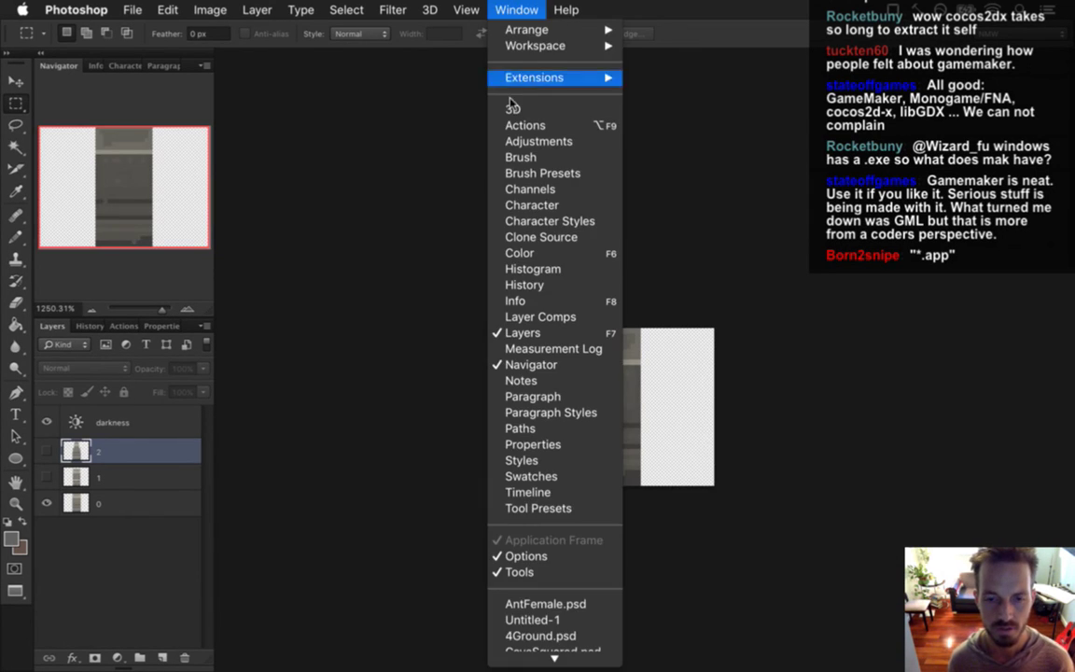
click(352, 446)
Cancel the new document and set the canvas height to 80 pixels.
key(ctrl+n)
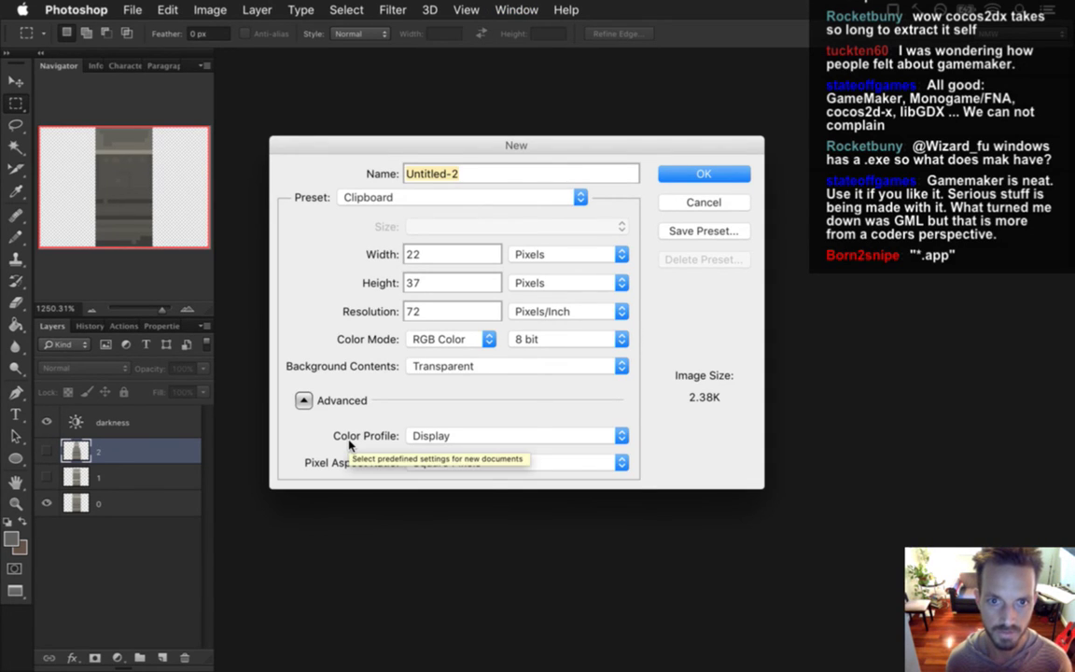
key(Escape)
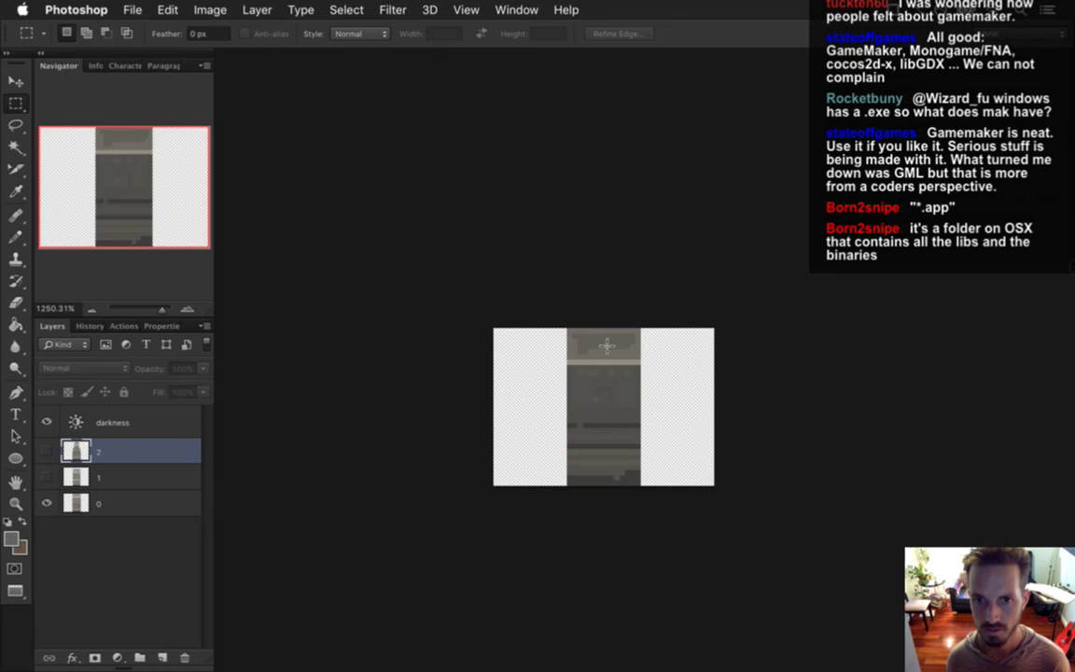
key(ctrl+alt+c)
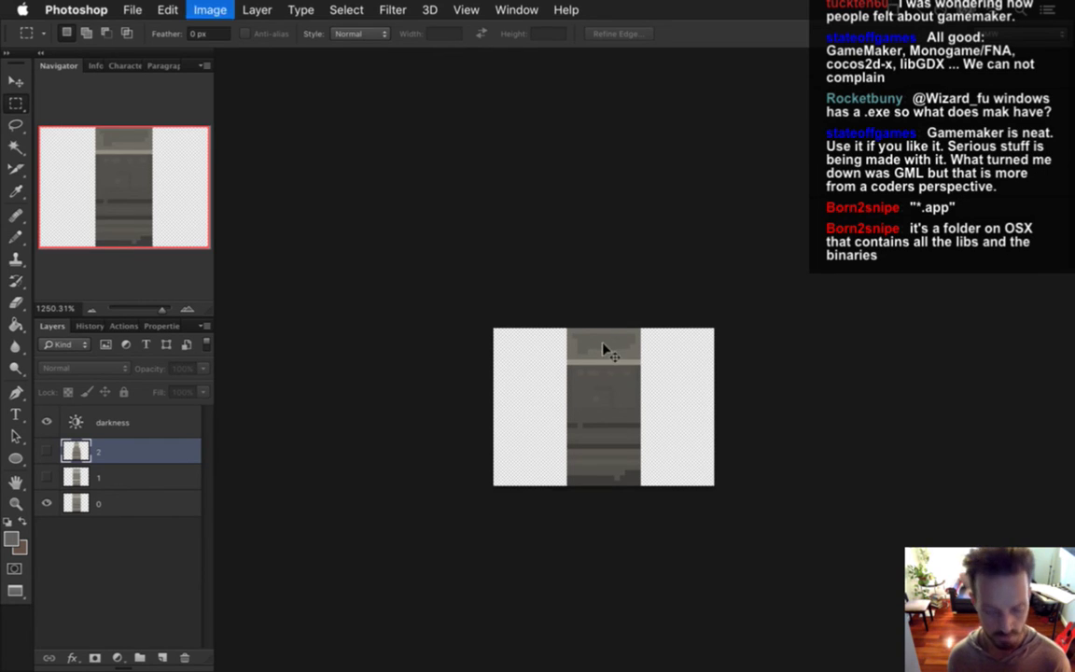
key(Tab)
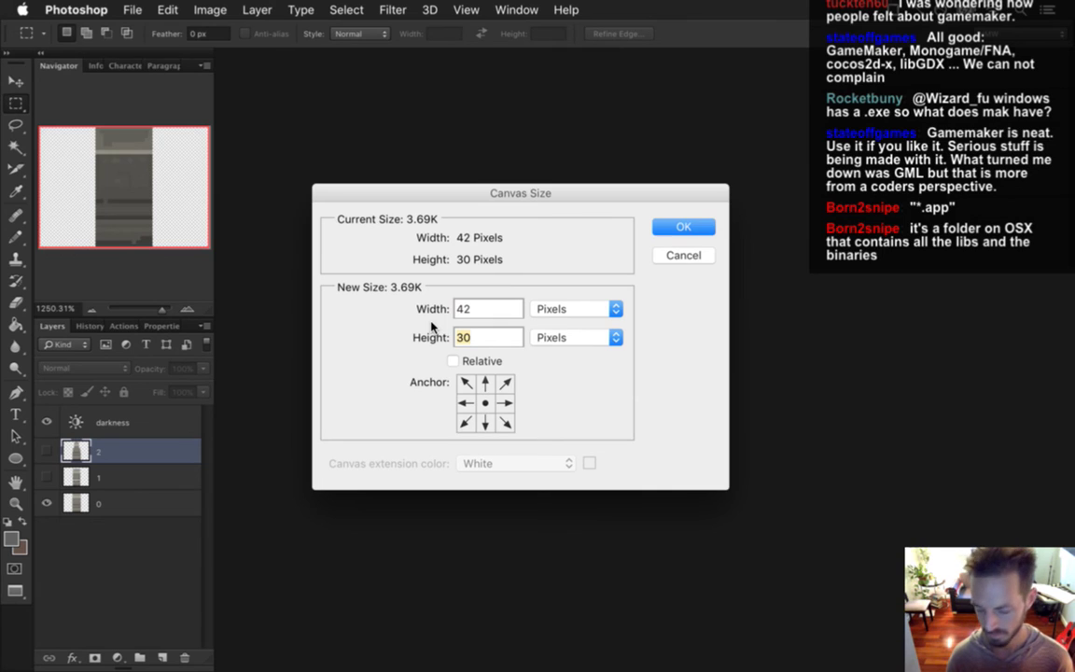
text(80)
key(Return)
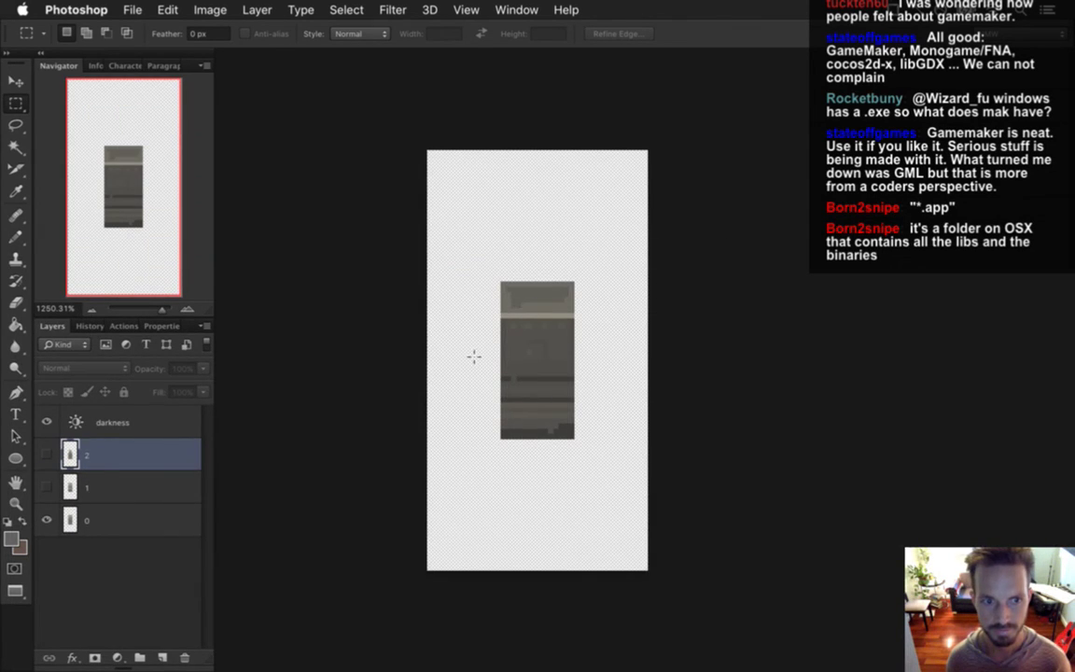
Move layer 0's pillar down to the canvas bottom and paste the ant sprite as a new layer.
click(73, 520)
drag(500, 282, 575, 438)
key(v)
drag(554, 321, 560, 446)
key(ctrl+d)
key(m)
drag(414, 411, 500, 480)
mouse_move(657, 408)
mouse_down()
mouse_move(574, 383)
mouse_move(564, 396)
mouse_up()
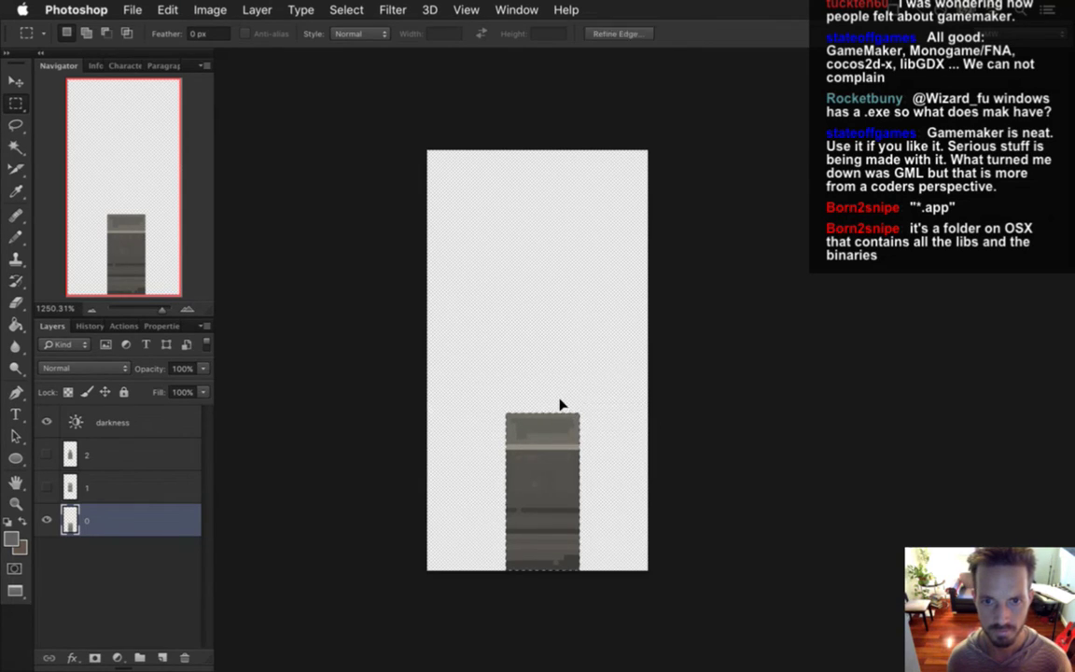
key(super+v)
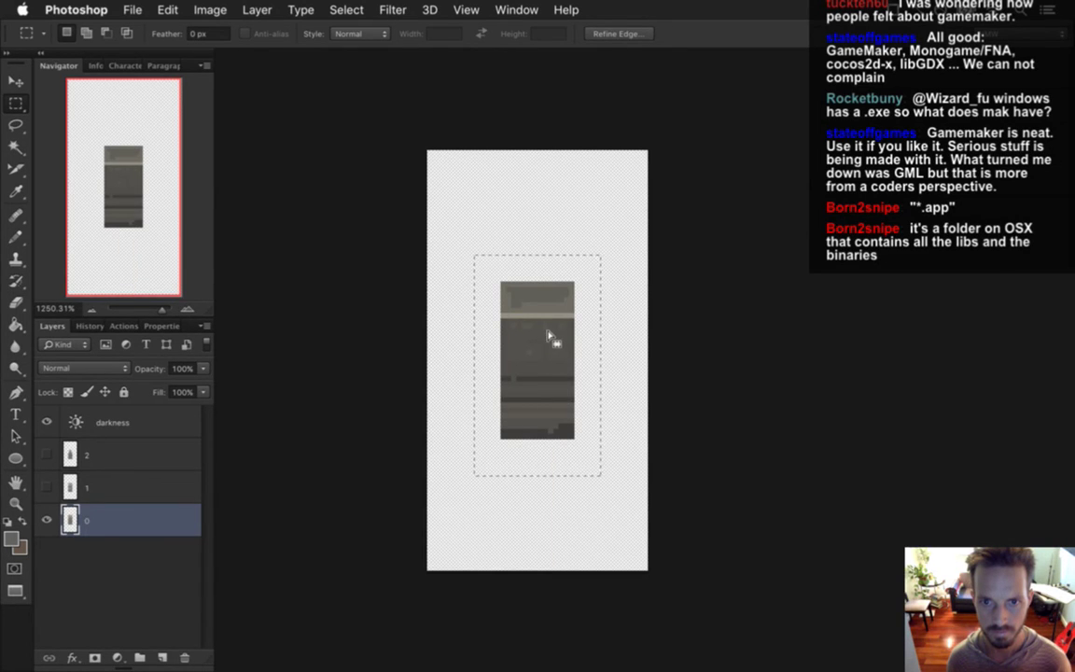
key(v)
drag(549, 329, 547, 463)
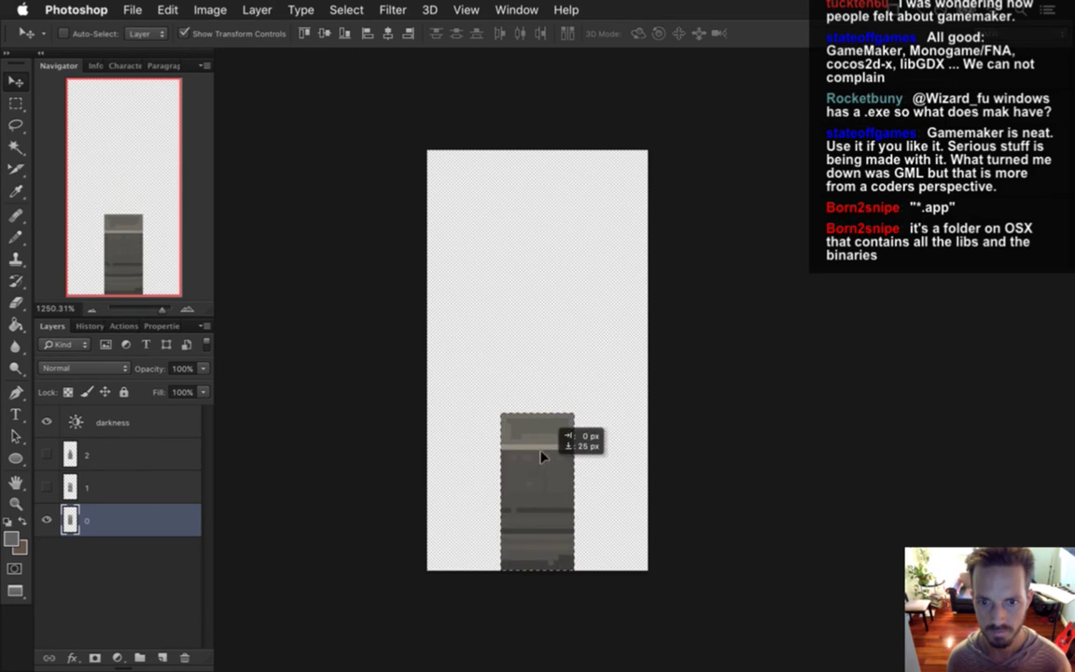
key(m)
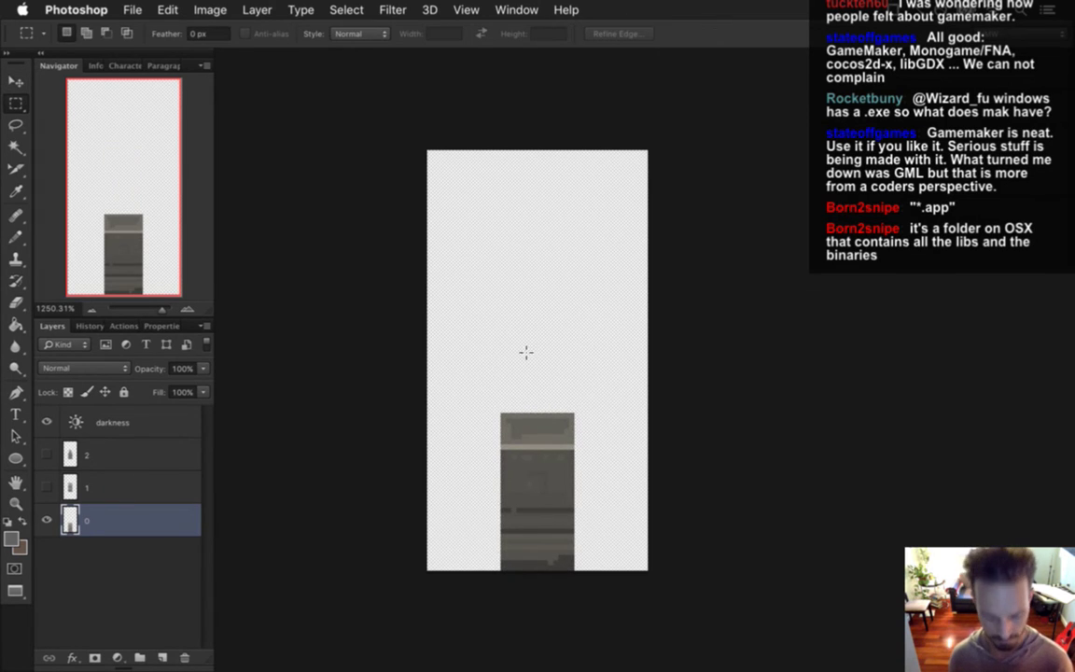
key(ctrl+v)
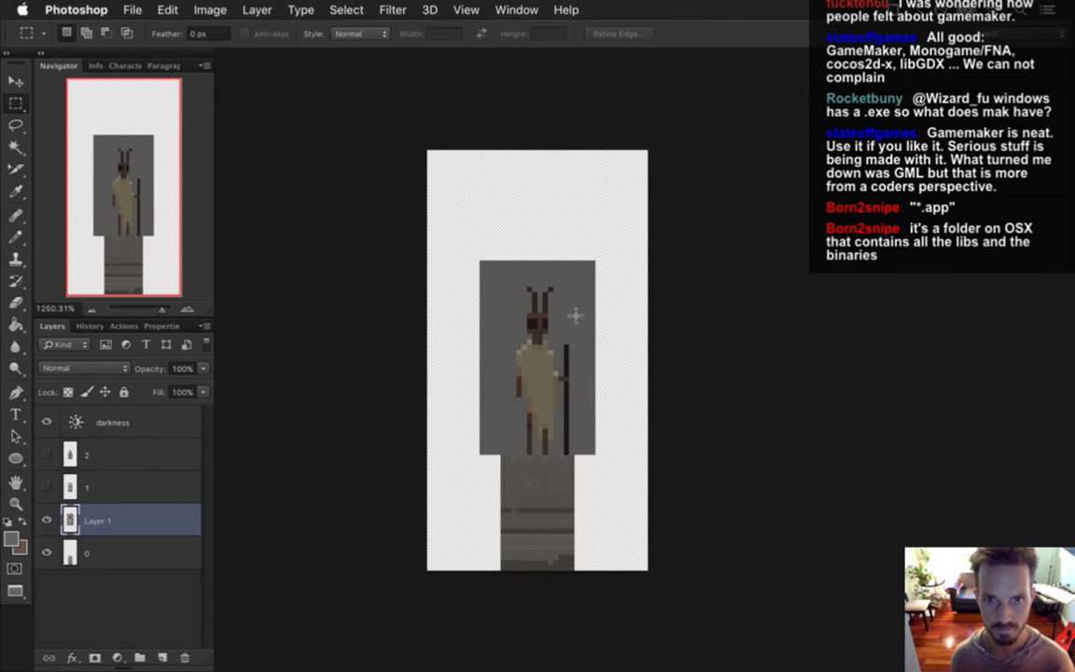
Shift the ant sprite up and delete its grey background with the Magic Wand.
key(v)
drag(556, 334, 545, 261)
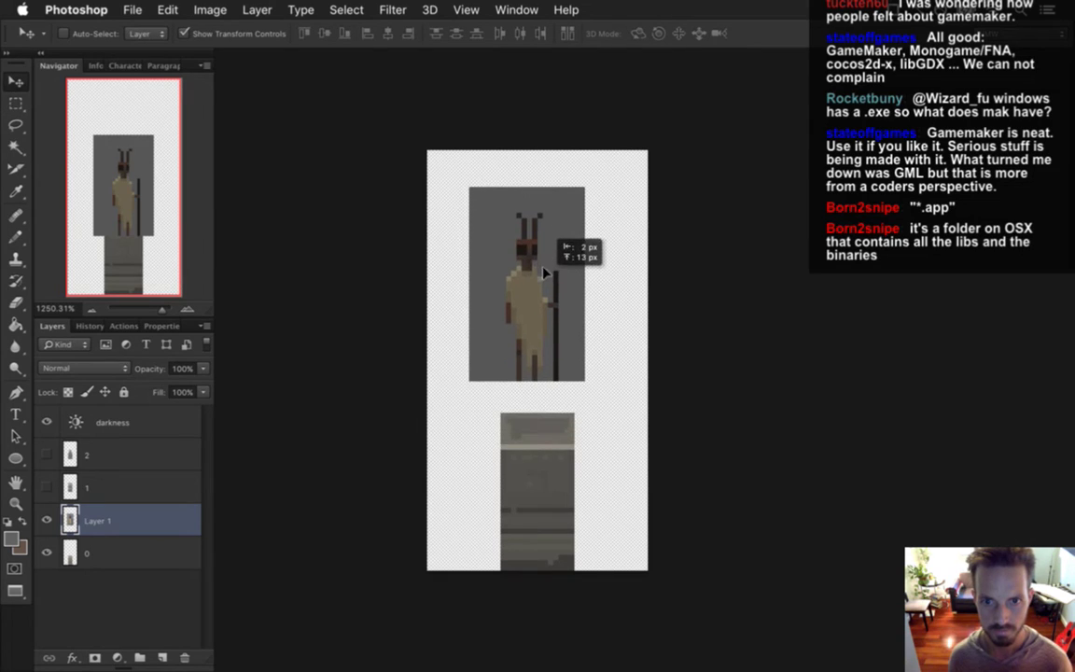
key(m)
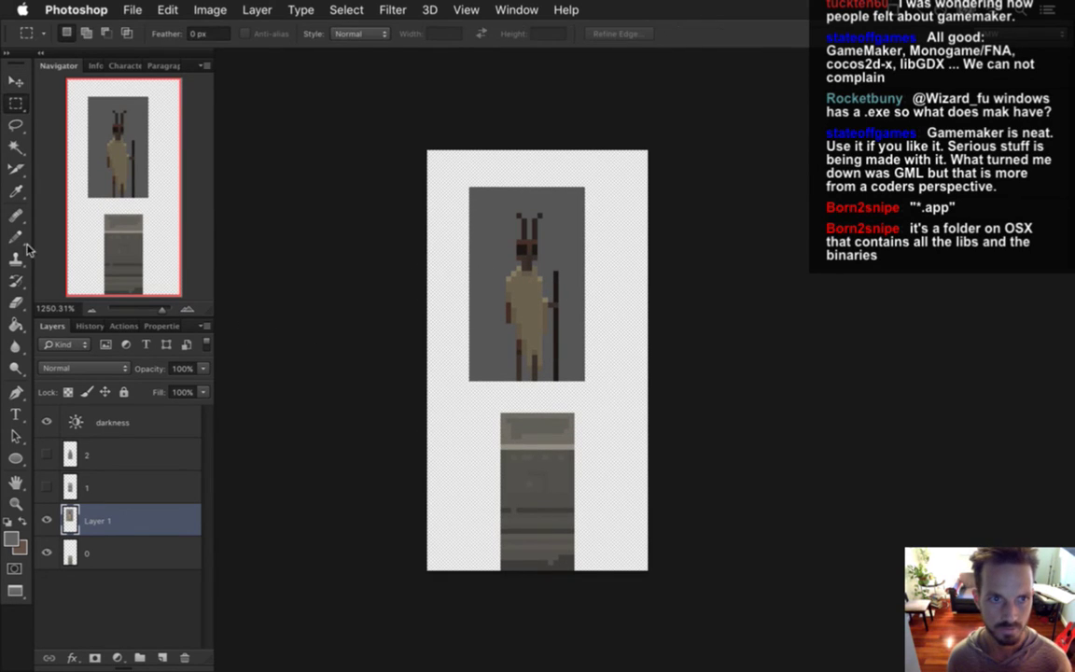
click(17, 147)
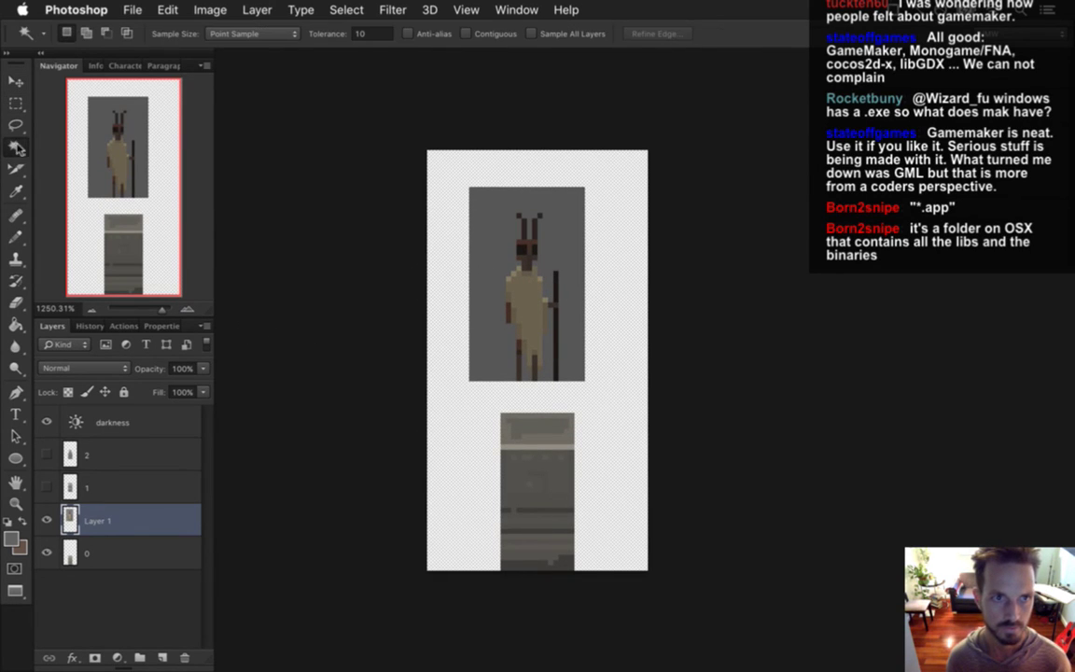
click(473, 364)
key(Delete)
key(ctrl+d)
Select the ant figure and move it down onto the pillar's top ledge.
key(m)
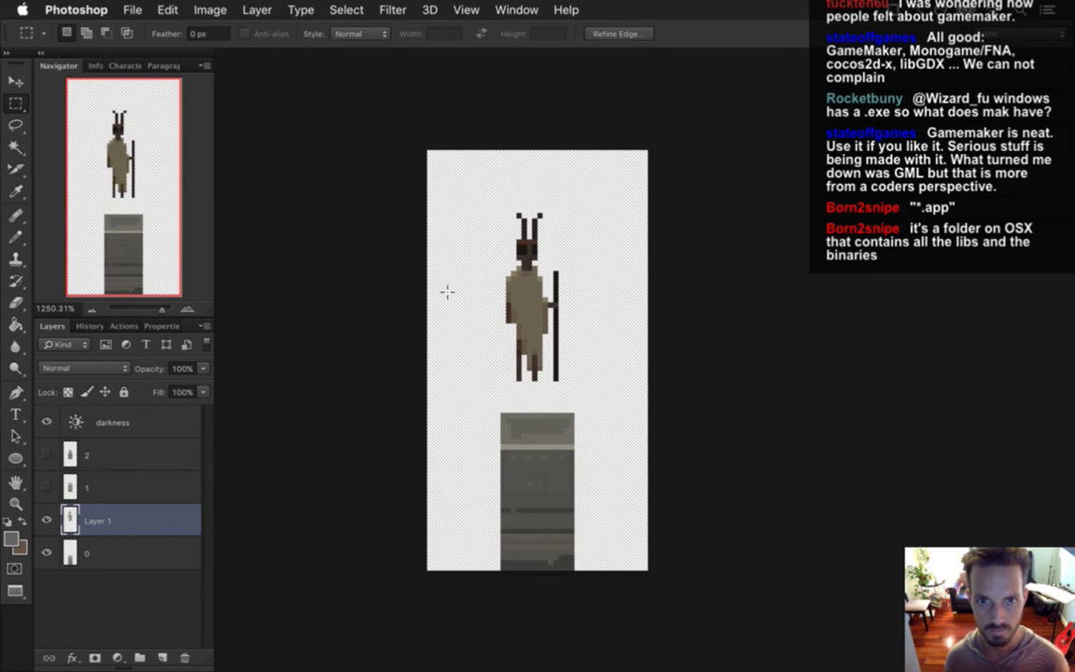
mouse_move(458, 187)
mouse_down()
mouse_move(562, 350)
mouse_move(547, 338)
mouse_up()
key(v)
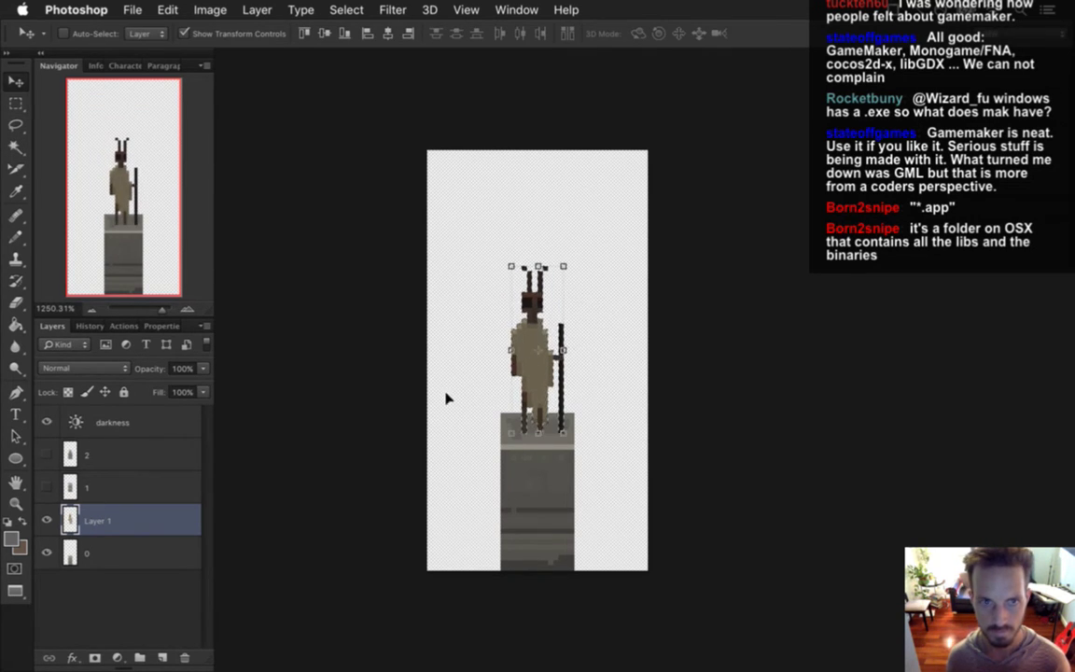
key(m)
key(ctrl+d)
Add a maskless #5c5c5c Solid Color fill layer beneath layer 0.
click(74, 554)
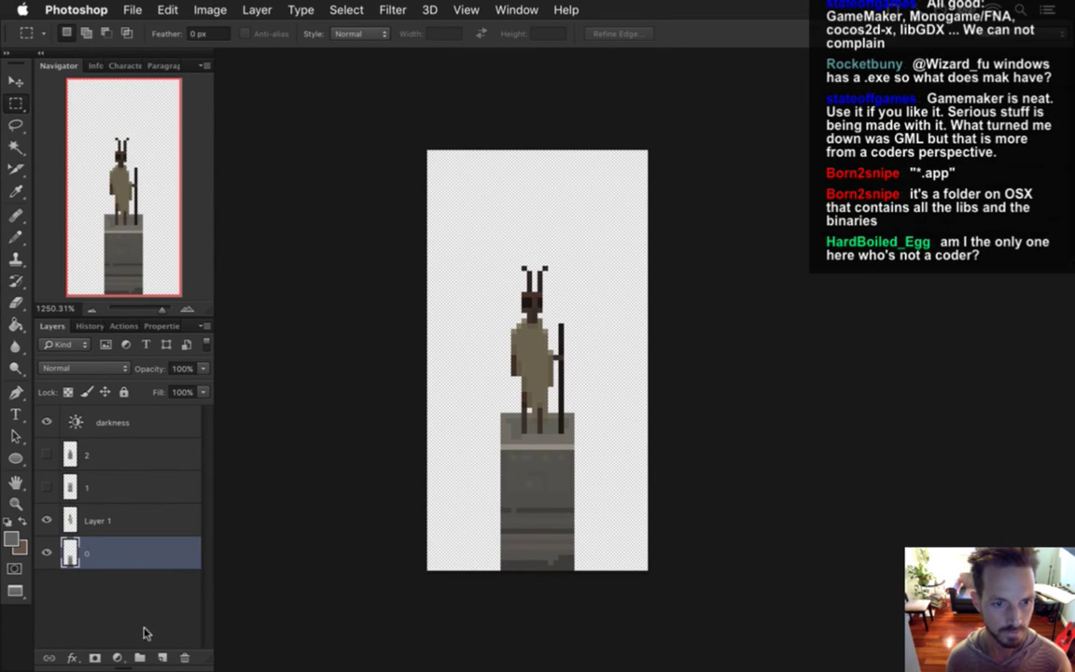
click(116, 658)
click(182, 402)
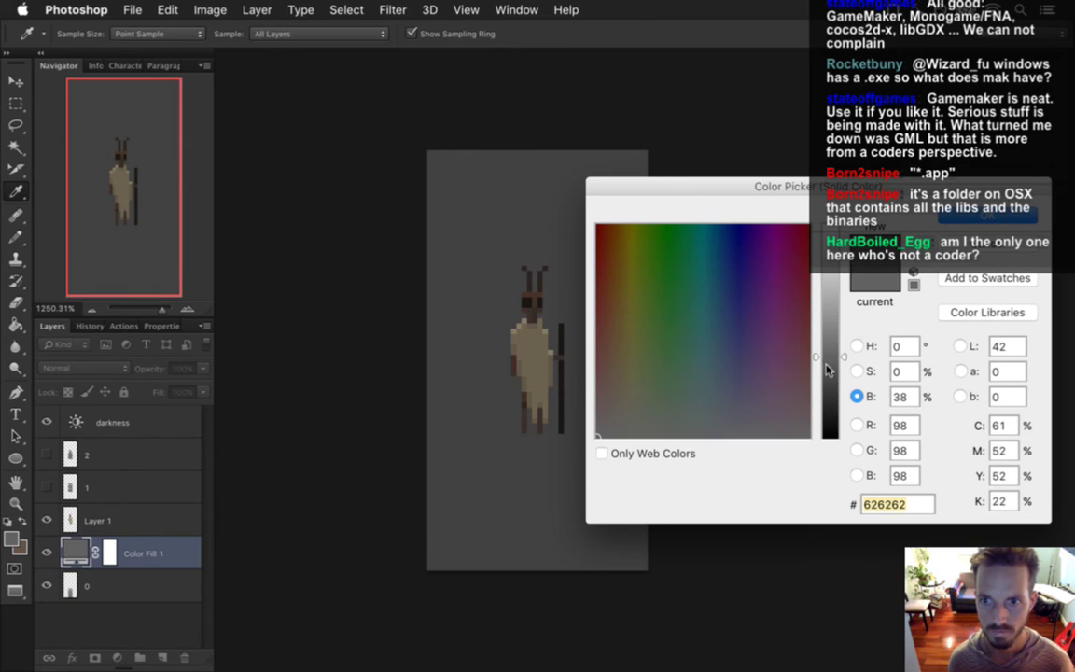
drag(826, 370, 827, 385)
click(987, 215)
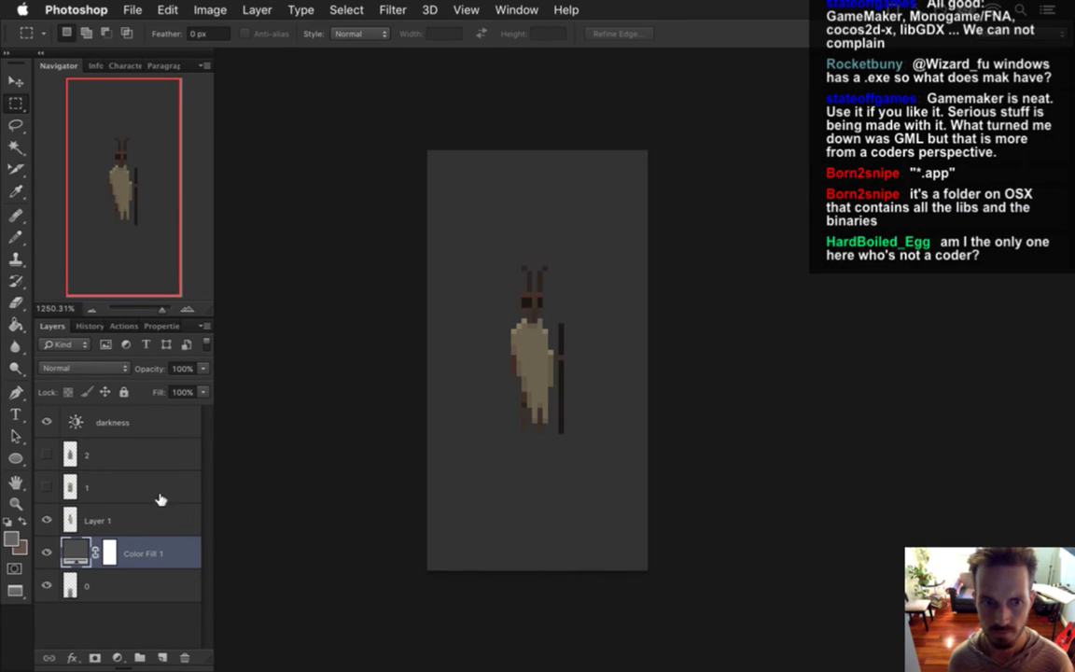
drag(76, 554, 77, 588)
right_click(109, 585)
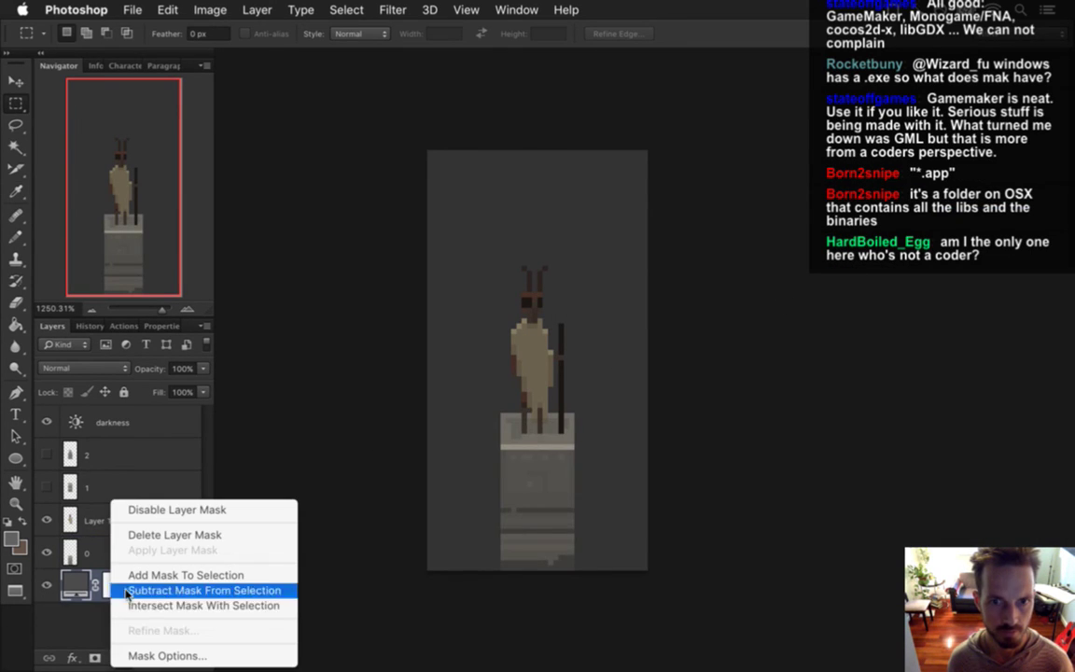
click(154, 535)
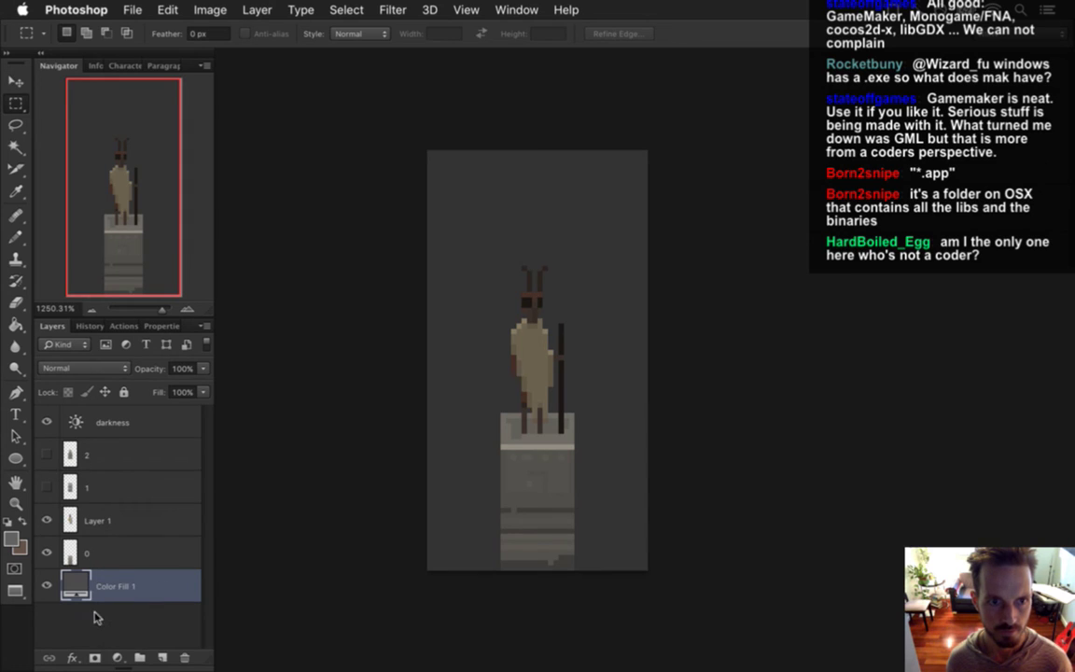
double_click(76, 585)
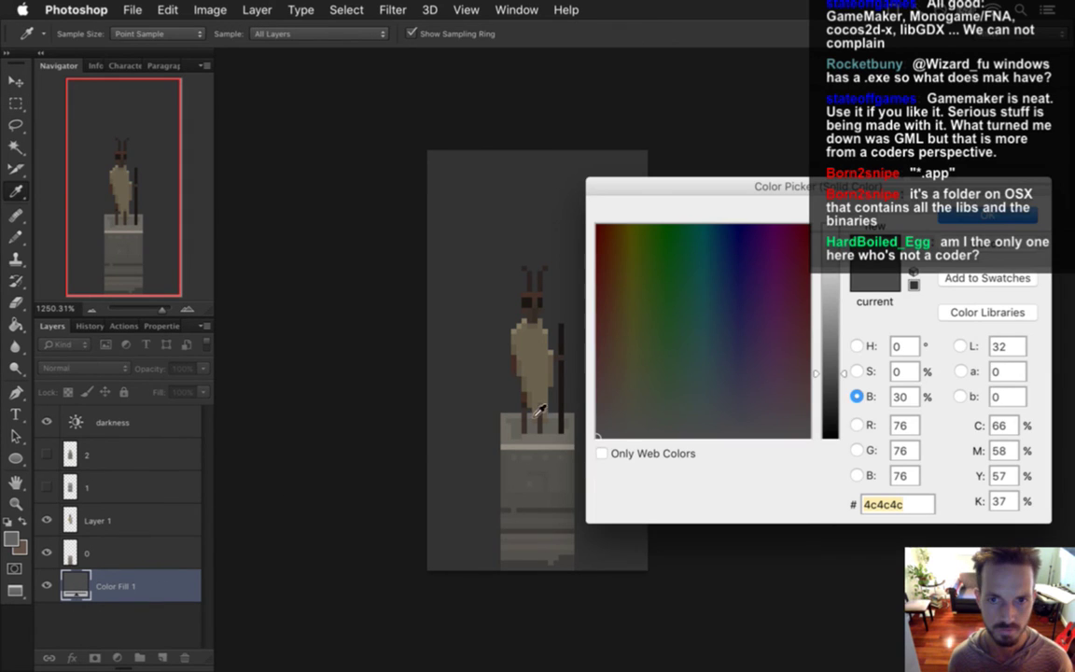
drag(844, 378, 847, 357)
click(1006, 227)
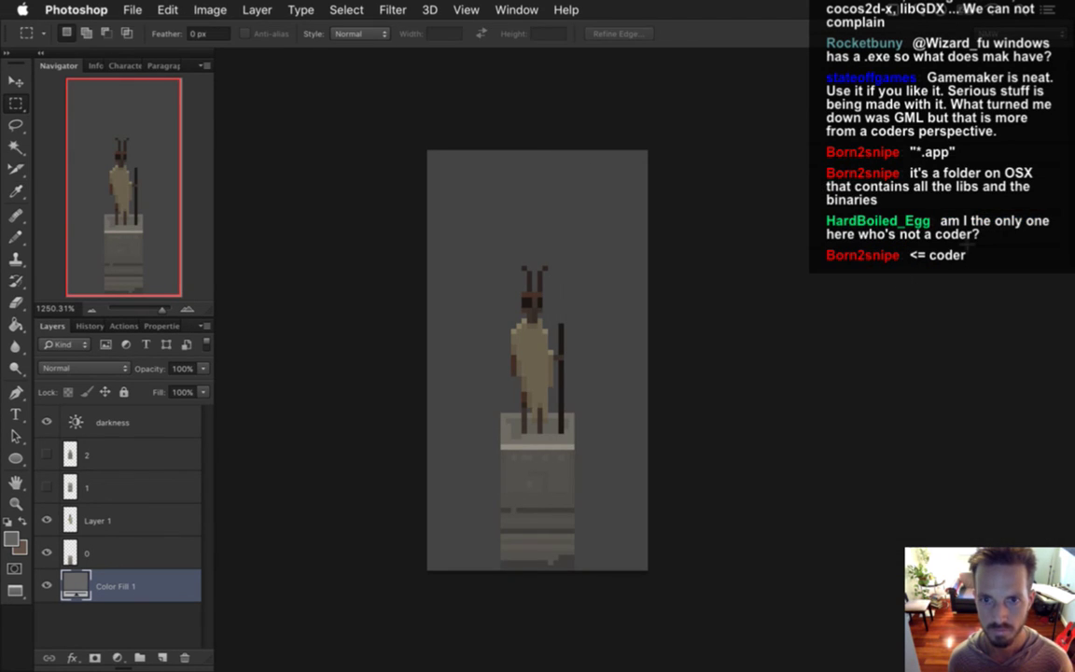
Draw a dark vertical pixel line on the pedestal, then select layer 0 together with Layer 1.
click(82, 518)
drag(569, 403, 617, 377)
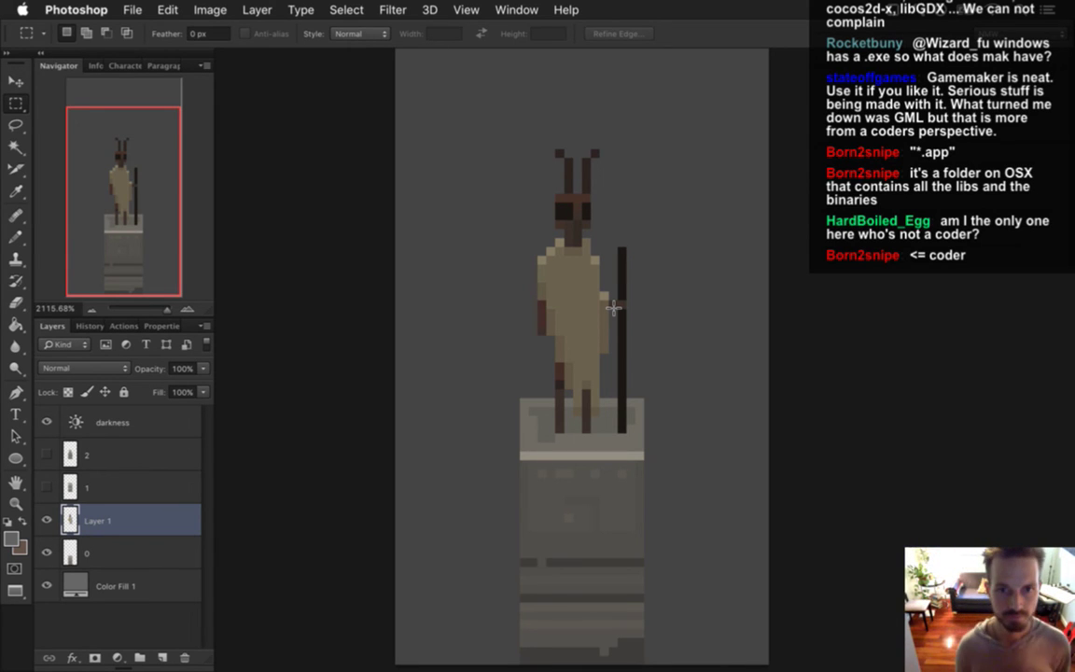
scroll(565, 467, down, 3)
scroll(568, 422, down, 2)
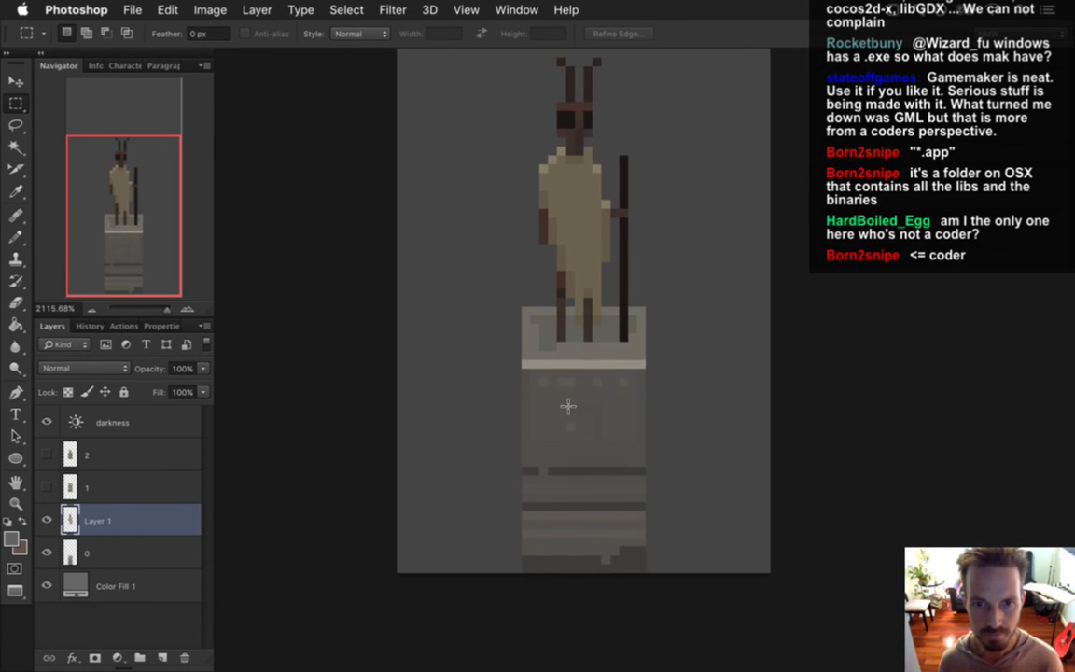
key(b)
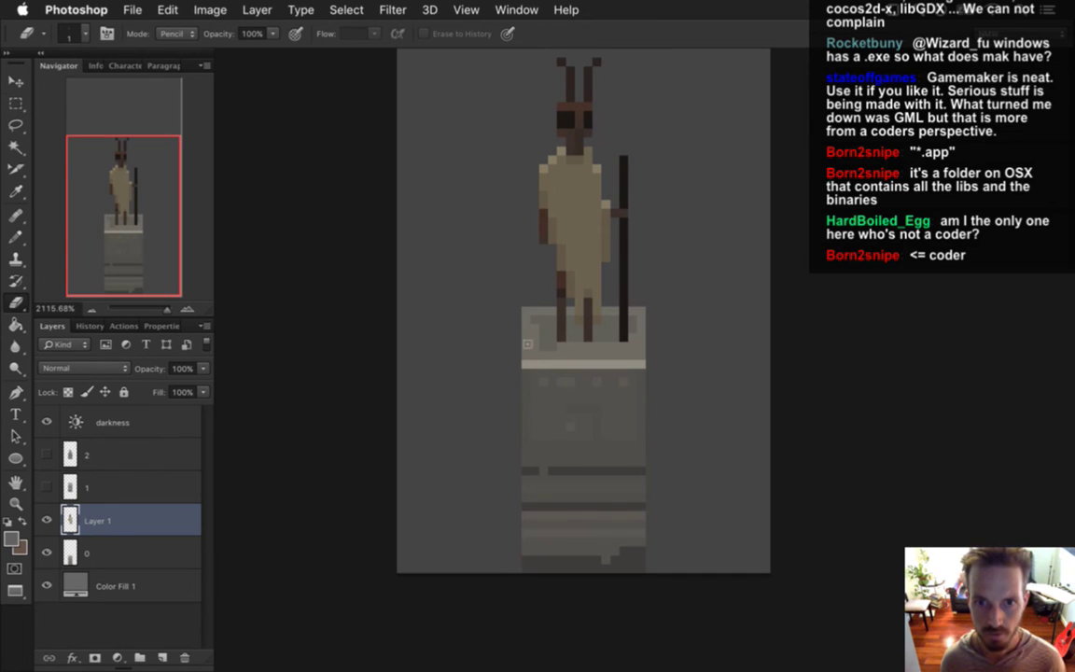
key(b)
drag(534, 374, 537, 453)
click(140, 586)
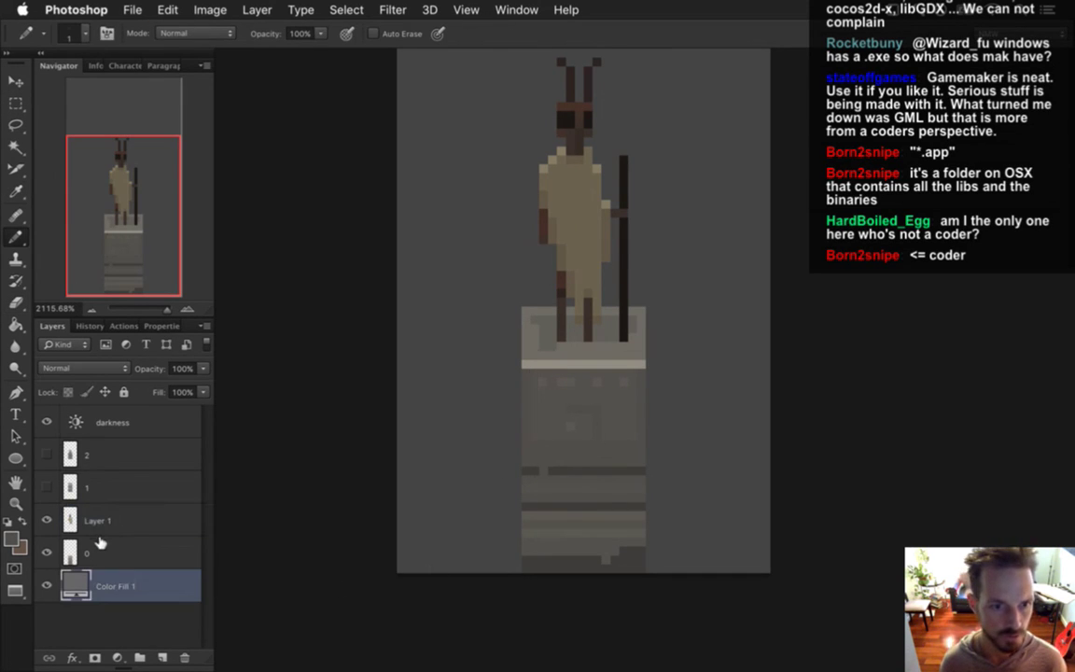
click(80, 526)
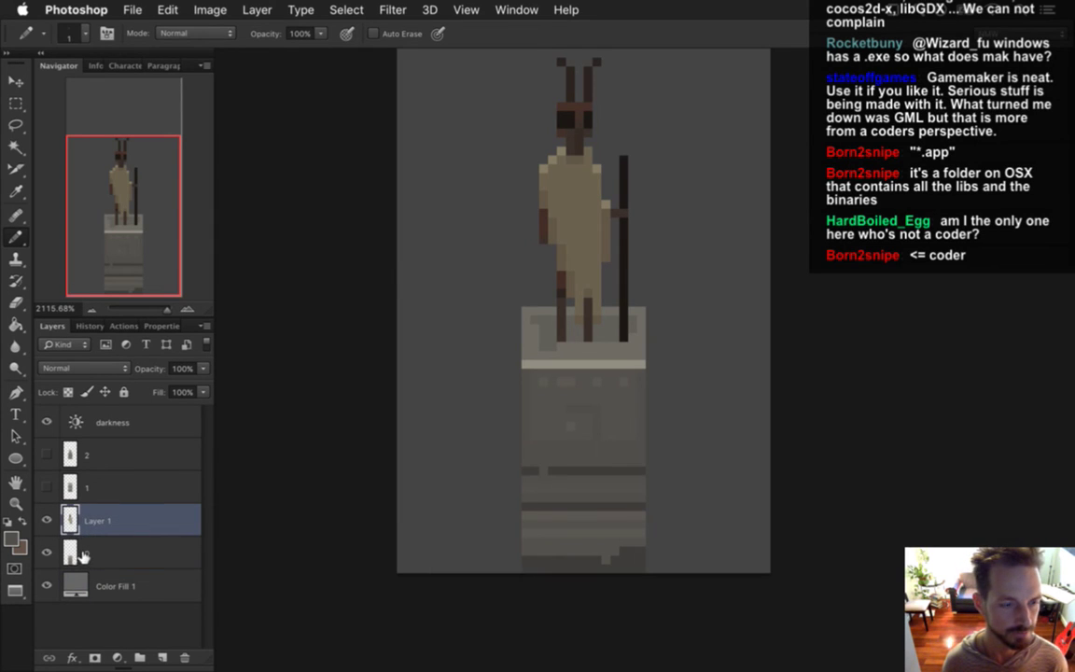
shift+click(82, 556)
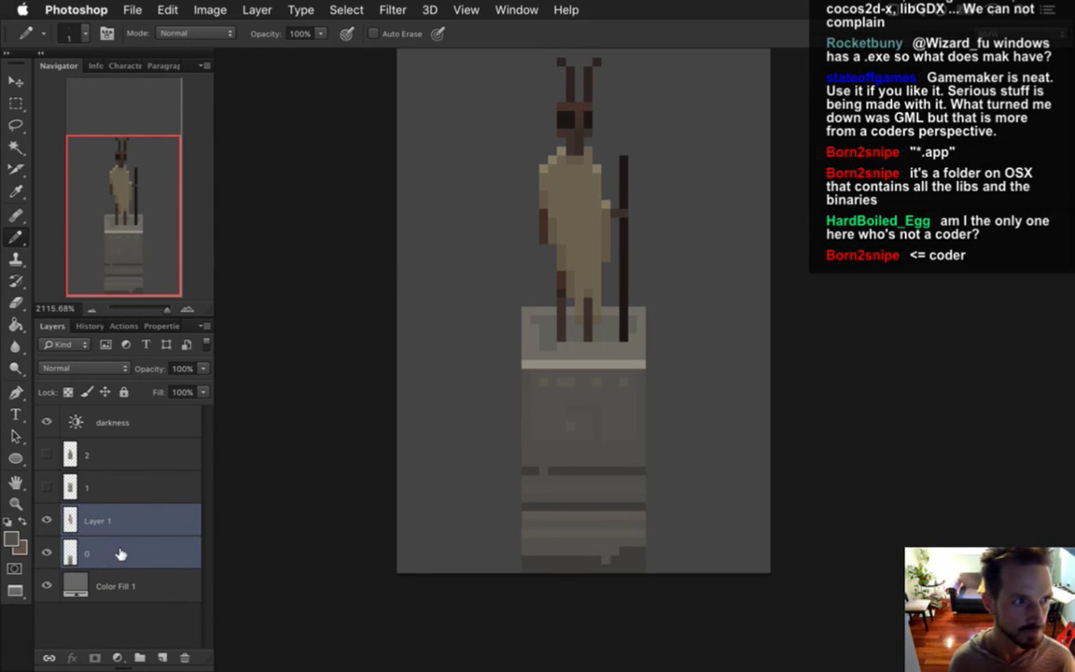
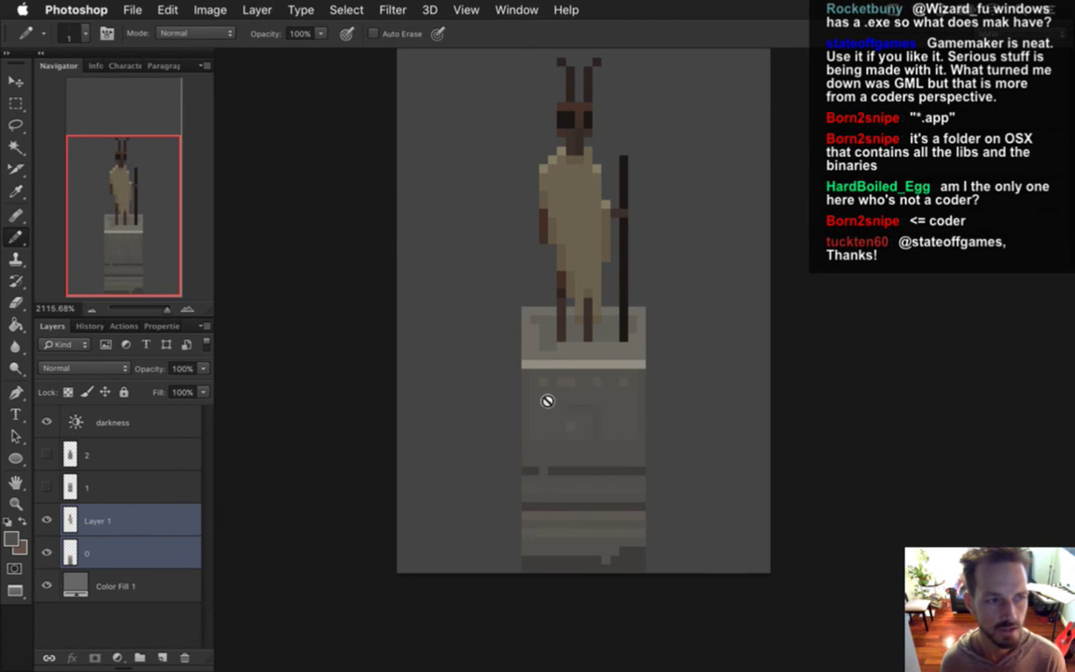
Show the Get Info details for 3Entrance.png in Finder.
key(super+Tab)
key(super+Tab)
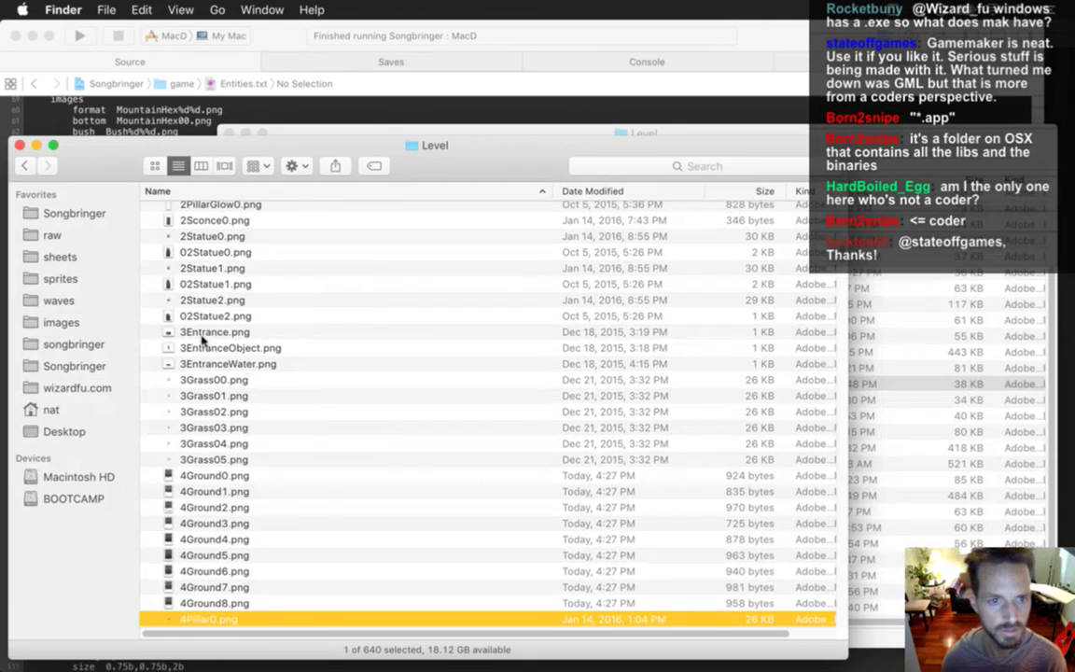
click(280, 337)
key(super+i)
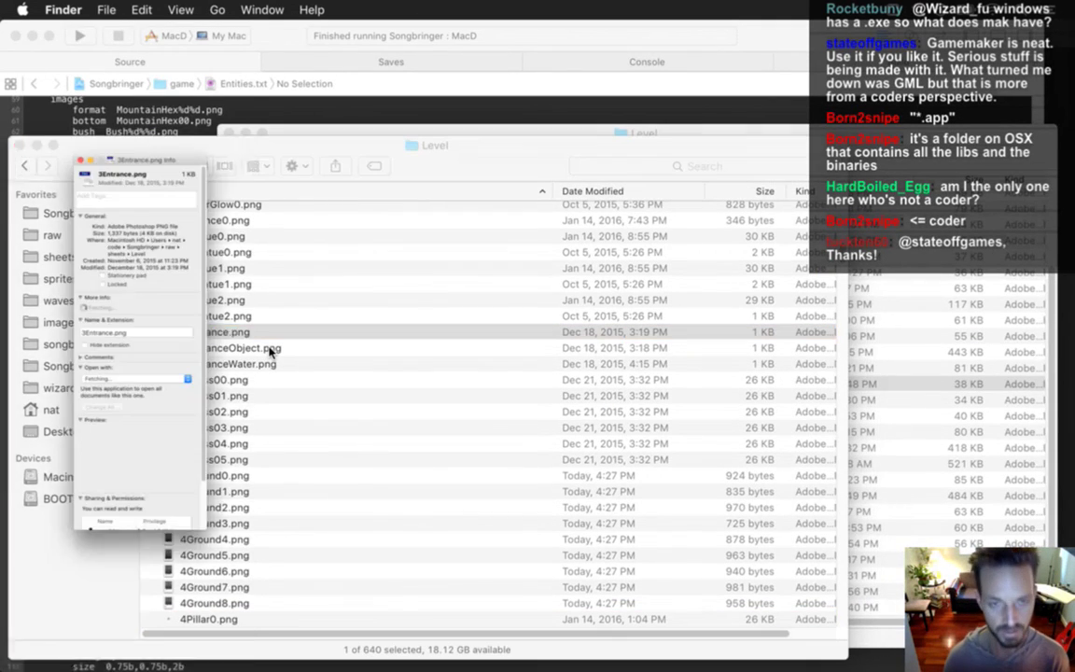
drag(148, 40, 584, 34)
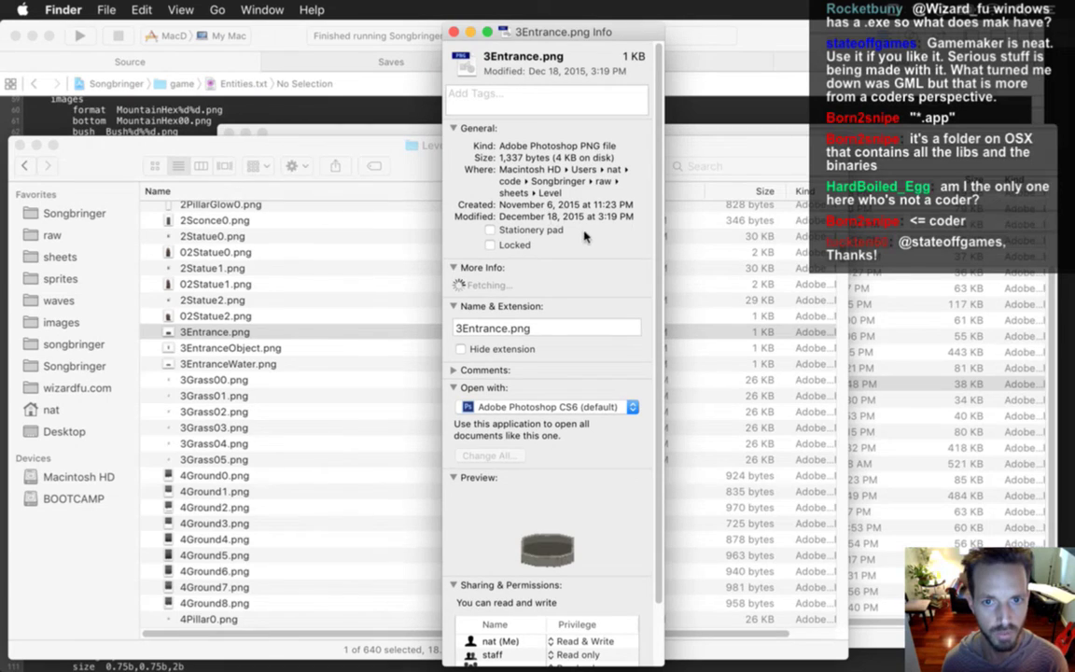
scroll(518, 602, down, 3)
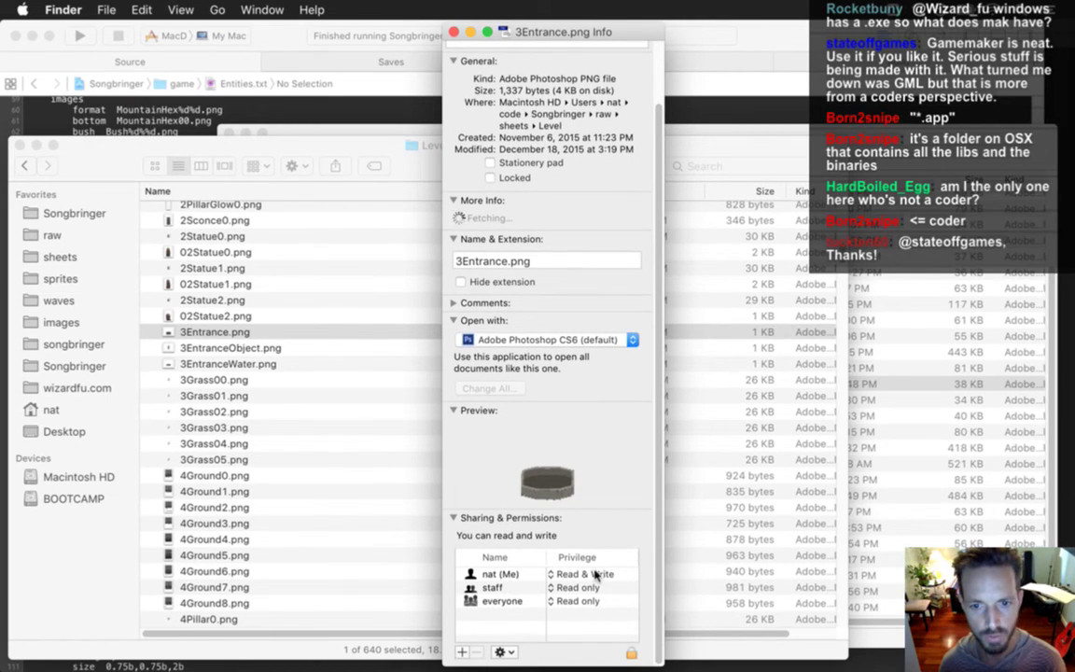
Check the owner, staff and everyone permissions, keep Read only, and return to Xcode's Entities.txt.
click(503, 575)
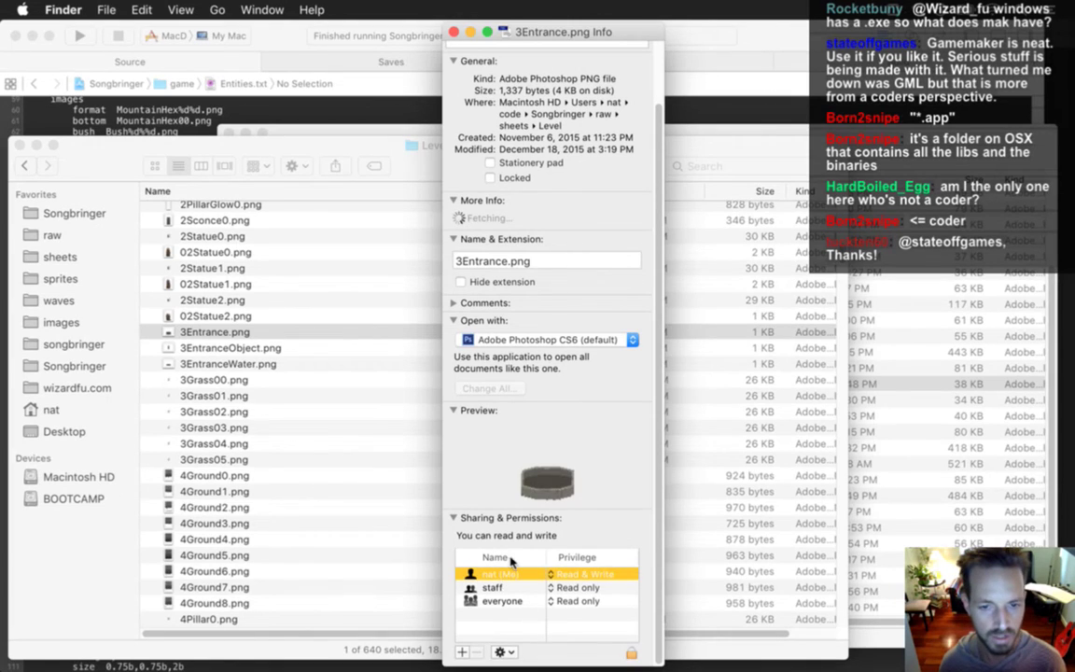
click(501, 588)
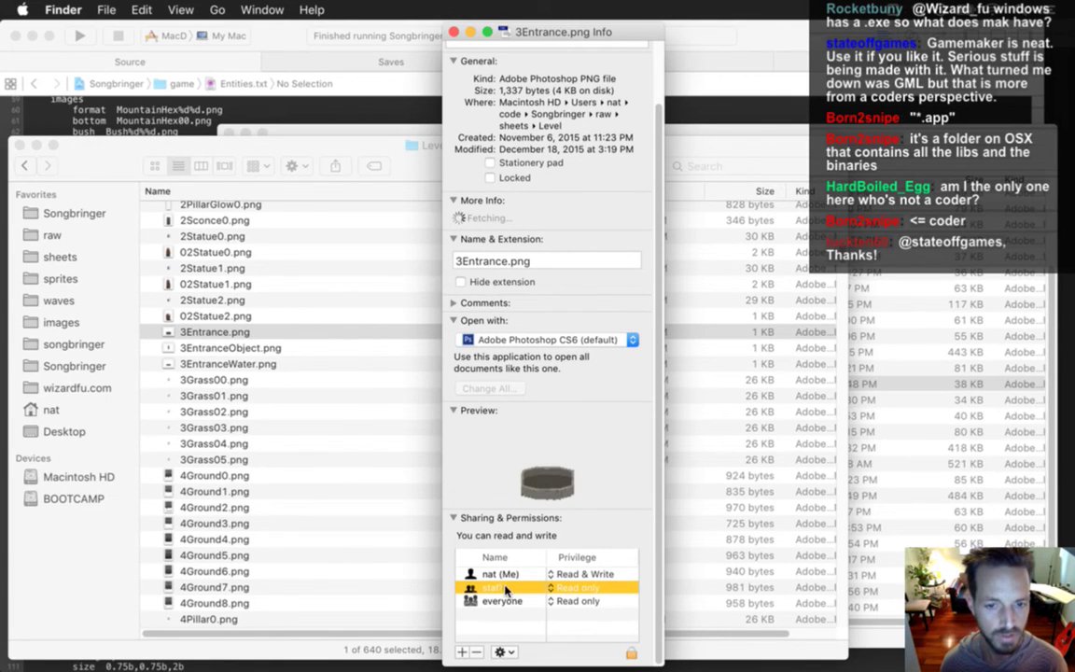
click(509, 605)
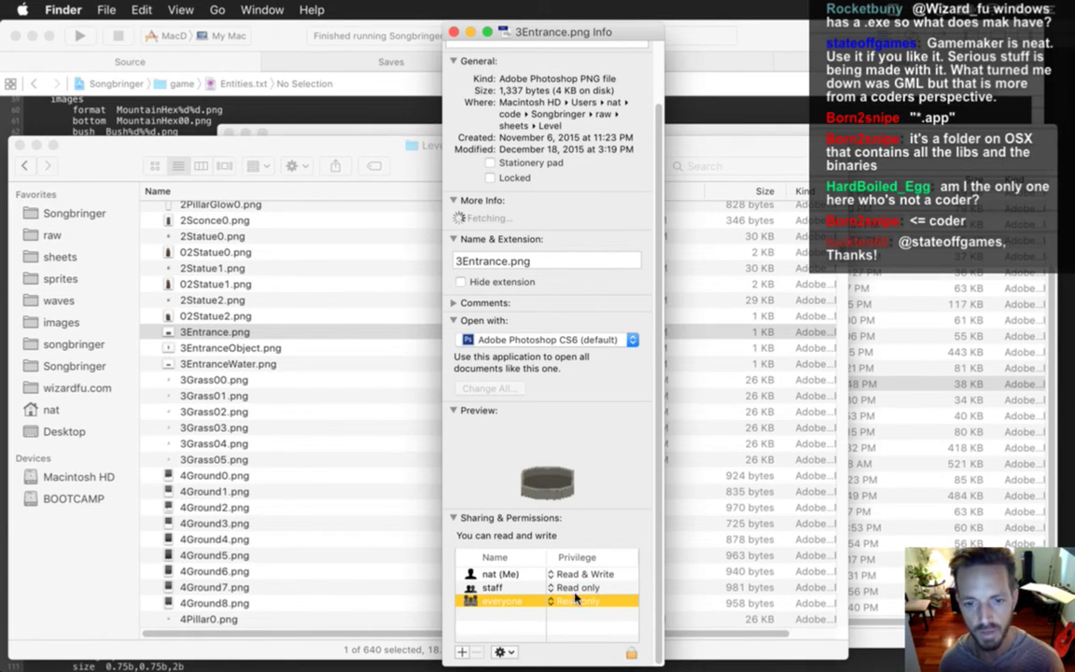
click(578, 600)
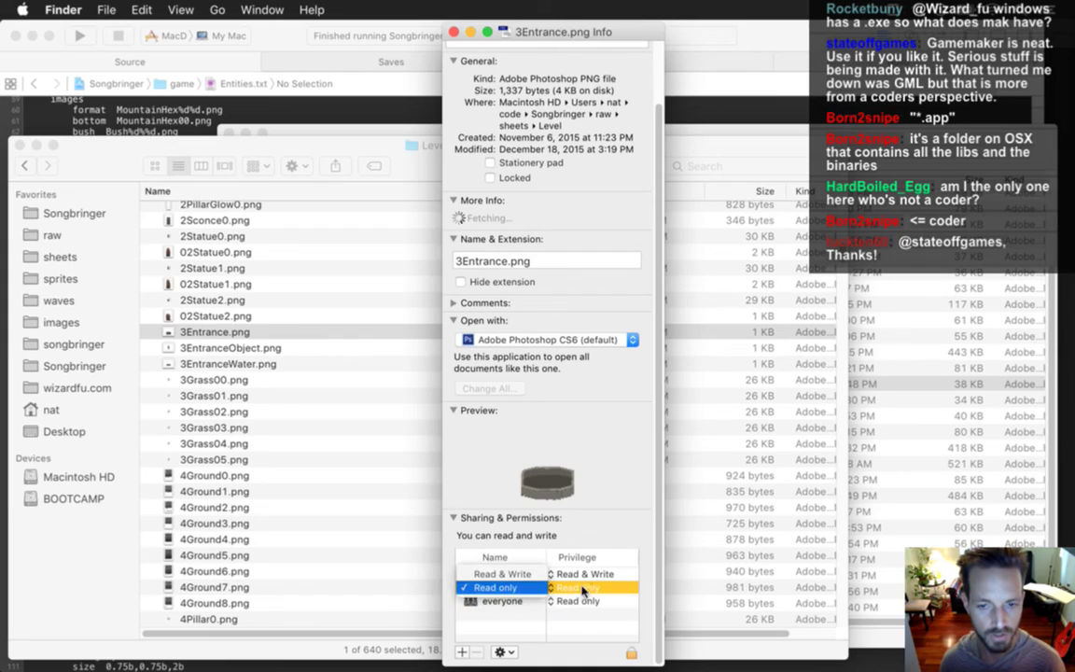
click(581, 590)
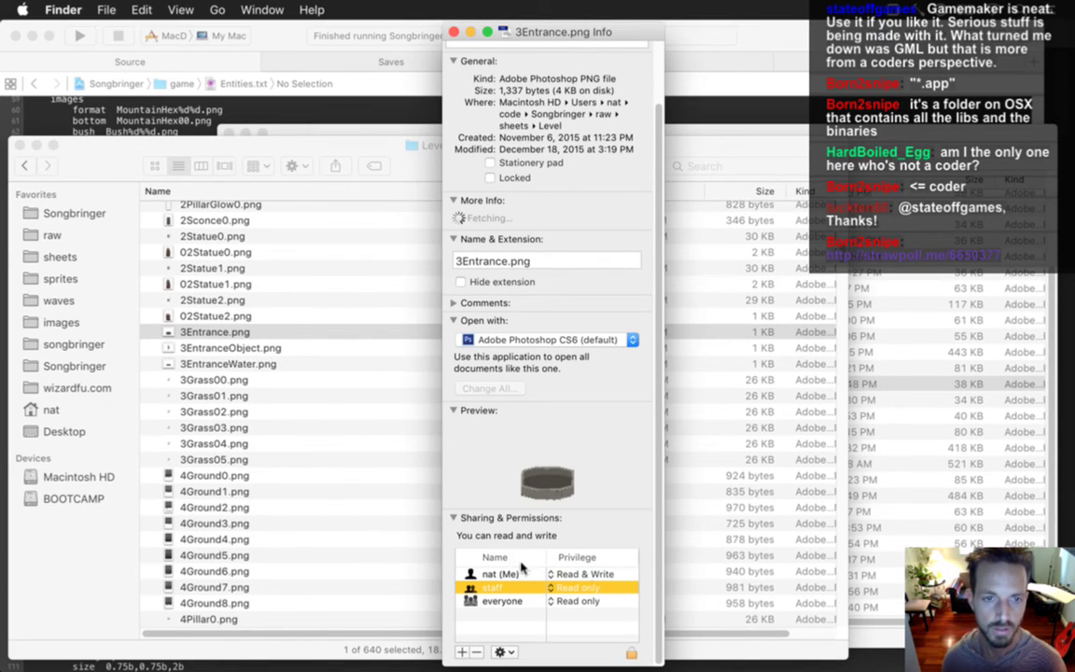
drag(540, 34, 552, 67)
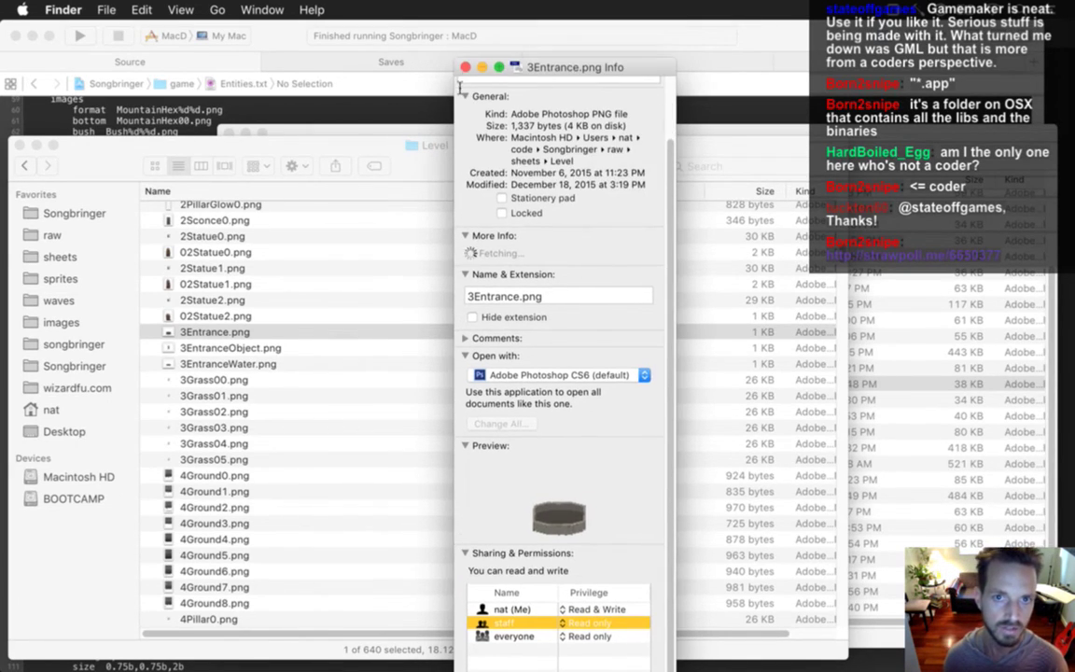
key(super+w)
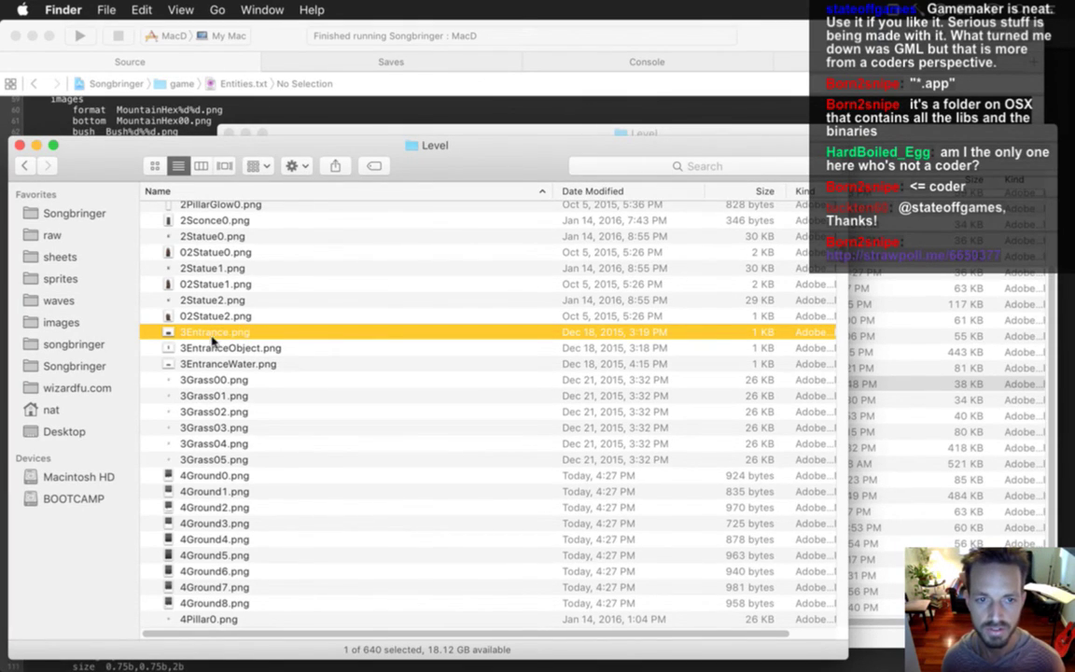
click(717, 37)
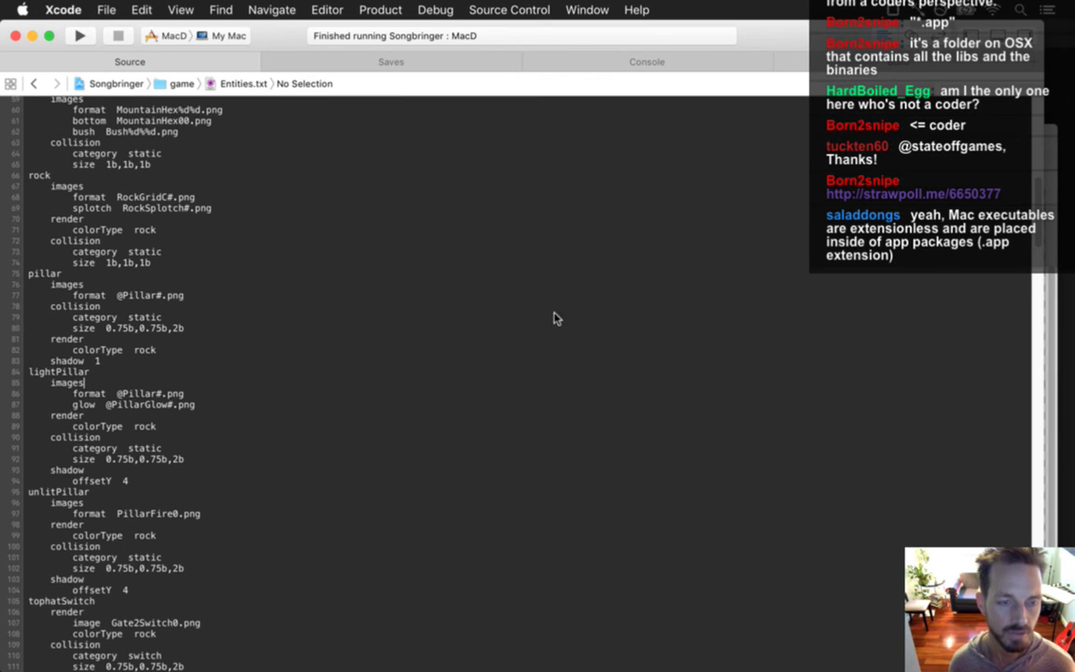
key(super+Tab)
Merge Layer 1 and layer 0 of the statue into one layer.
click(425, 336)
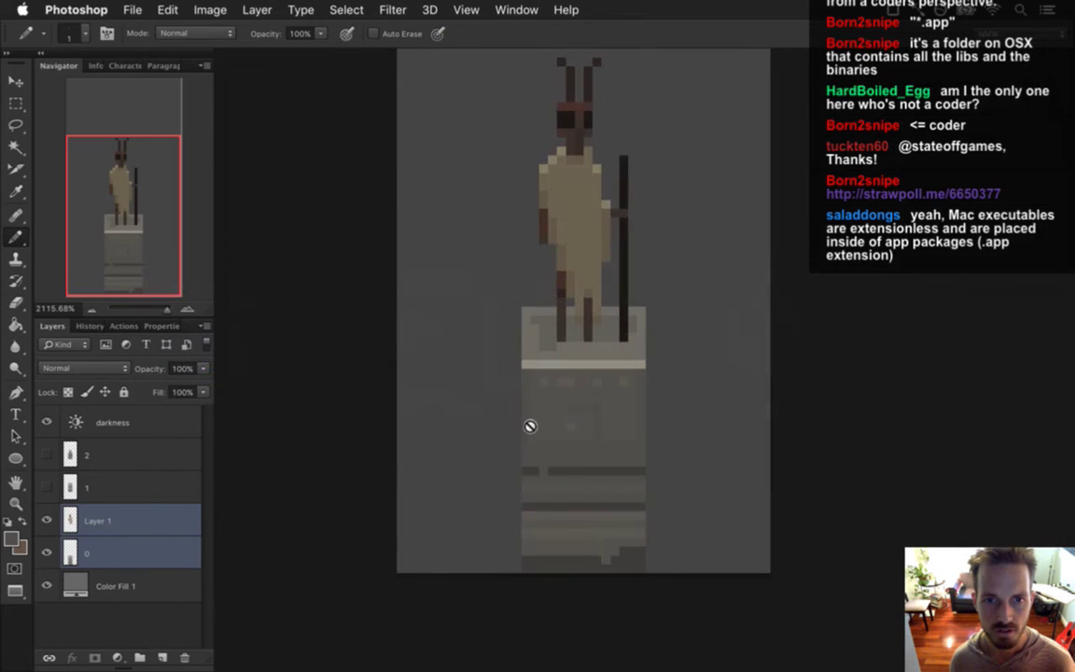
mouse_move(648, 209)
mouse_down()
mouse_move(654, 294)
mouse_move(665, 277)
mouse_up()
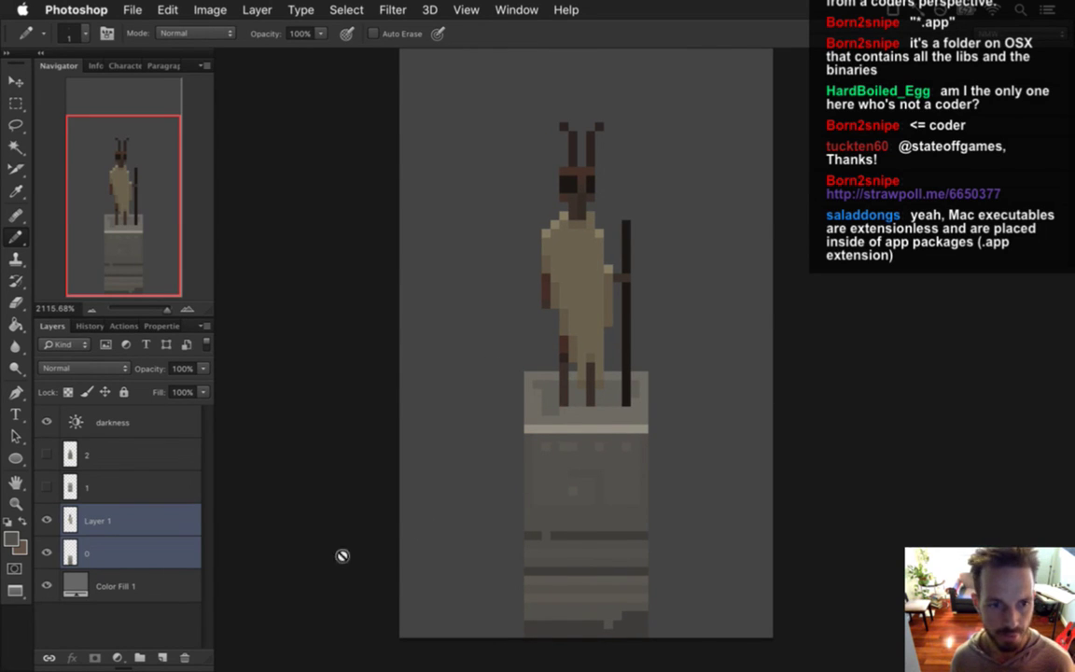
key(i)
super+click(121, 554)
super+click(149, 556)
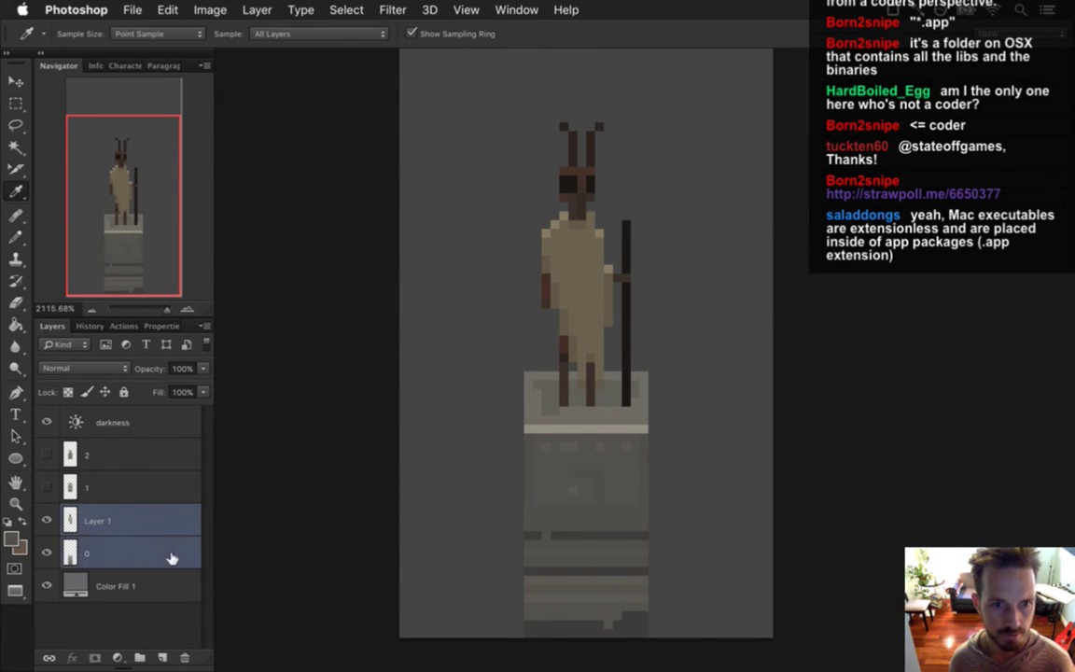
right_click(156, 551)
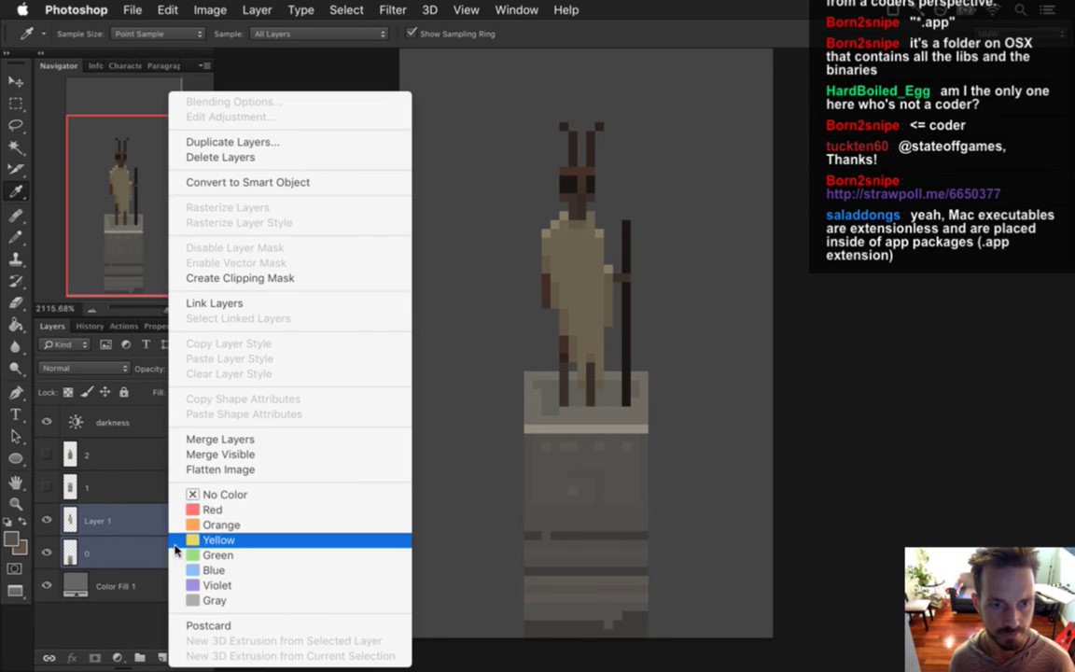
click(241, 440)
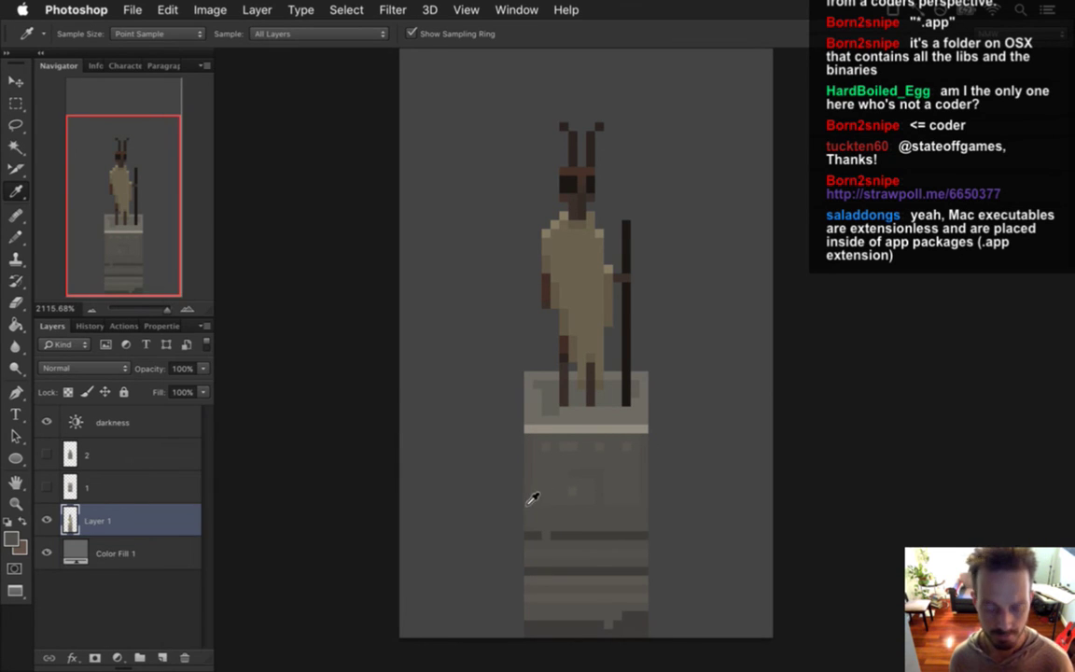
Compare the statue with the darkness layer toggled, then hide the grey background fill.
key(m)
key(i)
key(b)
drag(543, 502, 544, 470)
key(ctrl+z)
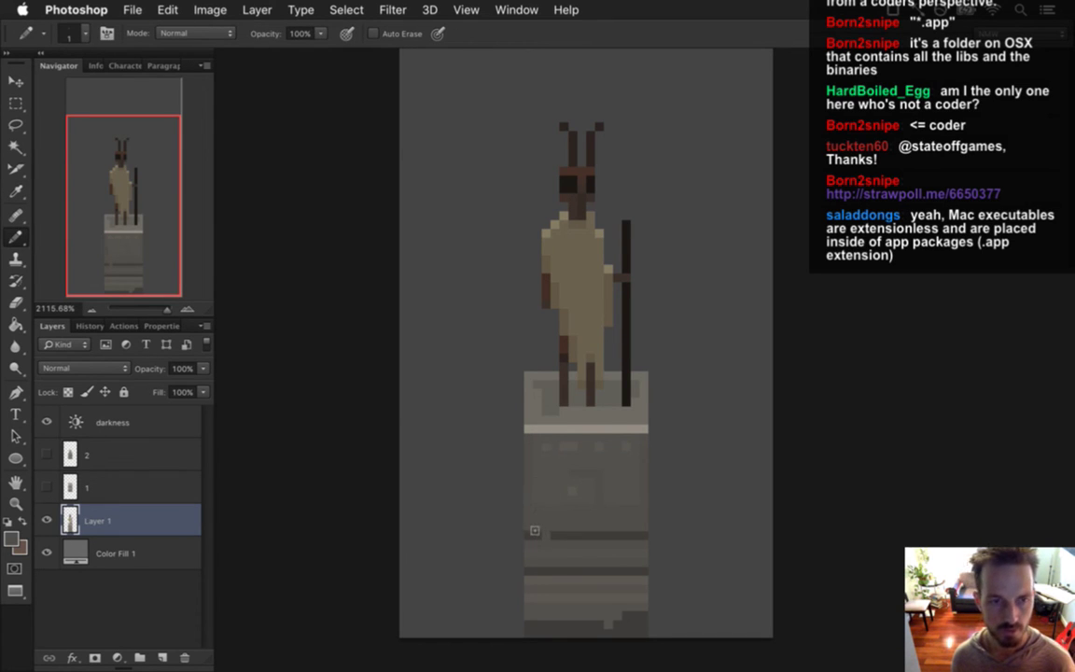
click(52, 424)
click(53, 424)
click(53, 423)
click(54, 423)
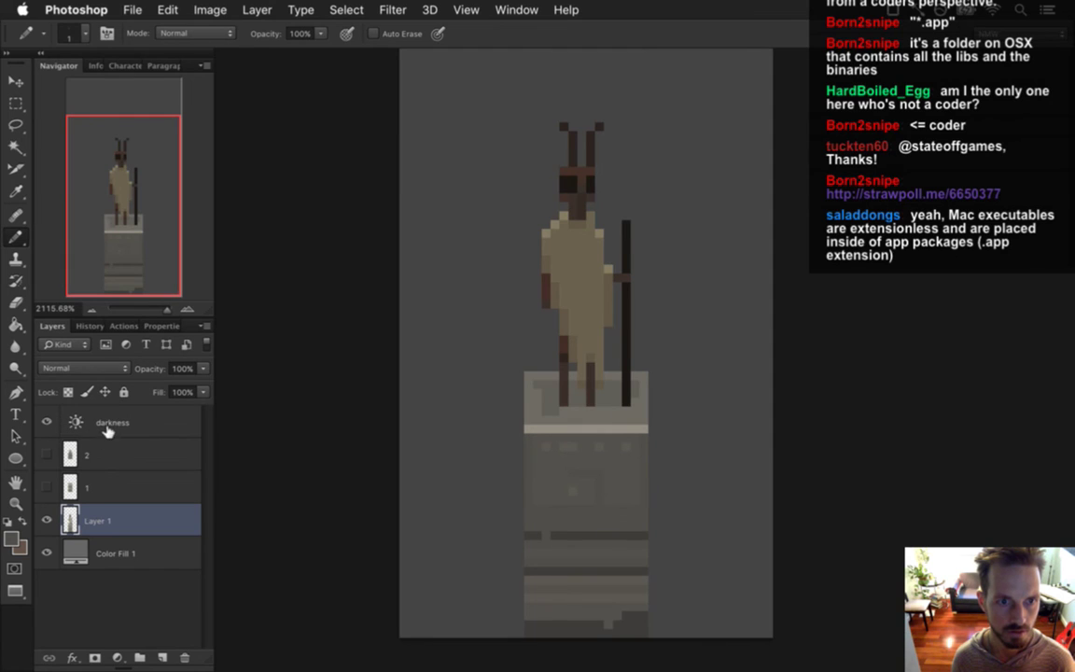
click(46, 553)
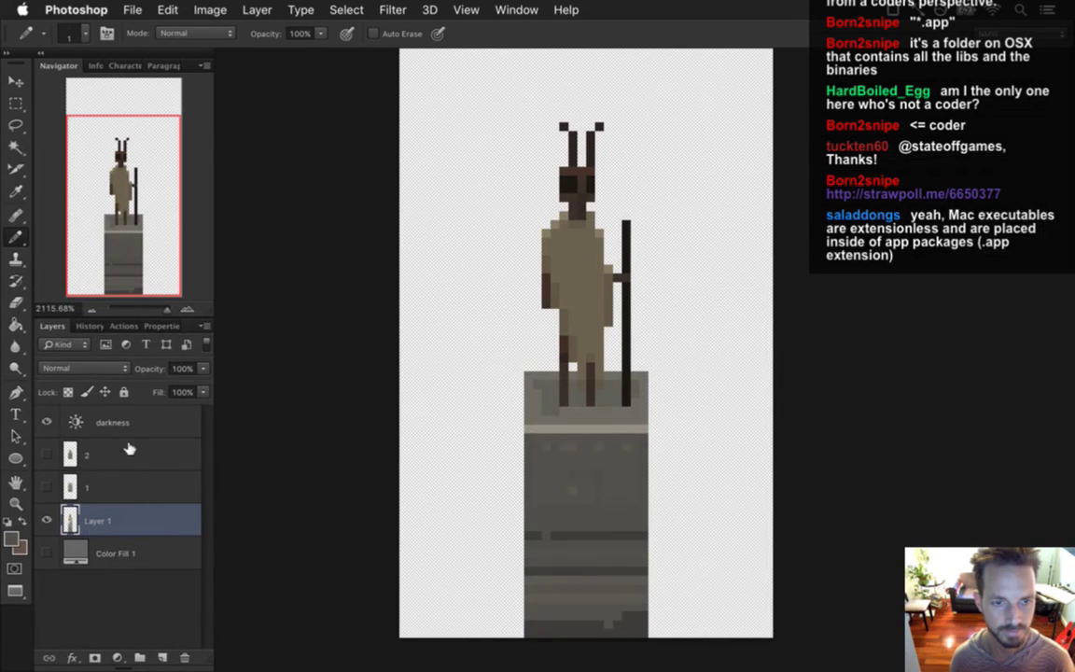
Merge the selected statue layers into the darkness layer and show the background fill again.
shift+click(149, 421)
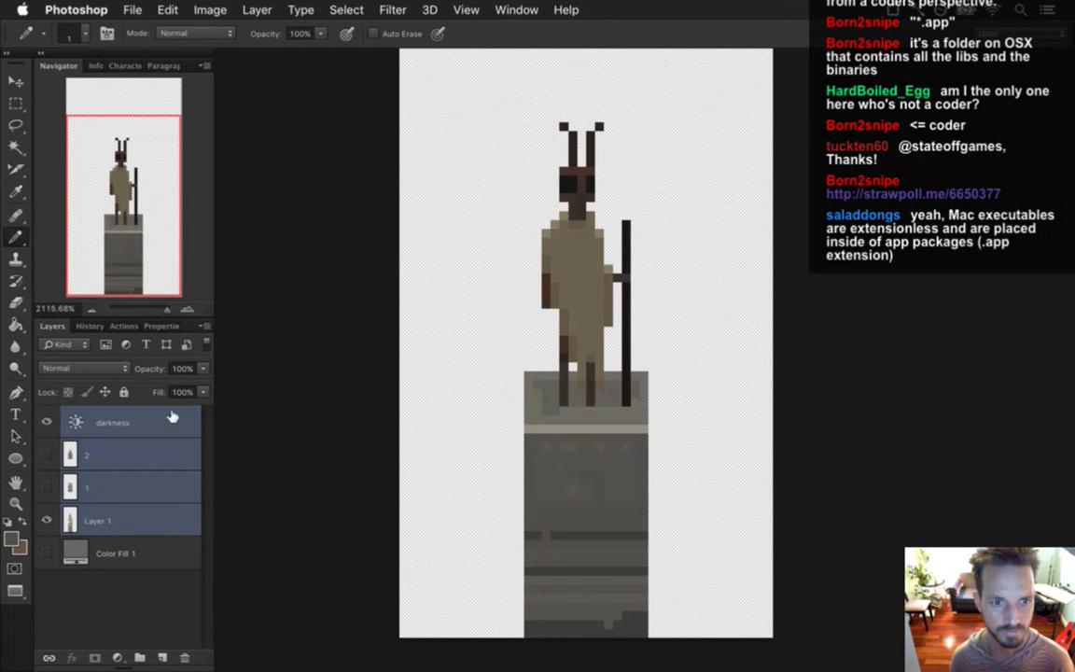
right_click(172, 419)
click(245, 439)
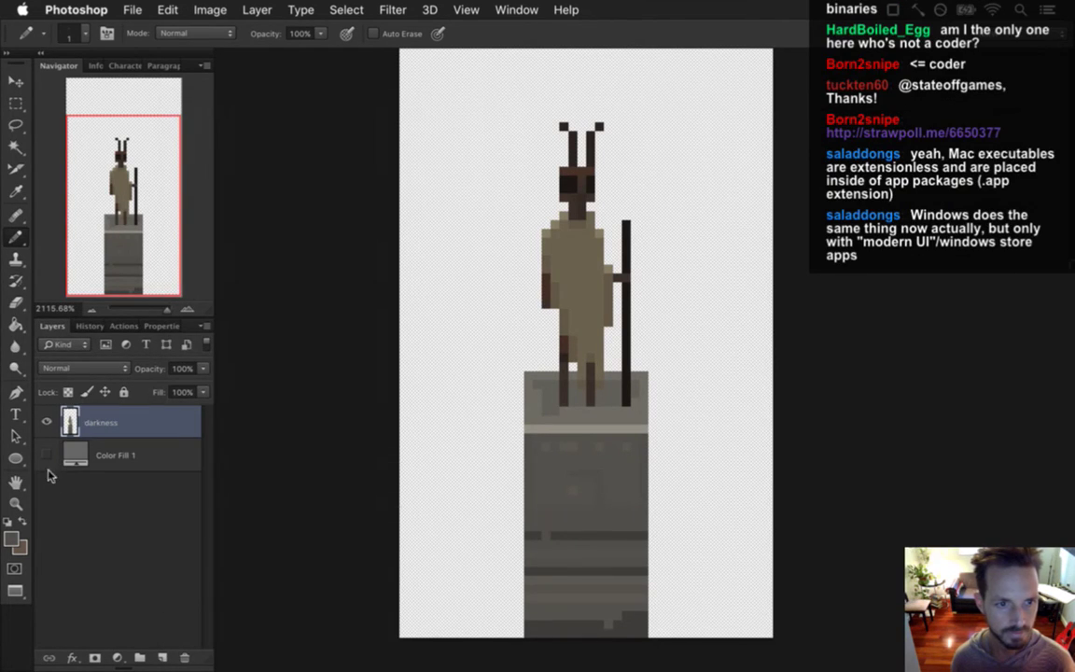
click(47, 455)
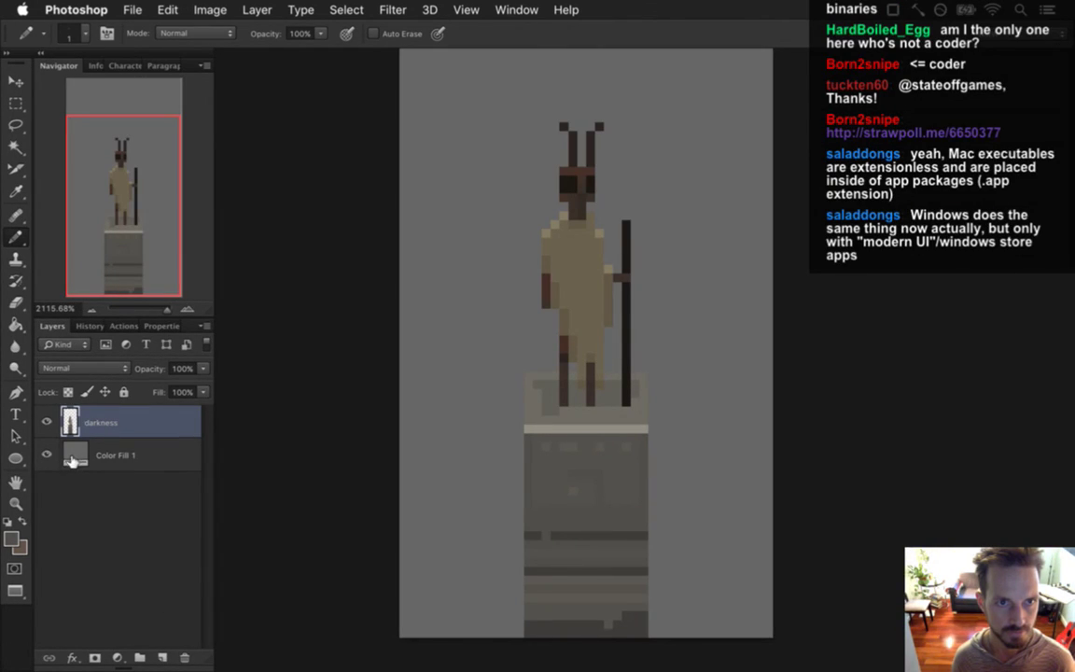
Darken the Color Fill 1 background from 676767 to 5a5a5a.
double_click(74, 459)
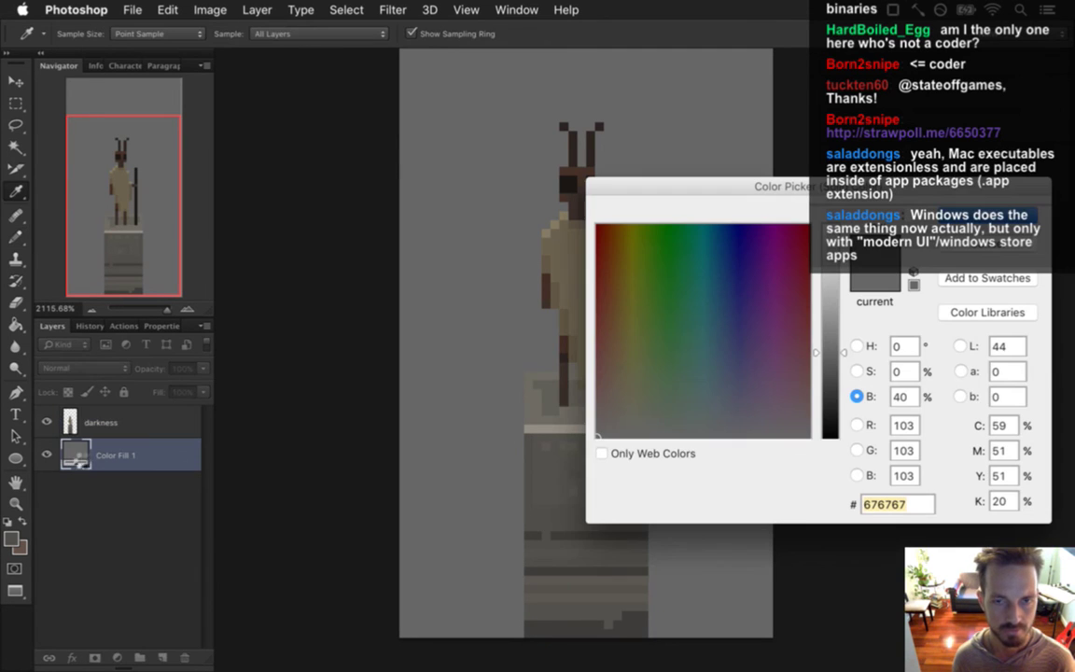
drag(844, 359, 844, 364)
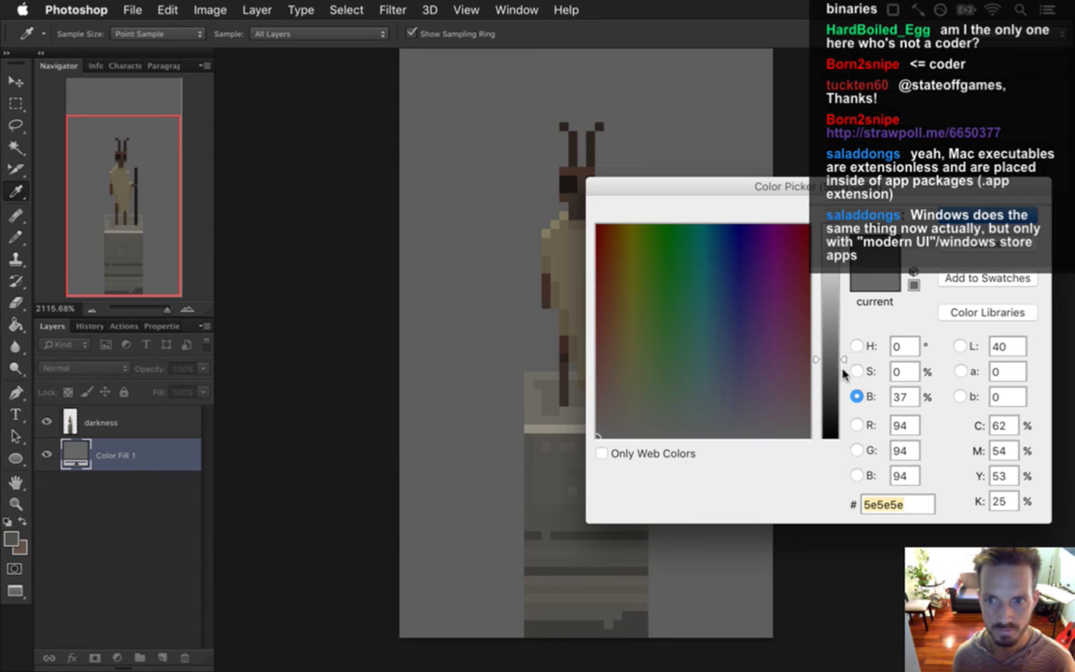
drag(844, 362, 845, 366)
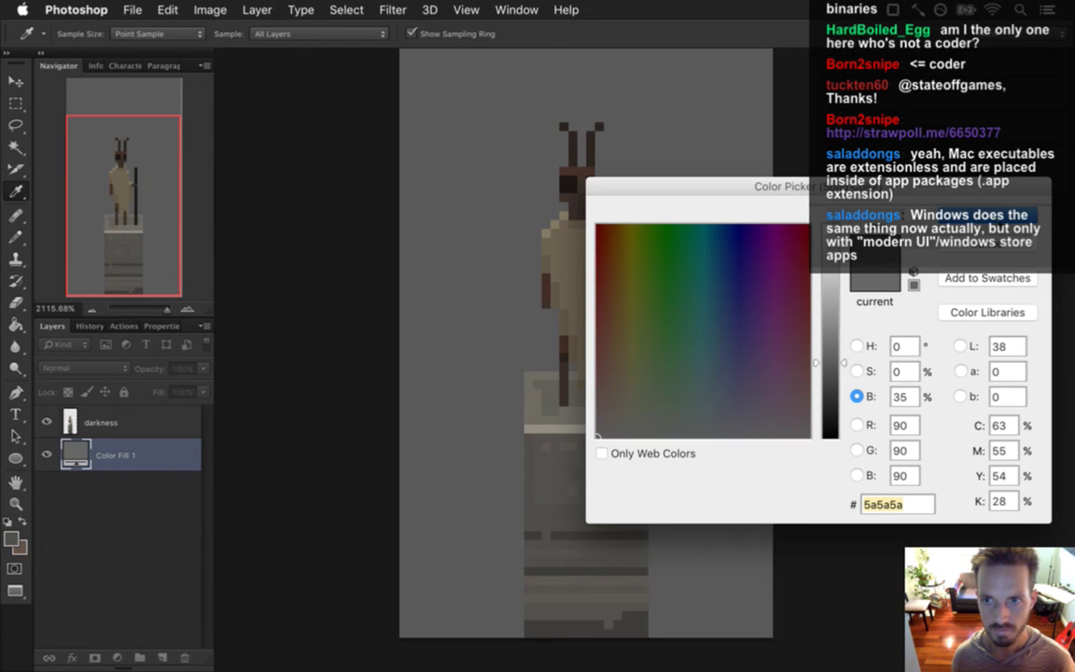
key(Return)
key(m)
key(b)
key(shift+b)
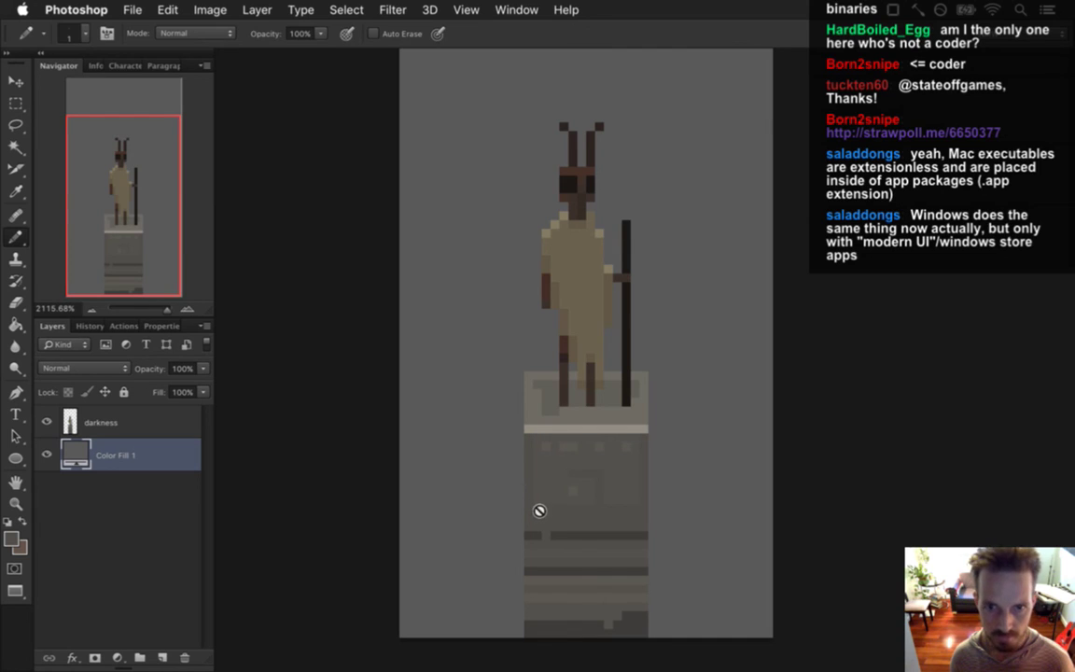
Select the darkness layer and erase the pedestal's left and right edge columns.
click(542, 495)
click(659, 251)
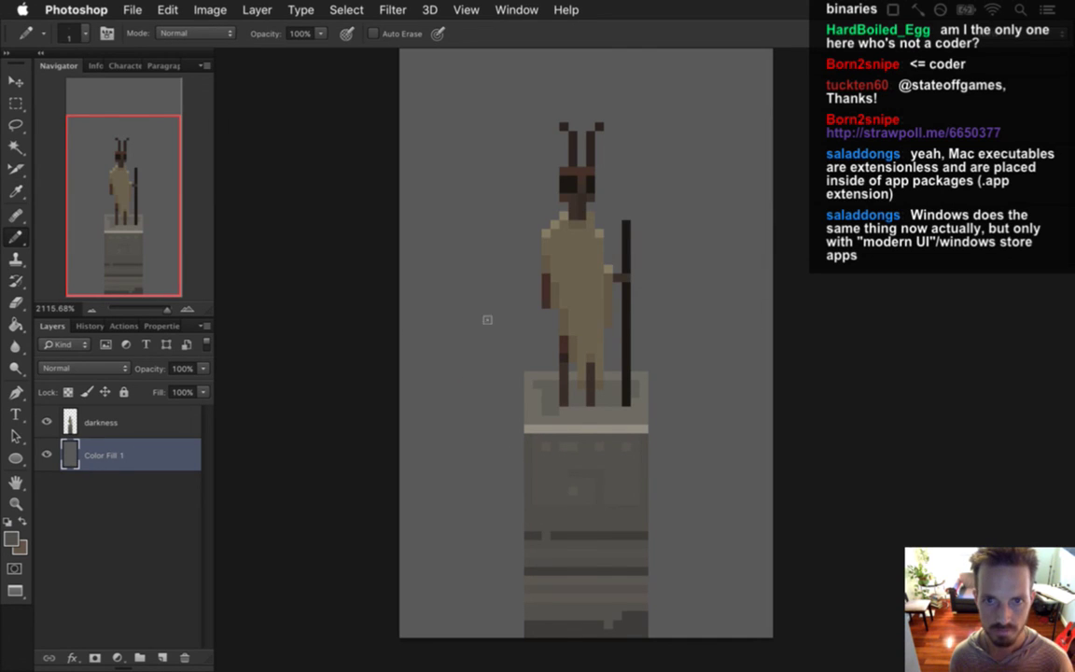
click(112, 423)
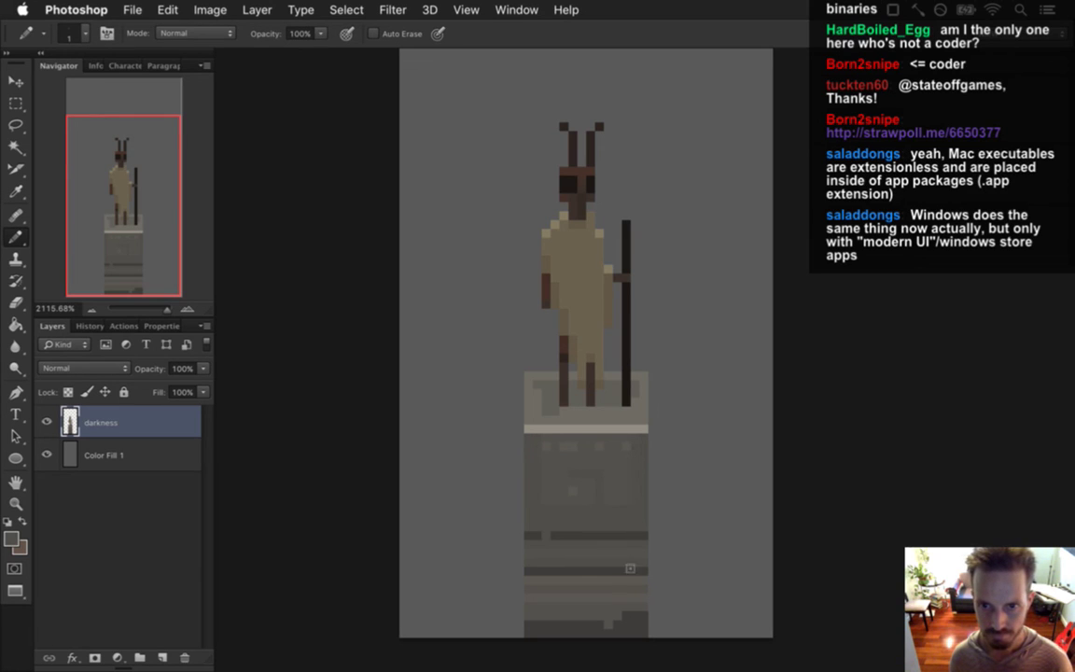
key(e)
drag(528, 416, 529, 637)
drag(644, 386, 649, 640)
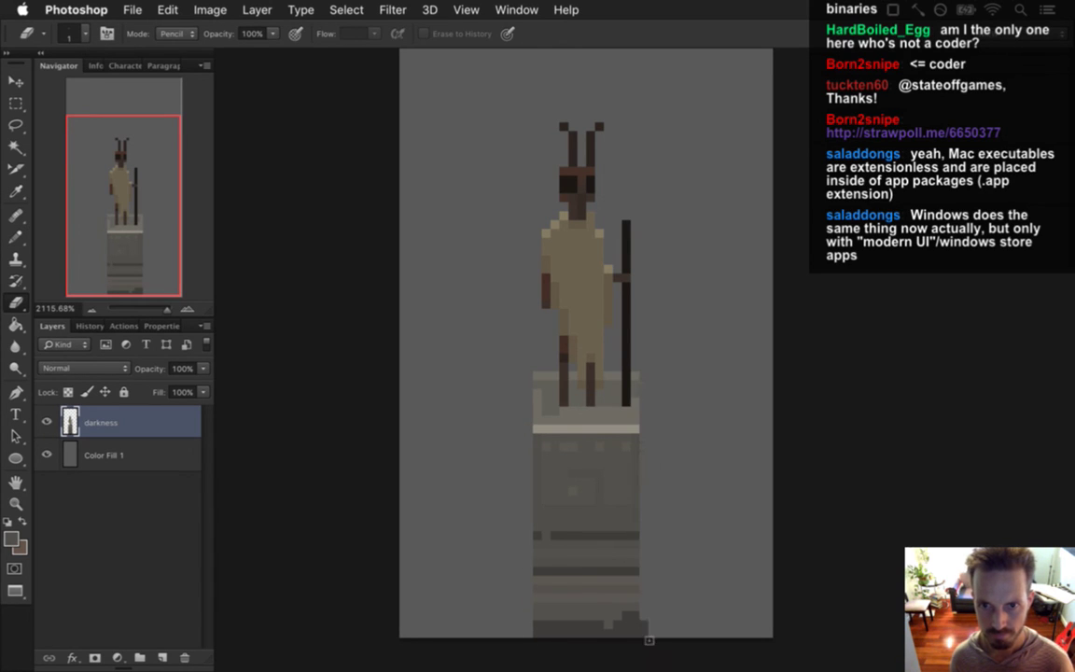
Touch up the pedestal-top pixels with colours sampled from the pedestal.
key(b)
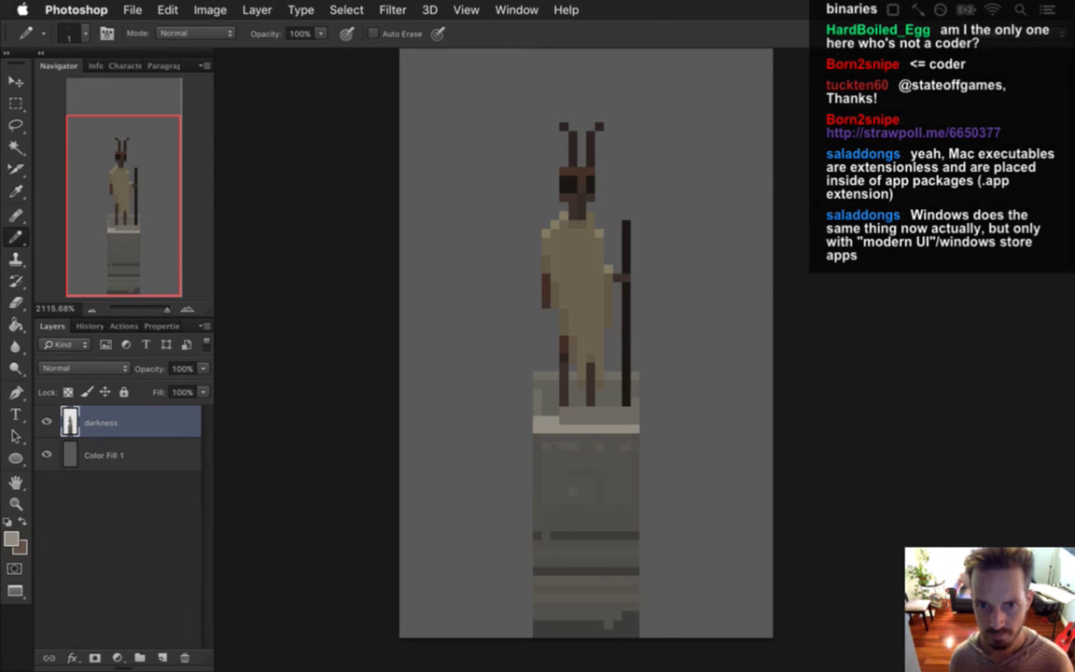
key(i)
click(556, 447)
key(b)
alt+click(547, 439)
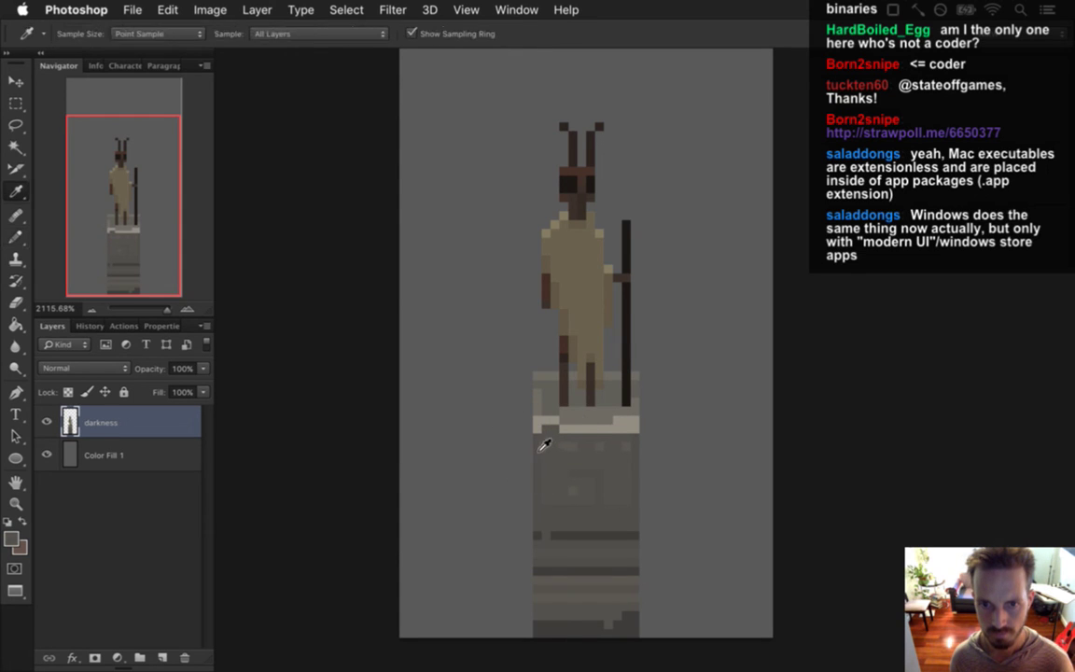
alt+click(623, 451)
alt+click(633, 449)
key(e)
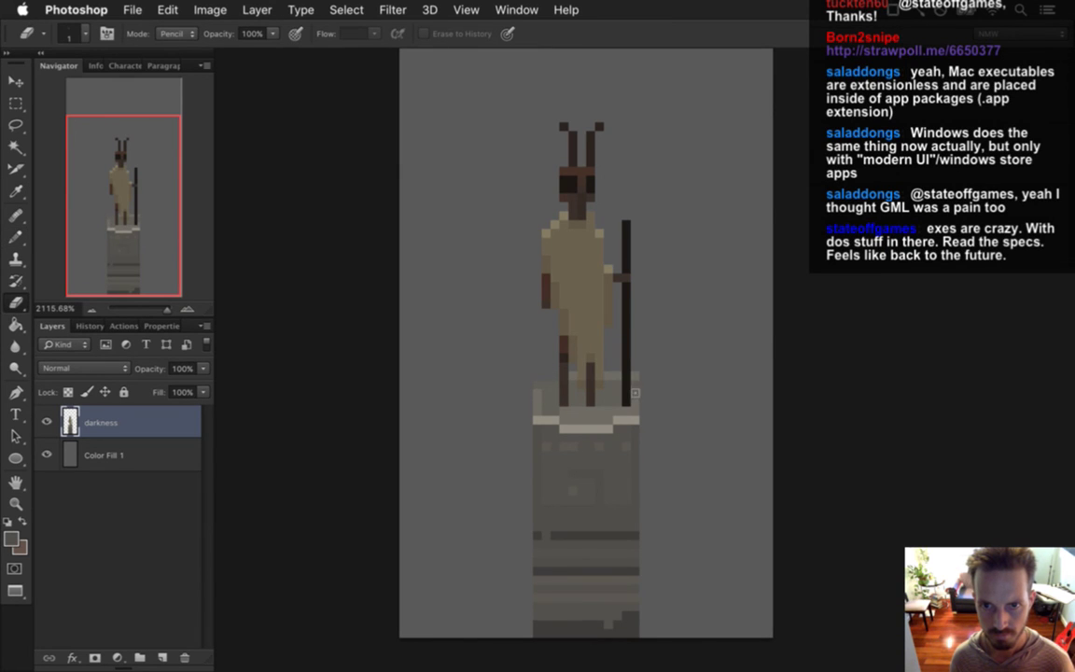
key(i)
click(631, 383)
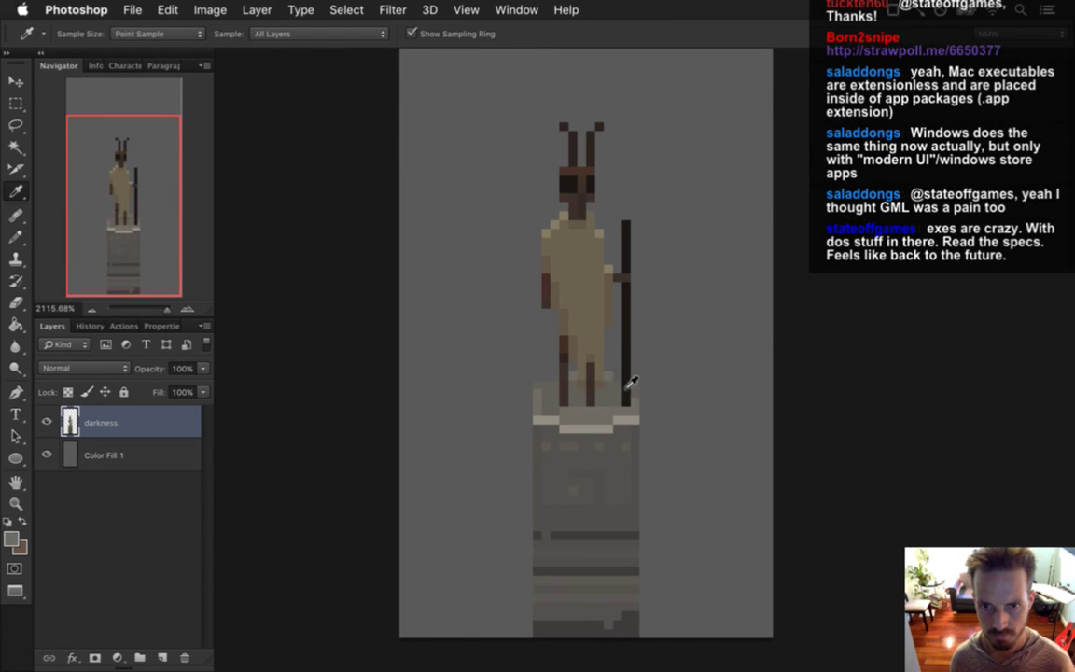
key(b)
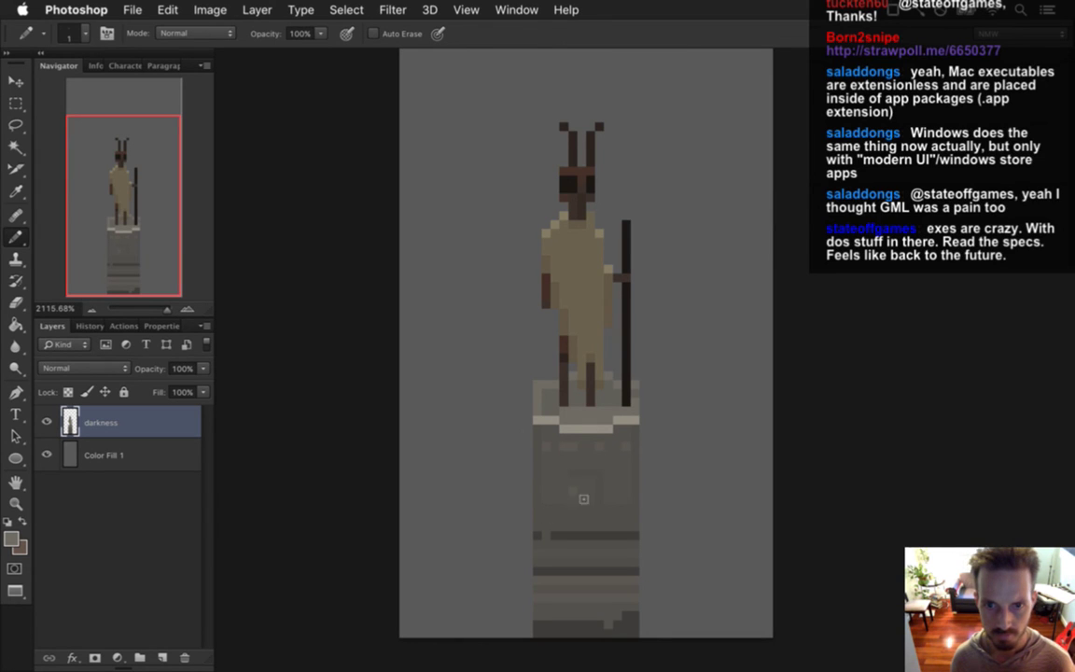
Retouch the pedestal bands using shades sampled from the lower pedestal.
alt+click(560, 446)
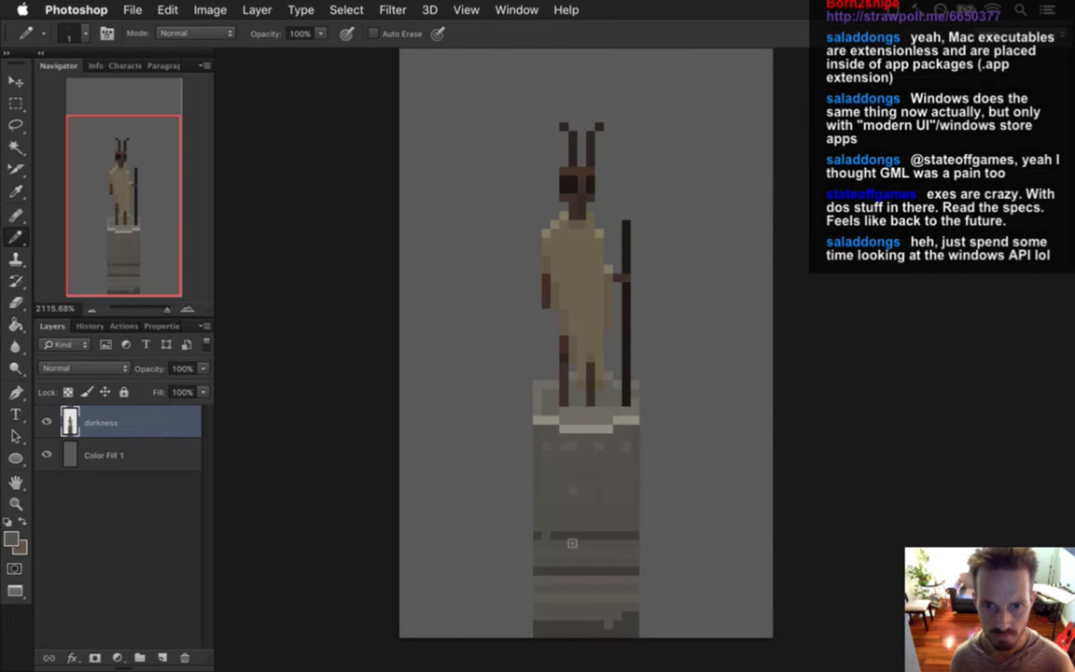
alt+click(556, 488)
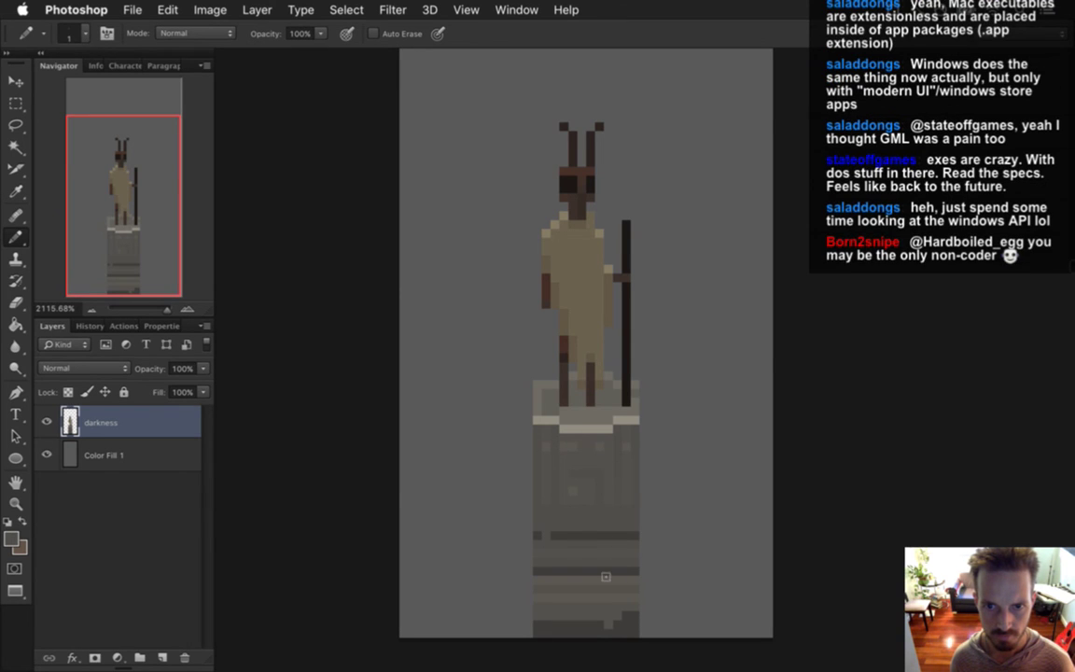
key(alt)
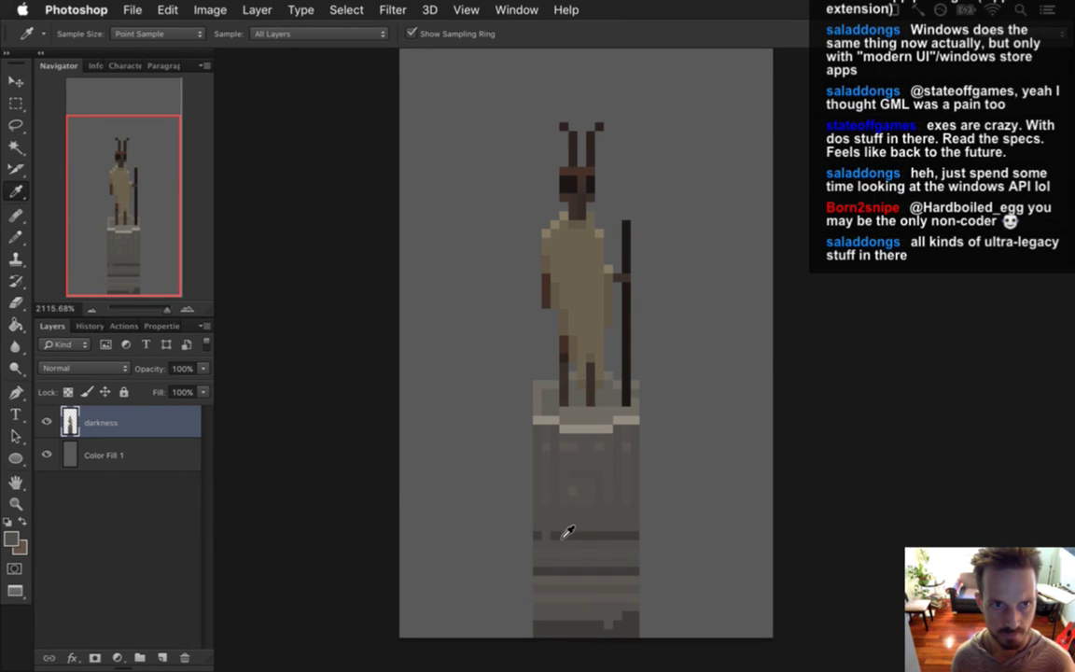
alt+click(567, 531)
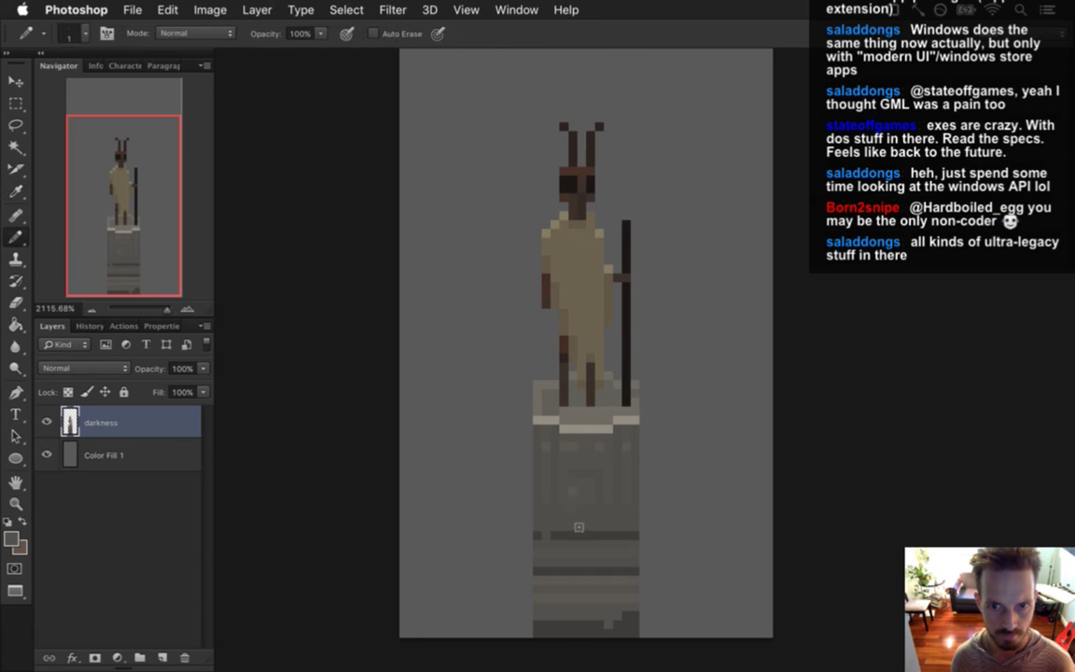
key(alt)
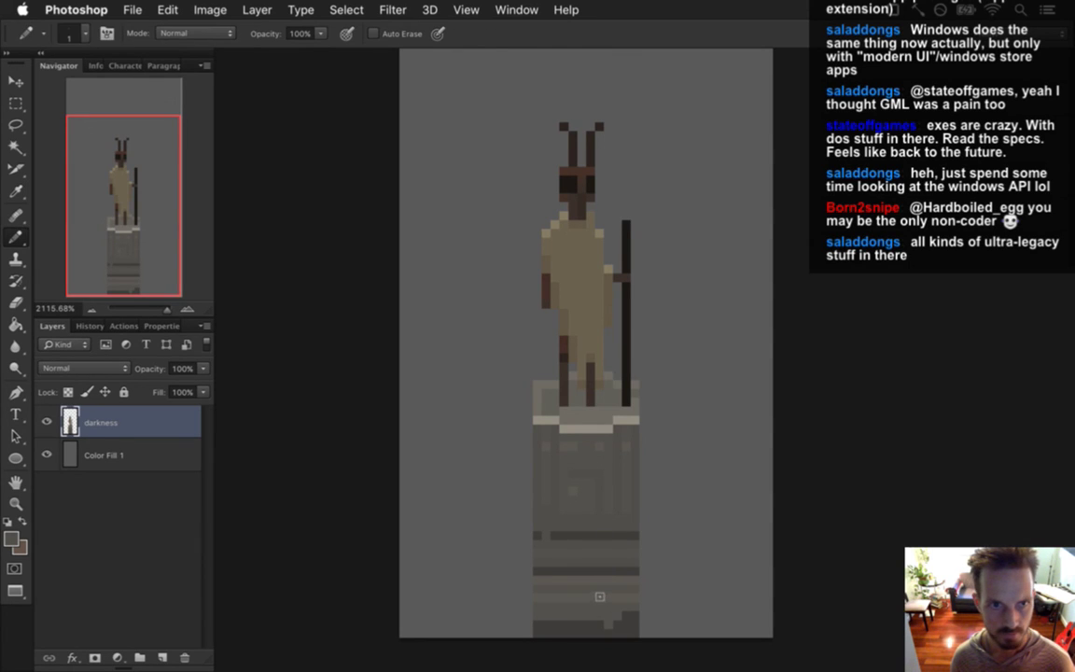
key(alt)
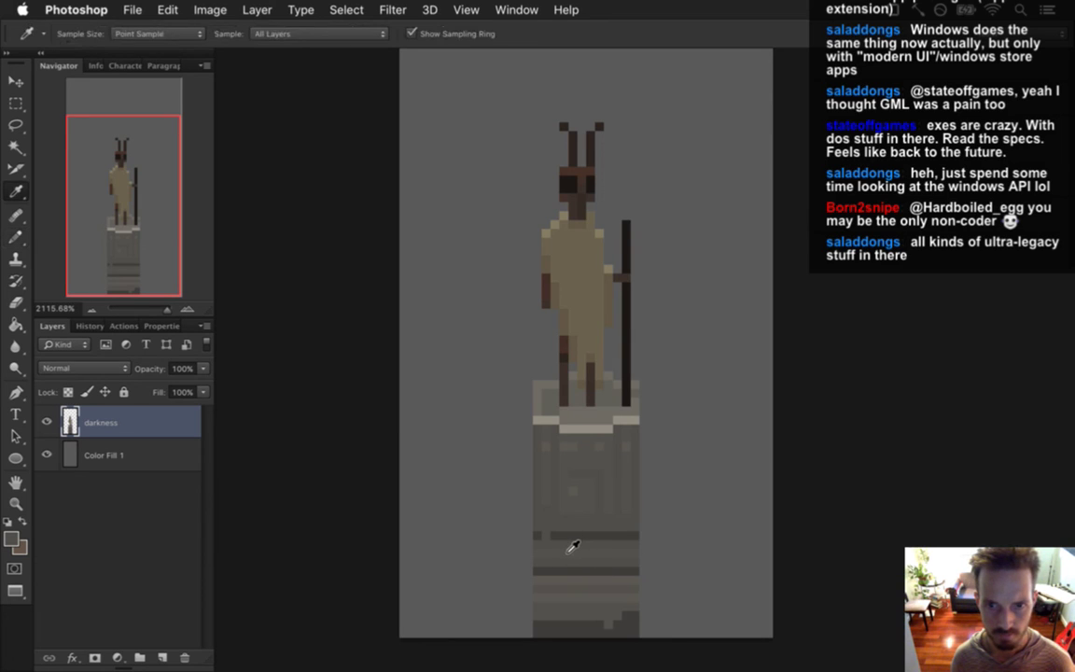
Move a 6×12-pixel lower pedestal strip down one pixel.
key(m)
drag(559, 523, 610, 627)
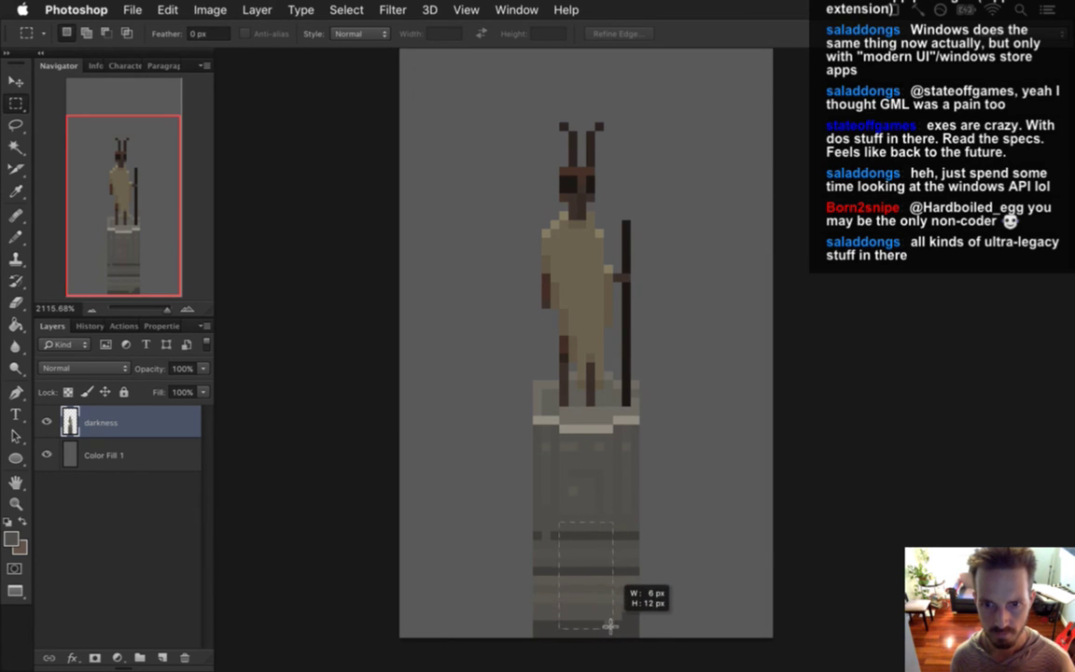
drag(610, 626, 609, 626)
key(v)
key(Down)
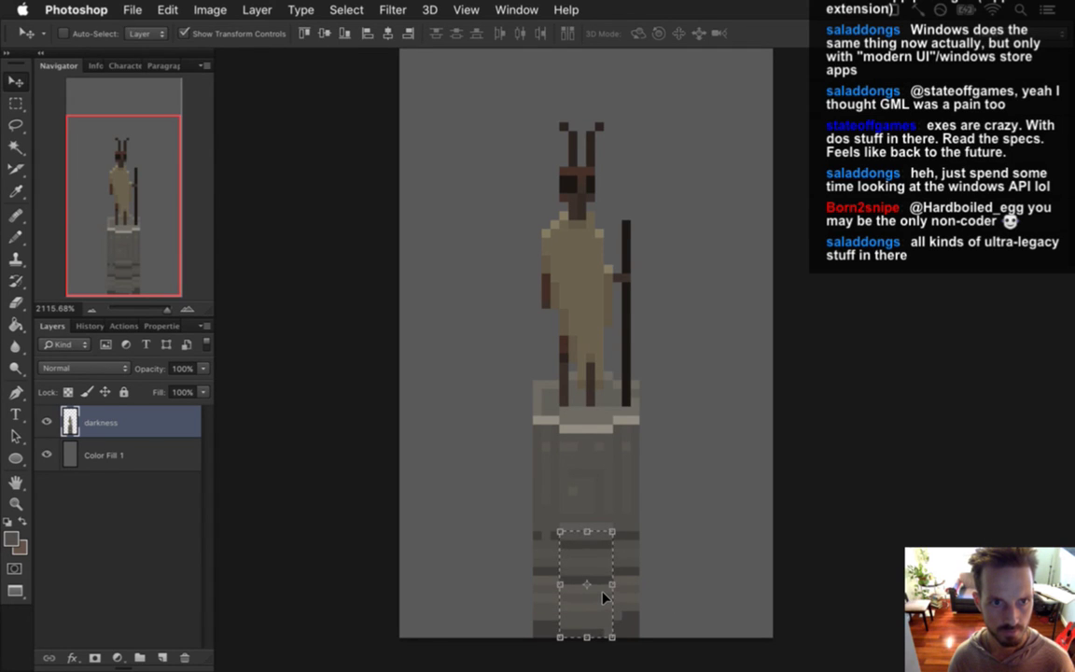
key(m)
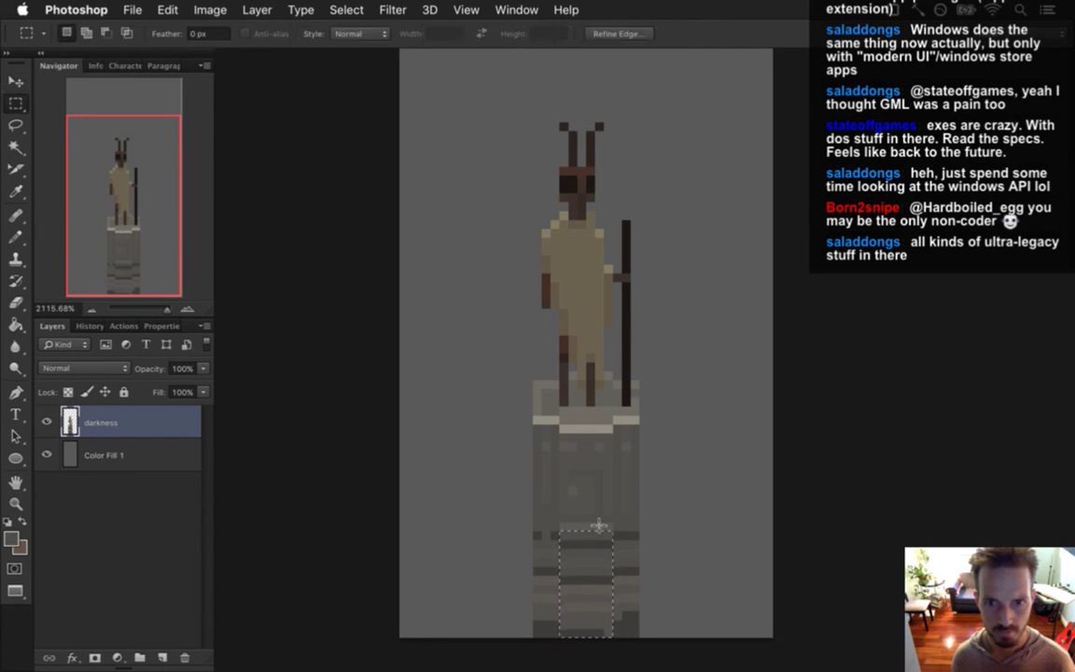
click(588, 522)
key(i)
click(552, 523)
key(b)
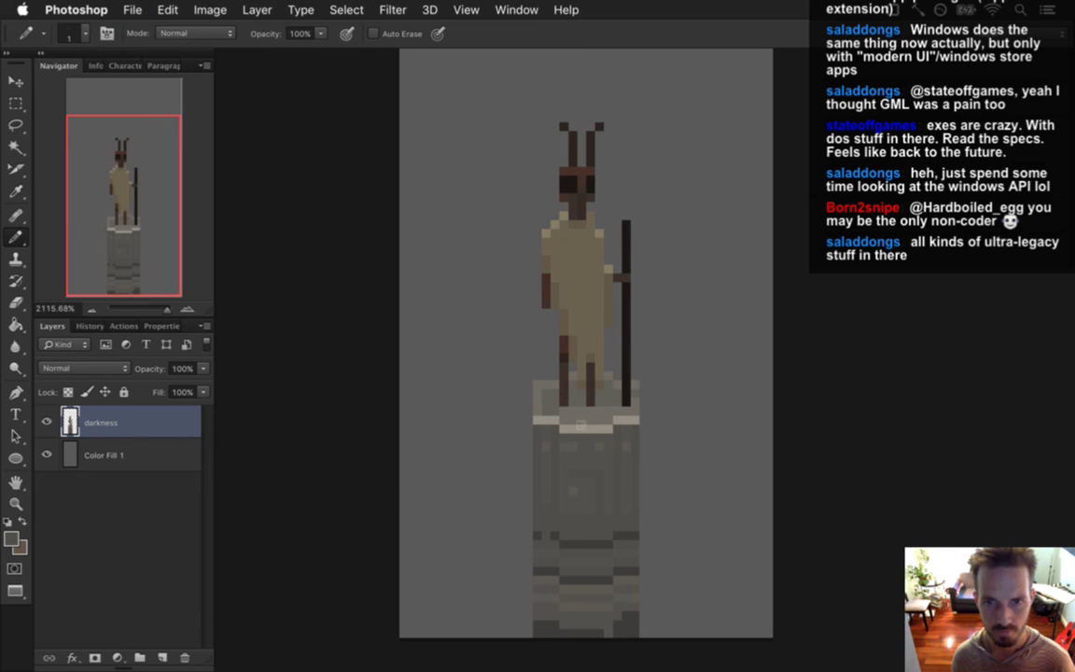
Repaint both horns, tips included, in pale light grey.
key(i)
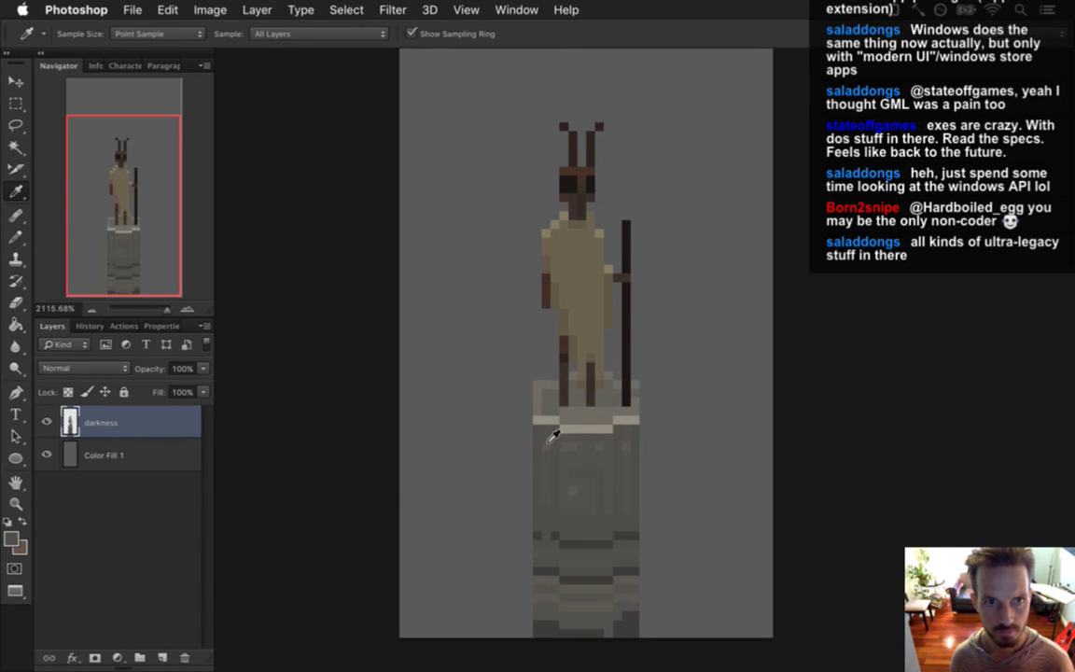
click(594, 437)
key(b)
click(563, 126)
click(600, 127)
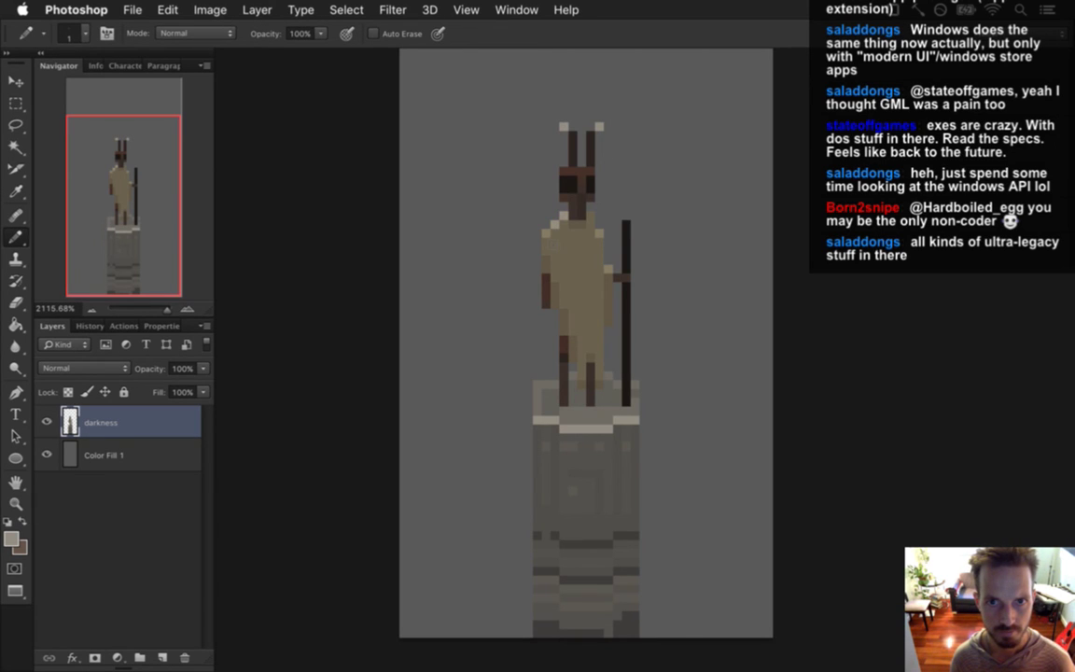
alt+click(567, 281)
drag(567, 130, 571, 164)
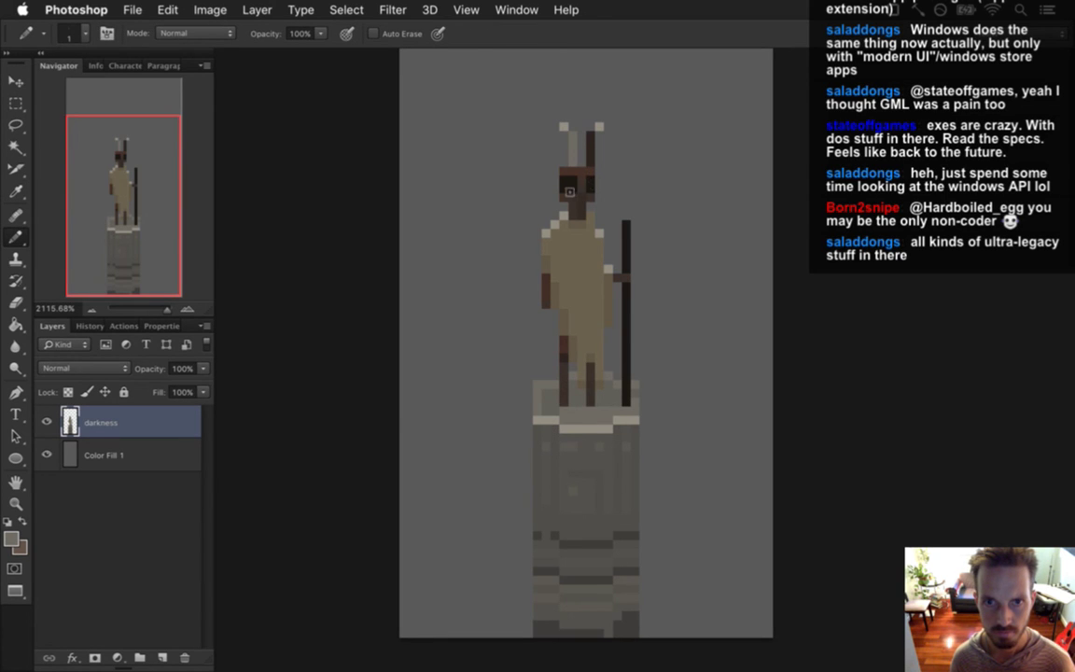
key(i)
click(567, 390)
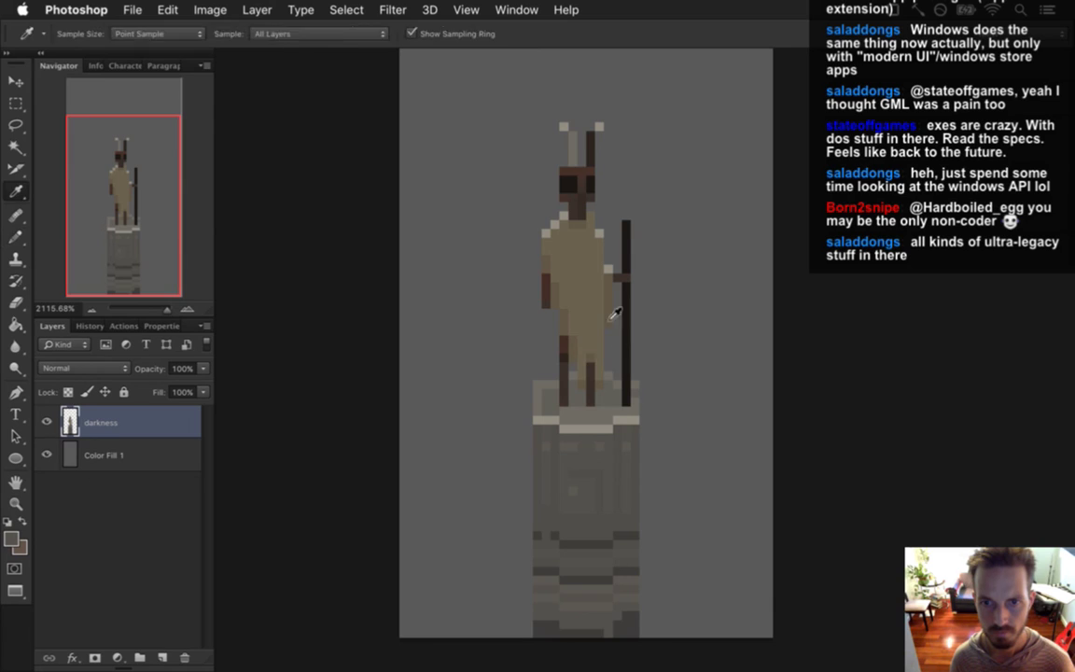
key(b)
drag(589, 126, 589, 176)
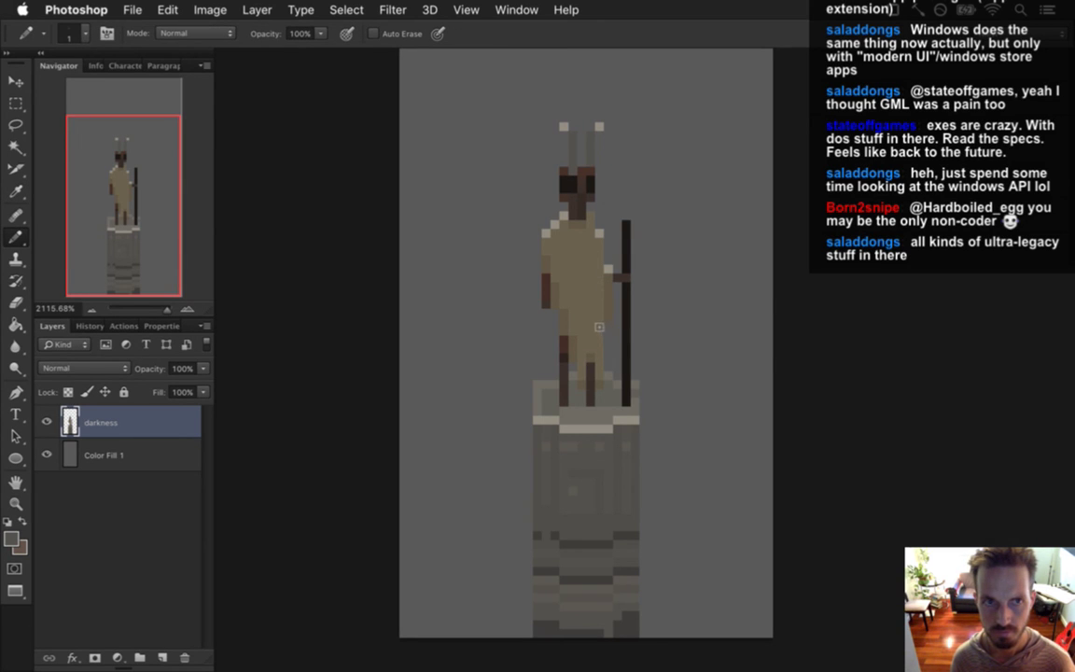
Lighten the pixel between the eyes and the dark row below them.
key(i)
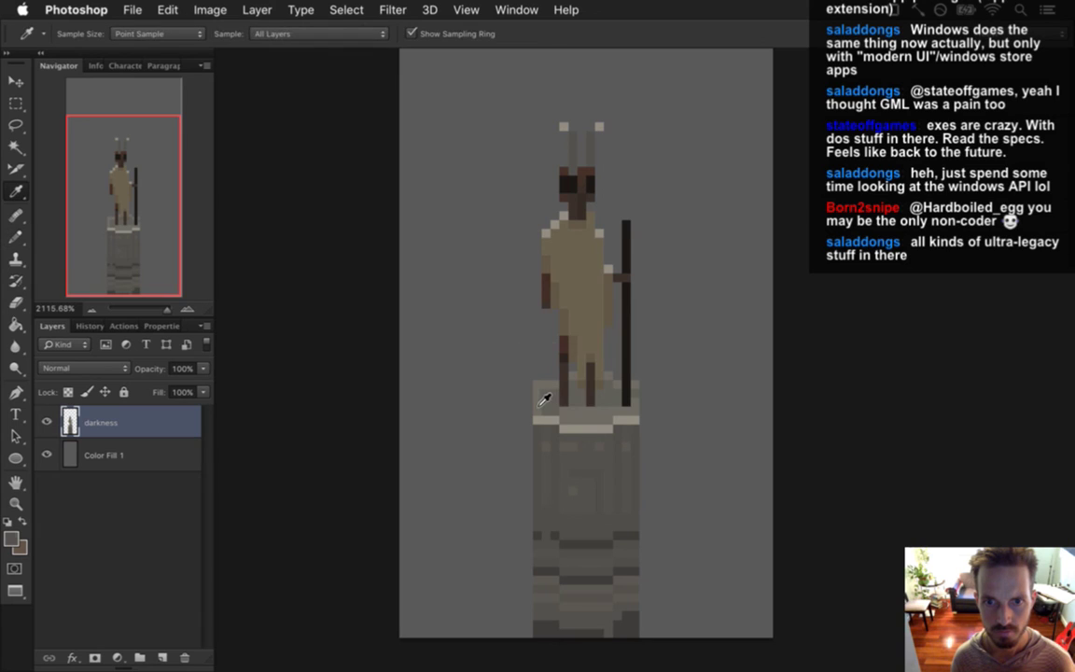
key(b)
click(578, 184)
drag(561, 197, 584, 197)
Lighten under the eyes and repaint the staff, first light then darker grey.
click(585, 210)
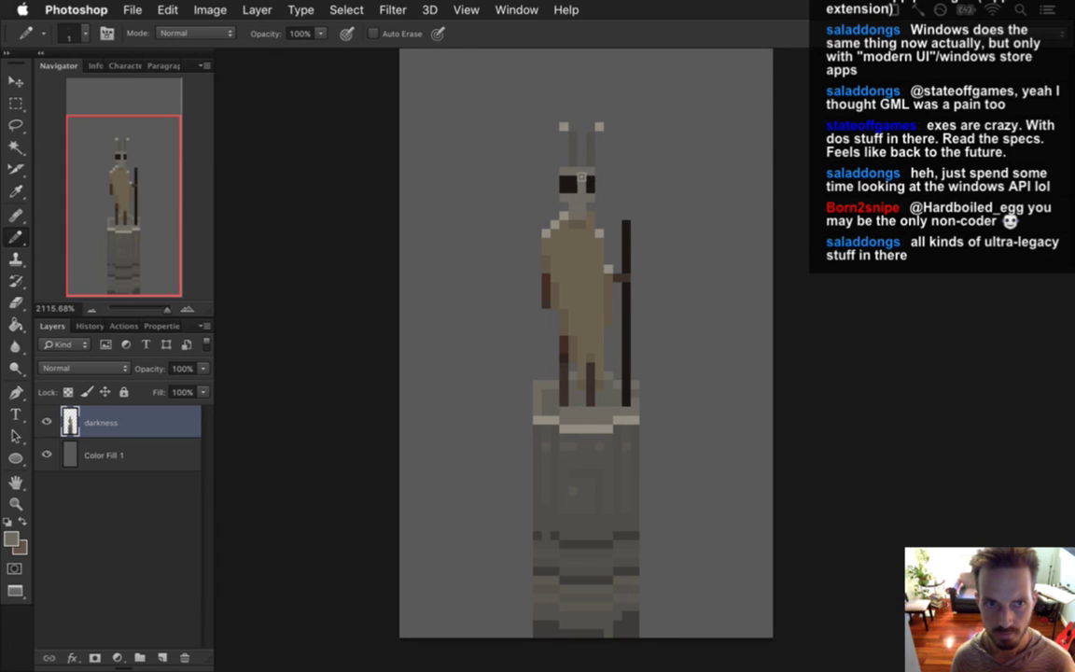
alt+click(547, 403)
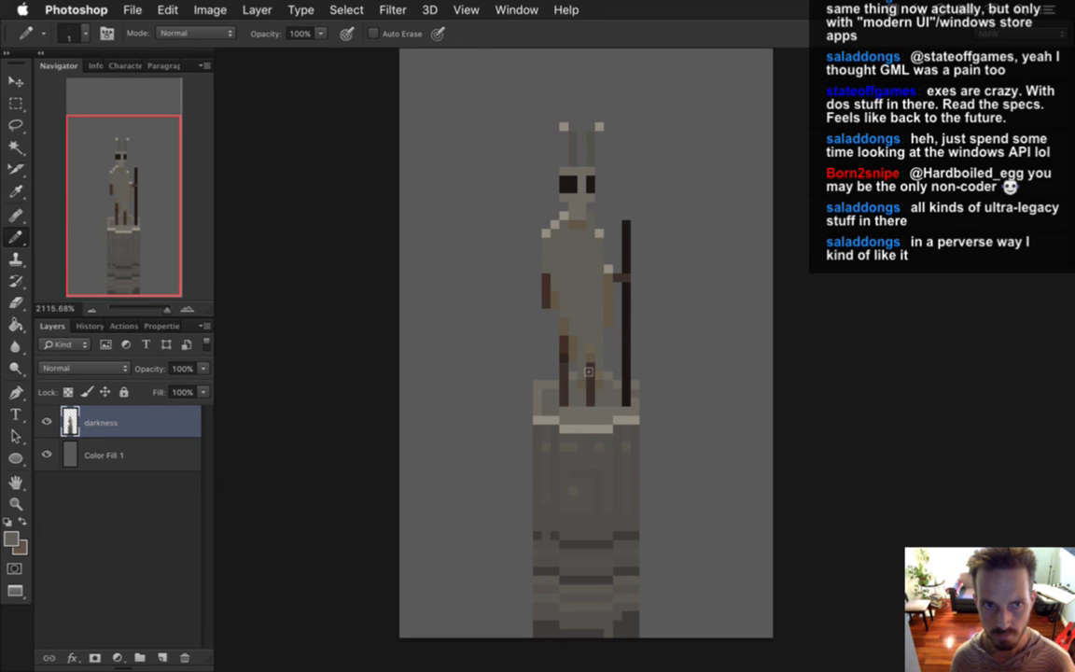
alt+click(514, 135)
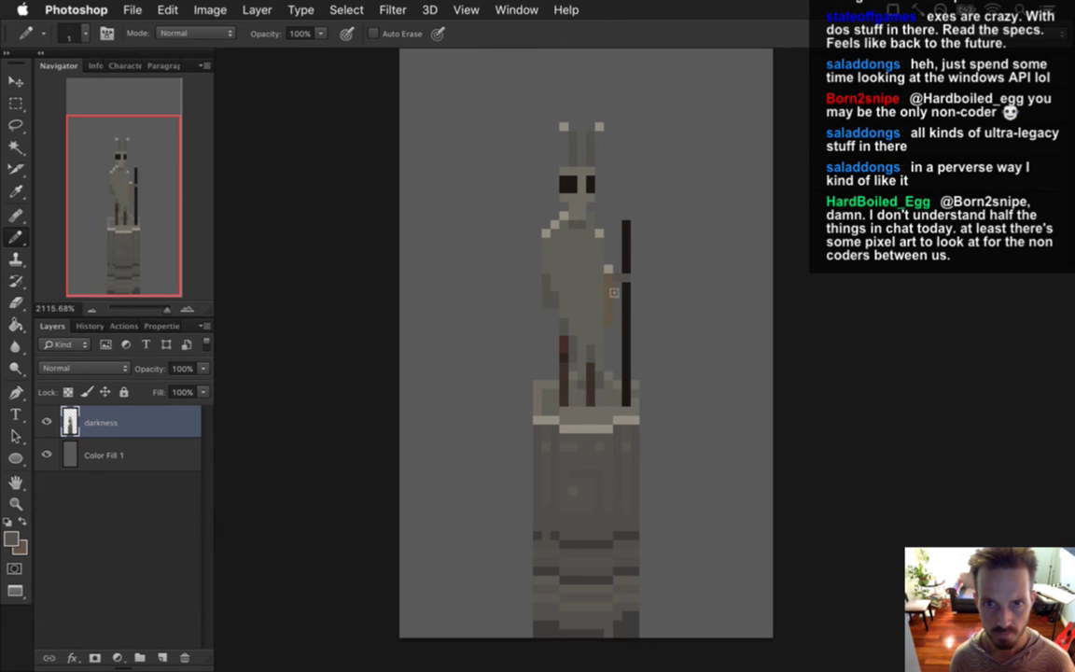
drag(627, 245, 627, 457)
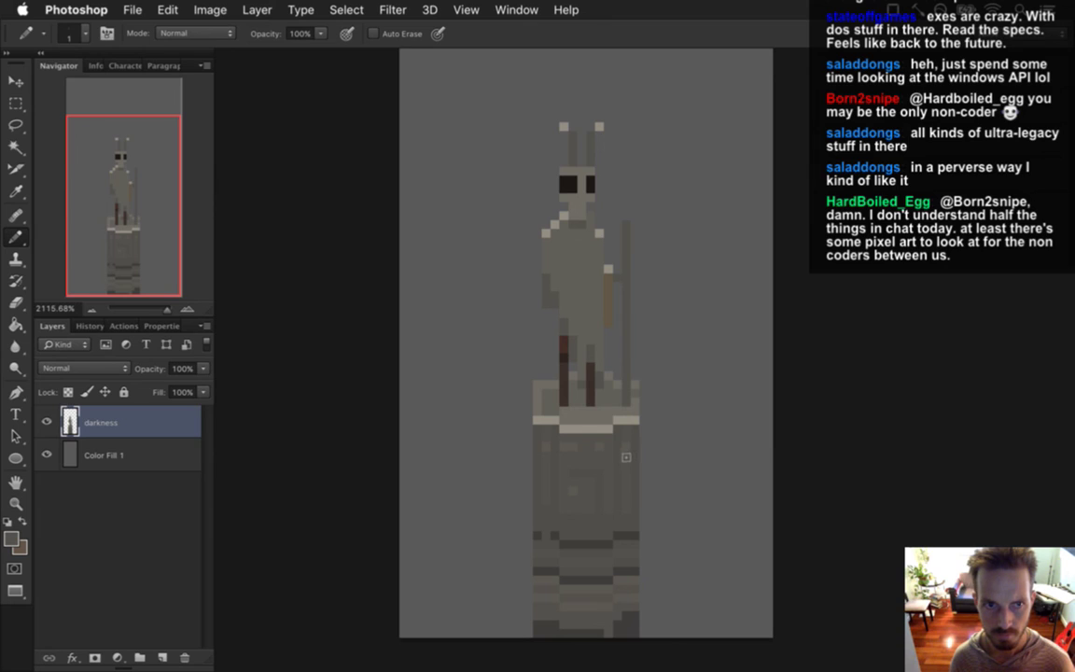
key(i)
click(605, 553)
key(b)
drag(627, 222, 627, 381)
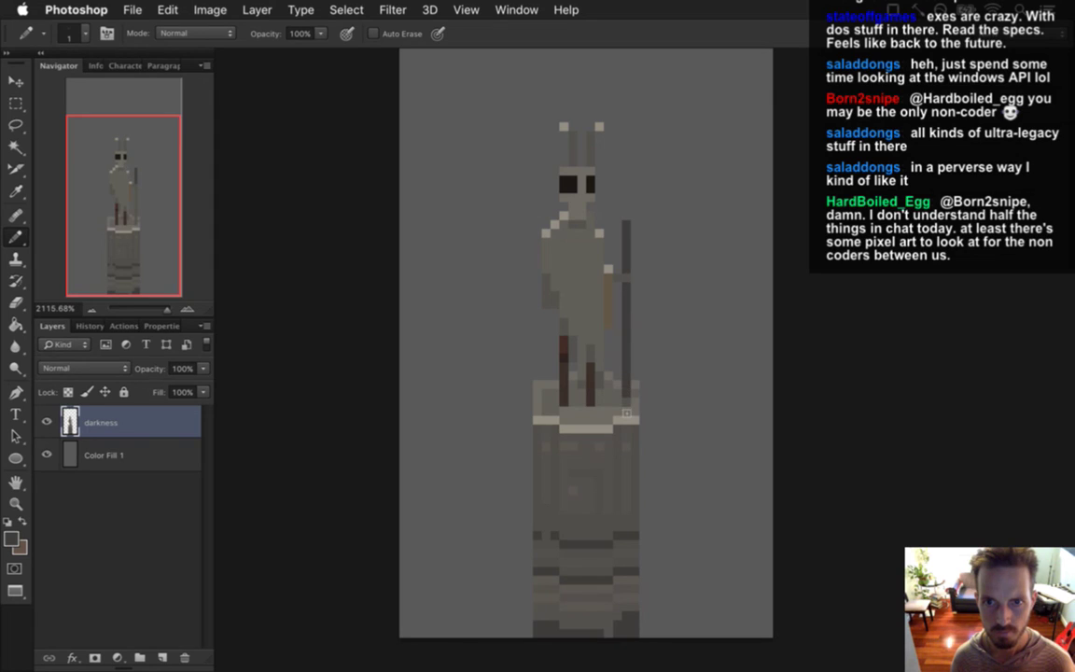
Paint the dark red legs and both eye pixels grey.
drag(564, 341, 590, 404)
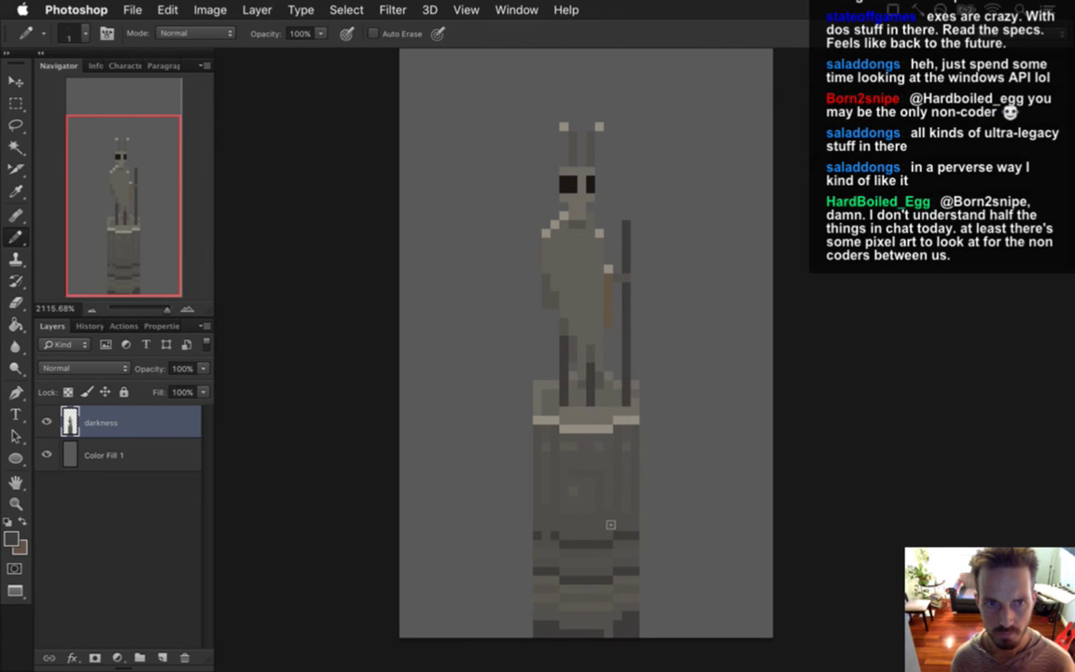
alt+click(551, 307)
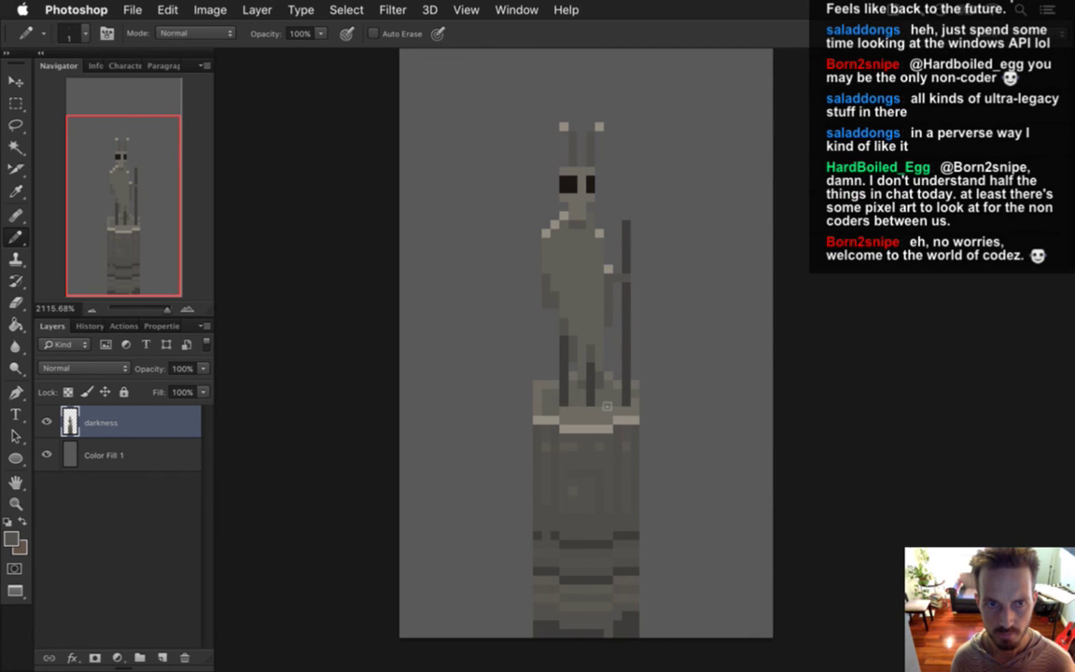
alt+click(560, 214)
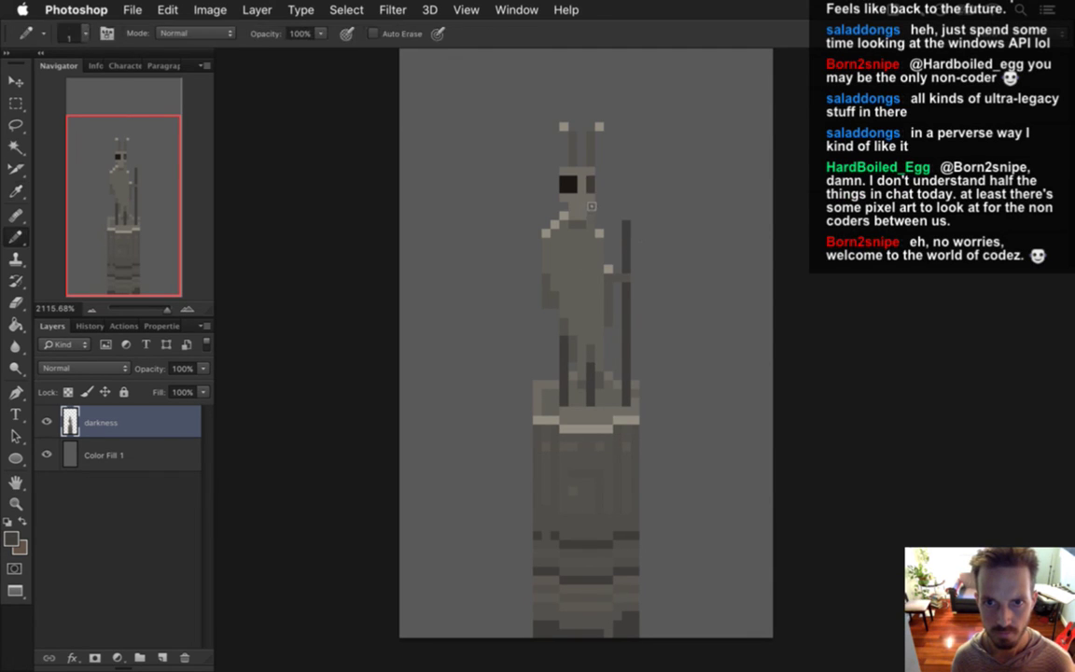
click(565, 183)
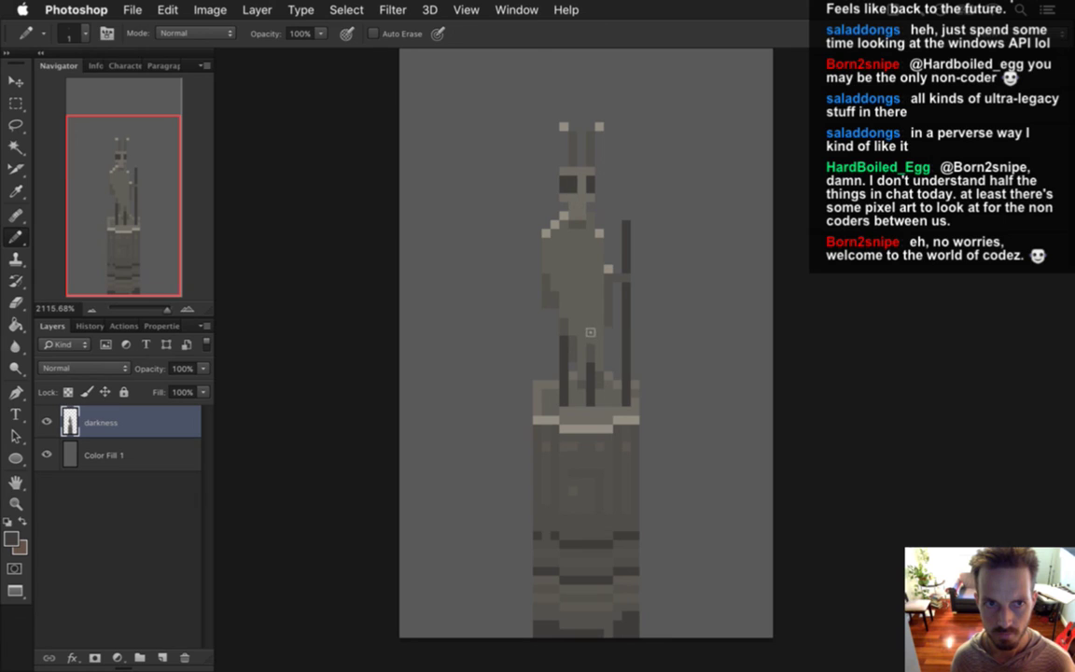
alt+click(536, 142)
click(586, 184)
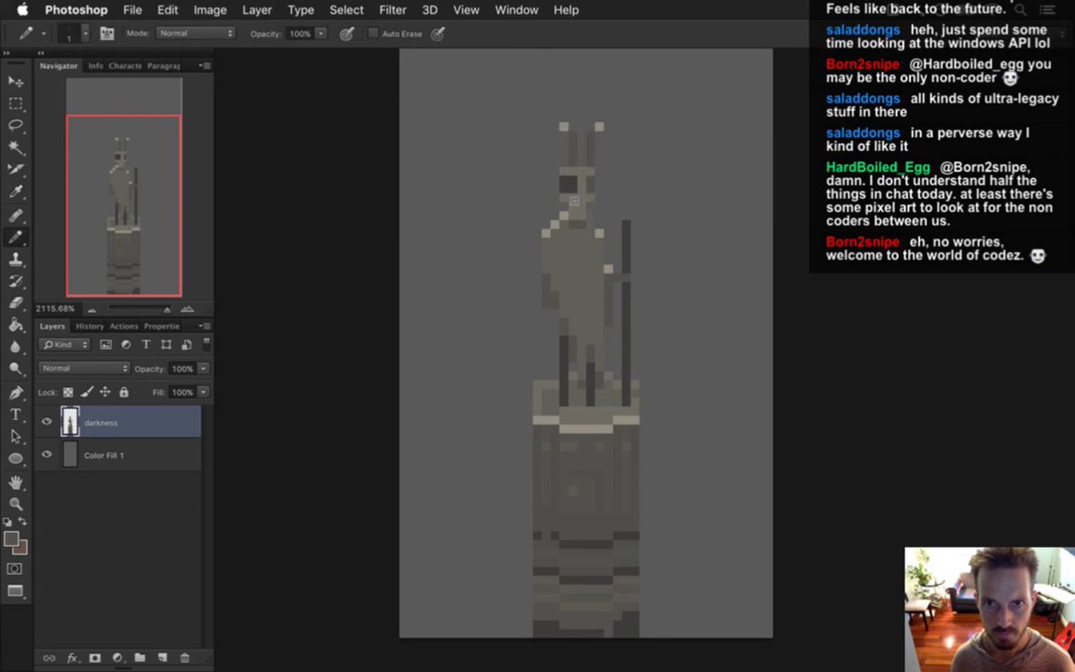
click(568, 184)
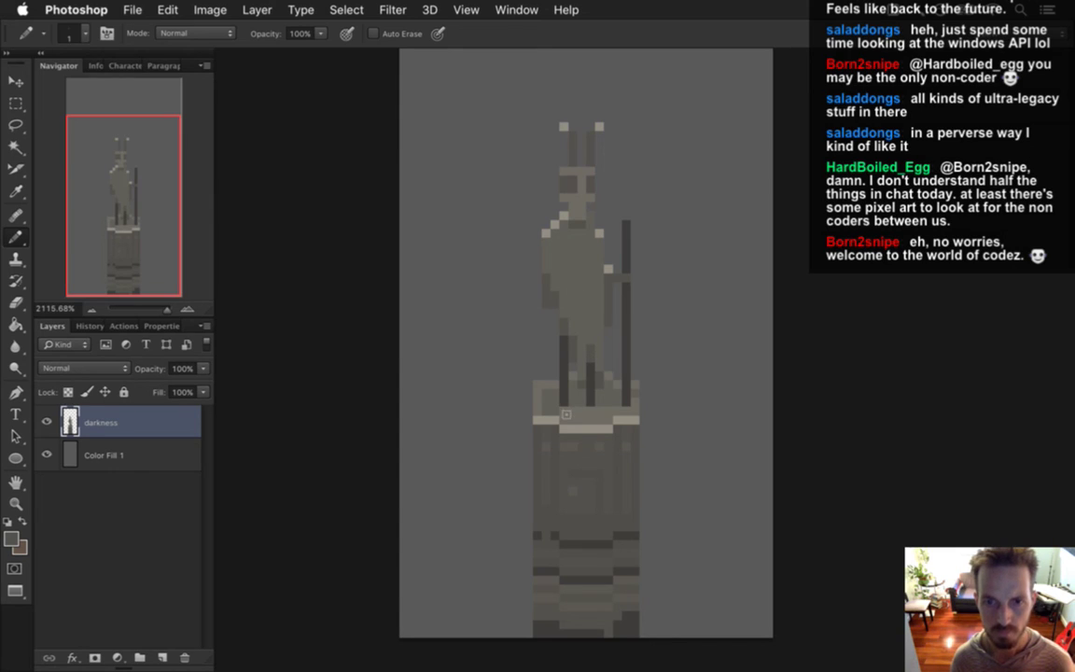
Repaint the left shoulder pixels with grey sampled from the pedestal top.
alt+click(490, 353)
click(554, 222)
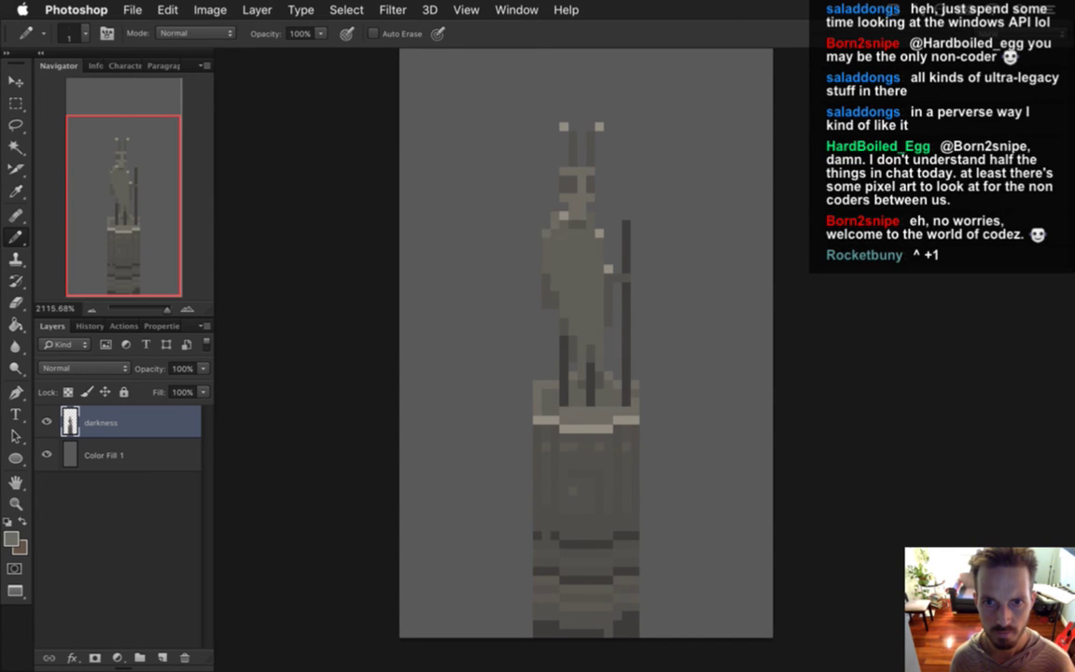
key(e)
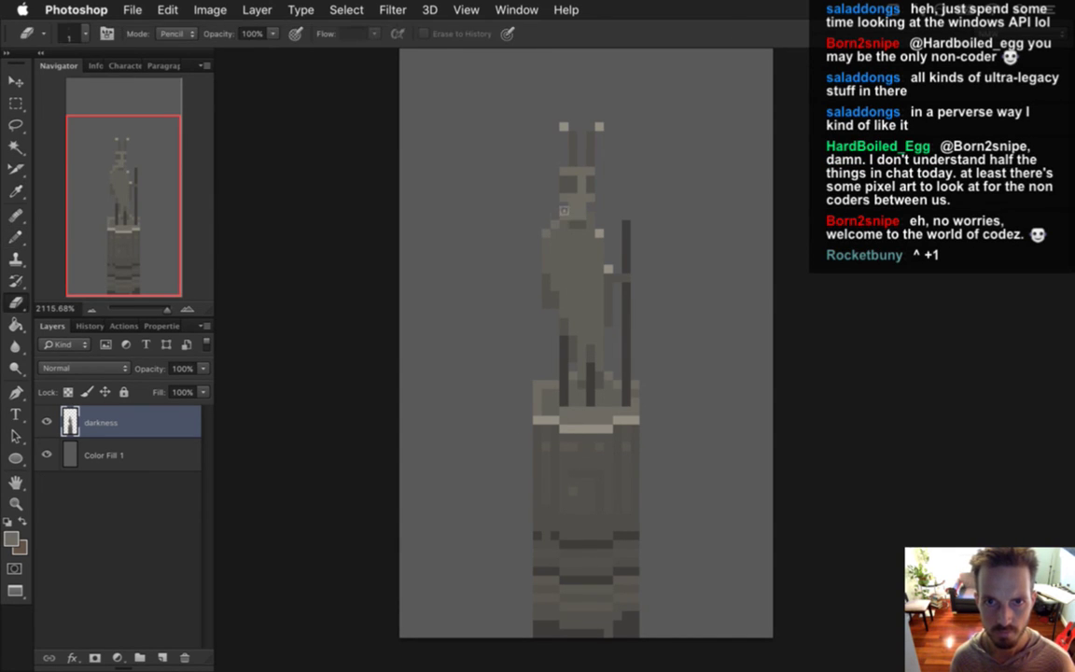
key(b)
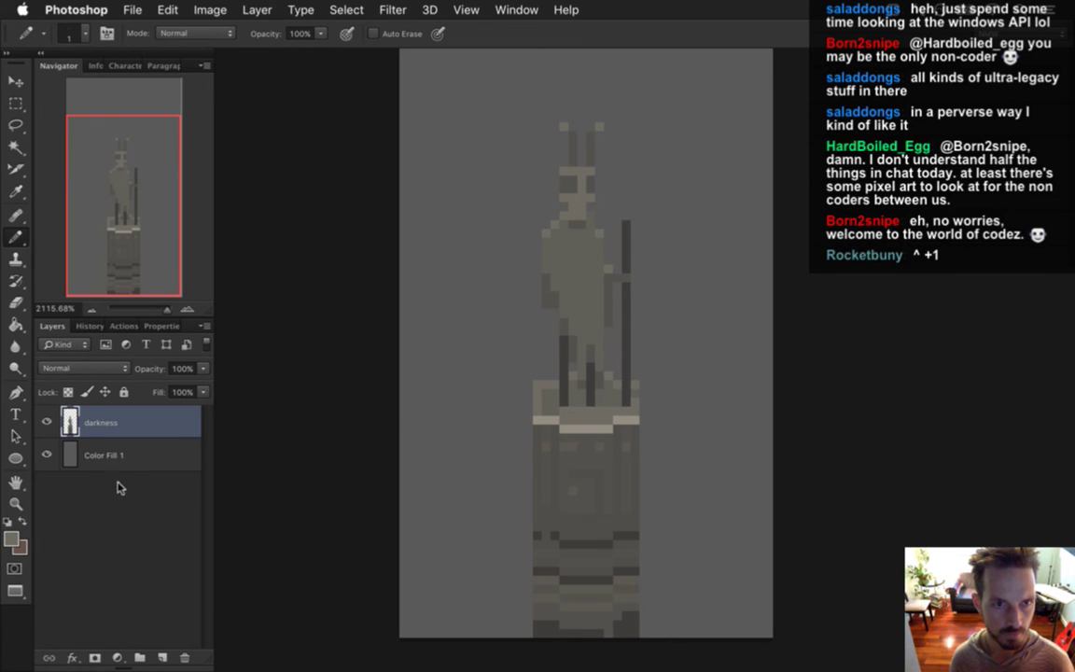
Lighten the foreground drawing colour to 79766e.
click(12, 539)
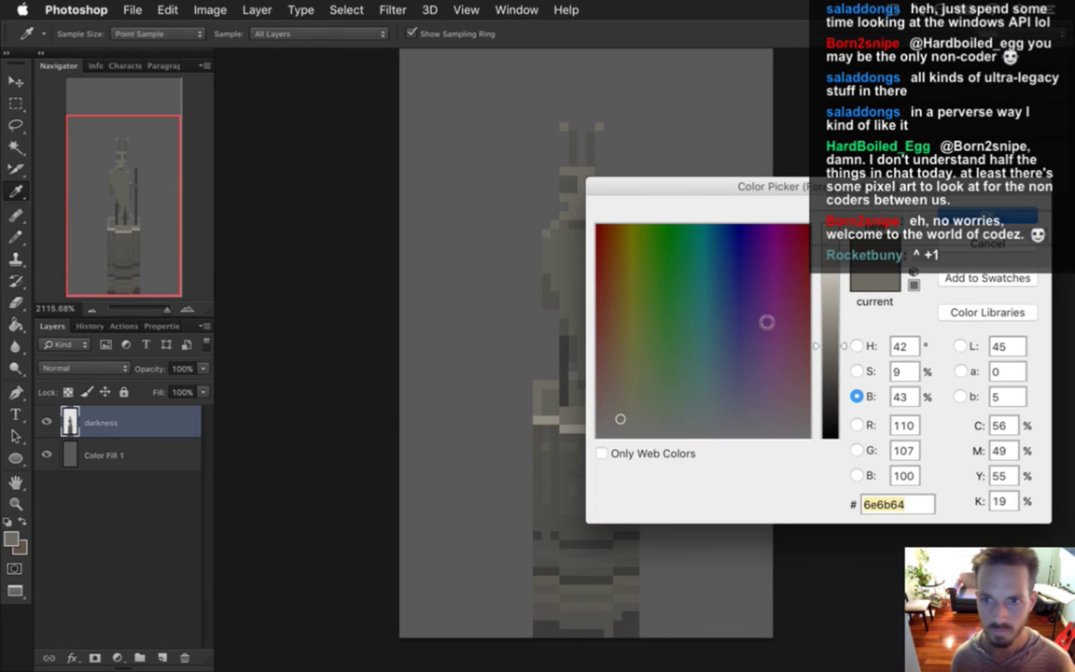
drag(831, 346, 835, 341)
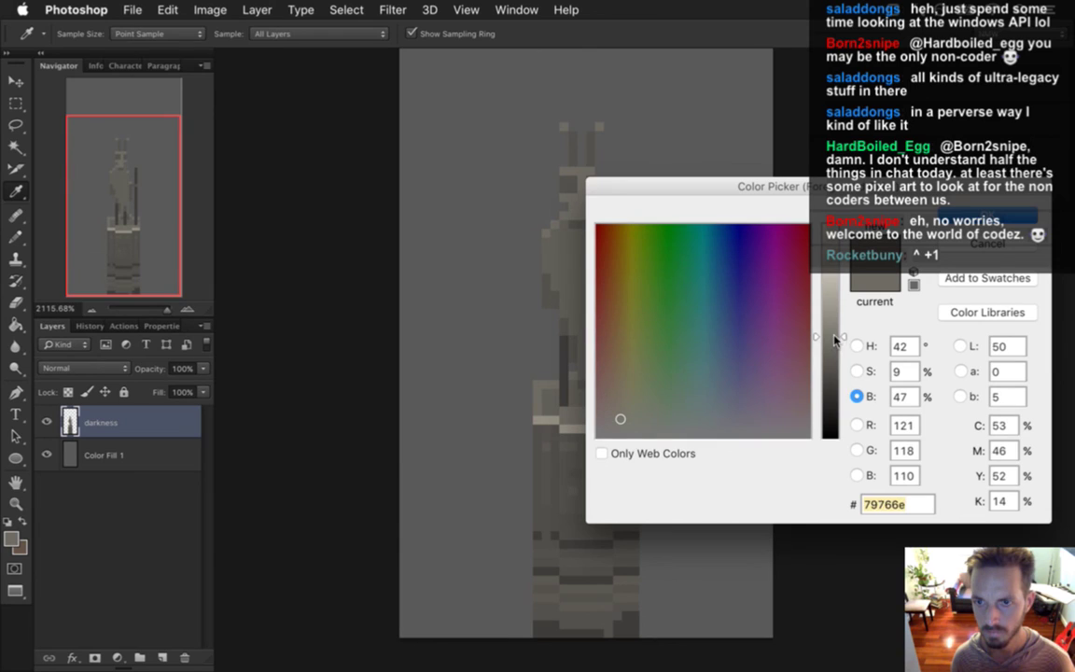
key(Return)
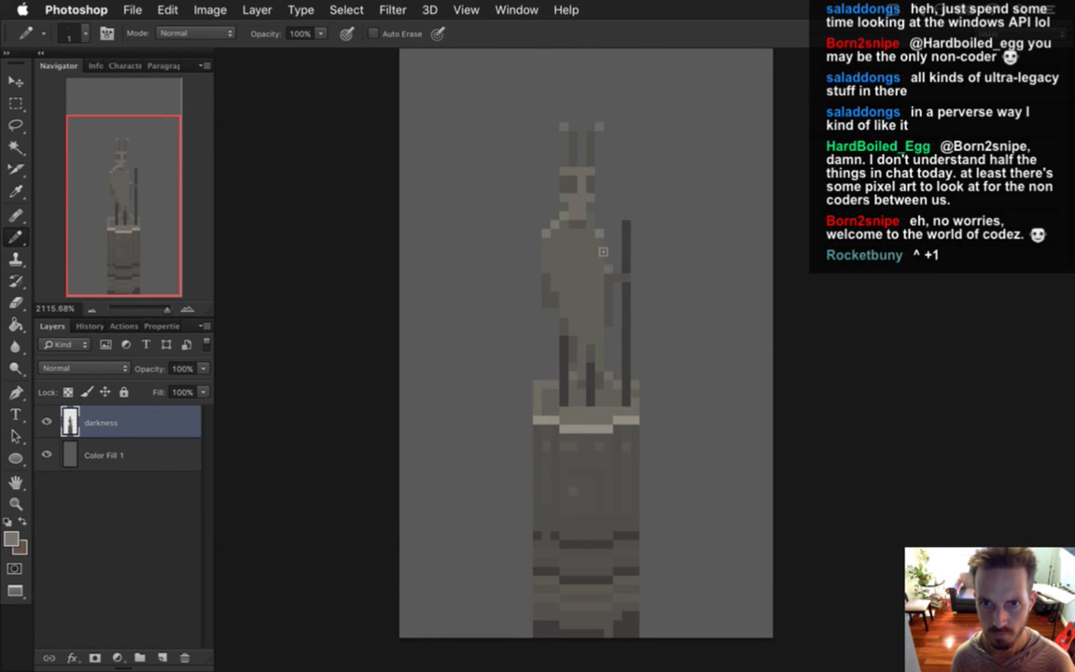
Test a light row across the head, undo it, and raise the brush size to 2 pixels.
drag(568, 172, 598, 172)
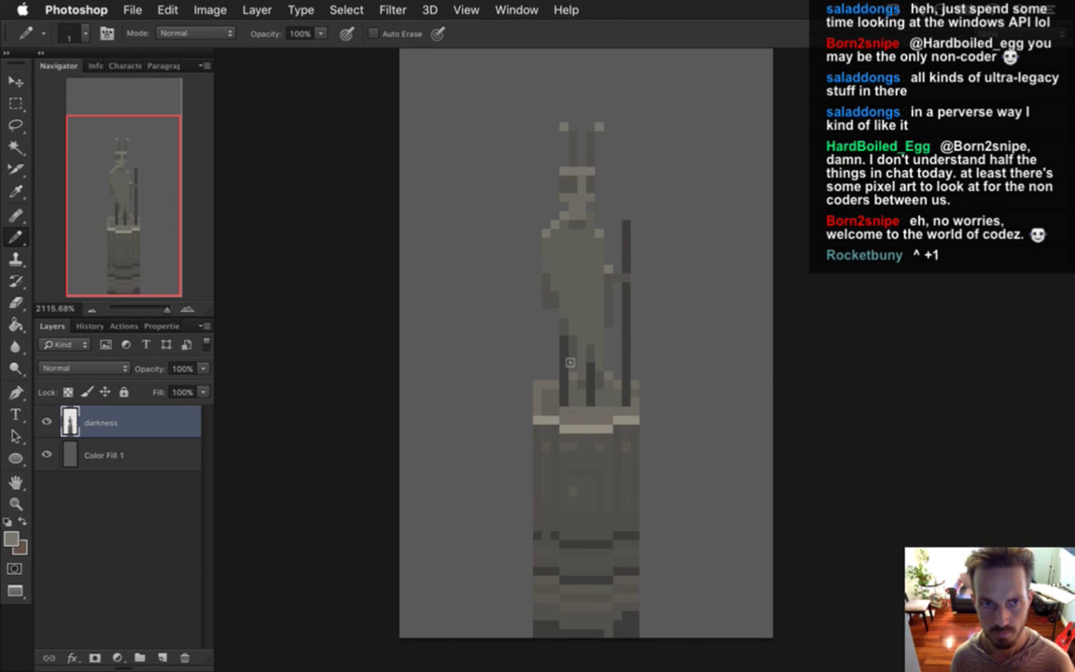
key(ctrl+z)
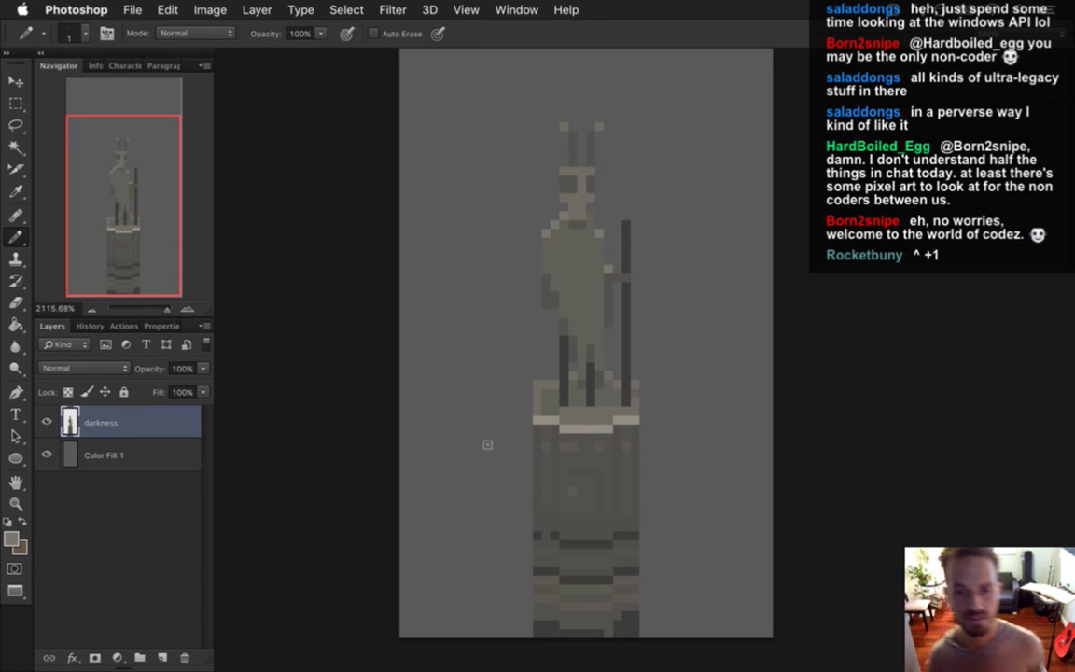
key(bracketright)
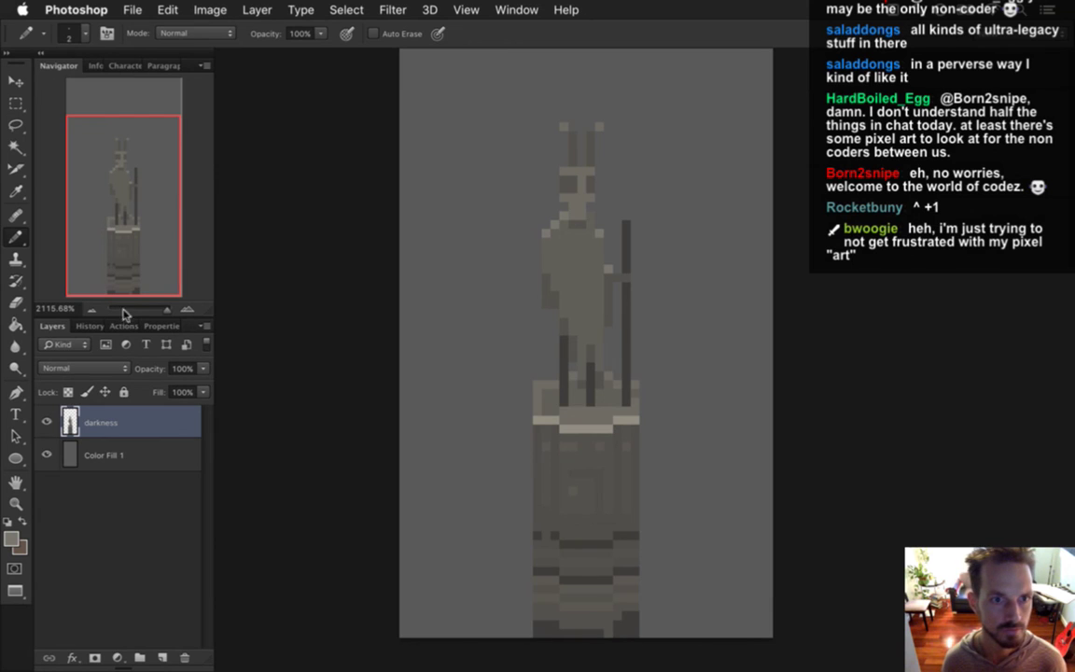
Hide Color Fill 1 and Save for Web as 4Statue0.png in the Level folder.
click(47, 454)
click(132, 9)
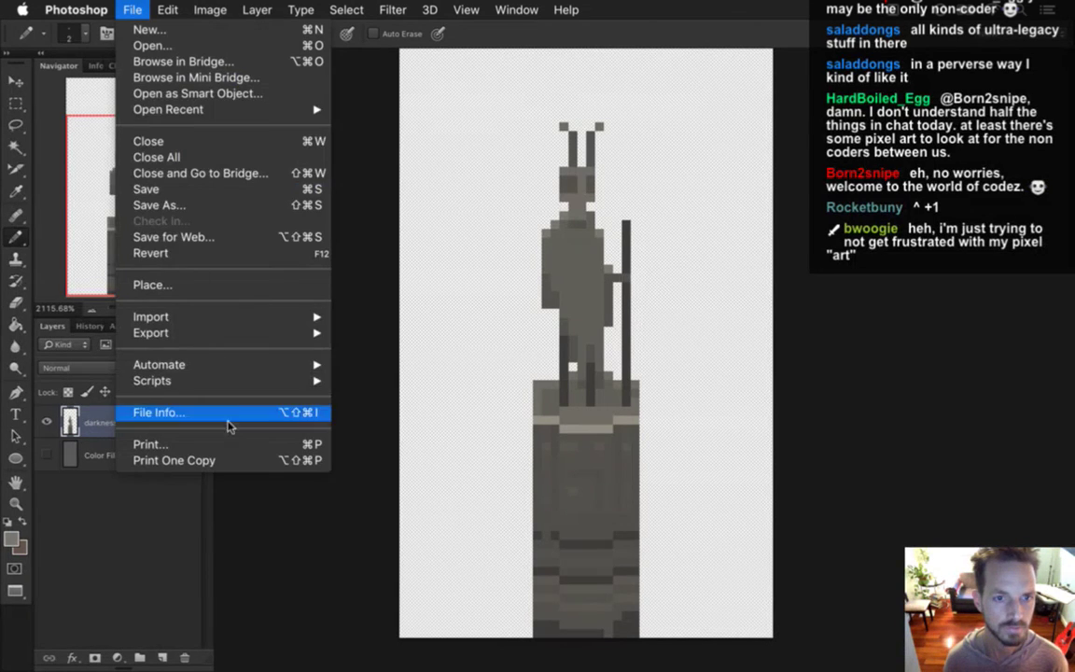
click(271, 236)
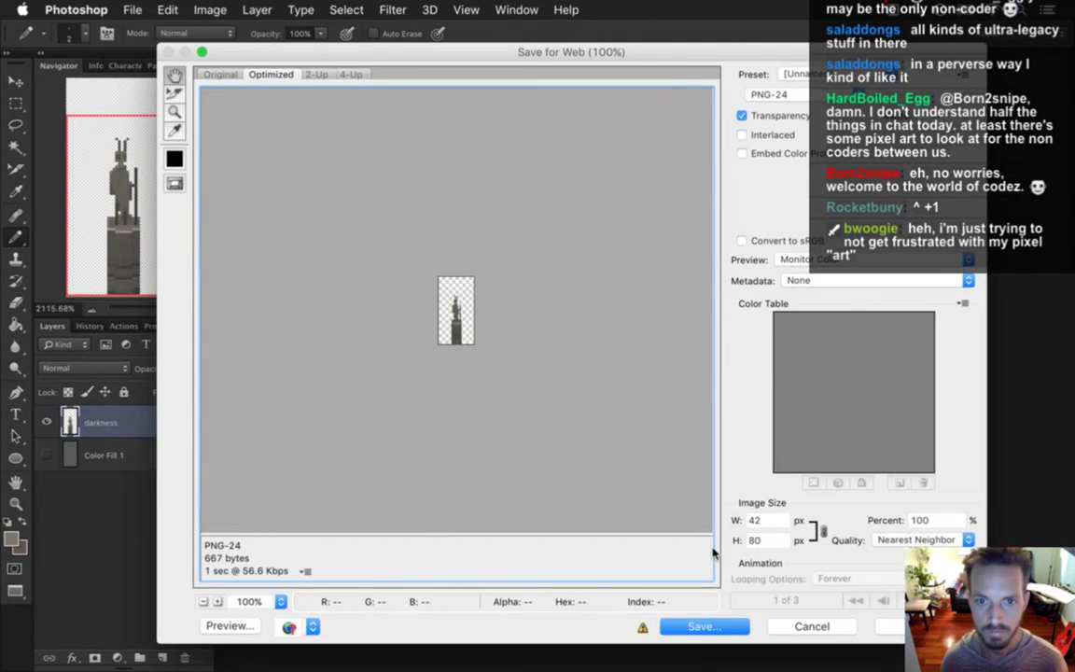
click(709, 627)
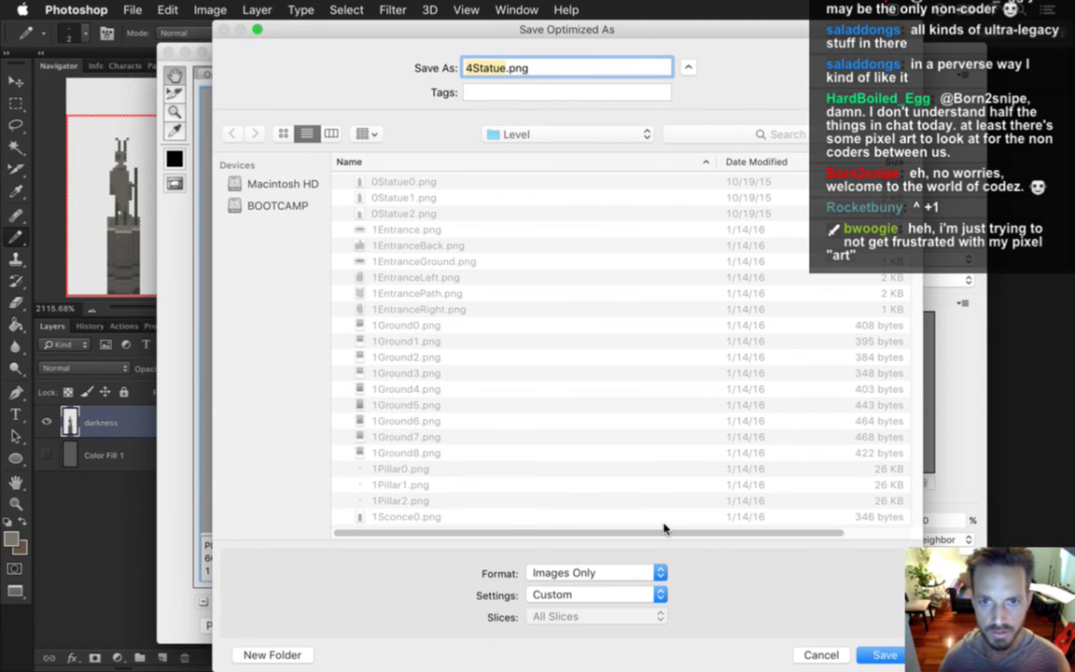
key(Right)
text(0)
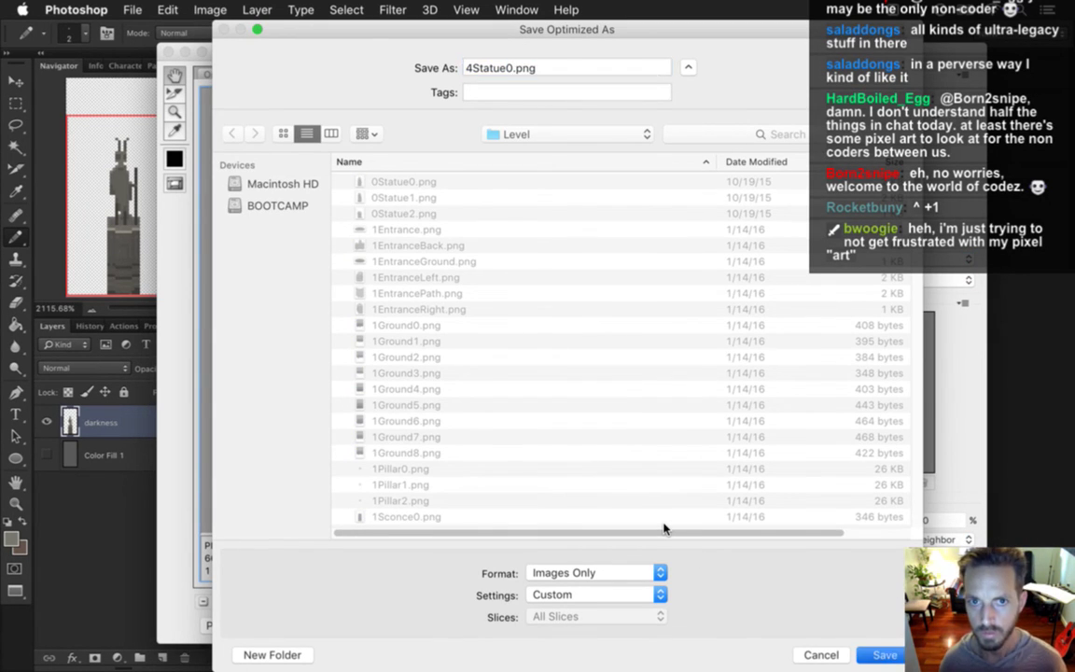
key(Return)
key(super+Tab)
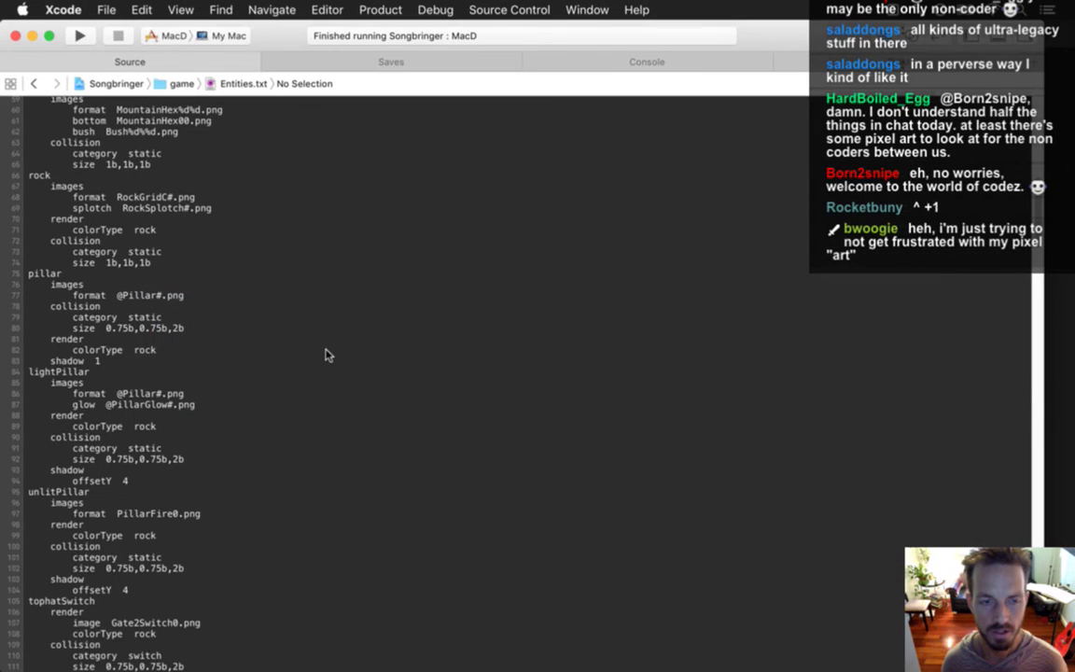
key(super+r)
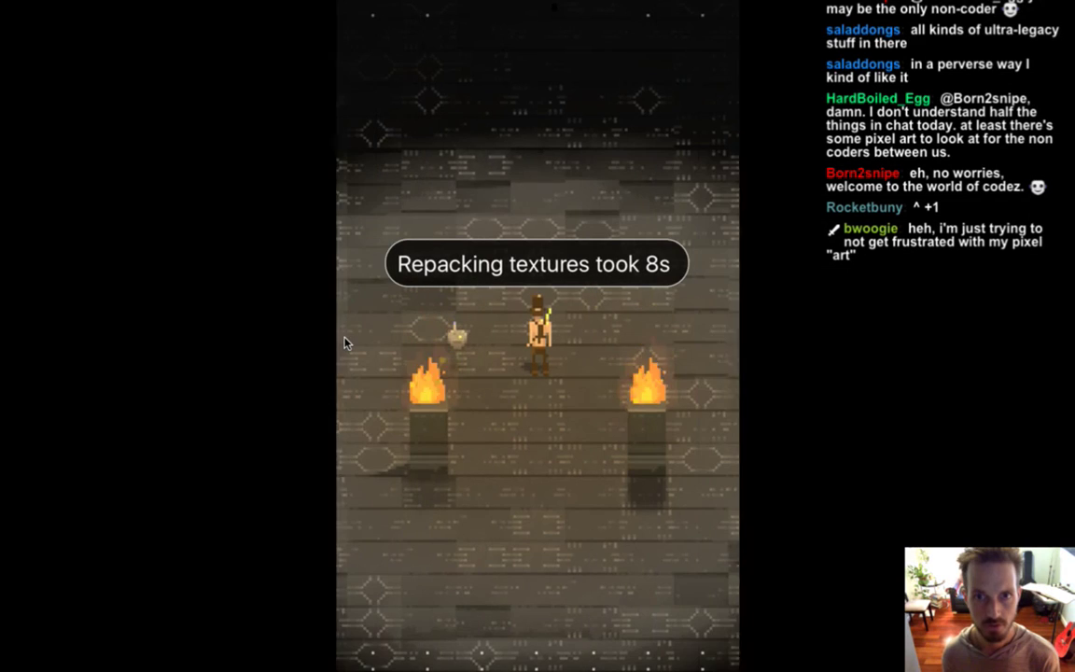
key(super+q)
click(81, 36)
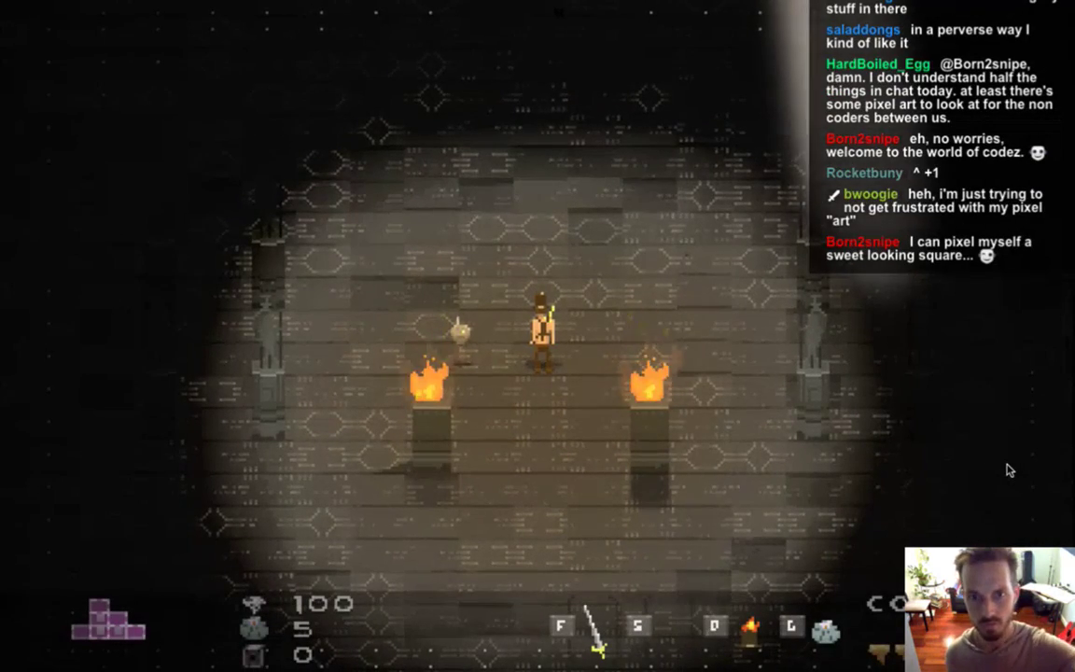
key(Left)
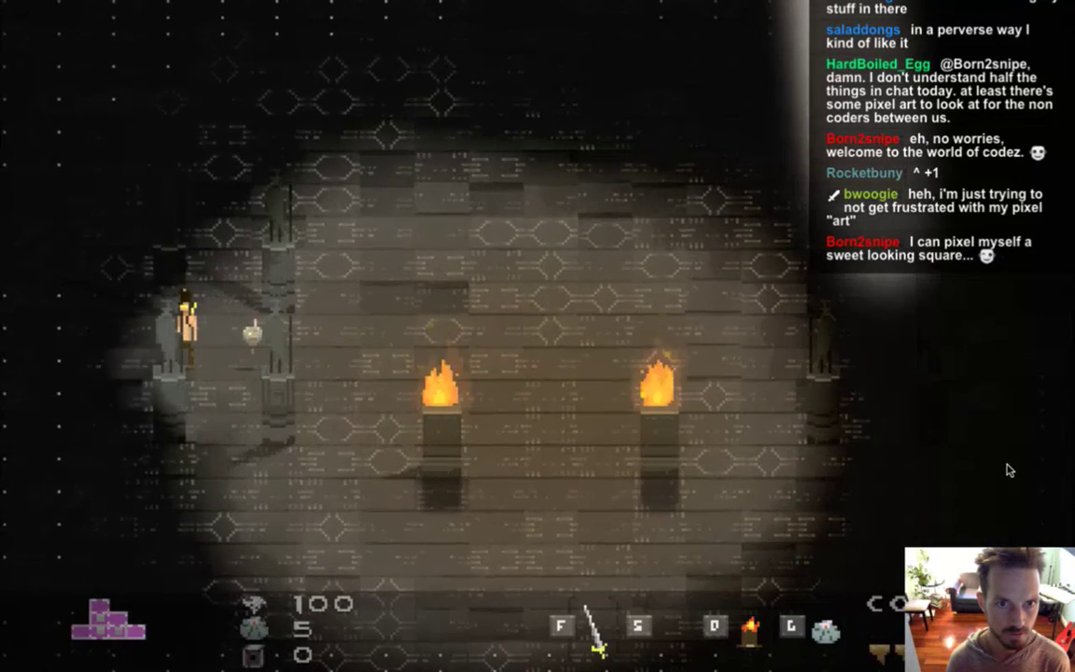
key(Right)
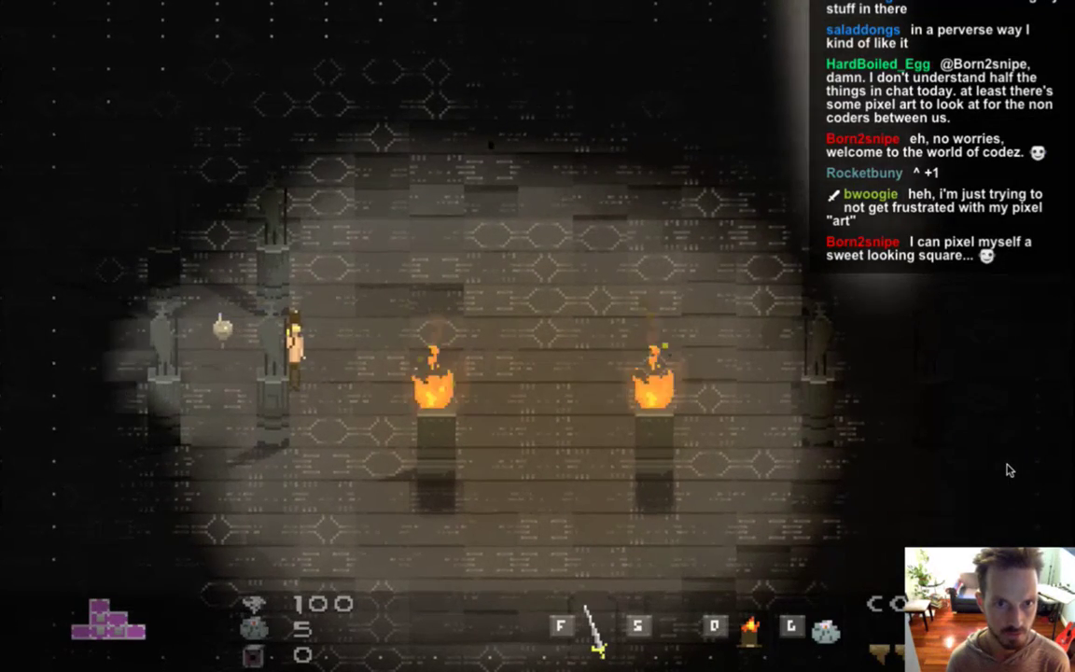
key(Right)
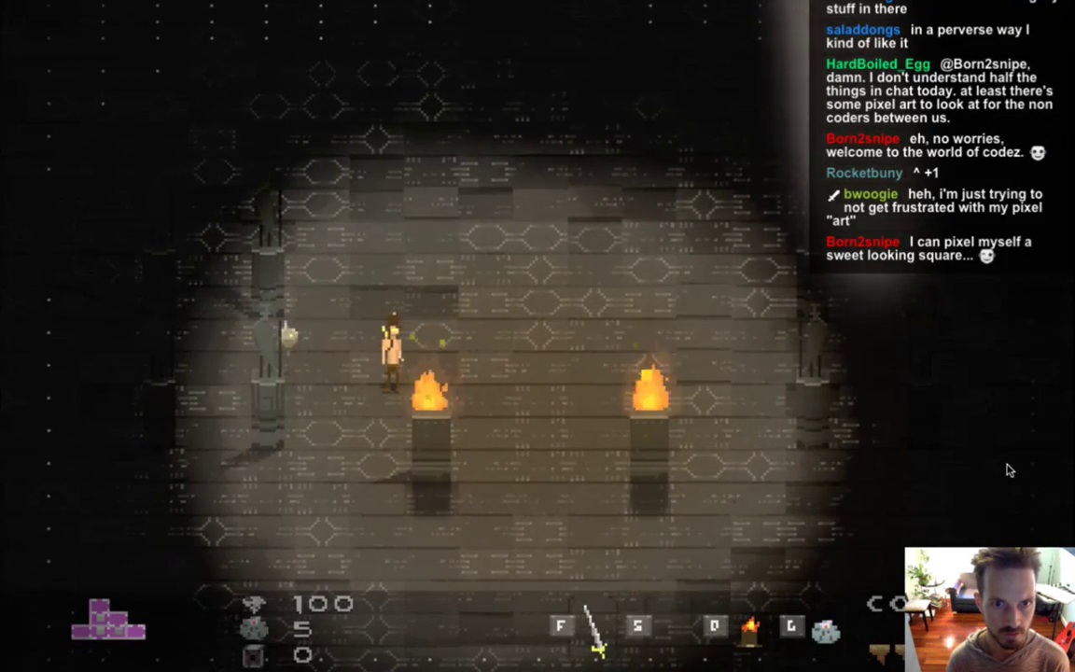
key(Right)
key(Right)
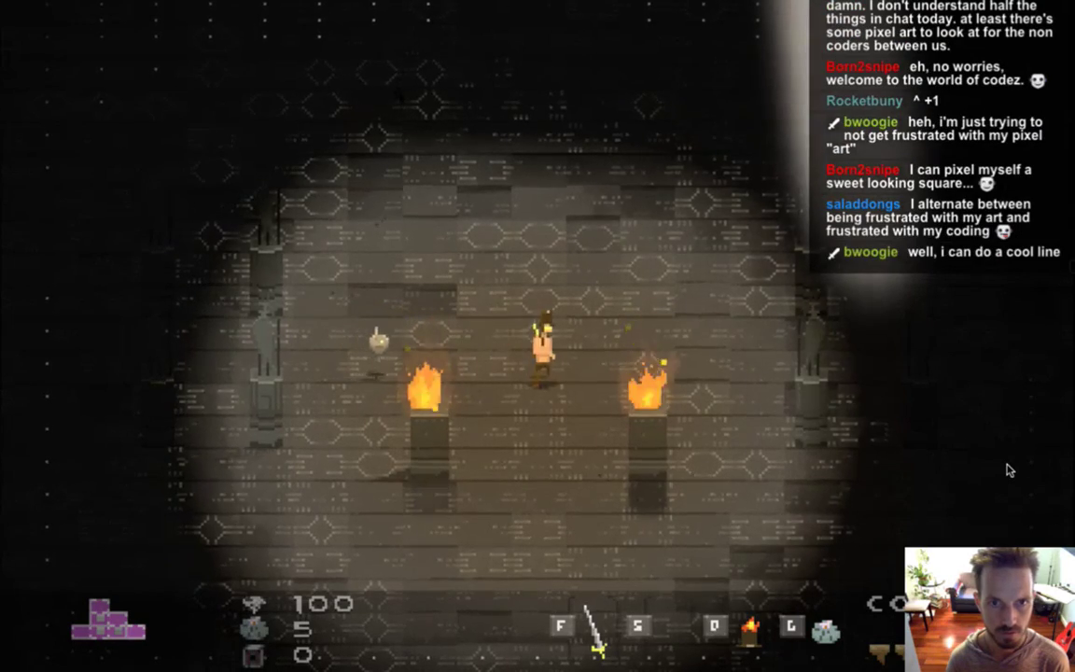
key(Right)
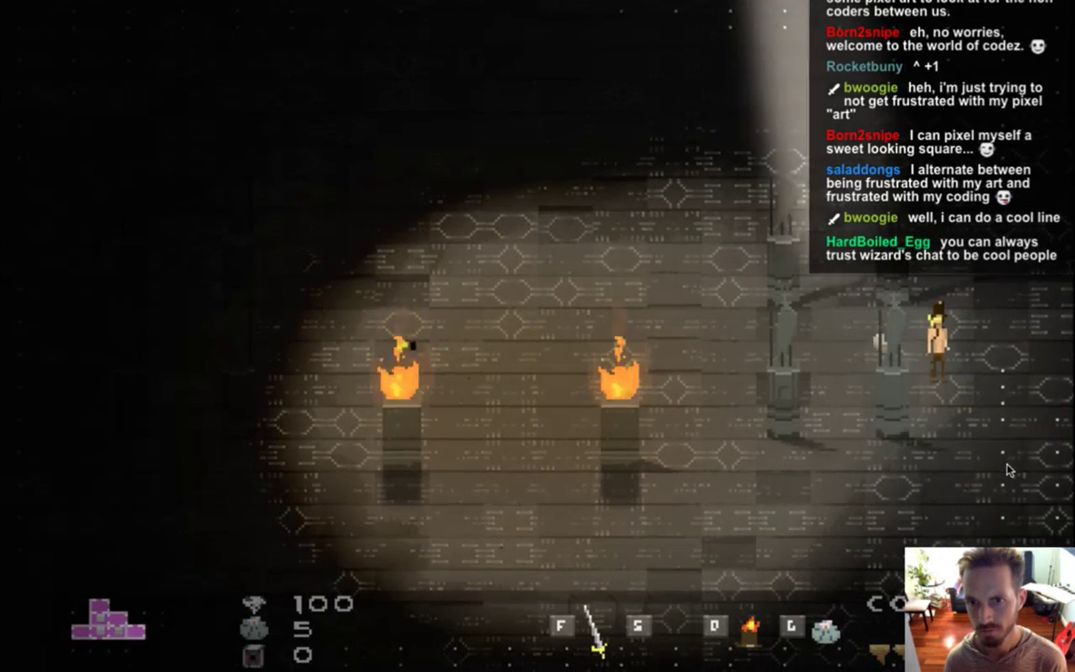
key(Left)
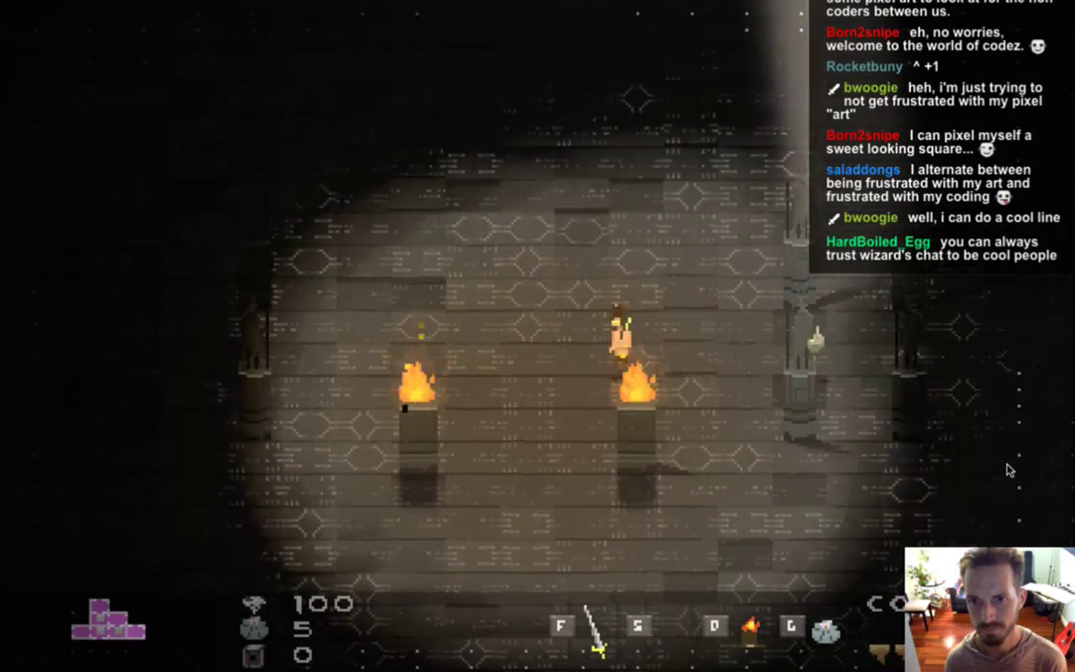
key(Left)
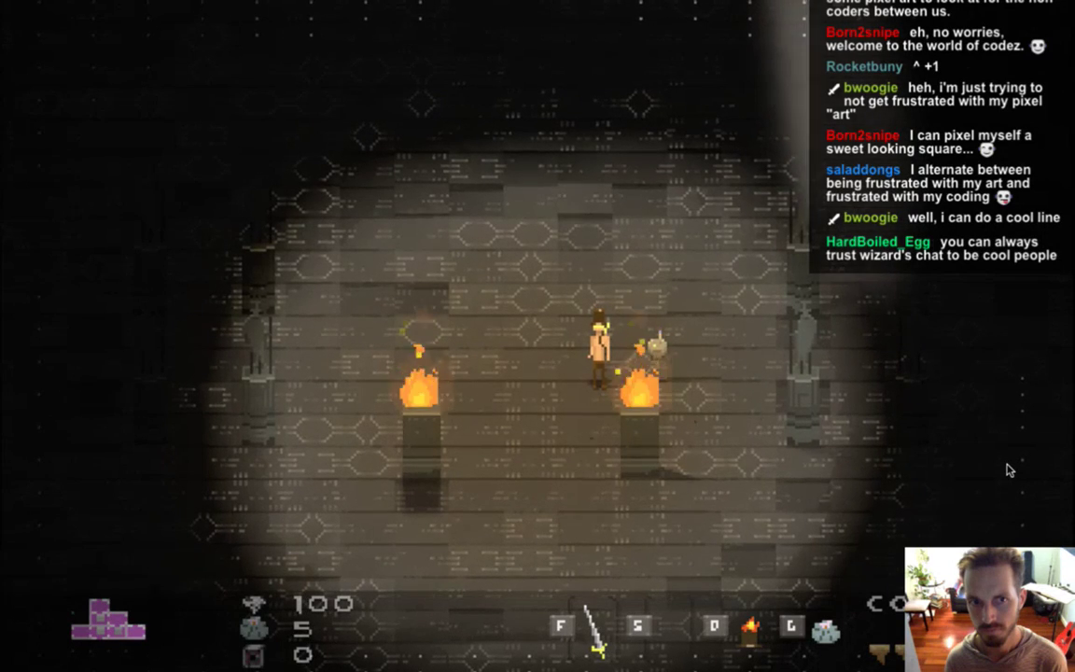
key(Right)
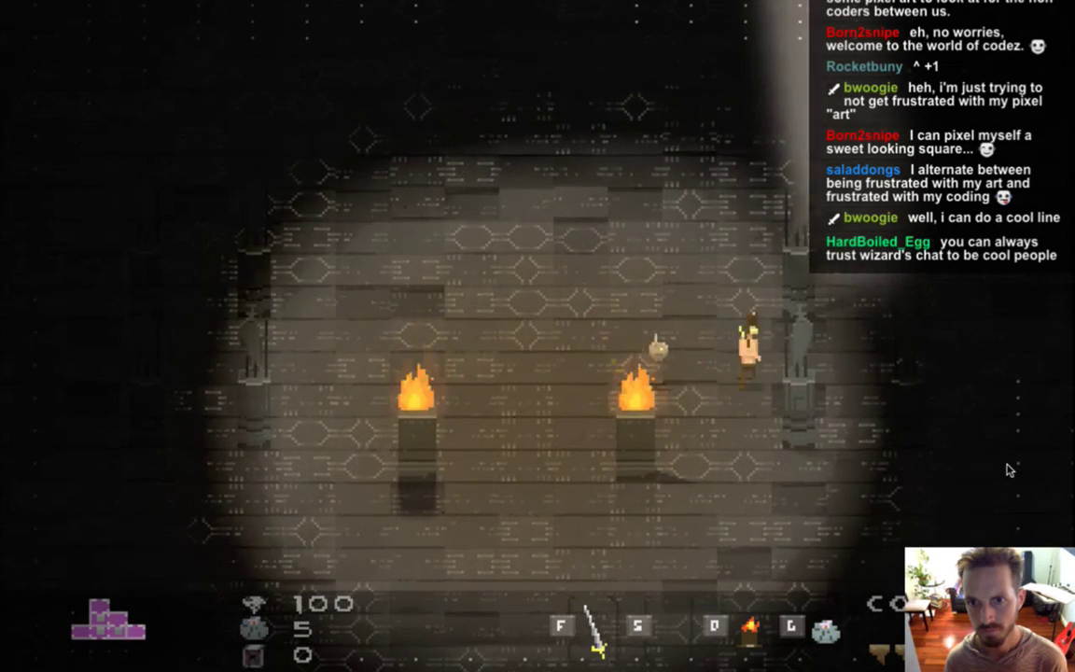
key(Right)
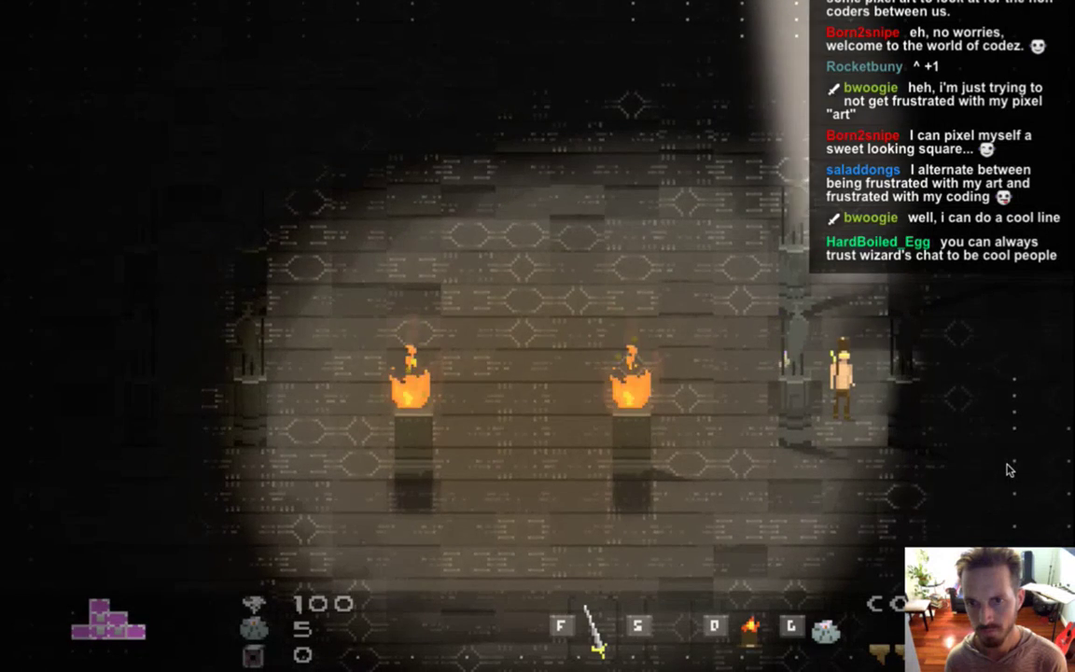
key(super+q)
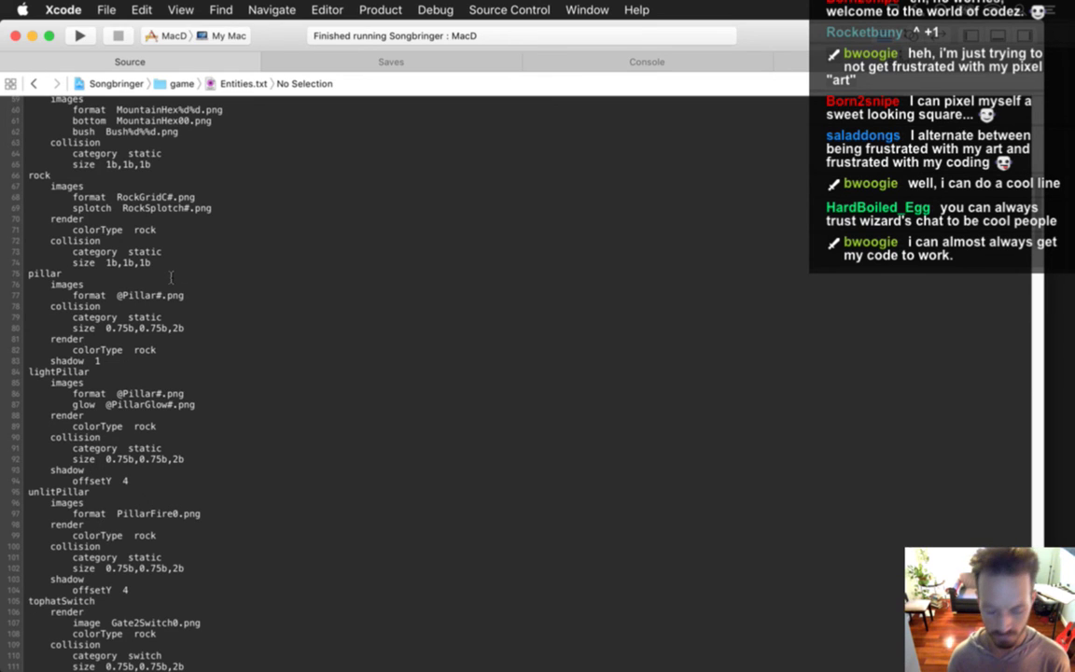
Search Entities.txt for 'statue' and place the cursor in the statue entry.
scroll(170, 276, down, 5)
scroll(171, 276, down, 3)
scroll(171, 276, up, 8)
scroll(171, 277, up, 3)
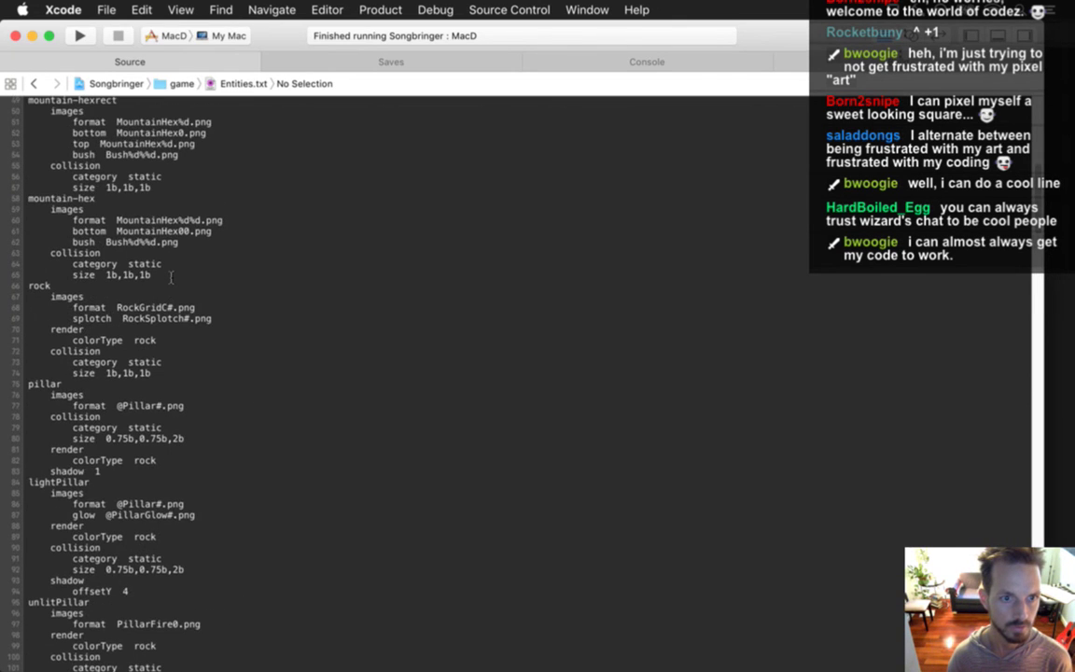
scroll(171, 277, up, 15)
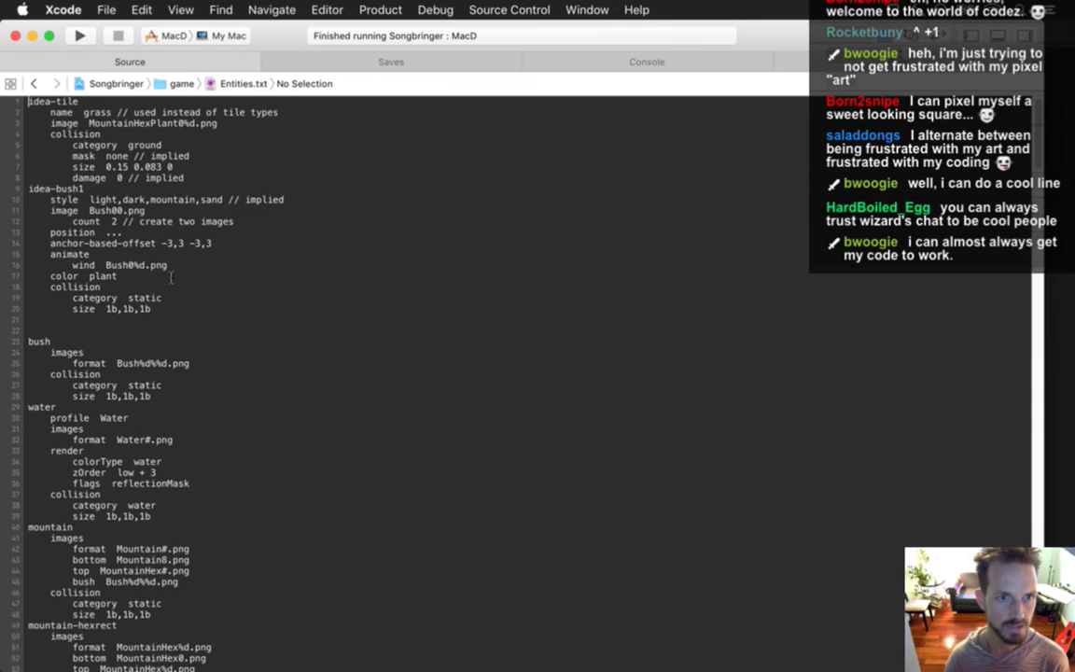
key(super+f)
text(statue)
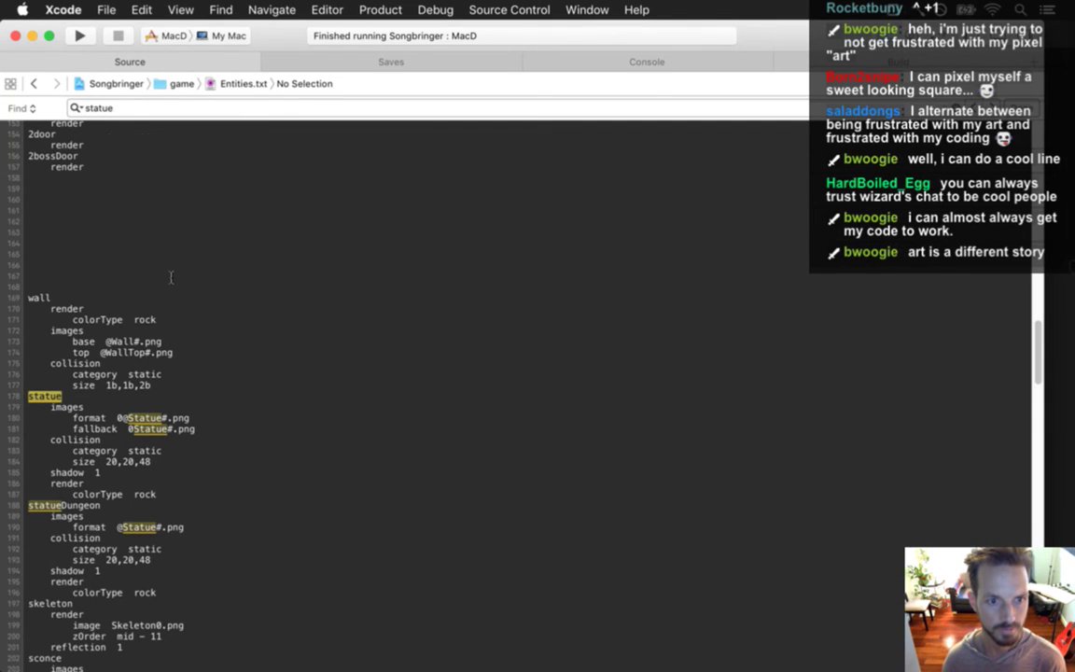
click(254, 440)
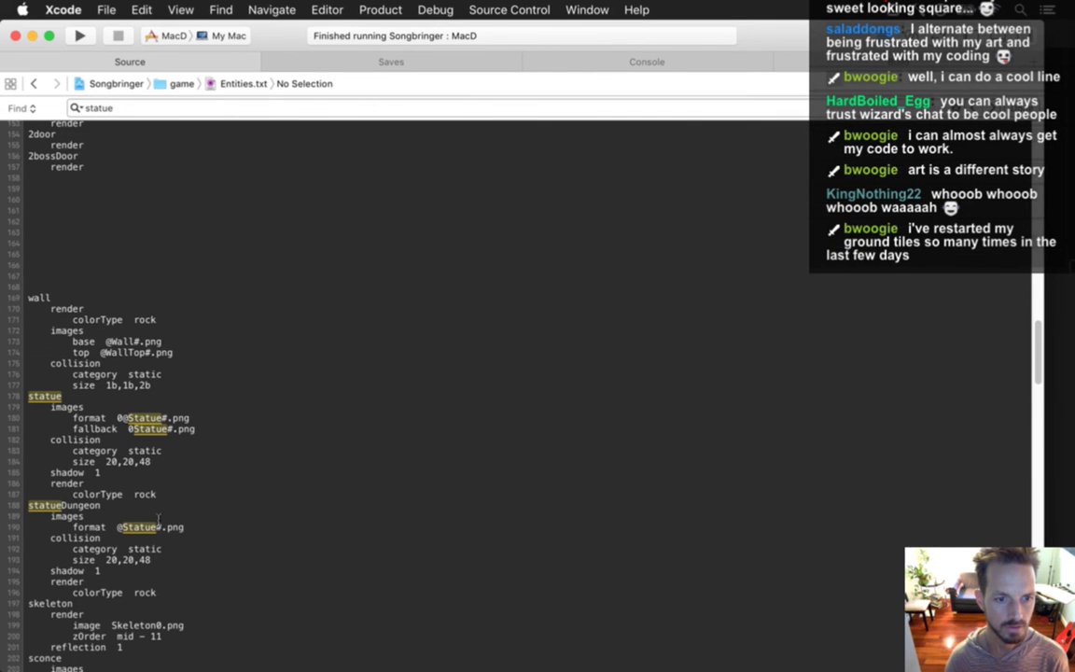
Review the surrounding entity definitions, close the Find bar, and return to Photoshop.
scroll(158, 519, up, 10)
scroll(158, 519, up, 10)
scroll(158, 519, up, 5)
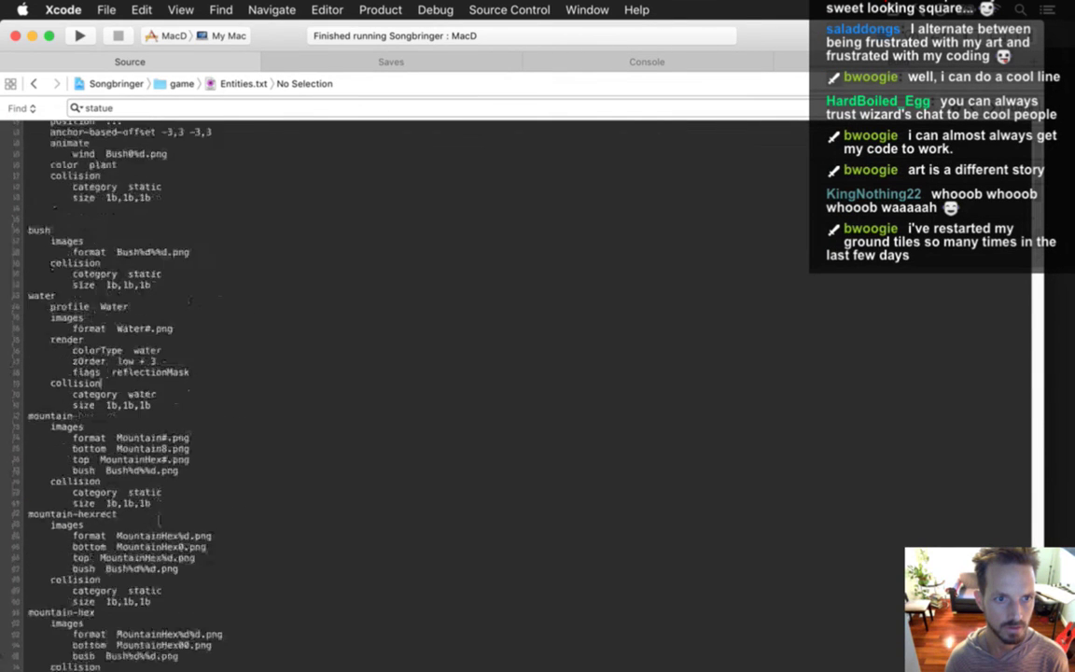
scroll(159, 512, up, 5)
scroll(158, 520, down, 5)
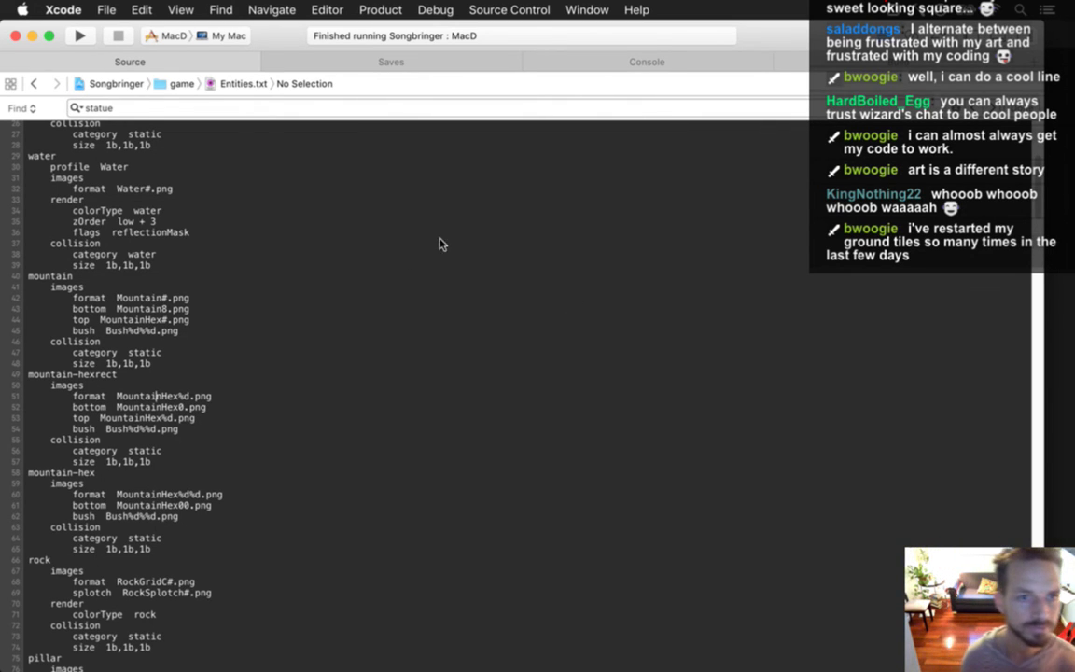
key(Escape)
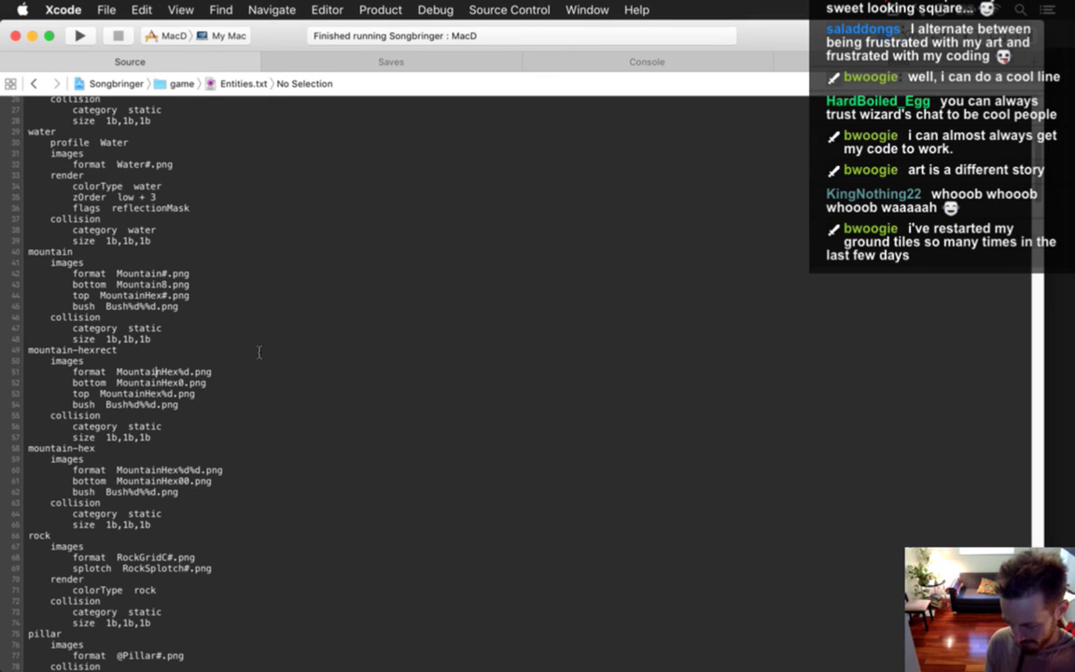
key(super+Tab)
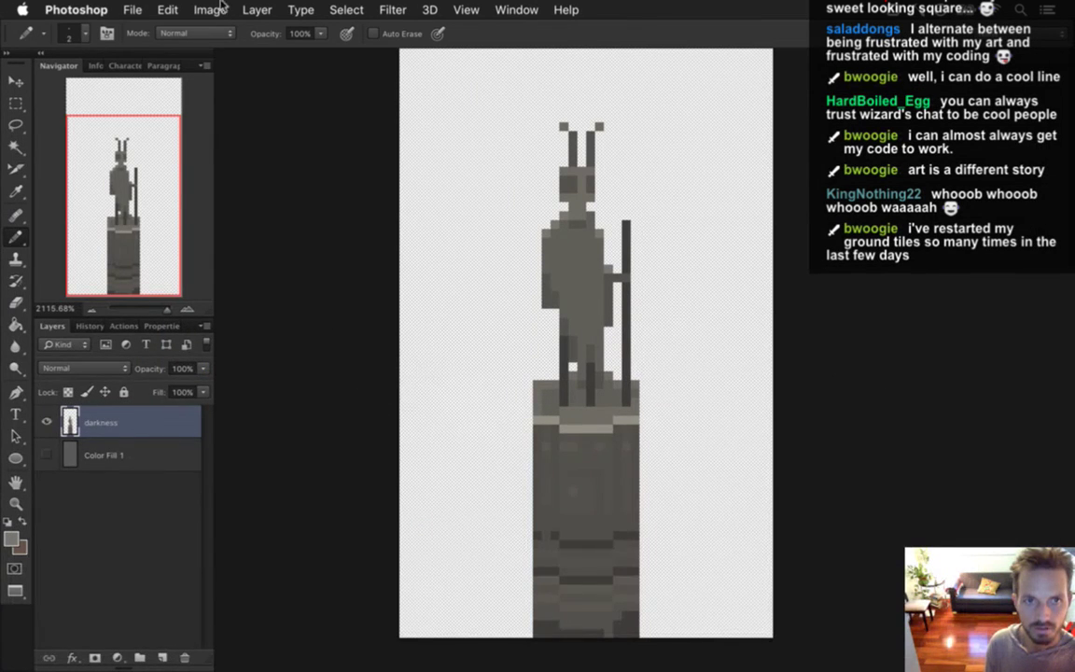
Open the recent file 1Pillar.psd and zoom in closely on the pillar art.
click(132, 9)
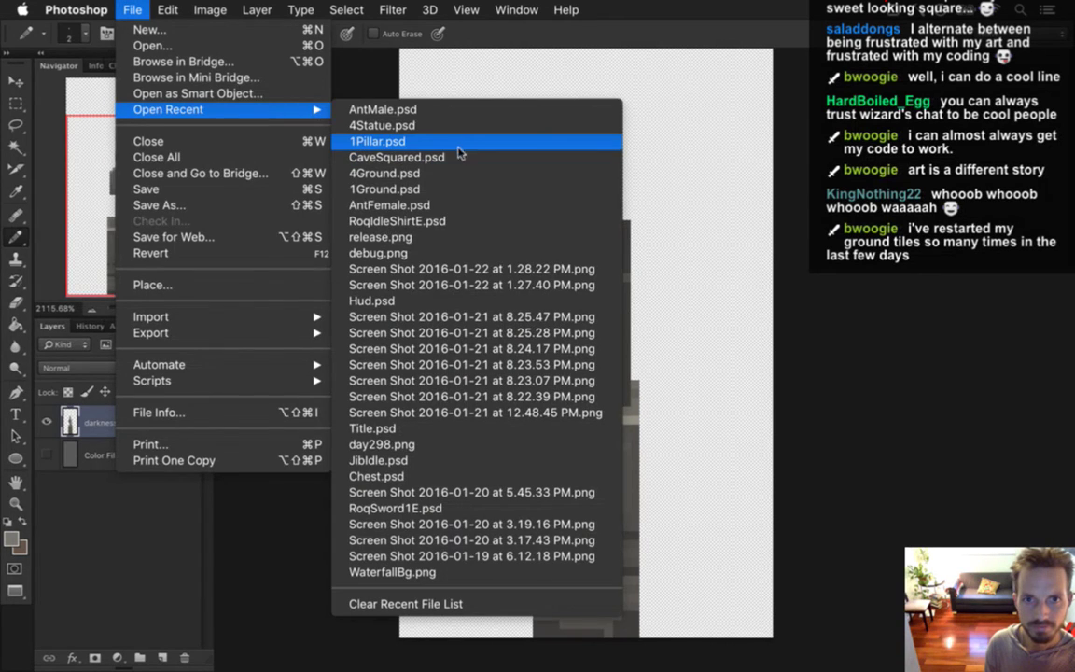
click(460, 143)
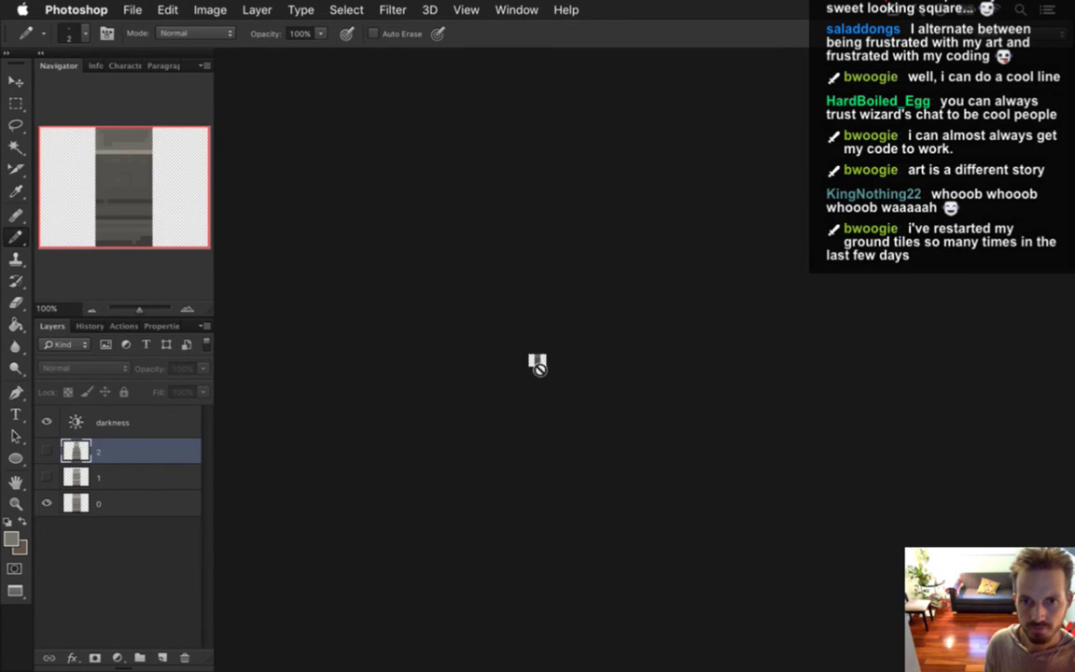
drag(538, 364, 591, 384)
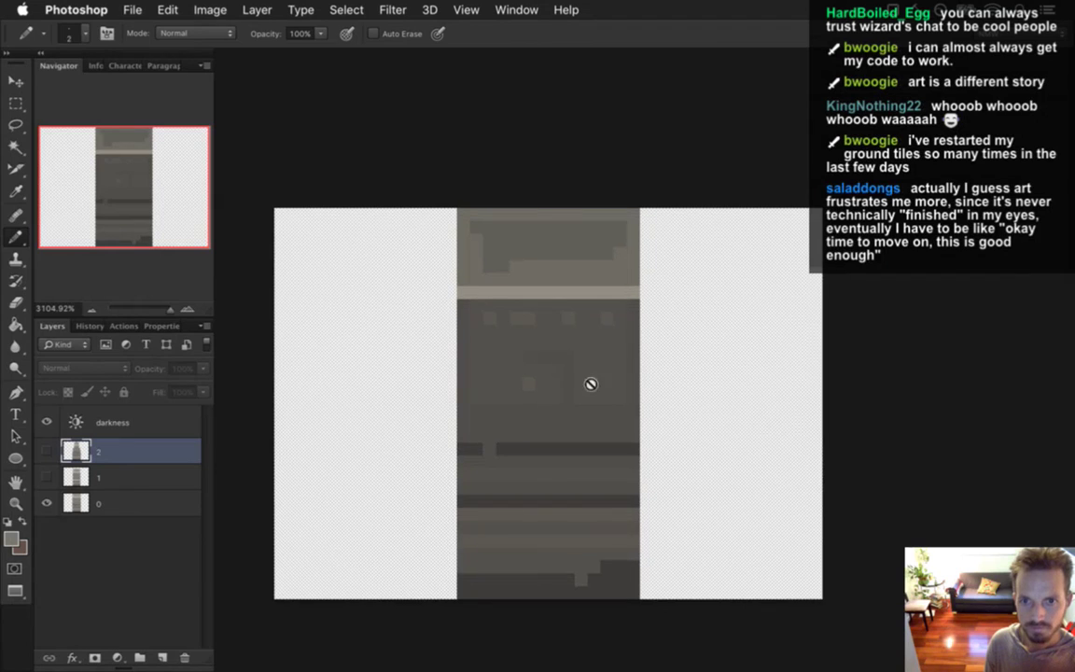
key(i)
In 4Statue.psd, pencil a small dark grey block left of the statue.
click(519, 9)
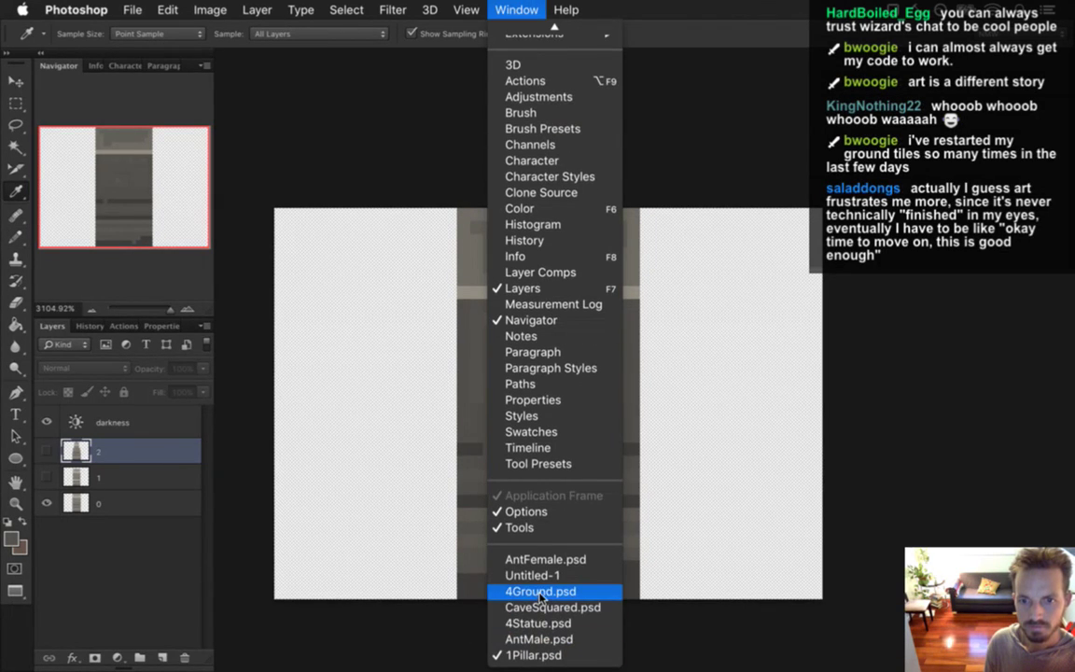
click(539, 623)
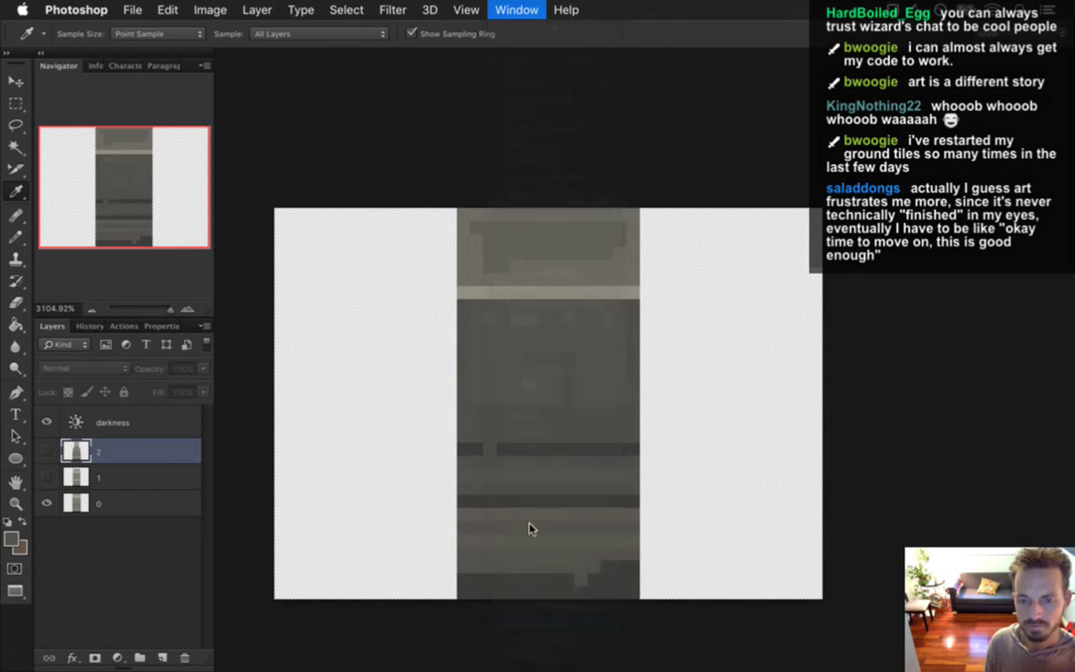
key(b)
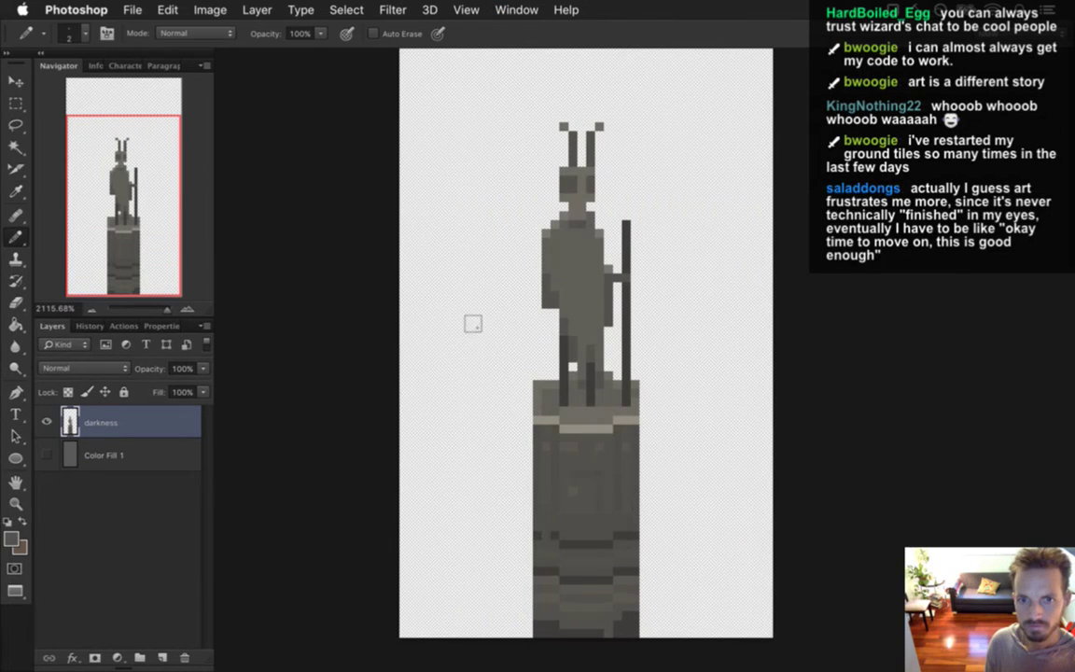
drag(462, 279, 463, 303)
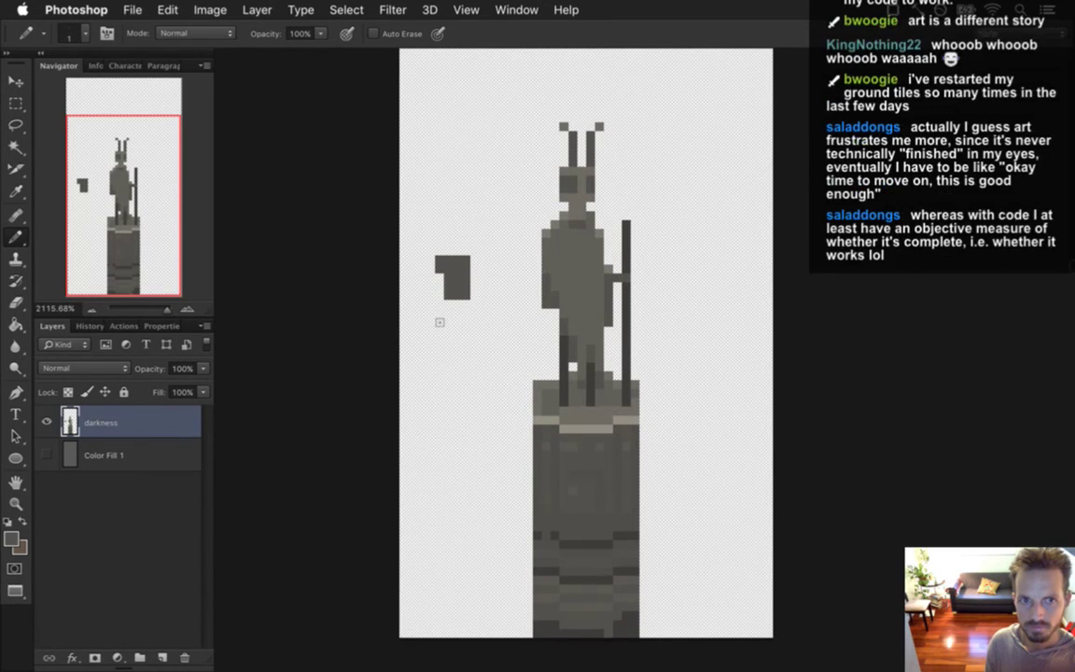
Paste the pillar art into 4Statue.psd as Layer 1 and move it down-left beside the pedestal.
click(516, 10)
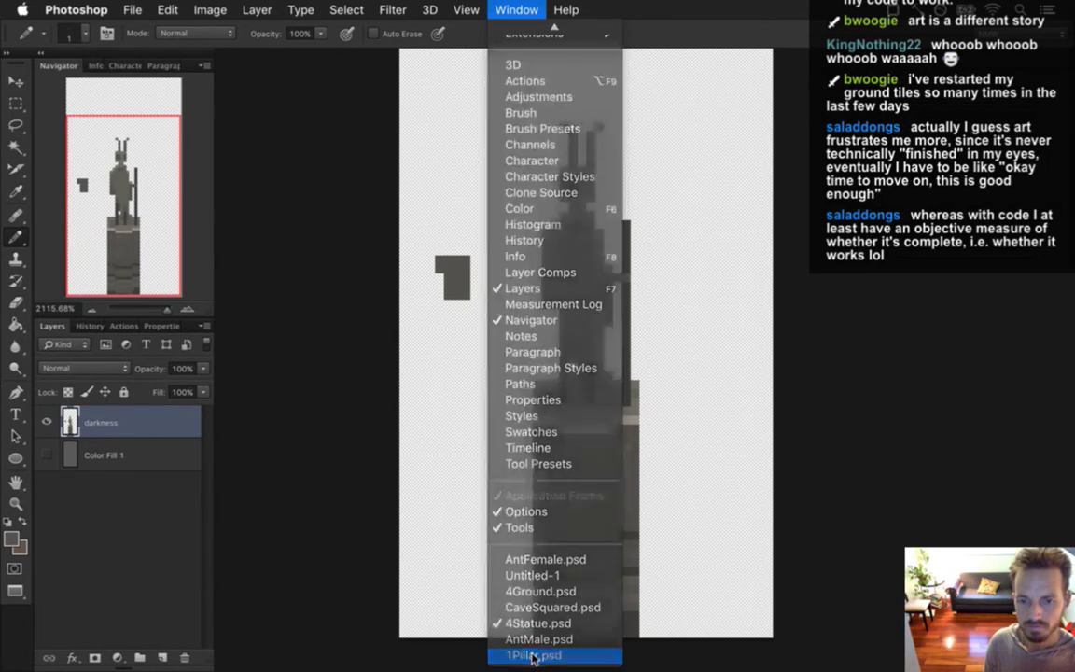
click(529, 657)
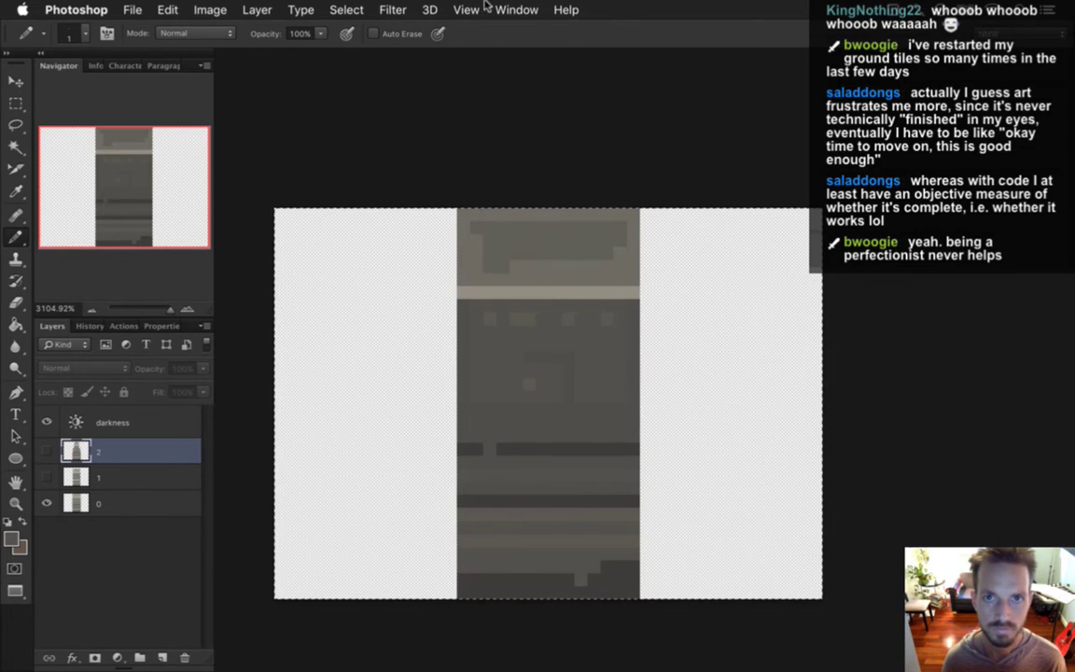
click(517, 9)
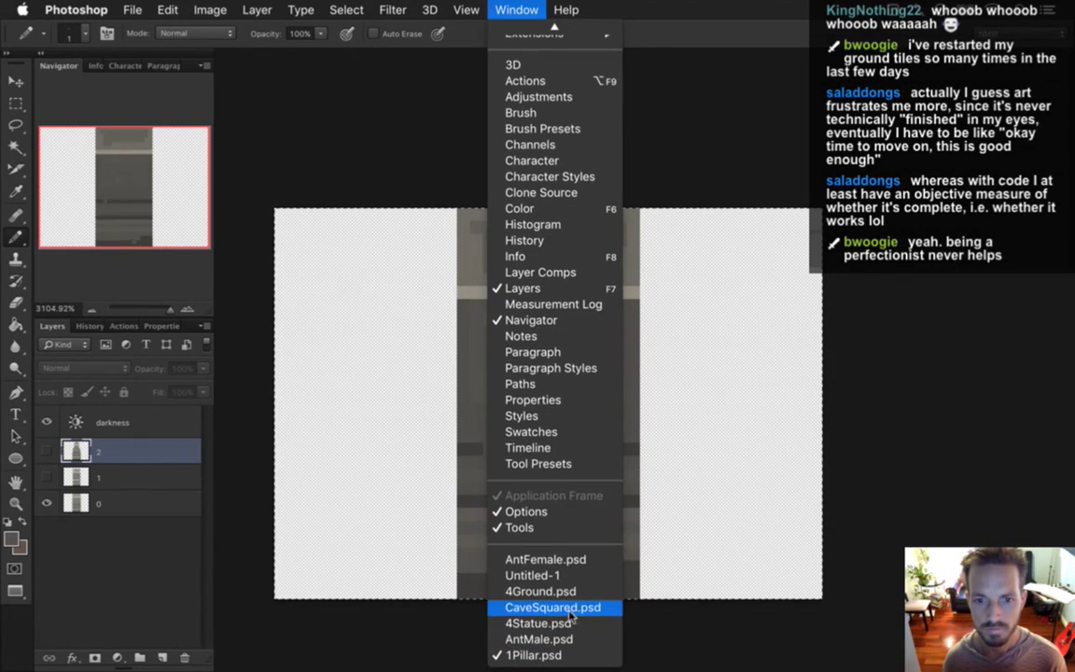
click(550, 624)
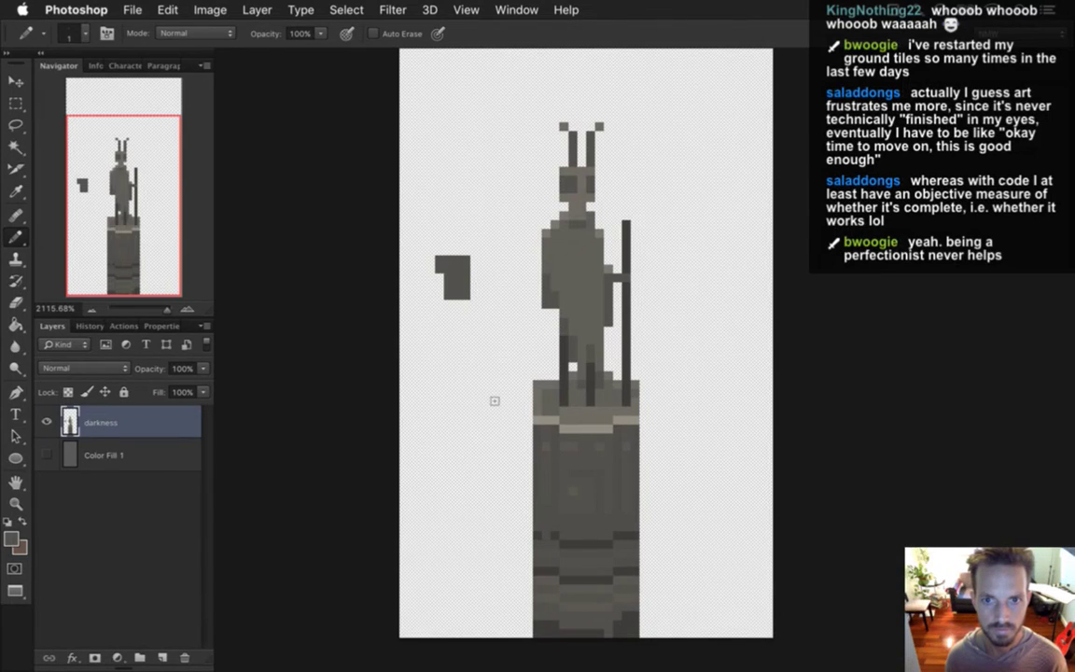
key(ctrl+v)
key(m)
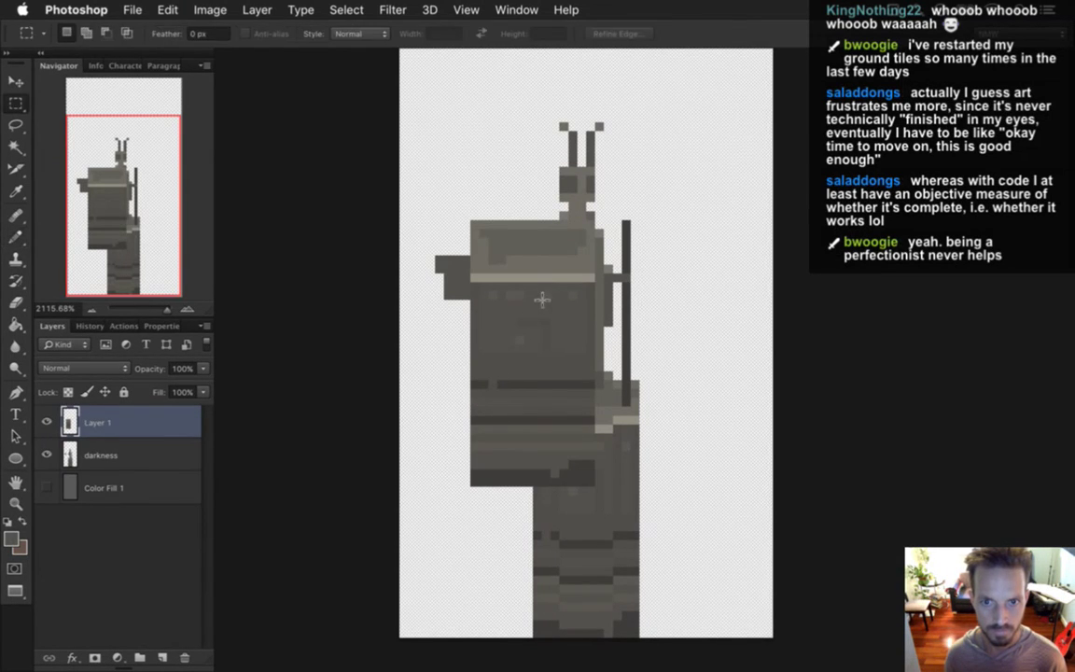
key(v)
mouse_move(549, 279)
mouse_down()
mouse_move(485, 399)
mouse_move(480, 381)
mouse_up()
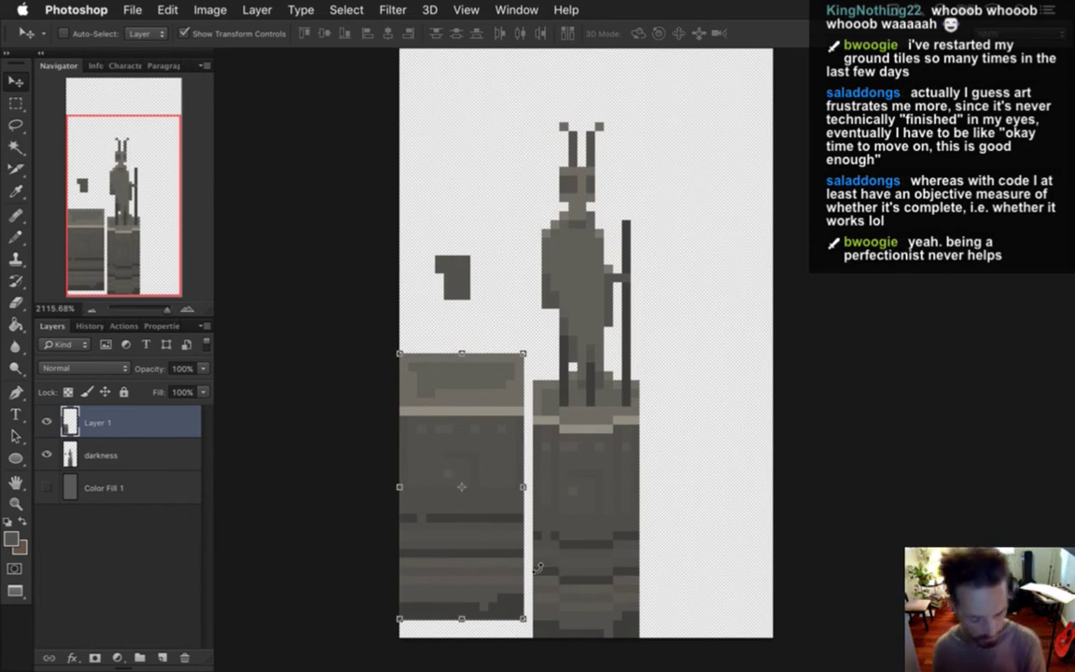
Open AreaCreation.cpp at createStatueTile using Open Quickly with 'arcre'.
key(super+Tab)
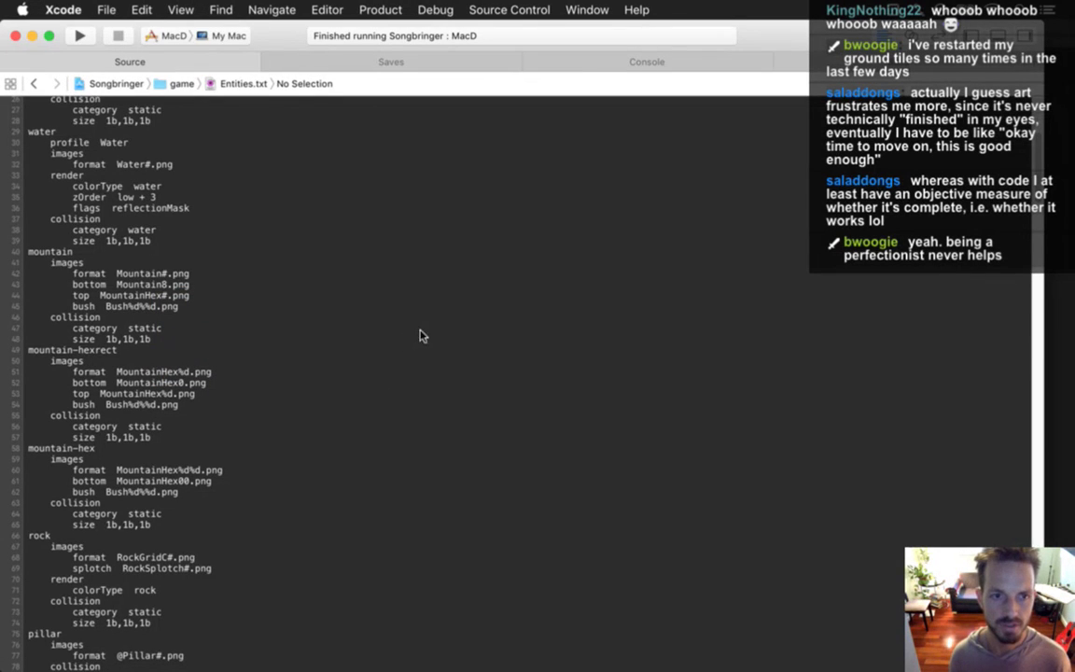
click(441, 330)
key(Up)
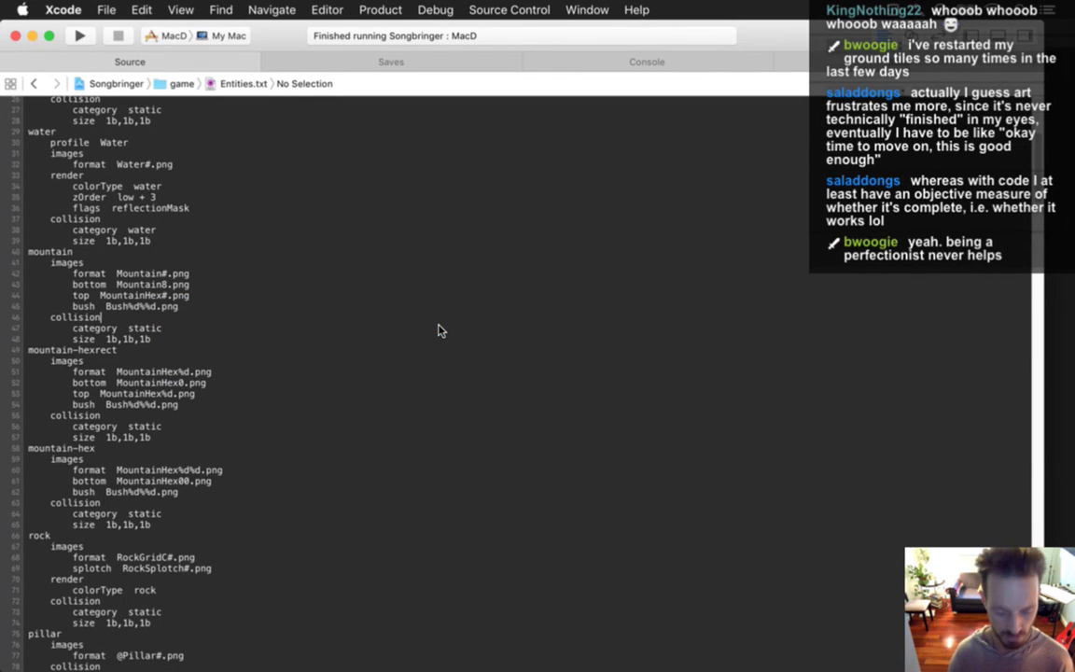
key(super+shift+o)
text(arcre)
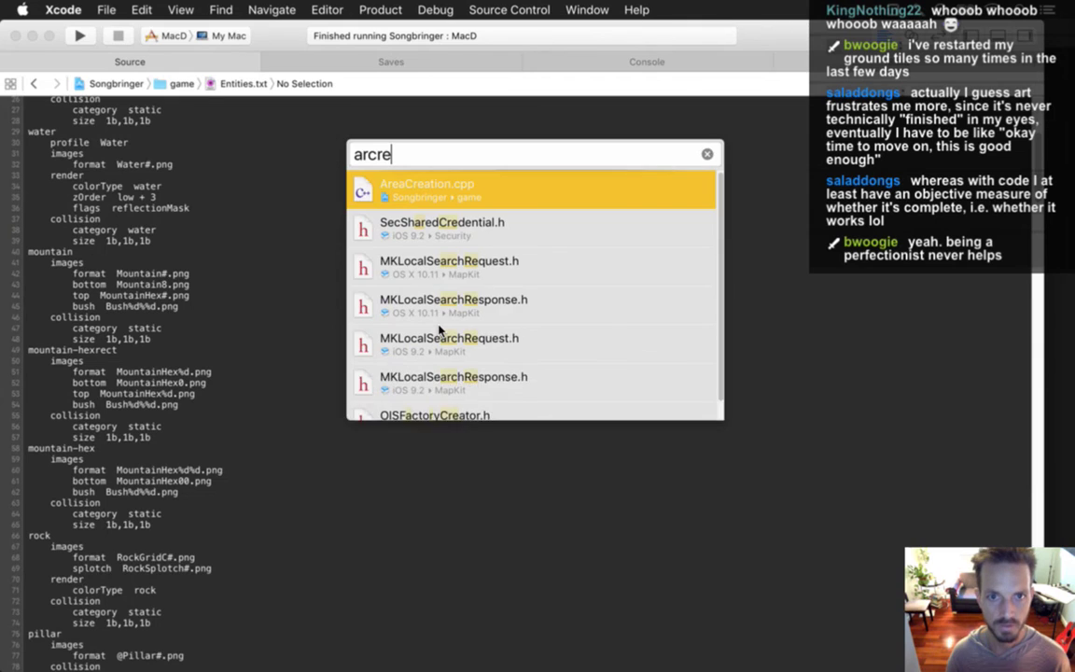
key(Return)
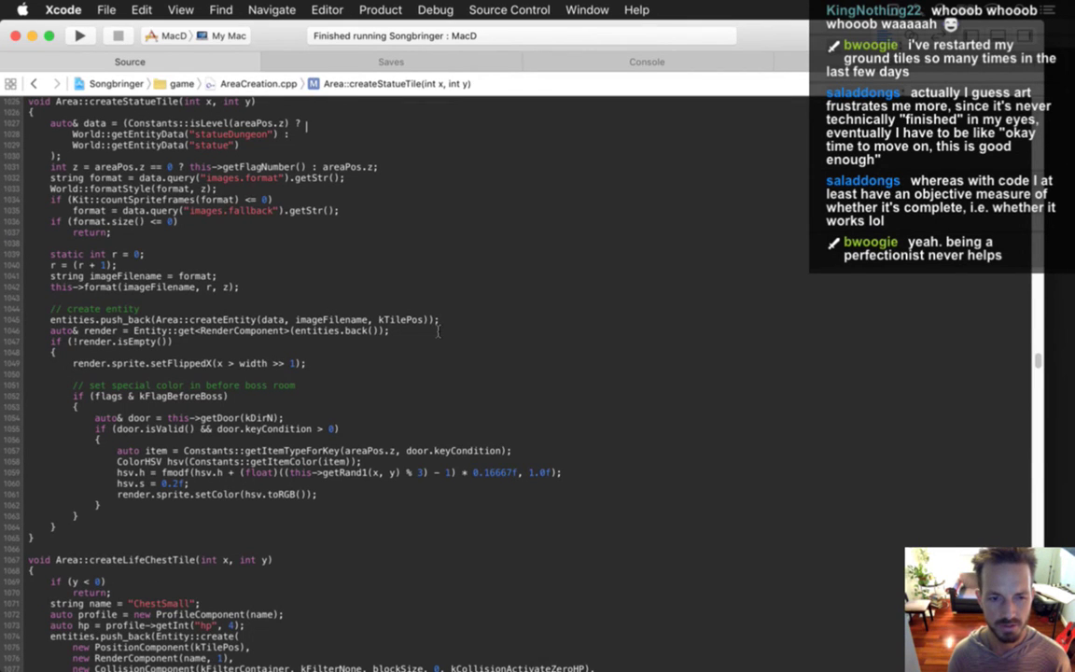
Search the file for 'statu' and locate the statue entity lookup lines.
key(super+f)
text(statu)
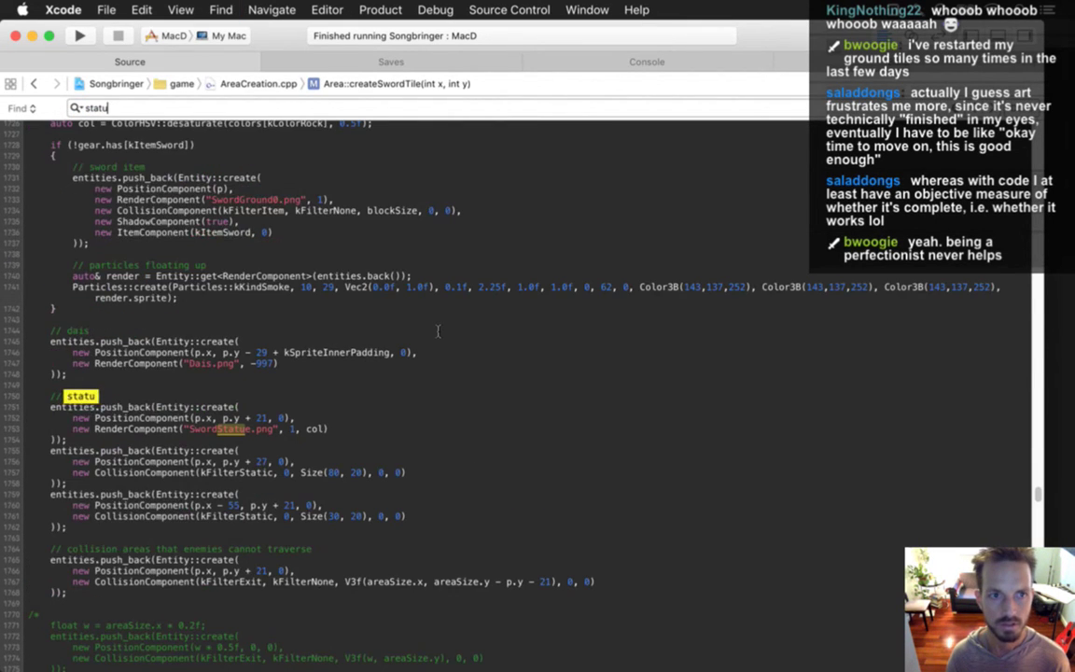
key(super+g)
key(super+g)
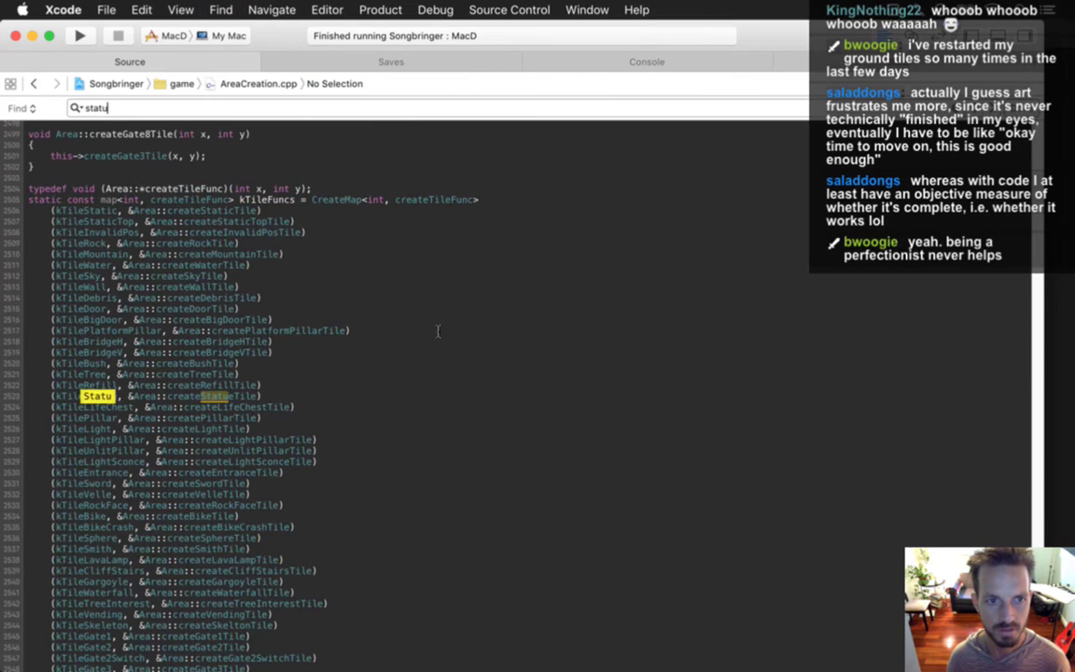
key(super+g)
key(super+g)
key(super+g)
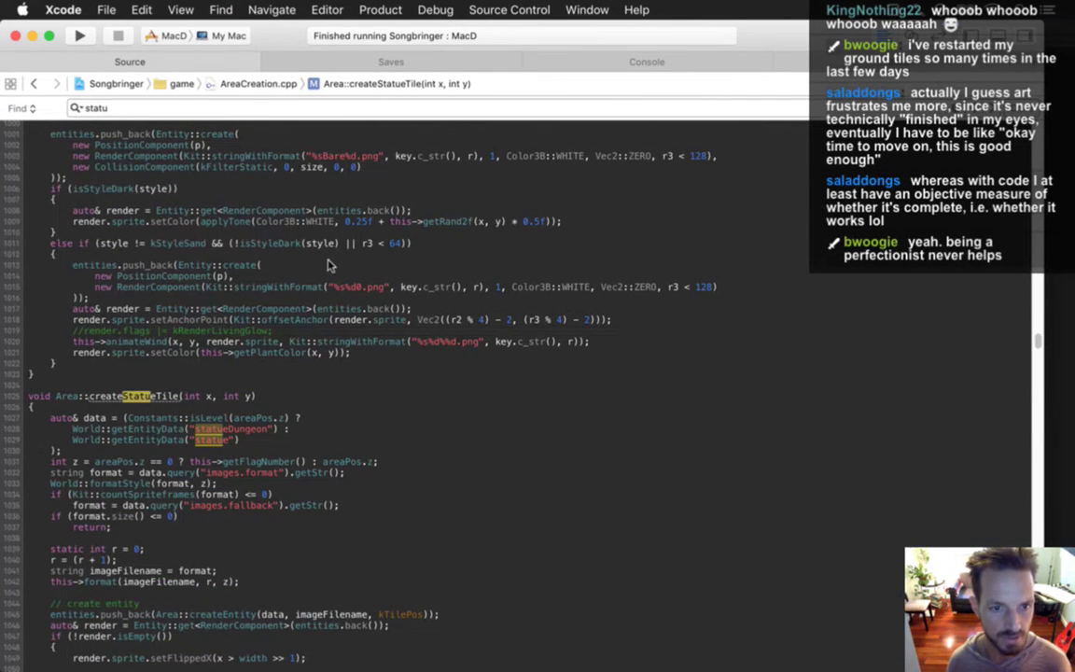
click(335, 431)
click(396, 453)
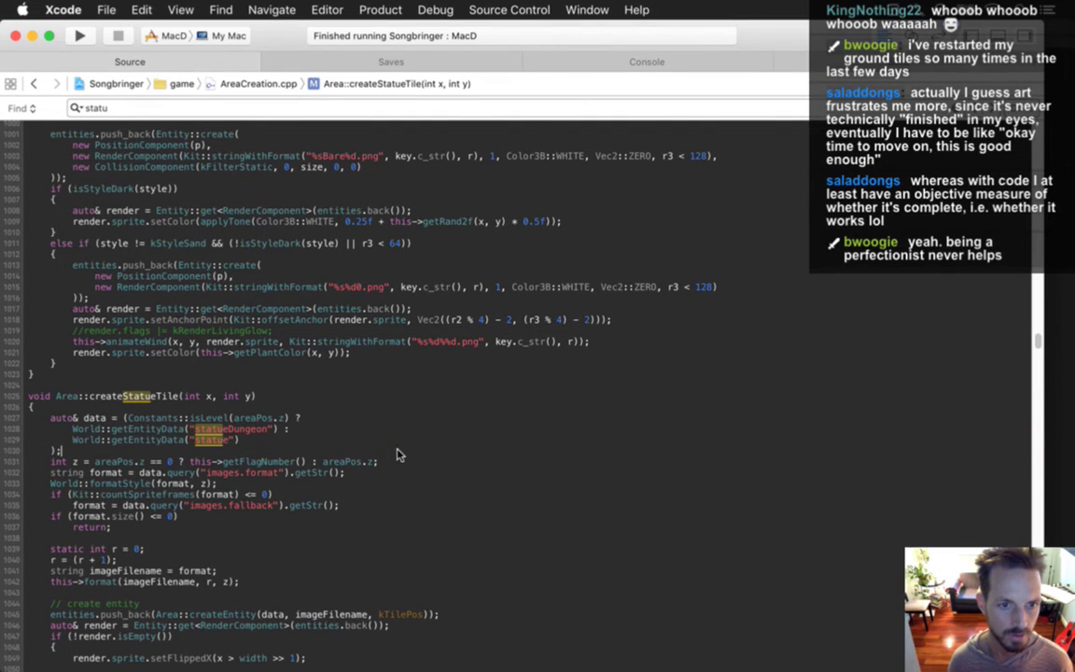
scroll(390, 454, down, 3)
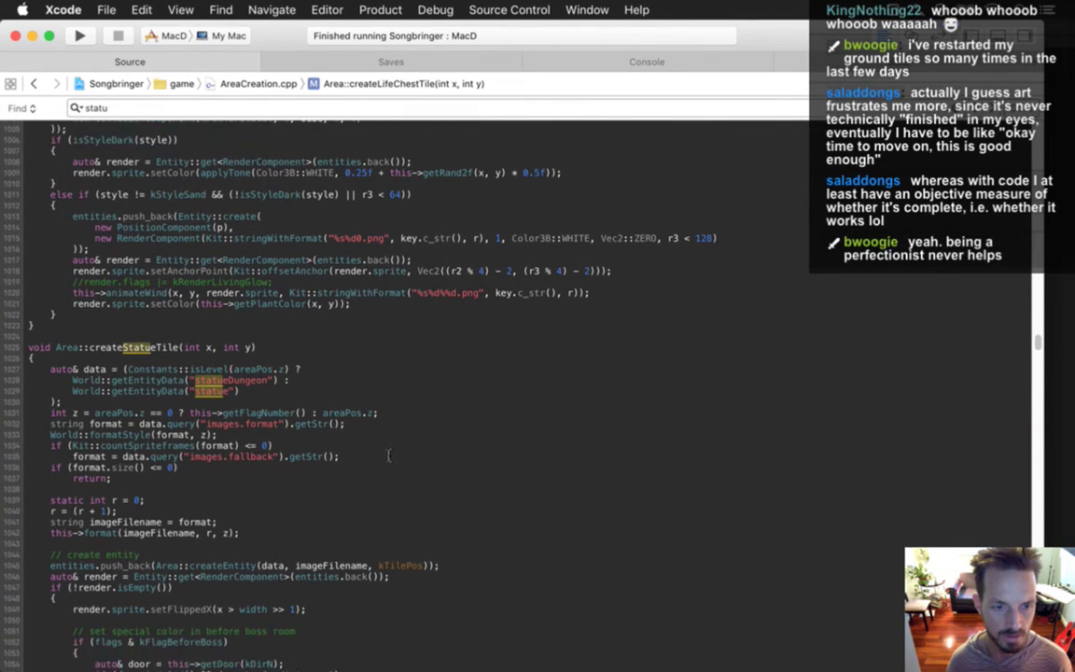
scroll(391, 454, down, 2)
scroll(390, 455, down, 1)
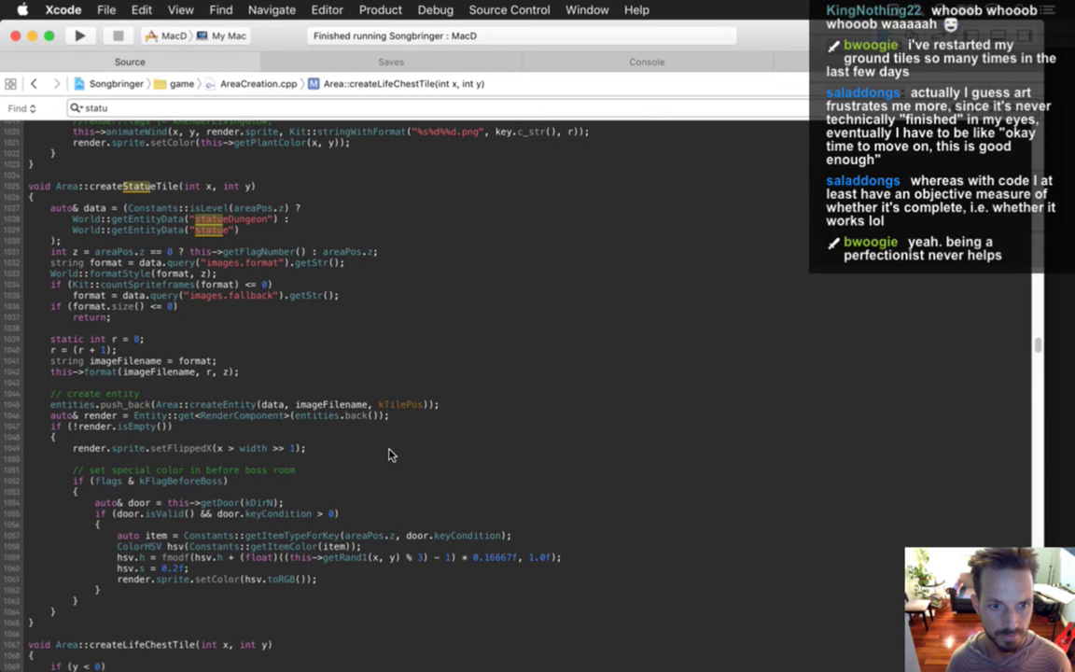
Wrap the before-boss-room colour block in /* */ and save the file.
key(Up)
key(Up)
key(Up)
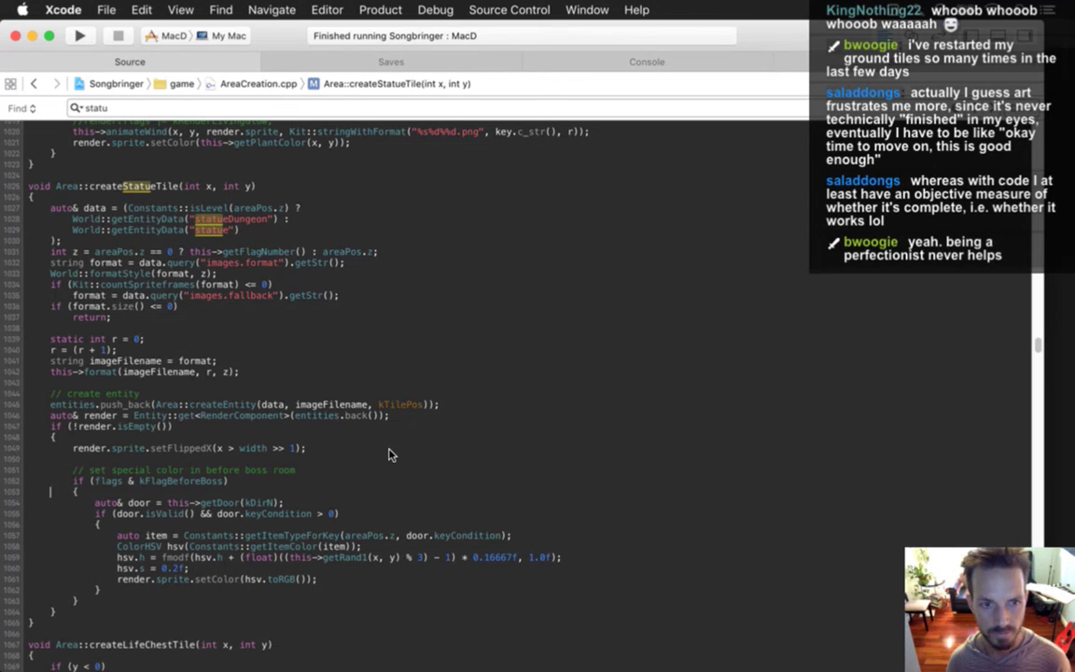
key(Up)
key(Up)
key(Up)
text(/*)
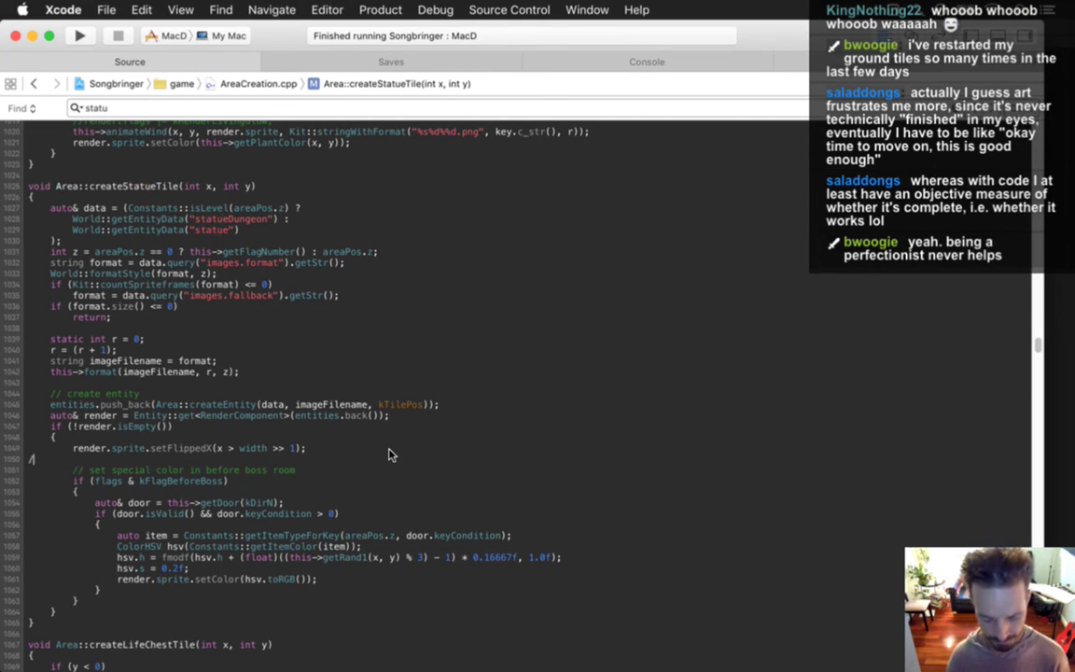
key(Down)
key(Down)
key(Down)
key(Return)
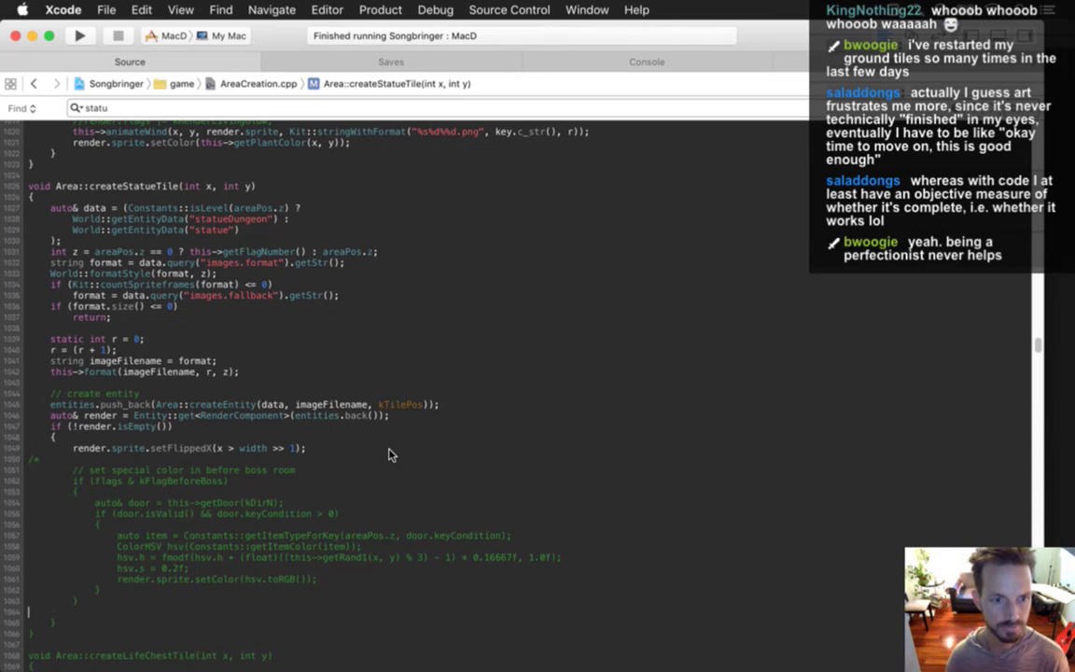
text(/)
key(super+s)
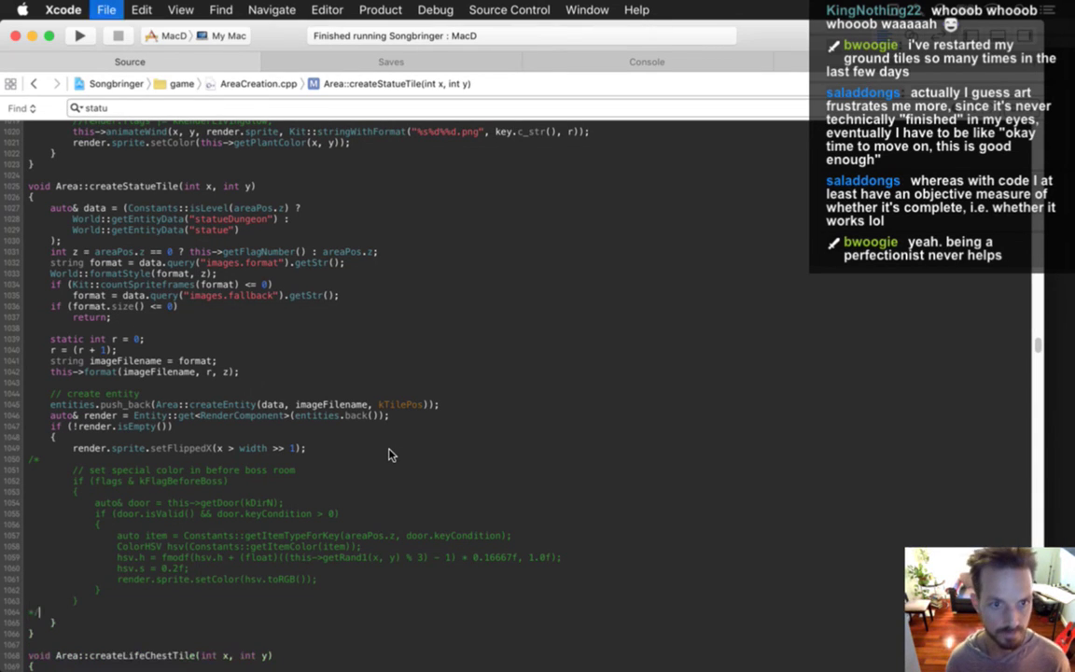
Build and run the game, then walk the hero around and between the two torches.
key(super+r)
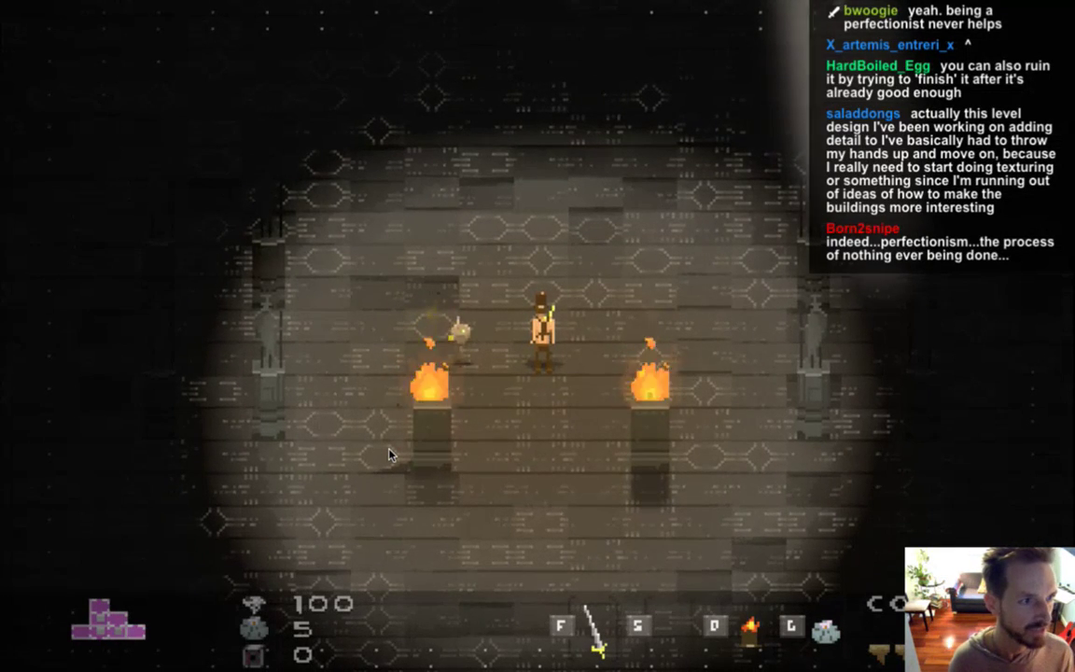
key(Left)
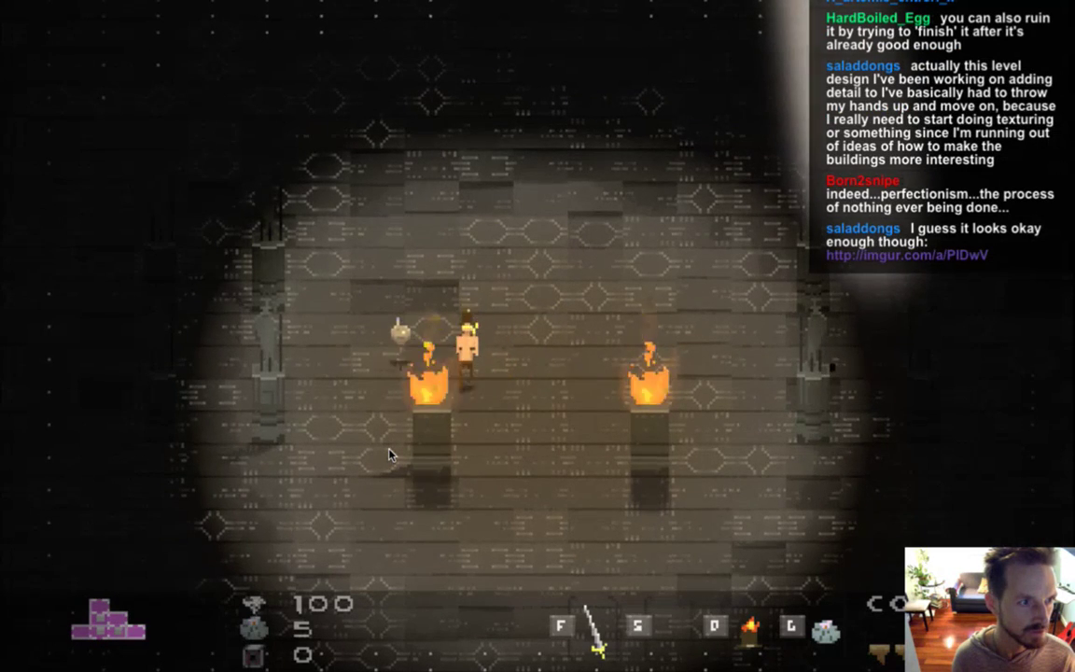
key(Down)
key(Right)
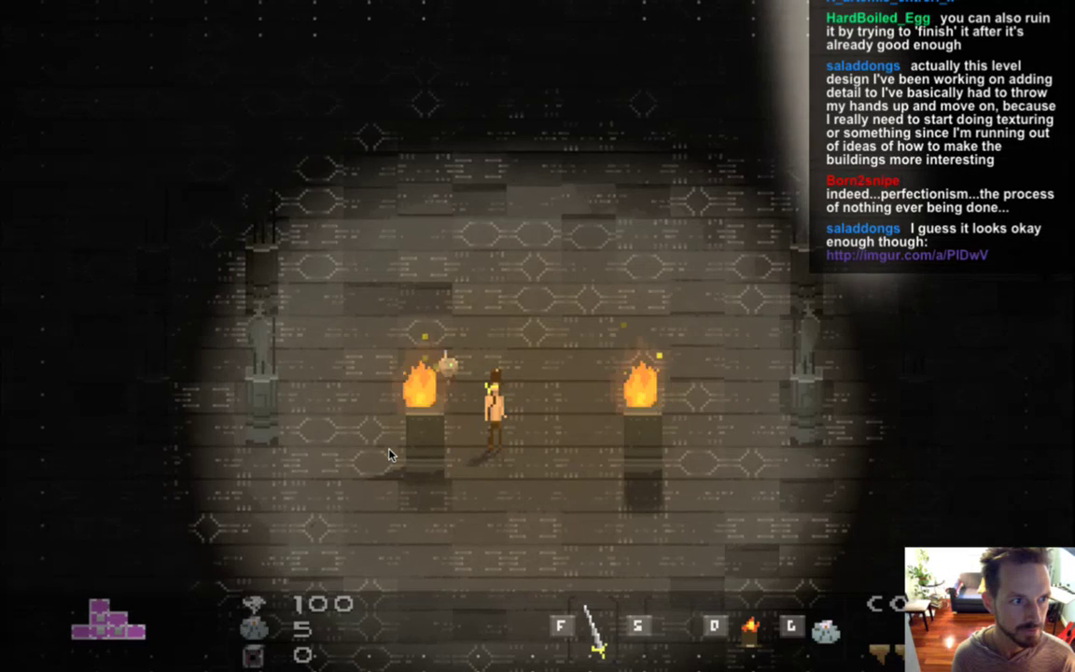
key(d)
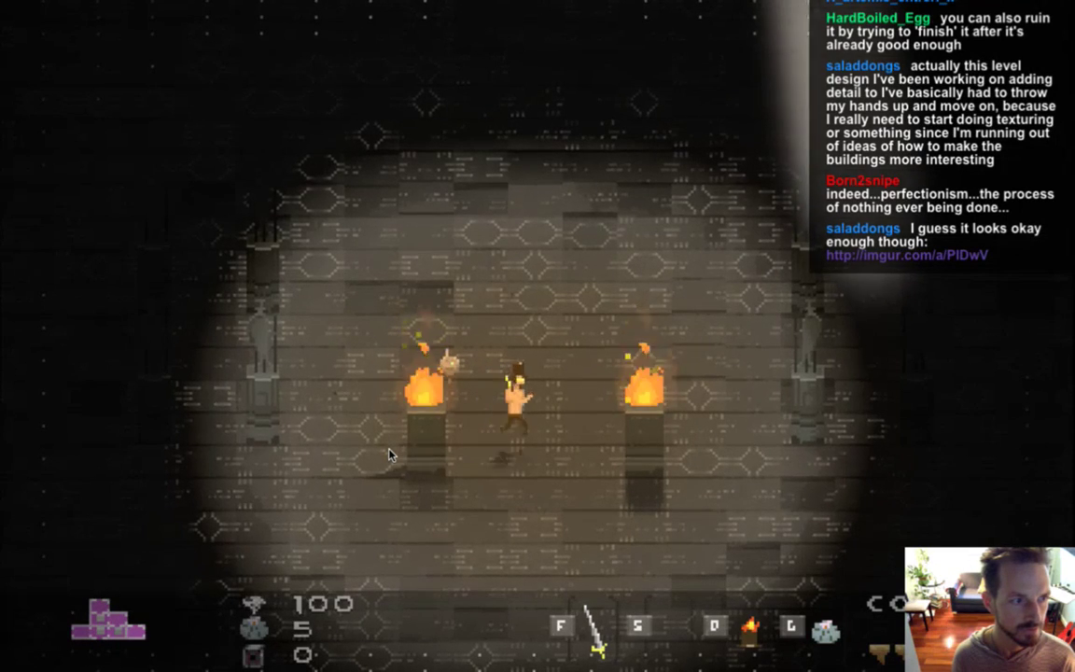
key(a)
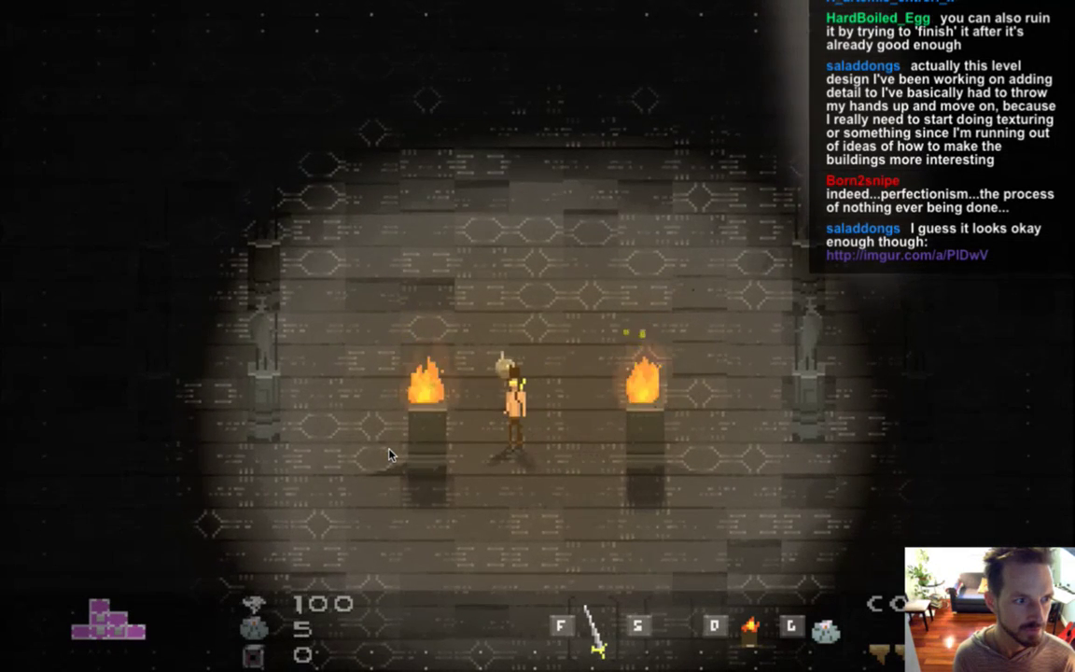
key(w)
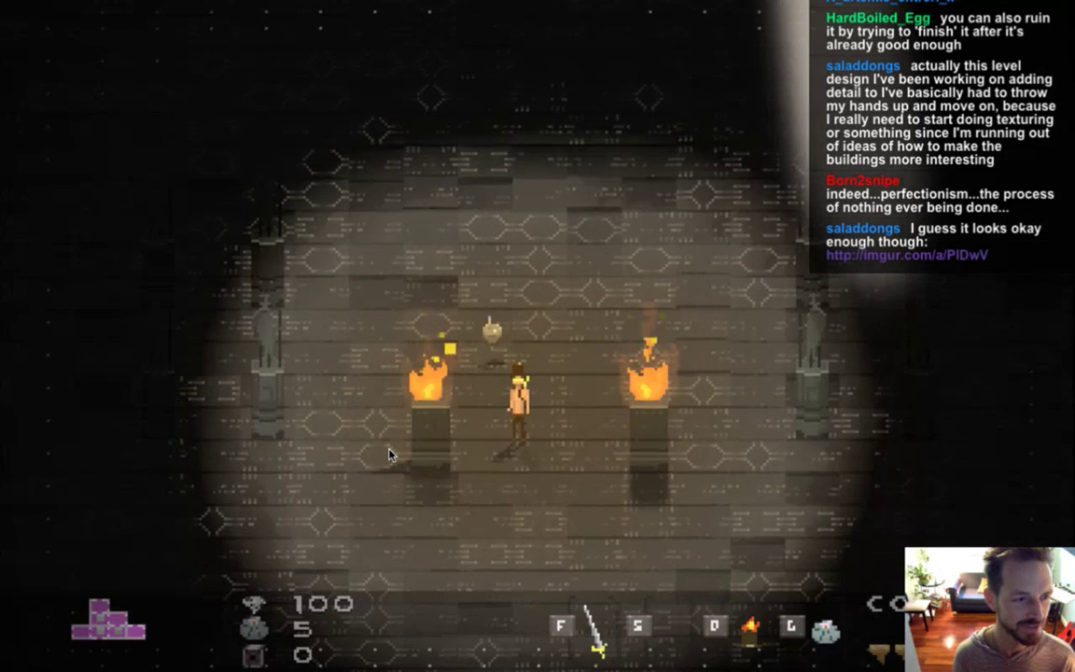
key(d)
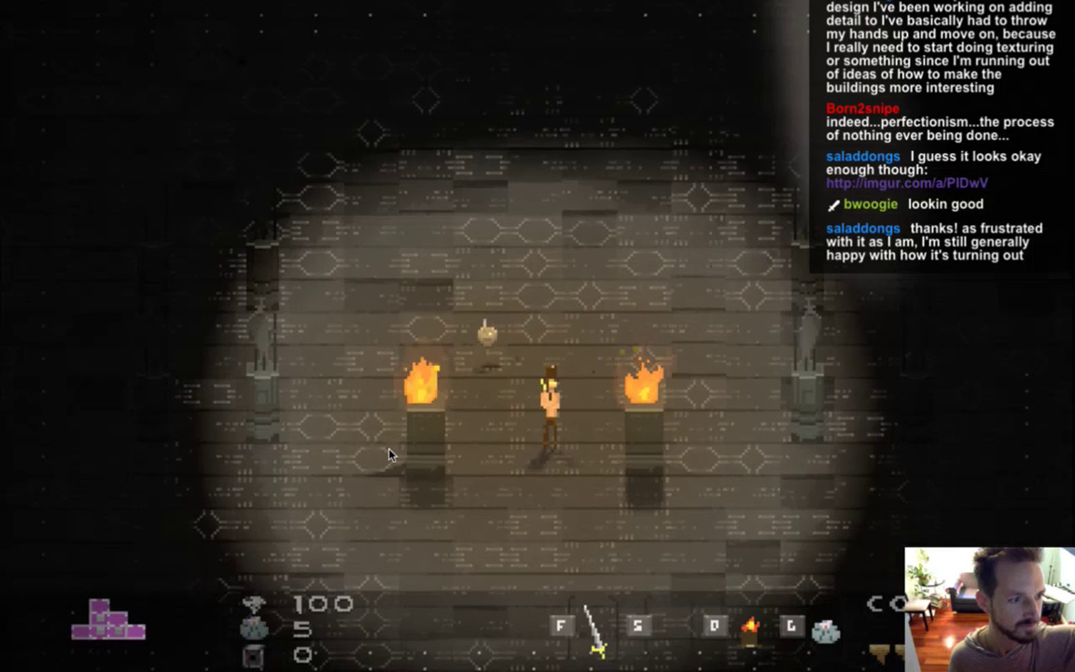
Pause and resume, then walk the hero around the right pillar and statue.
key(Escape)
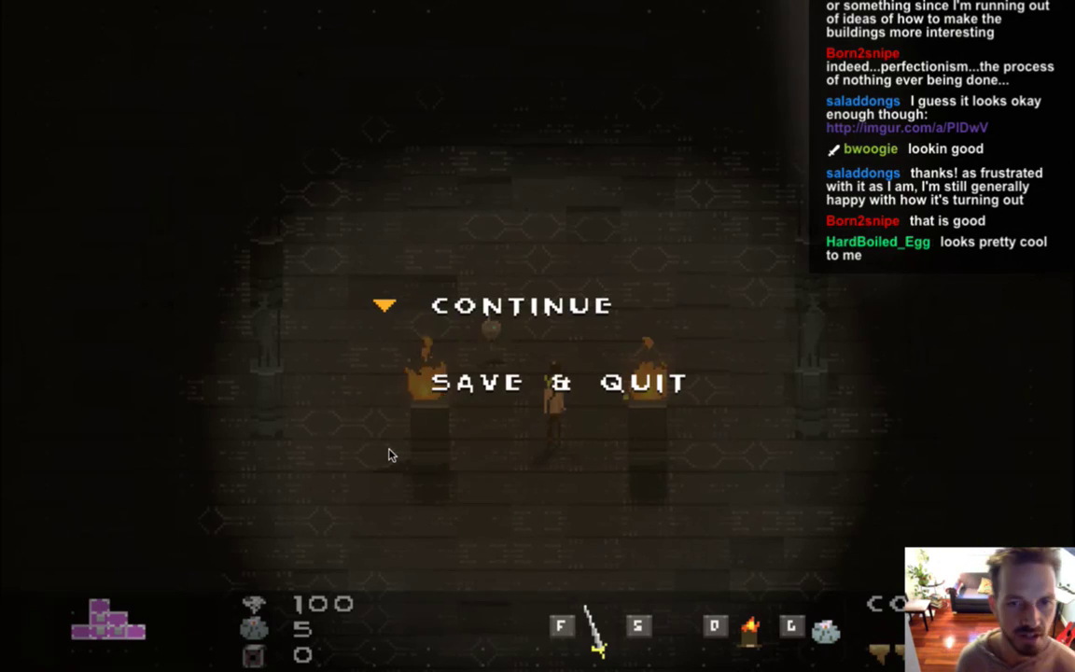
key(Escape)
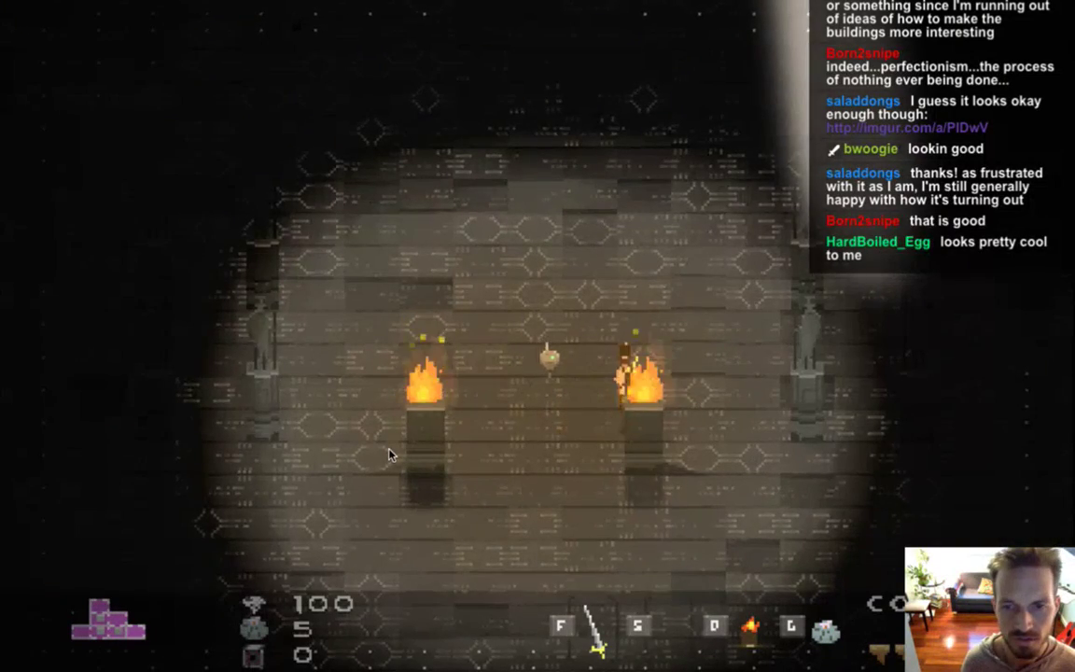
key(d)
key(s)
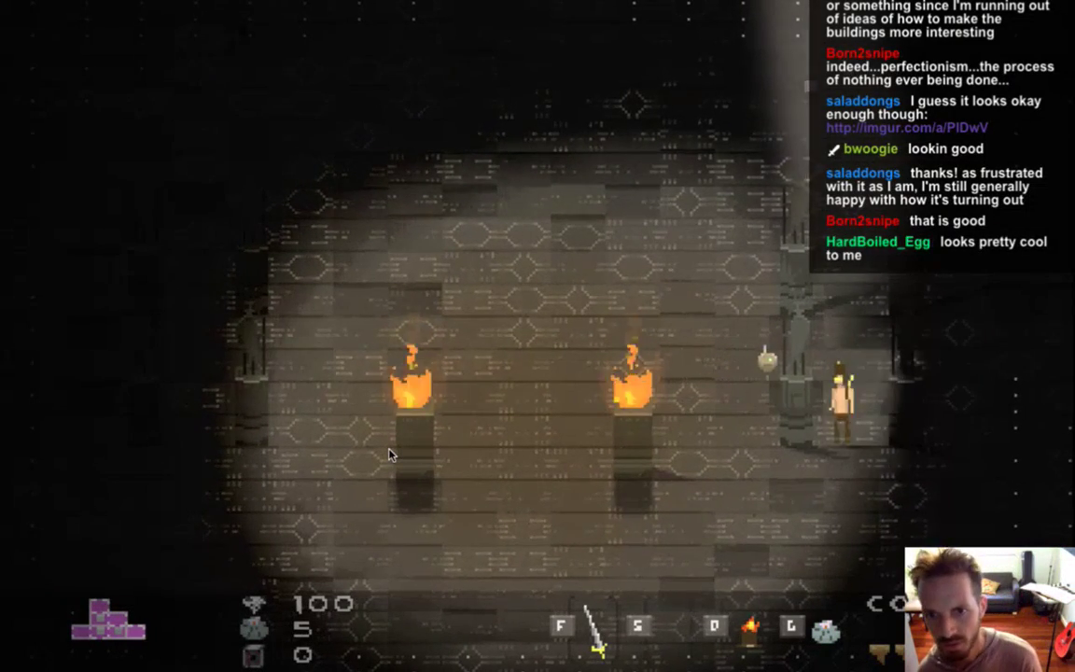
key(a)
key(w)
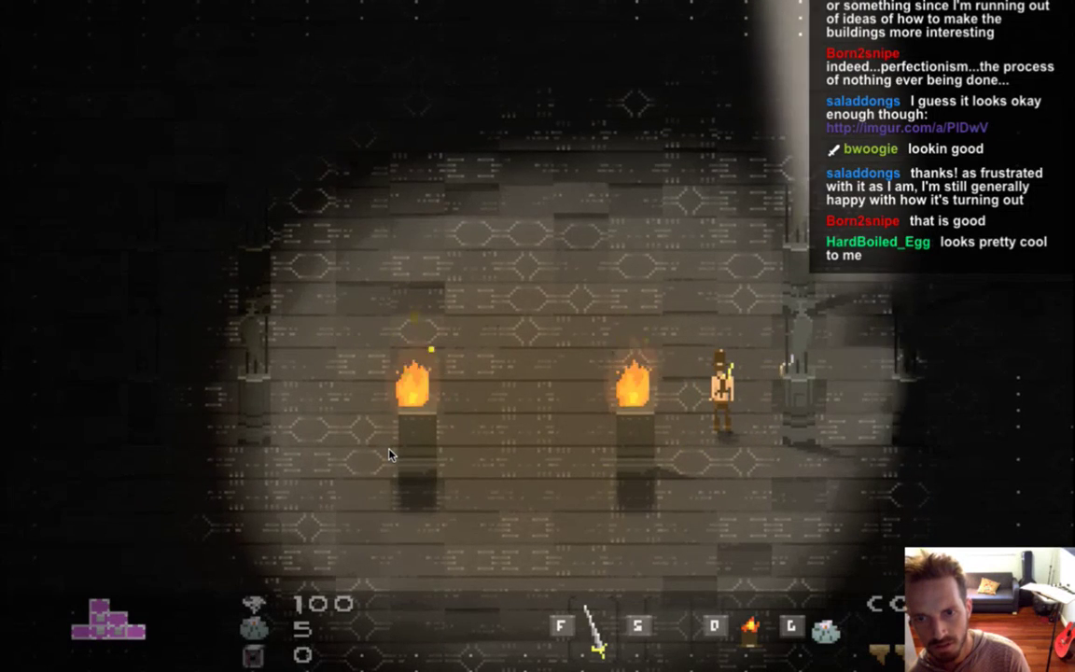
key(a)
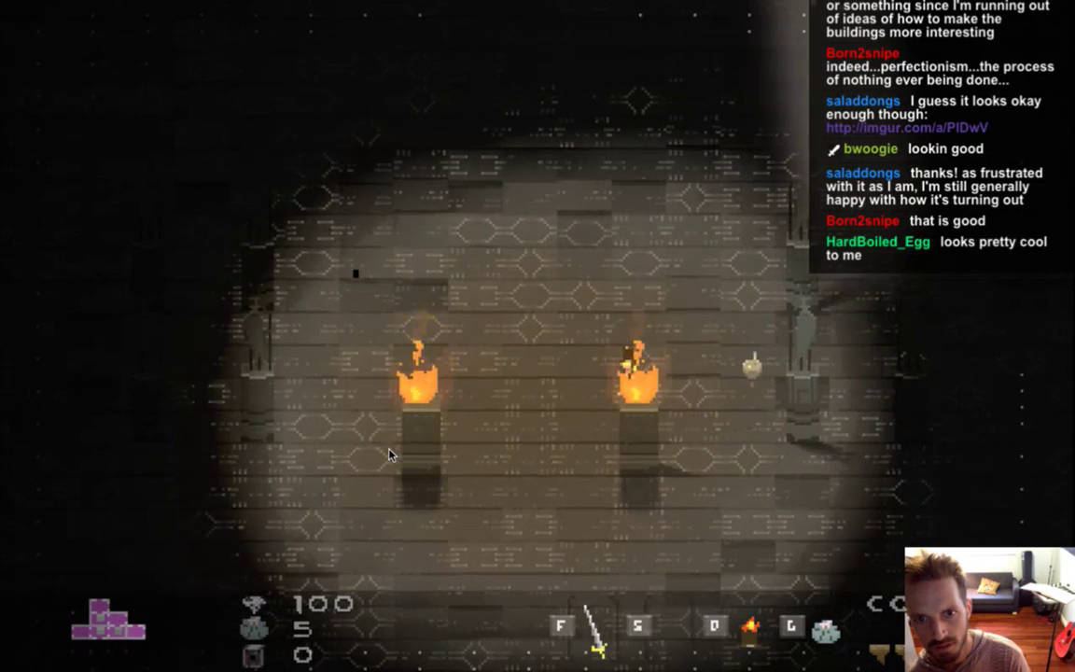
key(s)
Walk the hero across to the left statues and back to centre, then quit the game.
key(w)
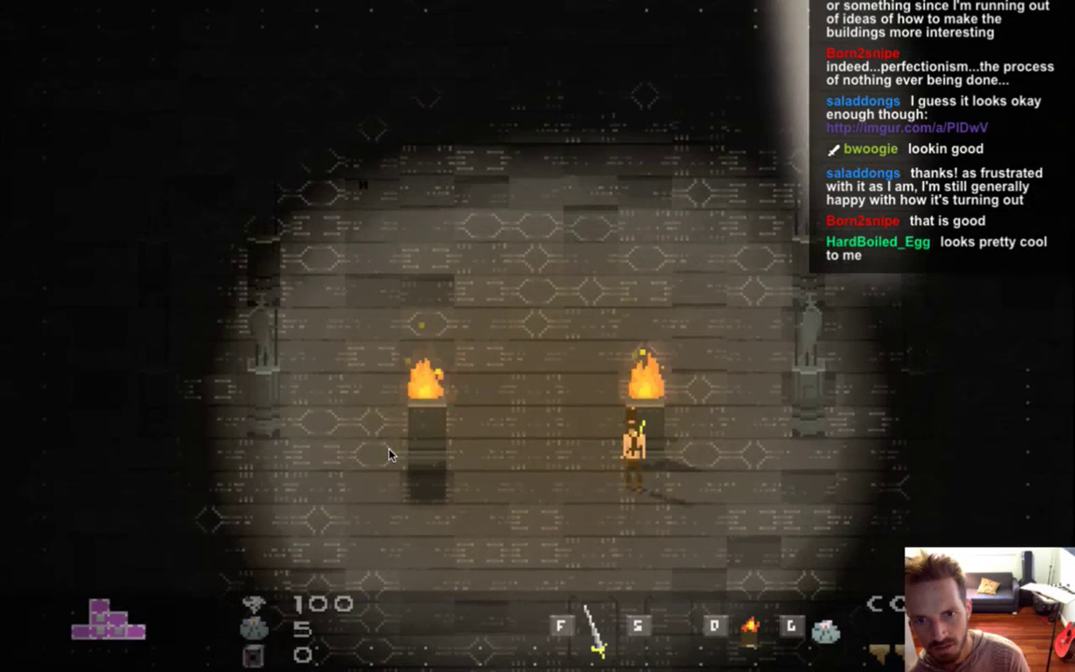
key(a)
key(a)
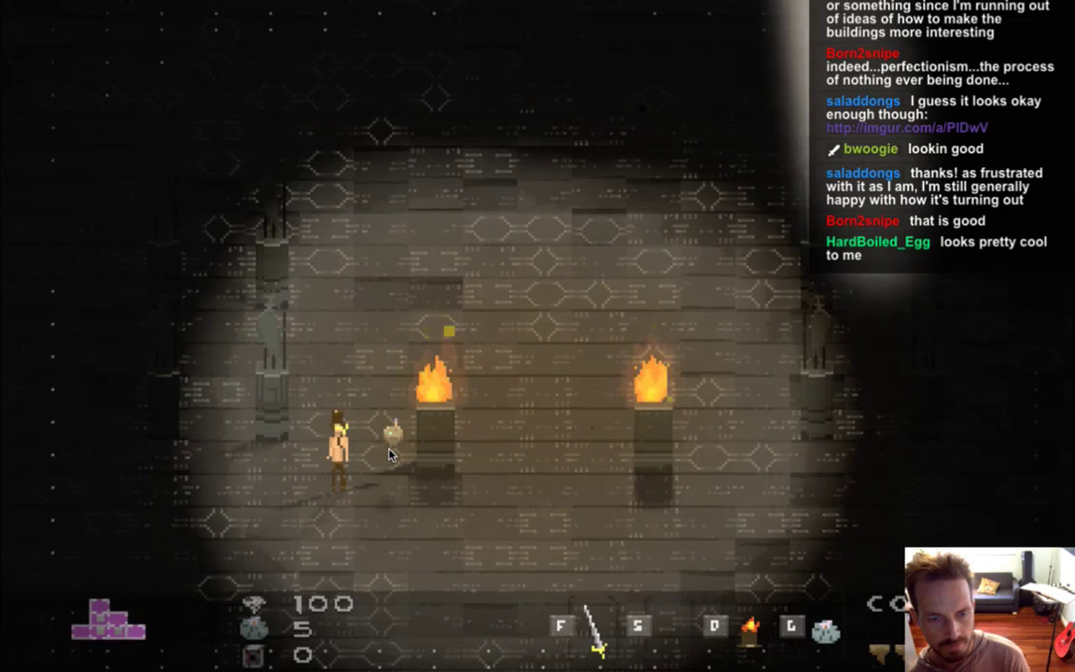
key(a)
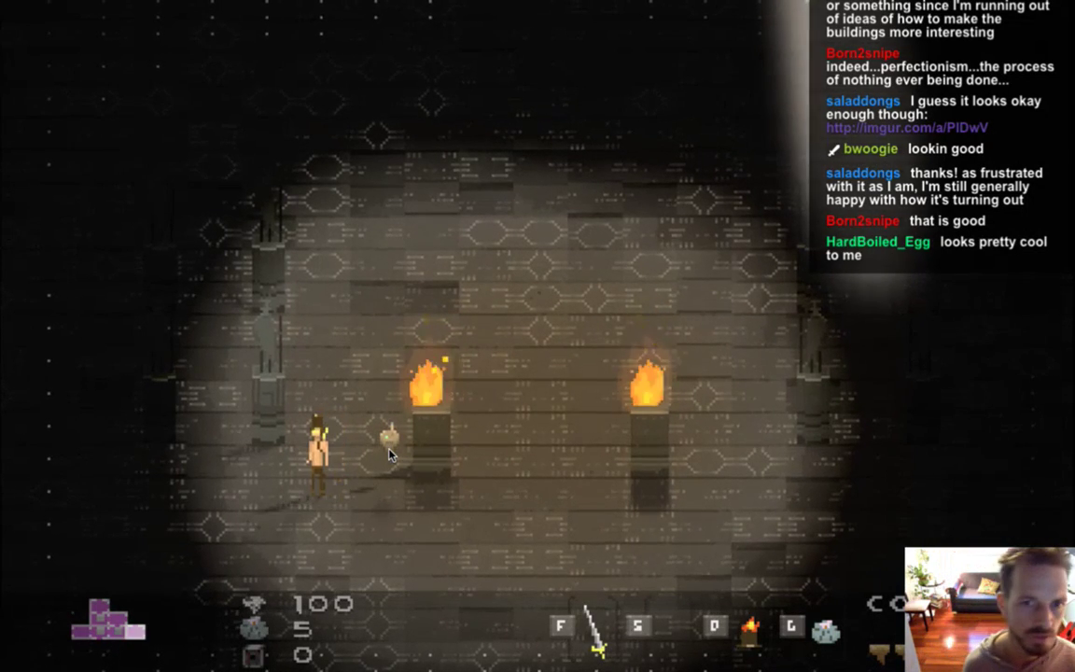
key(a)
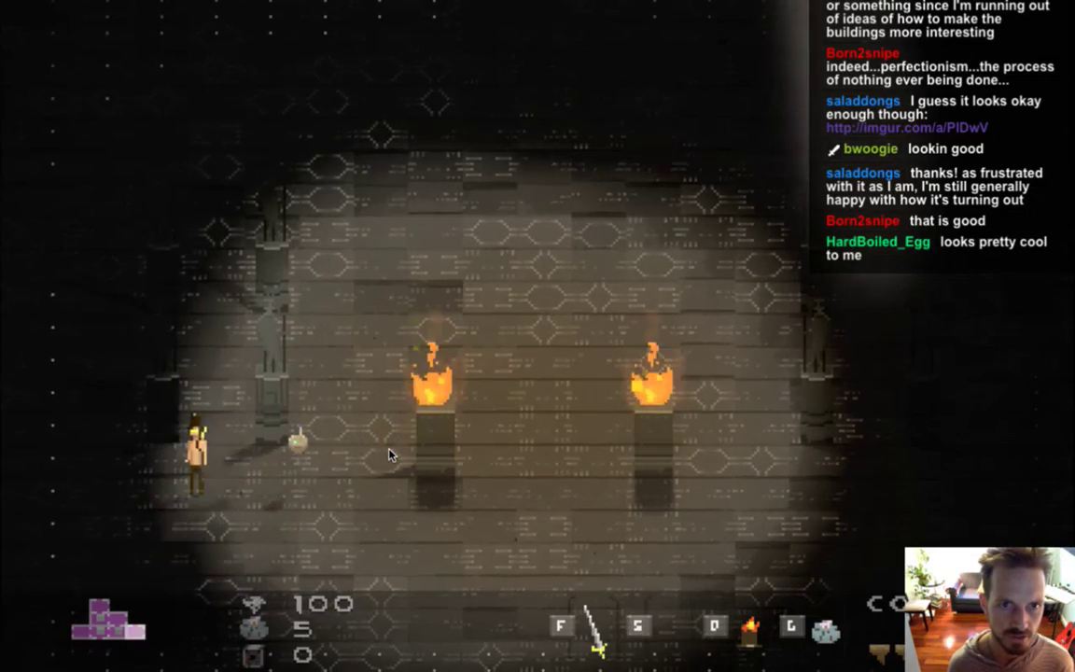
key(a)
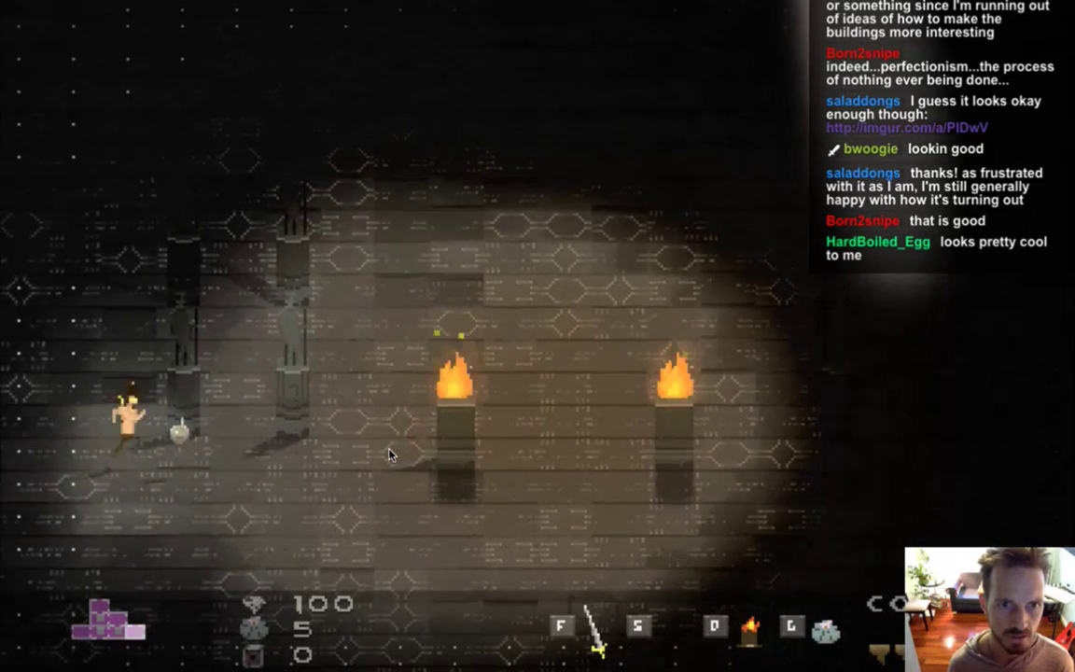
key(d)
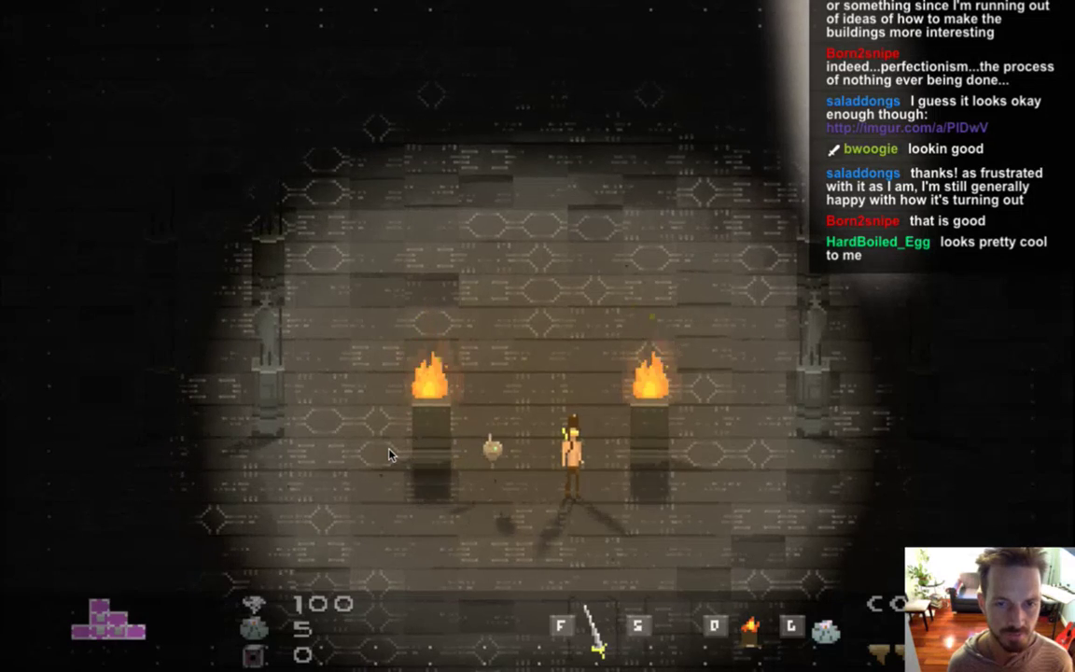
key(super+q)
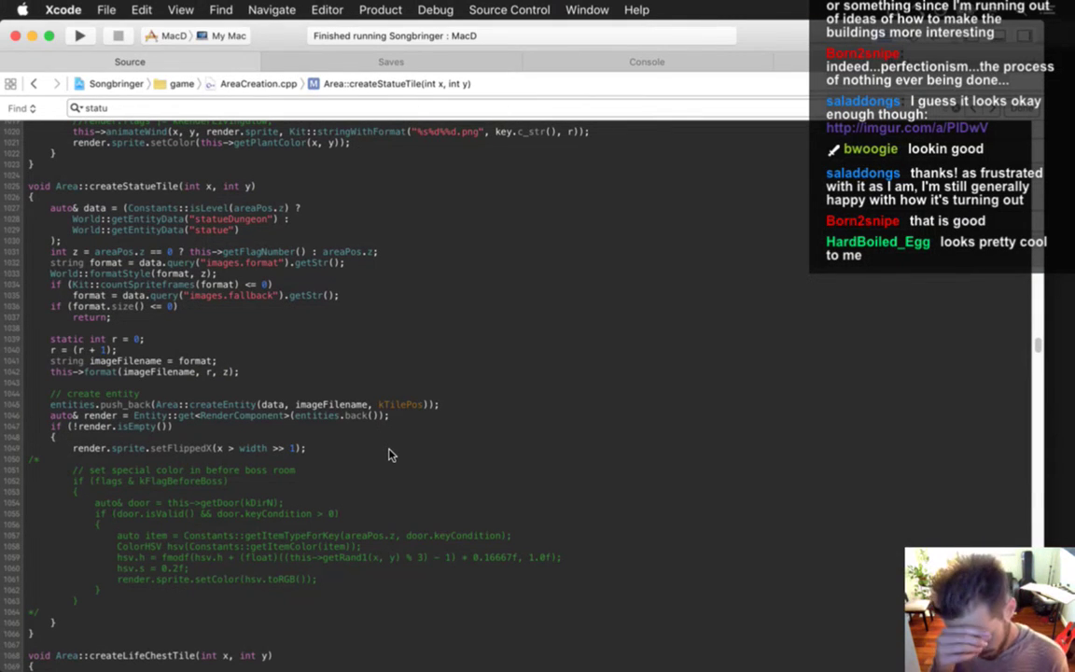
Undo the /* and */ markers so the boss-room colour block runs again, then switch away from Xcode.
key(super+z)
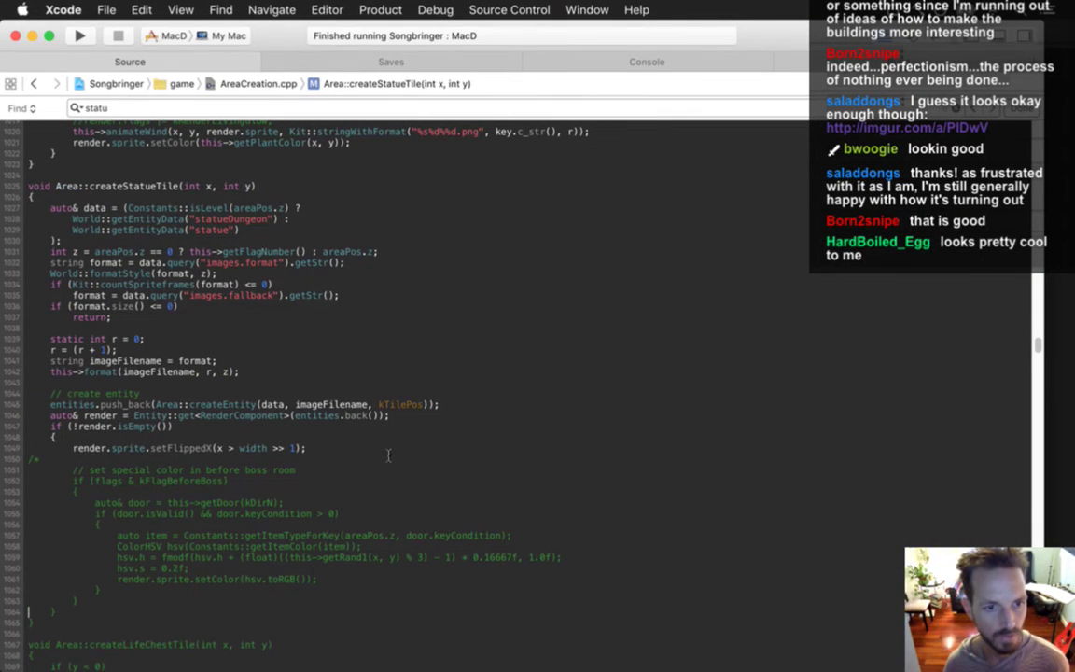
key(super+z)
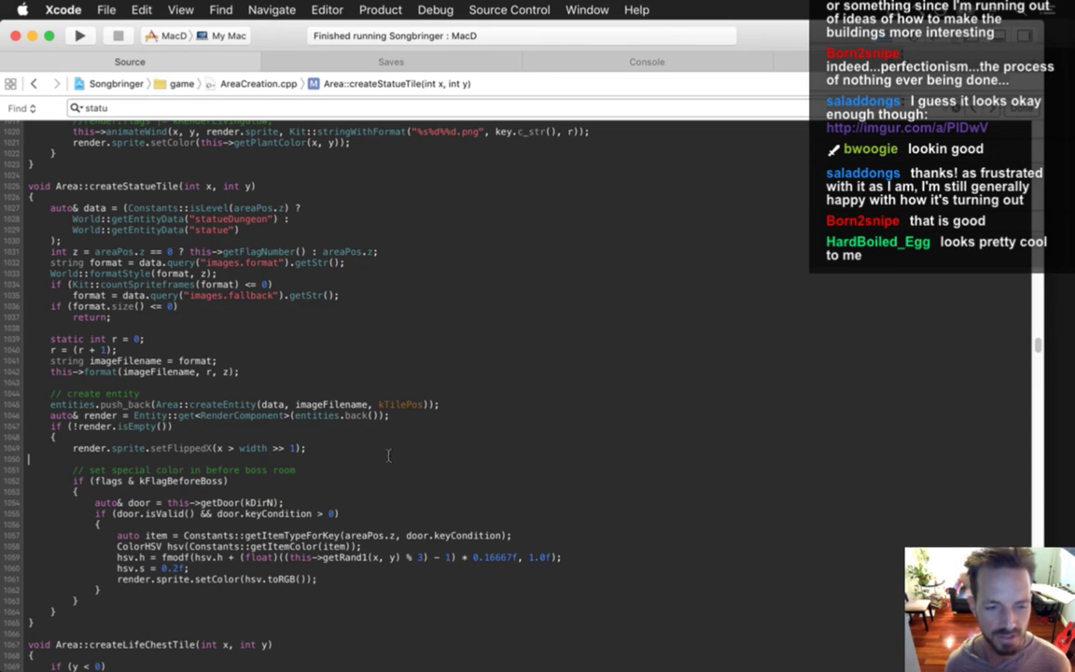
key(super+Tab)
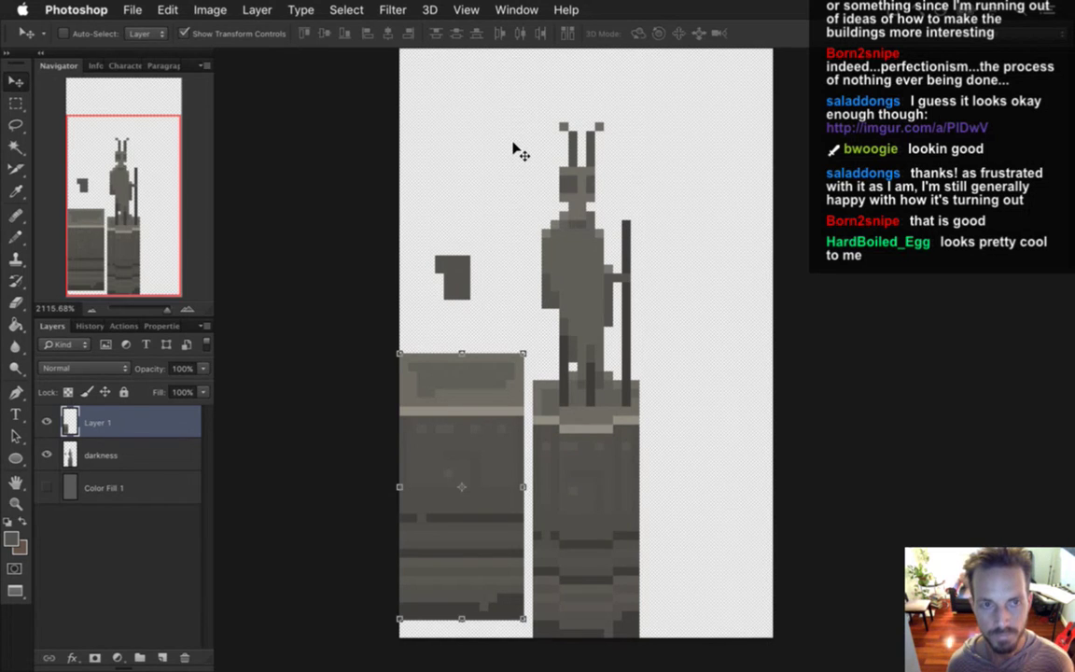
key(super+Tab)
key(super+Tab)
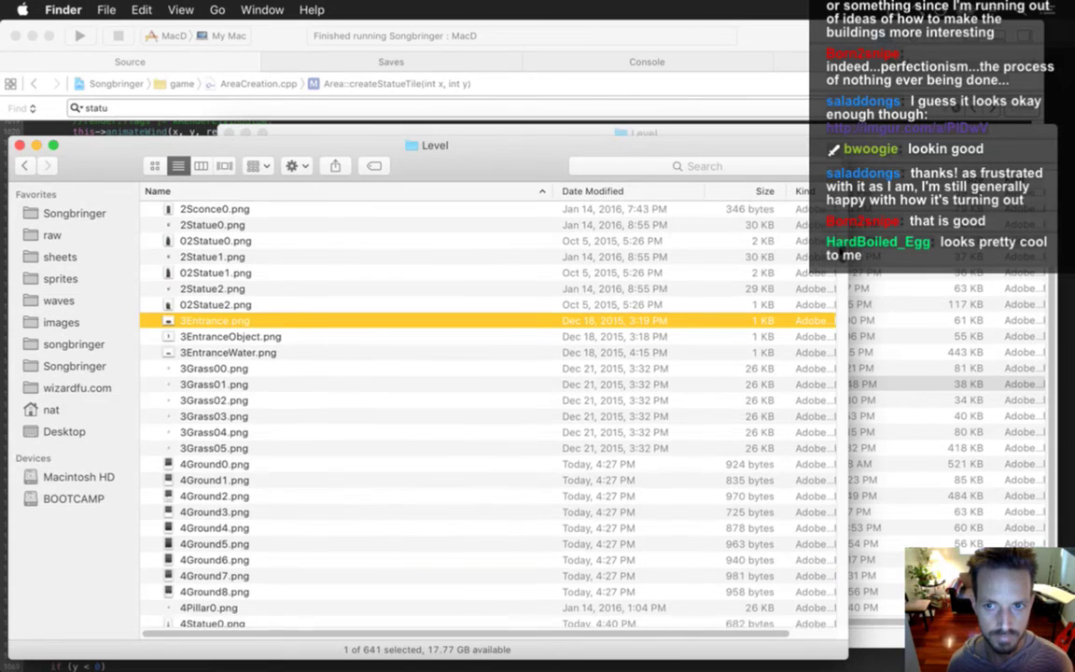
Find 1Pillar0.png in the Level folder and open it with Adobe Photoshop CS6.
scroll(448, 411, up, 10)
scroll(795, 249, down, 5)
click(295, 379)
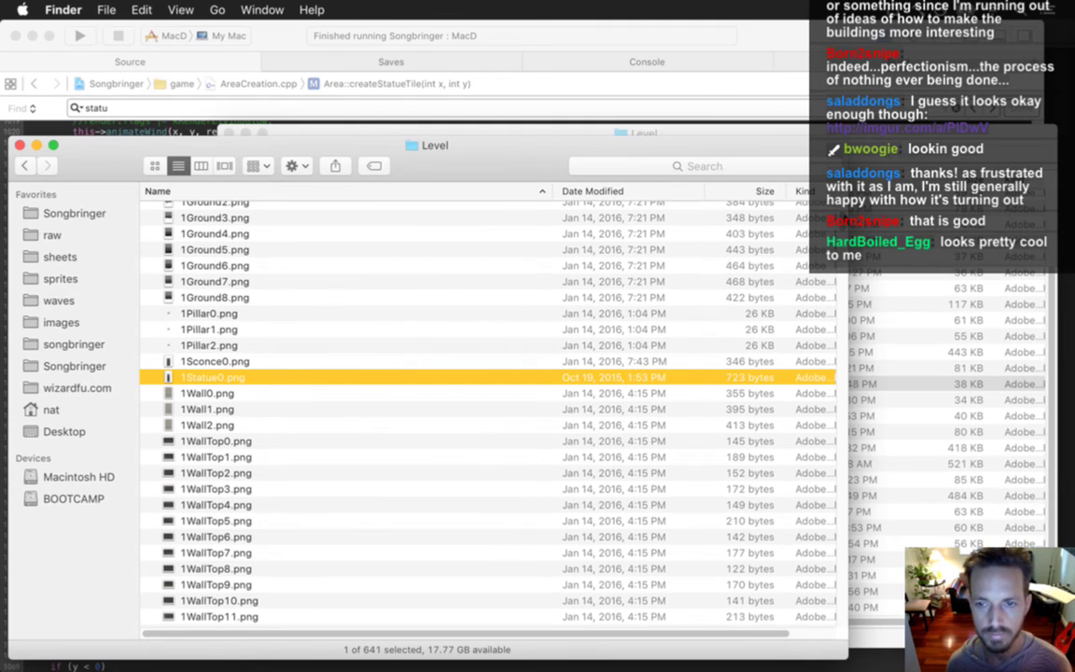
scroll(448, 411, up, 5)
scroll(448, 410, down, 5)
scroll(448, 411, down, 3)
scroll(448, 410, down, 2)
scroll(448, 411, down, 2)
scroll(448, 411, up, 1)
scroll(448, 410, up, 5)
scroll(448, 411, up, 1)
click(288, 375)
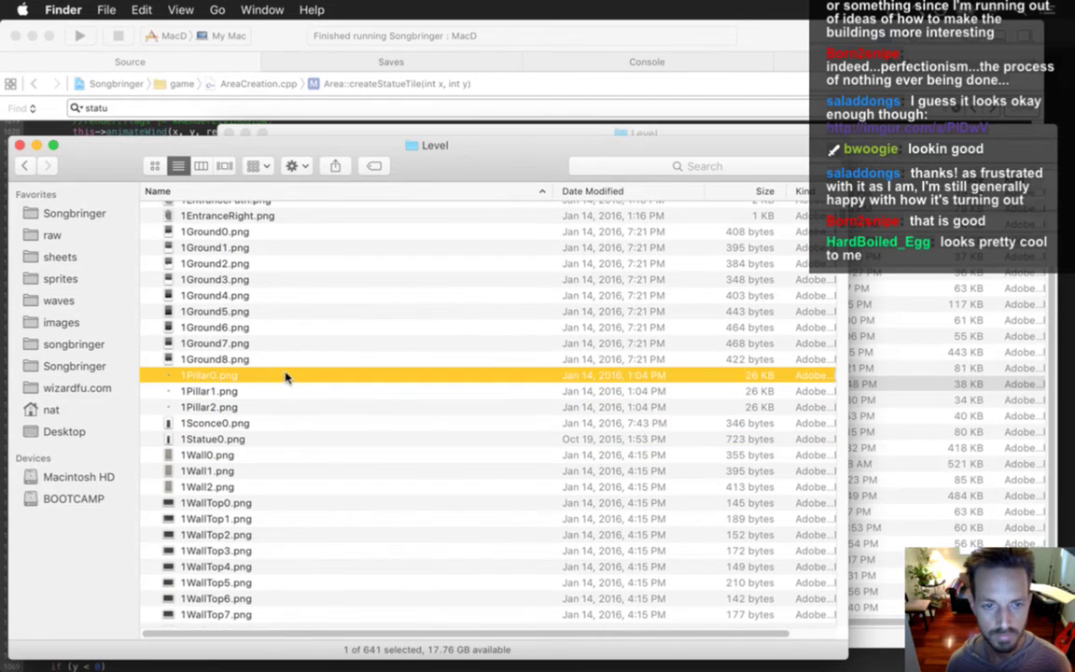
right_click(289, 375)
click(558, 334)
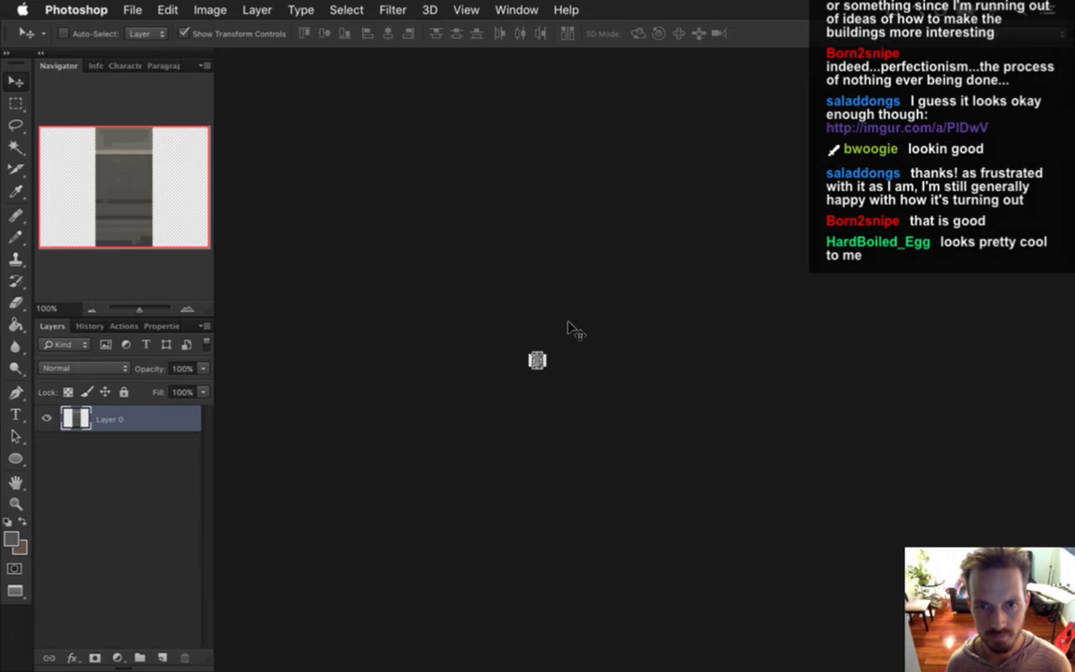
Zoom into 1Pillar0.png and select the entire pillar canvas.
key(m)
drag(542, 364, 730, 380)
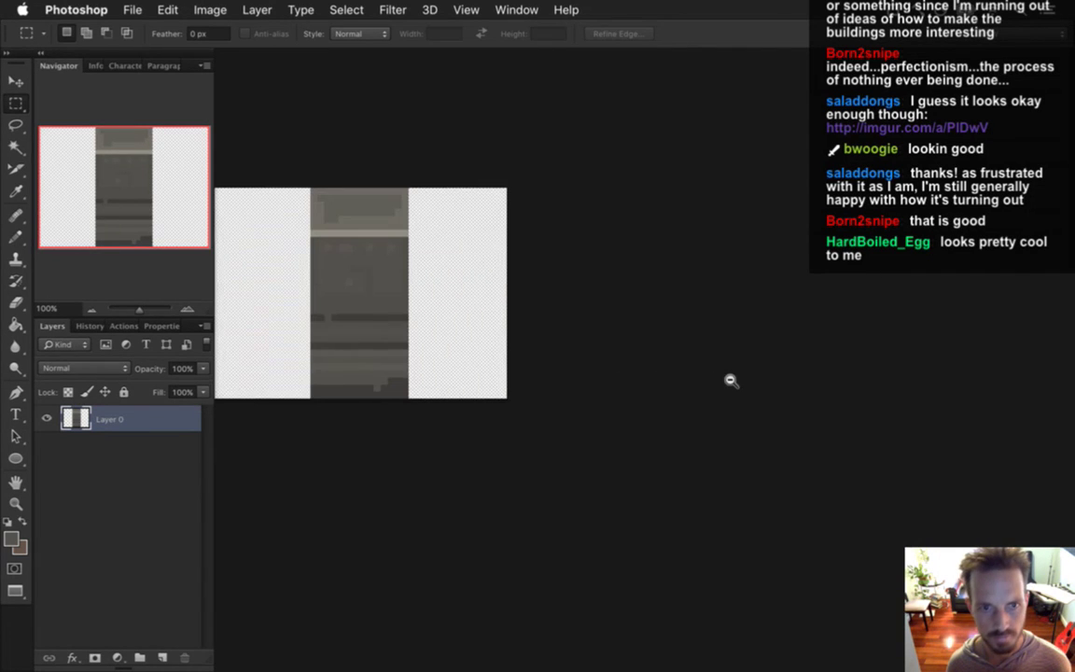
drag(406, 326, 611, 392)
key(ctrl+a)
Paste the pillar into 4Statue.psd, move it right of the statue, and return to Xcode.
click(516, 9)
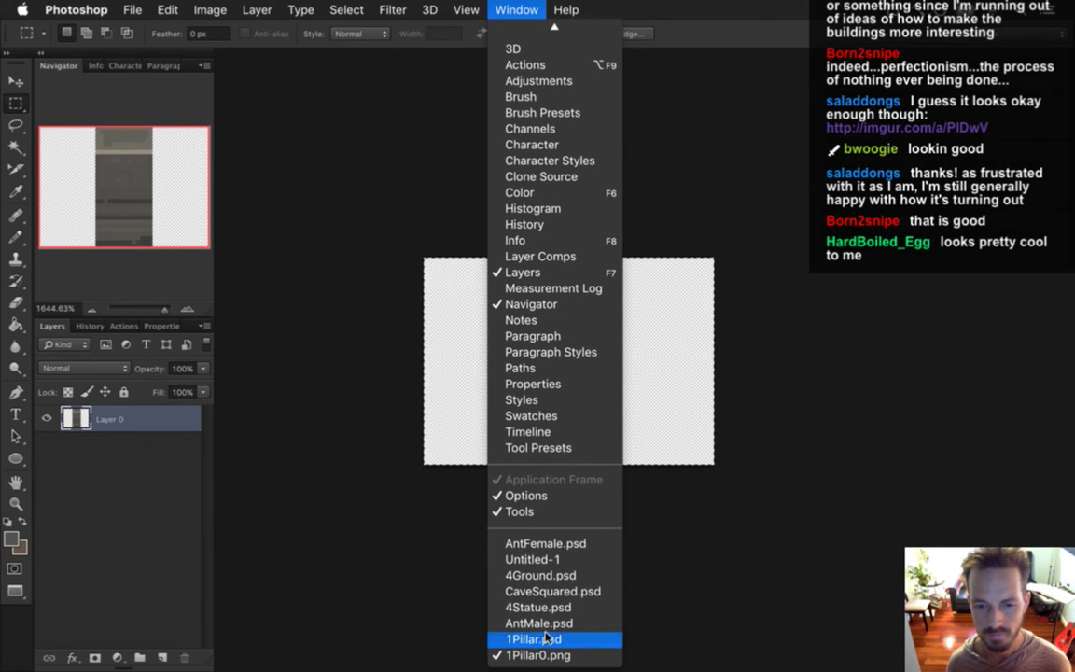
click(542, 609)
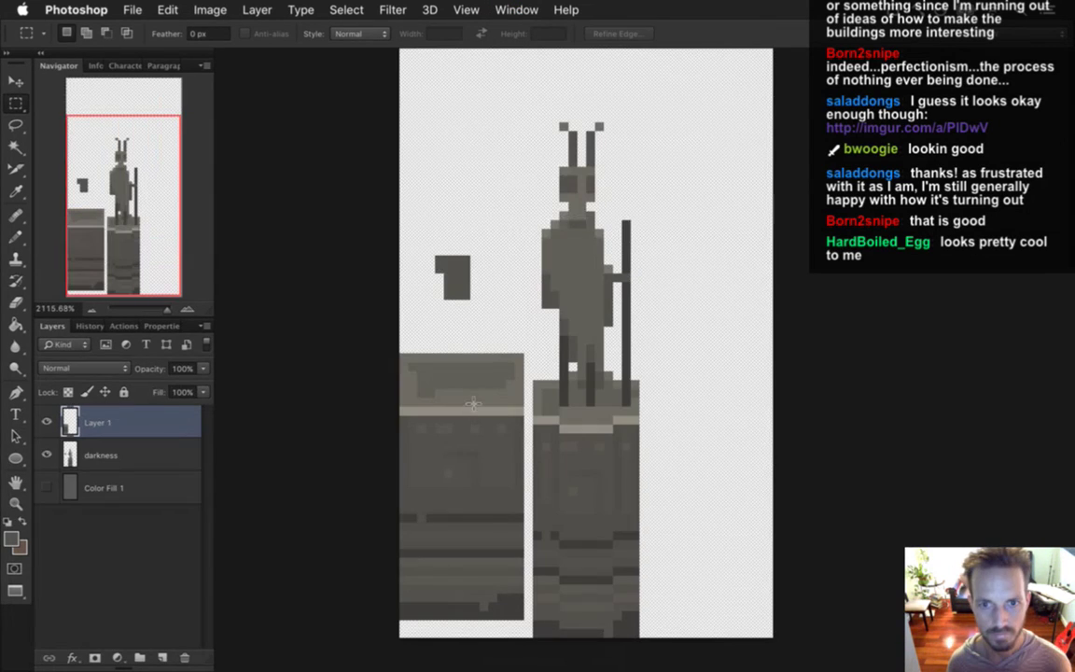
key(ctrl+v)
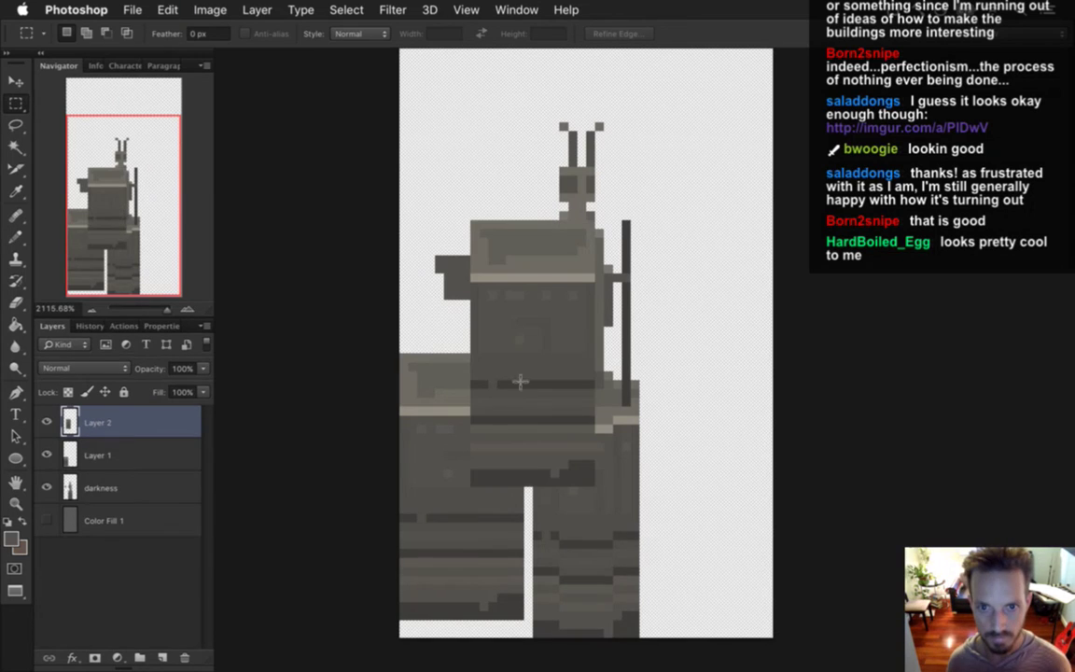
key(v)
drag(537, 291, 718, 391)
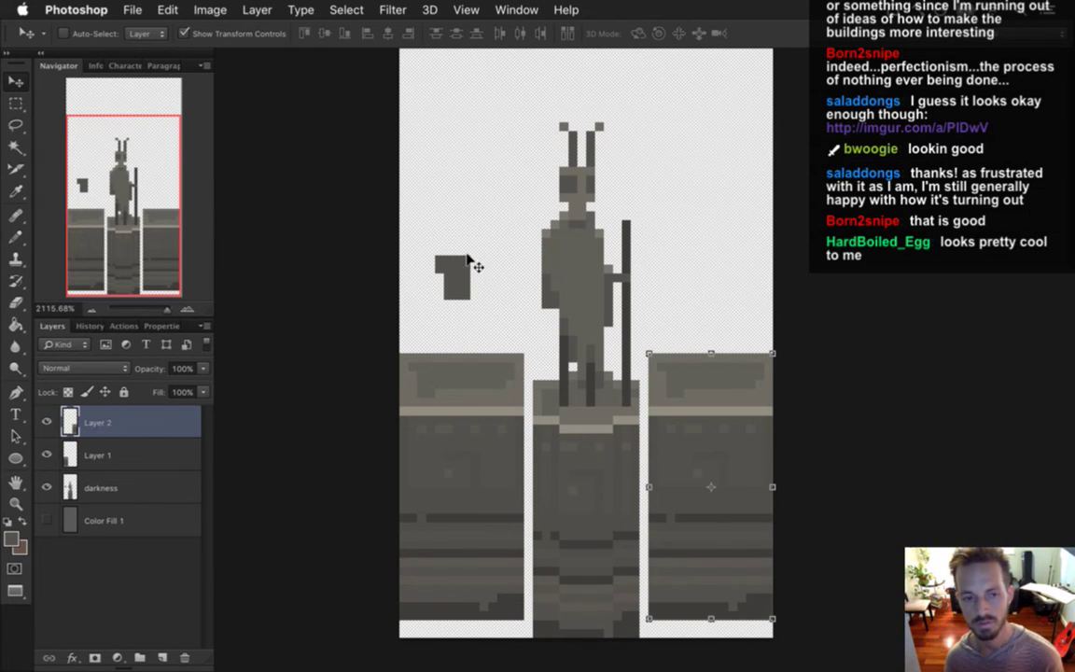
key(super+Tab)
click(417, 355)
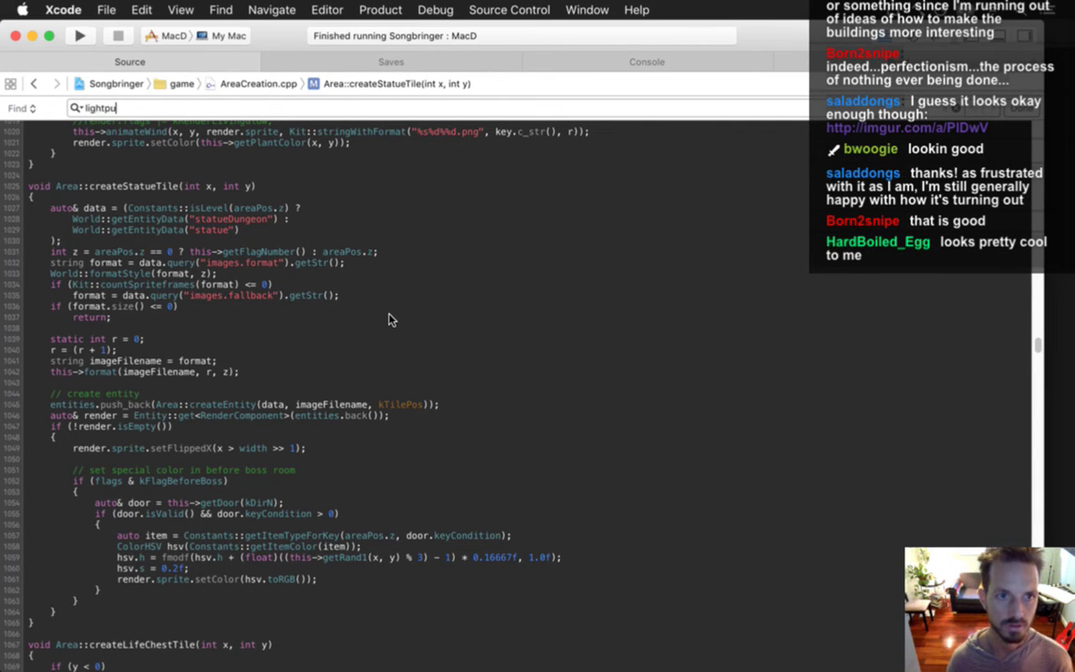
In createLightPillarTile, change 'bool doFire = true;' to 'false;//true;' and rebuild the game.
text(ill)
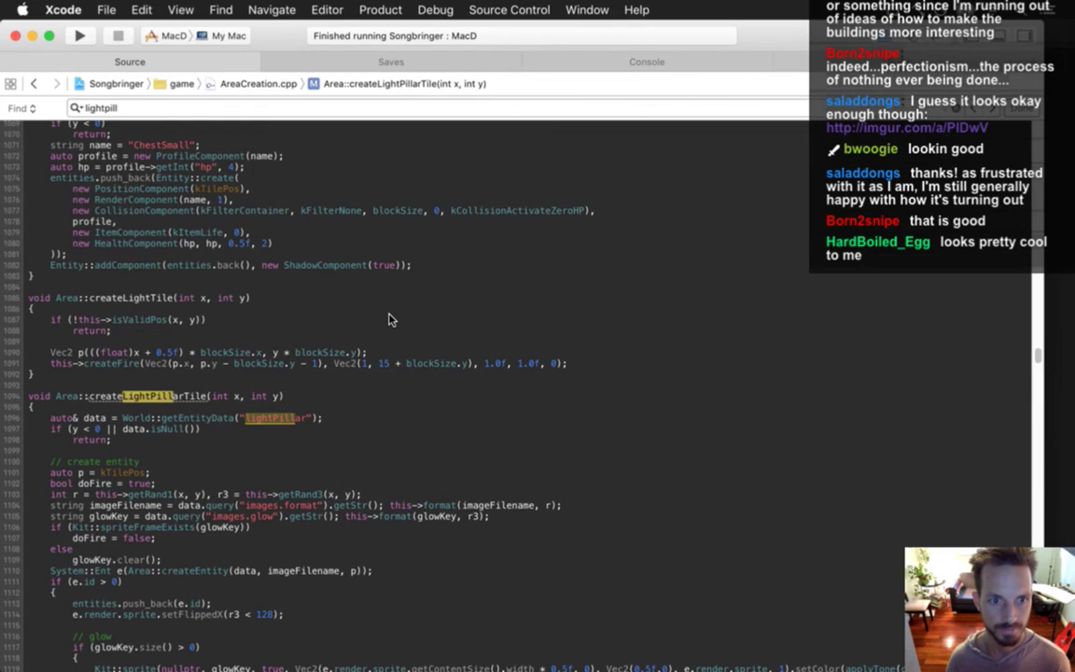
click(366, 452)
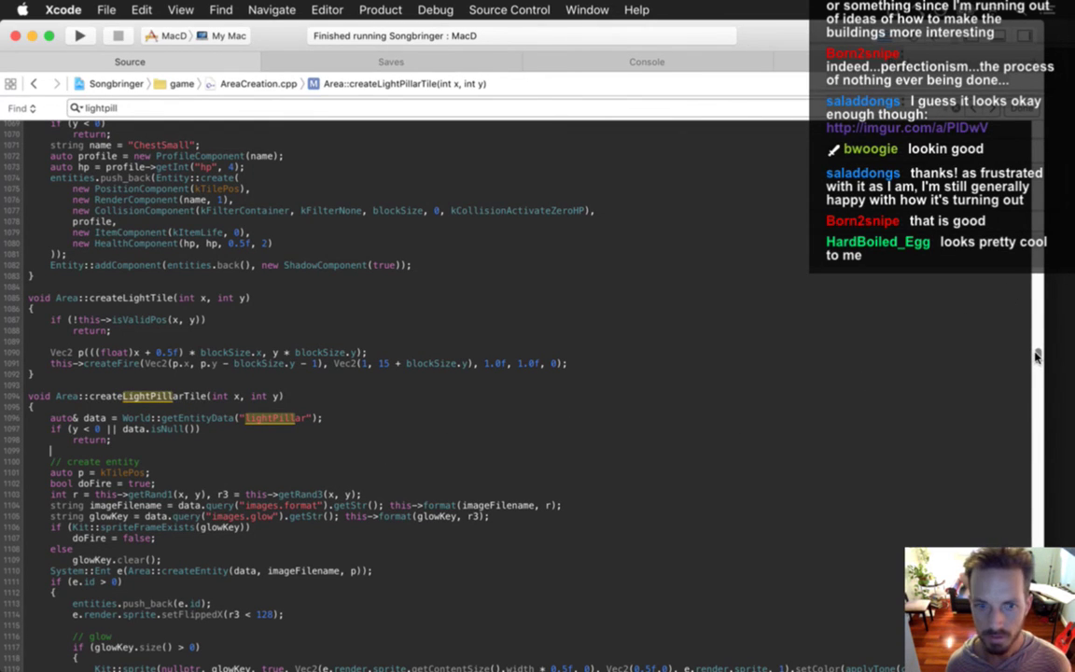
scroll(784, 387, down, 4)
scroll(528, 419, down, 3)
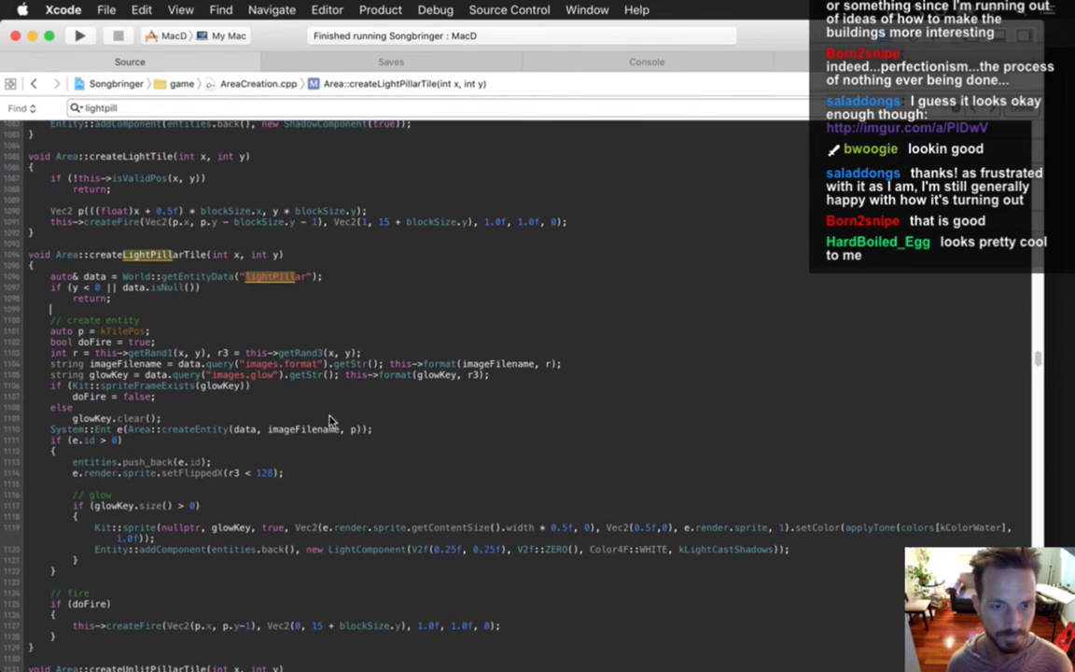
drag(156, 397, 73, 408)
click(198, 420)
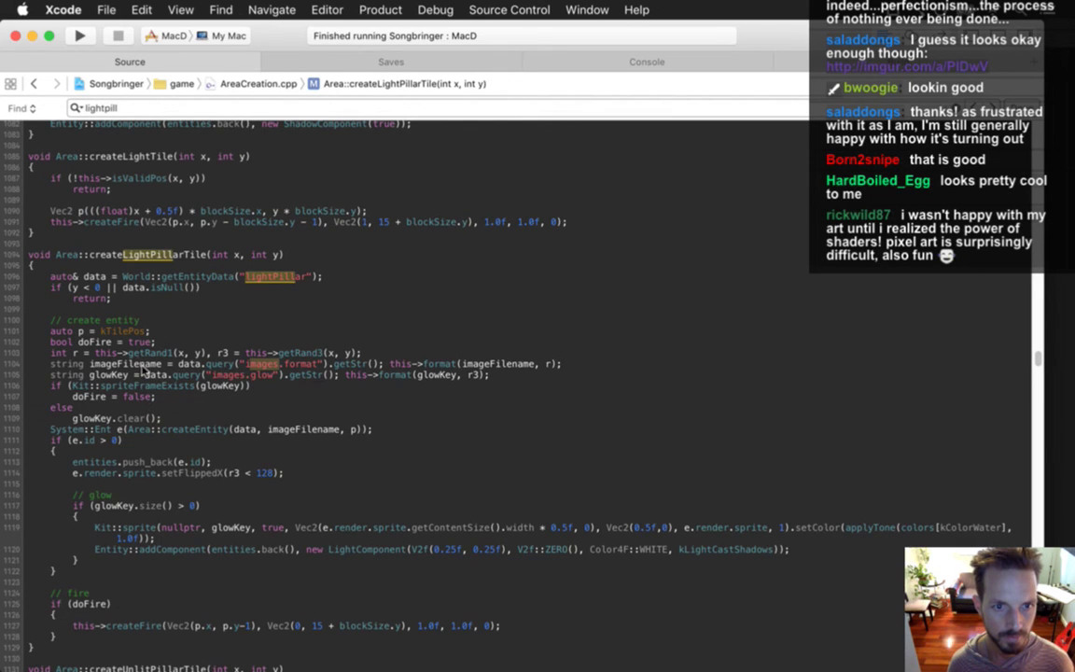
text(false;)
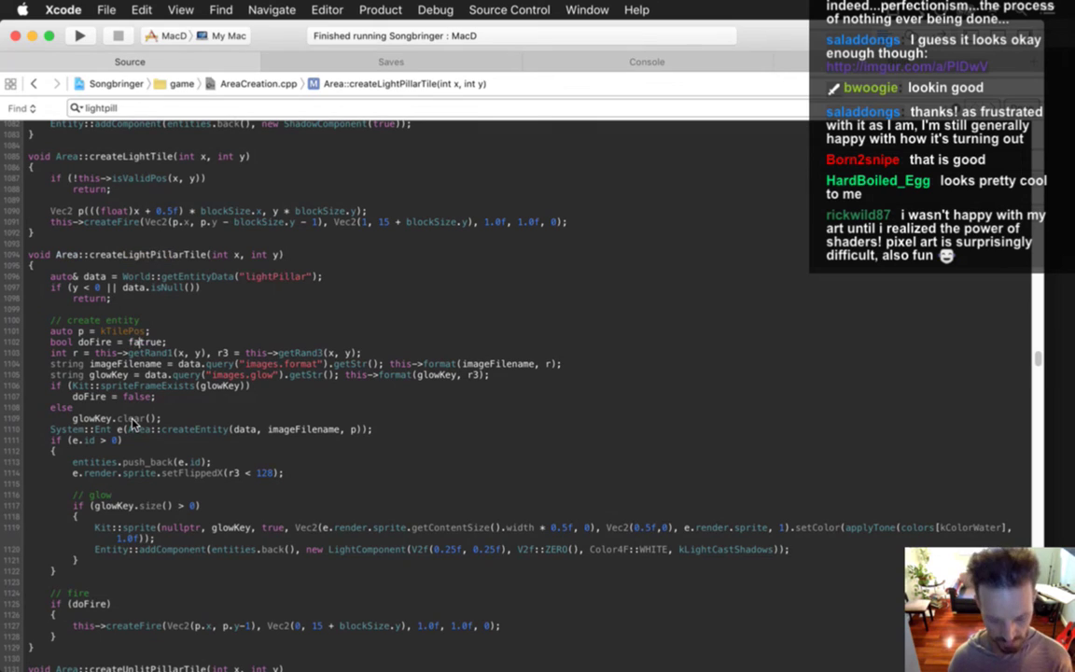
text(//)
key(super+r)
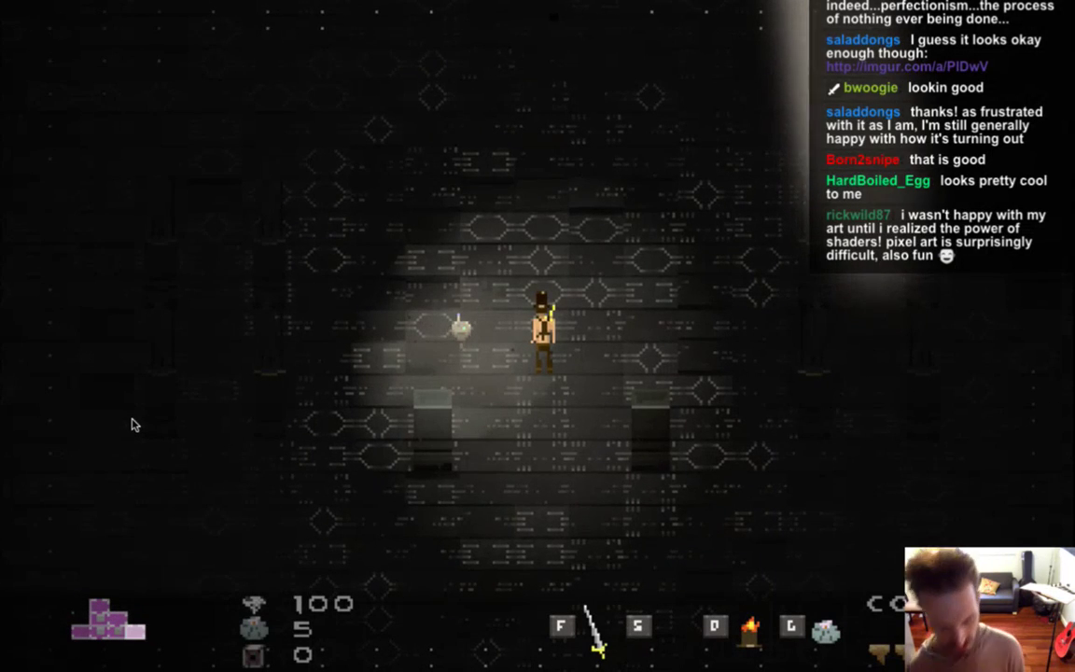
Walk the character past the flameless pillars and the statues, then quit the game.
key(Down)
key(Left)
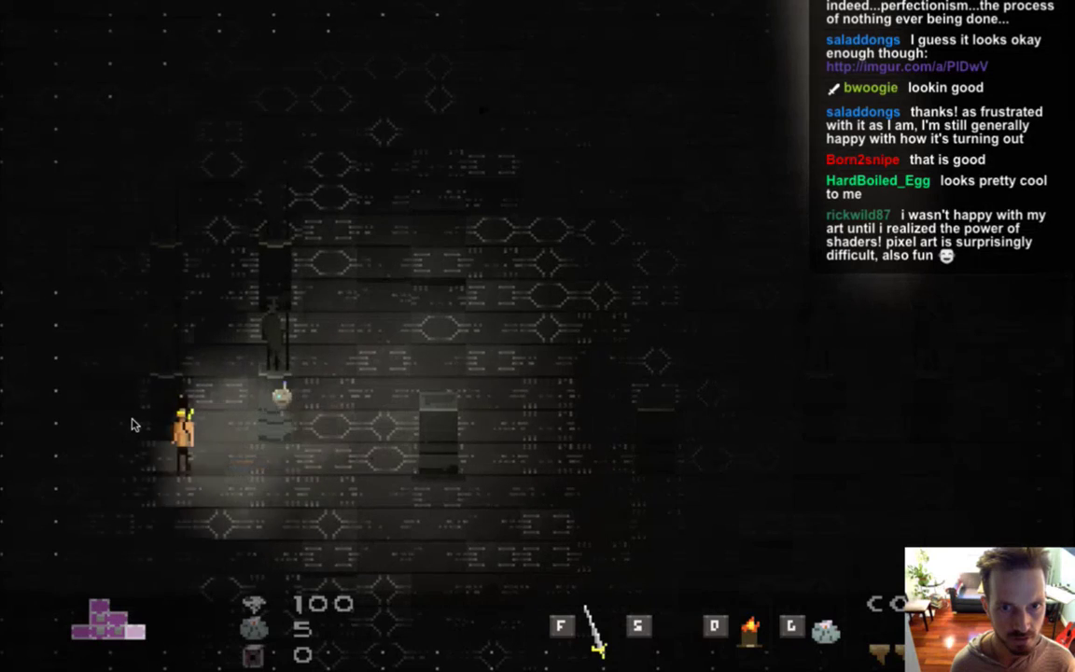
key(Right)
key(Right)
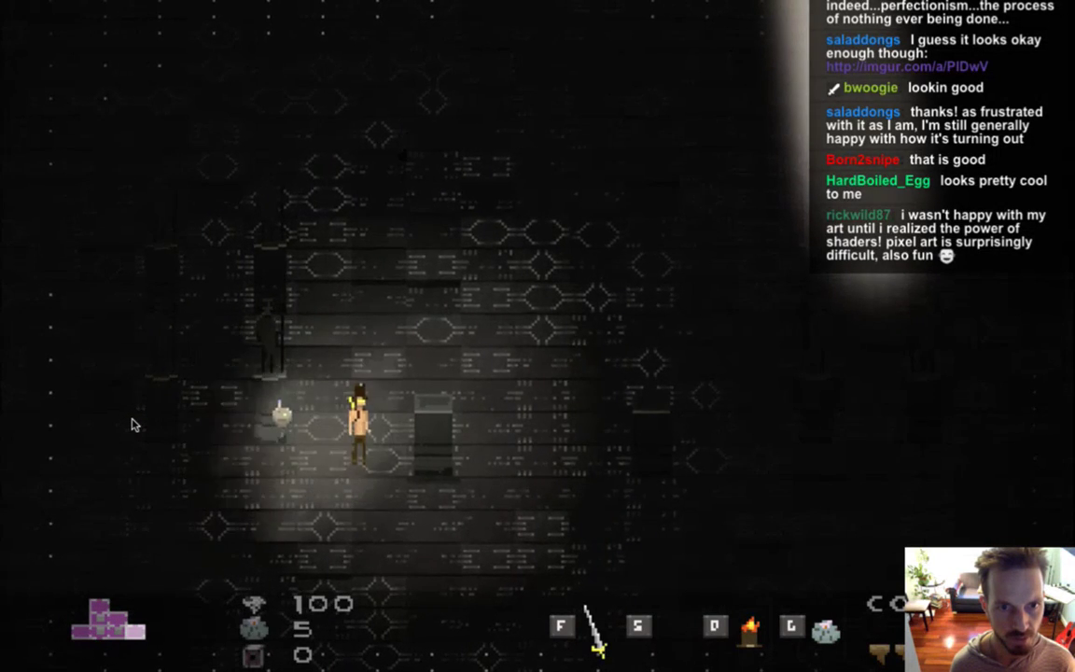
key(Left)
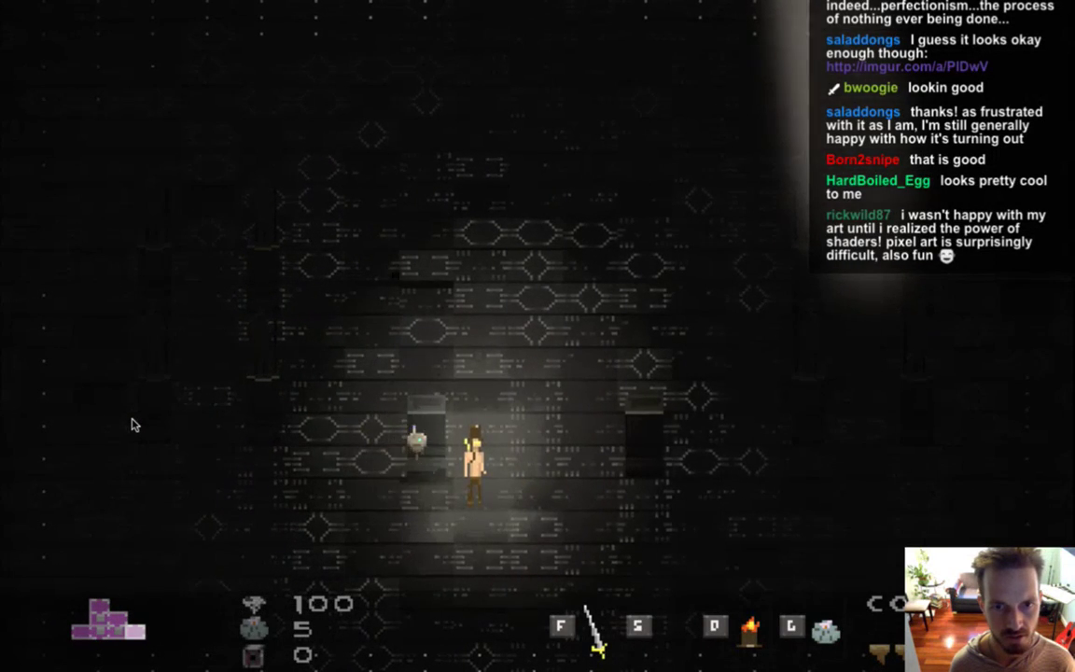
key(Right)
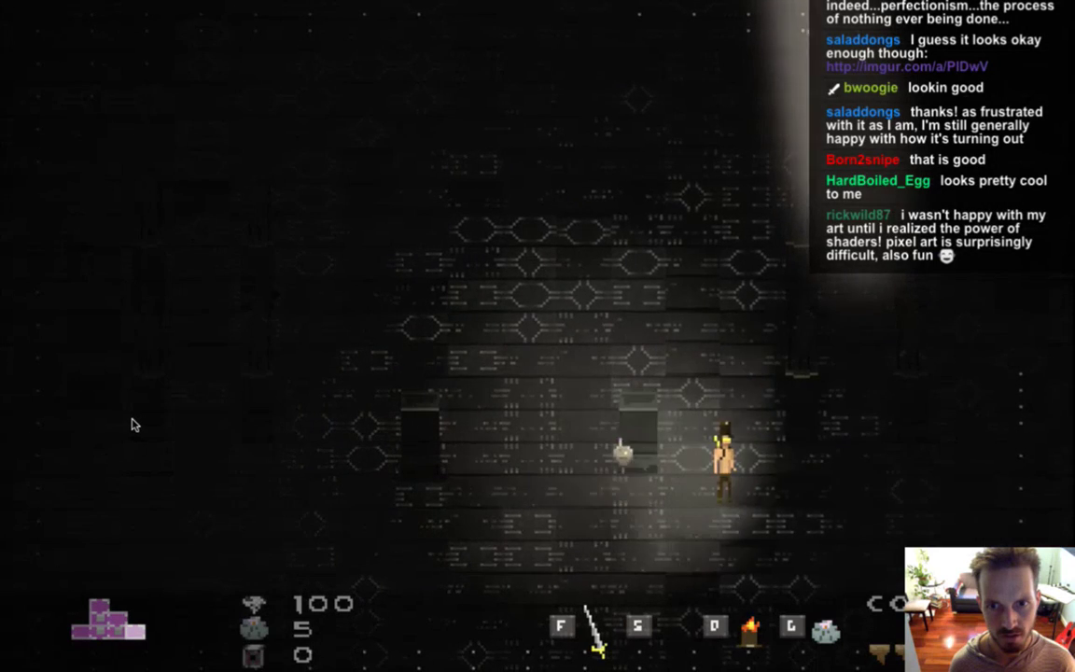
key(Left)
key(Left)
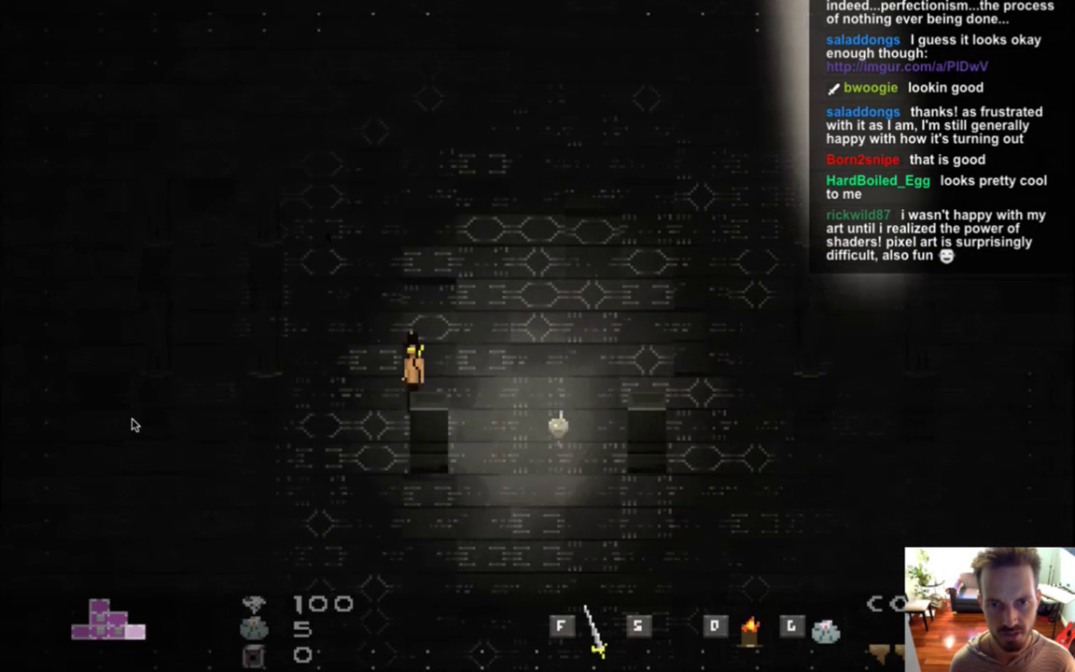
key(Left)
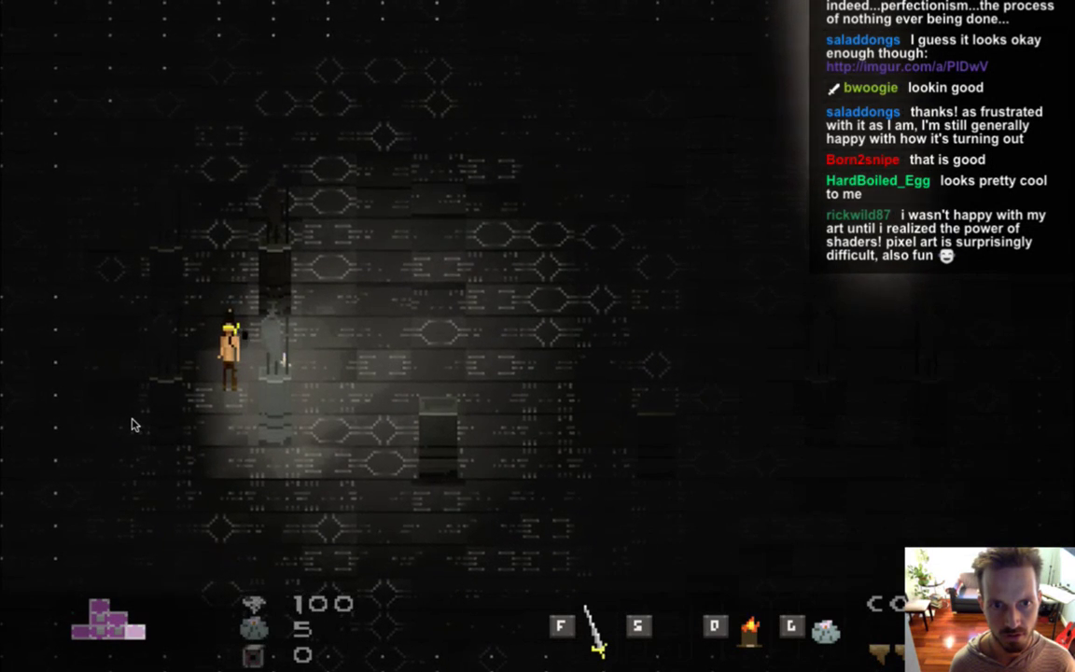
key(Right)
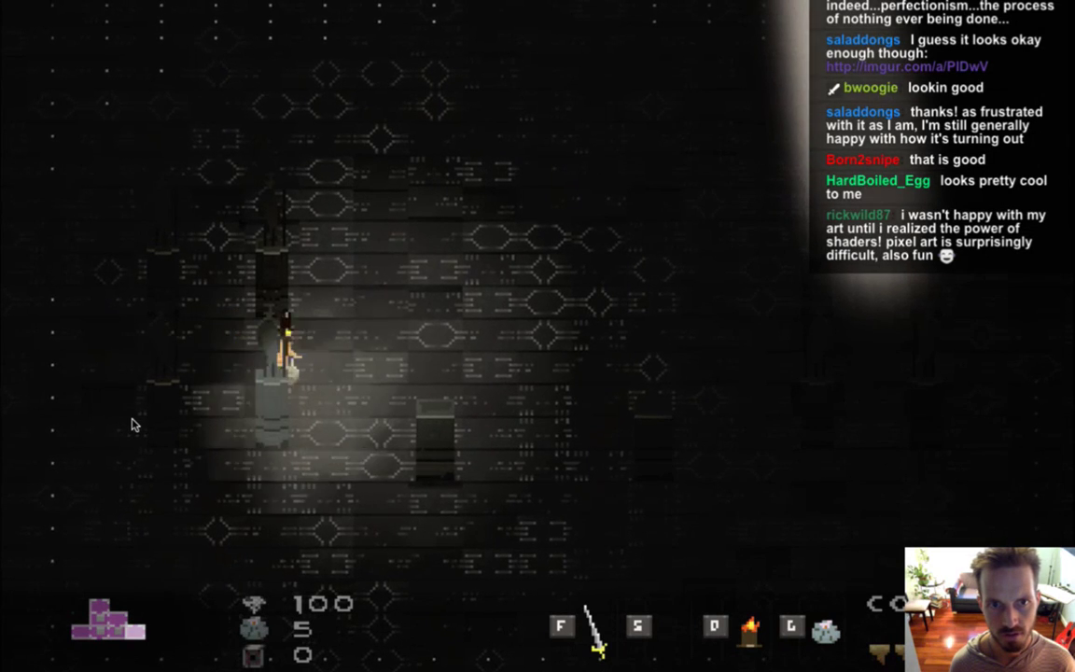
key(Left)
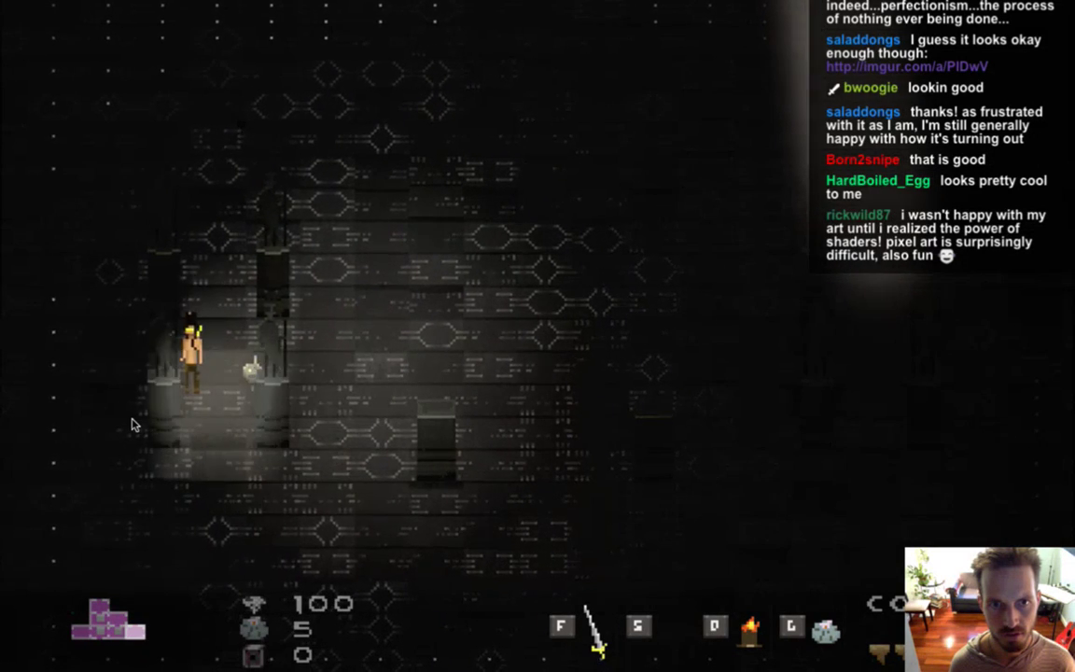
key(super+q)
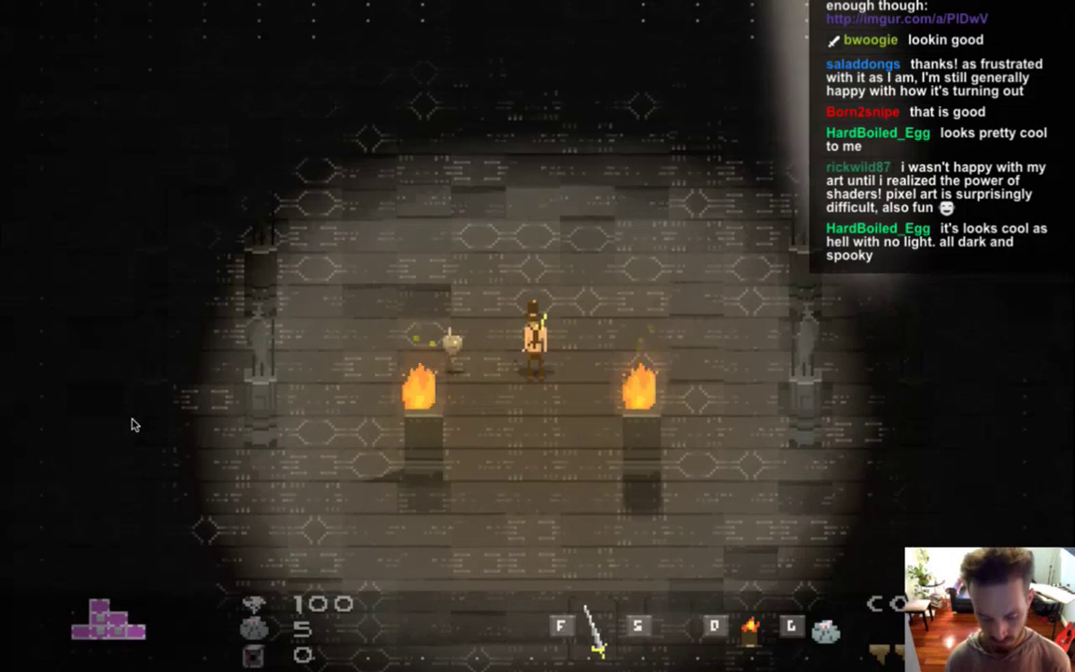
Walk the hero to the right wall, back to the left statue, and across the top of the room.
key(d)
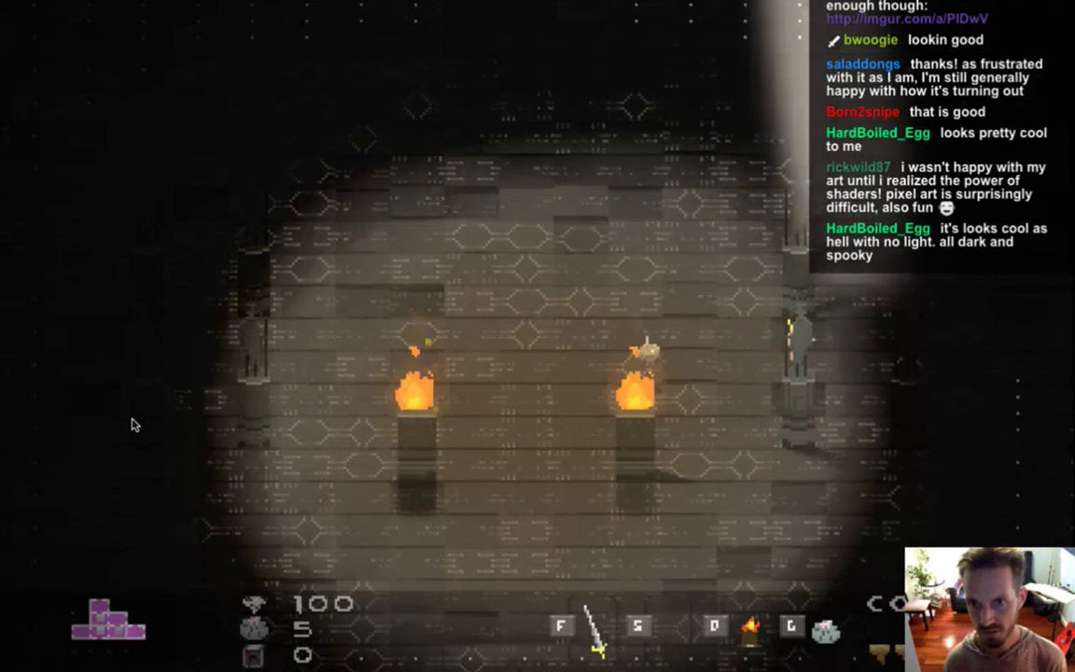
key(d)
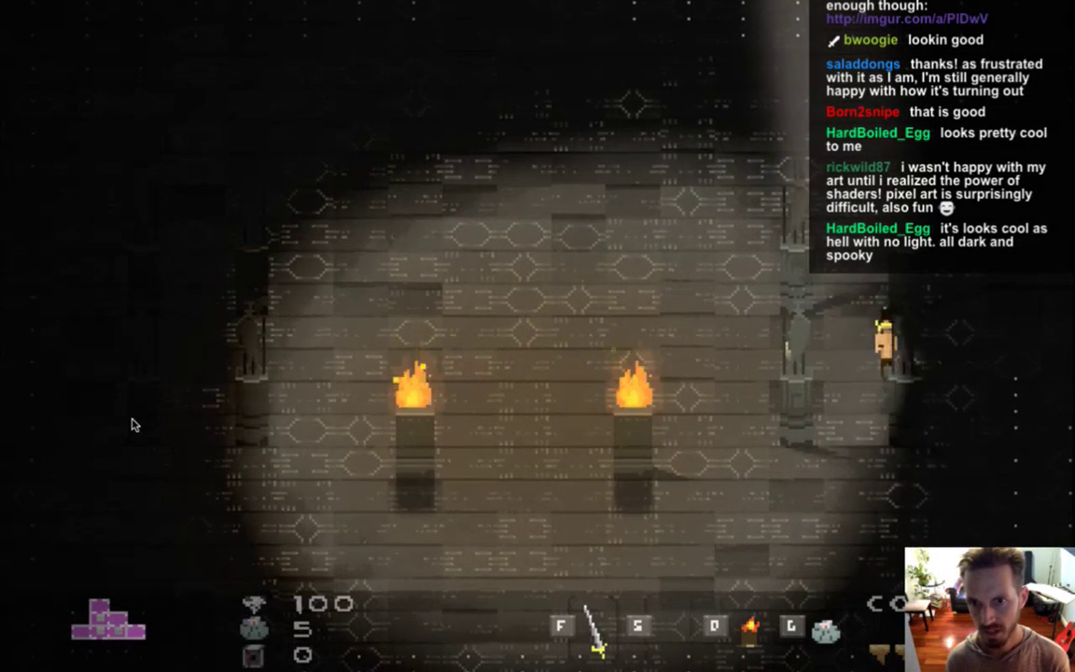
key(a)
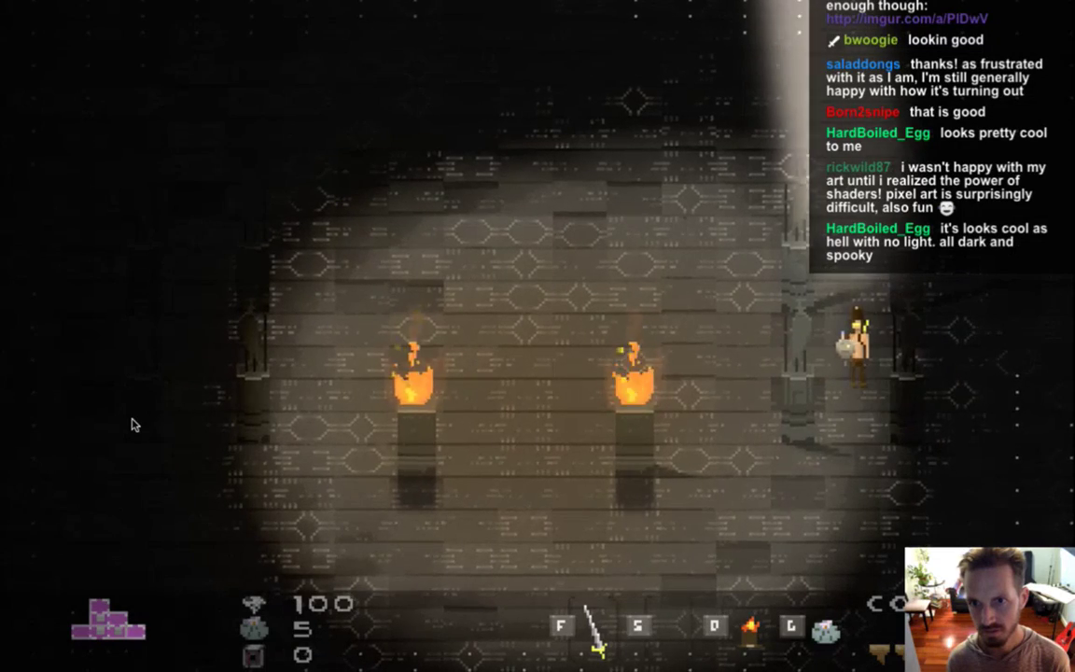
key(a)
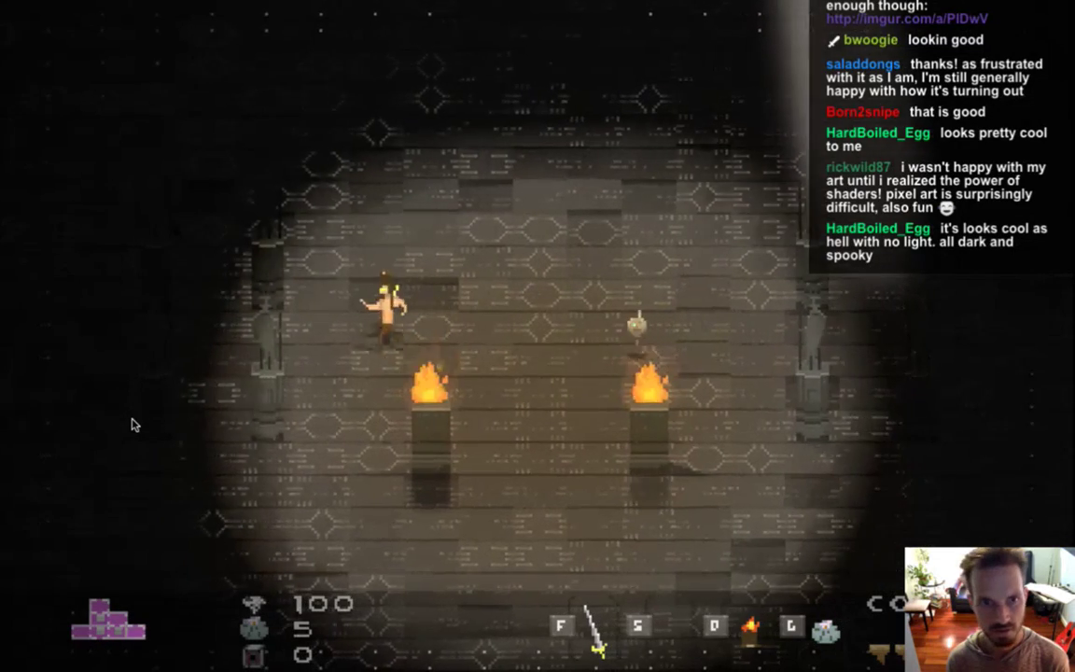
key(a)
key(s)
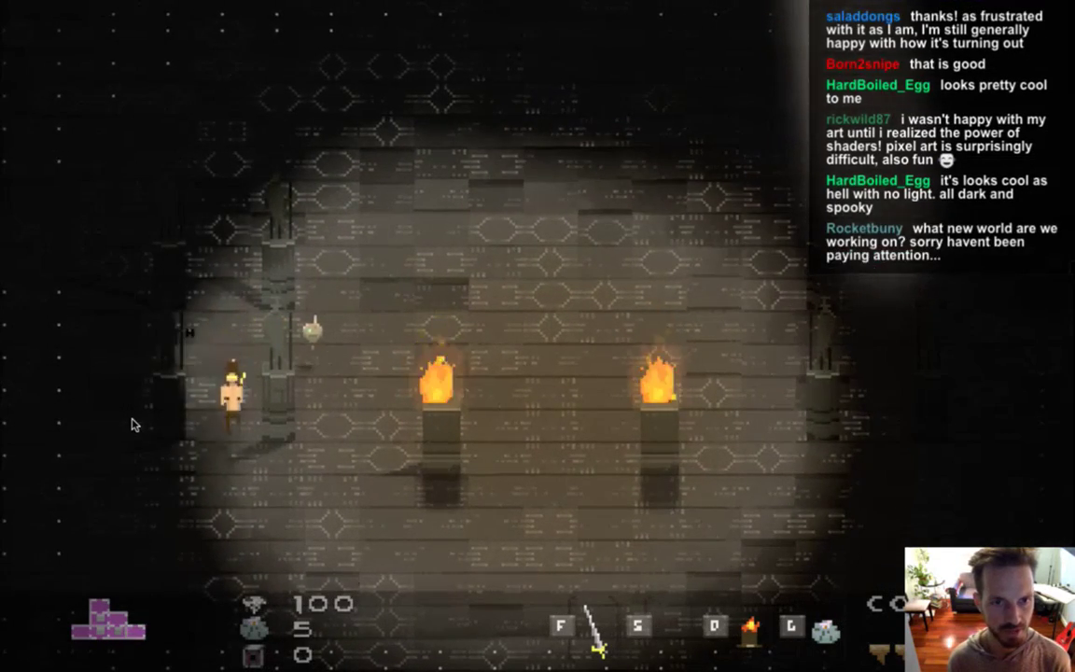
key(d)
key(w)
key(a)
key(d)
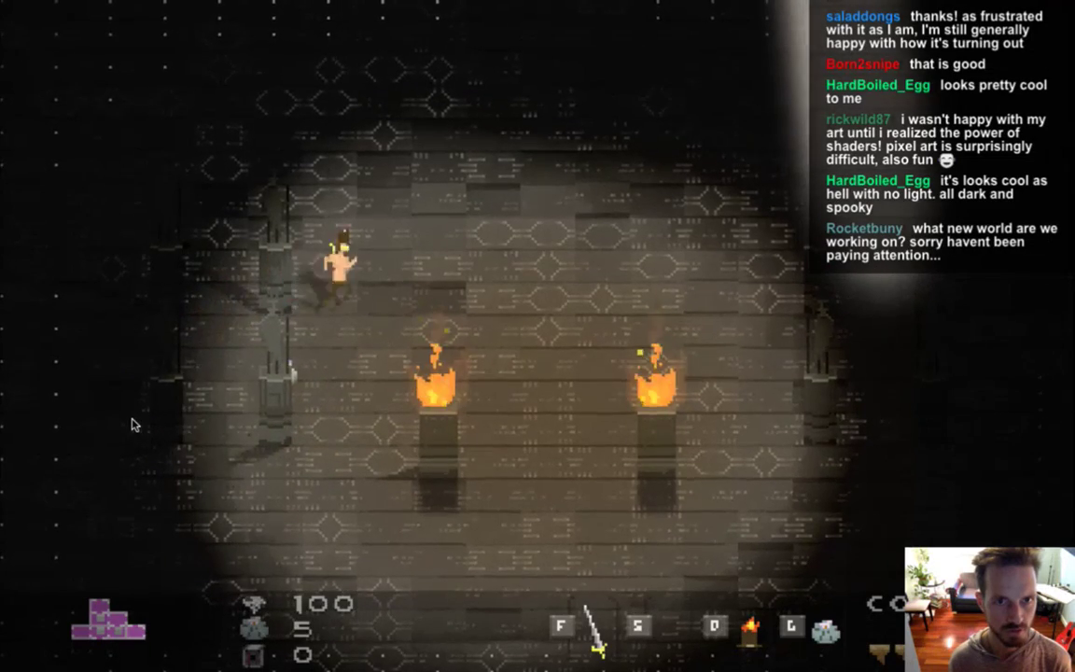
key(d)
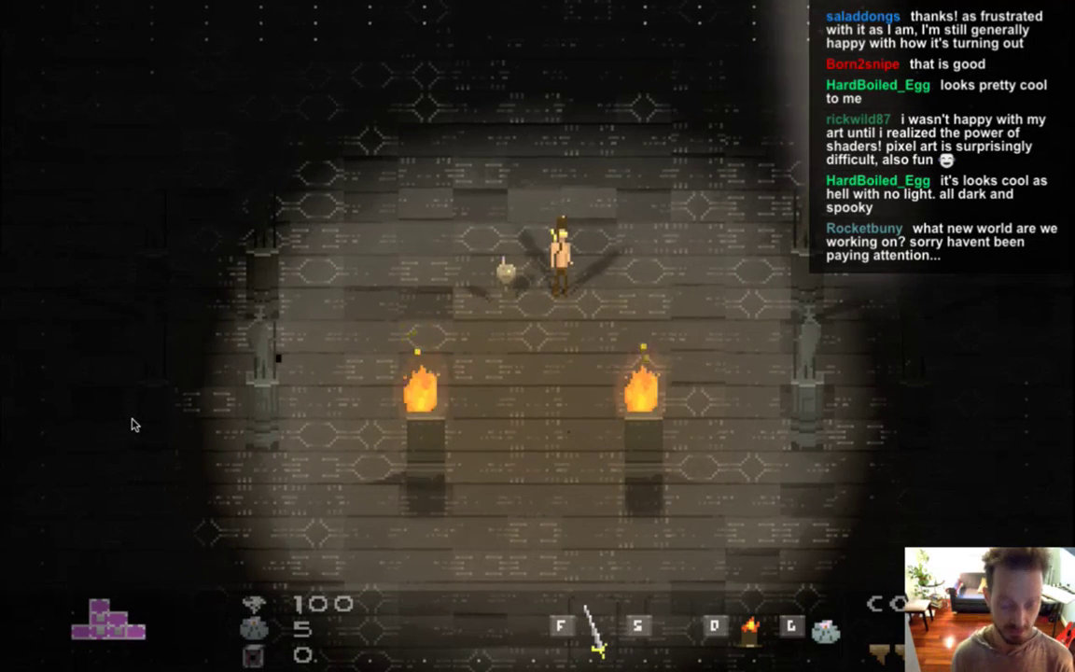
Walk down around the left torch and stand between the two flaming pillars.
key(Down)
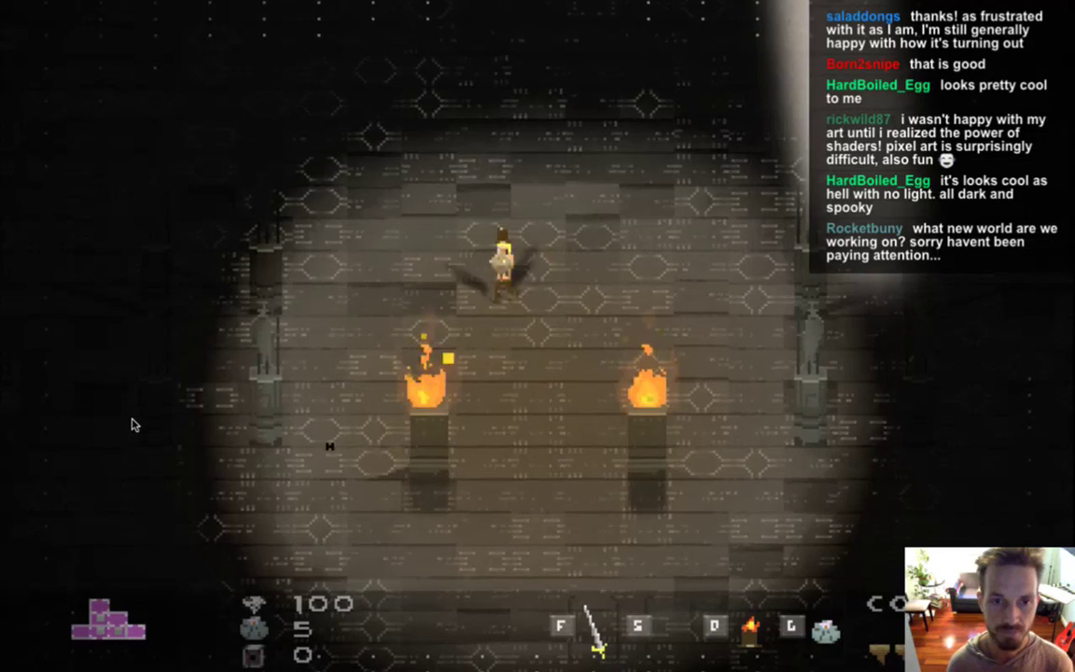
key(Down)
key(Left)
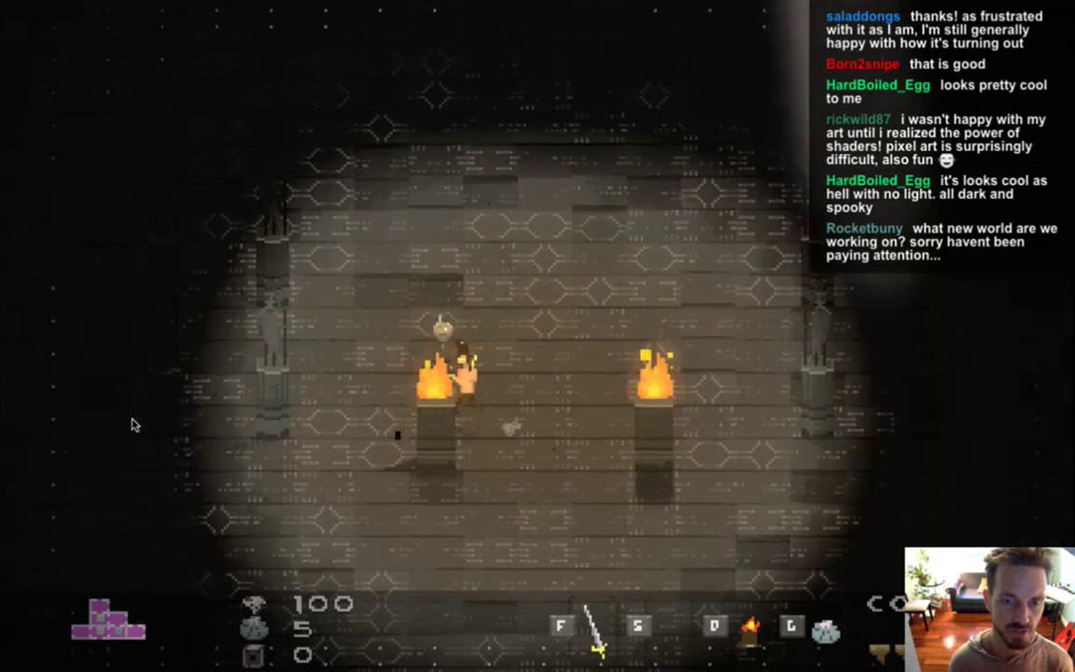
key(Left)
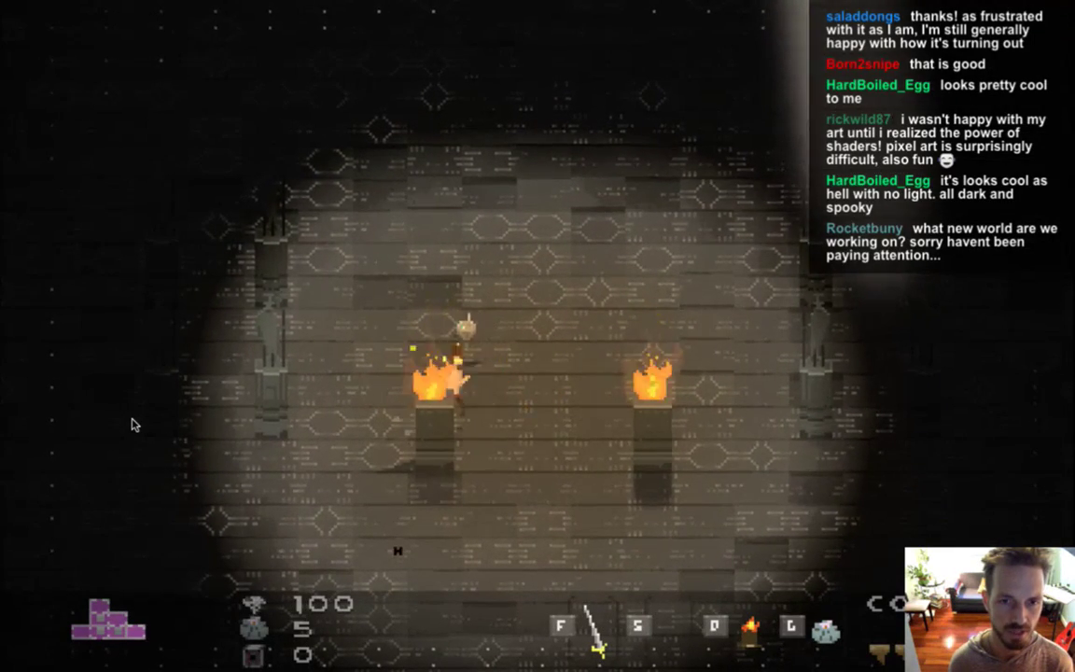
key(Left)
key(Up)
key(Right)
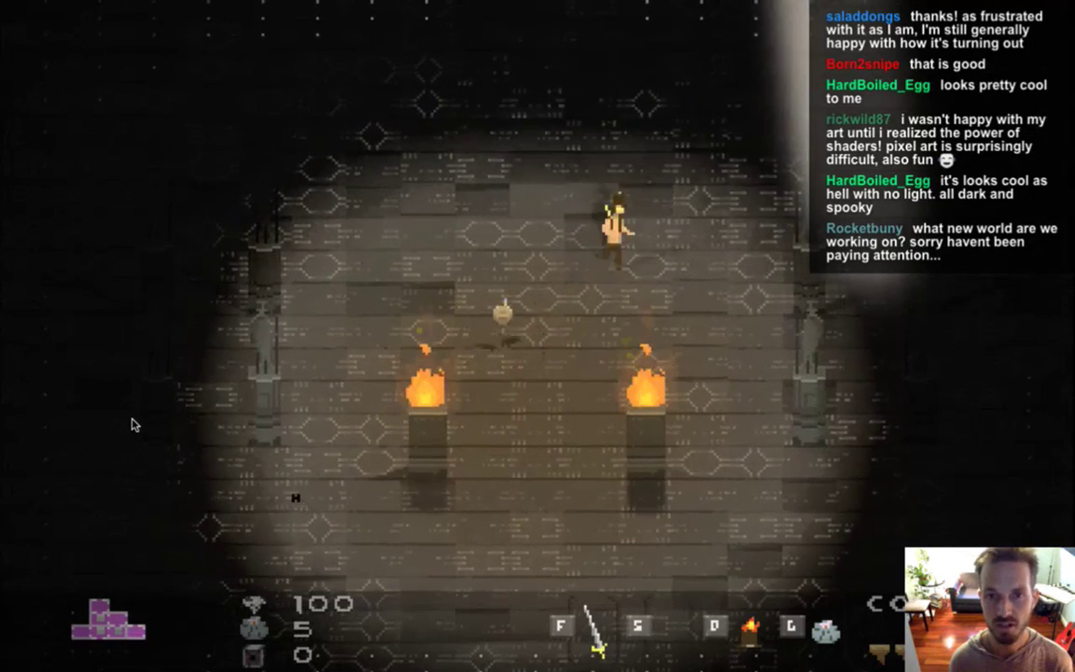
key(Down)
key(Left)
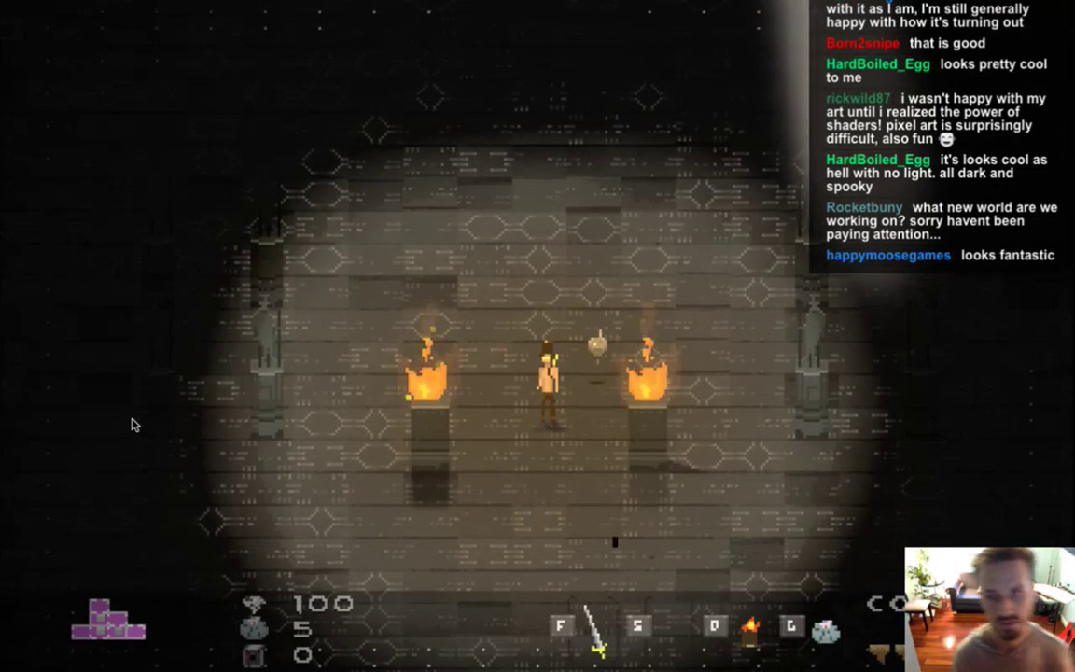
Quit the game, switch Photoshop to AntMale.psd, and show the animation Timeline panel.
key(super+q)
key(super+Tab)
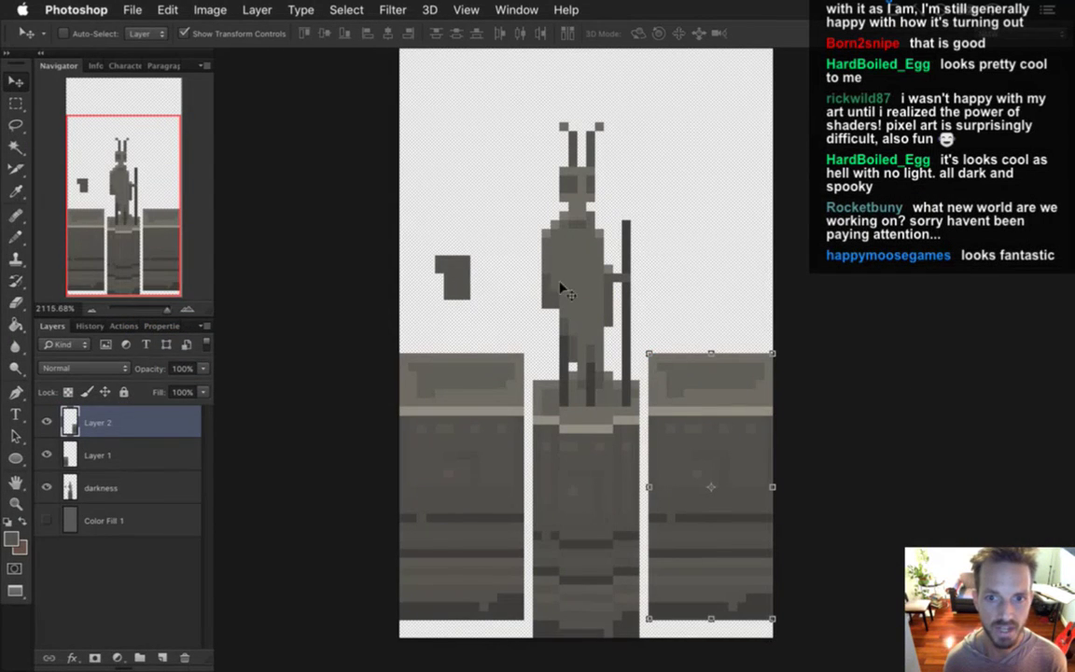
click(517, 9)
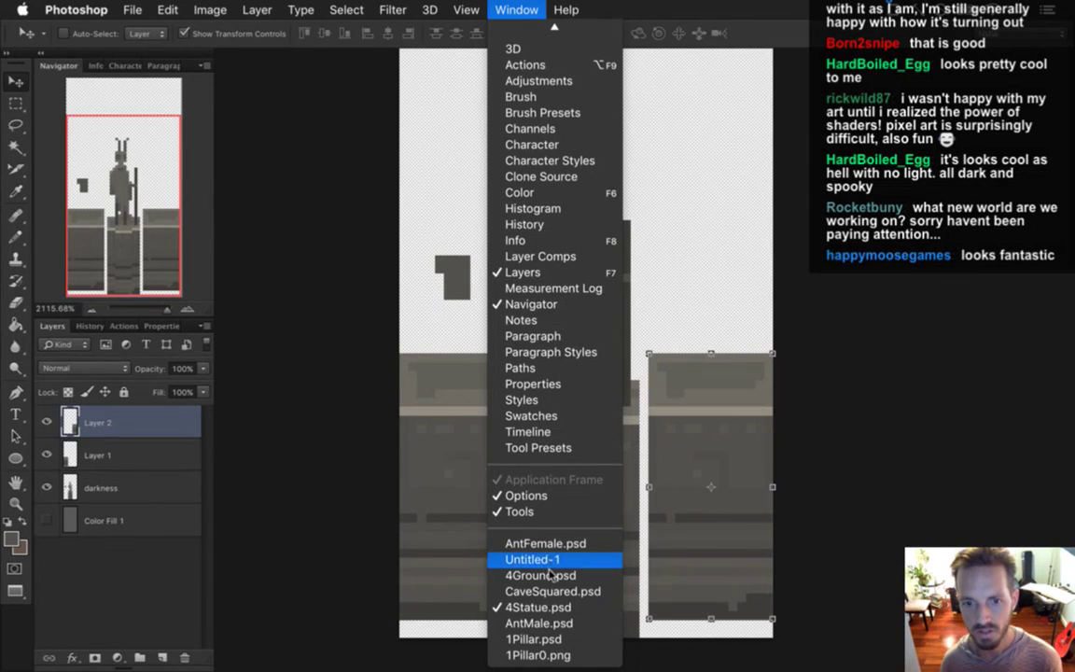
click(539, 623)
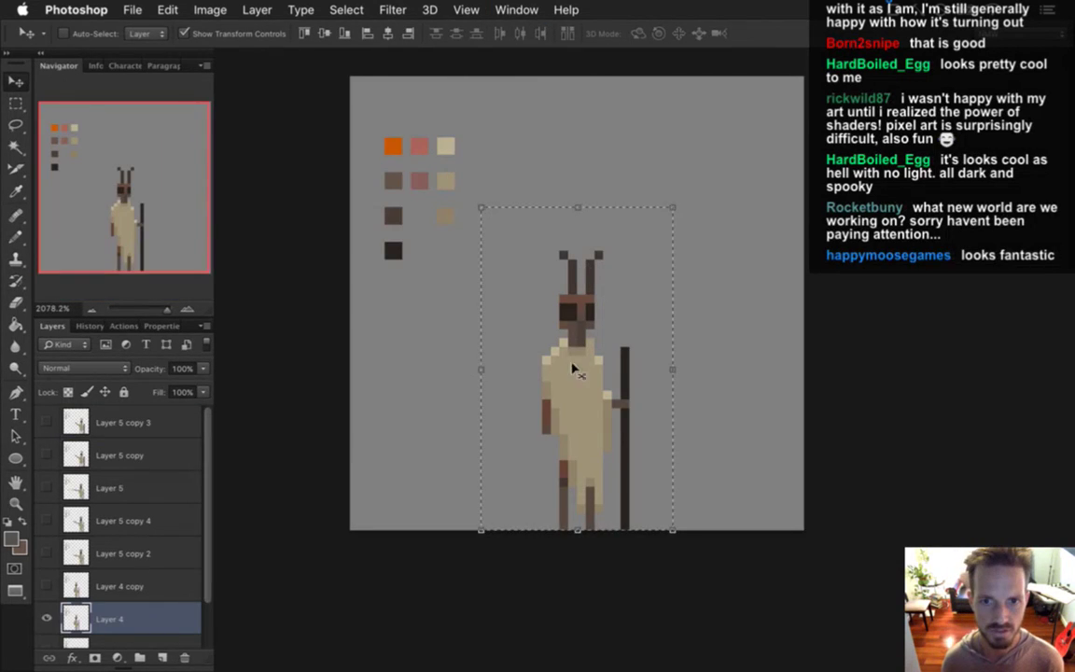
key(m)
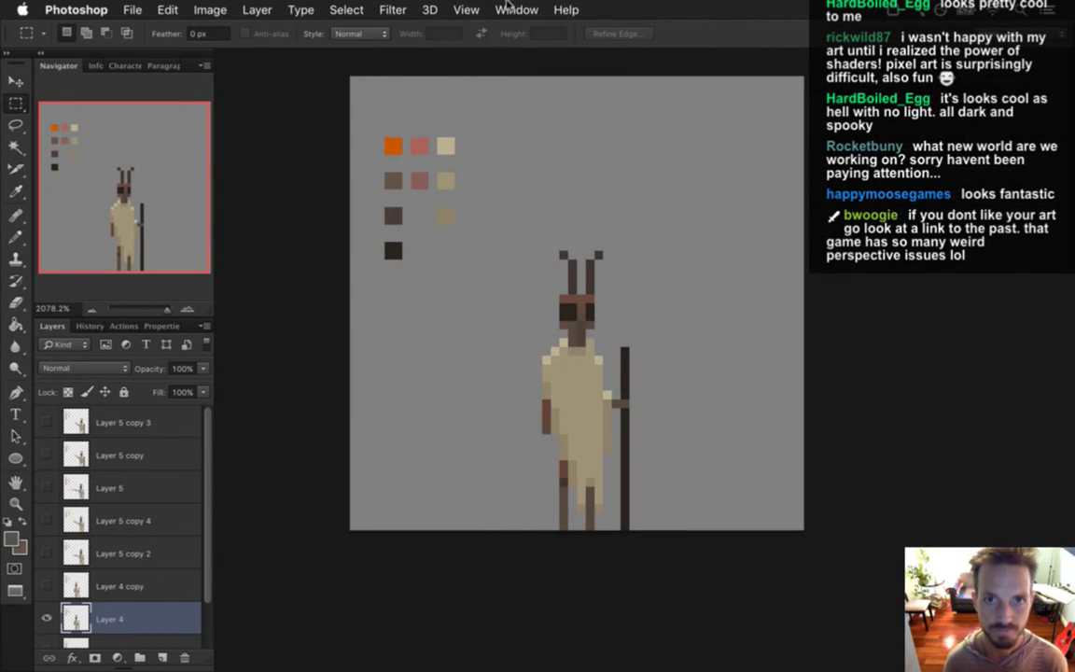
click(512, 9)
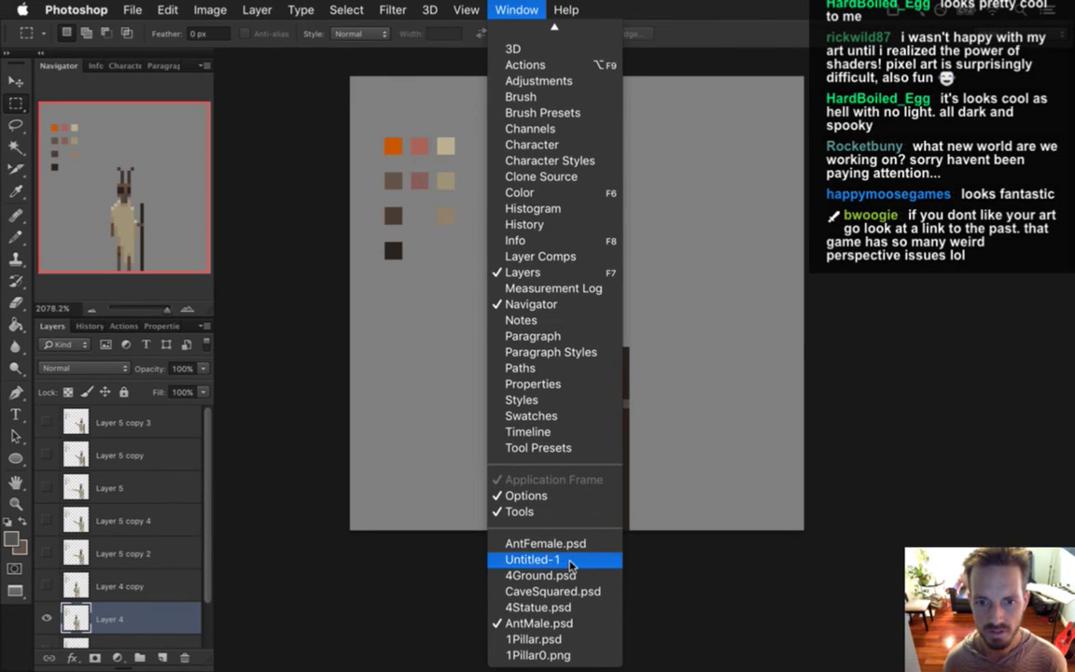
click(537, 431)
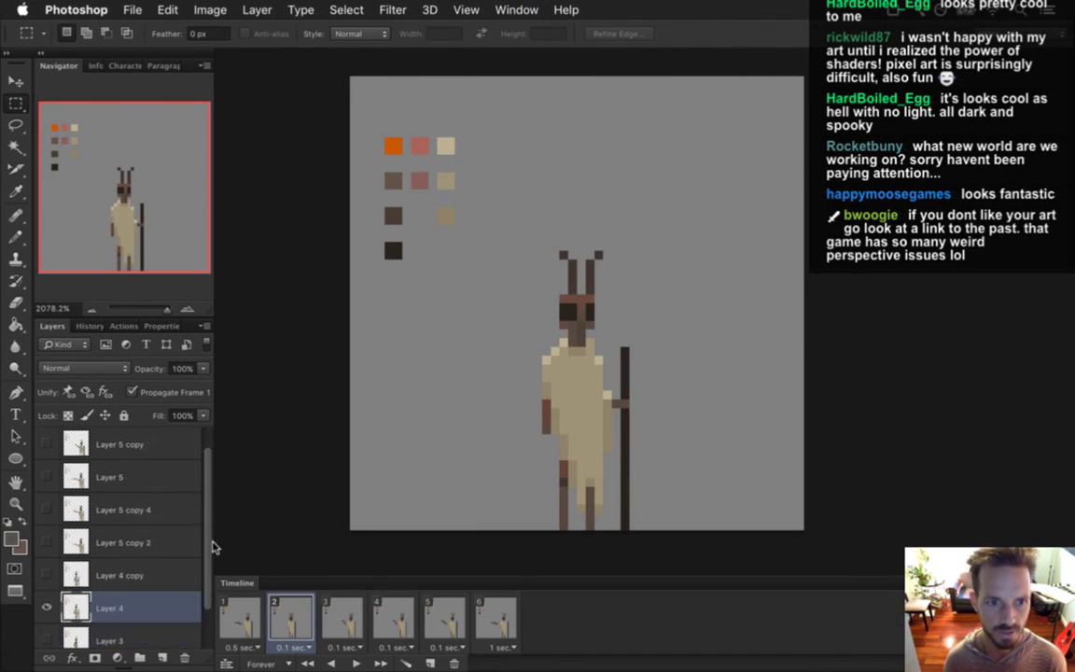
On frame 2, hide Layer 4 and show Layer 5 with the muzzle-flash gun pose.
scroll(200, 523, down, 1)
click(235, 611)
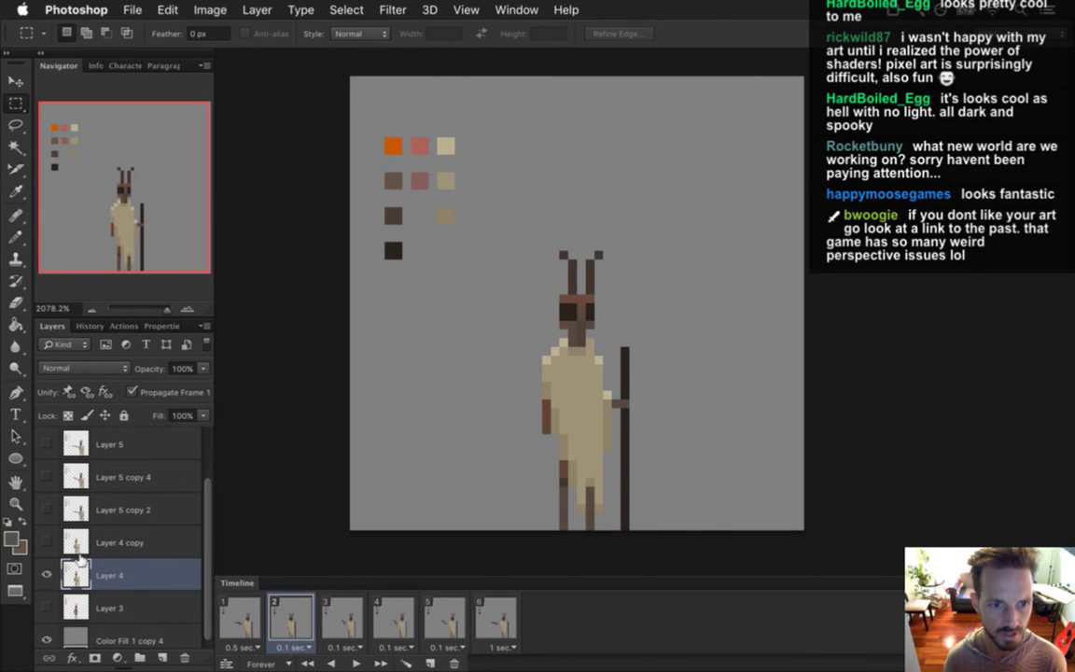
click(47, 576)
click(47, 509)
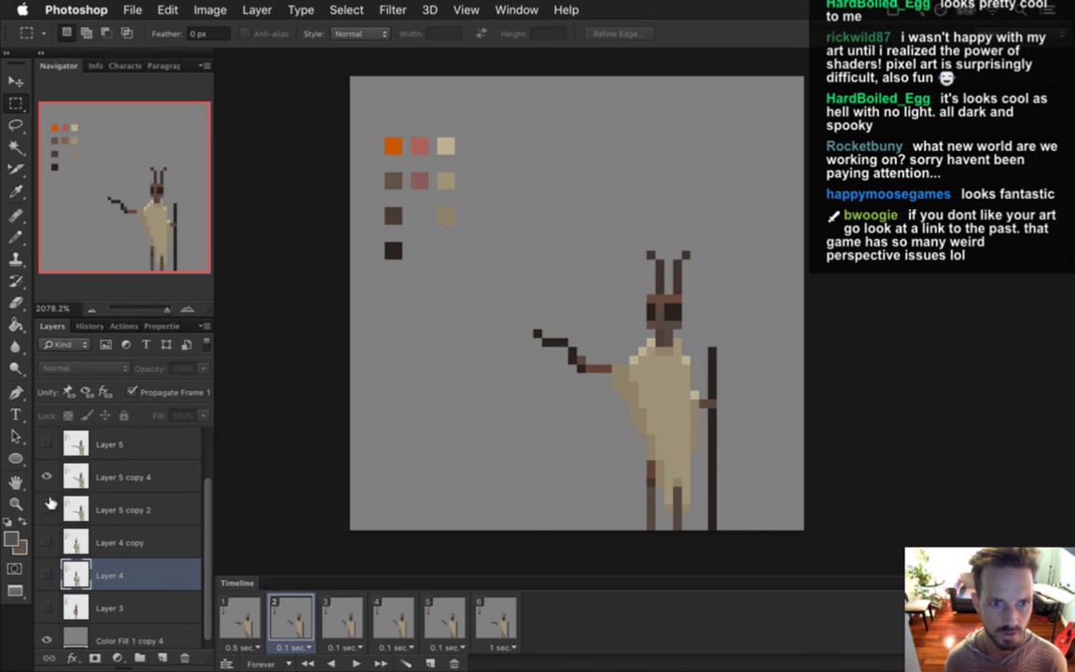
click(46, 477)
click(47, 510)
click(47, 509)
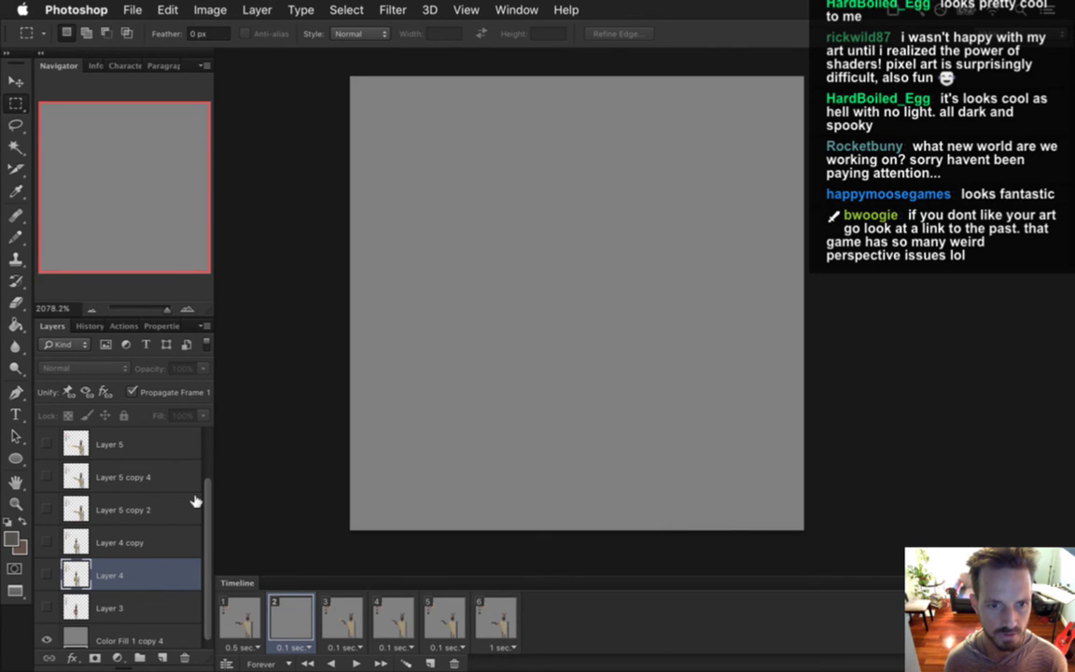
scroll(186, 462, up, 2)
click(45, 509)
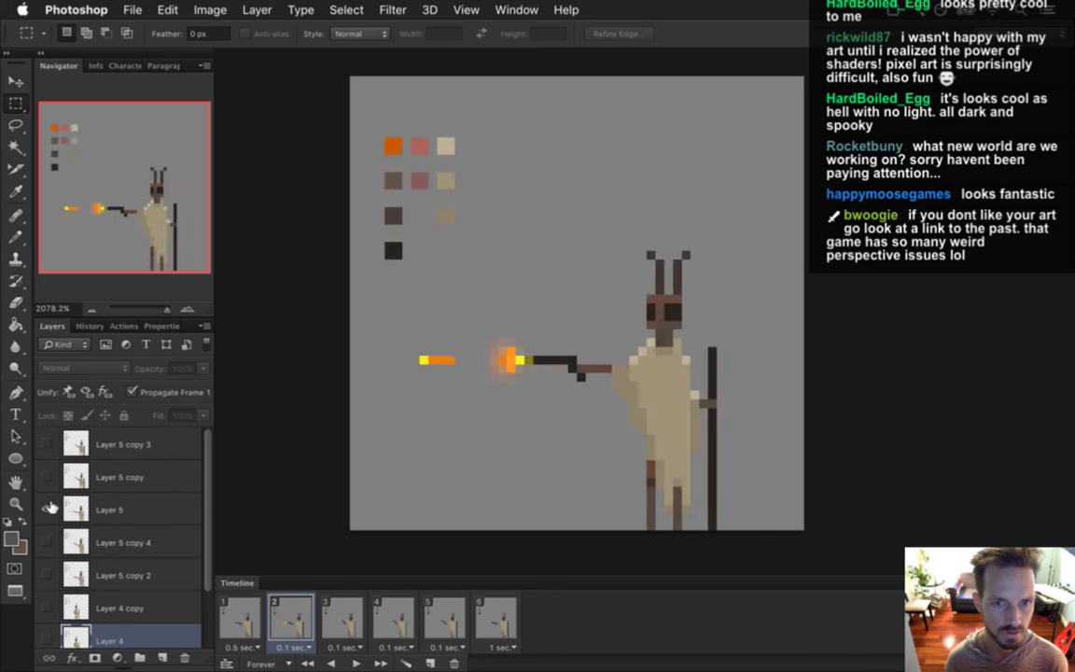
Preview the gun-firing animation from frame 1 and stop playback.
click(243, 626)
click(358, 663)
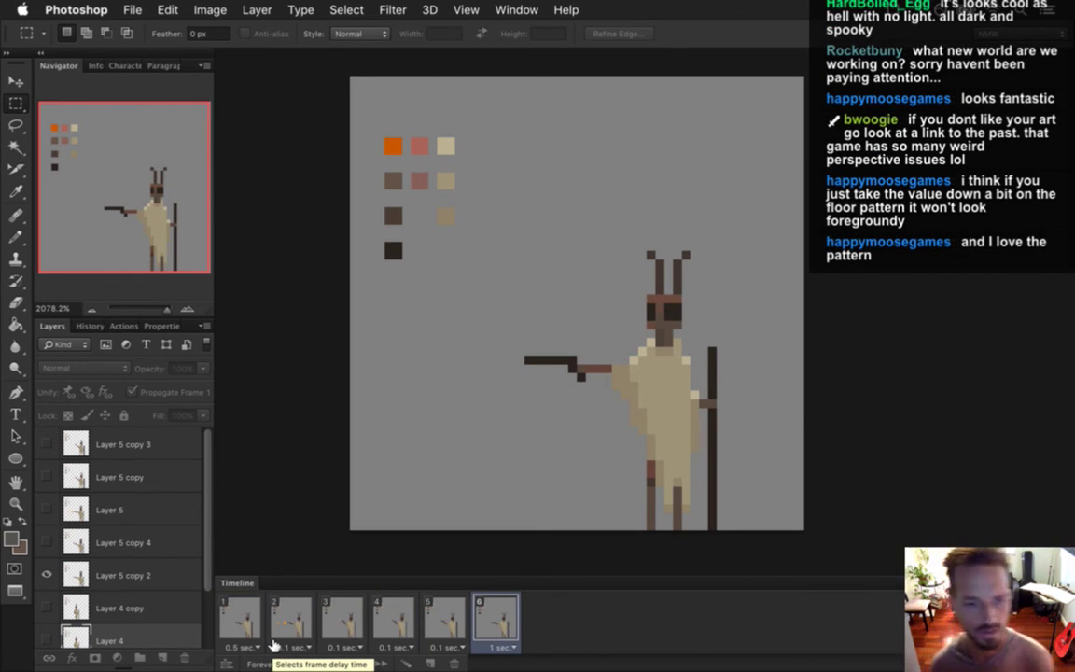
click(360, 662)
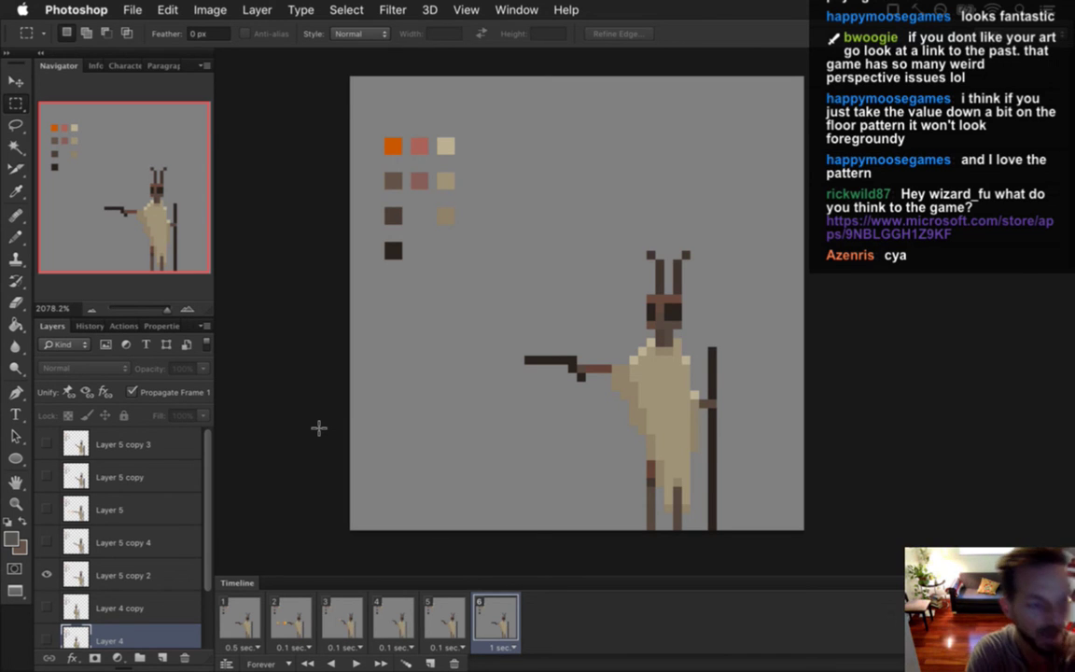
Bring up the 4Ground.psd floor tile sheet and pan to its bottom.
key(super+Tab)
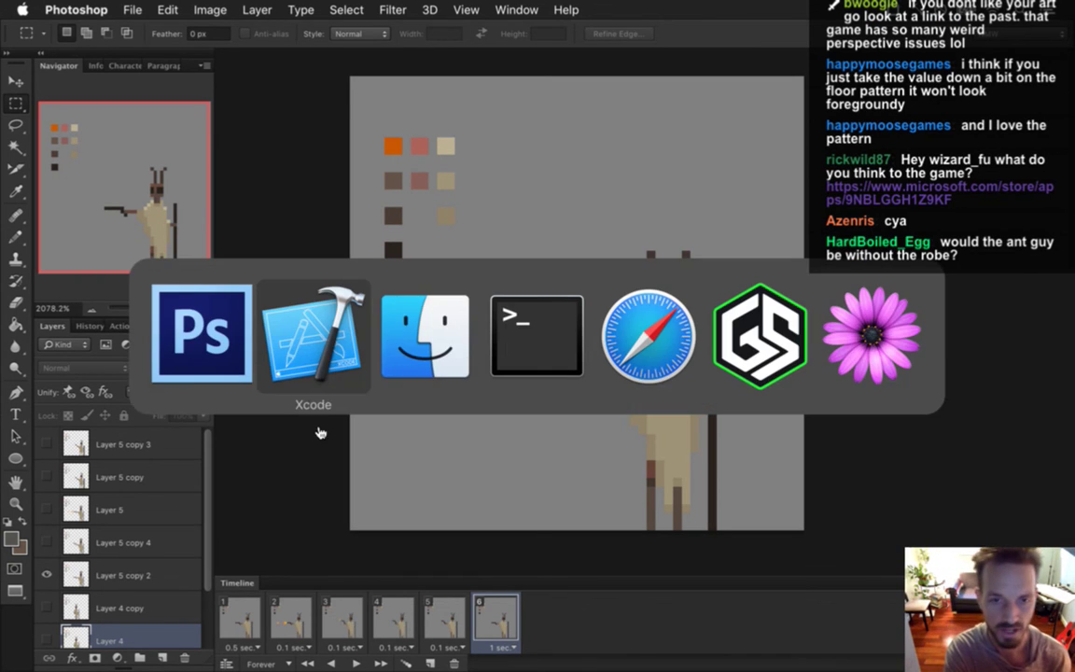
key(super+Tab)
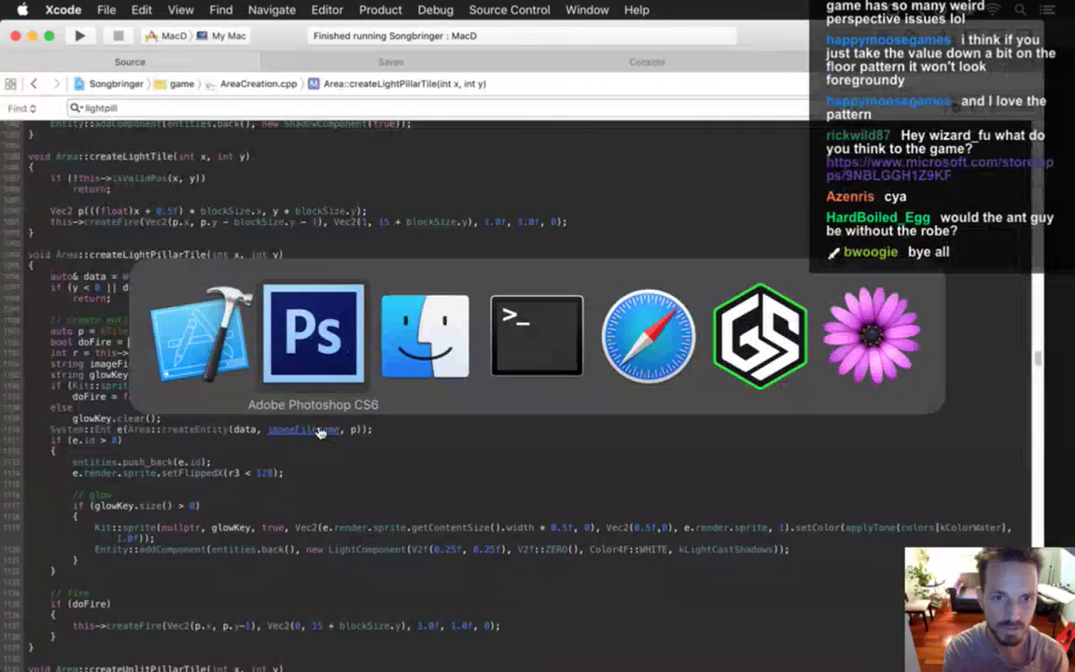
key(super+Tab)
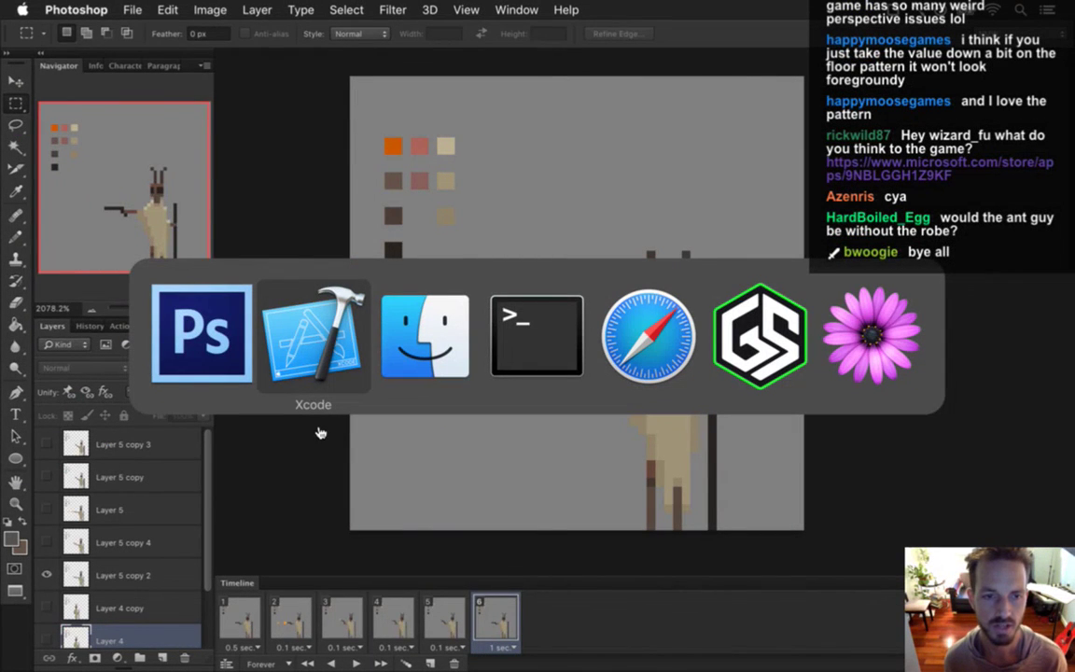
key(shift+super+Tab)
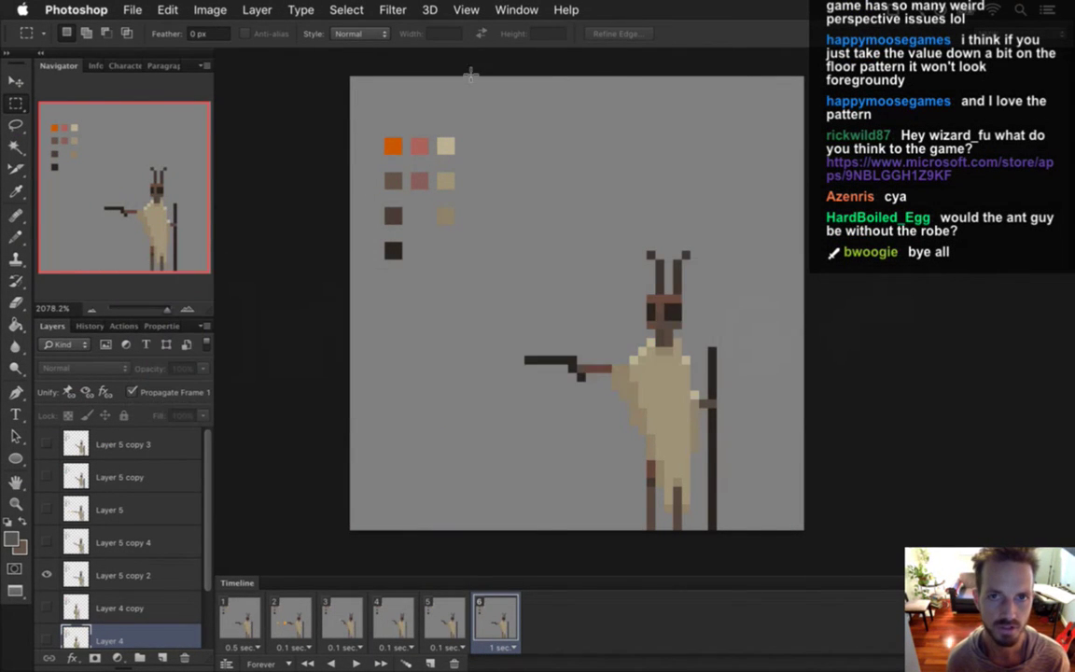
click(516, 9)
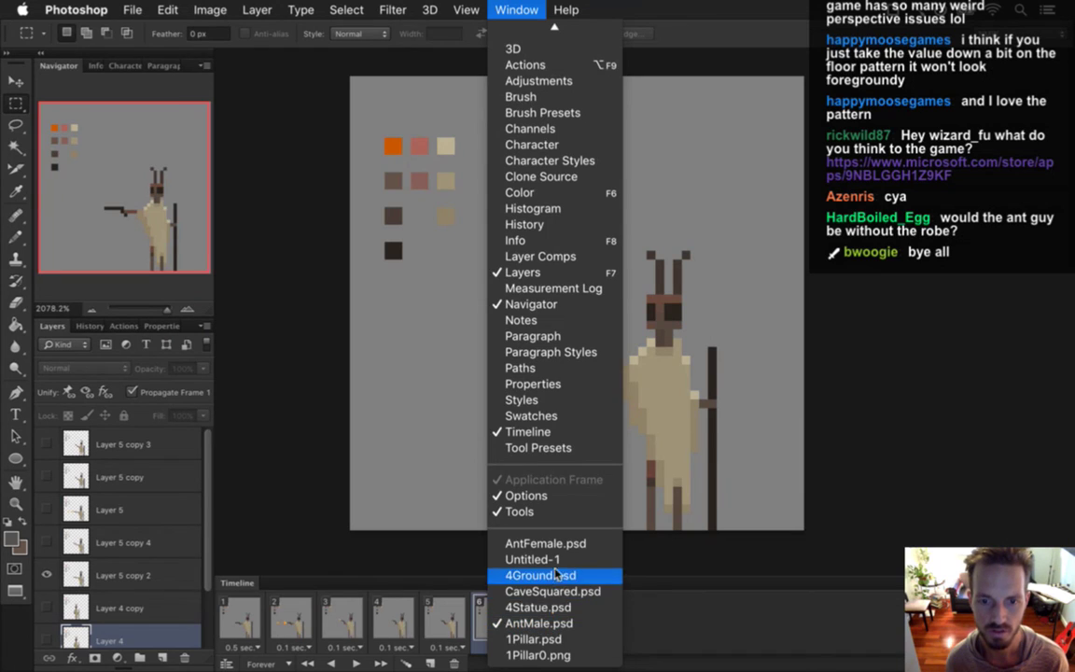
click(540, 575)
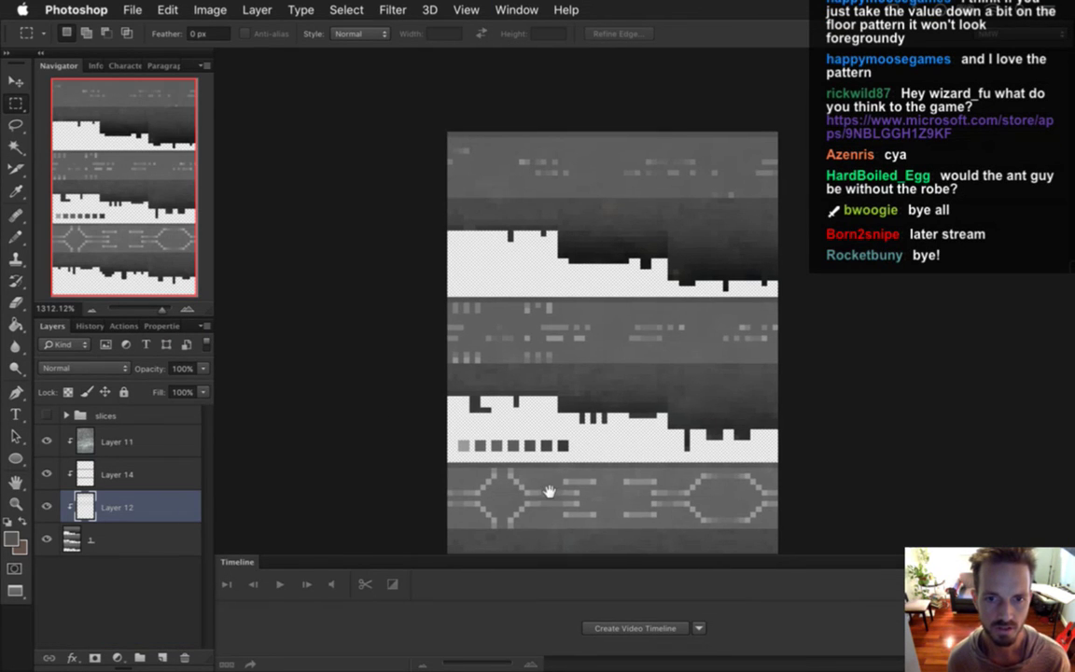
drag(550, 492, 530, 428)
Add a Brightness/Contrast adjustment layer above Layer 11 with brightness -37.
click(107, 445)
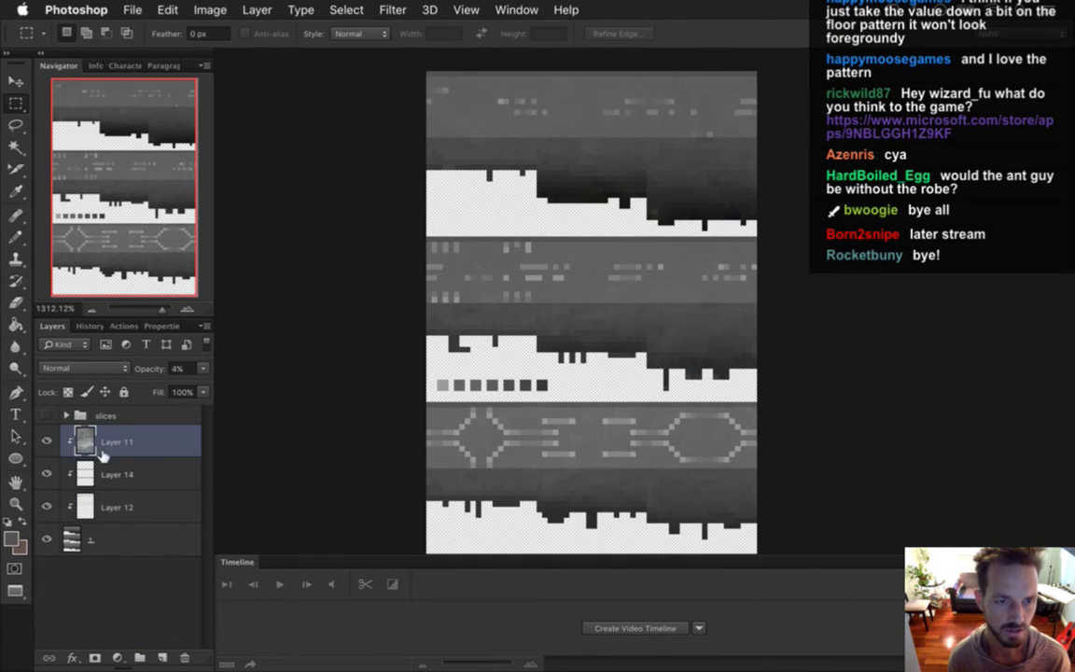
click(117, 659)
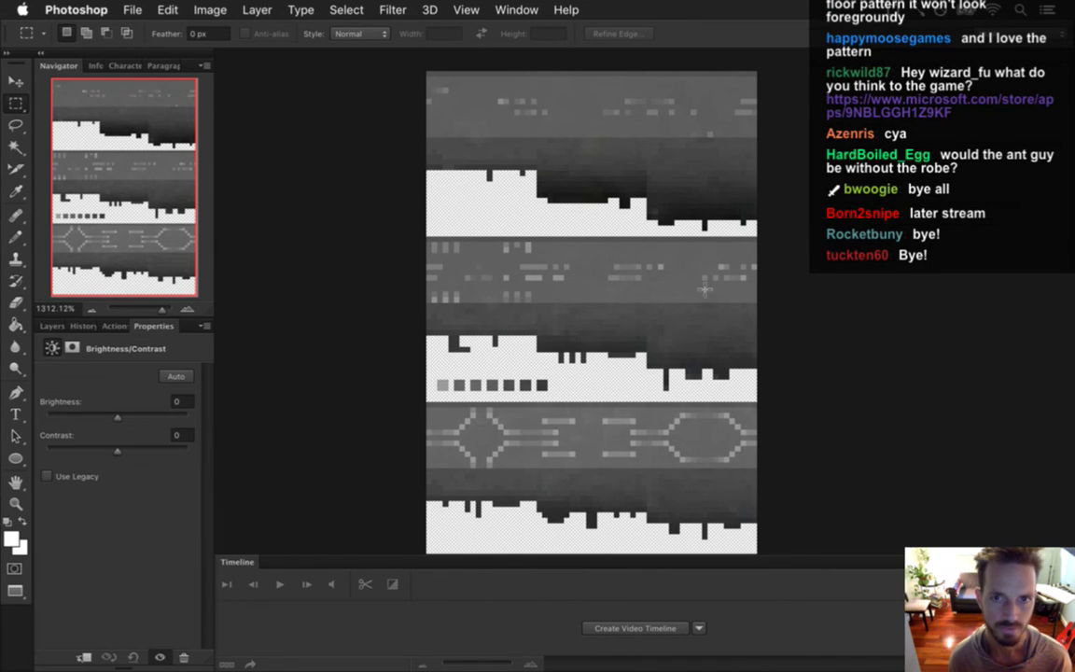
drag(116, 422, 103, 423)
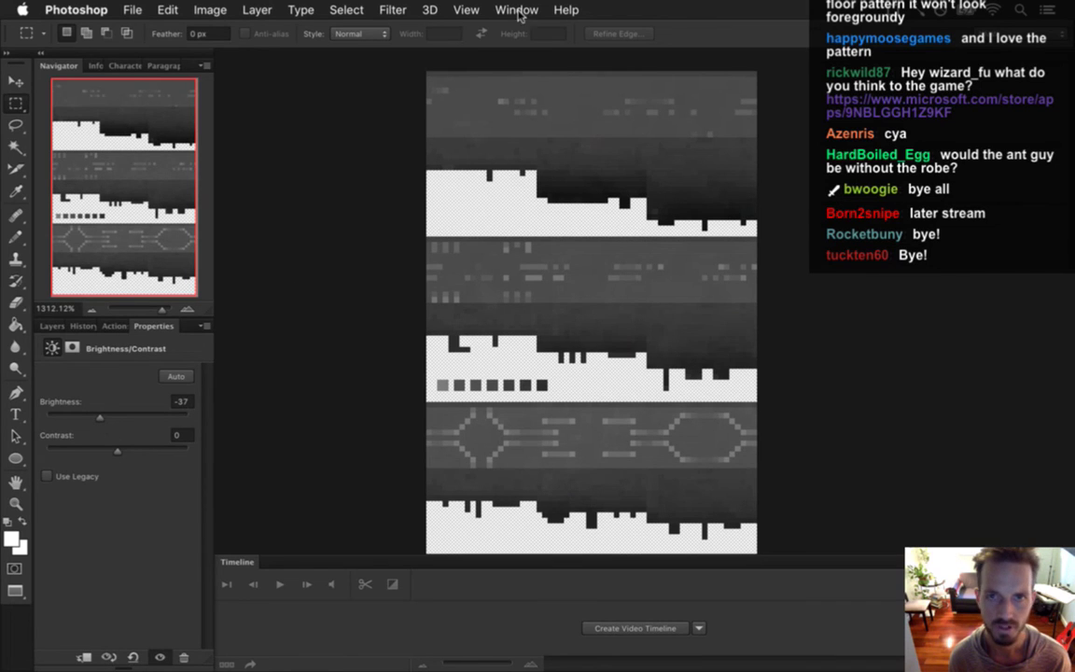
Save the tile slices for web as PNG-24 to 4Ground.png.
key(super+alt+shift+s)
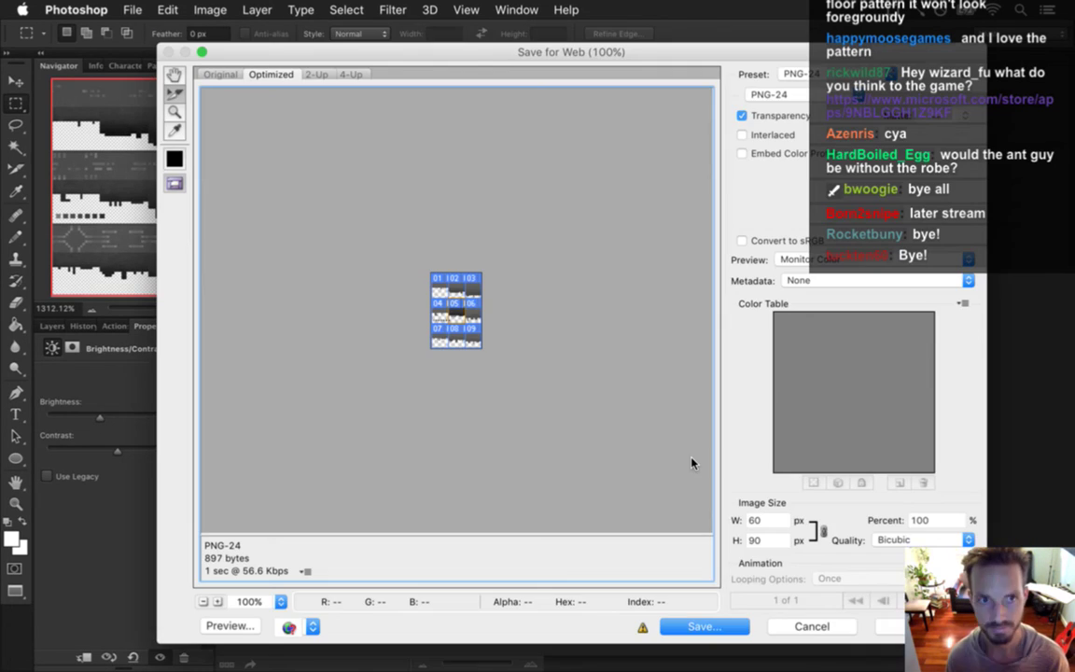
key(Return)
key(Return)
key(Return)
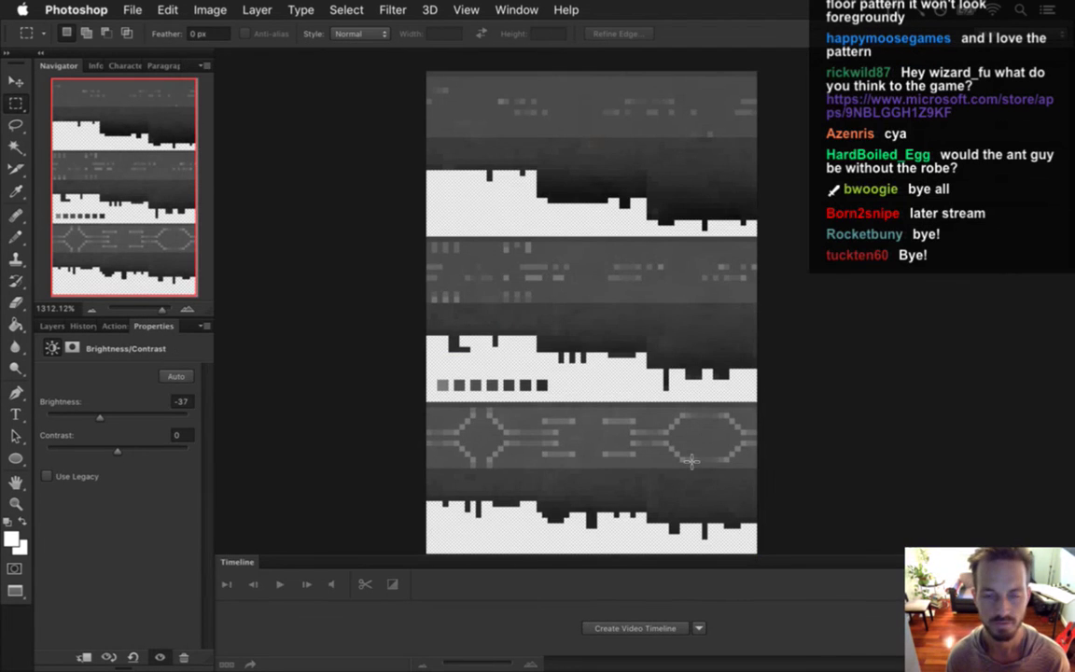
key(super+Tab)
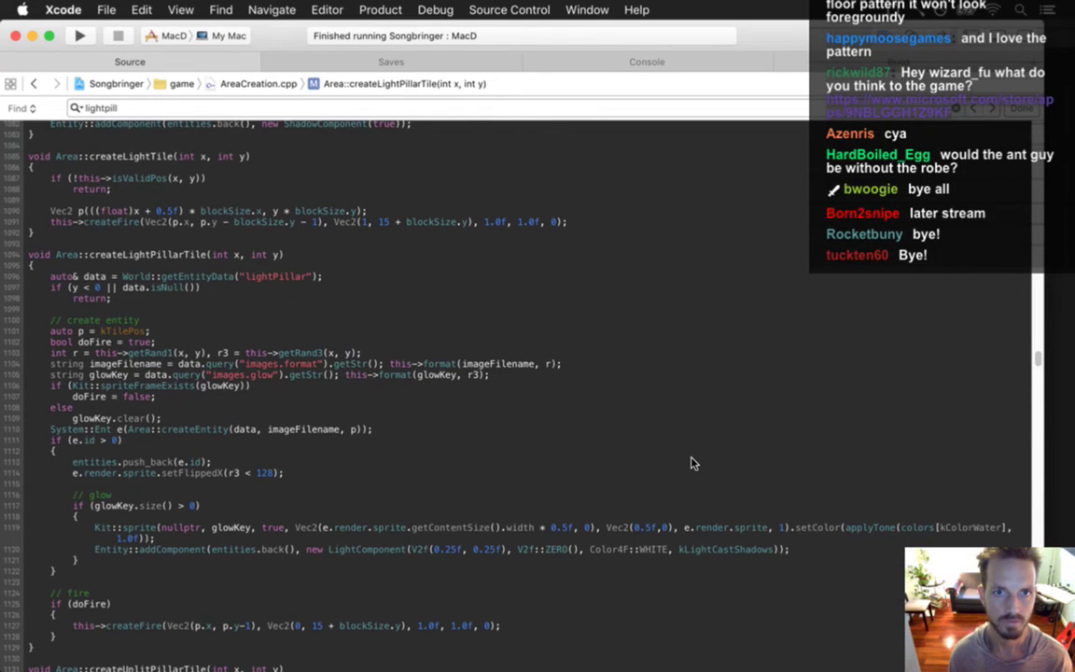
Run Songbringer from Xcode to inspect the darker-floored torch room, then quit.
key(super+r)
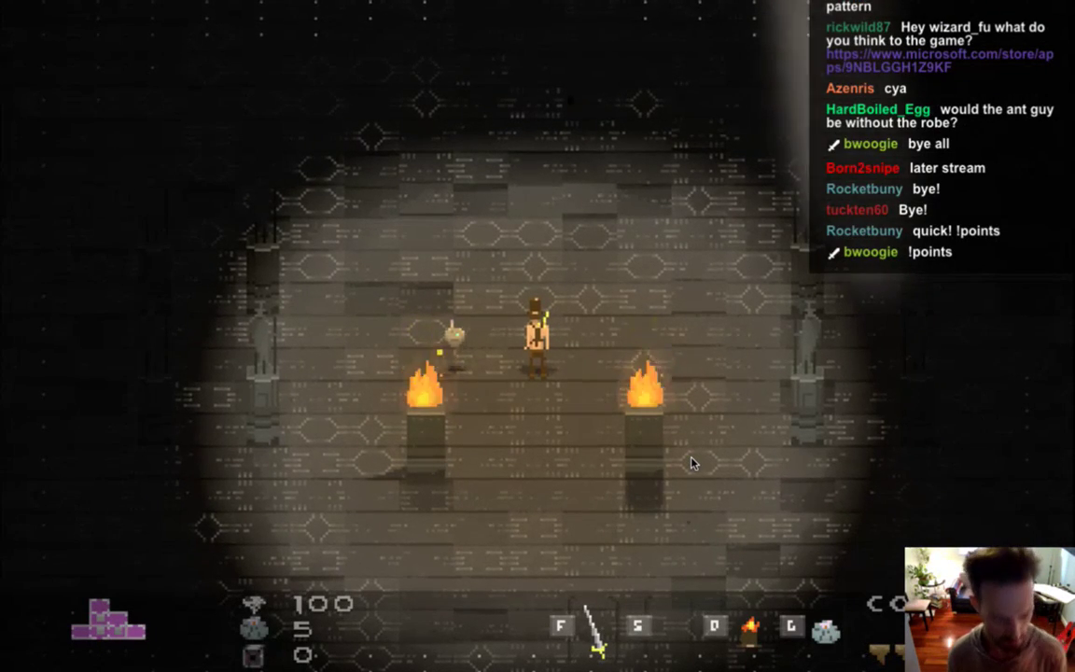
key(super+q)
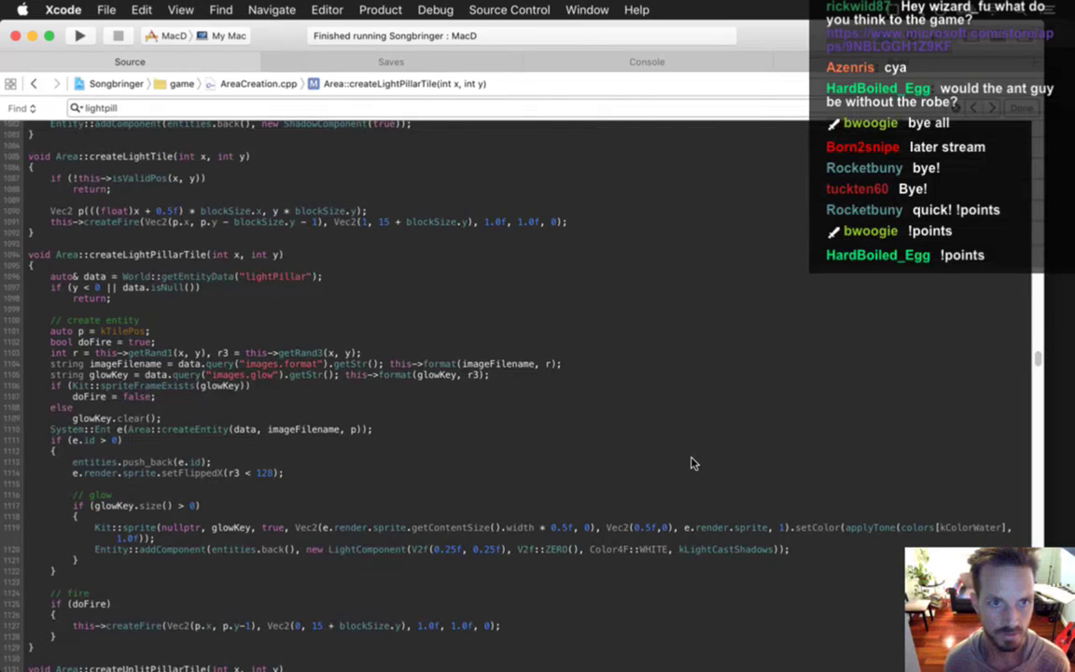
key(super+Tab)
key(super+Tab)
key(super+Tab)
key(super+Tab)
key(super+Tab)
key(super+Tab)
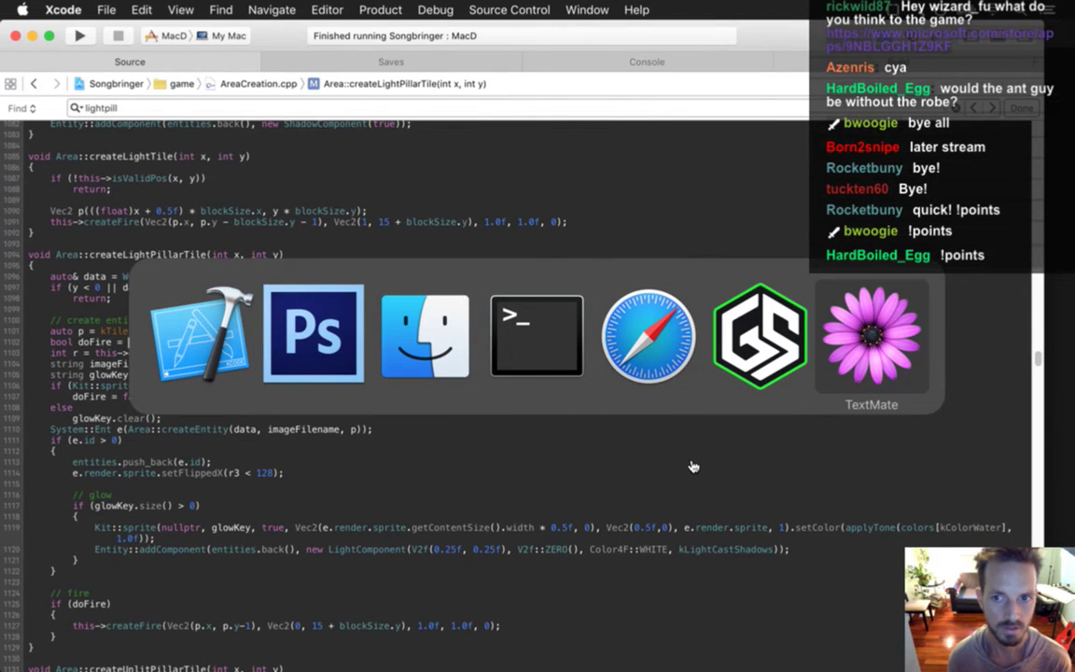
key(super+Tab)
Rerun and quit the game, then bring up the Gameshow streaming window.
key(super+r)
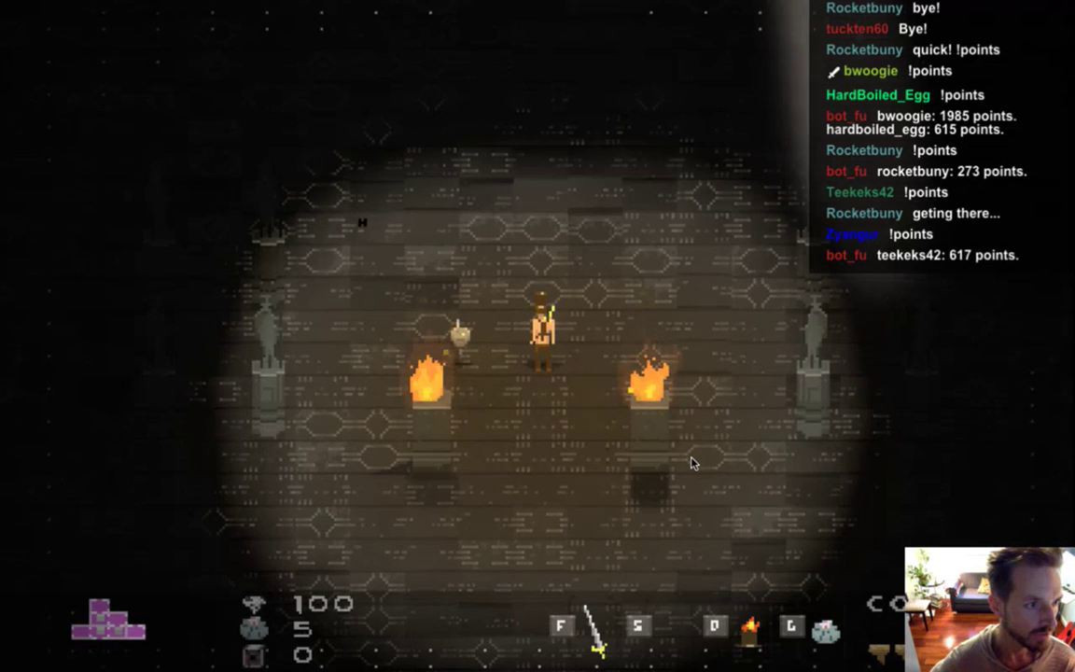
key(super+q)
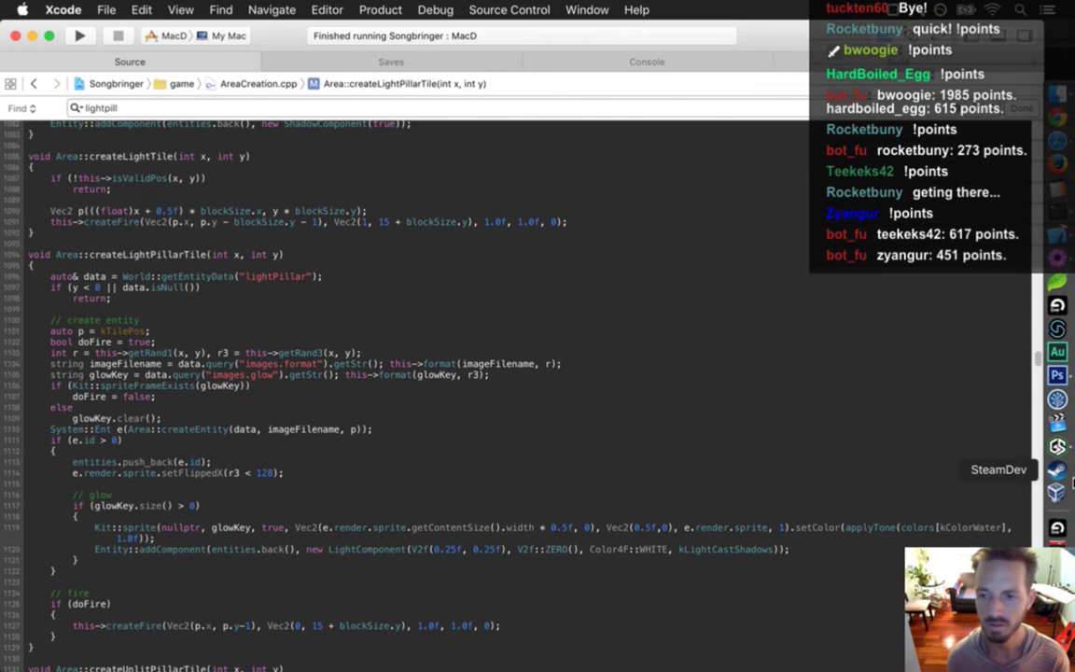
click(1057, 446)
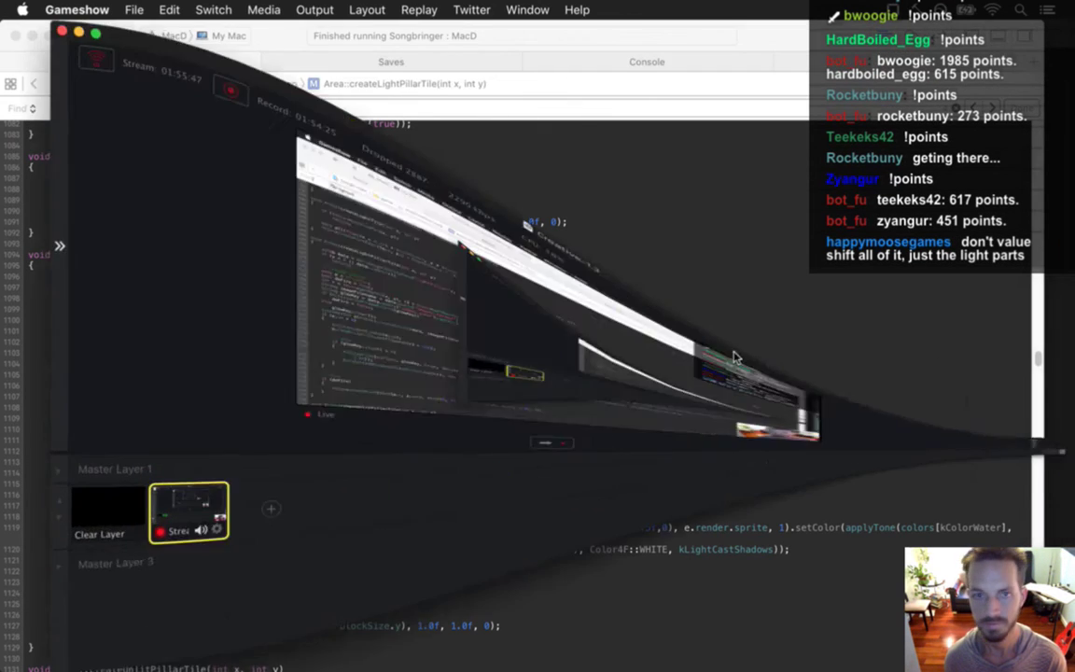